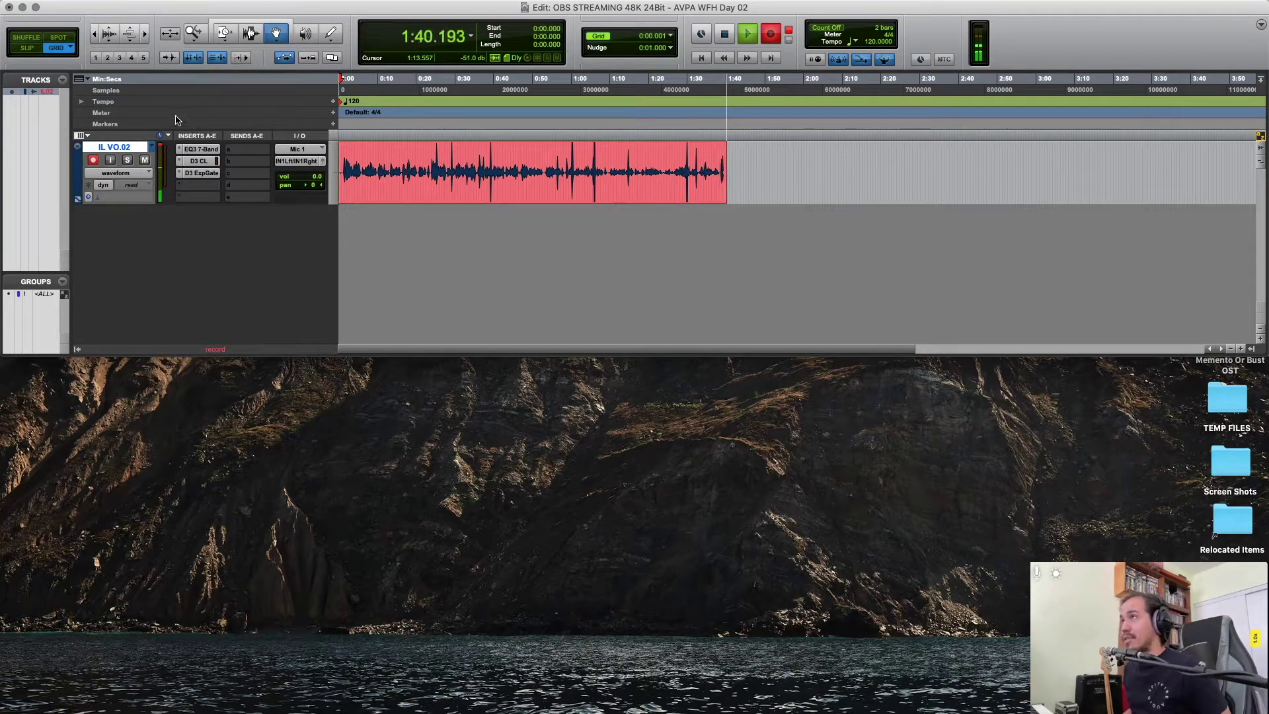
View the Mac's system overview in About This Mac and close it.
left_click(21, 7)
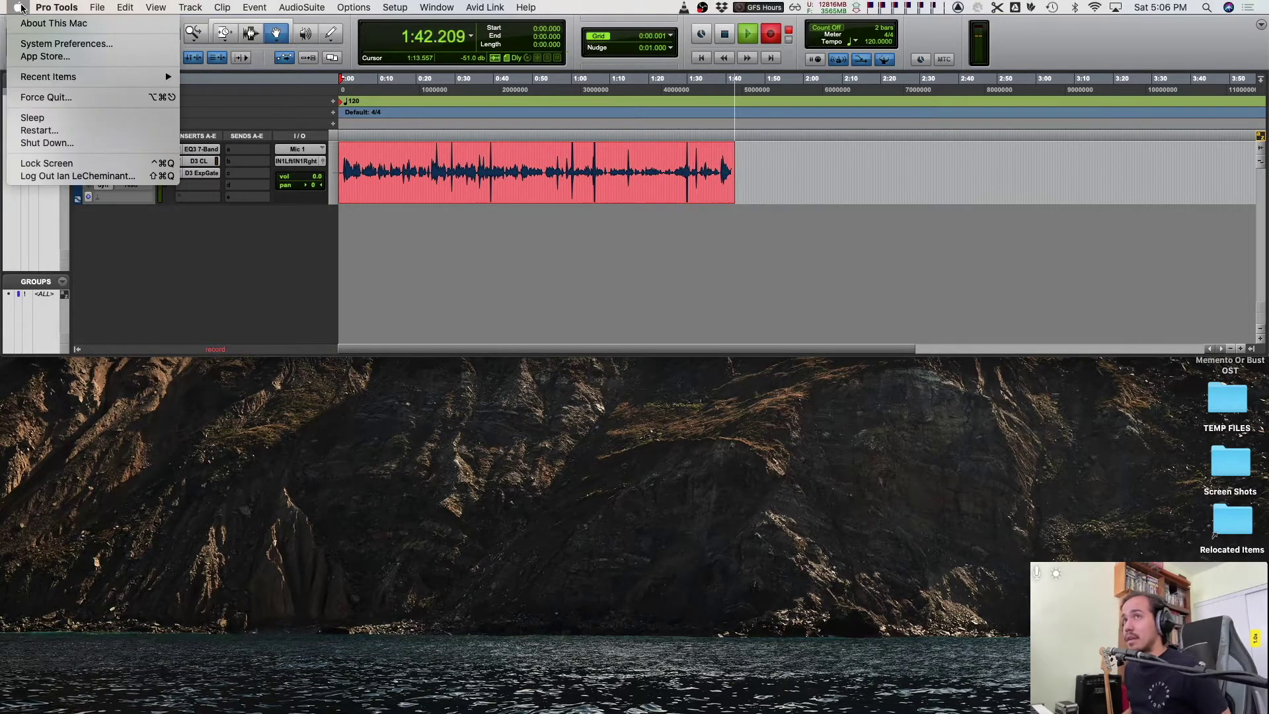
left_click(29, 25)
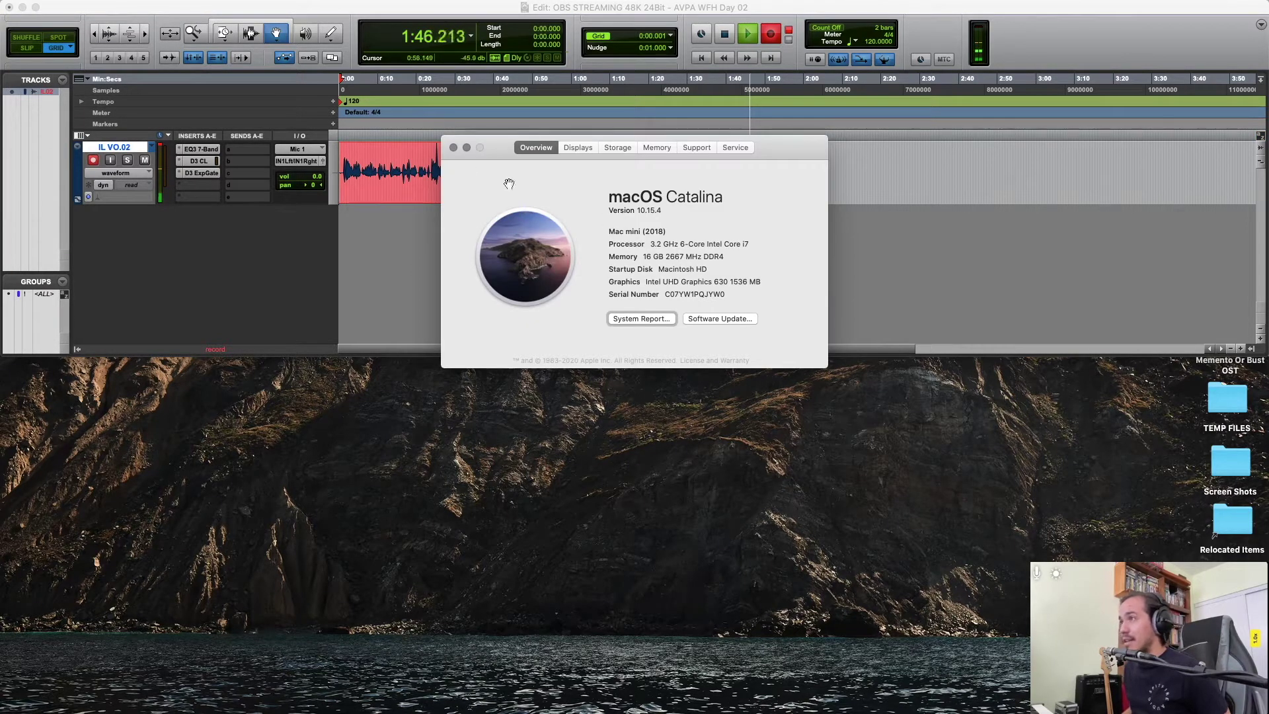
left_click(453, 149)
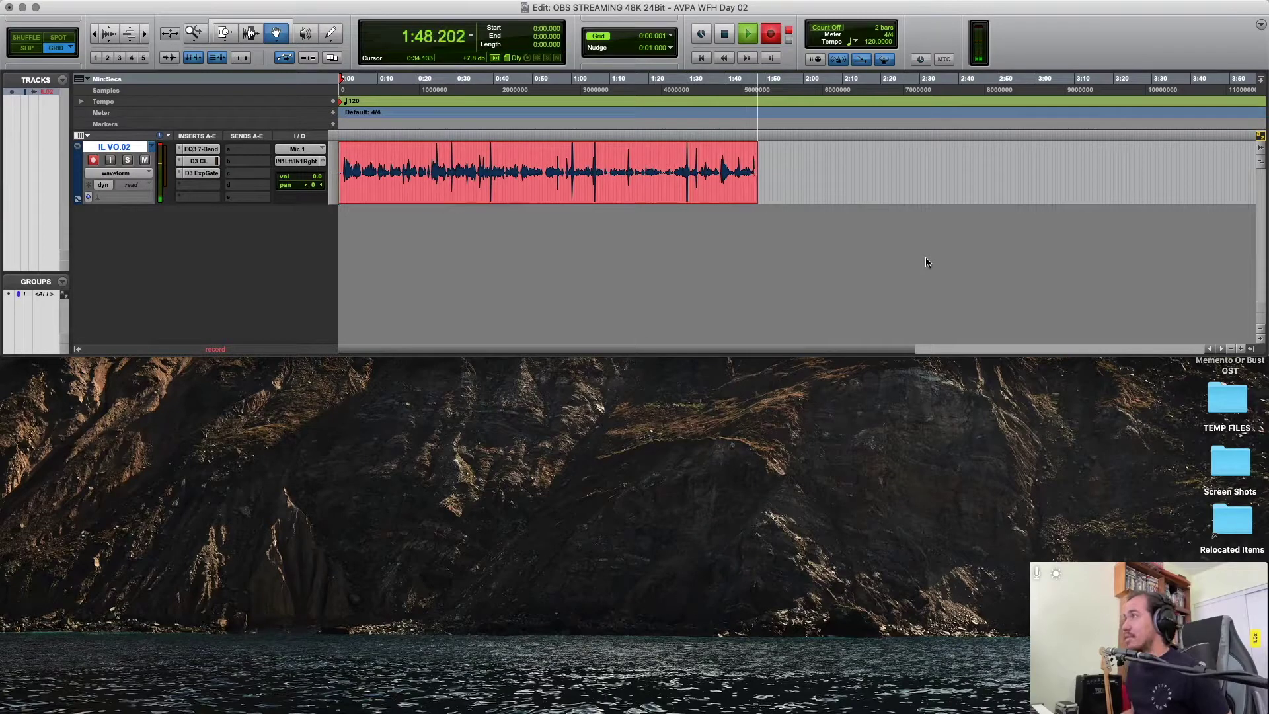
mouse_move(1268, 216)
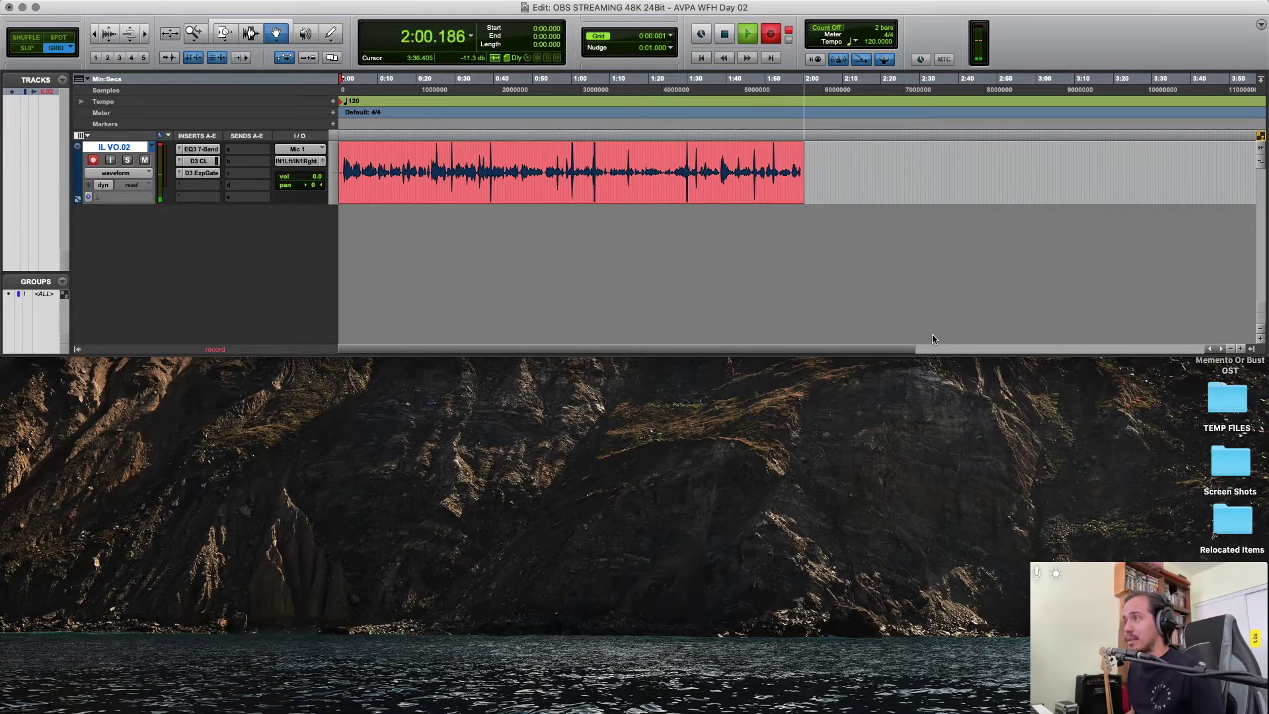
mouse_move(1264, 364)
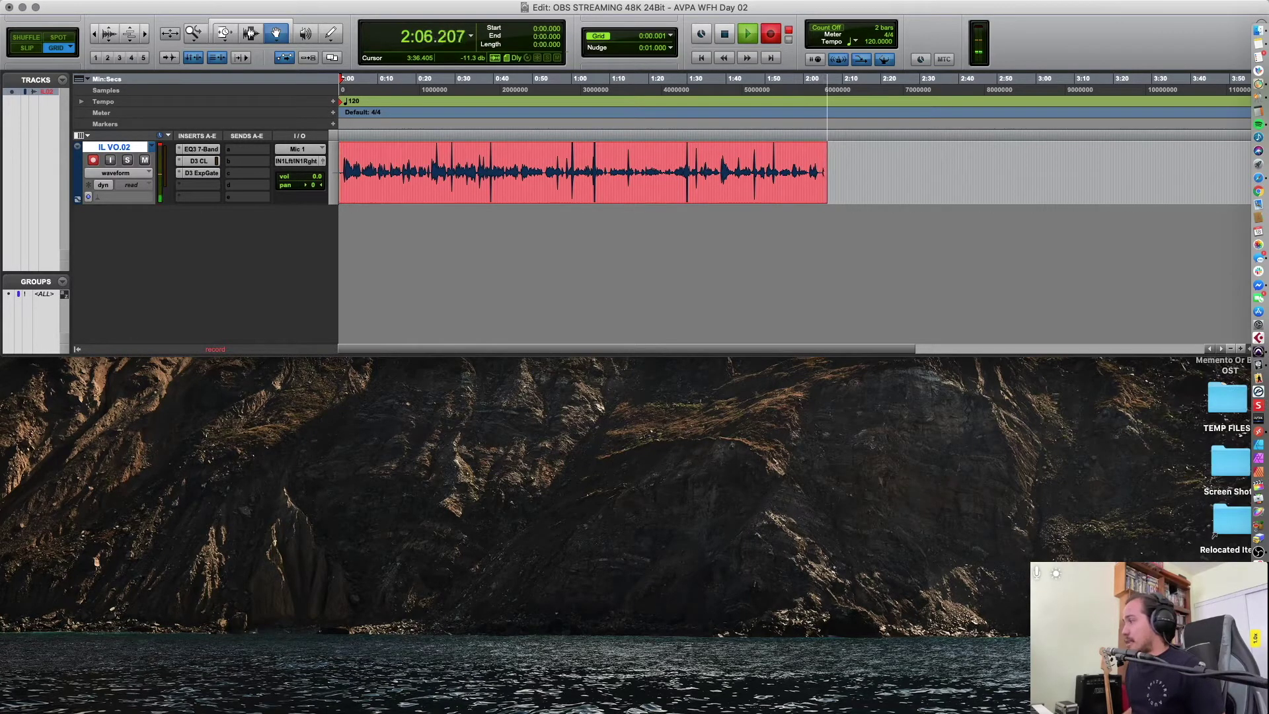
right_click(1259, 512)
right_click(1259, 525)
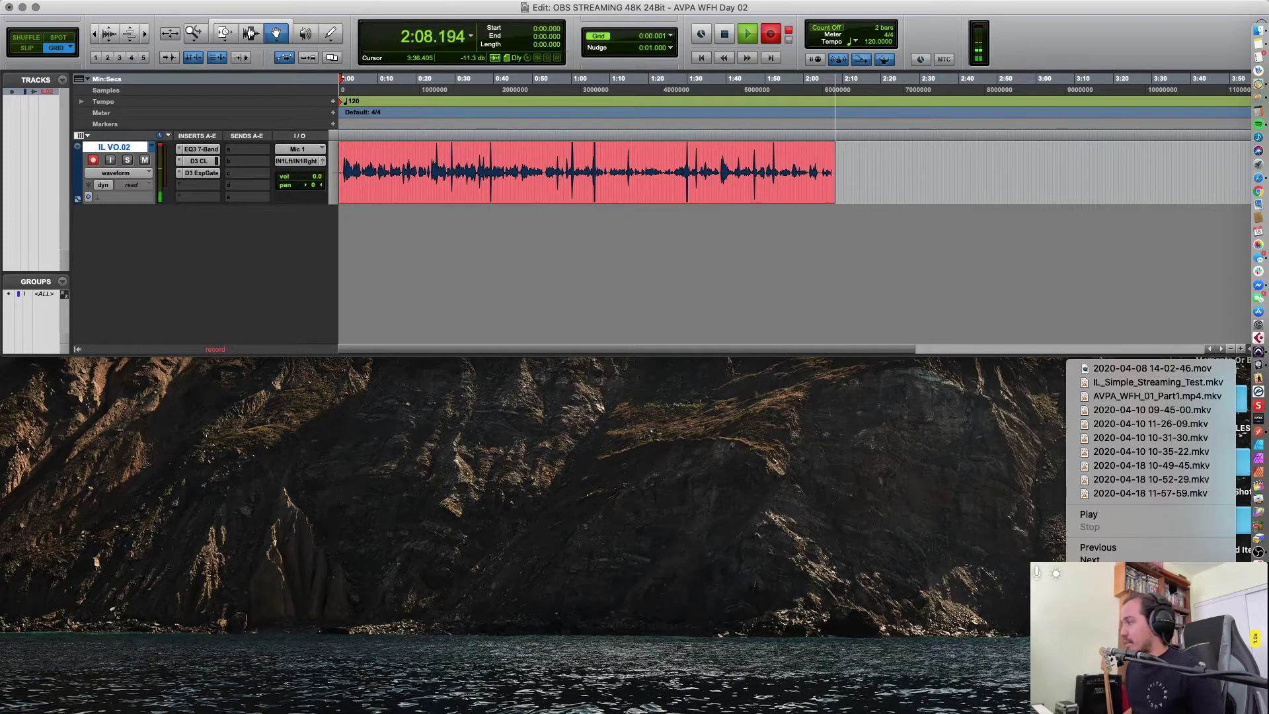
key("Escape")
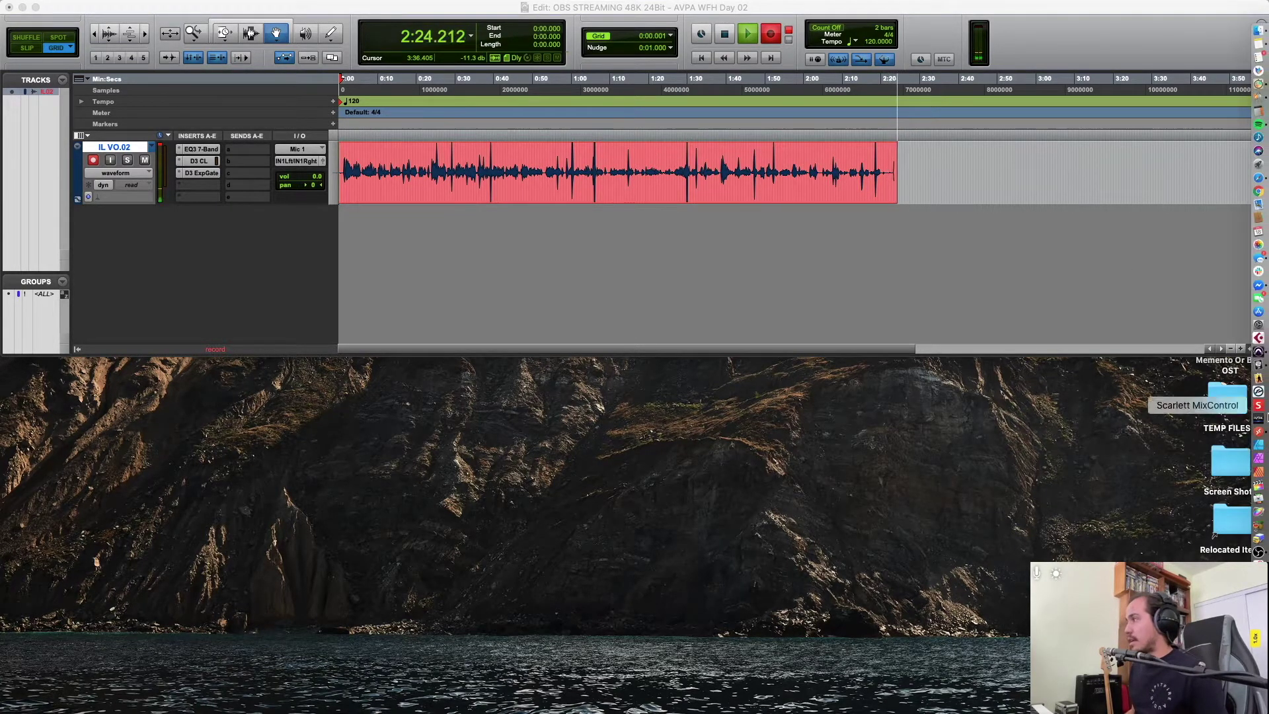
Open the Logic Pro project "48 Hour Stuck at Home Challenge Score Suite V1.1A STEMS AVPA".
key("super+o")
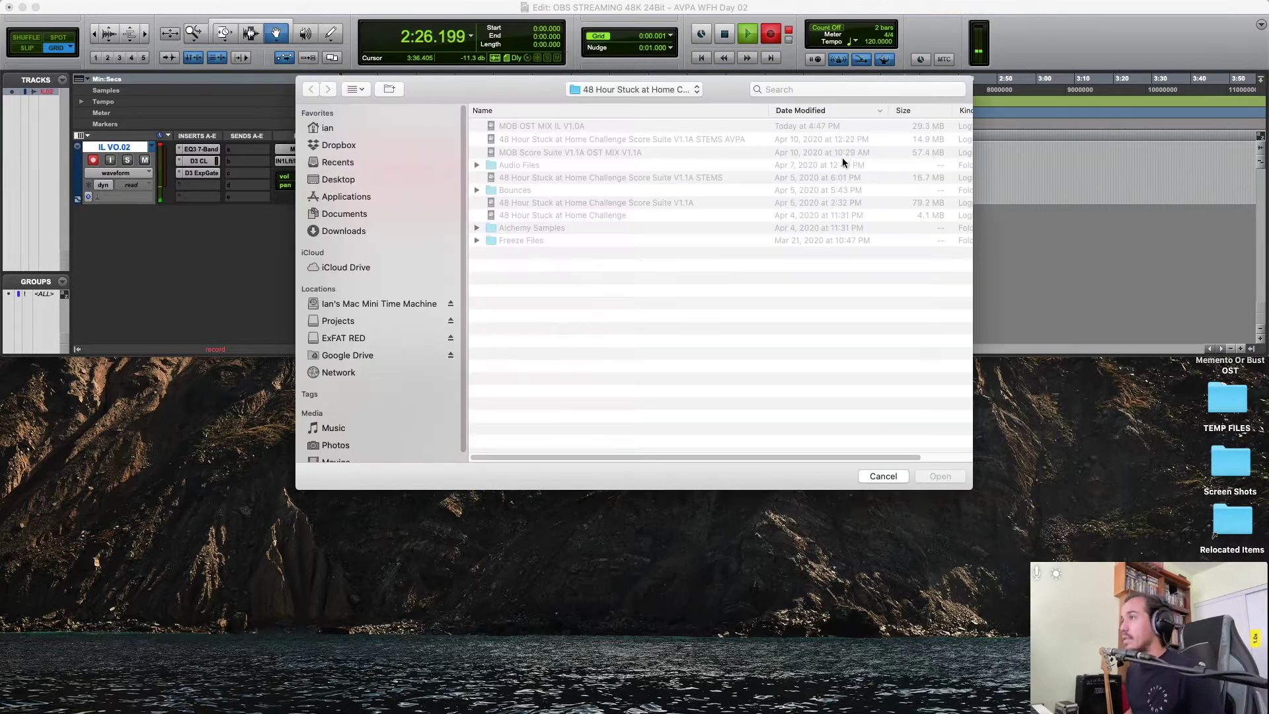
left_click(581, 126)
left_click(582, 140)
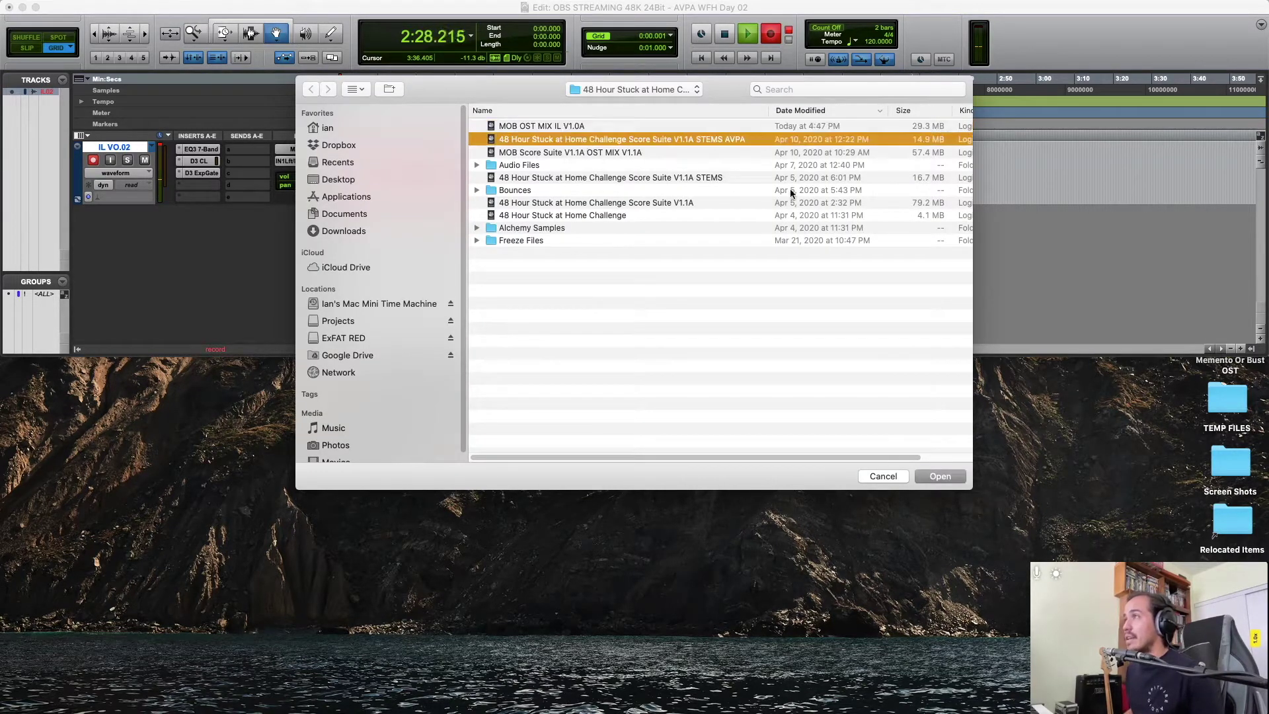
left_click(939, 476)
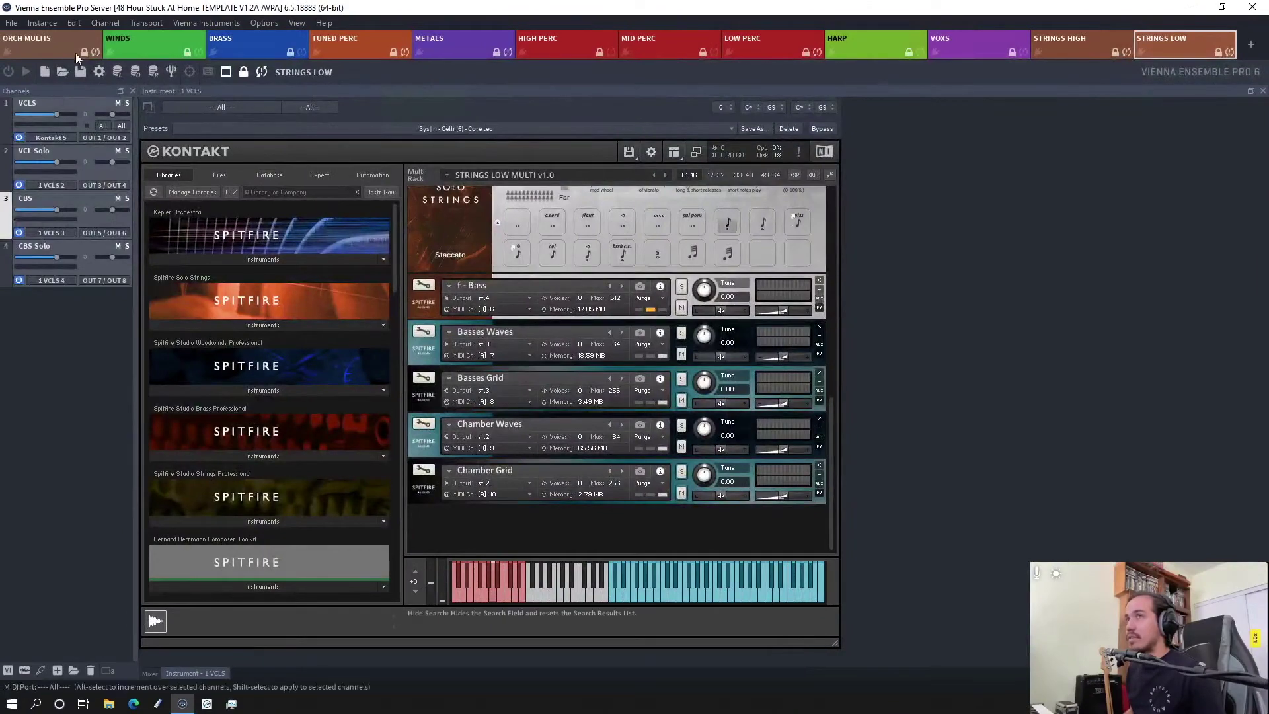
Display the ORCH MULTIS instance in Vienna Ensemble Pro, and skip all missing audio files while the Logic project loads.
left_click(49, 54)
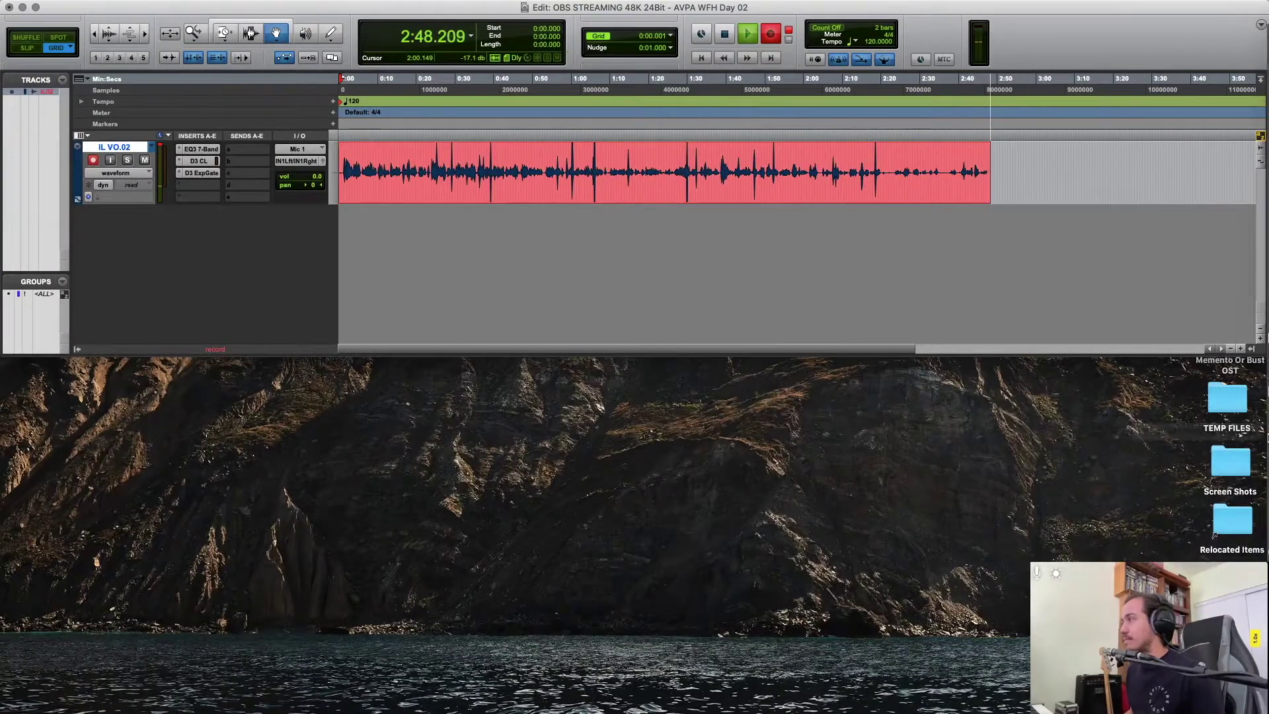
left_click(1260, 365)
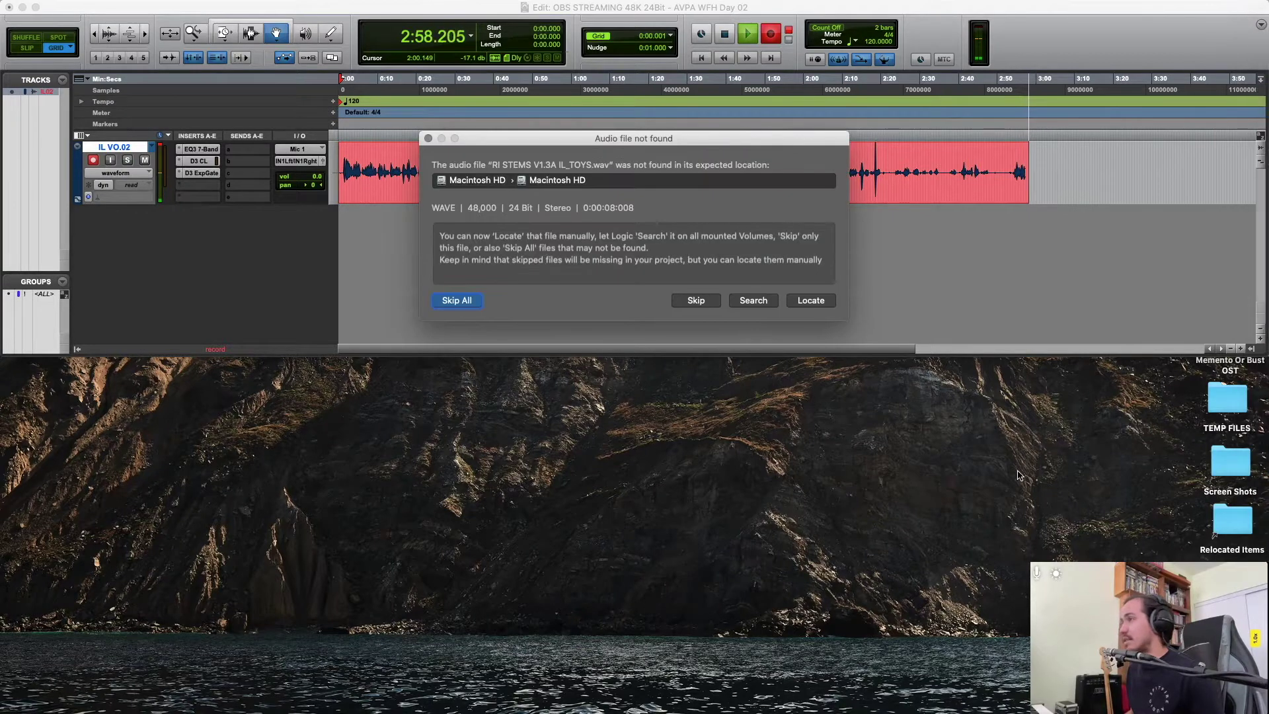
left_click(457, 301)
Check the ORCH MULTIS instance in Vienna Ensemble Pro and return to the Logic project.
mouse_move(1267, 504)
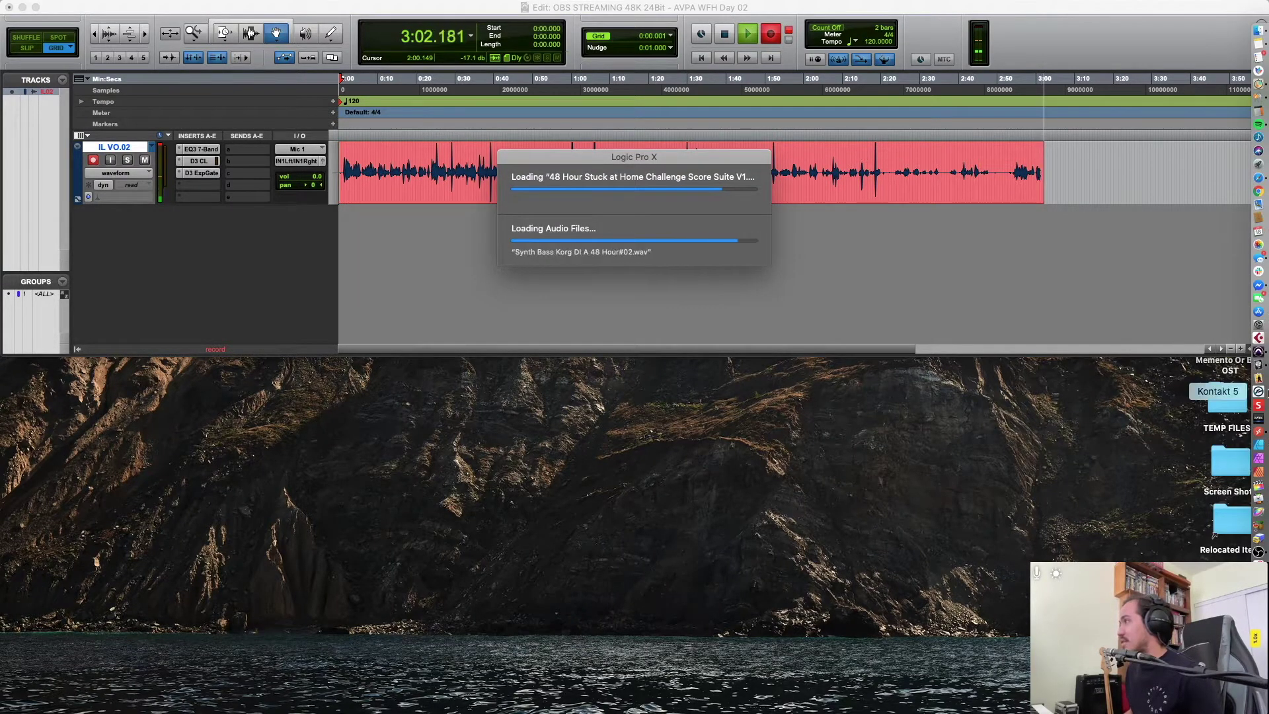
left_click(1260, 433)
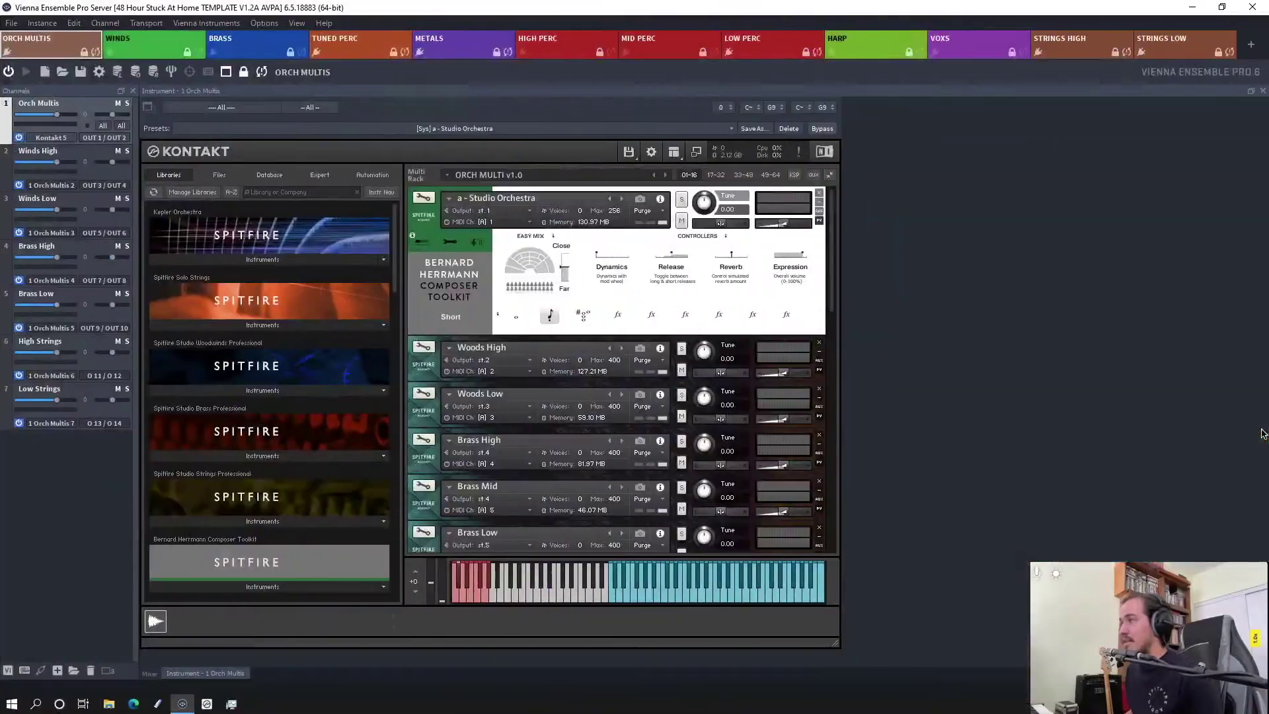
key("ctrl+Left")
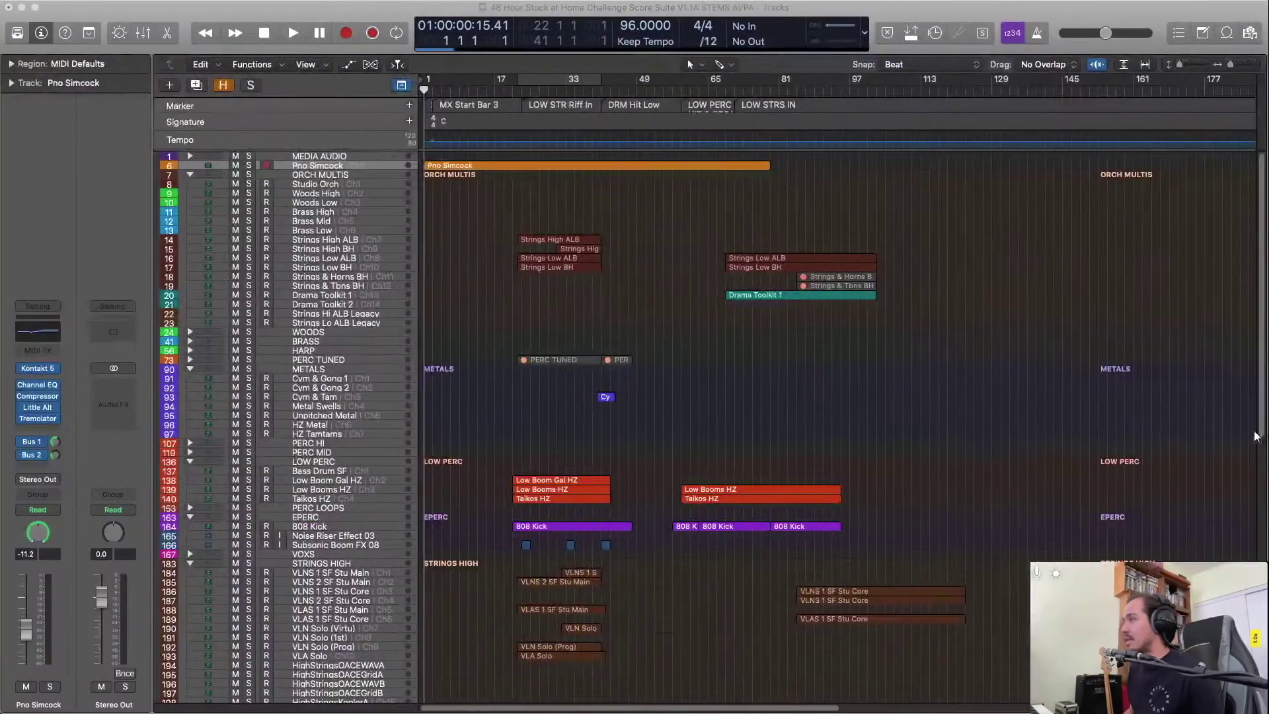
Open Microsoft Remote Desktop's Connection Center, review the PCs 192.168.0.102 and 192.168.0.143, and close the window.
right_click(1266, 436)
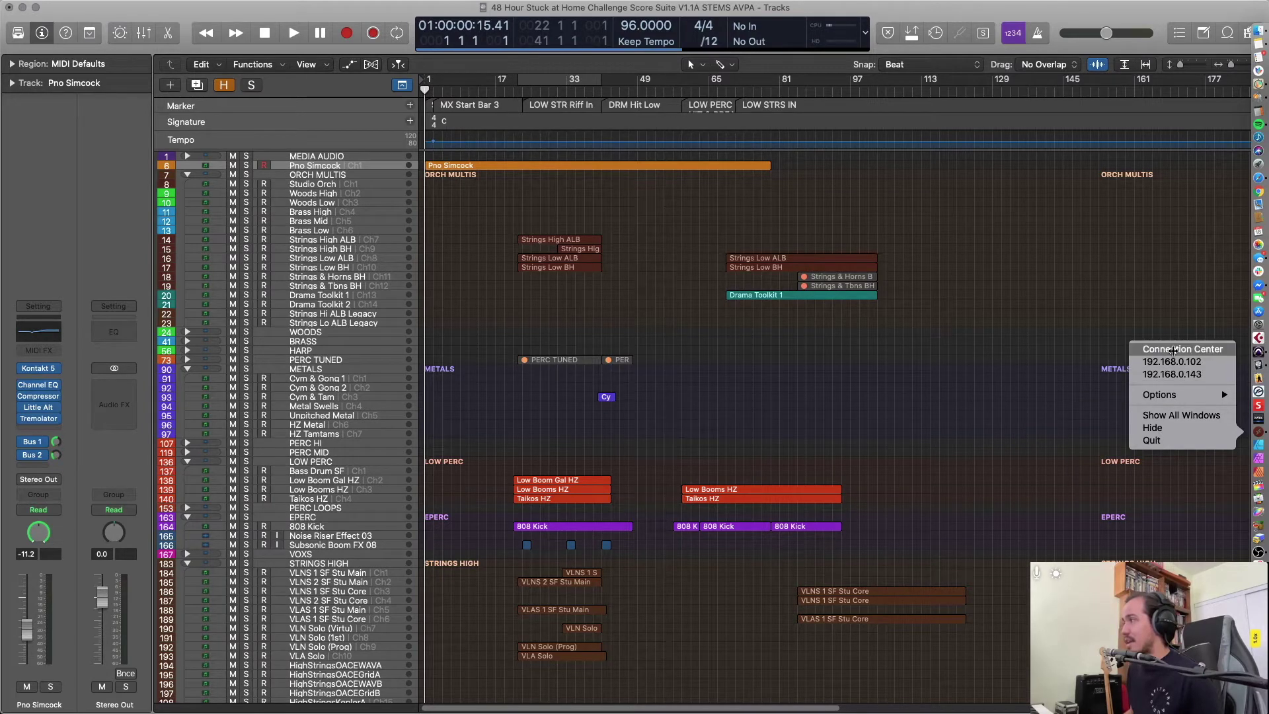
left_click(1174, 350)
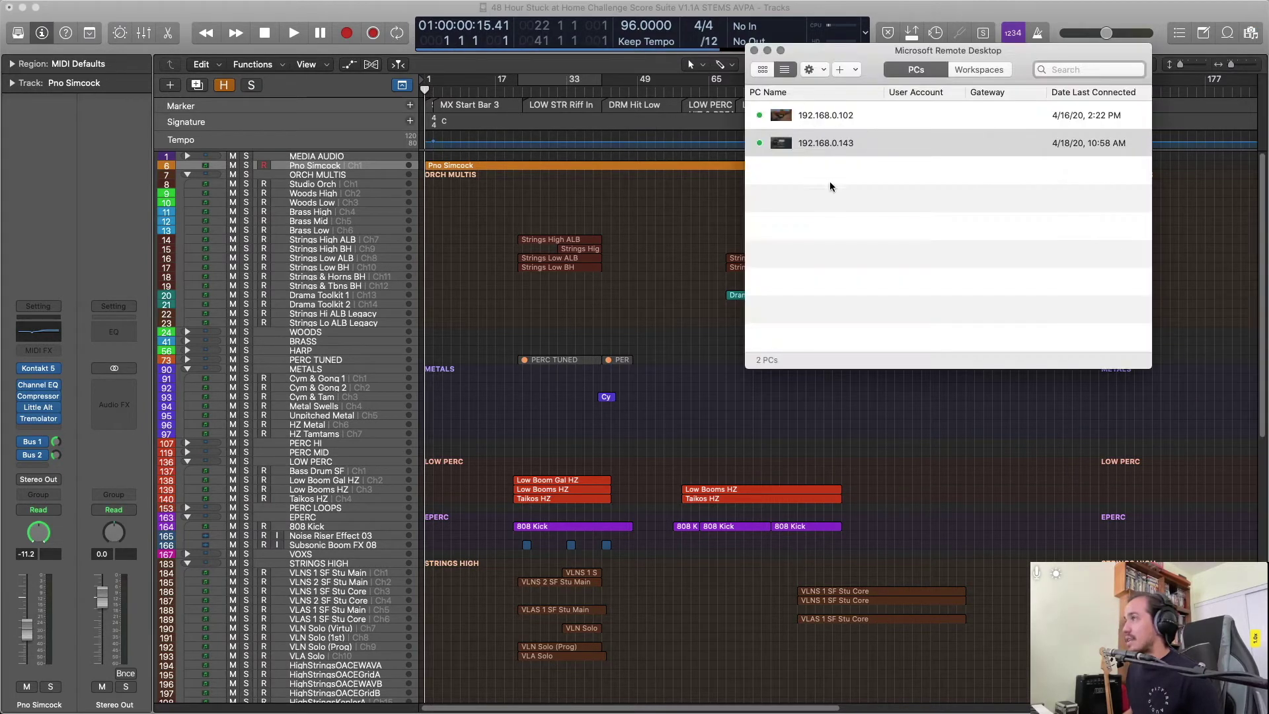
left_click(854, 123)
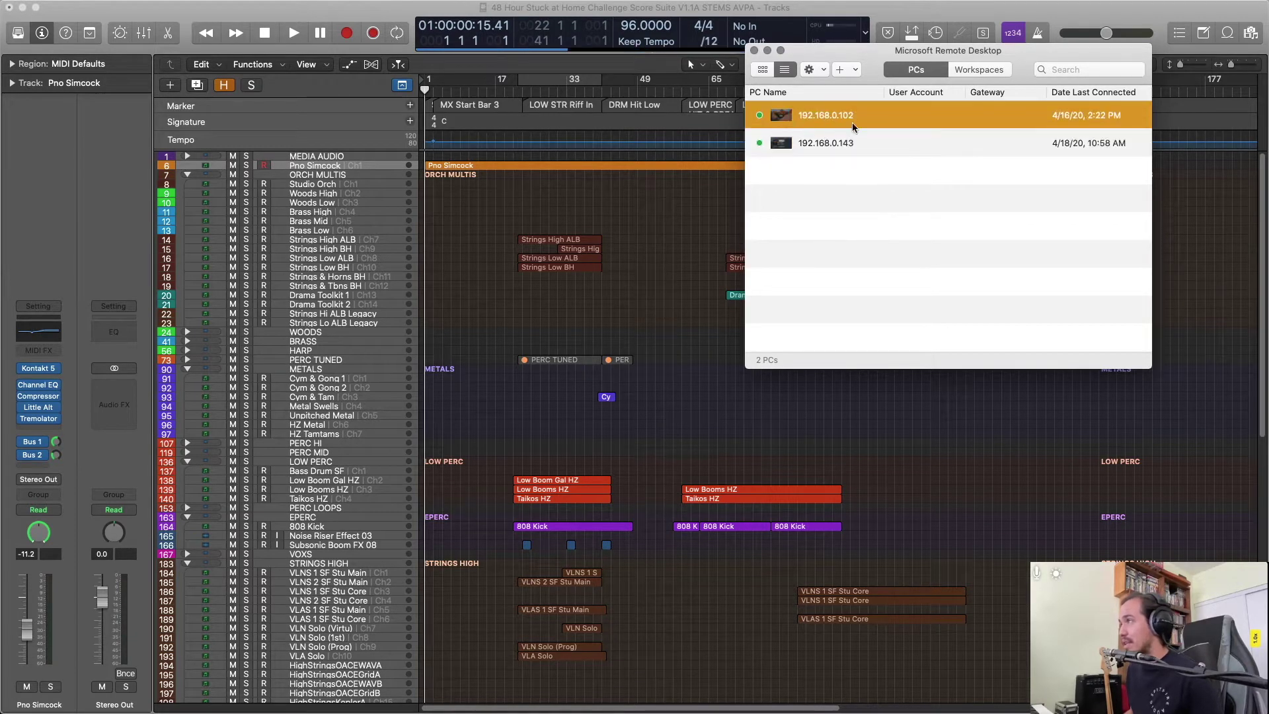
left_click(849, 143)
left_click(823, 119)
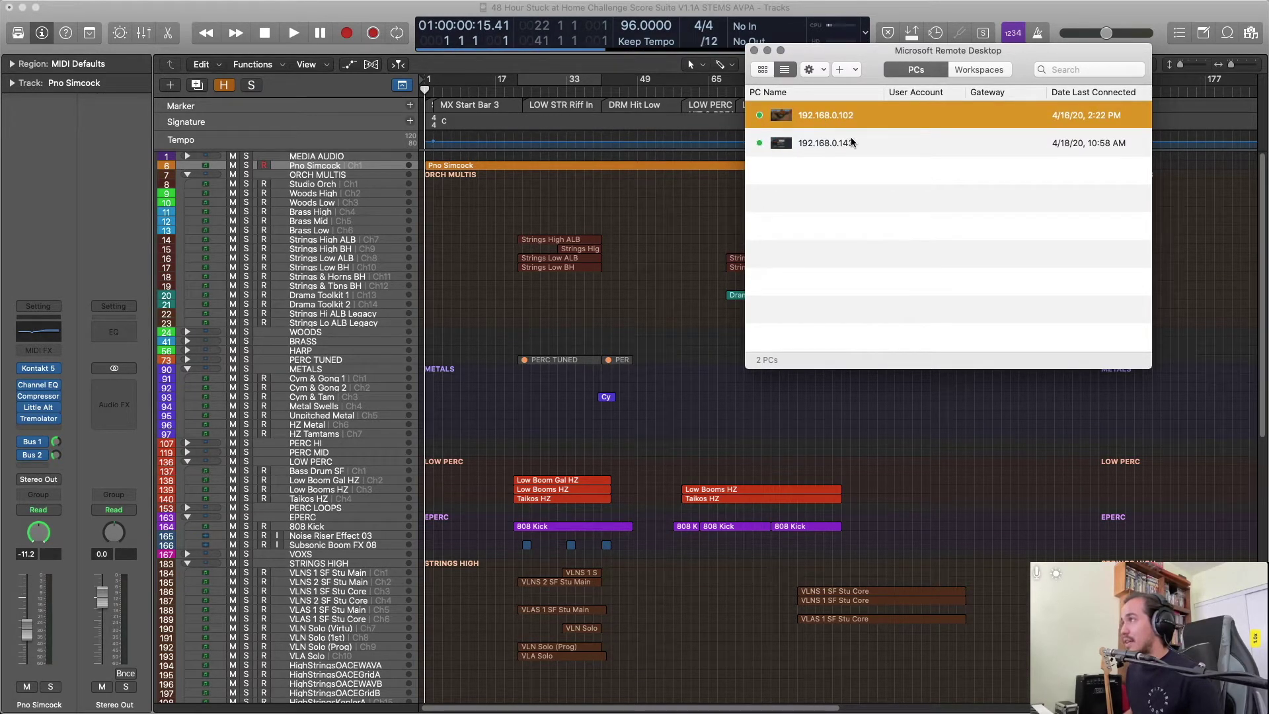
left_click(852, 143)
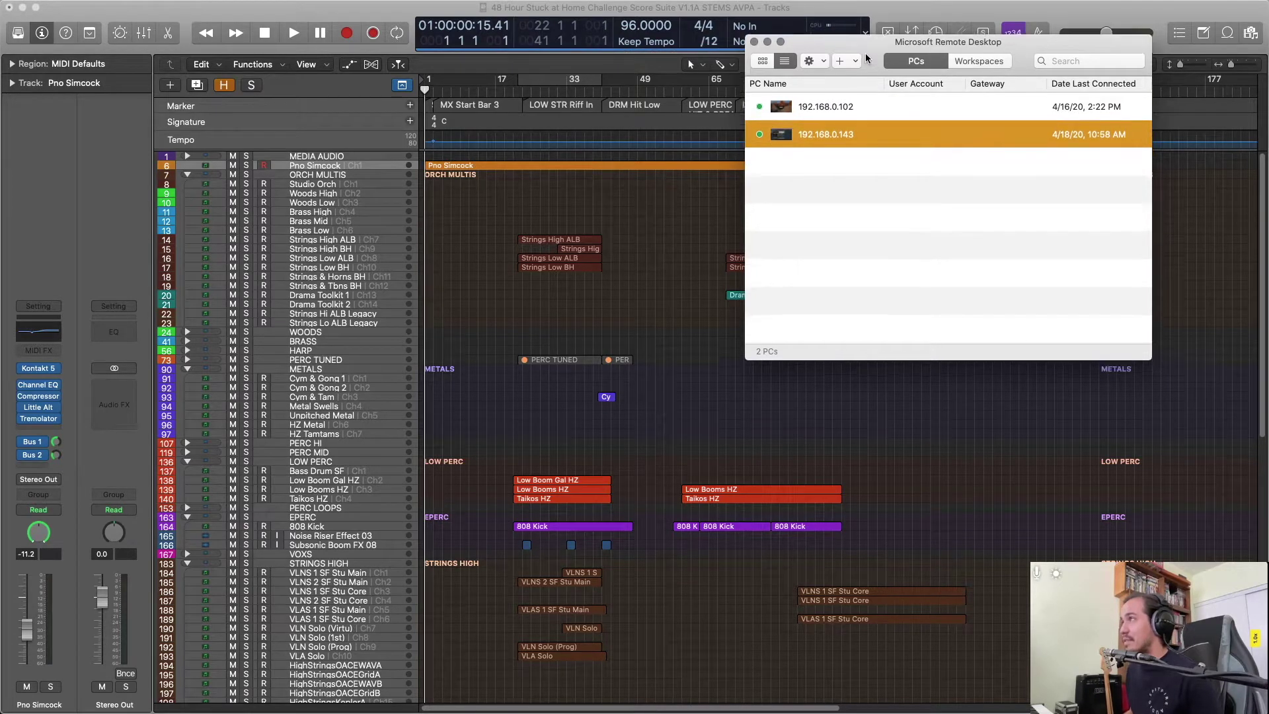
left_click_drag(867, 68, 862, 57)
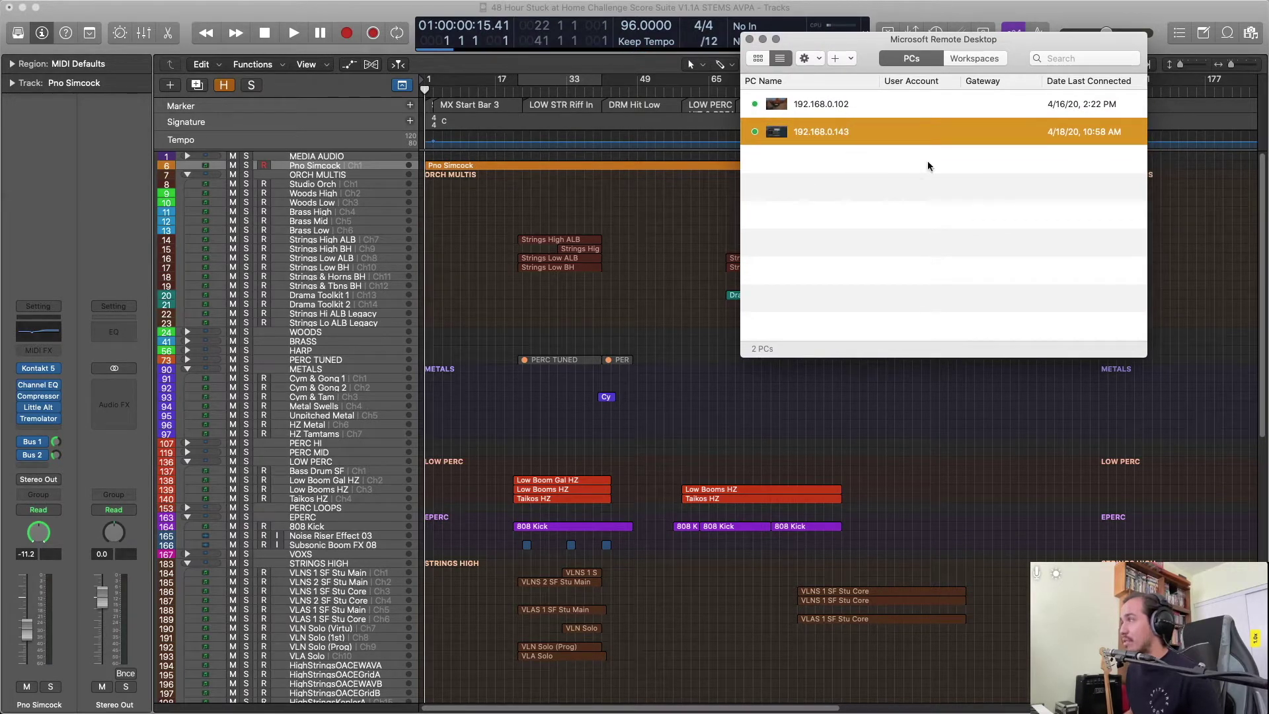
left_click(858, 155)
left_click(851, 137)
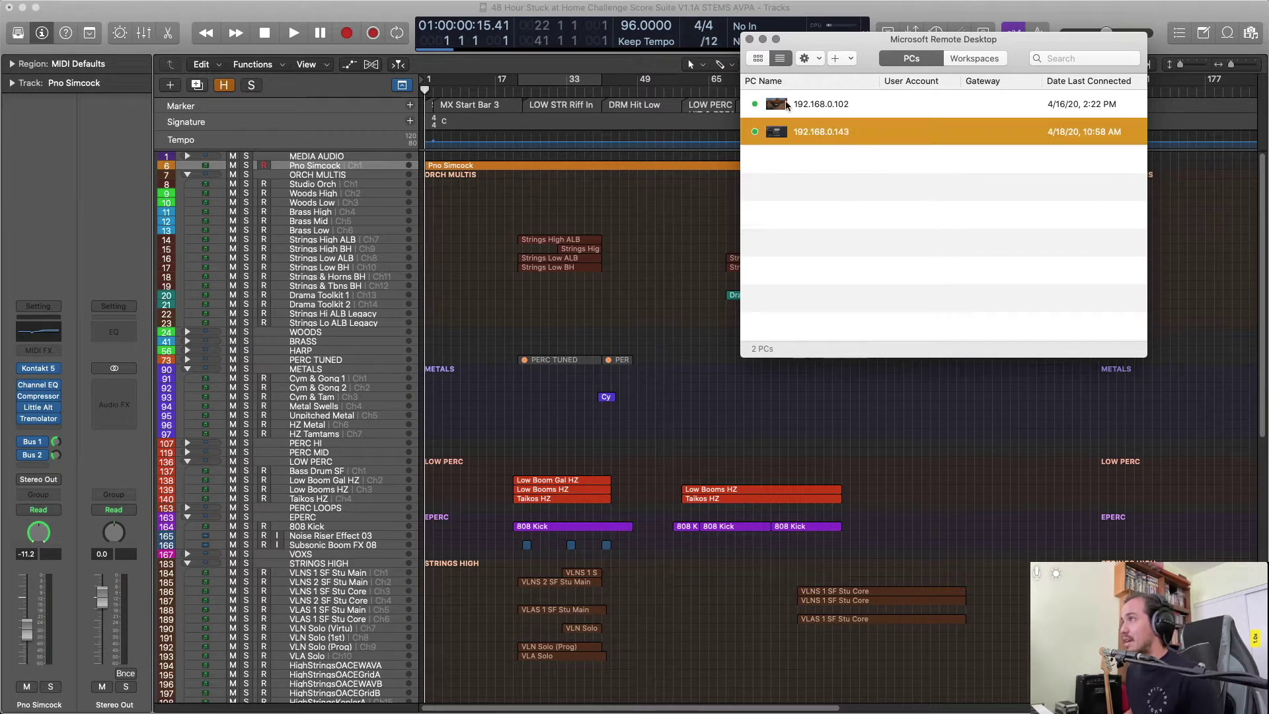
left_click(750, 40)
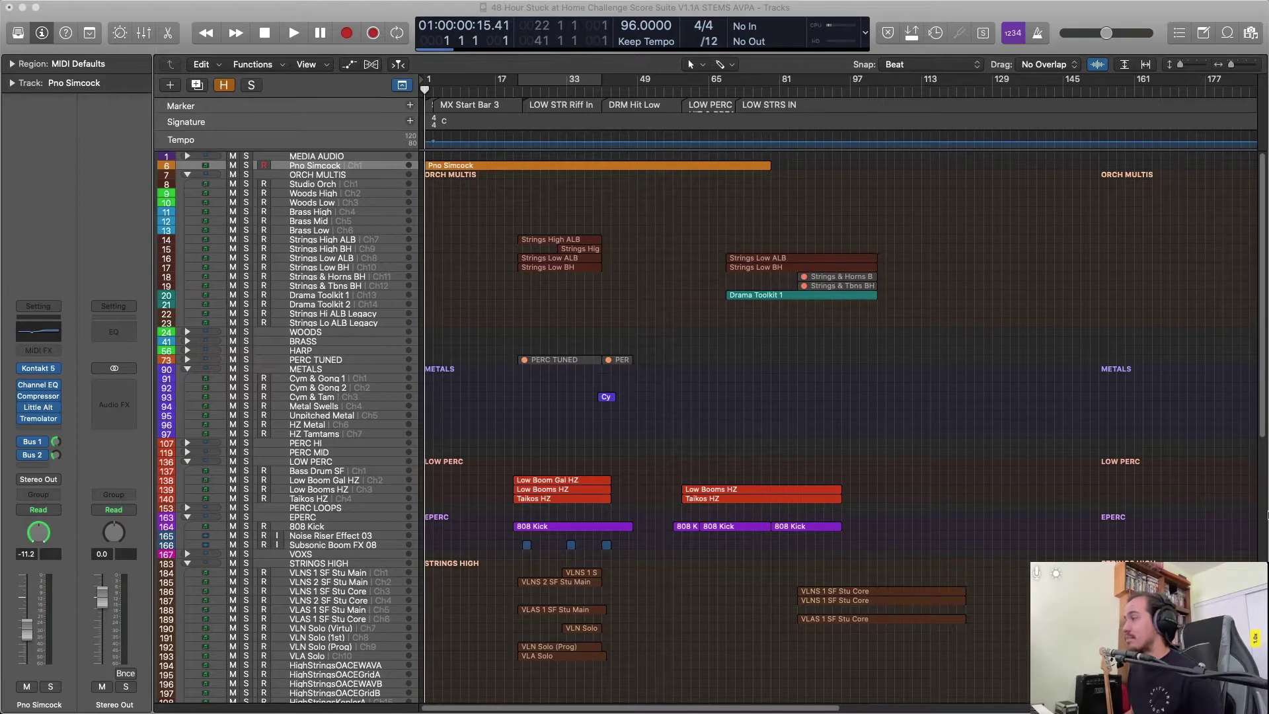
Look through the project's track stacks in the arrangement and return to the first tracks.
mouse_move(1266, 509)
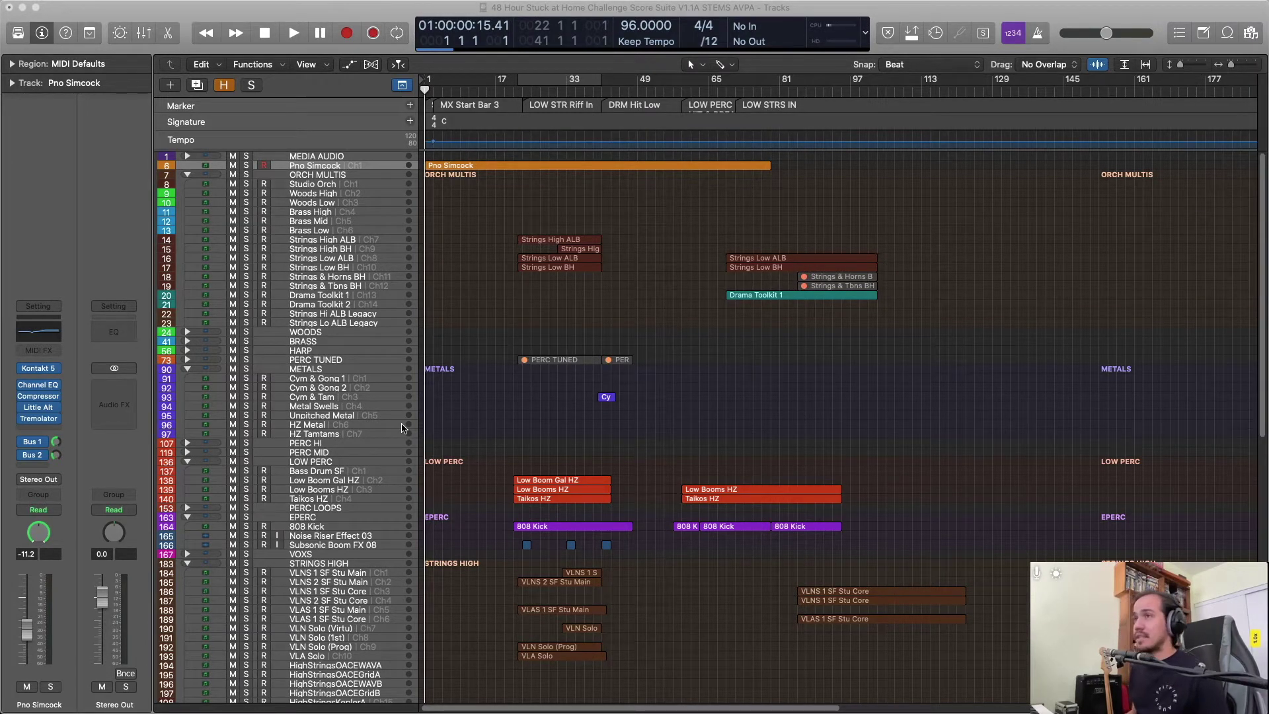
scroll(777, 308, "down", 5)
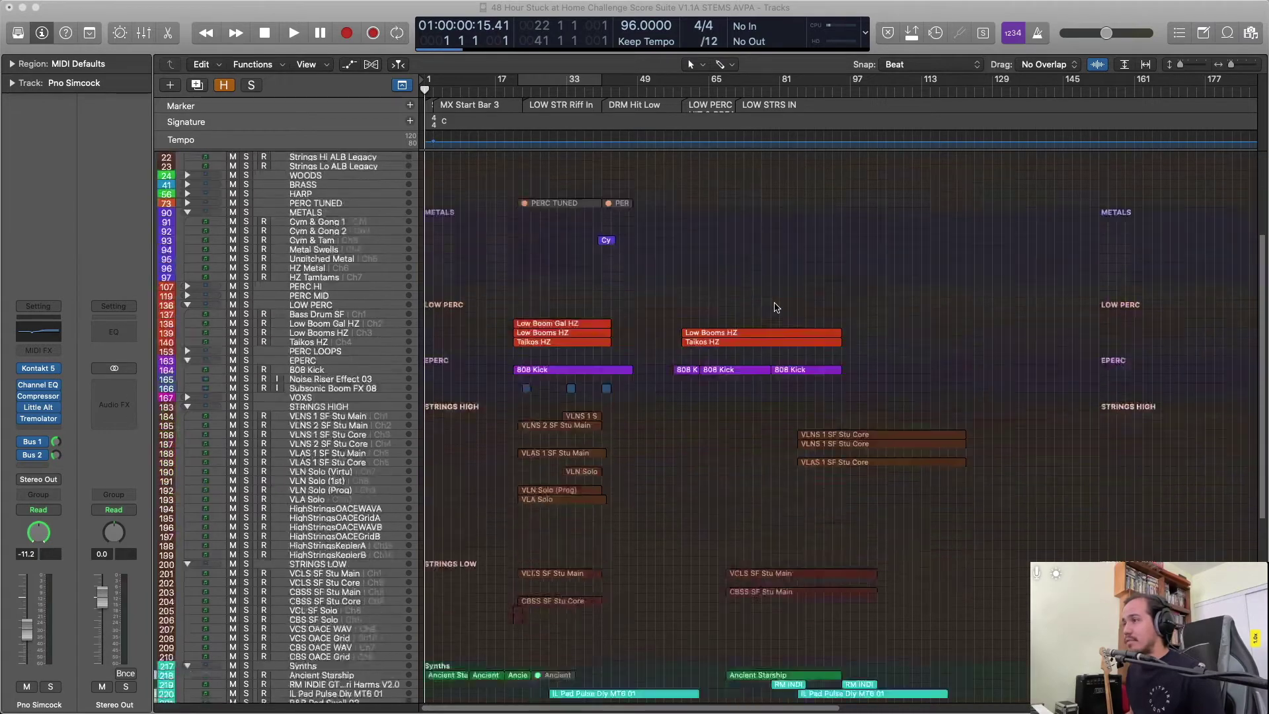
scroll(776, 308, "down", 10)
scroll(777, 307, "up", 15)
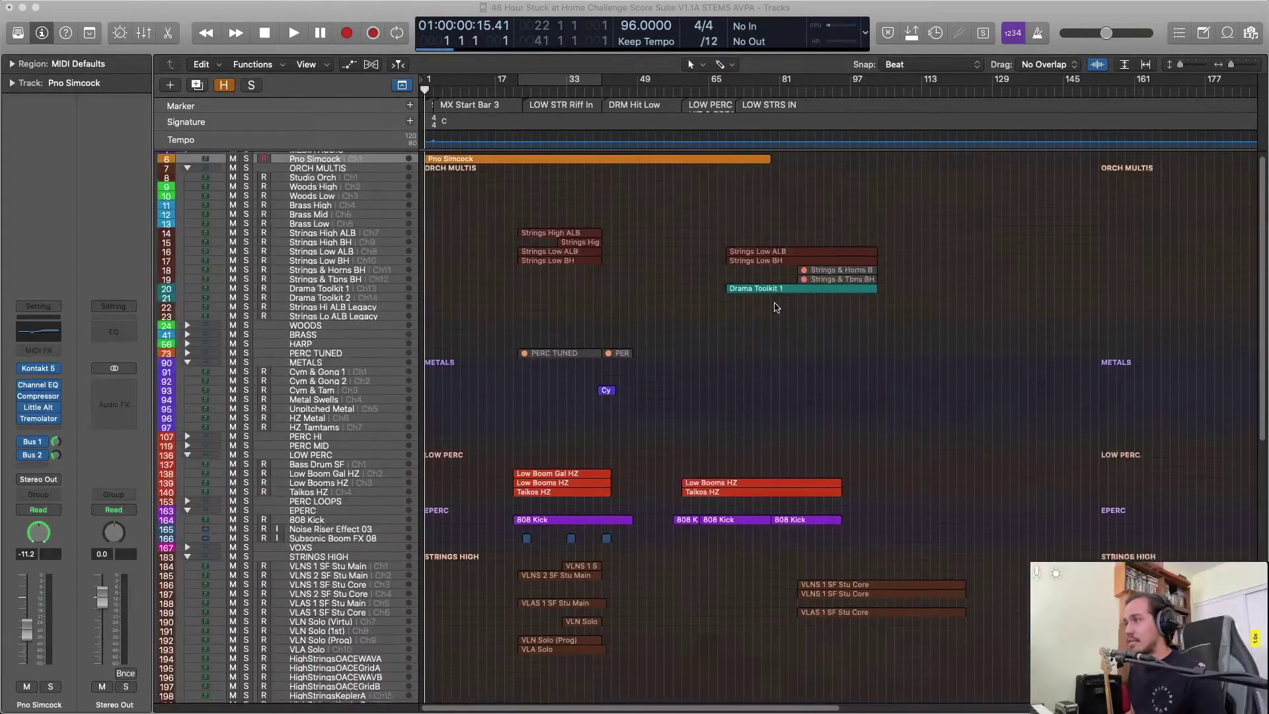
scroll(777, 308, "up", 1)
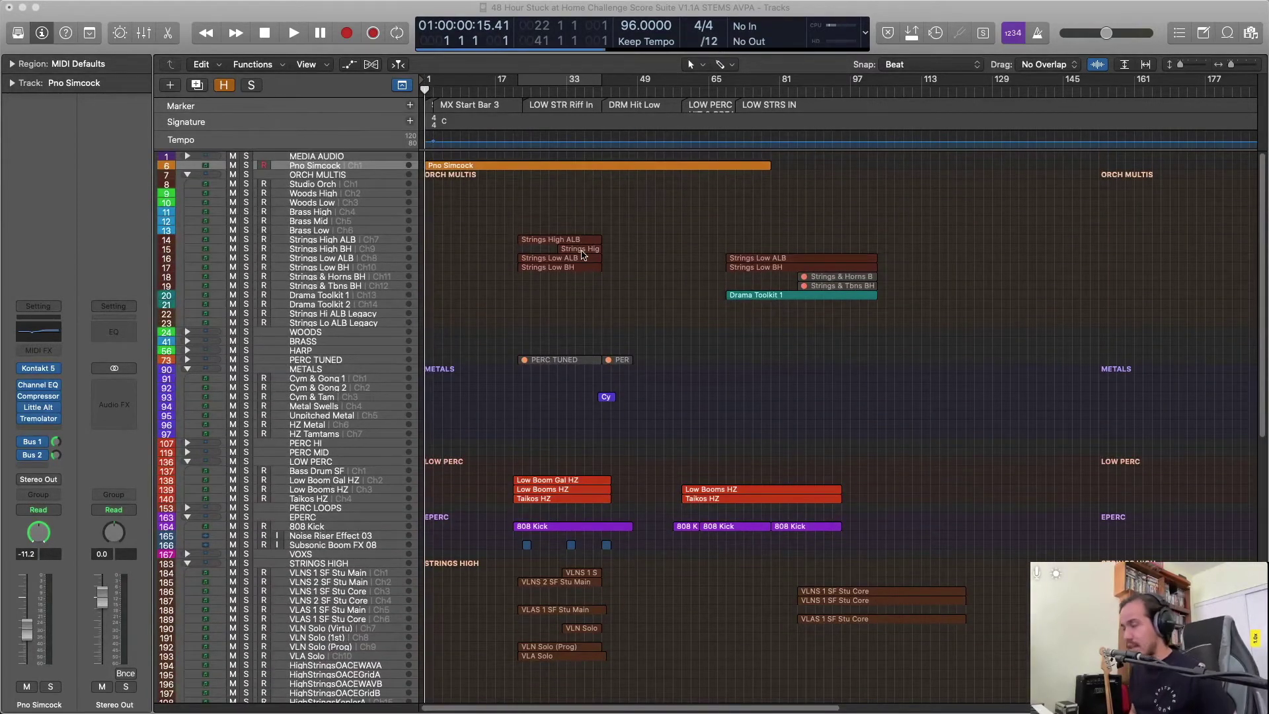
Examine the ORCH MULTIS tracks and their string regions at larger track heights and a closer timeline scale.
key("super+Down")
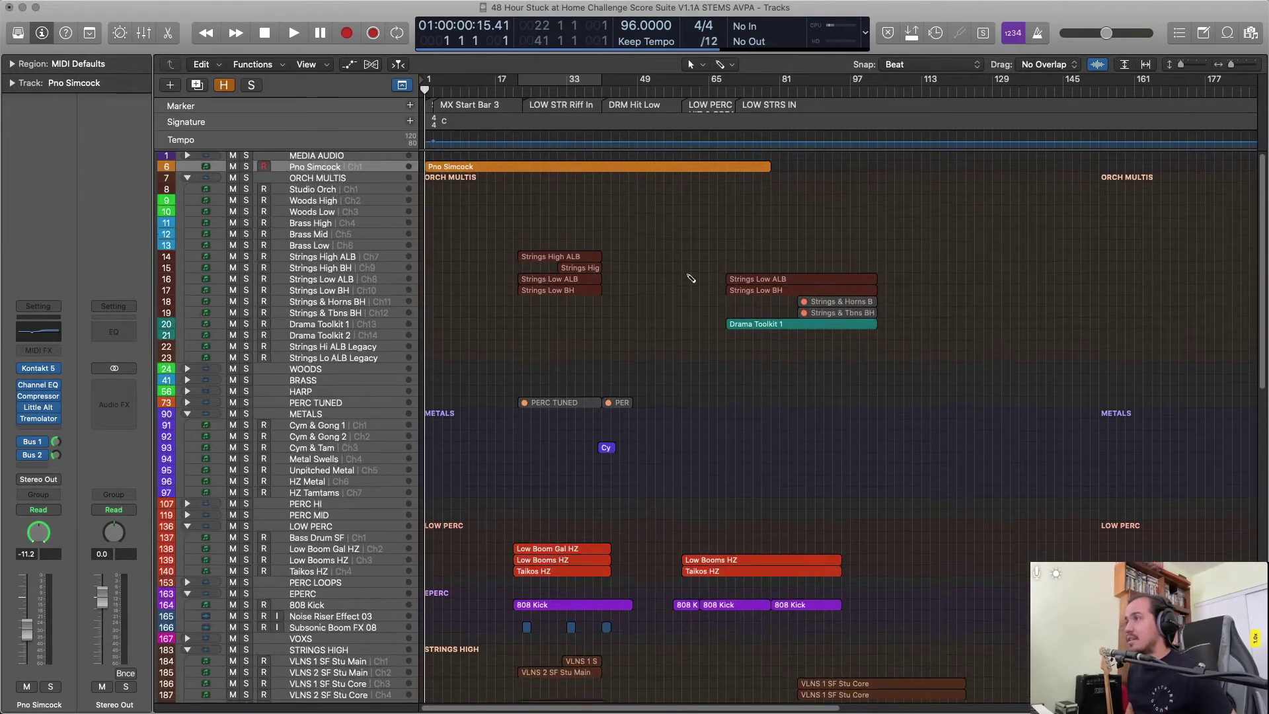
key("super+Right")
key("super+Right")
key("super+Down")
key("super+Down")
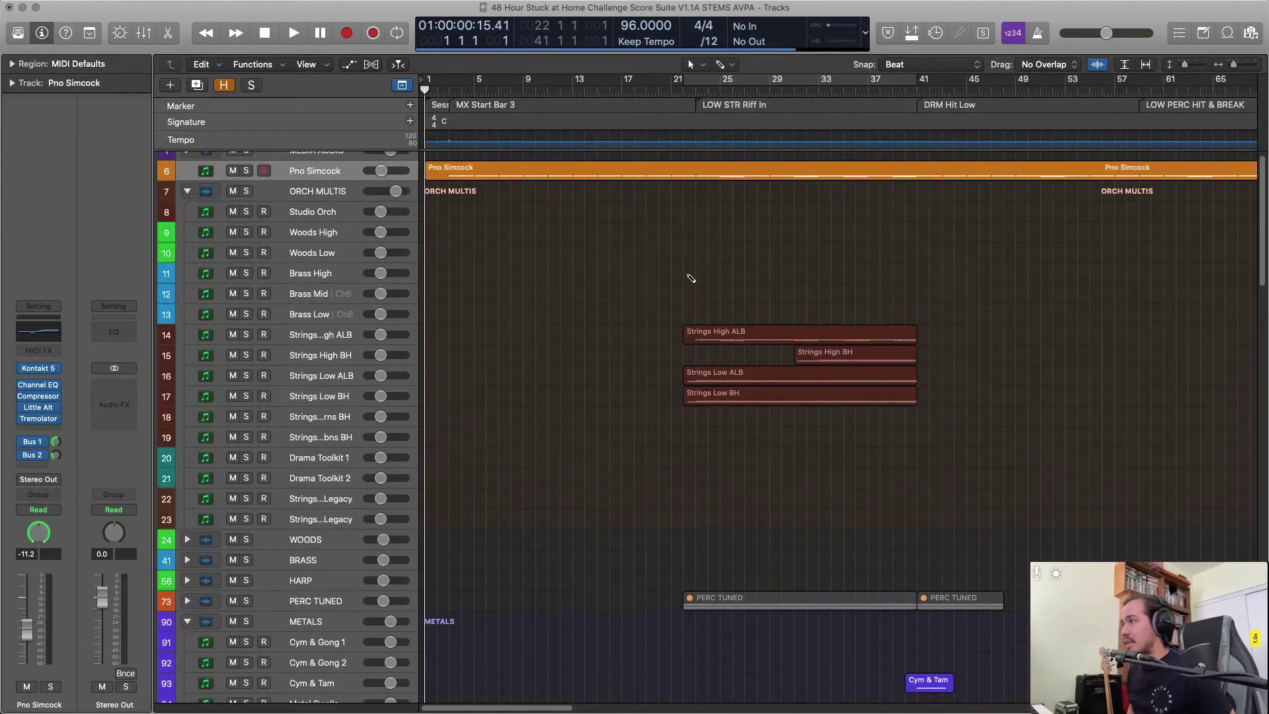
key("super+Down")
key("super+Down")
key("super+Left")
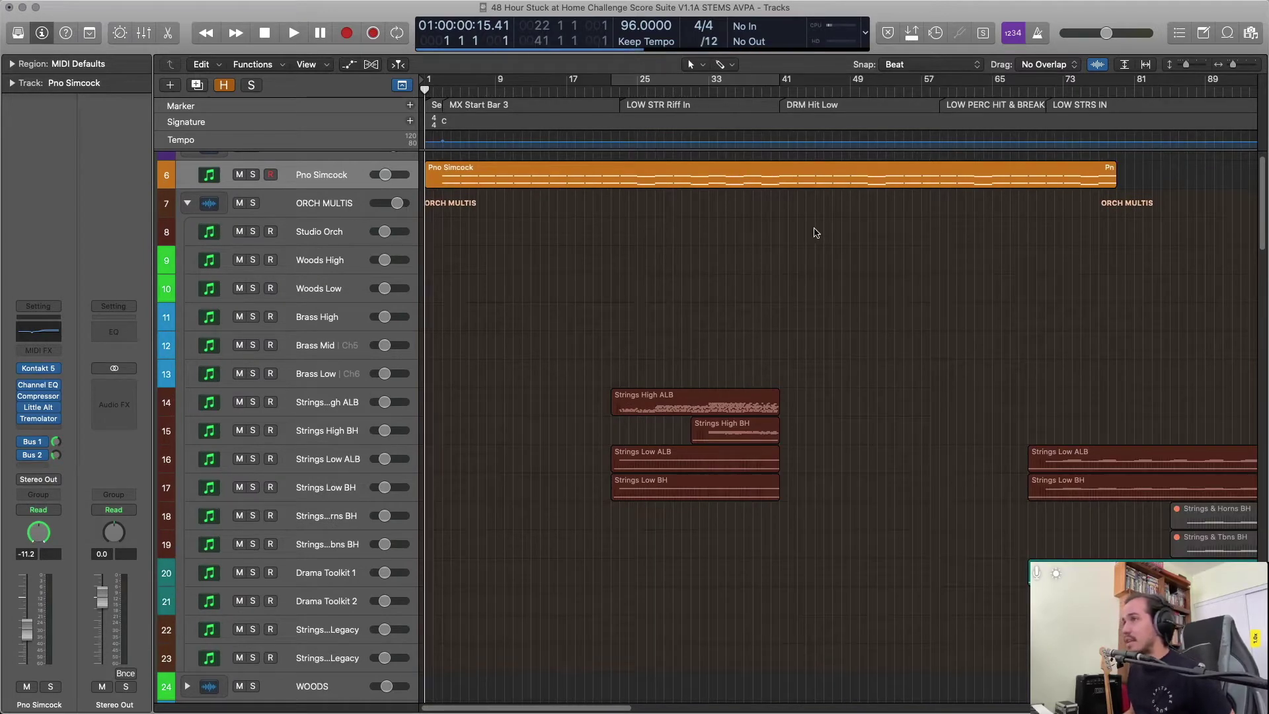
key("super+Up")
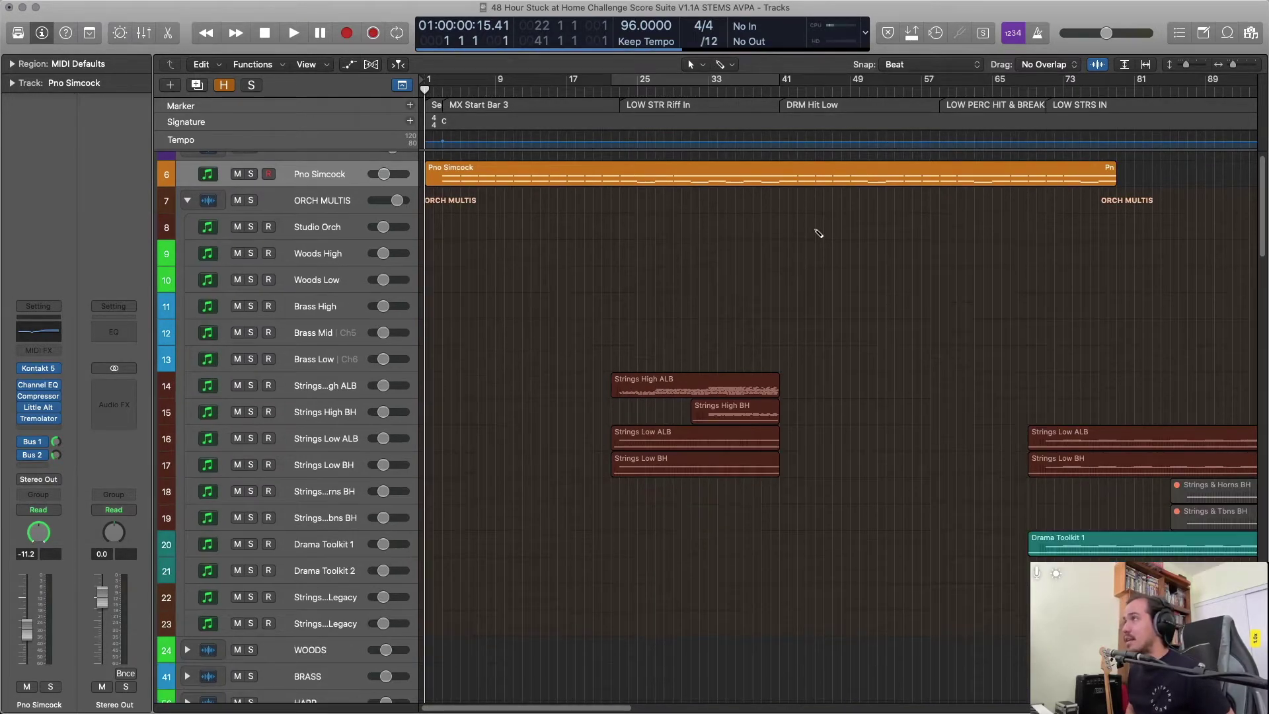
key("super+Up")
key("super+Up")
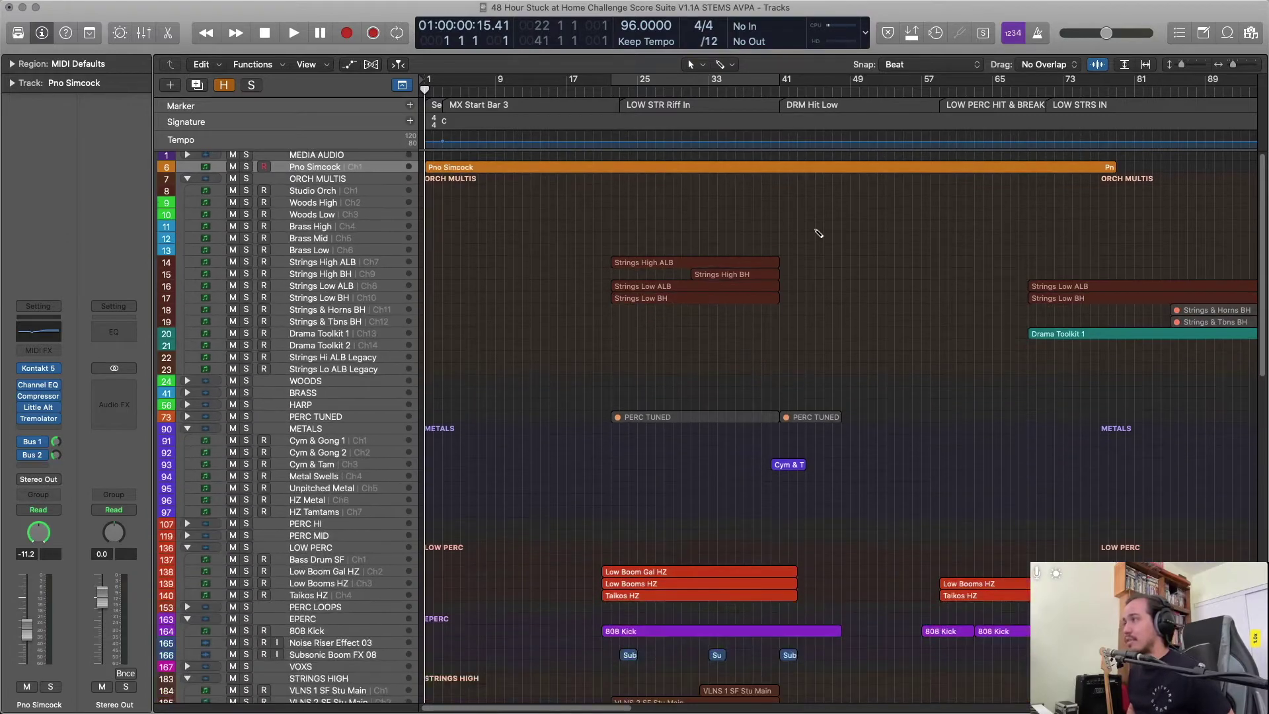
Examine the Synths and Live Audio tracks and their regions along the timeline.
scroll(774, 425, "down", 10)
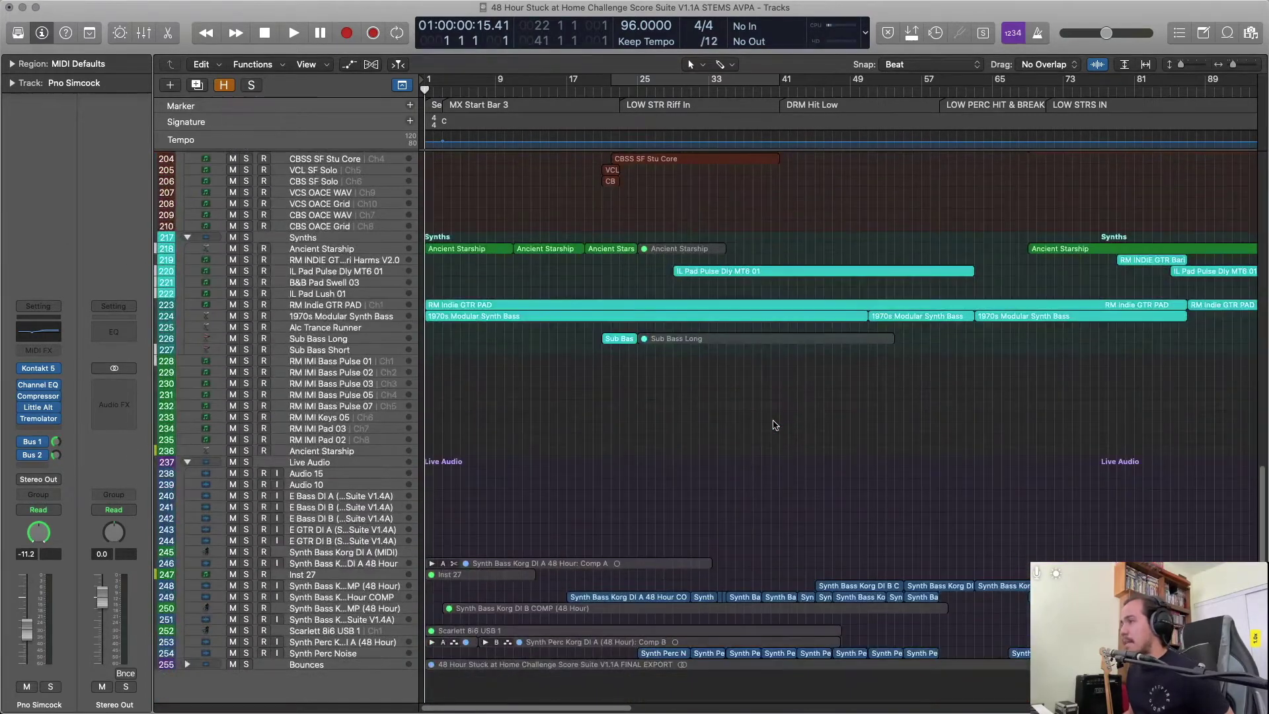
scroll(774, 425, "right", 10)
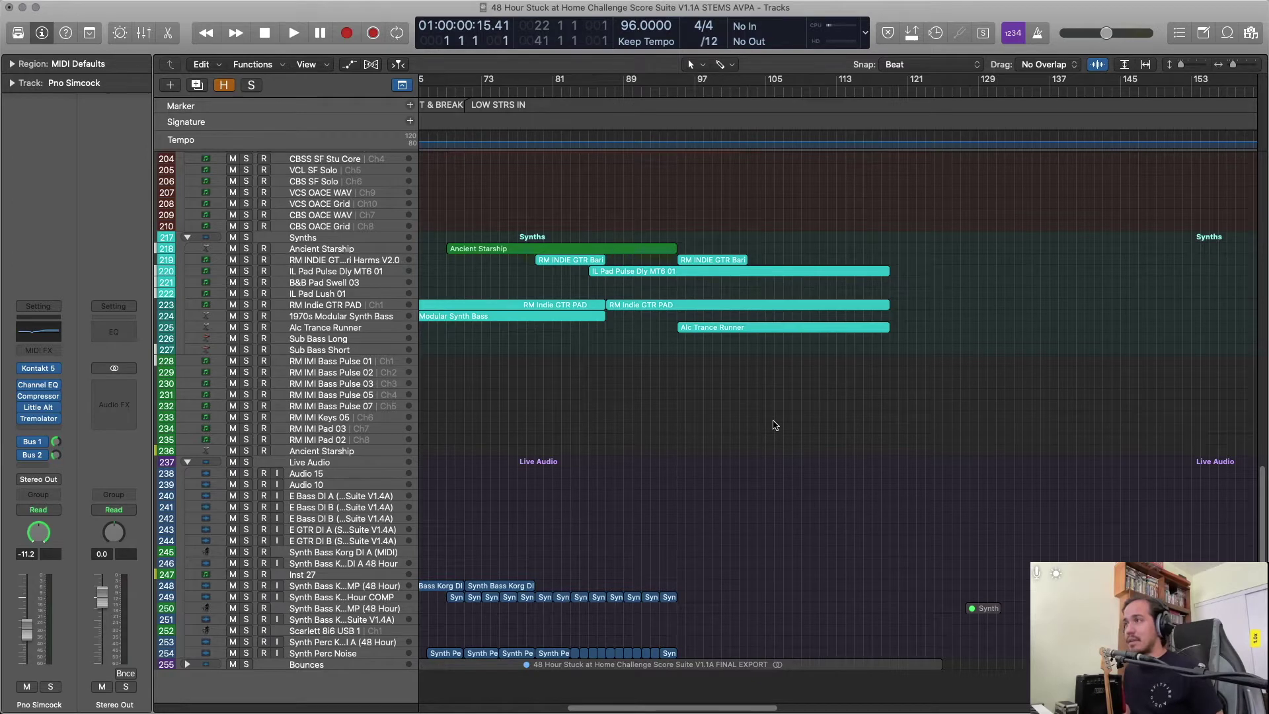
scroll(775, 425, "left", 12)
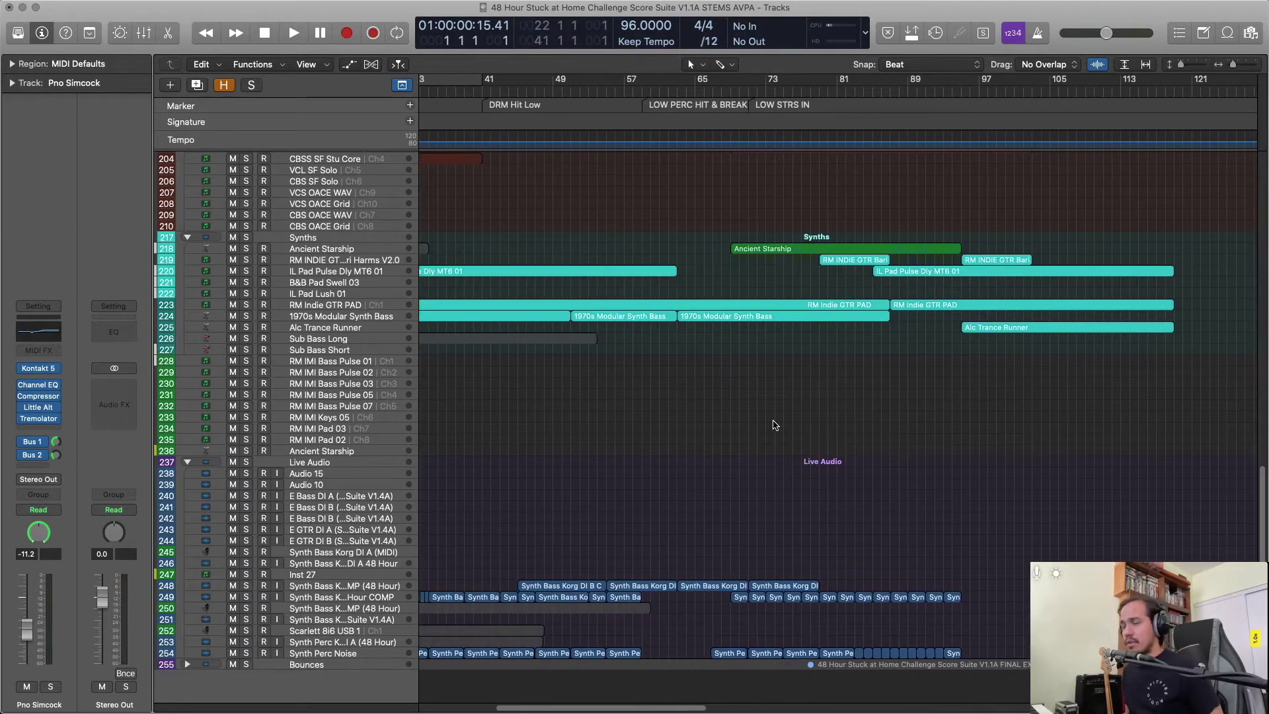
Look back over the arrangement from the Live Audio and Synths tracks up to the first tracks at bar 1.
scroll(775, 426, "left", 2)
scroll(775, 425, "left", 12)
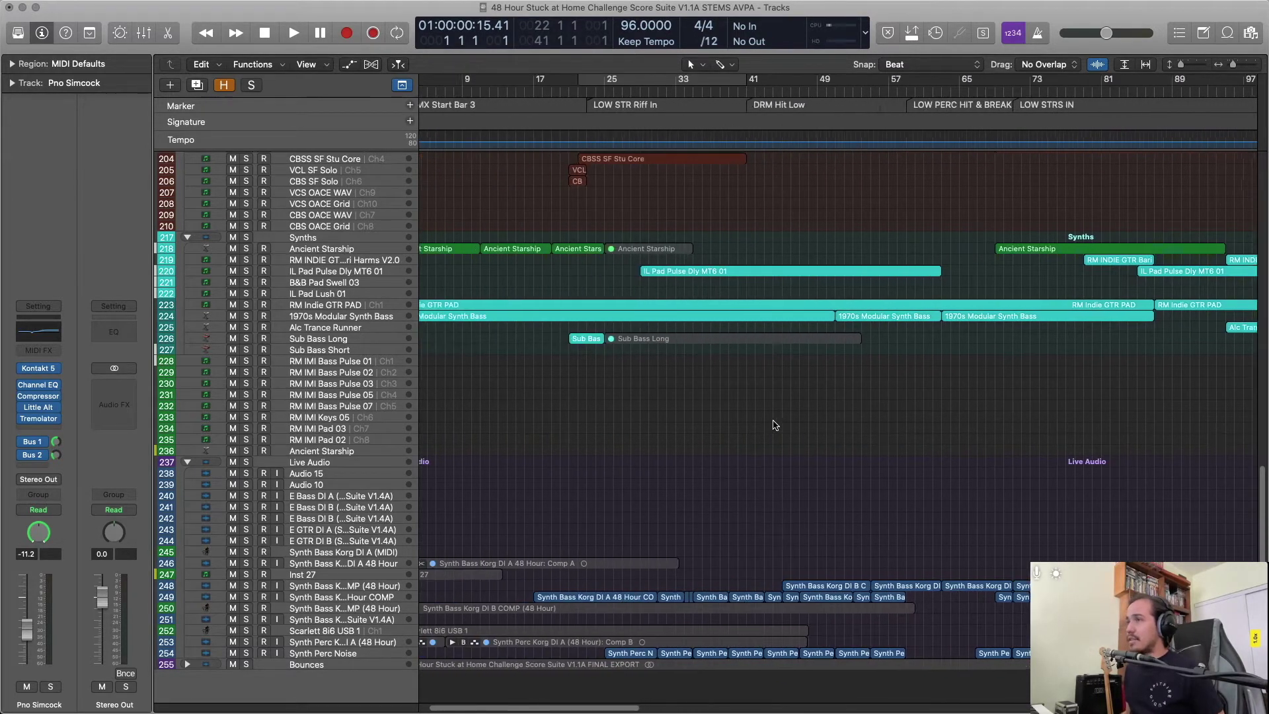
scroll(775, 425, "up", 20)
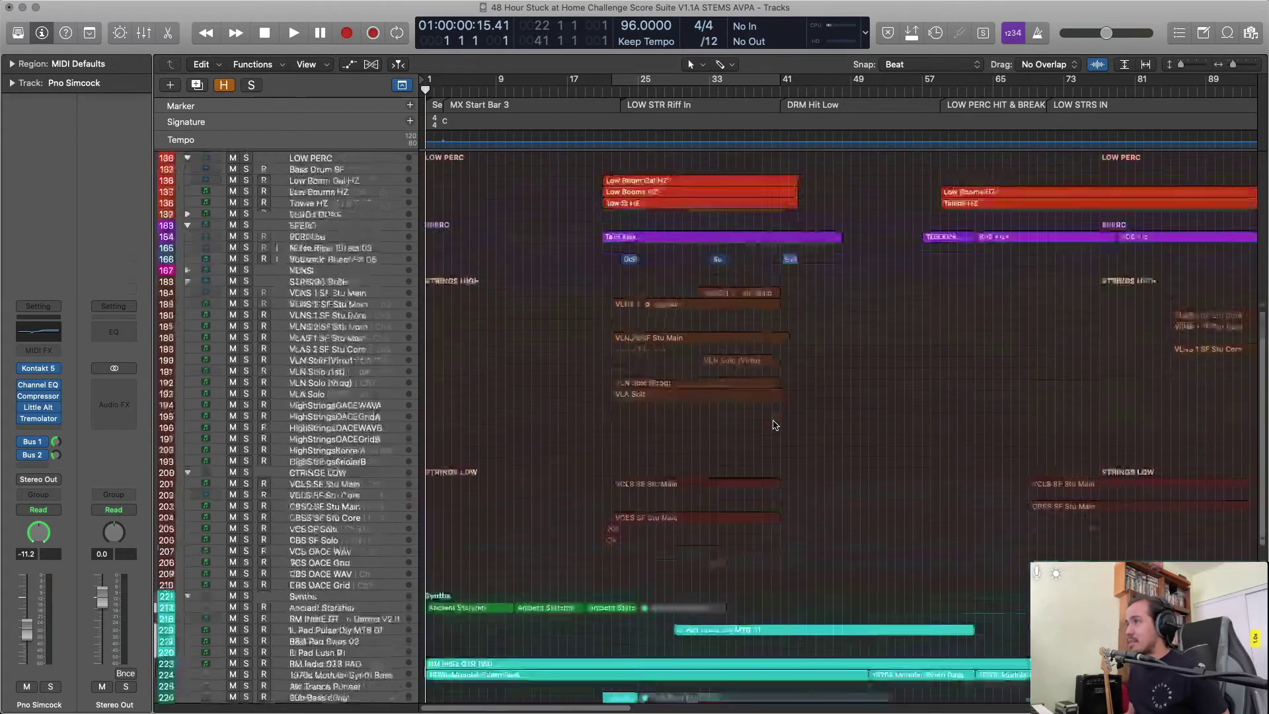
scroll(634, 365, "up", 3)
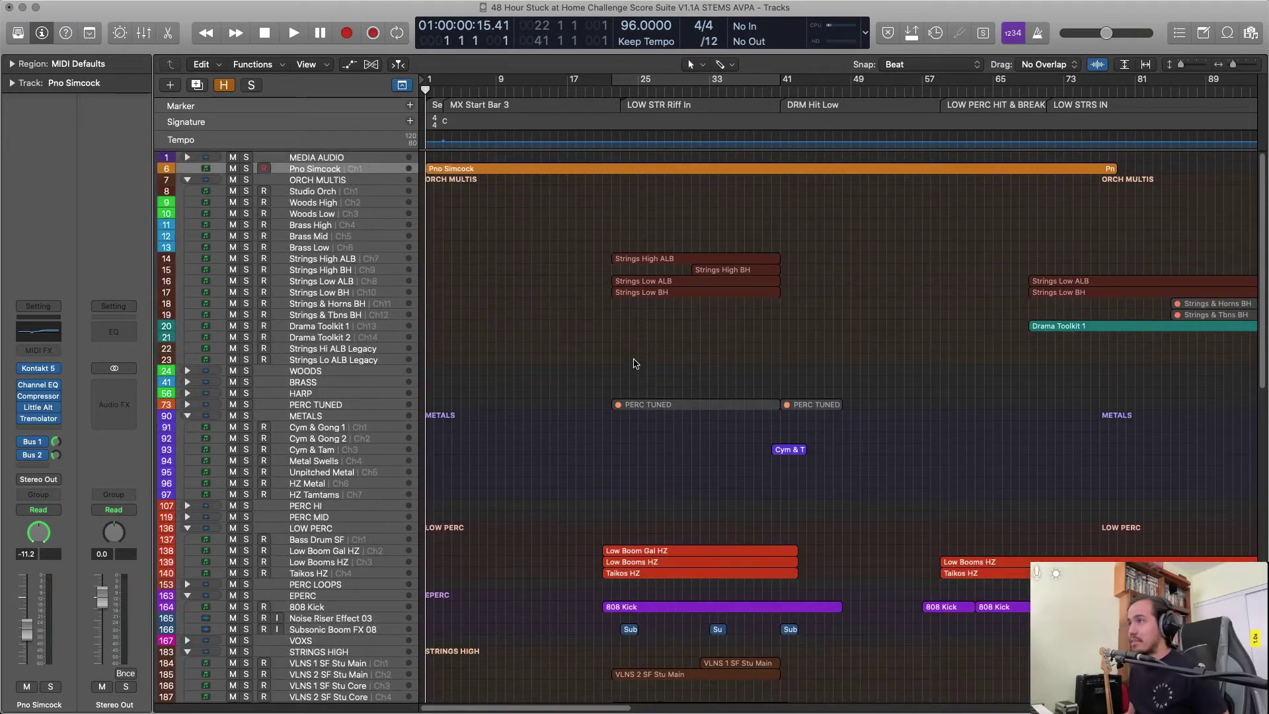
scroll(633, 365, "right", 6)
scroll(635, 363, "left", 6)
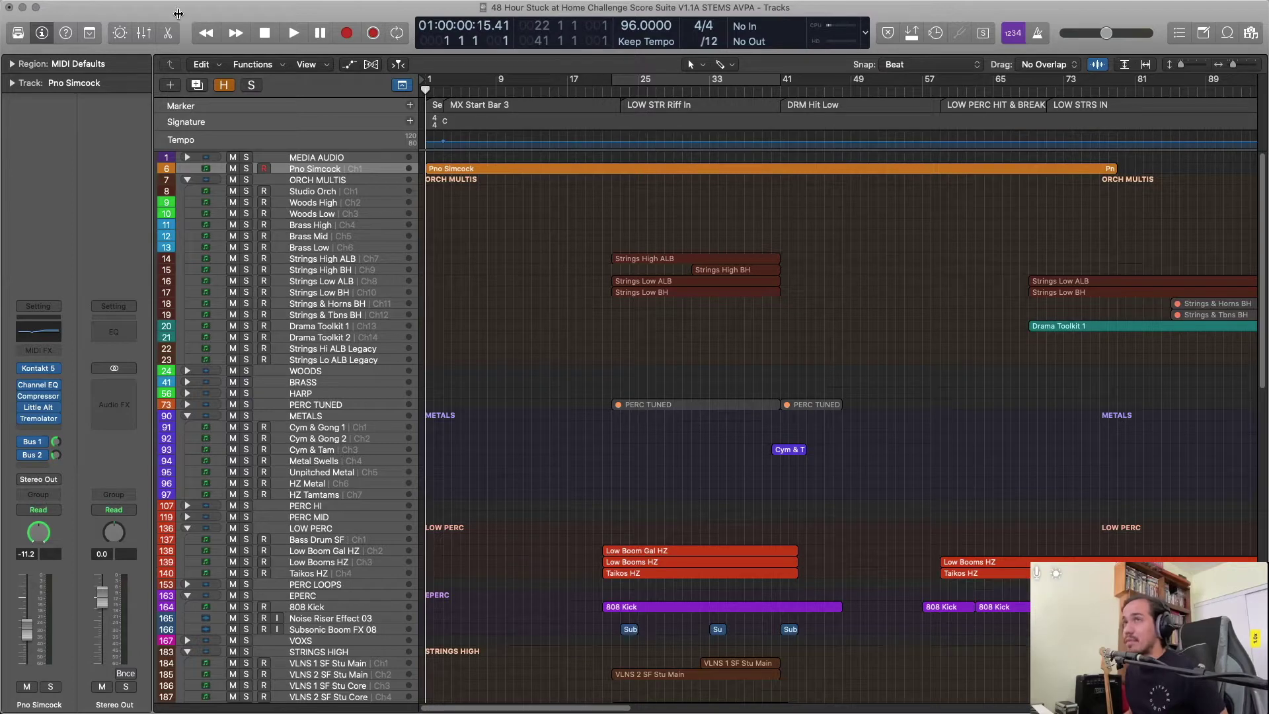
Save the project under the new name "MOB OST MIX V1.1A" in the same project folder.
left_click(106, 7)
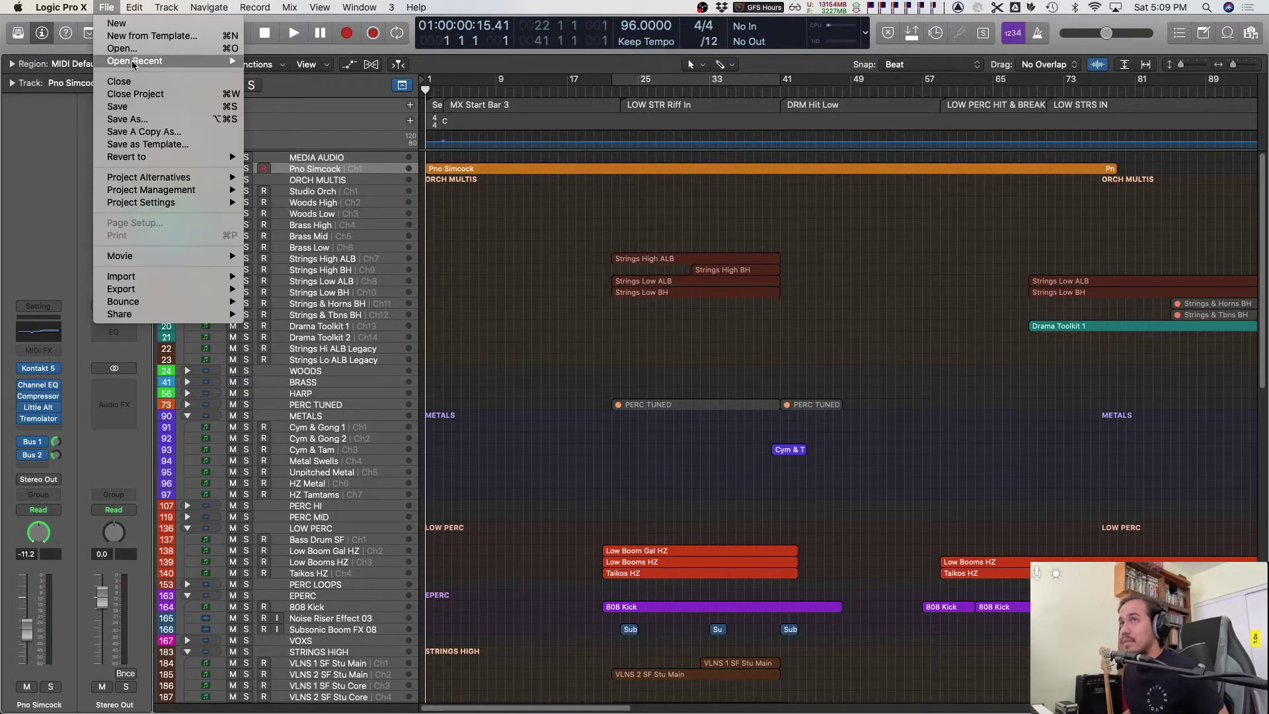
left_click(126, 119)
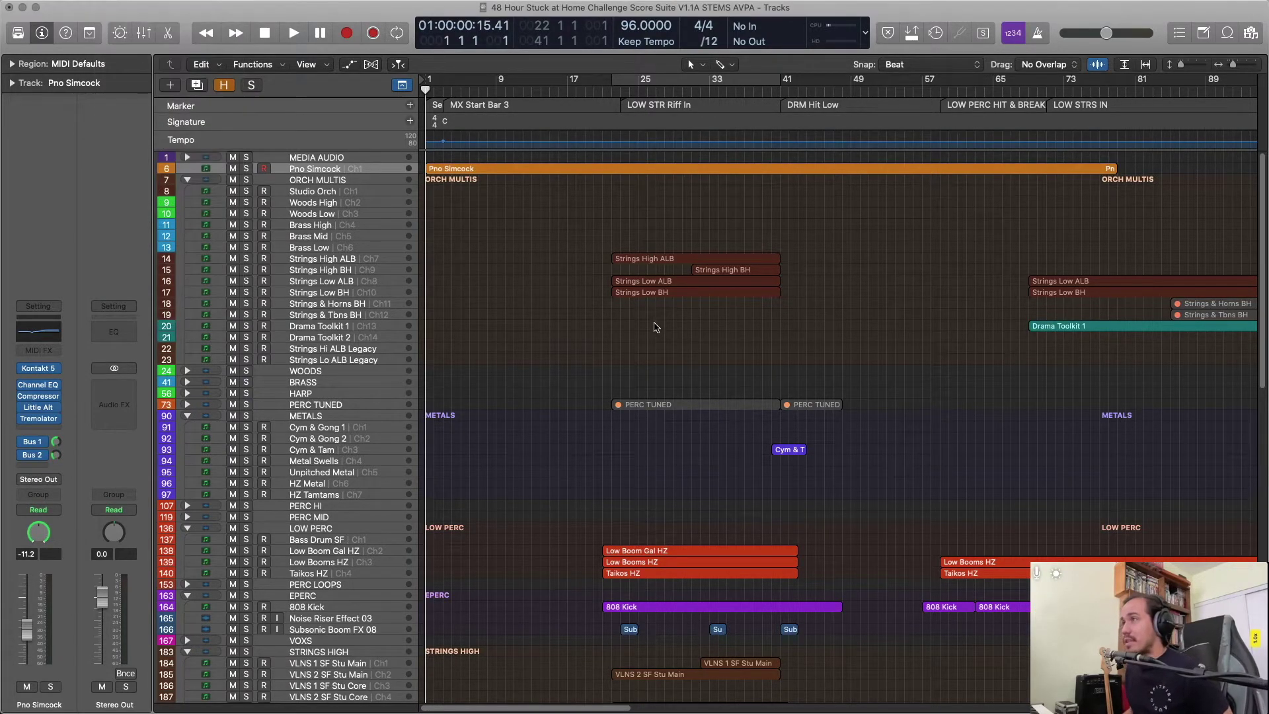
type("MOB")
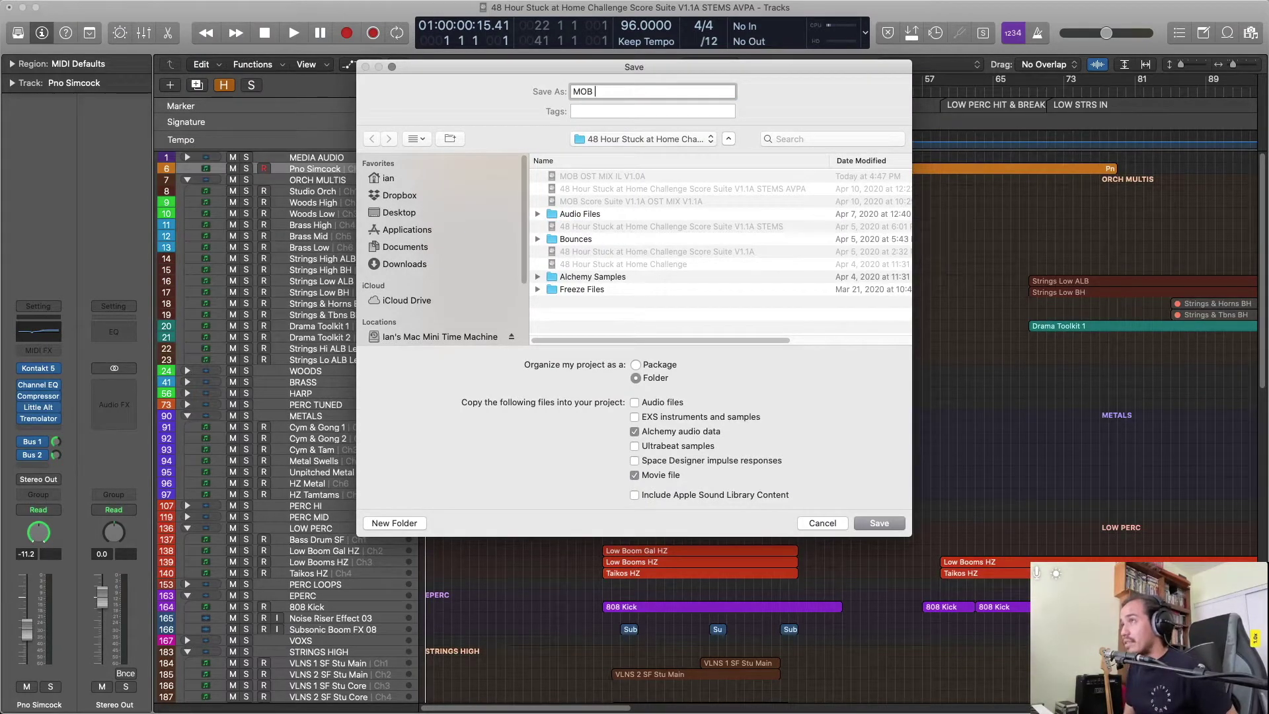
type(" OST")
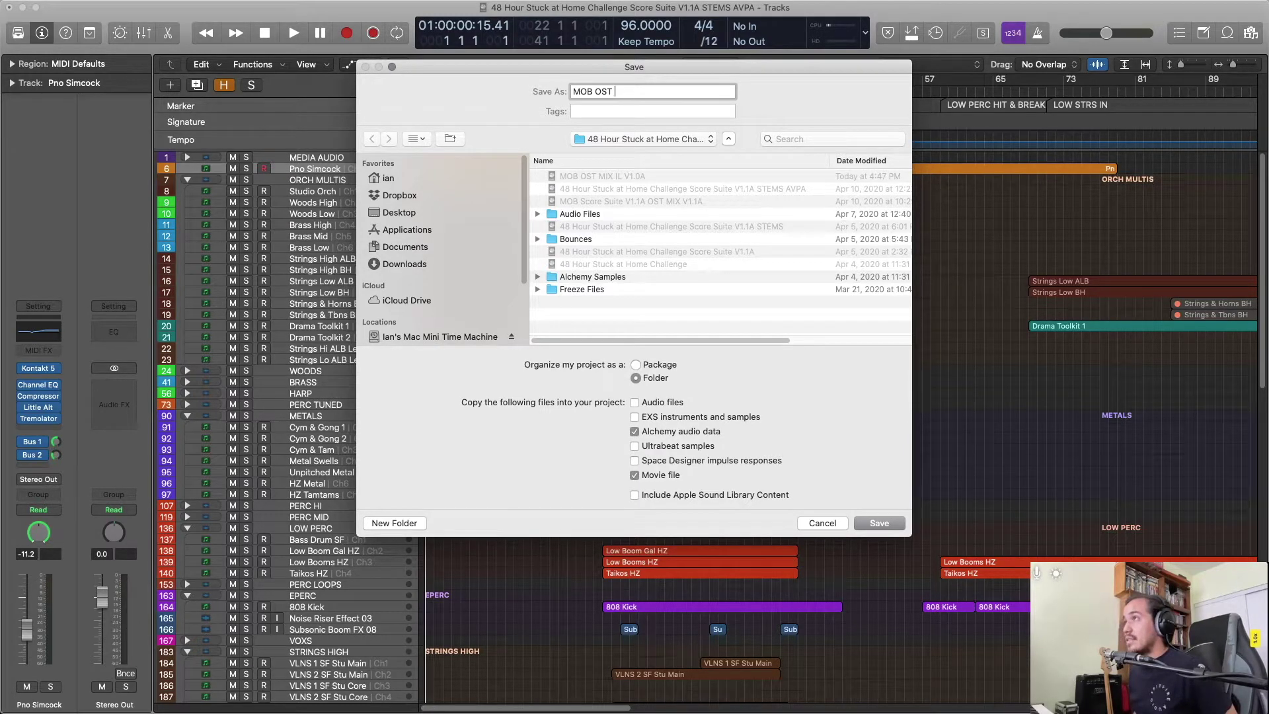
type(" MIX V1.1A")
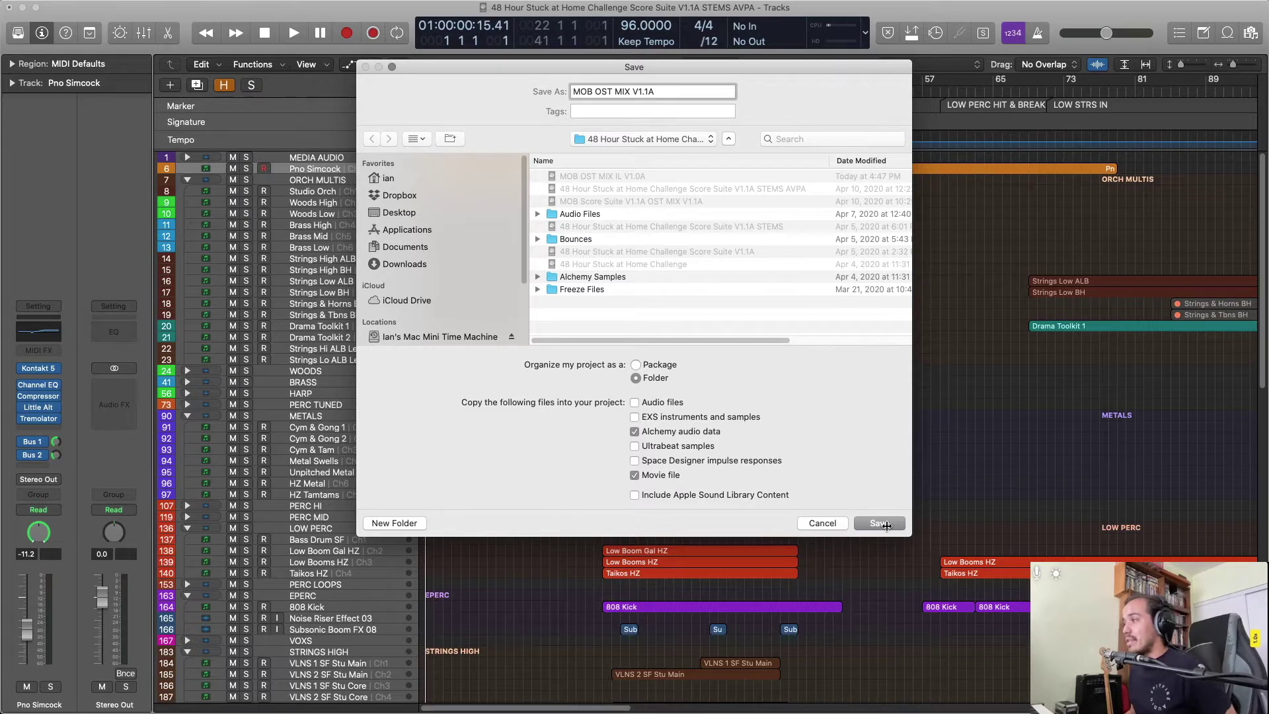
left_click(880, 523)
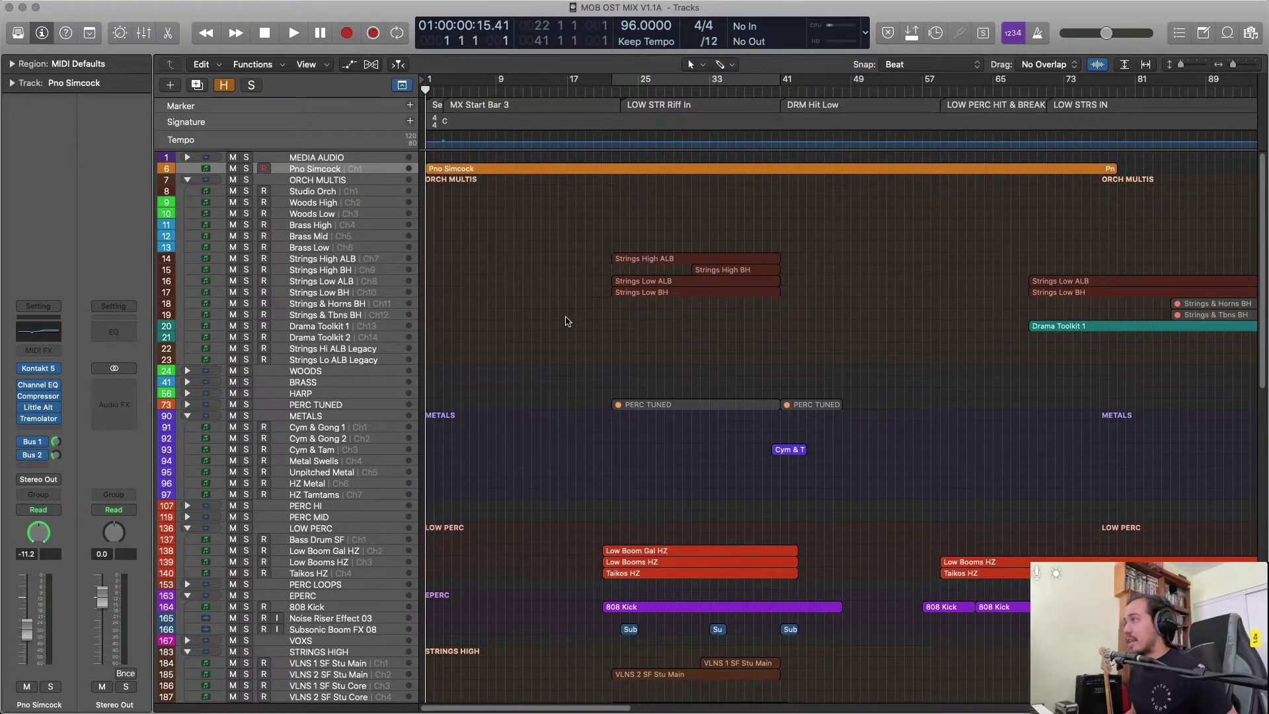
Open the mixer below the arrangement and show the hidden tracks.
scroll(567, 322, "down", 15)
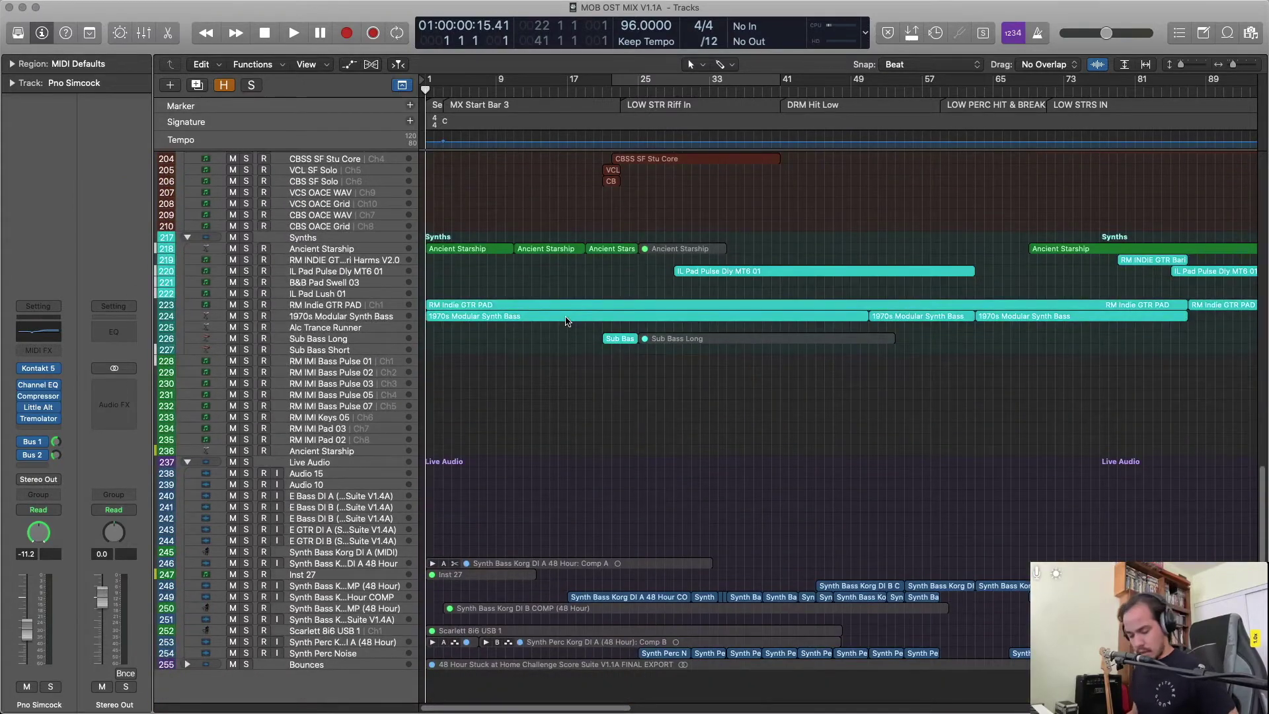
key("x")
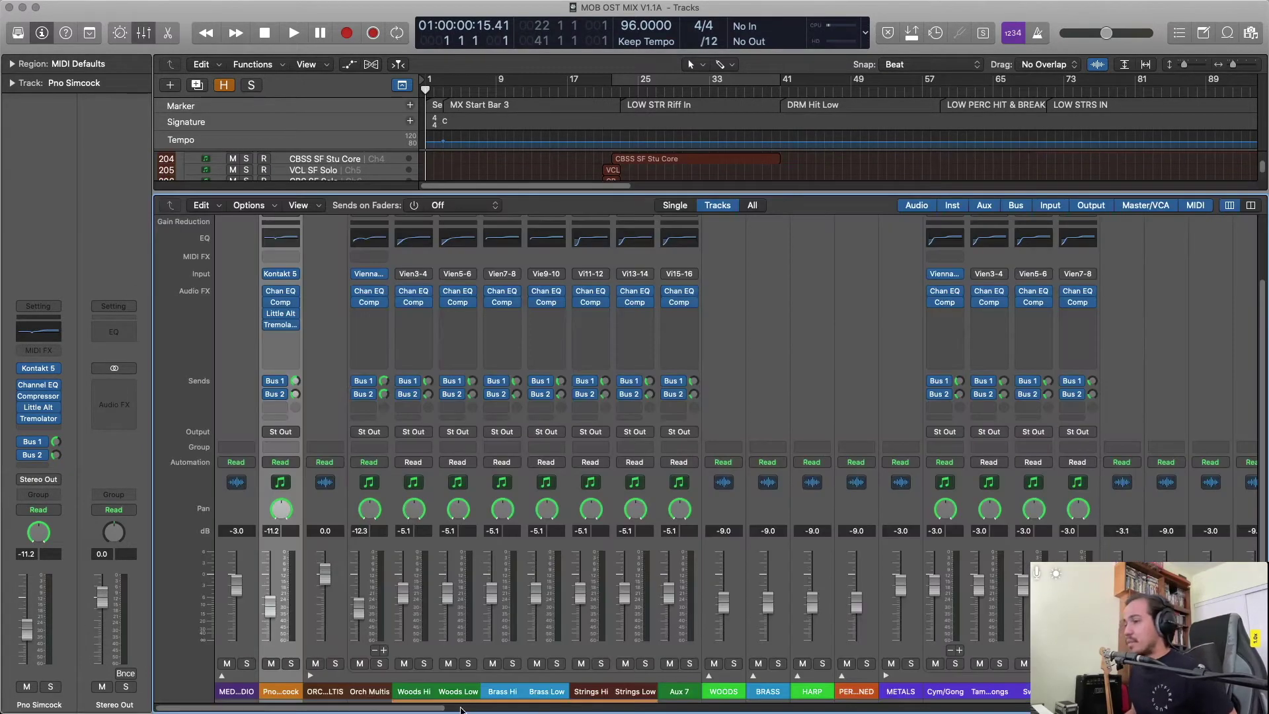
left_click_drag(375, 711, 519, 711)
key("h")
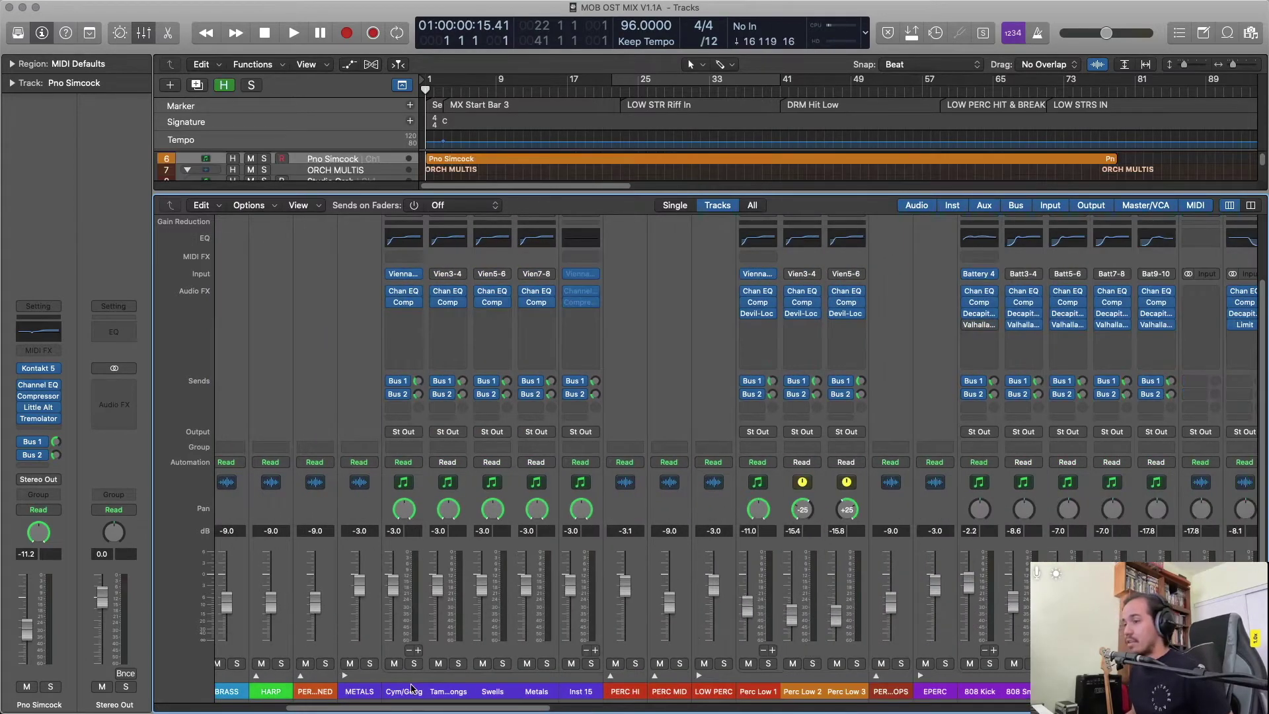
Insert Insight 2 on the Stereo Out channel in the mixer and close its layout presets window.
left_click_drag(415, 708, 1011, 712)
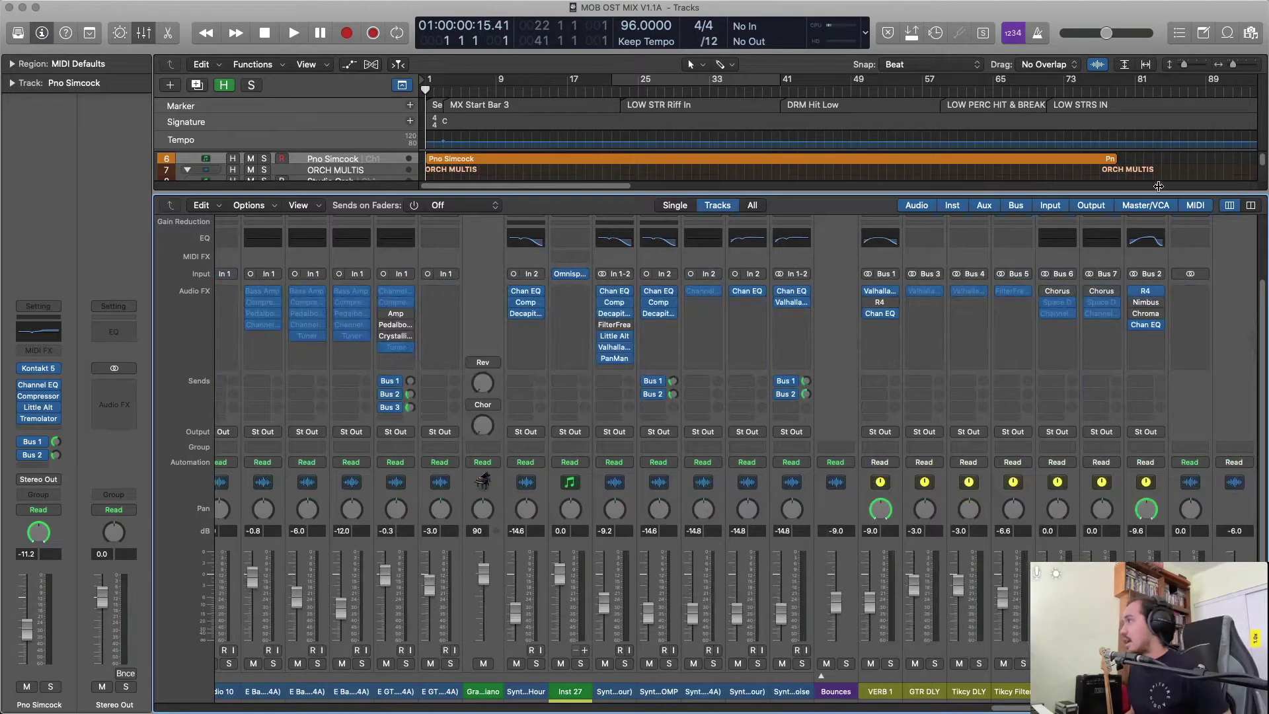
left_click(1200, 295)
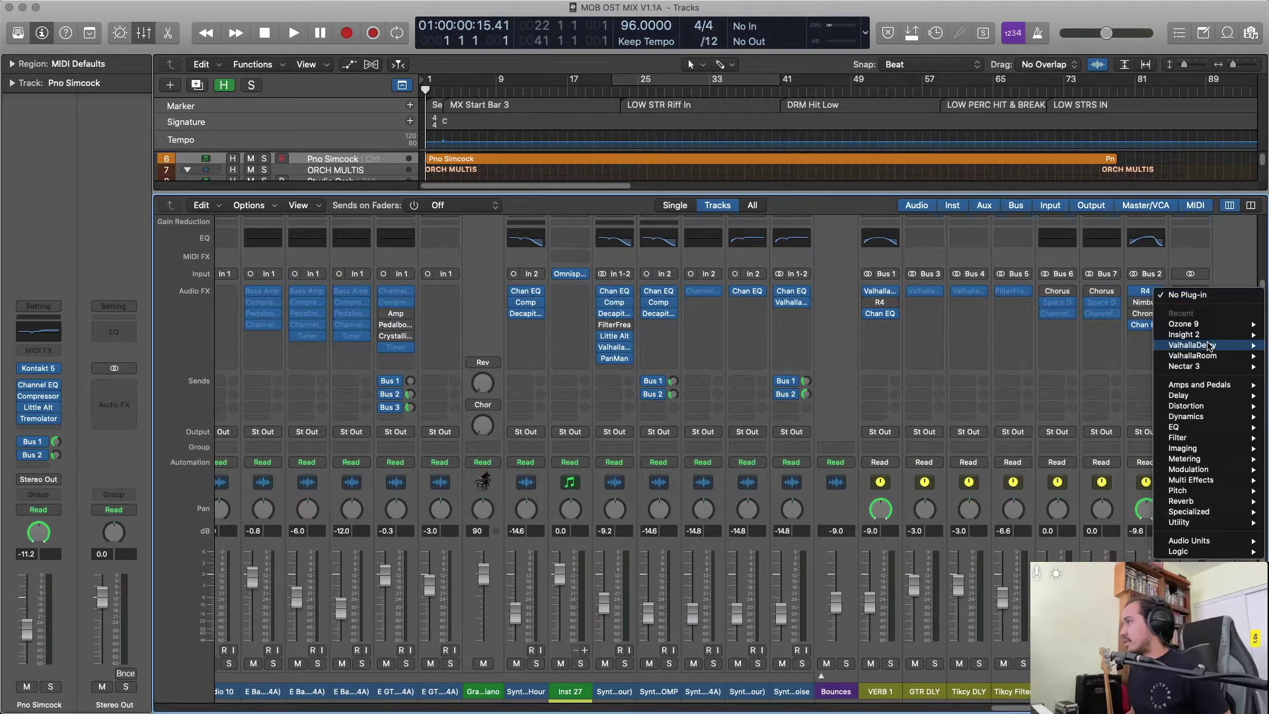
mouse_move(1210, 345)
left_click(1125, 338)
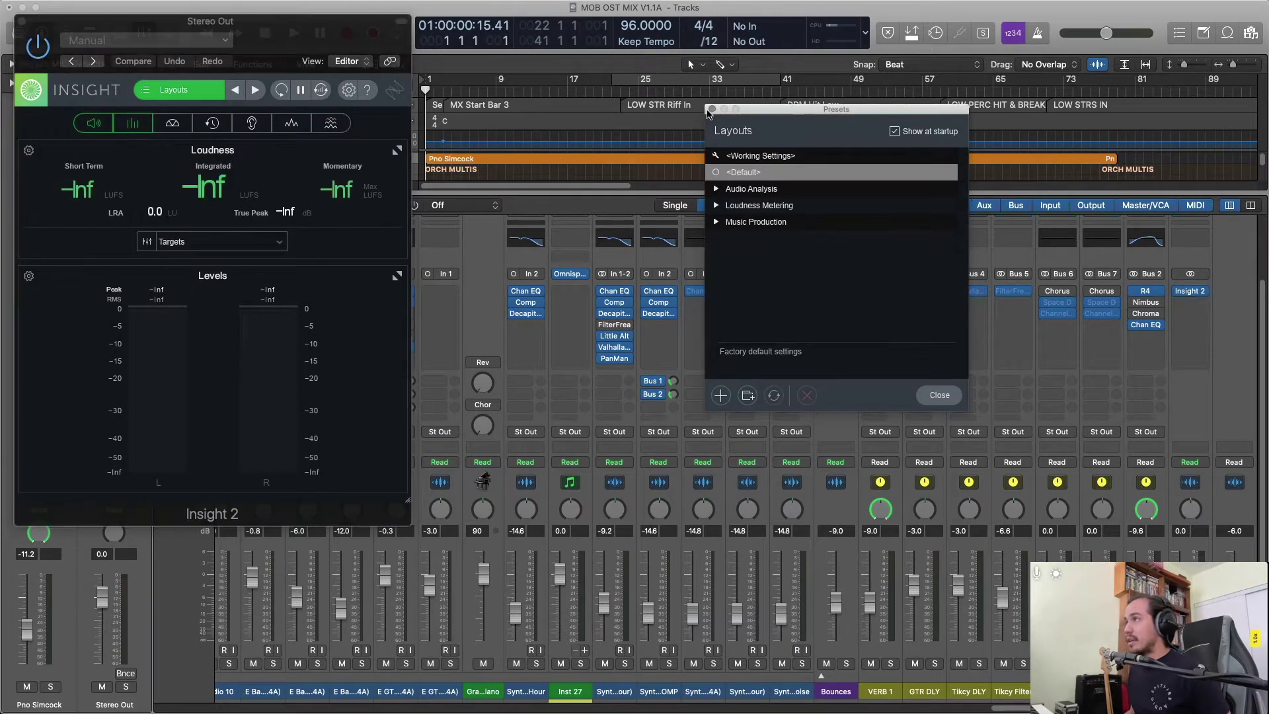
left_click(711, 109)
Move Insight 2 down to the second effect slot of Stereo Out and insert a stereo Ozone 9 above it.
mouse_move(1190, 291)
left_mouse_down()
mouse_move(1188, 319)
mouse_move(1190, 304)
left_mouse_up()
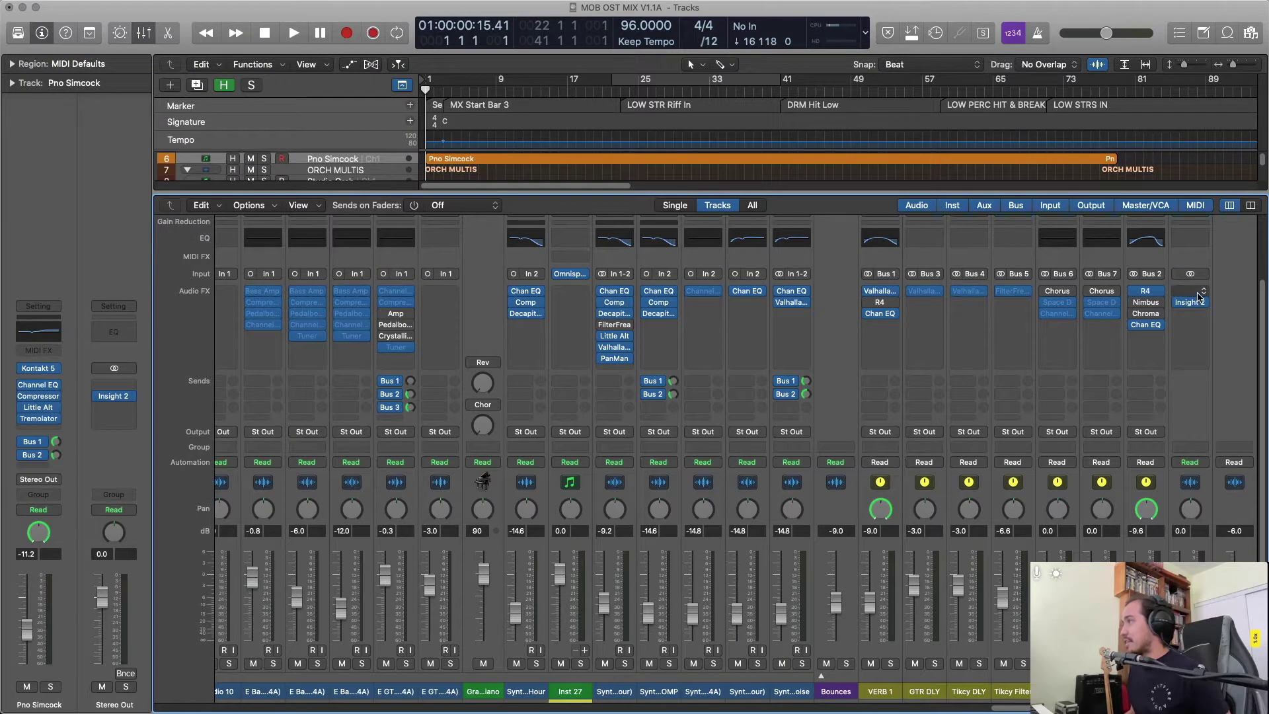
left_click(1200, 296)
mouse_move(1183, 334)
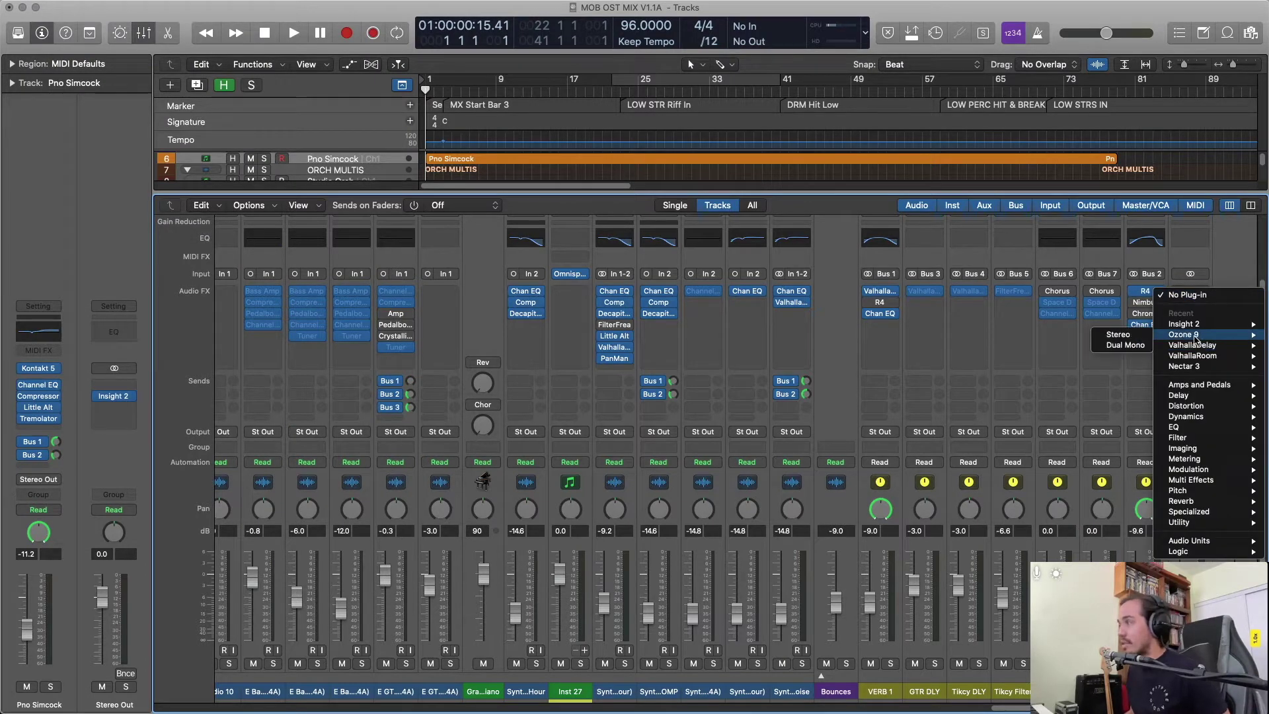
left_click(1132, 337)
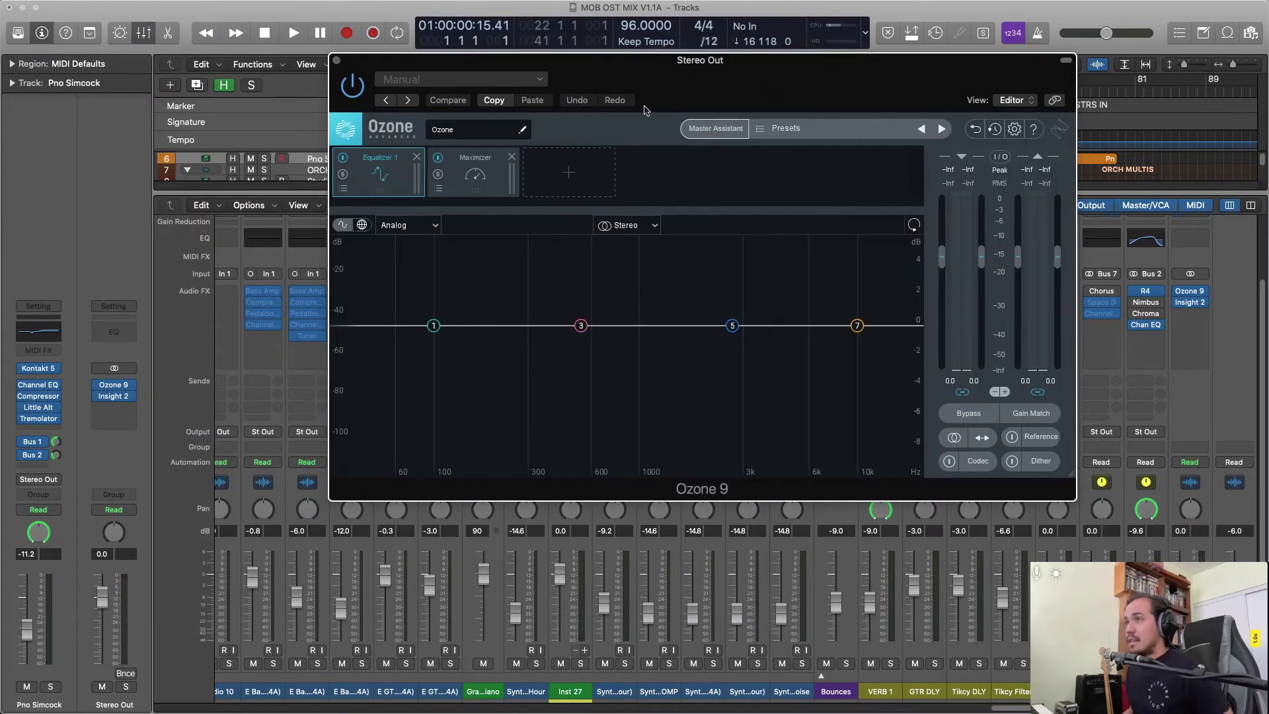
Switch off the Equalizer 1 and Maximizer modules in Ozone 9 and sum its output to mono.
left_click(342, 157)
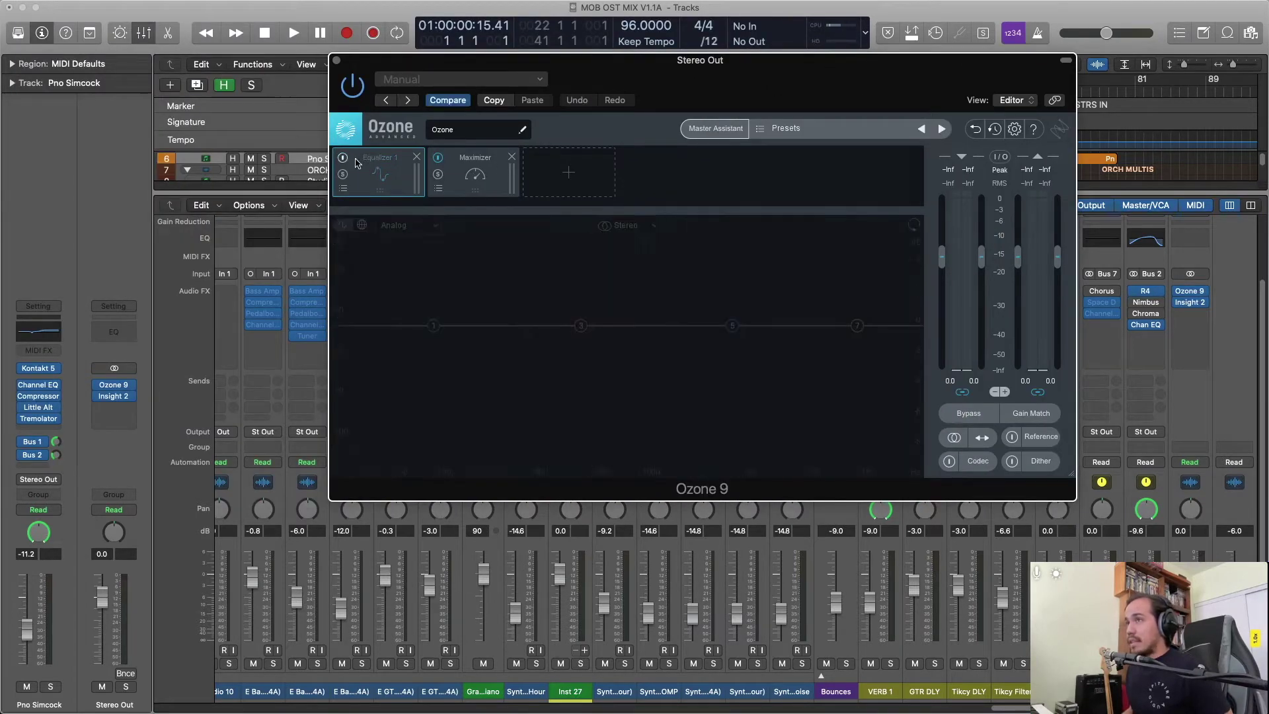
left_click(437, 158)
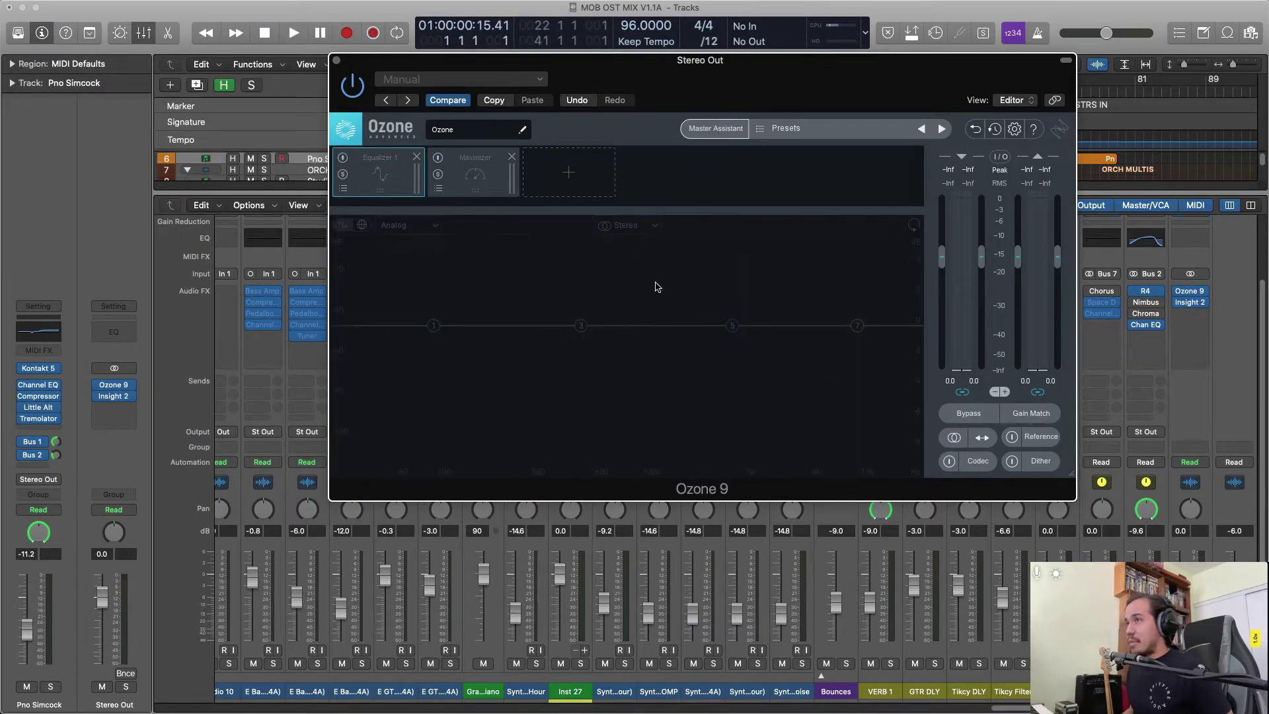
left_click(954, 437)
mouse_move(738, 92)
left_mouse_down()
mouse_move(569, 74)
mouse_move(759, 89)
left_mouse_up()
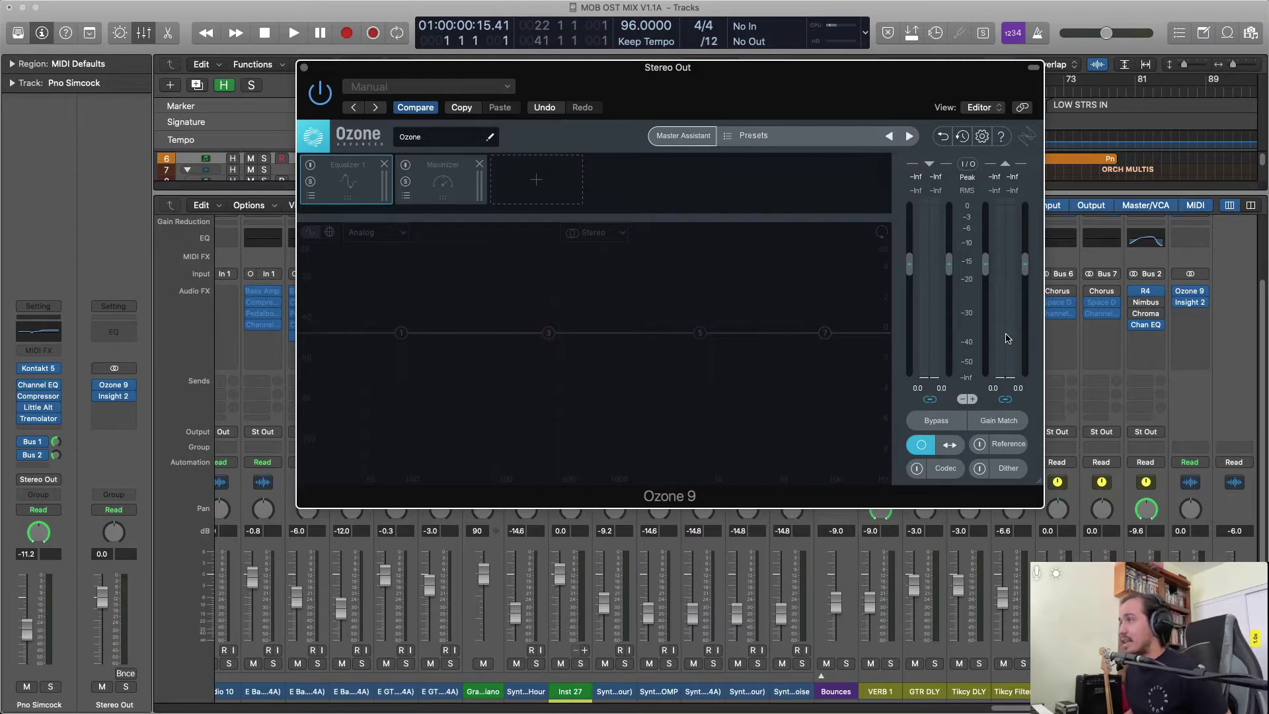
Toggle Ozone 9's mono summing on and off to demonstrate it, leaving mono switched on.
left_click_drag(757, 81, 726, 70)
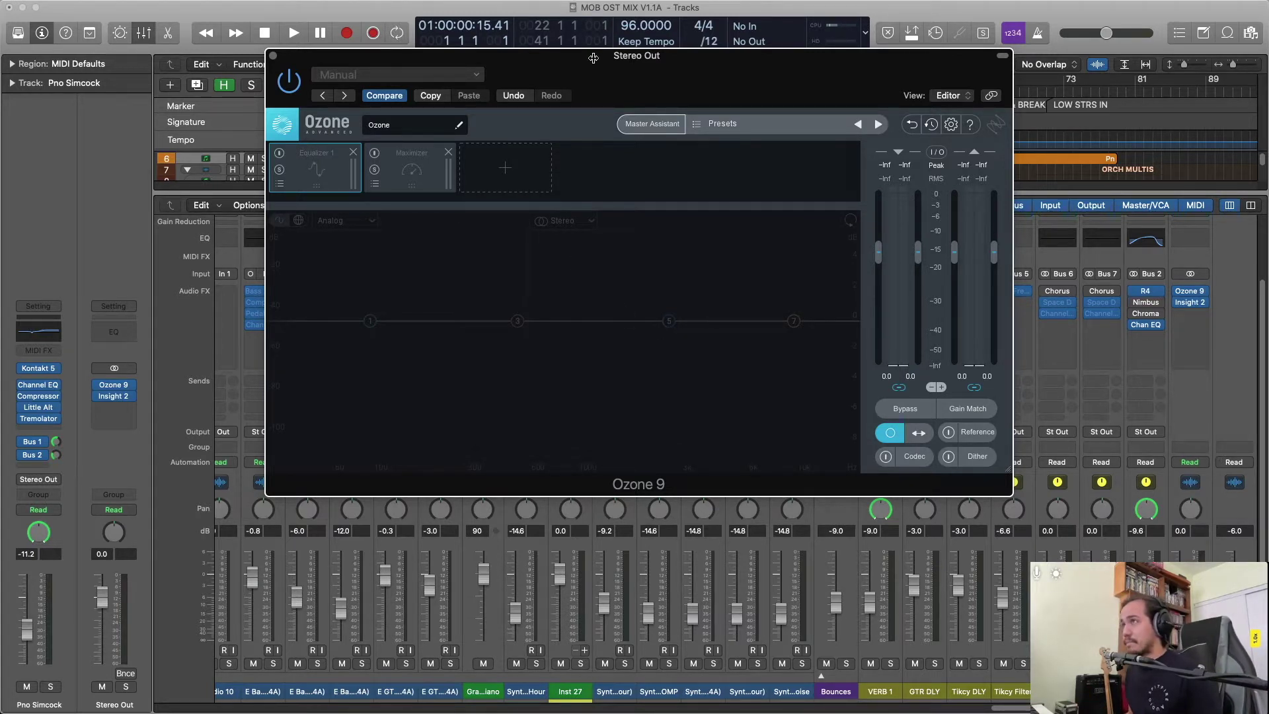
left_click_drag(593, 58, 600, 105)
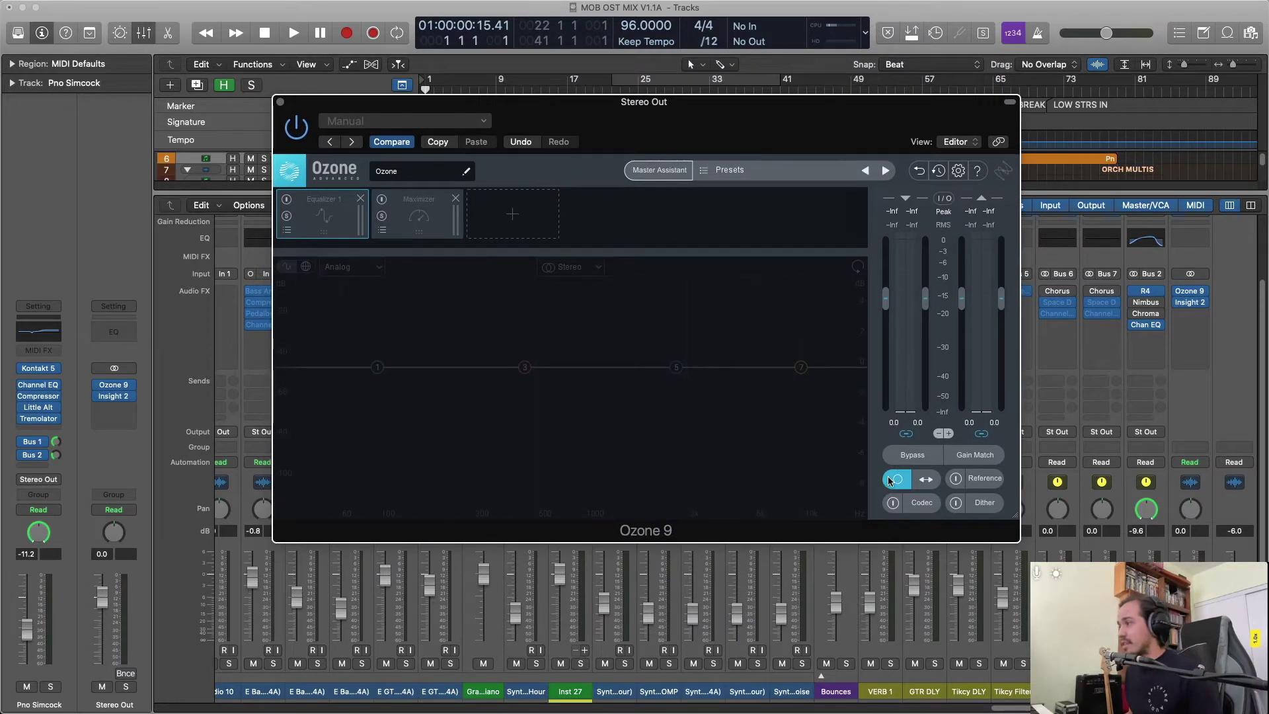
left_click(890, 480)
left_click(890, 480)
left_click(890, 483)
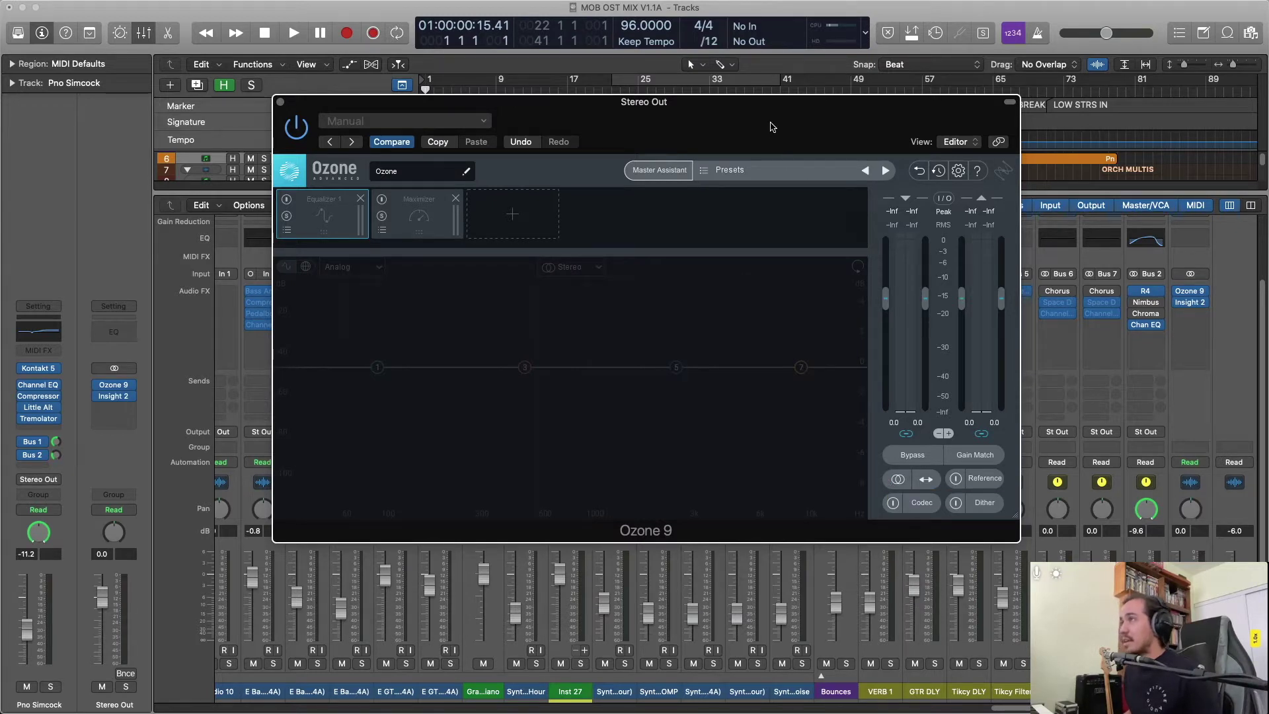
left_click_drag(773, 125, 766, 97)
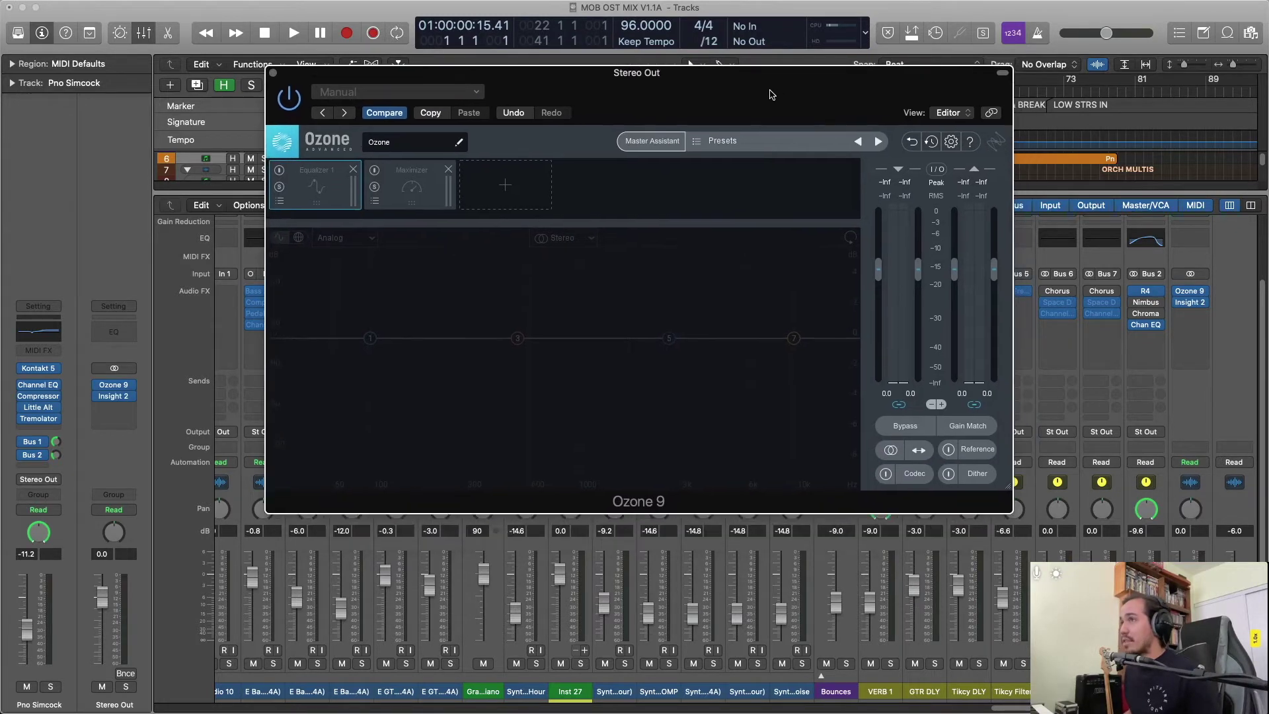
left_click(891, 451)
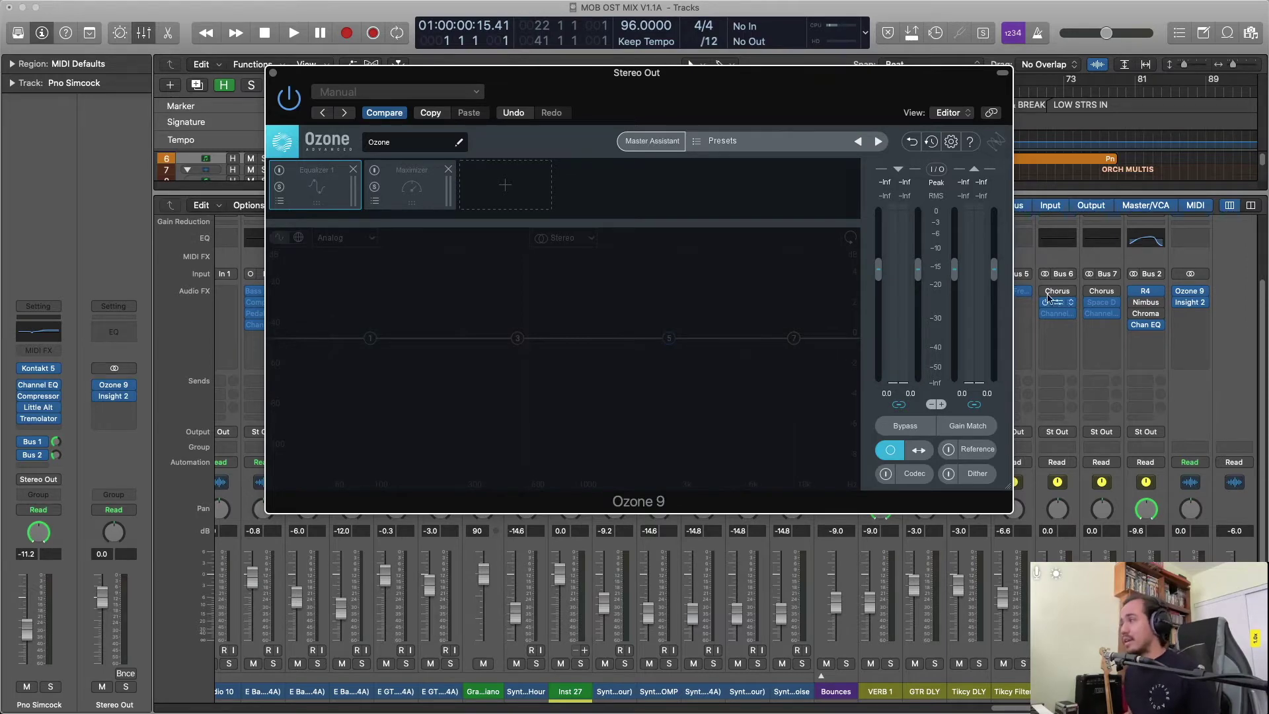
Load the Simple Loudness Meter USA layout in Insight 2 on Stereo Out and add the Spectrum module.
left_click(1191, 303)
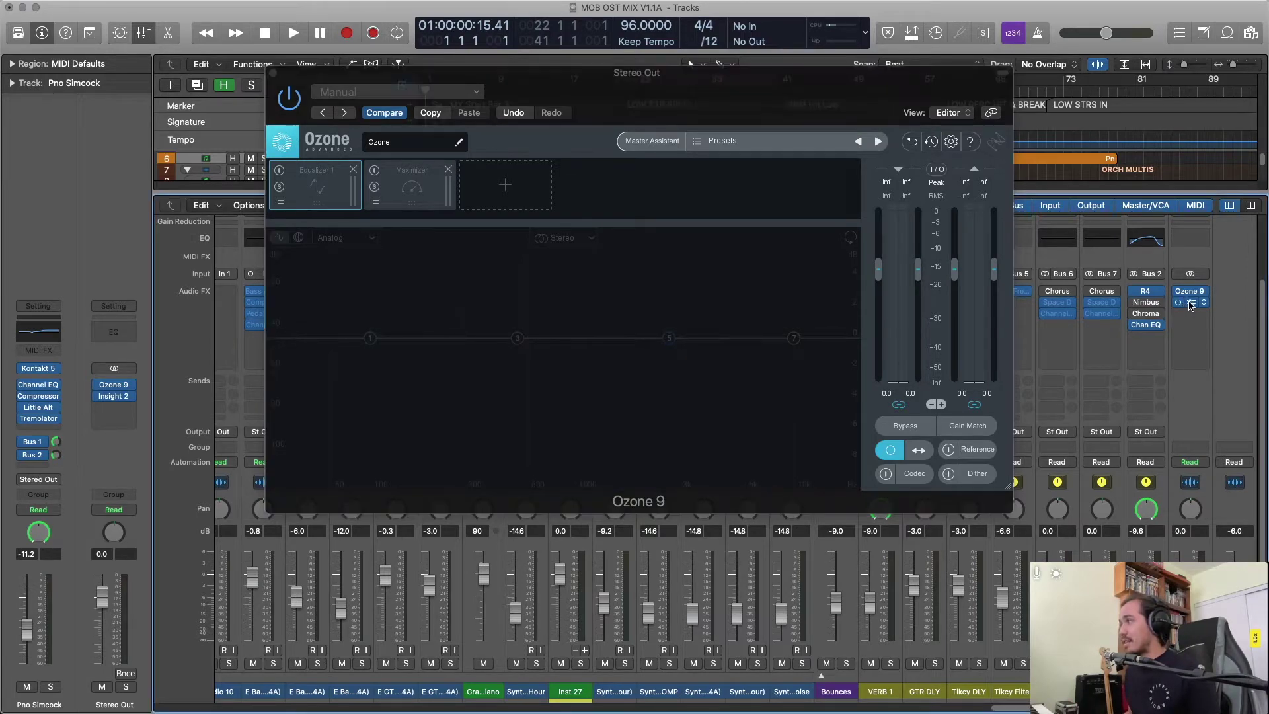
left_click_drag(1064, 28, 1010, 41)
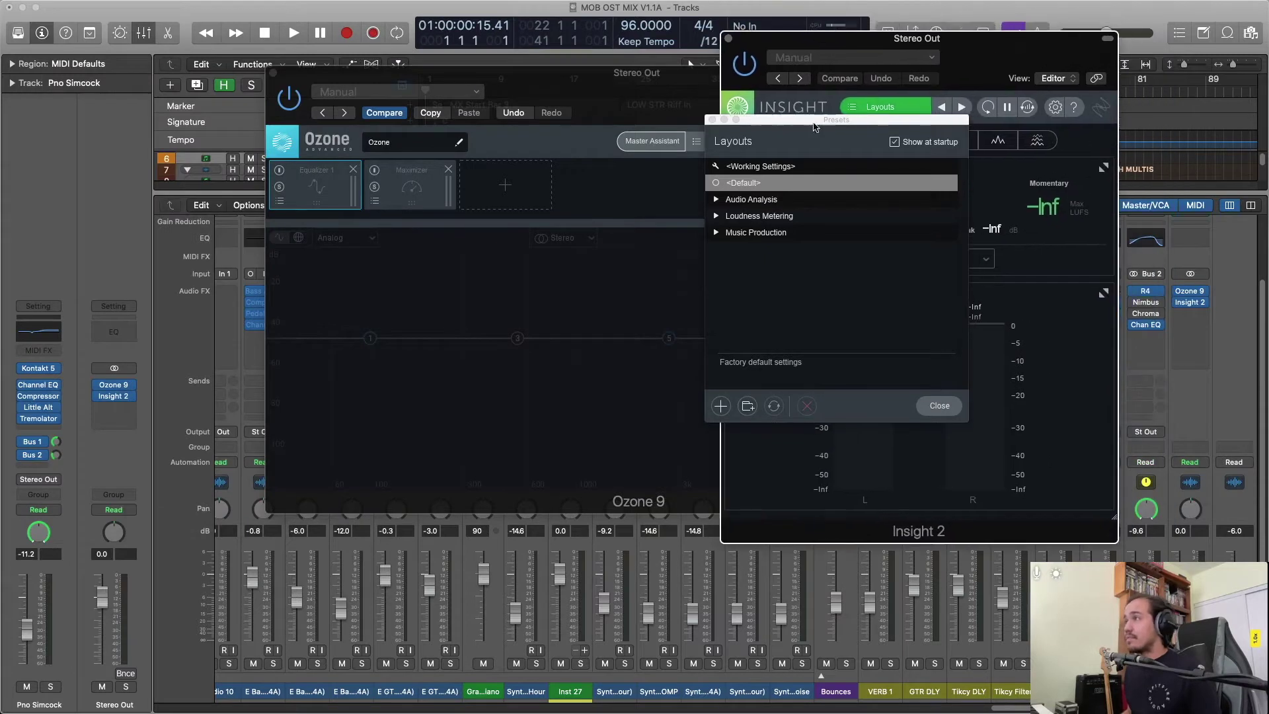
left_click(717, 233)
scroll(790, 264, "down", 2)
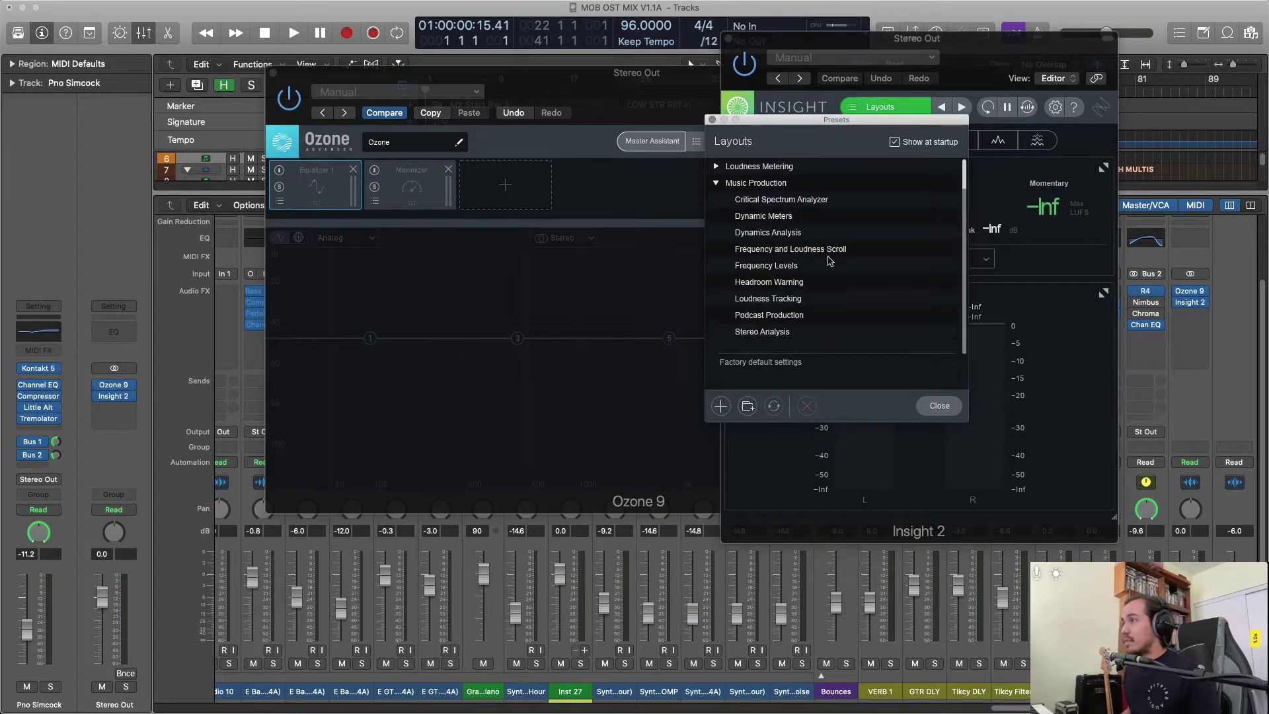
scroll(796, 334, "up", 2)
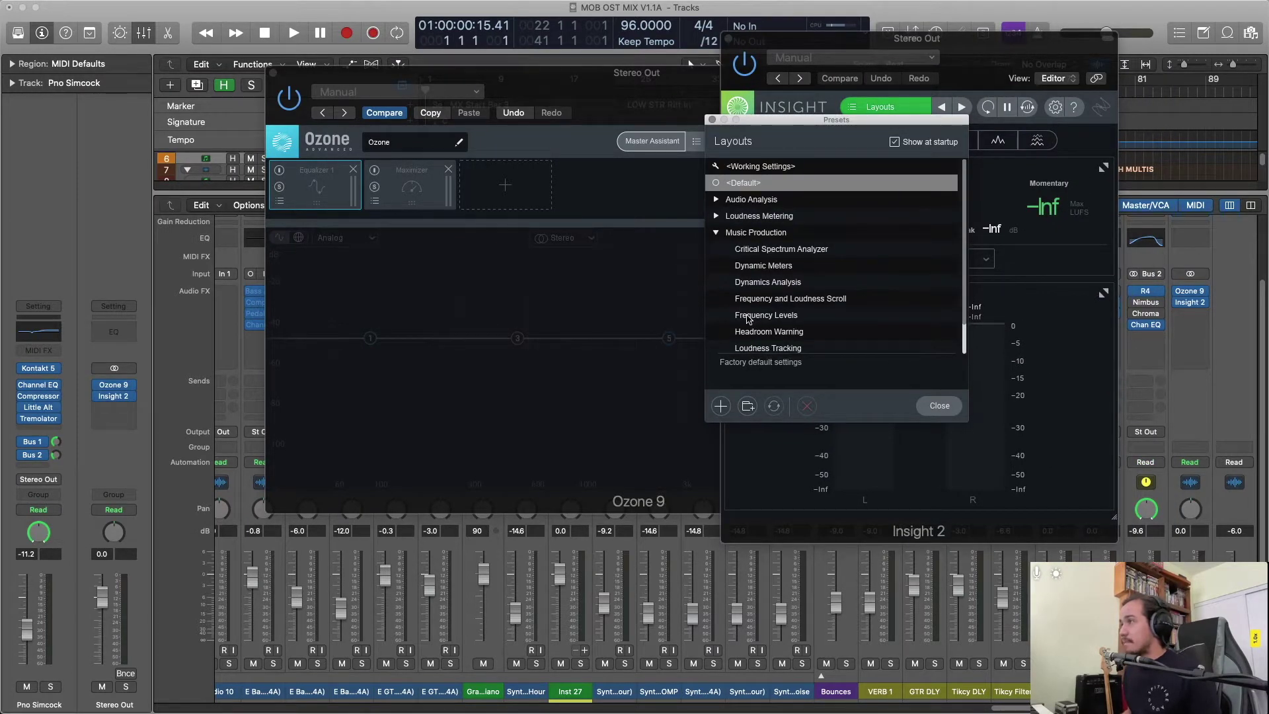
left_click(718, 217)
scroll(818, 281, "down", 5)
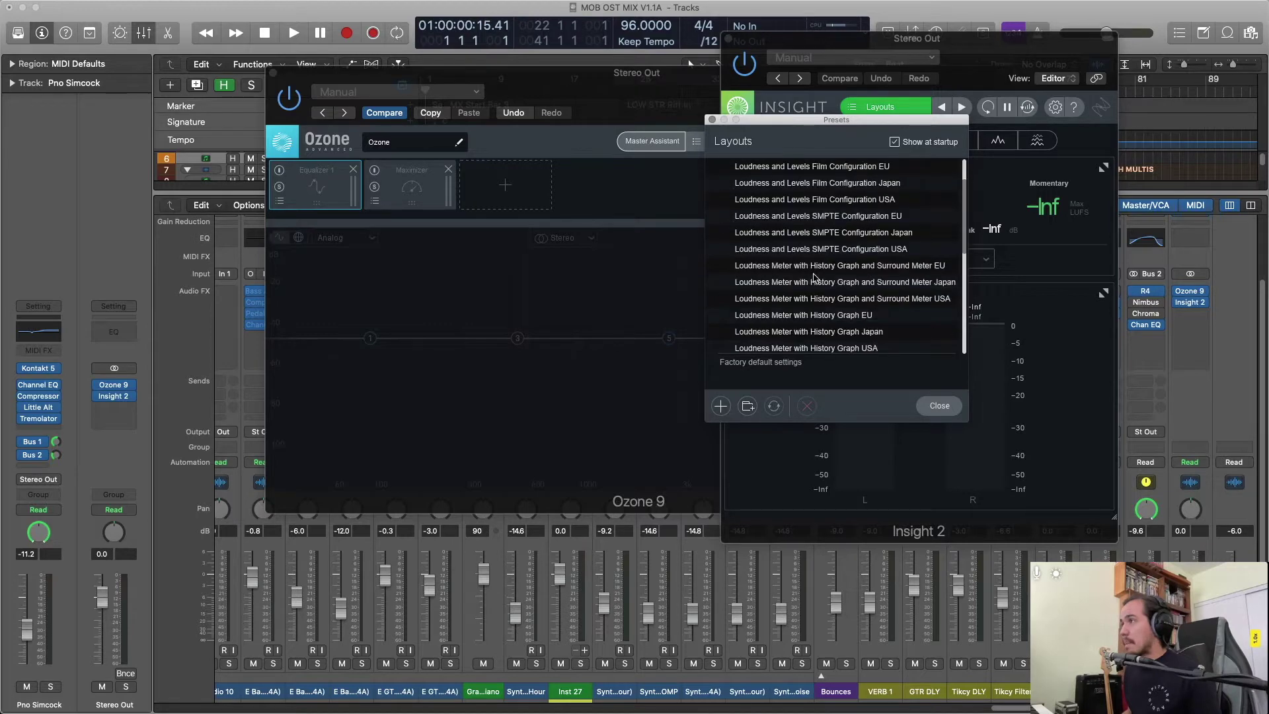
scroll(853, 303, "down", 1)
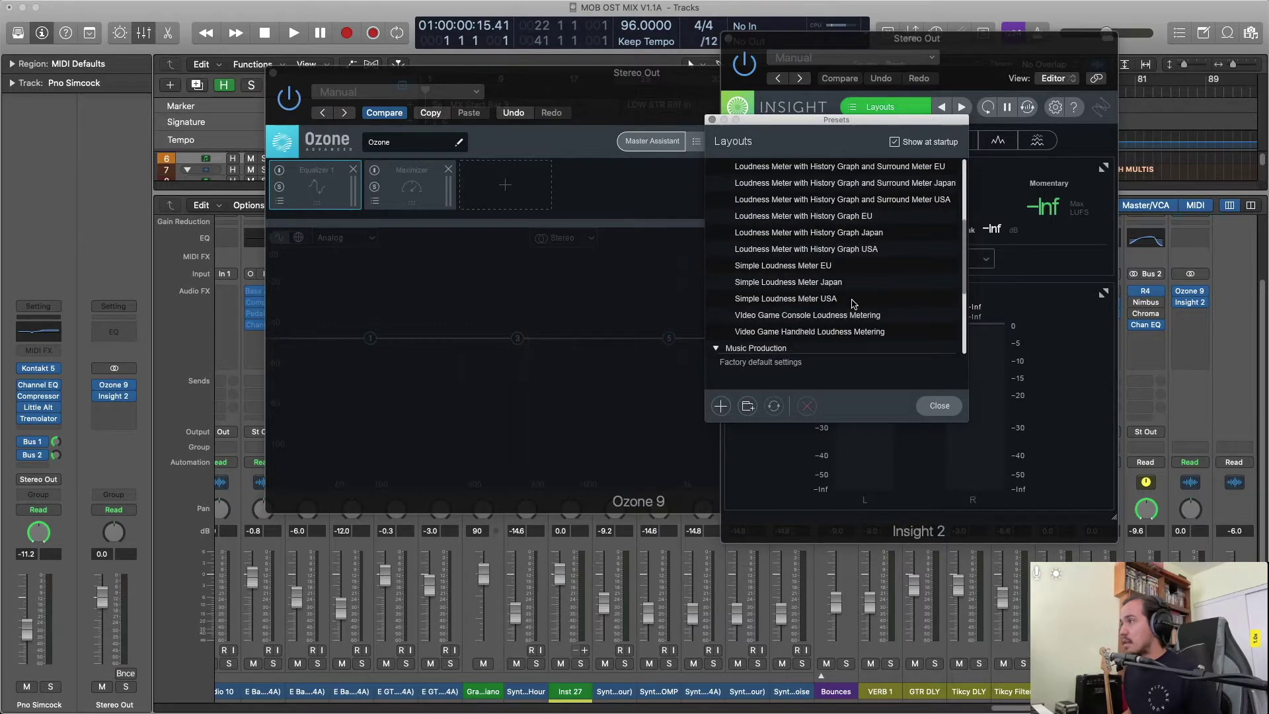
double_click(811, 301)
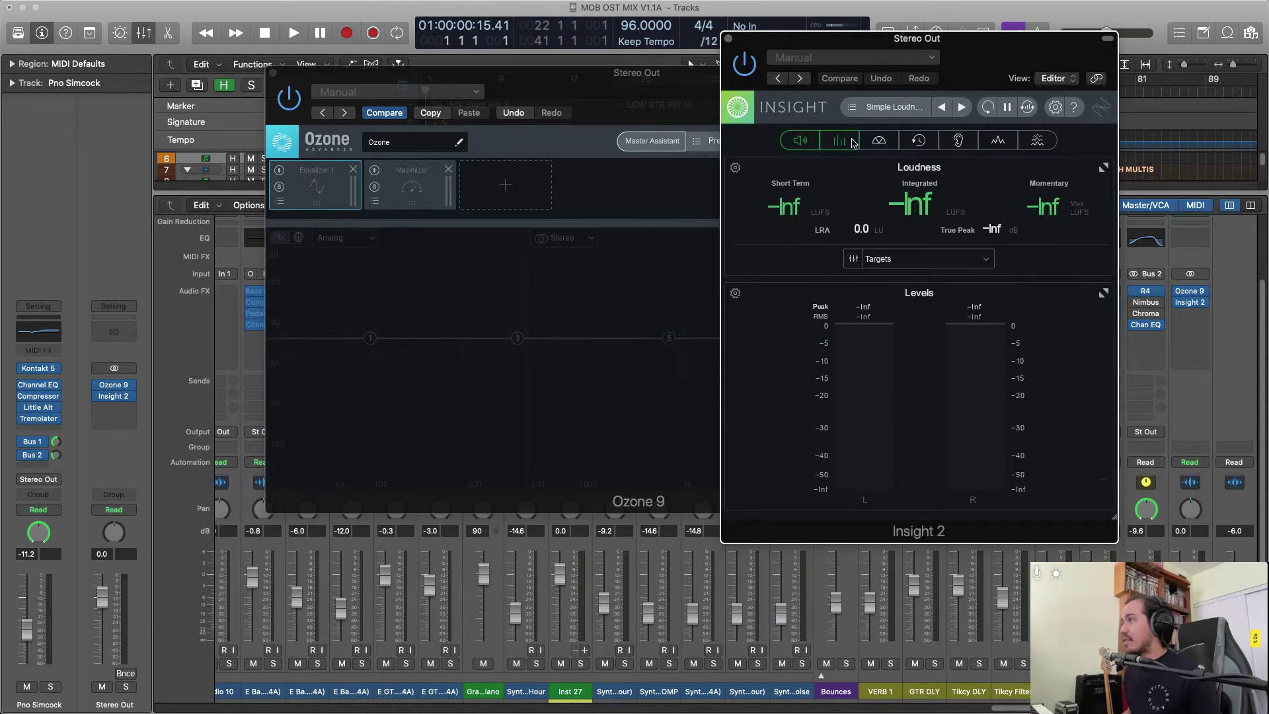
left_click(998, 143)
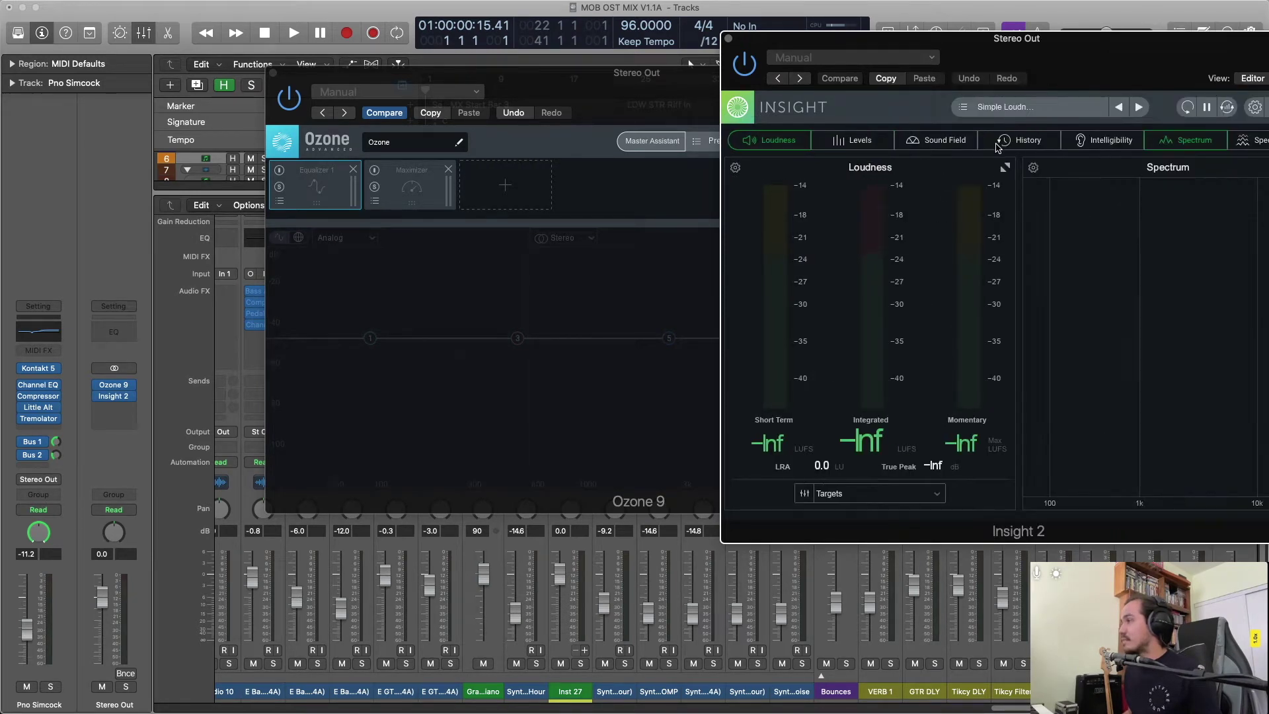
Replace the Spectrum module with History in Insight 2 and shrink the plug-in window to a compact width.
left_click(1187, 141)
left_click(1026, 141)
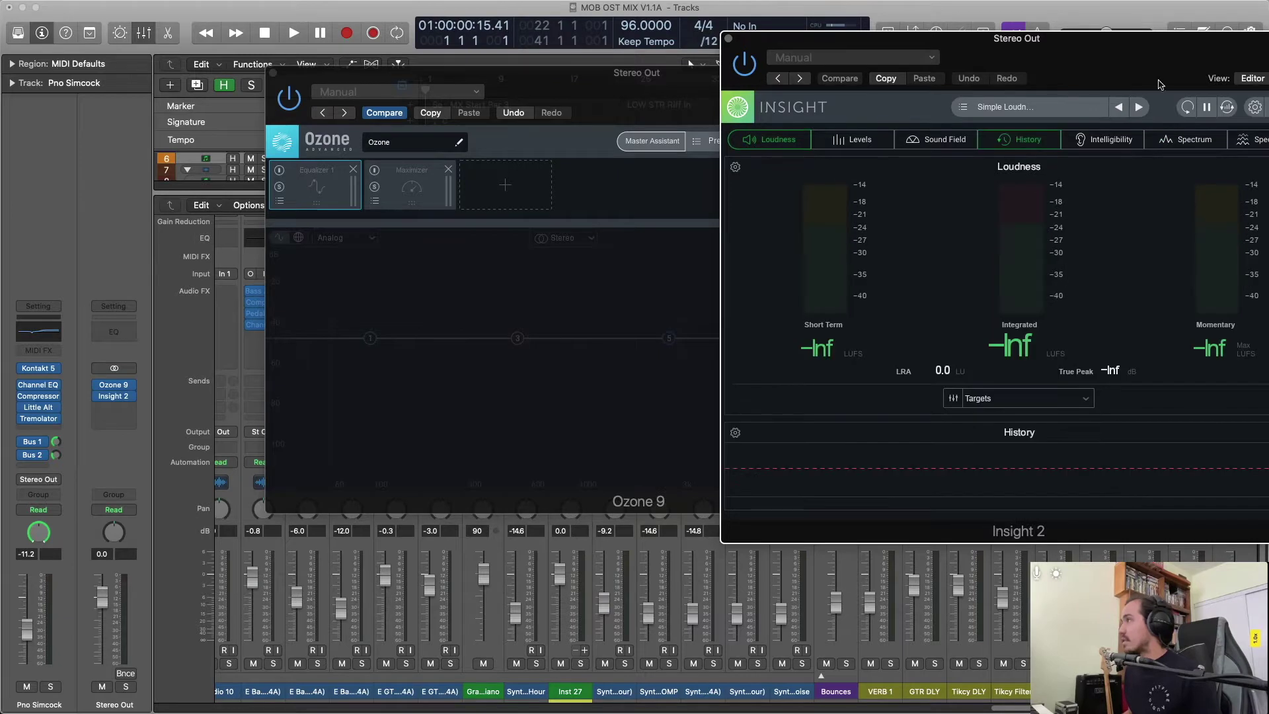
left_click_drag(1136, 65, 907, 70)
left_click_drag(1082, 526, 822, 535)
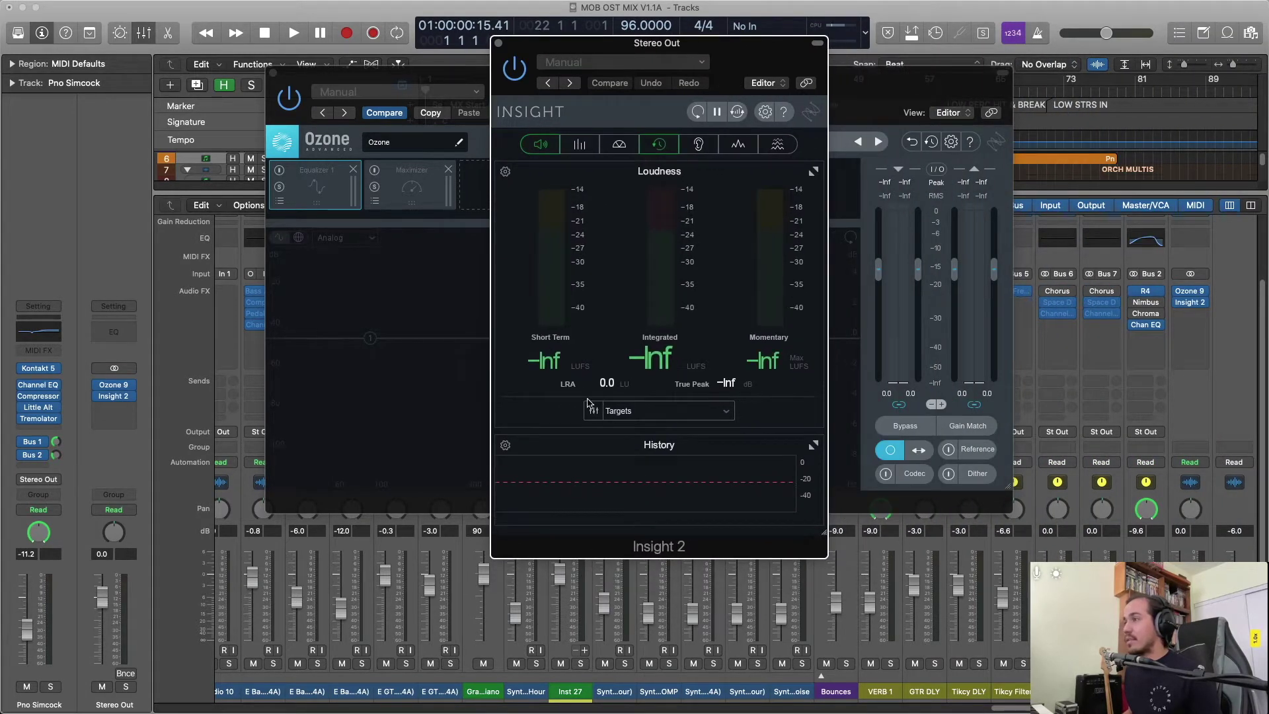
Set Insight 2's loudness targets to a peak of -1.0 and a loudness of -14.0, and close the targets settings.
left_click(592, 408)
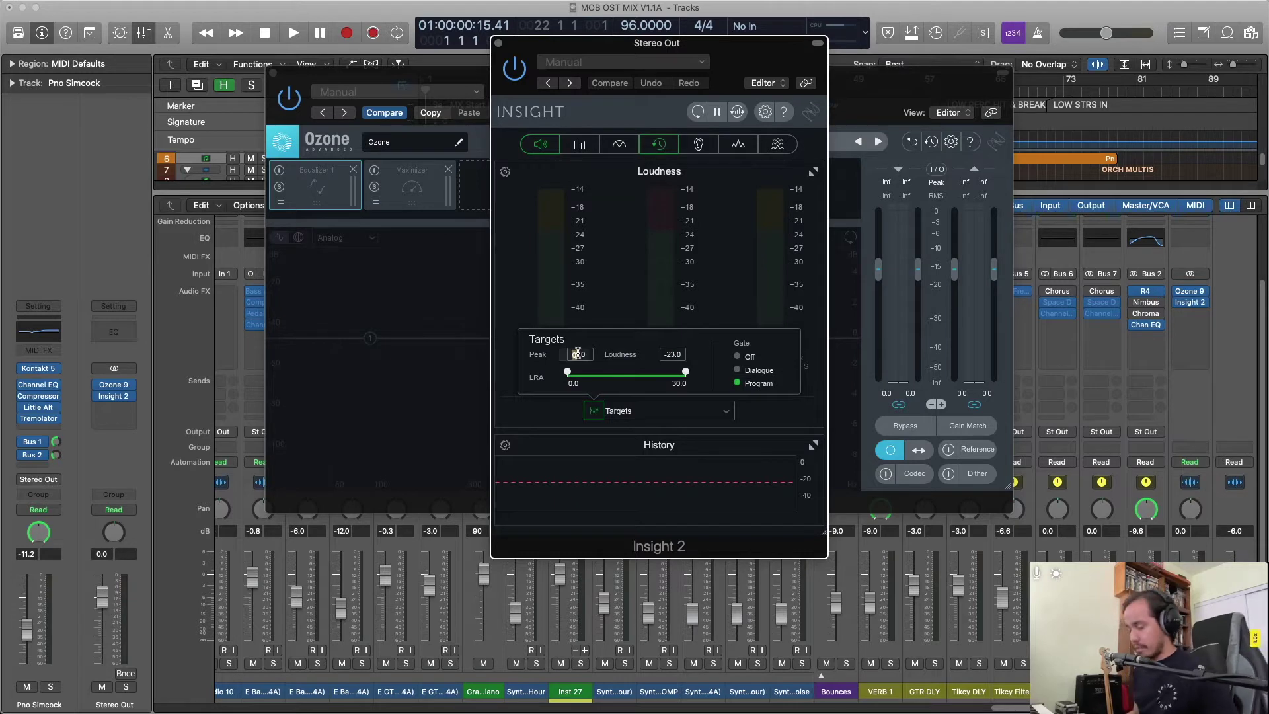
double_click(579, 354)
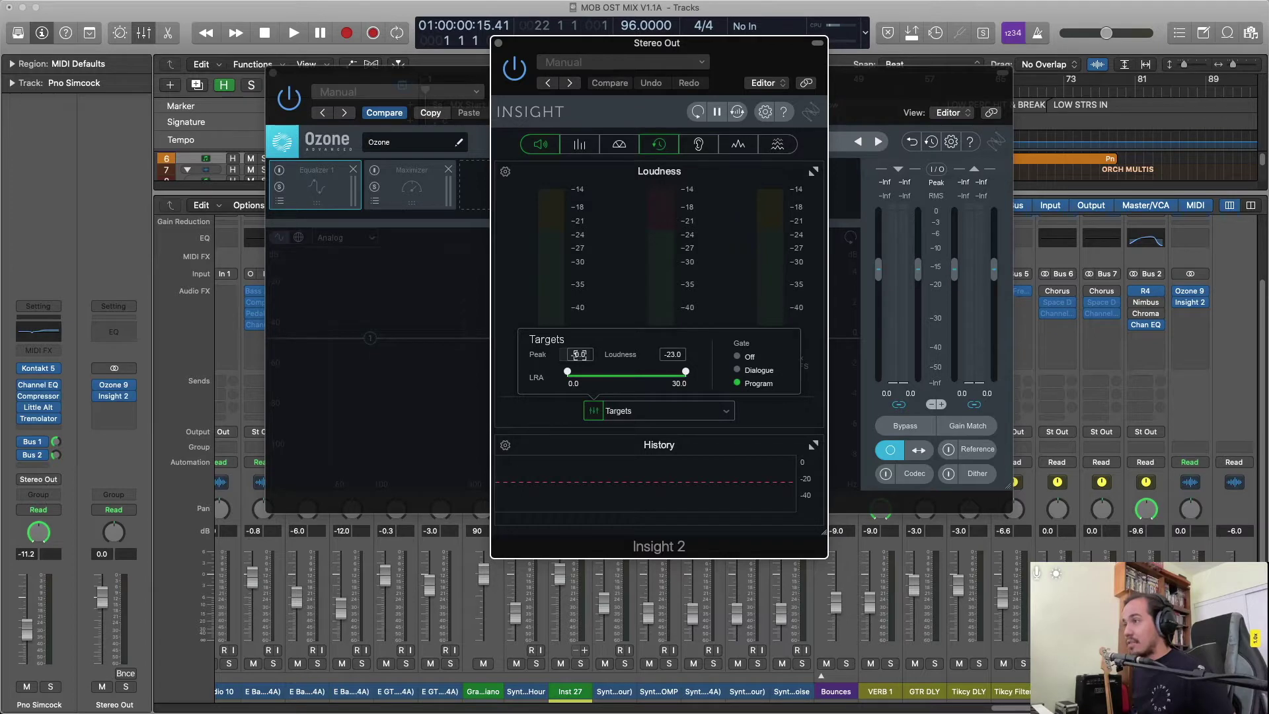
key("Return")
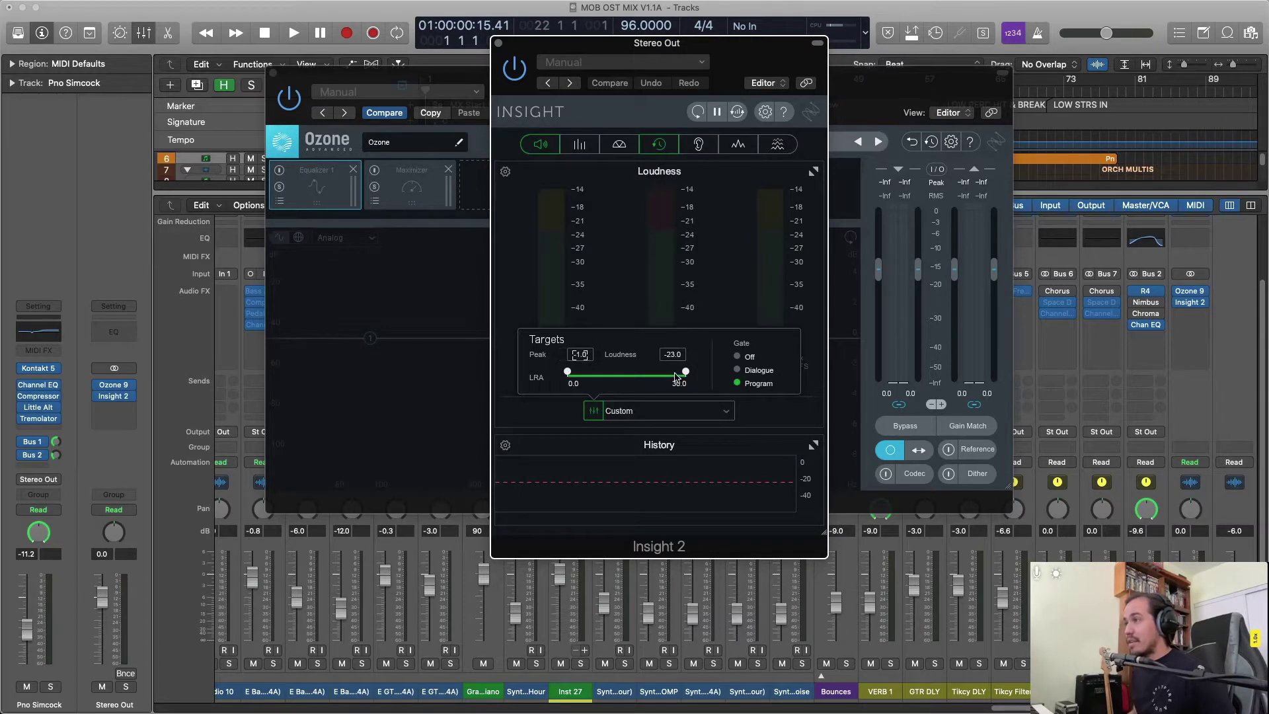
double_click(669, 355)
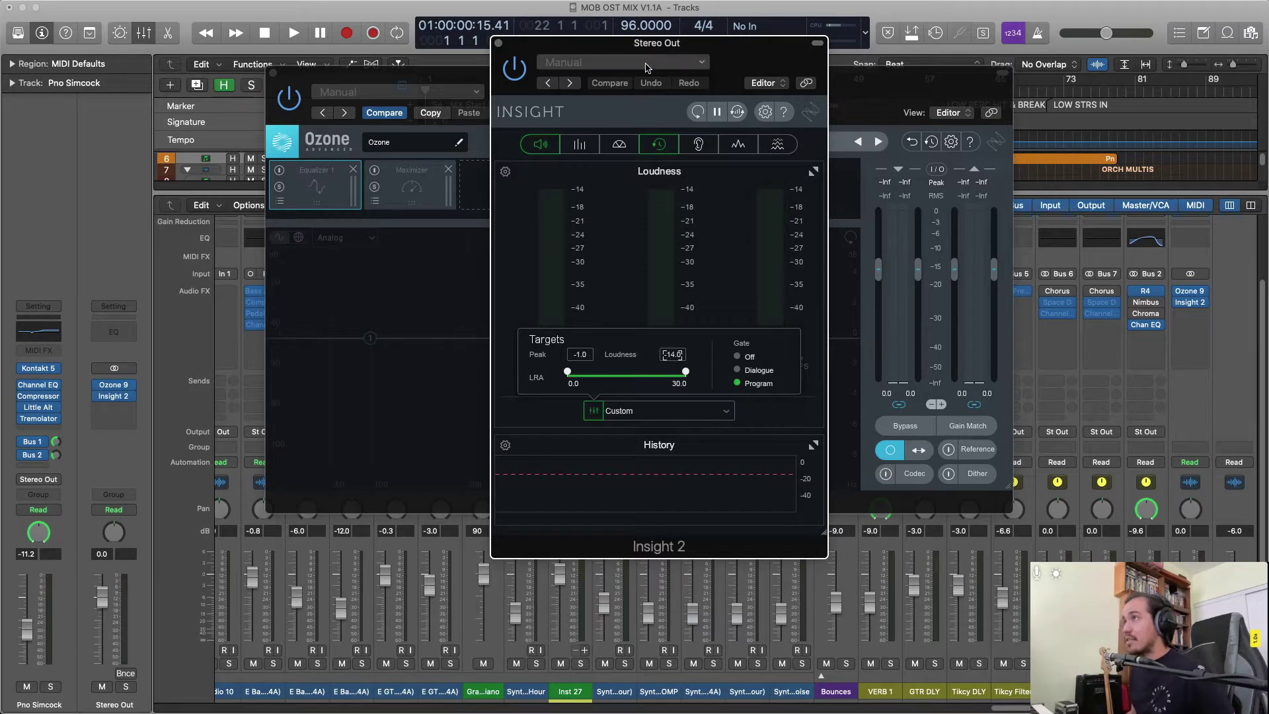
left_click_drag(632, 46, 975, 51)
left_click(936, 418)
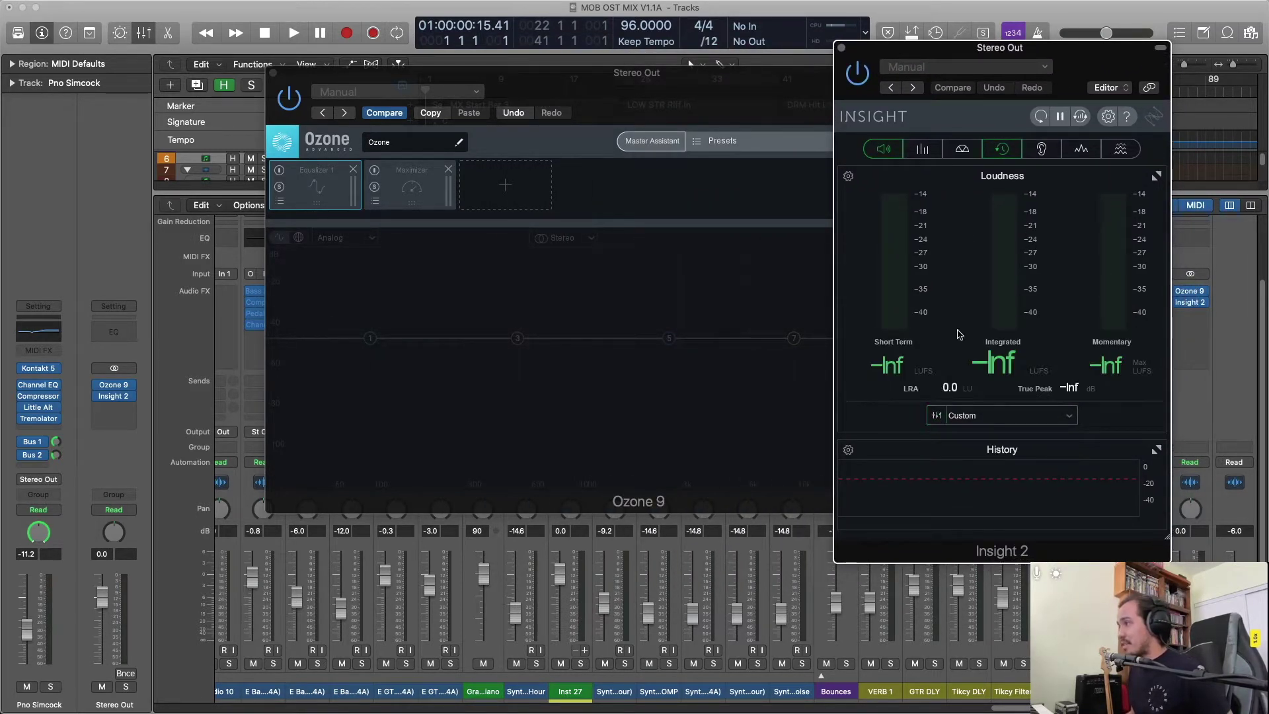
Arrange the Ozone 9 and Insight 2 windows side by side and review Insight 2's target settings.
left_click_drag(1014, 53, 863, 49)
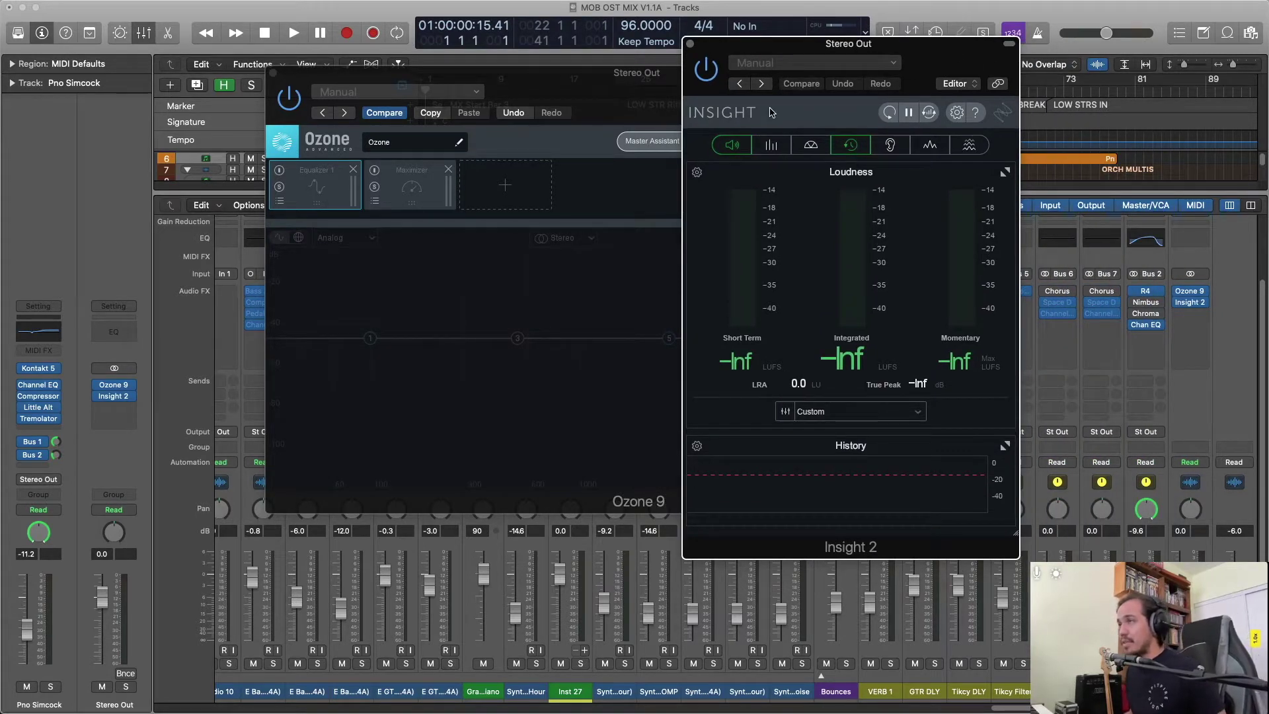
left_click_drag(706, 46, 769, 60)
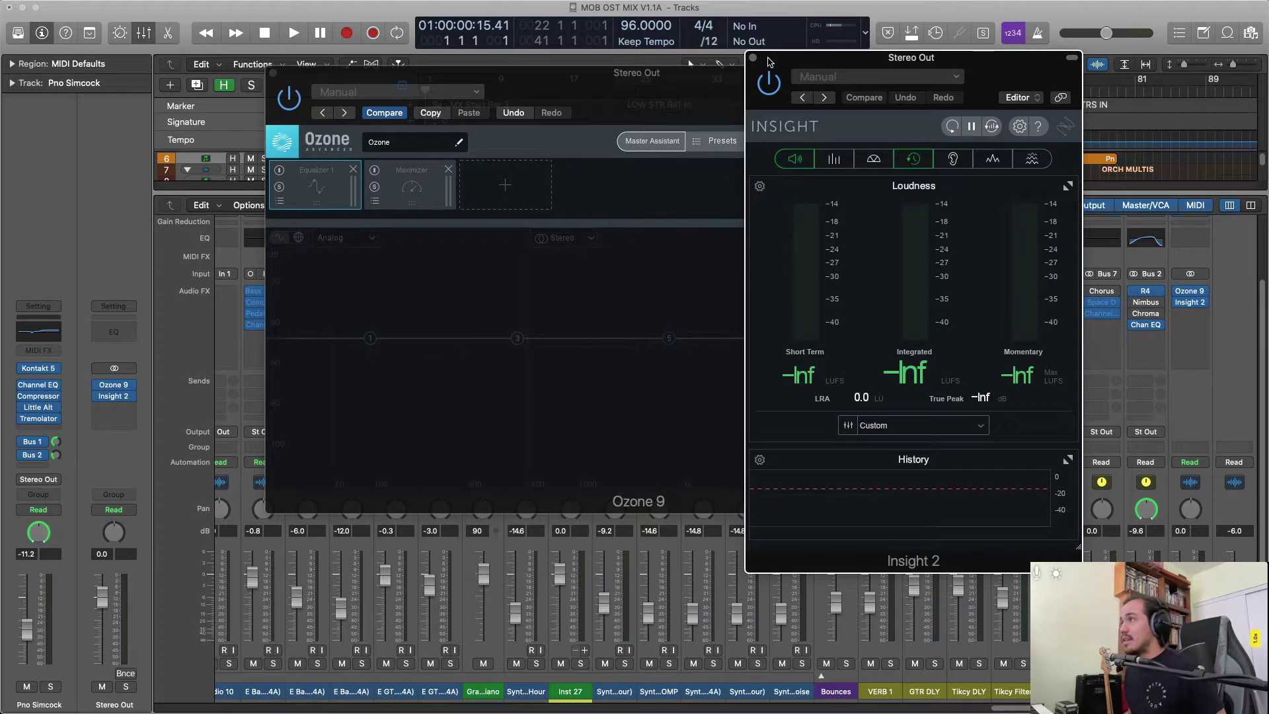
left_click_drag(557, 68, 364, 88)
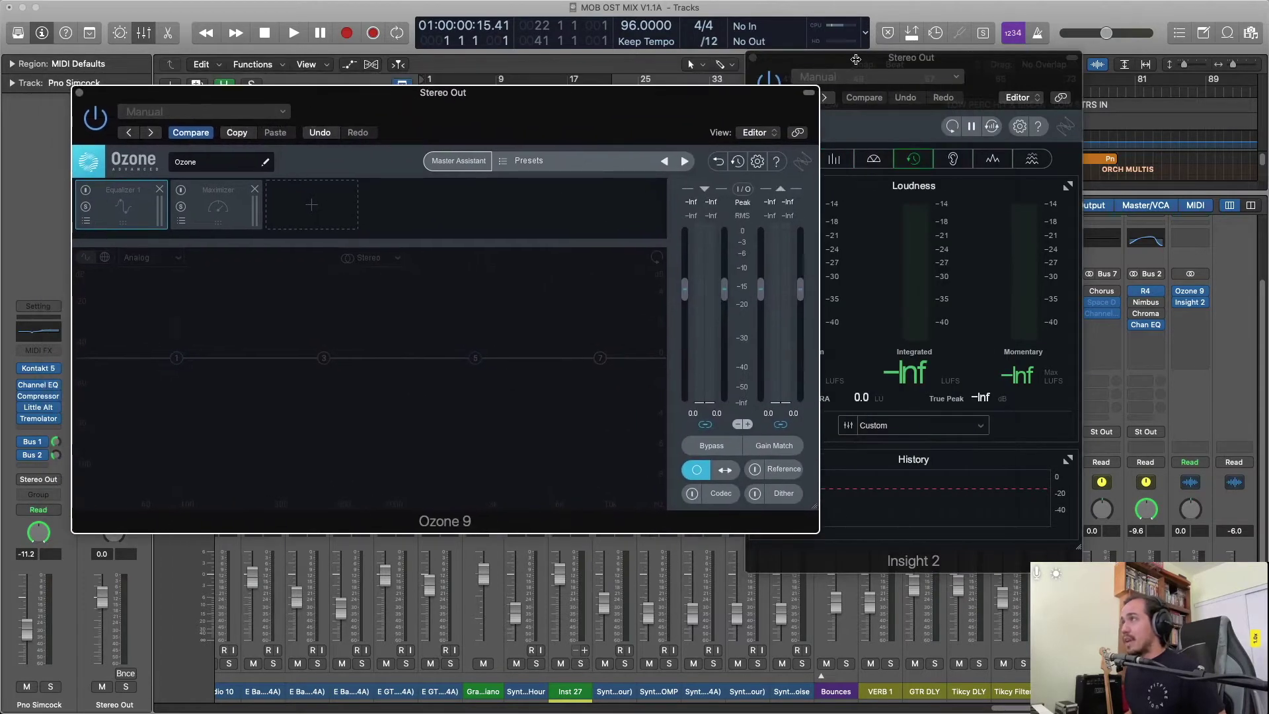
left_click_drag(829, 65, 790, 63)
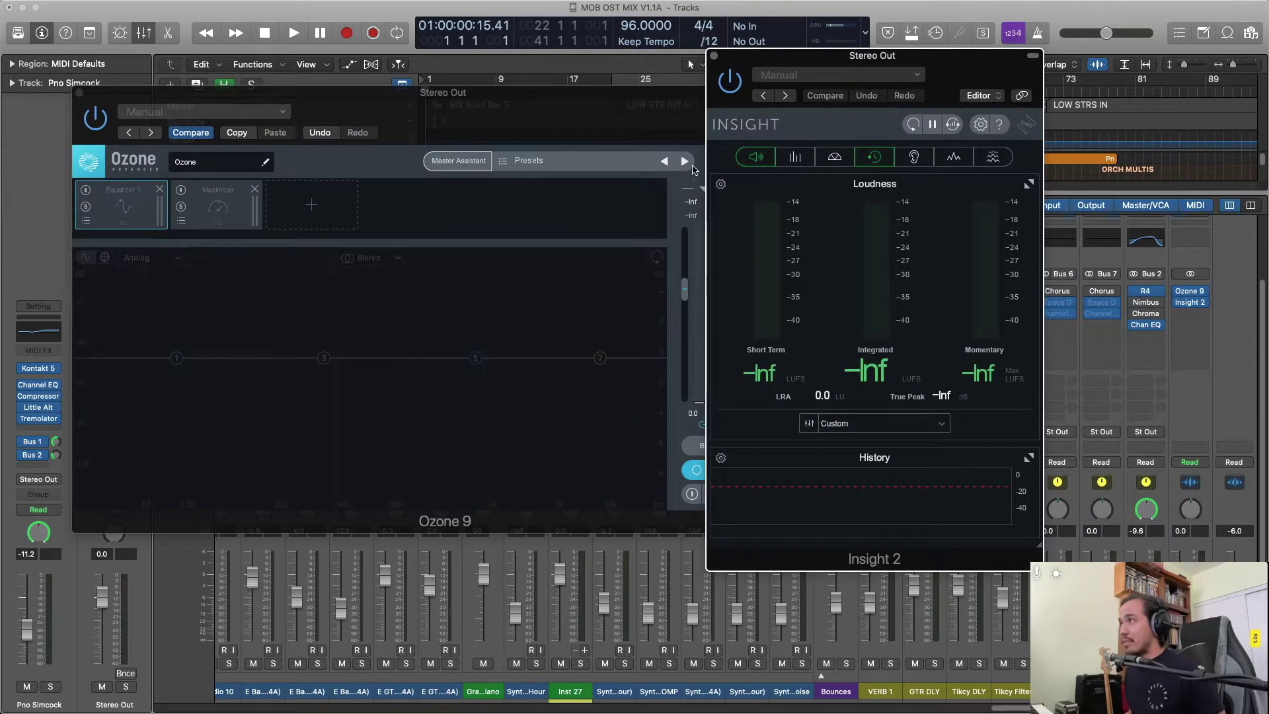
left_click(810, 424)
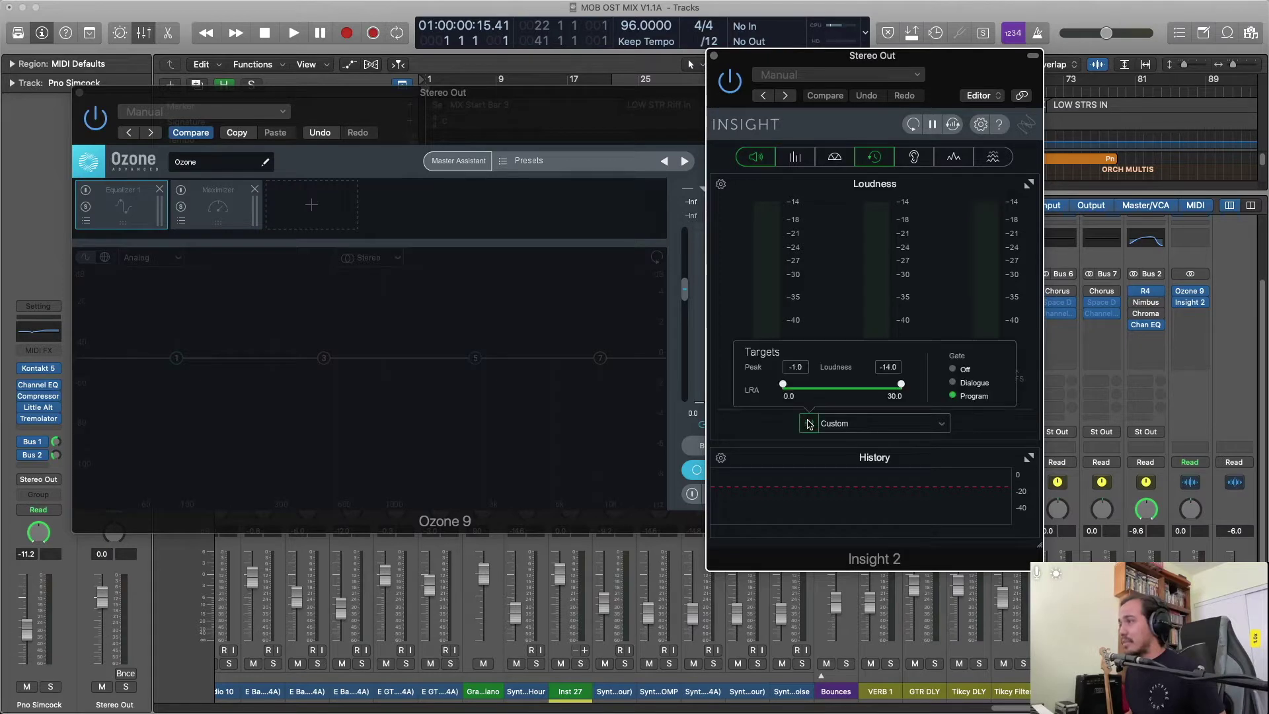
left_click(807, 425)
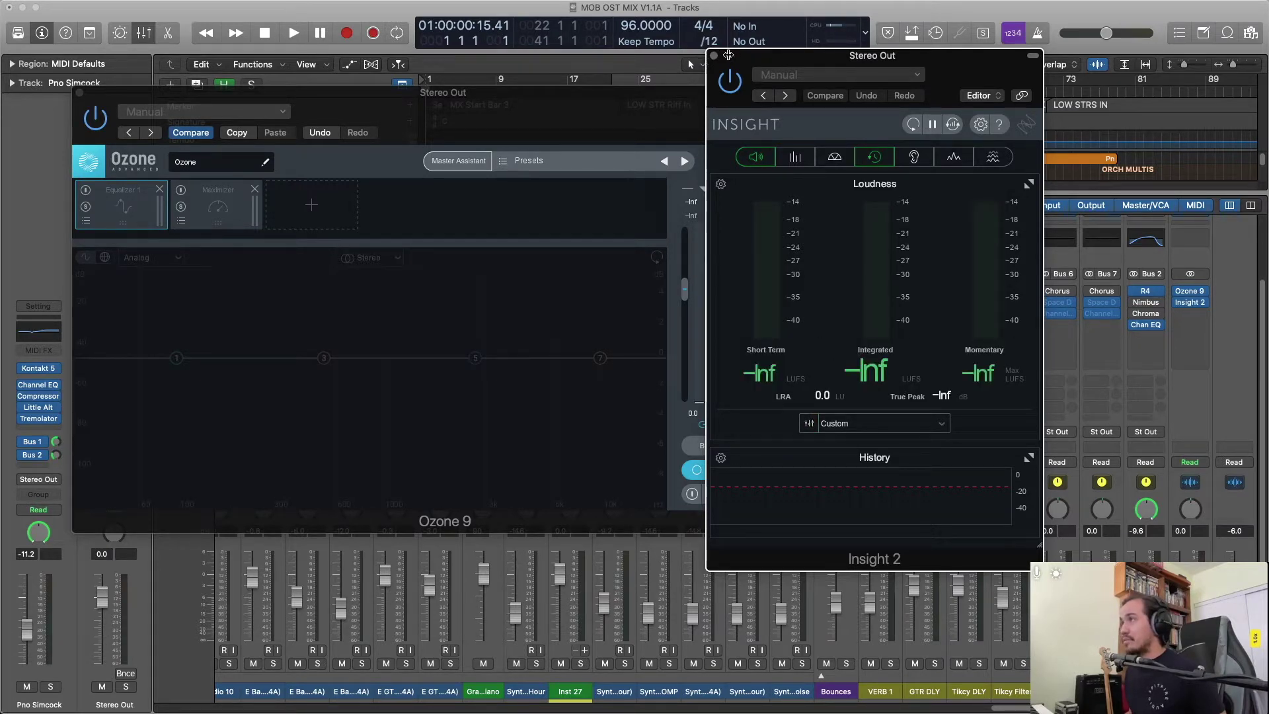
Close the Insight 2 and Ozone 9 plug-in windows.
left_click_drag(729, 55, 826, 64)
left_click(827, 58)
left_click_drag(677, 114, 985, 102)
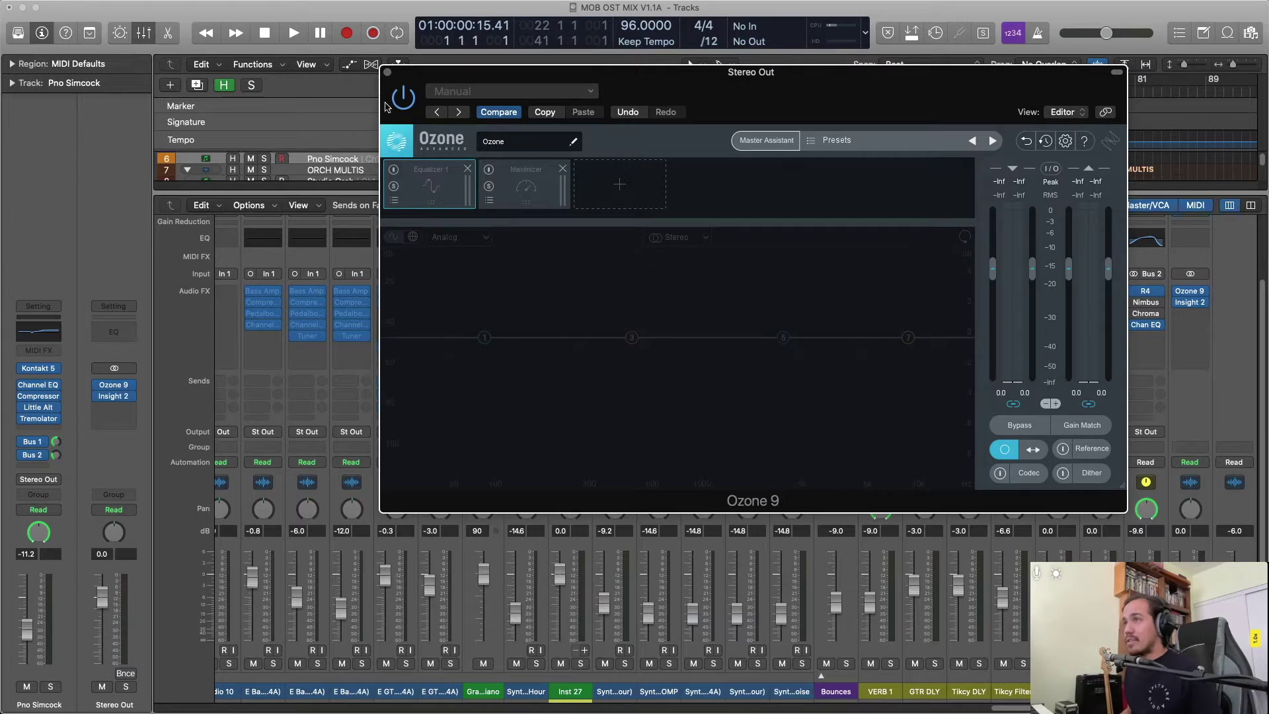
left_click(388, 73)
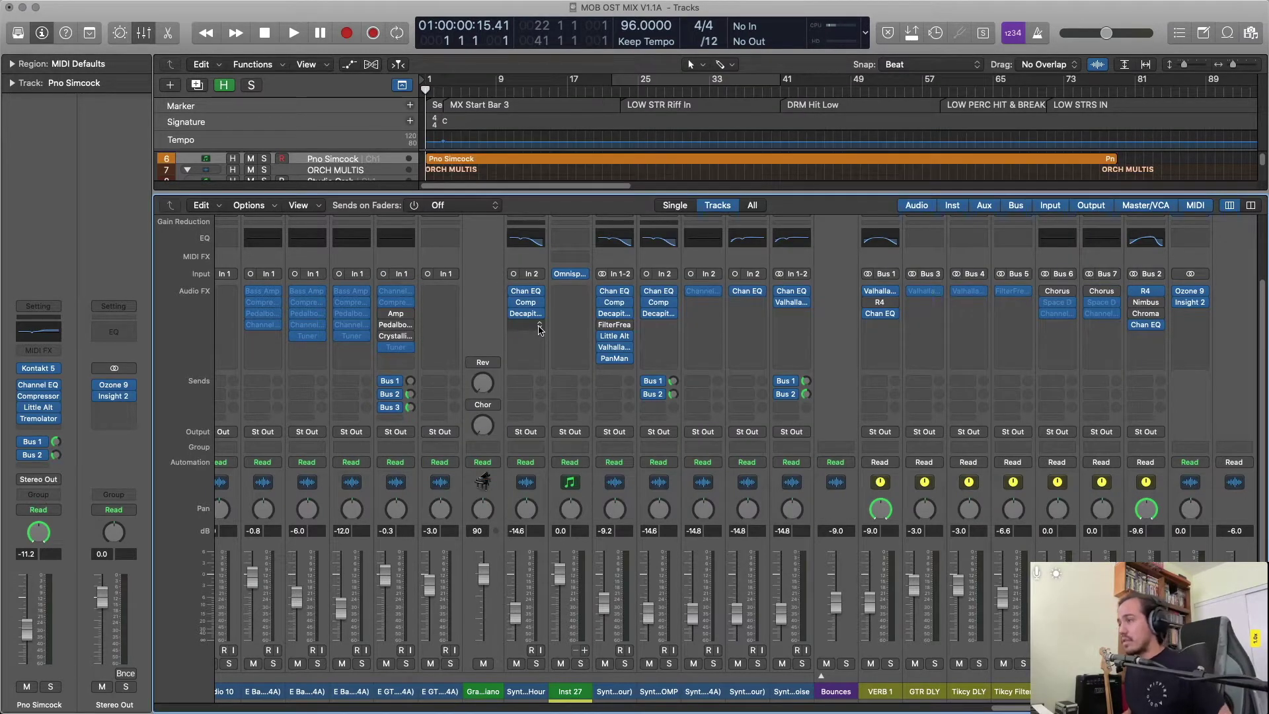
Hide the mixer and play the opening bars while going down the track list to the Bounces track, ending with playback stopped.
key("x")
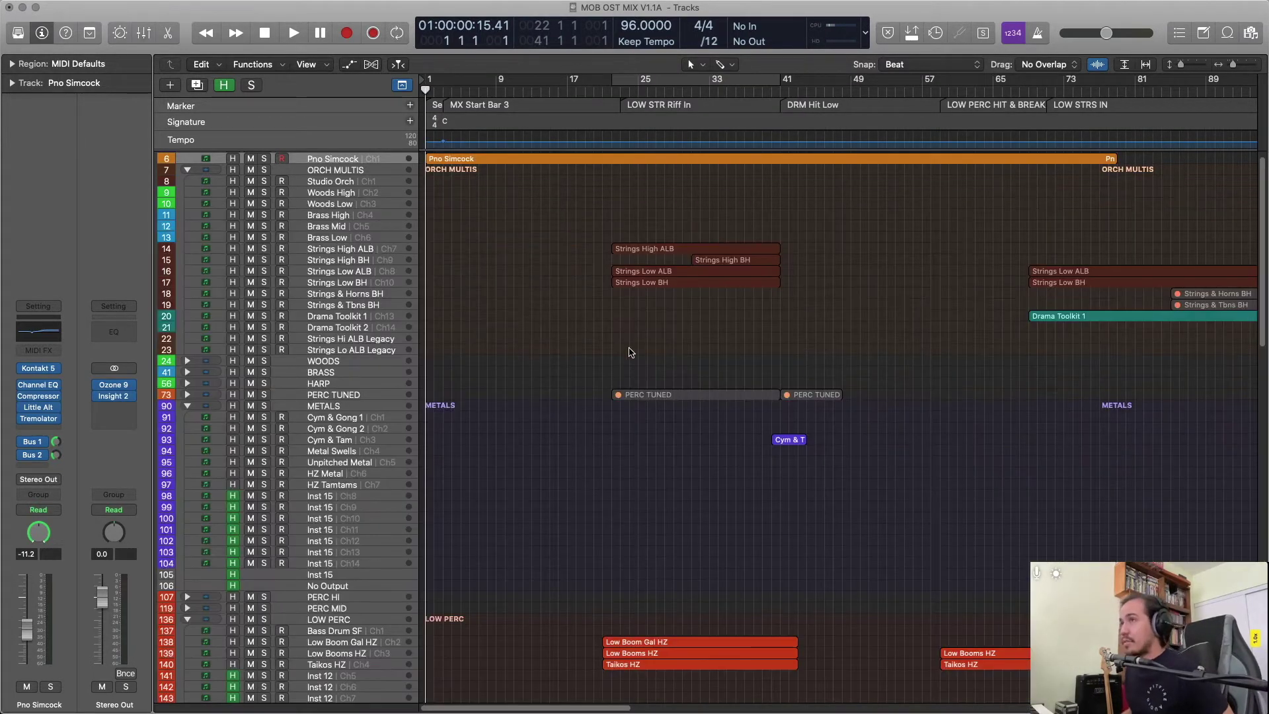
key("space")
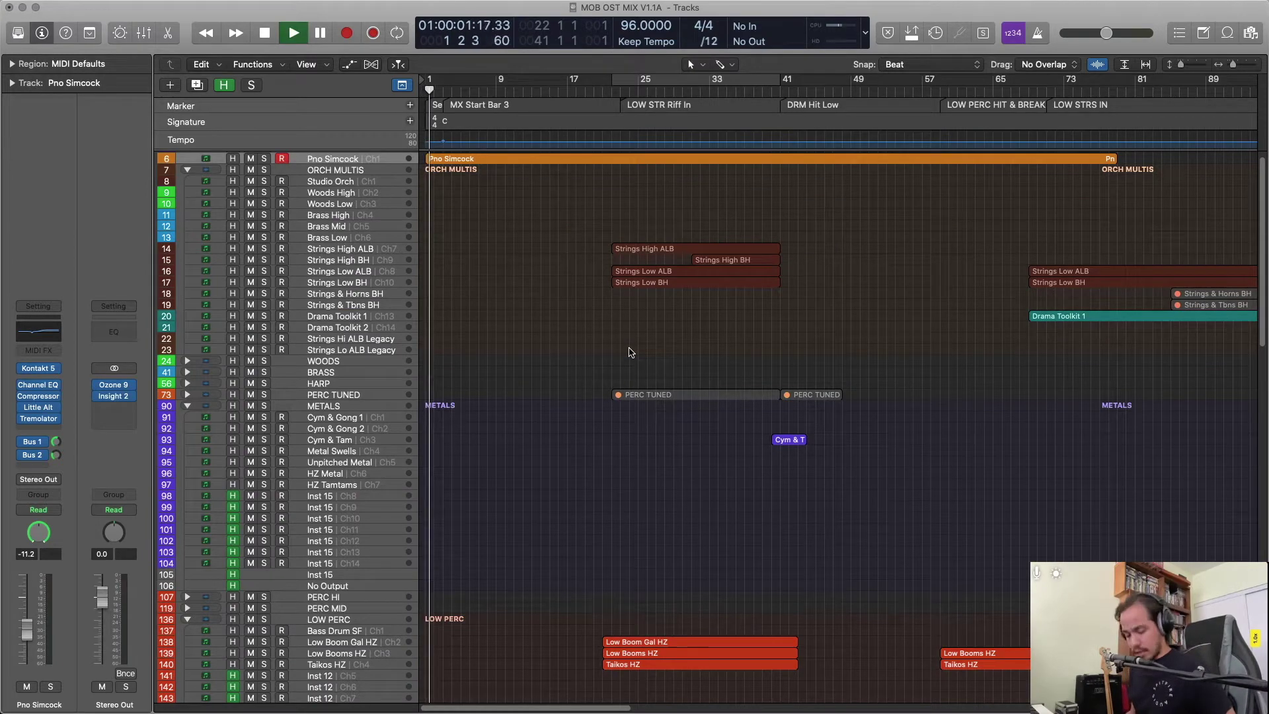
scroll(694, 370, "down", 10)
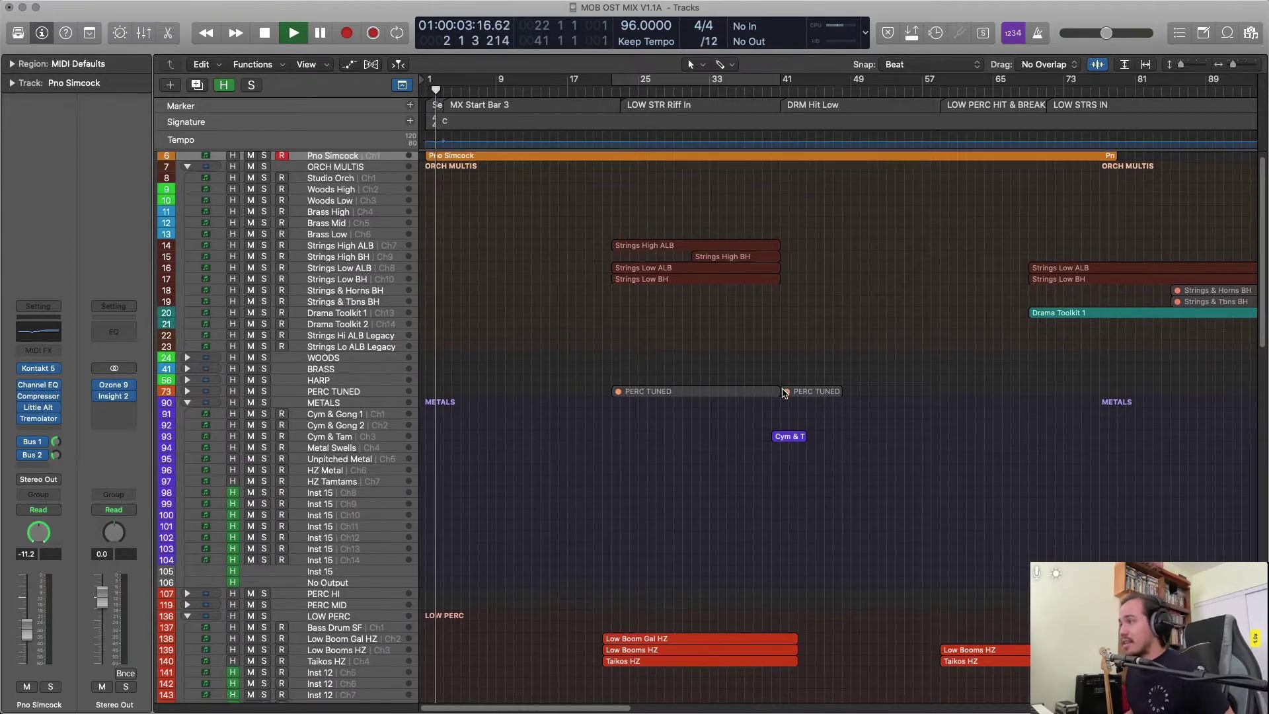
scroll(784, 394, "down", 15)
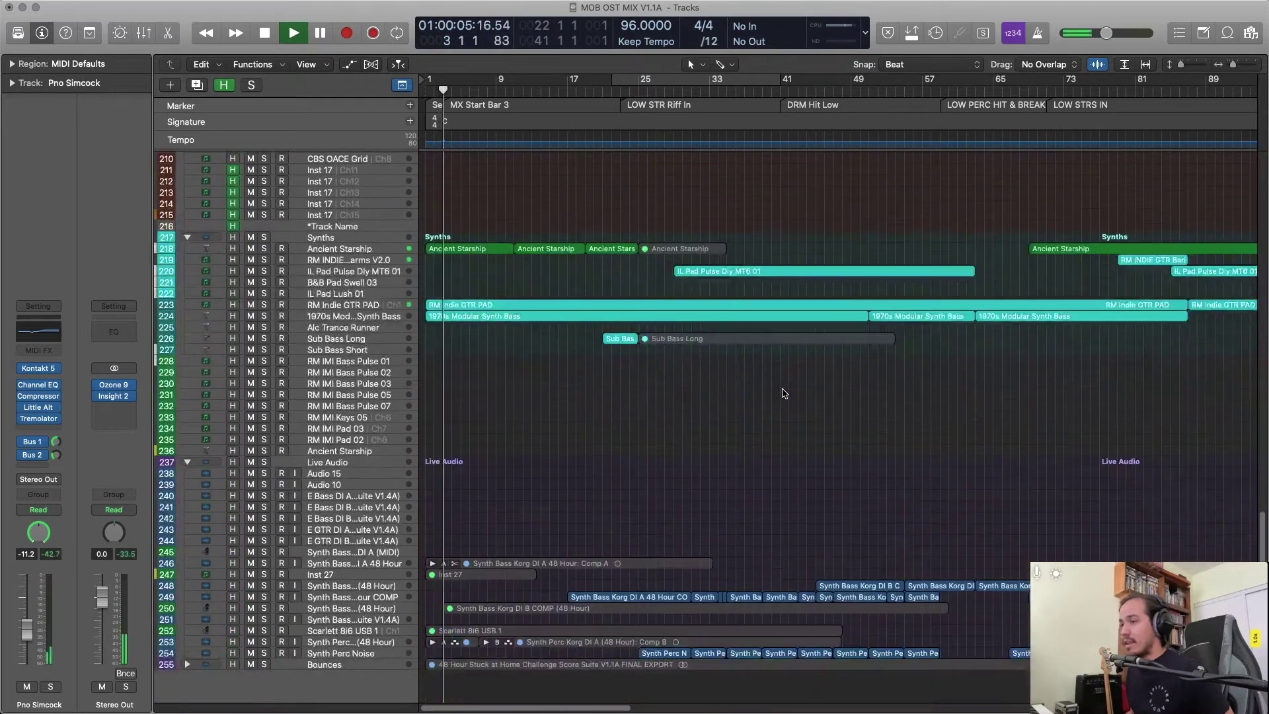
key("space")
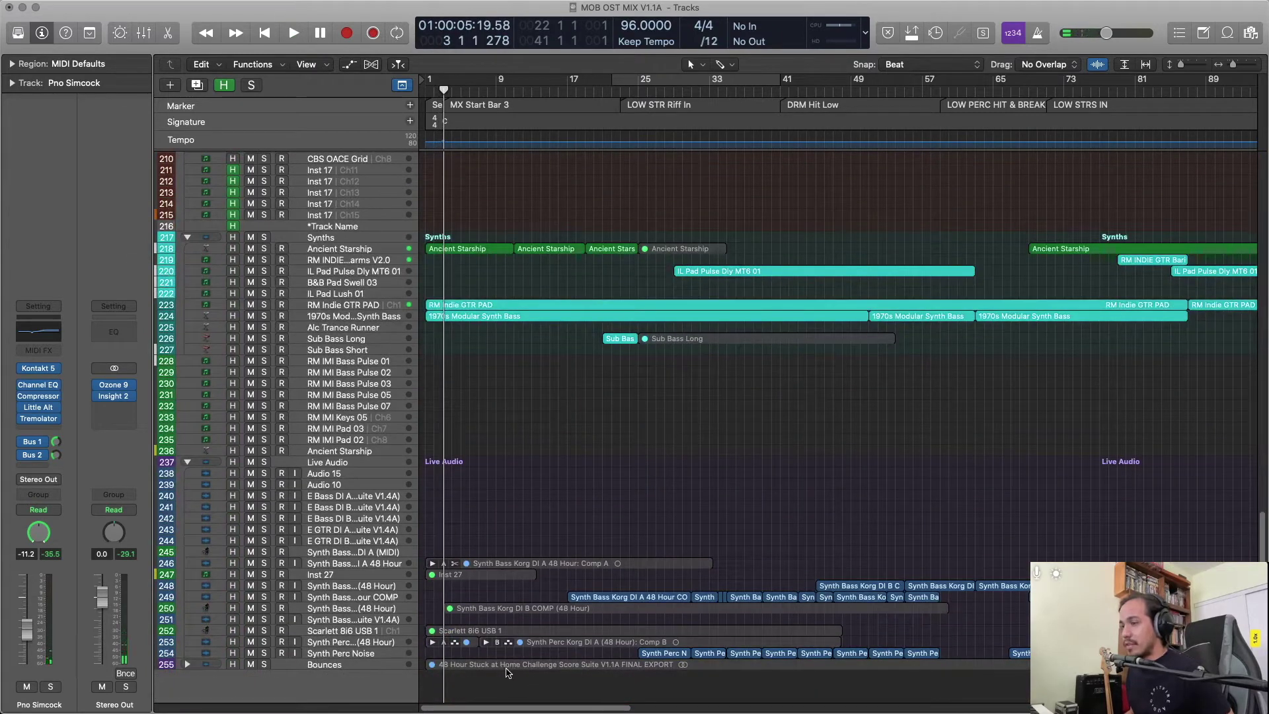
Enlarge the track rows, then unmute the FINAL EXPORT region on the Bounces track and mute it again.
left_click(507, 666)
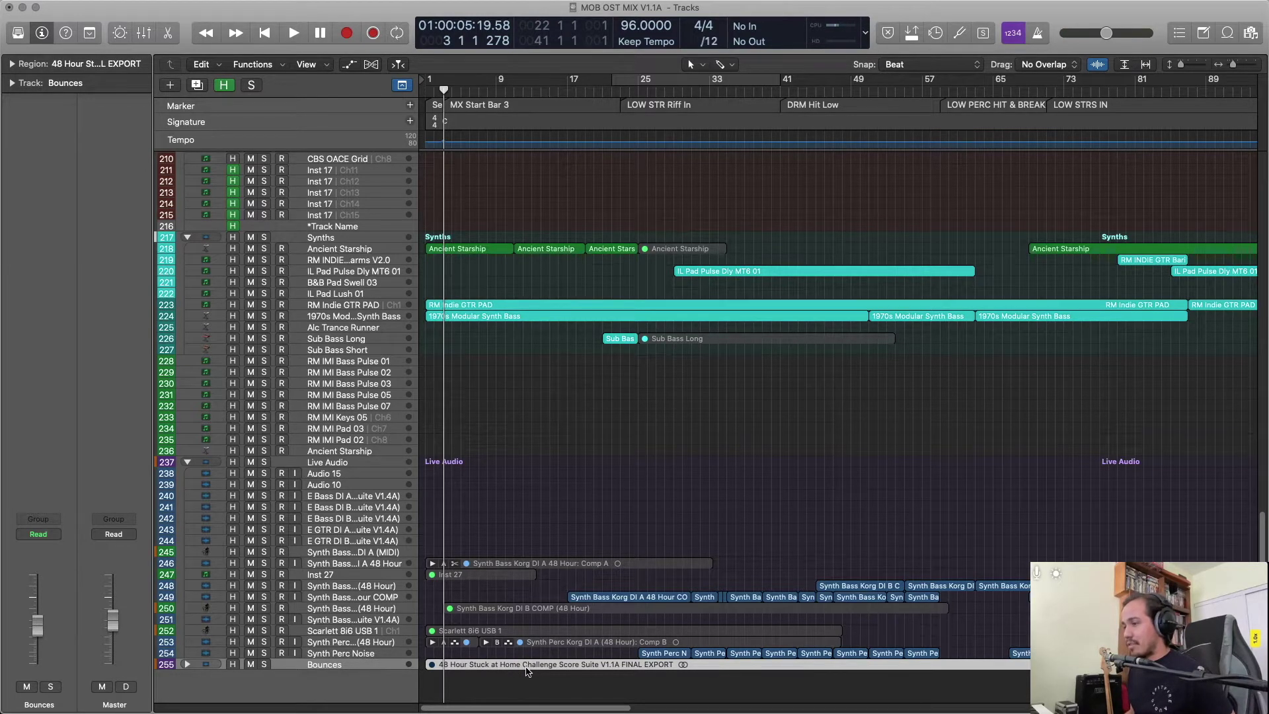
key("super+Down")
key("super+Down")
key("ctrl+s")
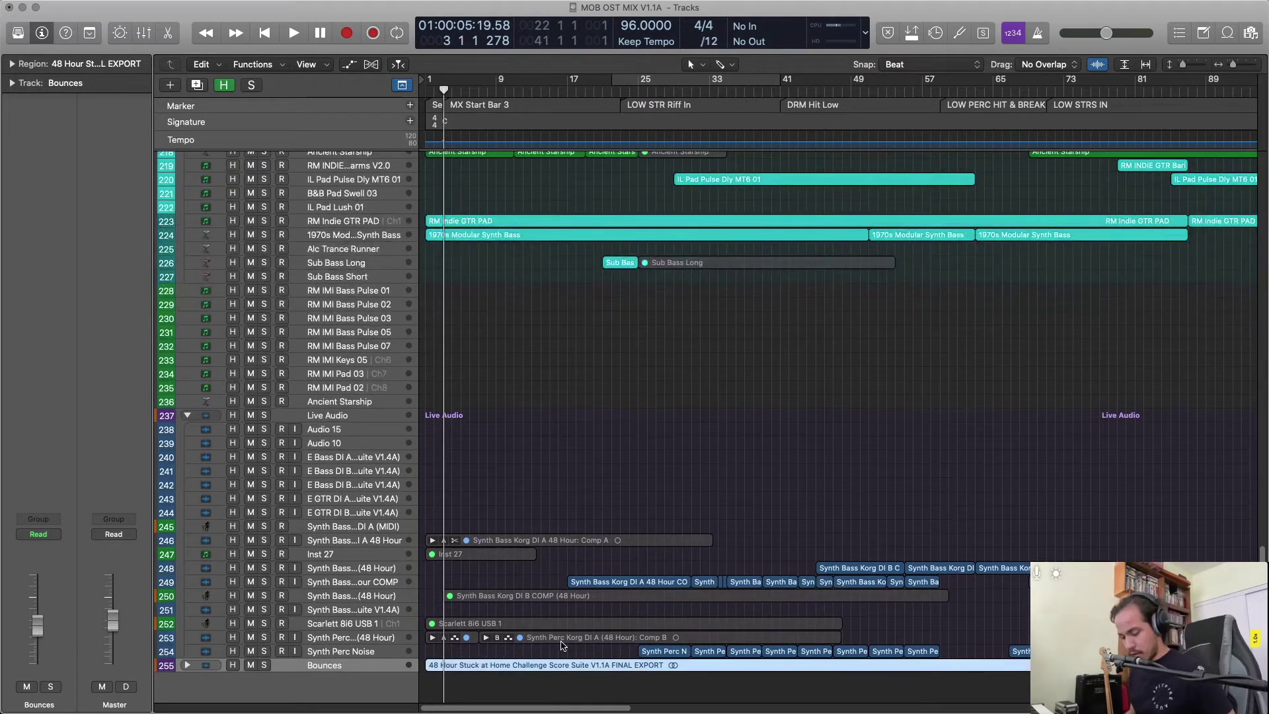
key("ctrl+s")
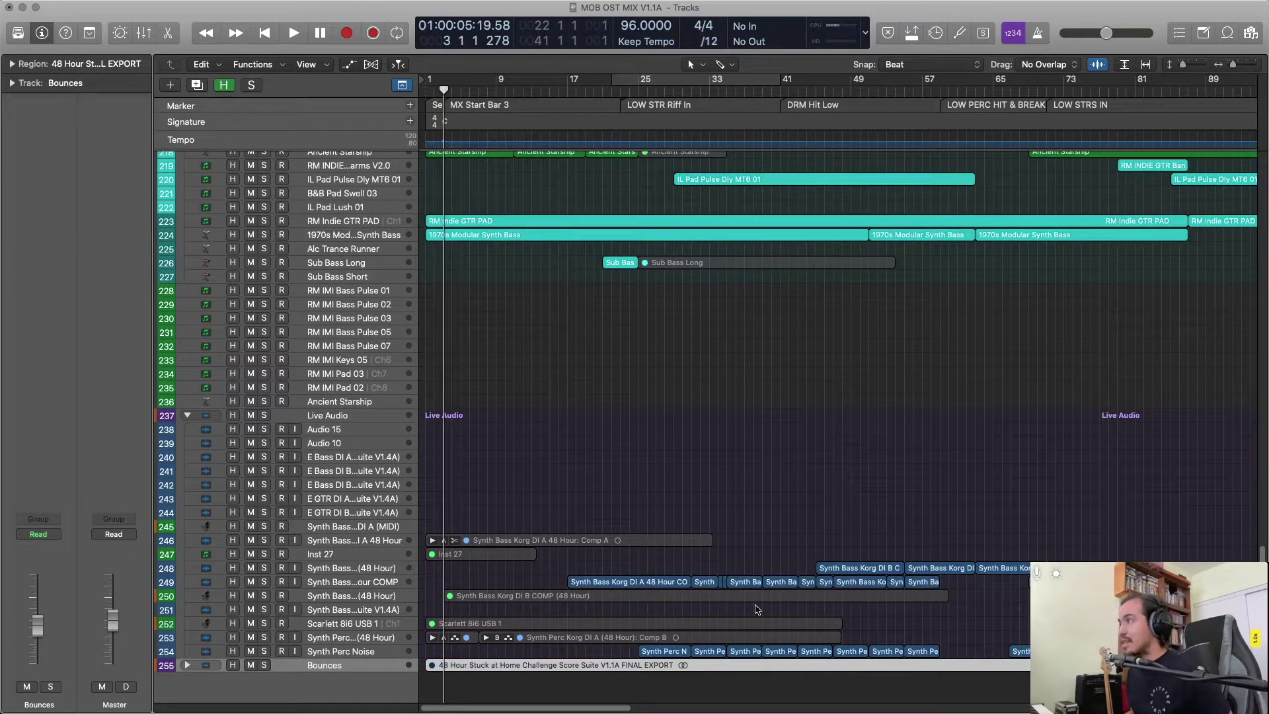
Deselect the bounce region and set the master level to 0.0 dB, leaving the mixer hidden.
mouse_move(1264, 263)
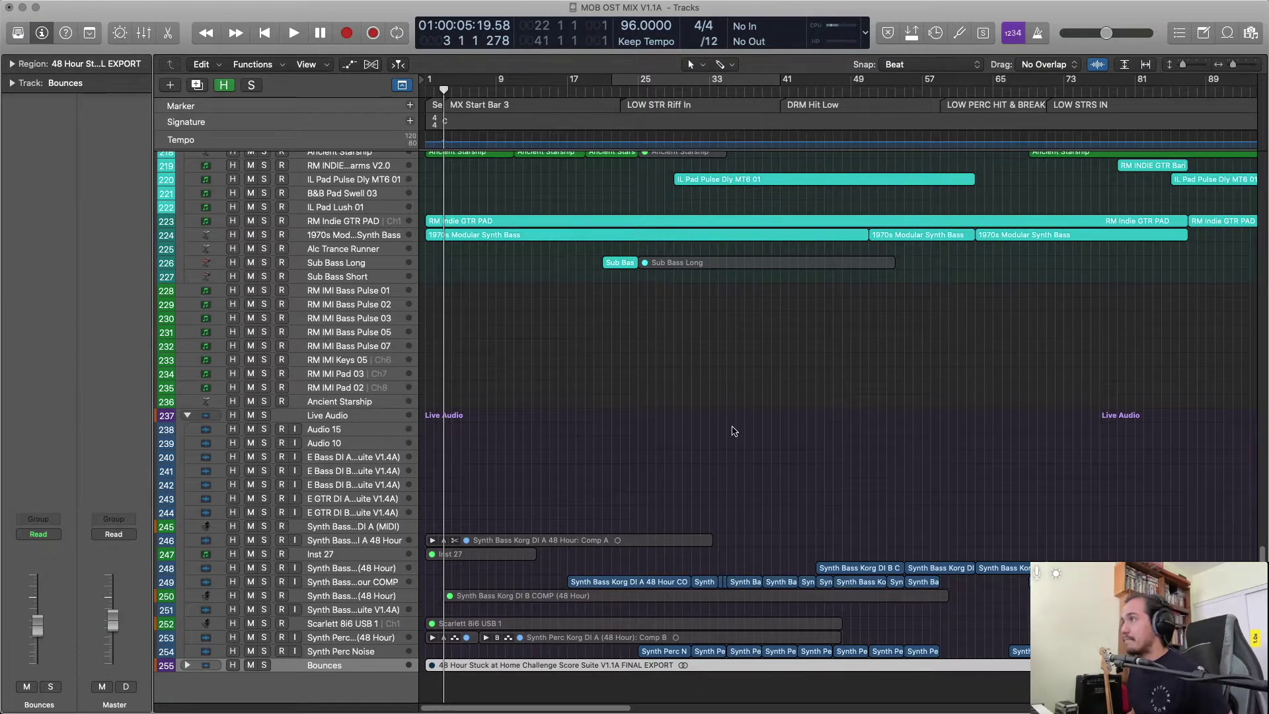
scroll(734, 431, "down", 1)
mouse_move(1264, 364)
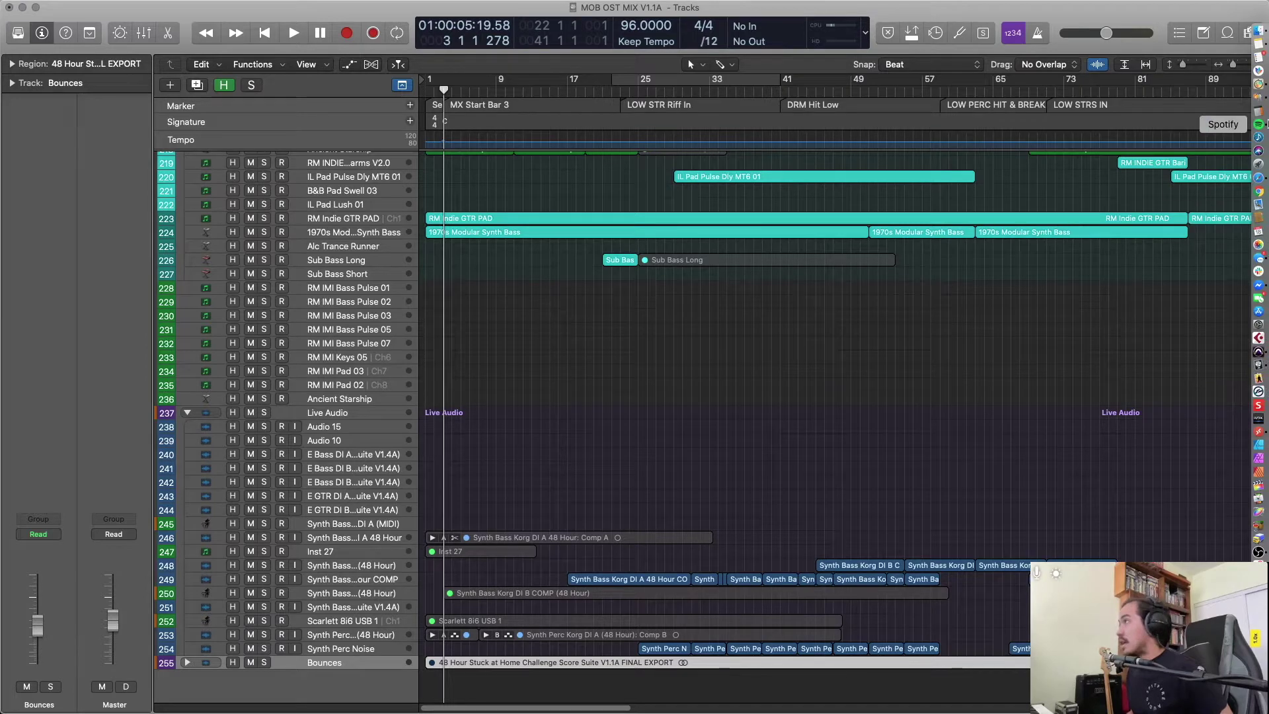
left_click(1223, 370)
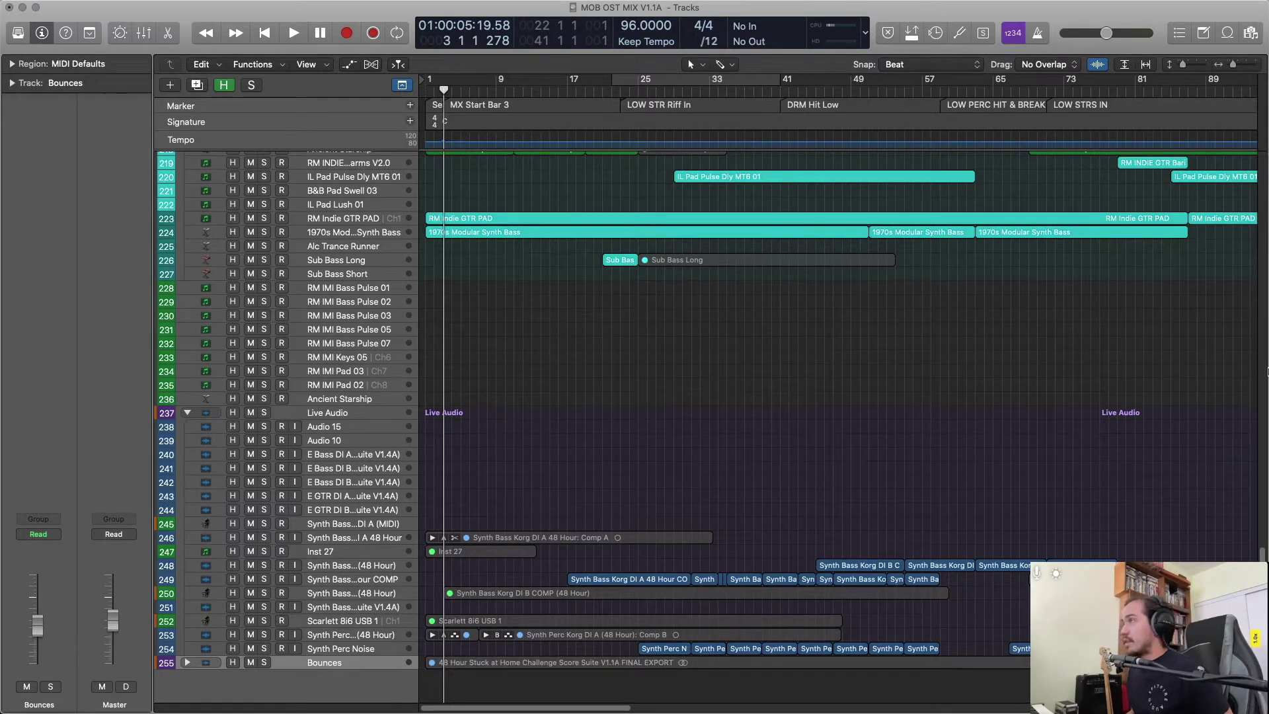
key("x")
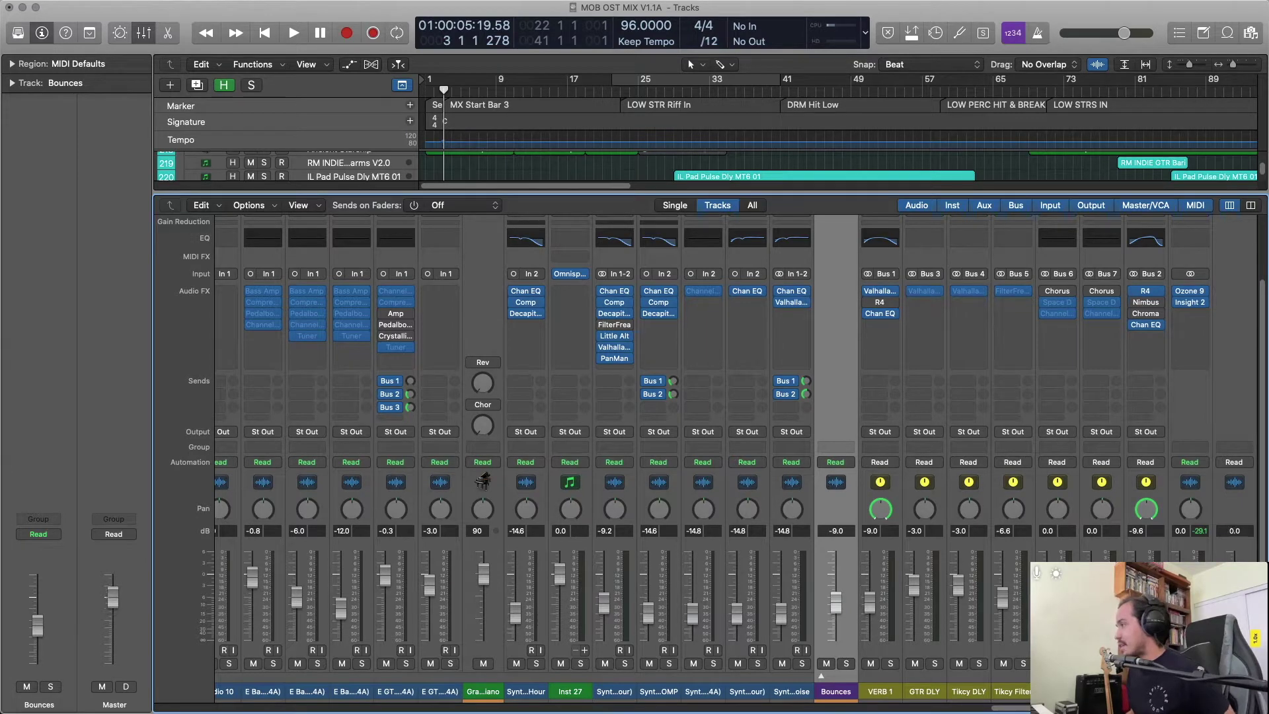
key("x")
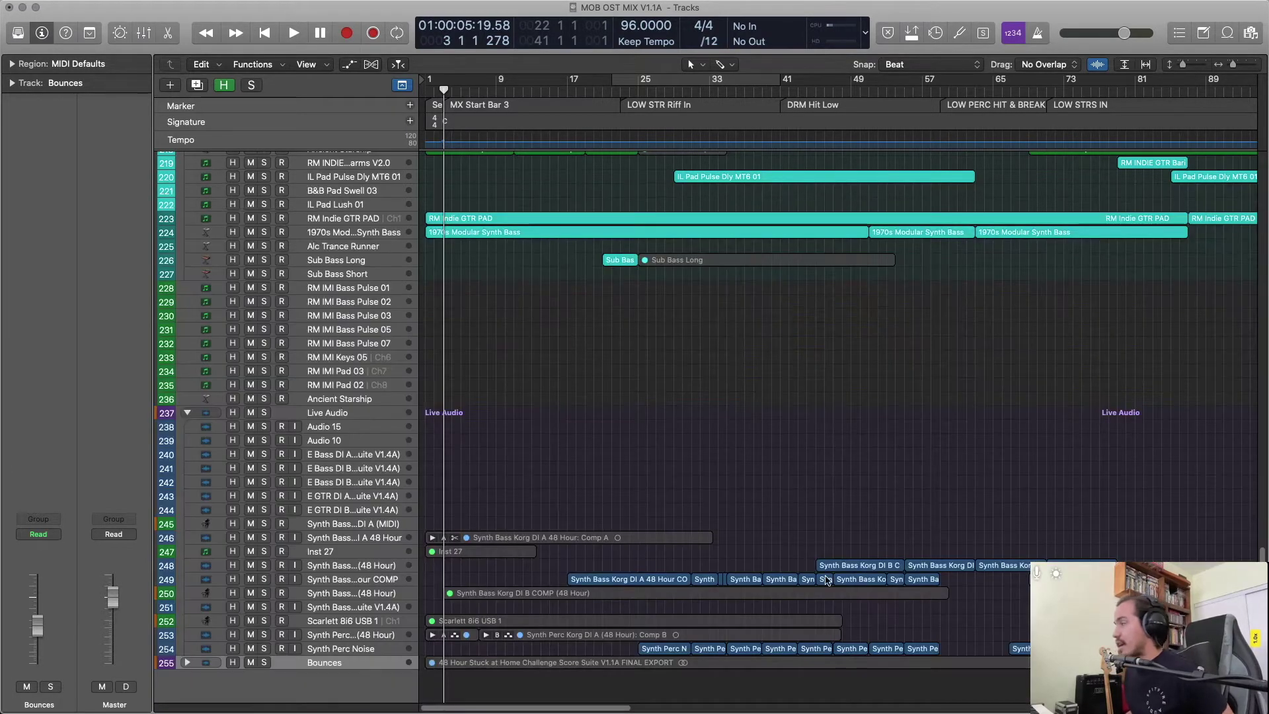
Play the project from the beginning with the mixer shown and look through the channels from the piano to the synths.
key("Return")
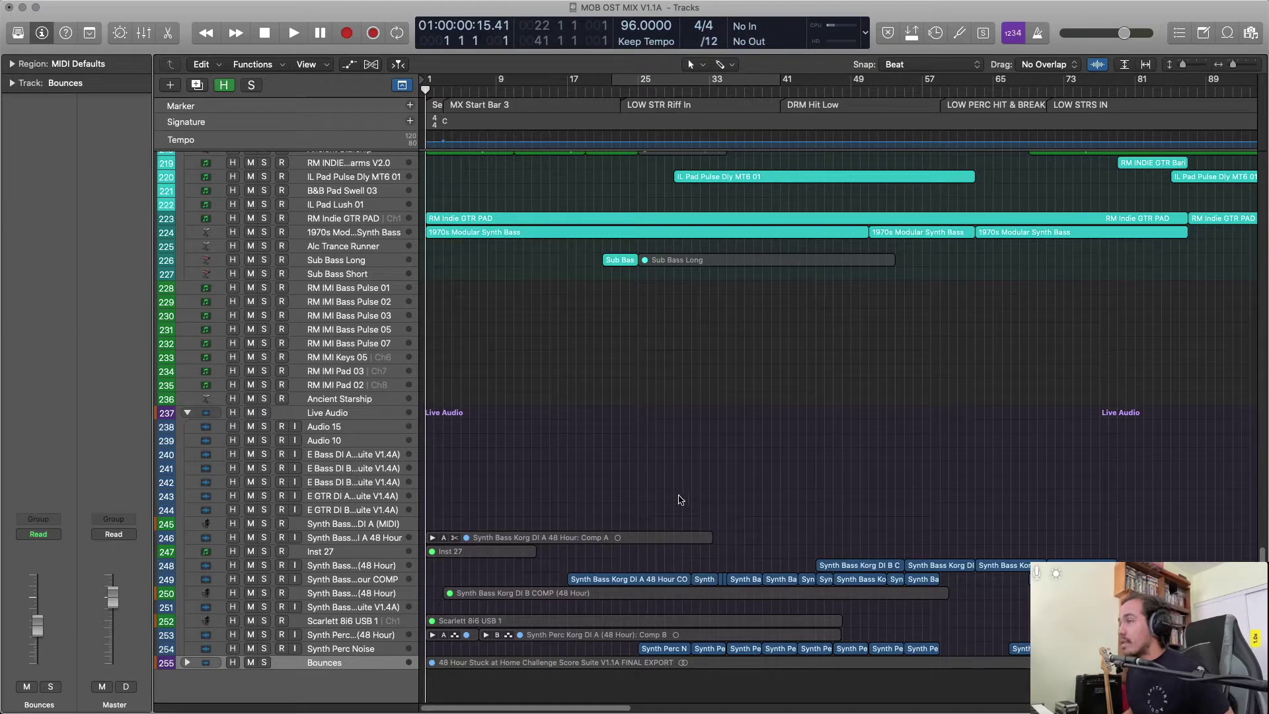
key("space")
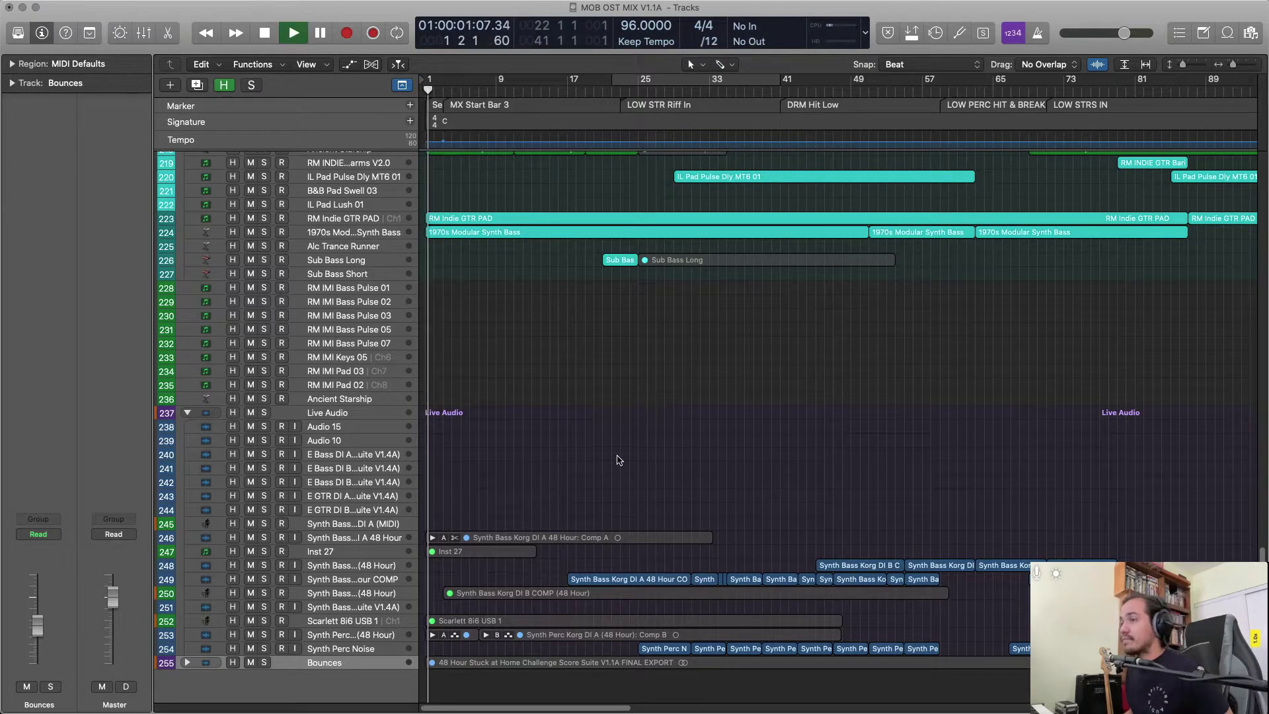
key("x")
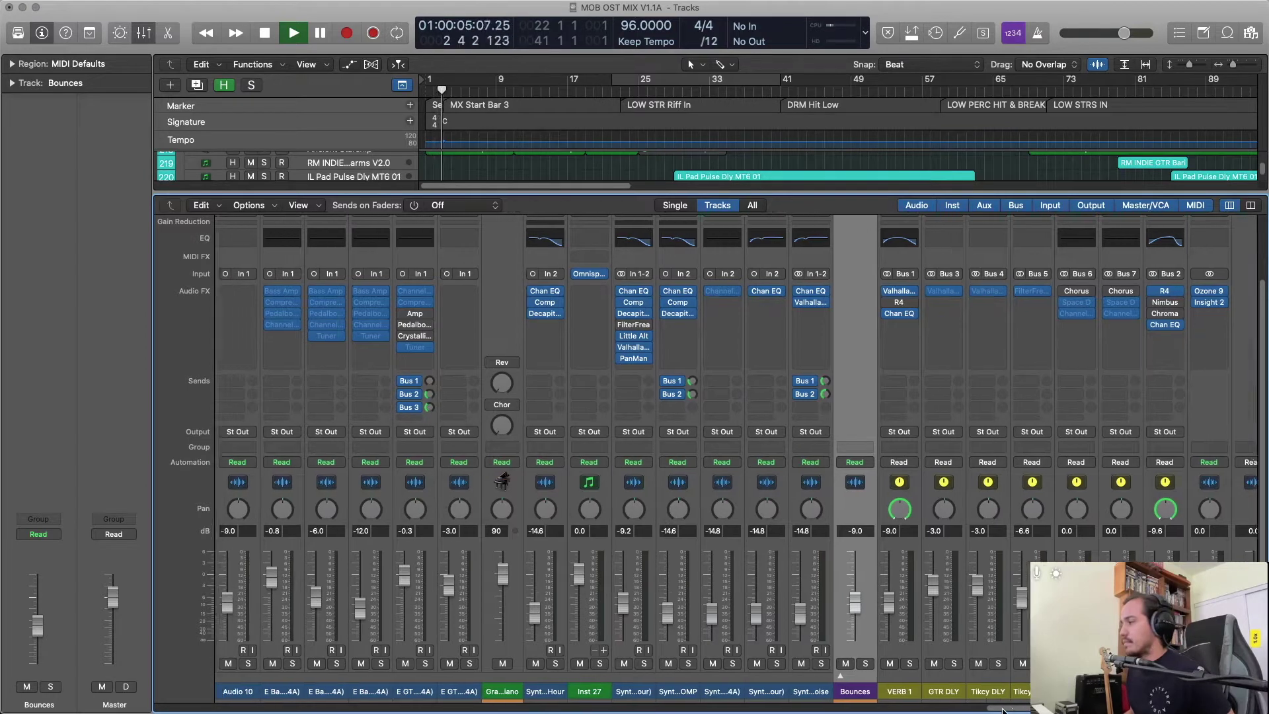
left_click_drag(1011, 708, 162, 712)
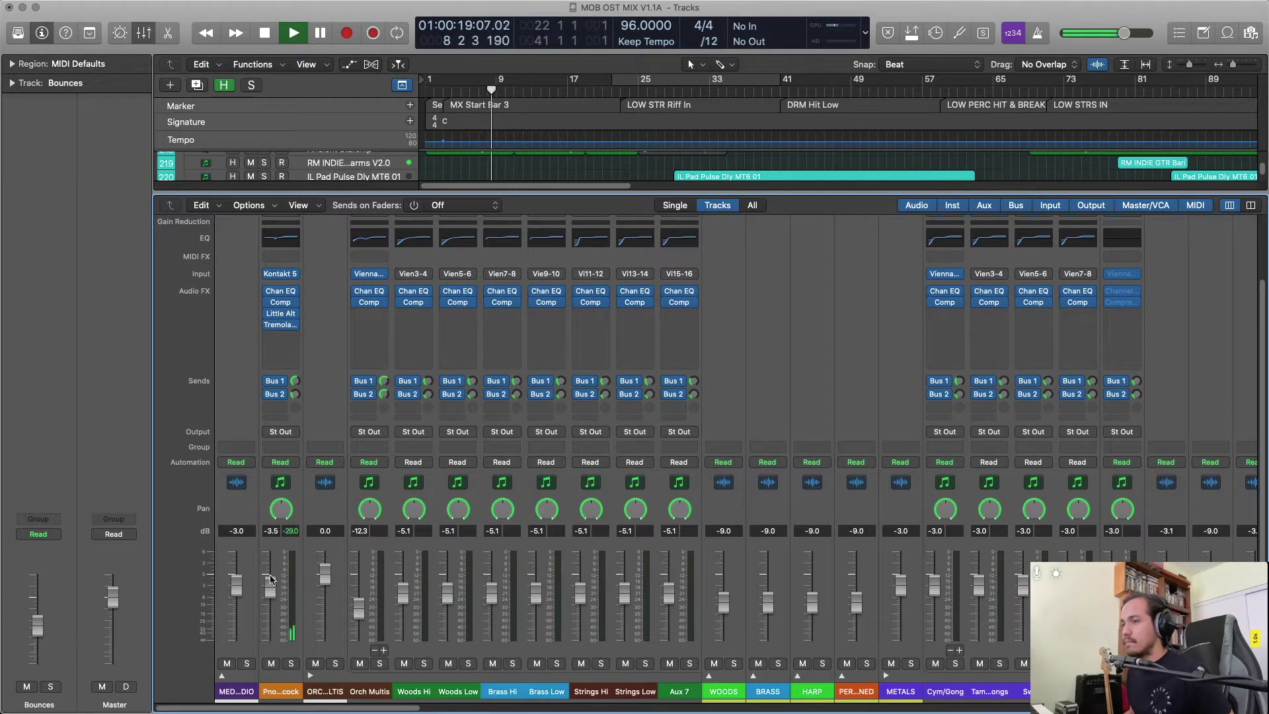
left_click_drag(413, 709, 887, 712)
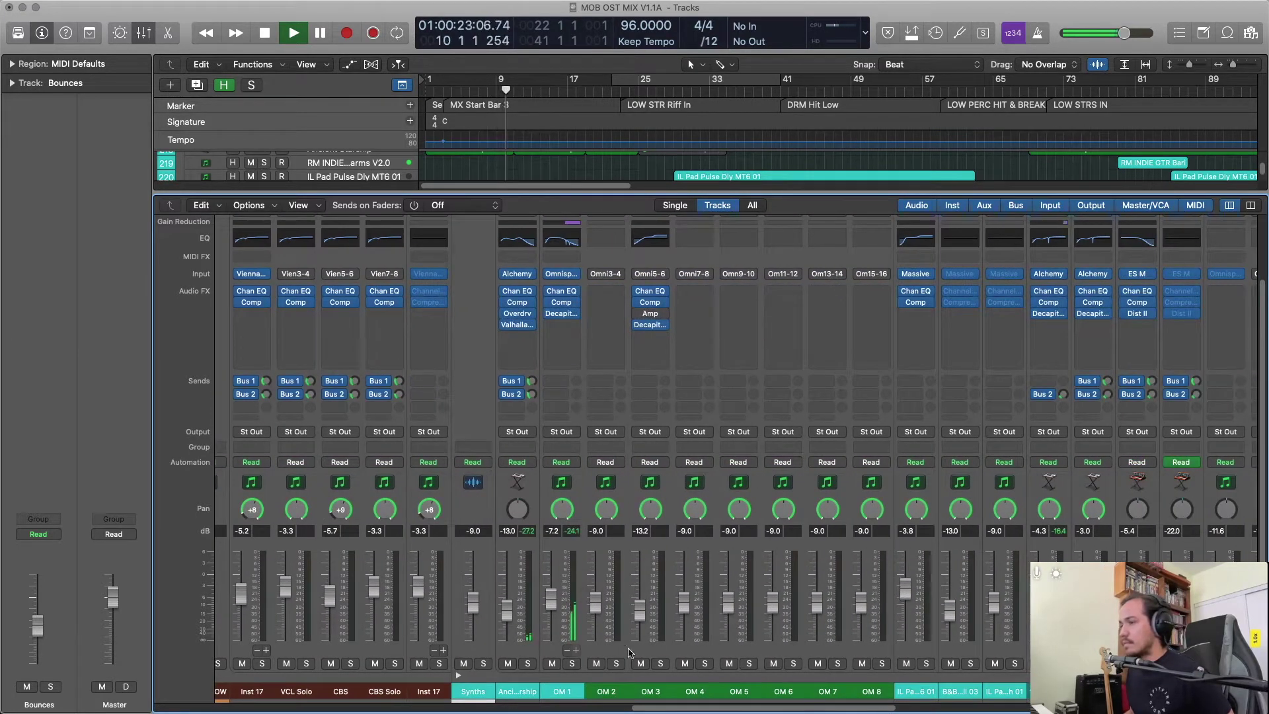
Solo the OM 1 synth channel briefly, then raise its fader to -3.0 dB.
left_click(571, 664)
left_click(572, 664)
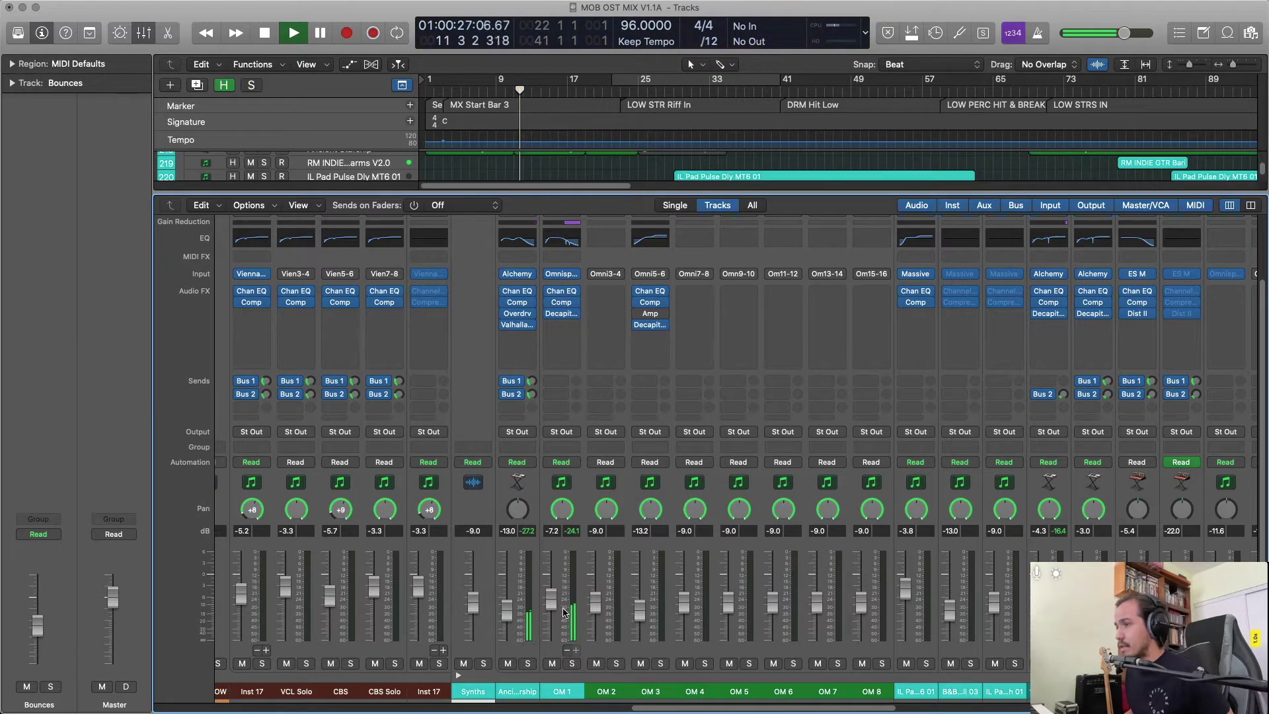
left_click_drag(552, 607, 552, 591)
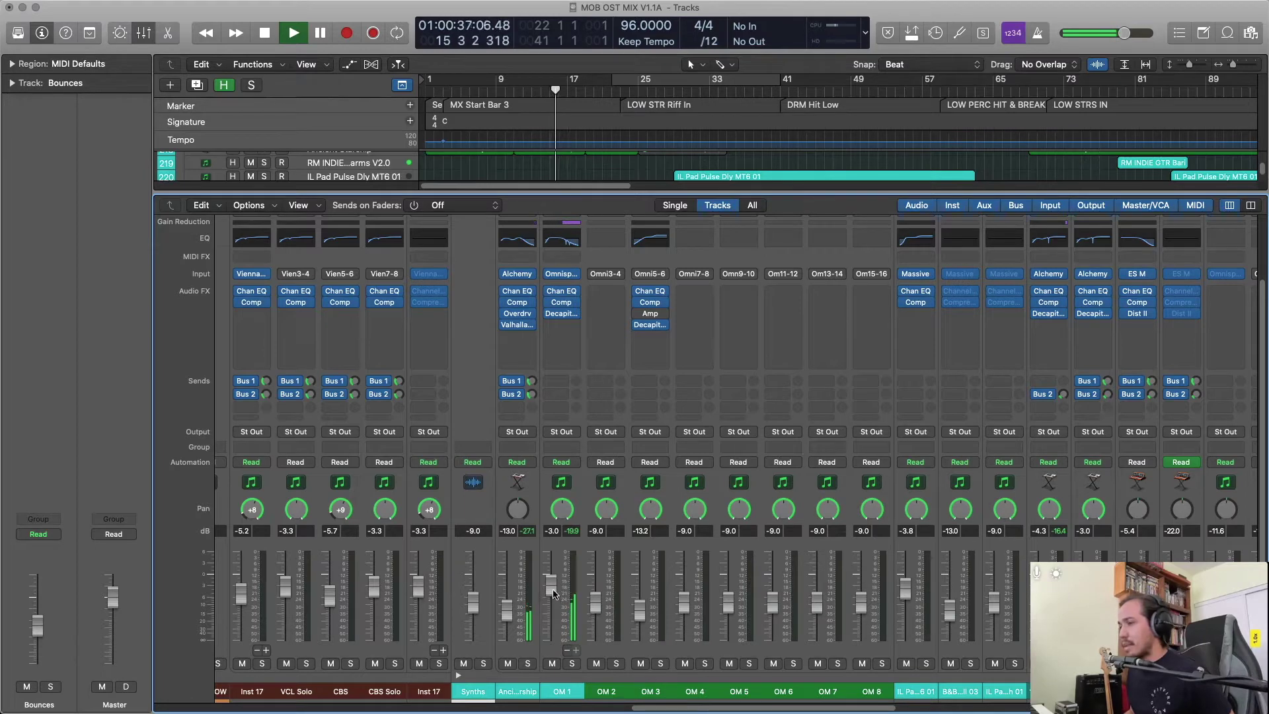
Trim the OM 1 fader to -3.1 dB and raise the 1970s Modular Synth Bass fader to -3.0 dB.
left_click_drag(552, 590, 554, 594)
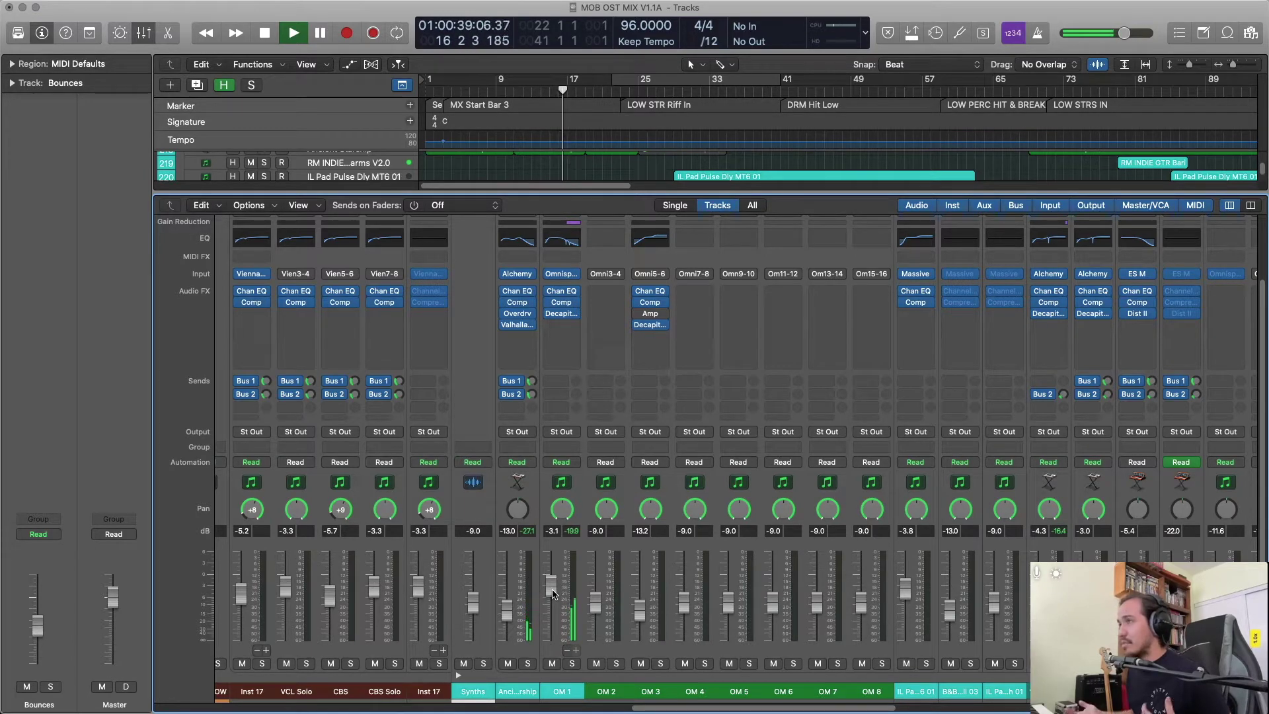
left_click_drag(656, 709, 780, 712)
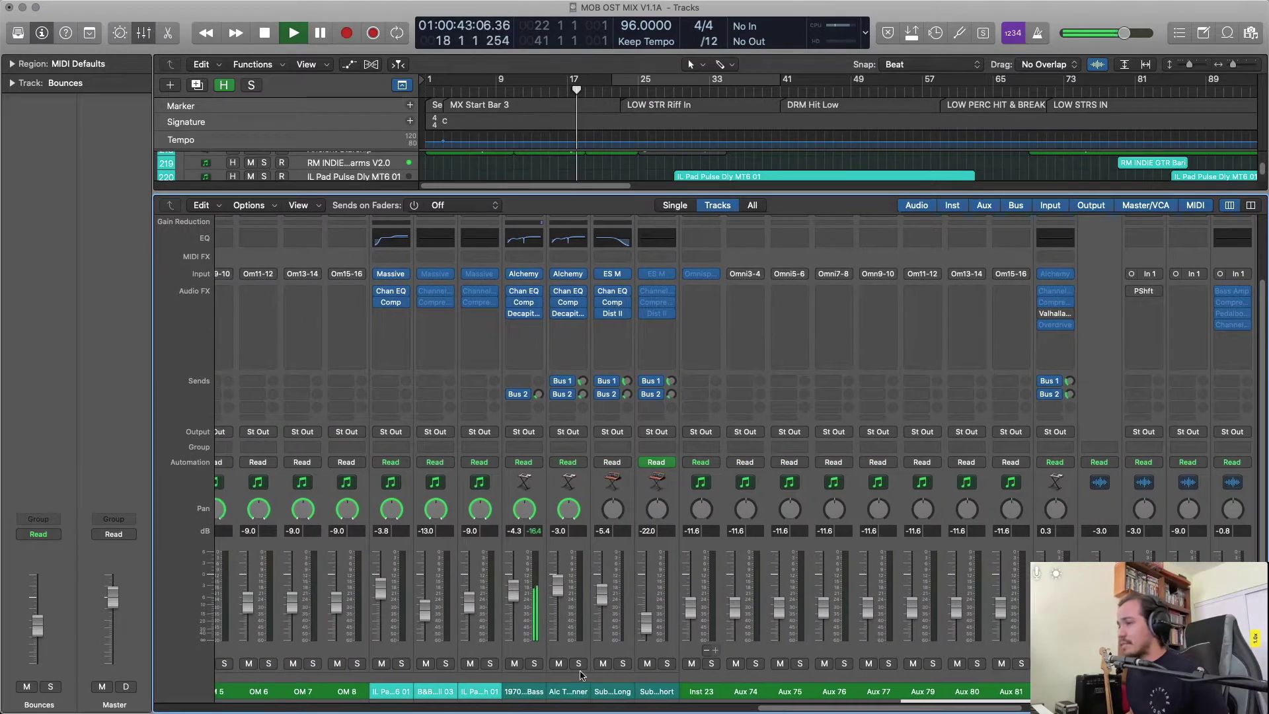
left_click_drag(513, 604, 513, 598)
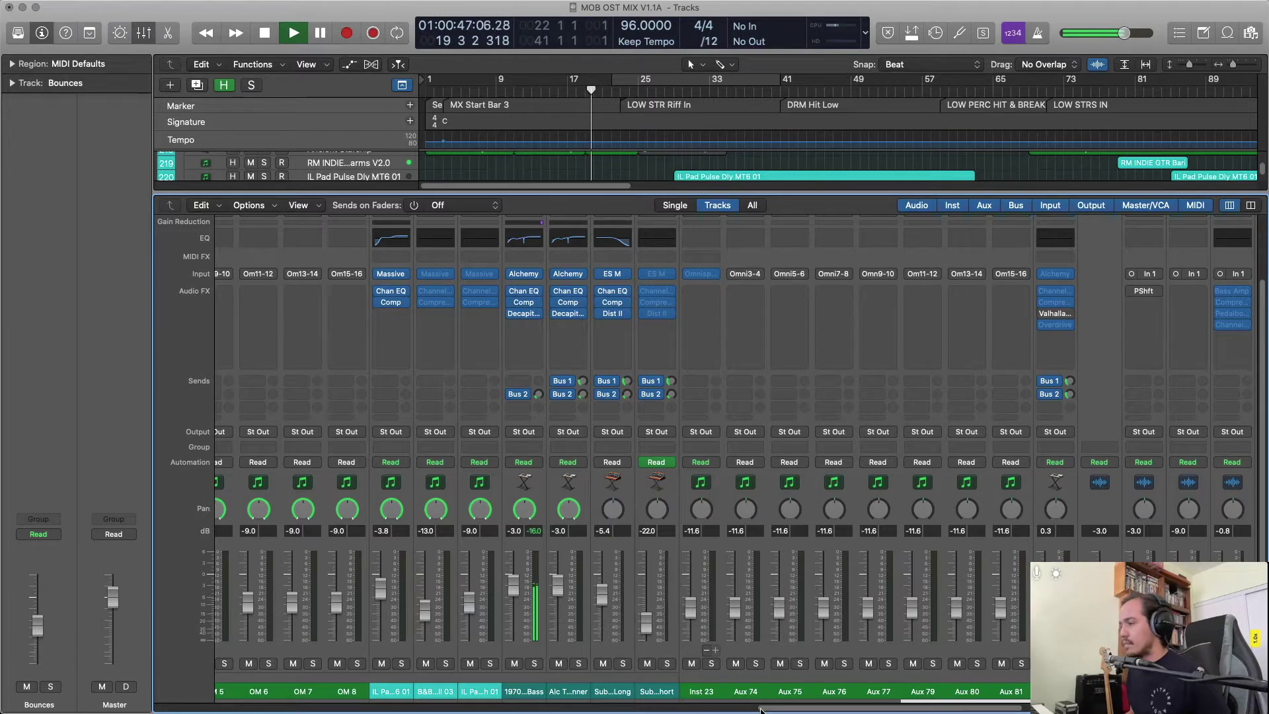
Raise the fader of the live-audio synth channel ending in COMP, just before the Bounces channel, to -10.8 dB.
scroll(755, 674, "right", 10)
scroll(755, 674, "right", 18)
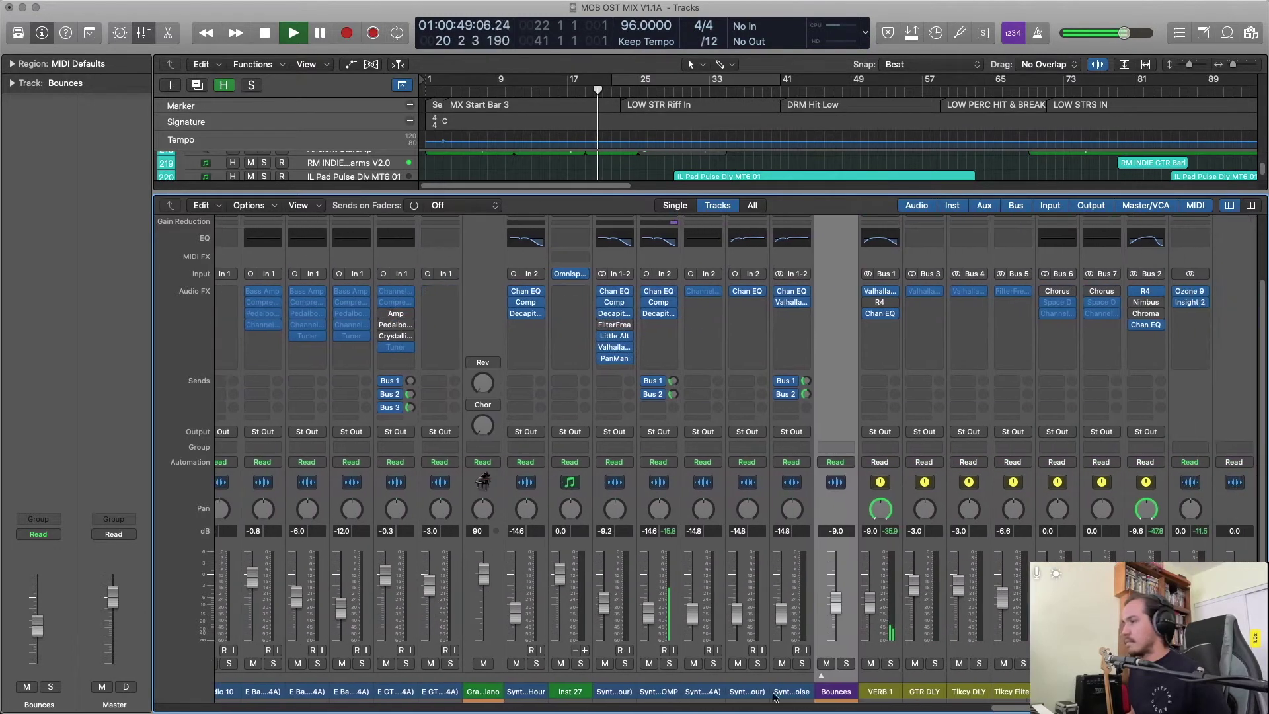
left_click_drag(649, 613, 649, 608)
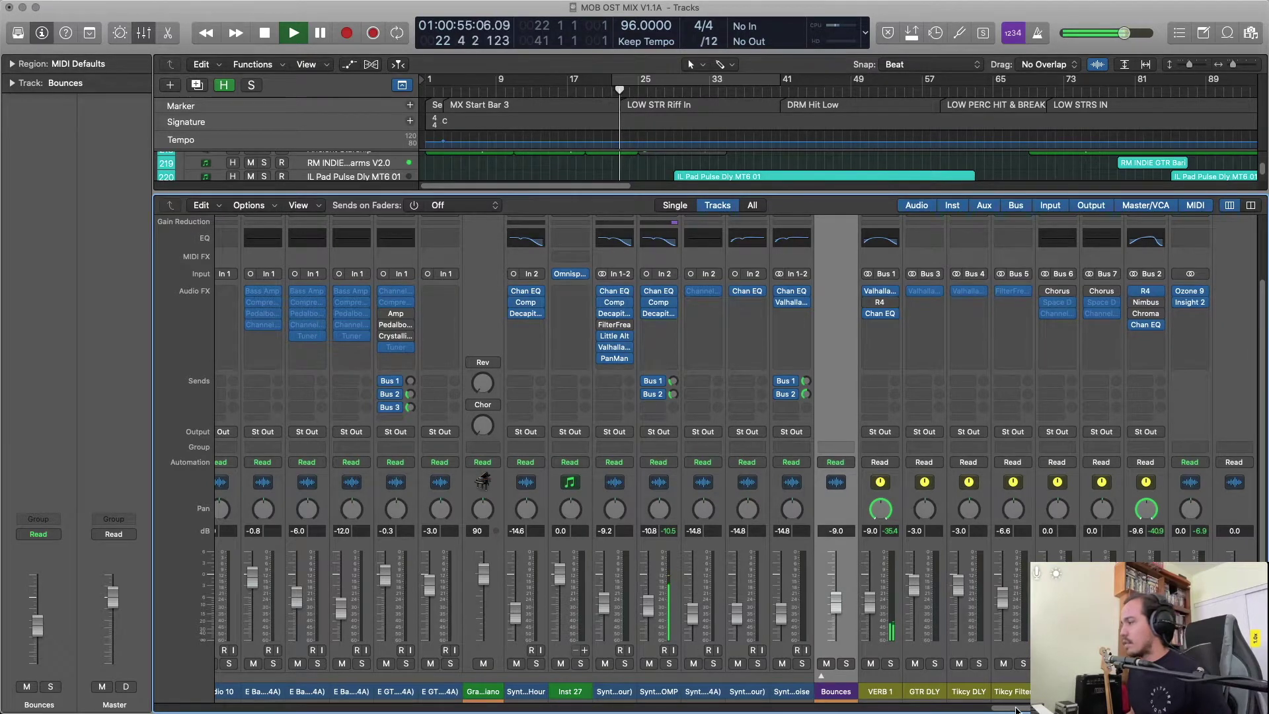
left_click_drag(1018, 710, 552, 712)
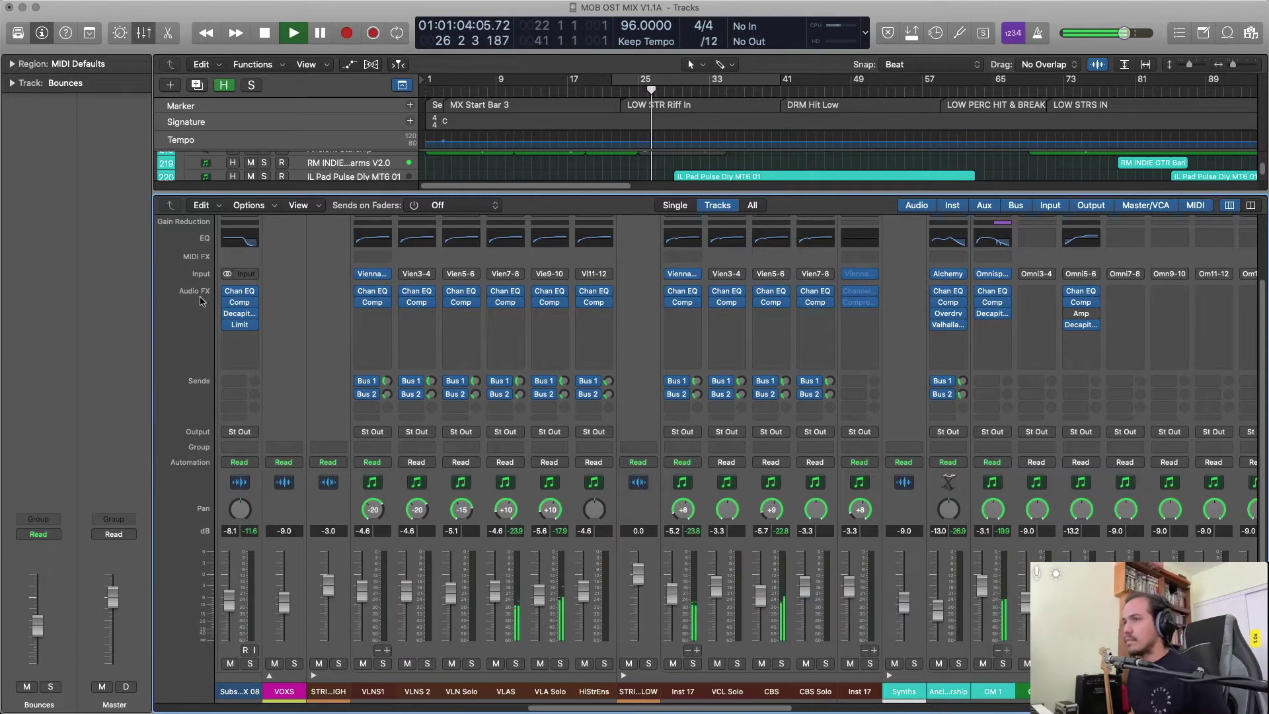
left_click(357, 252)
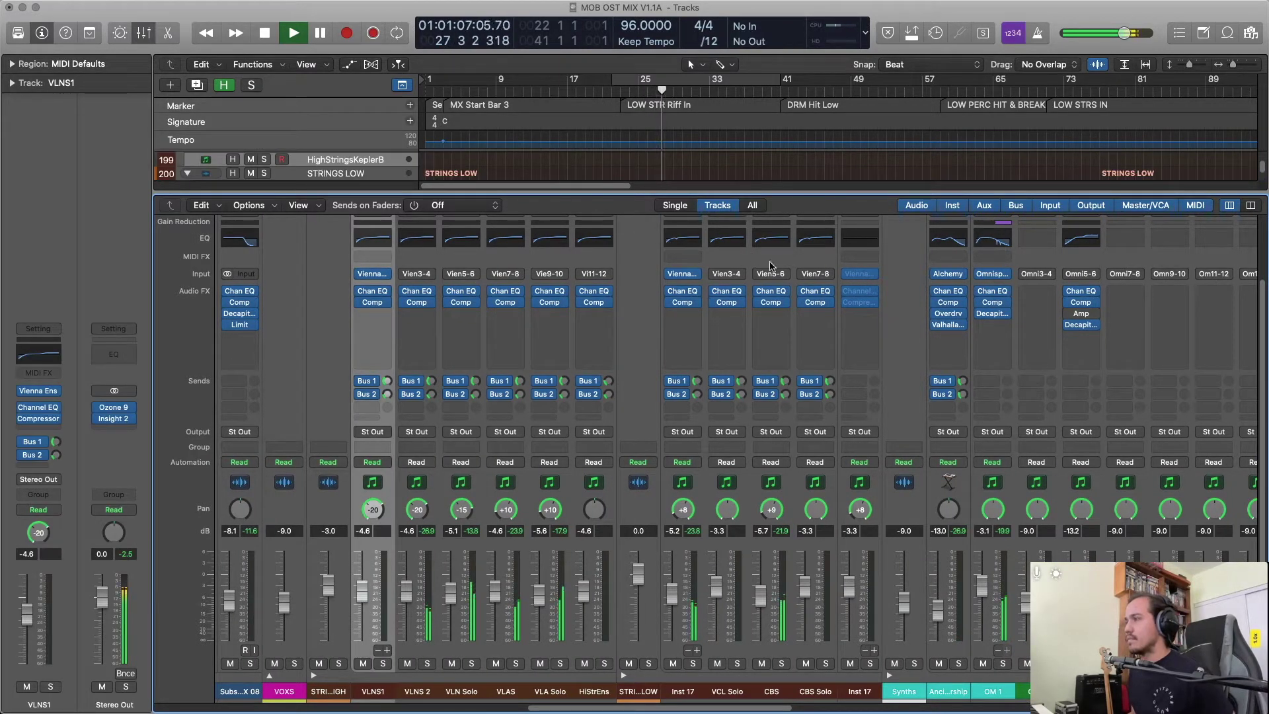
left_click(870, 256)
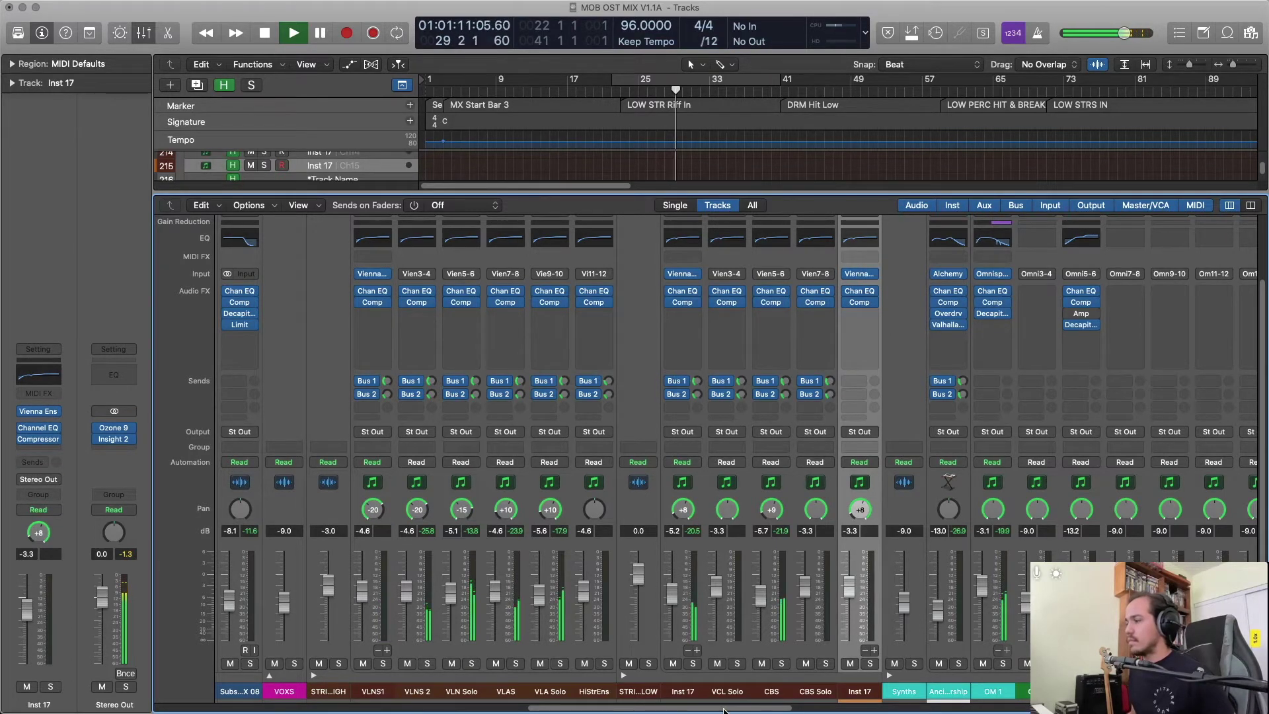
With the mixer enlarged, raise the Woods Hi through Aux 7 faders together to -3.4 dB and bring Orch Multis to -3.5 dB.
left_click_drag(745, 709, 219, 706)
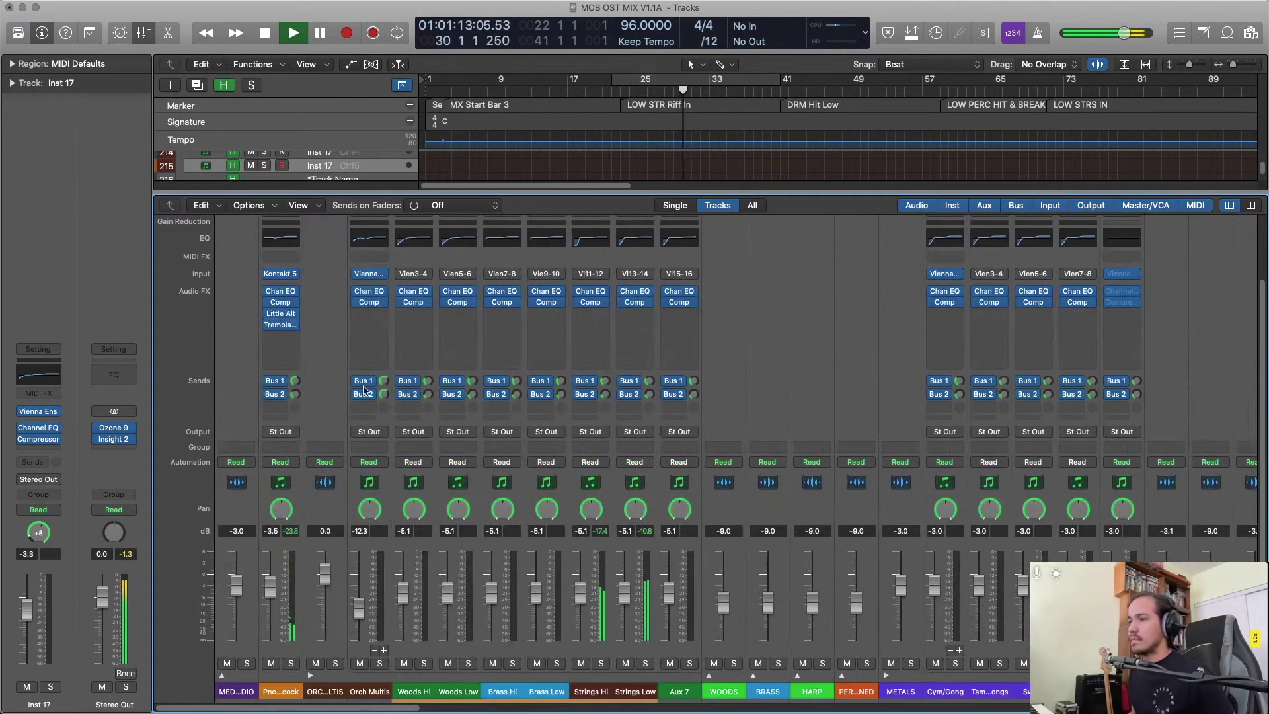
scroll(357, 233, "up", 1)
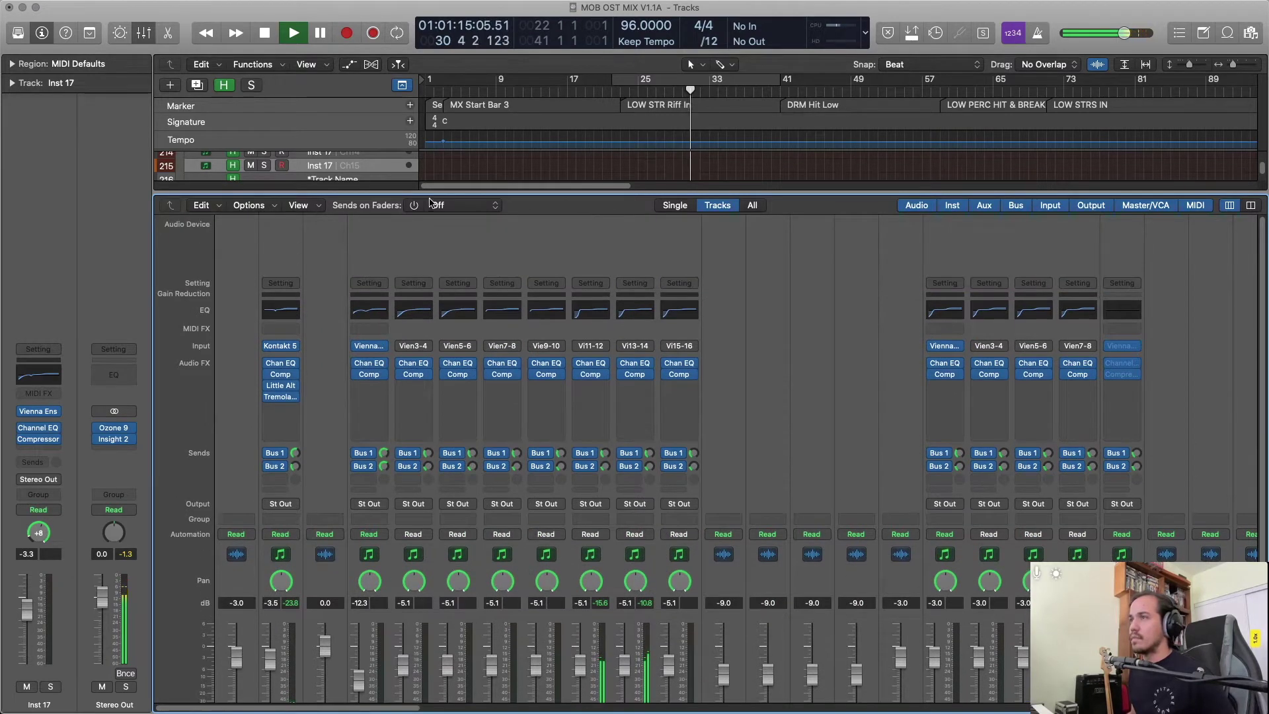
left_click_drag(430, 194, 425, 89)
left_click(363, 200)
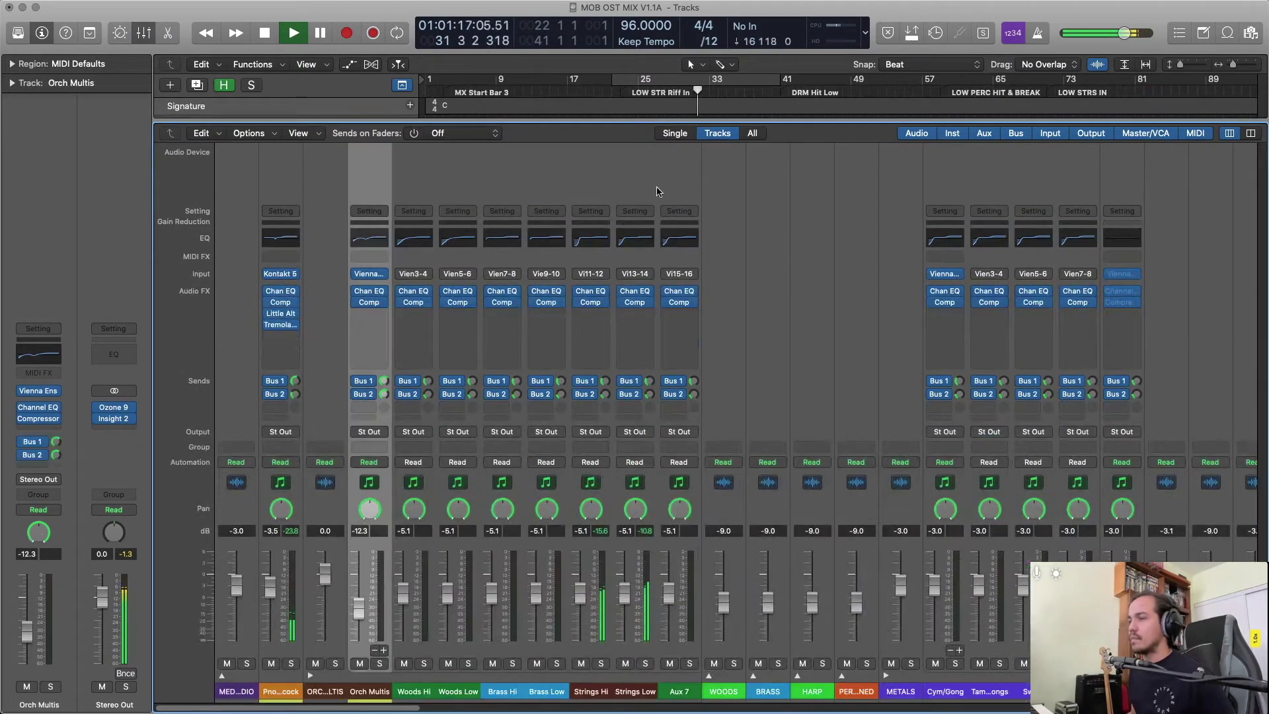
left_click(666, 164, "shift")
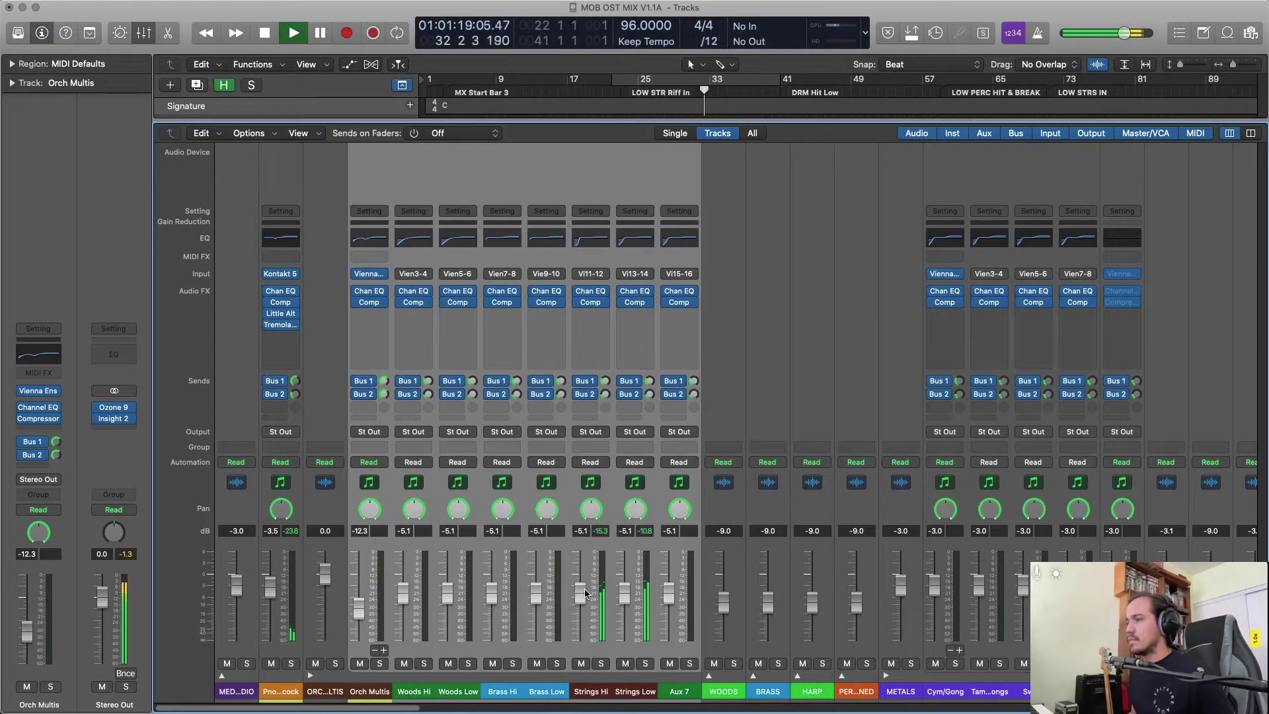
left_click_drag(585, 593, 585, 584)
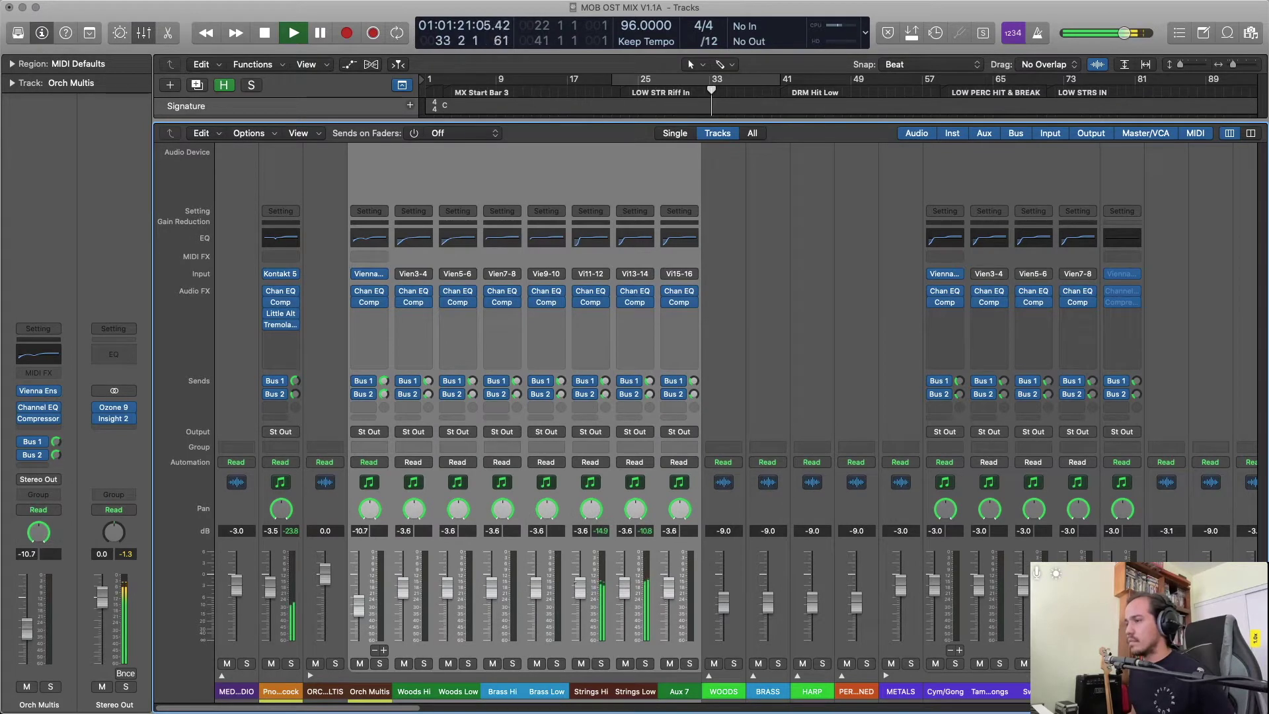
left_click(380, 162)
left_click_drag(361, 609, 361, 590)
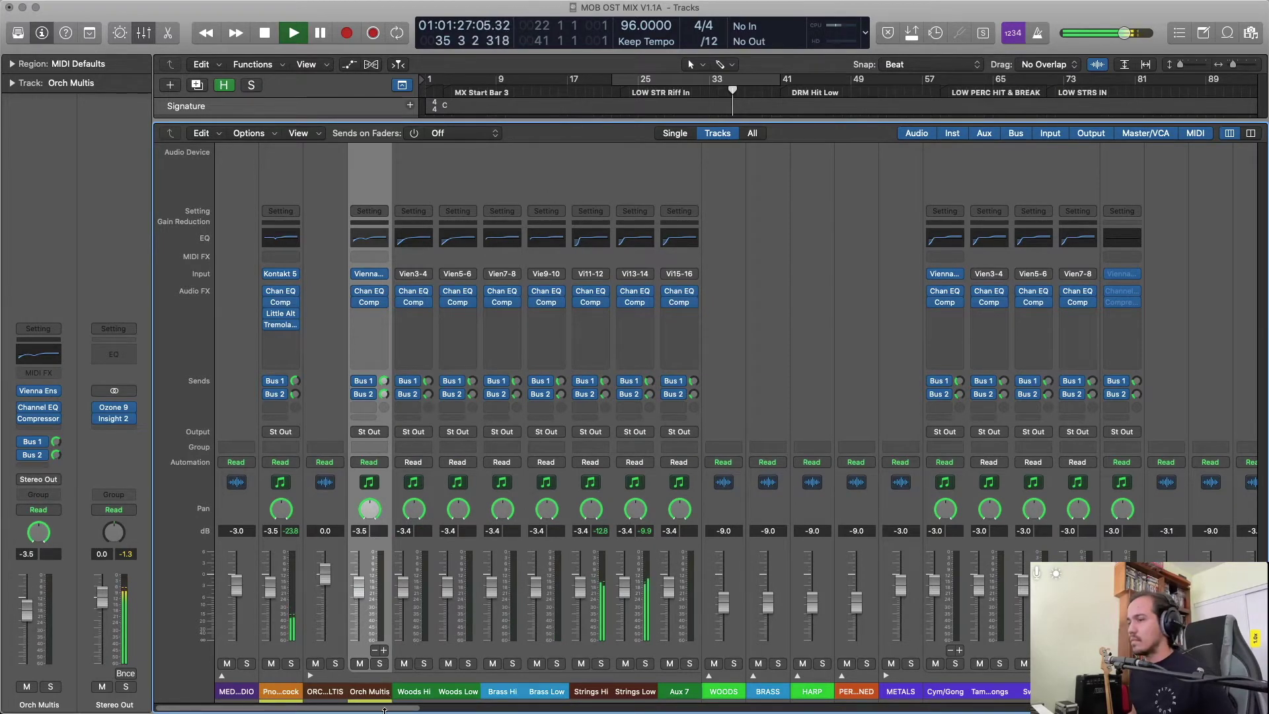
Select the string channels from VLNS1 through the last Inst 17 and raise their faders together, bringing VLNS1 to -3.0 dB.
left_click_drag(384, 710, 728, 712)
left_click(431, 344)
key("Down")
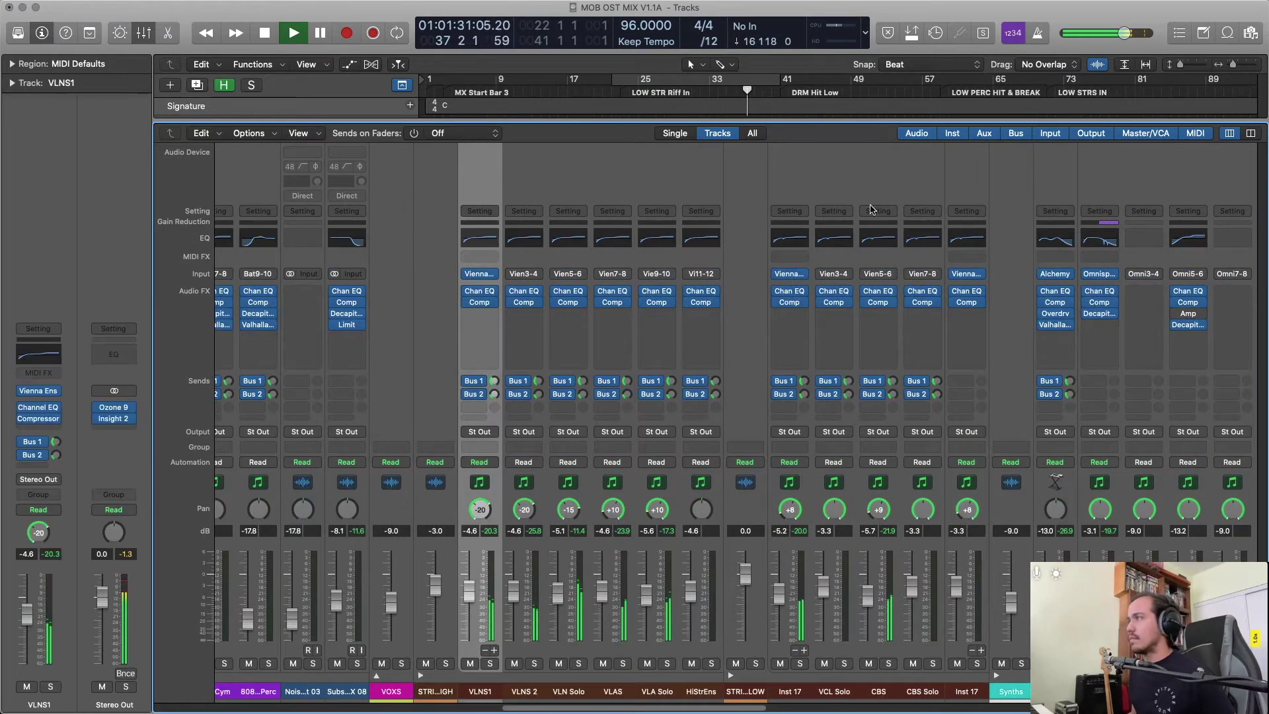
left_click(966, 185, "shift")
left_click_drag(513, 592, 513, 582)
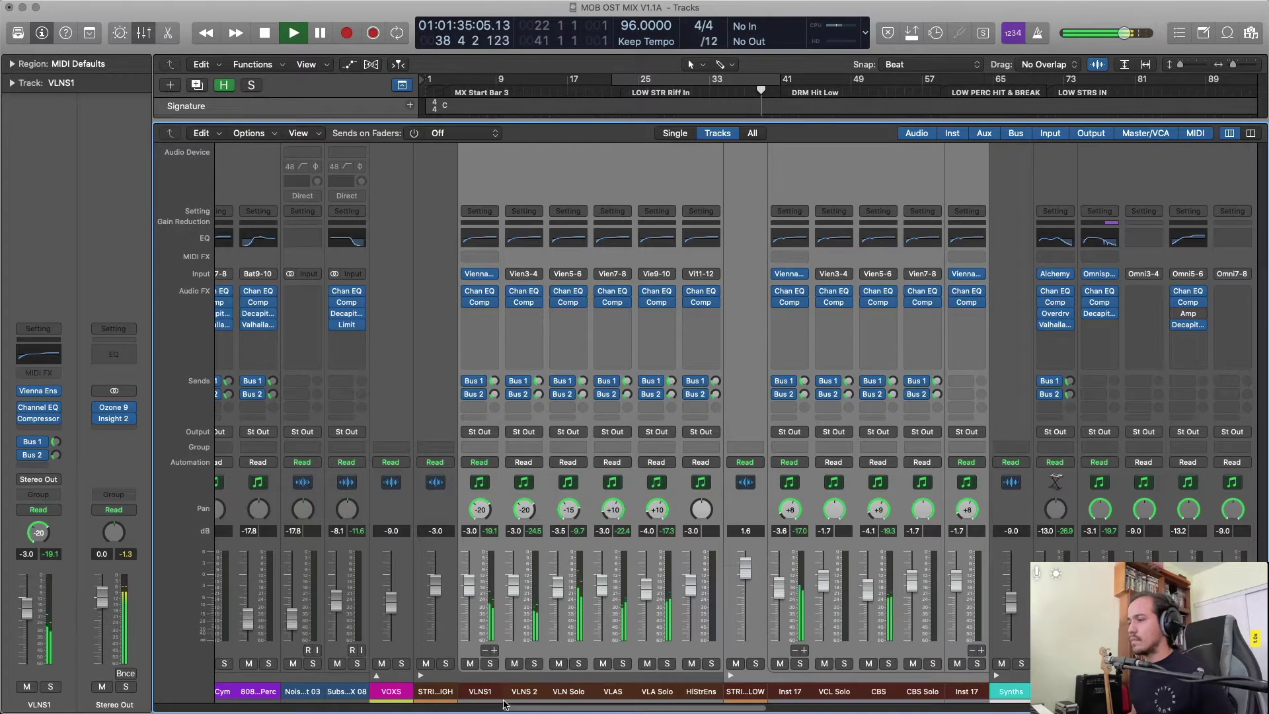
Raise the fader of the Synth Bass Korg DI B COMP (48 Hour) channel to -4.7 dB.
left_click_drag(504, 704, 956, 709)
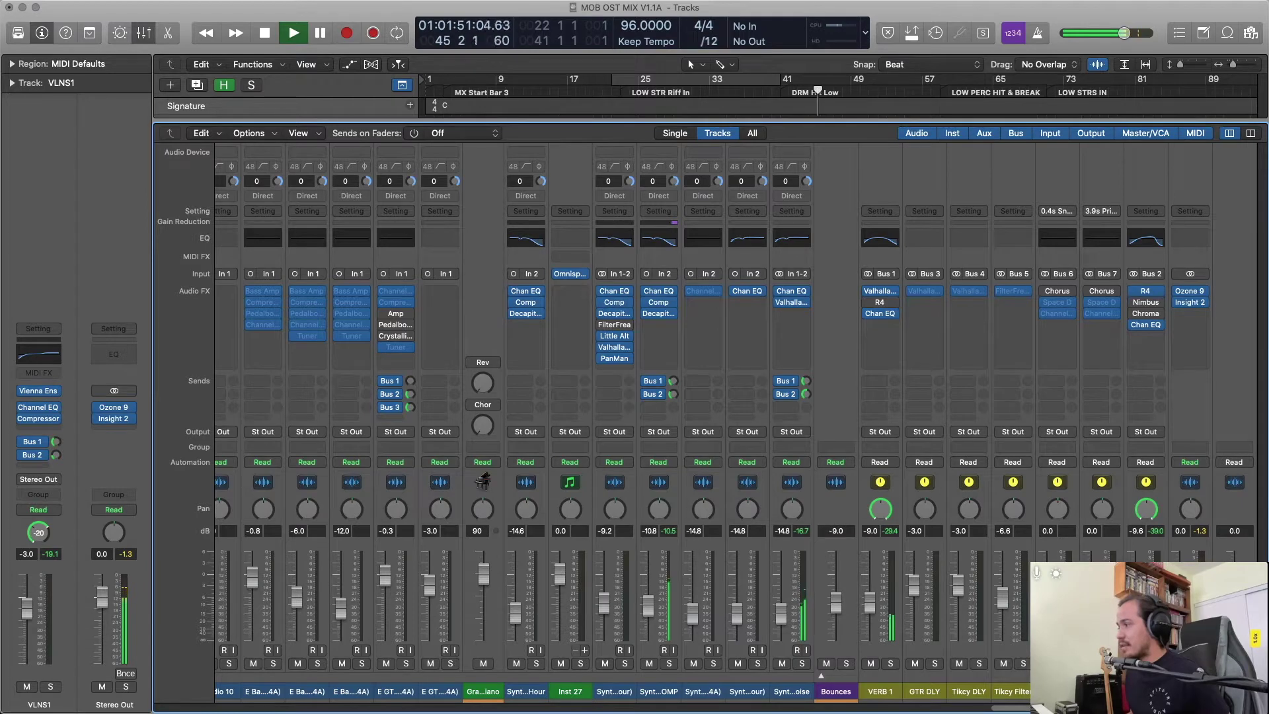
scroll(727, 397, "left", 6)
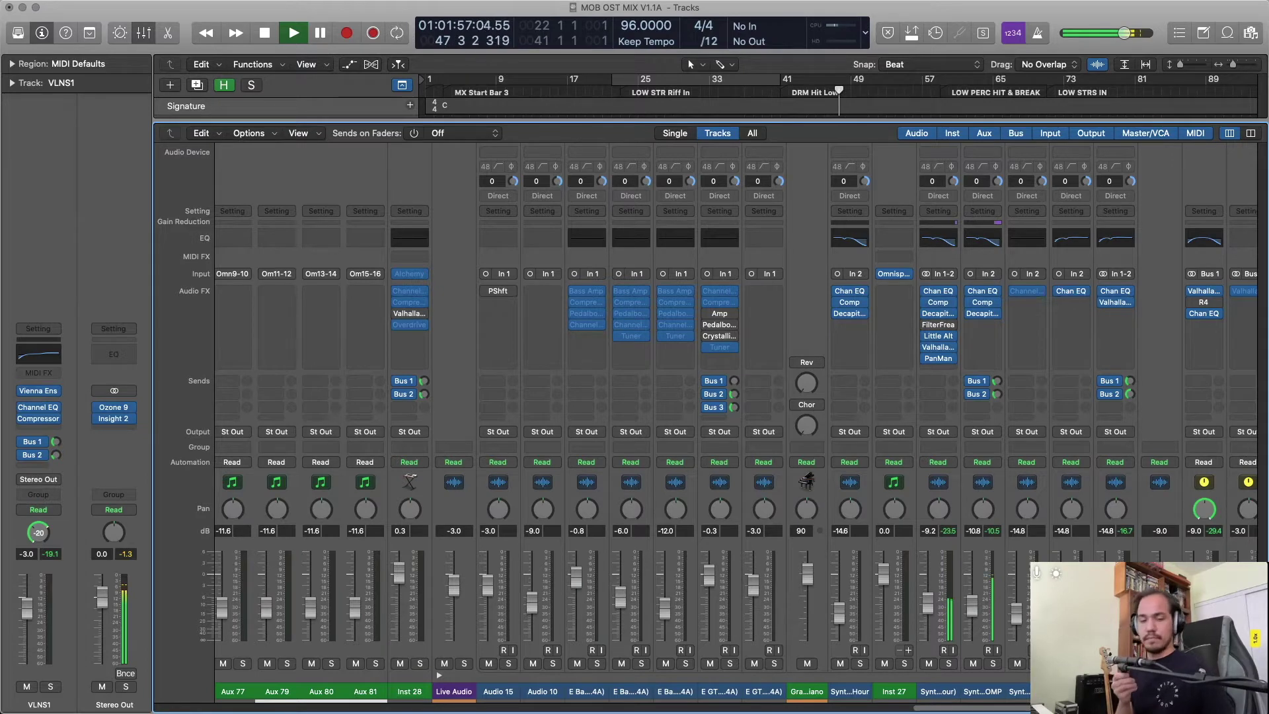
scroll(905, 474, "right", 2)
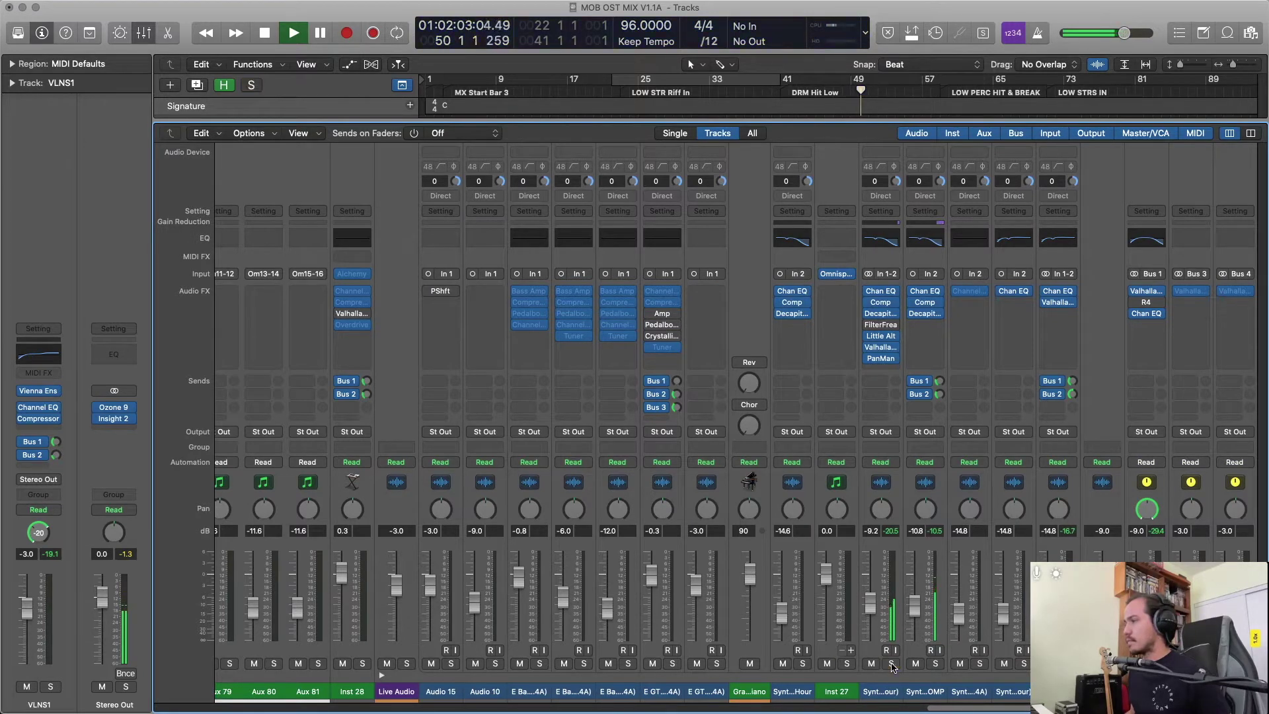
mouse_move(875, 607)
left_mouse_down()
mouse_move(872, 573)
mouse_move(872, 585)
left_mouse_up()
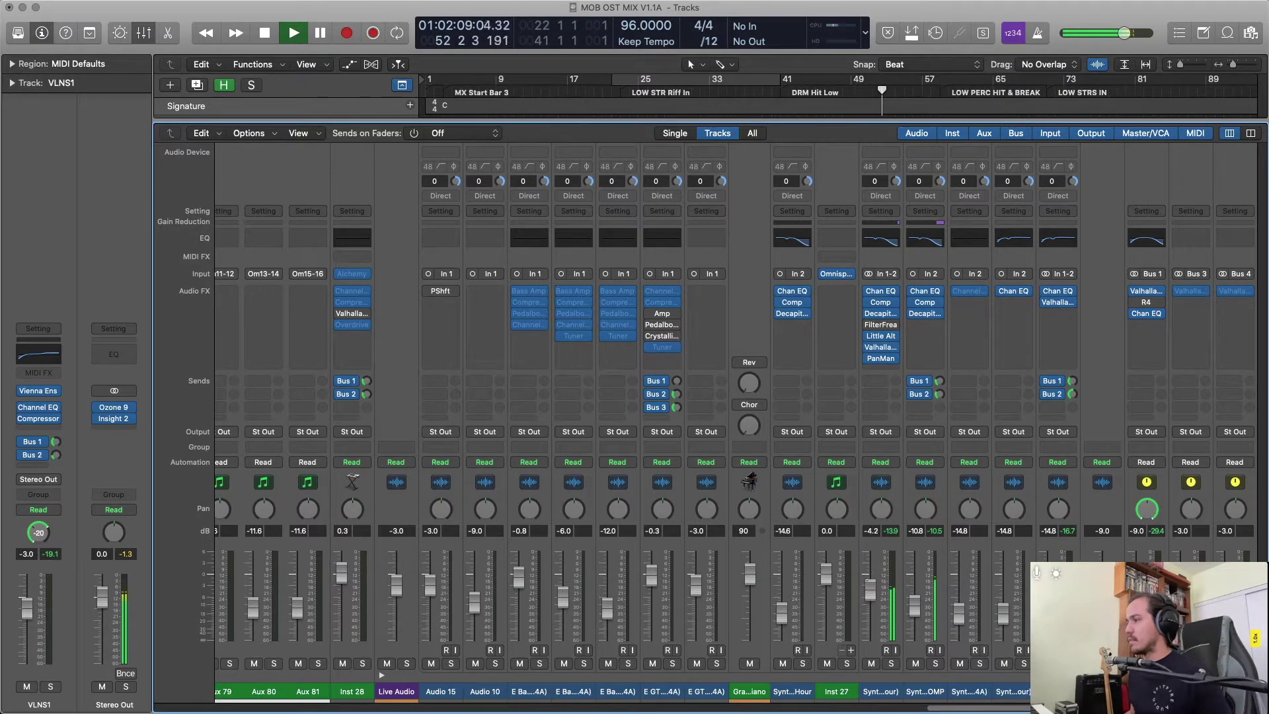
Add a +1.5 dB bell boost at 1020 Hz with a Q of 0.88 in the Synth Bass Korg channel's EQ.
left_click(881, 297)
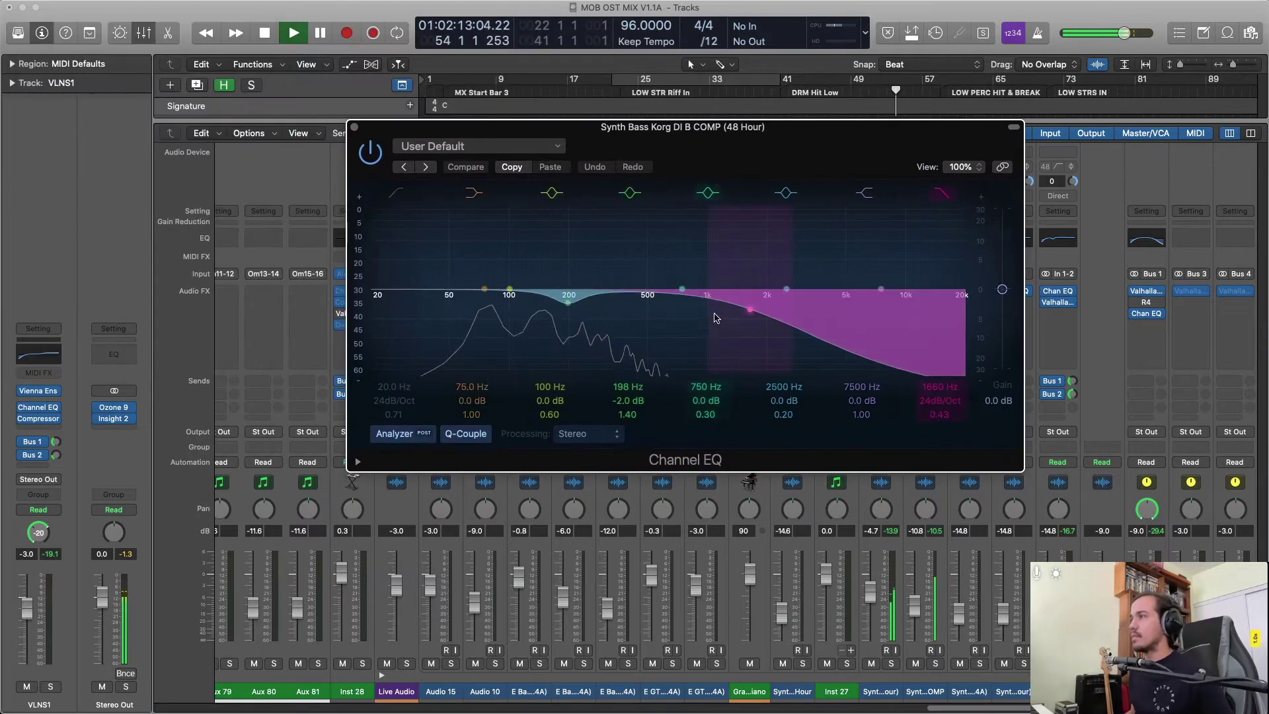
left_click_drag(714, 318, 711, 275)
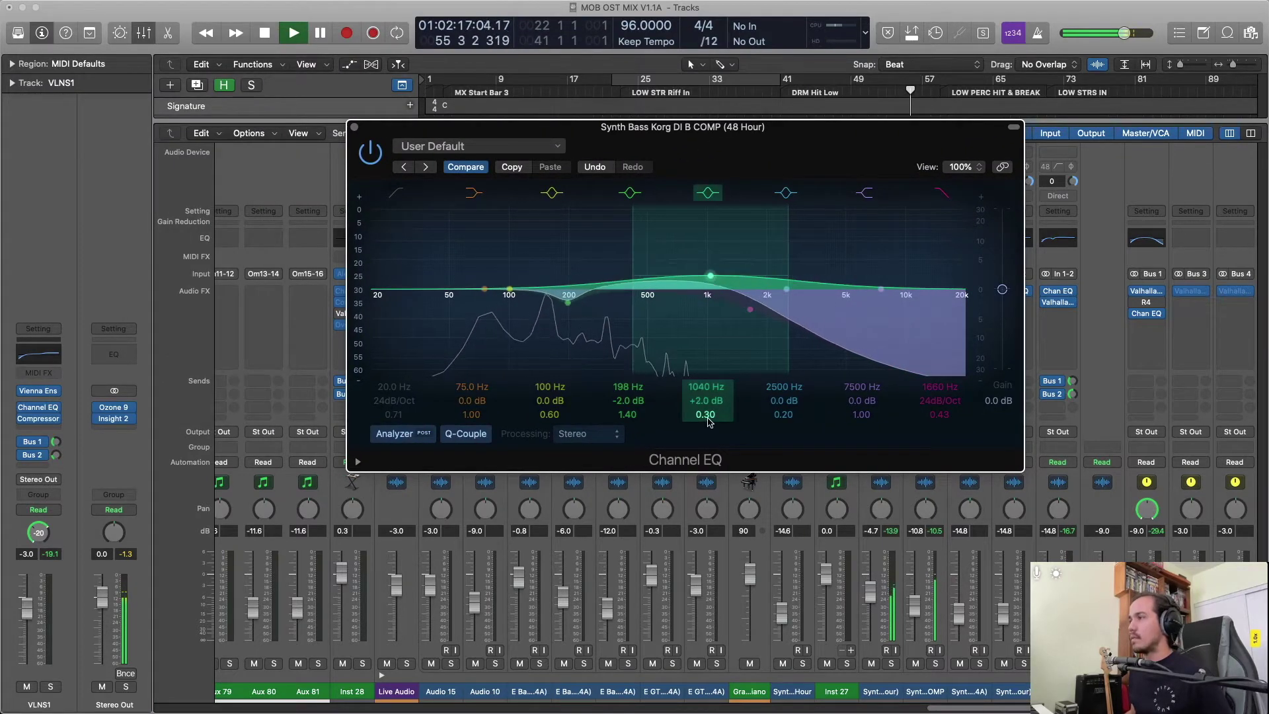
left_click_drag(707, 422, 707, 399)
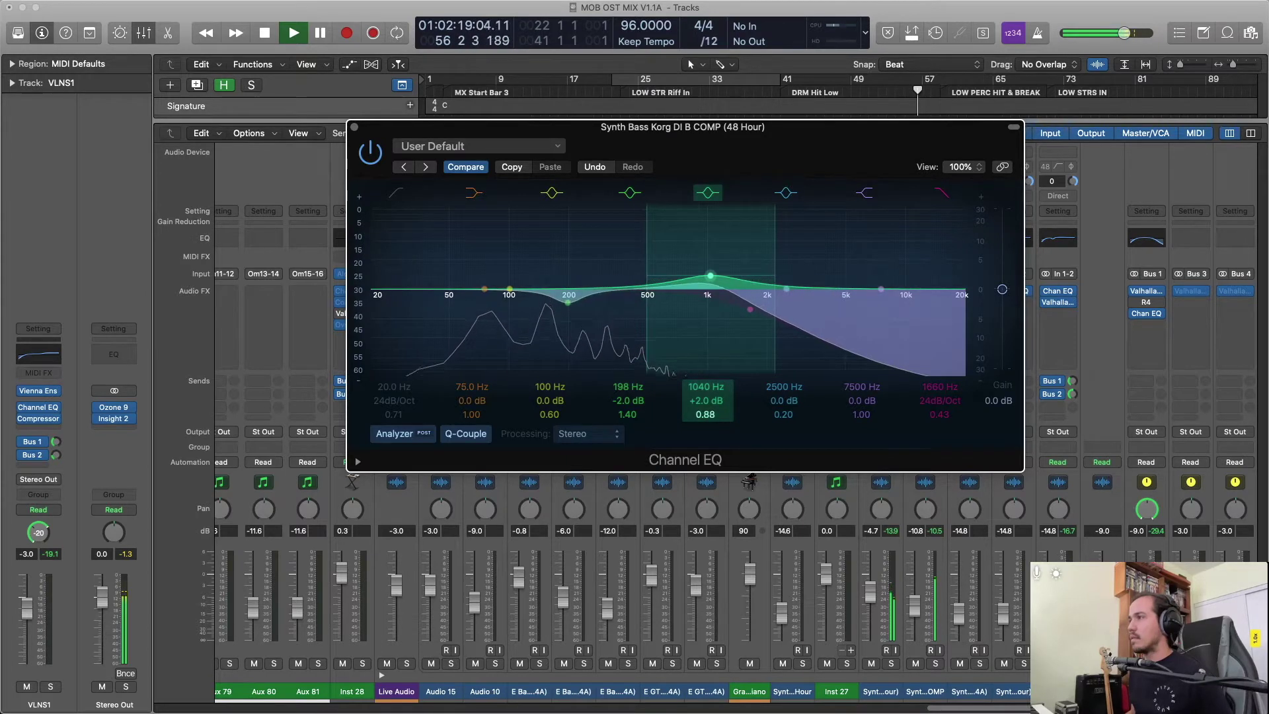
left_click_drag(710, 275, 708, 280)
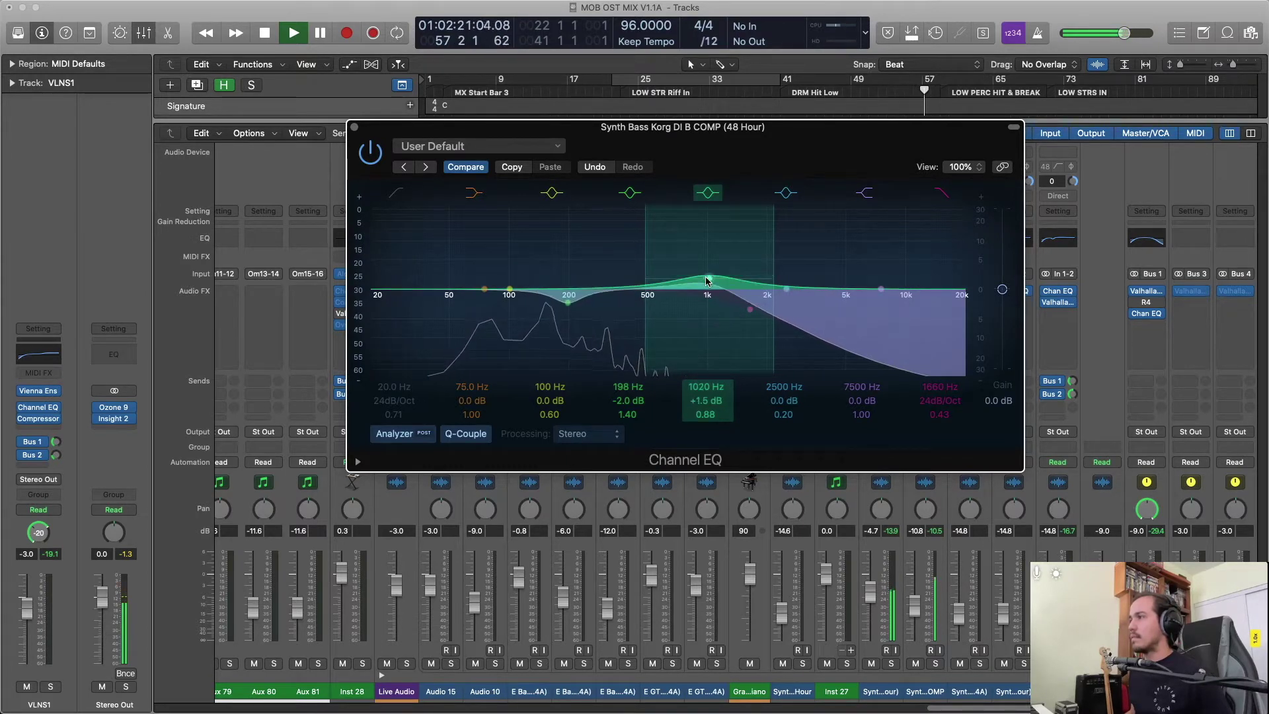
left_click(354, 127)
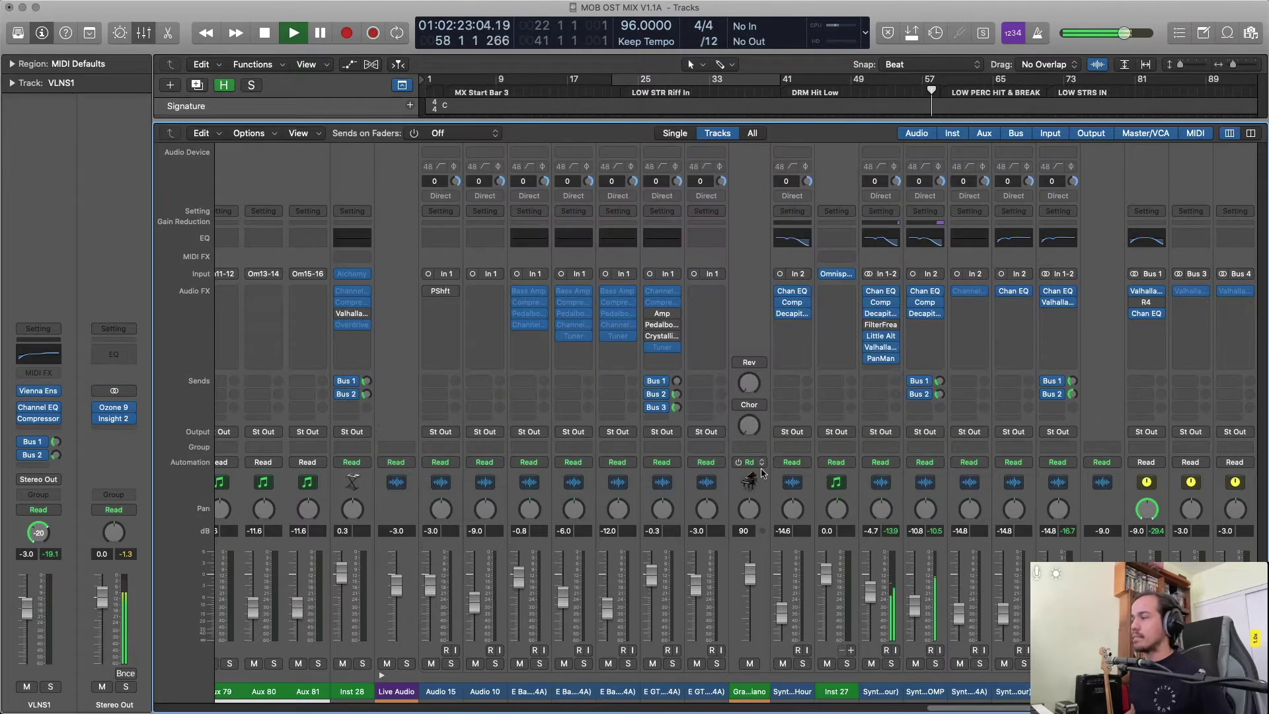
Solo the IL Pad Pulse Dly MT6 01 channel, stop playback and move the playhead to bar 41 in the arrangement.
left_click_drag(972, 709, 745, 711)
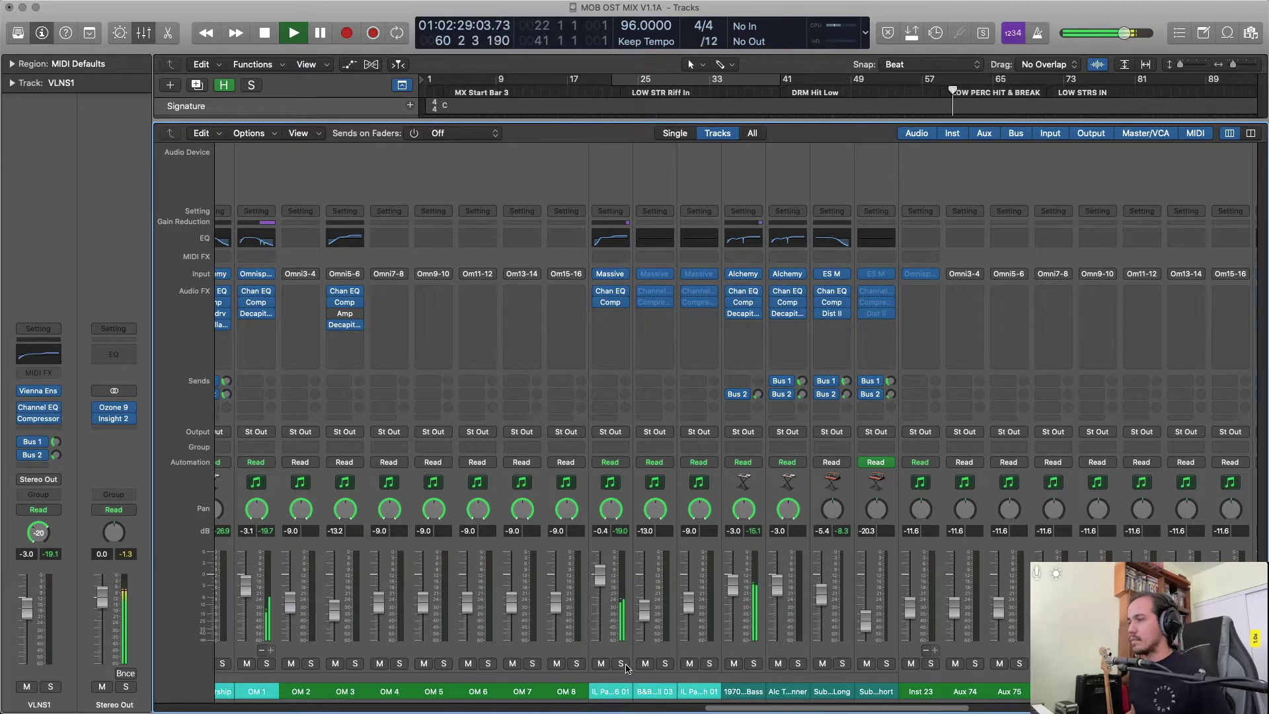
left_click(622, 664)
key("x")
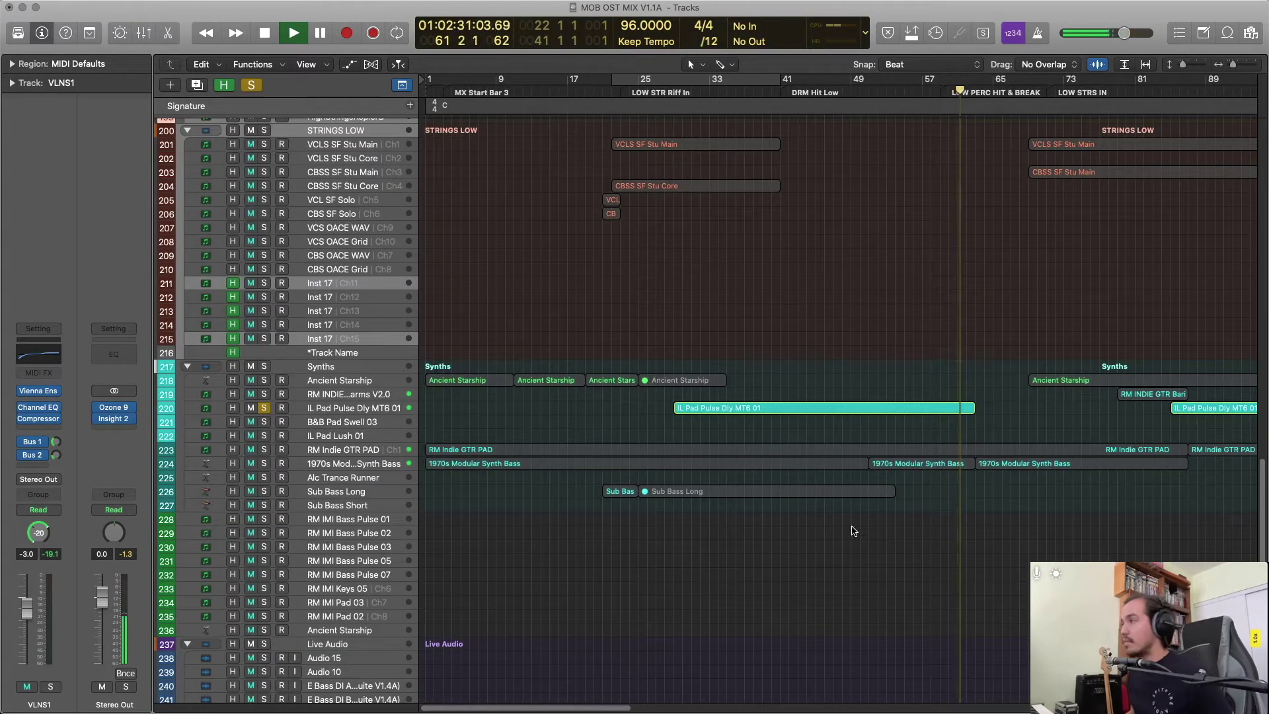
key("space")
left_click(777, 88)
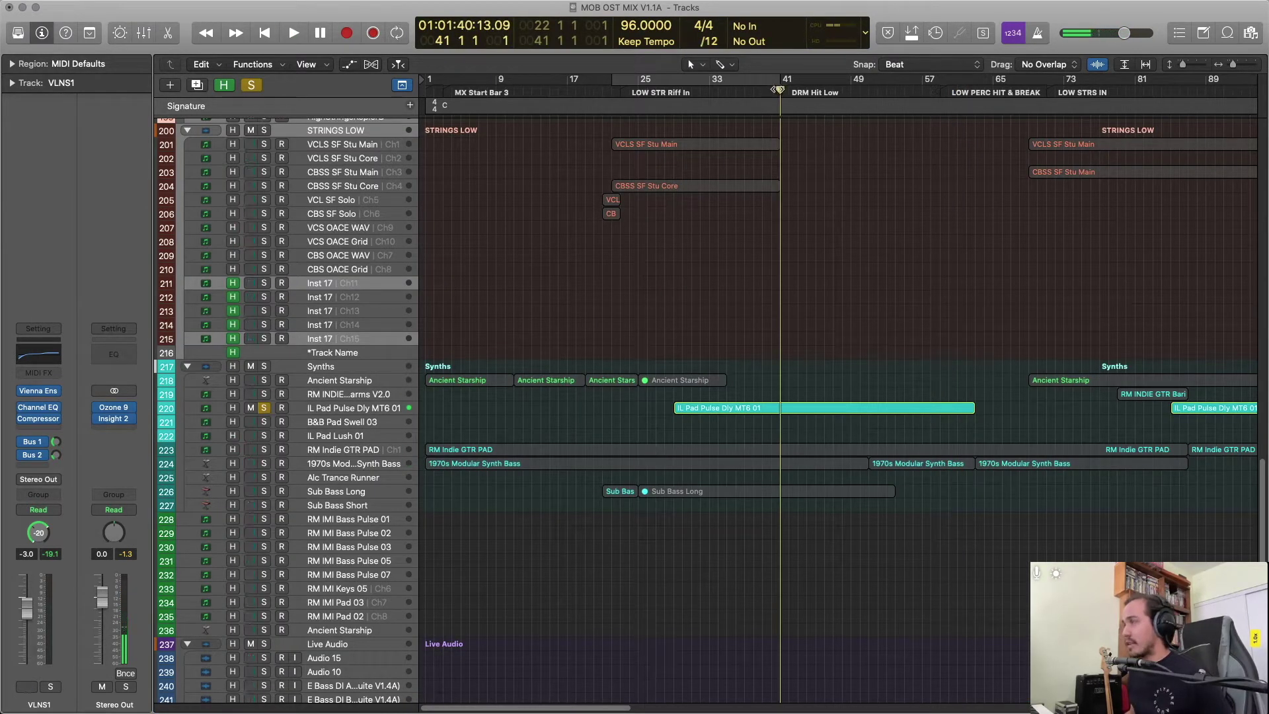
Resume playback with the mixer shown and the solo off, and lower the IL Pad Pulse Dly MT6 01 fader to -2.0 dB.
key("space")
key("x")
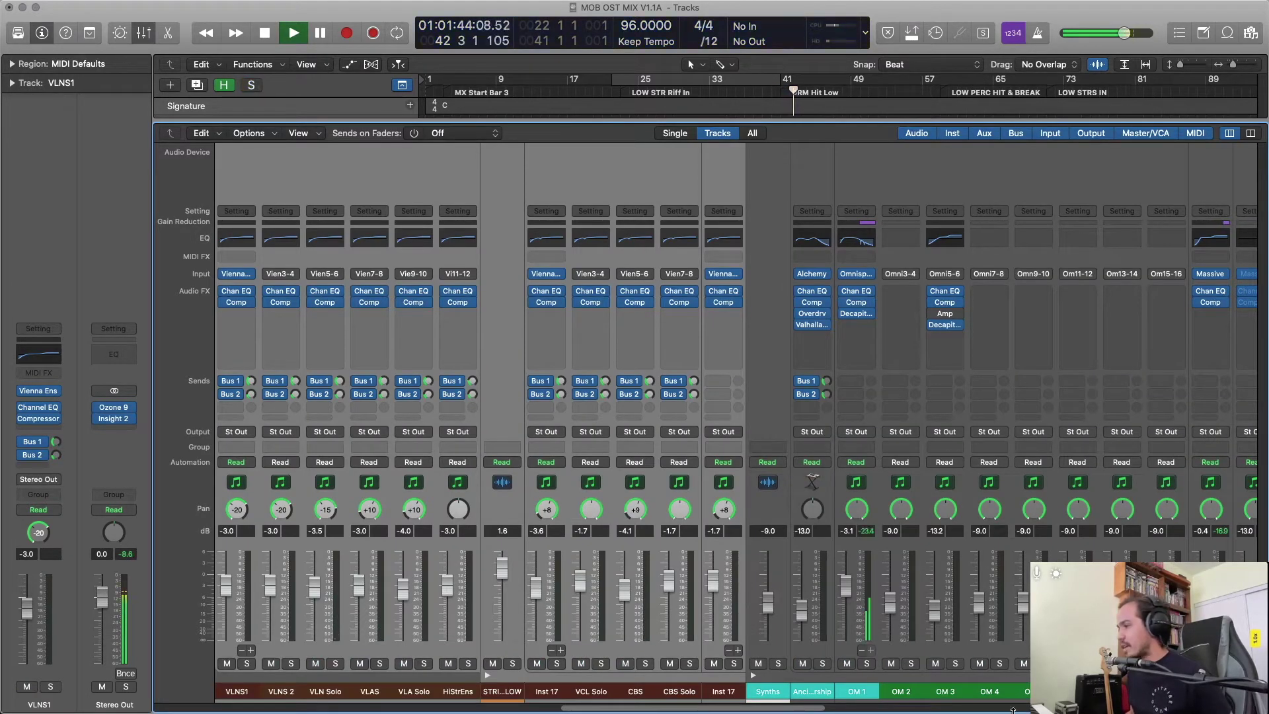
scroll(801, 705, "right", 10)
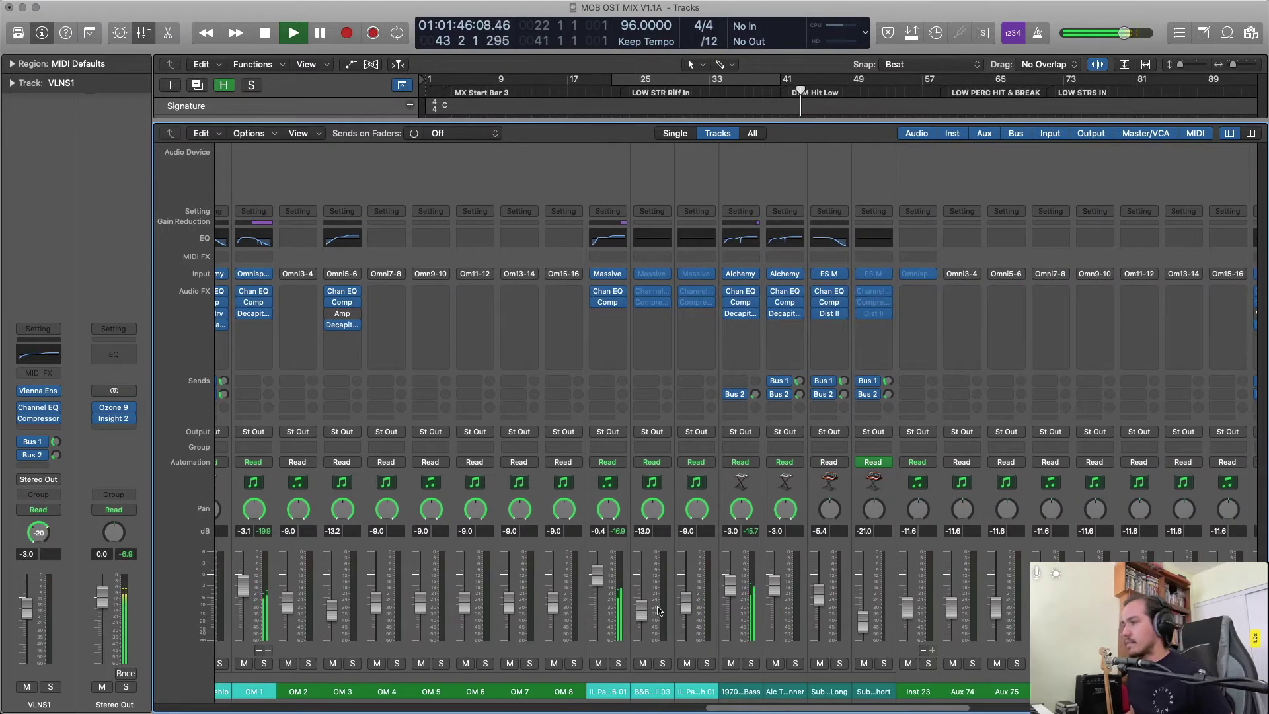
left_click_drag(597, 572, 597, 584)
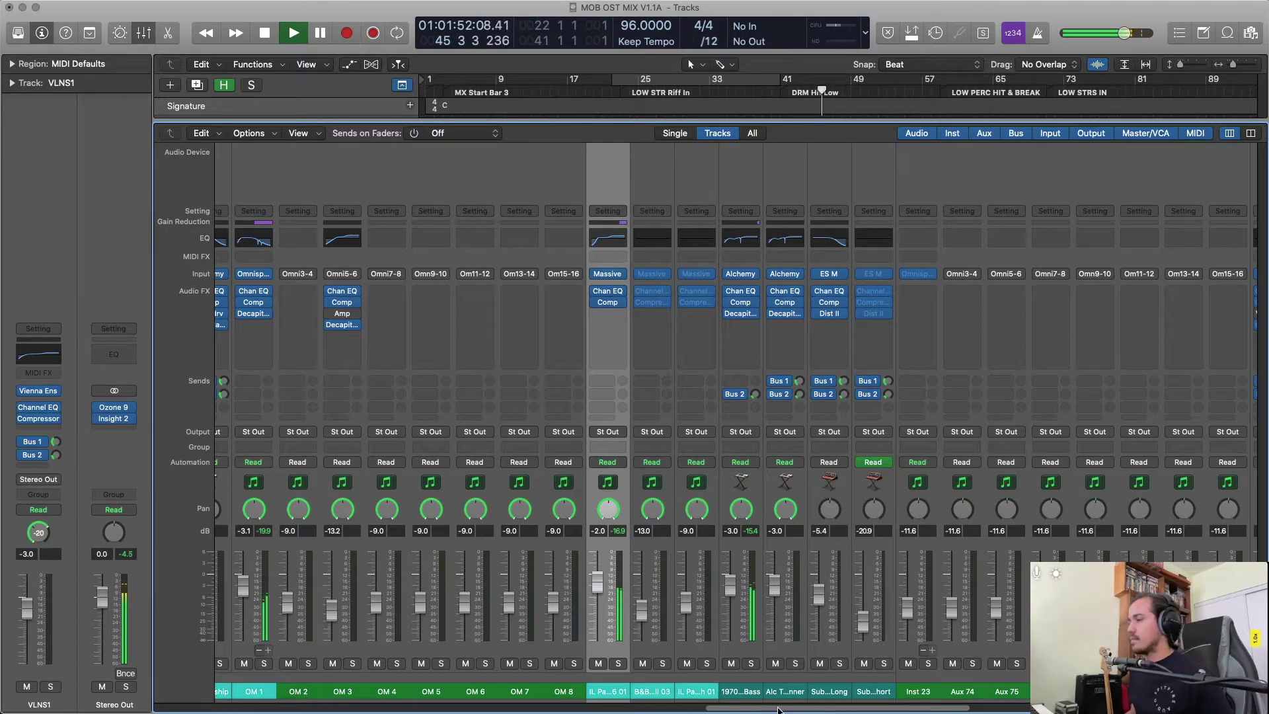
Look over the 808 and string channels and the string and synth regions after bar 41 during playback.
left_click_drag(779, 709, 492, 711)
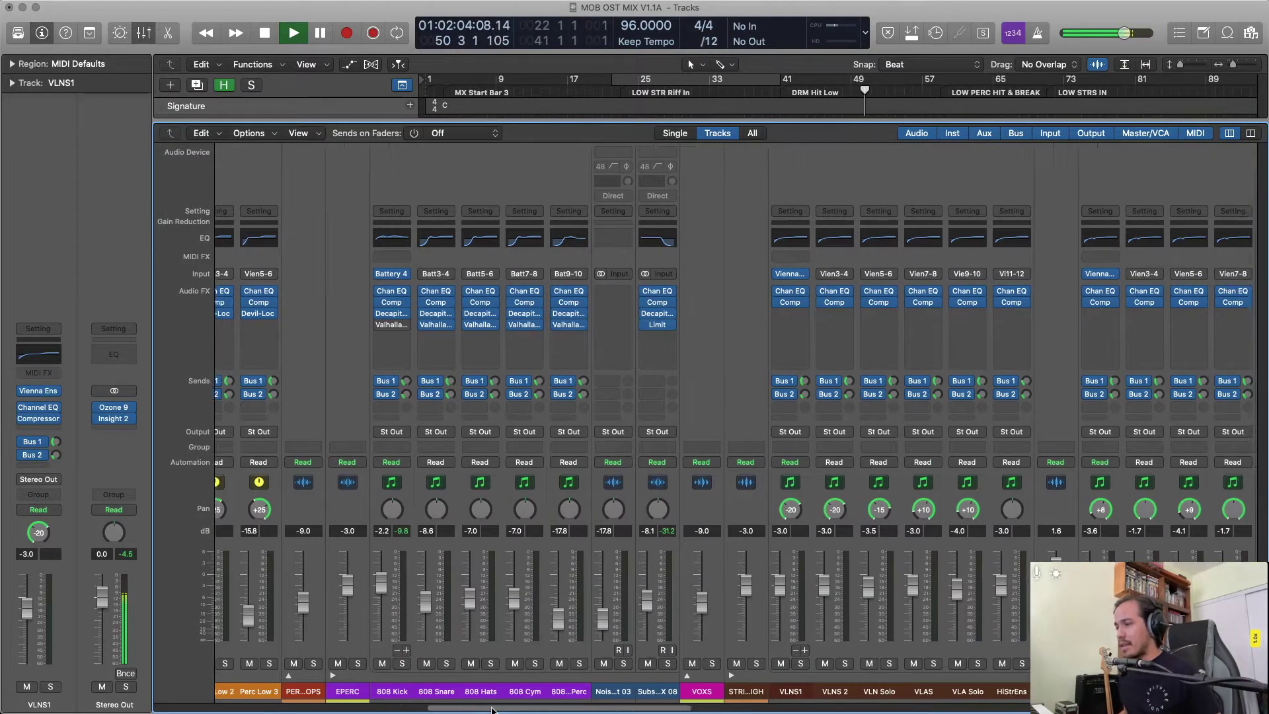
left_click_drag(572, 711, 738, 712)
key("x")
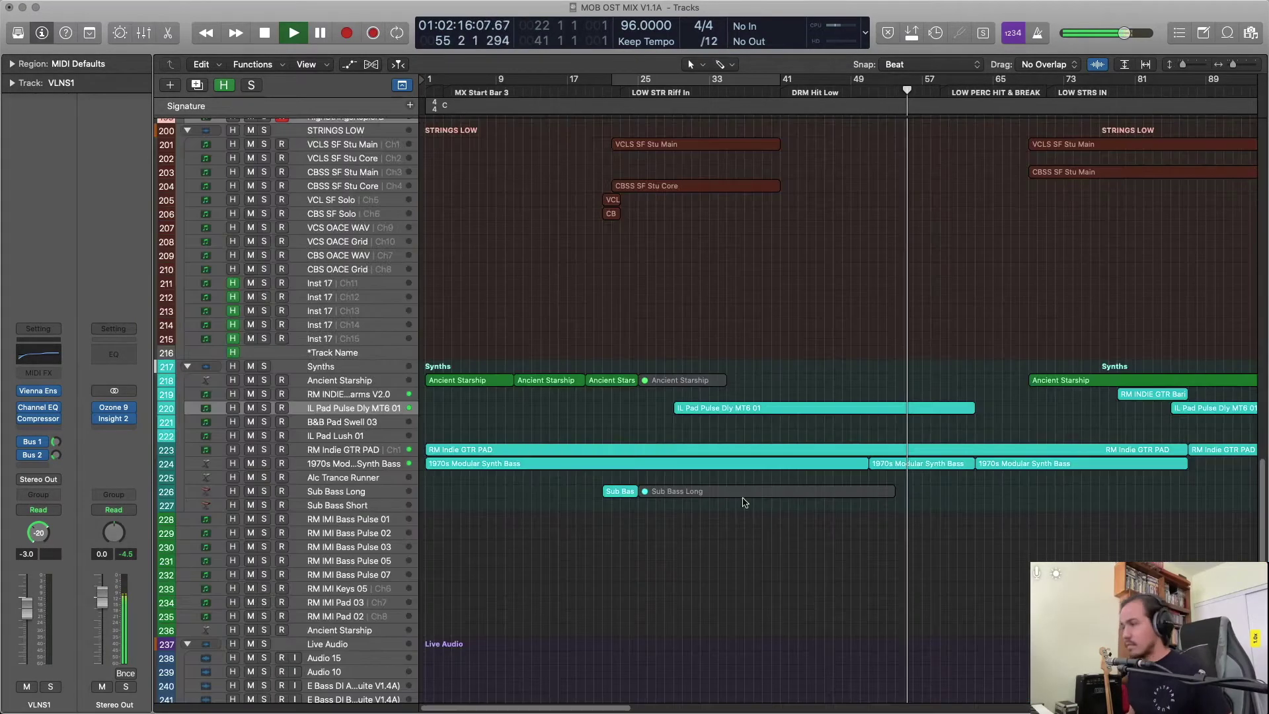
scroll(908, 574, "right", 5)
scroll(908, 573, "up", 10)
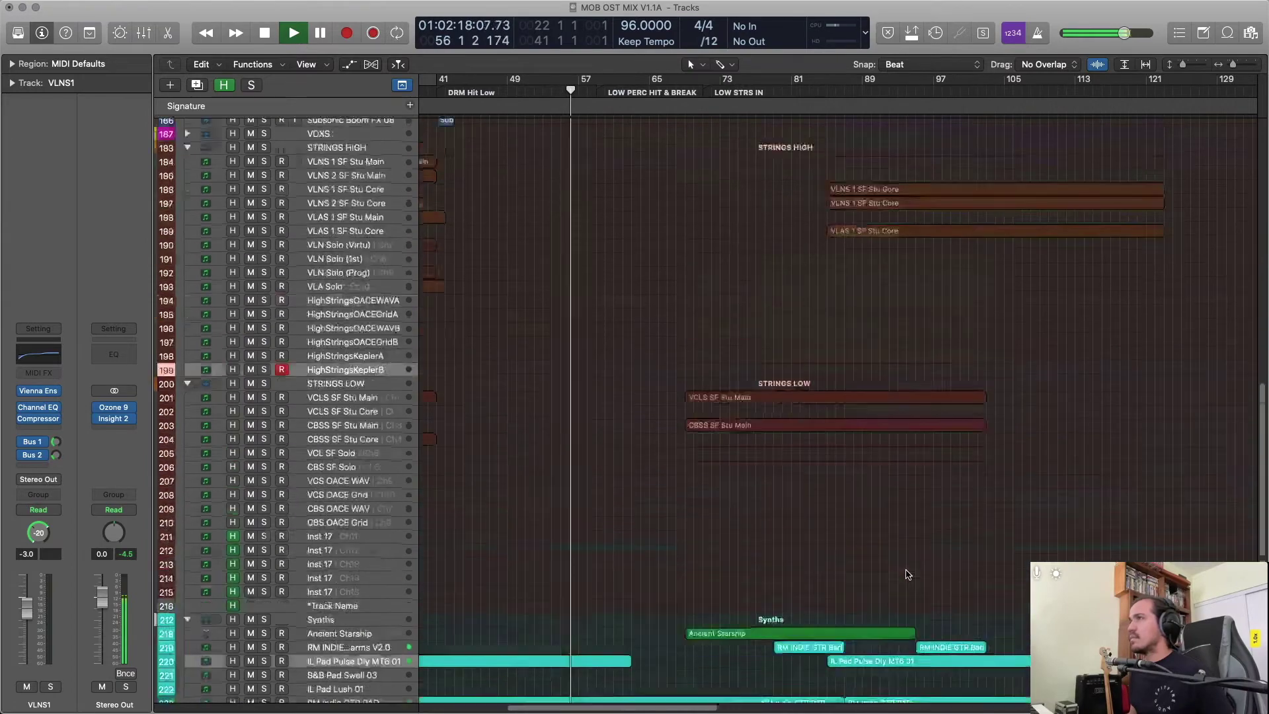
key("x")
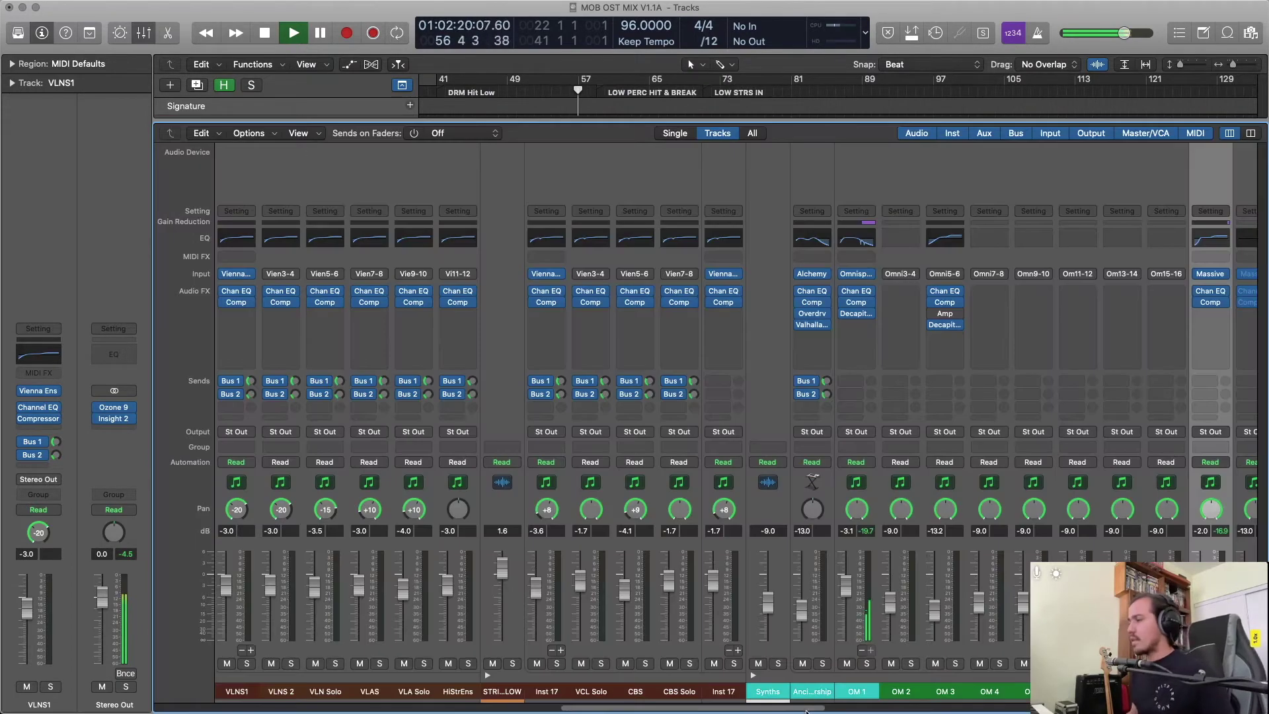
Look across the mixer channels during playback and raise the IL Pad Pulse Dly MT6 01 fader to -0.9 dB.
left_click_drag(805, 710, 625, 711)
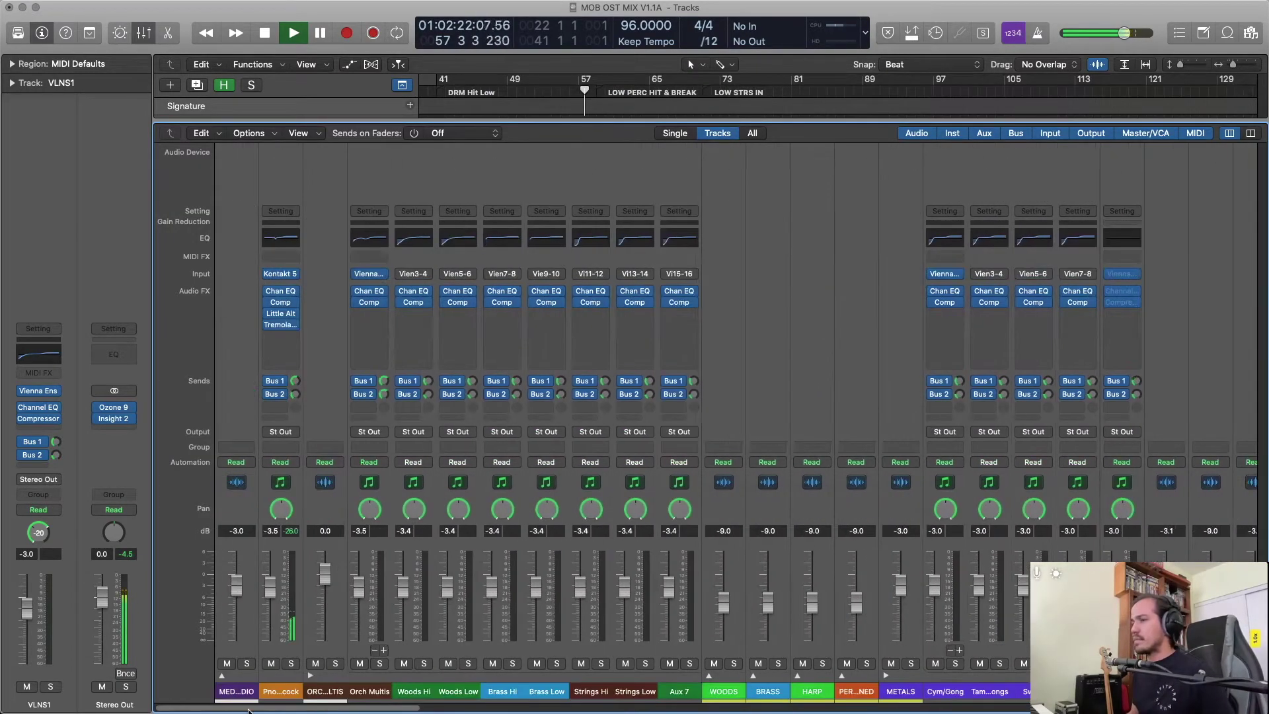
left_click_drag(377, 711, 1213, 709)
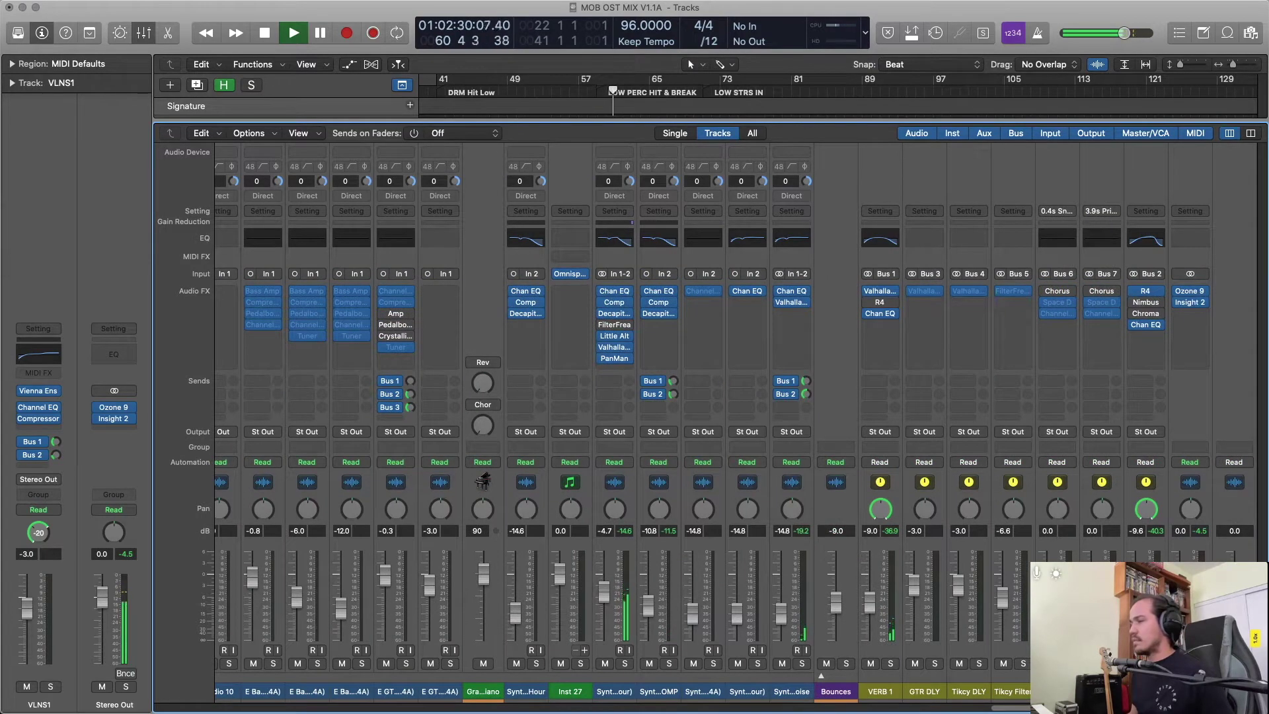
left_click_drag(1213, 708, 782, 710)
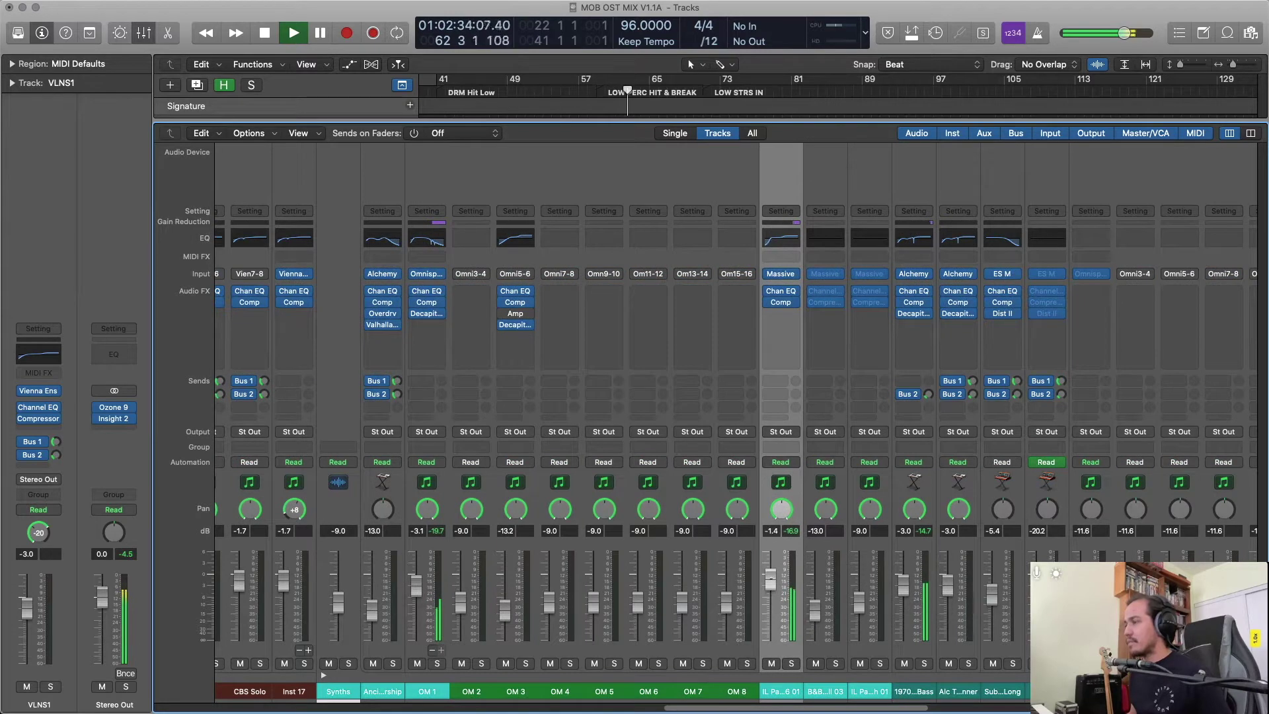
Set the low cut in the IL Pad Pulse Dly MT6 01 channel's EQ to 112 Hz with a Q of 0.64.
left_click(781, 238)
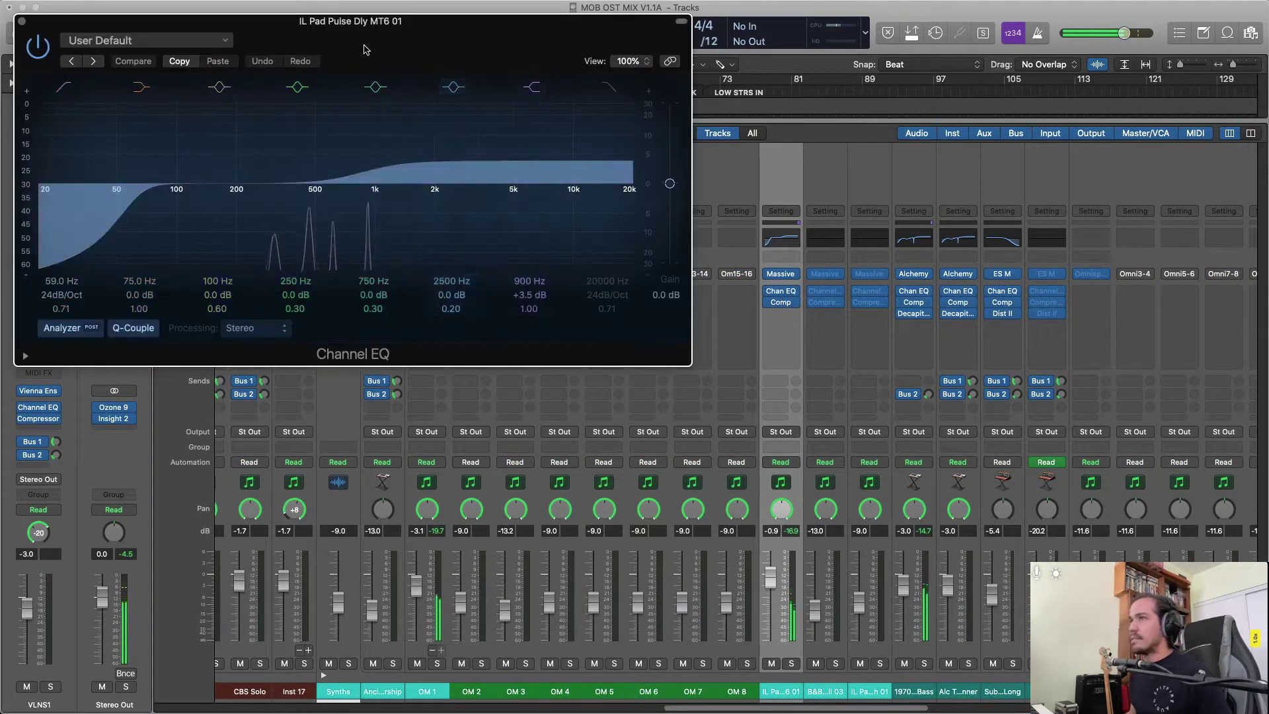
left_click_drag(364, 50, 626, 153)
left_click(399, 315)
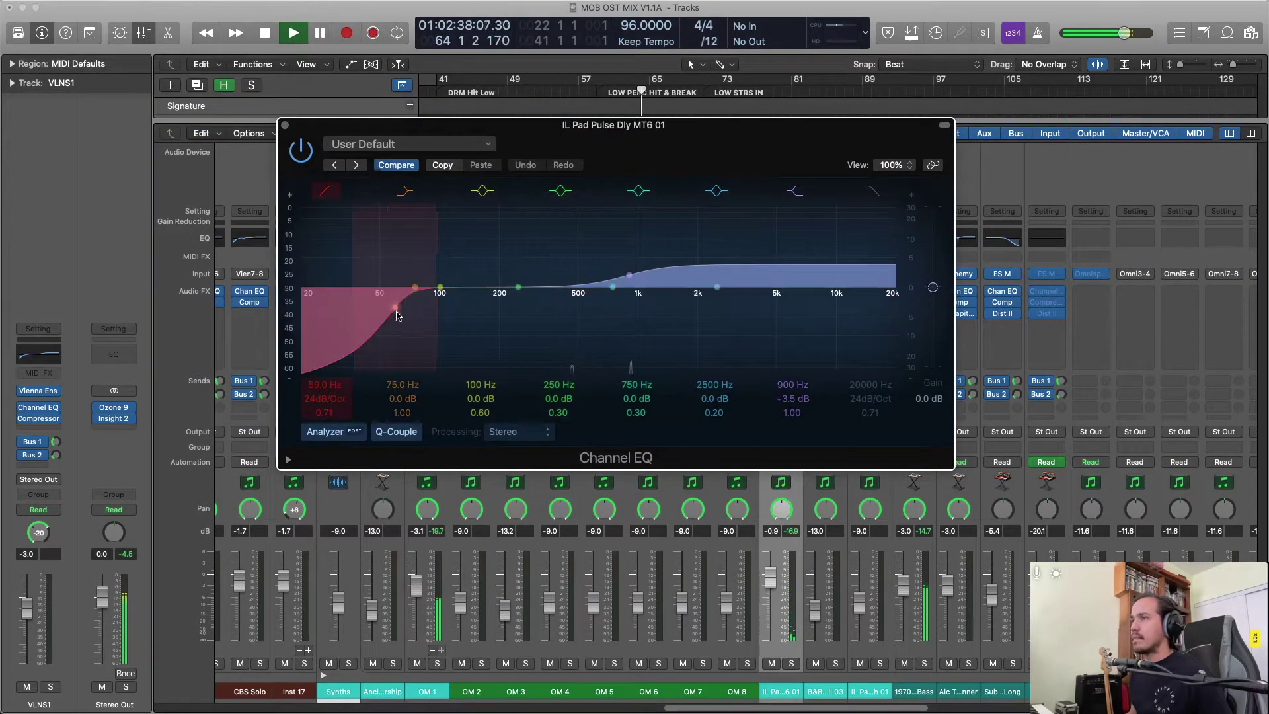
left_click_drag(398, 316, 455, 318)
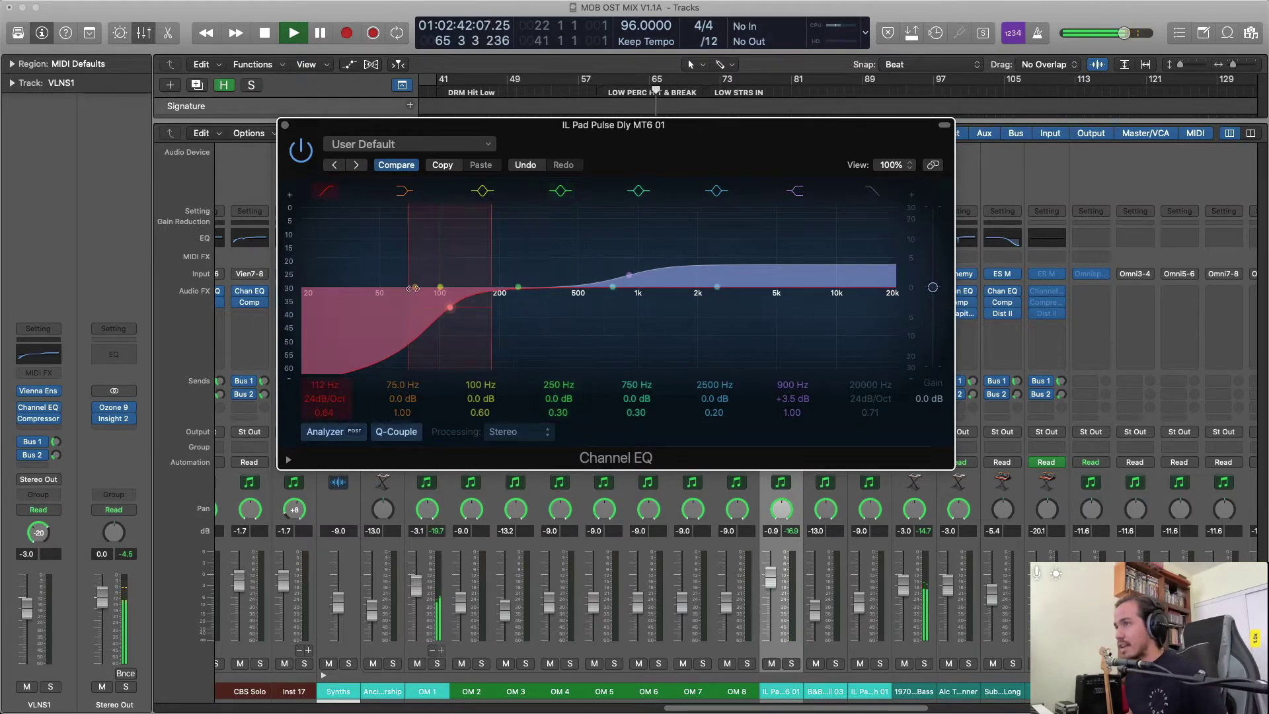
left_click(287, 126)
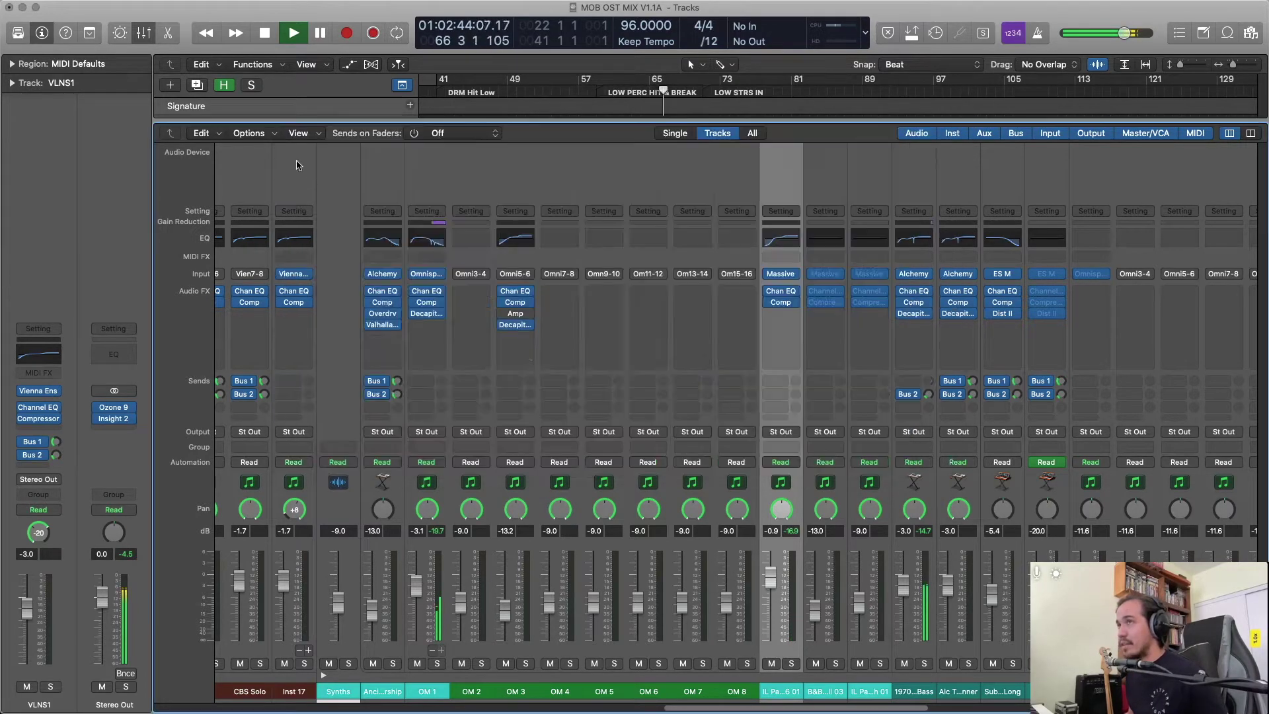
Stop playback, select the IL Pad Pulse Dly MT6 01 region starting at bar 29, and play from it with the mixer shown.
key("x")
scroll(747, 374, "left", 5)
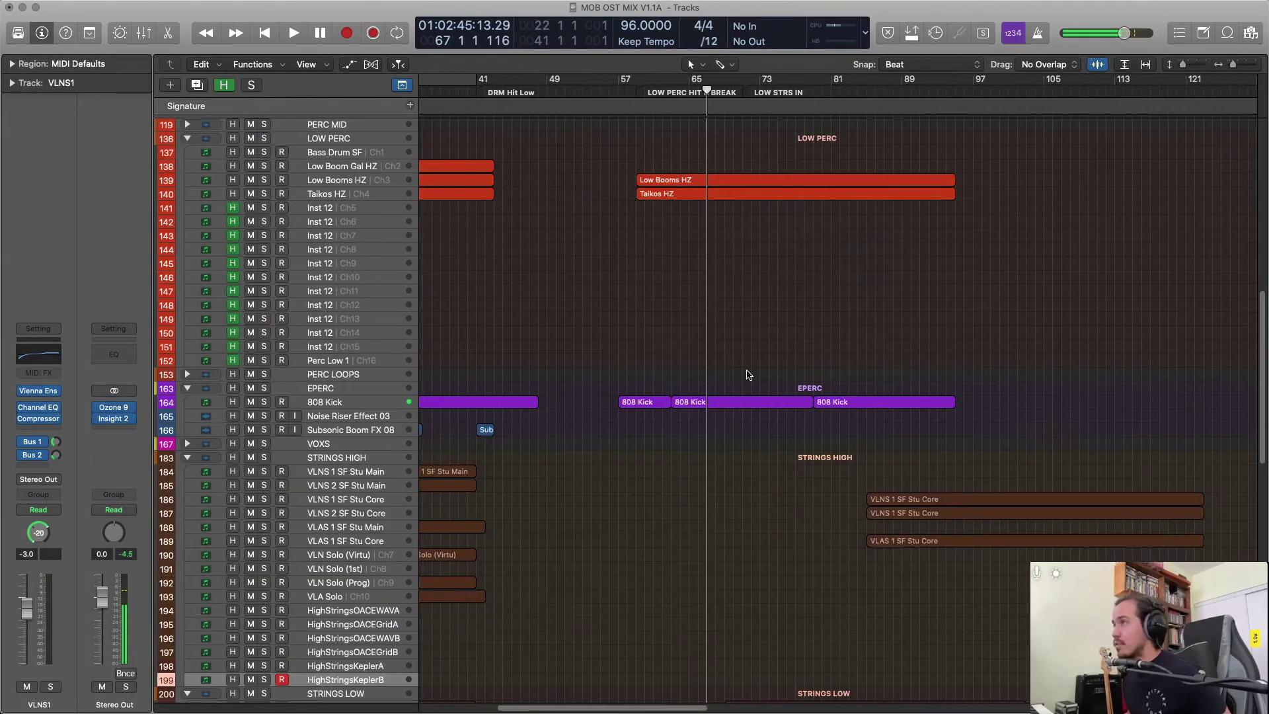
scroll(749, 377, "up", 15)
scroll(751, 382, "down", 15)
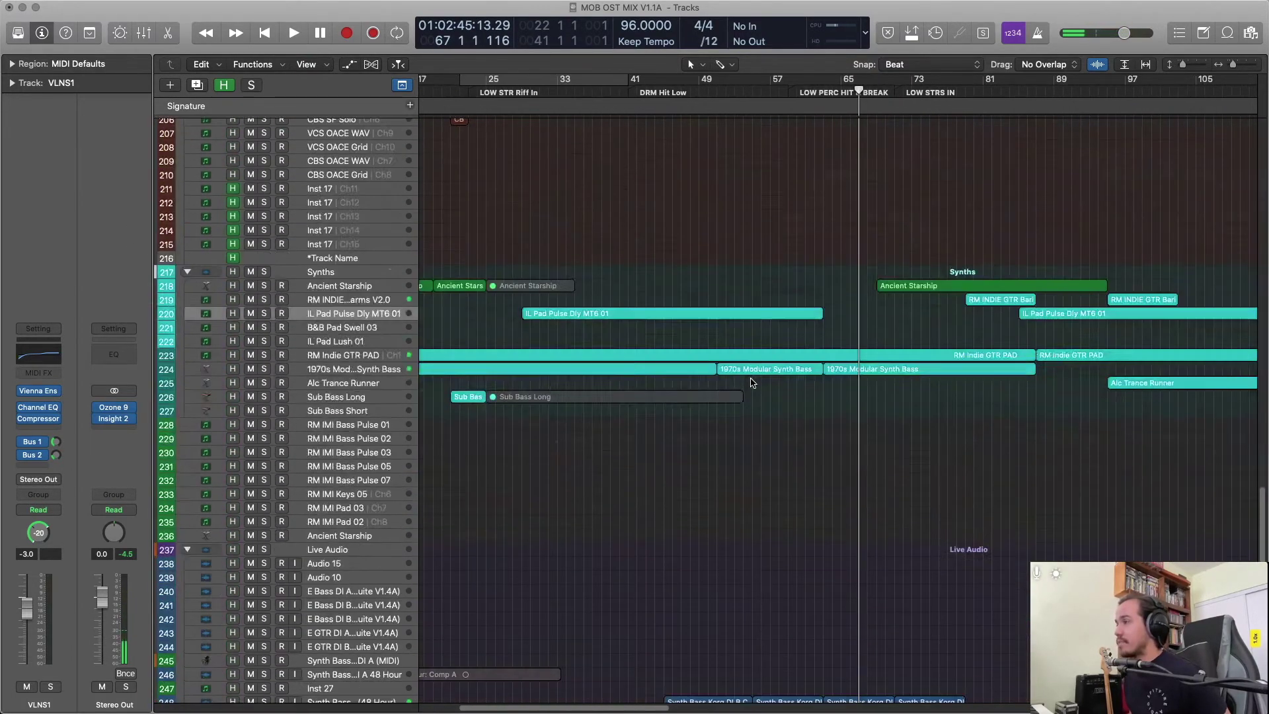
scroll(761, 377, "right", 2)
left_click(705, 317)
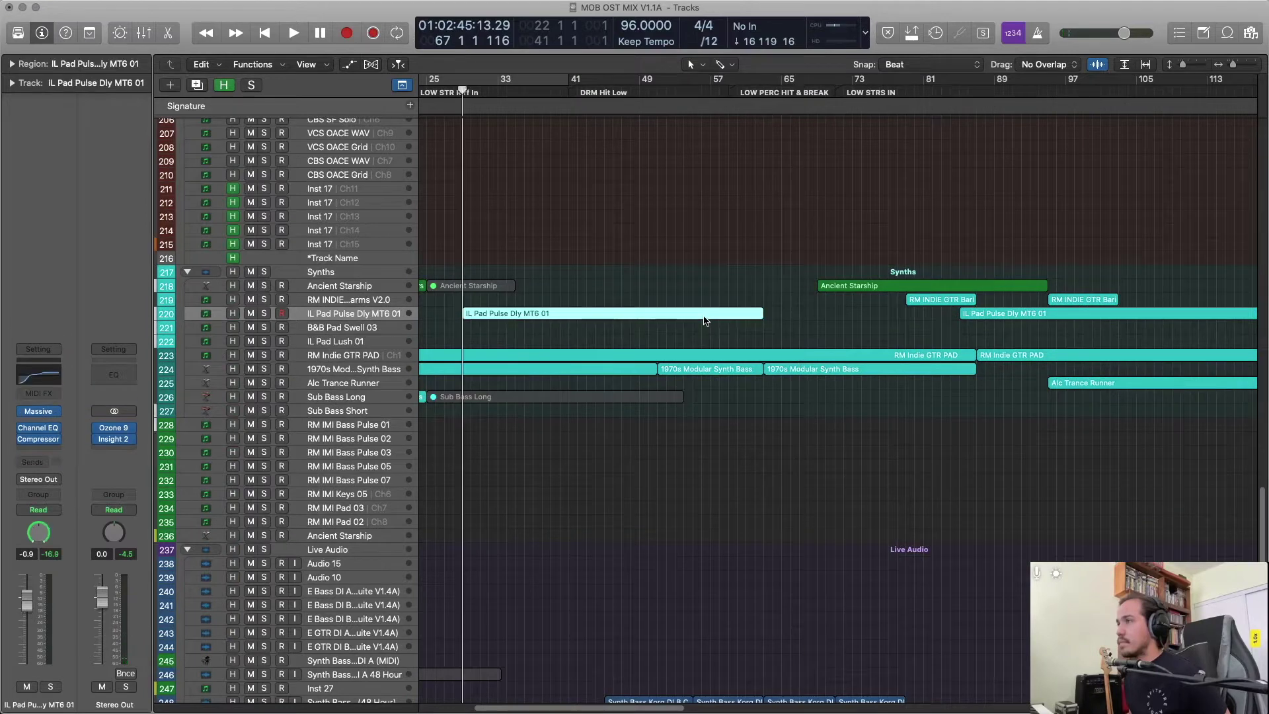
key("shift+space")
key("x")
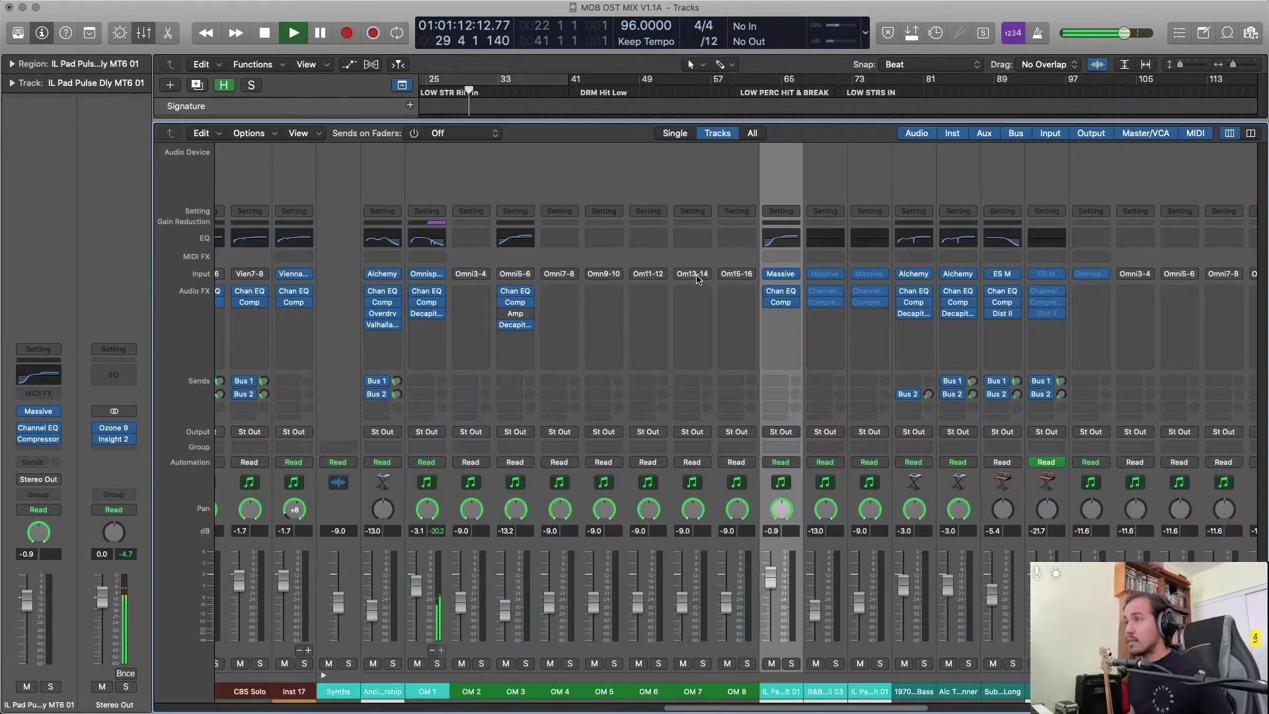
In the IL Pad Pulse Dly MT6 01 EQ, raise the low cut to 140 Hz and boost 700 Hz by 1.5 dB with a Q of 0.48.
scroll(763, 703, "left", 3)
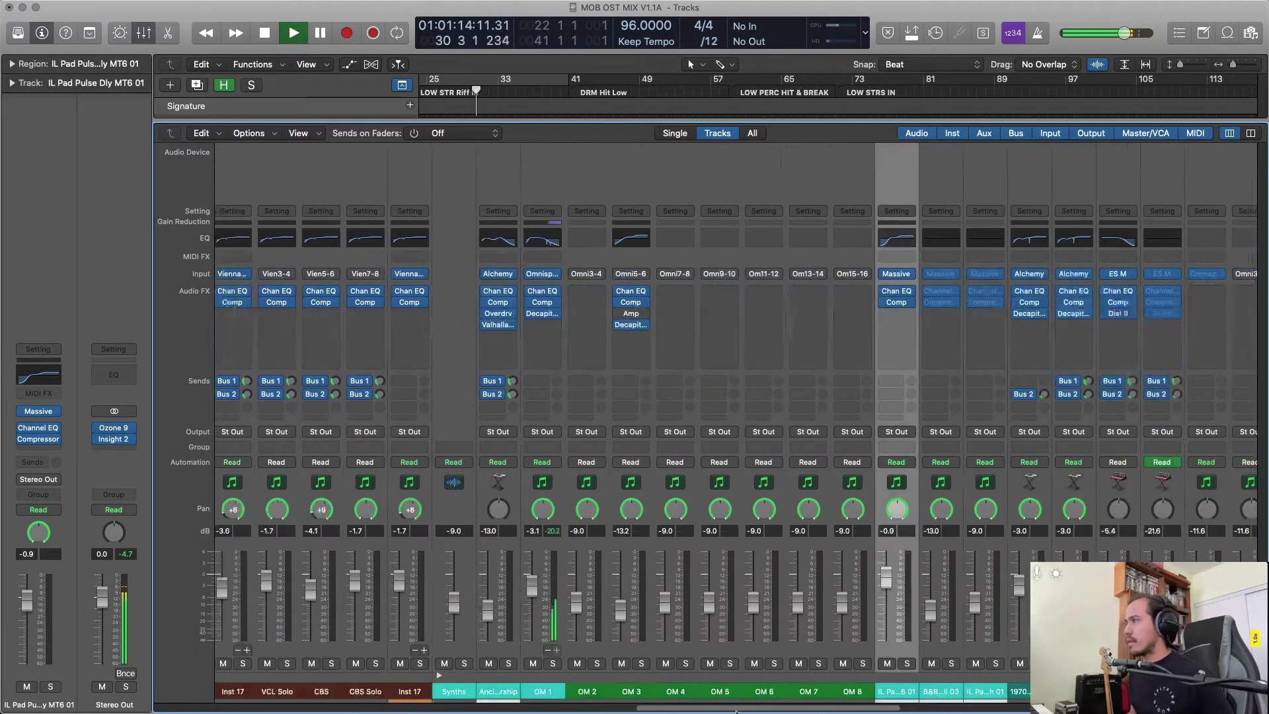
scroll(694, 463, "right", 6)
left_click(656, 296)
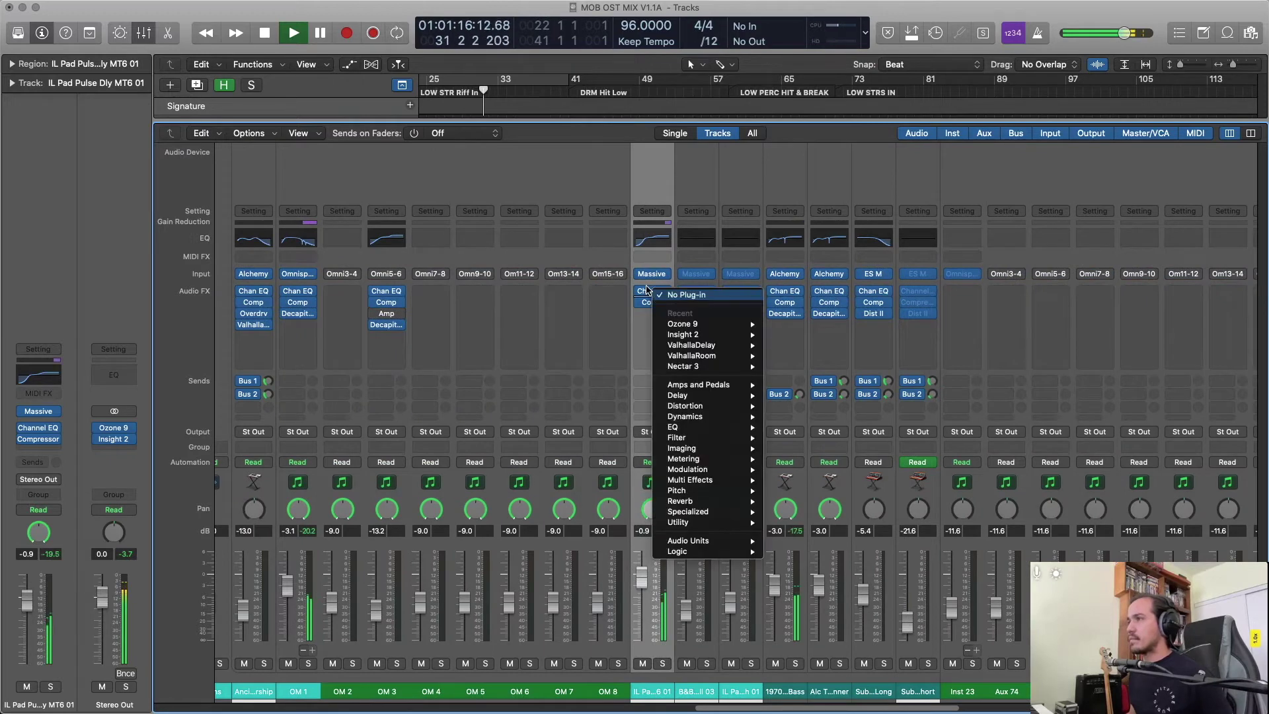
left_click(636, 188)
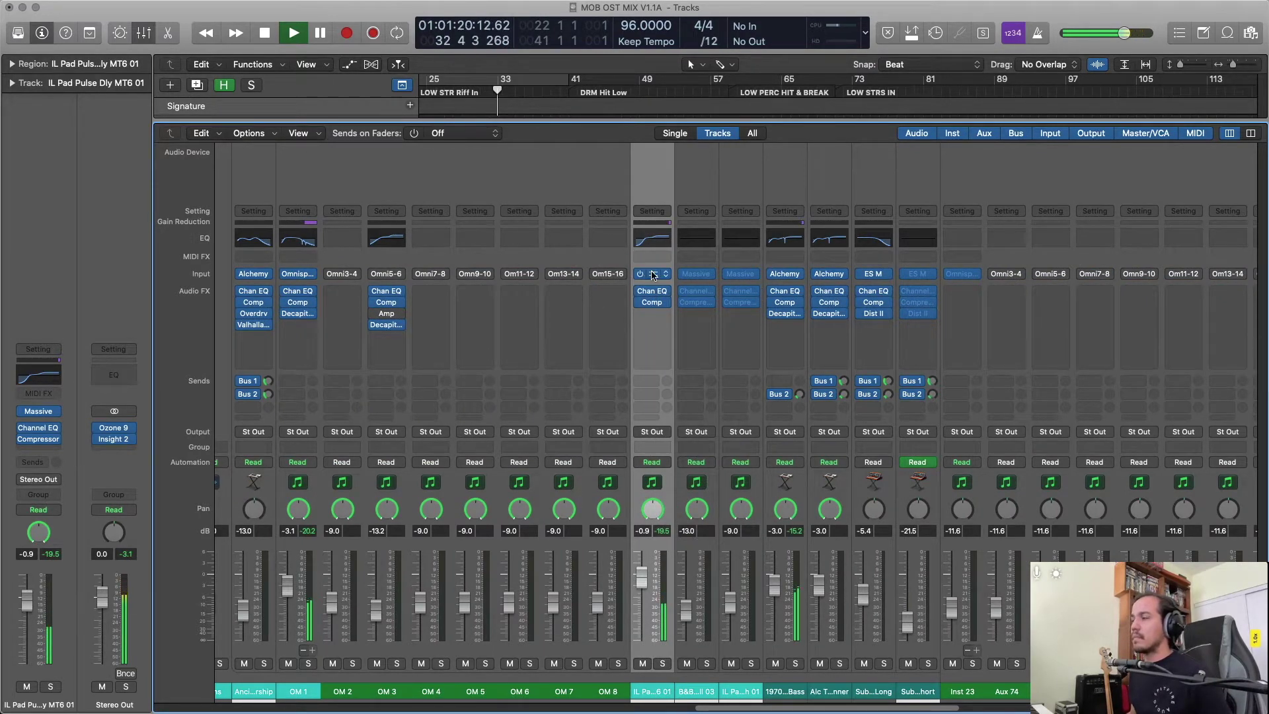
left_click(652, 293)
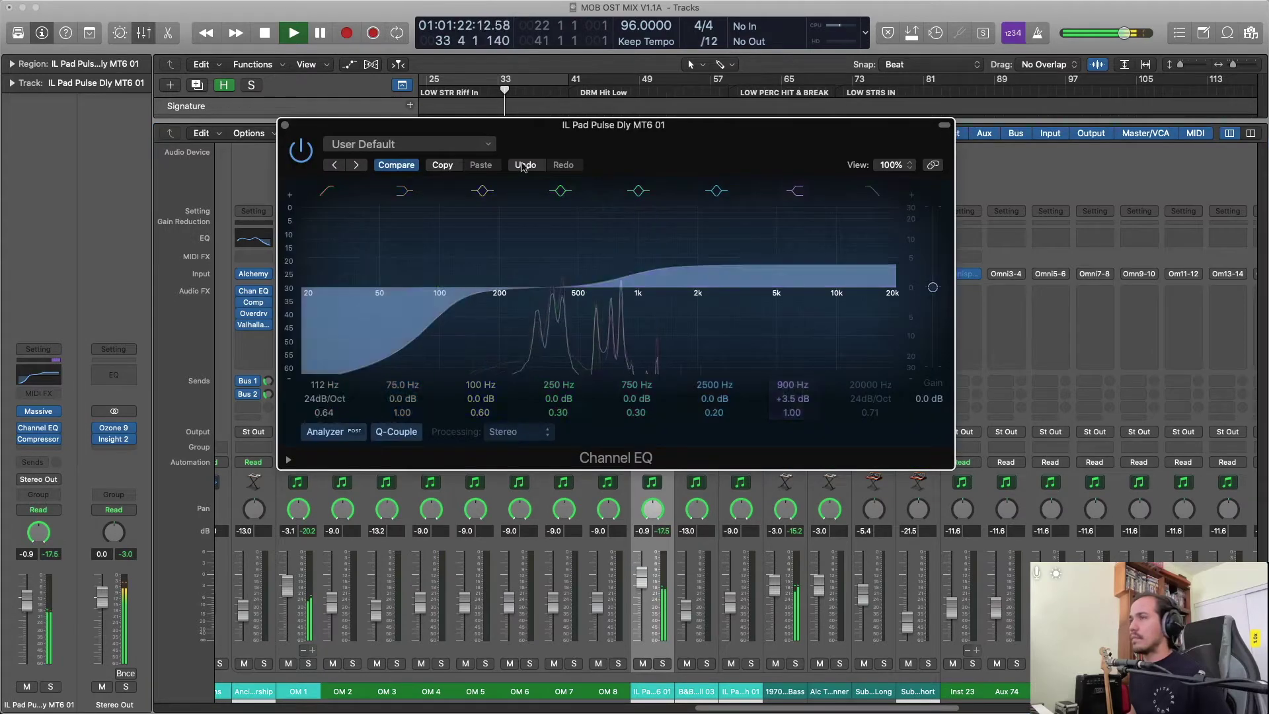
mouse_move(451, 307)
left_mouse_down()
mouse_move(361, 309)
mouse_move(468, 308)
left_mouse_up()
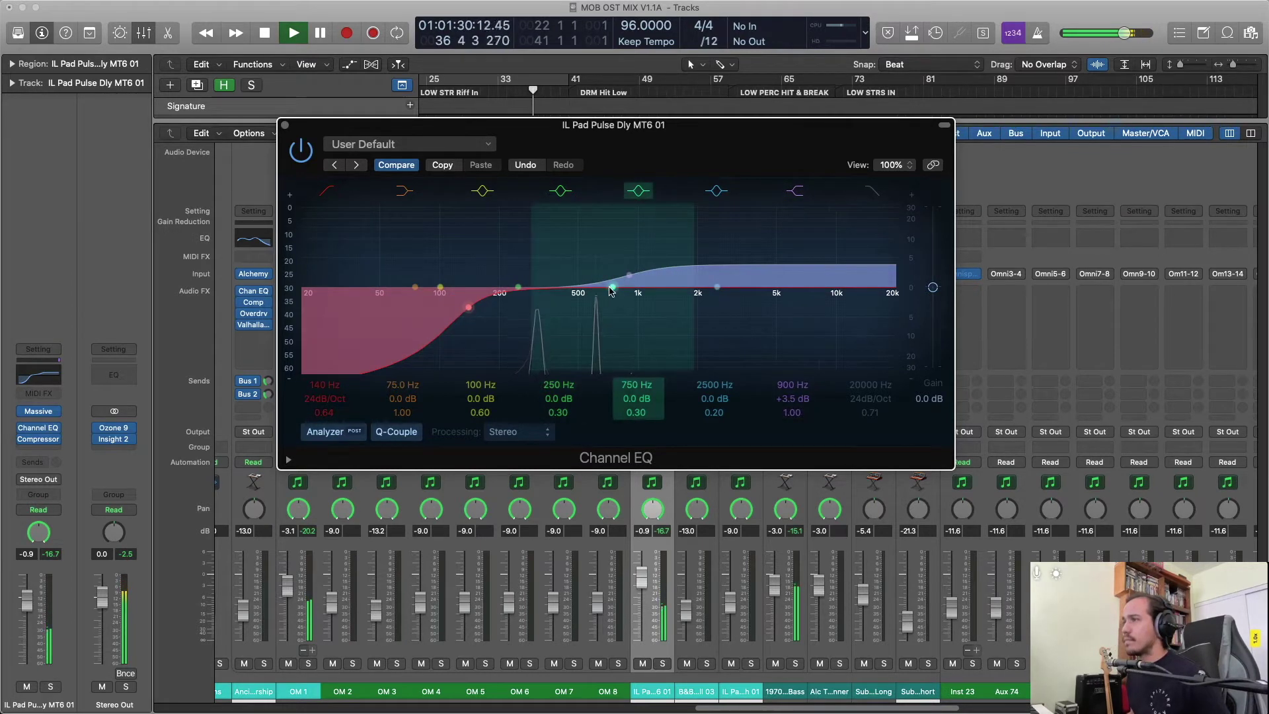
mouse_move(611, 291)
left_mouse_down()
mouse_move(585, 285)
mouse_move(606, 286)
mouse_move(606, 274)
left_mouse_up()
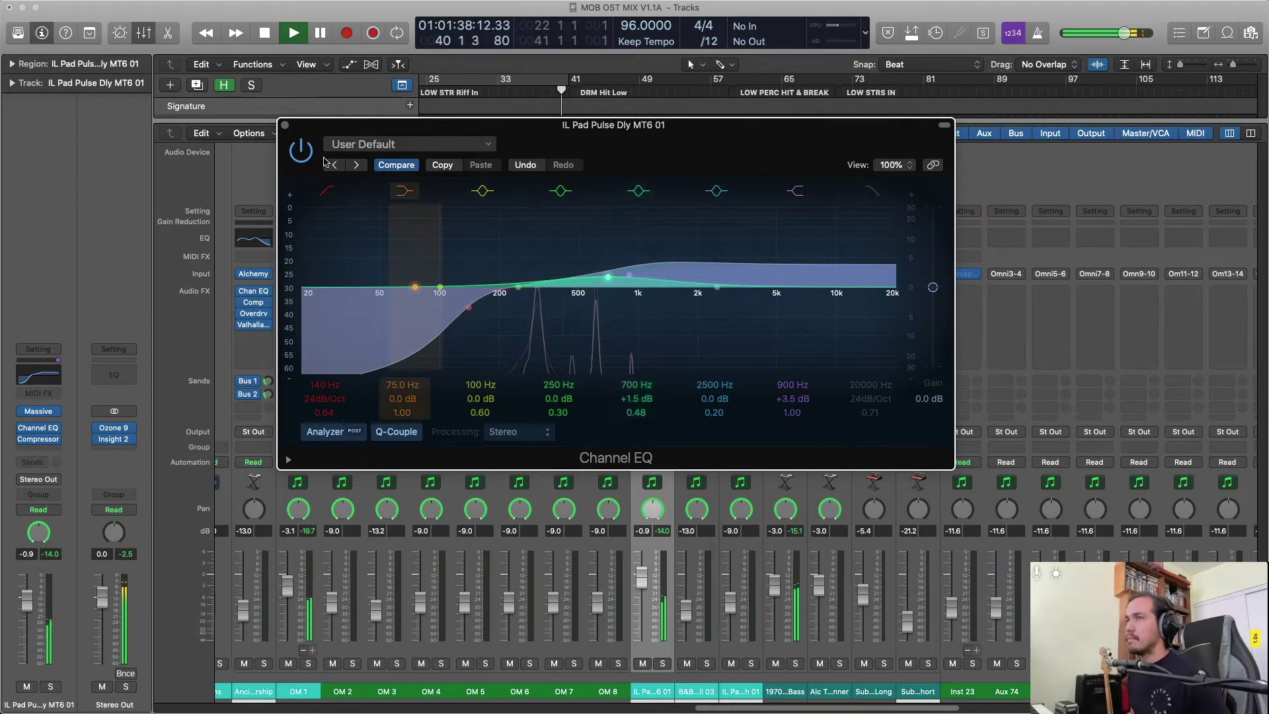
left_click(285, 124)
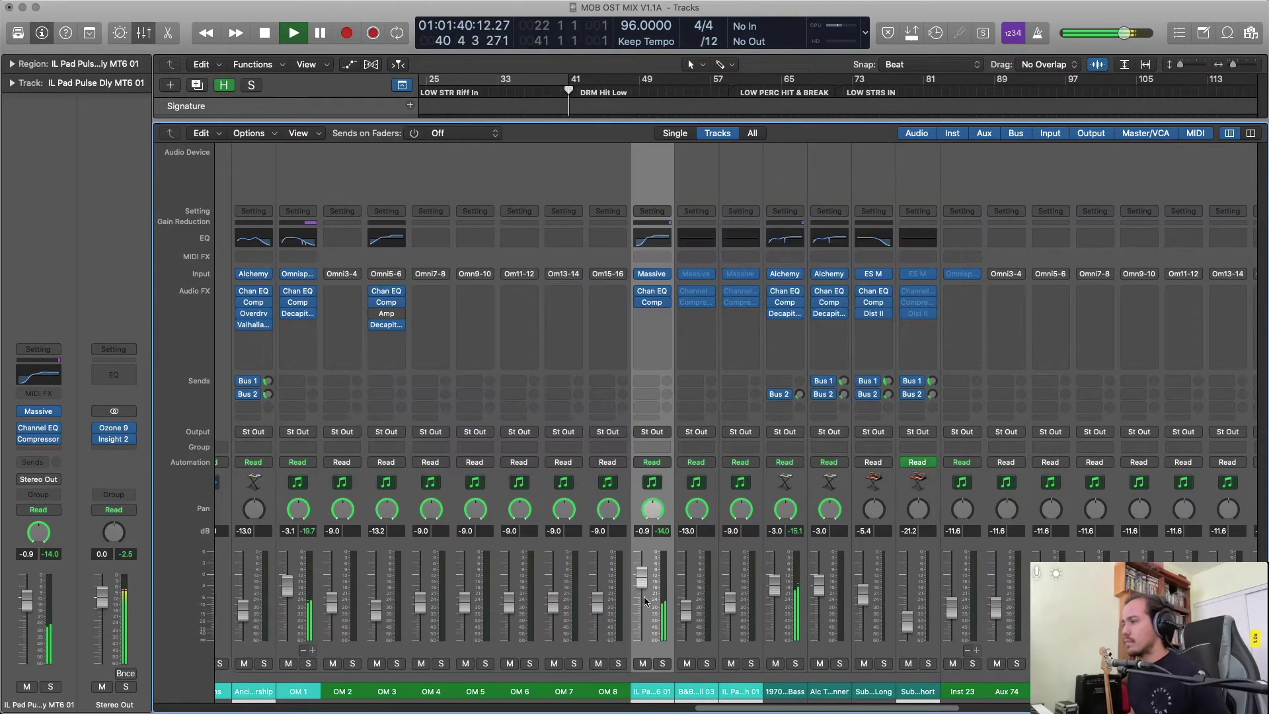
Audition the Synt...oise channel in solo, turn the solo off and raise its fader to -10.2 dB.
left_click_drag(730, 706, 1008, 711)
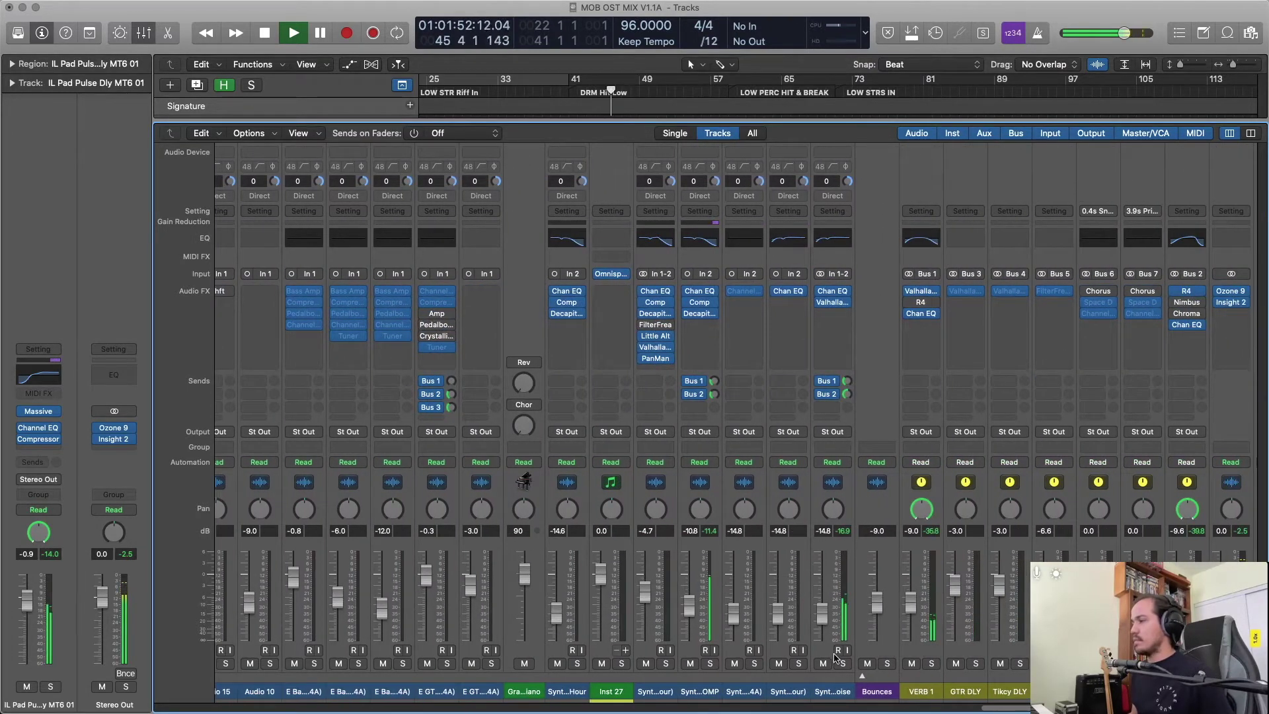
left_click(842, 664)
left_click(842, 664)
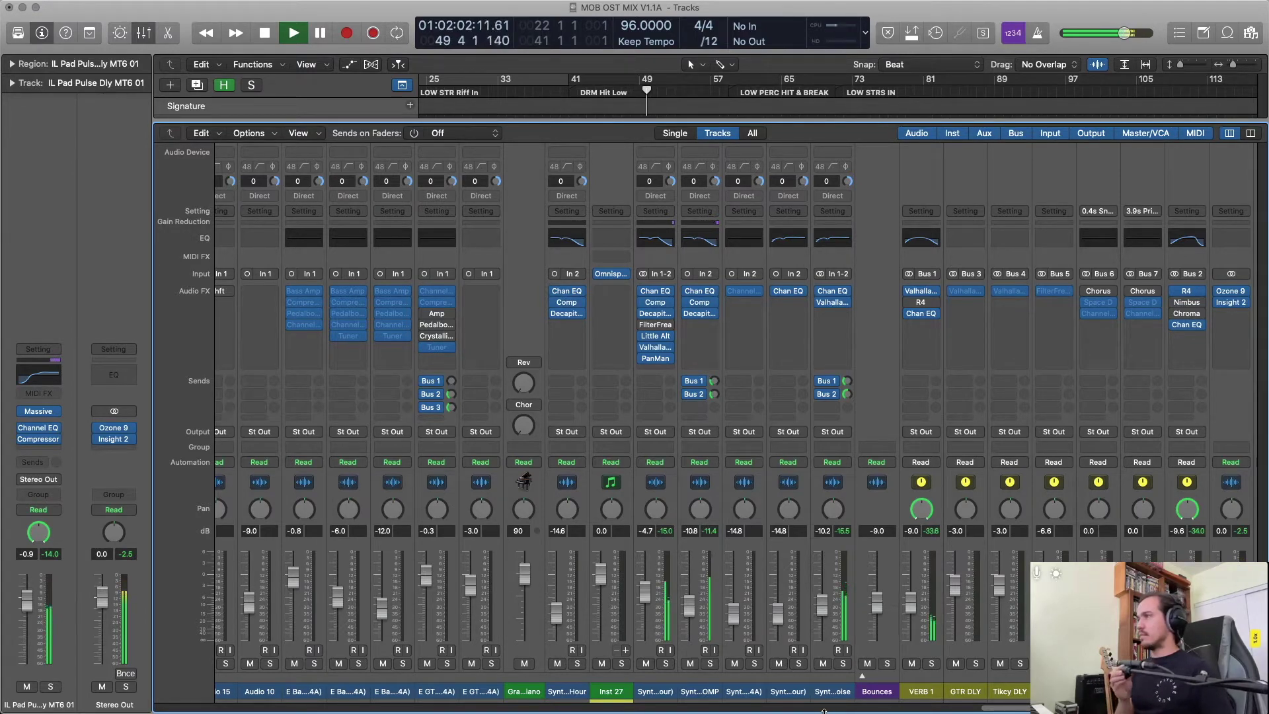
mouse_move(985, 709)
left_mouse_down()
mouse_move(970, 709)
mouse_move(999, 710)
left_mouse_up()
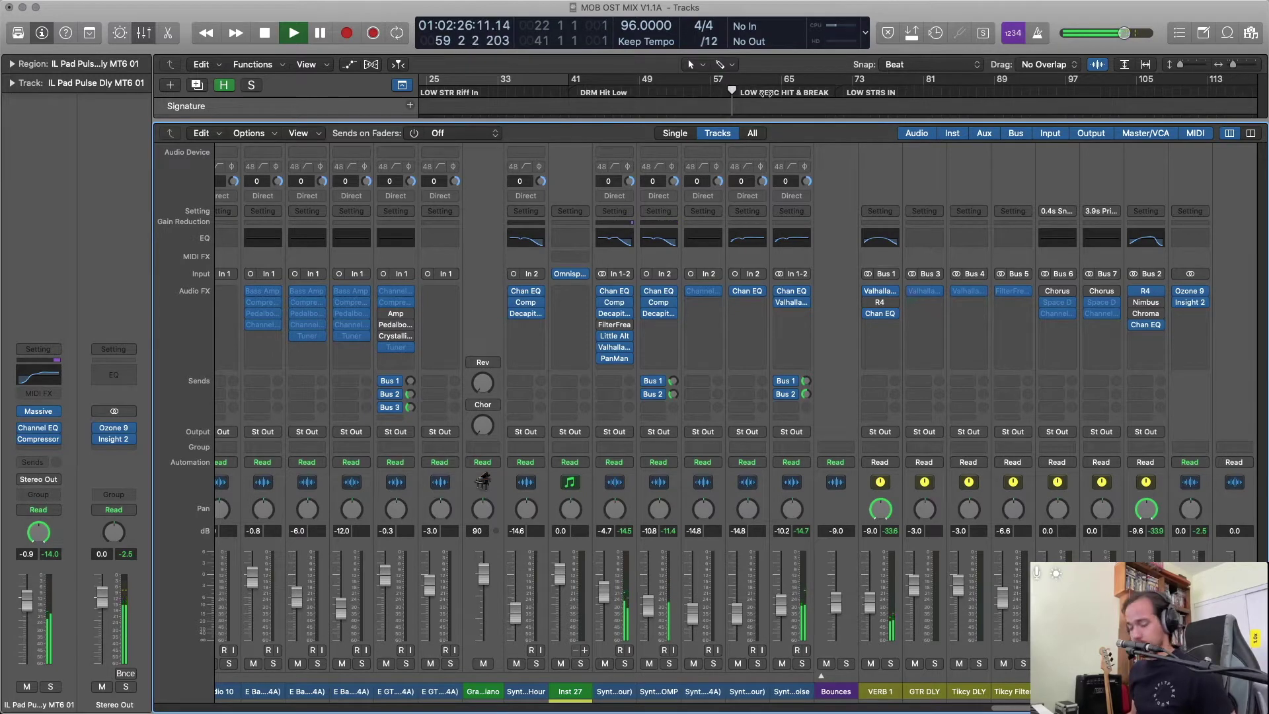
Look over the synth, string, 808, low percussion and orchestral regions after bar 57 in the arrangement during playback.
key("x")
scroll(857, 393, "up", 5)
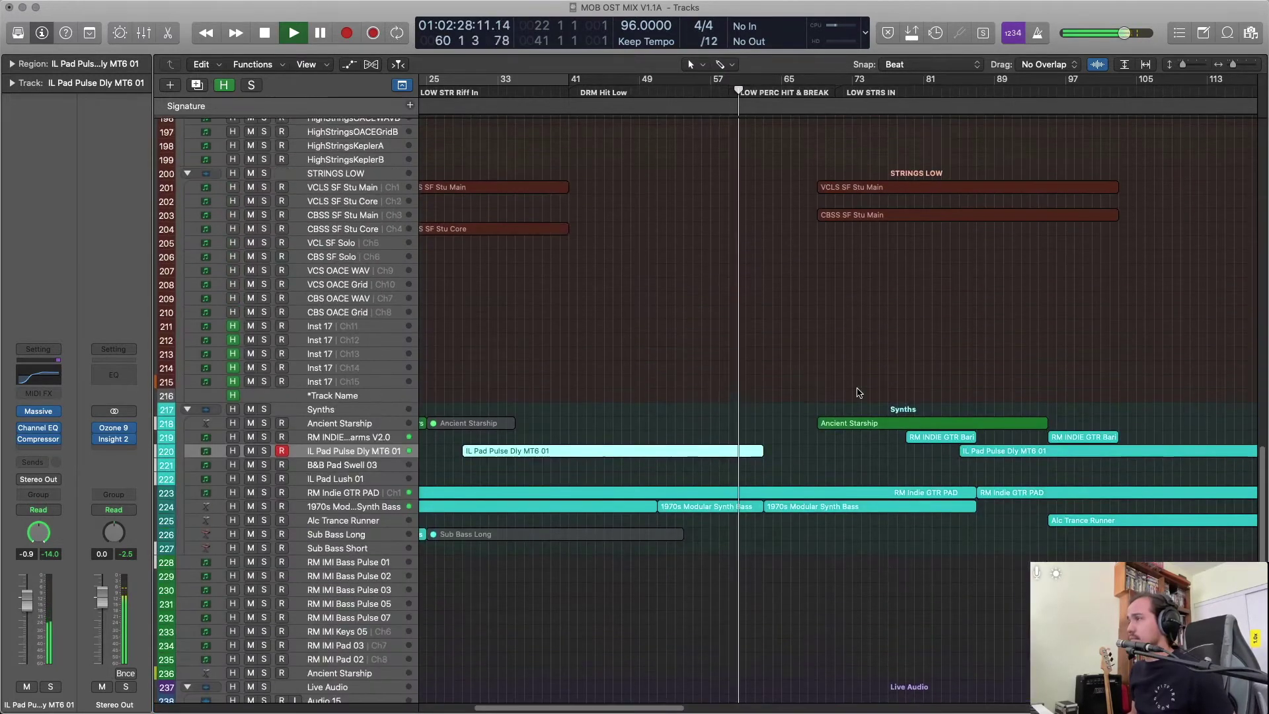
scroll(857, 393, "up", 5)
scroll(857, 390, "right", 5)
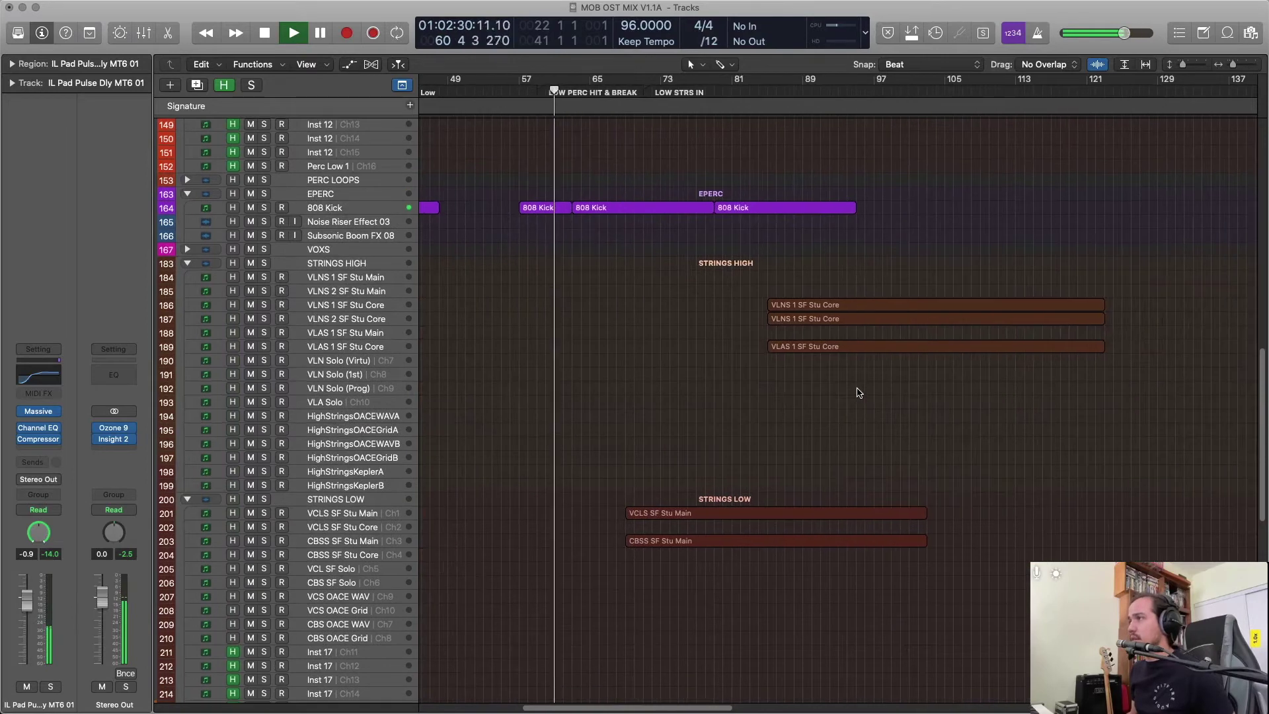
scroll(855, 384, "up", 4)
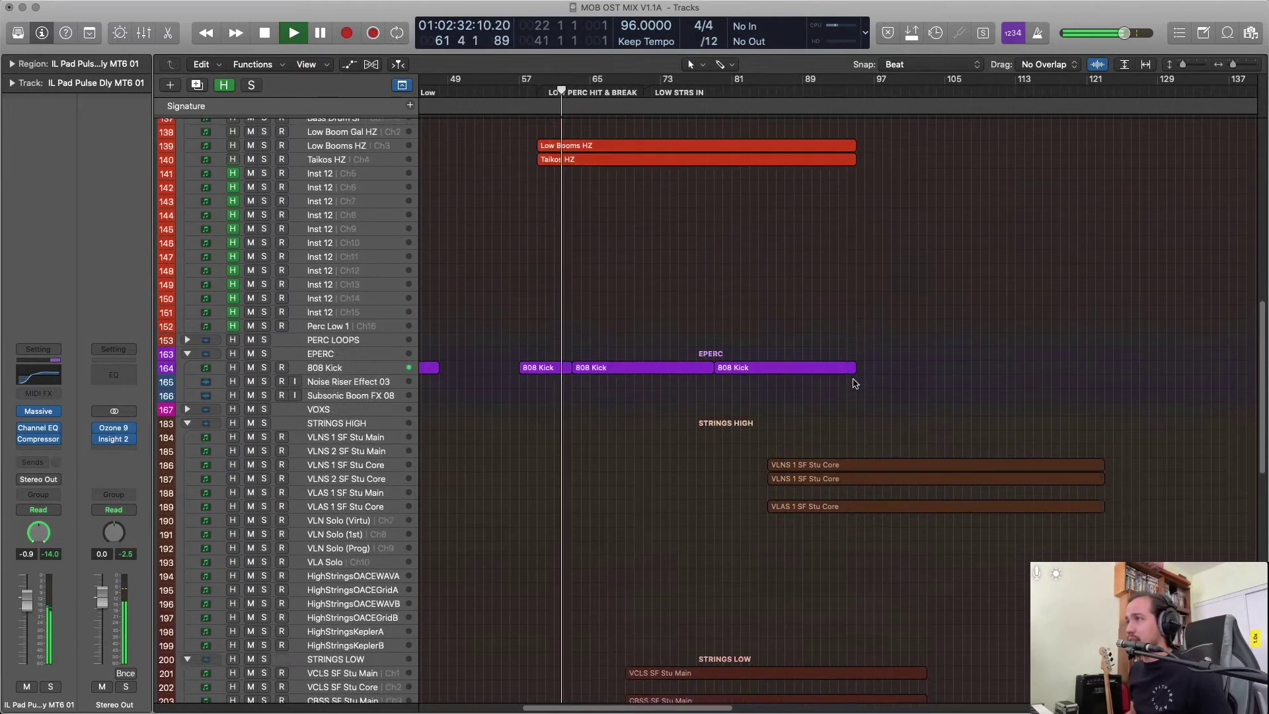
scroll(855, 384, "up", 10)
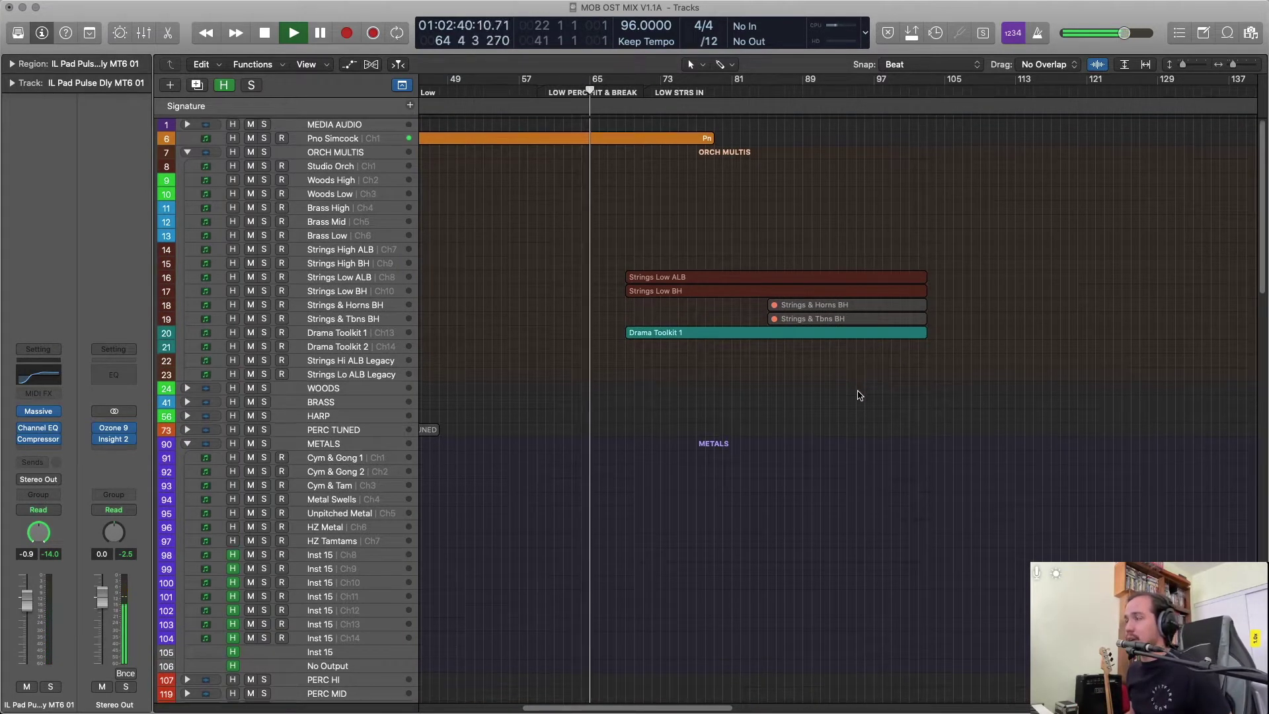
scroll(858, 394, "down", 1)
scroll(858, 395, "down", 6)
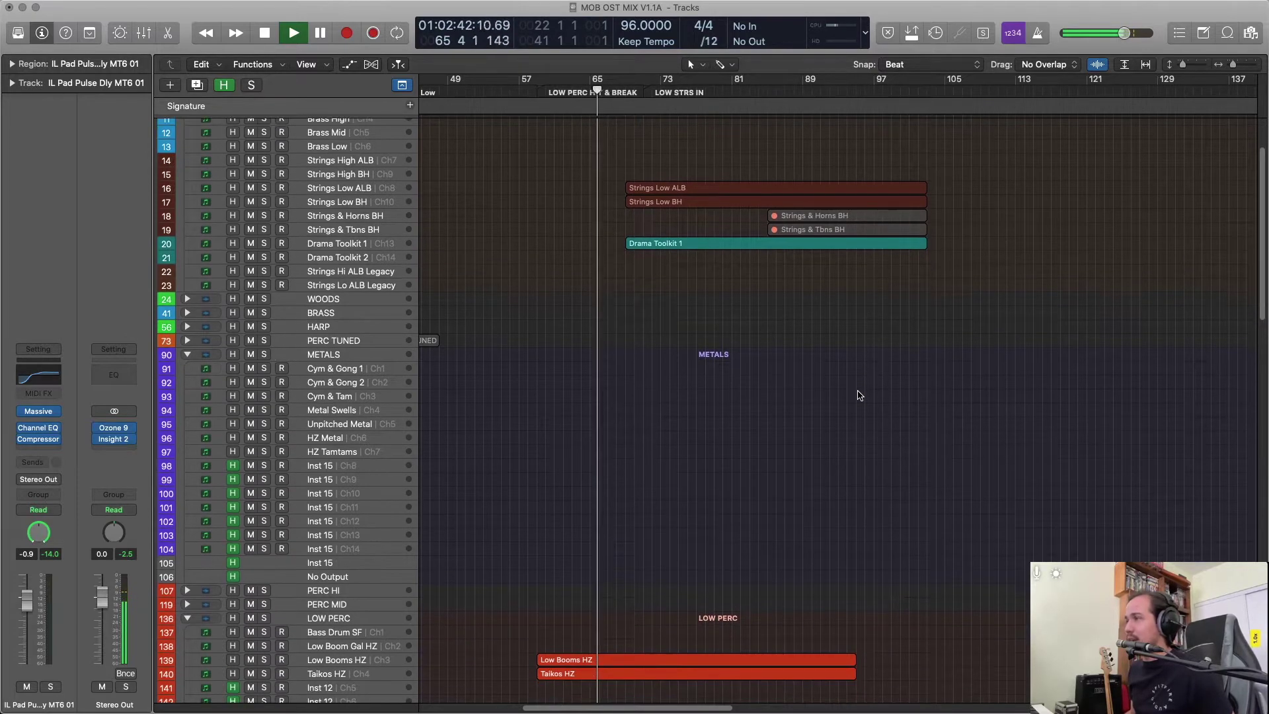
scroll(858, 394, "down", 8)
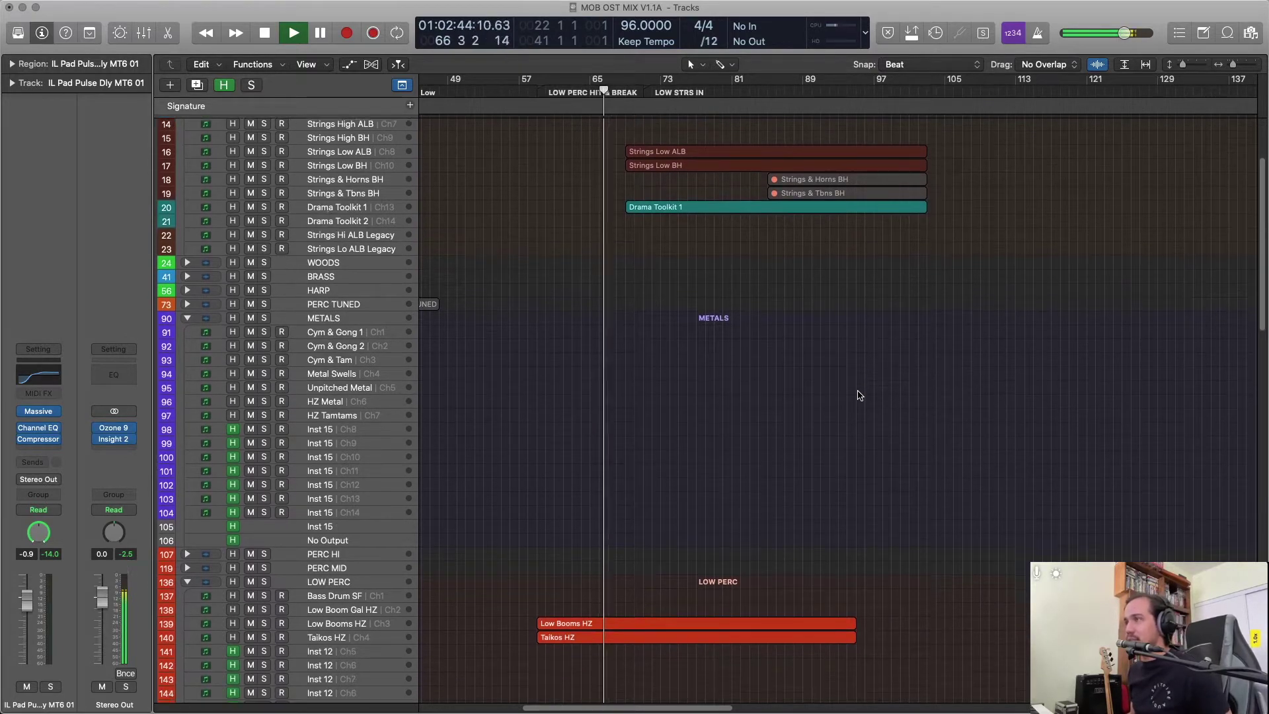
scroll(859, 396, "down", 9)
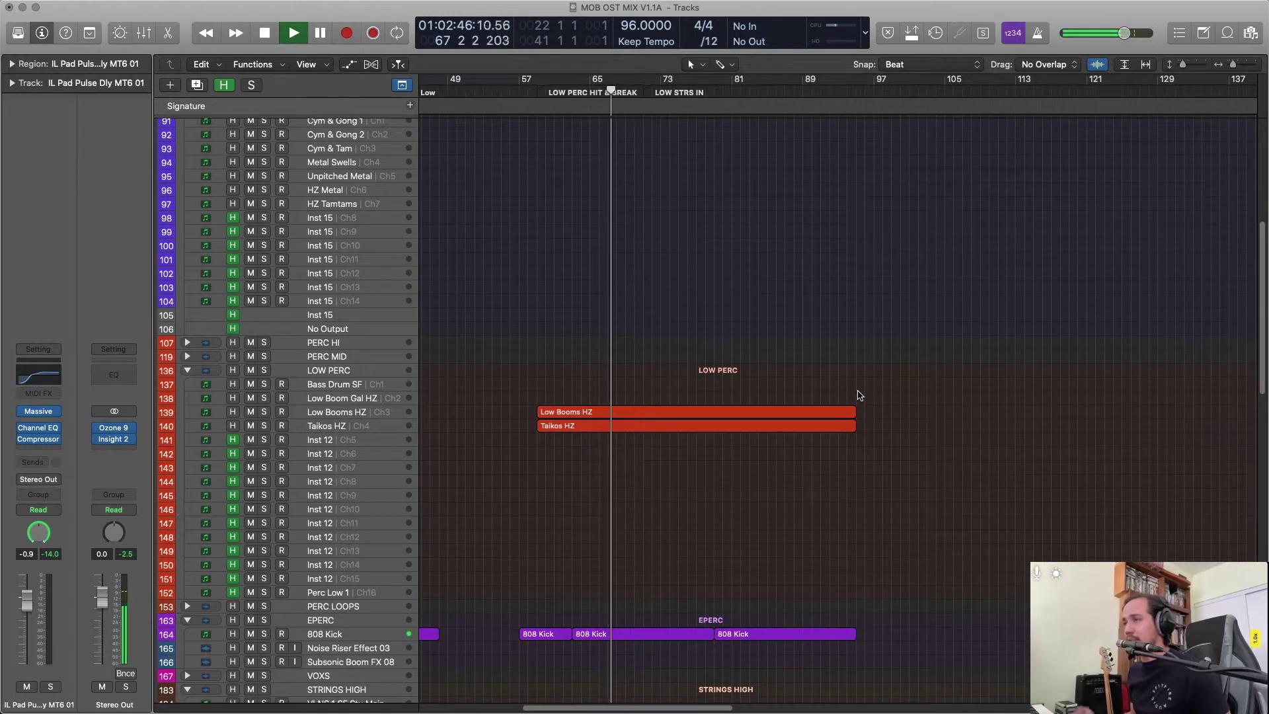
scroll(860, 395, "down", 3)
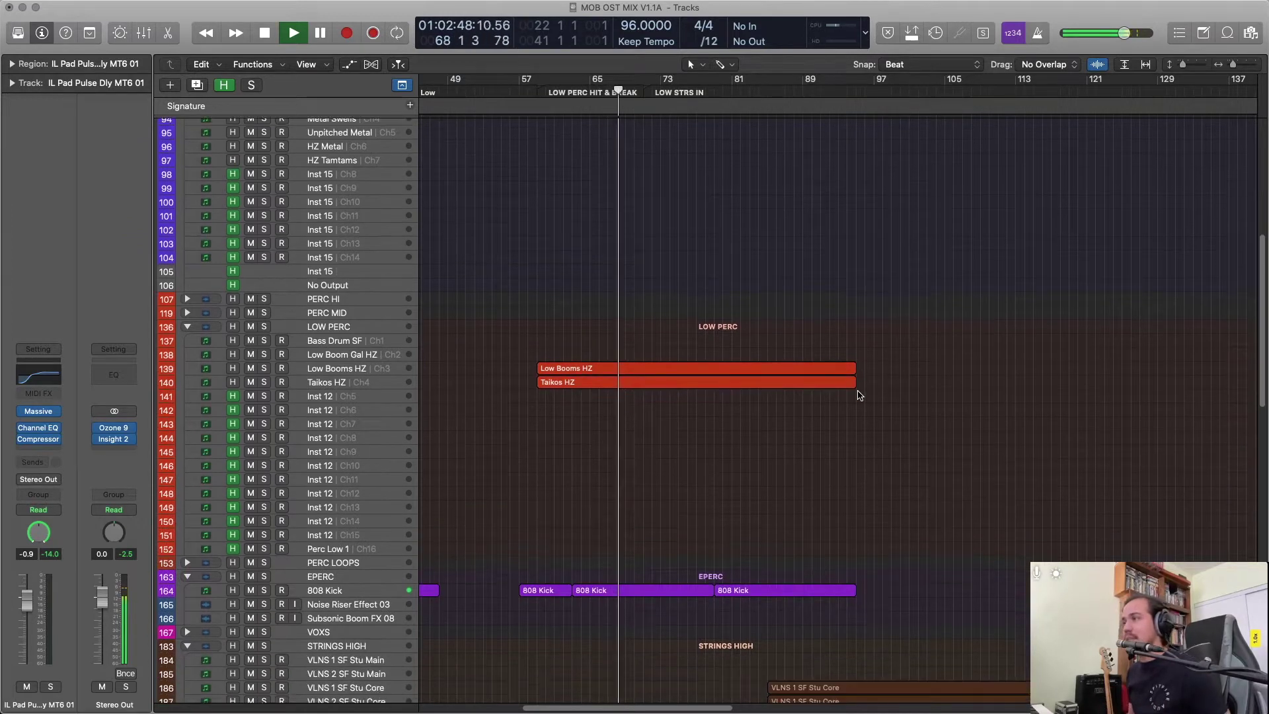
scroll(860, 395, "down", 6)
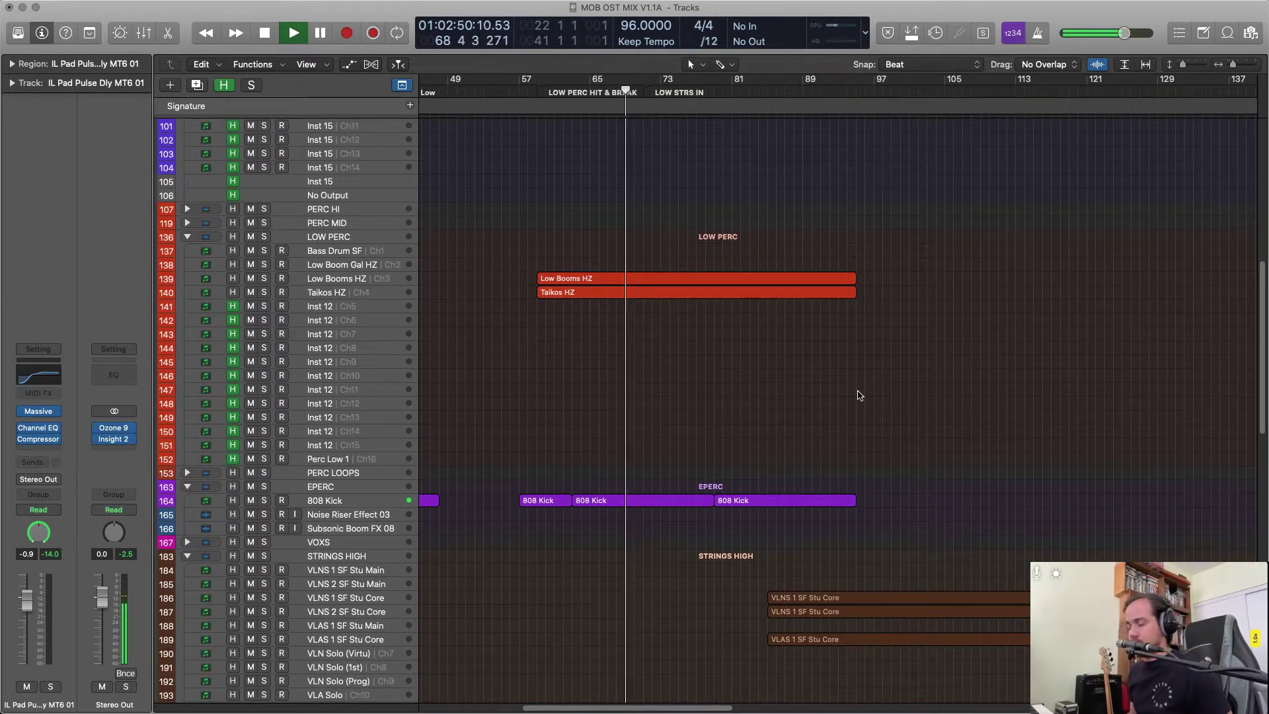
Reset the STRINGS LOW and STRINGS HIGH group faders to 0.0 dB and return to the string tracks in the arrangement.
key("x")
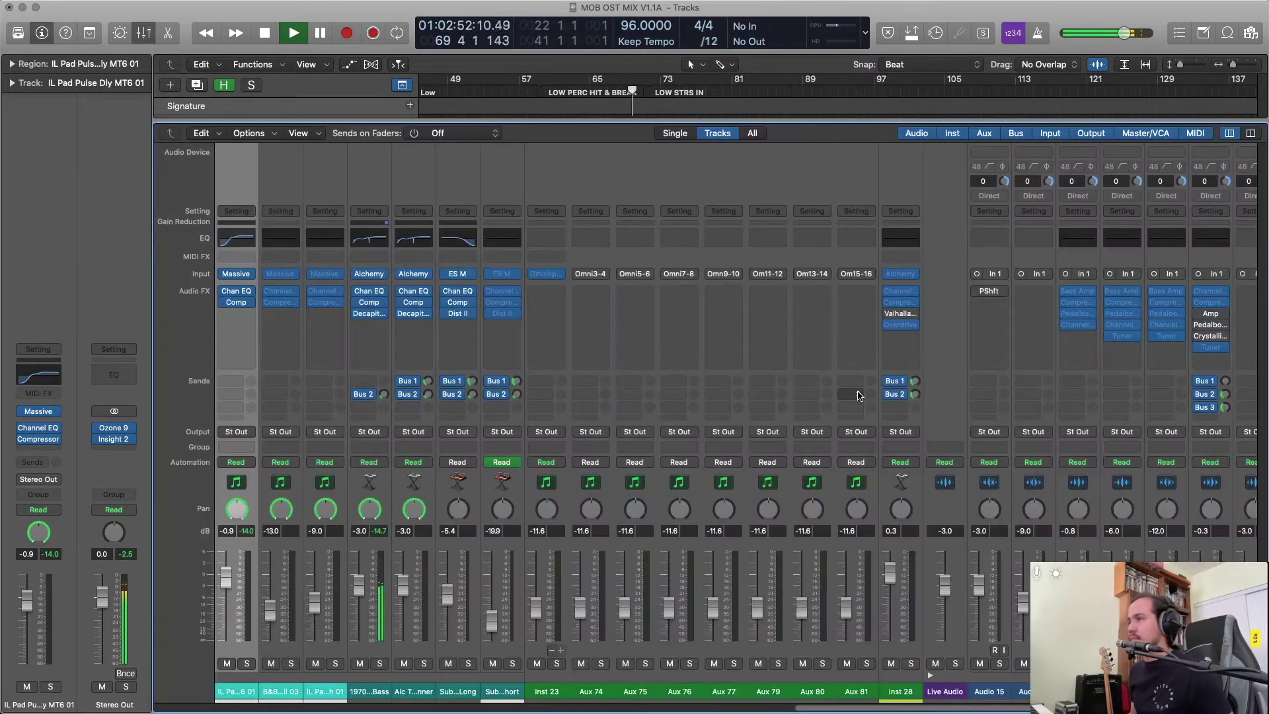
left_click_drag(864, 710, 591, 712)
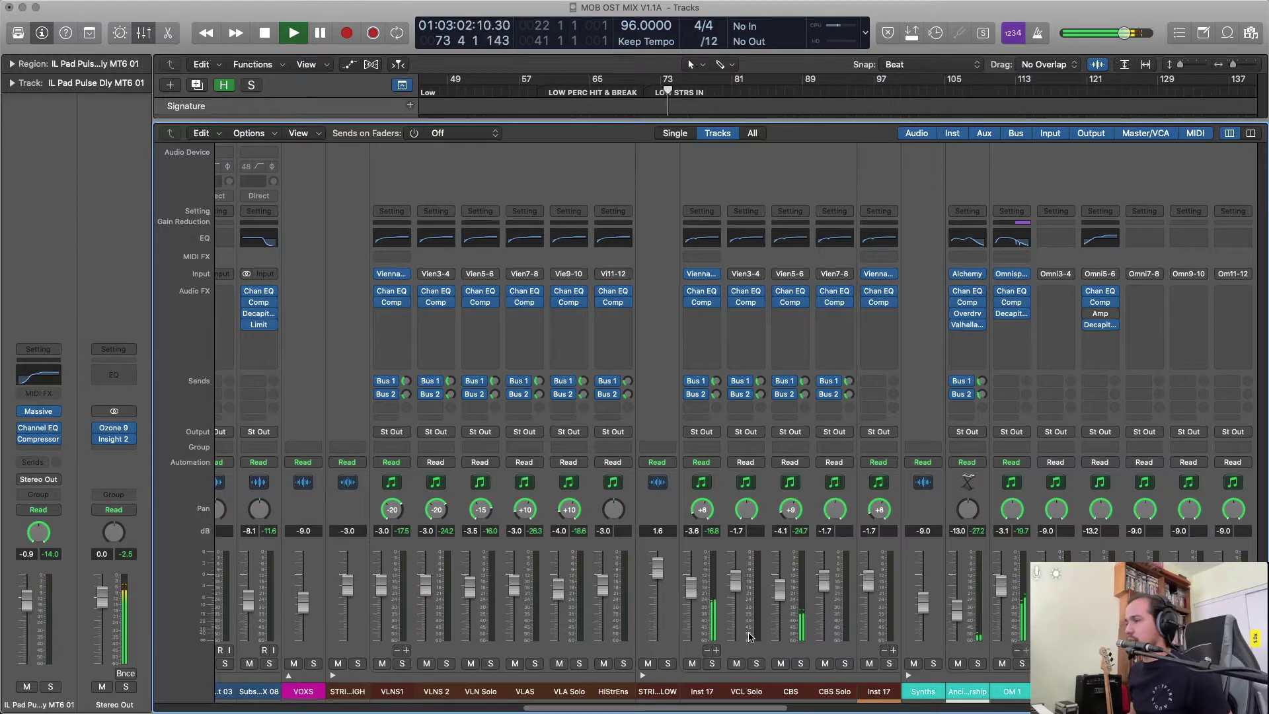
left_click(663, 577, "alt")
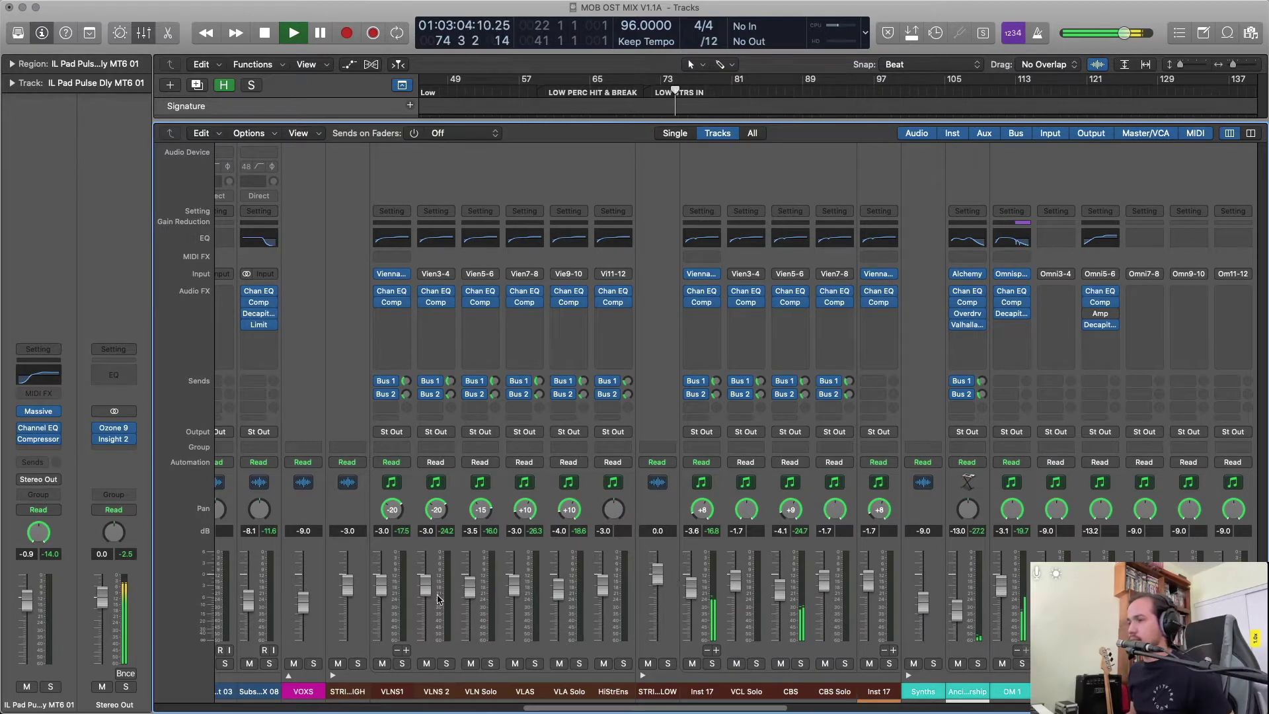
left_click(347, 586, "alt")
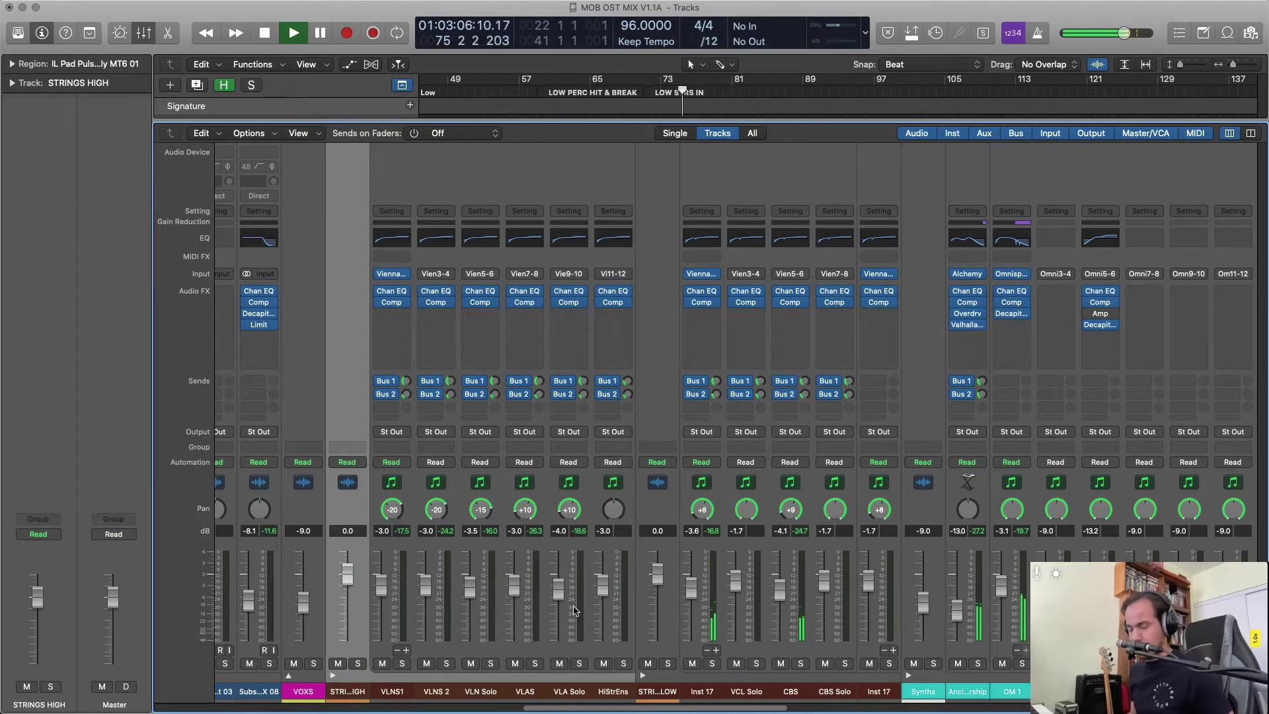
key("x")
scroll(831, 434, "up", 5)
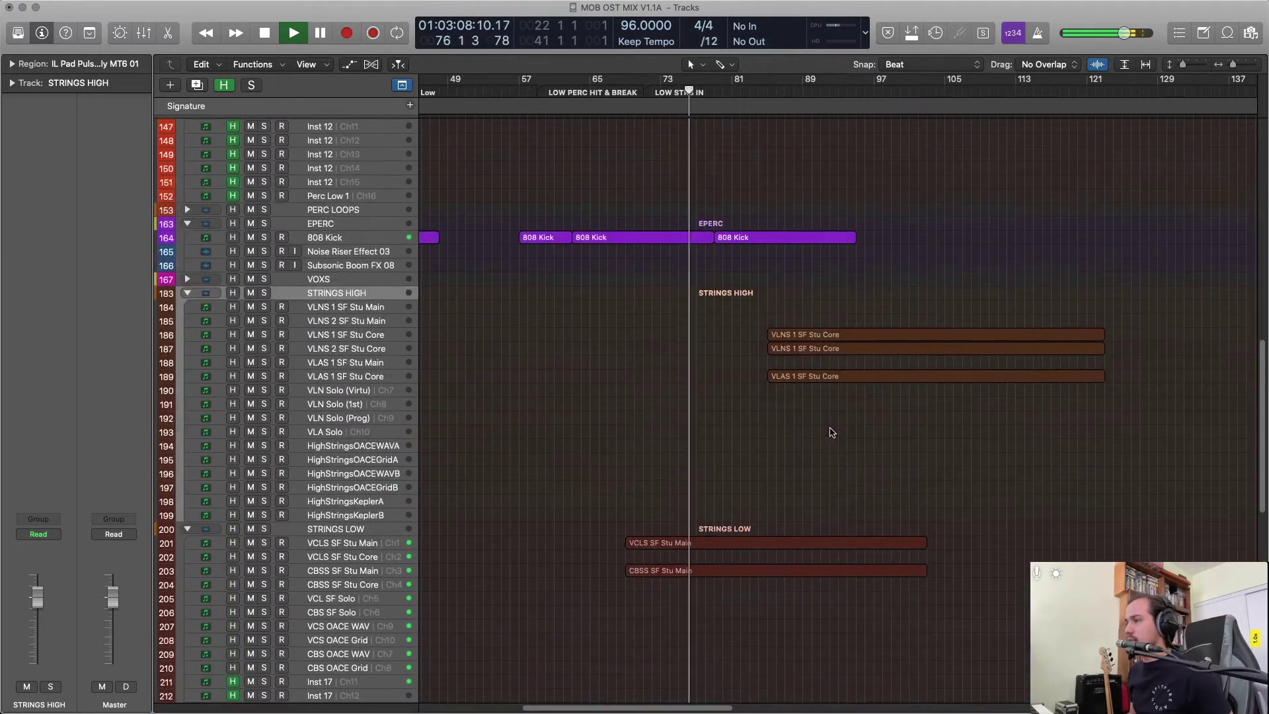
Stop playback and examine the notes of the VCLS SF Stu Main and CBSS SF Stu Main regions in the Piano Roll.
key("space")
left_click_drag(821, 459, 762, 627)
scroll(762, 627, "down", 2)
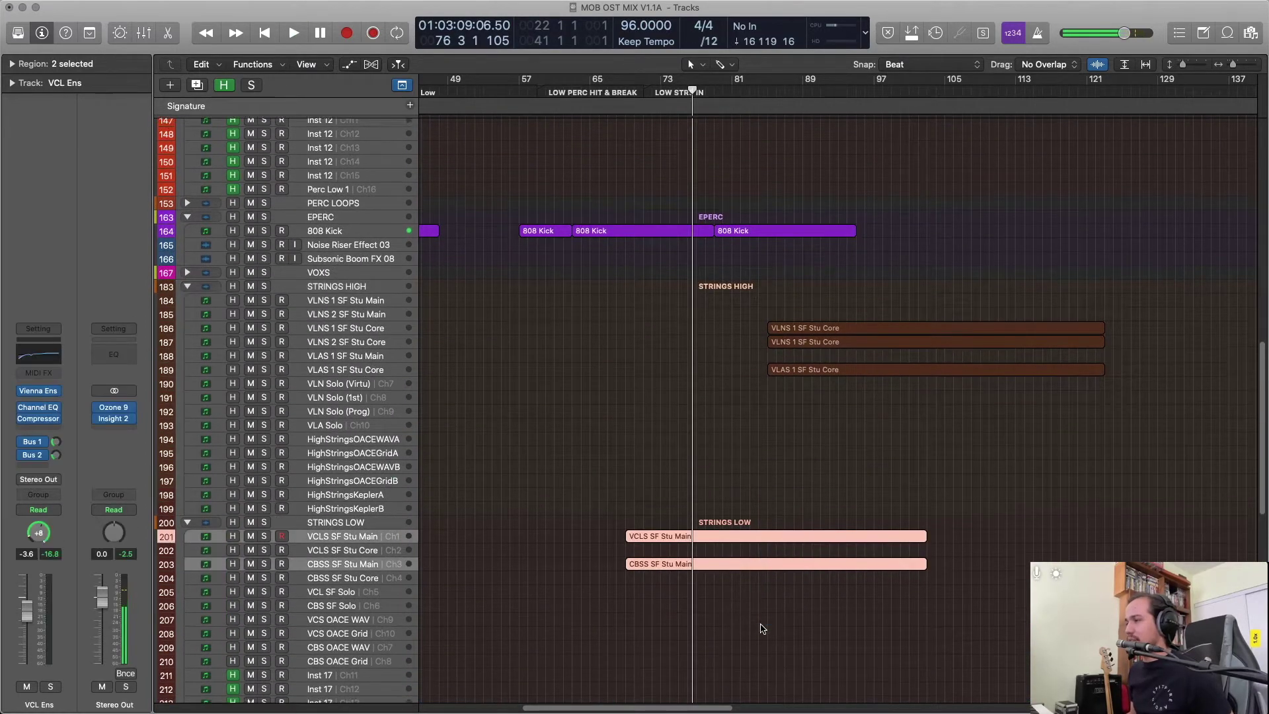
key("p")
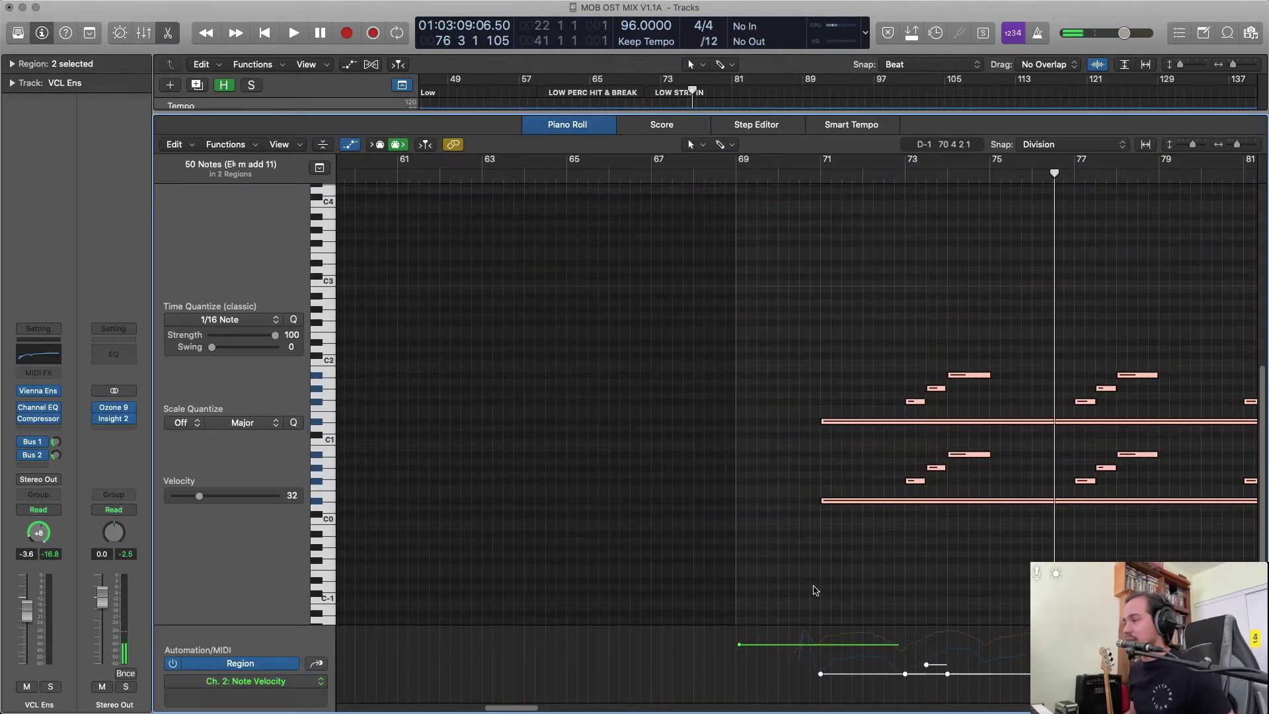
scroll(813, 589, "right", 5)
scroll(819, 582, "right", 8)
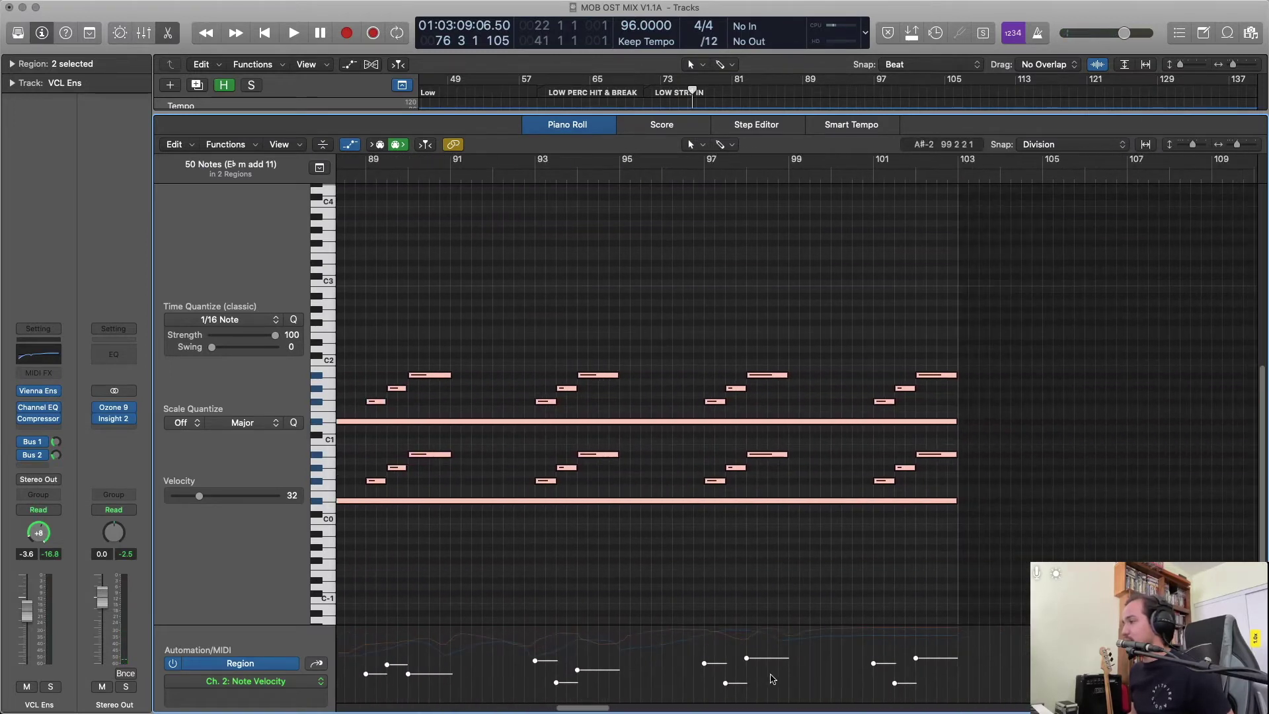
scroll(688, 580, "left", 5)
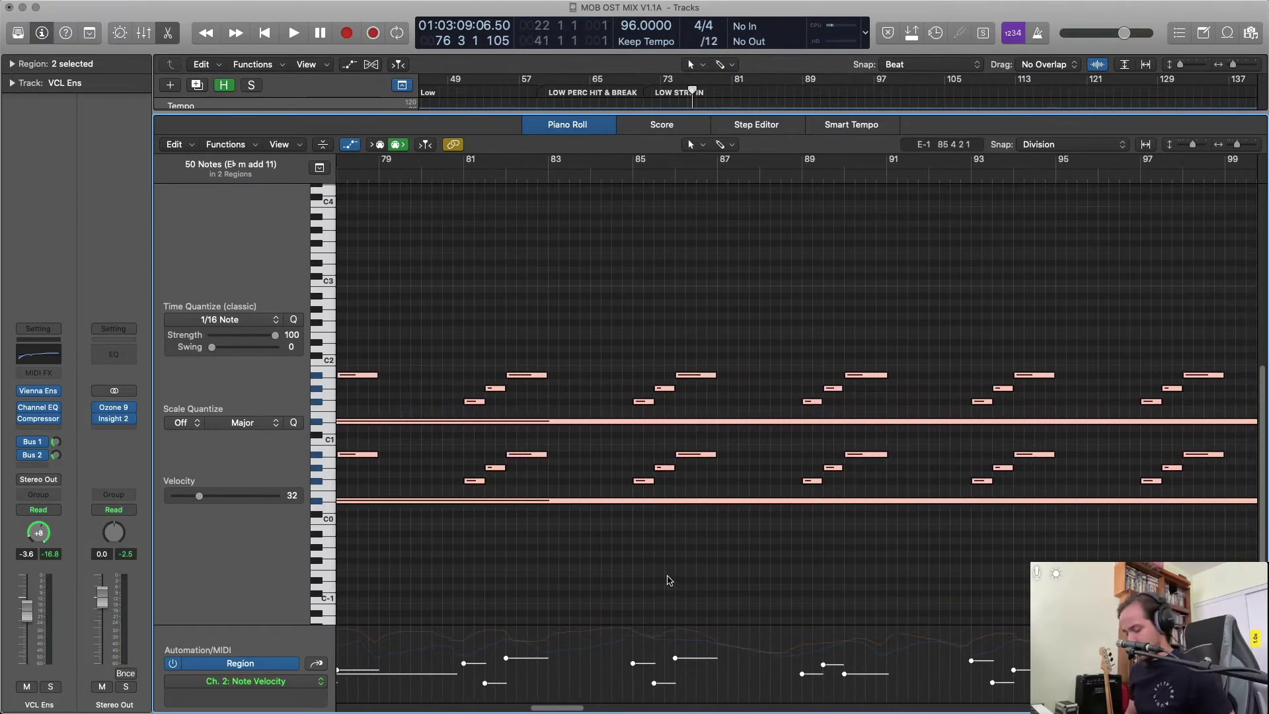
key("p")
Play the low strings entry from bar 69 and find the orchestral multi tracks in the arrangement.
key("shift+space")
left_click(846, 445)
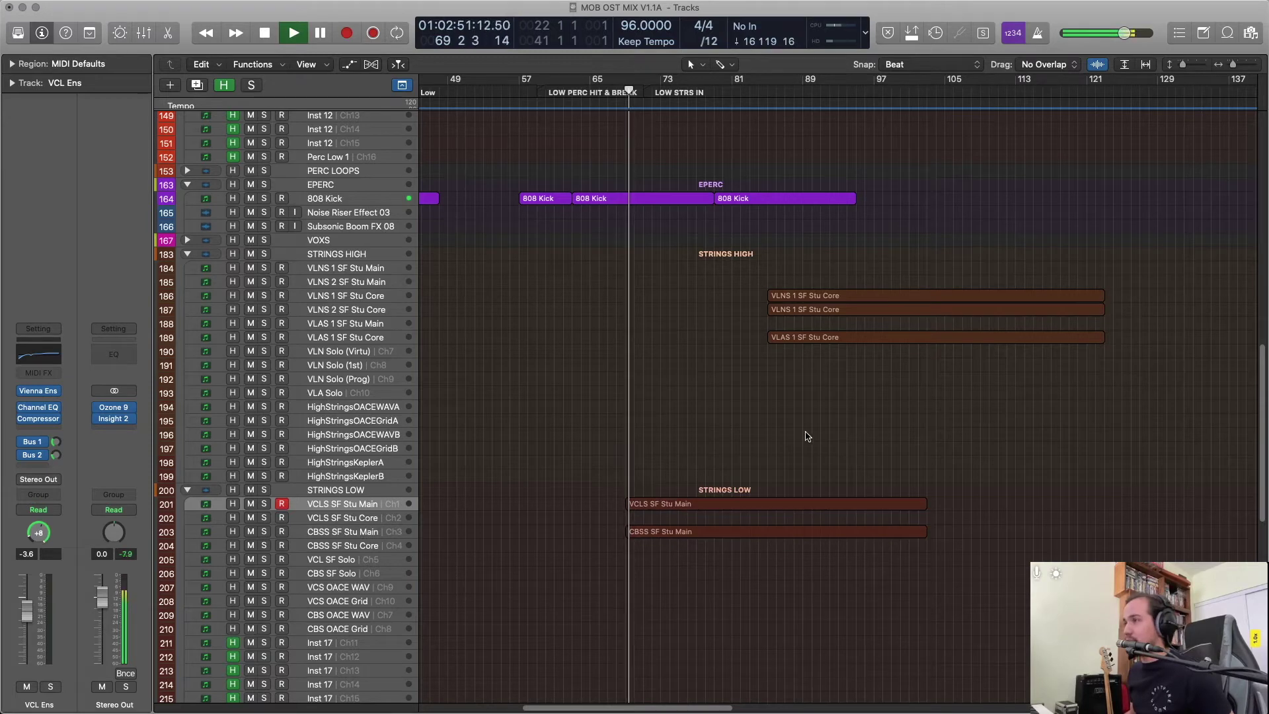
scroll(796, 433, "up", 5)
scroll(797, 433, "up", 15)
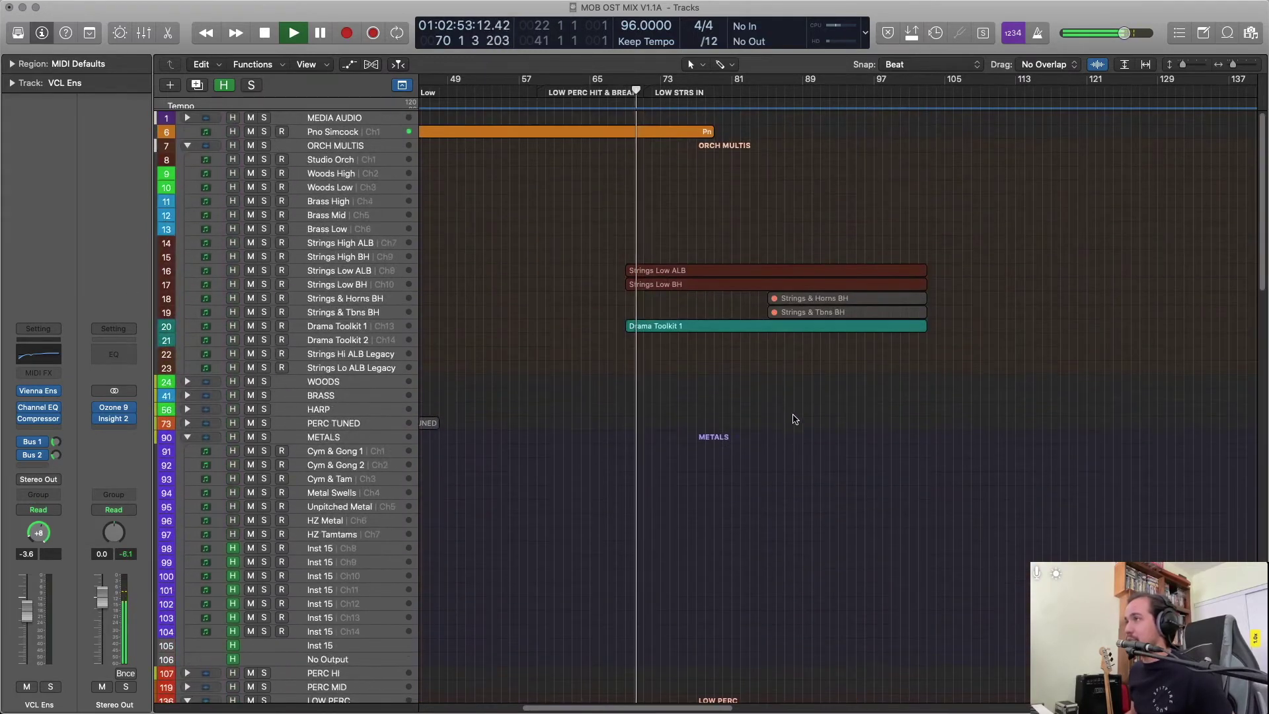
key("space")
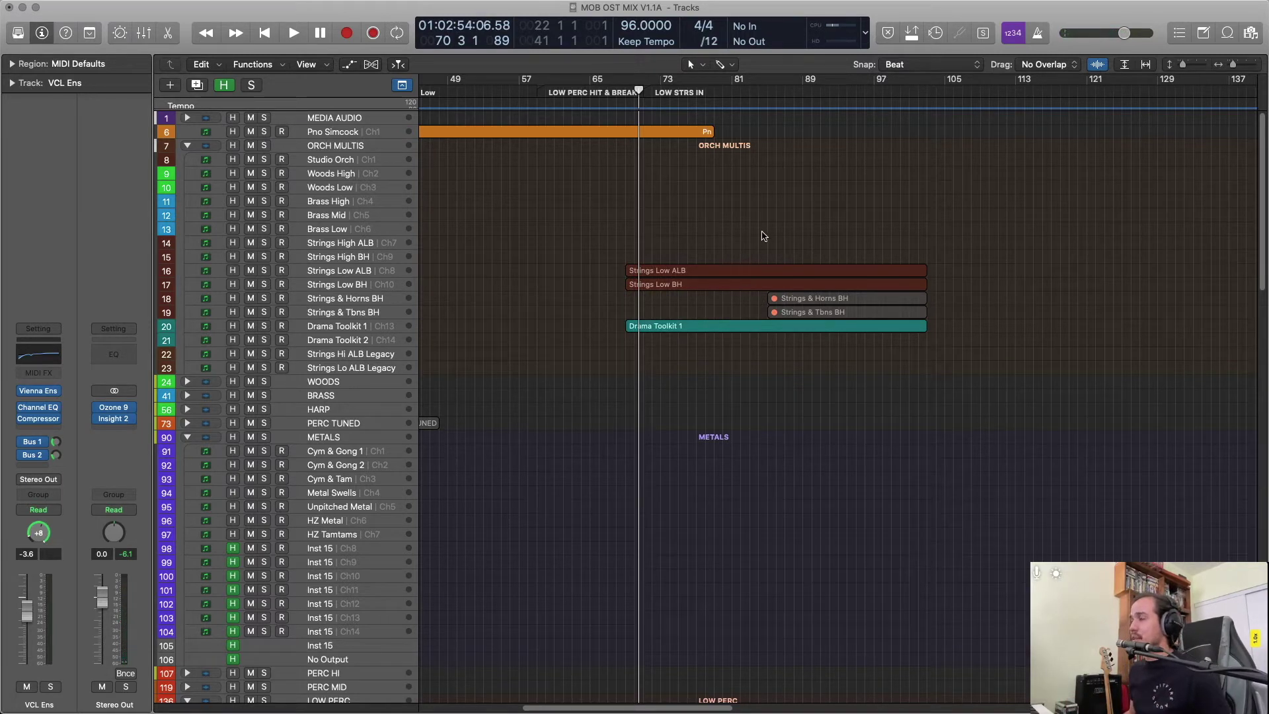
Select the Strings Low ALB and Strings Low BH regions and audition the mix from their start at bar 69.
scroll(764, 236, "down", 1)
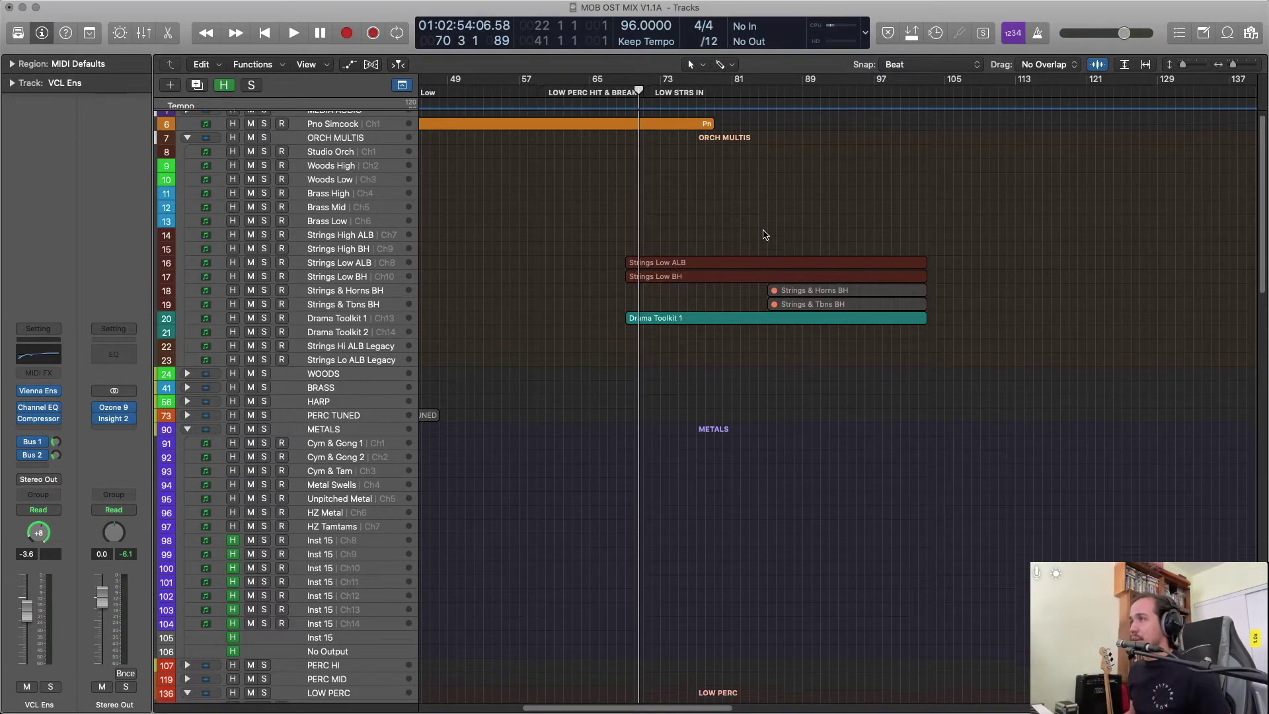
left_click_drag(727, 226, 731, 279)
key("space")
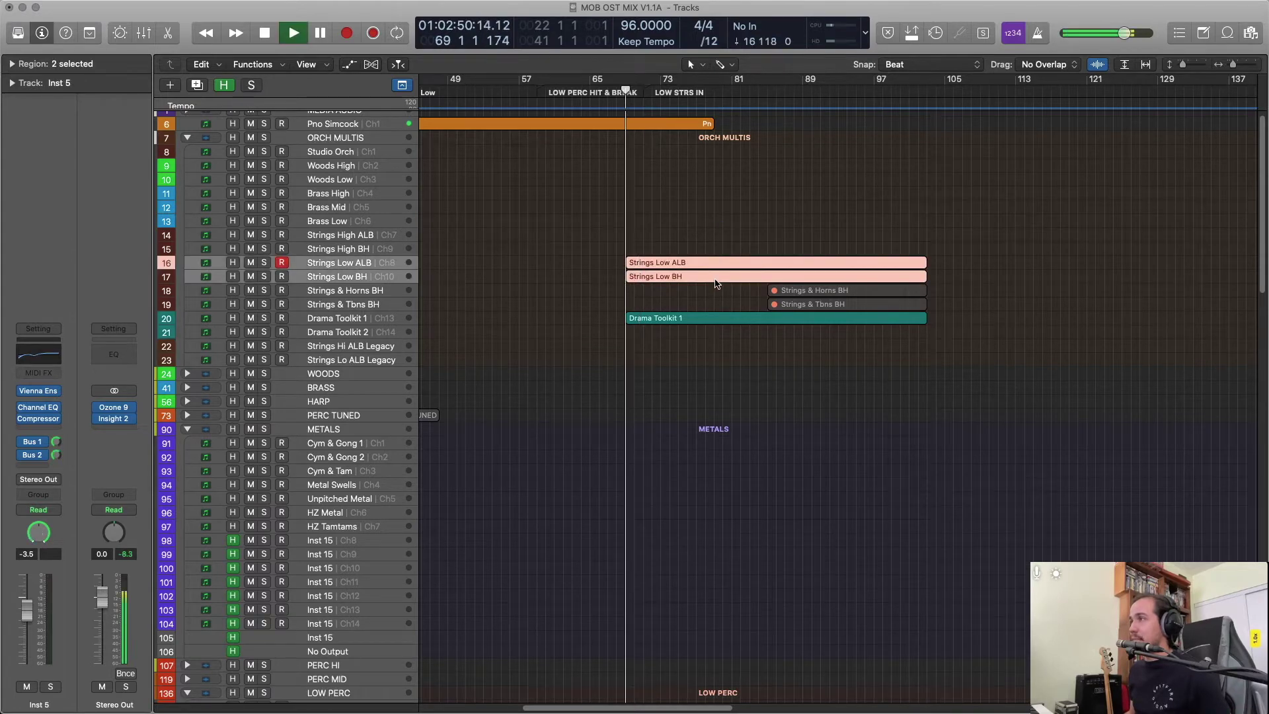
scroll(760, 238, "down", 8)
scroll(784, 241, "right", 5)
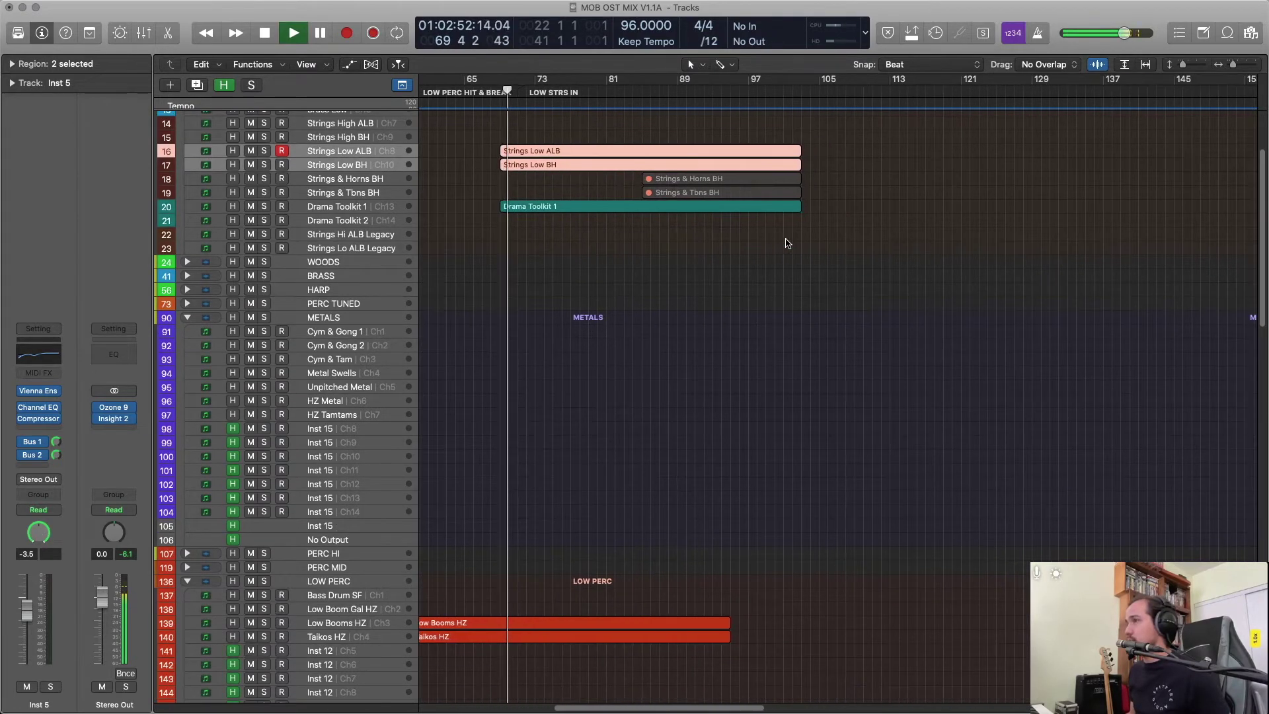
scroll(785, 242, "left", 2)
scroll(787, 243, "up", 3)
scroll(787, 243, "up", 5)
scroll(787, 244, "left", 2)
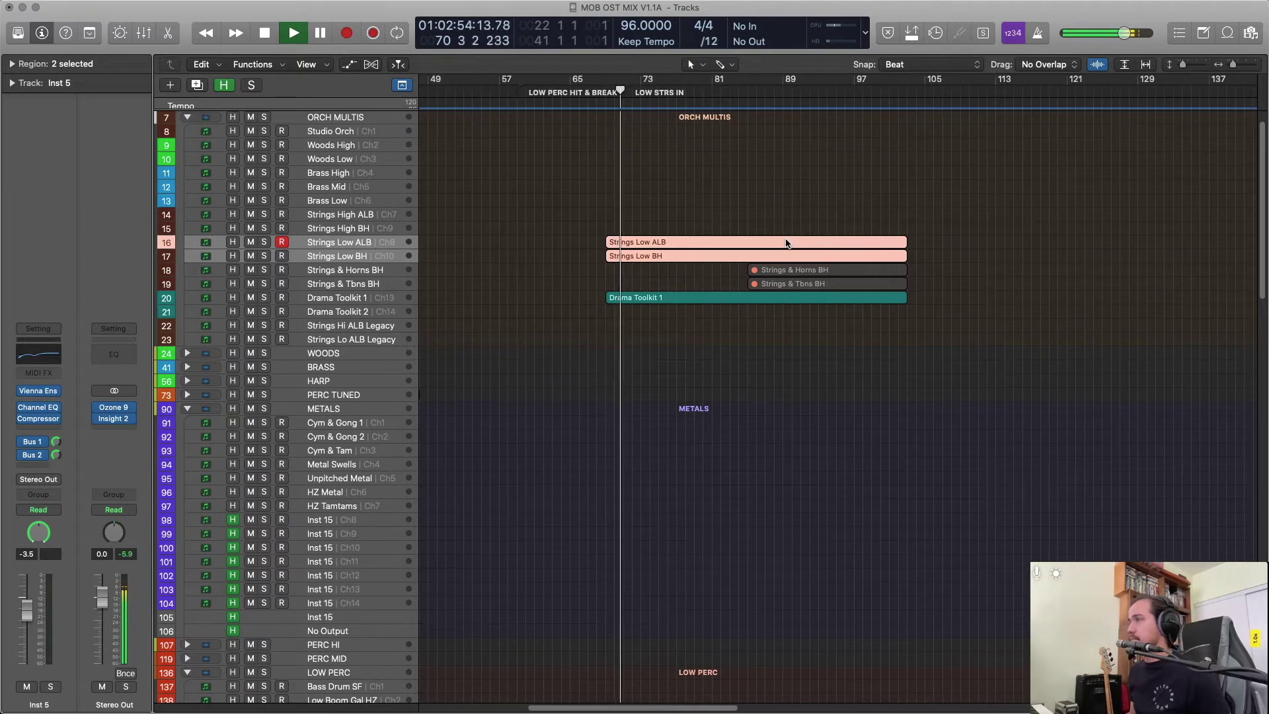
scroll(788, 244, "up", 1)
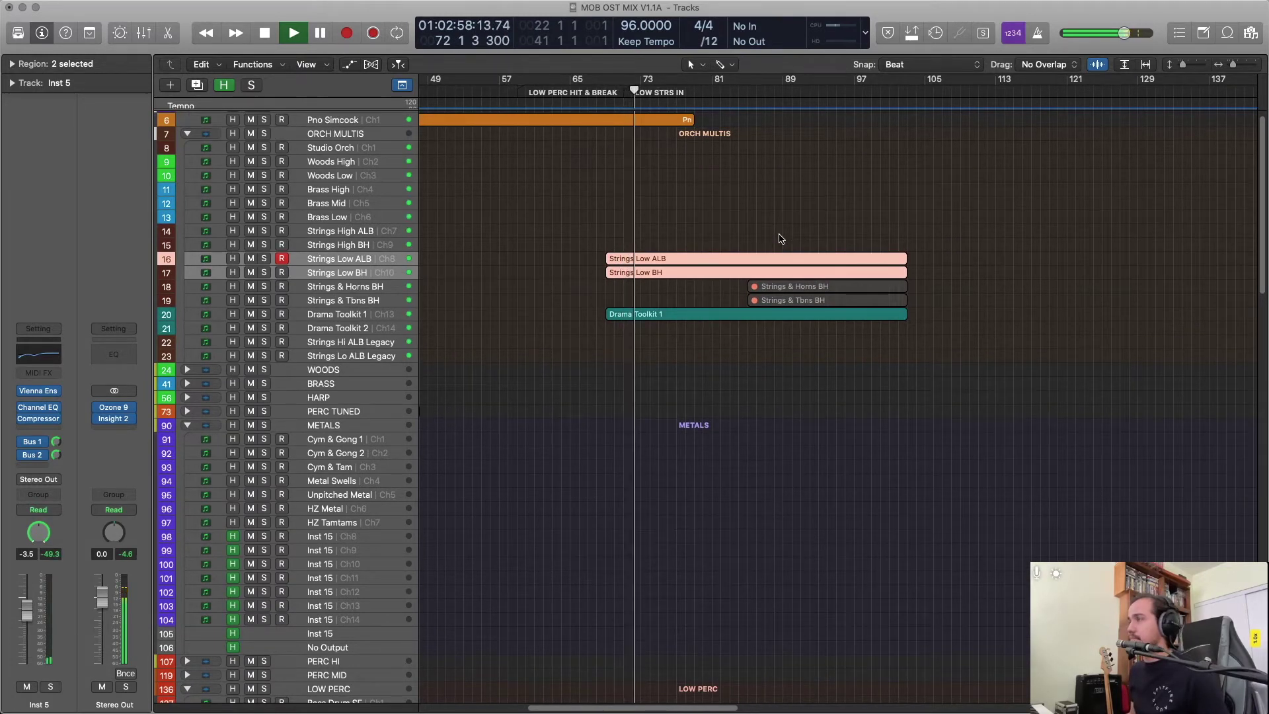
Look over the string, synth and live audio tracks around bar 73 during playback, stop and return to the ORCH MULTIS tracks.
scroll(783, 237, "down", 20)
scroll(780, 244, "down", 6)
scroll(774, 254, "up", 10)
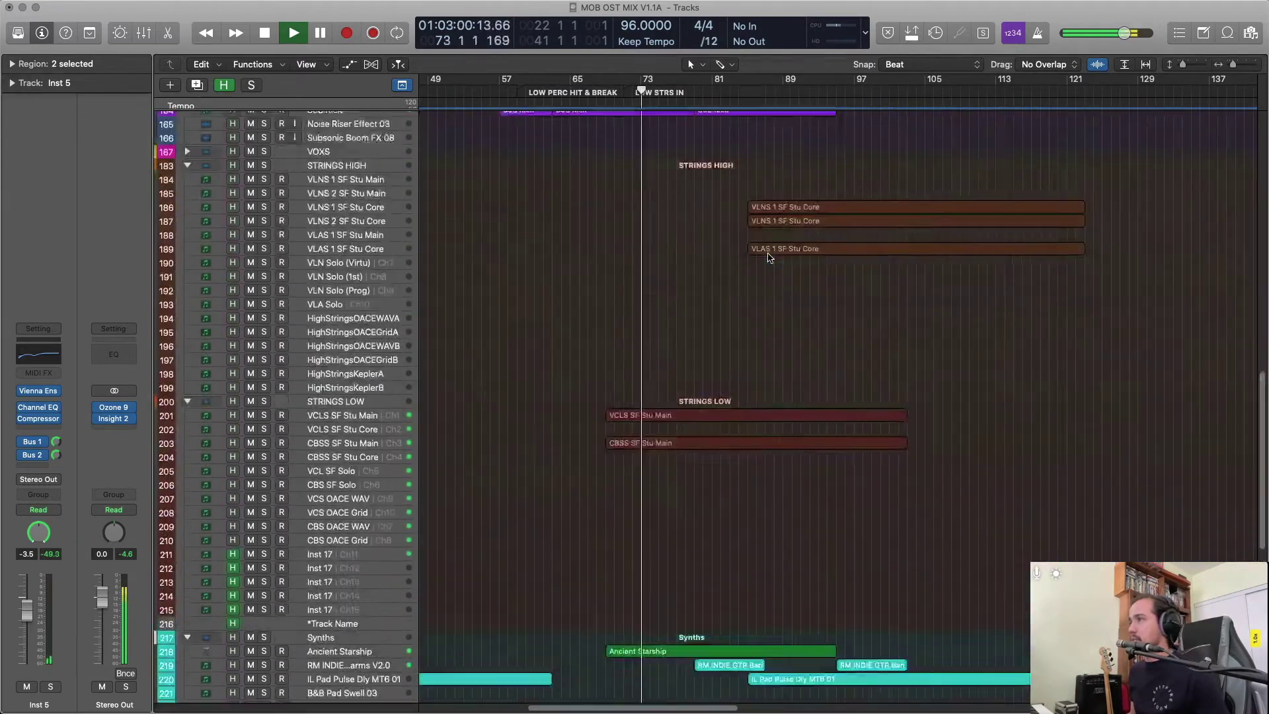
scroll(770, 258, "down", 1)
scroll(770, 258, "down", 10)
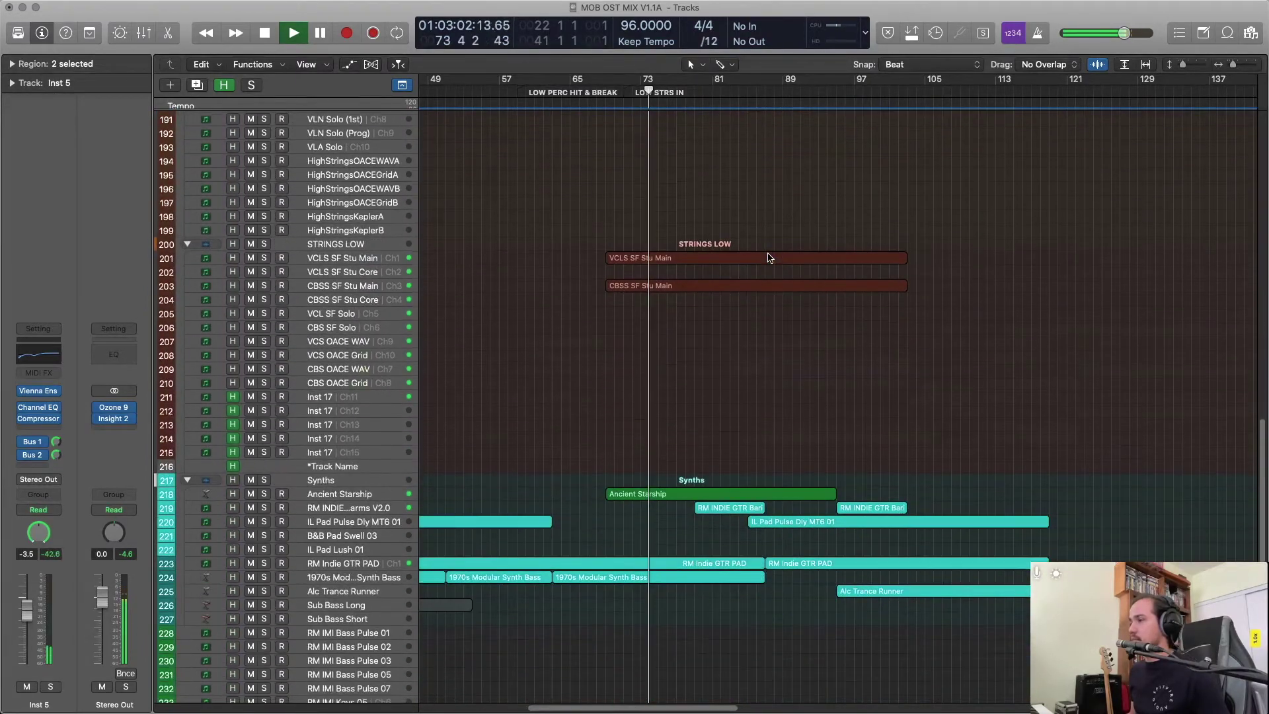
scroll(770, 258, "down", 1)
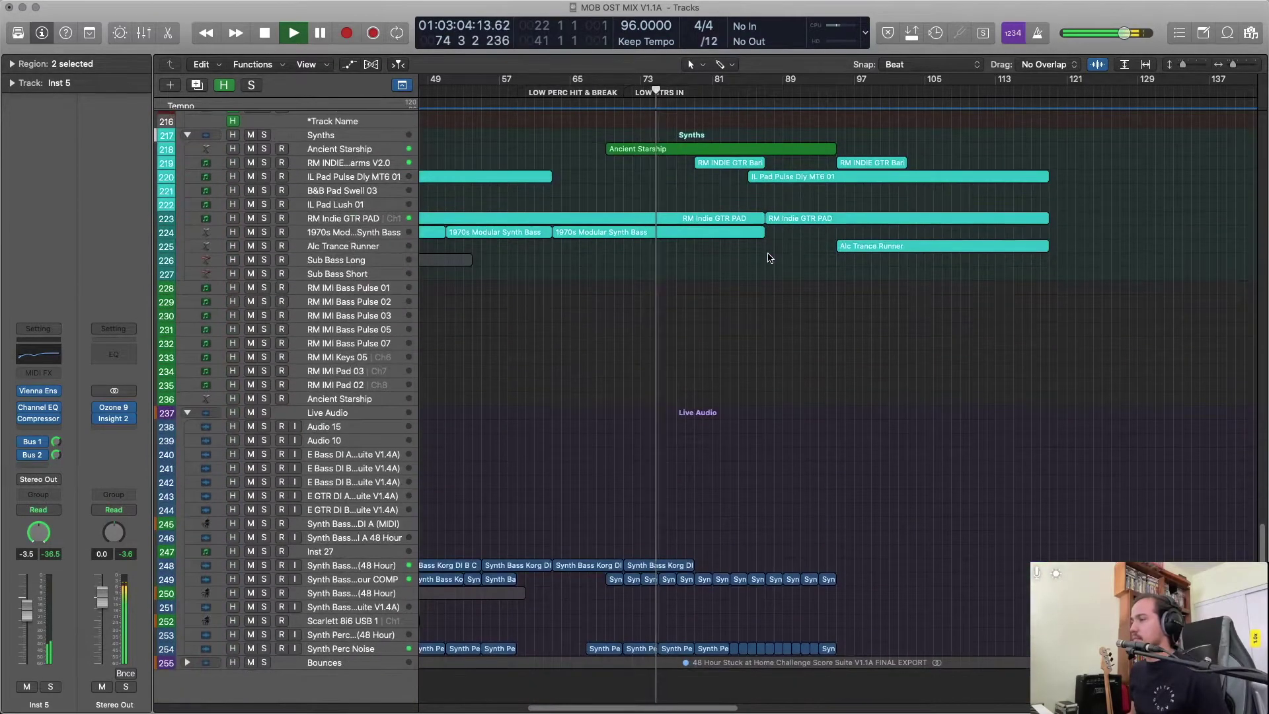
key("space")
scroll(770, 258, "up", 11)
scroll(770, 258, "up", 12)
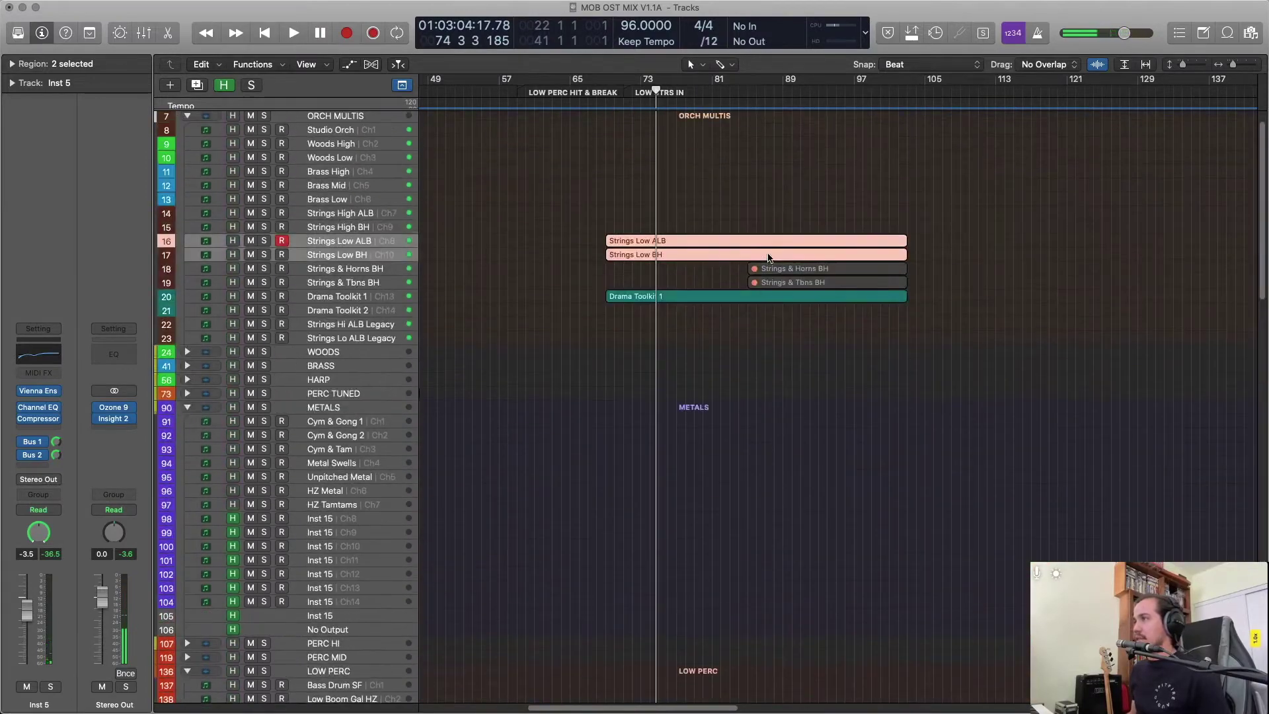
Draw a rising Modulation curve from bar 69 to 71 in the Strings Low ALB region and review the remaining modulation.
double_click(701, 242)
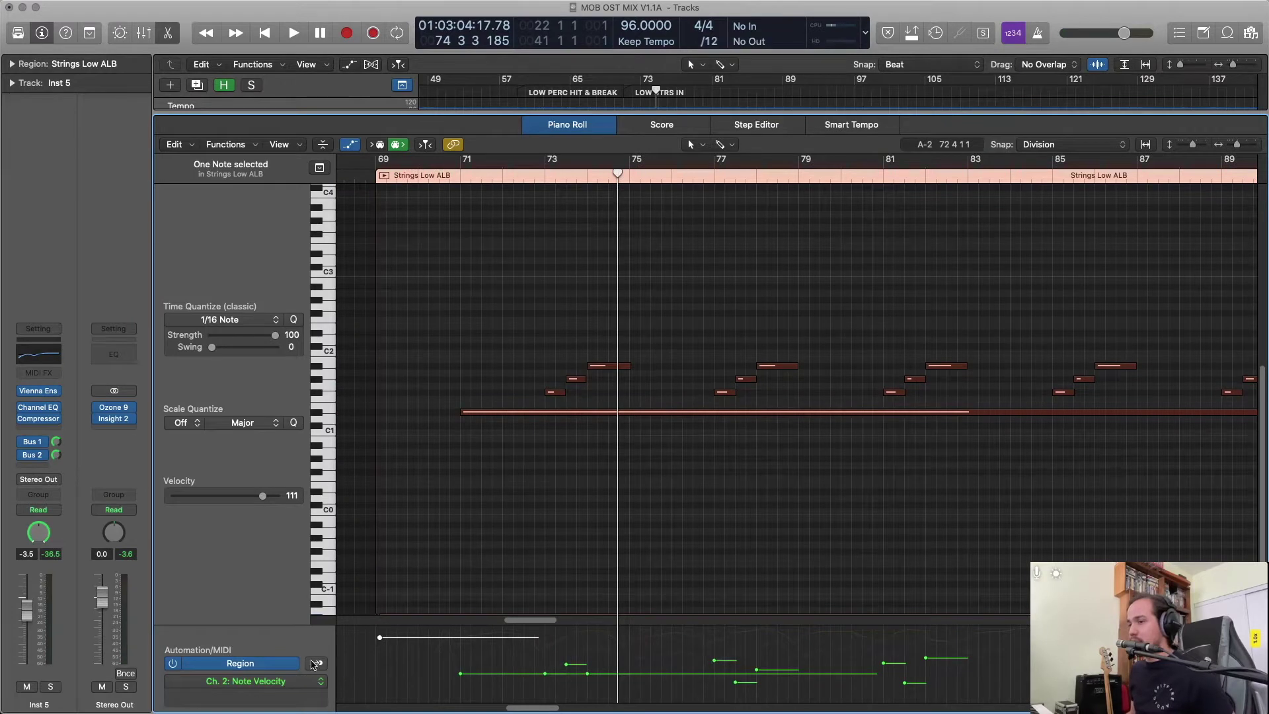
left_click(316, 664)
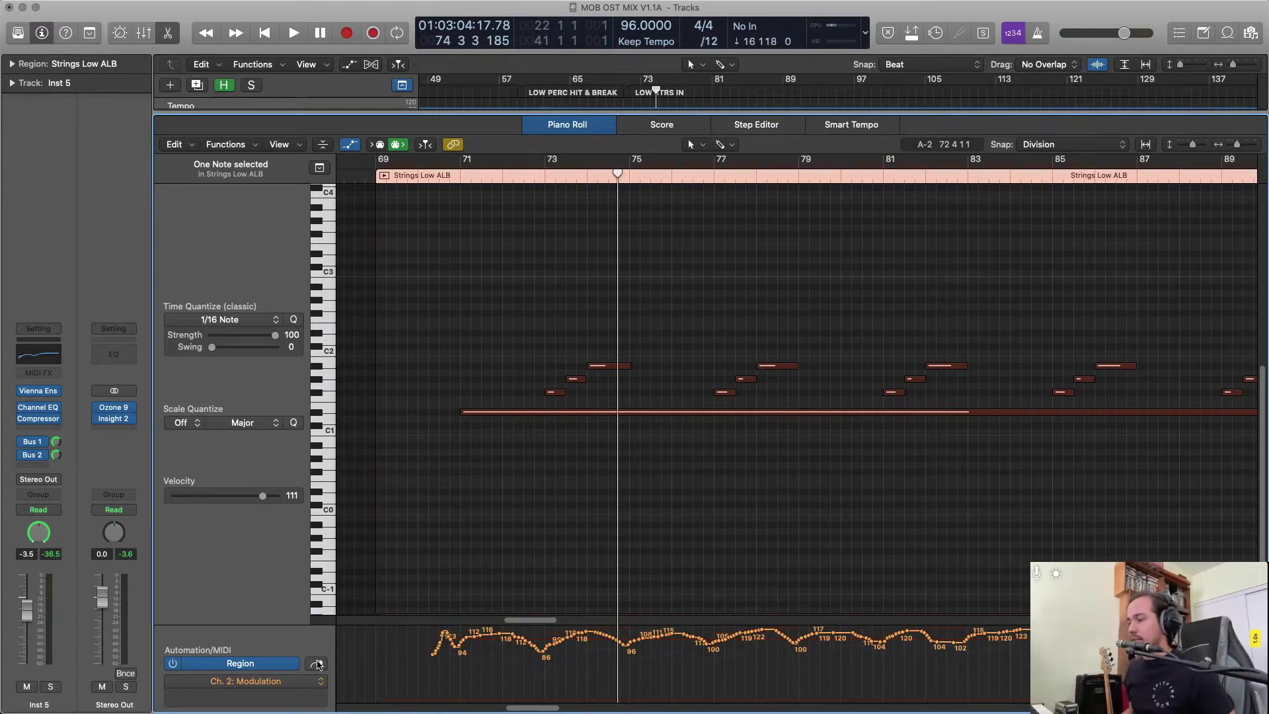
scroll(468, 650, "down", 3)
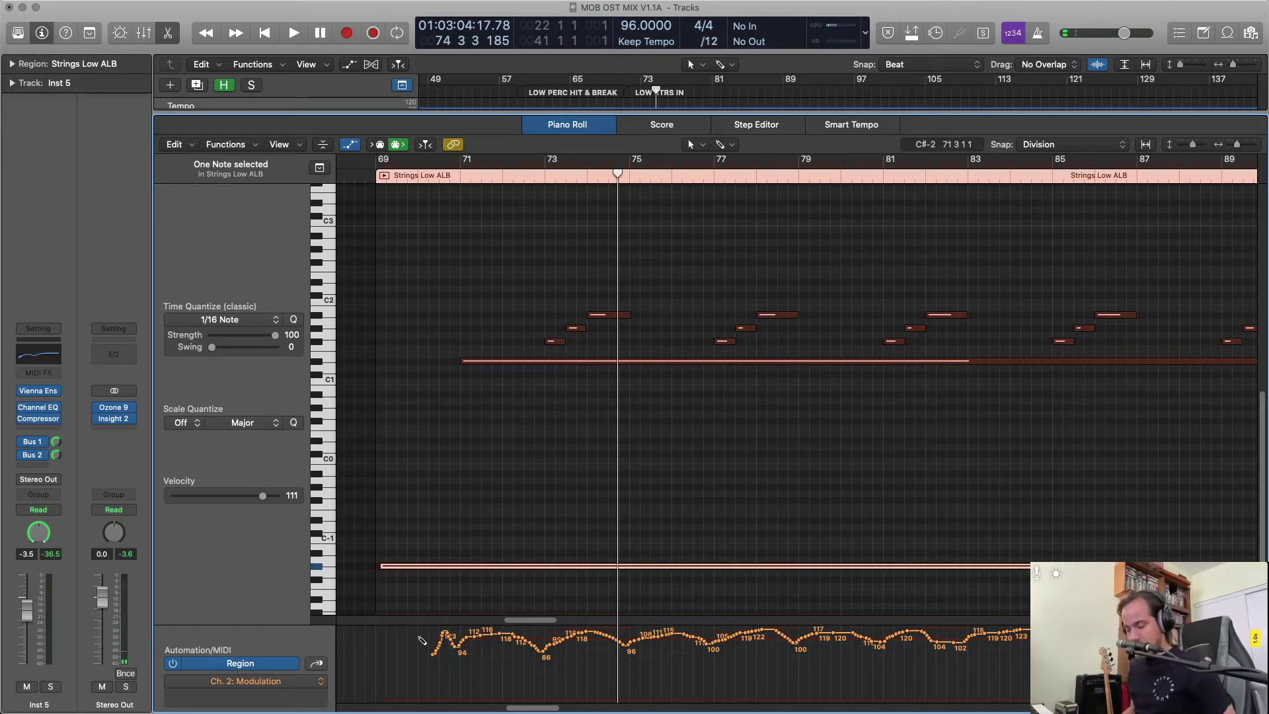
left_click_drag(379, 659, 455, 658)
left_click_drag(373, 667, 457, 650)
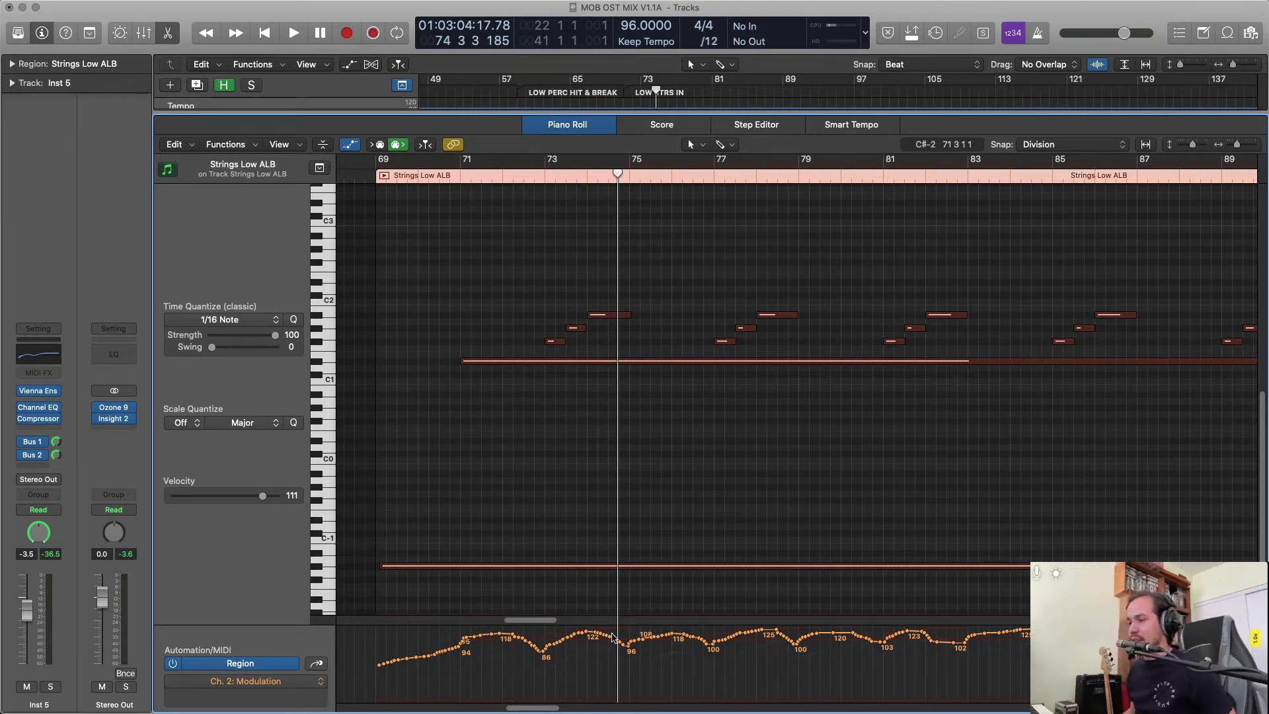
scroll(986, 653, "right", 5)
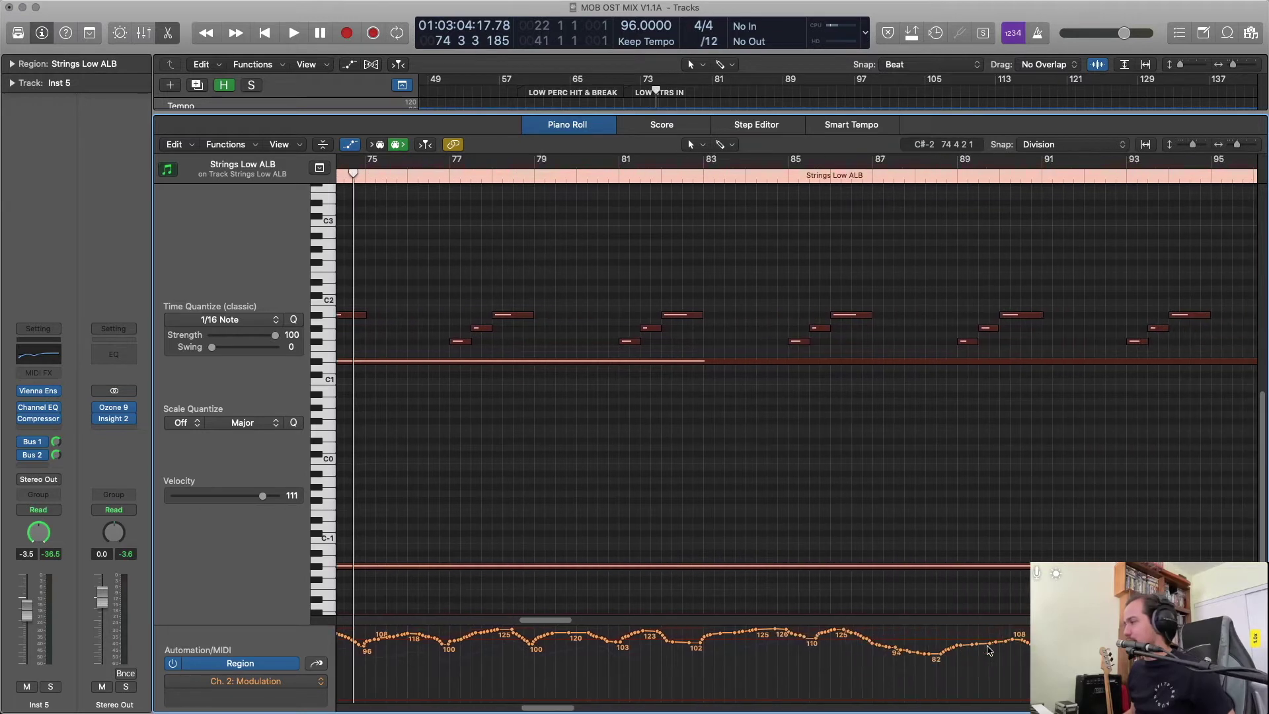
scroll(989, 650, "right", 5)
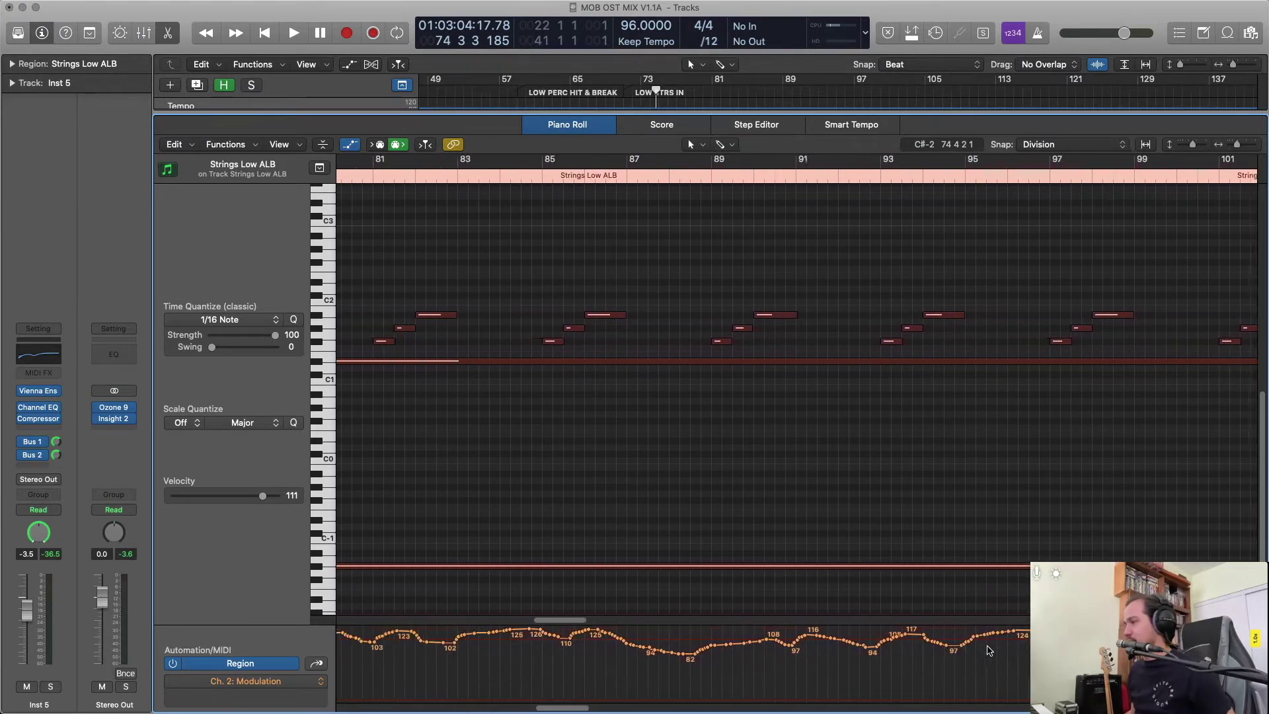
scroll(989, 649, "left", 12)
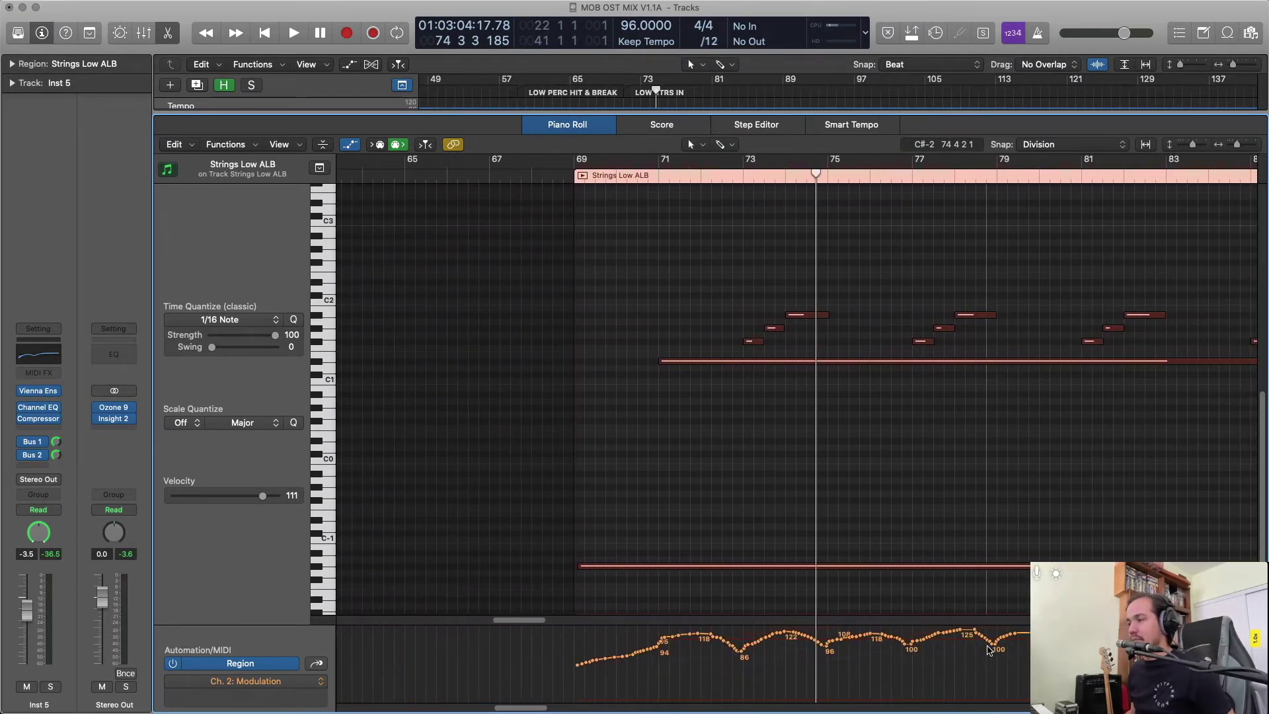
Show the Expression data of the Strings Low ALB region in a taller automation lane.
left_click(320, 681)
scroll(557, 684, "right", 2)
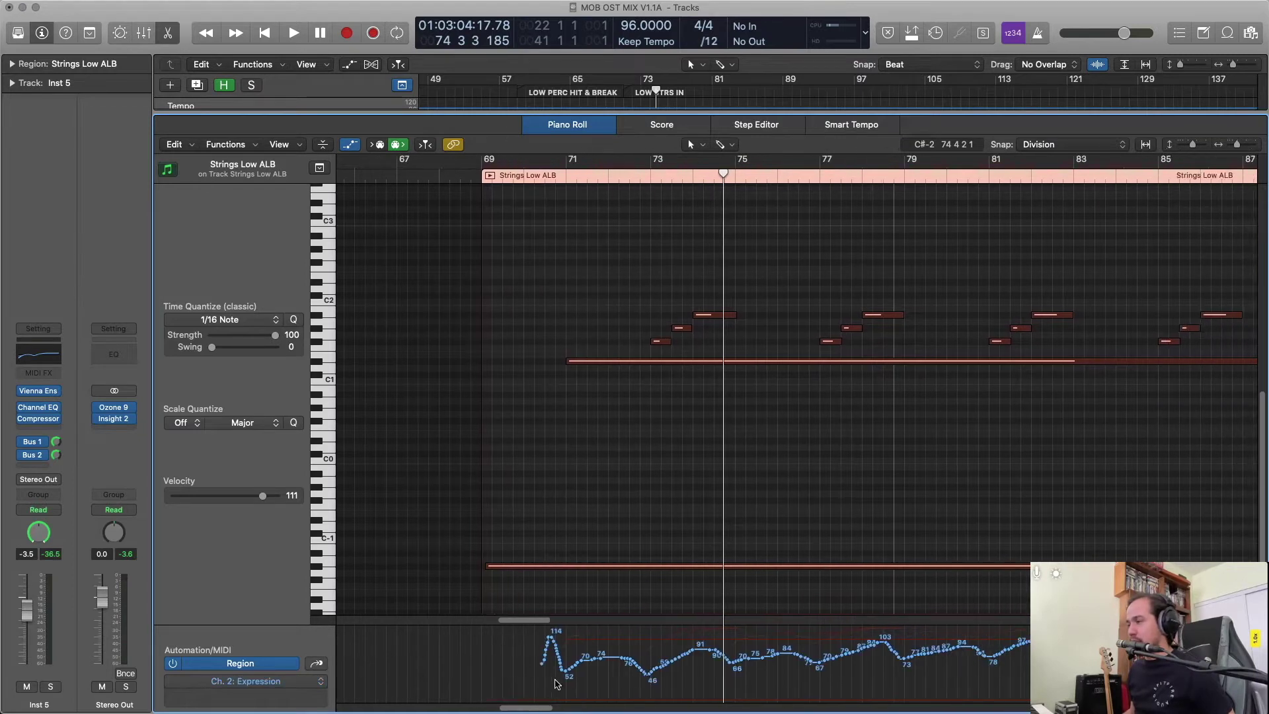
scroll(686, 656, "right", 6)
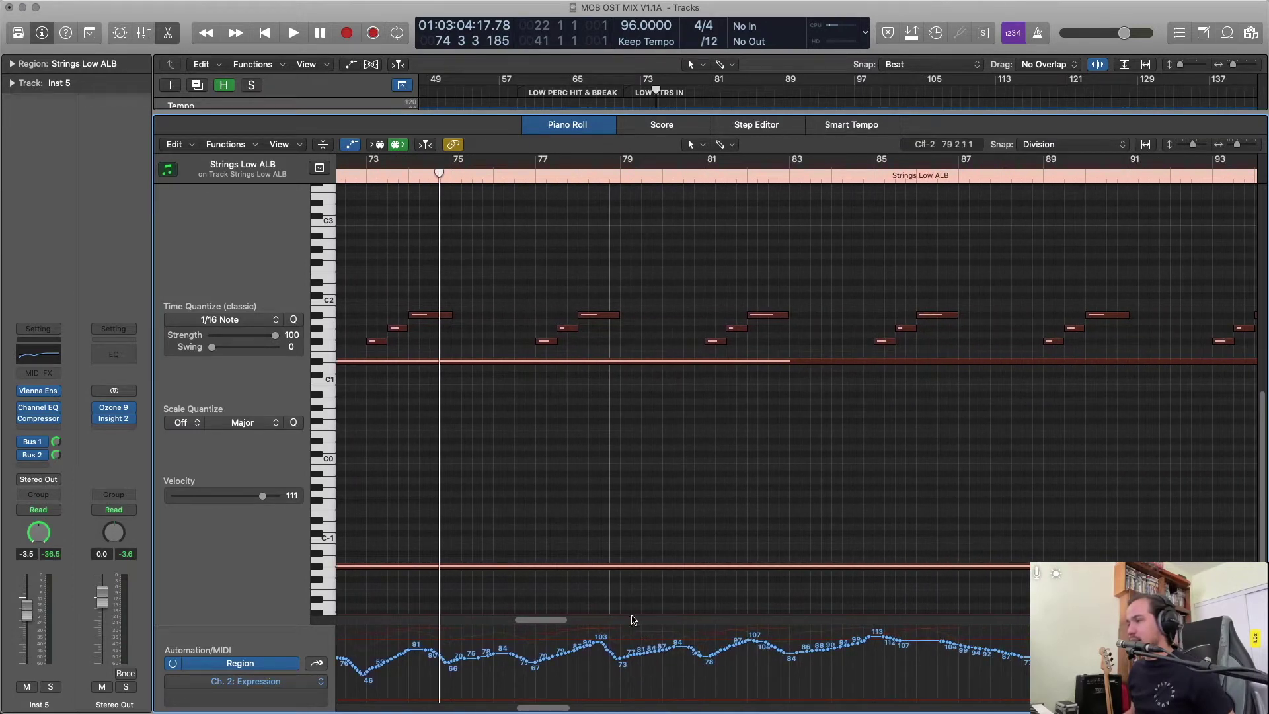
left_click_drag(625, 624, 638, 557)
scroll(687, 608, "left", 8)
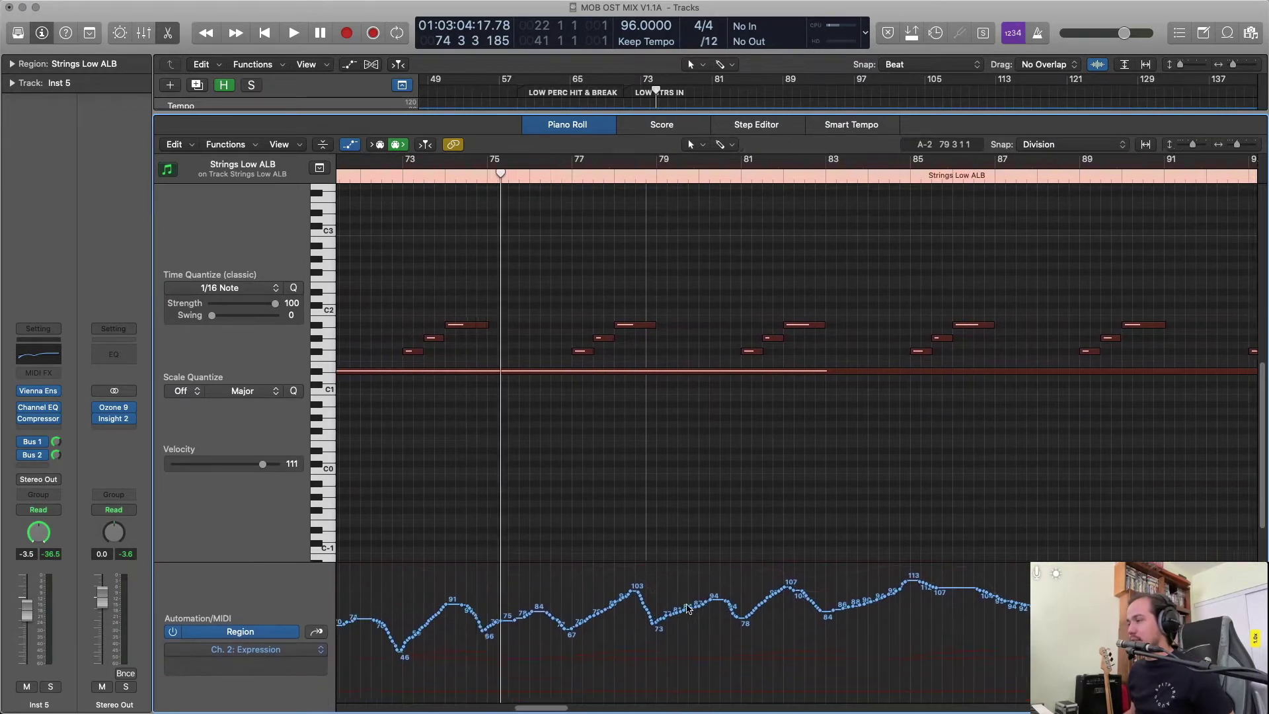
Redraw the Strings Low ALB Expression between bars 69 and 71 as a low, nearly flat lead-in without the early peak.
scroll(548, 635, "down", 1)
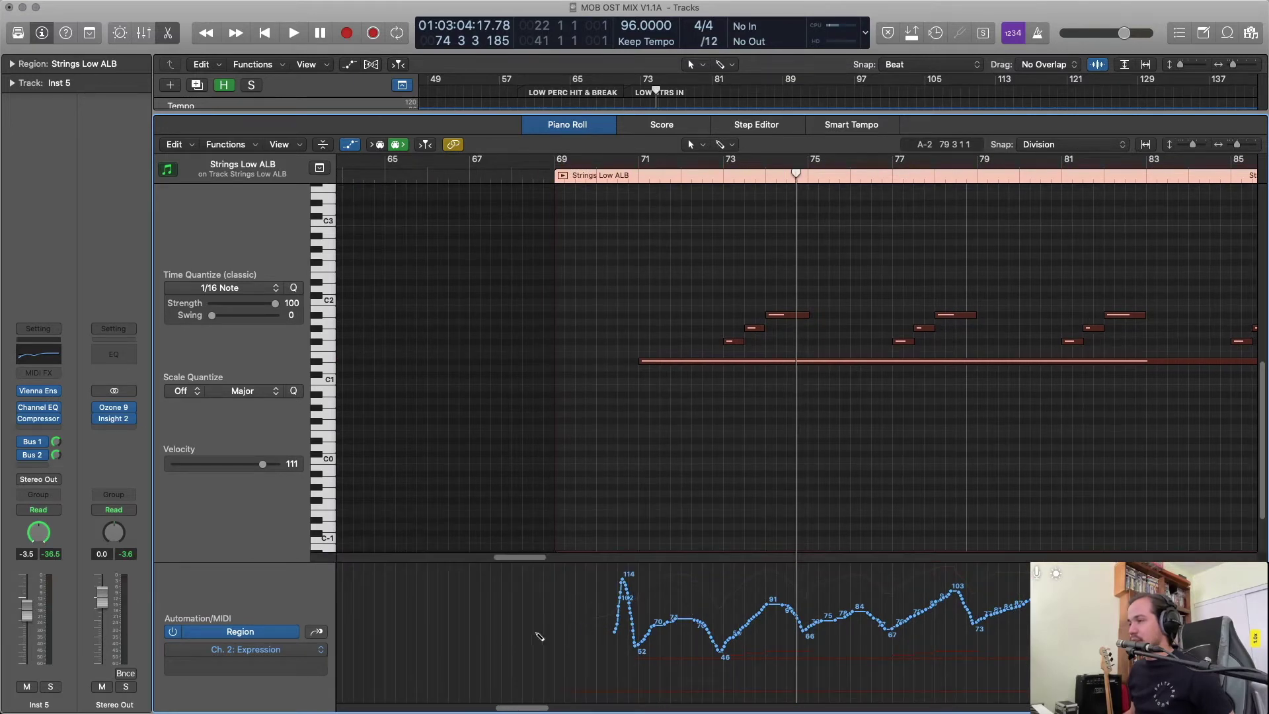
left_click_drag(559, 641, 639, 646)
scroll(637, 645, "right", 12)
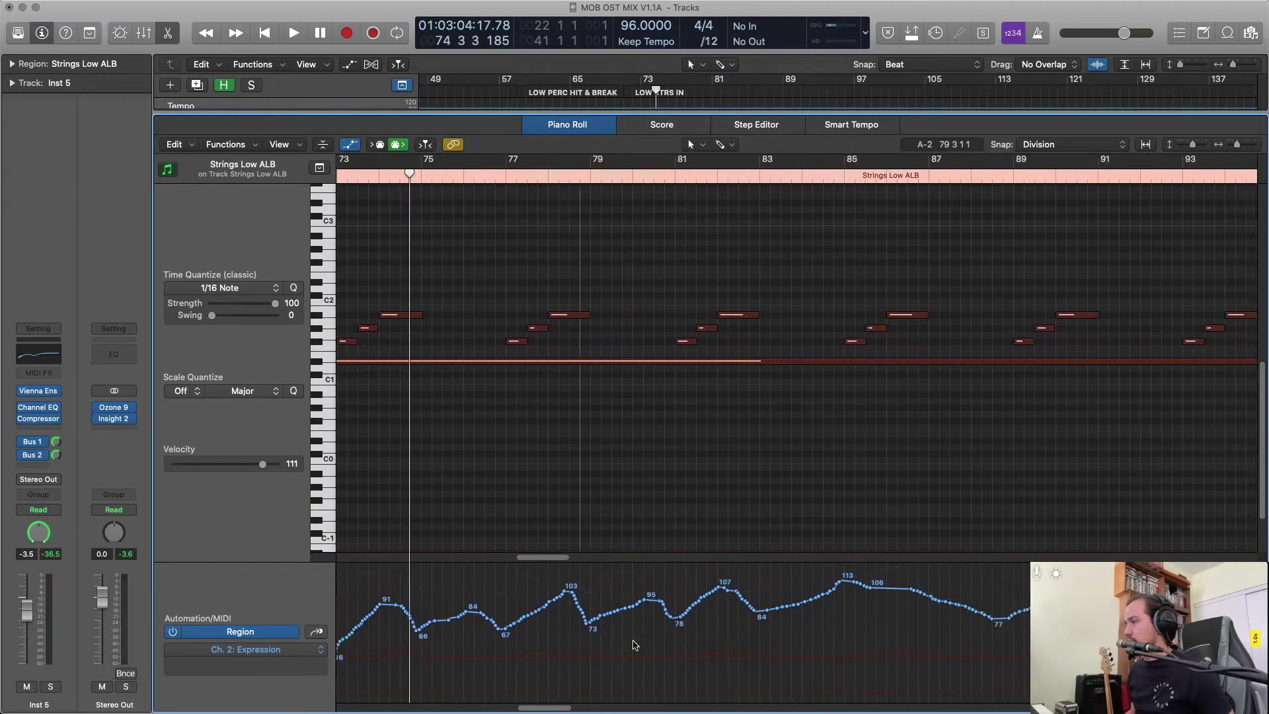
Raise the Strings Low ALB Expression points over the first half of the region, lifting bars 69 to 77 to a peak of 120.
scroll(638, 645, "down", 5)
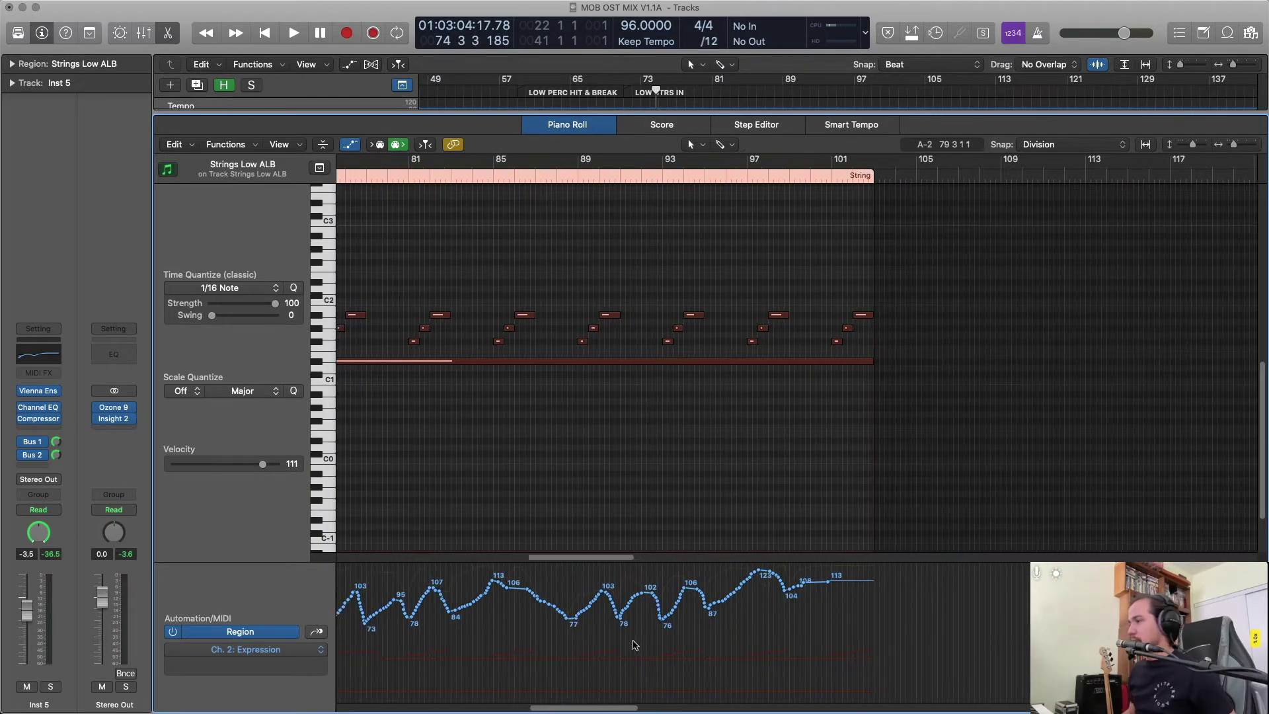
left_click_drag(401, 645, 725, 644)
left_click_drag(428, 642, 428, 637)
left_click_drag(387, 637, 624, 622)
left_click_drag(466, 637, 601, 633)
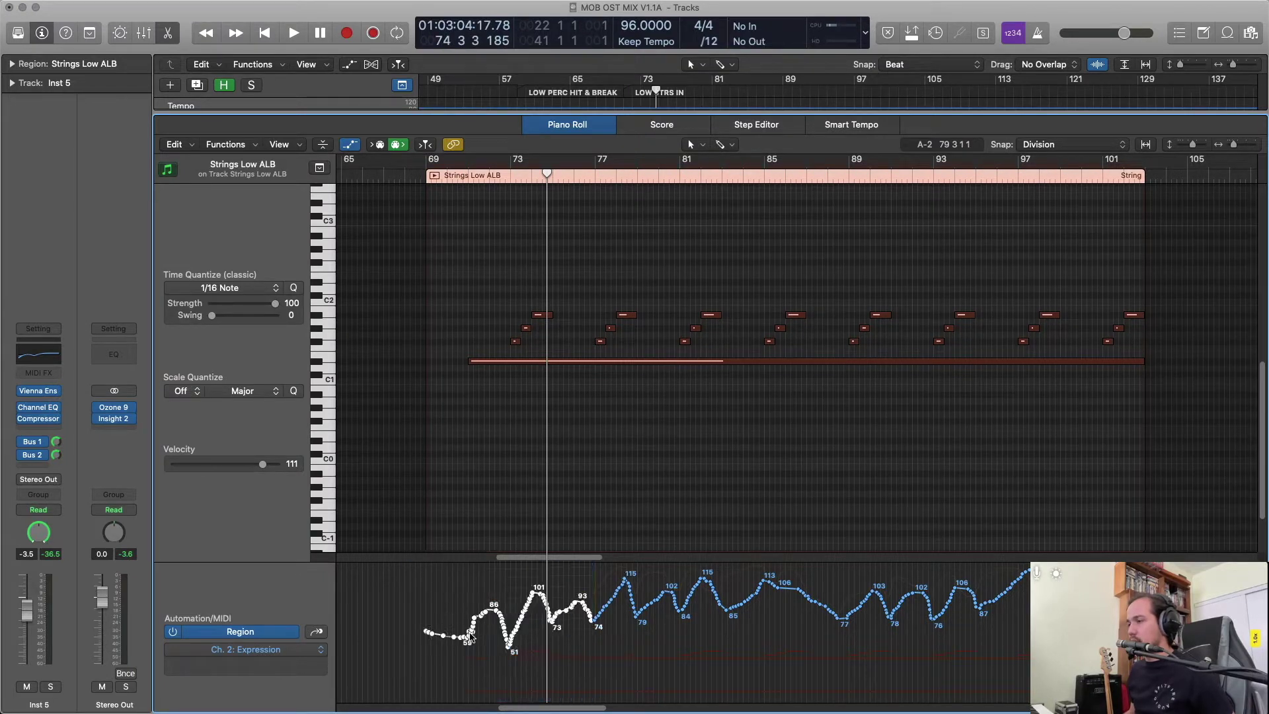
left_click_drag(471, 637, 473, 614)
Redraw the Strings Low ALB Expression dip near bar 77 to 88 and smooth the falling curve after bar 86.
left_click(590, 597)
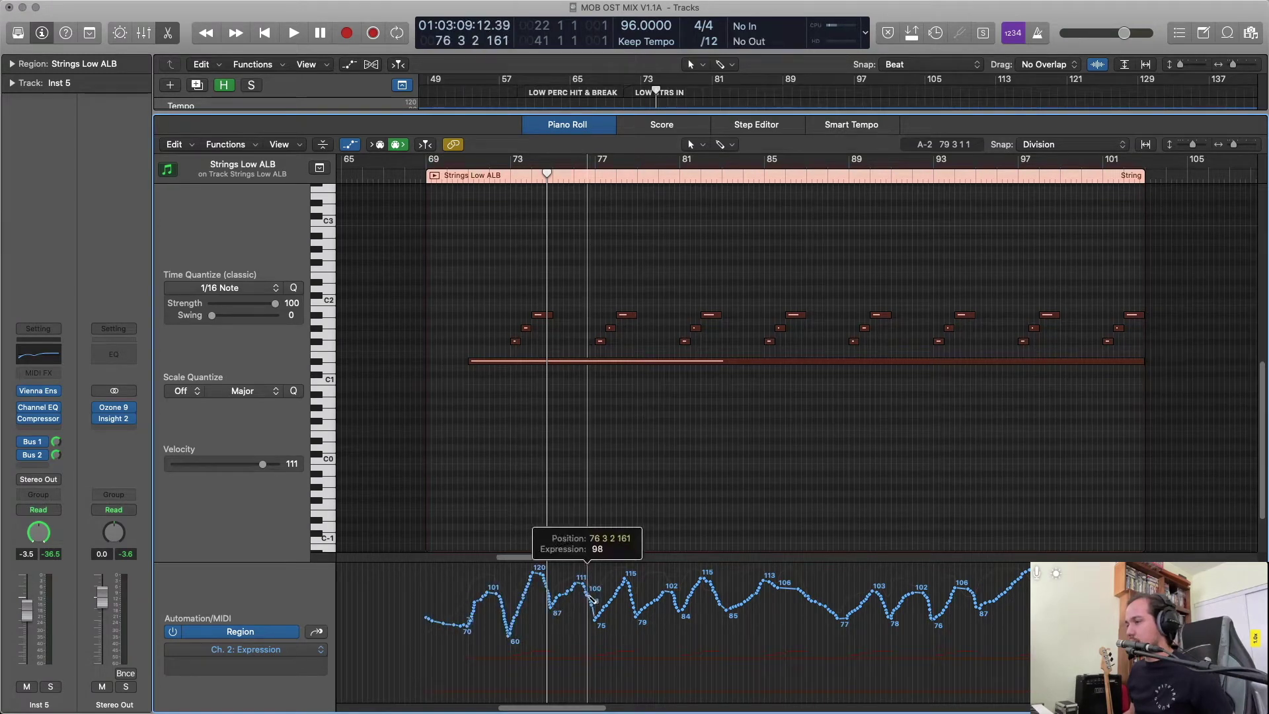
left_click_drag(591, 597, 603, 599)
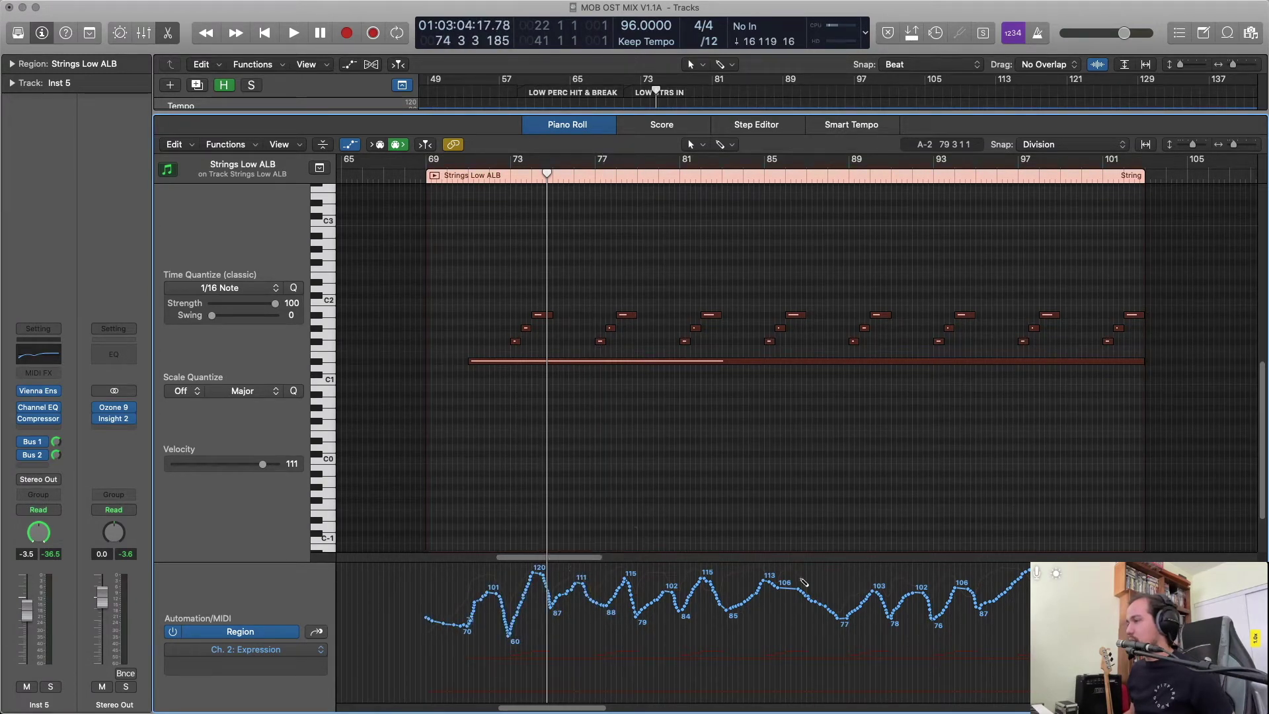
left_click(804, 587)
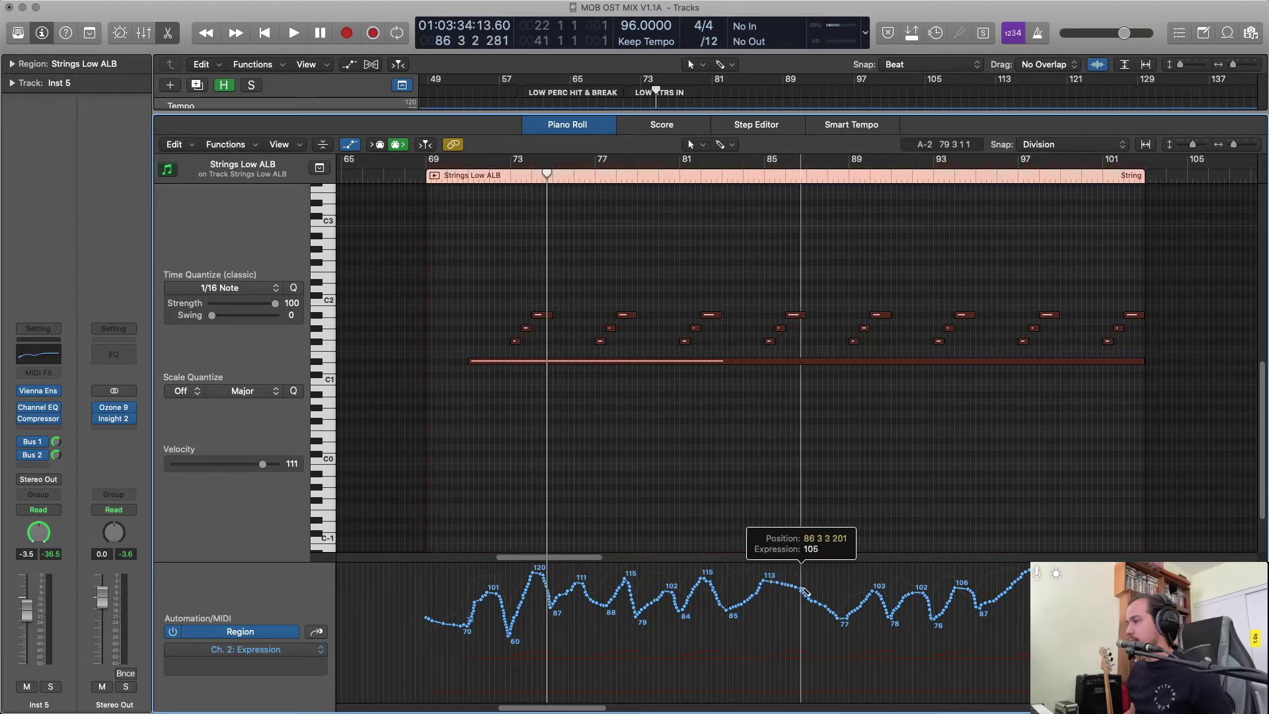
left_click_drag(805, 590, 820, 603)
Raise the Strings Low ALB Expression points from bar 89 onward to a peak of 120 and lift the dip near bar 88 to 85.
left_click_drag(854, 628, 1029, 621)
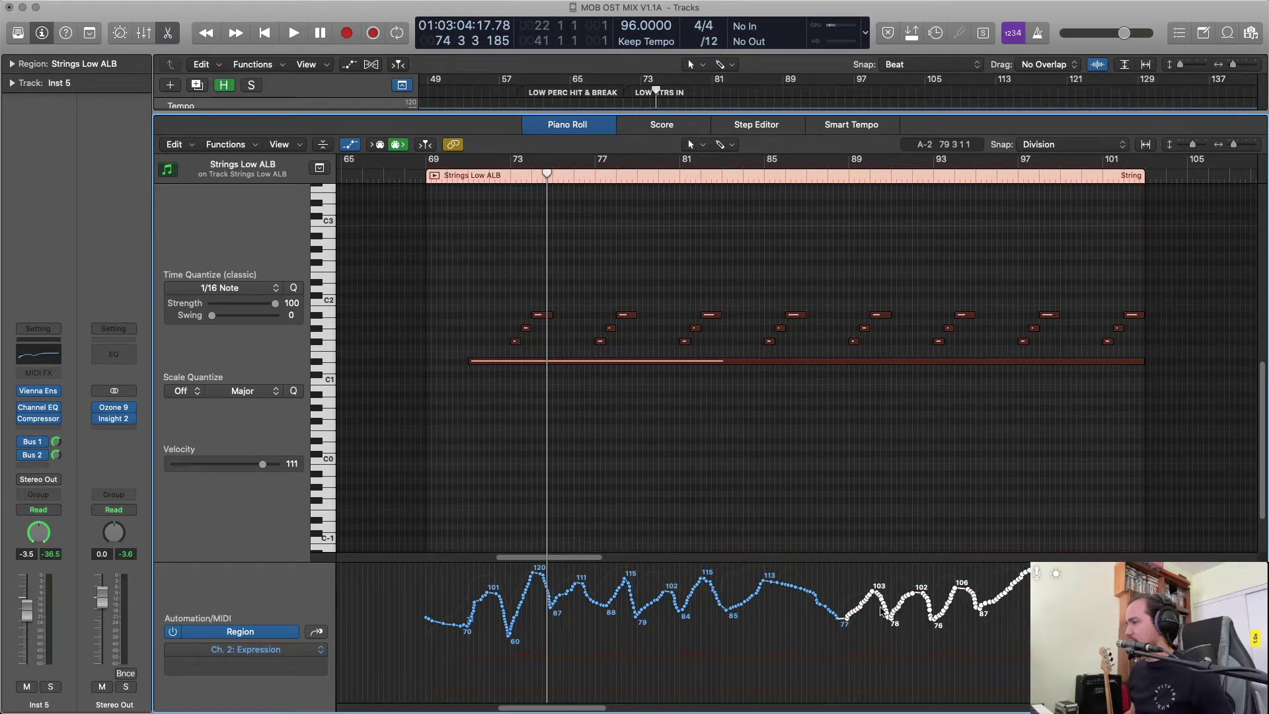
left_click_drag(860, 610, 863, 636)
left_click(864, 636)
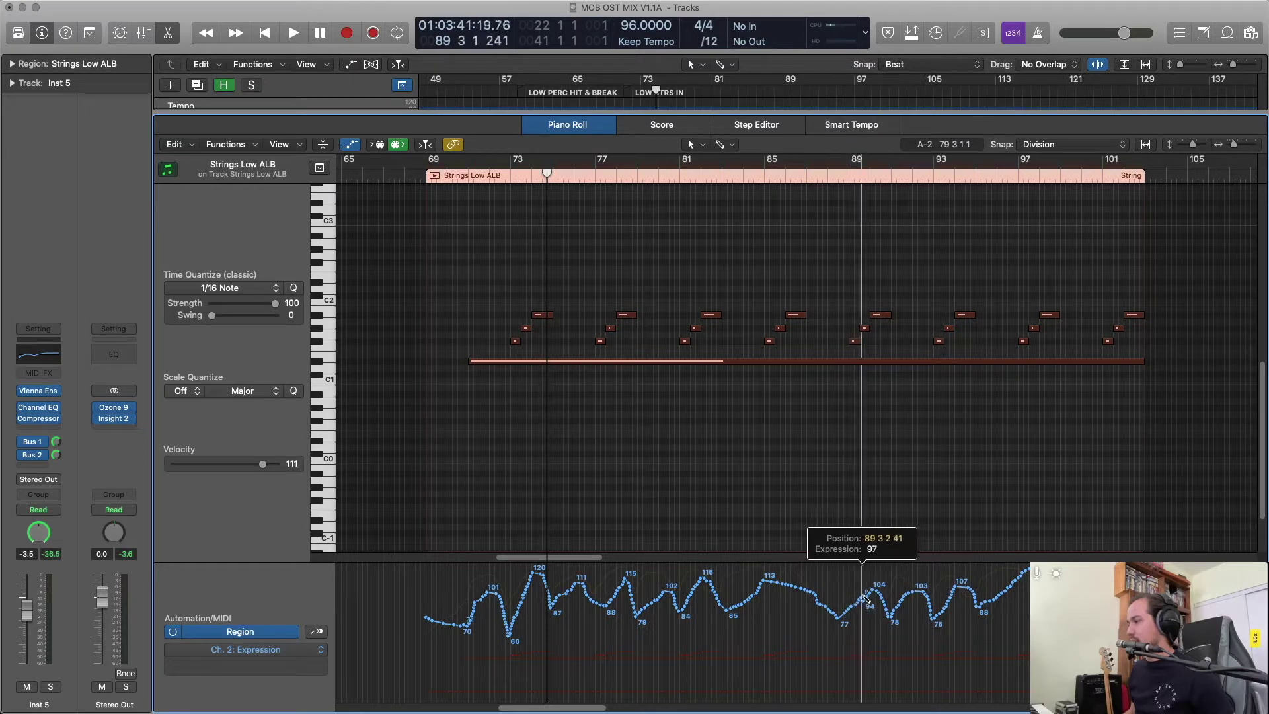
left_click_drag(849, 636, 970, 599)
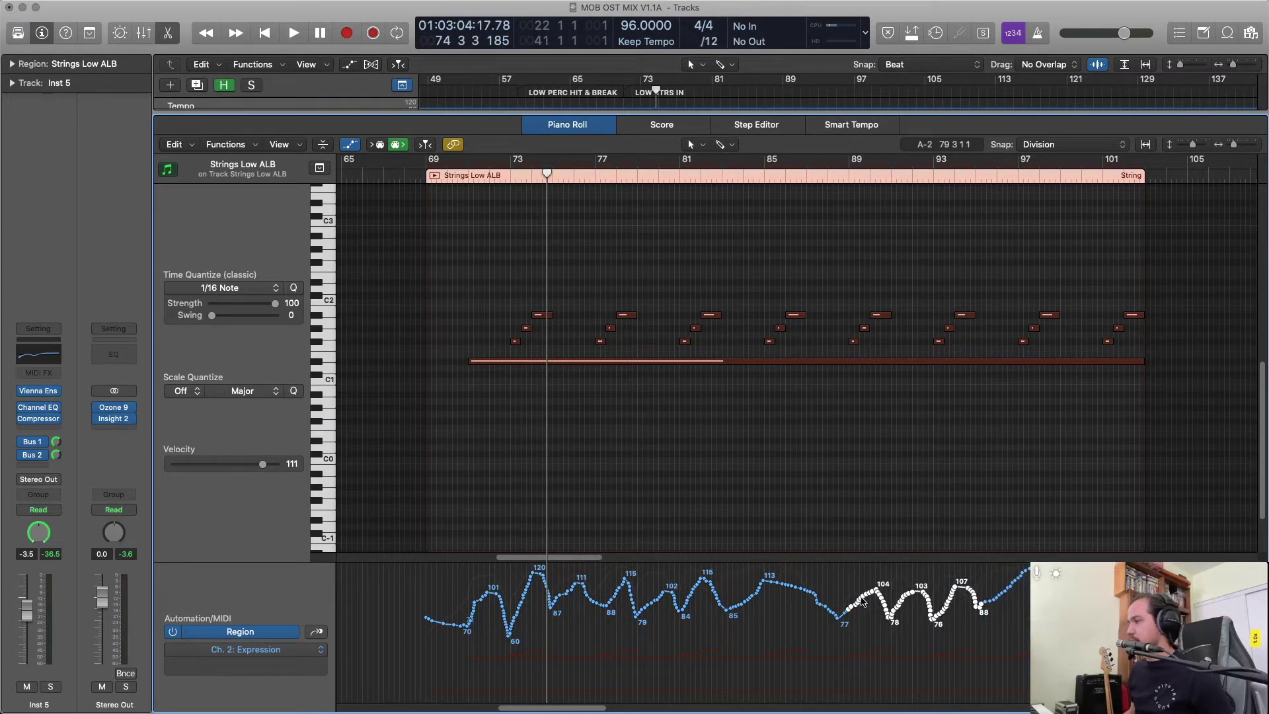
left_click_drag(863, 602, 863, 585)
left_click(994, 628)
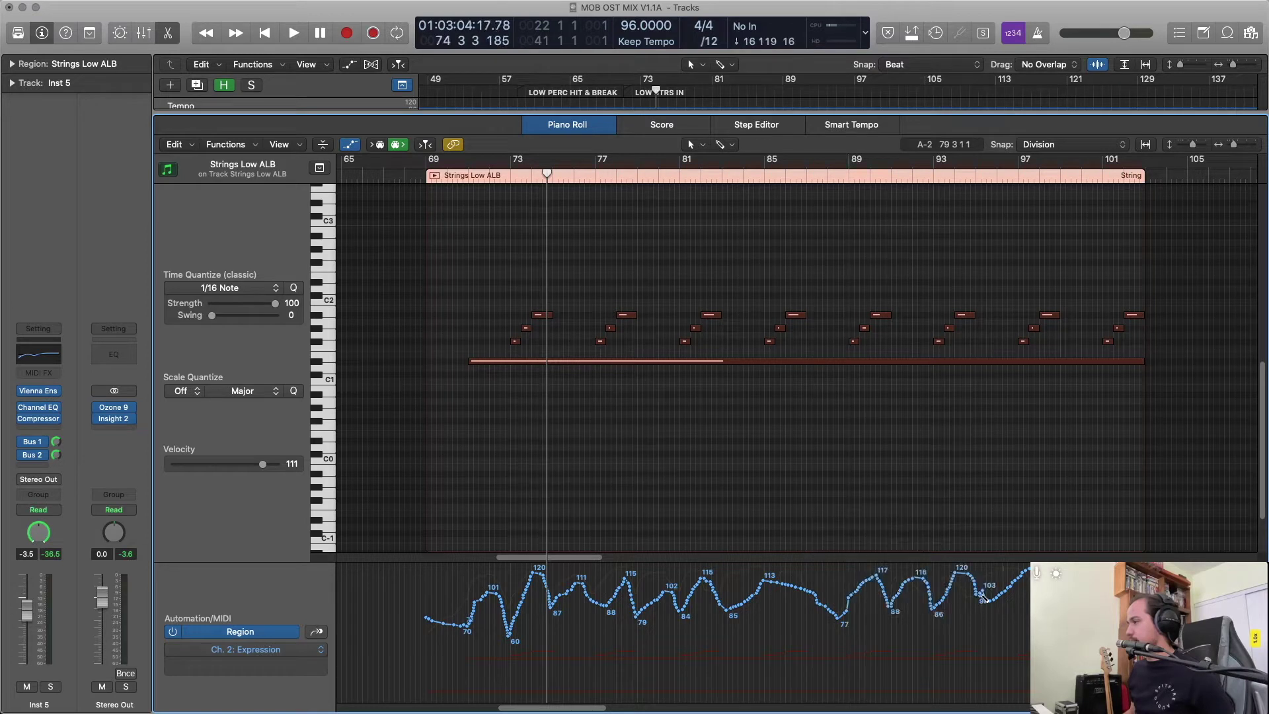
left_click_drag(980, 598, 982, 613)
left_click_drag(839, 619, 842, 610)
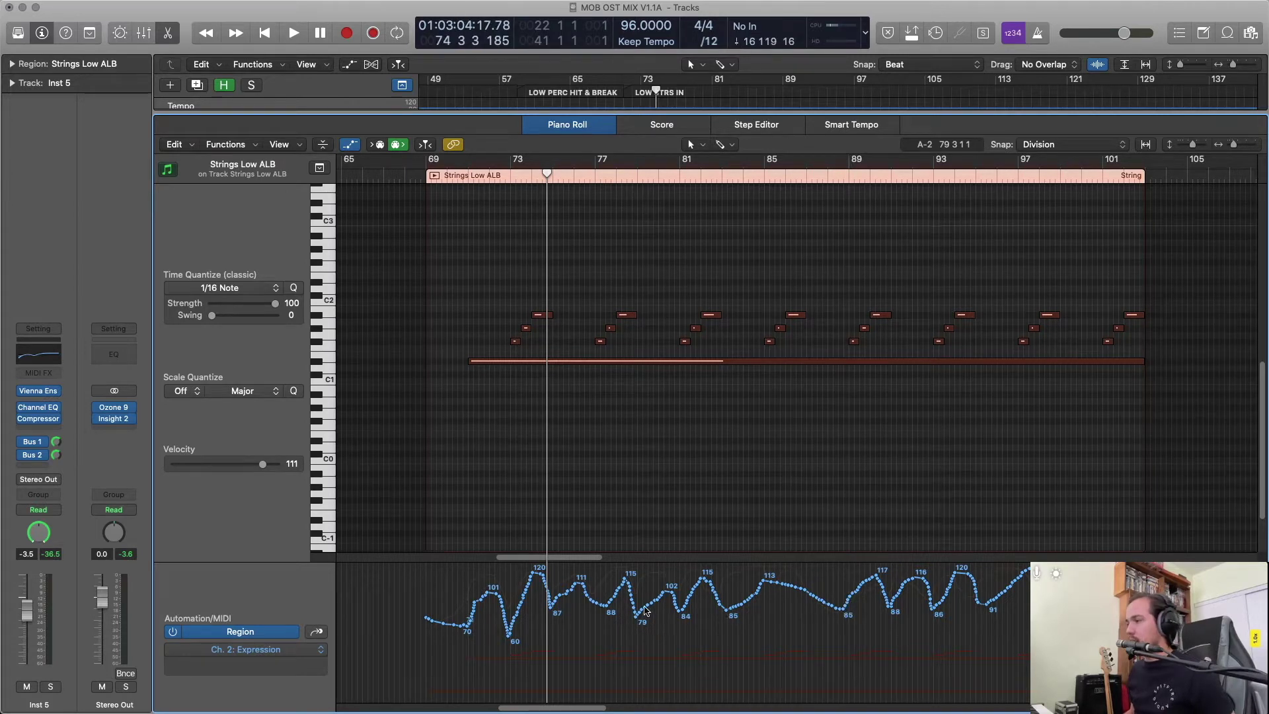
Nudge the entire Strings Low ALB Expression curve up slightly and redraw its opening bars as a smooth rise from a low of 73.
left_click_drag(404, 661, 1031, 661)
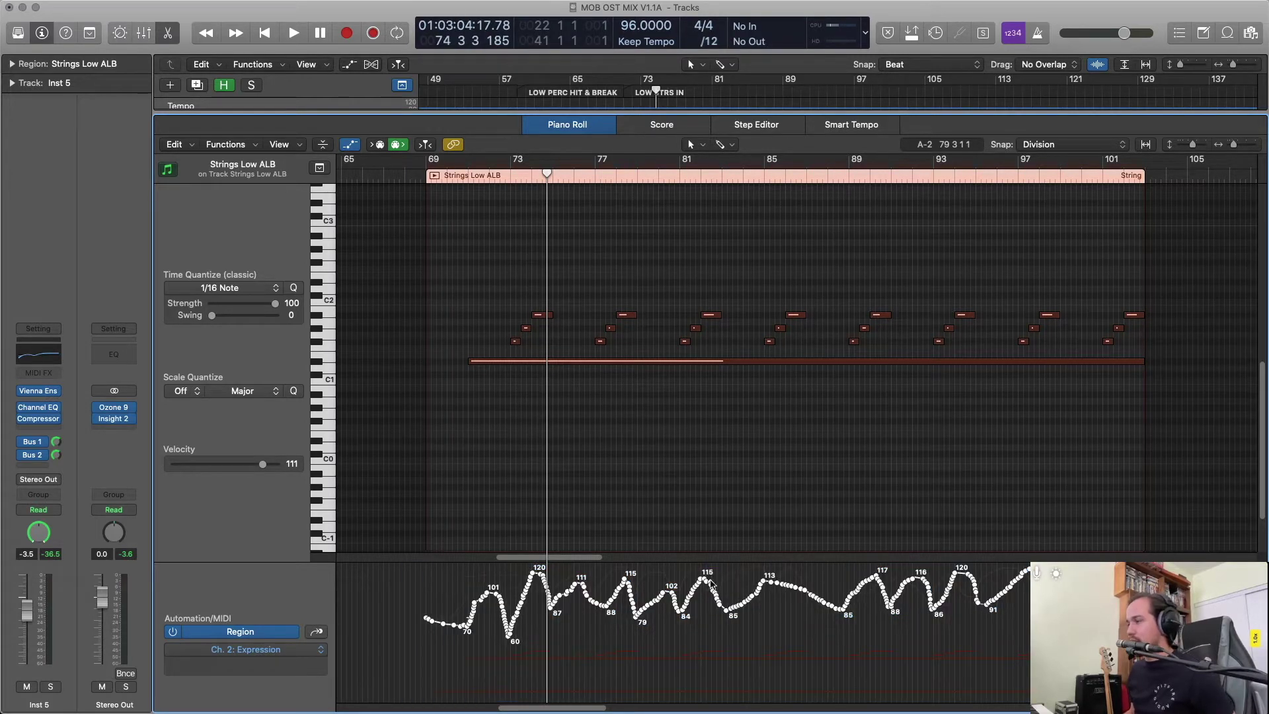
left_click_drag(393, 638, 958, 607)
left_click_drag(472, 606, 553, 593)
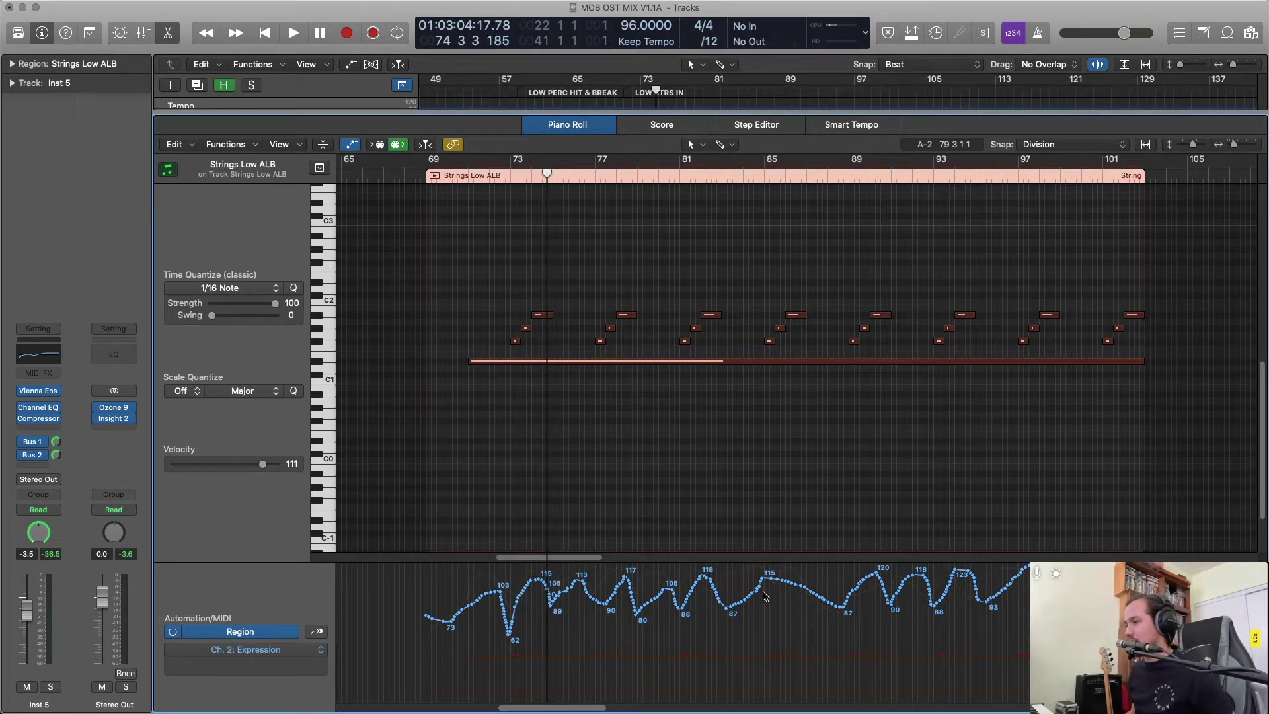
left_click_drag(1061, 568, 1145, 567)
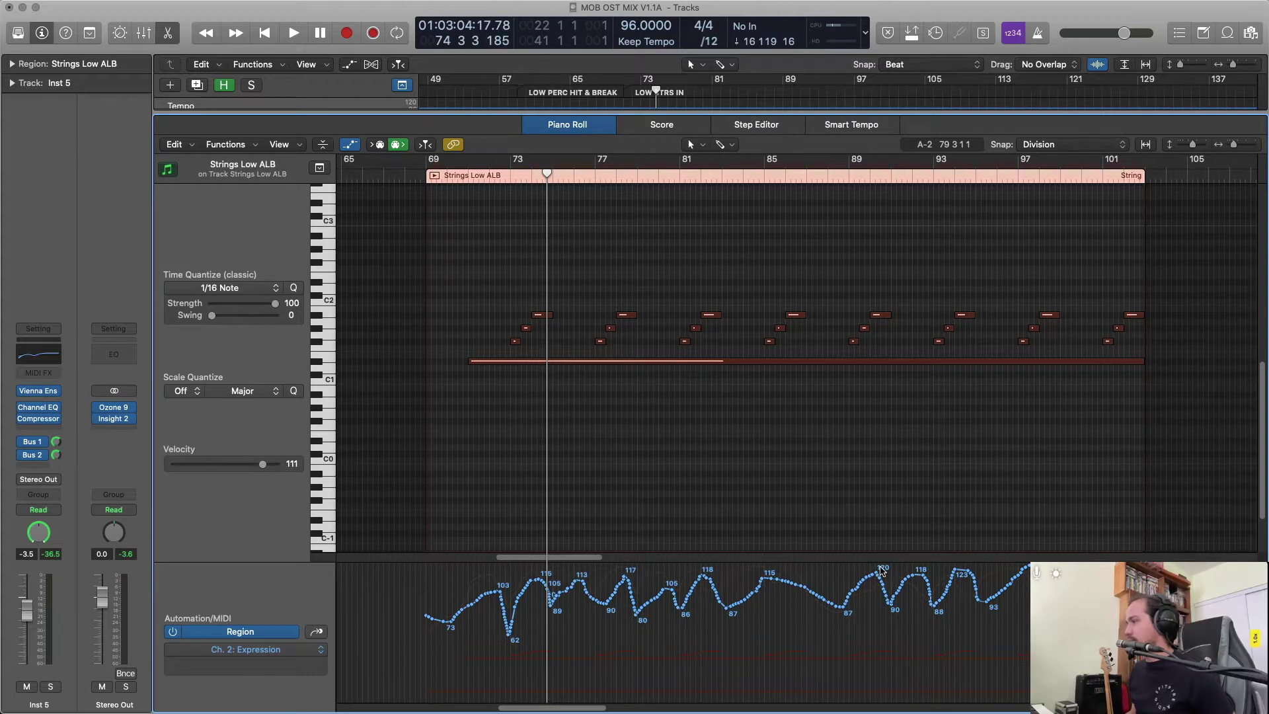
scroll(797, 561, "left", 3)
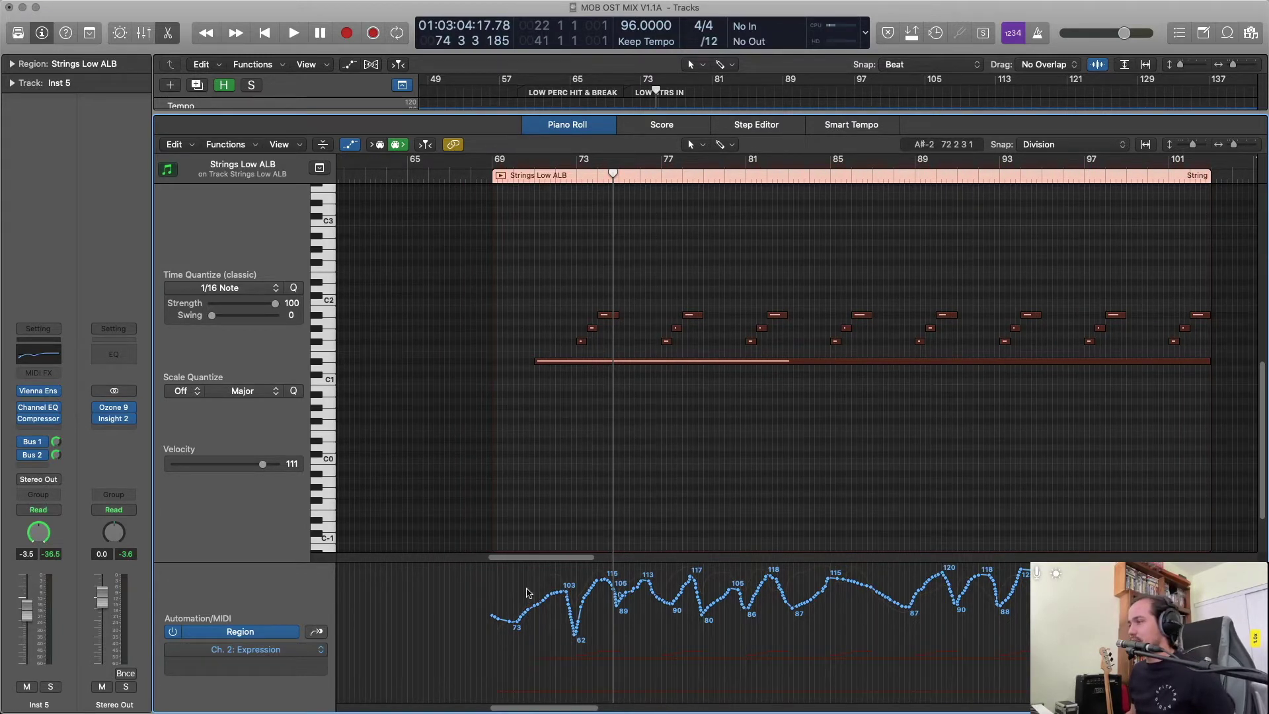
Open the Strings Low BH region and redraw its Expression between bars 69 and 71 as a falling lead-in without the early peak.
key("e")
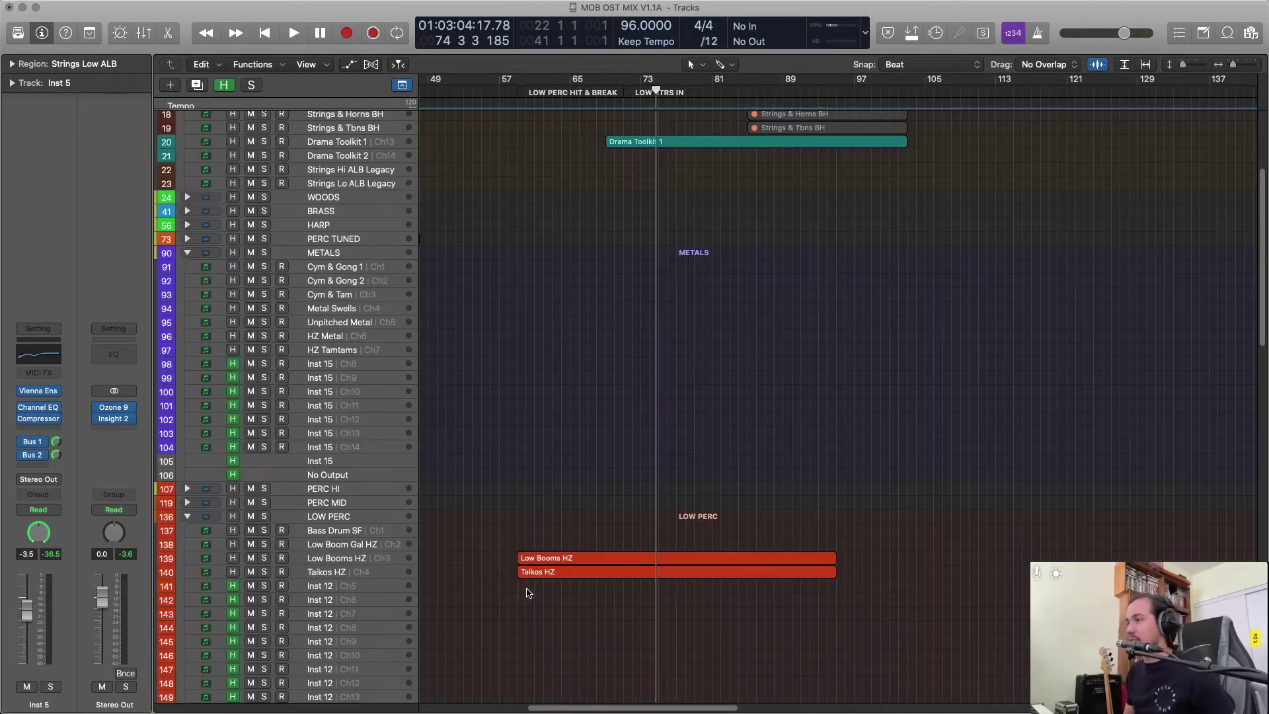
scroll(751, 278, "up", 5)
left_click(734, 278)
key("e")
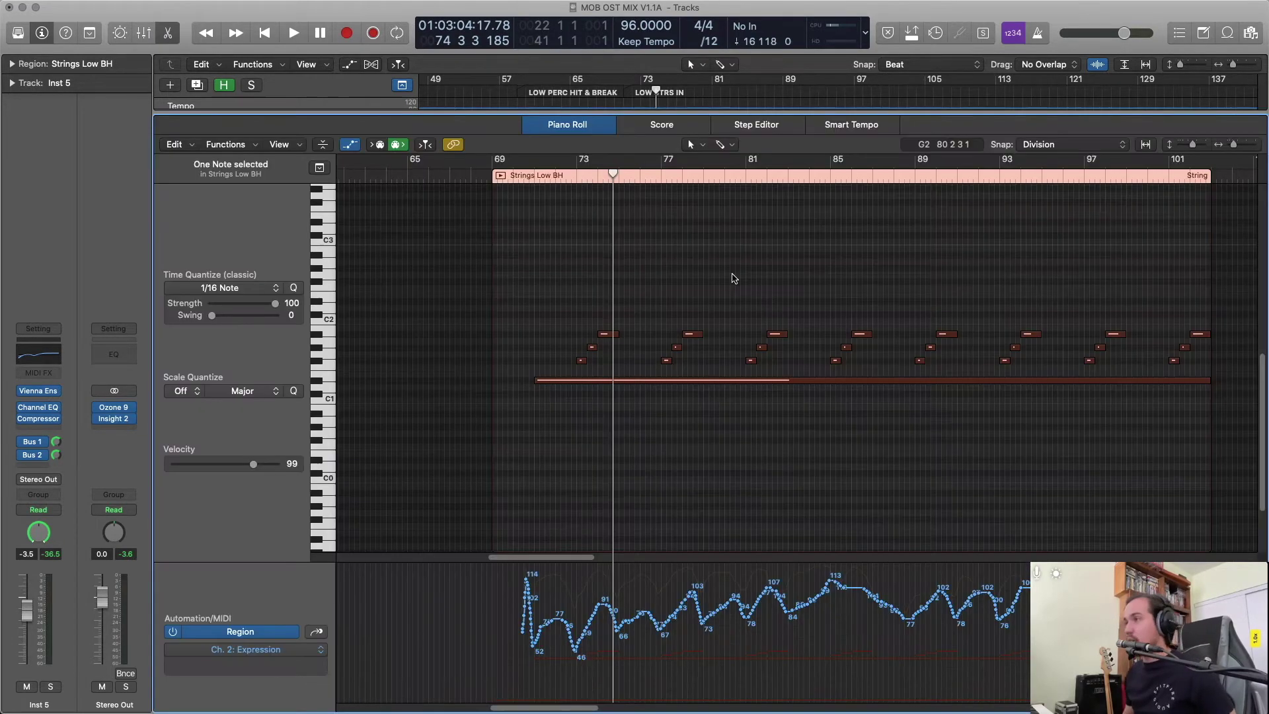
scroll(720, 278, "right", 1)
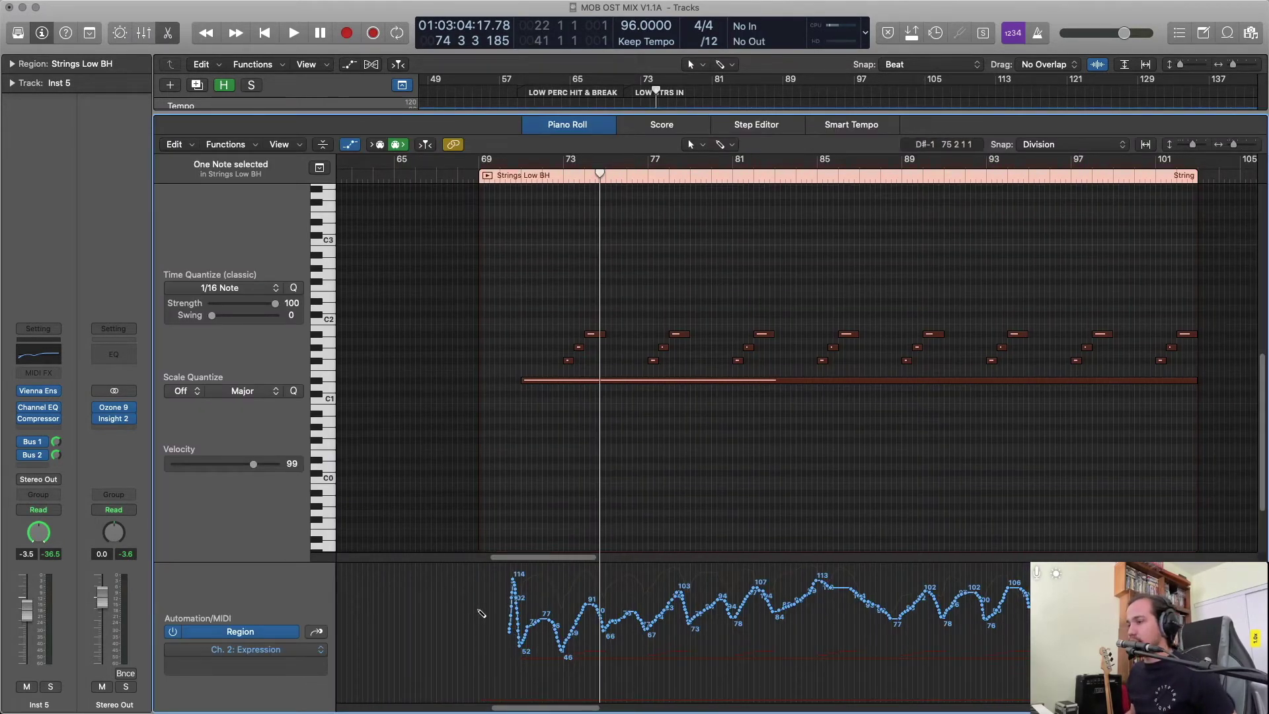
left_click_drag(482, 613, 522, 645)
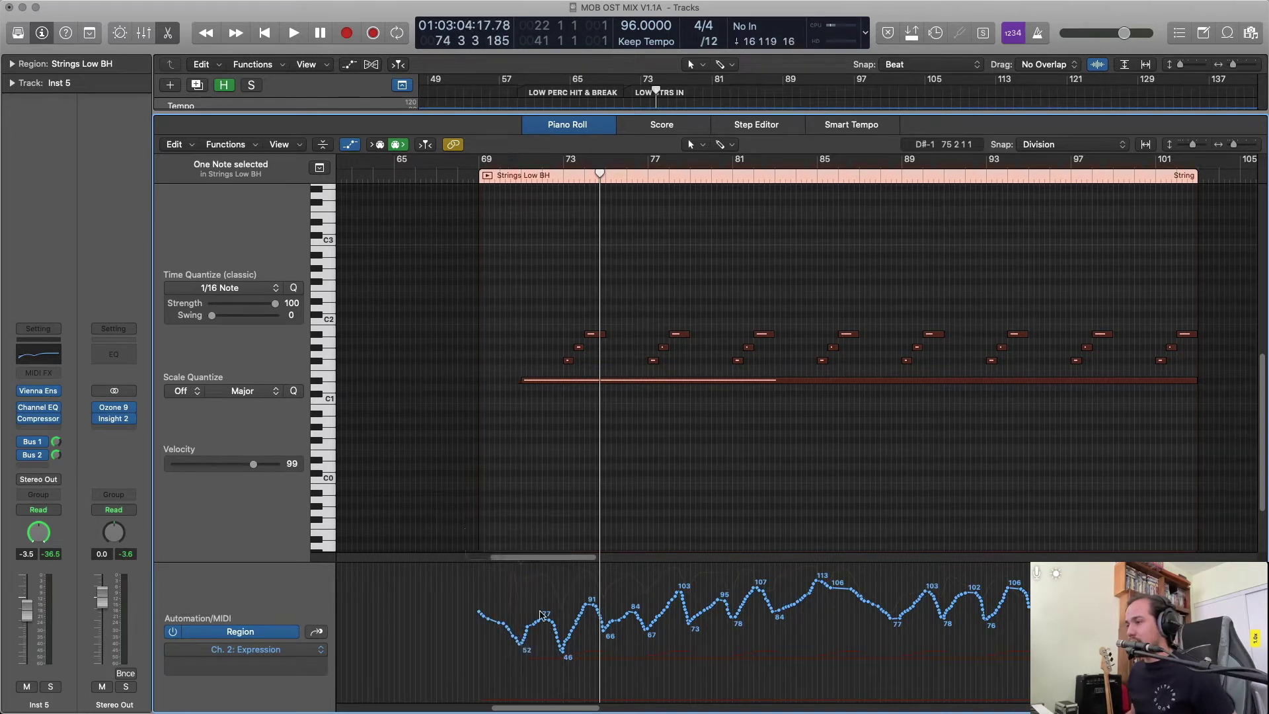
Show the Strings Low BH Modulation data and redraw bars 69 to 71 as a gradual rise to 94.
left_click(316, 631)
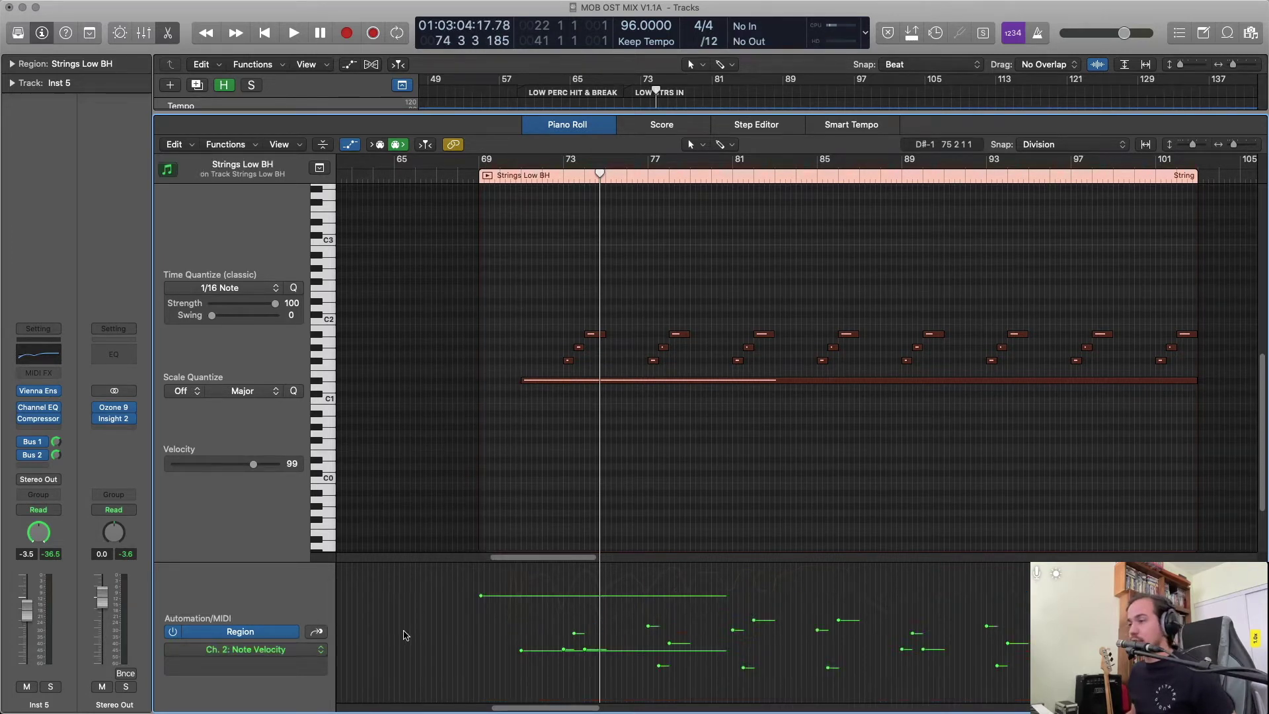
left_click(318, 633)
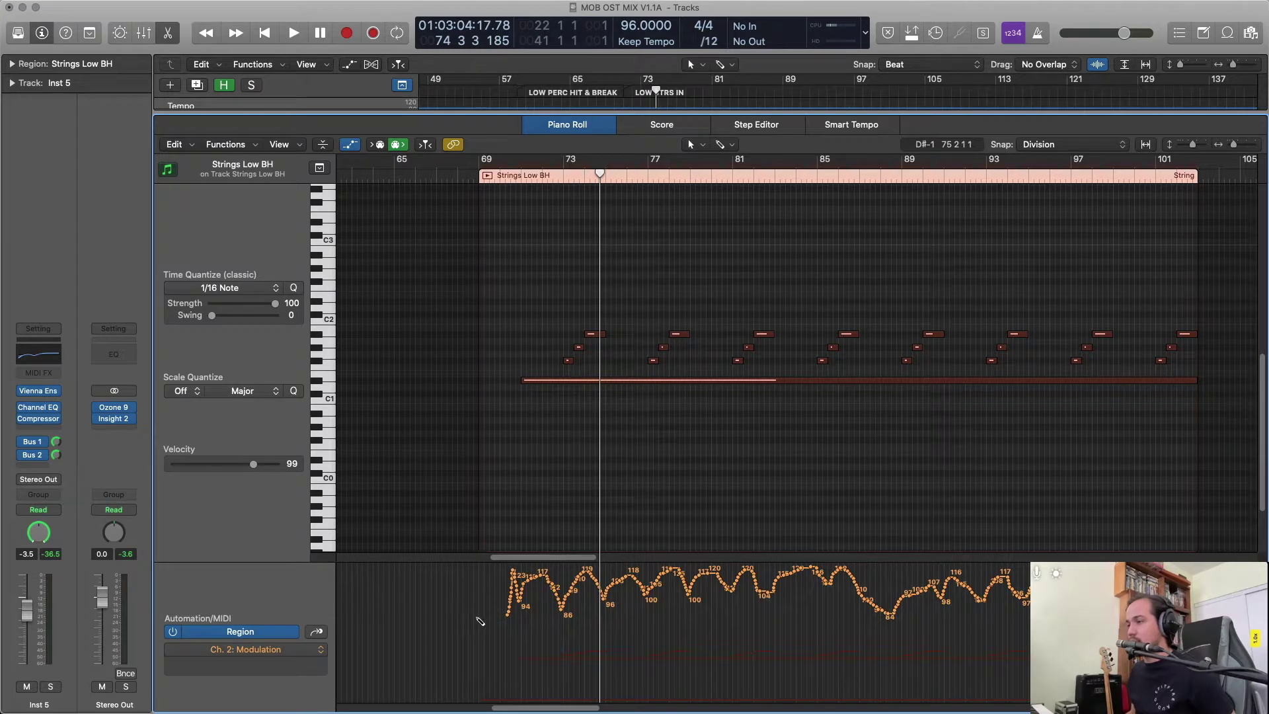
mouse_move(480, 622)
left_mouse_down()
mouse_move(522, 605)
mouse_move(545, 576)
mouse_move(565, 612)
mouse_move(579, 607)
left_mouse_up()
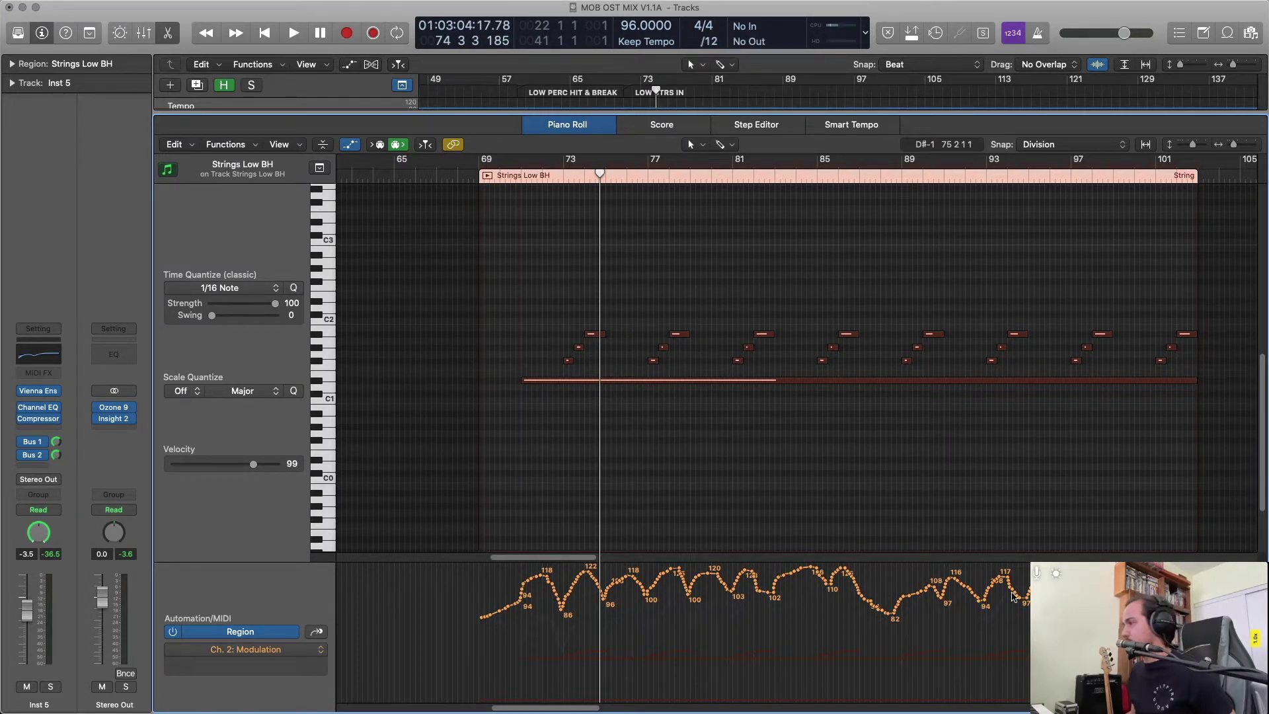
left_click_drag(419, 637, 893, 641)
left_click(850, 640)
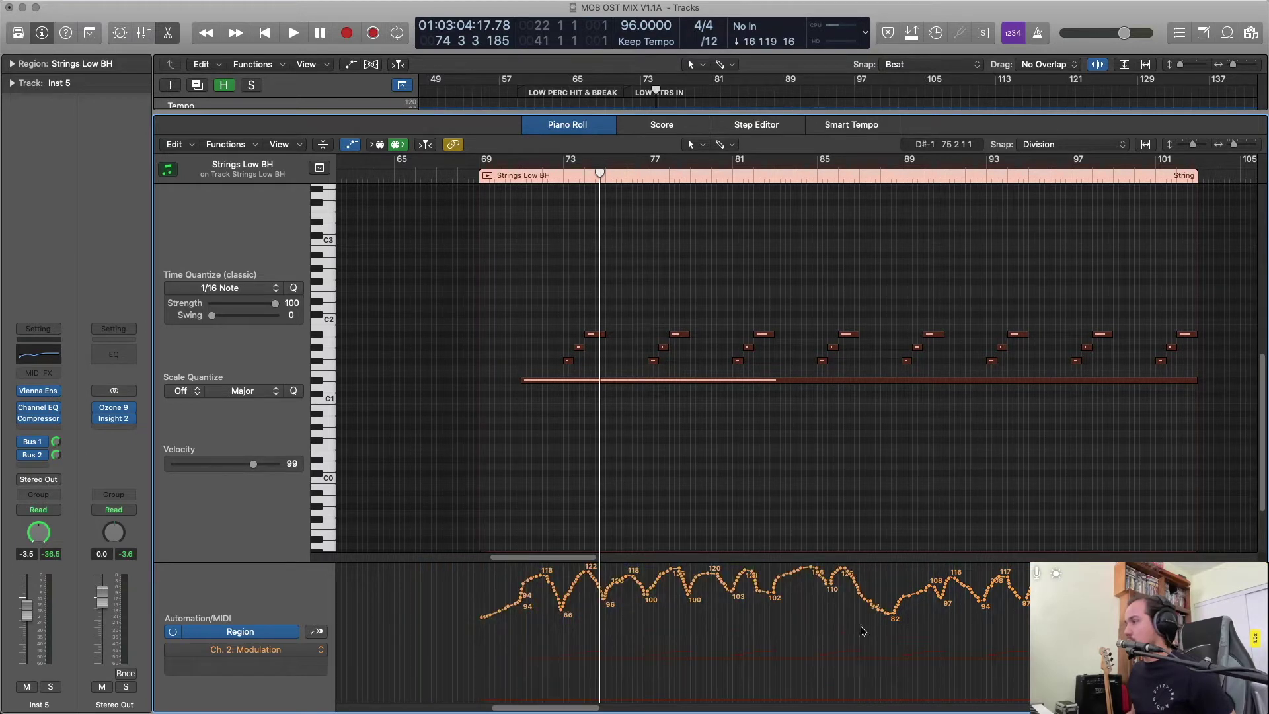
Return to the Strings Low BH Expression data and raise bars 69 to 83, with peaks of 118 near bar 78 and 119 near bar 82.
left_click(313, 633)
left_click_drag(459, 626, 678, 636)
left_click_drag(502, 613, 561, 633)
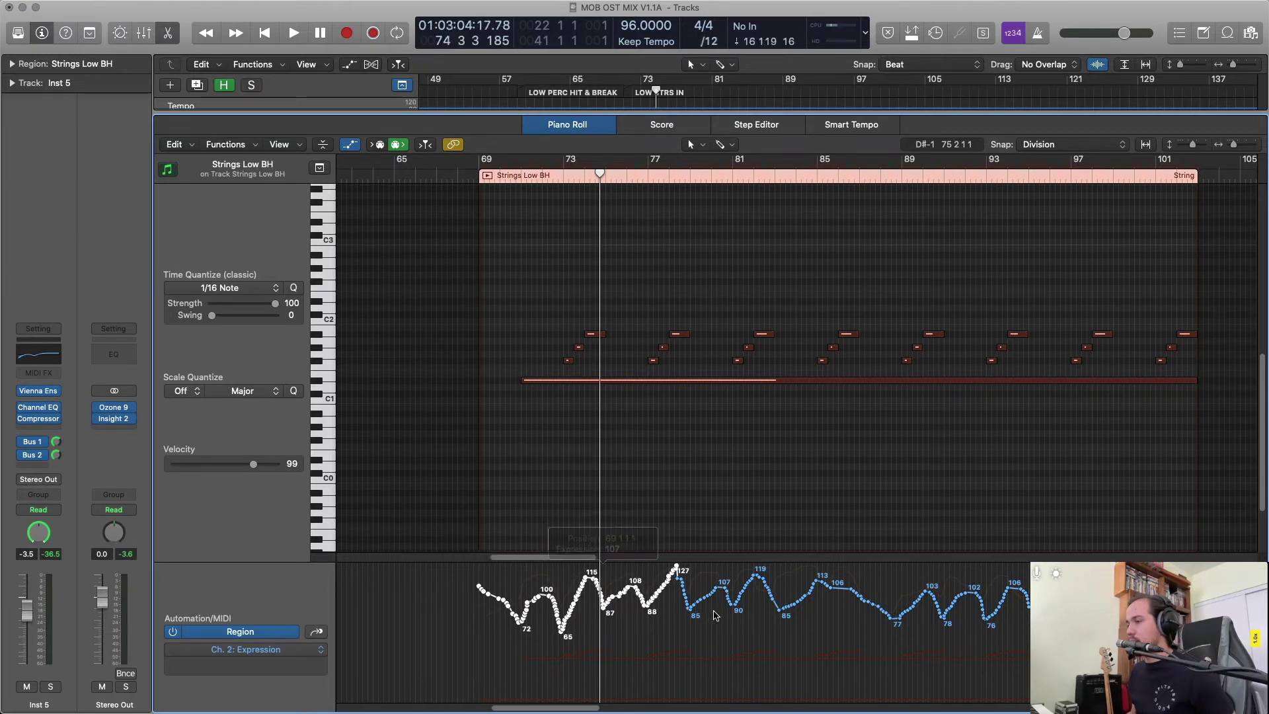
left_click(670, 625)
left_click_drag(676, 584, 675, 586)
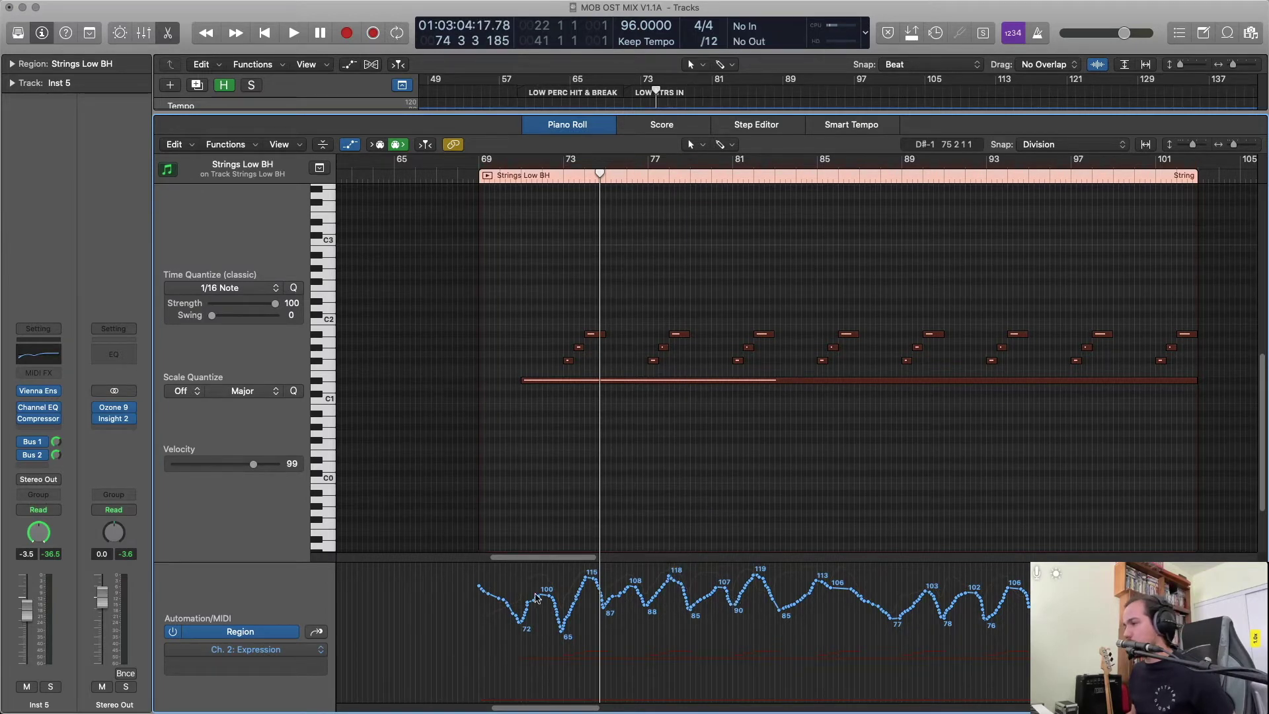
Lift the Strings Low BH Expression dip near bar 91 to 84.
scroll(655, 663, "right", 2)
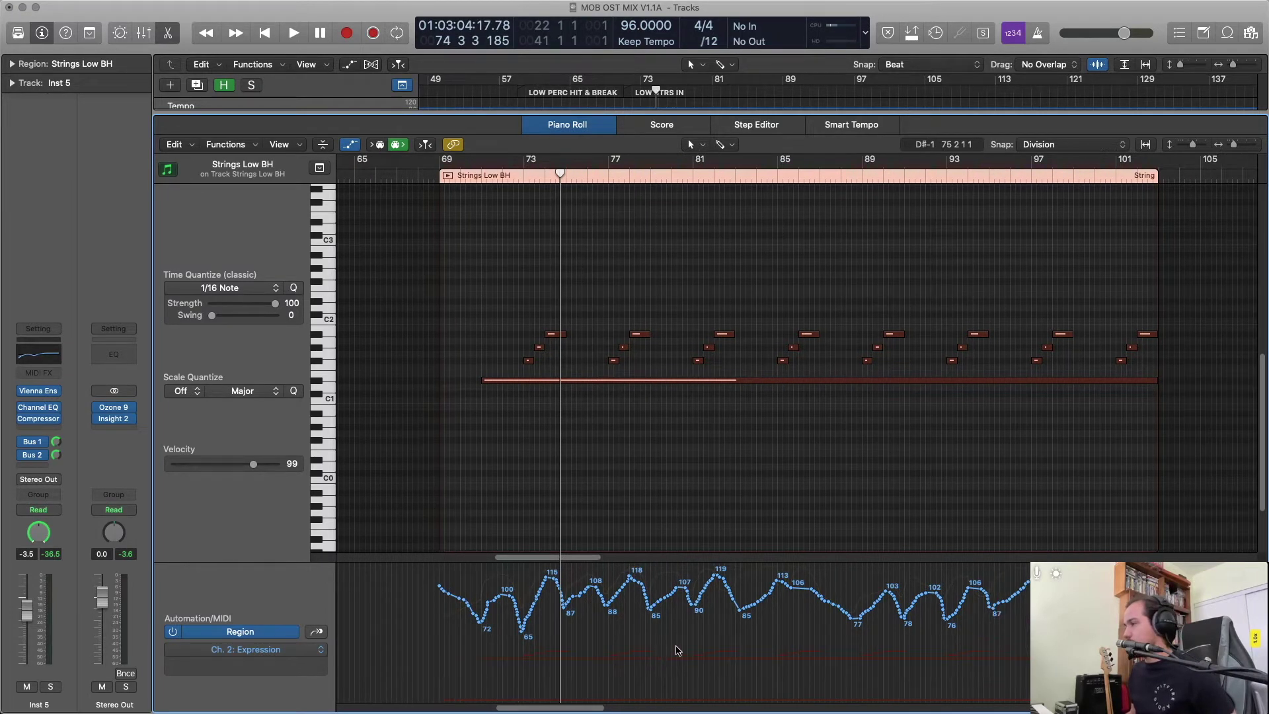
left_click_drag(854, 621, 1032, 631)
mouse_move(871, 613)
left_mouse_down()
mouse_move(905, 614)
mouse_move(940, 588)
left_mouse_up()
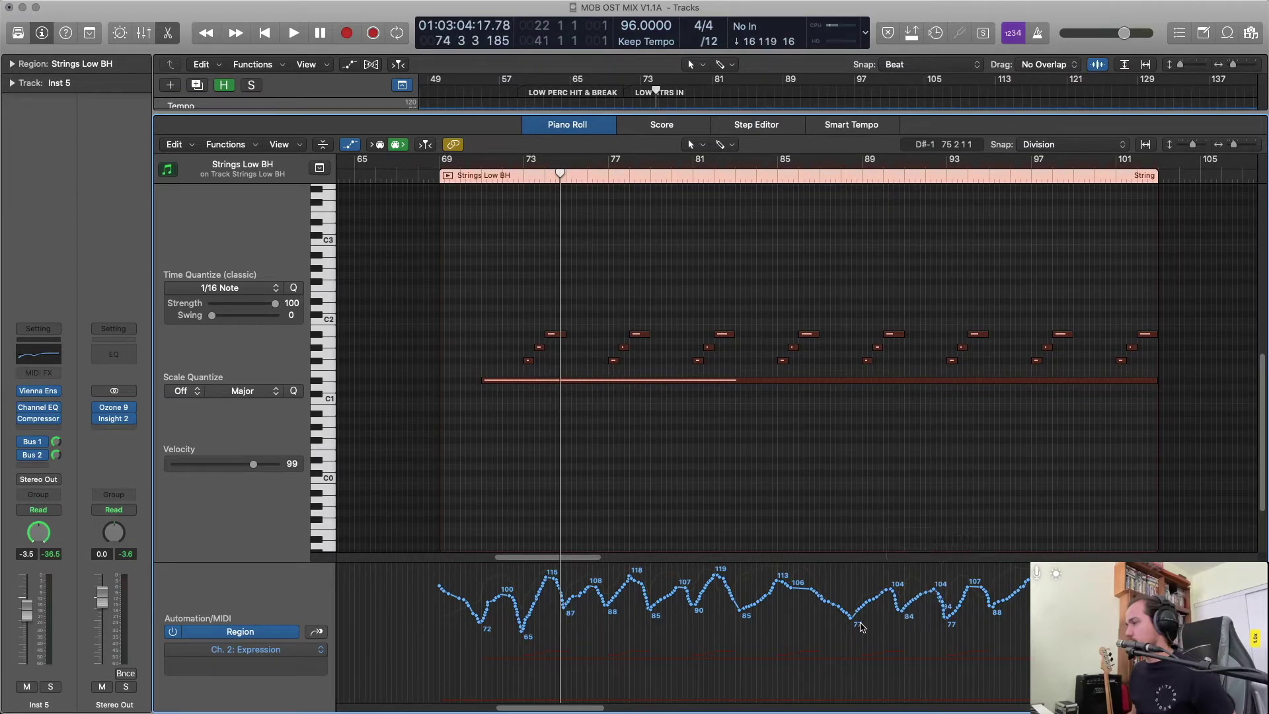
Raise the Strings Low BH Expression points from bar 89 onward to a peak of 119 near bar 94 and smooth the end near bar 97.
left_click_drag(859, 614, 1035, 615)
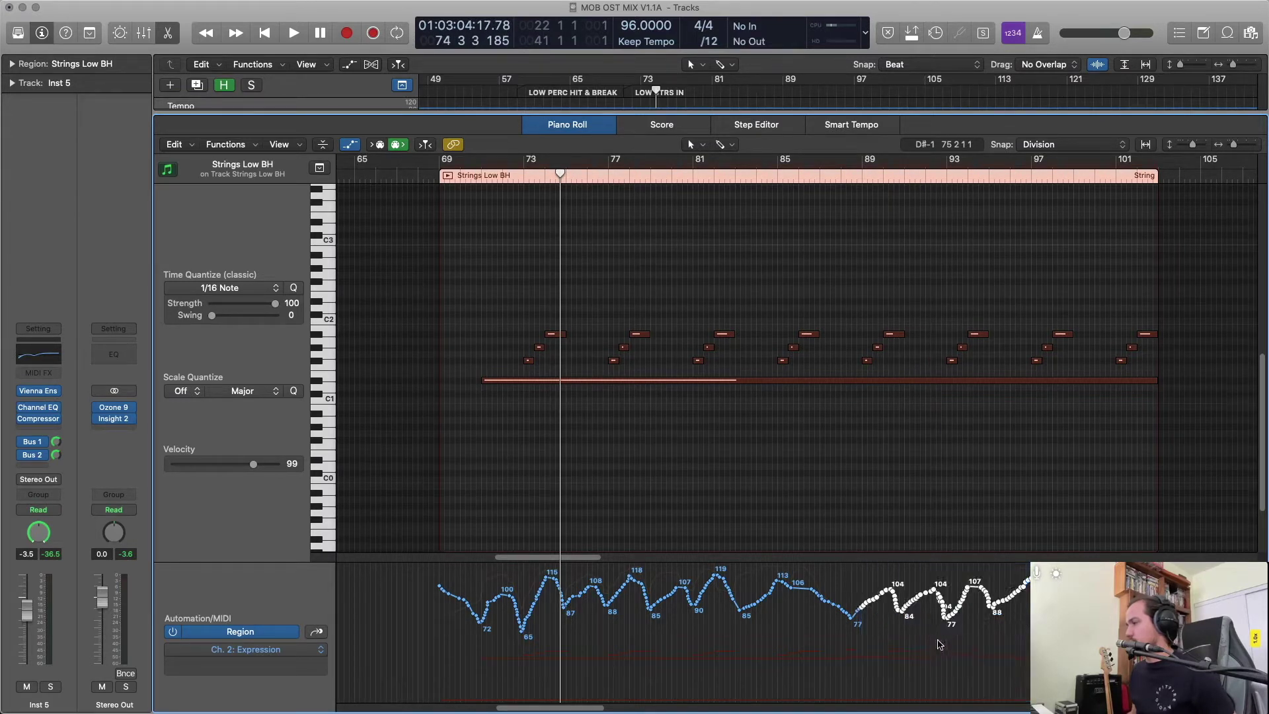
left_click(899, 632)
left_click_drag(858, 625, 1028, 622)
left_click(852, 576)
left_click(915, 606)
left_click_drag(853, 619, 887, 599)
left_click(853, 616)
left_click(1025, 581)
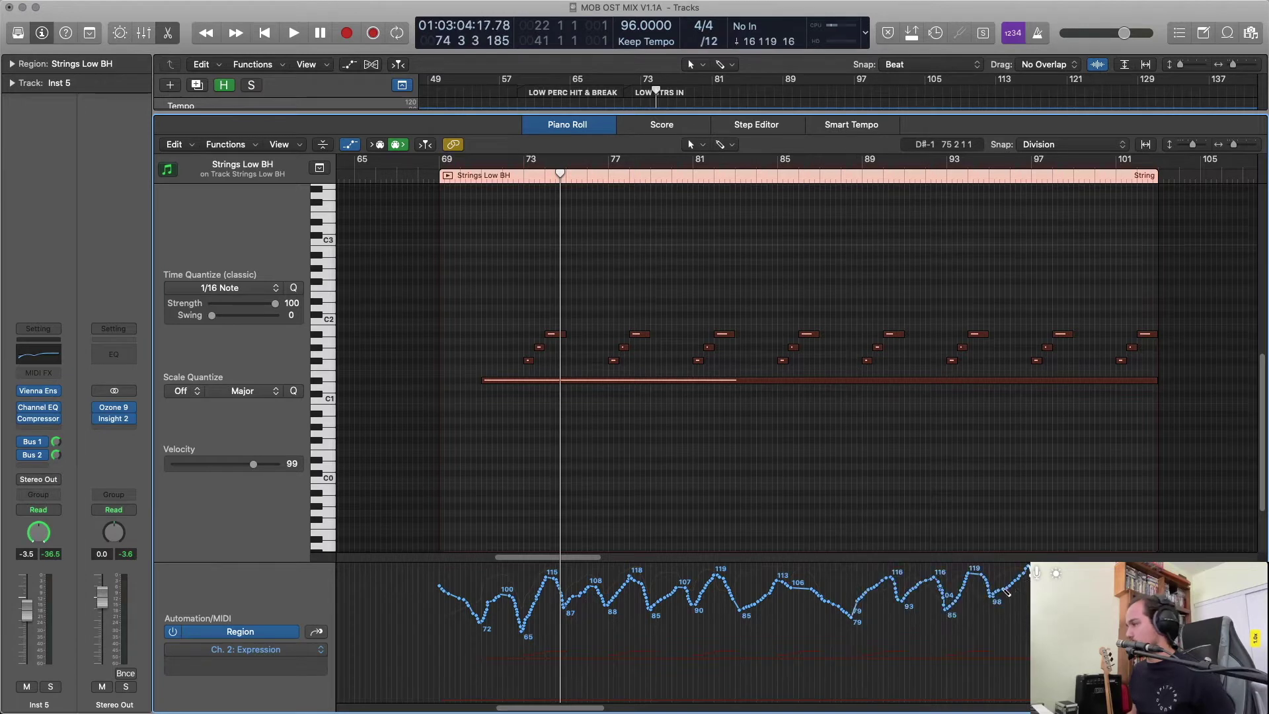
left_click_drag(1023, 570, 1034, 582)
left_click(935, 580)
left_click(778, 610)
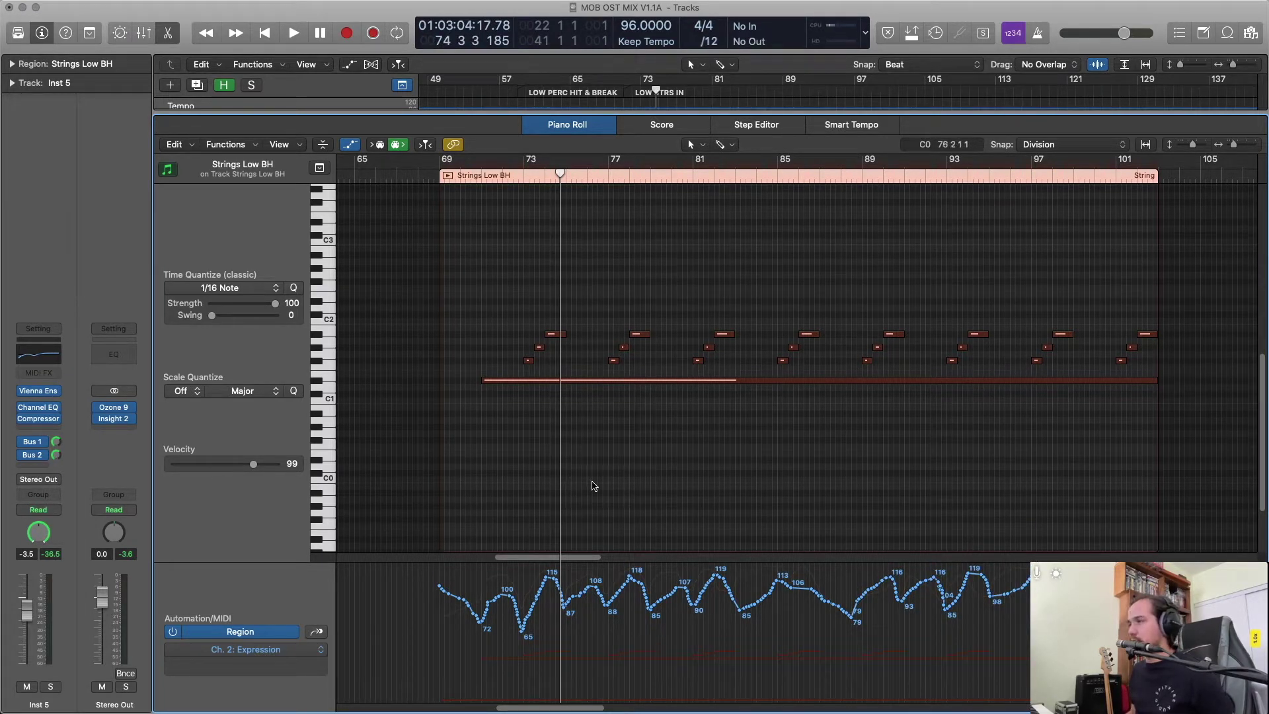
Close the Strings Low BH region editor and briefly play the arrangement from about bar 69.
key("e")
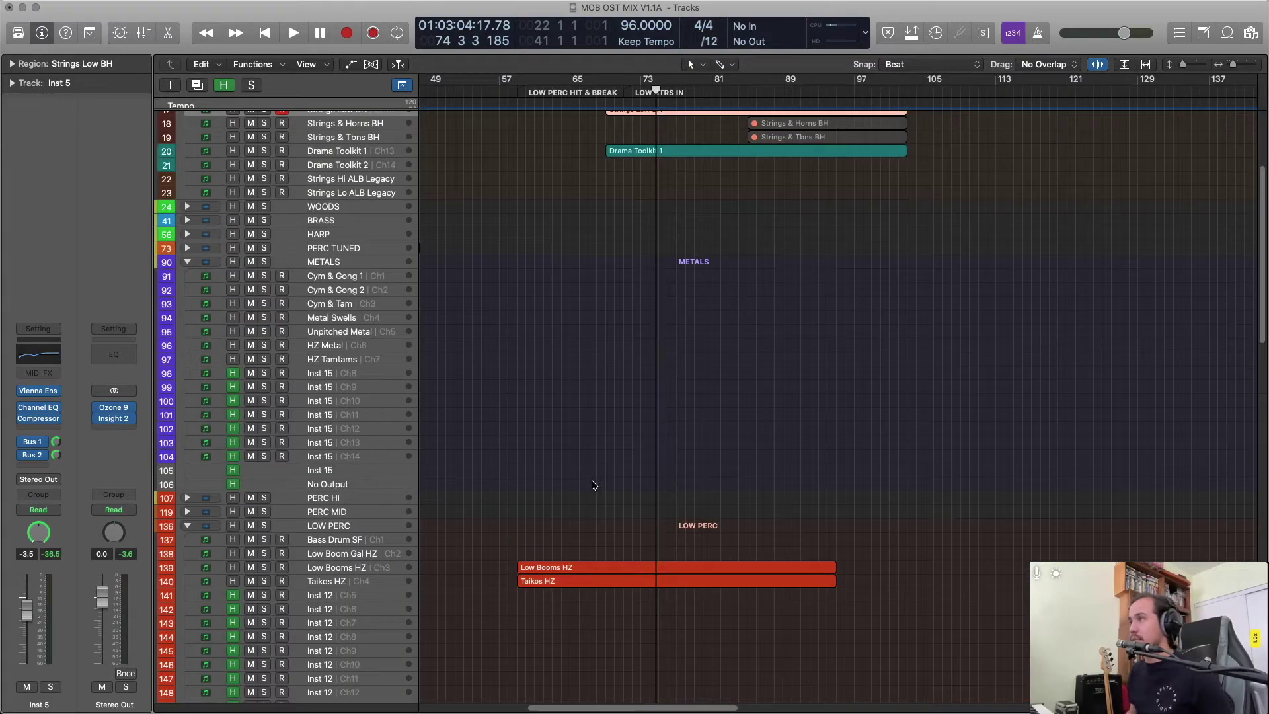
key("space")
scroll(598, 421, "down", 20)
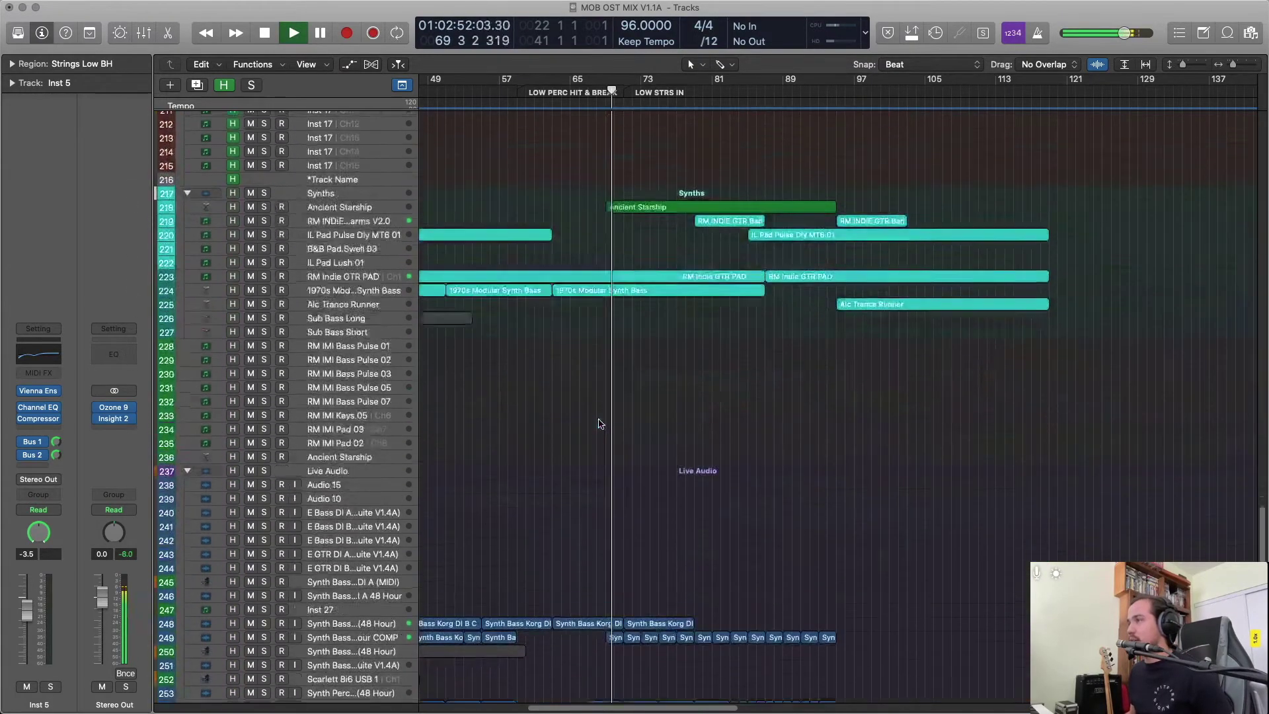
scroll(601, 423, "up", 15)
key("space")
Select the VCLS SF Stu Main region, check the piano roll and return to the orchestral multi tracks.
left_click(664, 470)
key("e")
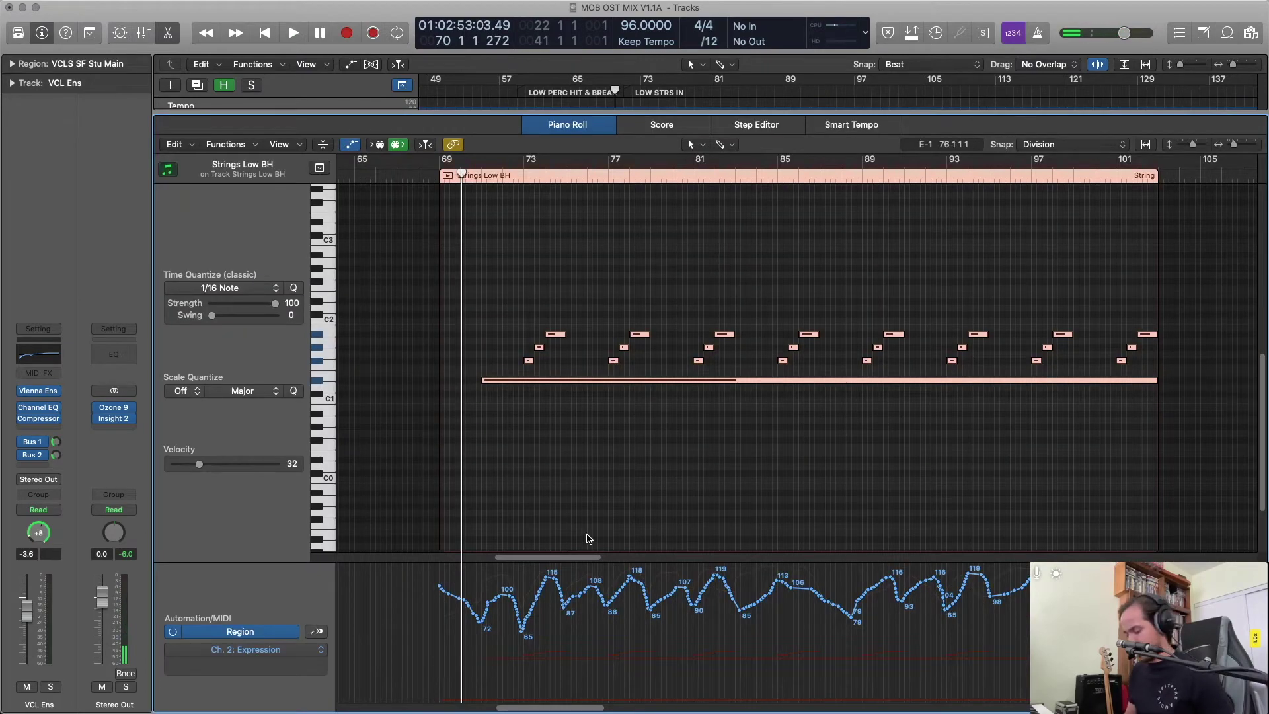
key("e")
scroll(591, 536, "up", 15)
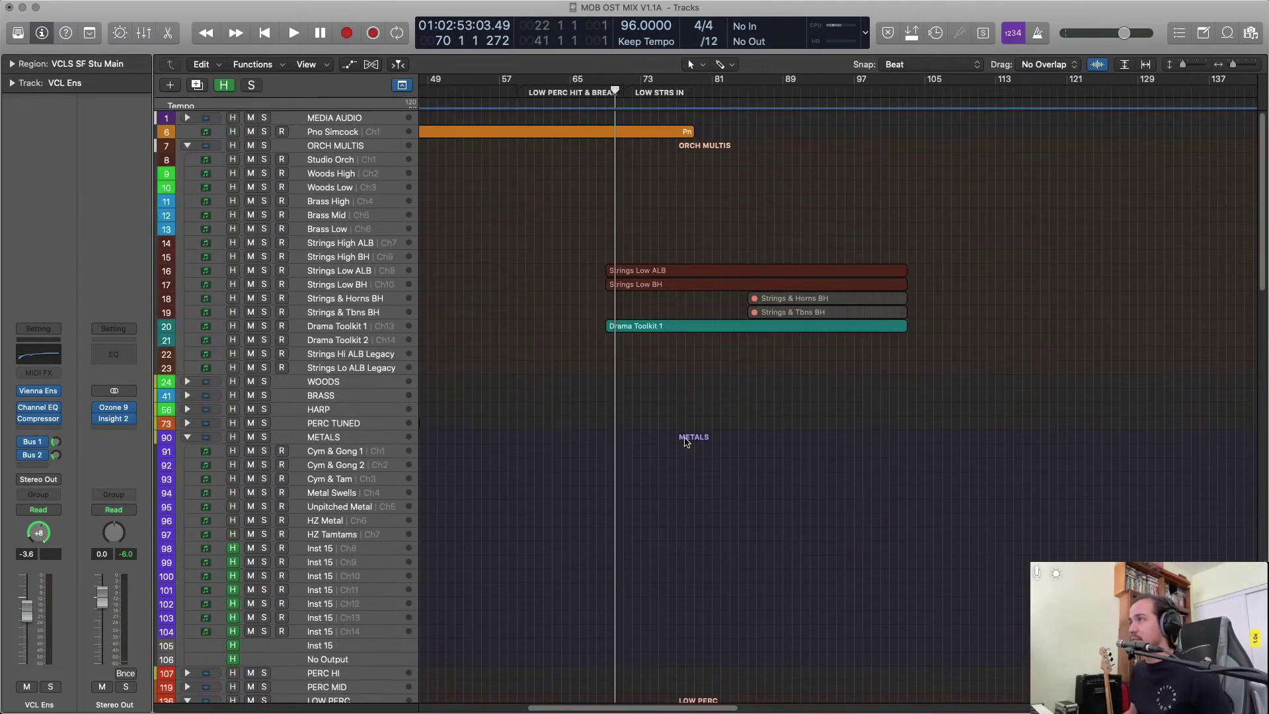
Play the arrangement from the start of the Strings Low ALB region while reviewing the string and synth tracks.
left_click(714, 271)
key("shift+Return")
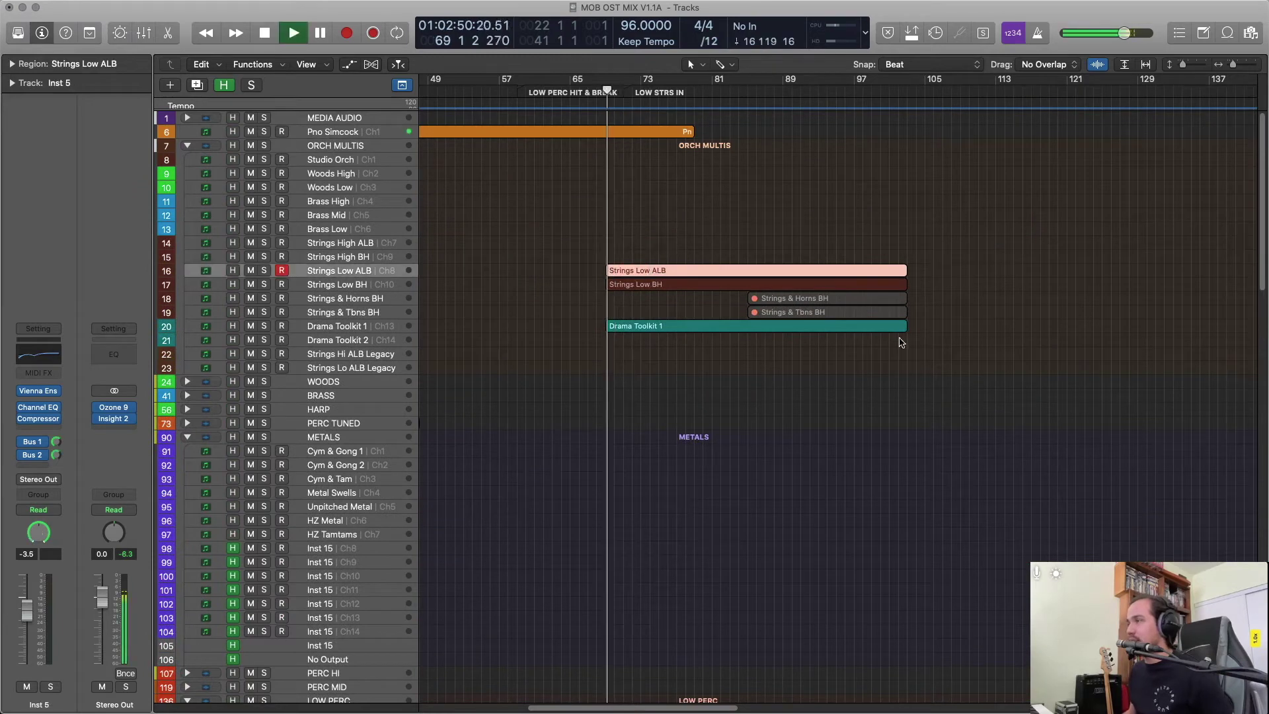
scroll(939, 347, "down", 8)
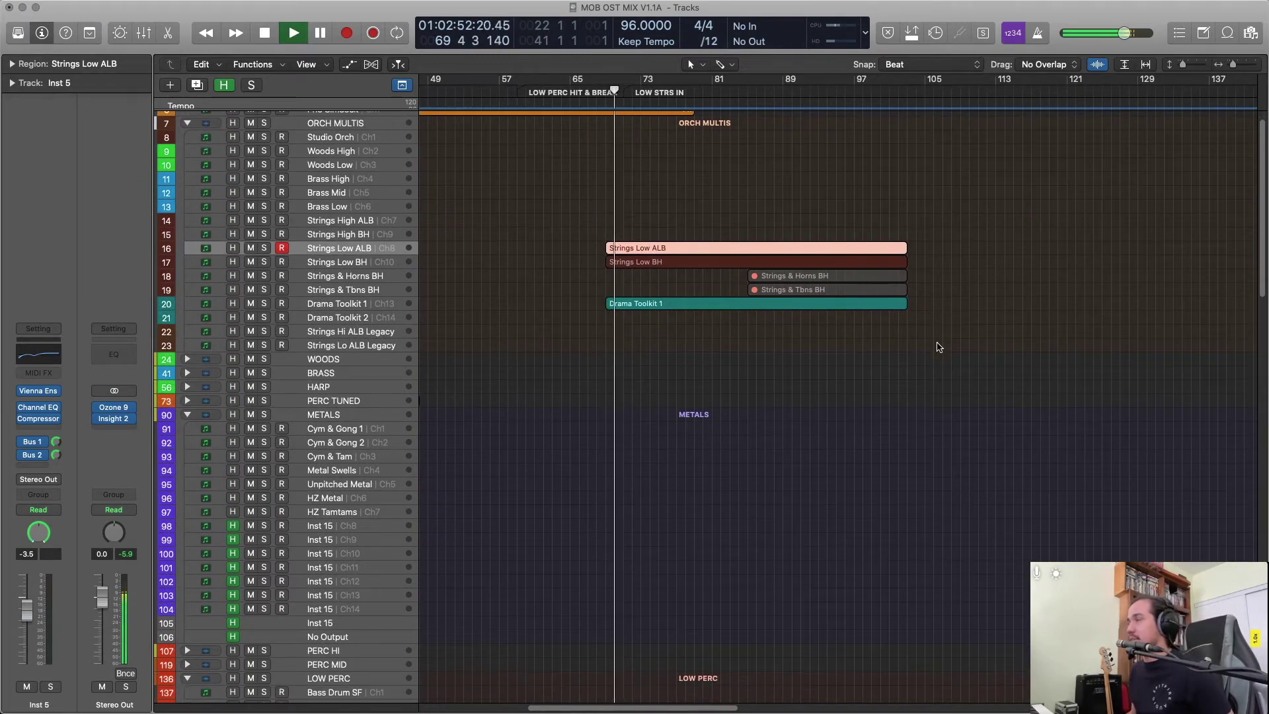
scroll(939, 347, "down", 20)
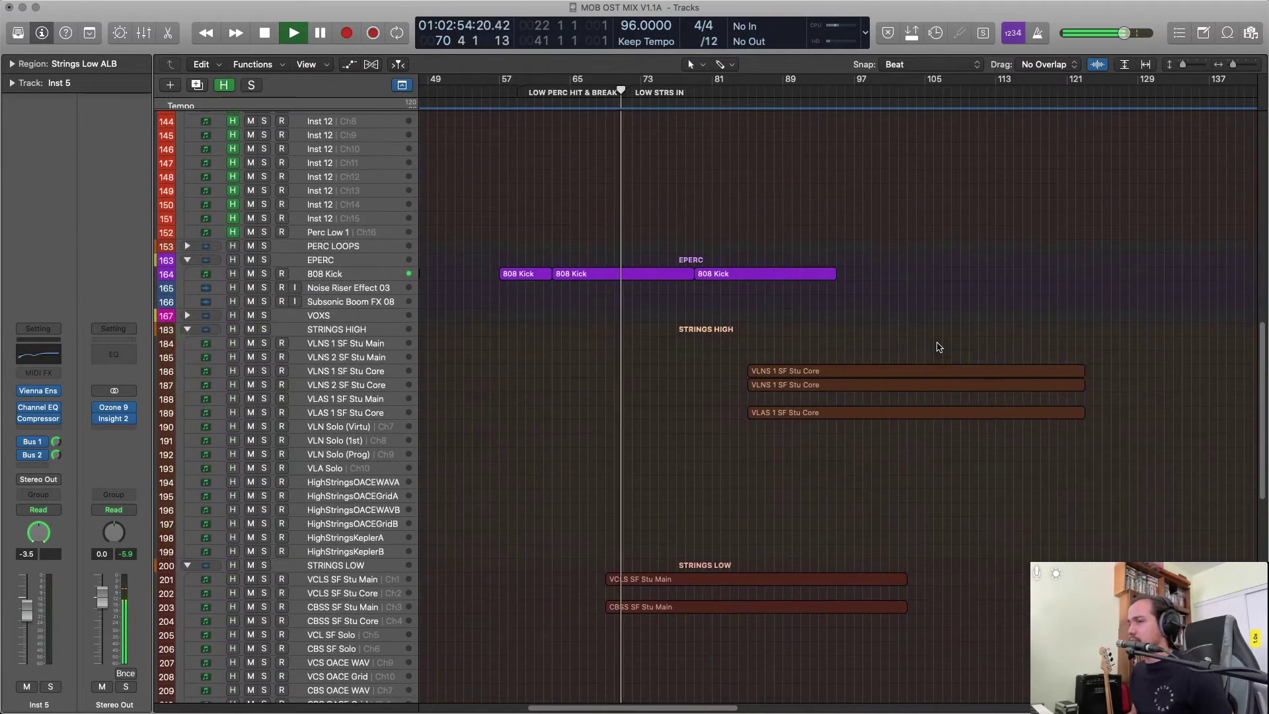
scroll(940, 347, "down", 3)
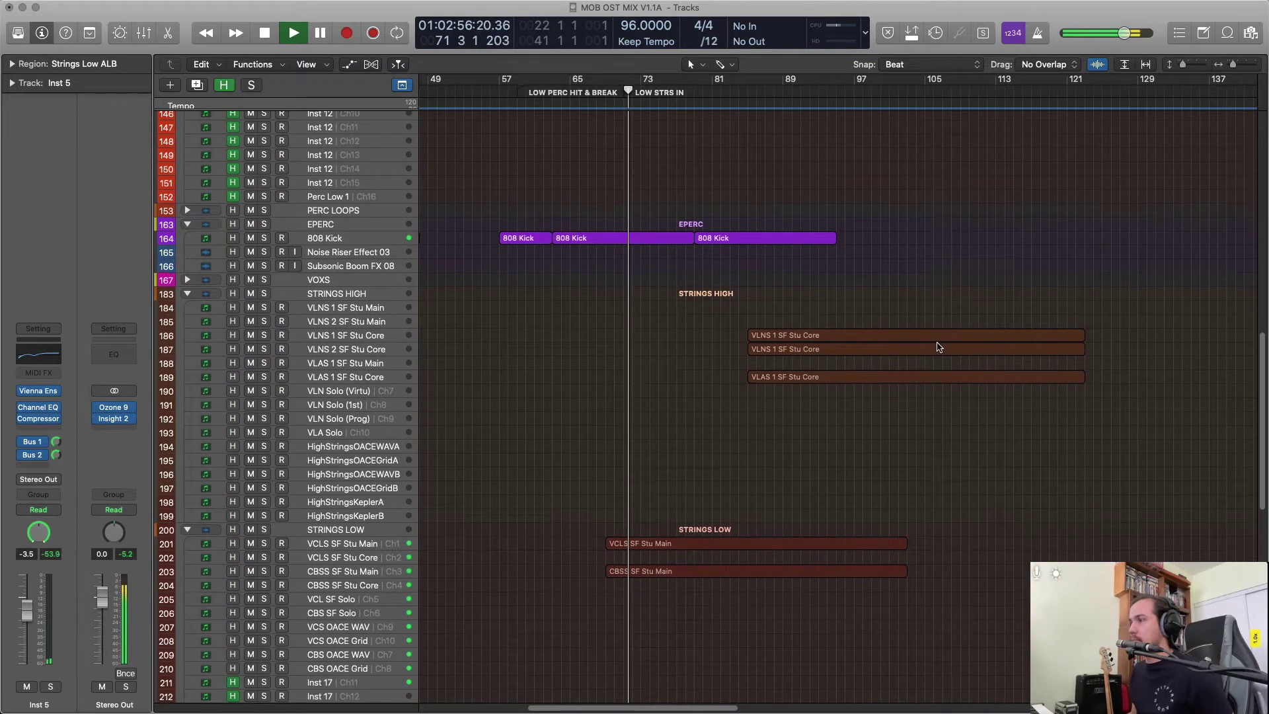
scroll(799, 507, "down", 3)
scroll(799, 507, "down", 6)
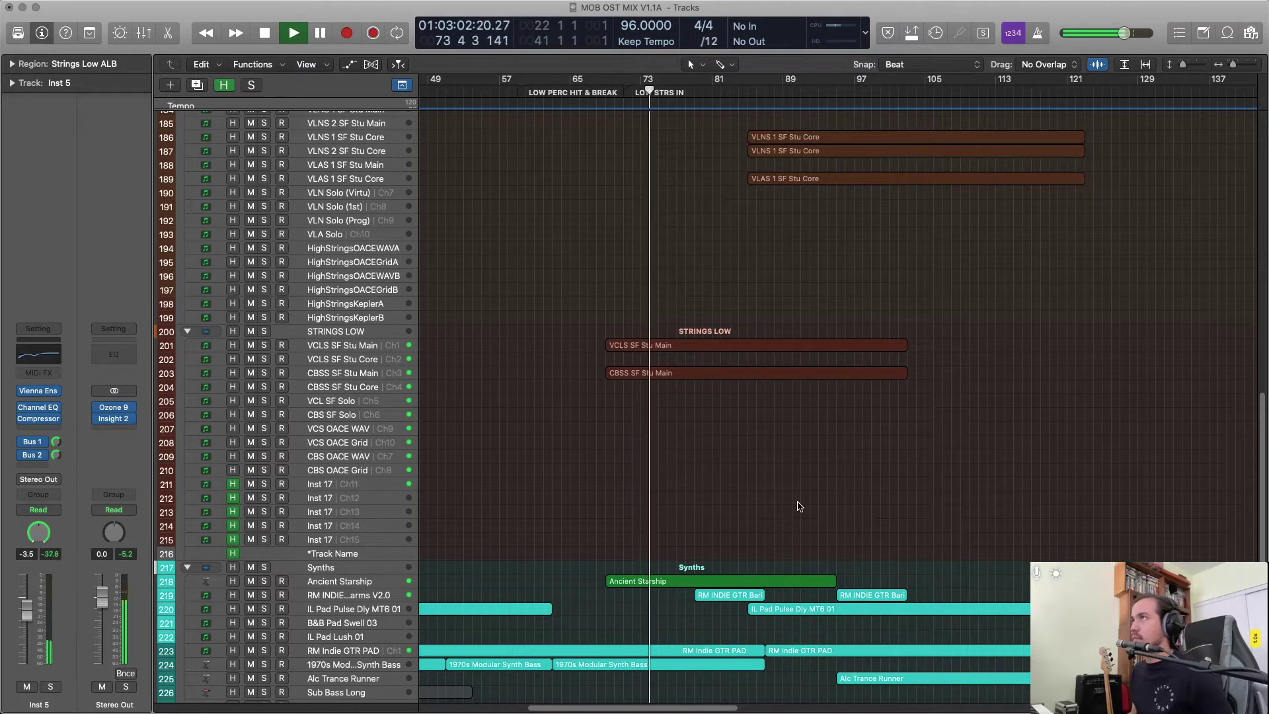
key("space")
Inspect the Expression data of the VCLS SF Stu Main region and return to the track view.
double_click(692, 346)
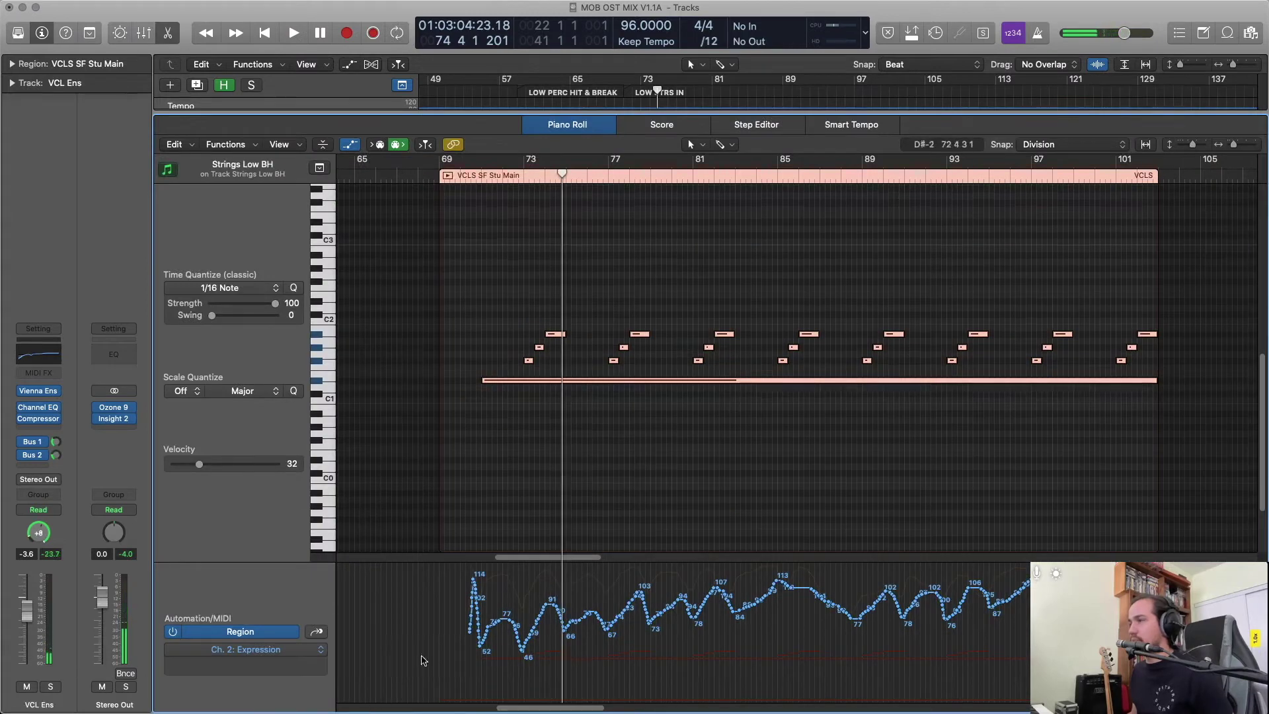
key("e")
left_click(639, 518)
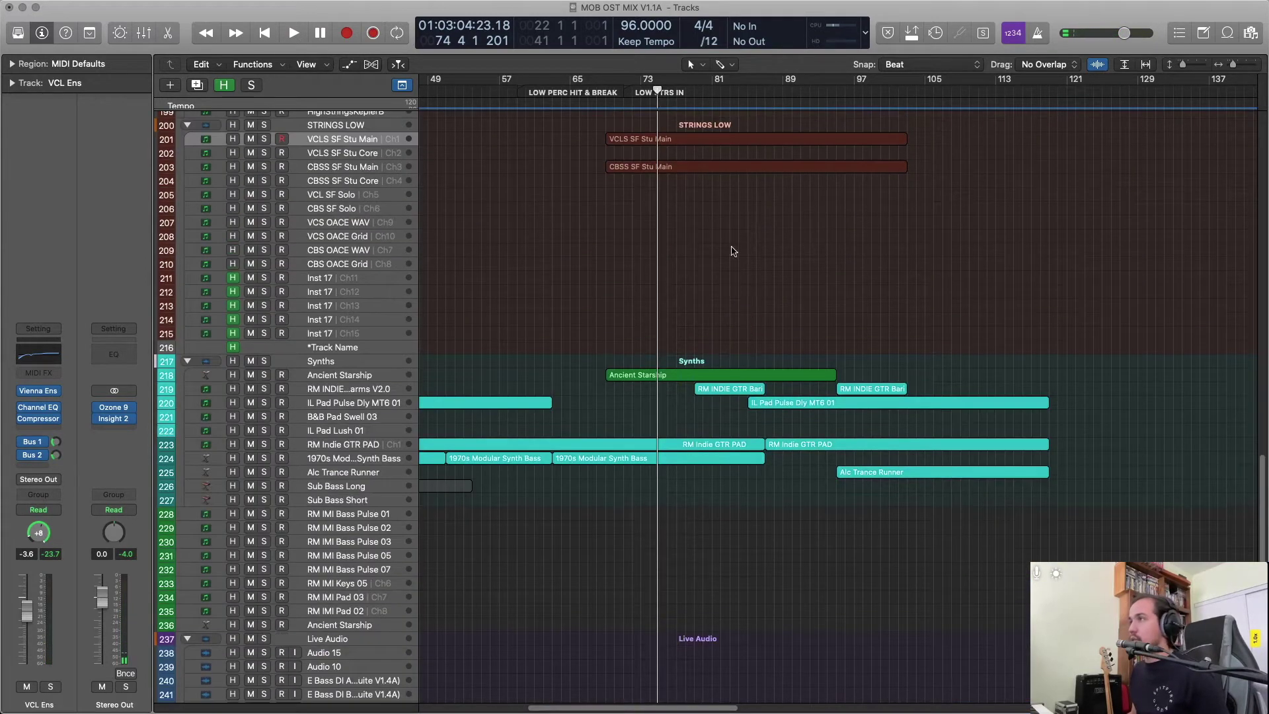
Open the VCLS SF Stu Main region and redraw the opening of its Expression curve at about 48 to 53 from bar 69 to bar 71.
double_click(681, 145)
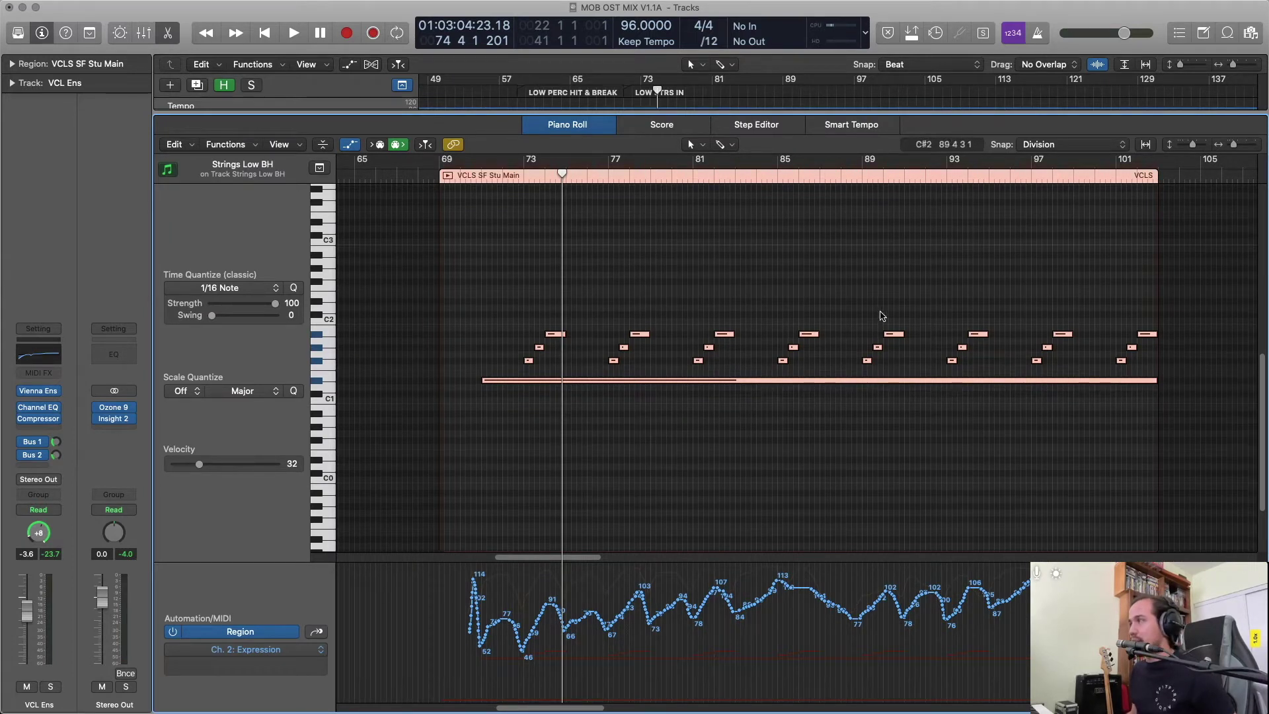
scroll(881, 316, "right", 2)
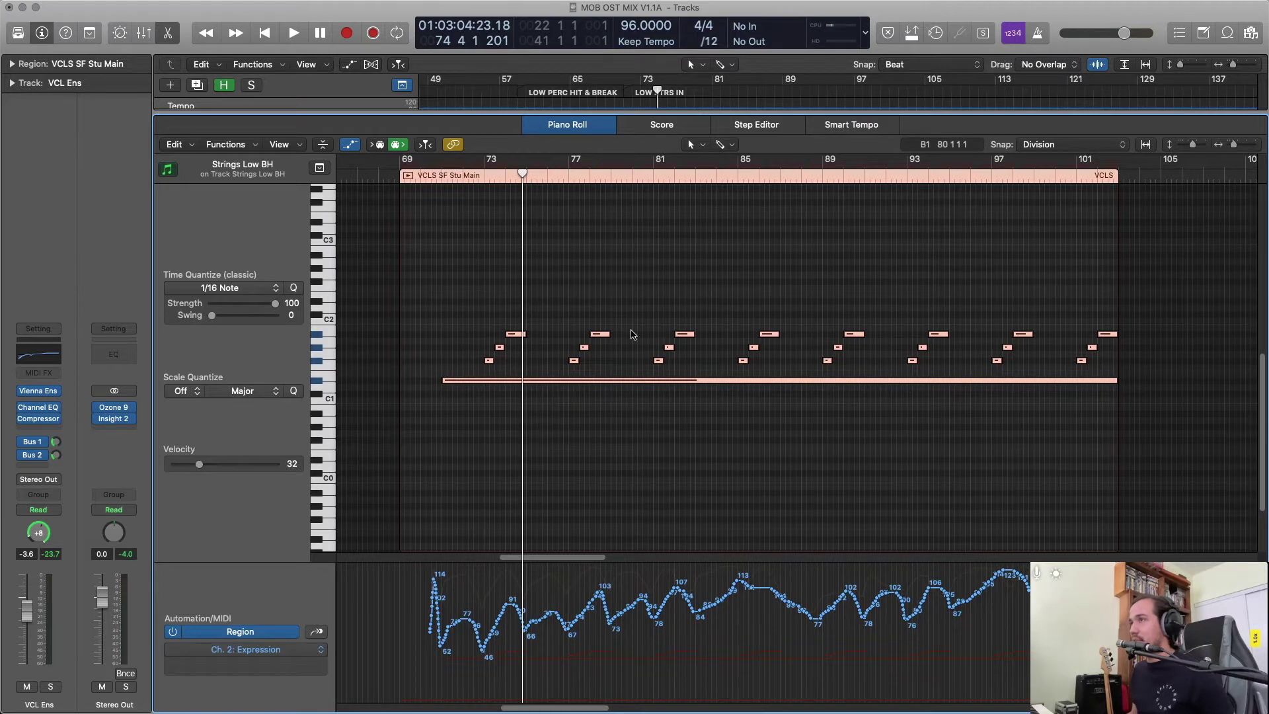
left_click(727, 147)
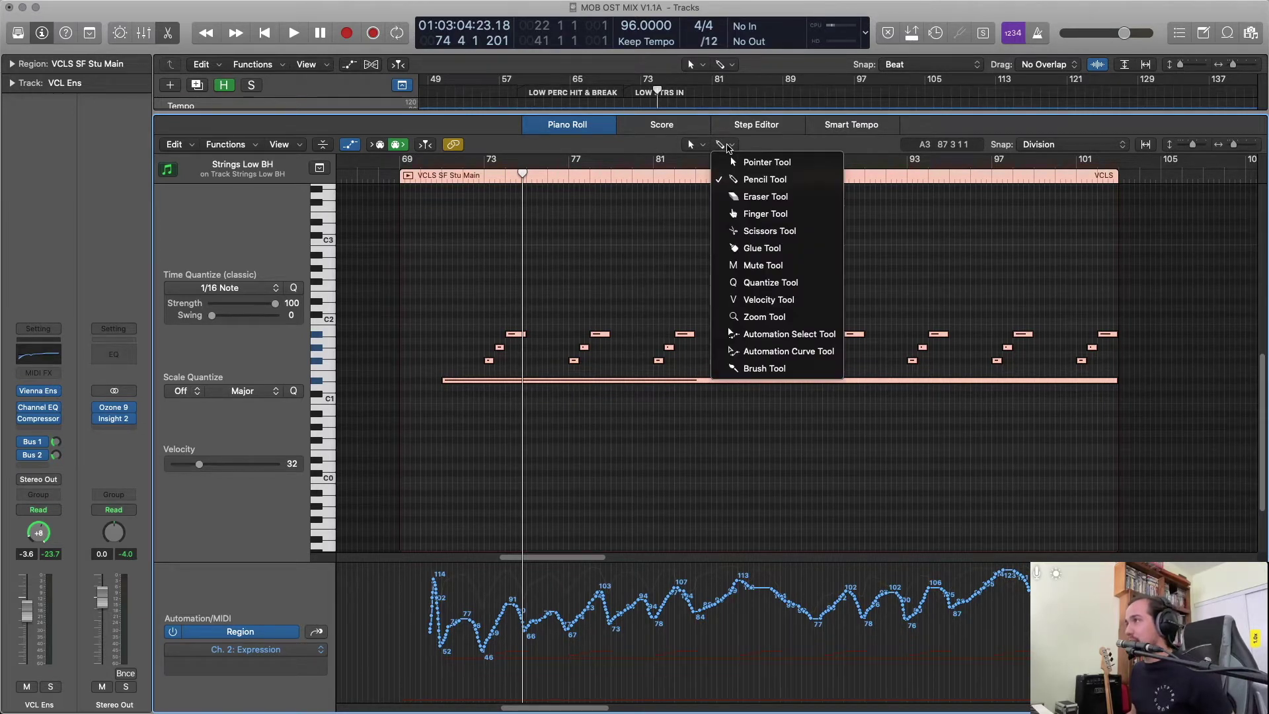
left_click(732, 152)
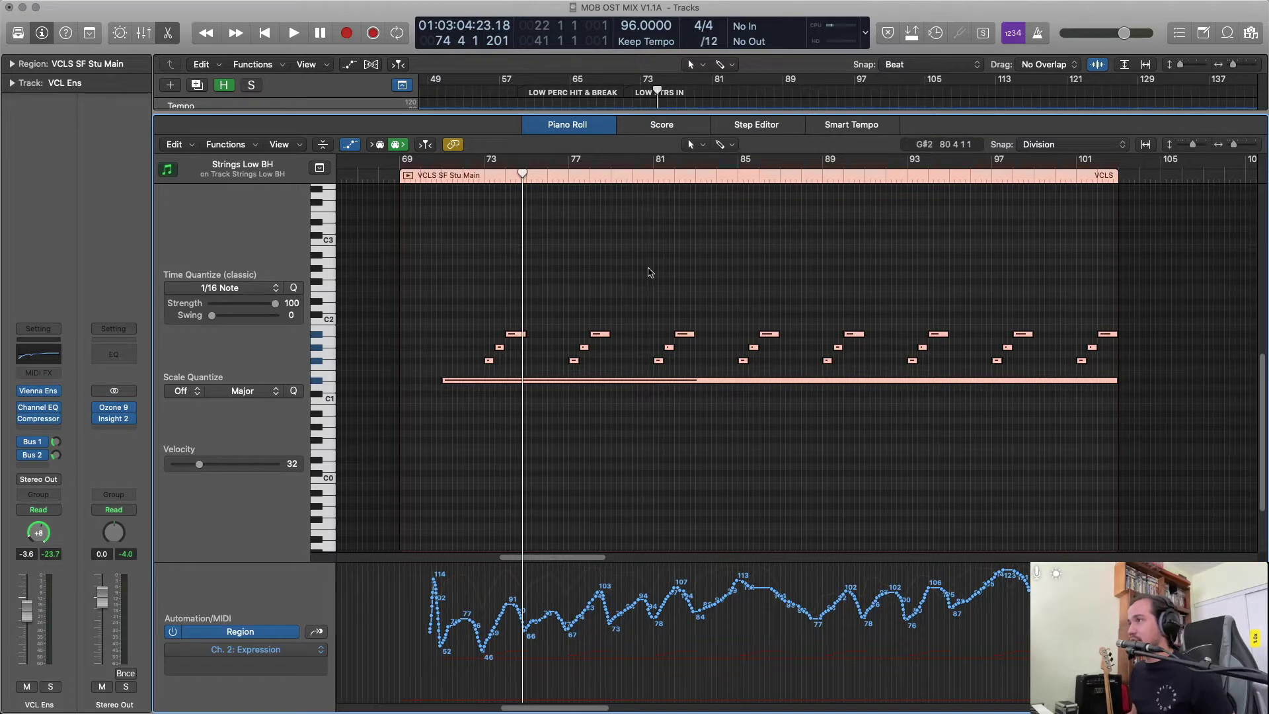
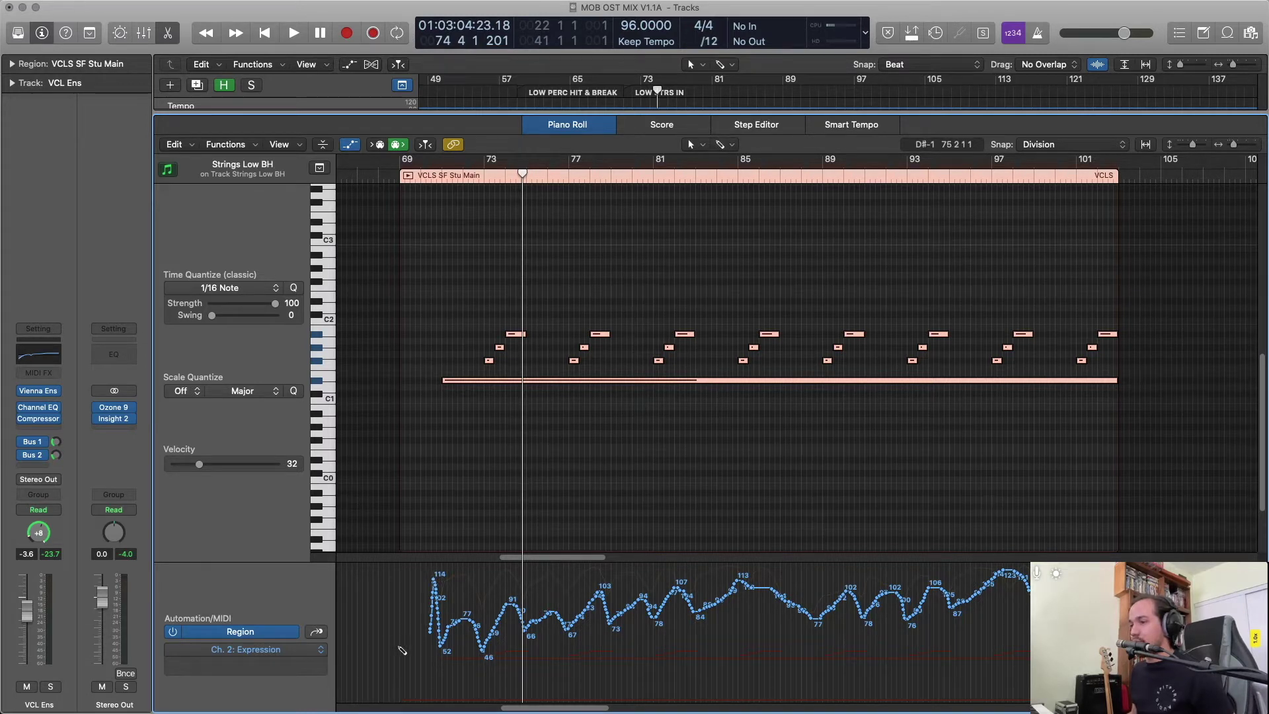
left_click(427, 631)
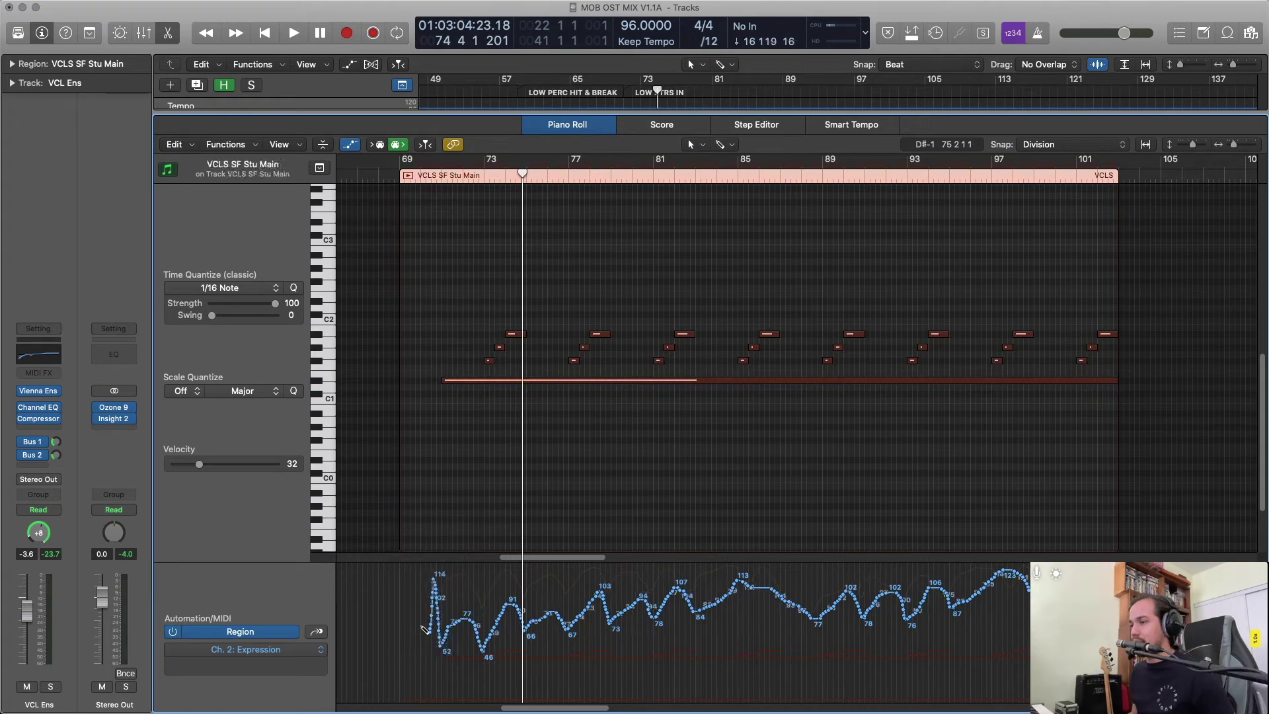
key("super+Right")
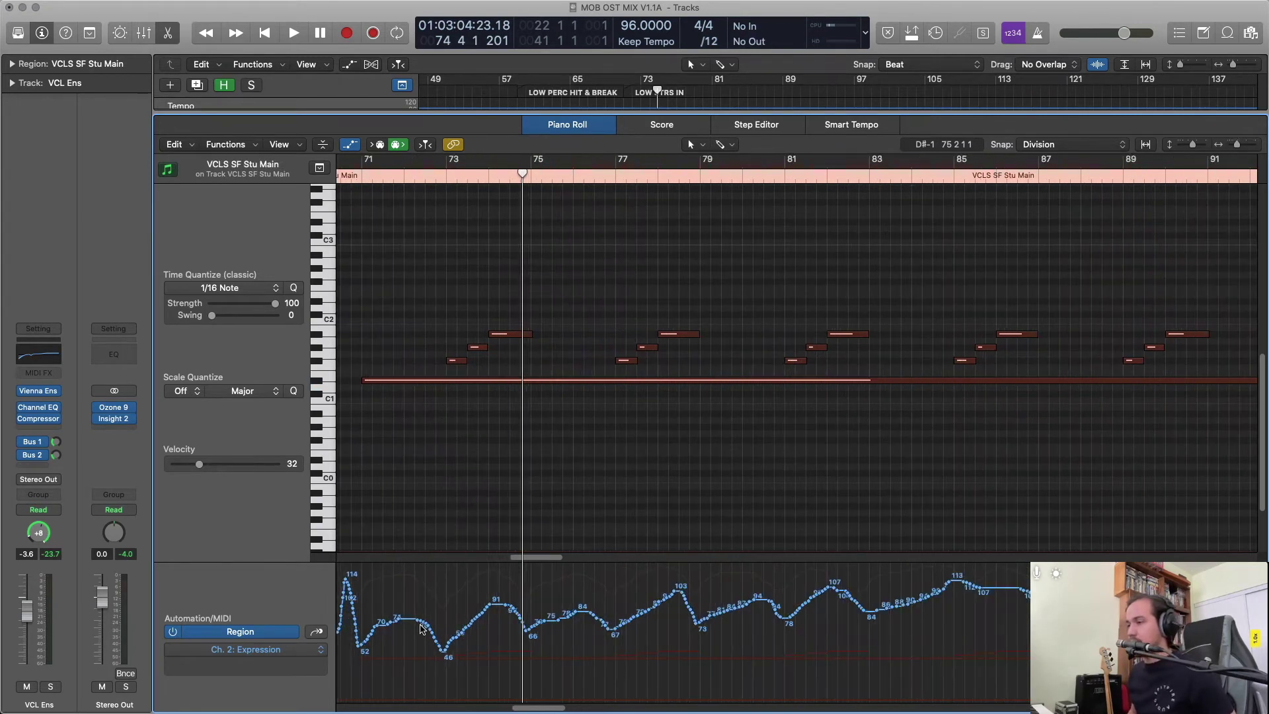
scroll(421, 629, "left", 5)
left_click_drag(463, 652, 546, 633)
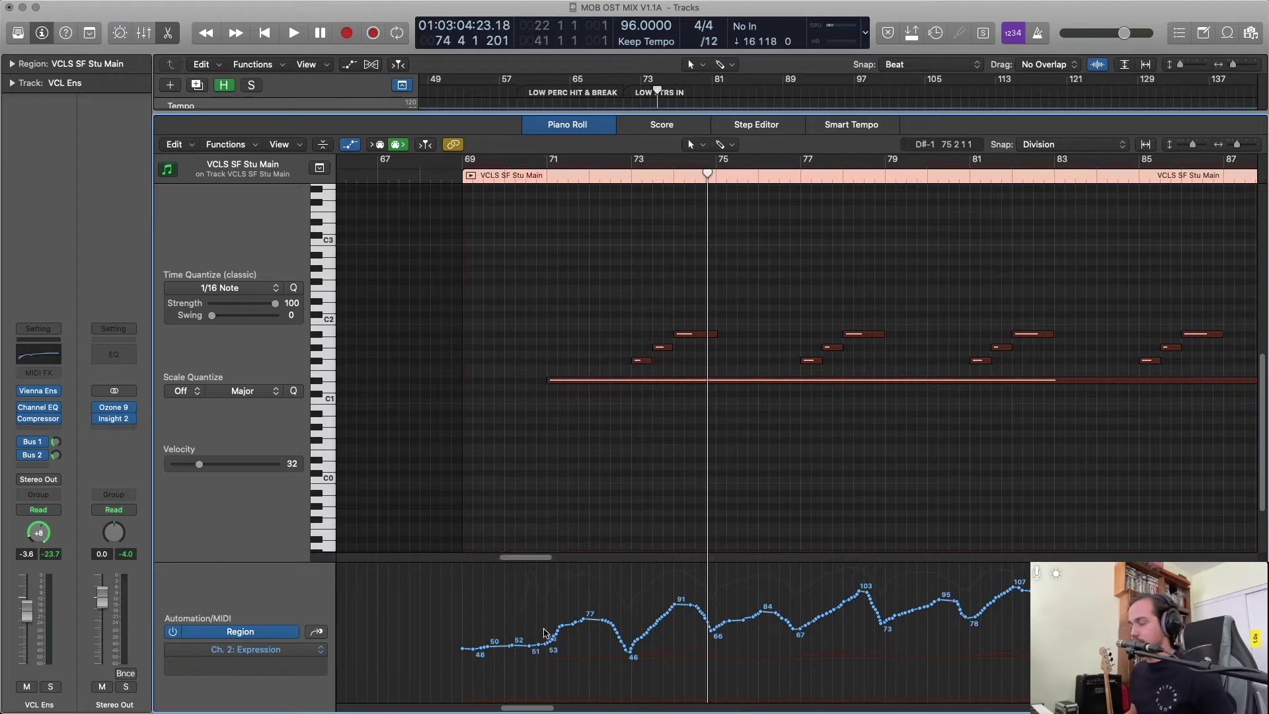
key("super+Left")
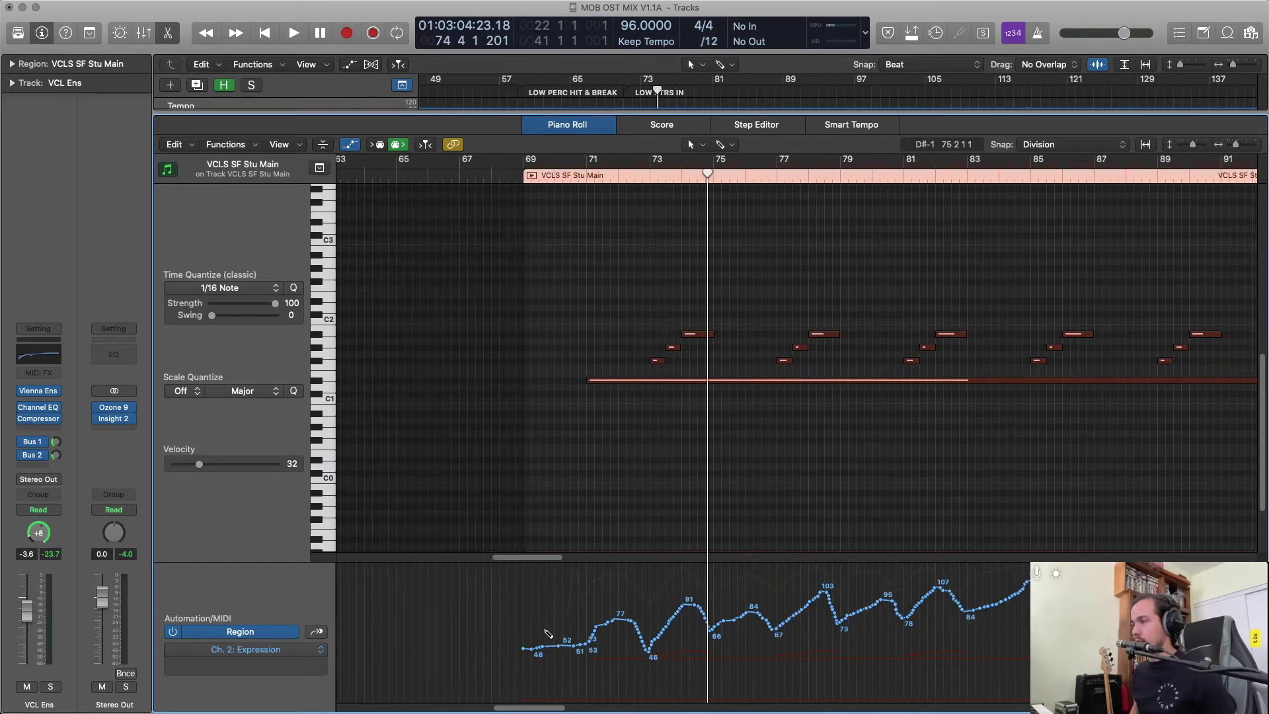
Redraw the opening of the VCLS region's Modulation curve as a steady rise from bar 69 to bar 71, then return to Expression.
left_click(317, 632)
left_click(316, 632)
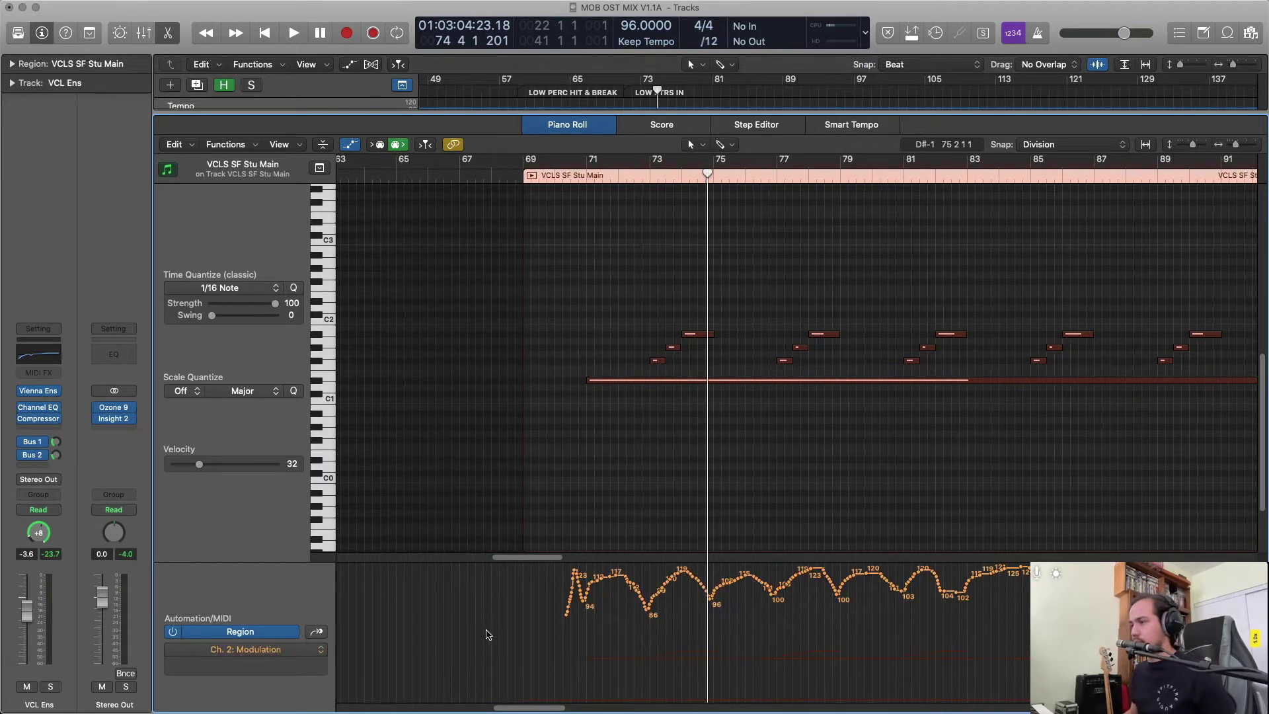
left_click_drag(521, 639, 589, 584)
left_click(317, 632)
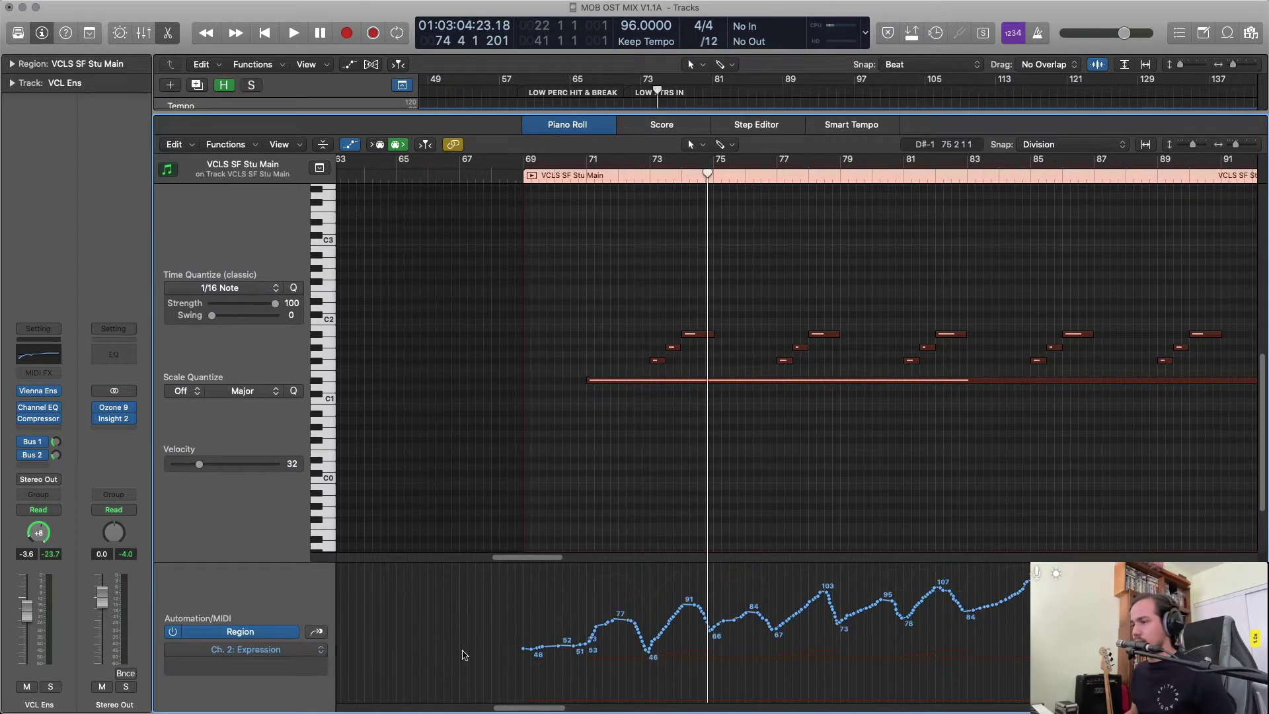
Raise the VCLS Expression points from bar 69 to about bar 85 and redraw the transition down to about 105 at bar 86.
key("super+Left")
key("super+Left")
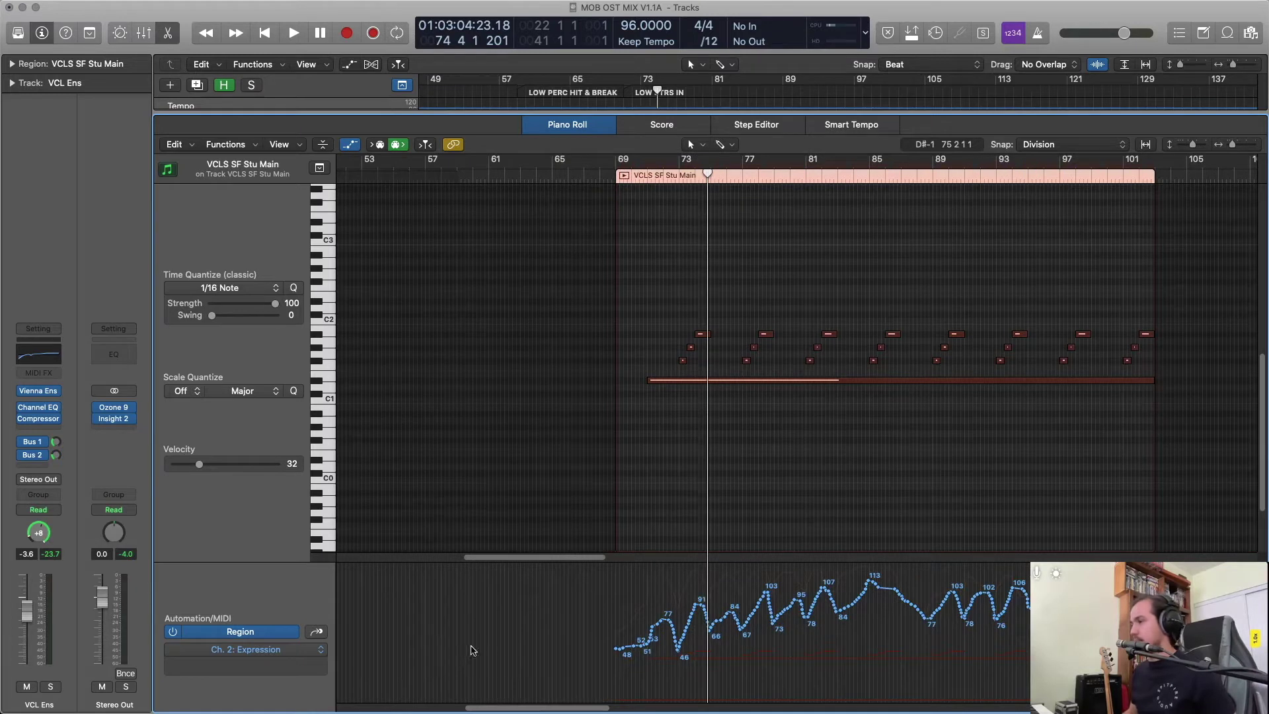
left_click_drag(570, 638, 863, 597)
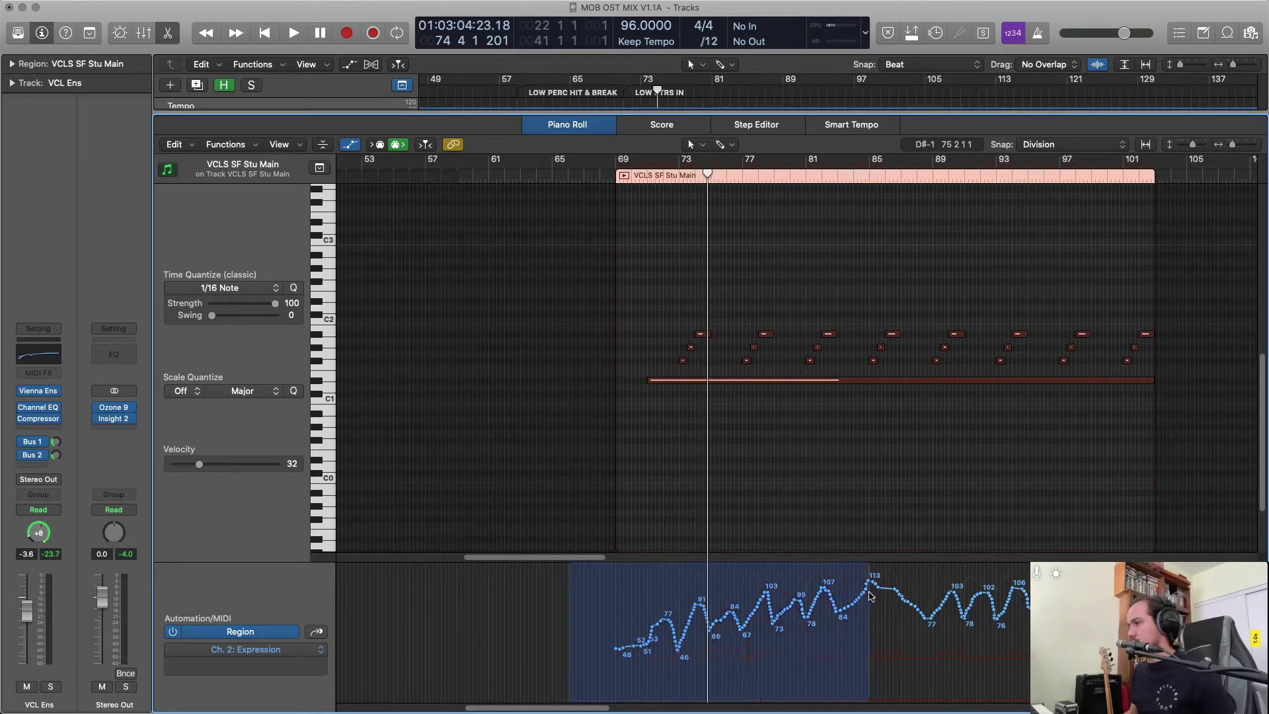
left_click_drag(653, 628, 649, 613)
key("super+Right")
key("super+Right")
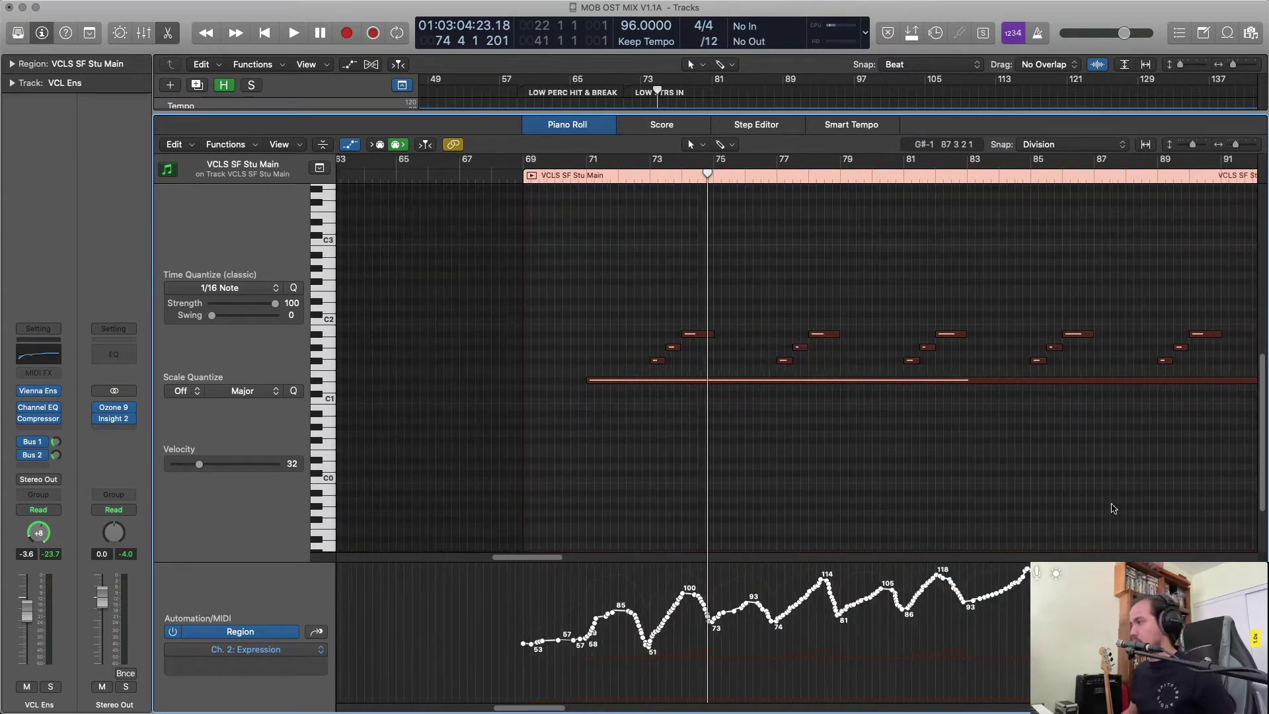
left_click(1029, 592)
left_click_drag(1026, 575, 1078, 585)
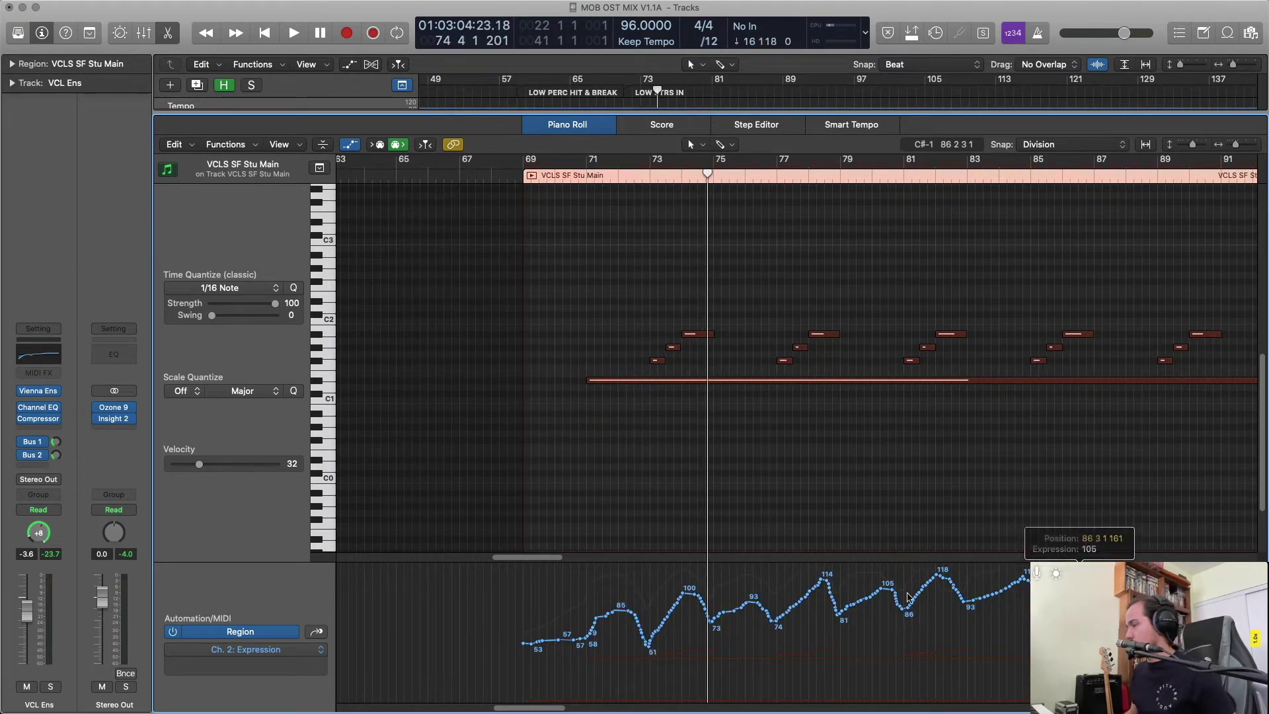
Raise the VCLS Expression points between bars 69 and 83 slightly further, bringing the peak near bar 74 to about 104.
left_click_drag(508, 662, 967, 638)
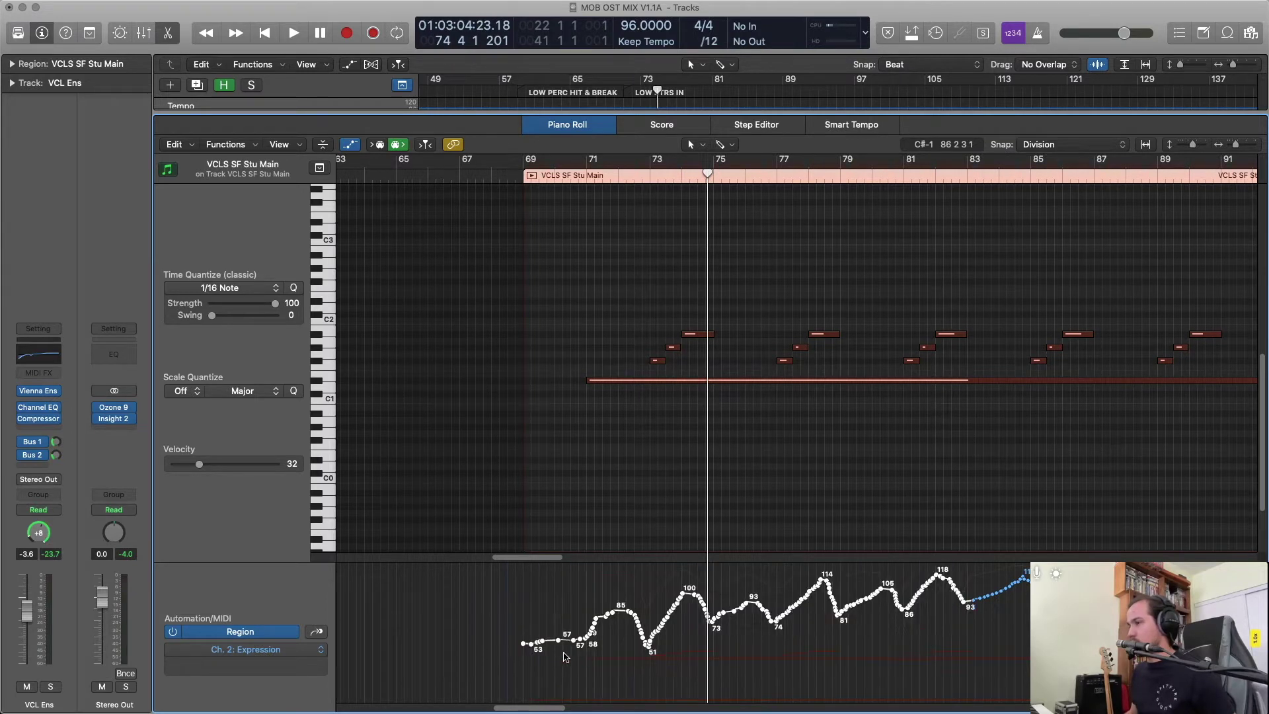
left_click_drag(537, 648, 538, 645)
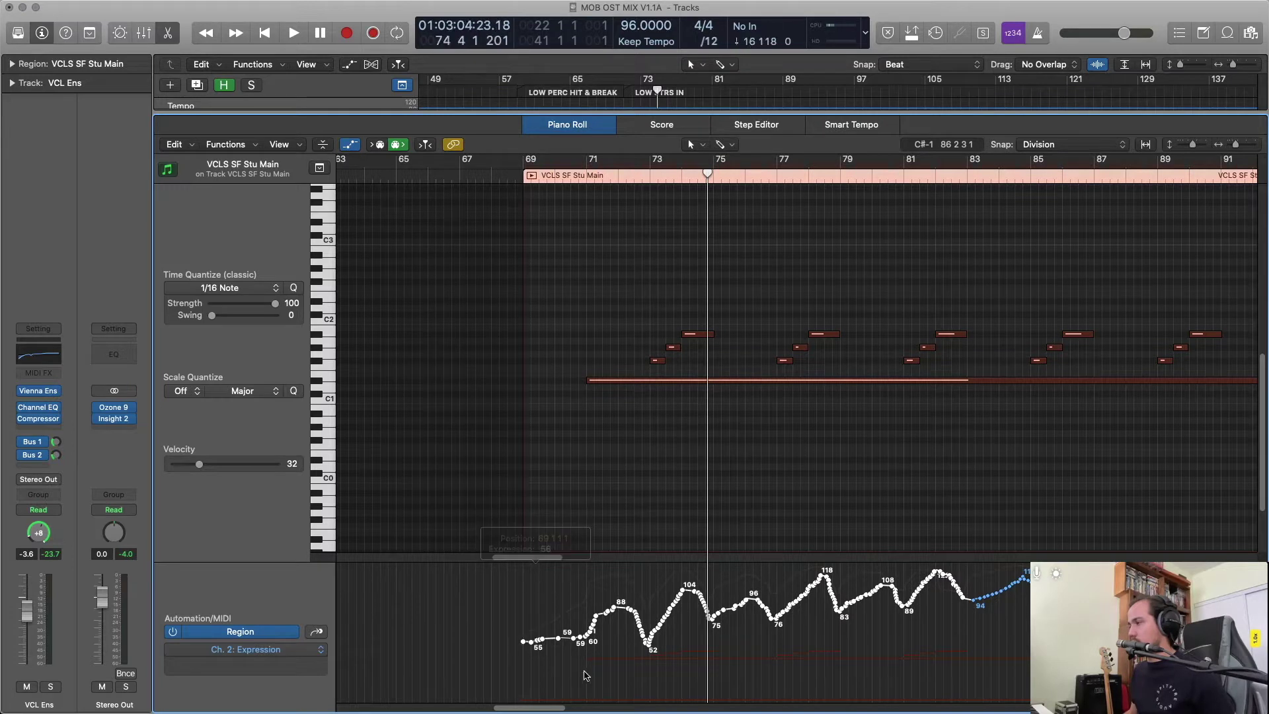
left_click_drag(504, 661, 967, 625)
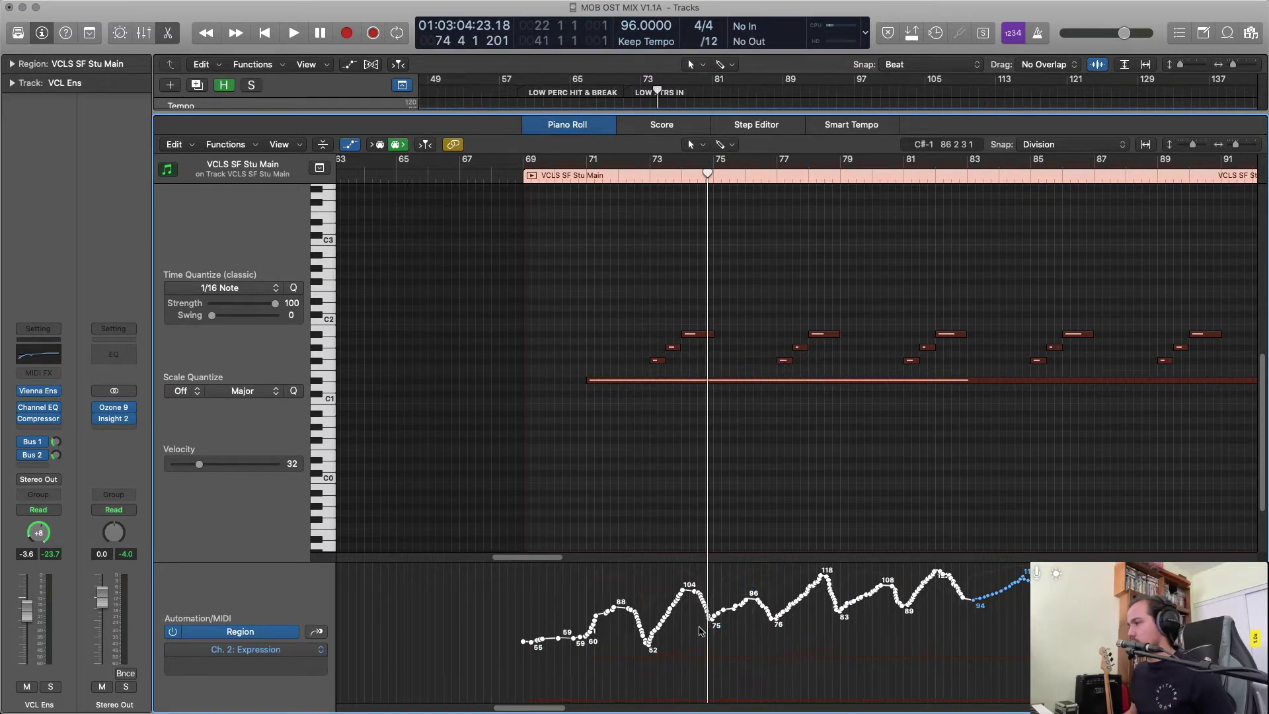
left_click_drag(597, 621, 587, 630)
left_click_drag(494, 657, 949, 626)
Lift the opening VCLS Expression points so the curve starts at about 70, and redraw the peak near bar 72 at about 109.
left_click_drag(478, 658, 822, 618)
left_click_drag(563, 642, 563, 653)
left_click_drag(477, 657, 775, 651)
left_click_drag(590, 641, 590, 630)
left_click(516, 654)
left_click_drag(474, 656, 579, 628)
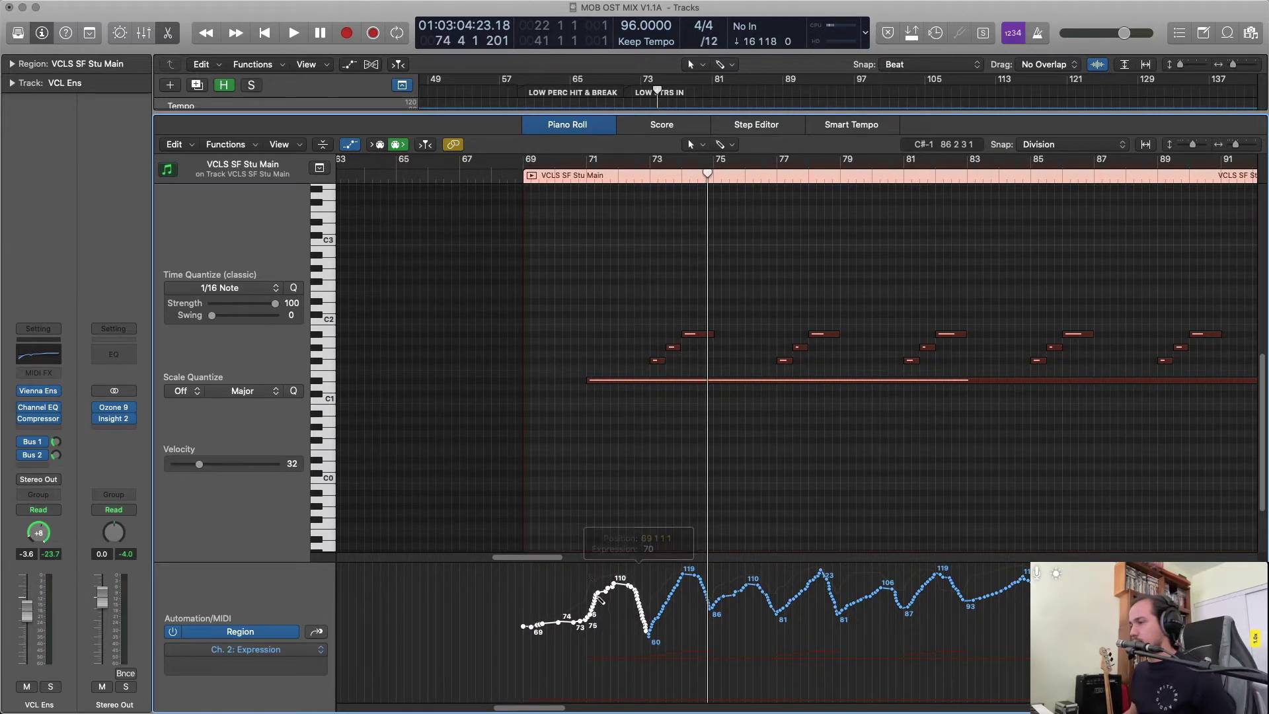
left_click_drag(597, 597, 635, 583)
Review the rest of the VCLS Expression curve, close the editor and briefly play the arrangement from bar 69.
scroll(773, 626, "down", 5)
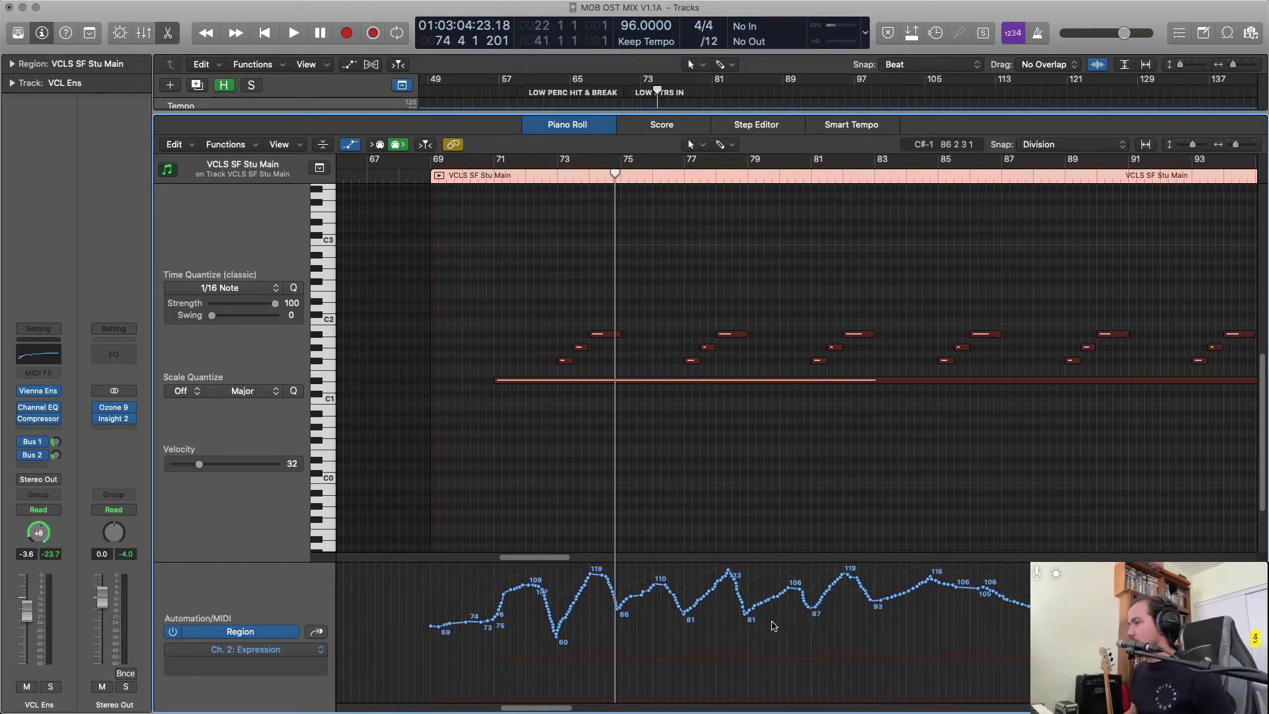
scroll(773, 625, "right", 3)
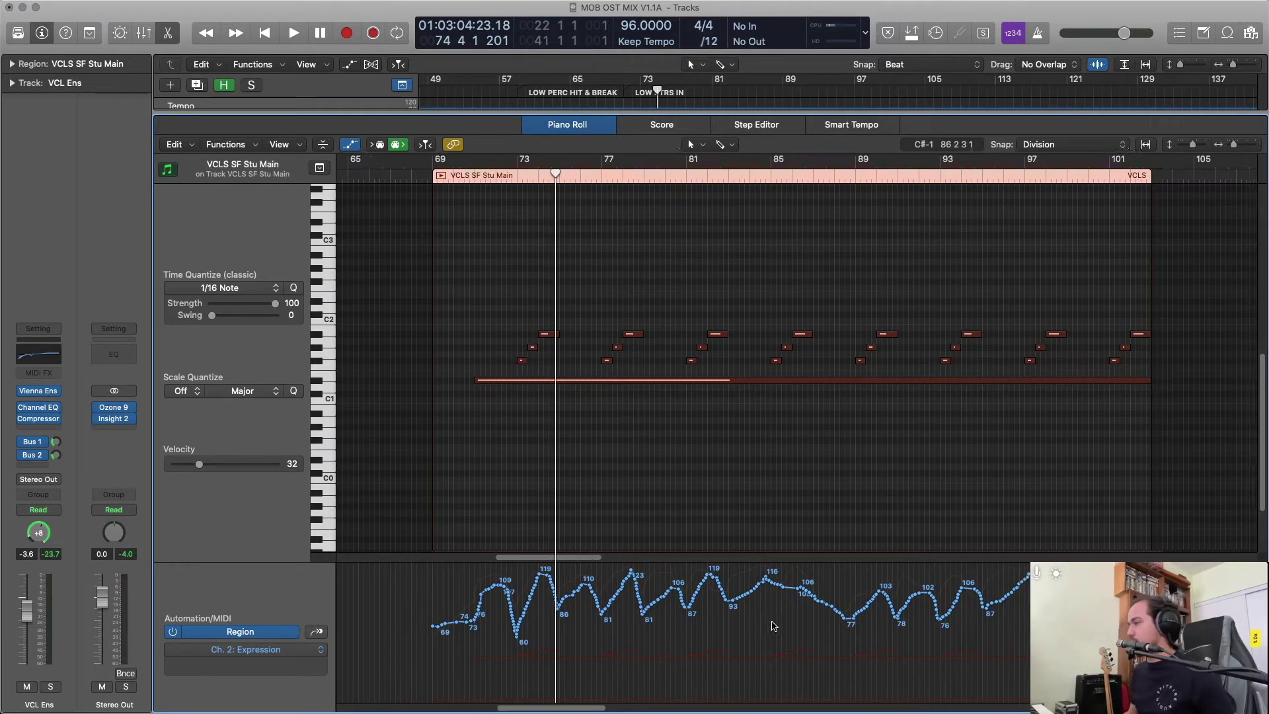
left_click_drag(1049, 592, 1119, 589)
scroll(962, 515, "left", 1)
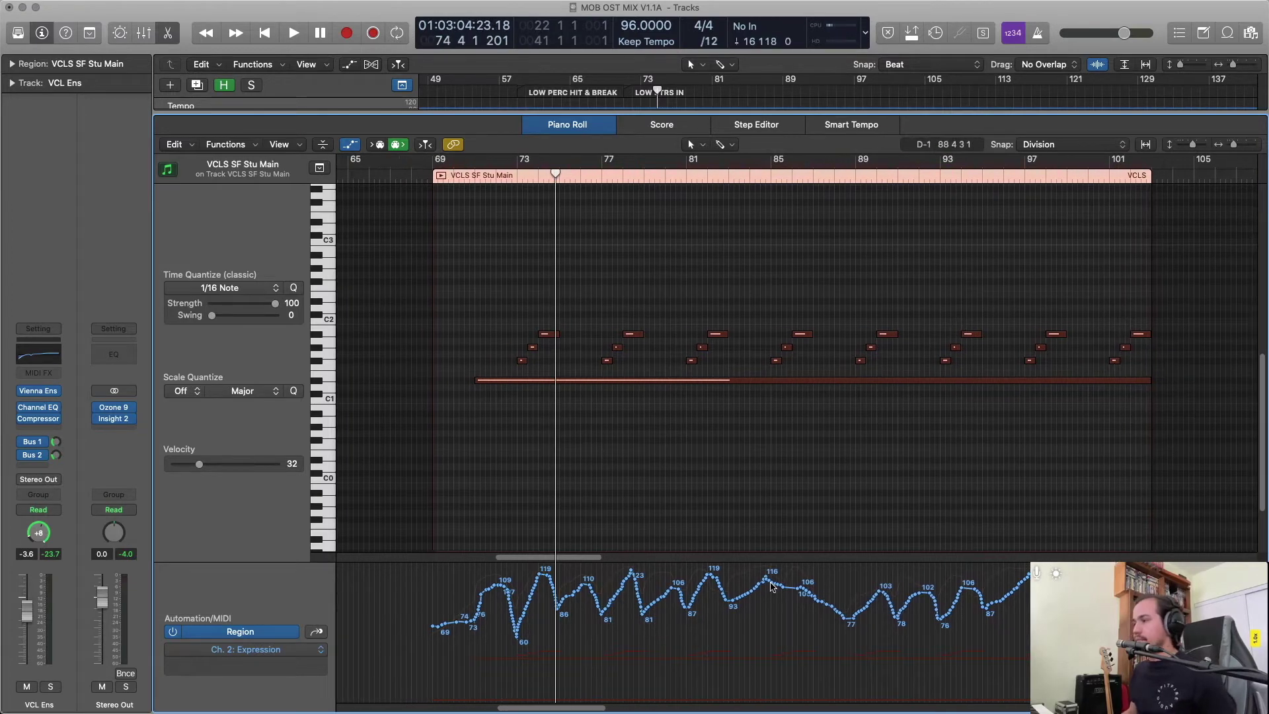
key("shift+space")
key("e")
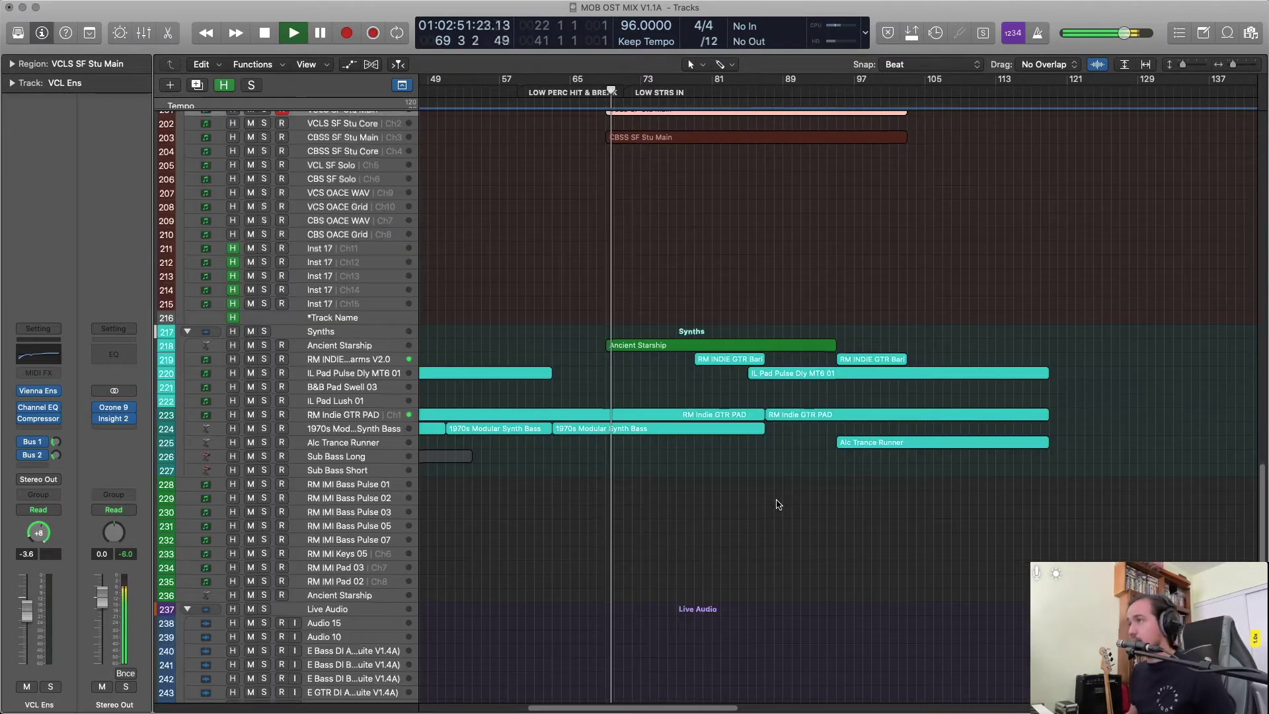
scroll(690, 328, "up", 5)
key("space")
Open the CBSS SF Stu Main region and redraw its opening Expression curve from bar 69 to bar 71, holding about 40 before rising.
left_click(704, 428)
double_click(698, 432)
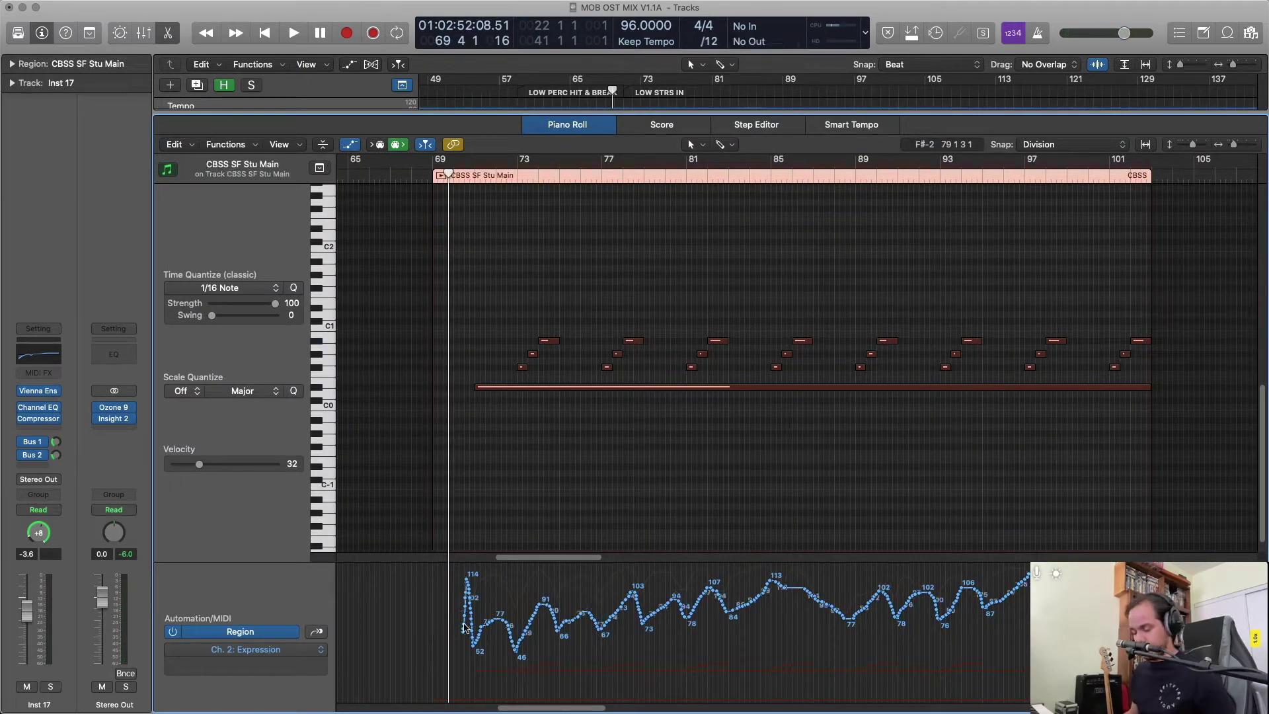
key("e")
scroll(734, 396, "up", 5)
left_click(703, 364)
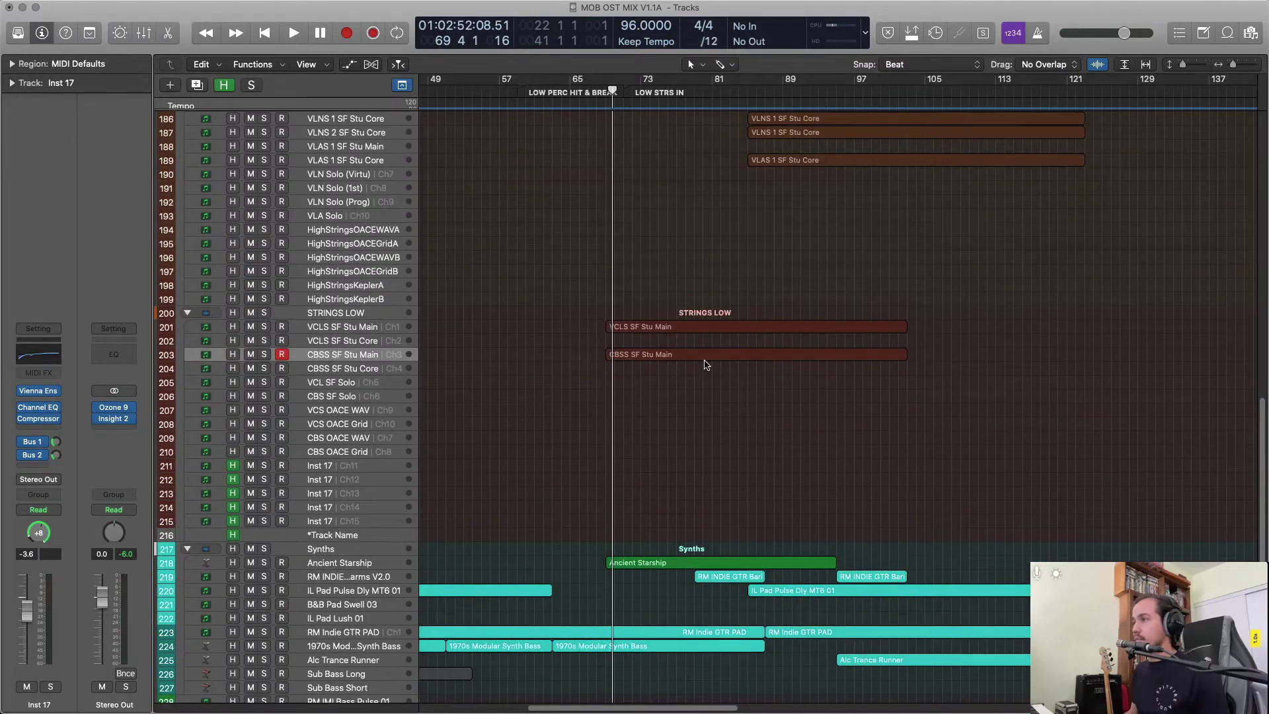
double_click(705, 361)
scroll(604, 632, "up", 10)
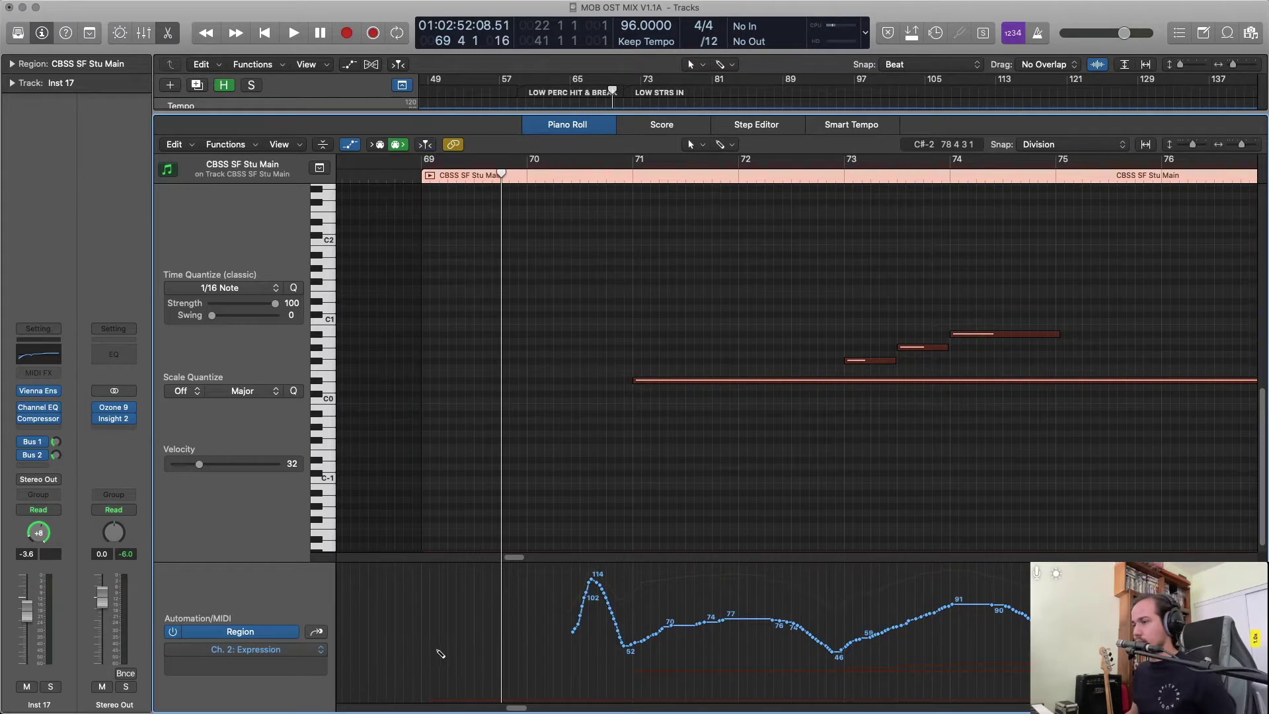
mouse_move(441, 654)
left_mouse_down()
mouse_move(625, 656)
mouse_move(665, 628)
left_mouse_up()
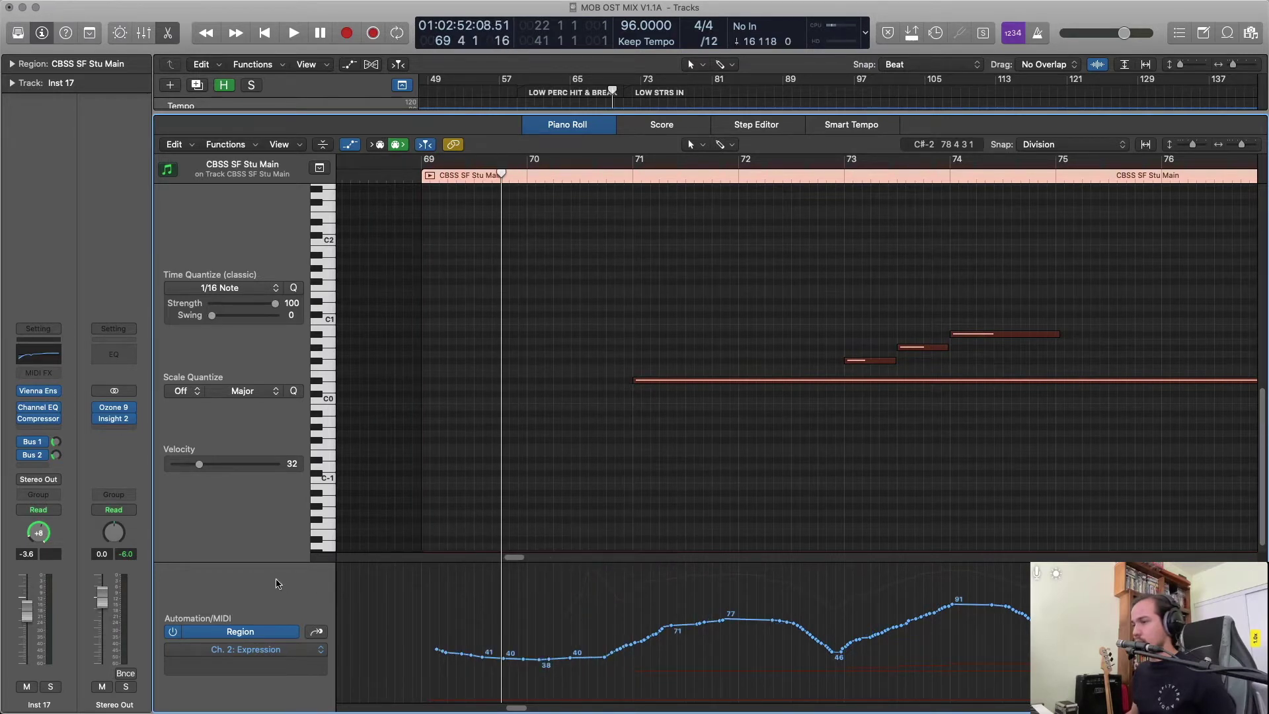
Redraw the CBSS region's Modulation curve from bar 69 as a rise to about 95 before bar 71, then return to Expression.
left_click(318, 632)
left_click(317, 632)
left_click_drag(413, 652, 628, 601)
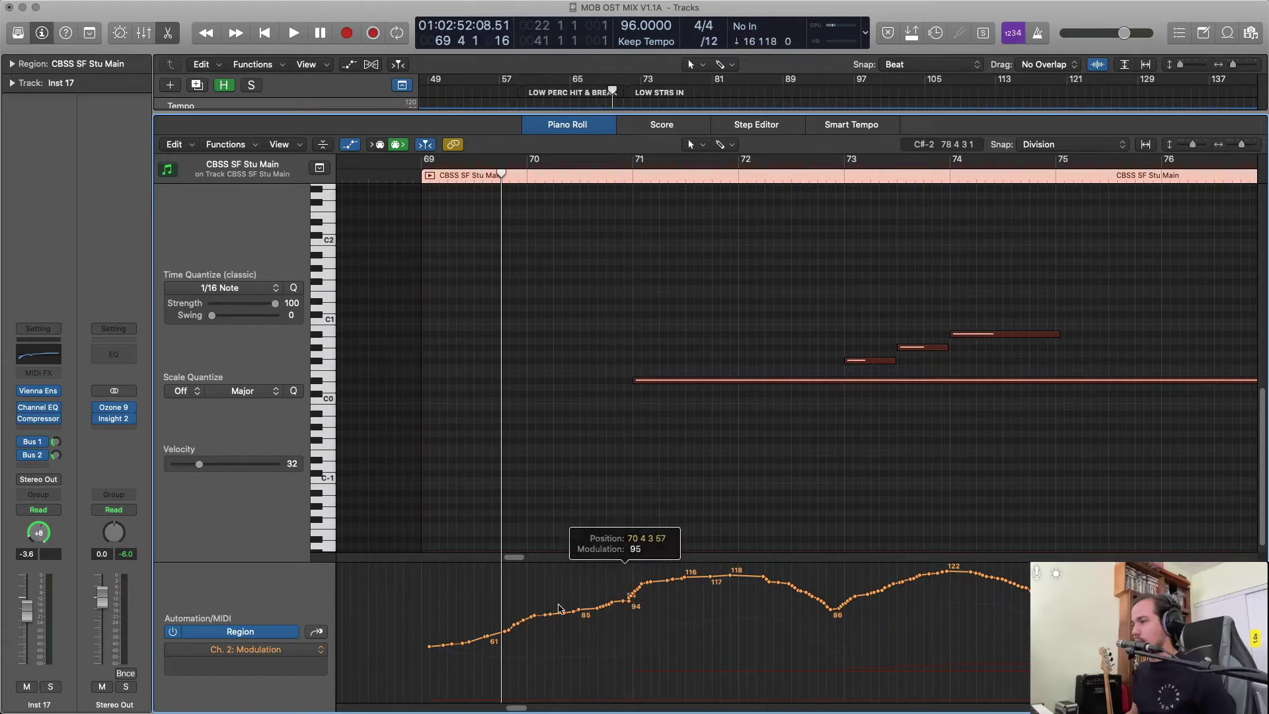
left_click(317, 632)
Raise the CBSS Expression points from bar 69 to about bar 85 and smooth the peak there to about 122.
key("super+Left")
key("super+Left")
key("super+Left")
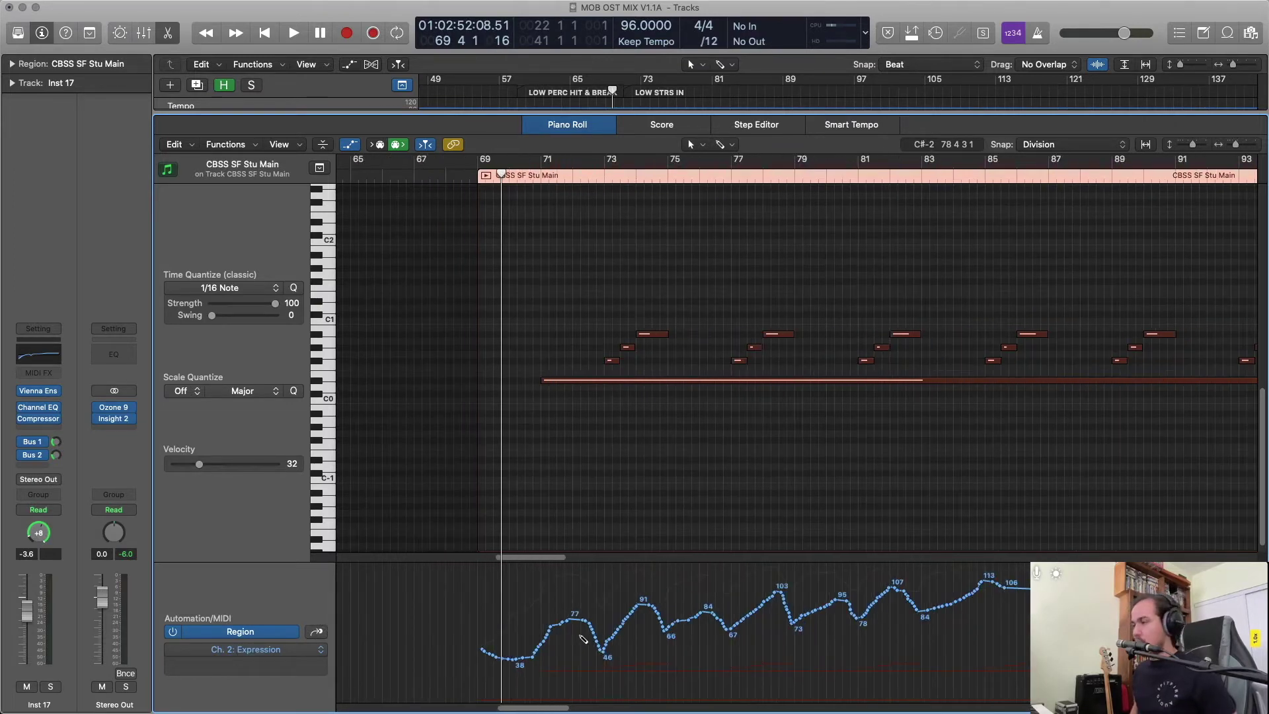
left_click_drag(466, 666, 832, 655)
left_click_drag(520, 660, 760, 632)
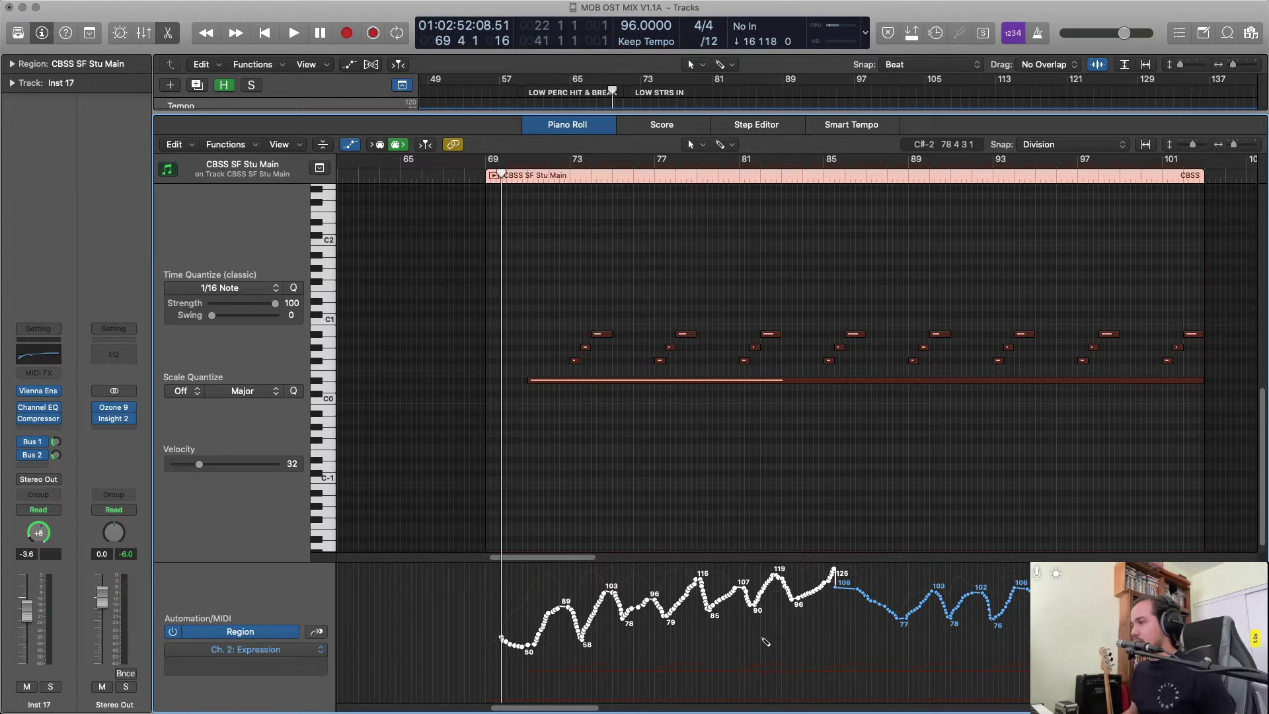
left_click(813, 622)
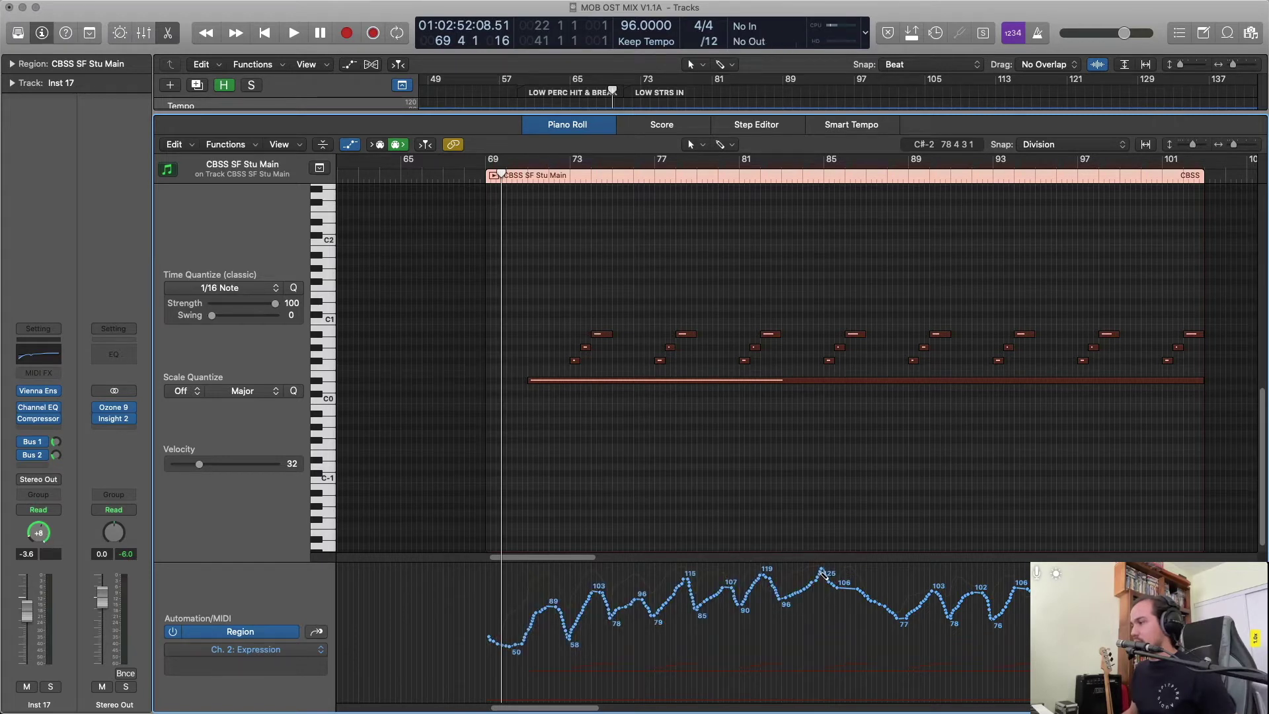
left_click_drag(823, 573, 825, 576)
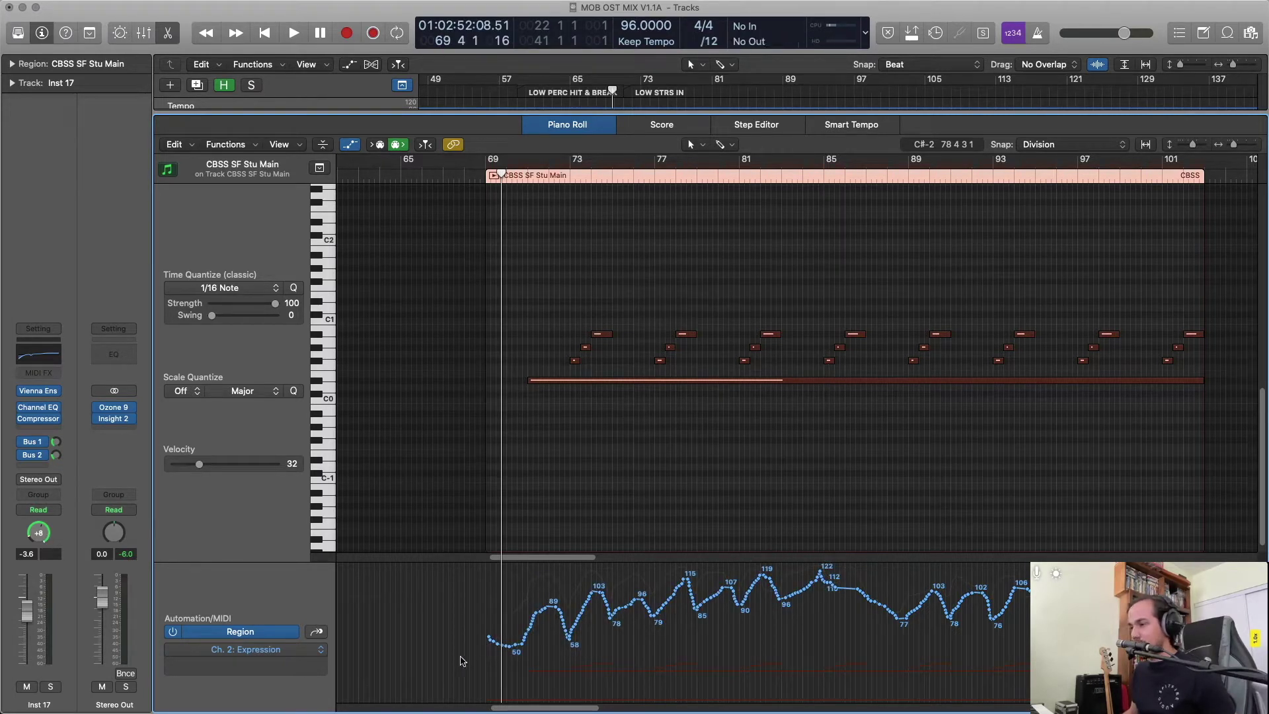
Raise the CBSS Expression points from bar 69 to bar 77 further, peaking at about 117, and reshape the dip near bar 77 to about 82.
left_click_drag(461, 661, 654, 618)
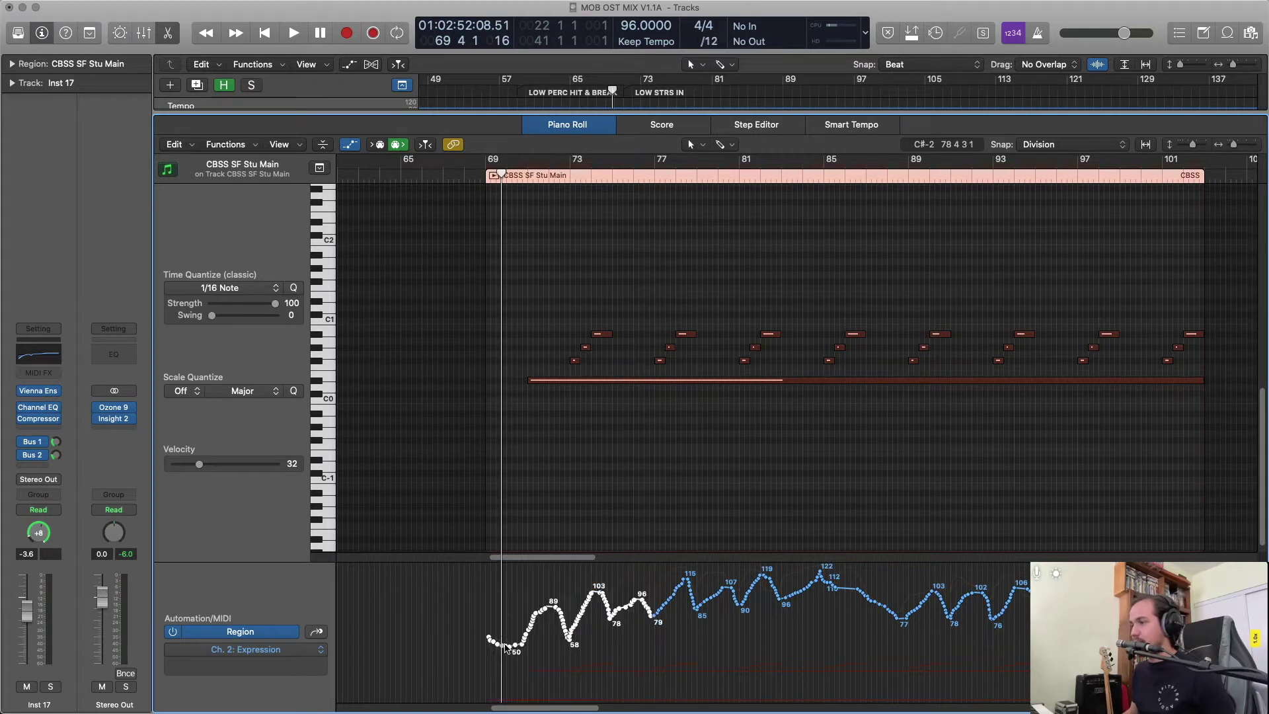
left_click_drag(516, 648, 516, 636)
left_click(676, 645)
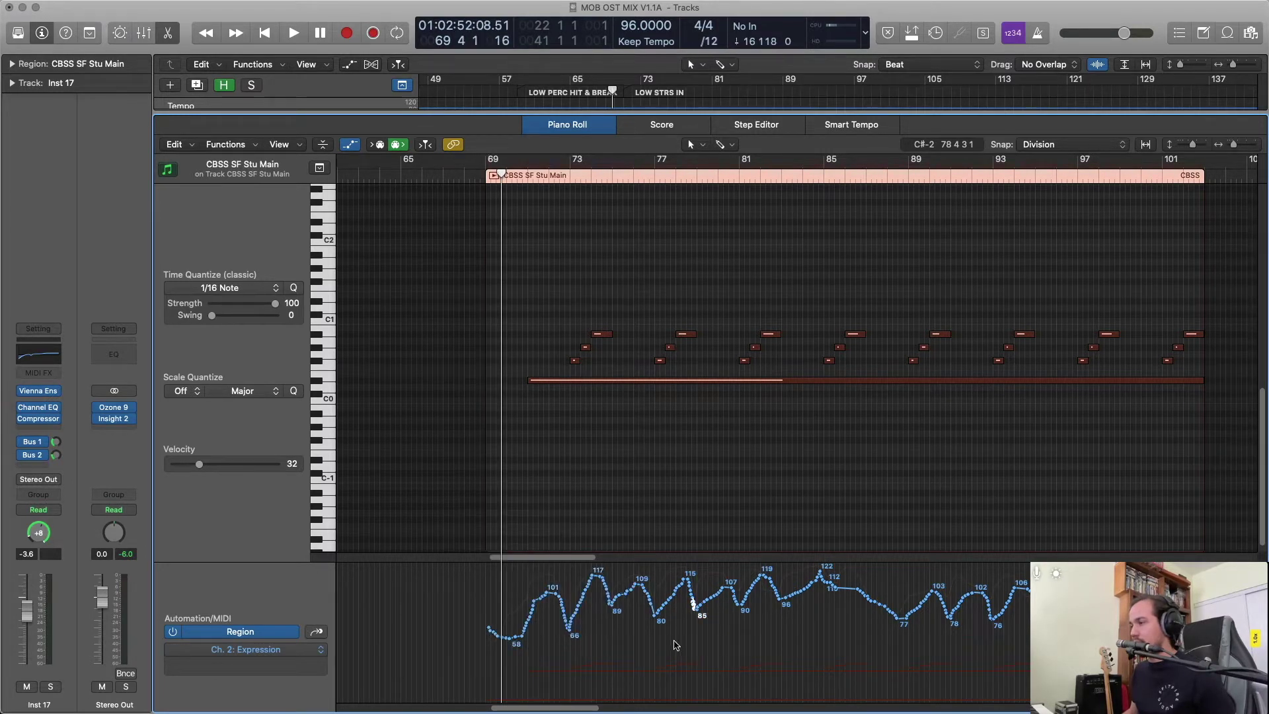
left_click_drag(655, 603, 660, 610)
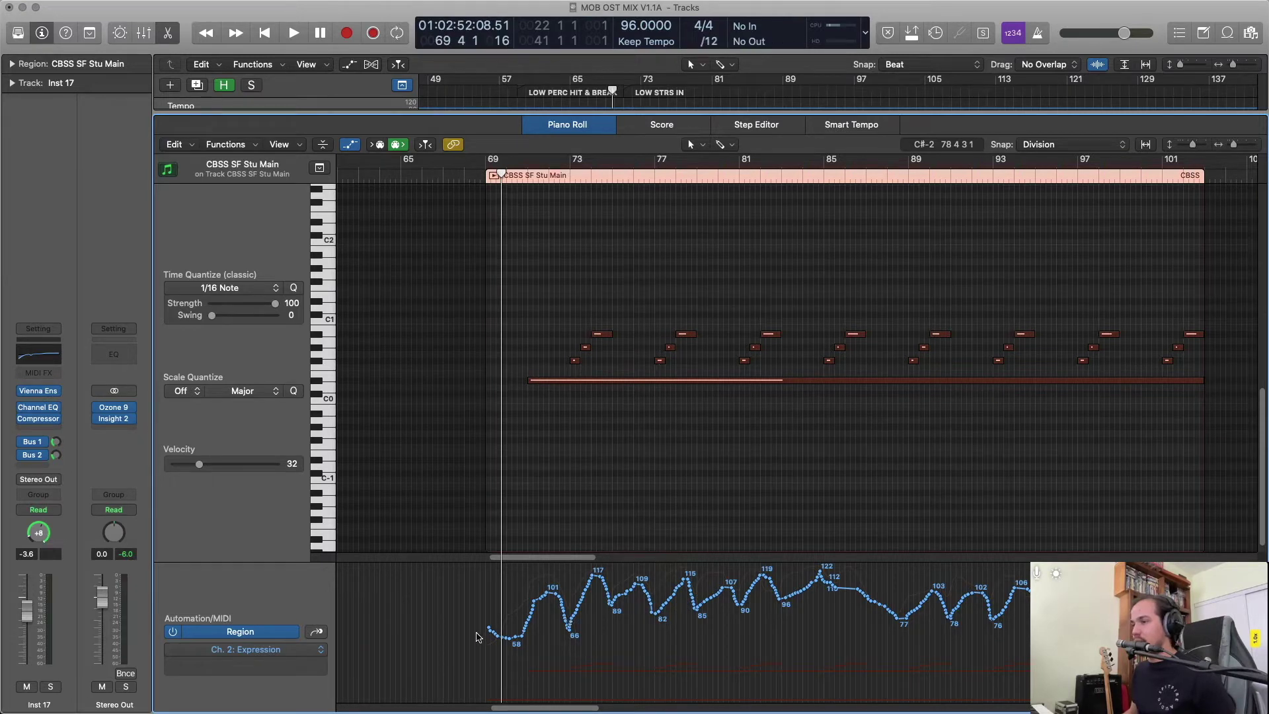
Raise the CBSS Expression curve from bar 69 to bar 73, peaking at about 109, and start playback from bar 69.
left_click_drag(499, 653, 530, 644)
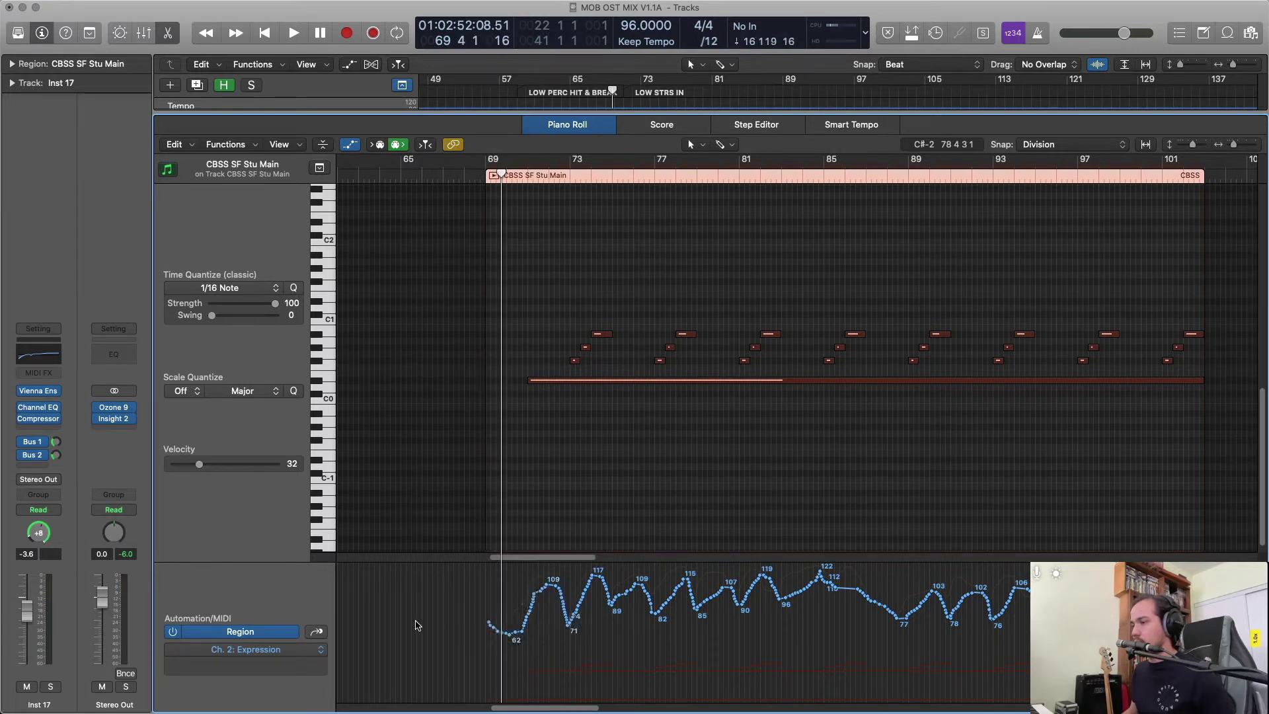
key("space")
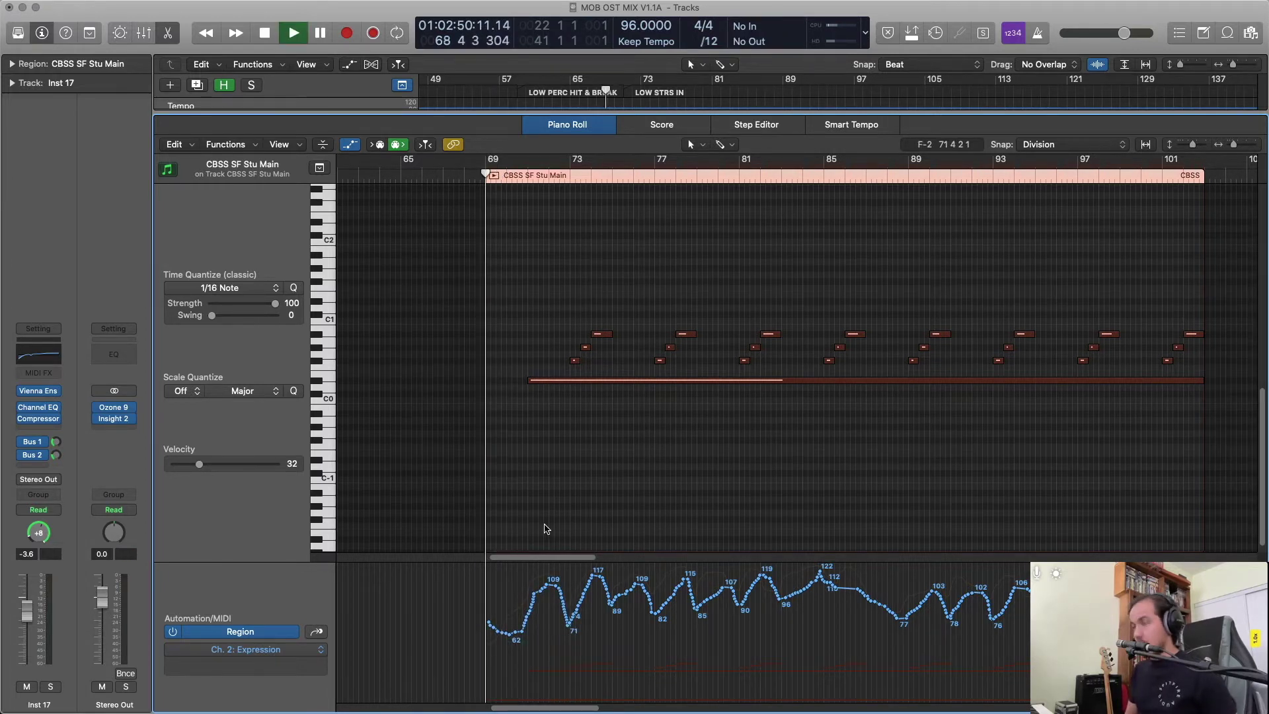
key("e")
Open the Drama Toolkit 1 region and redraw its opening Expression curve from bar 69 as a gentle rise to about 53 at bar 71.
scroll(758, 442, "up", 2)
scroll(826, 467, "up", 8)
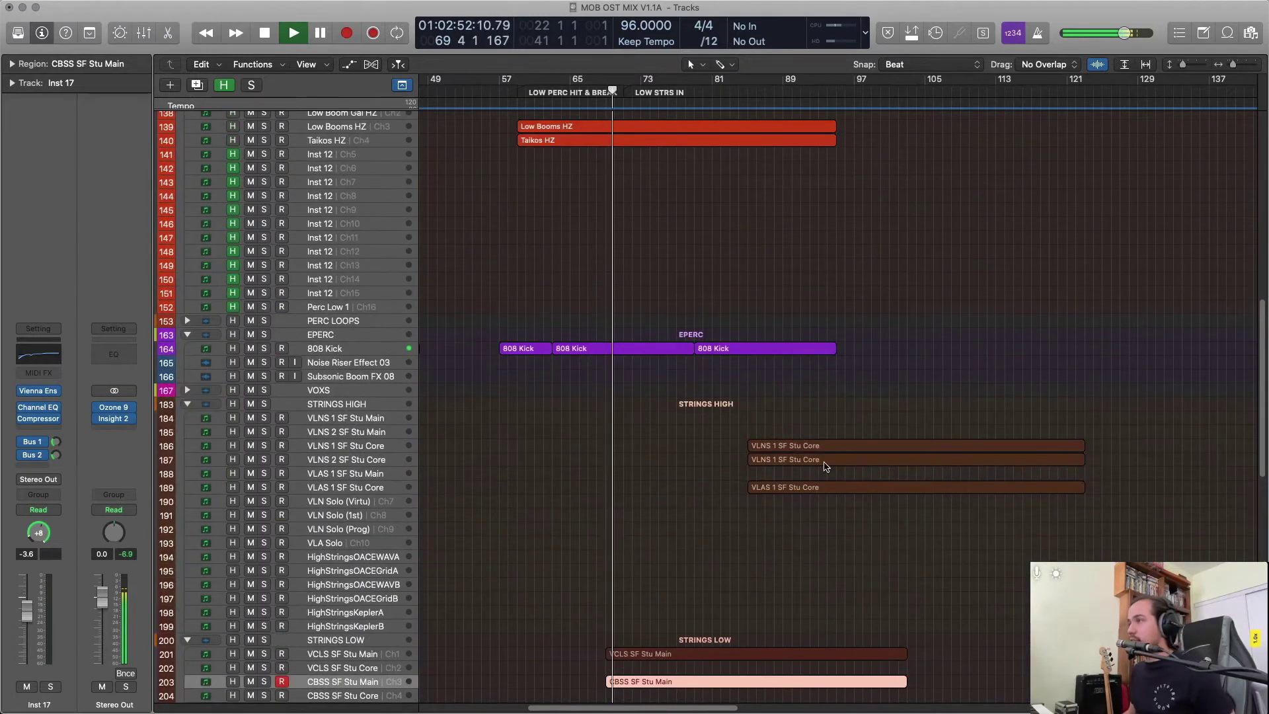
scroll(826, 467, "up", 5)
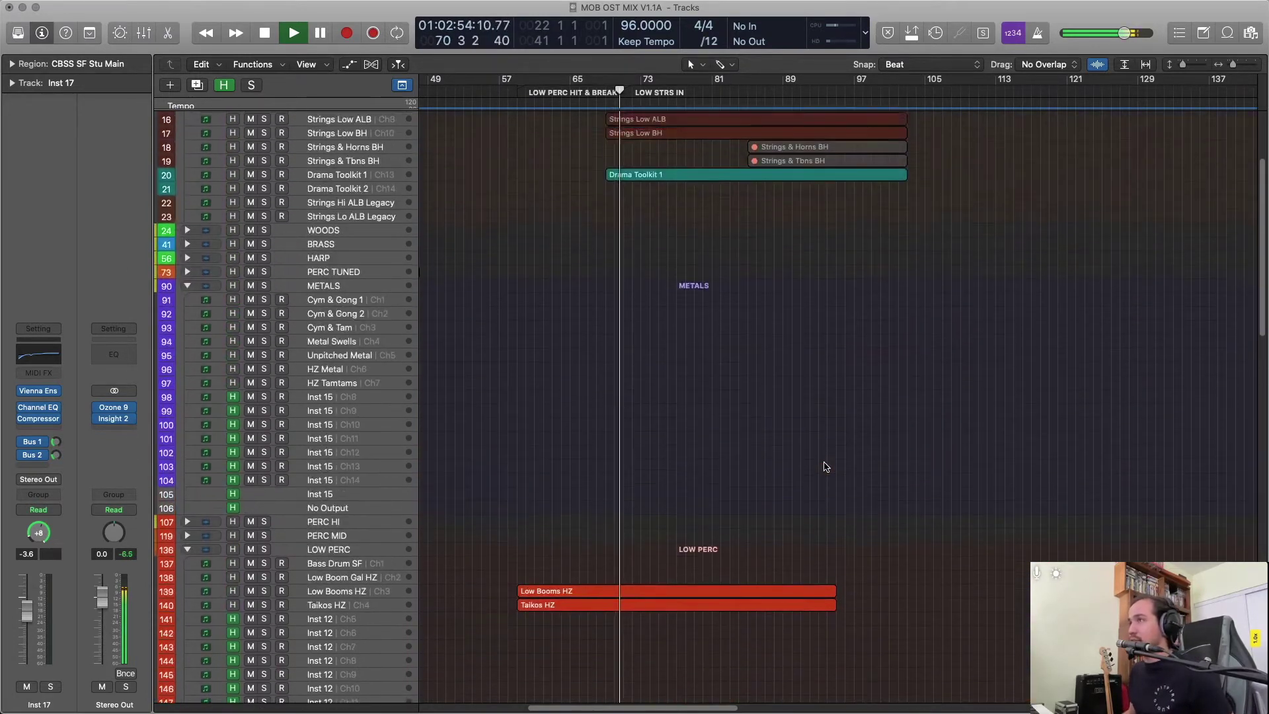
left_click(655, 269)
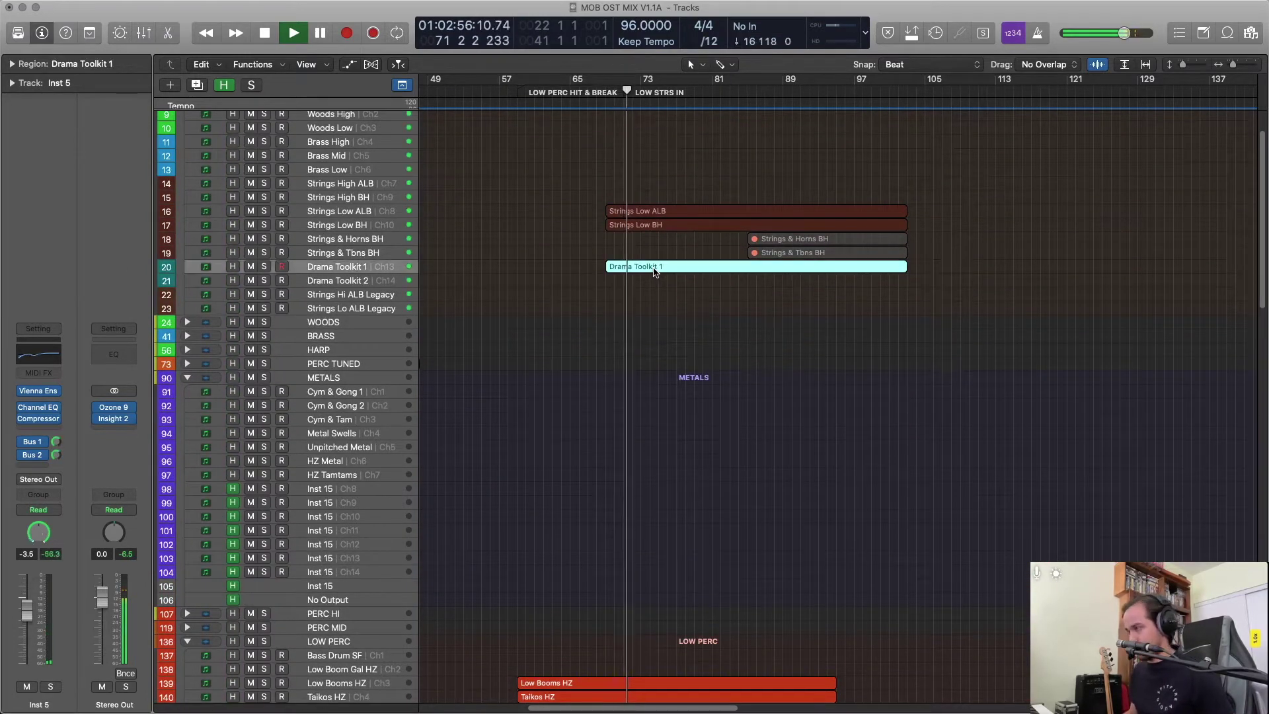
double_click(655, 268)
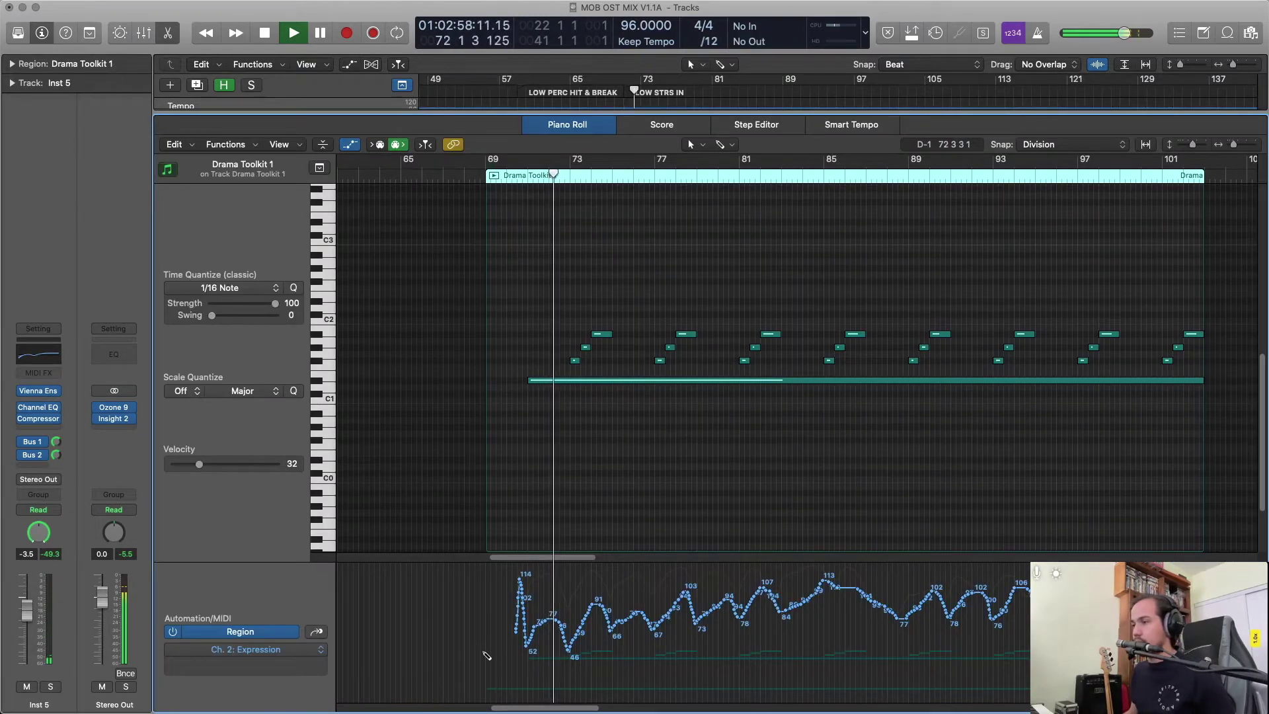
left_click_drag(487, 655, 537, 637)
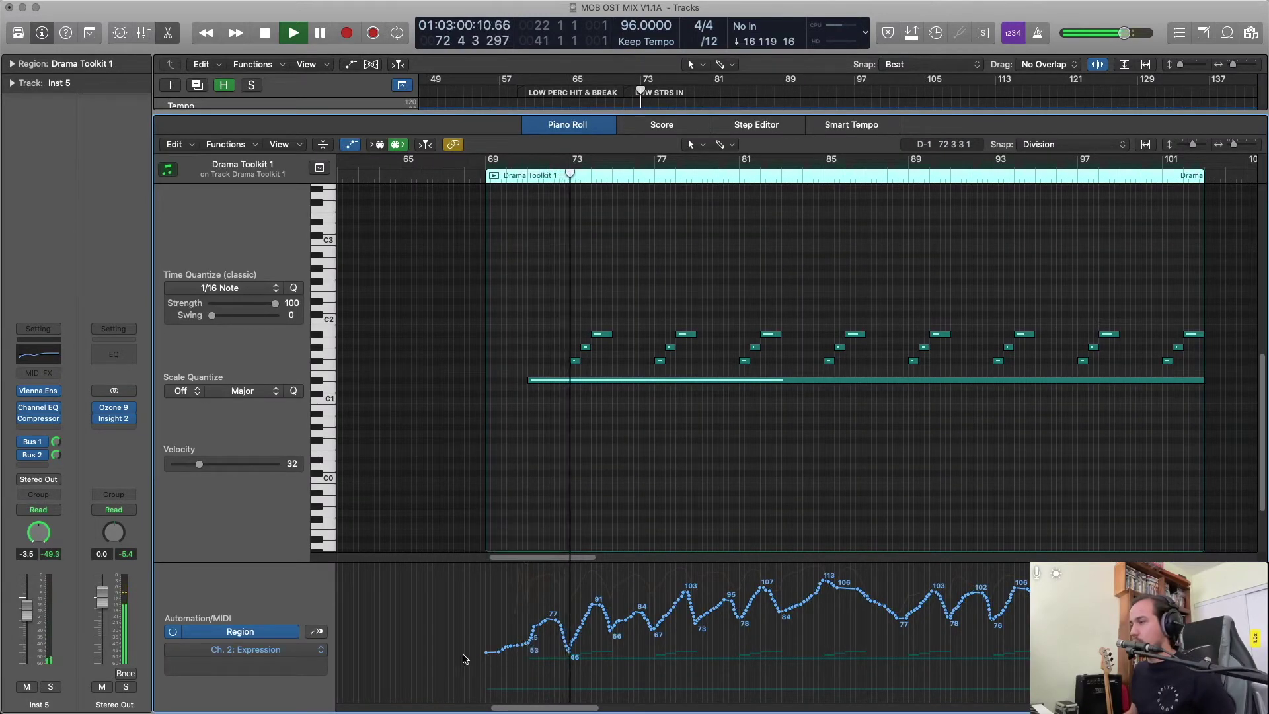
Raise all Expression points of Drama Toolkit 1 together until the peak near bar 85 reaches about 120, and close the editor.
left_click_drag(444, 659, 1028, 654)
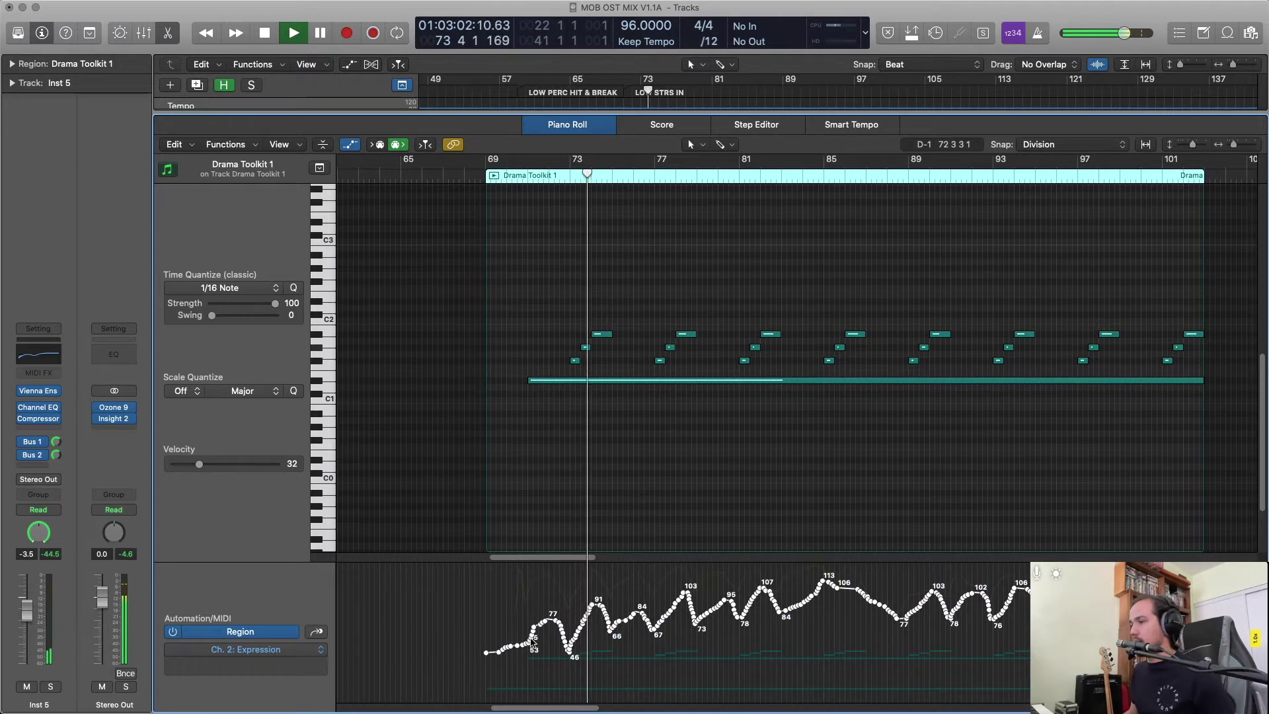
left_click_drag(533, 640, 526, 632)
left_click(423, 628)
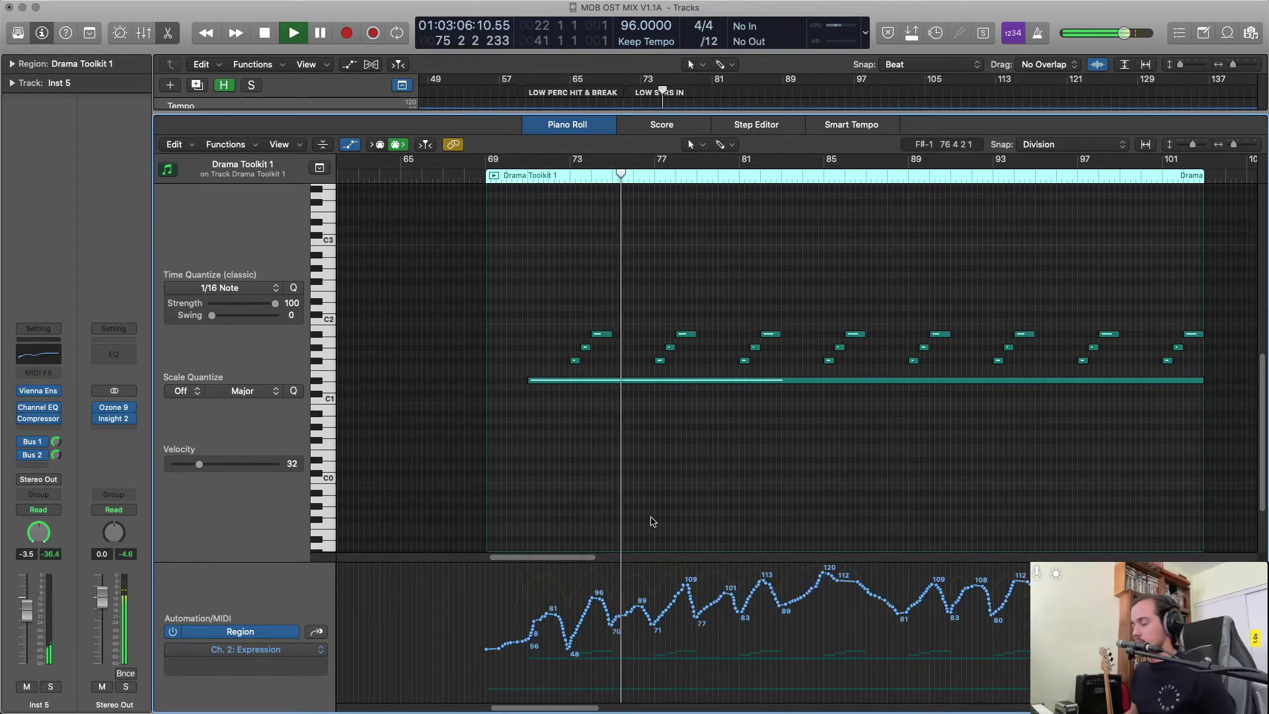
key("p")
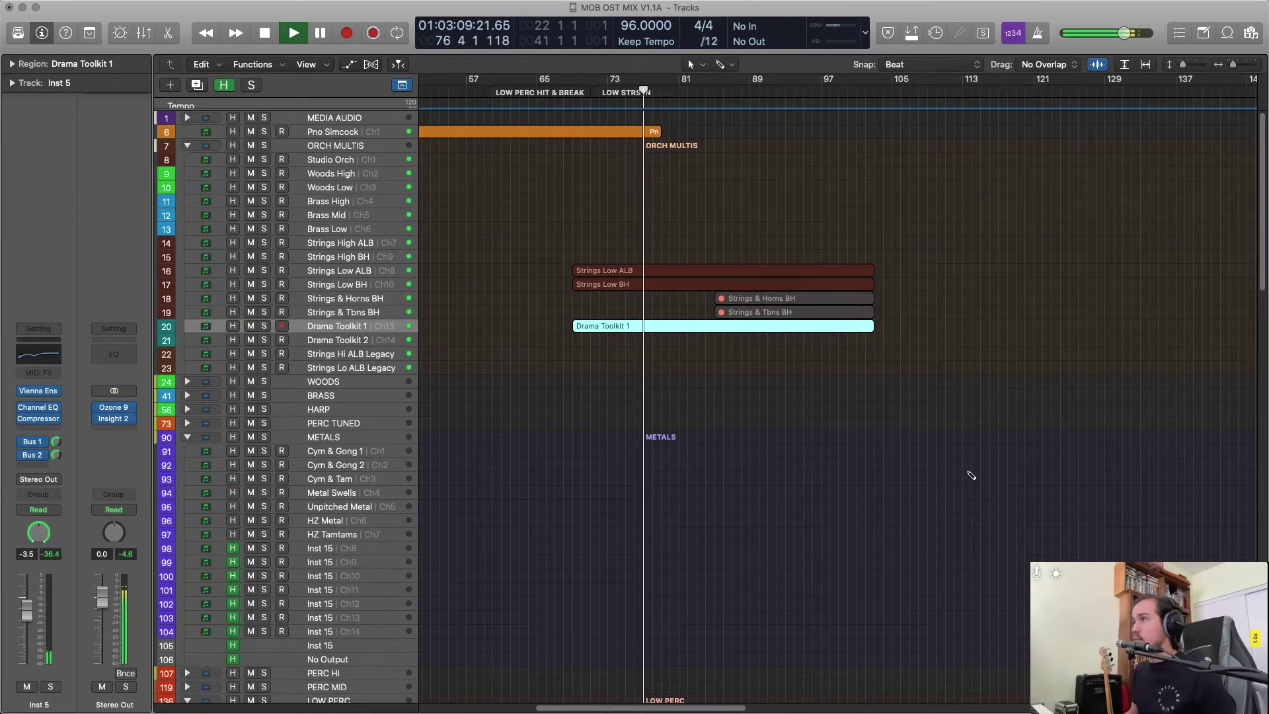
Listen to the low strings section up to bar 82 while checking the orchestral regions in the arrangement, and stop playback.
scroll(969, 475, "down", 2)
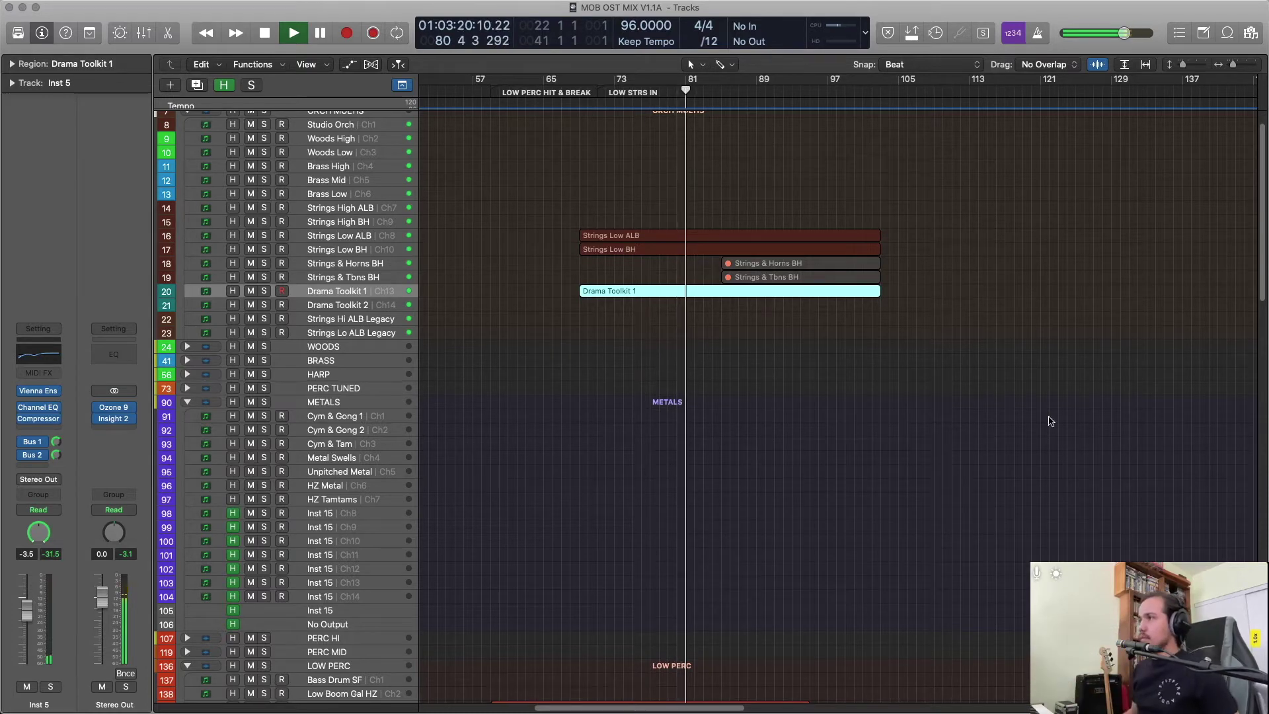
scroll(1050, 421, "left", 5)
scroll(1049, 421, "up", 2)
scroll(1051, 422, "left", 1)
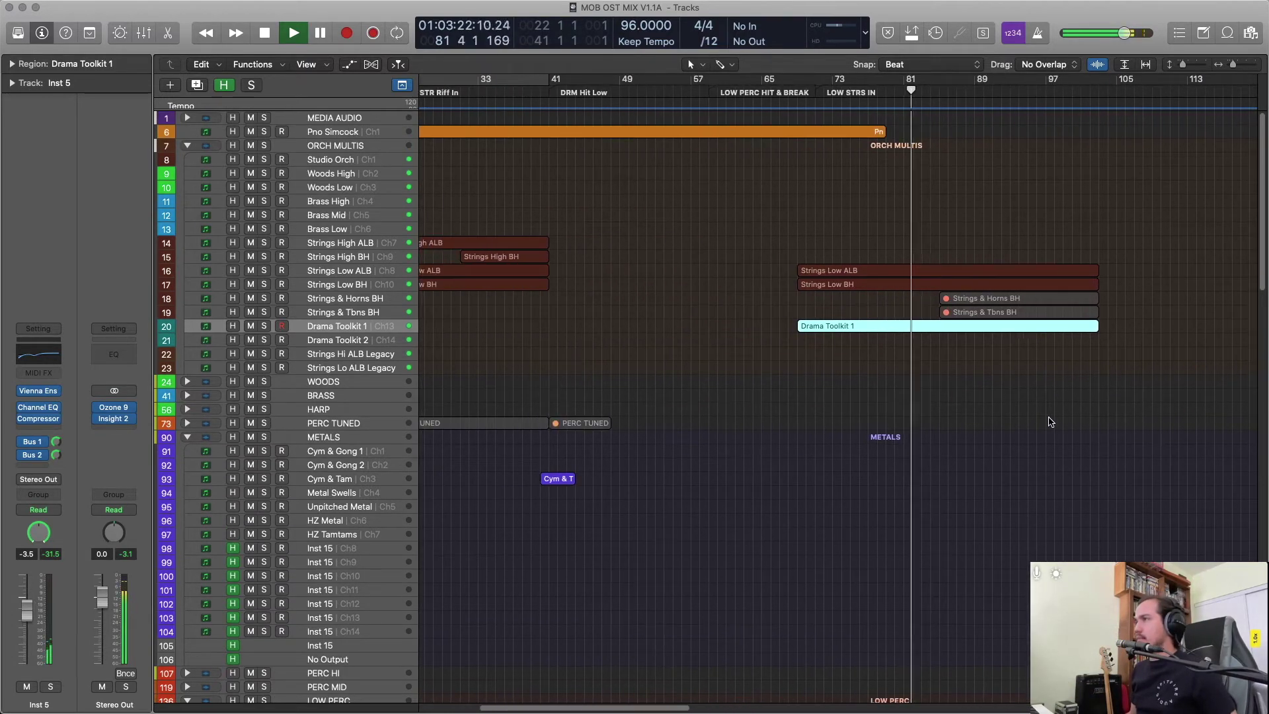
scroll(1052, 422, "right", 5)
scroll(1051, 421, "right", 2)
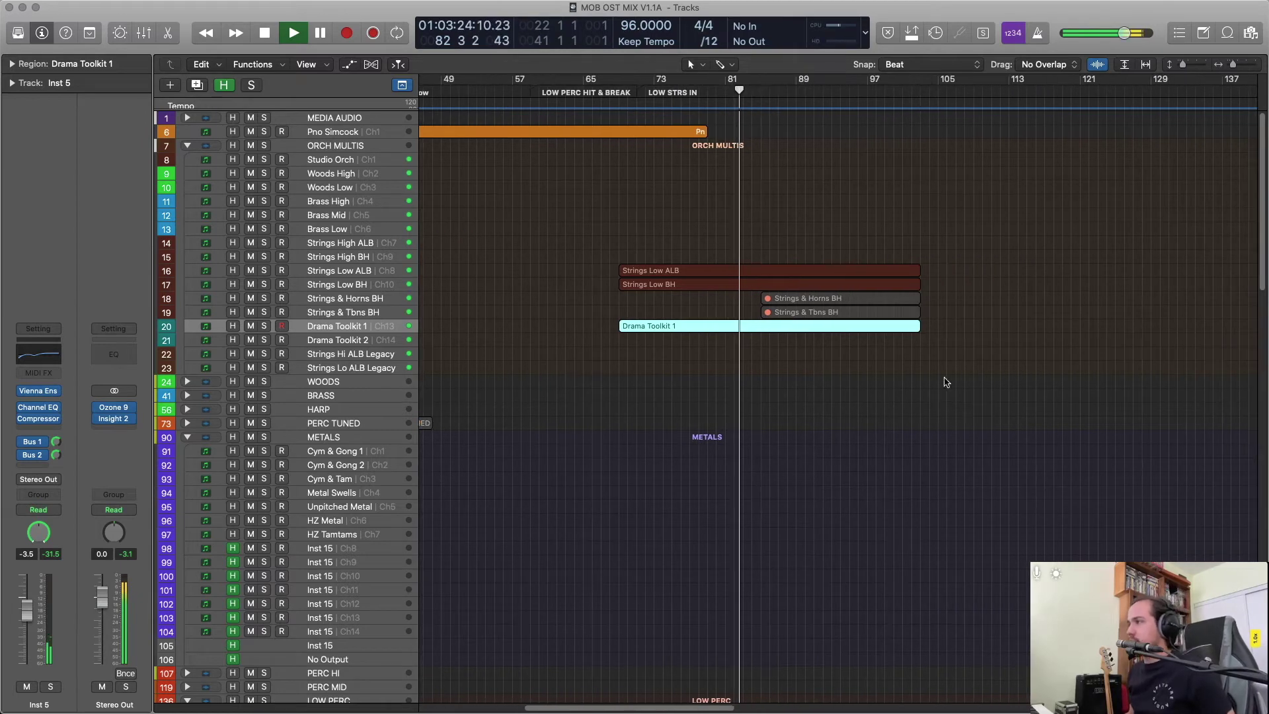
key("space")
Extend the Pno Simcock region by 24 bars so that it ends at bar 103 with the low strings regions.
left_click(715, 142)
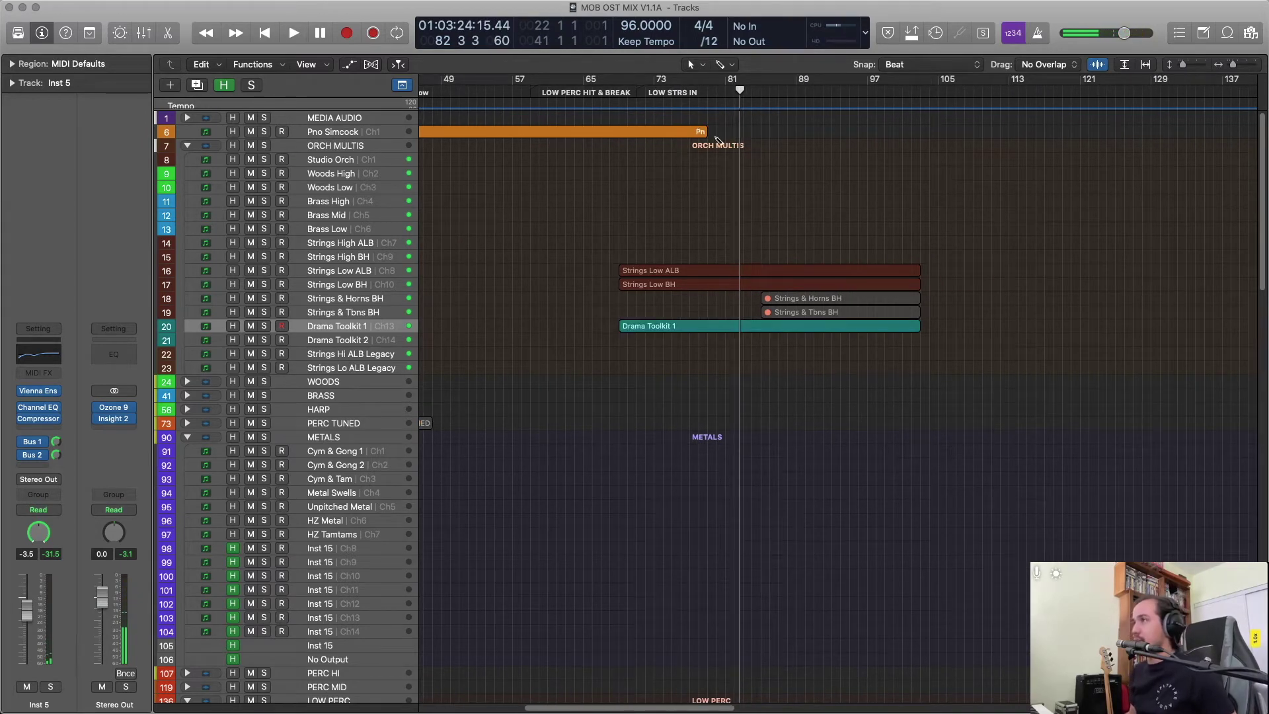
key("super+Down")
key("super+Down")
key("super+Down")
key("super+Down")
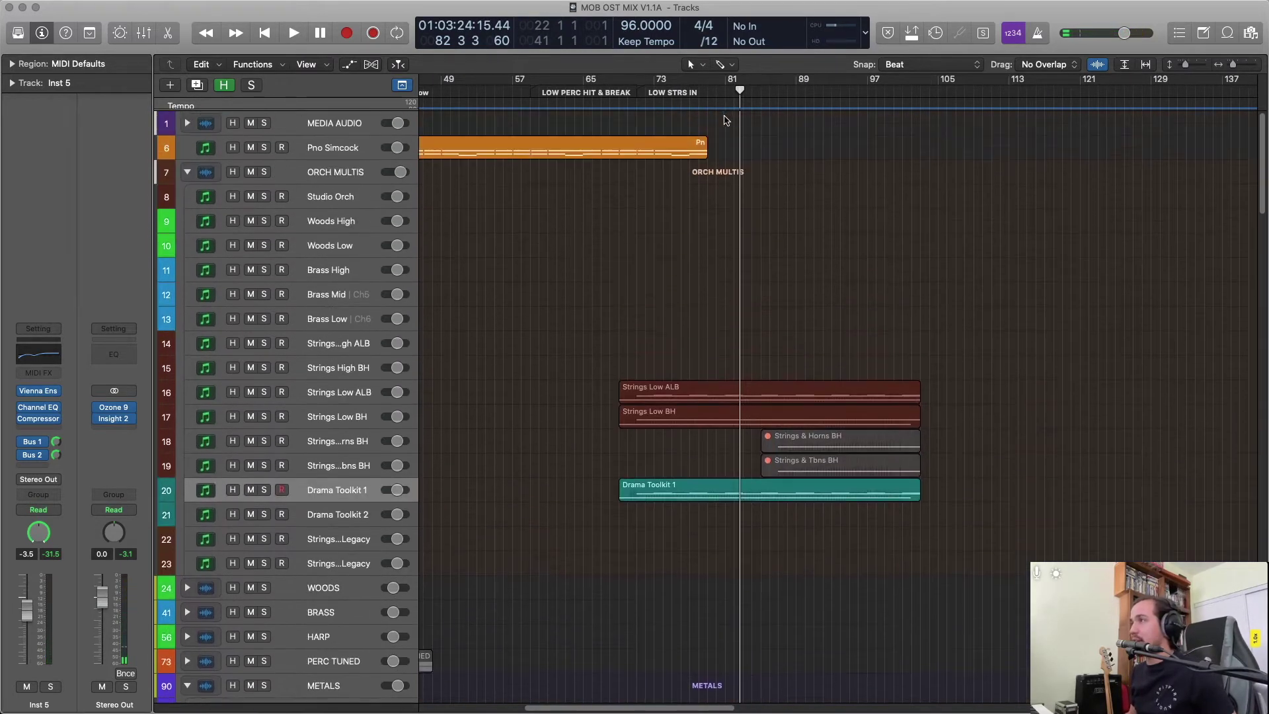
left_click_drag(706, 152, 921, 153)
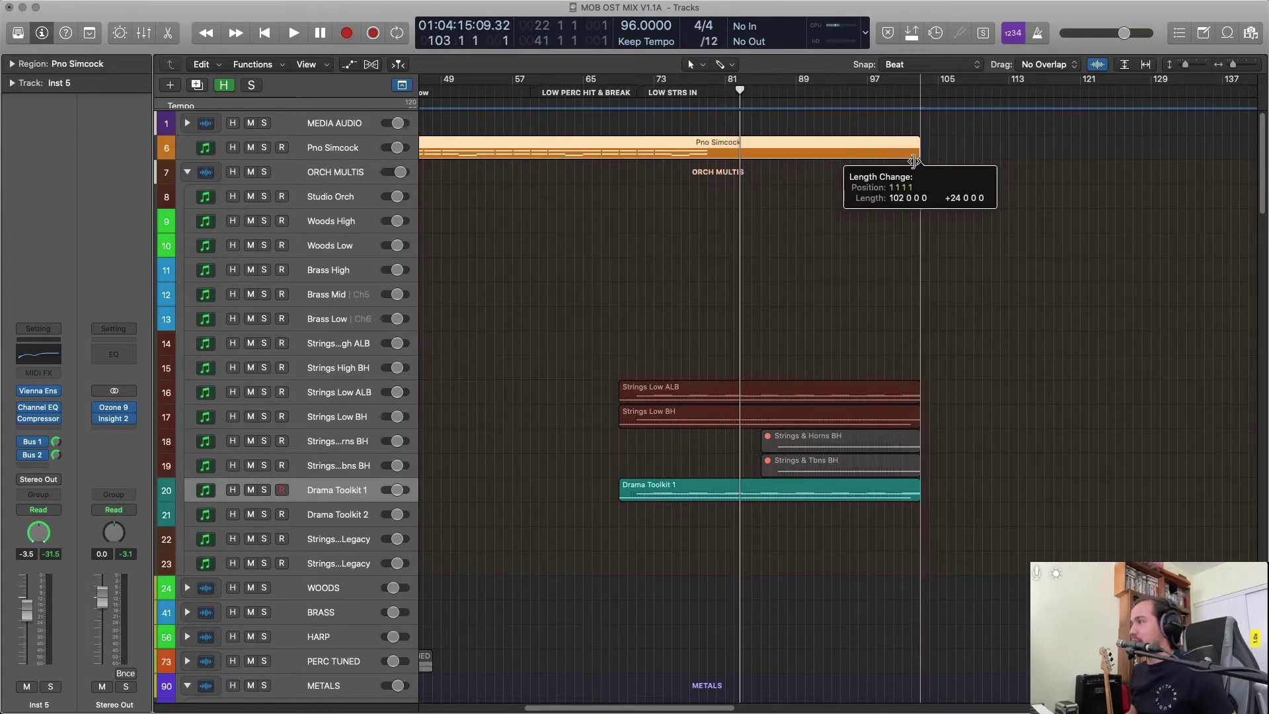
left_click_drag(944, 299, 937, 278)
scroll(874, 220, "down", 1)
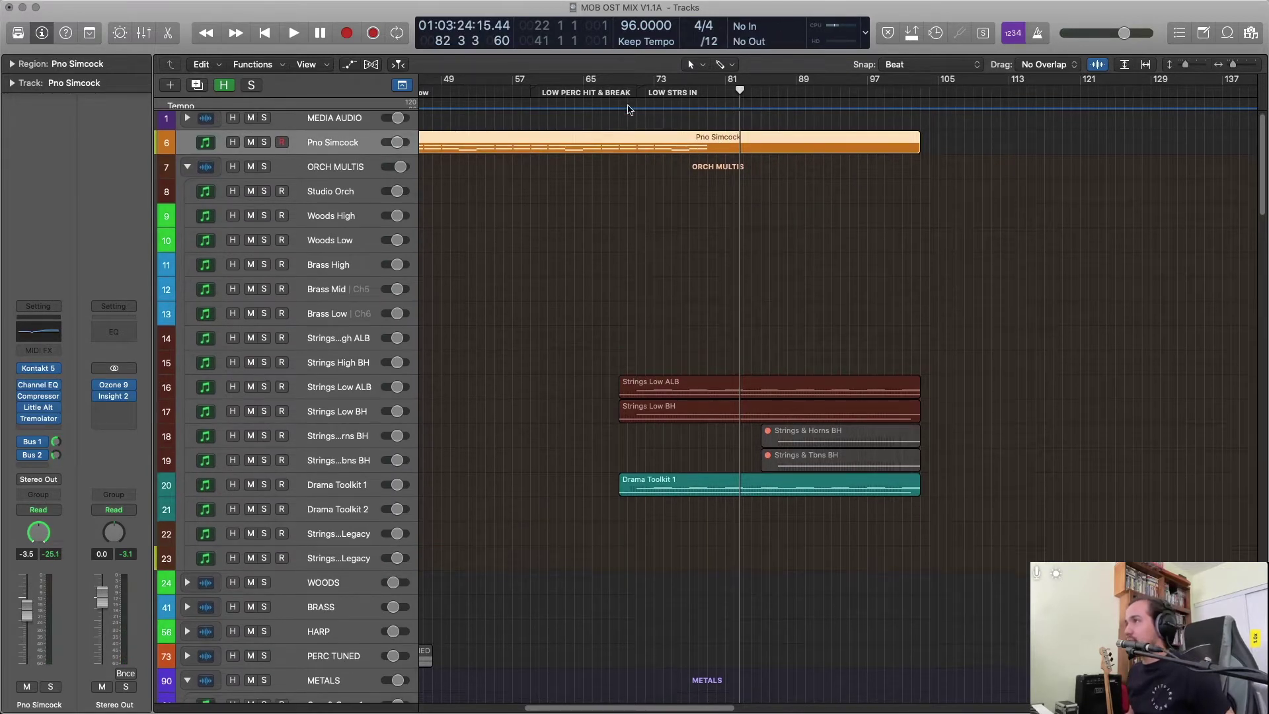
Select the Synth Bass Korg DI A 48 Hour COMP regions from bar 69 to bar 95 and play them soloed.
left_click(639, 212)
scroll(641, 213, "left", 1)
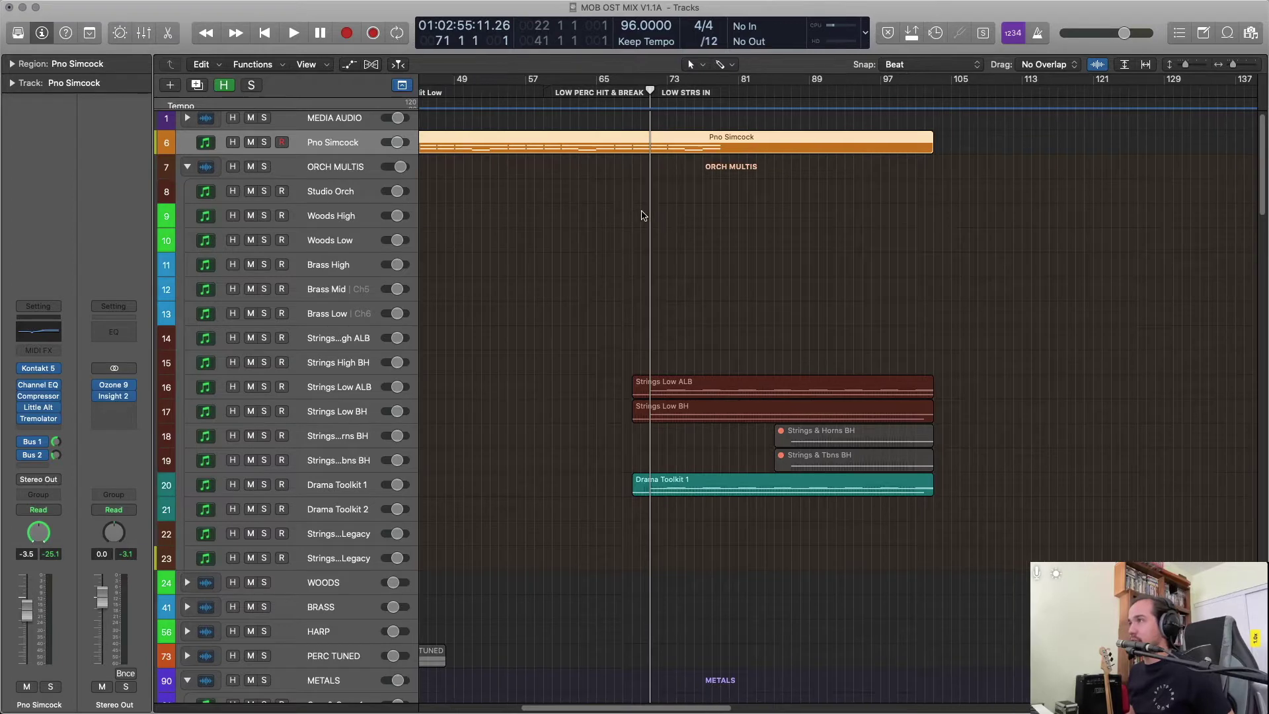
key("super+Down")
key("super+Down")
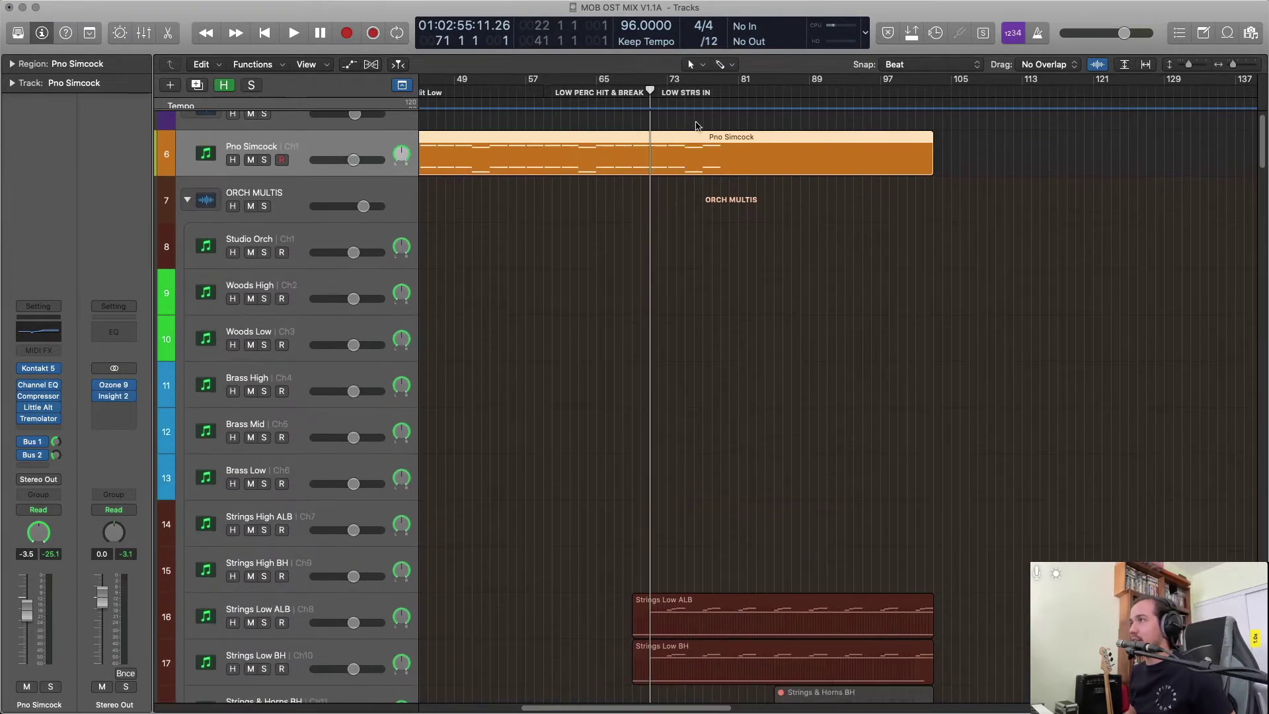
left_click(686, 89)
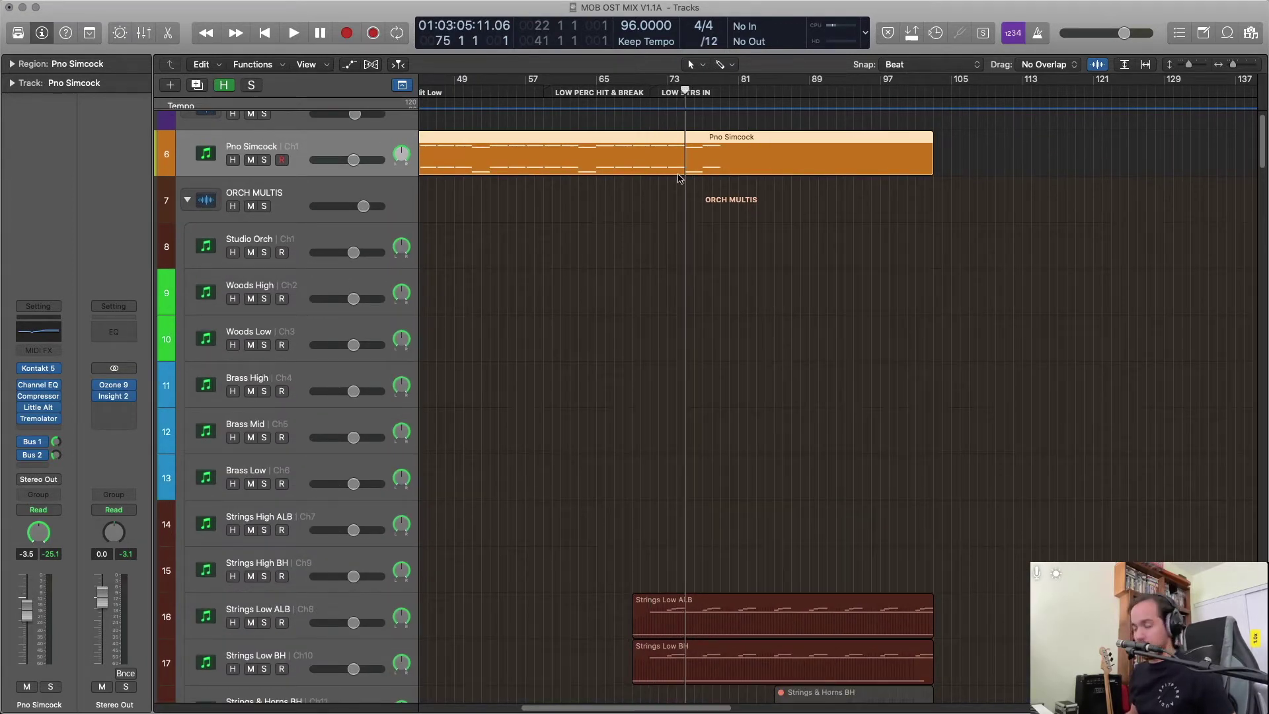
left_click(649, 94)
scroll(694, 368, "down", 20)
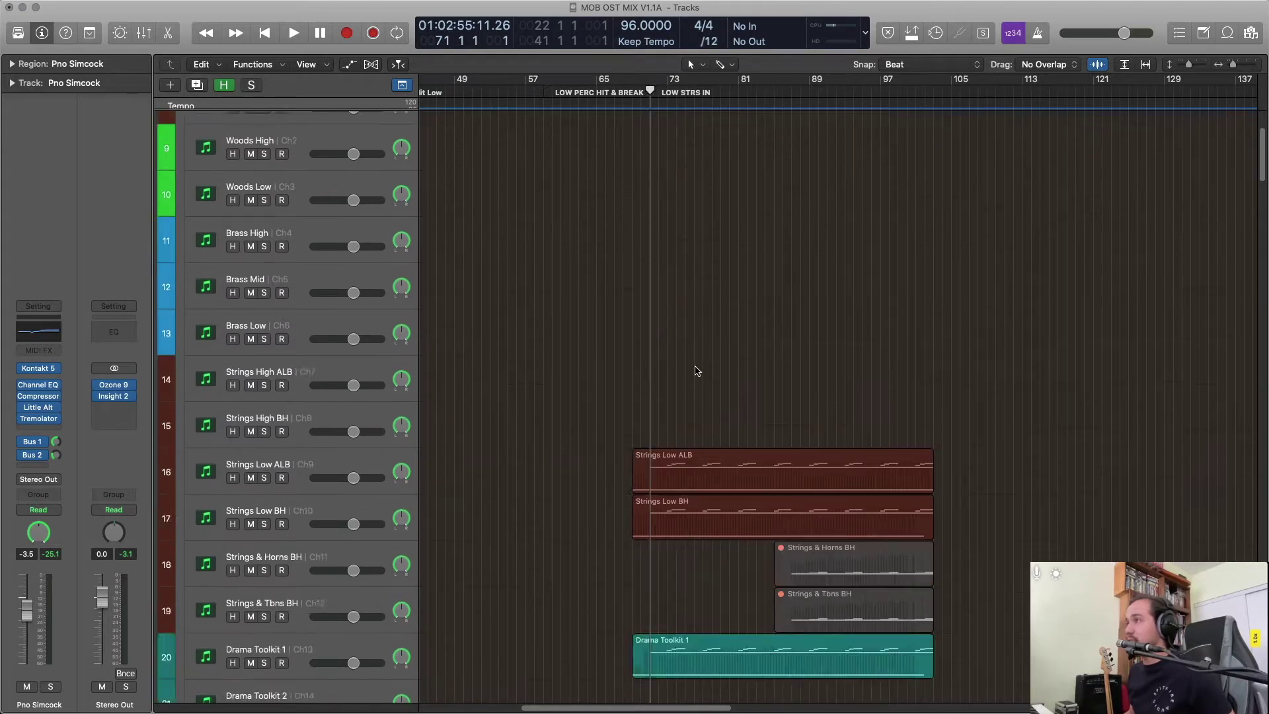
scroll(618, 459, "down", 20)
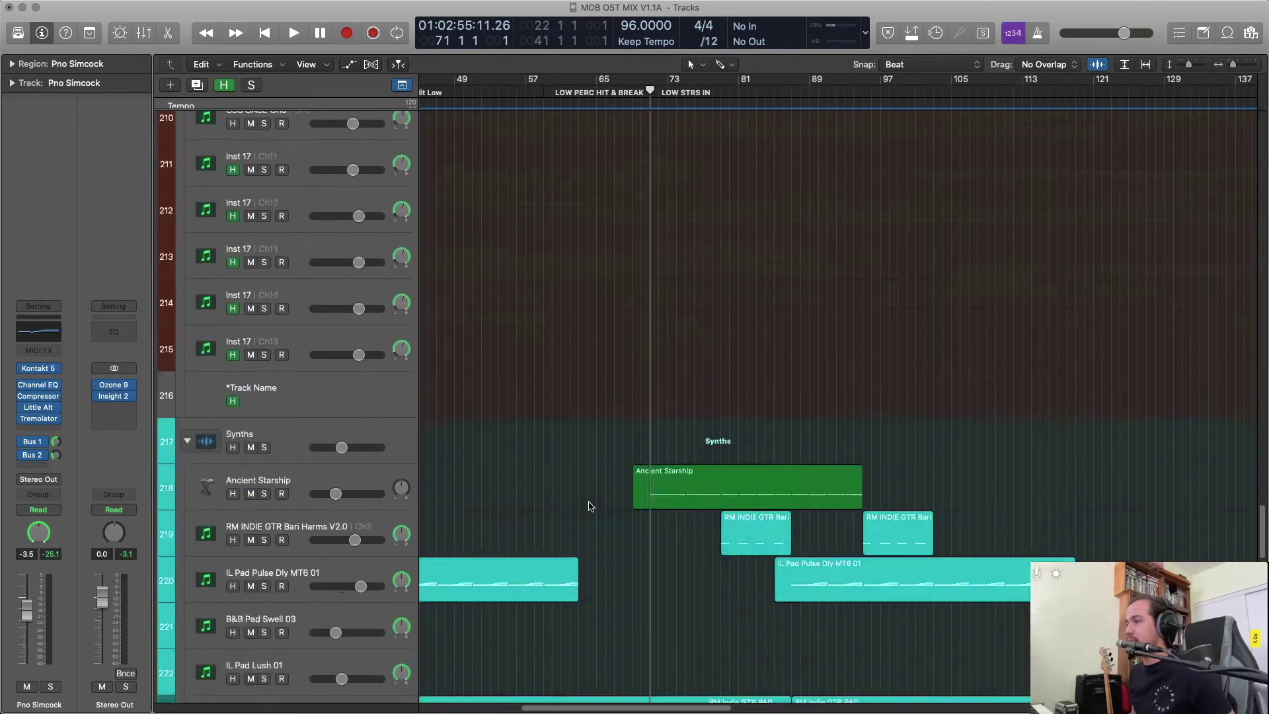
left_click_drag(639, 524, 907, 525)
key("space")
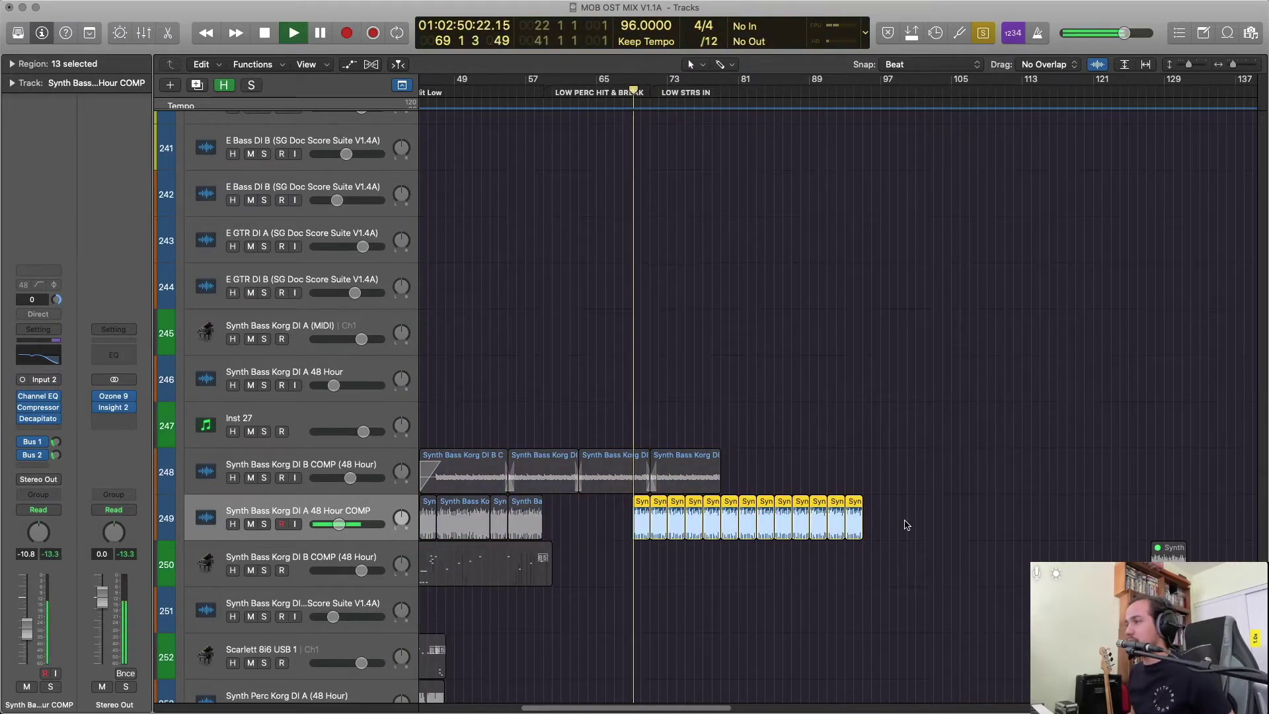
Add the Pno Simcock region to the soloed selection and open its notes for editing around bars 73 to 79.
scroll(907, 525, "up", 10)
scroll(907, 525, "up", 20)
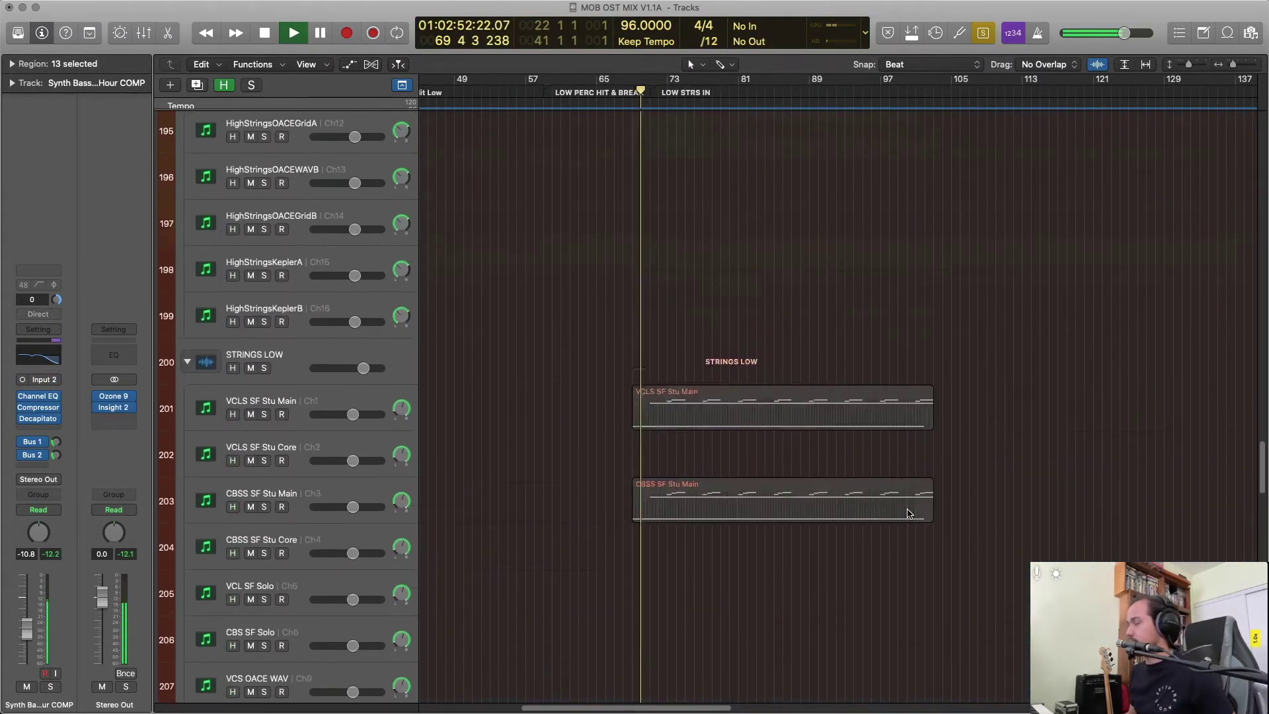
scroll(909, 514, "up", 20)
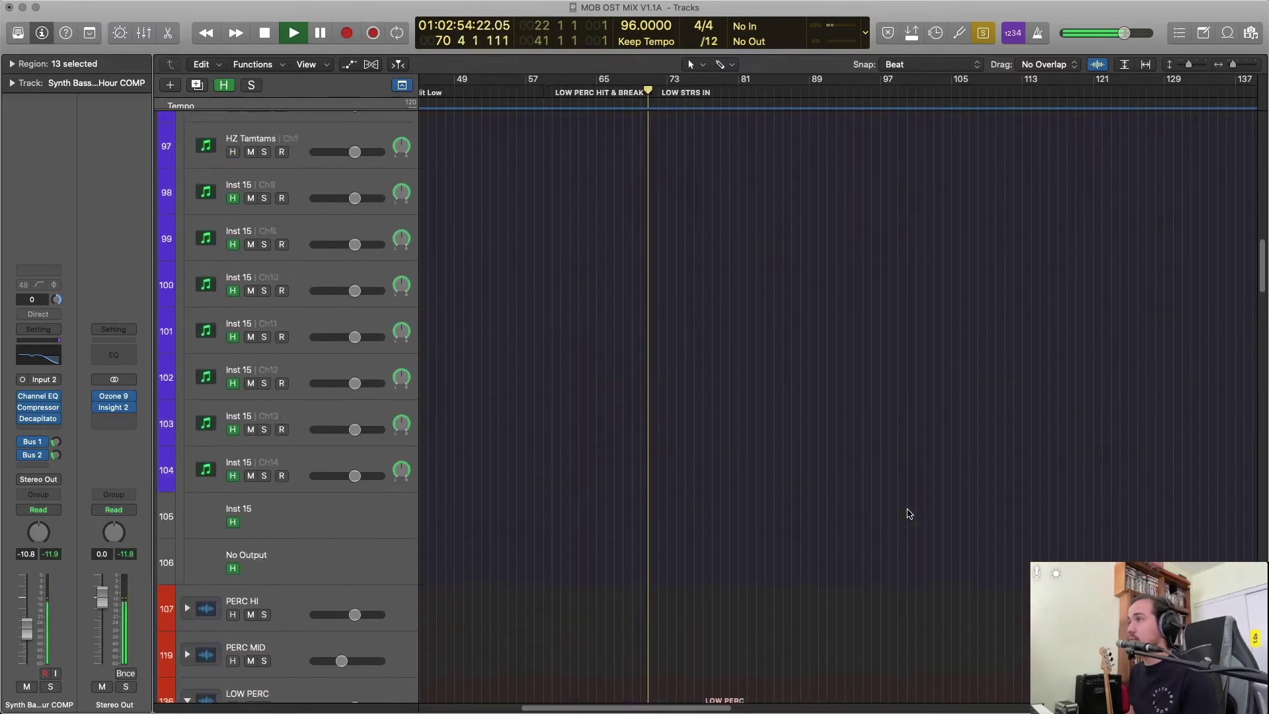
scroll(909, 514, "up", 10)
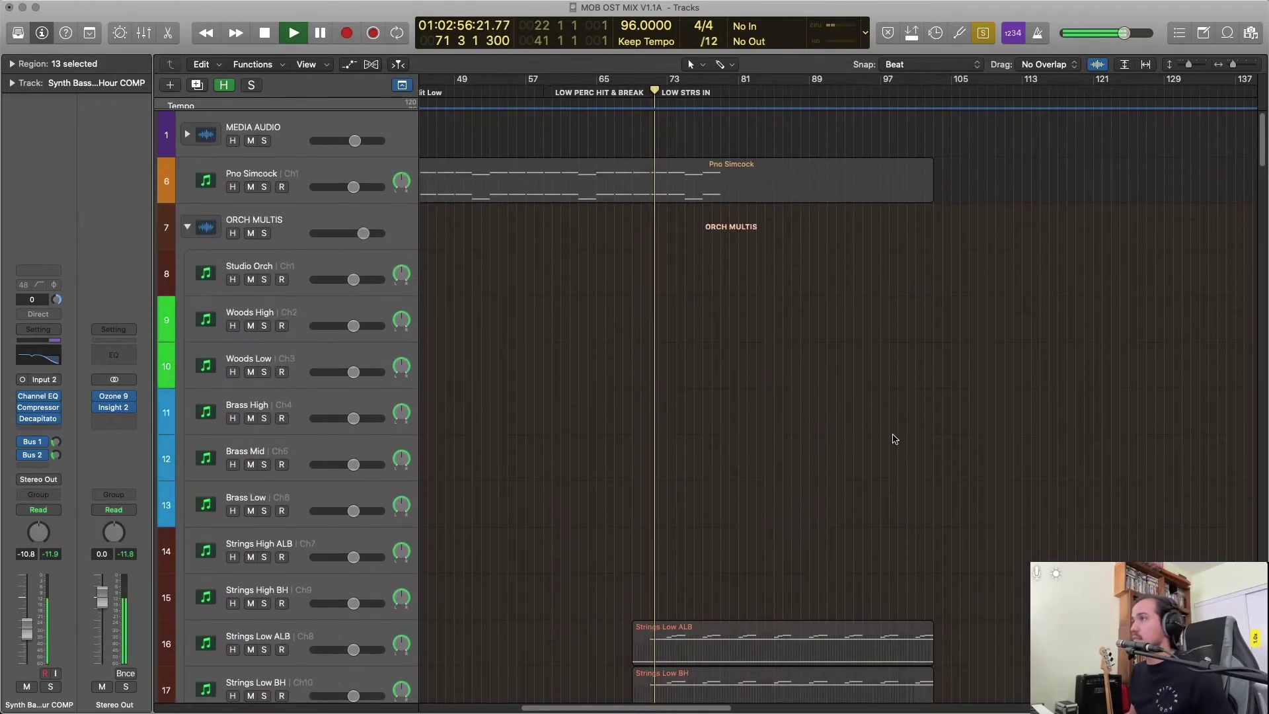
left_click(714, 193, "shift")
double_click(714, 192)
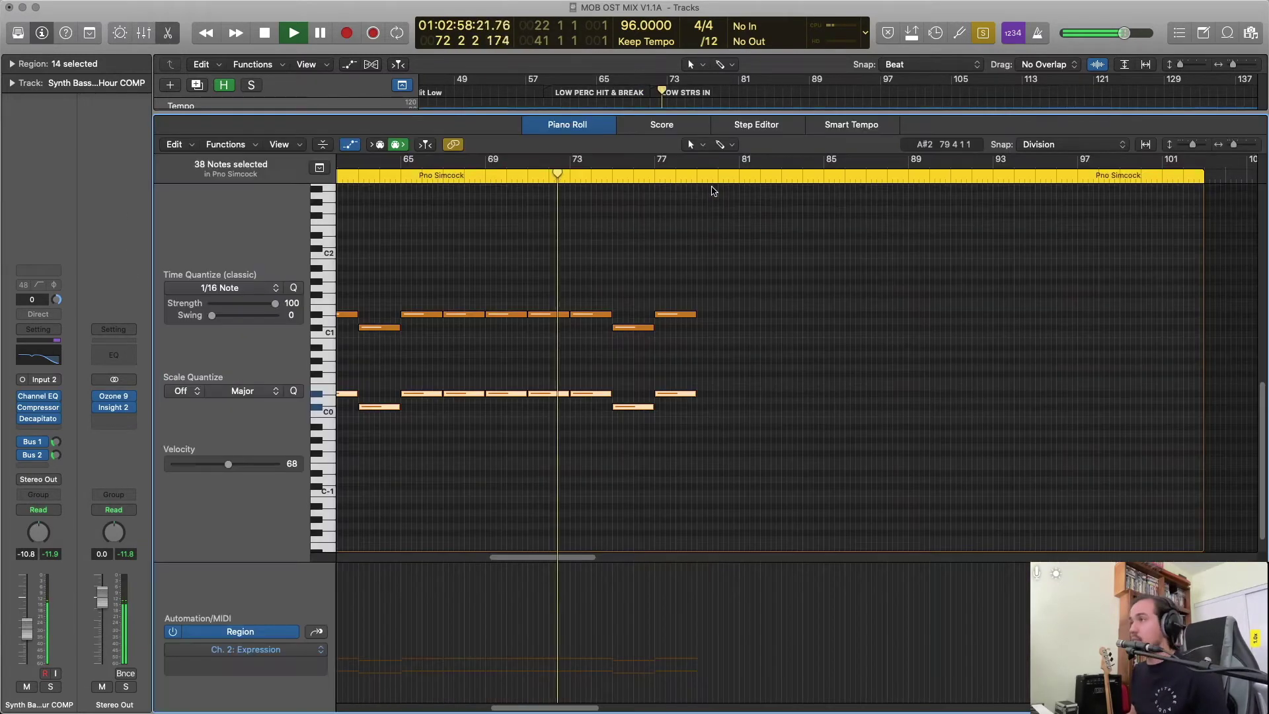
key("super+Right")
key("super+Right")
key("super+Right")
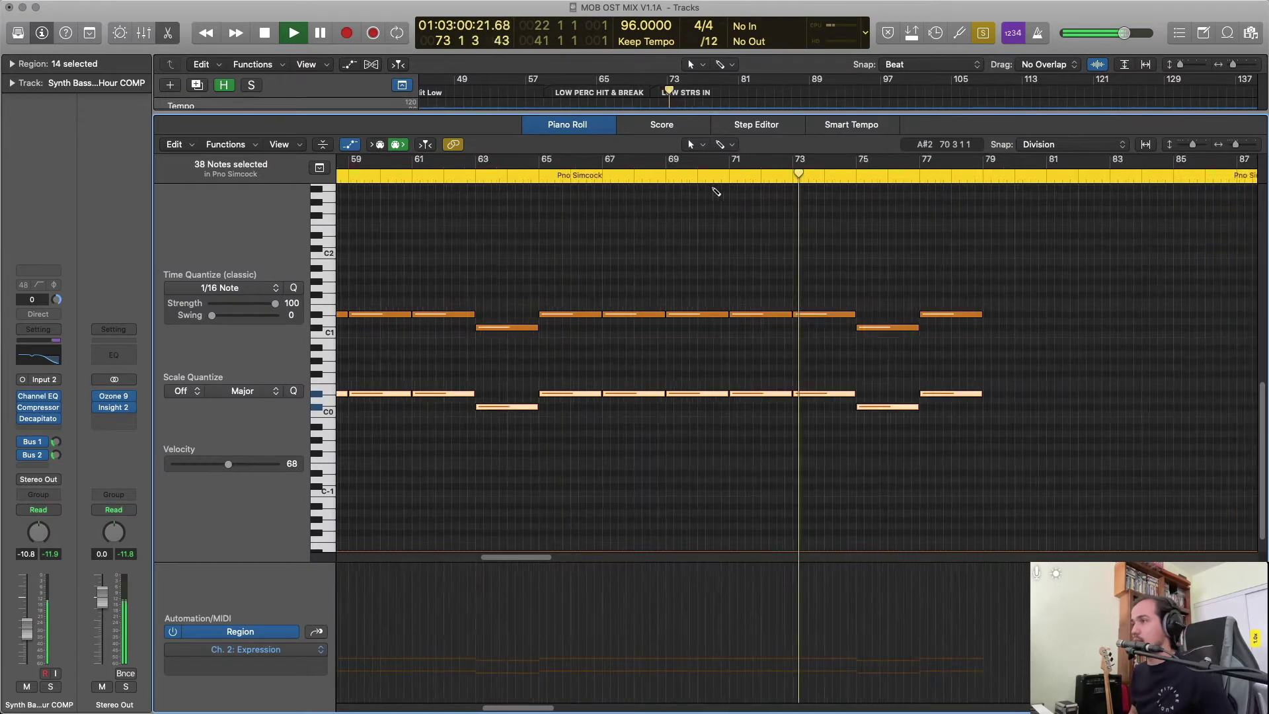
scroll(732, 230, "right", 10)
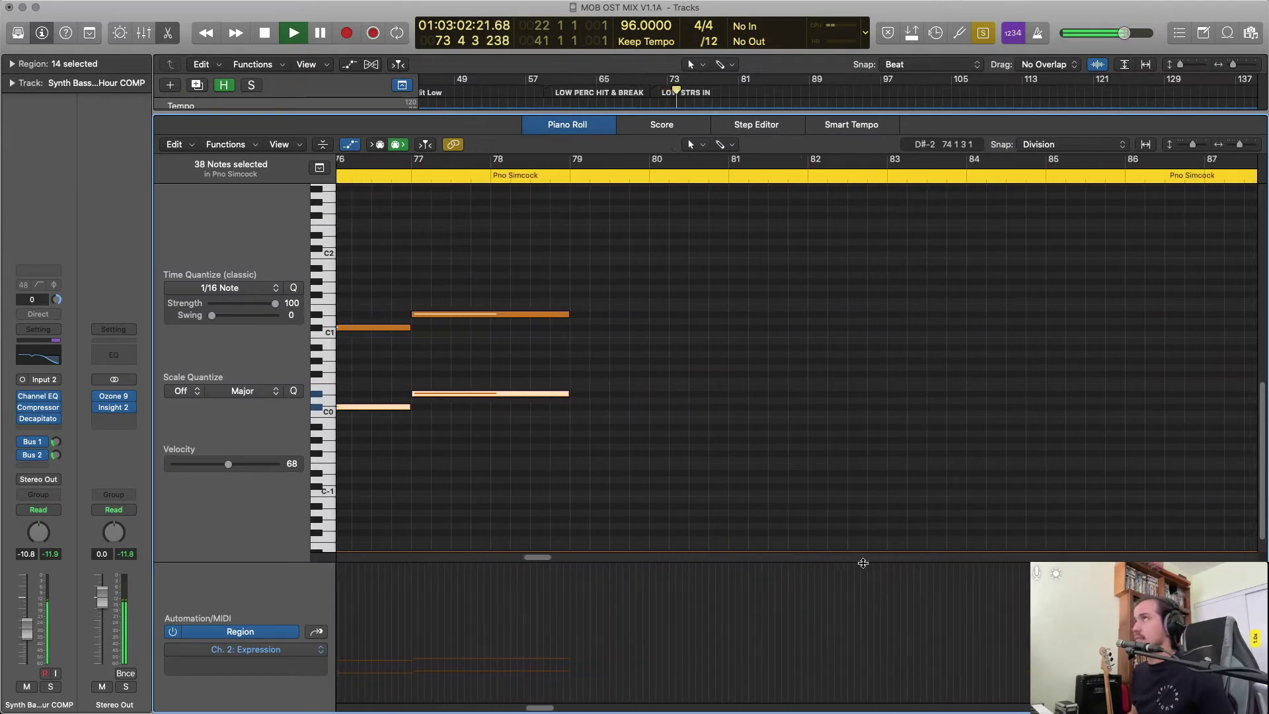
scroll(863, 562, "left", 1)
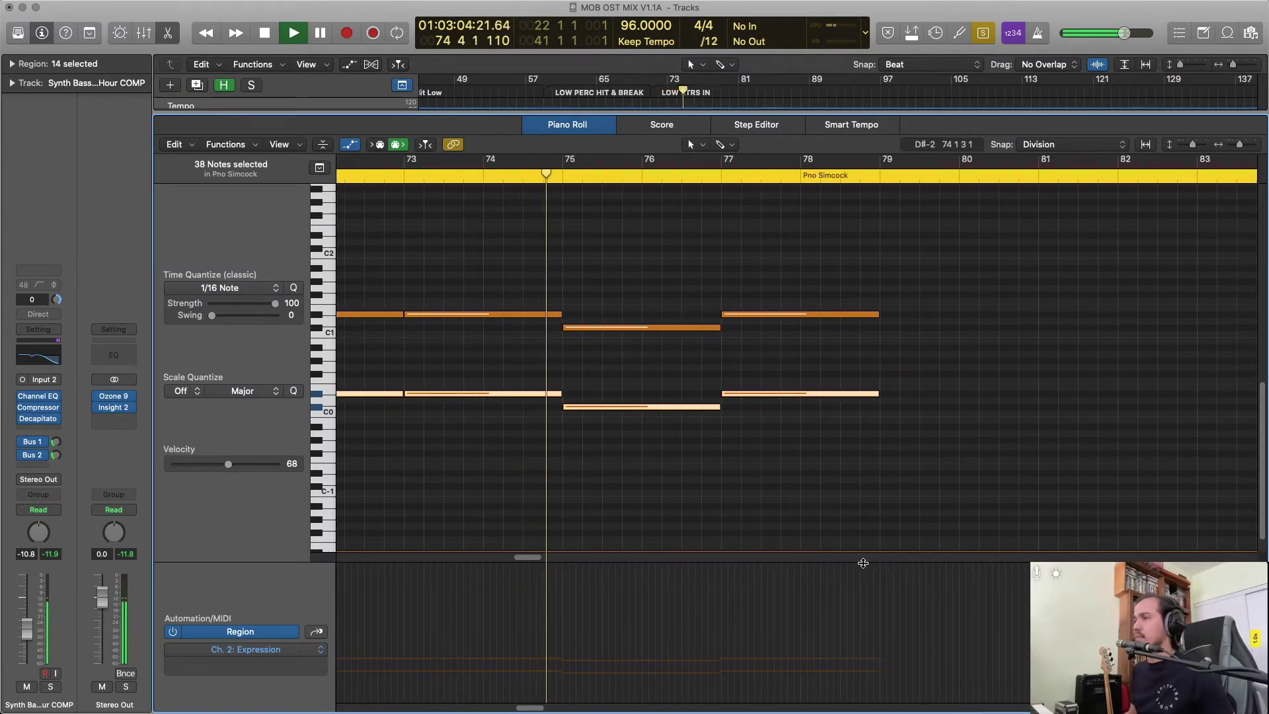
Stop playback, transpose the two Pno Simcock notes at bar 75 up two semitones, and close the editor.
key("space")
left_click(683, 473)
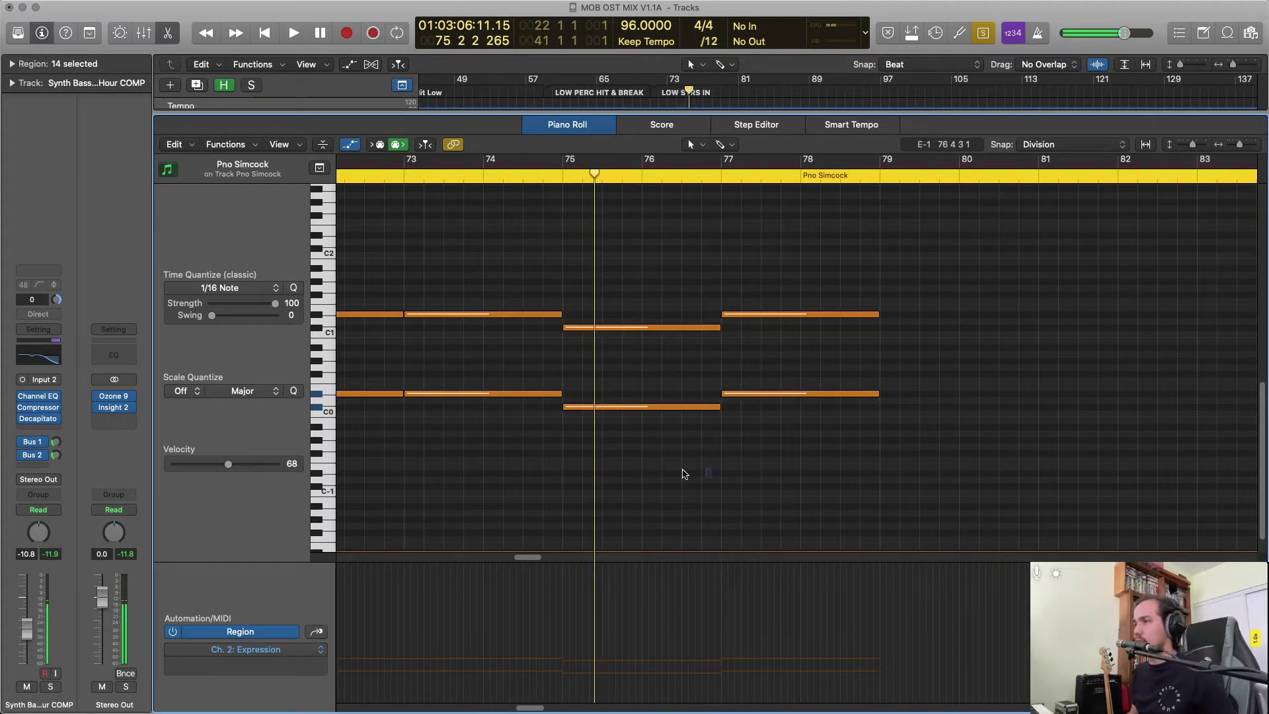
left_click_drag(623, 381, 632, 449)
key("alt+Up")
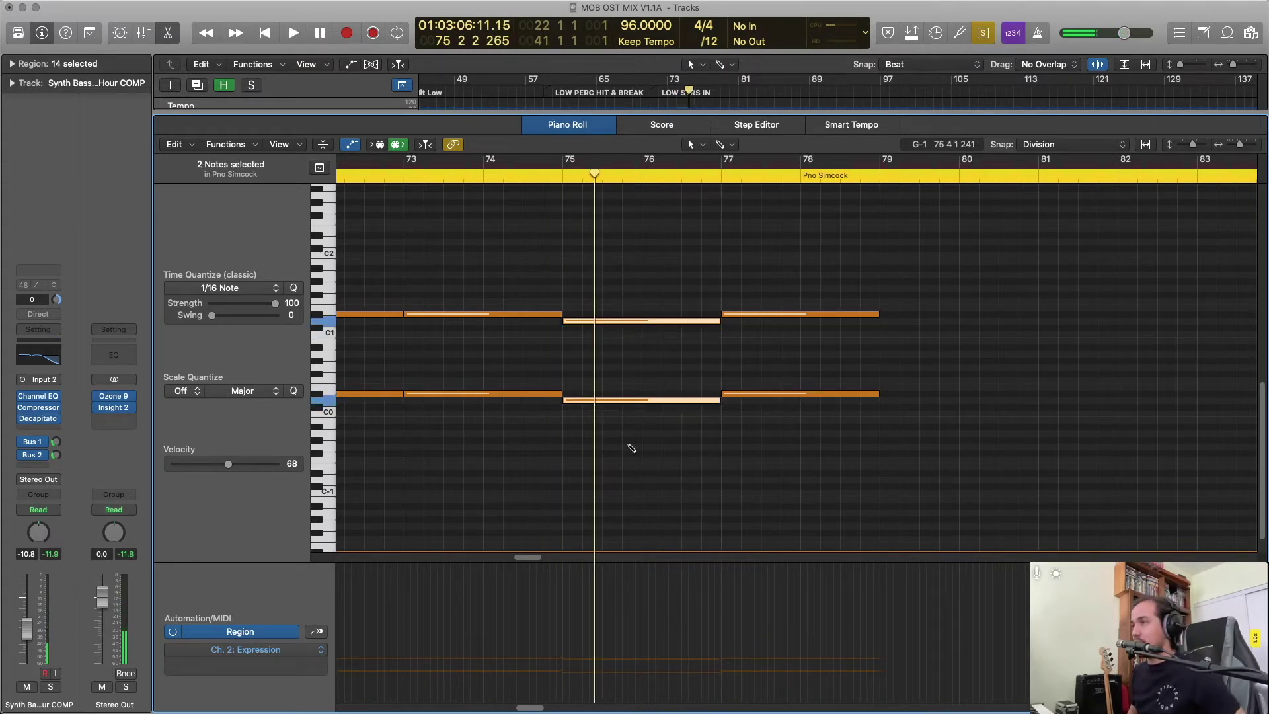
key("alt+Up")
key("e")
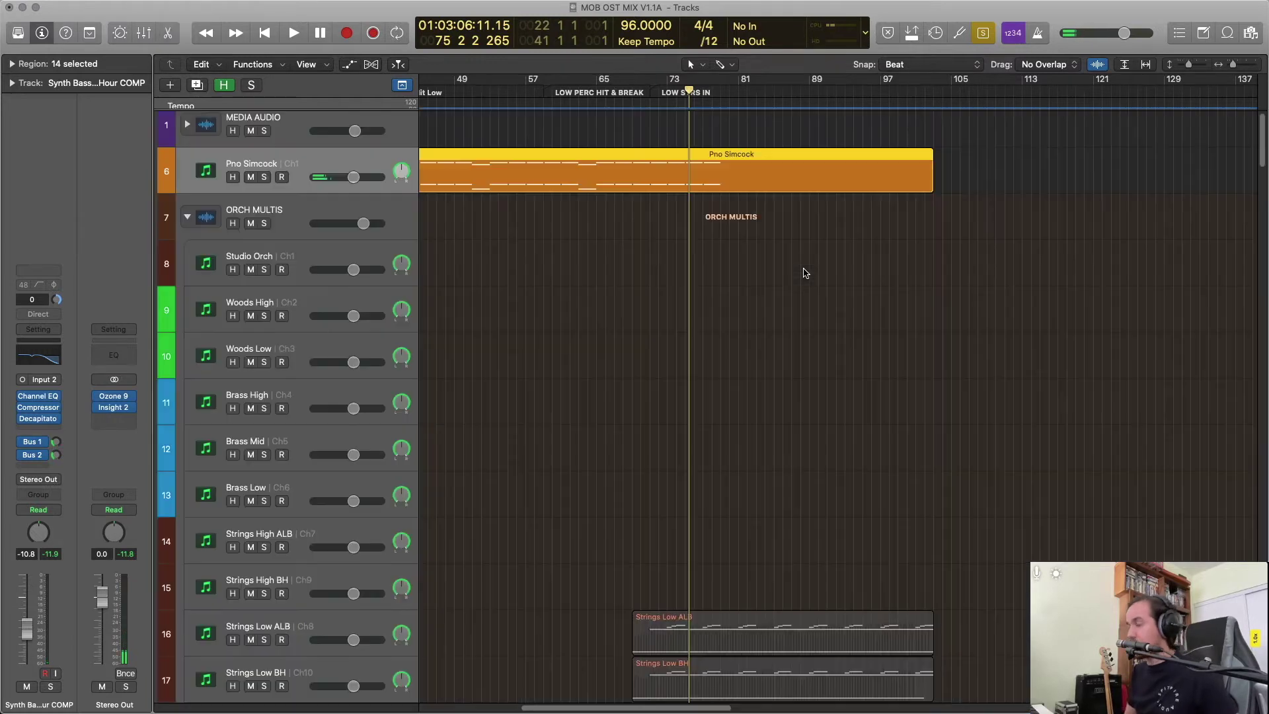
Split the Pno Simcock region at bar 79 and delete the part after the split.
scroll(805, 273, "up", 1)
left_click(655, 95)
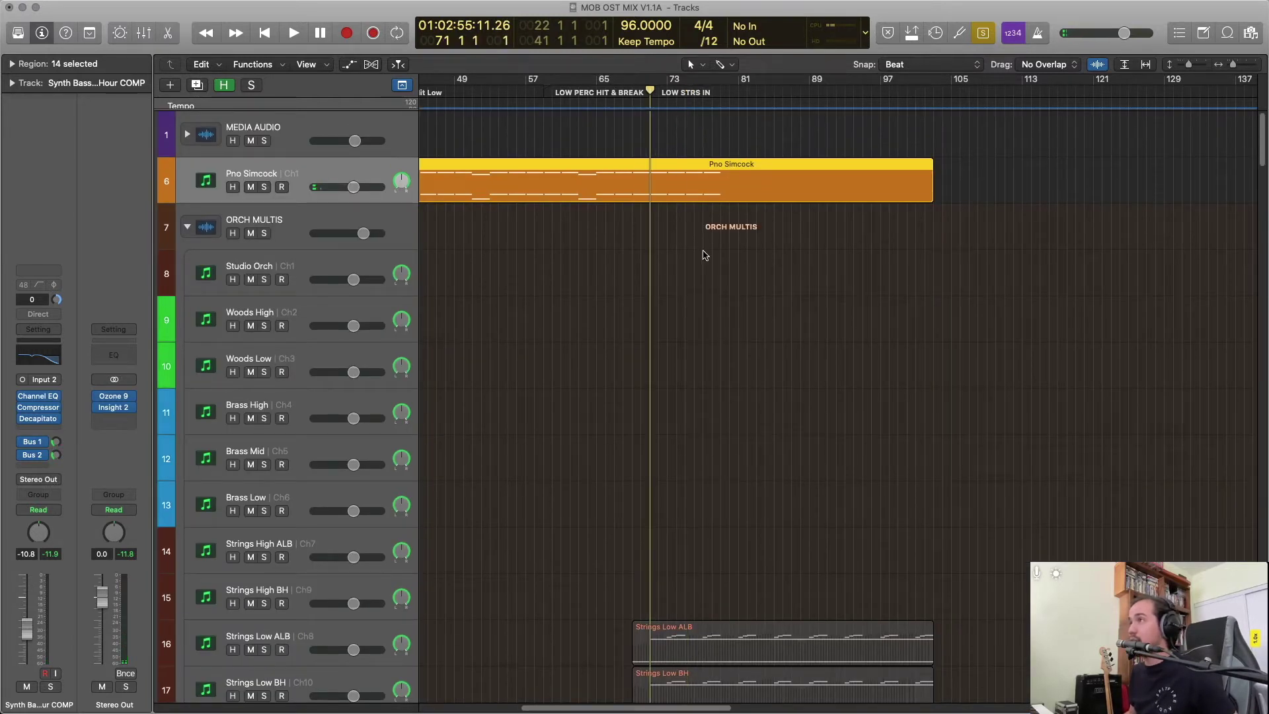
left_click(706, 253)
left_click(720, 94)
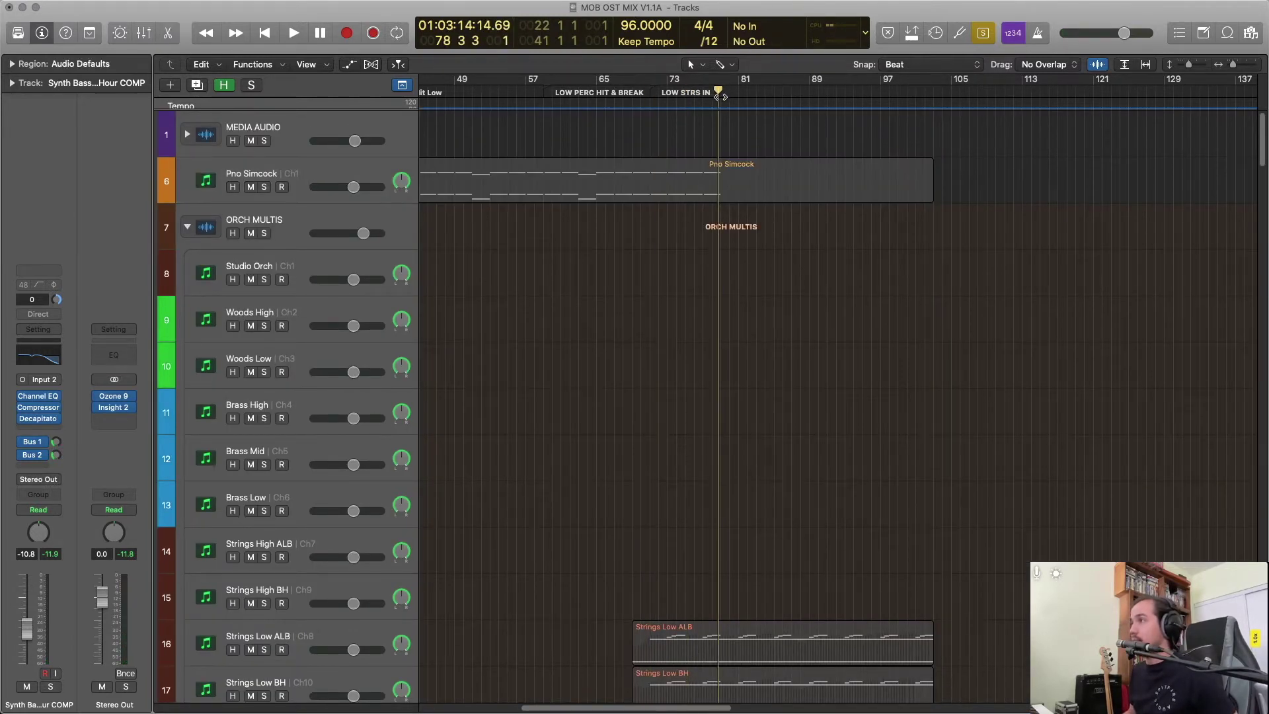
left_click(746, 165)
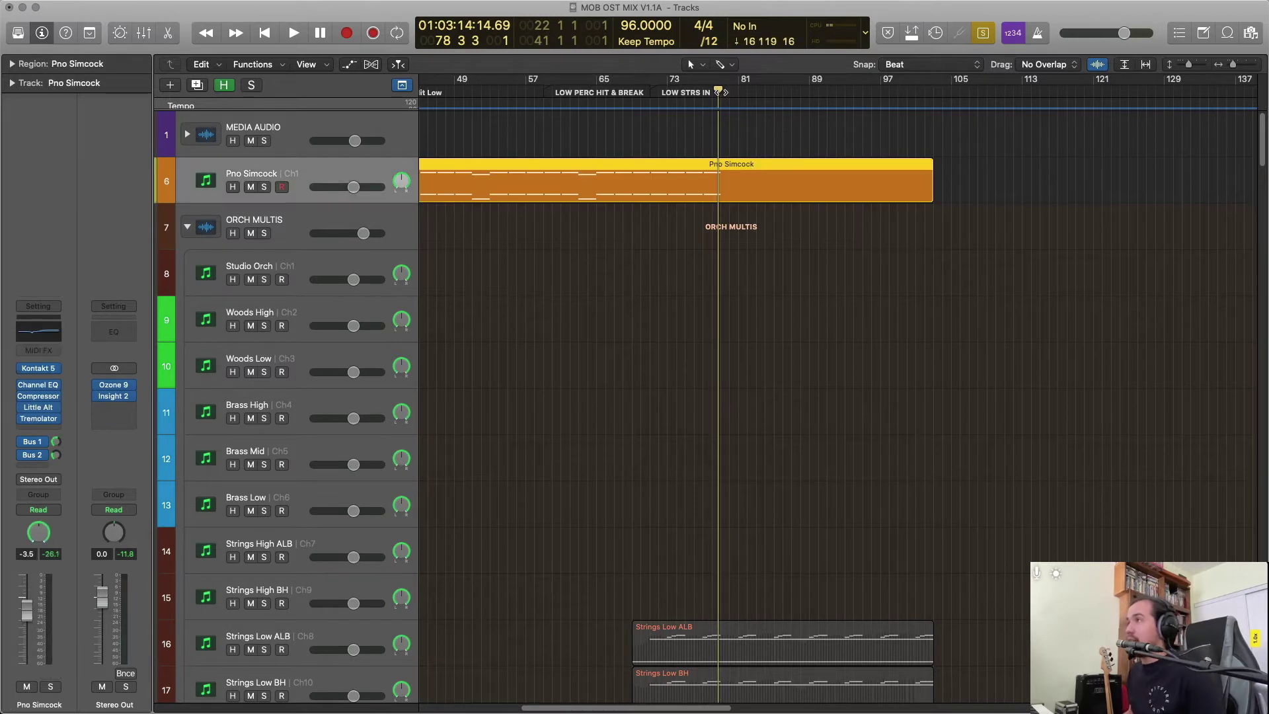
left_click(721, 93)
key("super+t")
key("Delete")
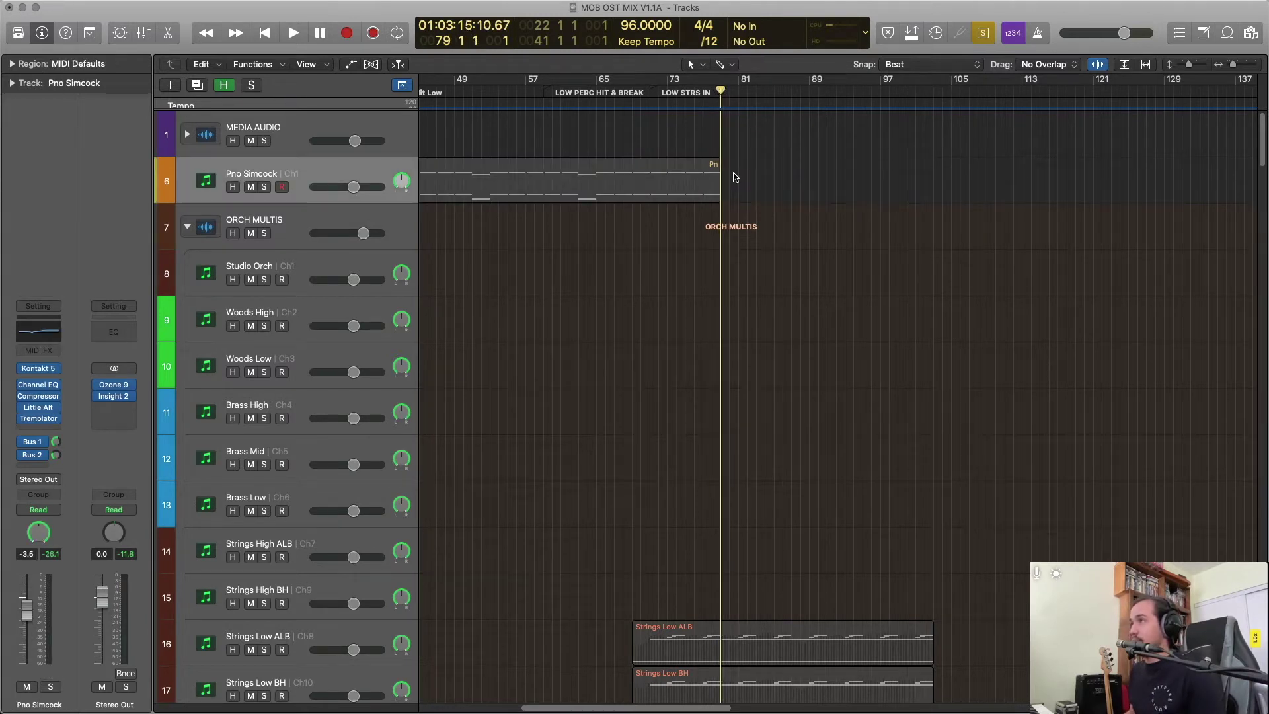
Split the remaining Pno Simcock region at bar 71 to isolate its last eight bars.
left_click(597, 92)
left_click(651, 92)
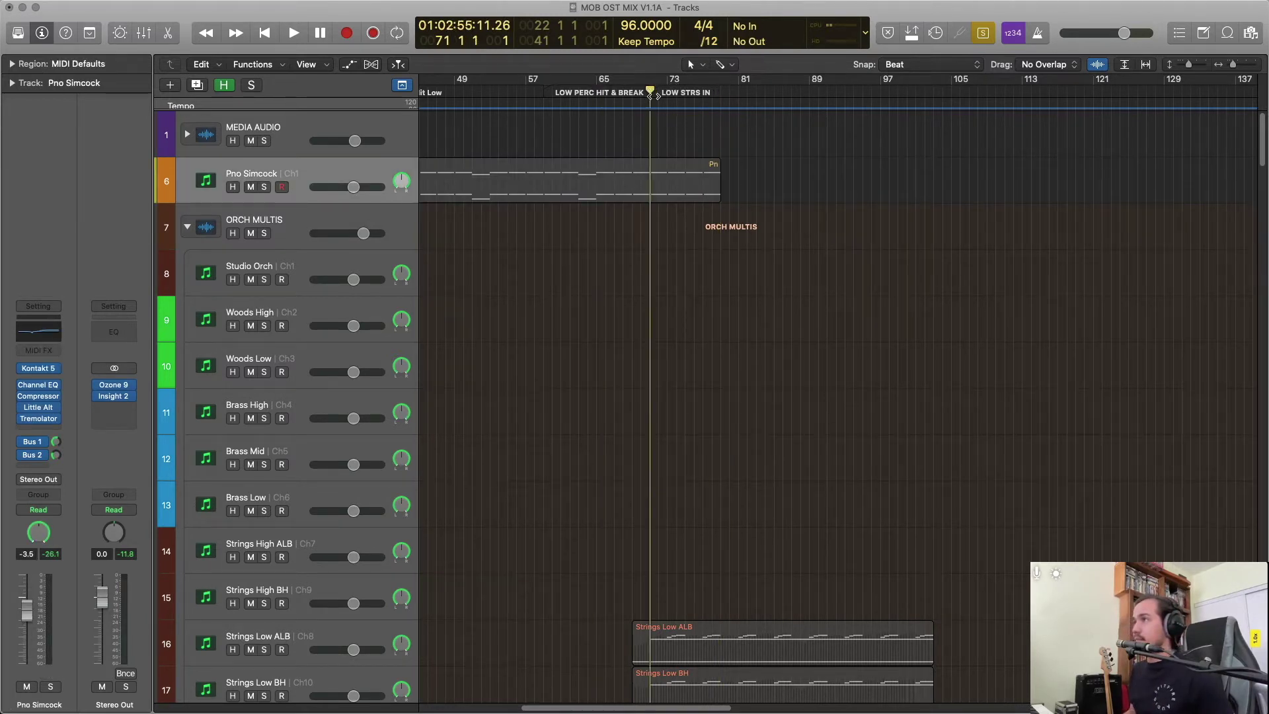
left_click(676, 192)
key("super+t")
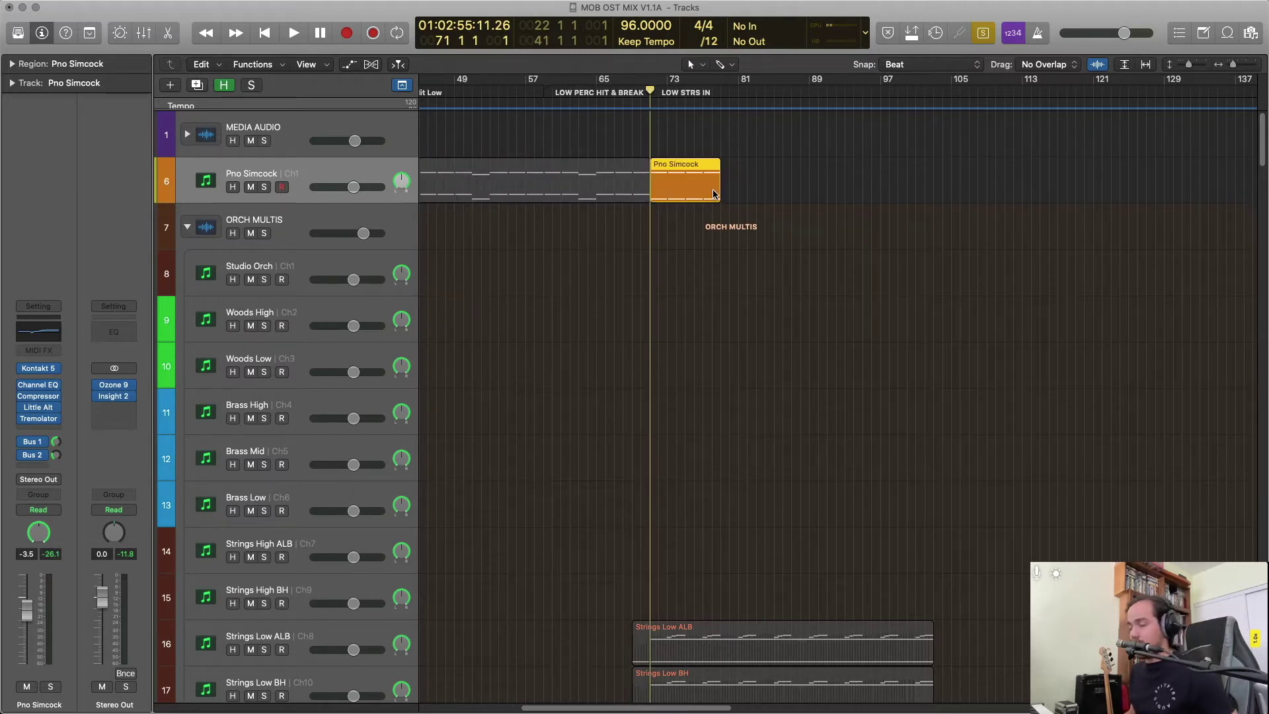
Copy the eight-bar Pno Simcock region three times in succession from bar 79 to bar 103.
left_click(720, 92)
key("super+v")
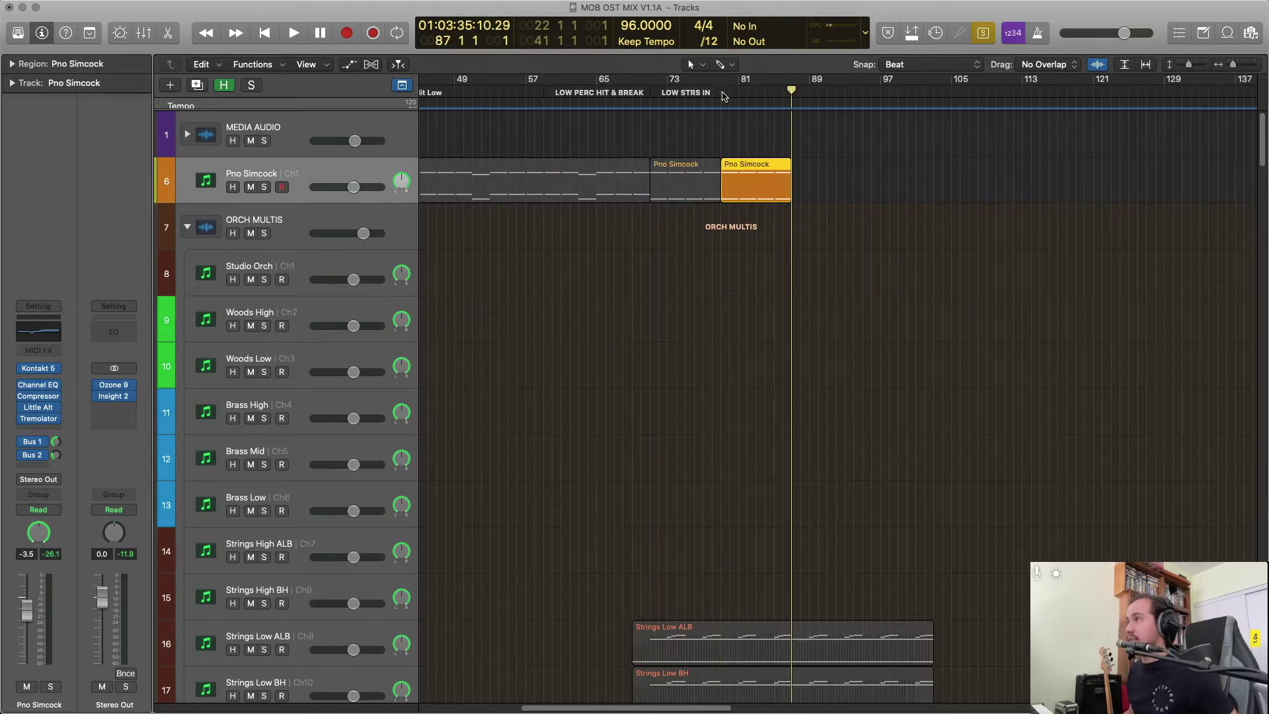
key("super+v")
key("super+v")
key("super+v")
Join the four Pno Simcock regions between bars 71 and 103 into one and play it from bar 71.
left_click(995, 154)
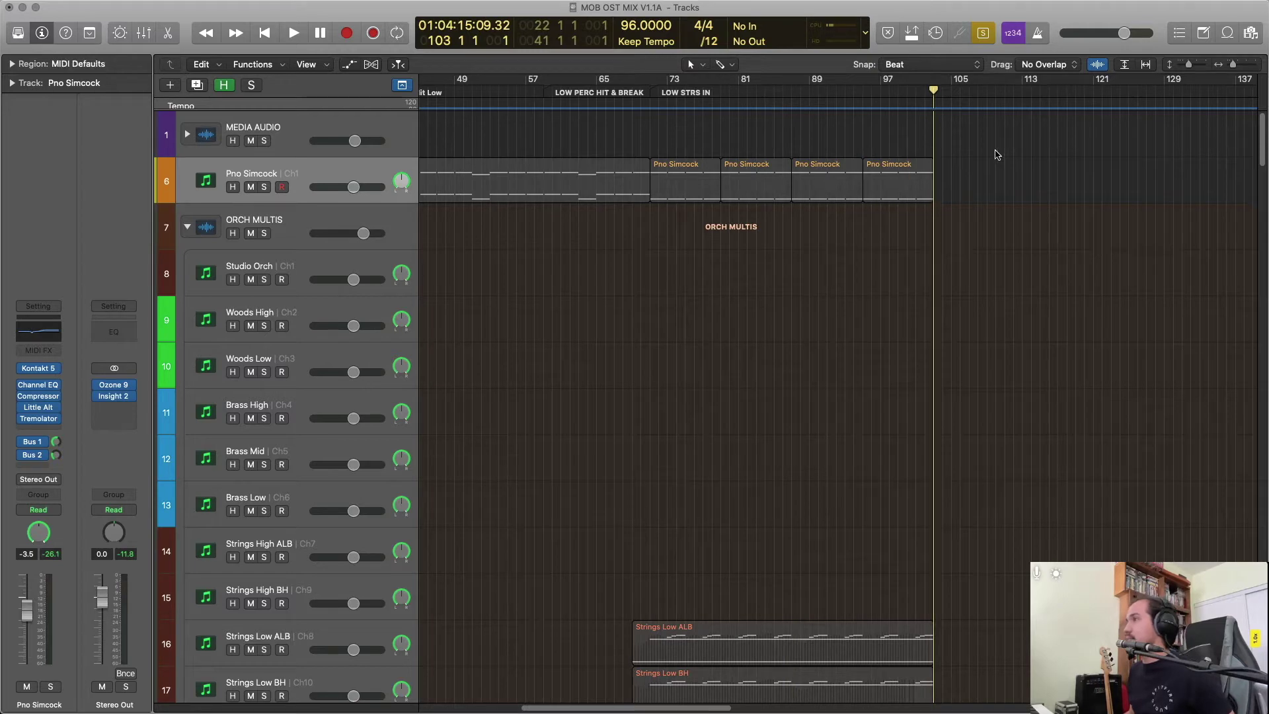
left_click_drag(995, 154, 704, 216)
key("shift+space")
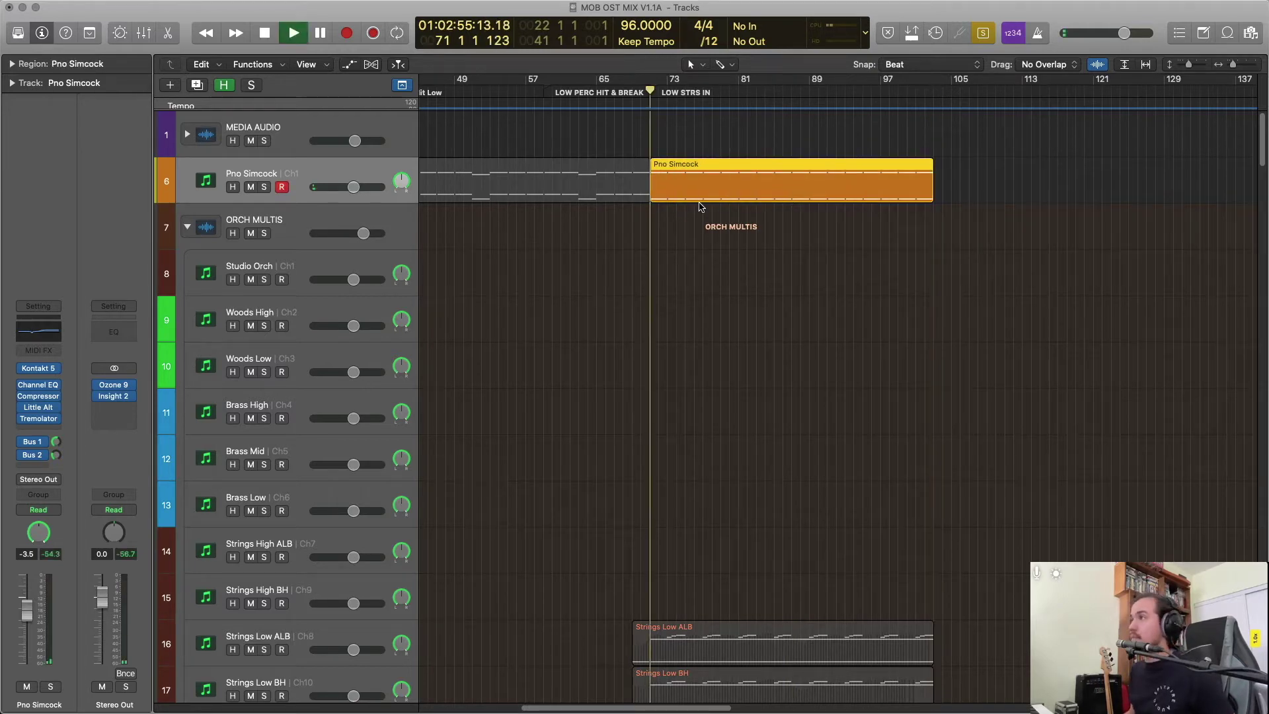
Add the Synth Bass Korg DI A 48 Hour COMP regions from bar 69 to bar 95 to the soloed piano playback.
scroll(799, 425, "down", 20)
scroll(803, 425, "down", 20)
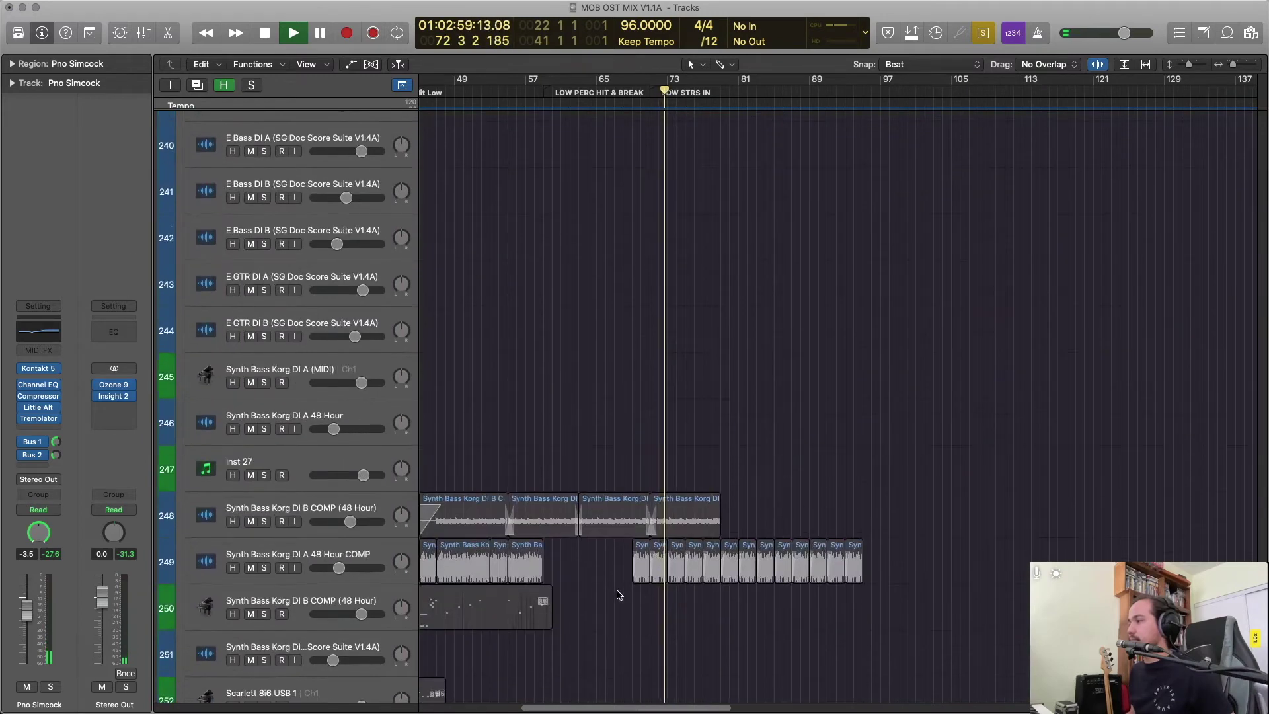
left_click_drag(619, 595, 851, 533)
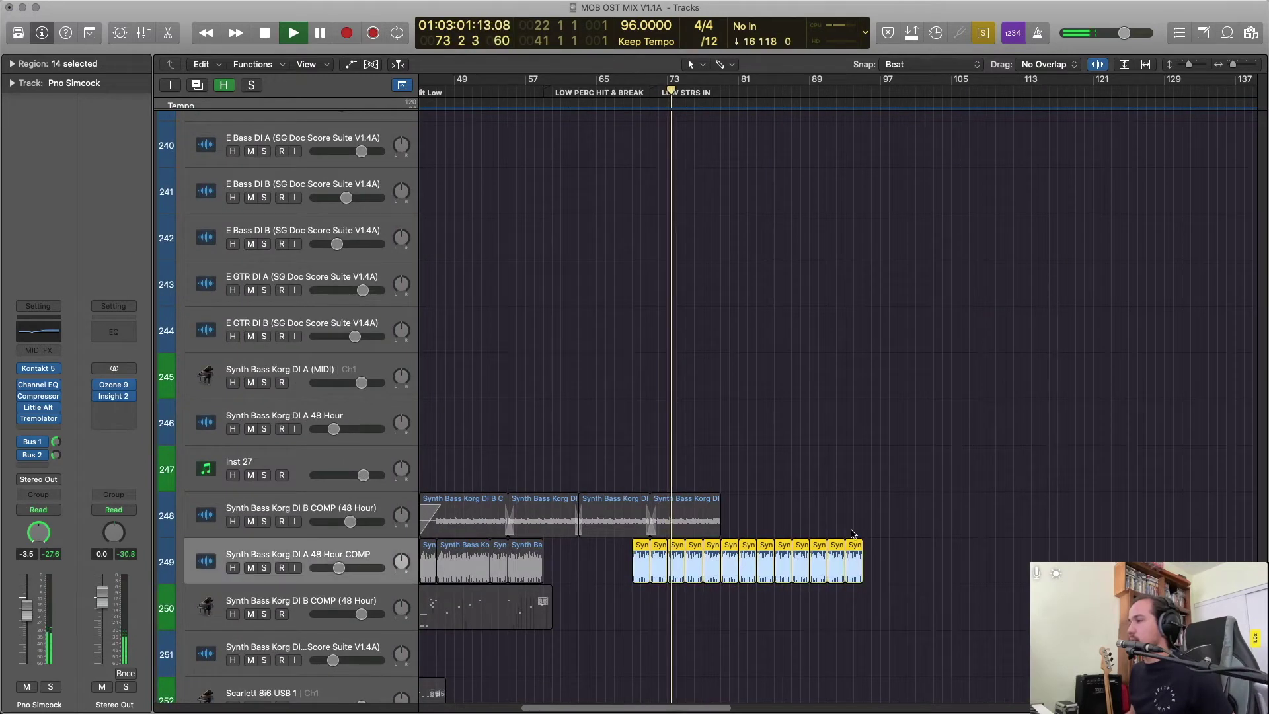
scroll(853, 534, "up", 20)
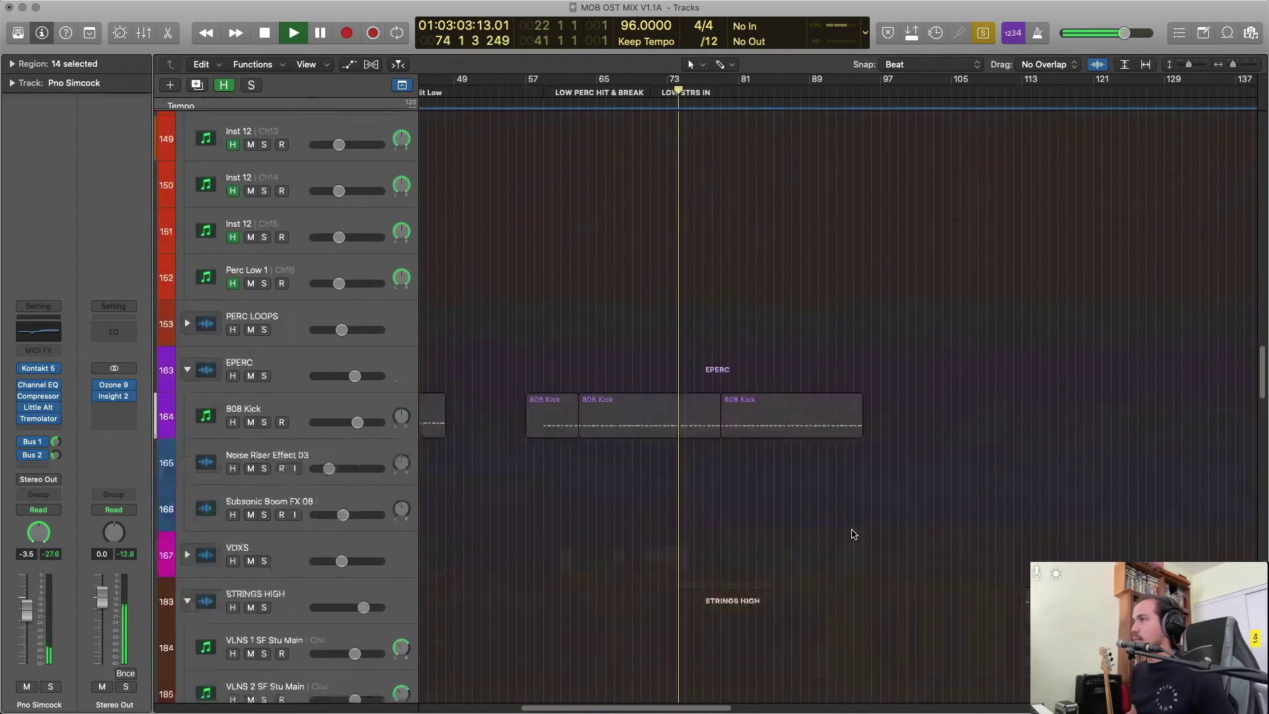
scroll(853, 534, "up", 20)
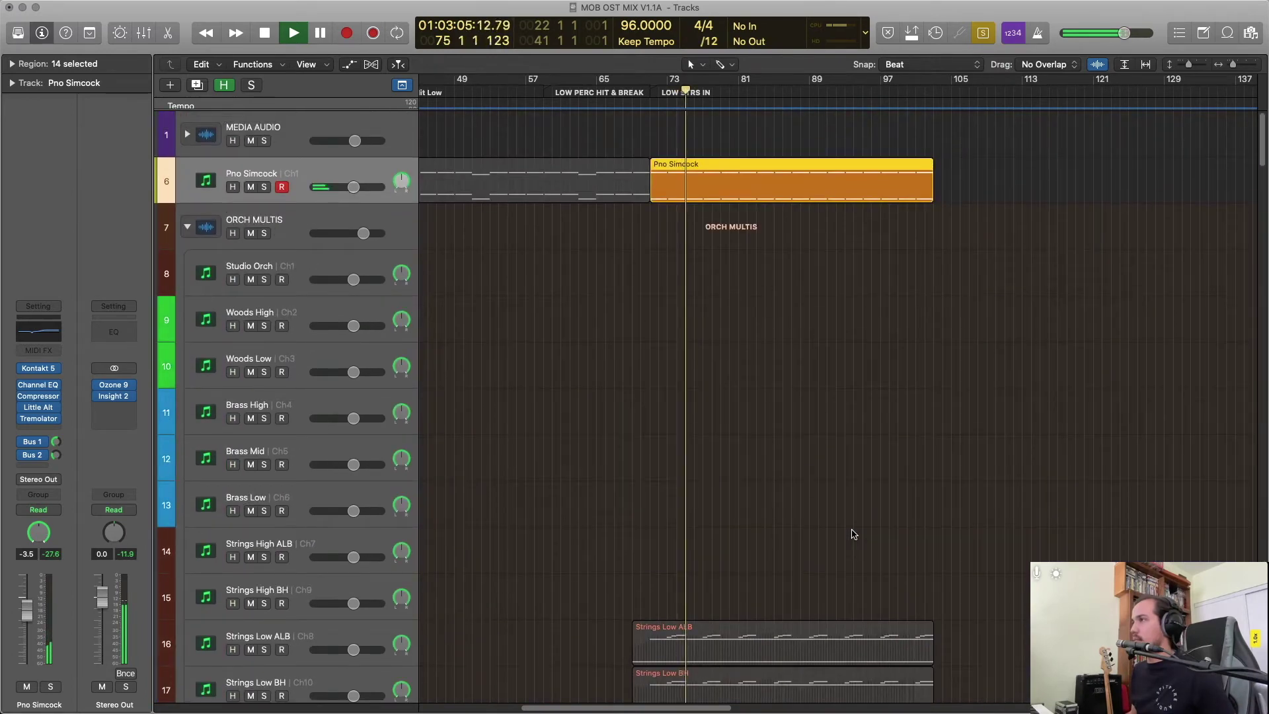
Check the Pno Simcock notes around bars 73 to 83 in the Piano Roll during playback, then close it and stop.
key("super+Right")
key("super+Right")
key("super+Right")
key("super+Right")
key("super+Right")
key("super+Right")
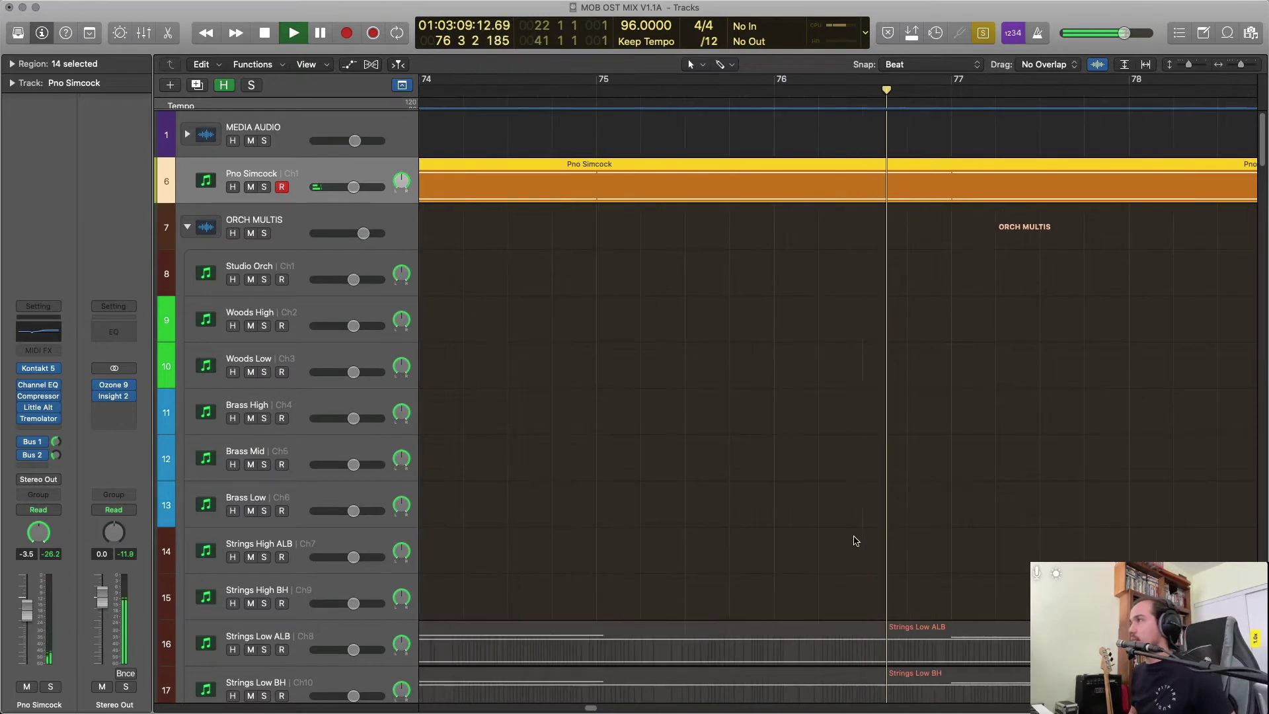
key("p")
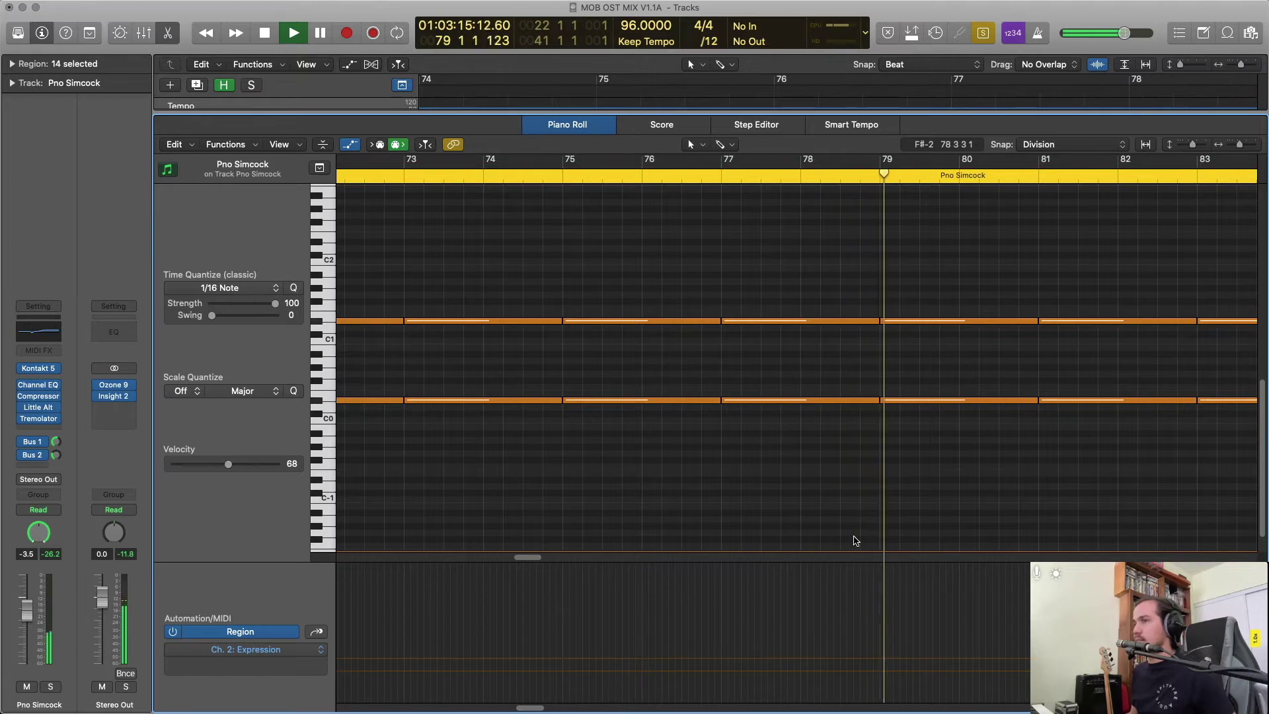
key("p")
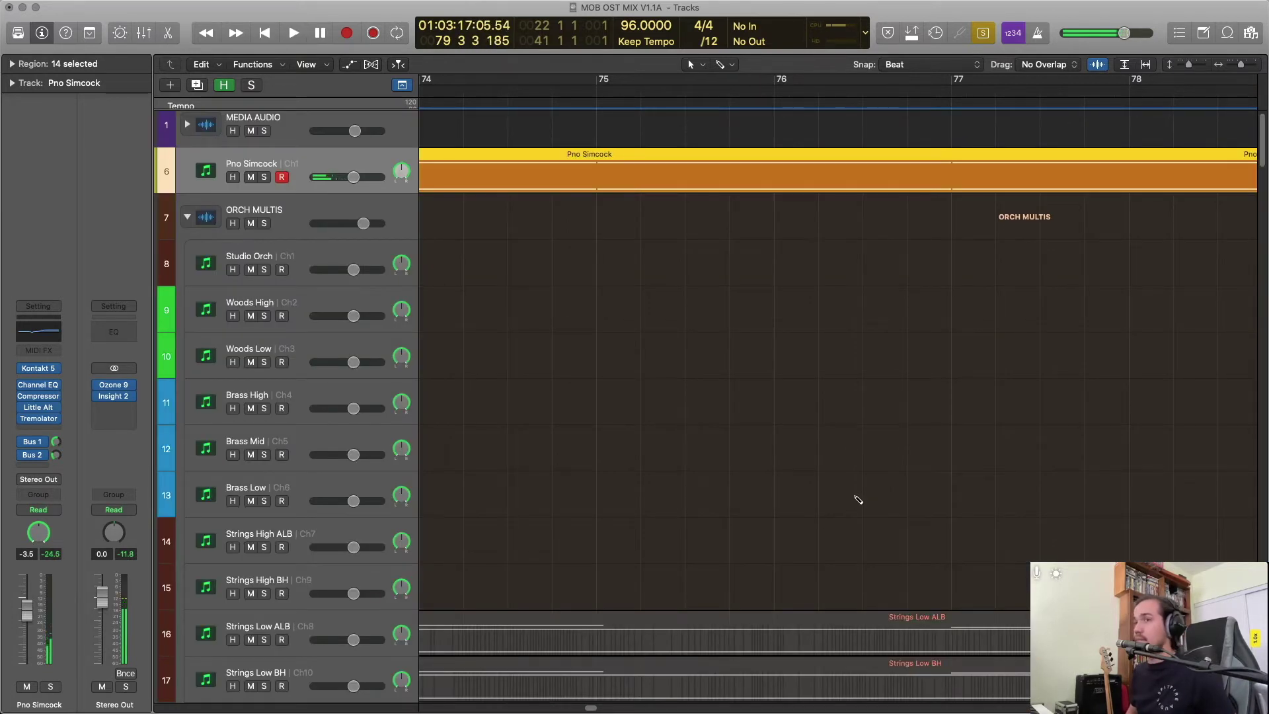
Look over the whole arrangement, from the piano and orchestral tracks down through percussion and strings to the Synths and Live Audio groups.
key("super+Left")
key("super+Left")
key("super+Left")
key("super+Left")
key("super+Left")
key("super+Left")
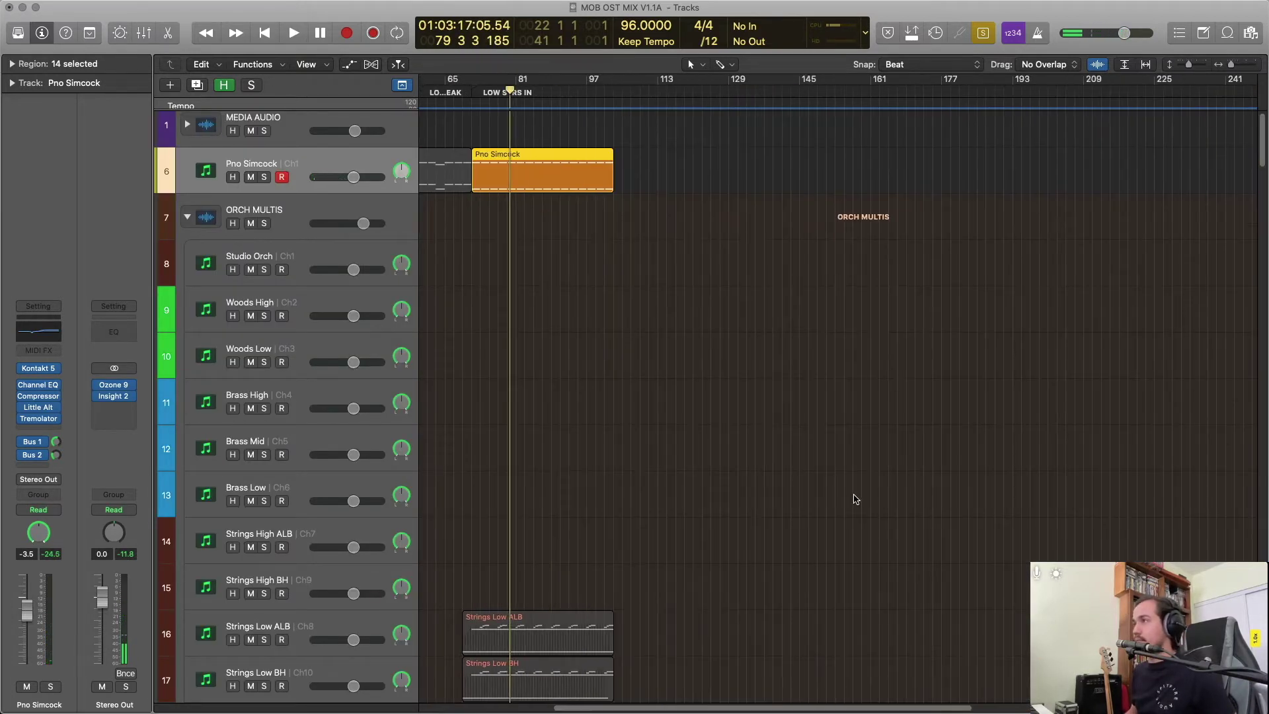
scroll(854, 499, "left", 3)
scroll(861, 501, "down", 2)
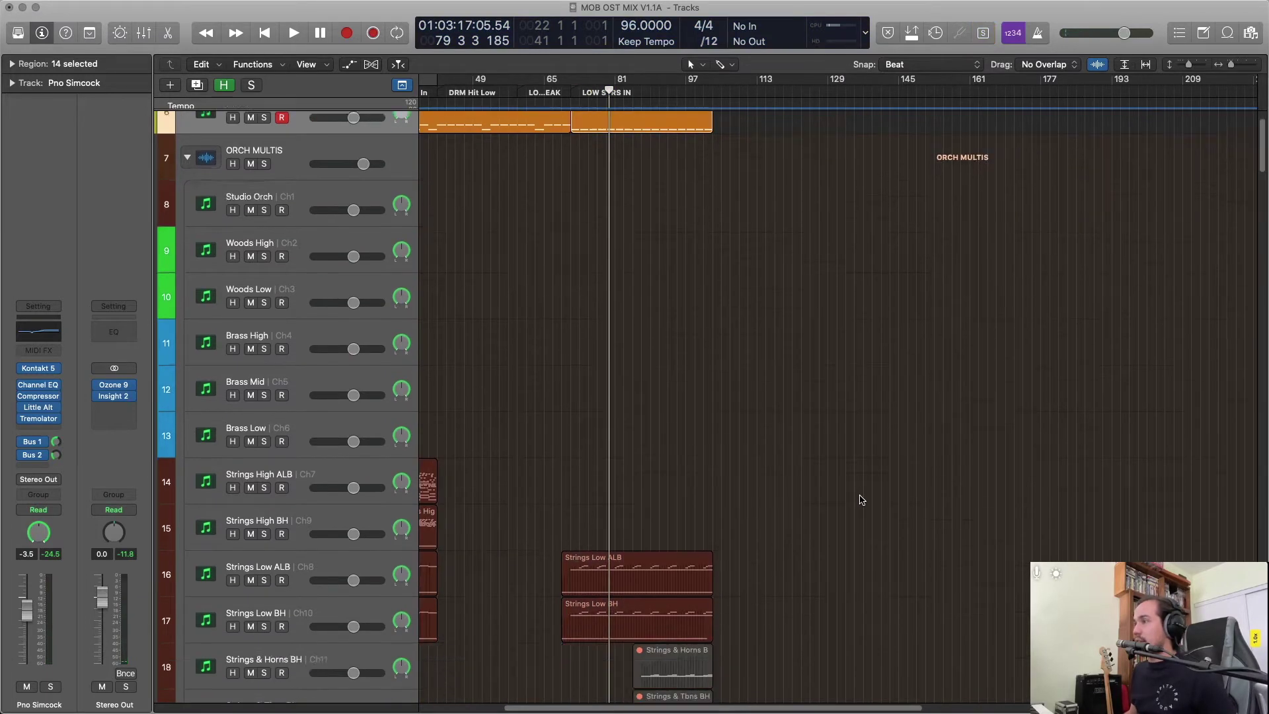
scroll(861, 501, "down", 5)
scroll(863, 502, "left", 3)
scroll(866, 504, "up", 8)
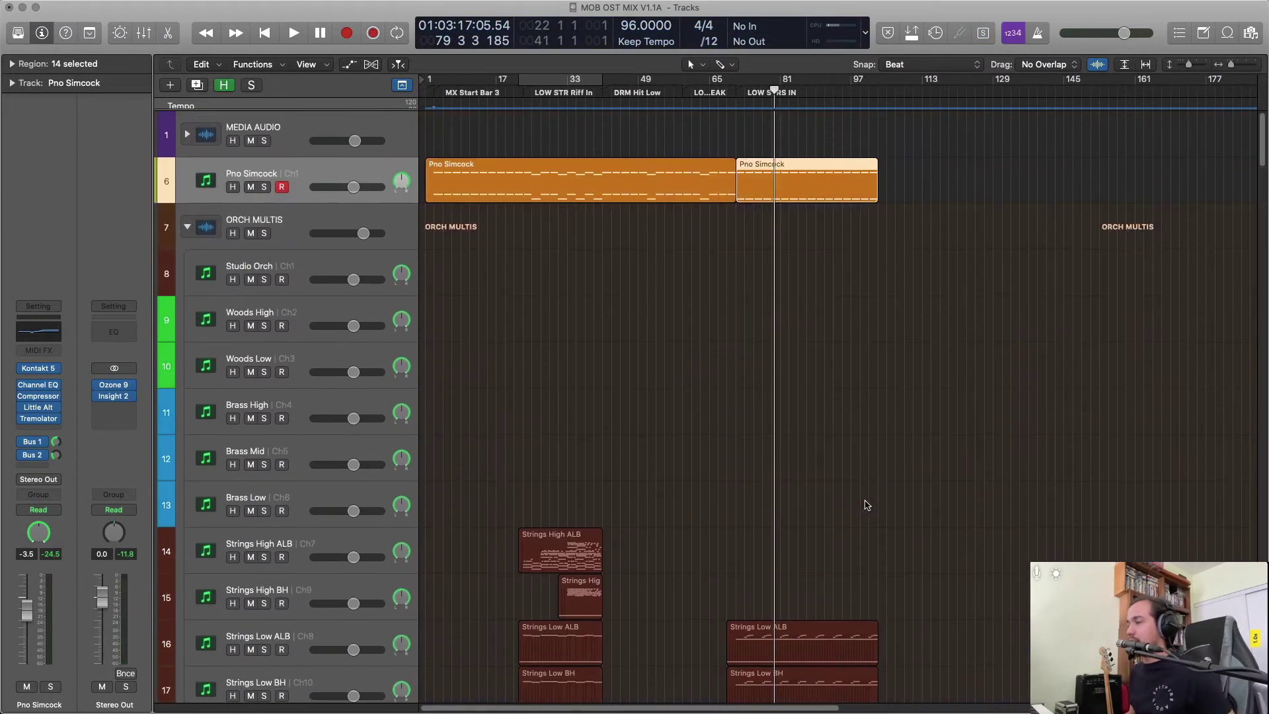
key("super+Up")
scroll(867, 506, "down", 5)
scroll(868, 506, "up", 2)
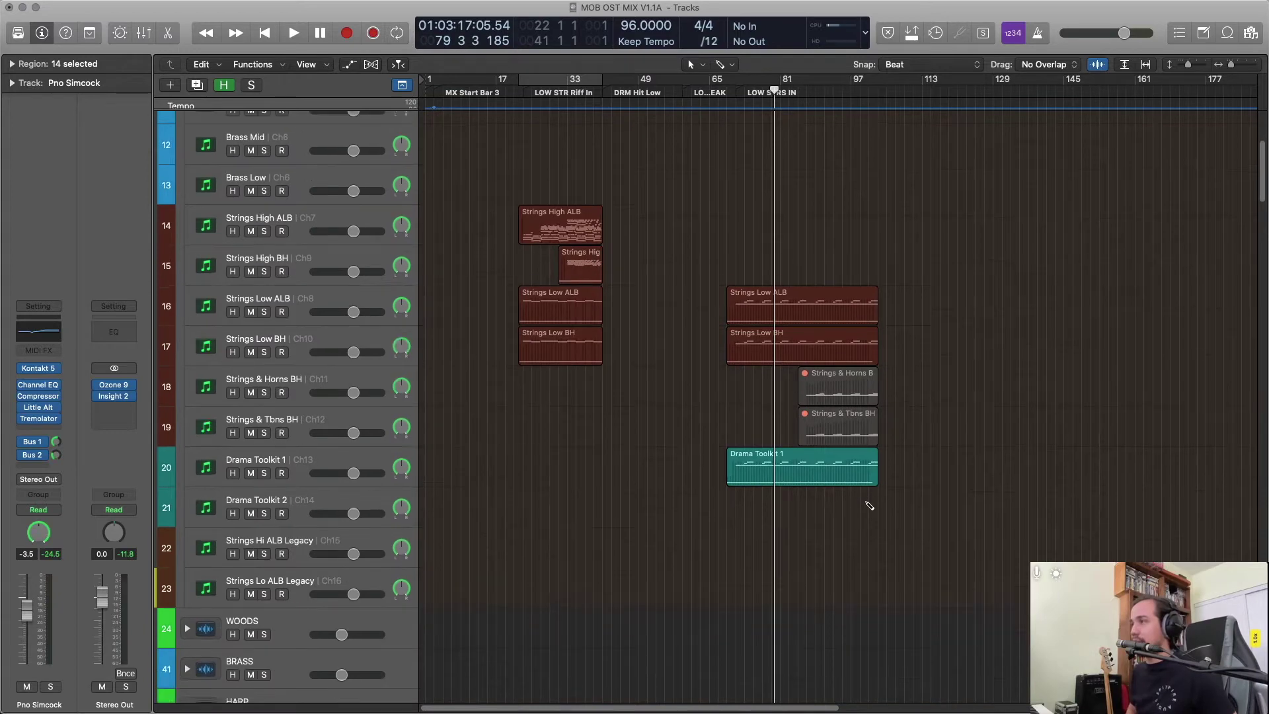
key("super+Up")
key("super+Up")
key("super+Up")
key("super+Up")
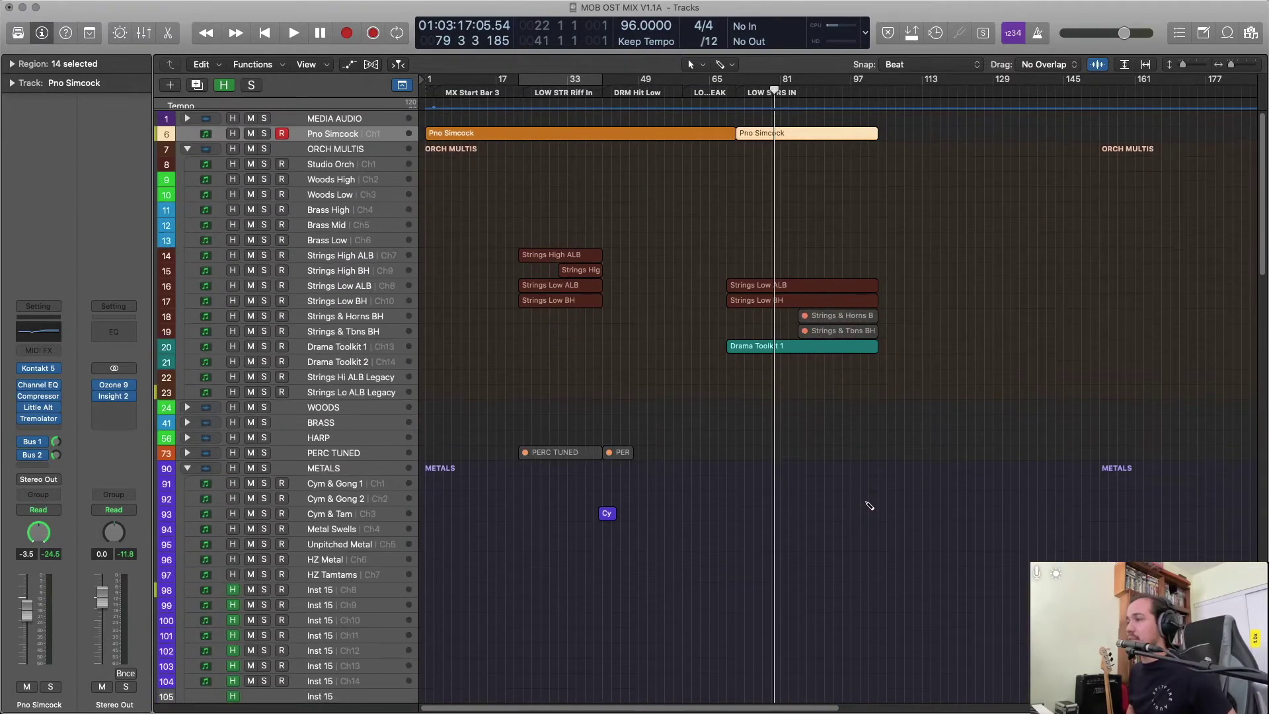
key("super+Up")
key("super+Up")
key("super+Right")
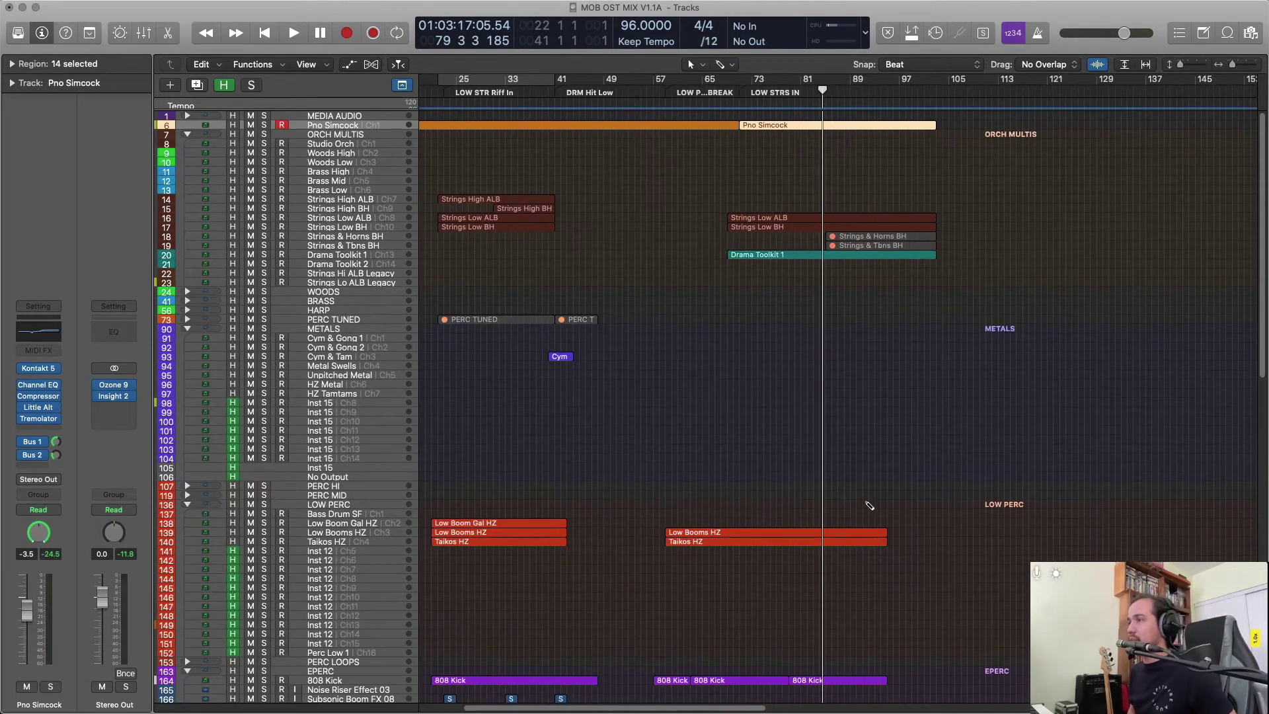
key("super+Right")
scroll(850, 618, "left", 10)
scroll(839, 625, "down", 10)
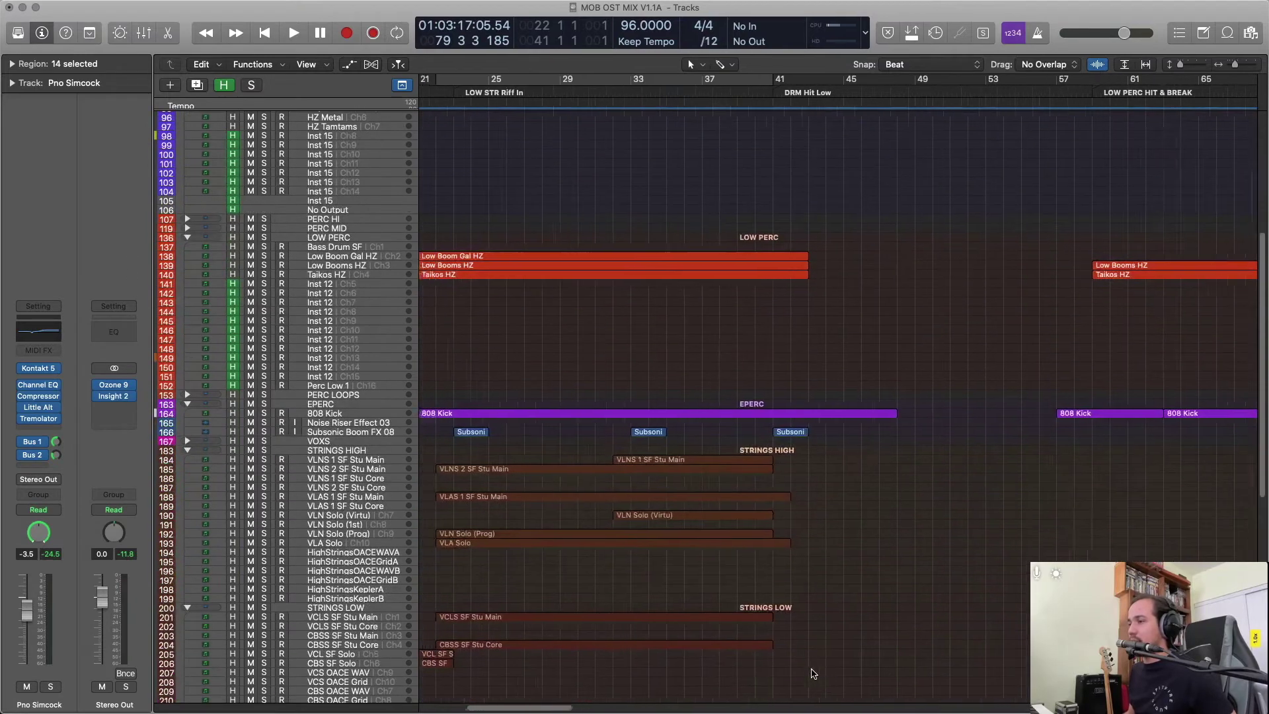
scroll(832, 630, "down", 15)
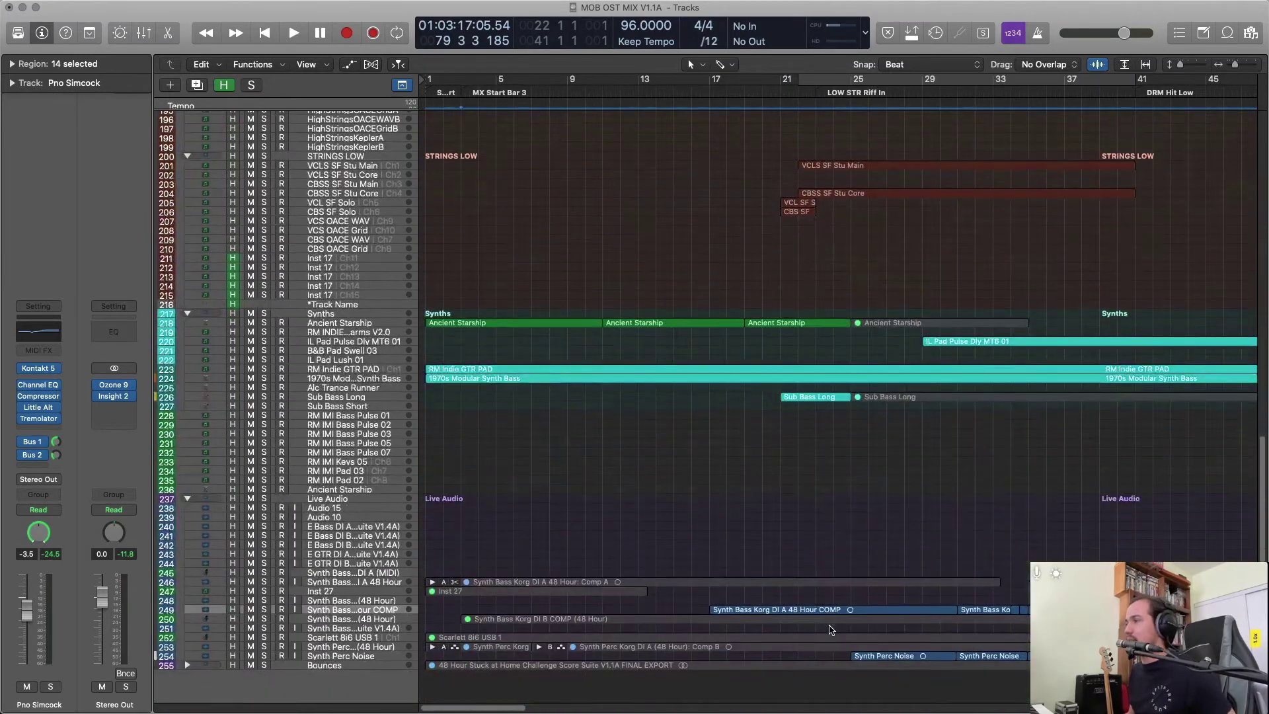
Select the two Sub Bass Long regions starting at bars 21 and 25 and enlarge the tracks around them.
scroll(832, 629, "right", 3)
left_click_drag(698, 480, 809, 397)
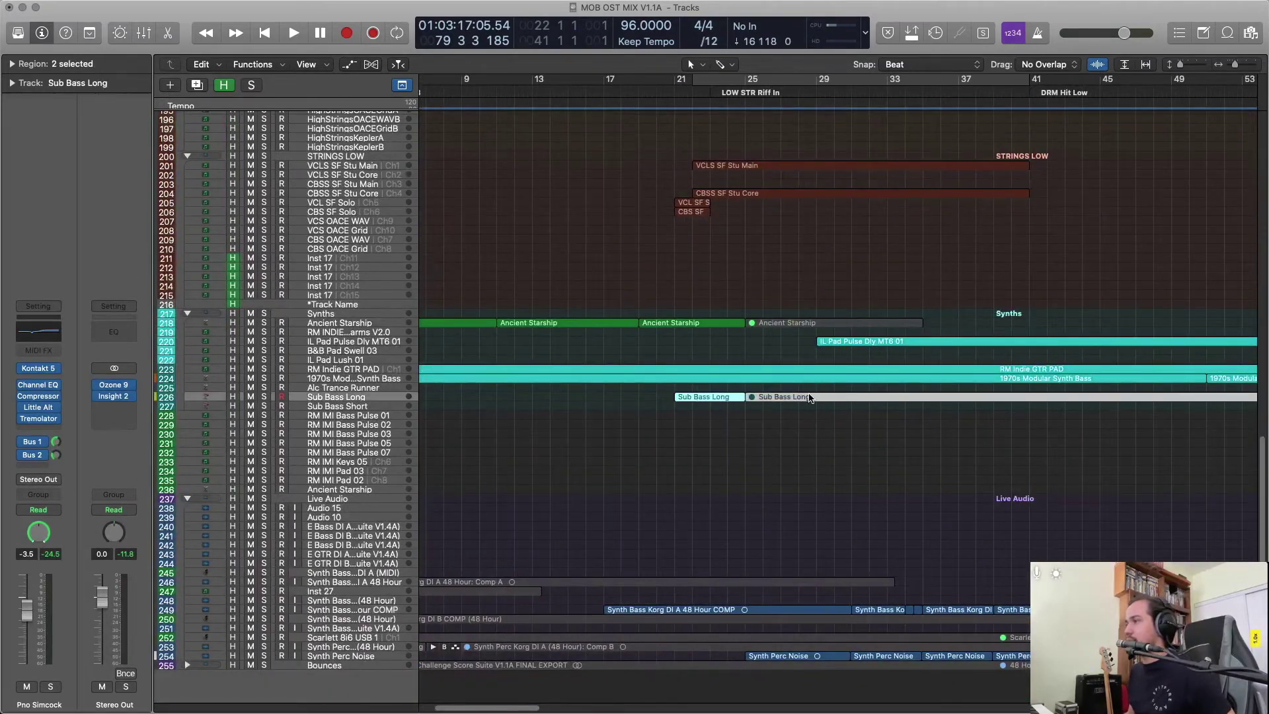
key("super+Down")
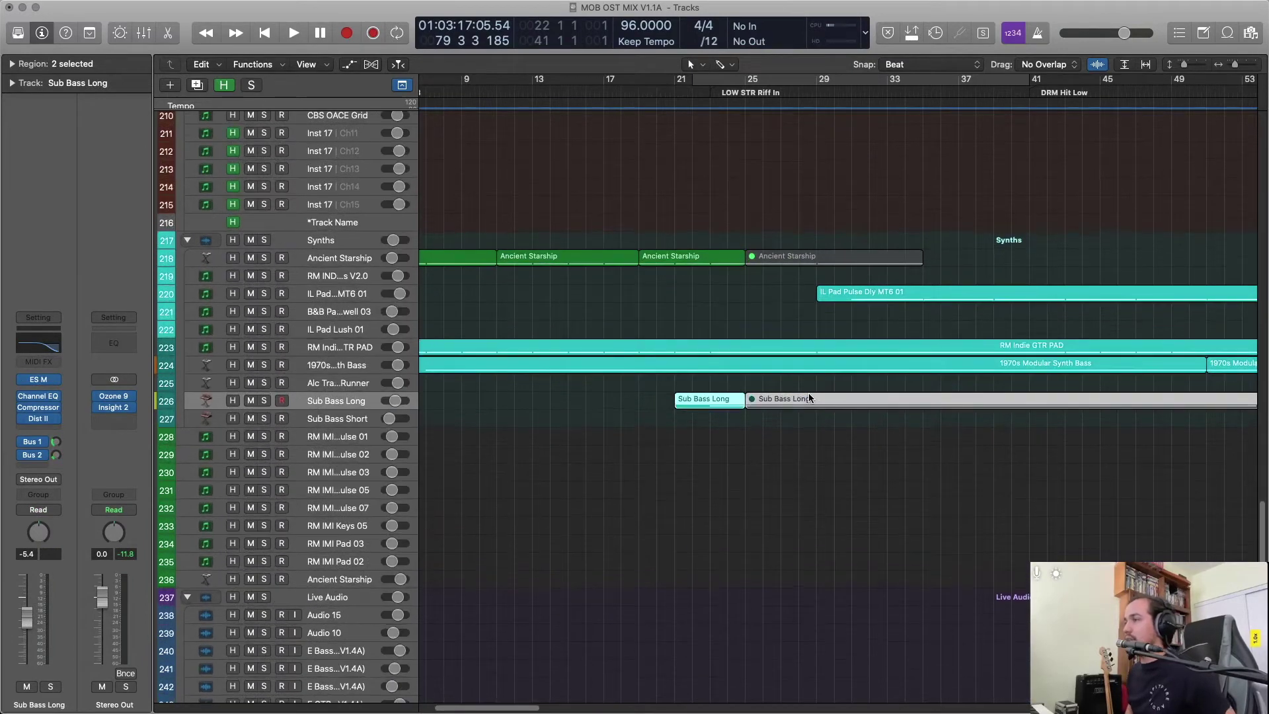
scroll(810, 397, "up", 10)
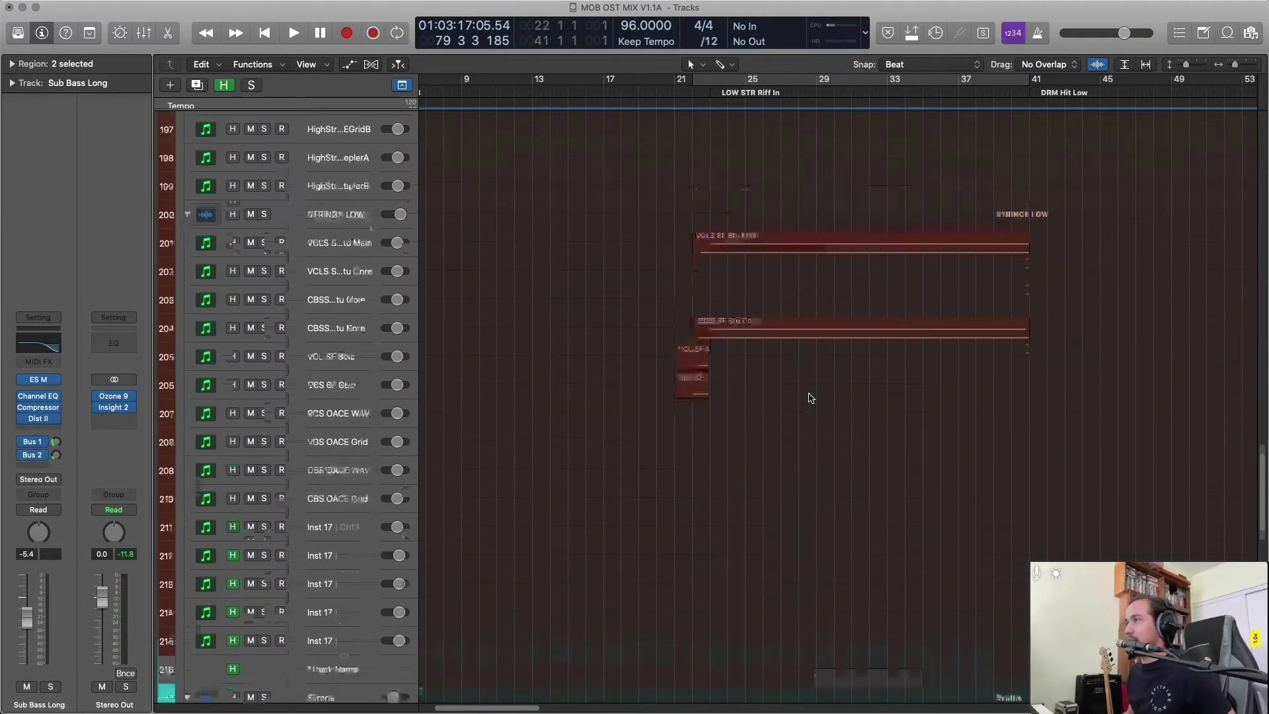
scroll(832, 360, "down", 5)
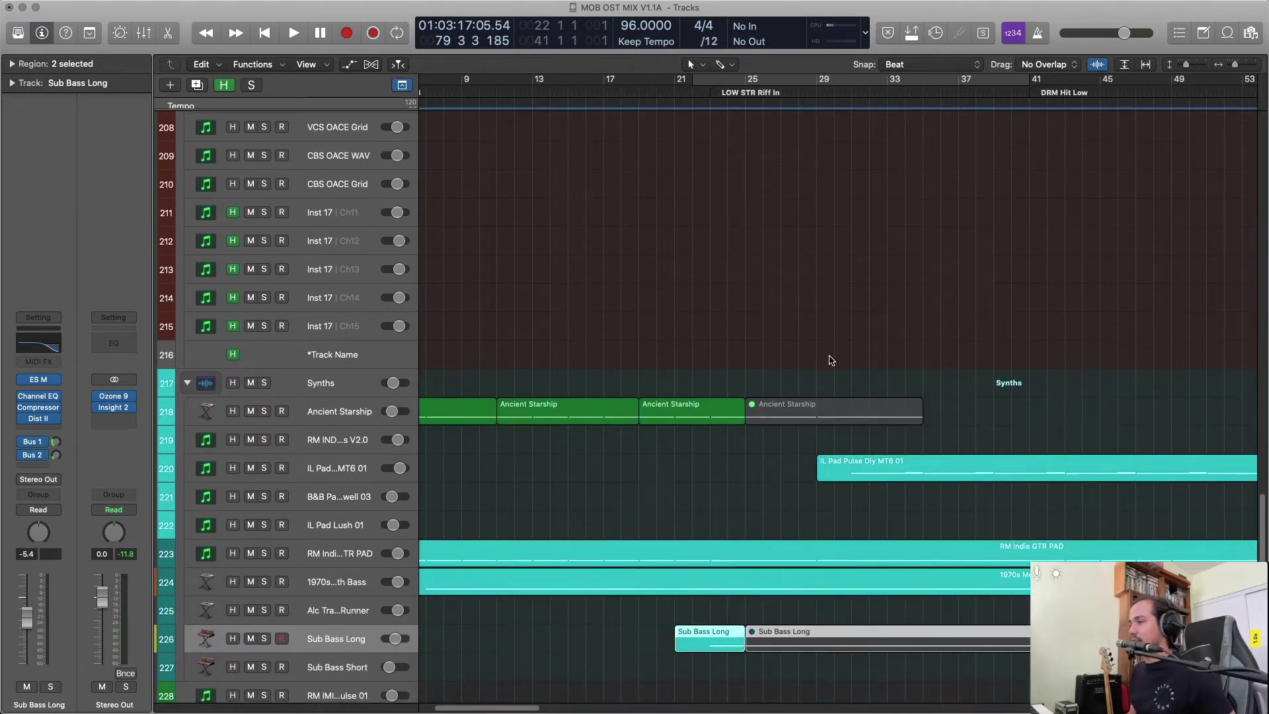
Play the arrangement from bar 21 to hear where the Sub Bass Long part enters.
key("space")
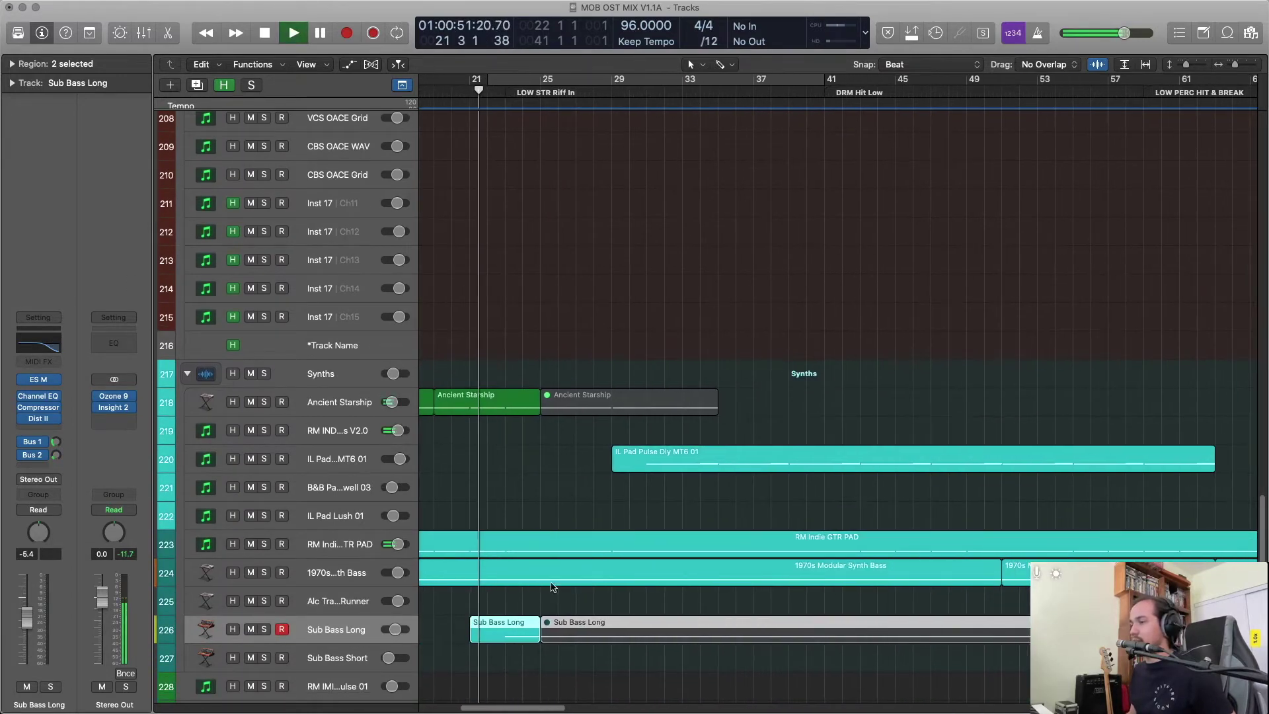
scroll(667, 528, "left", 2)
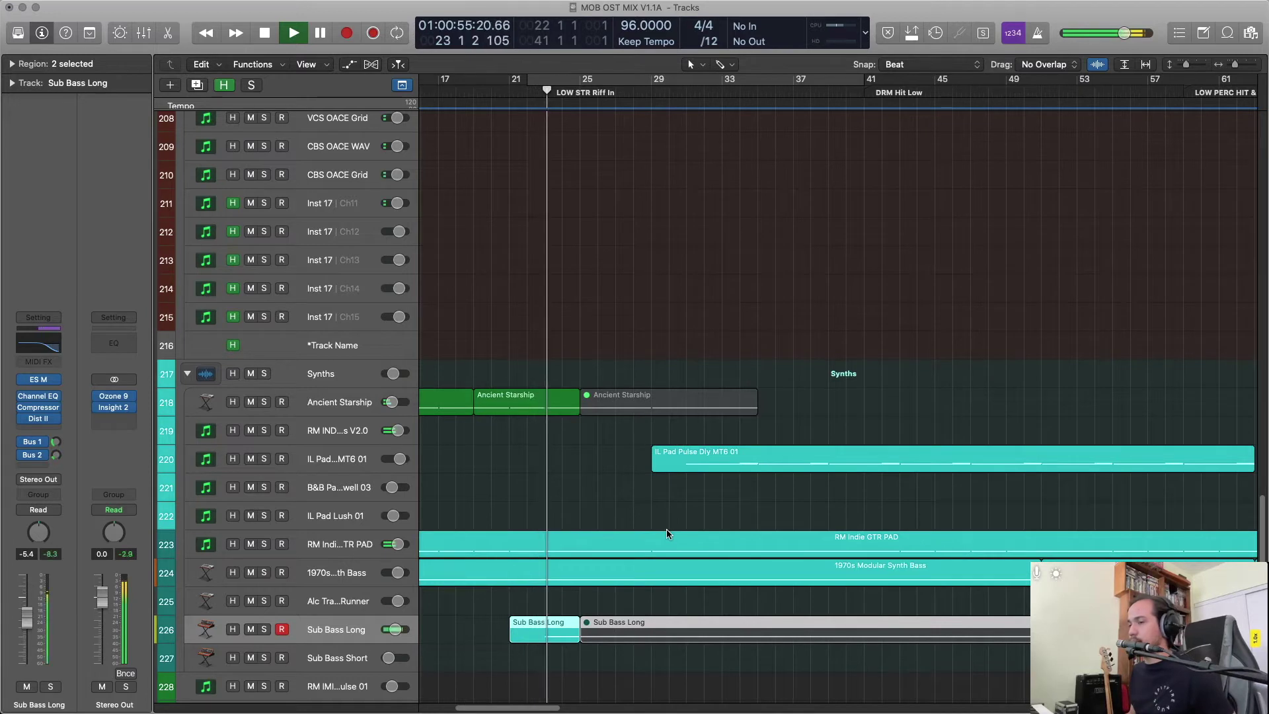
scroll(667, 534, "left", 1)
scroll(667, 530, "left", 1)
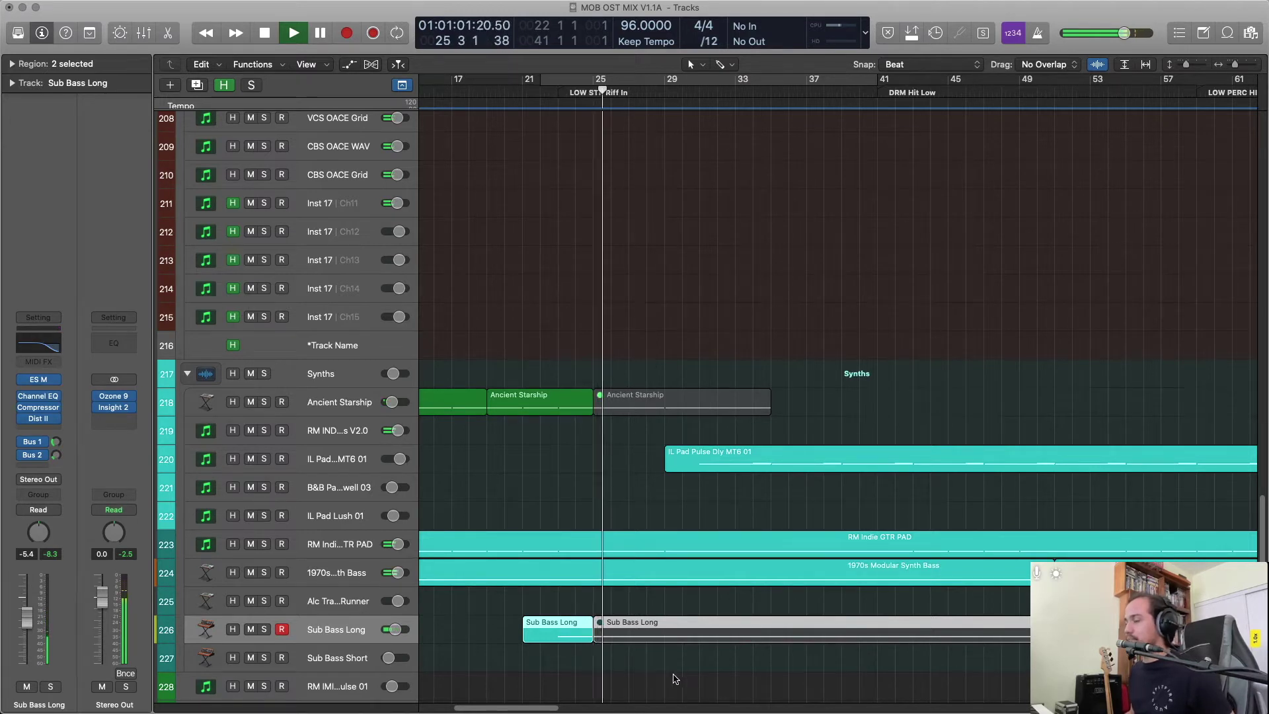
Stop playback, unmute the Sub Bass Long region starting at bar 25 and join it with the region before it.
key("space")
left_click(732, 636)
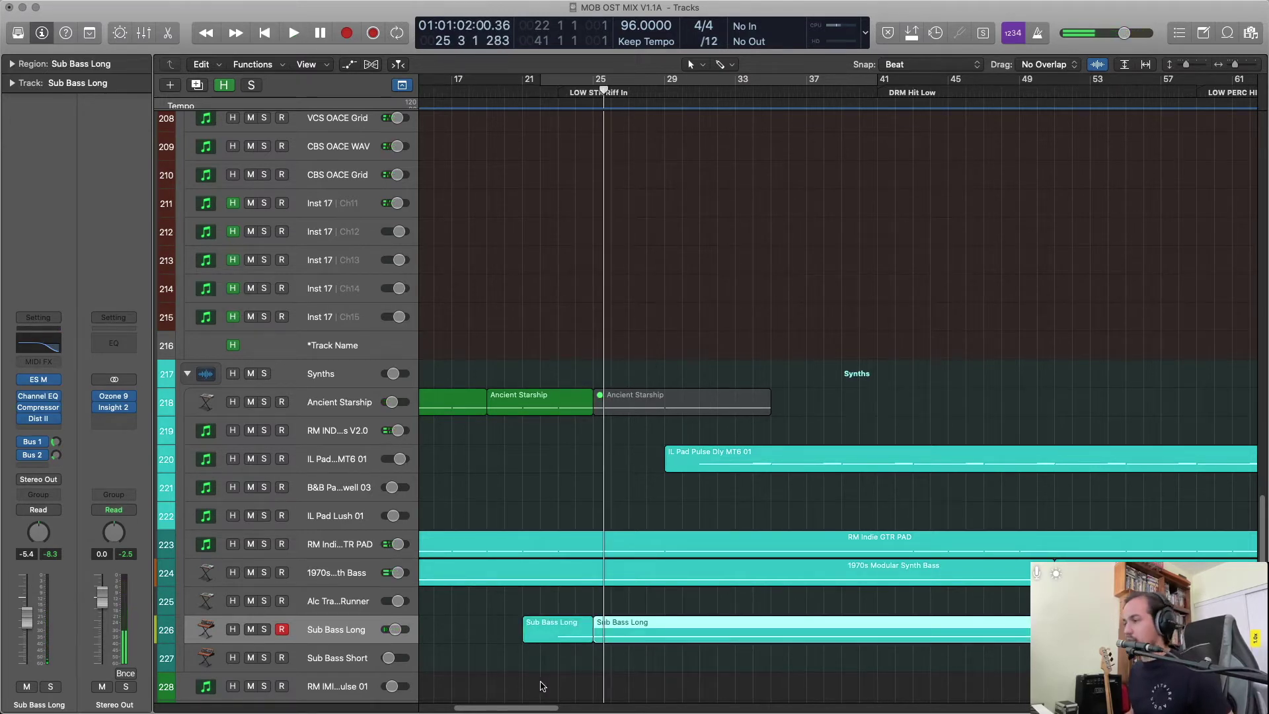
left_click_drag(538, 682, 626, 627)
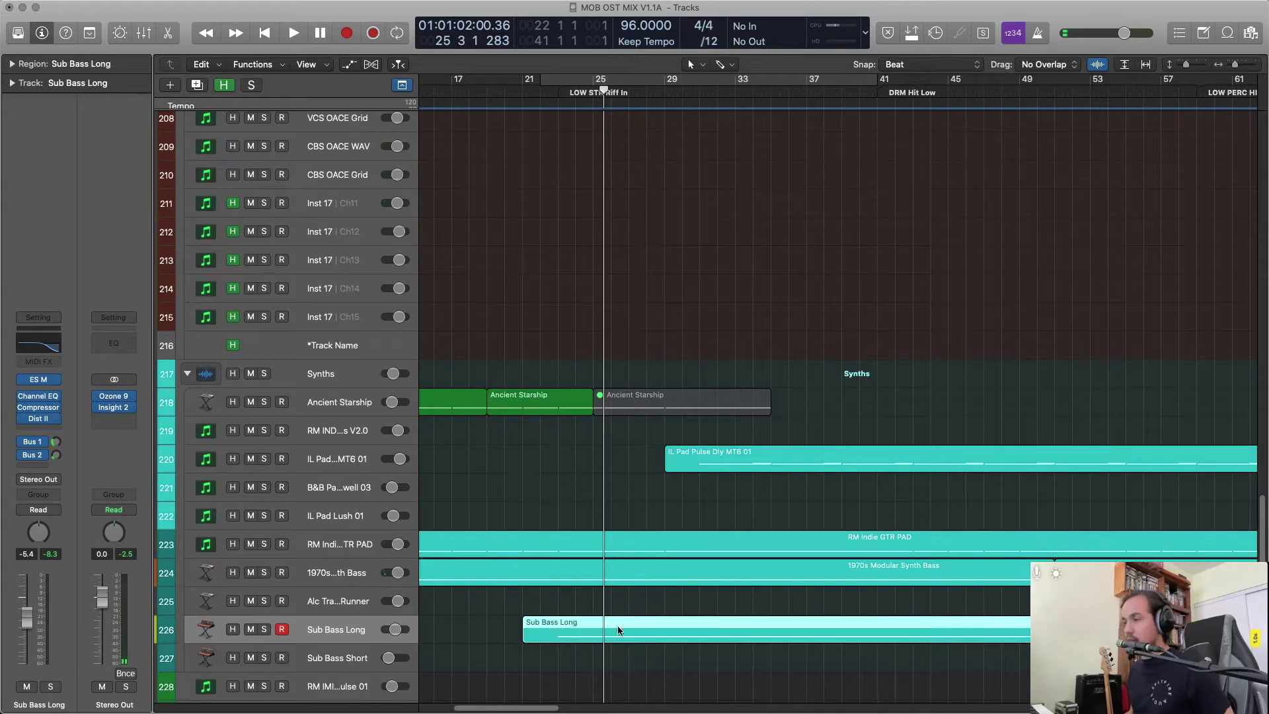
Add the CBSS SF Stu Core region to the Sub Bass Long selection and open both in the Piano Roll.
scroll(594, 595, "up", 10)
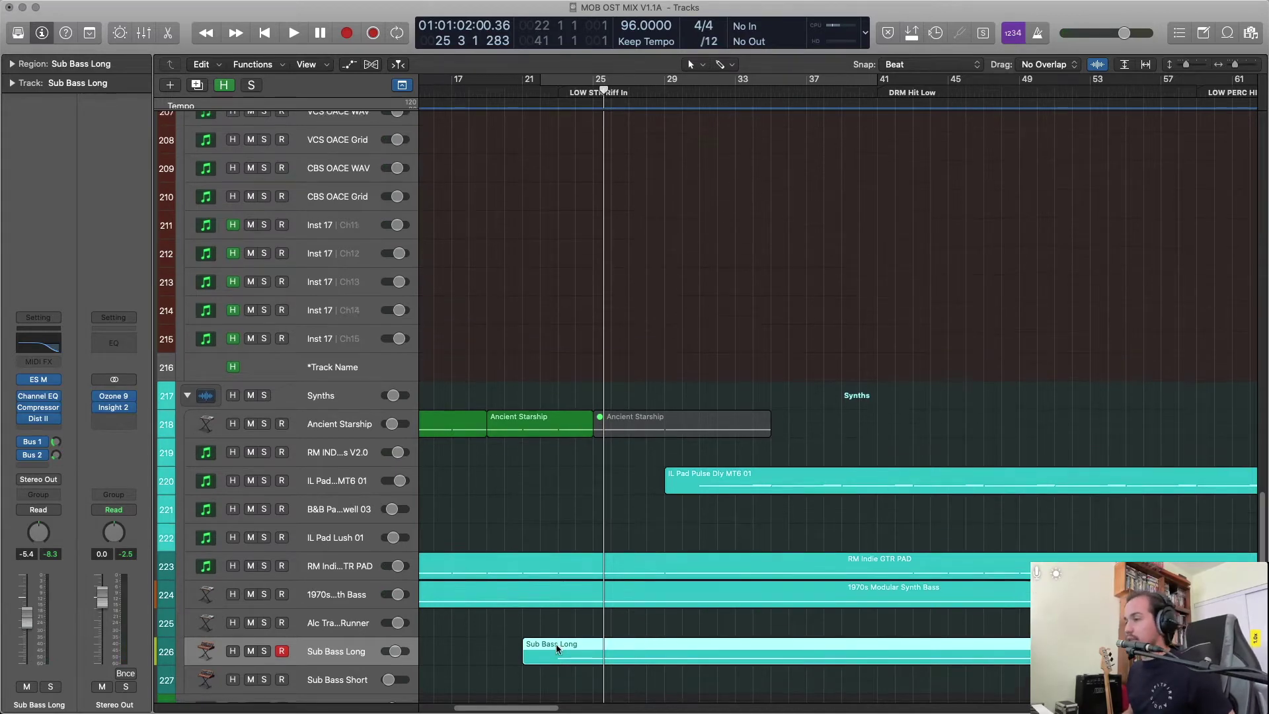
left_click(688, 298, "shift")
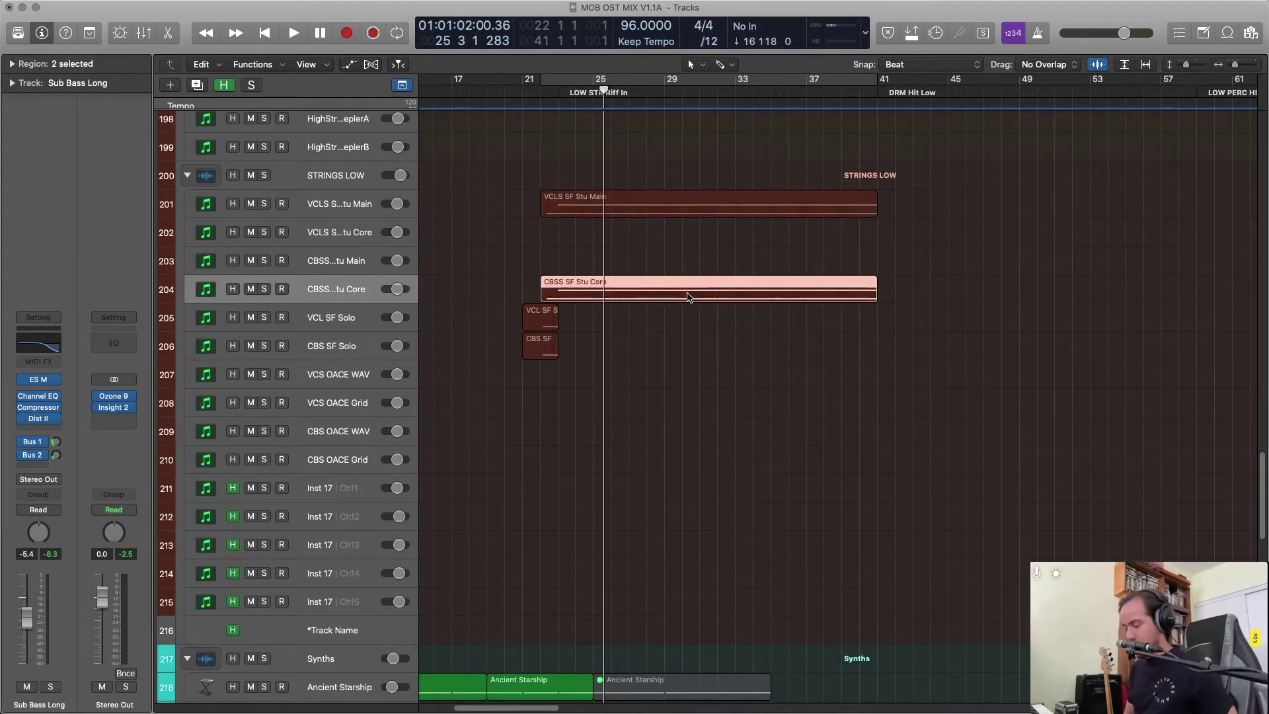
double_click(688, 297)
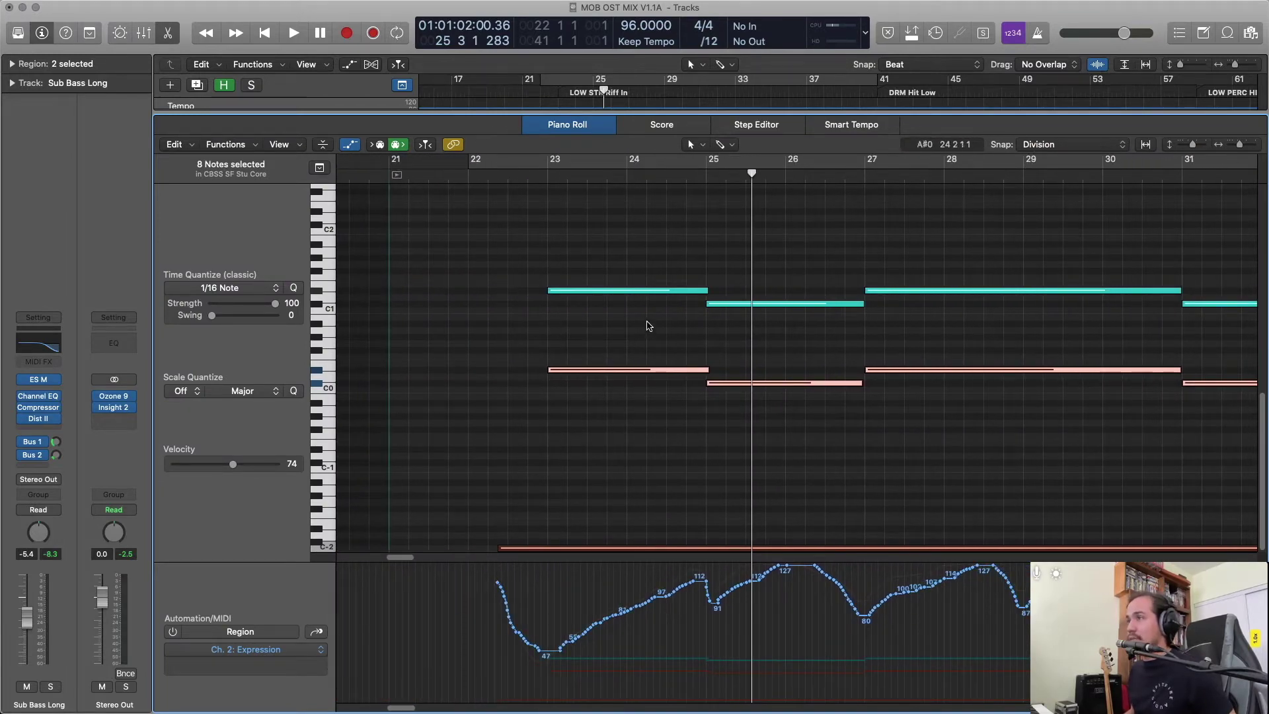
key("e")
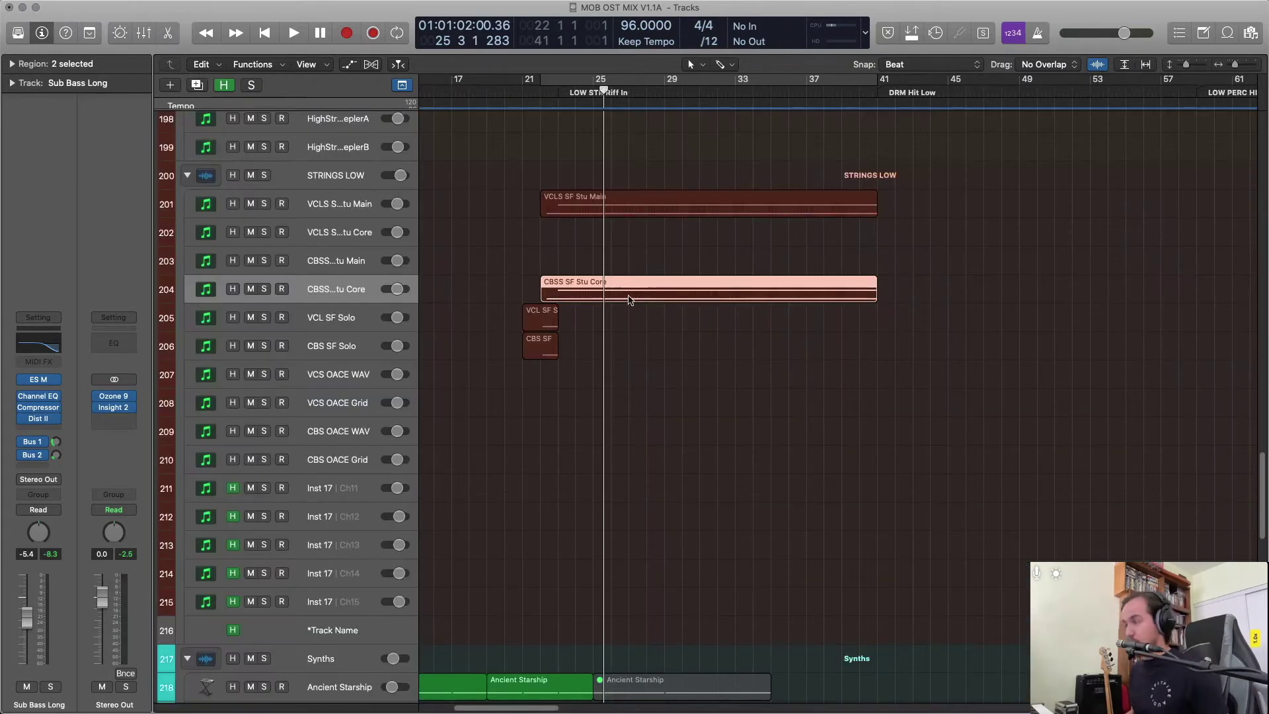
double_click(644, 284)
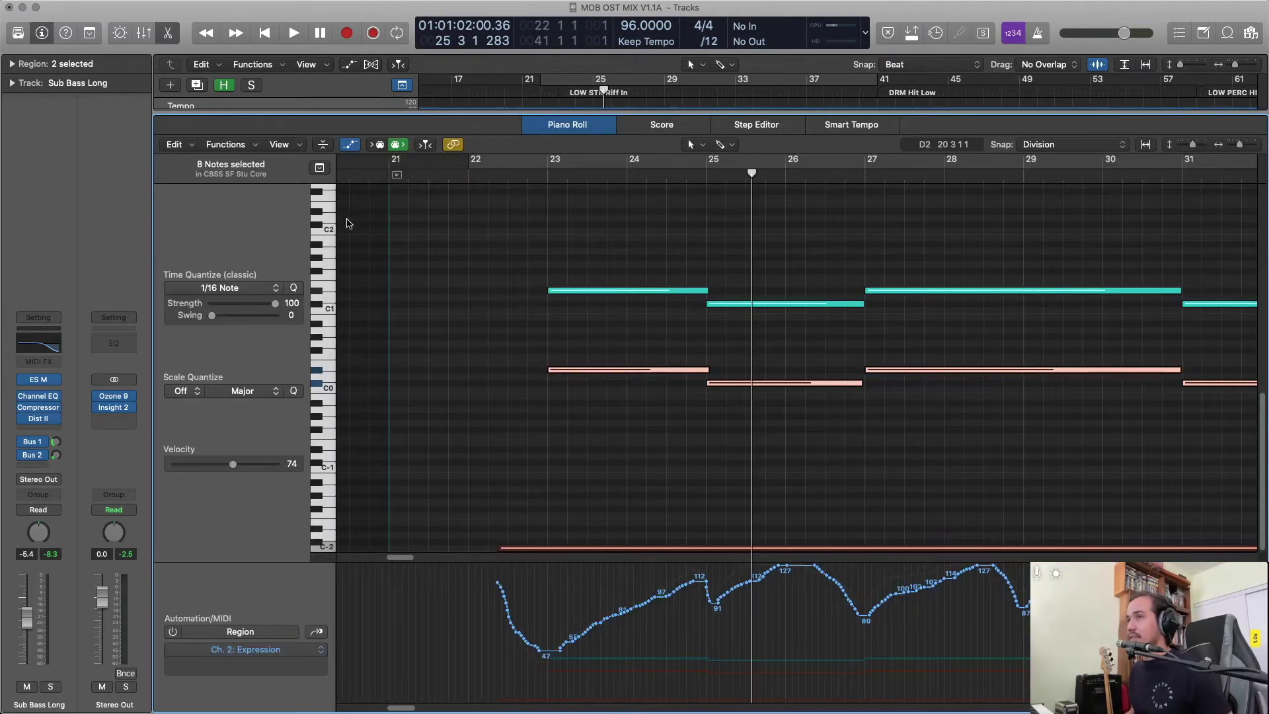
Try colouring the Piano Roll notes by velocity, then restore colouring by region.
left_click(294, 145)
mouse_move(332, 259)
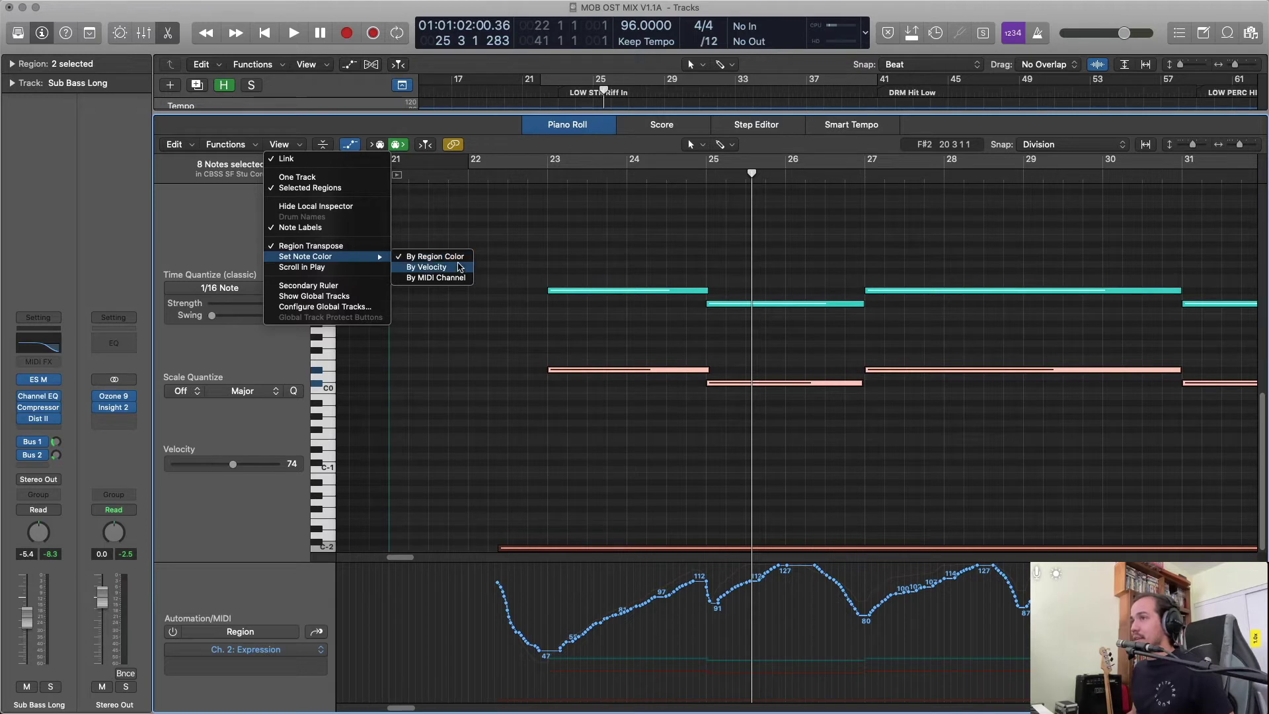
left_click(461, 268)
left_click(299, 146)
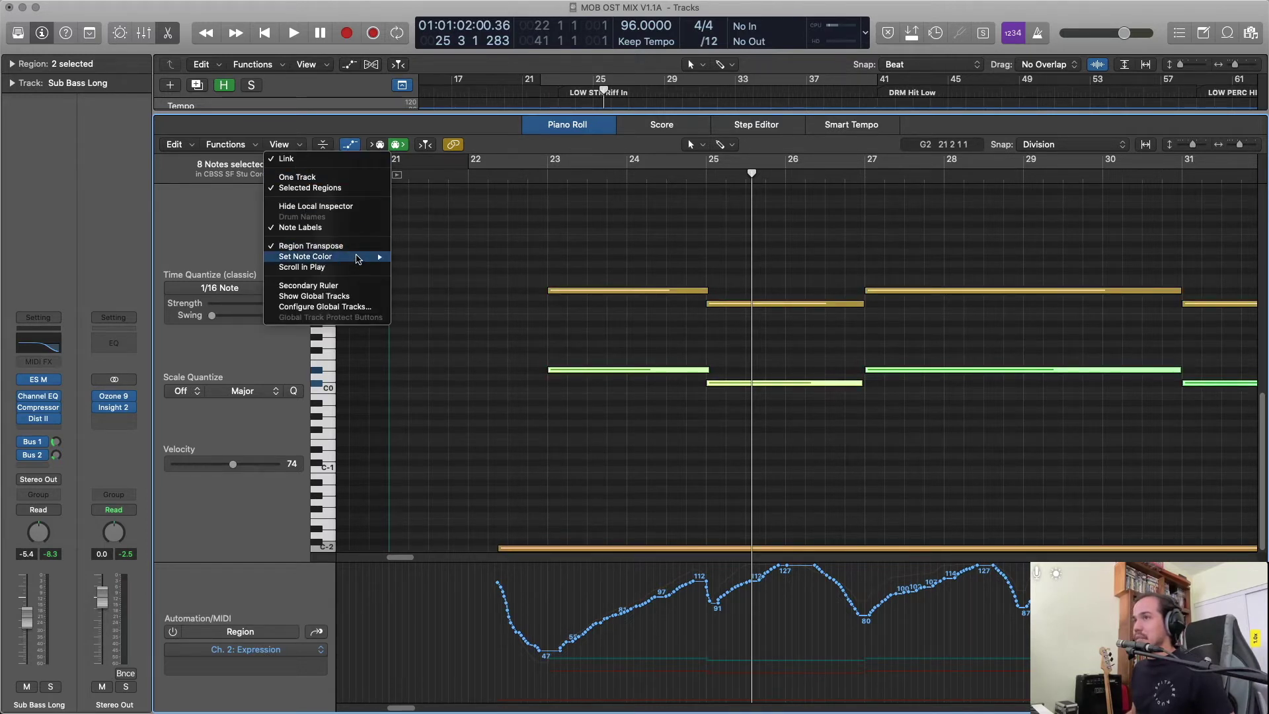
left_click(456, 277)
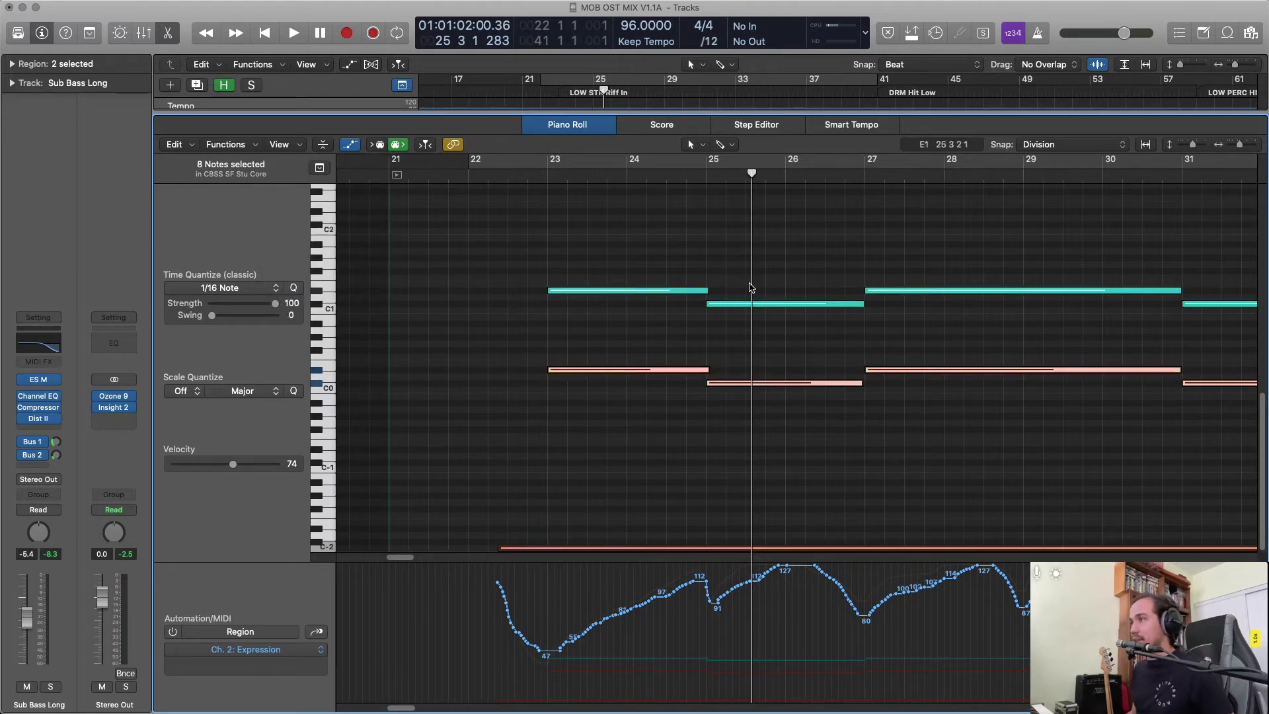
Reopen the Piano Roll for the two selected regions and play them soloed from around bar 23.
key("e")
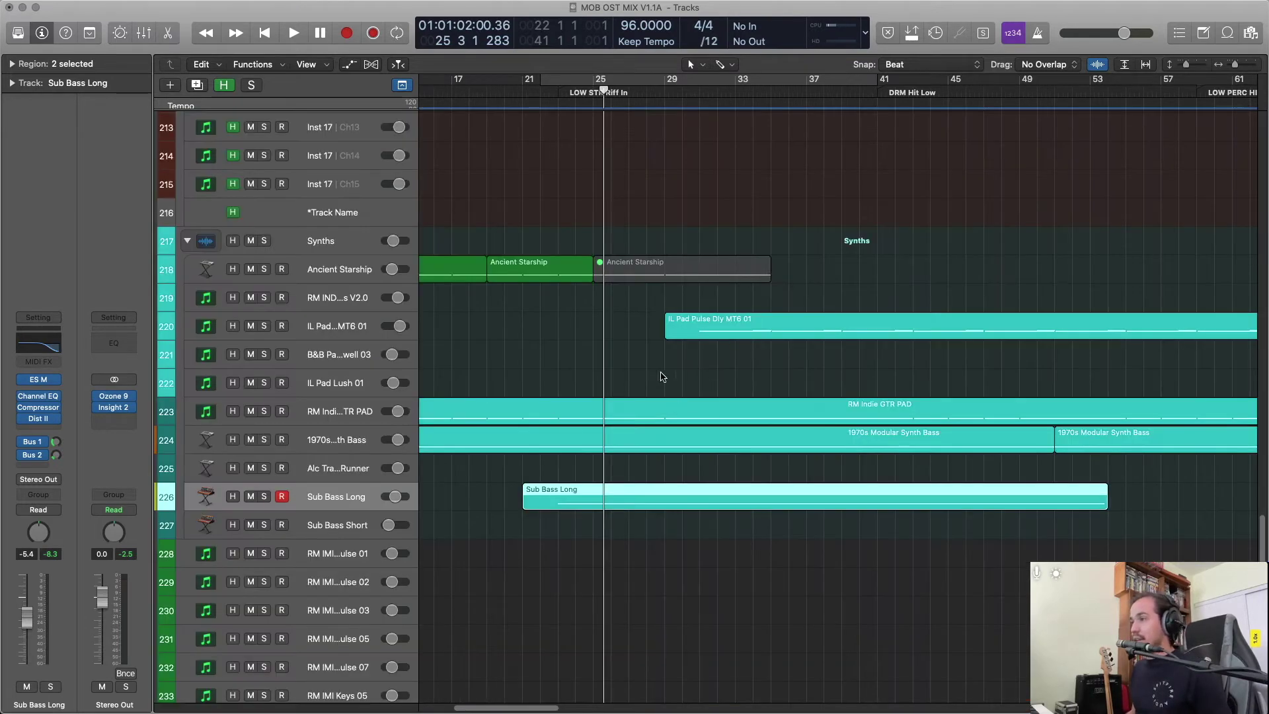
key("e")
key("shift+space")
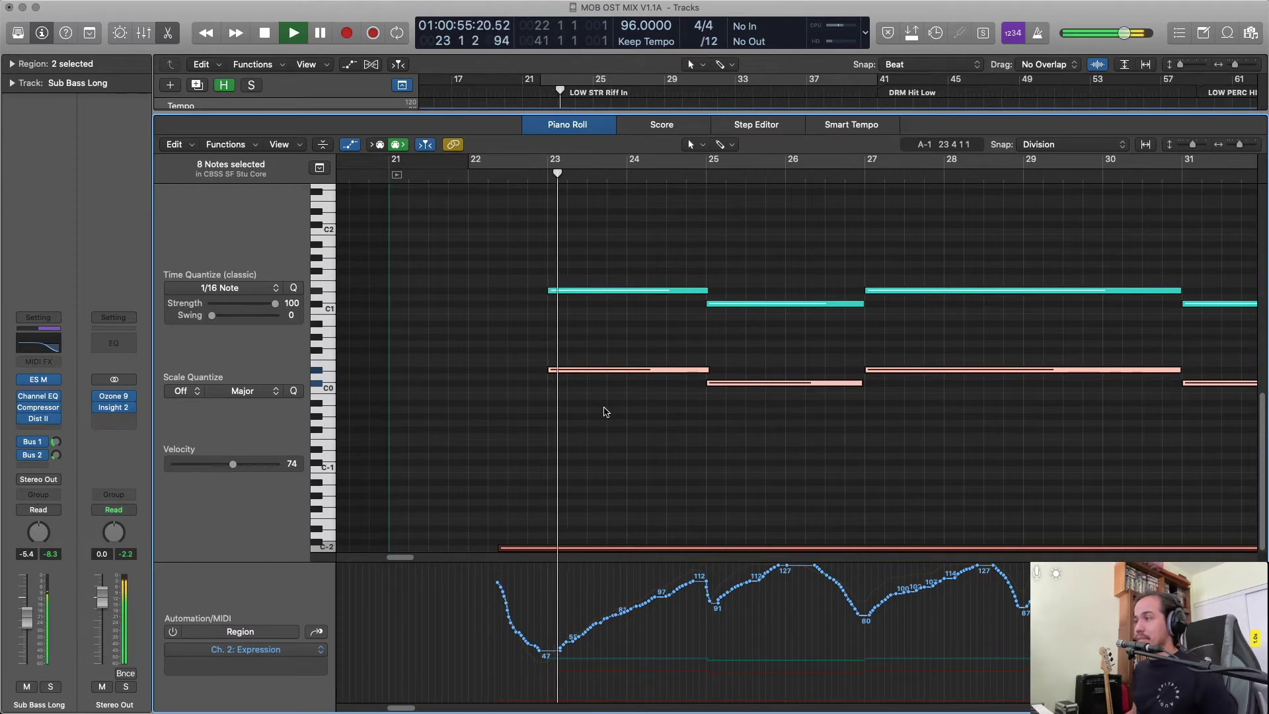
key("shift+space")
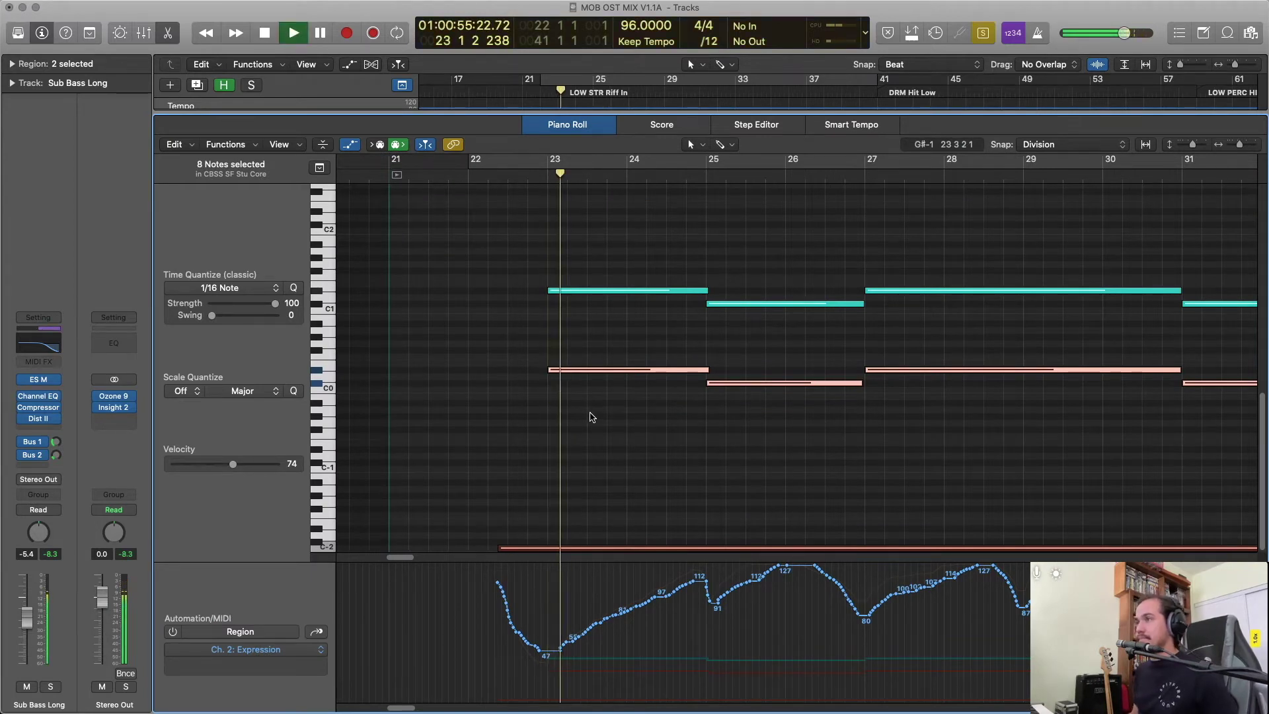
Follow the soloed playback to bar 41, comparing the Sub Bass Long notes with the CBSS SF Stu Core notes.
scroll(591, 416, "right", 5)
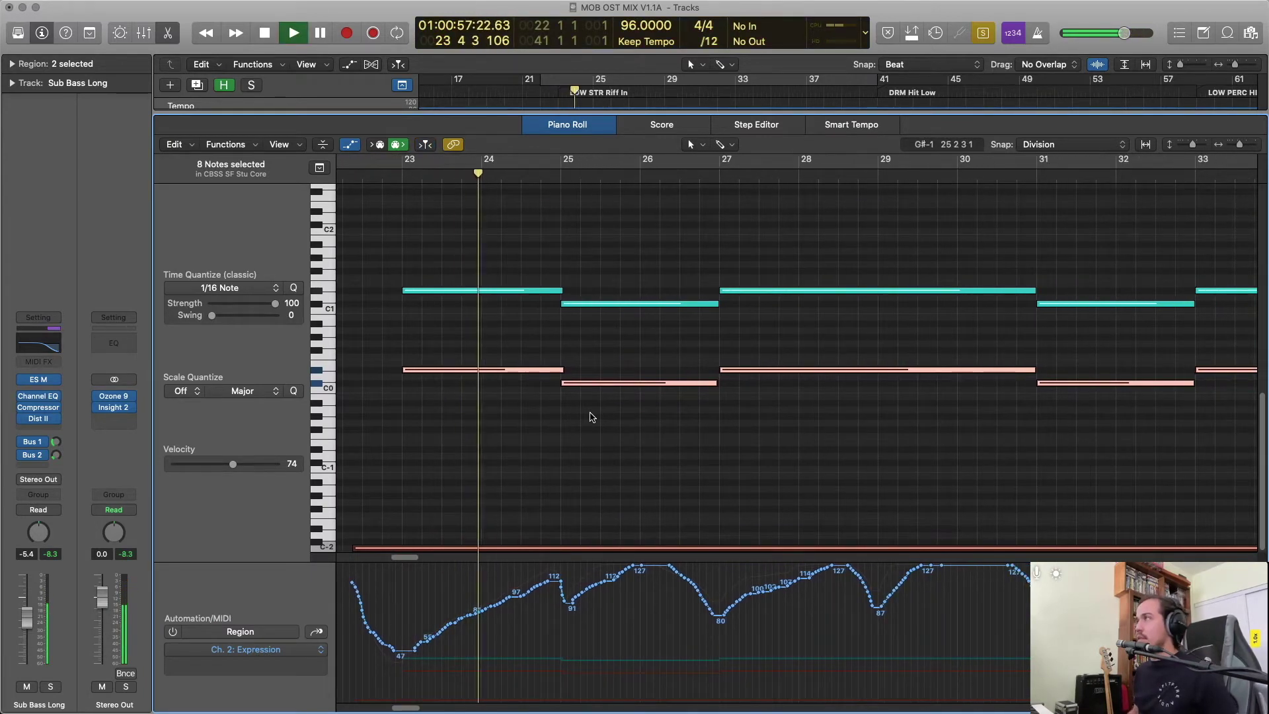
scroll(594, 418, "left", 5)
scroll(593, 418, "down", 3)
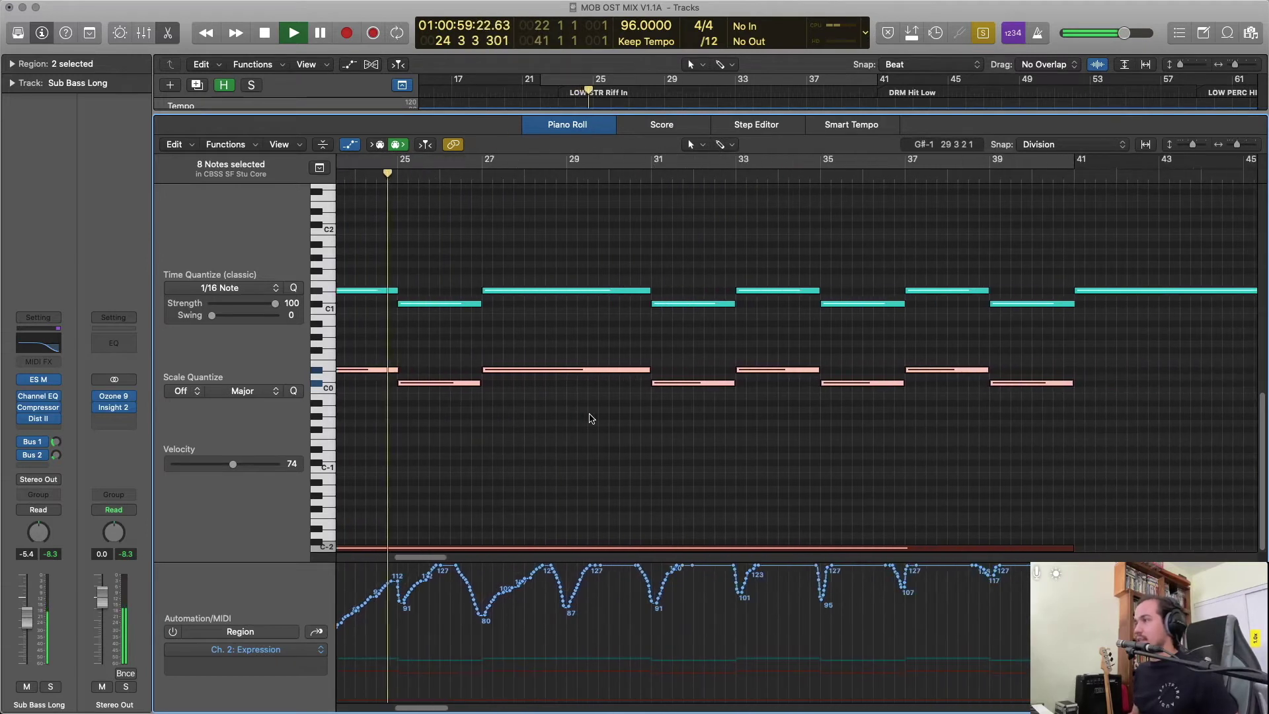
scroll(591, 417, "right", 5)
scroll(592, 418, "left", 2)
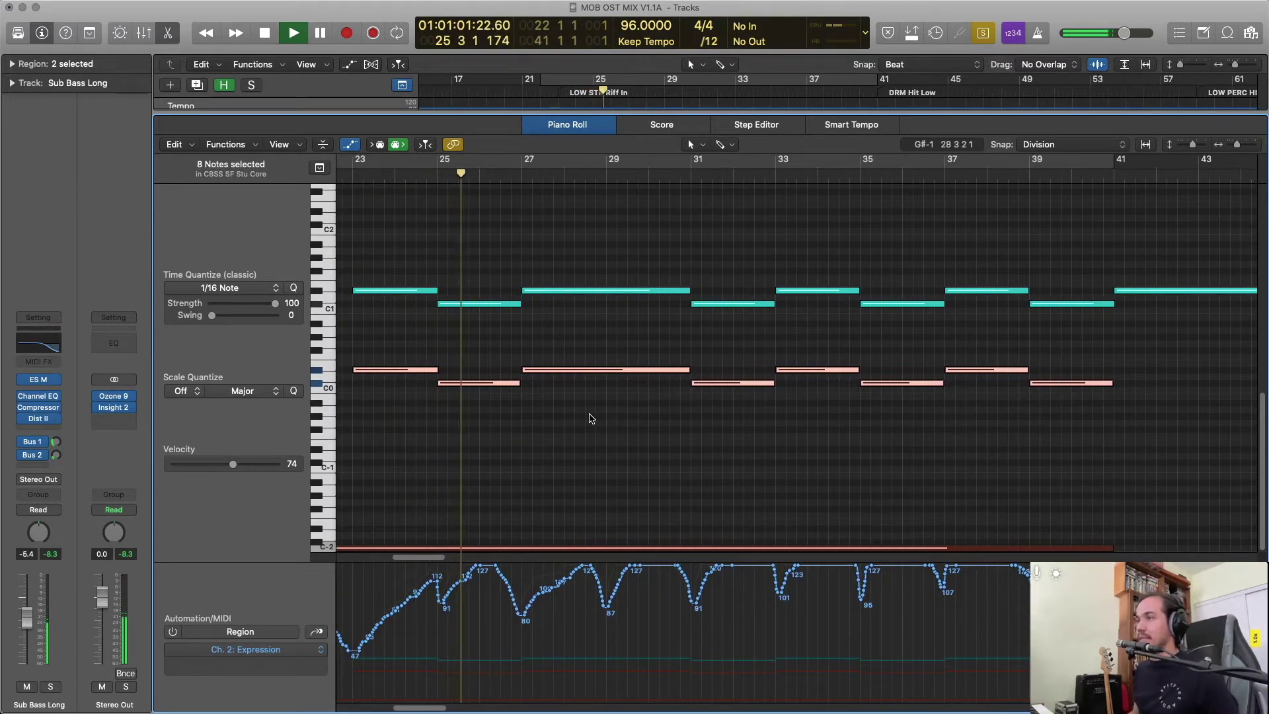
scroll(591, 418, "left", 3)
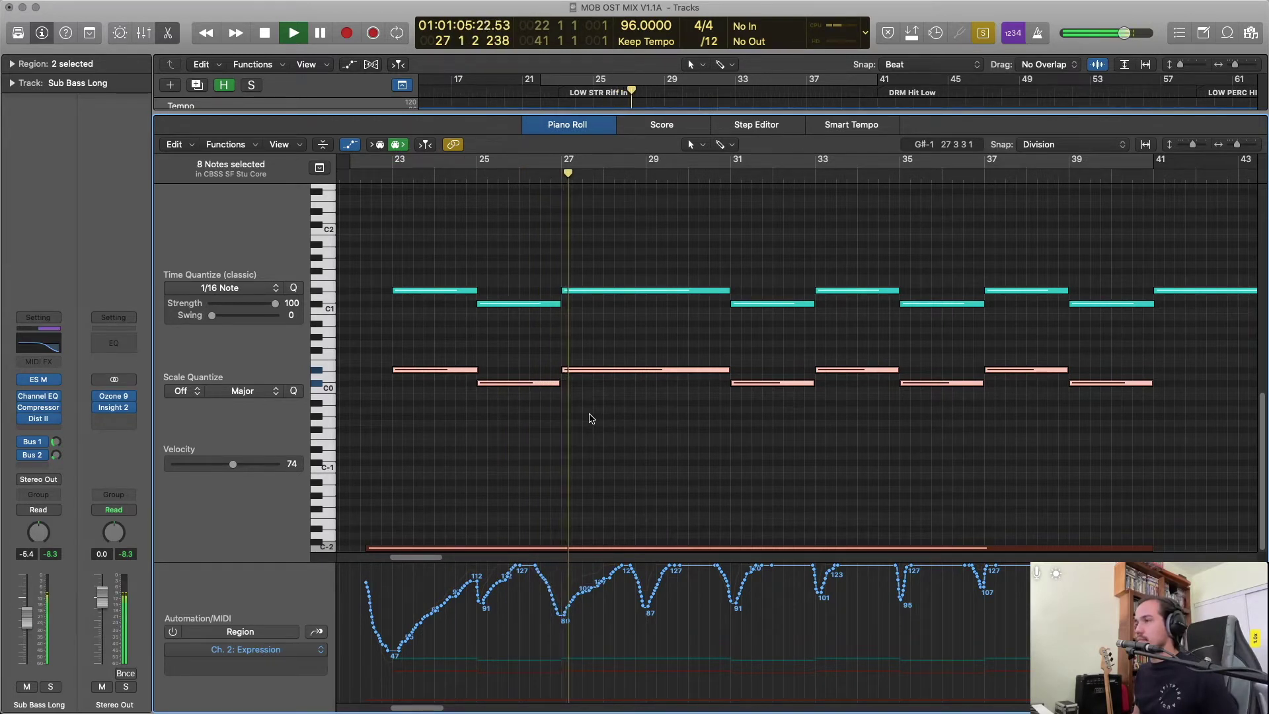
scroll(592, 418, "right", 1)
scroll(592, 418, "right", 3)
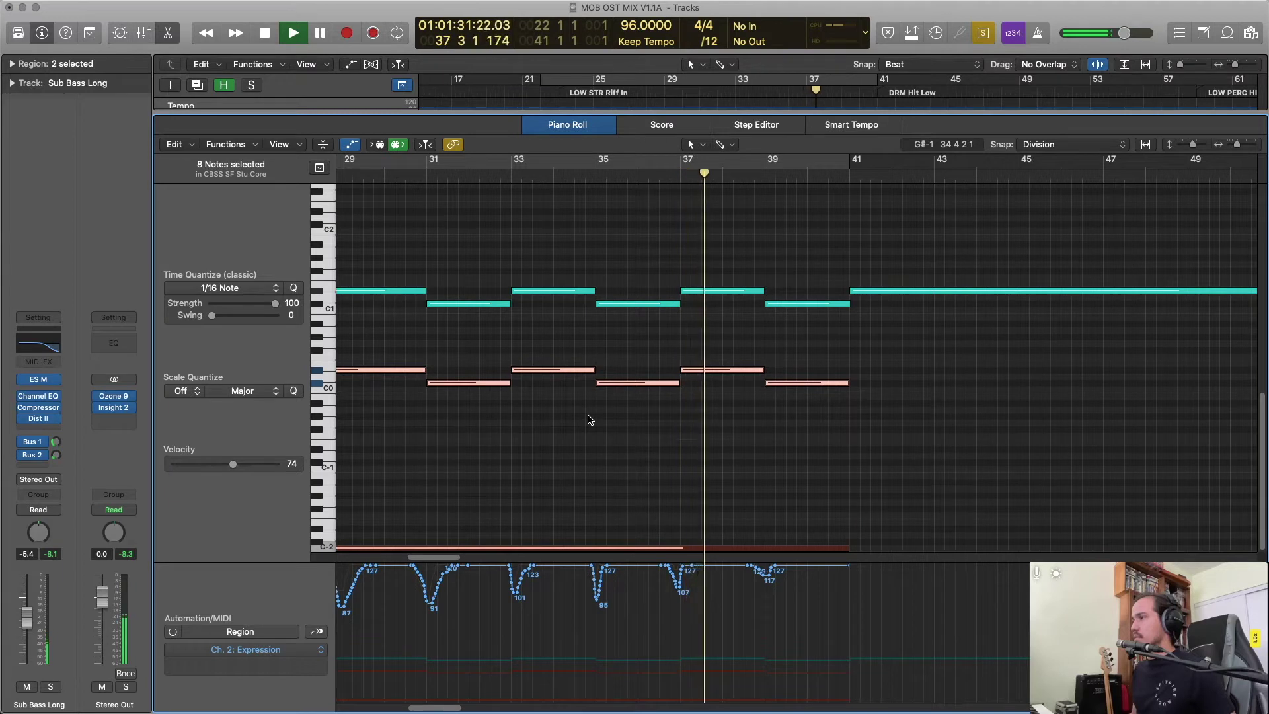
scroll(590, 419, "right", 5)
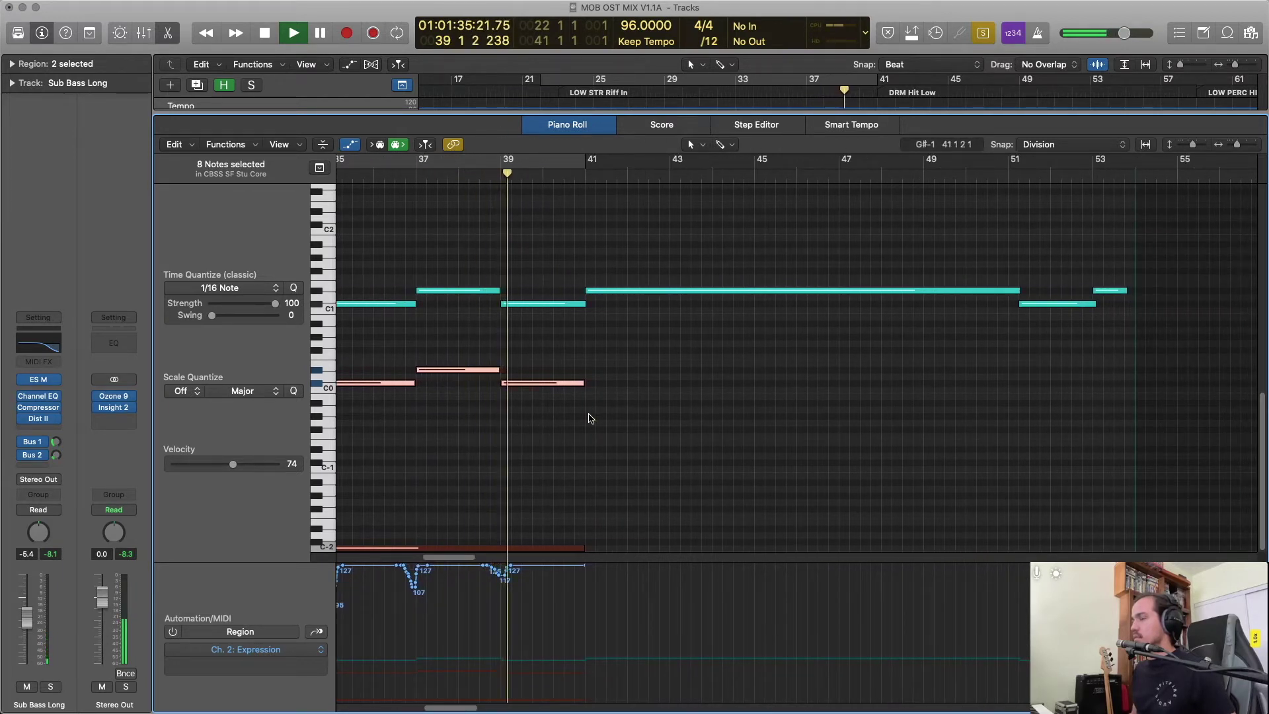
scroll(590, 417, "right", 2)
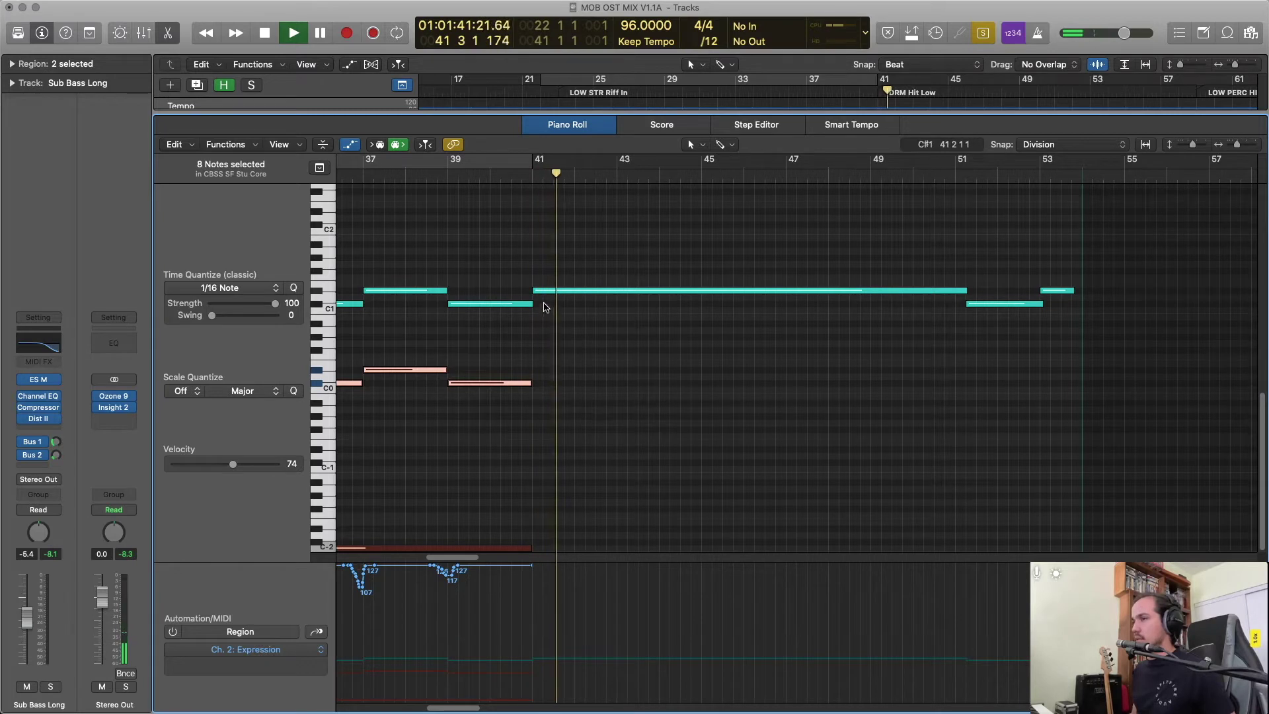
Select the long Sub Bass Long note at bar 41 and show Note Velocity in the automation lane.
left_click(547, 291)
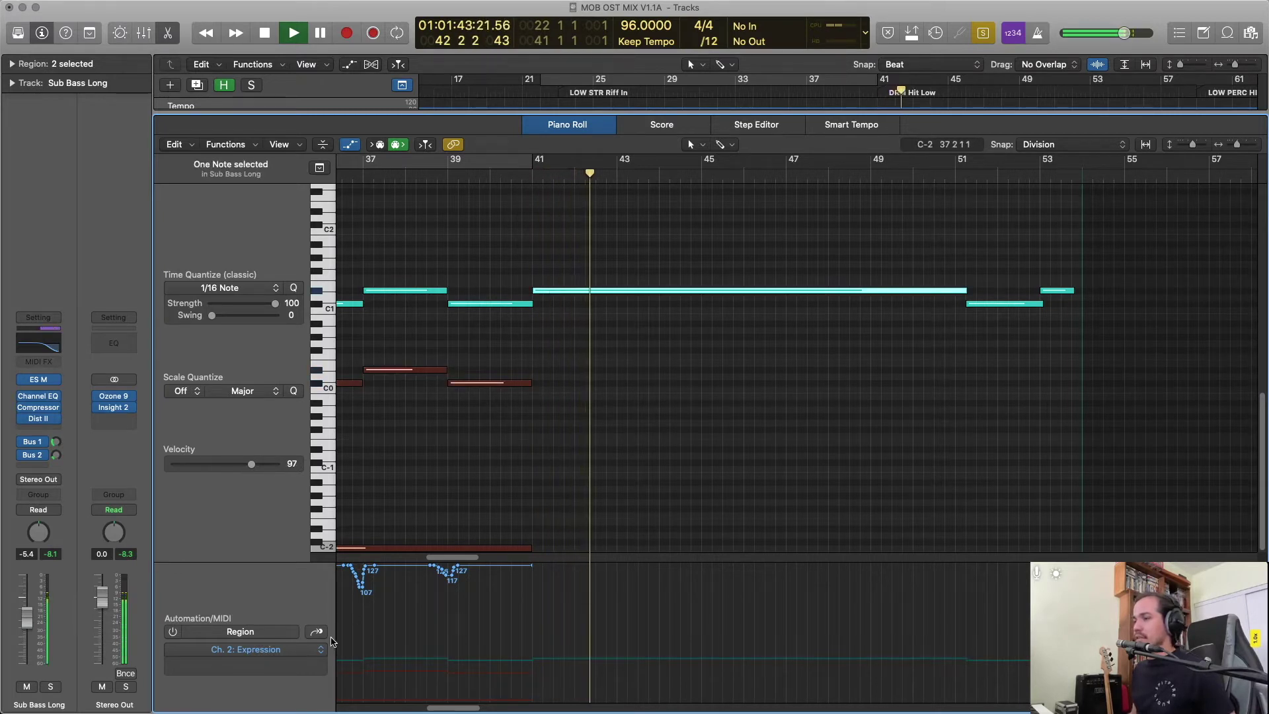
left_click(319, 632)
left_click(319, 632)
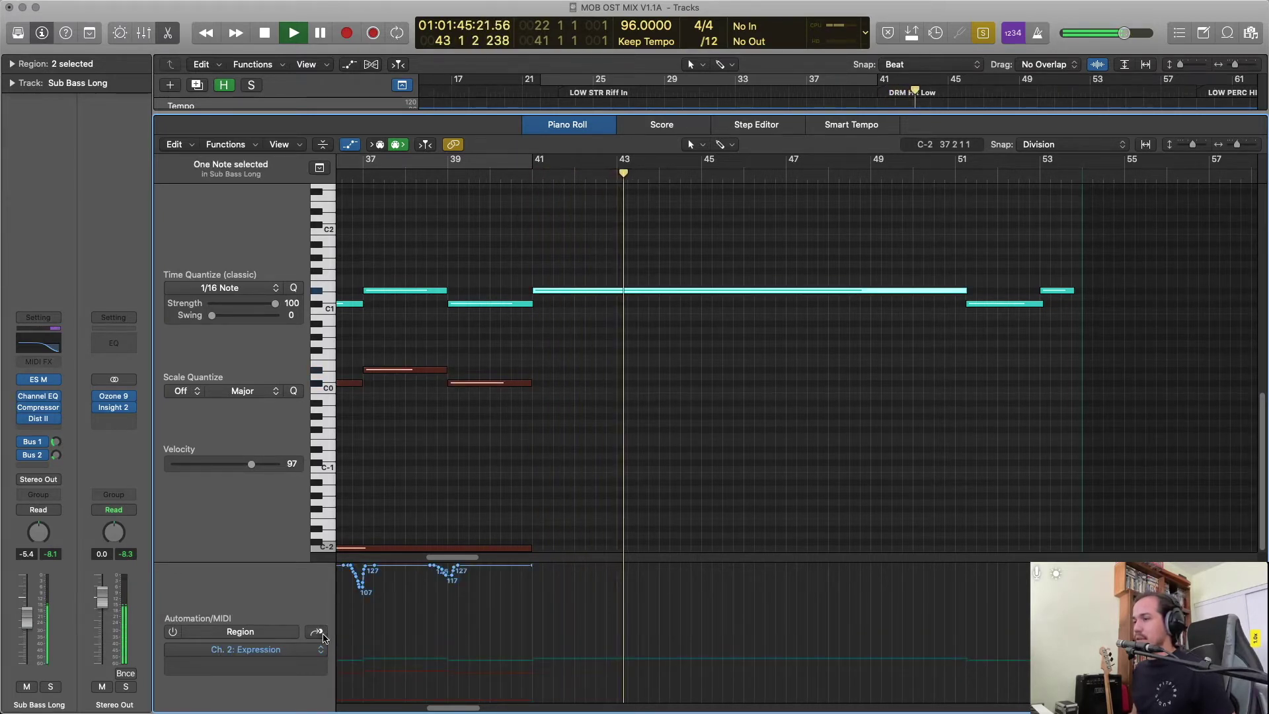
left_click(319, 633)
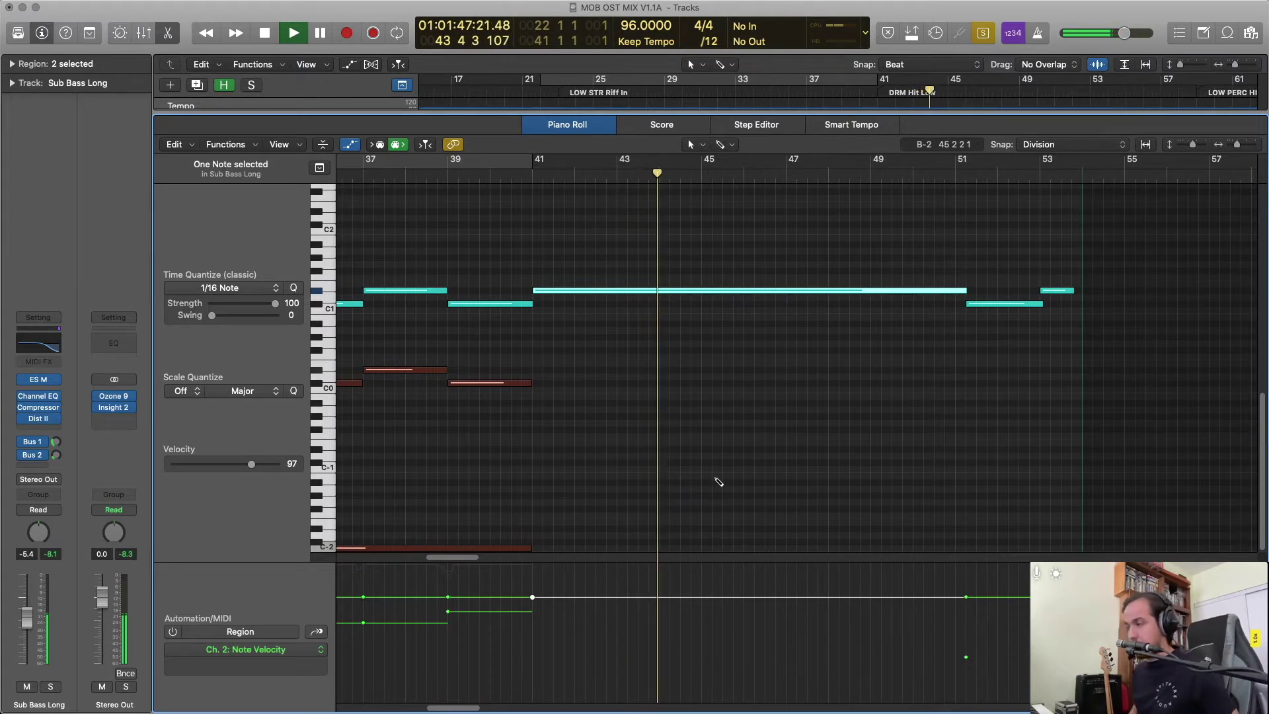
Stop playback, select all 12 Sub Bass Long notes and raise their velocities together, bringing the bar 27 note to 106.
key("super+Left")
key("super+Left")
key("super+Left")
key("space")
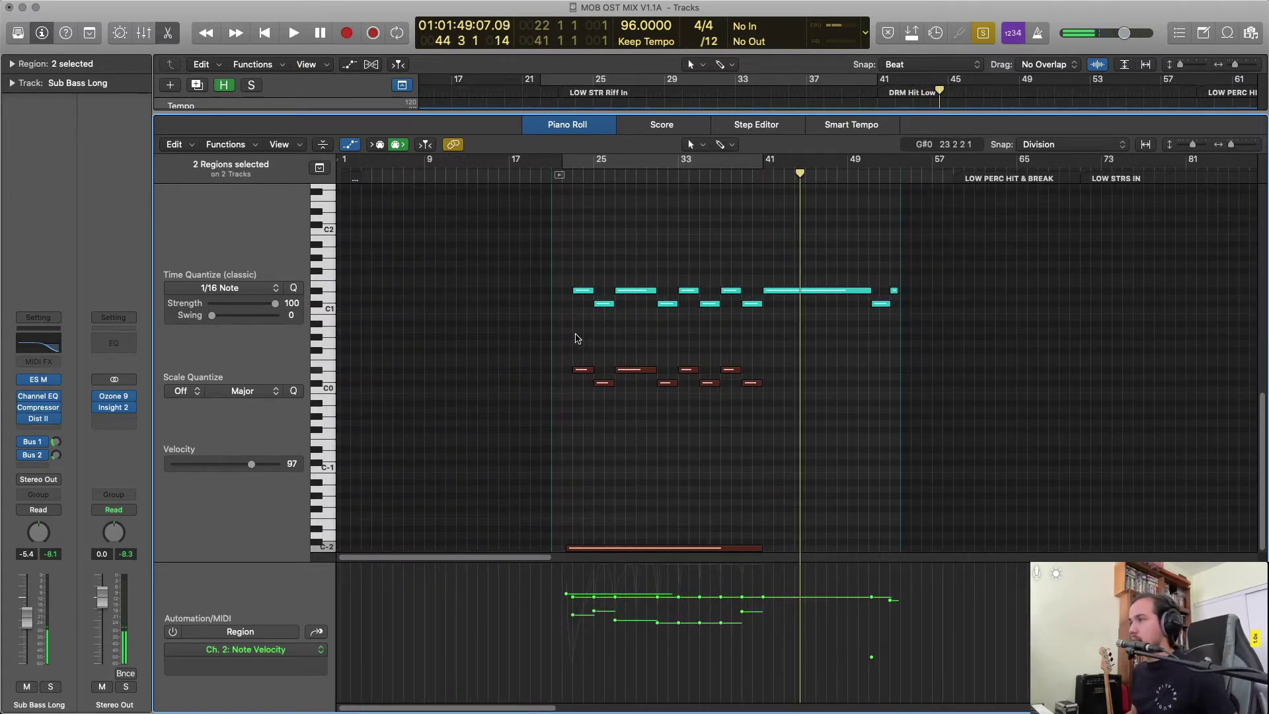
left_click_drag(575, 338, 968, 266)
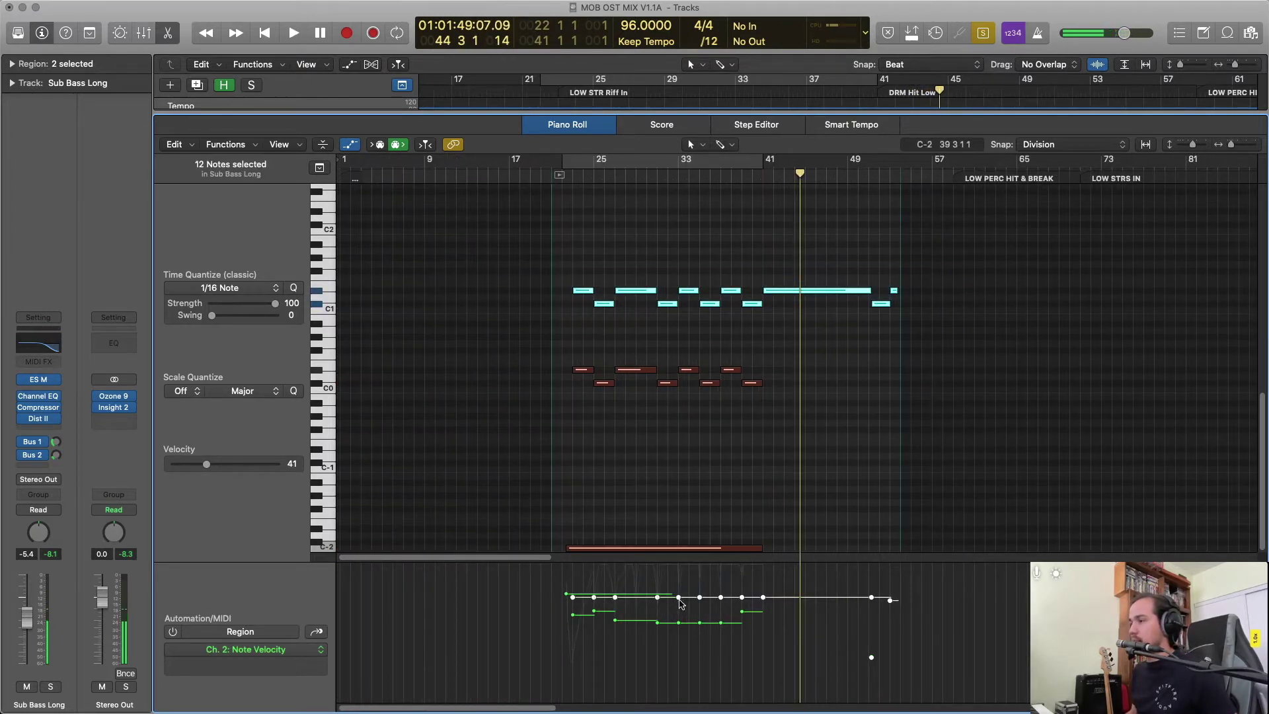
left_click_drag(681, 603, 658, 590)
Play the Sub Bass Long and CBSS SF Stu Core regions from the start to audition the raised velocities.
key("shift+space")
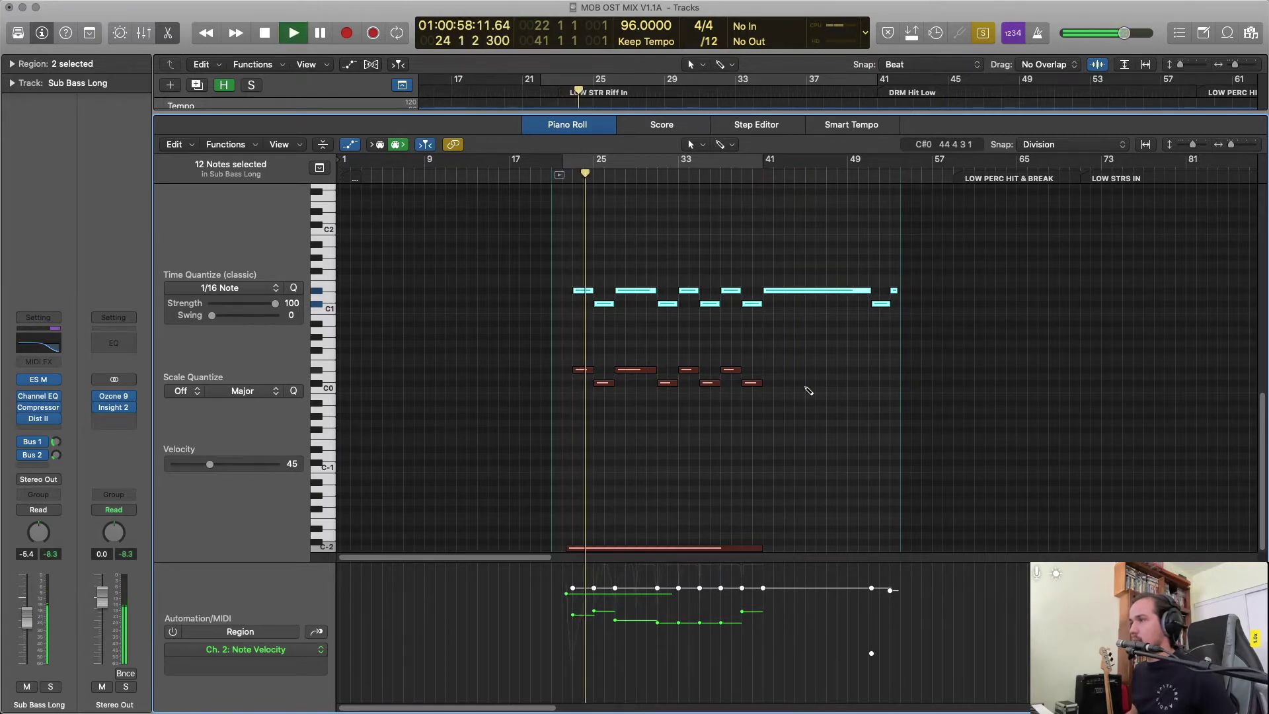
key("super+Right")
key("super+Right")
key("super+Right")
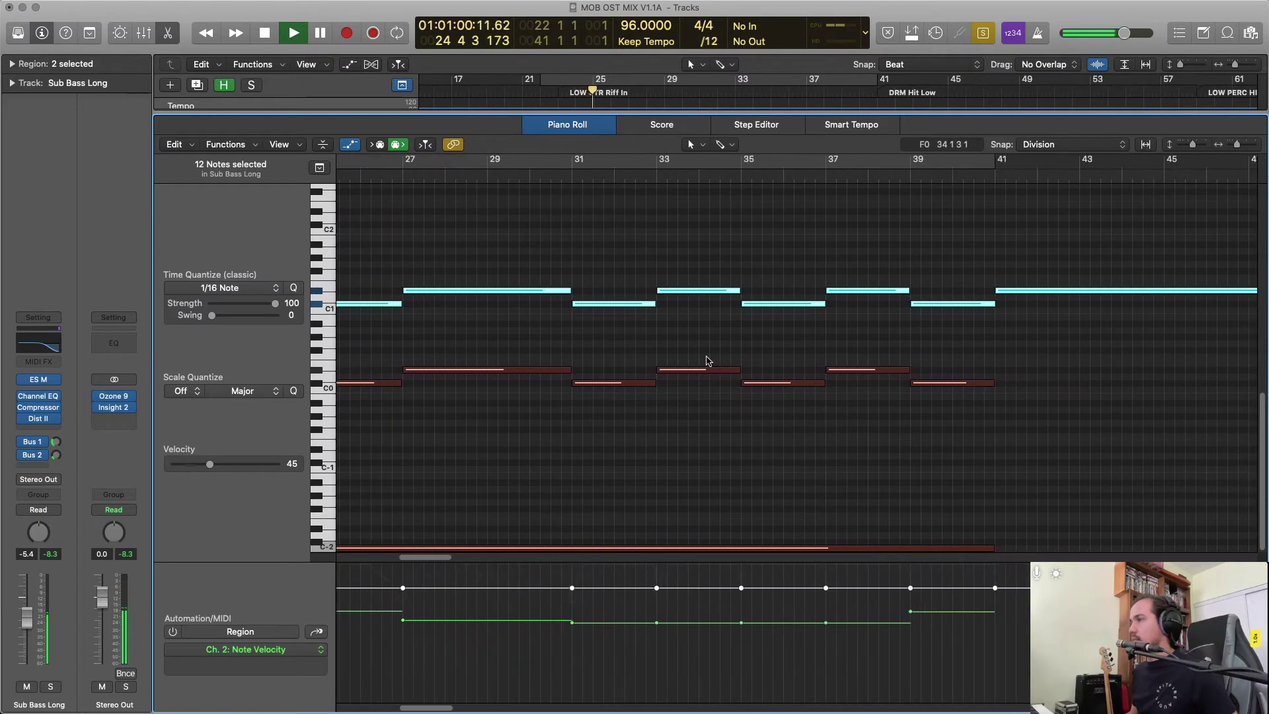
scroll(685, 325, "left", 5)
key("space")
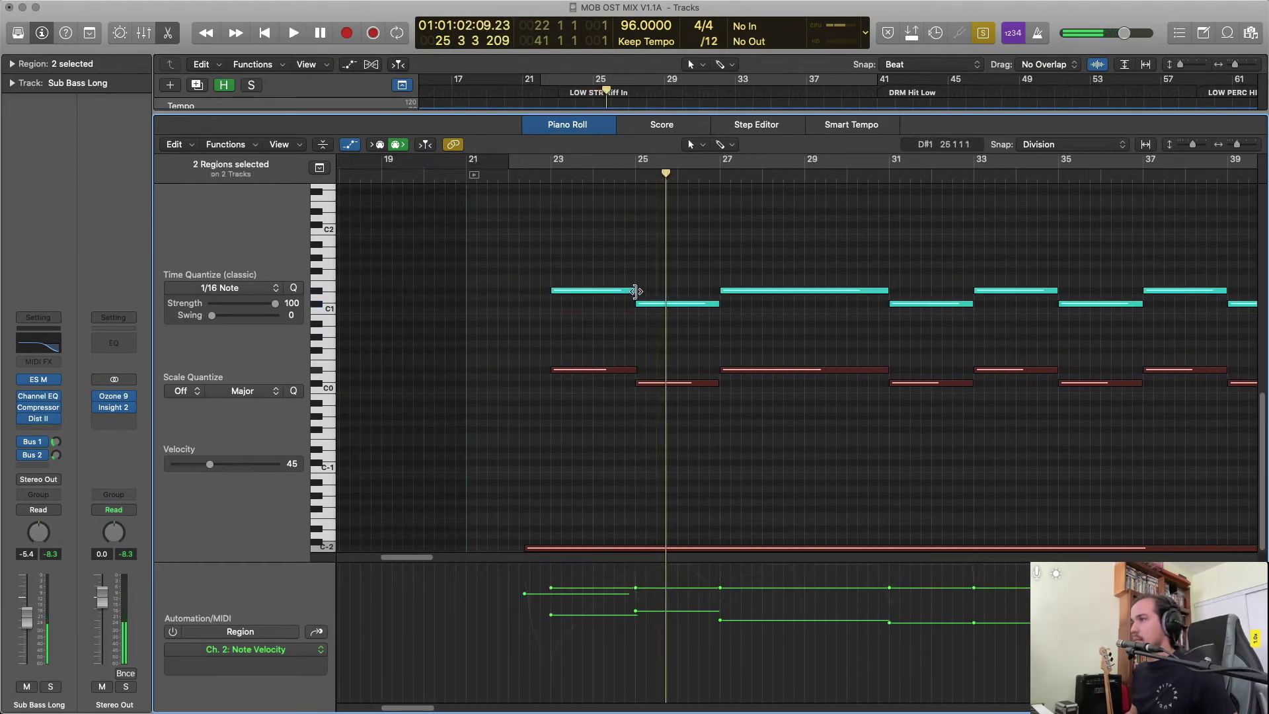
Tidy the Sub Bass Long note boundaries between bars 23 and 33 so each note ends where the following one starts.
left_click(635, 291)
mouse_move(719, 303)
left_mouse_down()
mouse_move(730, 303)
mouse_move(720, 304)
left_mouse_up()
left_click(894, 295)
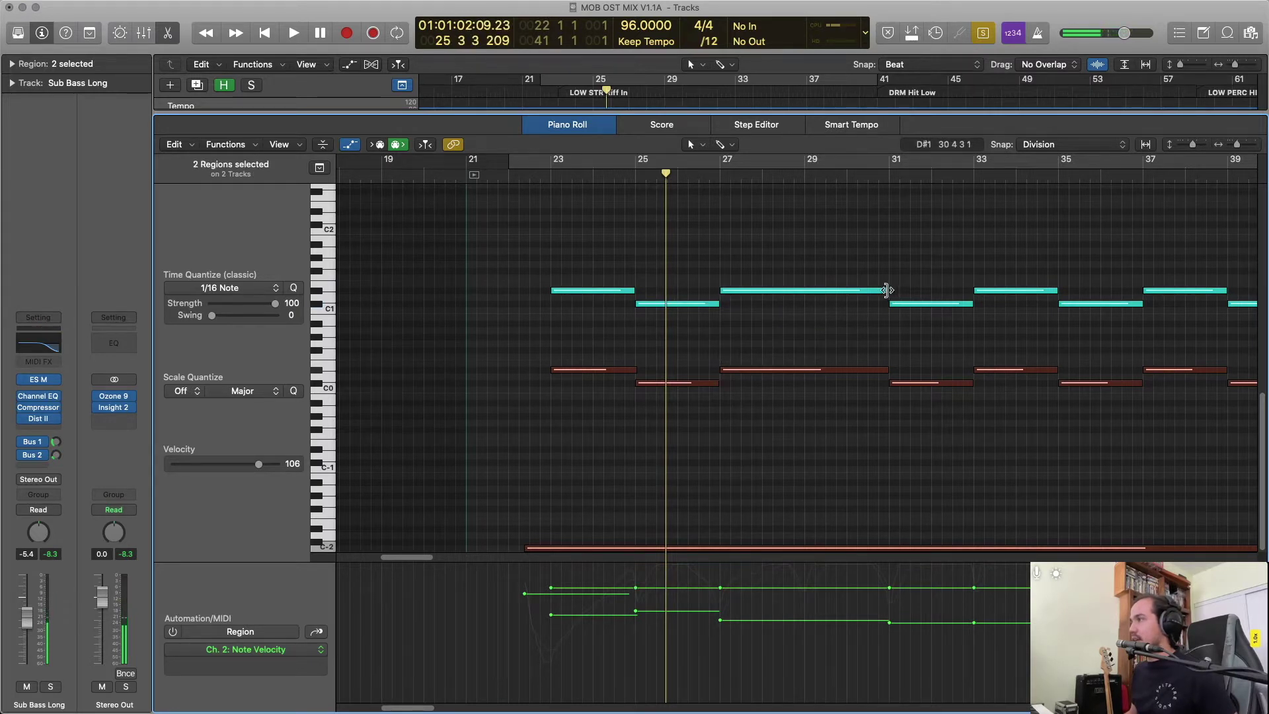
left_click(887, 290)
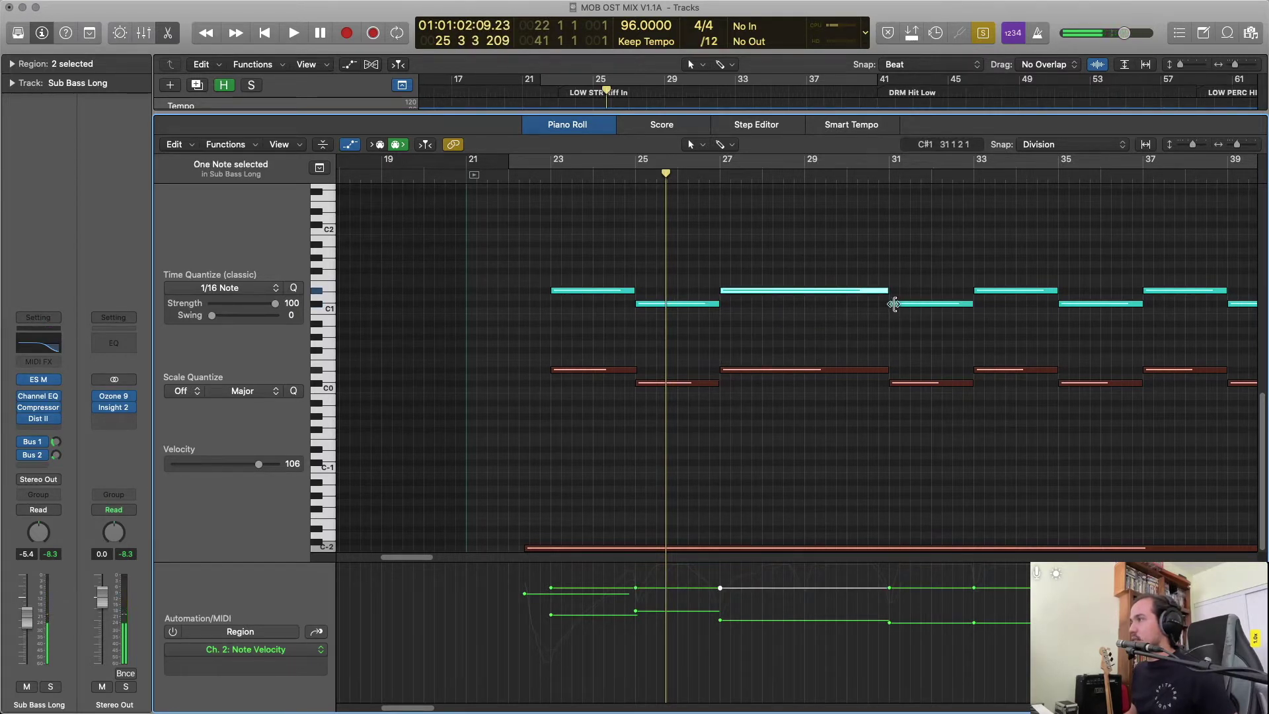
left_click(894, 304)
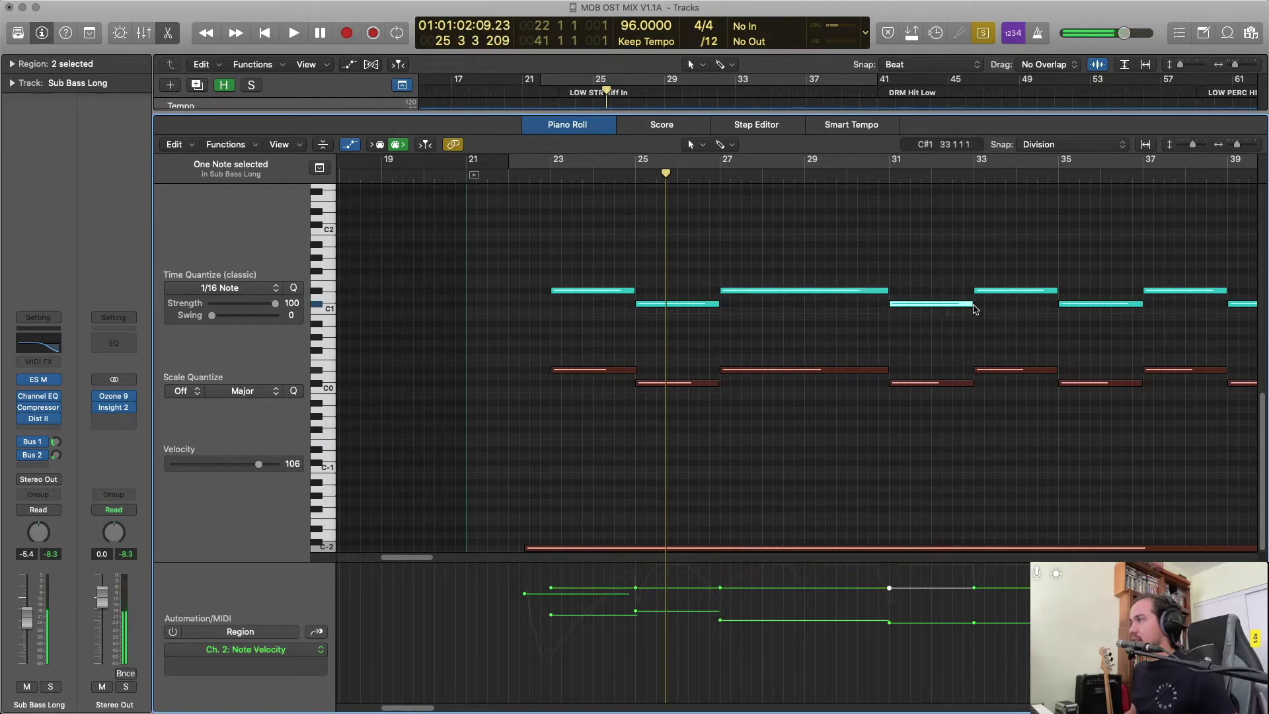
left_click_drag(975, 309, 976, 308)
scroll(993, 339, "right", 1)
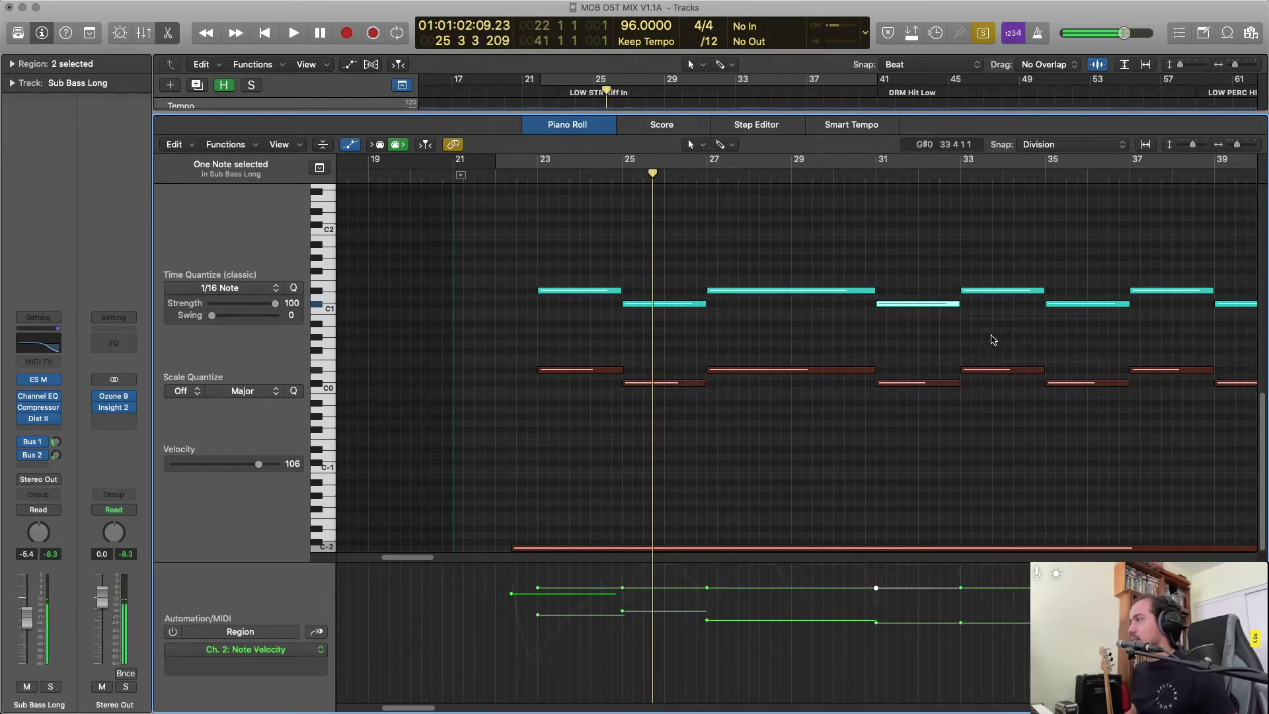
Tidy the Sub Bass Long note boundaries between bars 33 and 41 so consecutive notes meet cleanly.
scroll(993, 340, "right", 10)
left_click_drag(798, 291, 807, 306)
scroll(926, 327, "right", 1)
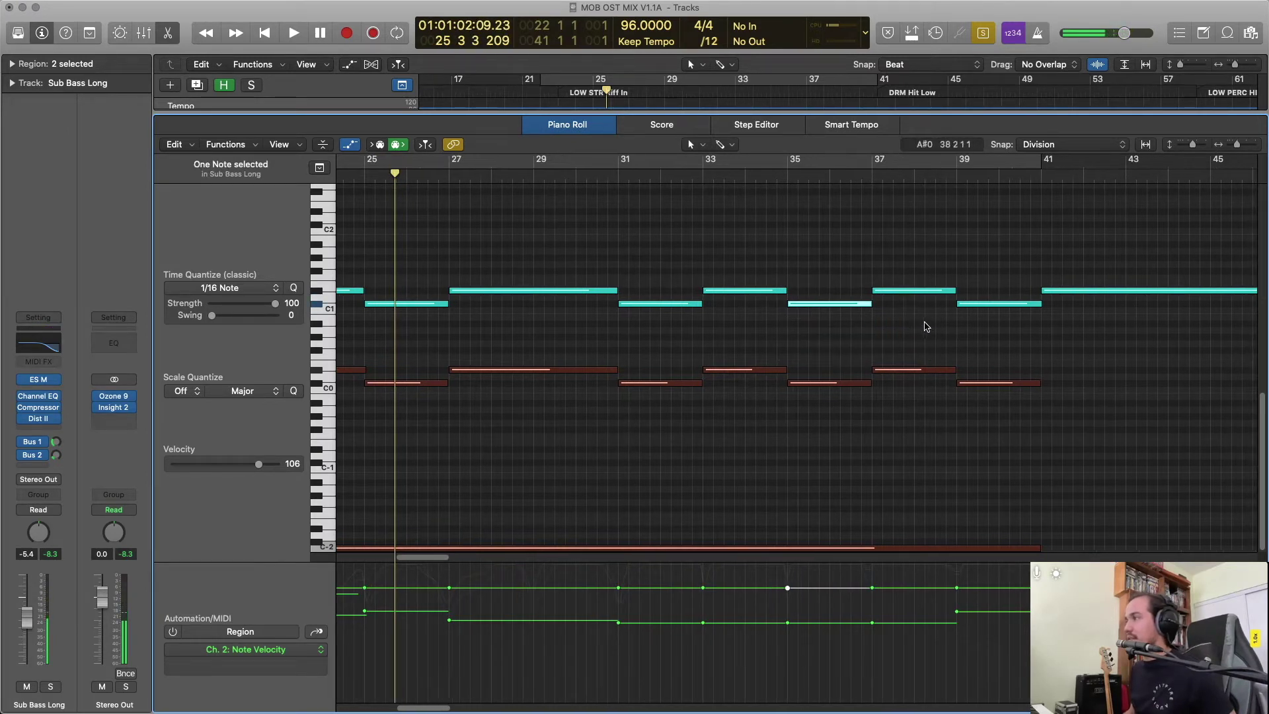
left_click_drag(952, 292, 961, 304)
left_click(952, 307)
left_click(1012, 326)
scroll(1011, 326, "right", 5)
scroll(1012, 325, "right", 1)
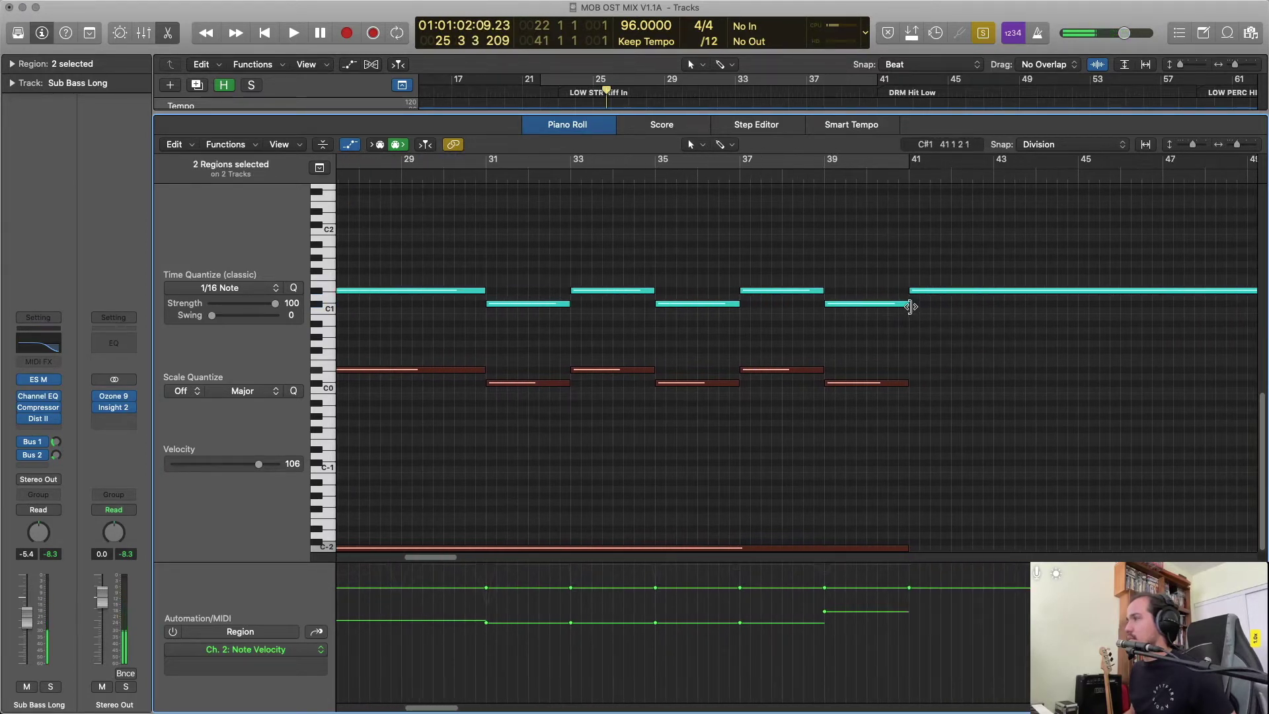
left_click_drag(910, 303, 943, 312)
left_click(929, 311)
Shorten the long Sub Bass Long note starting at bar 41 so it ends at bar 51.
scroll(932, 321, "right", 4)
scroll(931, 321, "right", 3)
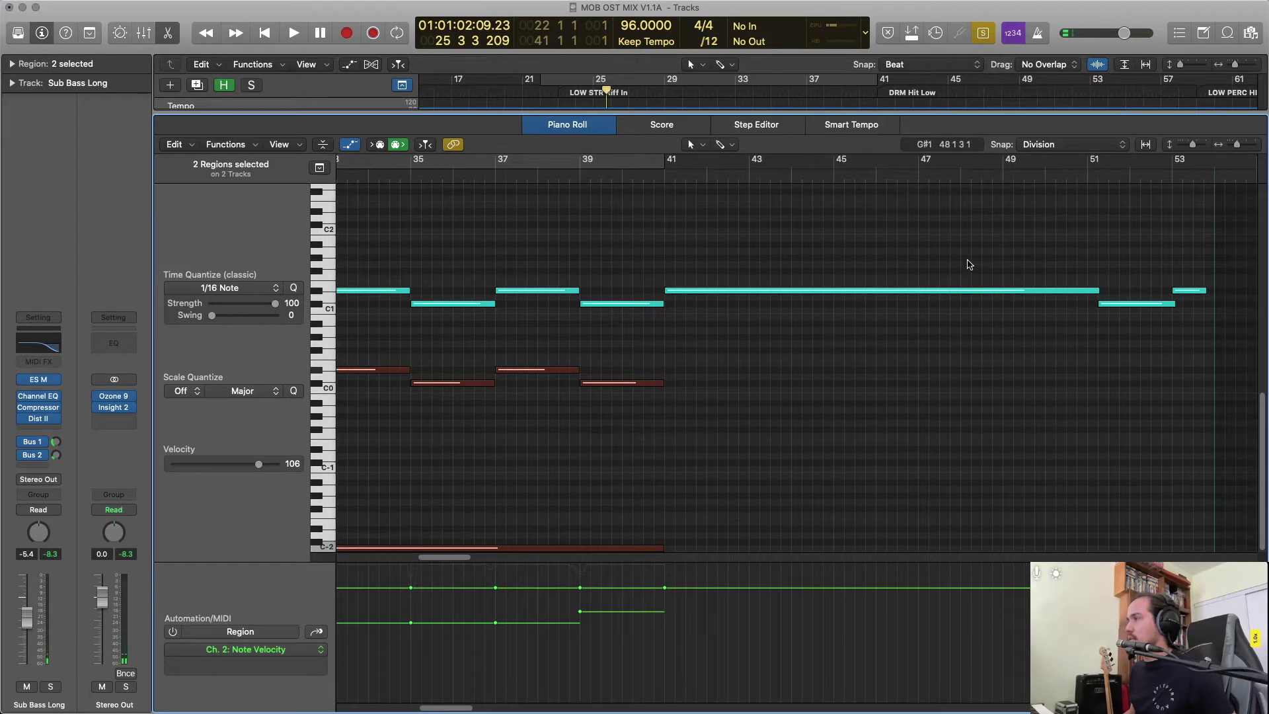
left_click_drag(1098, 289, 1086, 289)
left_click_drag(1056, 236, 972, 300)
Place the playhead at bar 41 and open the RM Indie GTR PAD region together with the Sub Bass Long notes for editing.
left_click(667, 182)
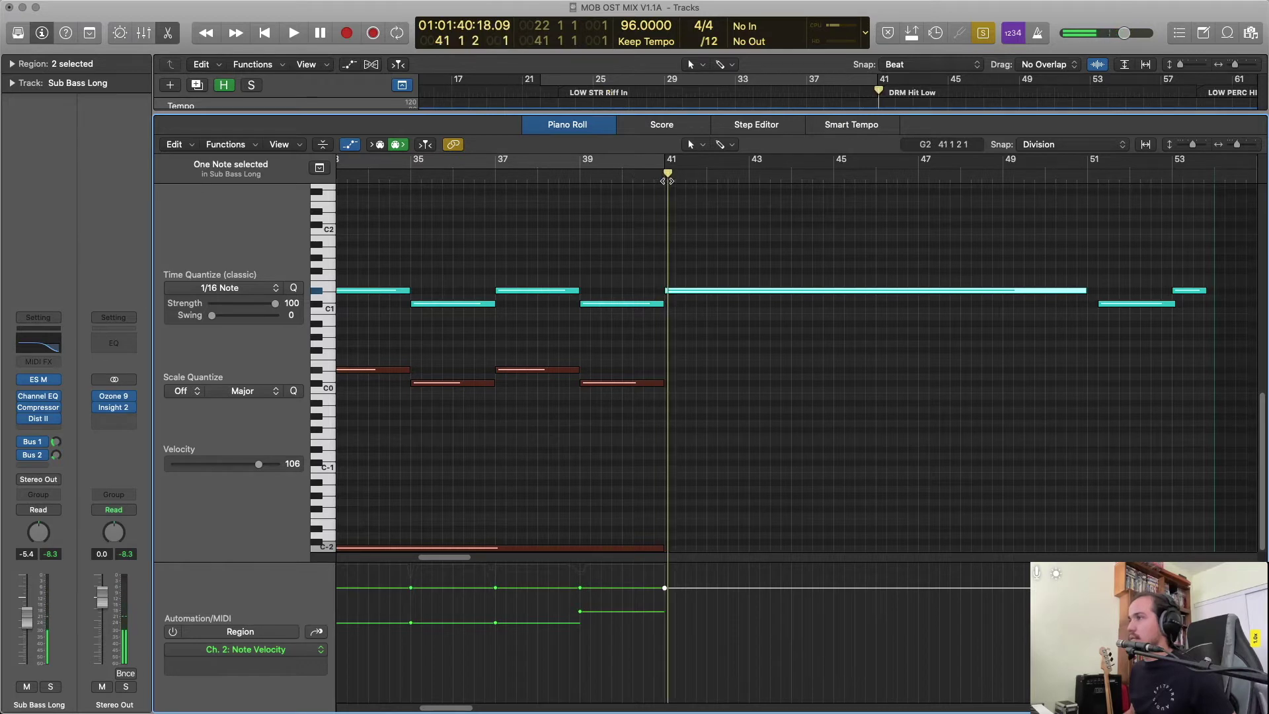
left_click_drag(668, 180, 665, 177)
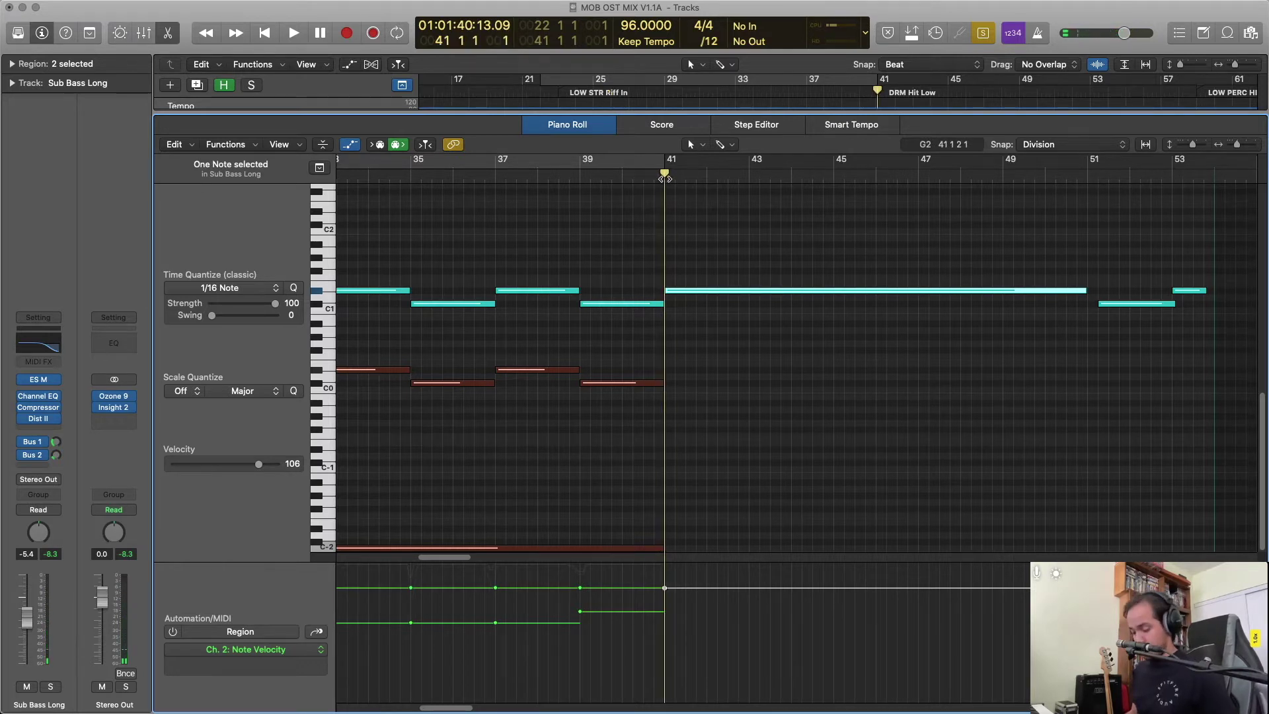
key("p")
scroll(842, 328, "right", 5)
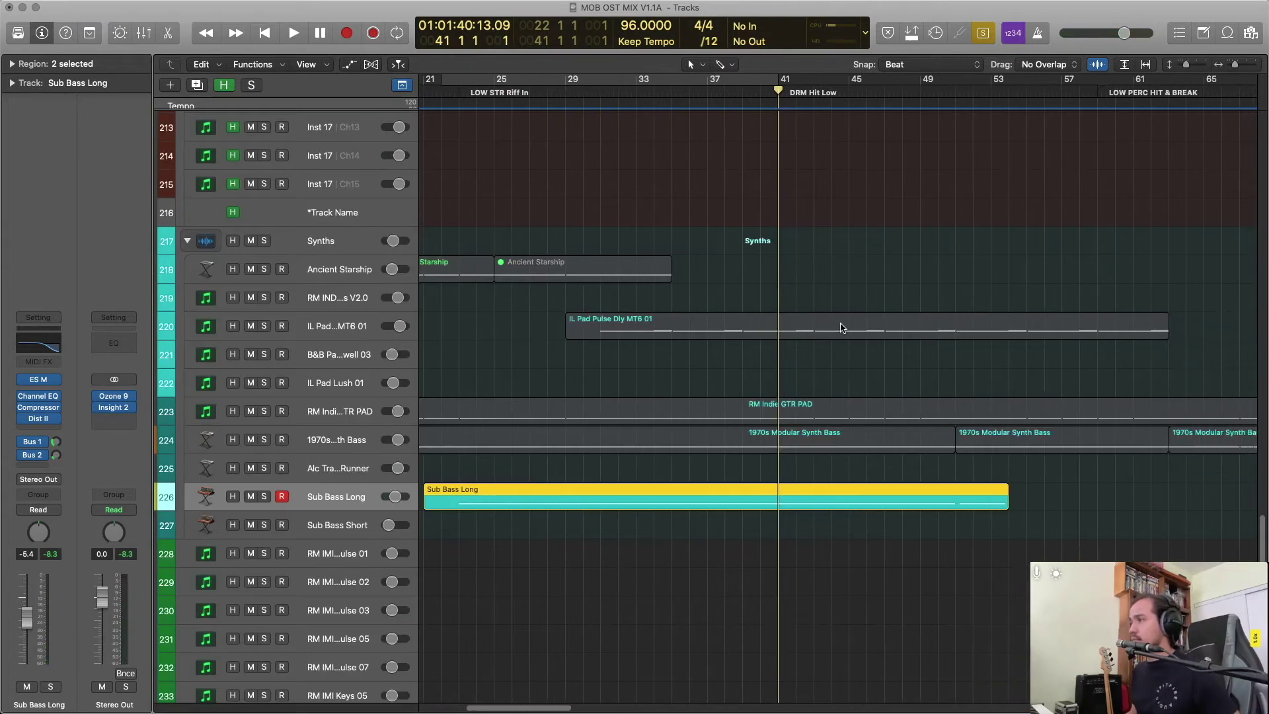
left_click(777, 415, "shift")
scroll(787, 476, "up", 3)
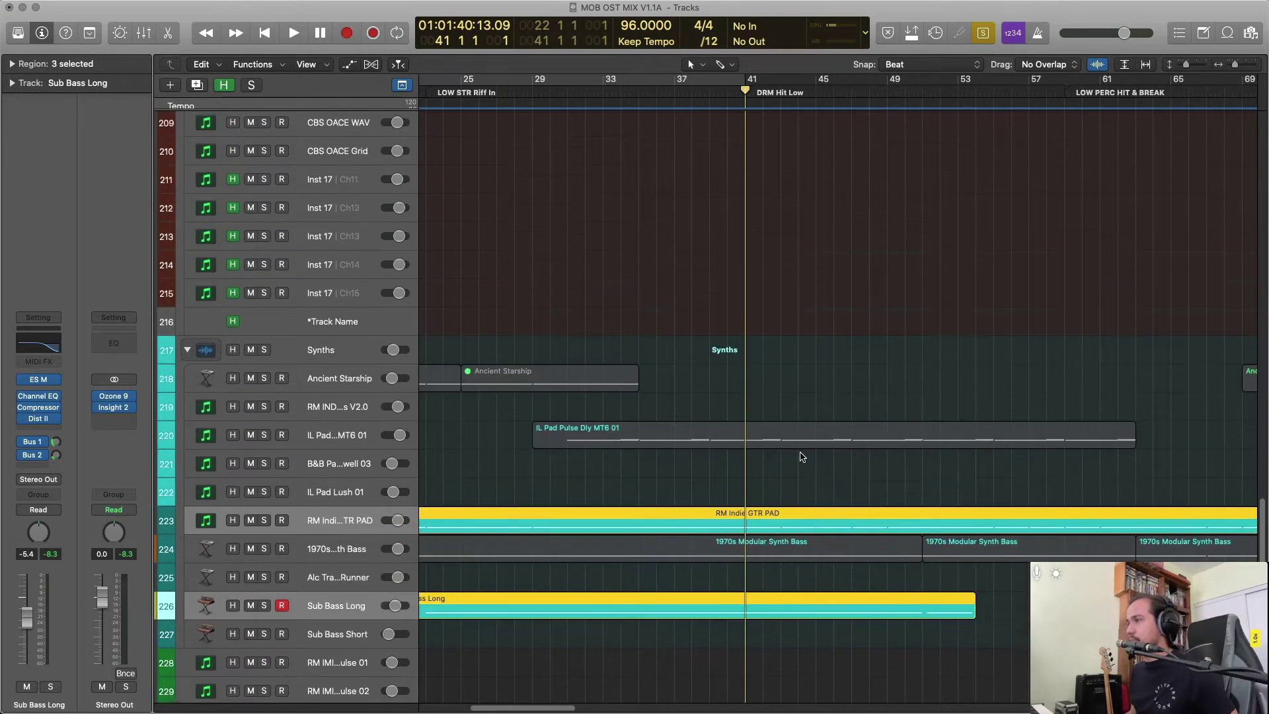
scroll(802, 456, "up", 8)
scroll(801, 456, "down", 12)
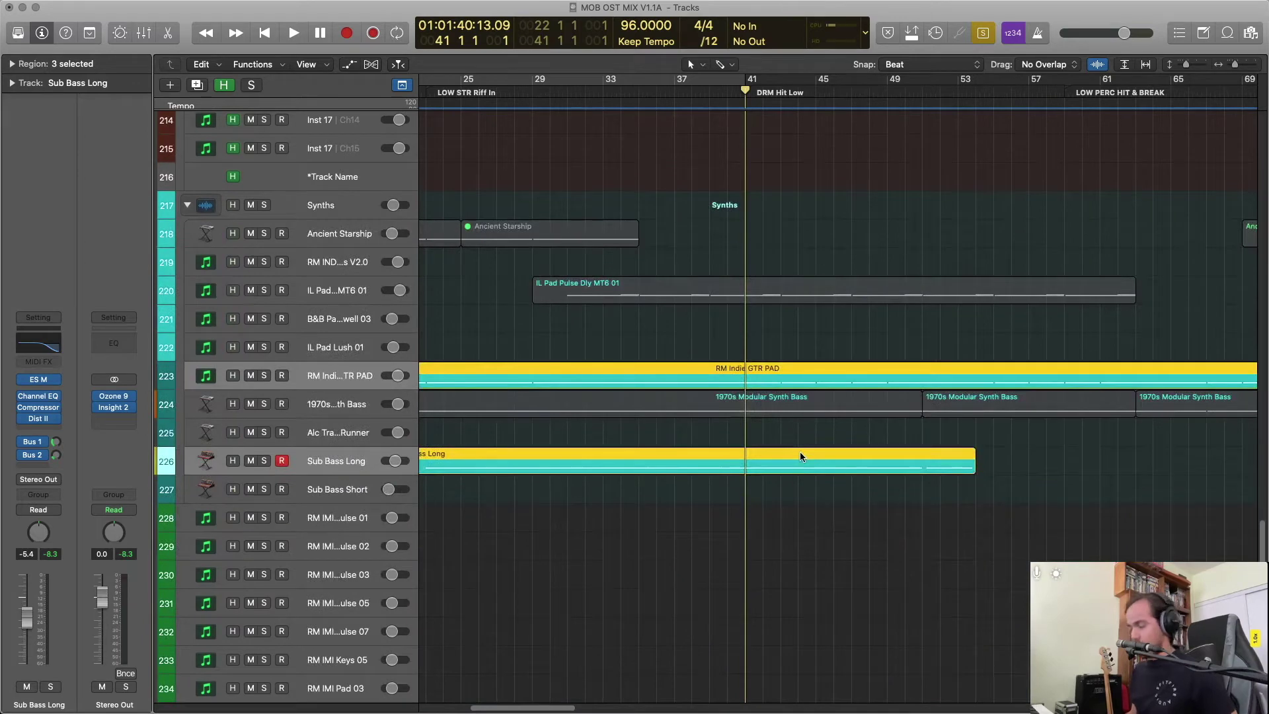
double_click(800, 456)
Play from bar 41 and compare the long sub bass note with the RM Indie GTR PAD part.
key("space")
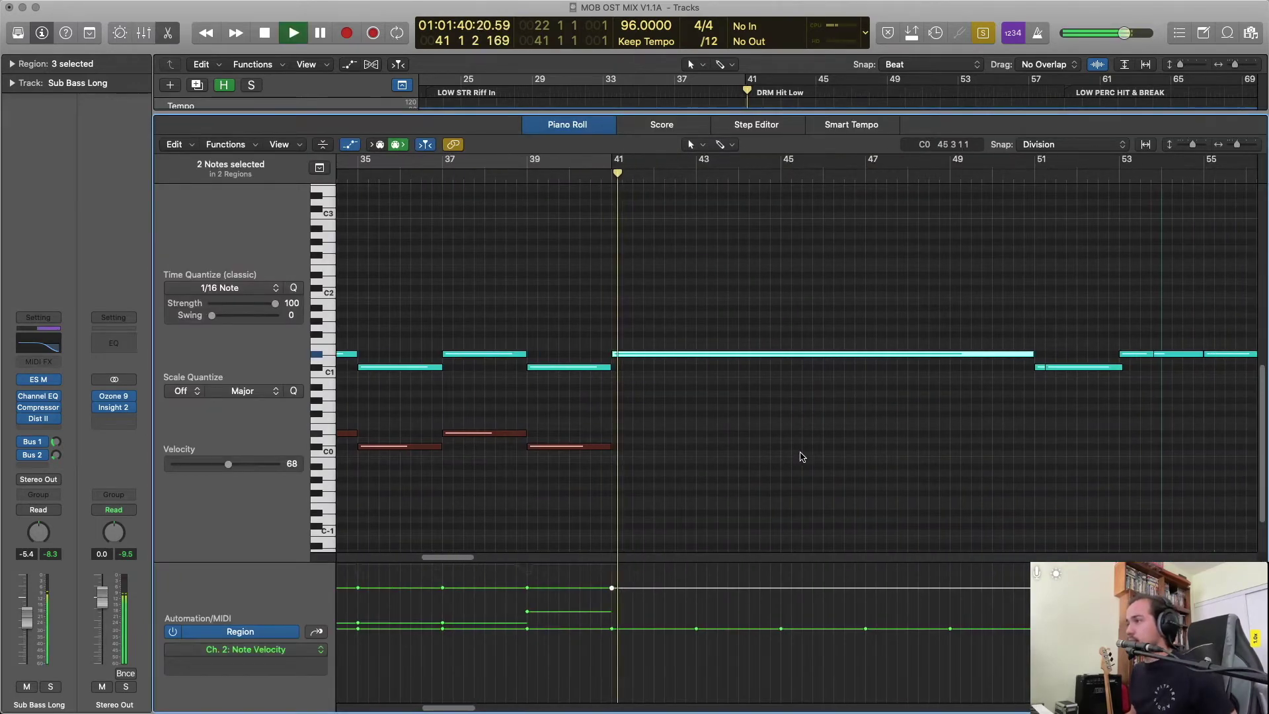
scroll(802, 457, "right", 5)
scroll(801, 457, "down", 1)
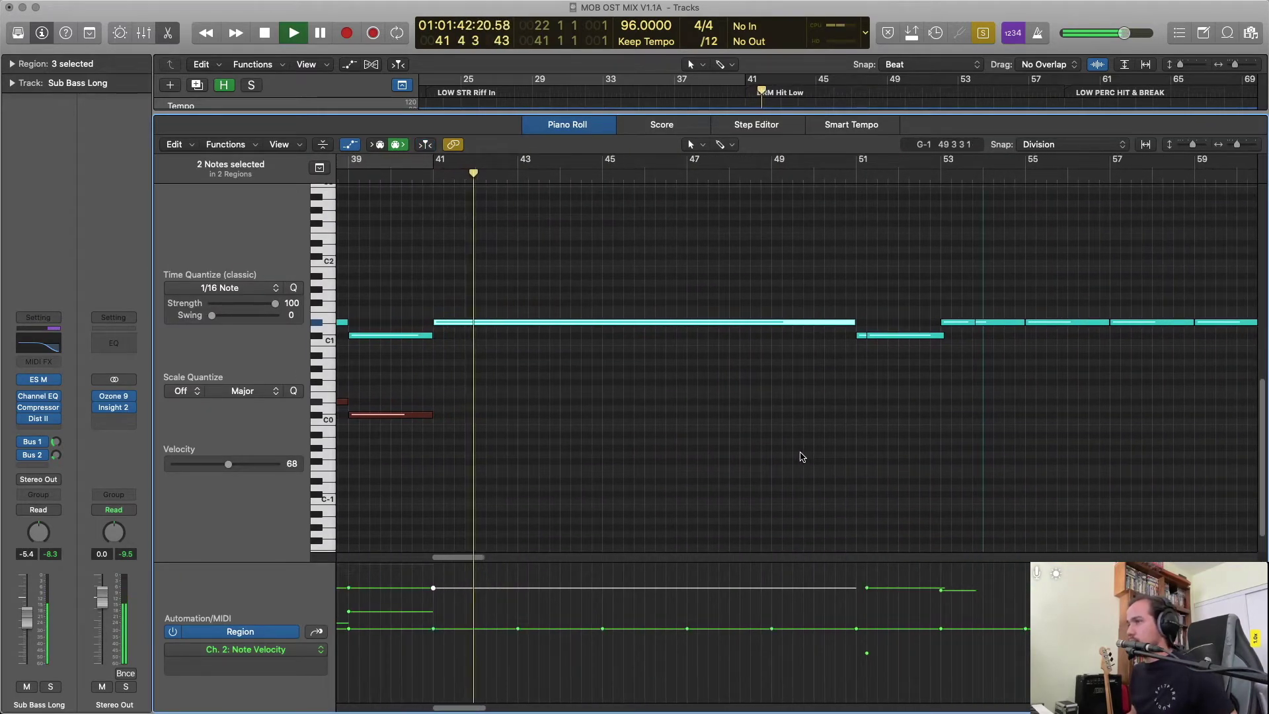
scroll(802, 457, "down", 1)
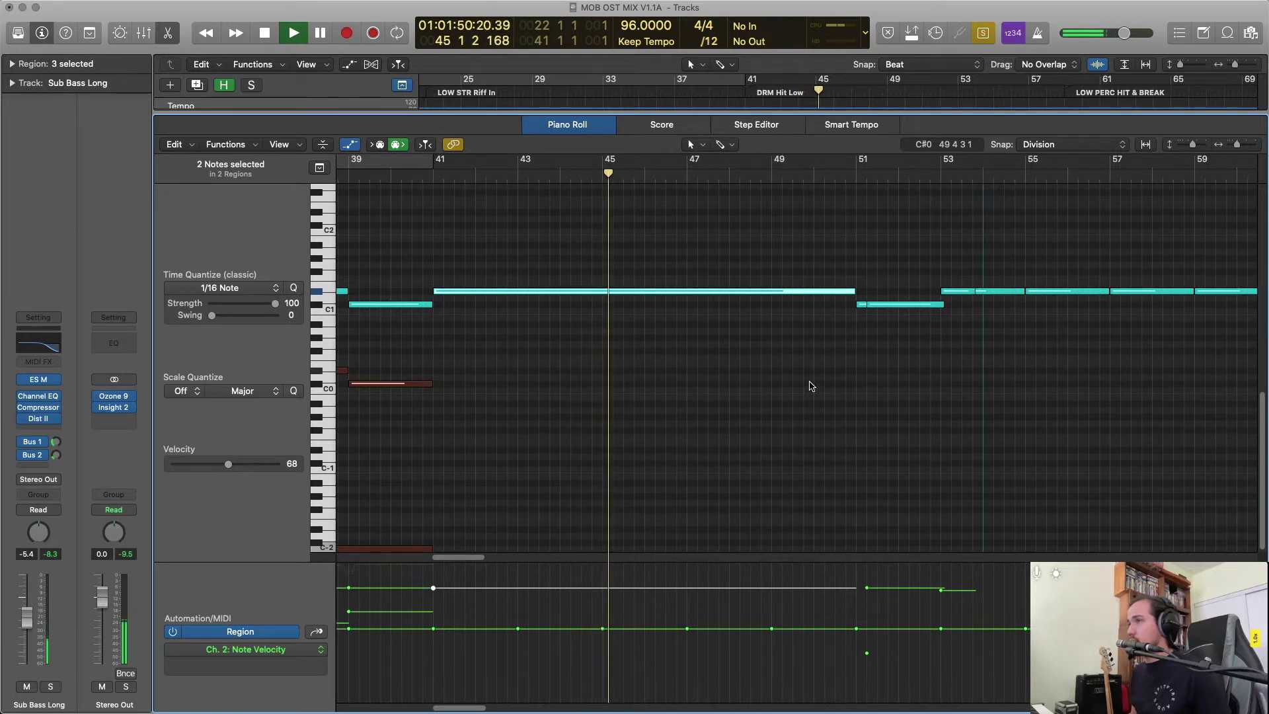
key("e")
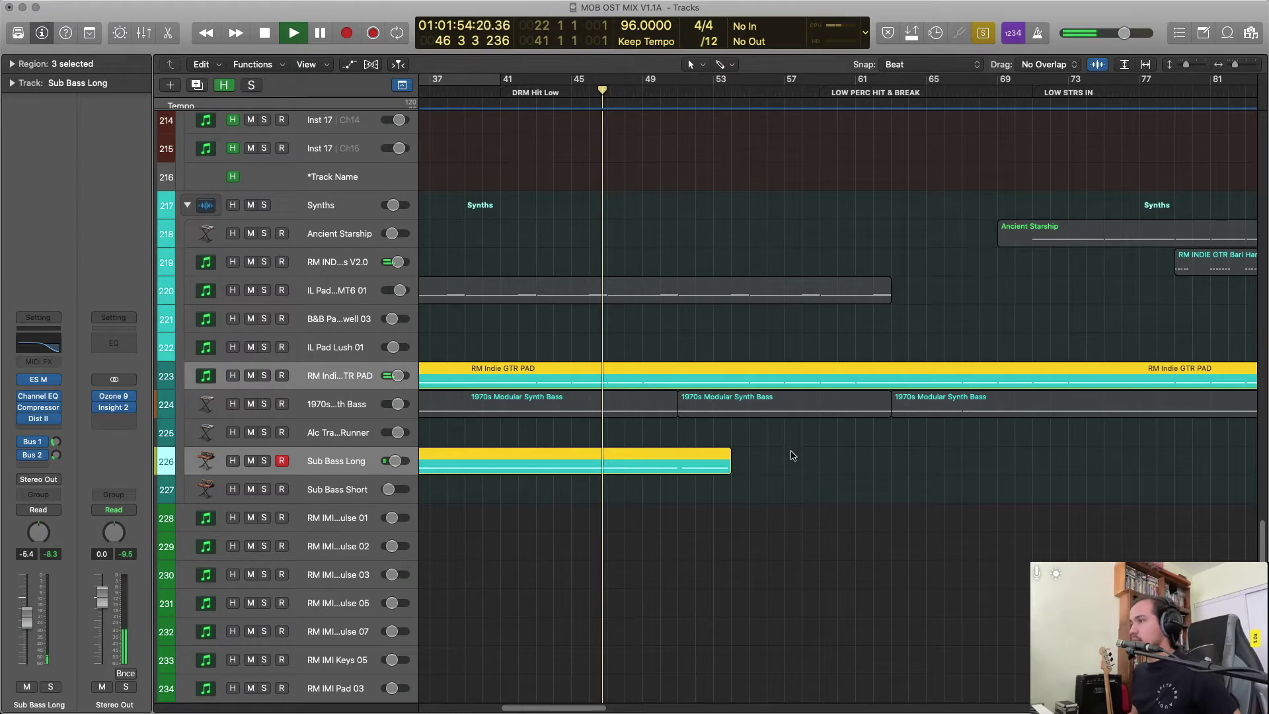
scroll(793, 456, "left", 2)
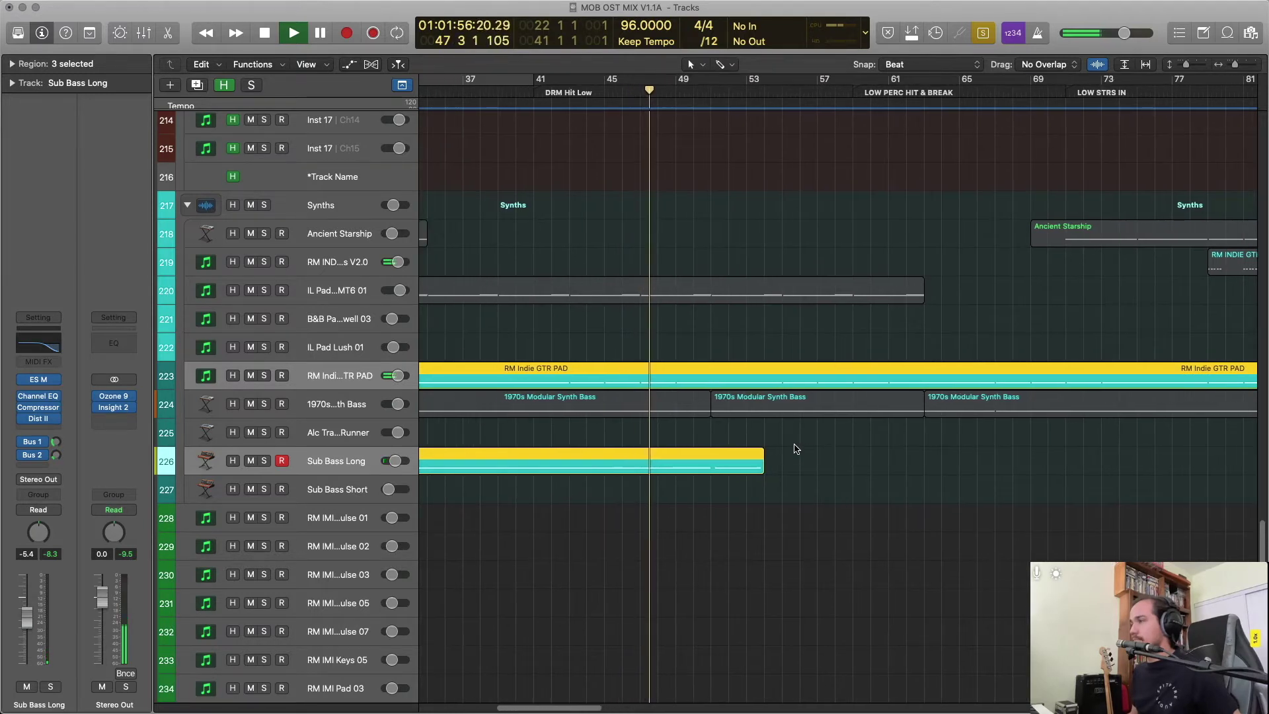
scroll(796, 450, "right", 2)
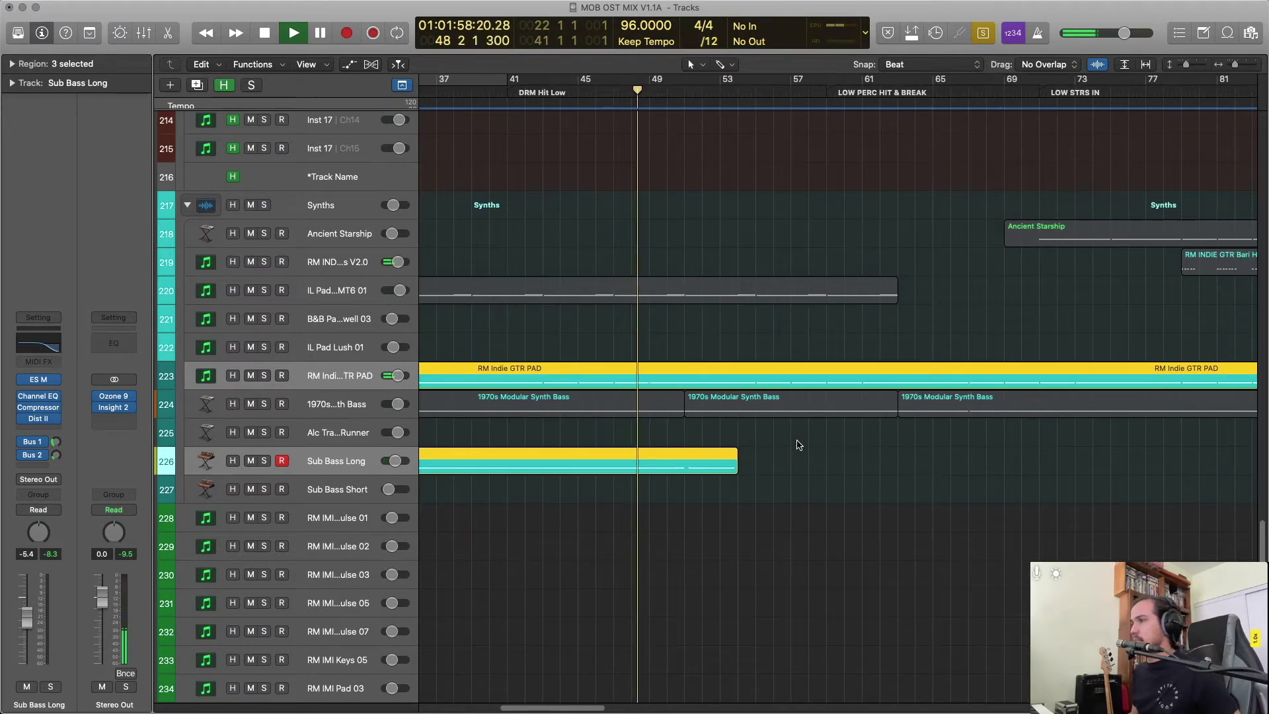
scroll(799, 444, "right", 1)
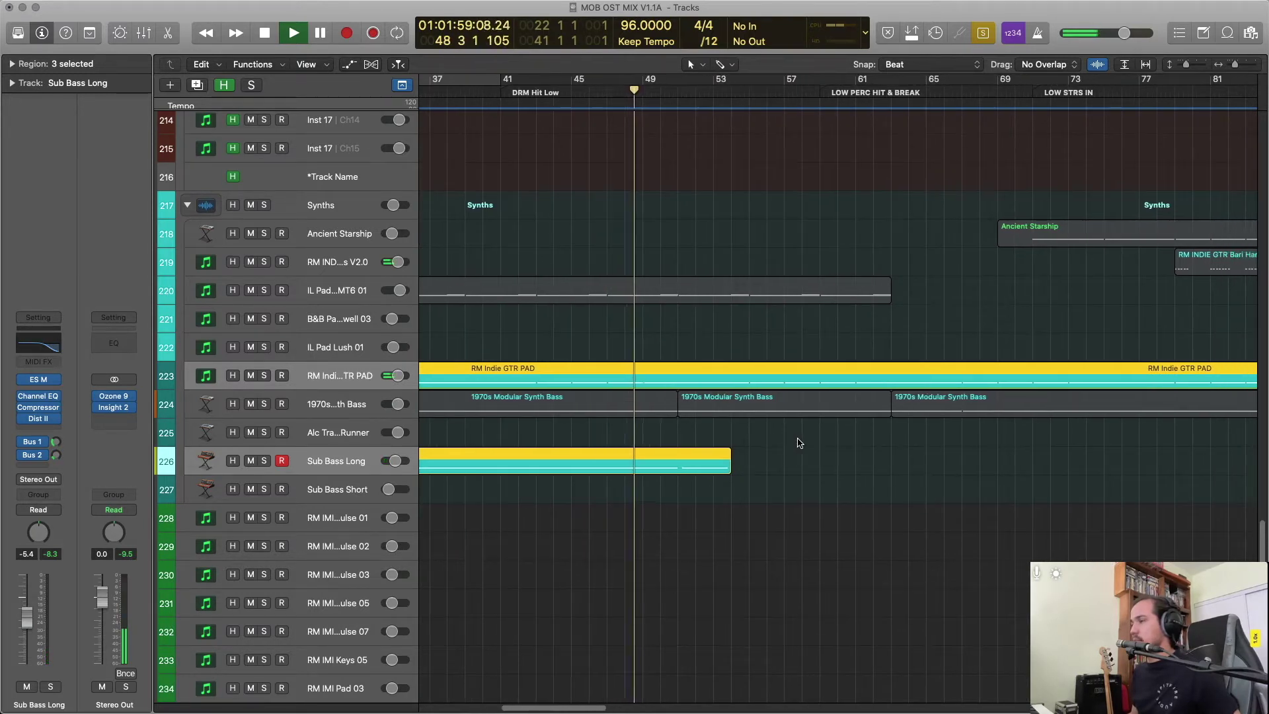
Extend the start of the second Sub Bass Long note after bar 41 back to bar 51 and trim its end to bar 53.
double_click(705, 472)
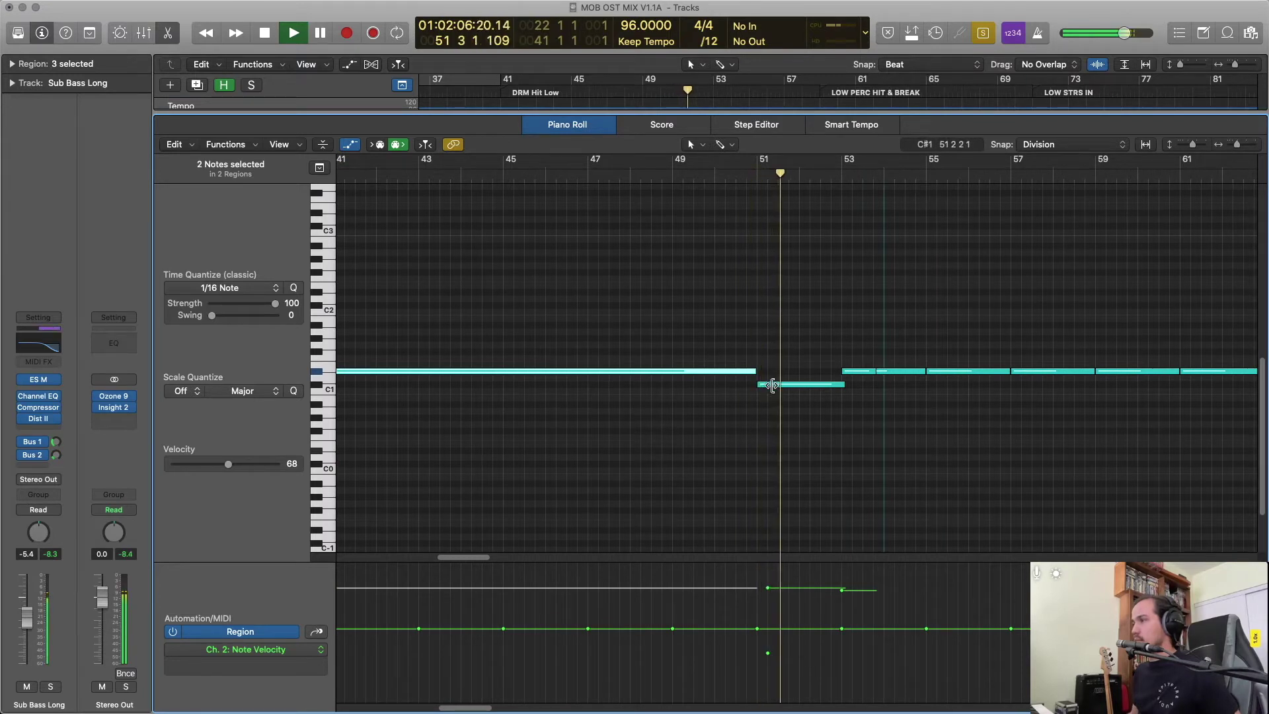
left_click_drag(758, 384, 759, 386)
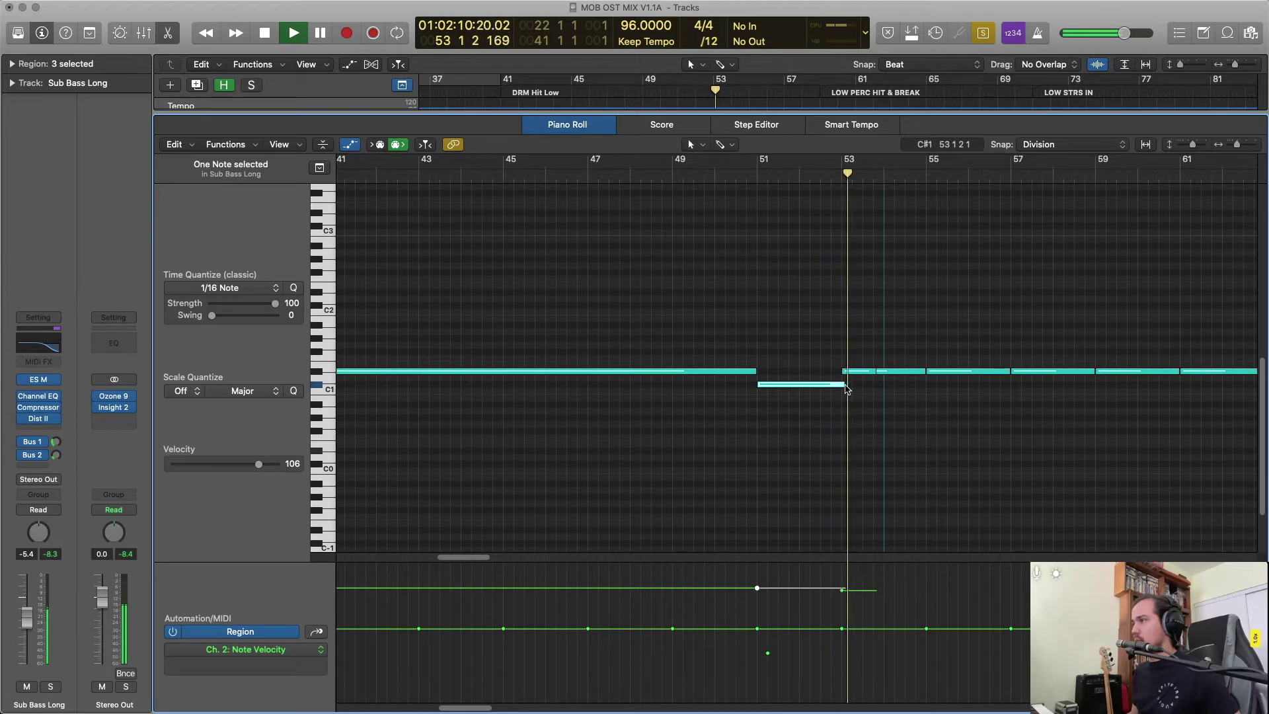
left_click_drag(847, 389, 841, 387)
left_click(848, 402)
key("e")
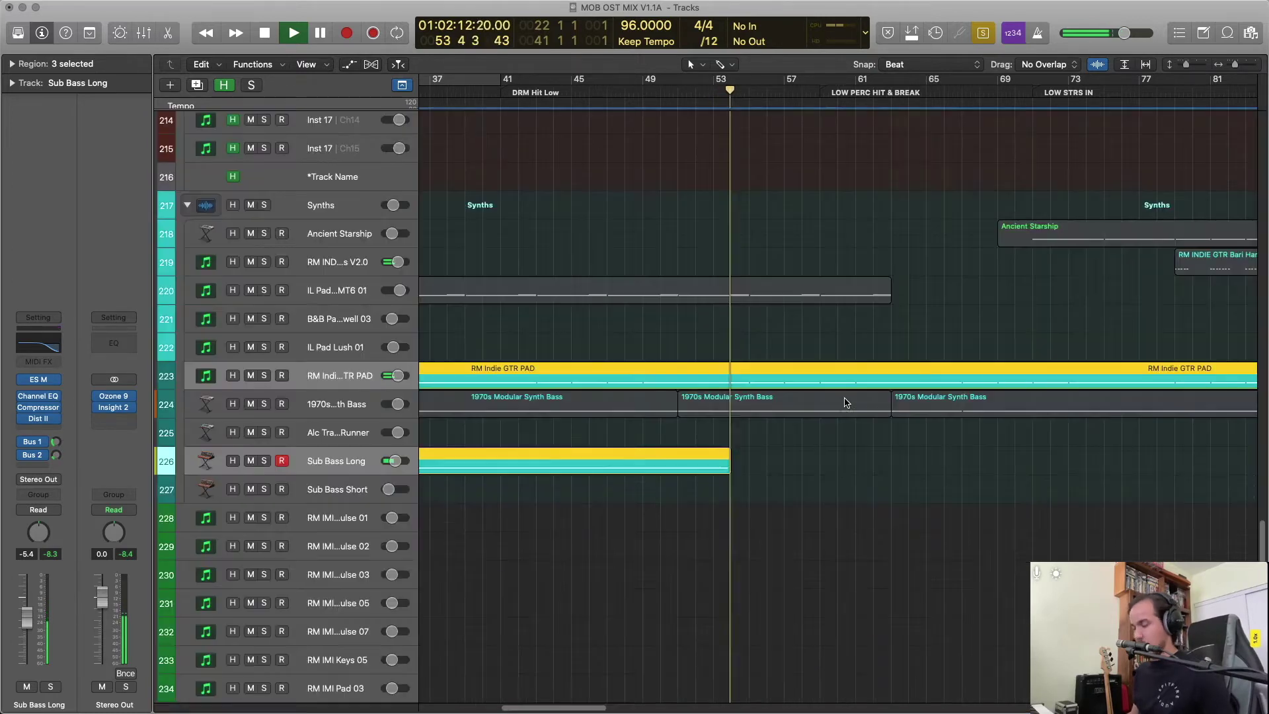
Stop playback, set the cycle range to the CBSS SF Stu Core region and place the playhead at its end, bar 41.
scroll(844, 406, "left", 10)
scroll(841, 408, "right", 10)
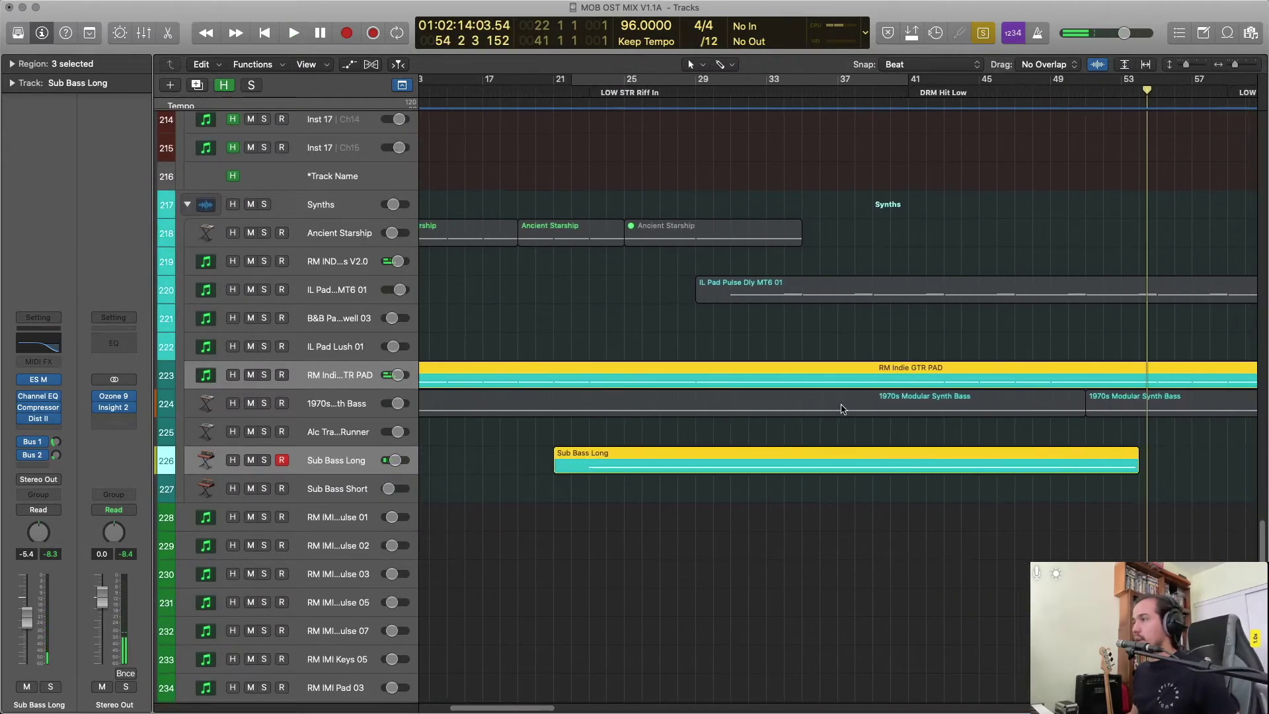
scroll(837, 400, "up", 15)
scroll(833, 394, "down", 10)
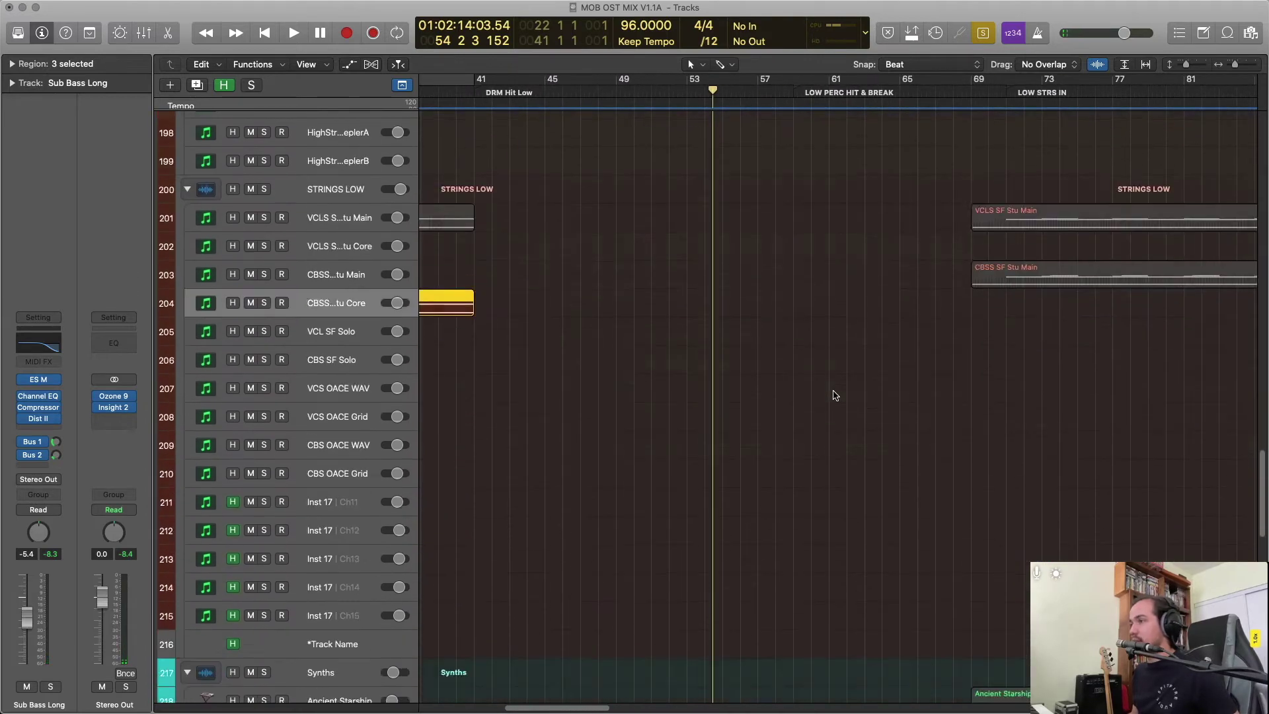
scroll(816, 351, "left", 5)
left_click(800, 341)
left_click(687, 301)
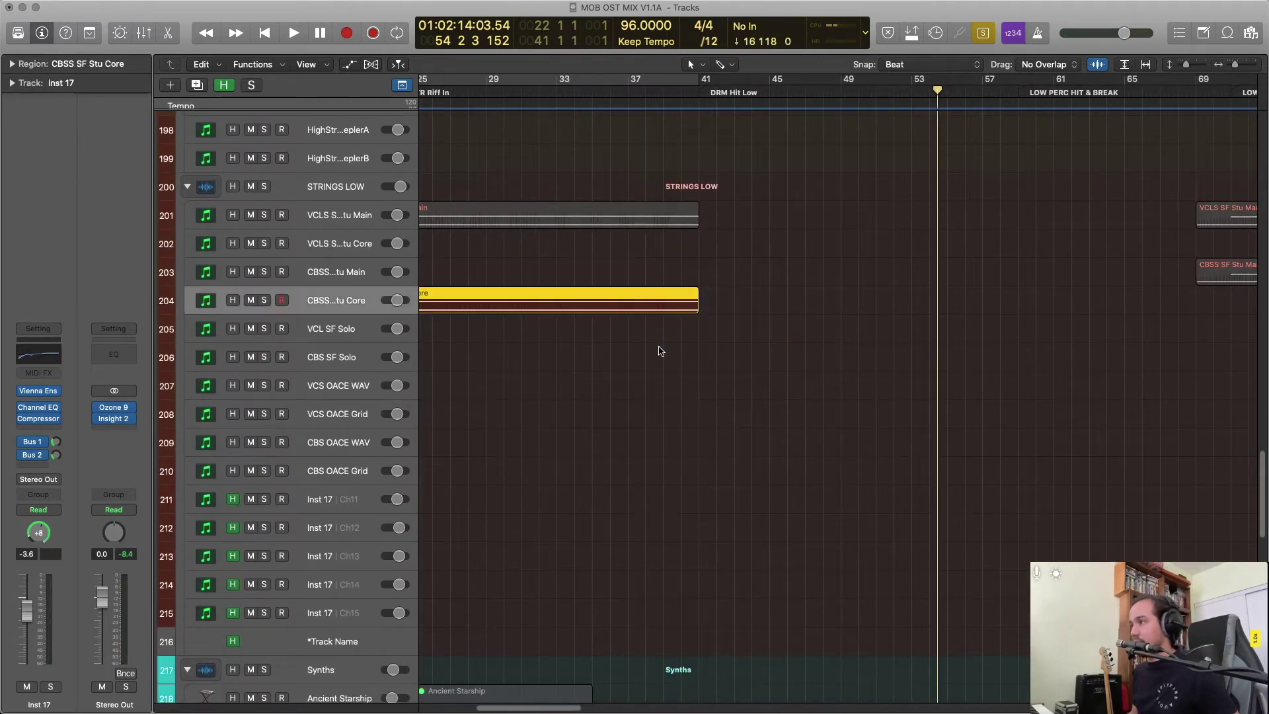
key("u")
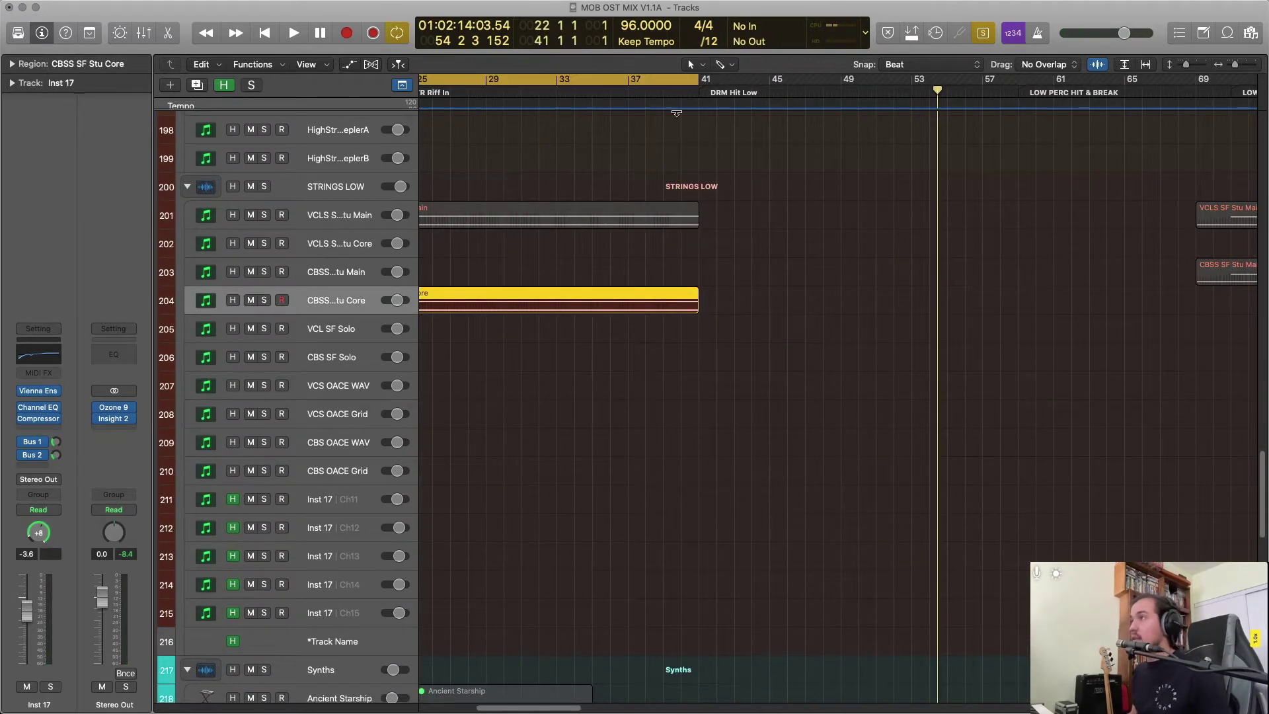
left_click(699, 86)
Split the Sub Bass Long region at bar 41 and delete the part after the split.
scroll(746, 336, "down", 10)
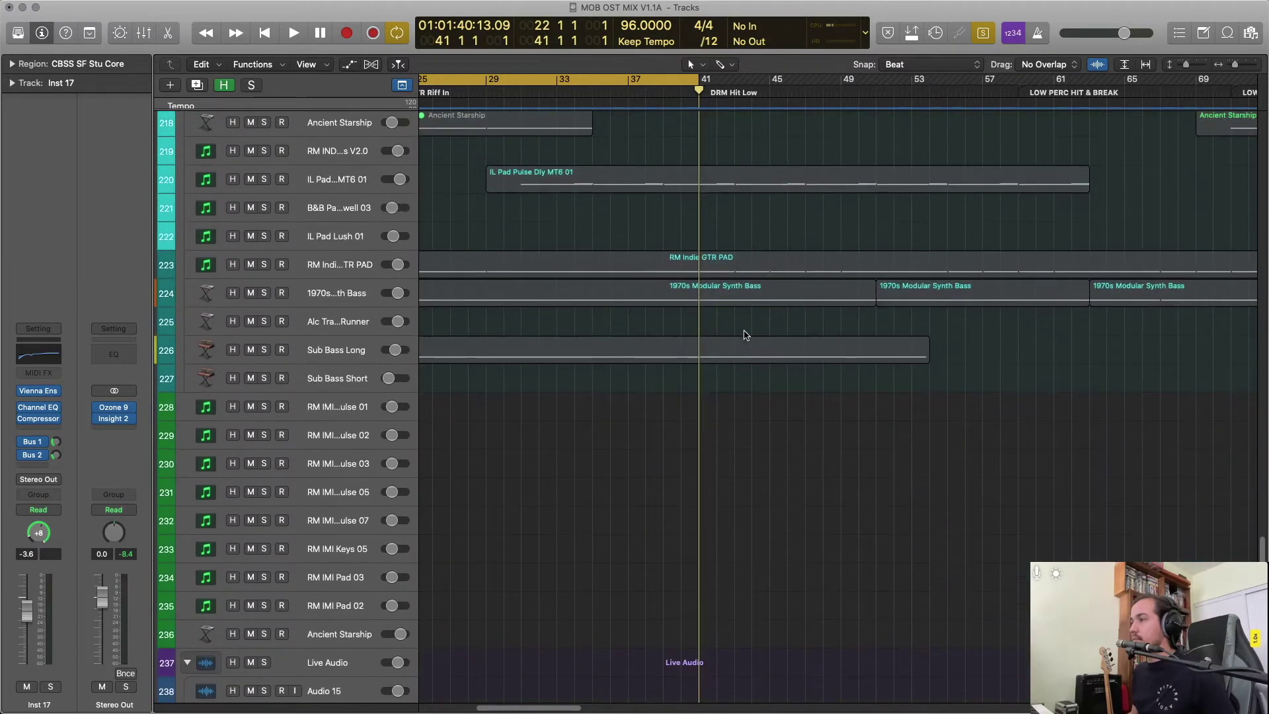
left_click(720, 363)
key("super+t")
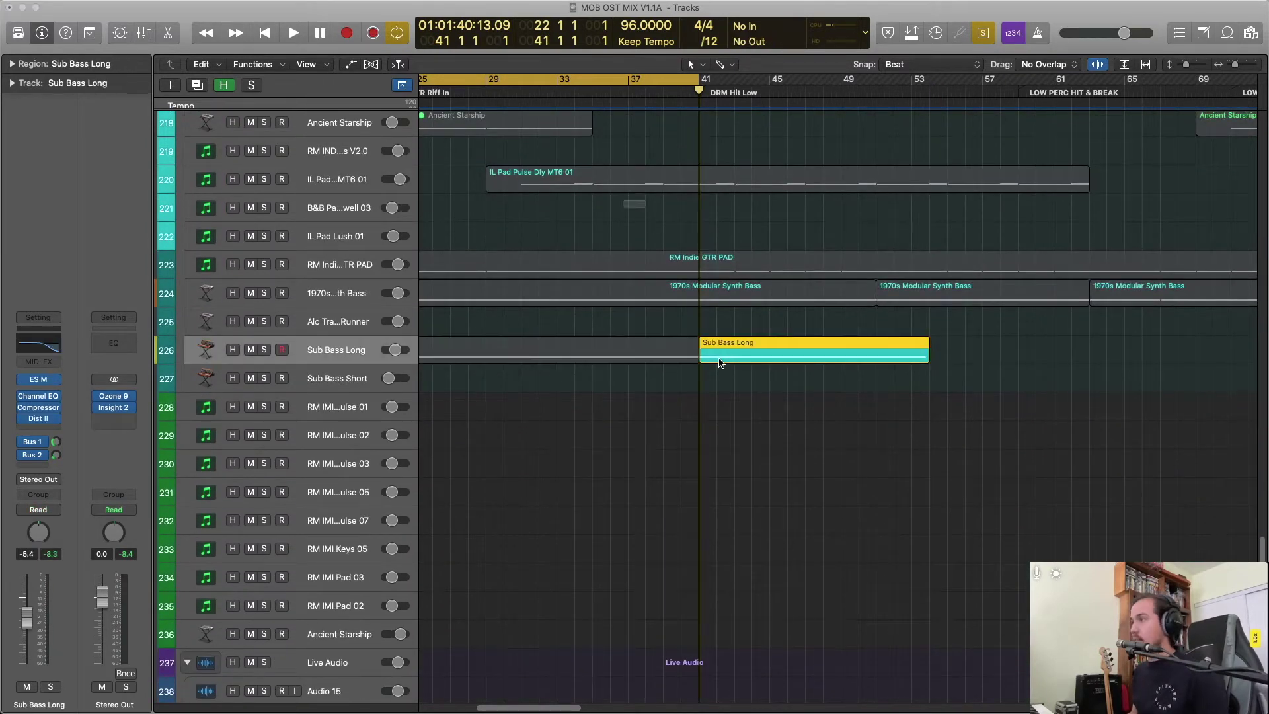
key("Delete")
key("Return")
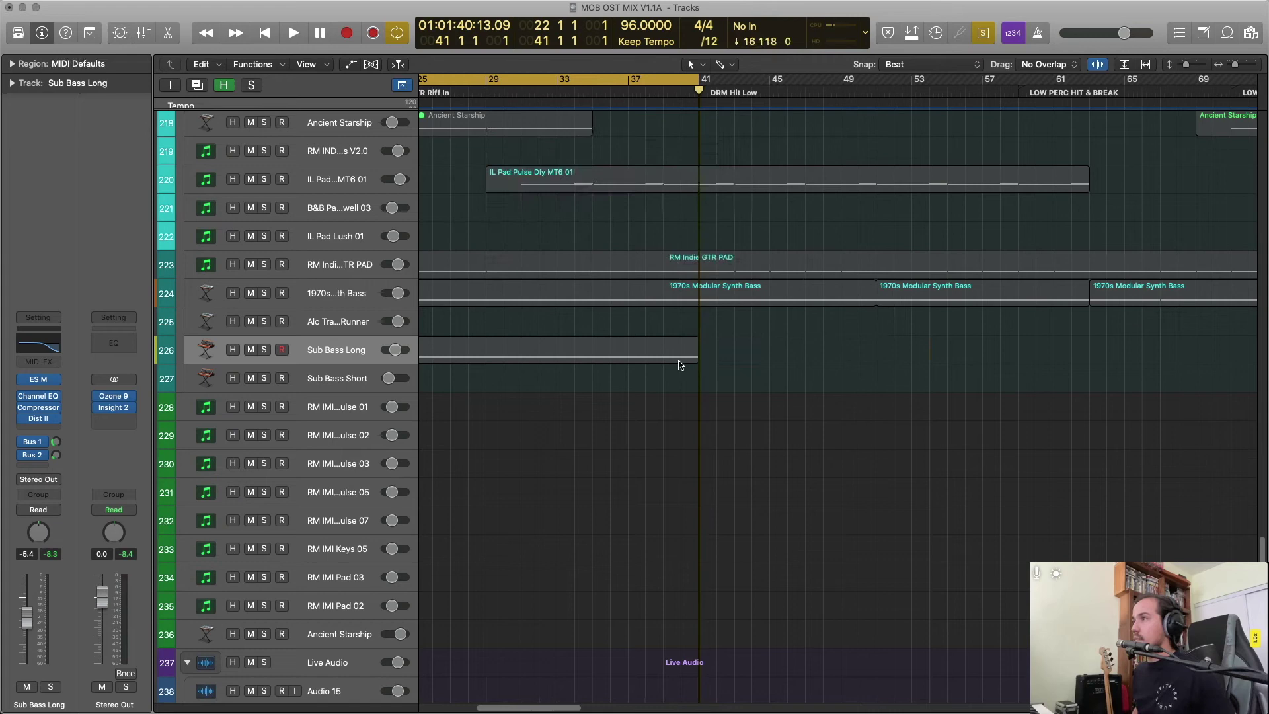
Check the remaining Sub Bass Long notes in the Piano Roll and return to the arrangement.
left_click(644, 351)
double_click(644, 351)
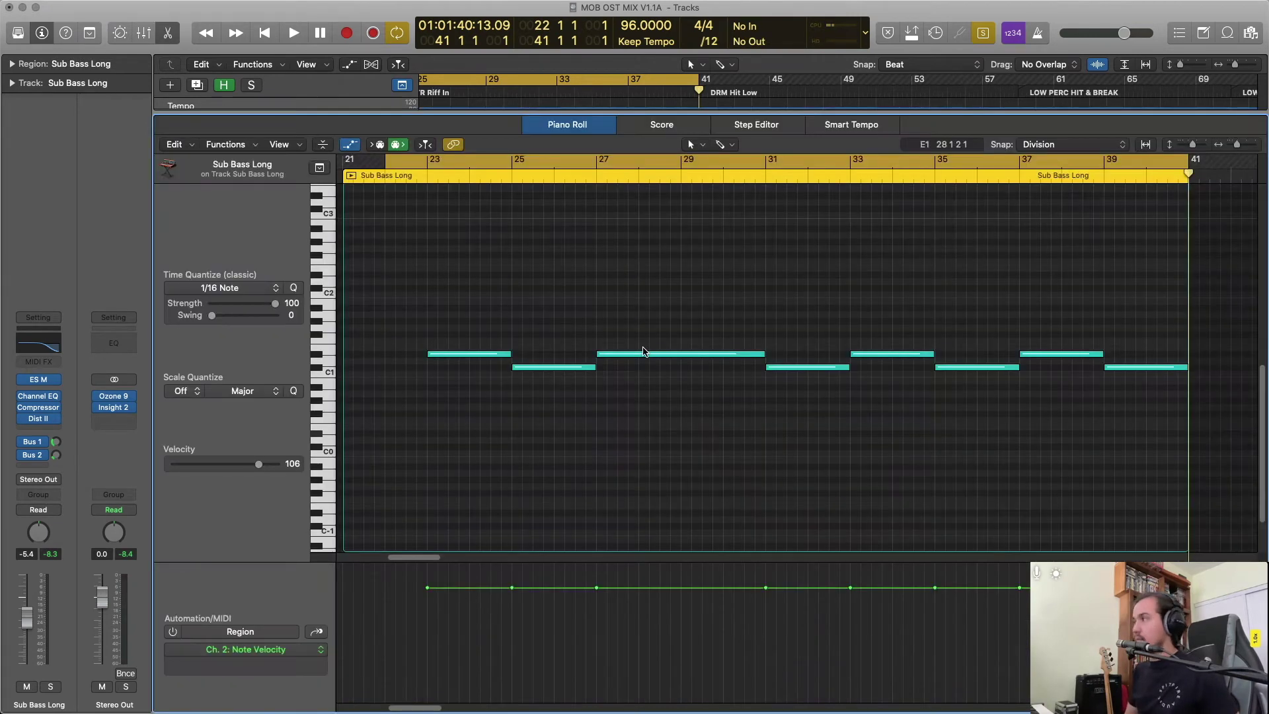
key("e")
Play the unsoloed mix from bar 22 with the view following the playhead, turn the cycle off and stop.
key("space")
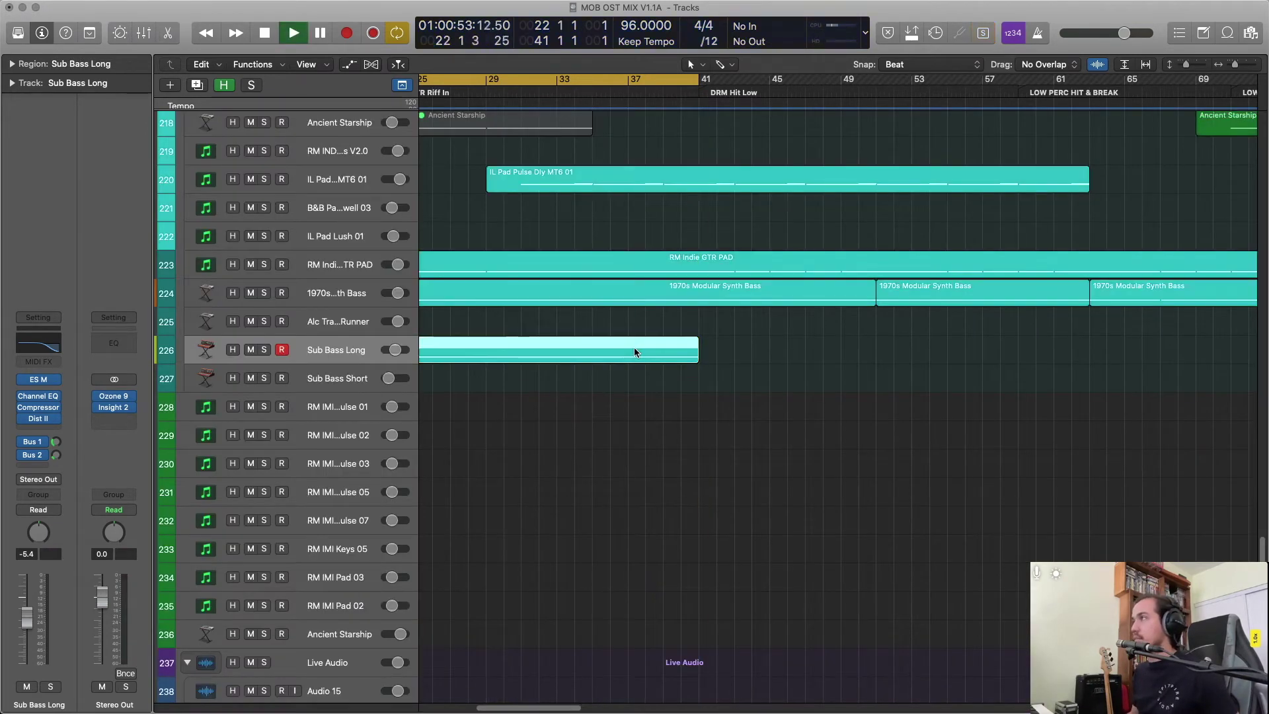
key("ctrl+period")
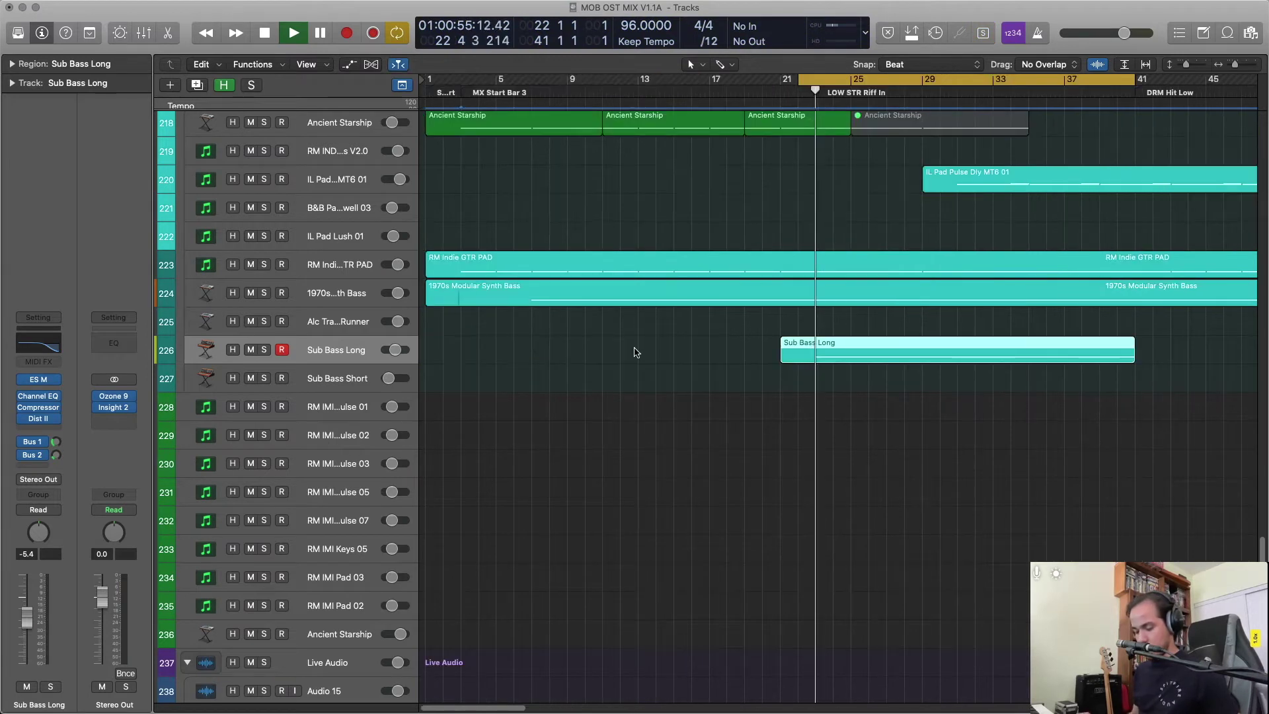
key("c")
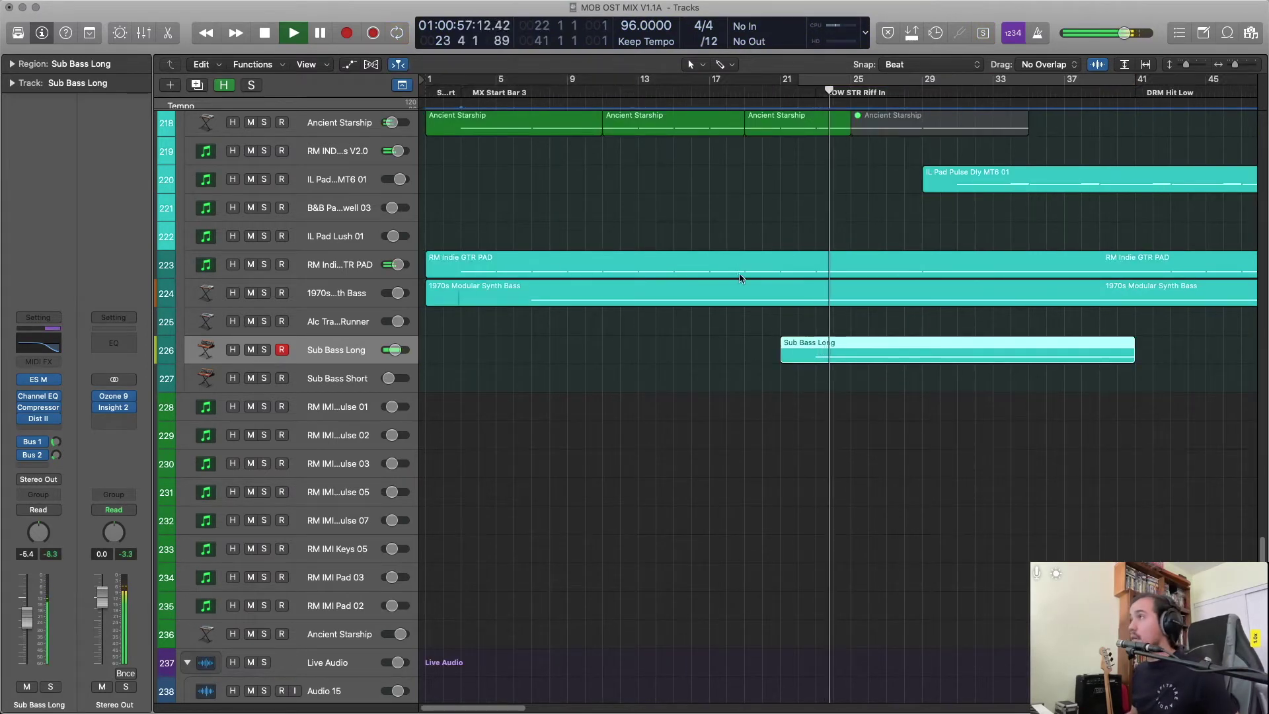
key("space")
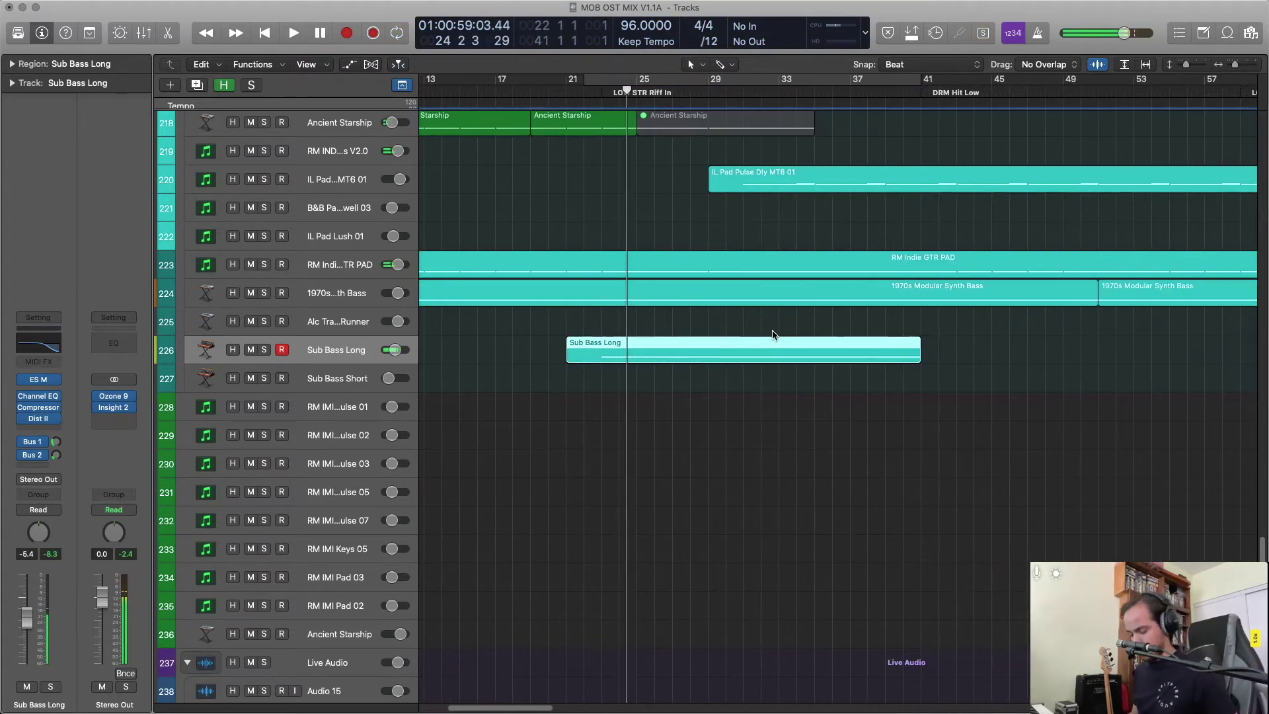
Mute the Sub Bass Long region and play from its start at bar 21 to hear the mix without it.
key("ctrl+m")
key("space")
scroll(773, 330, "up", 5)
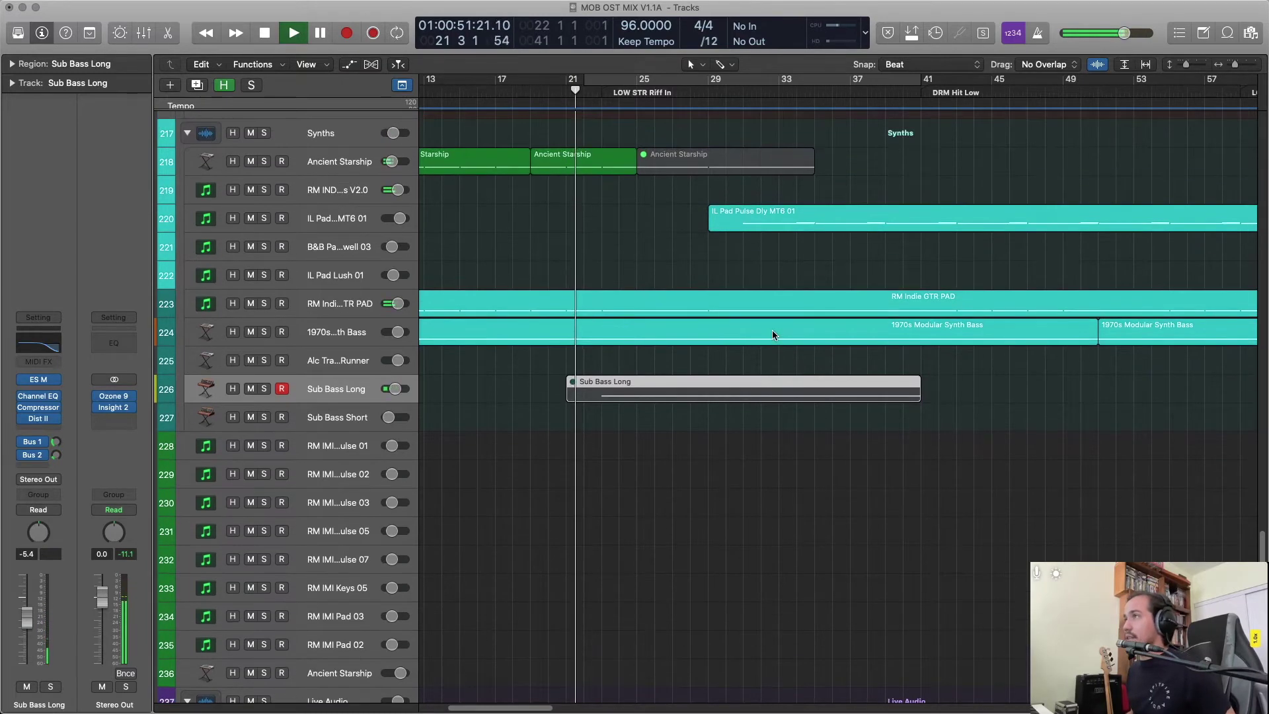
Listen to the mix without the sub bass while viewing the low string tracks, and stop playback.
scroll(775, 335, "up", 5)
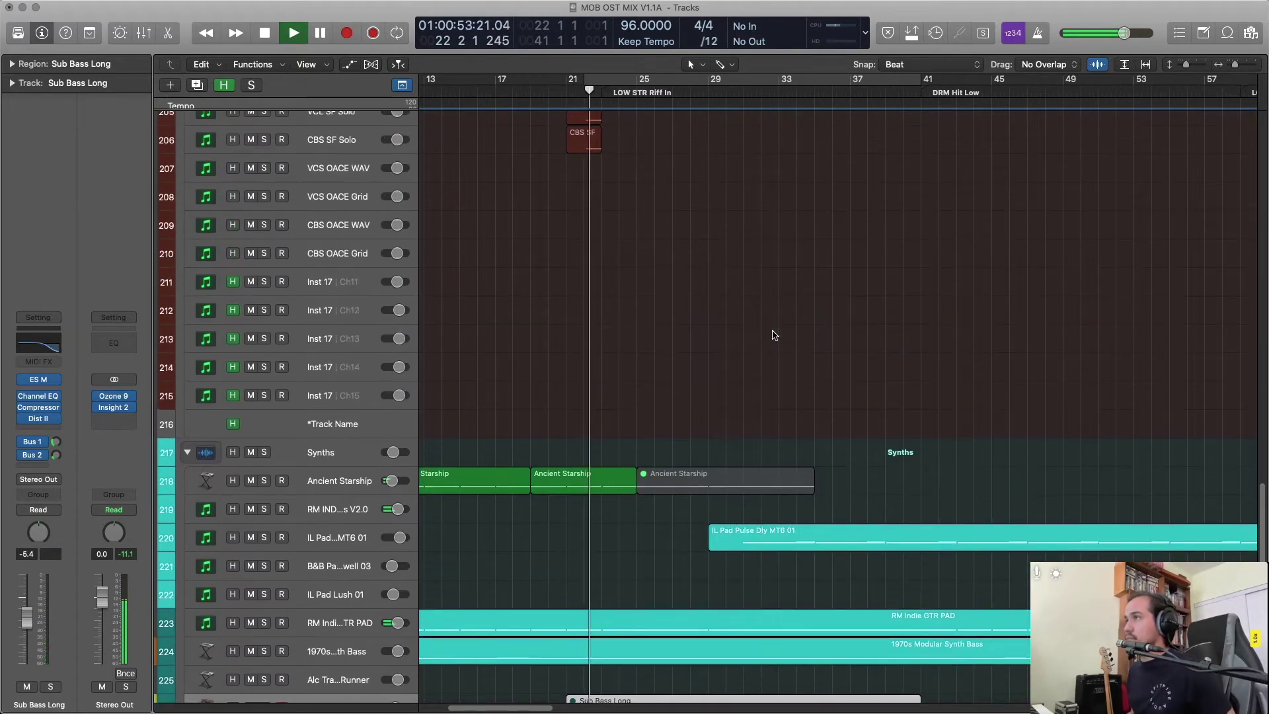
scroll(775, 335, "down", 3)
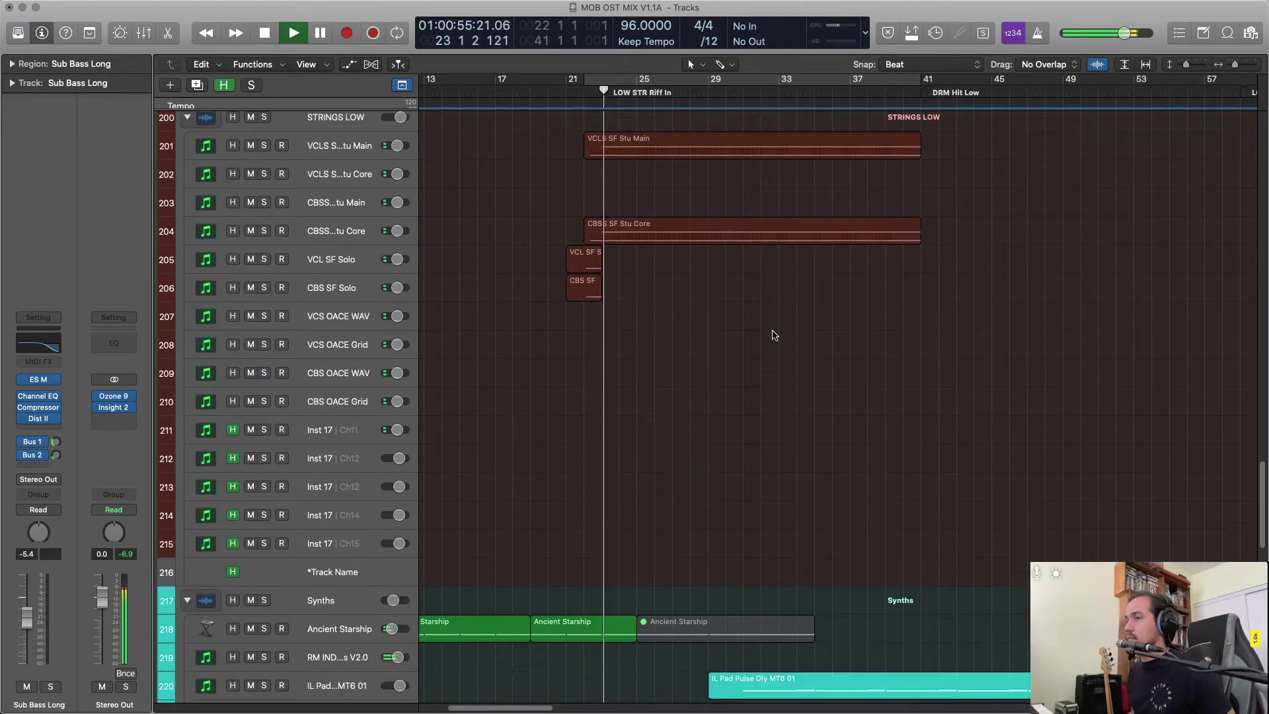
scroll(775, 335, "down", 3)
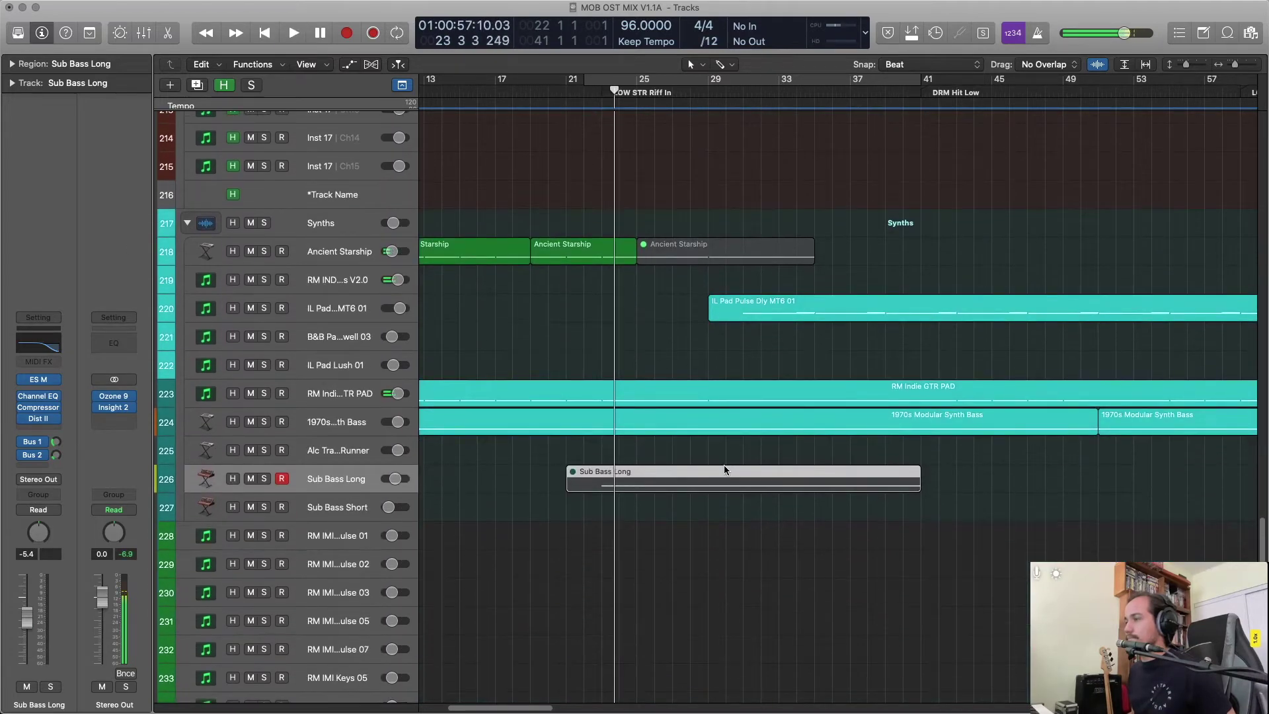
Unmute the Sub Bass Long region and play from its start at bar 21 to hear it against the low and high strings.
key("m")
key("shift+space")
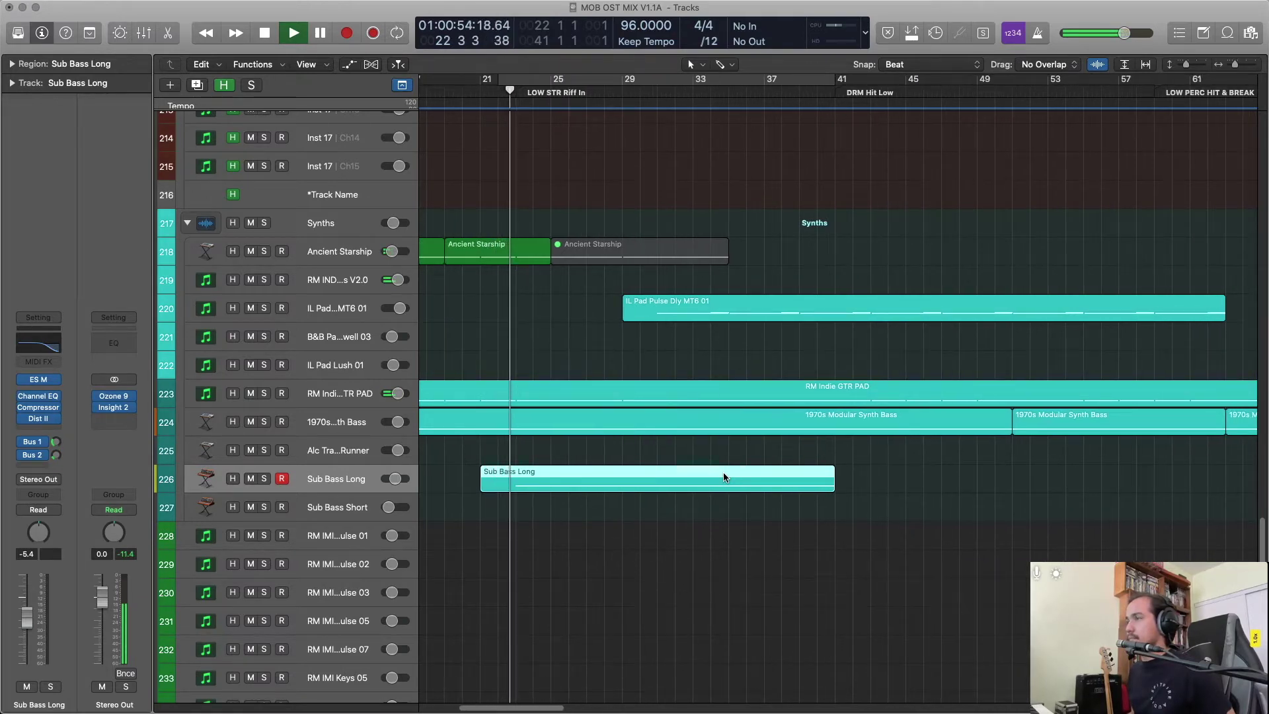
scroll(724, 477, "up", 10)
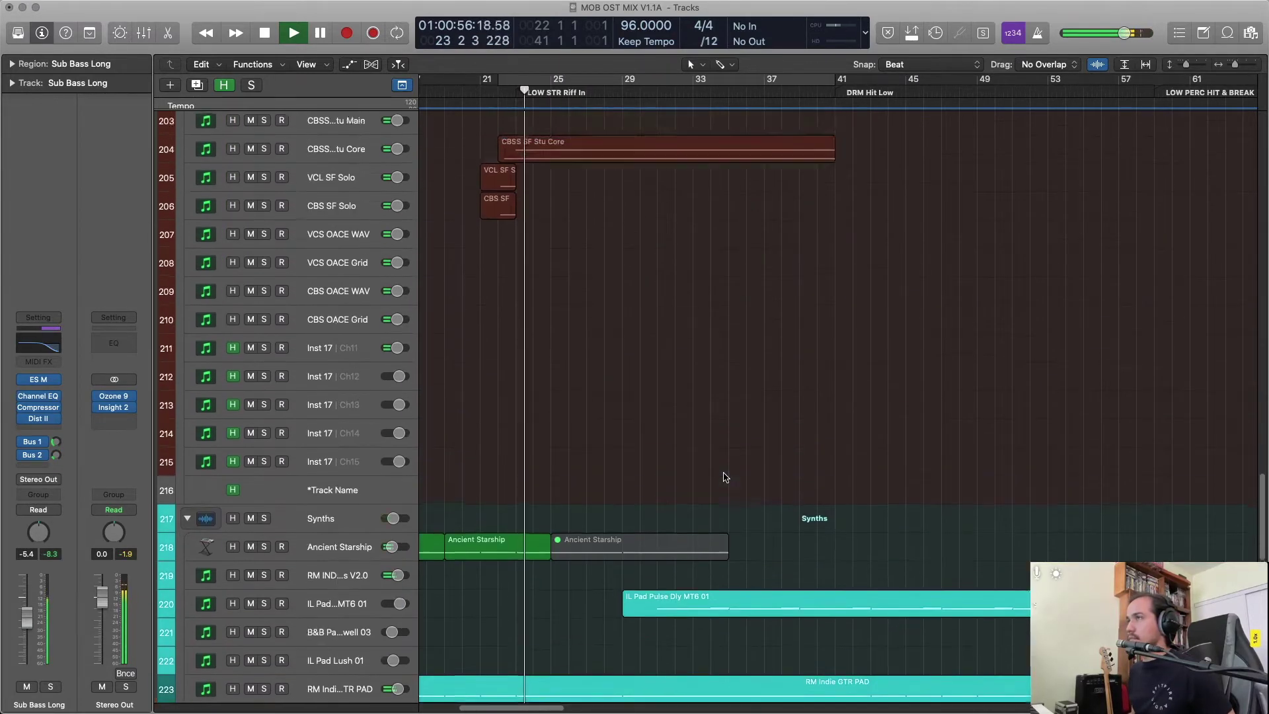
scroll(724, 478, "down", 2)
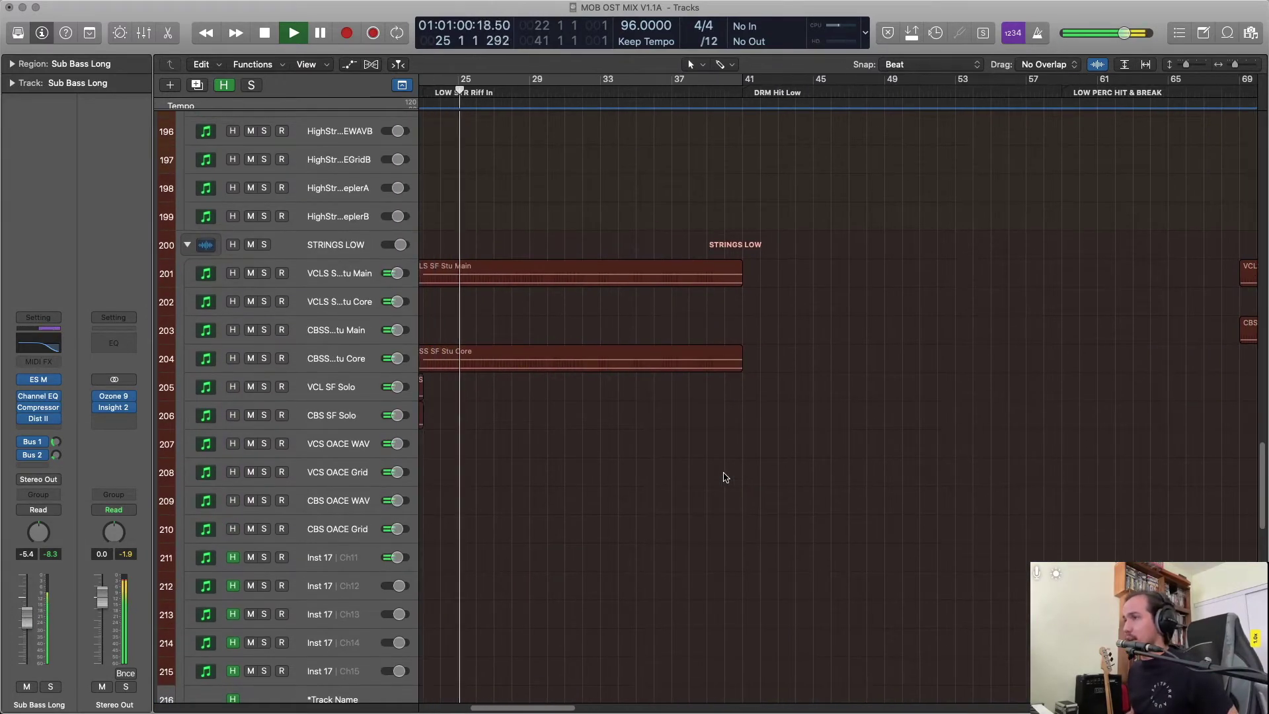
scroll(724, 477, "left", 4)
scroll(725, 477, "up", 5)
scroll(725, 477, "up", 6)
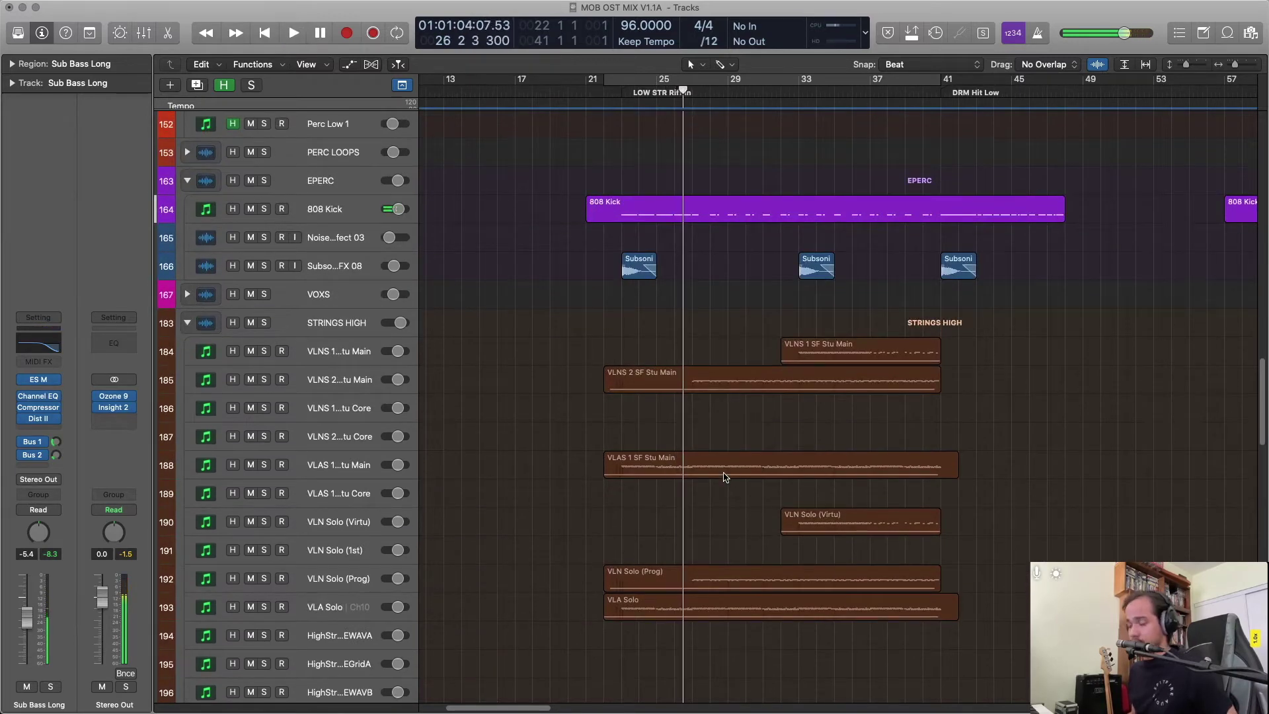
Inspect the Ozone 9 plug-in on the Stereo Out channel, close it and return to the arrangement.
key("x")
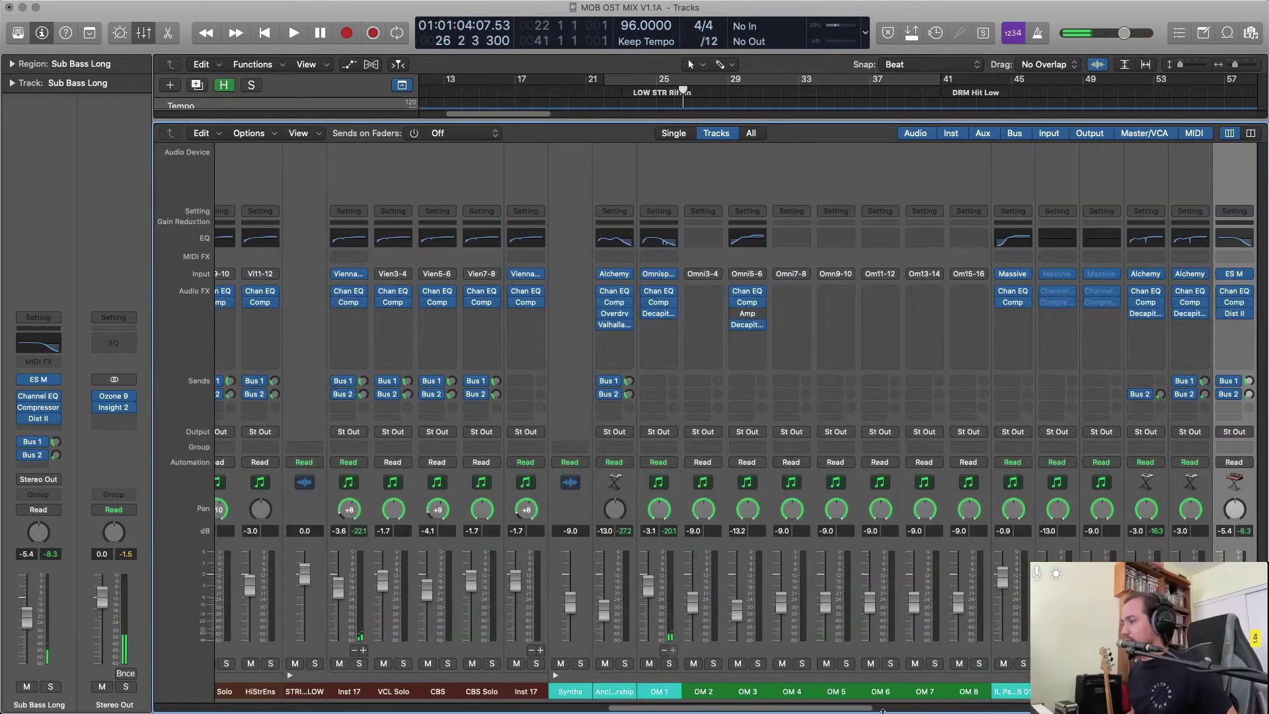
left_click_drag(862, 711, 1243, 710)
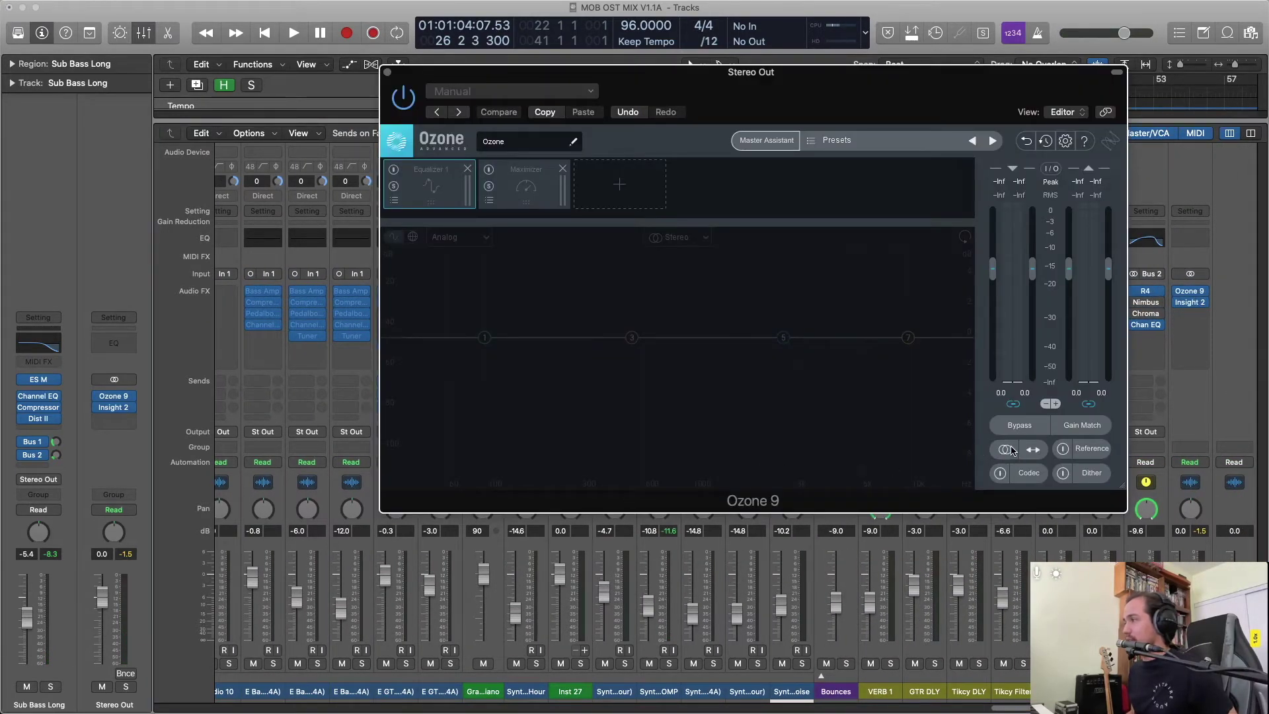
left_click(388, 73)
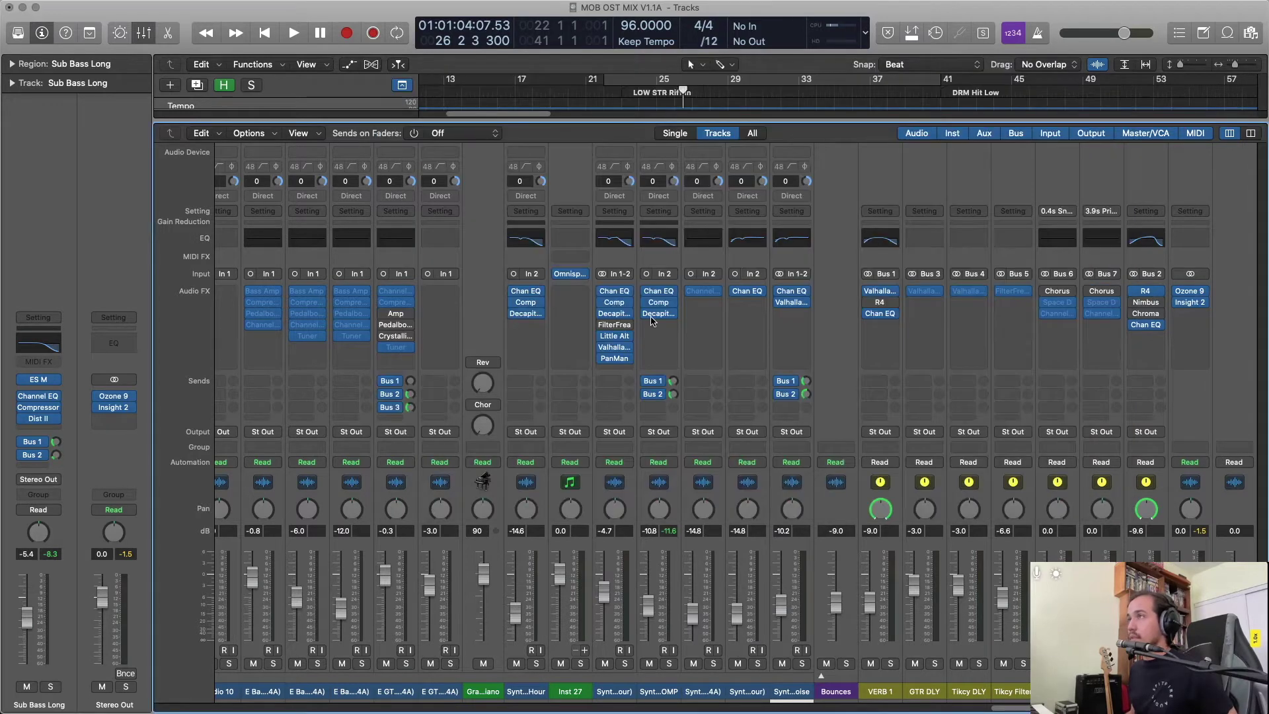
key("x")
Play the section around LOW STR Riff In from bar 21 and look over the percussion and metals tracks at a compact track height.
key("alt+comma")
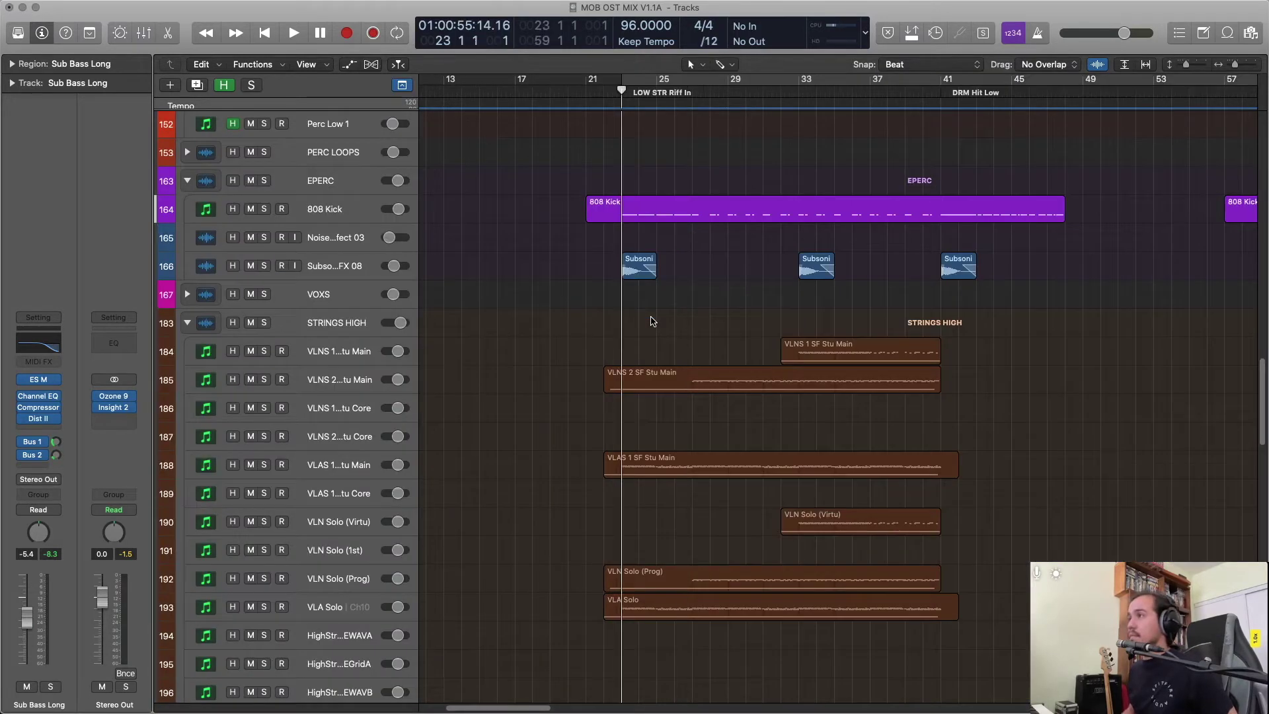
key("space")
scroll(992, 327, "up", 6)
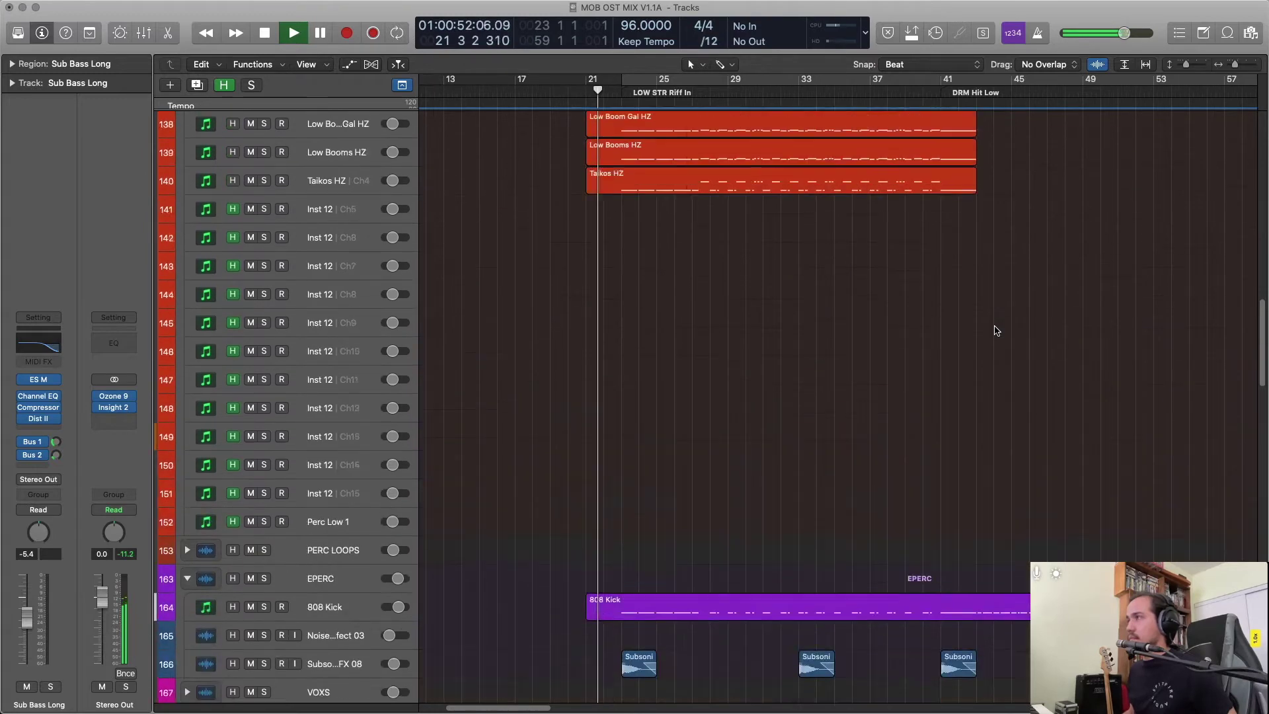
scroll(997, 331, "up", 15)
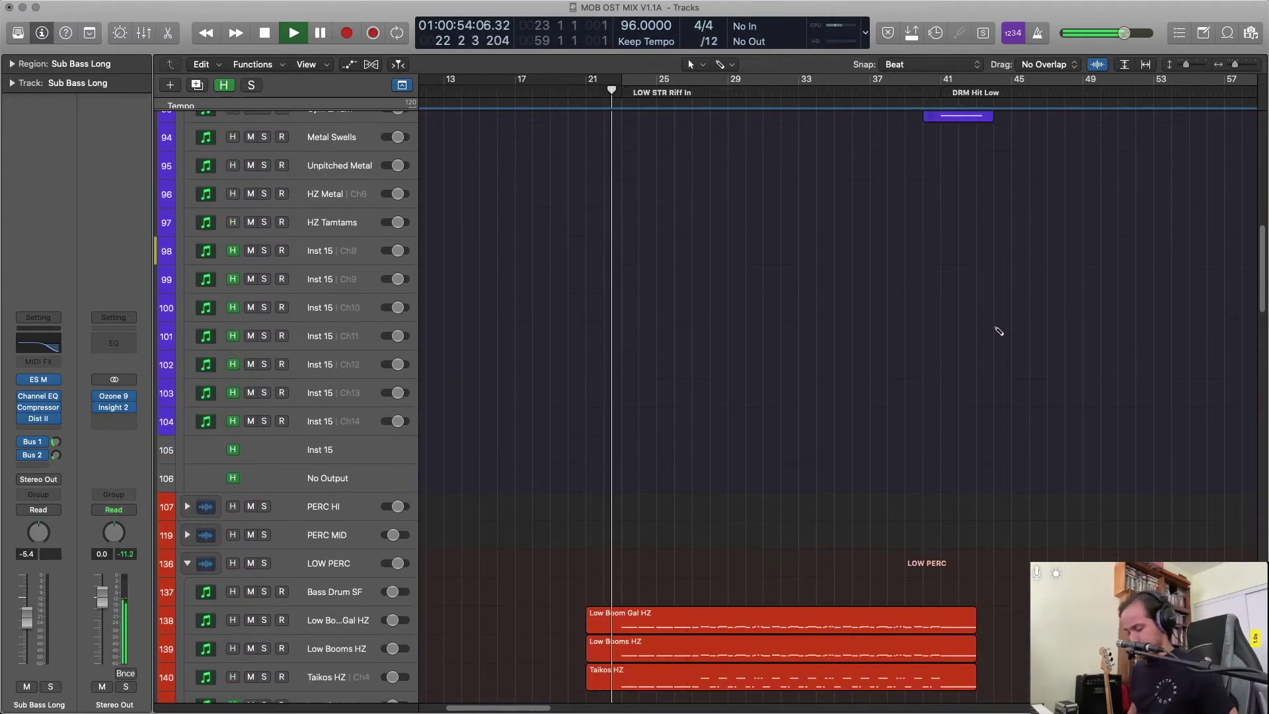
scroll(999, 331, "down", 6)
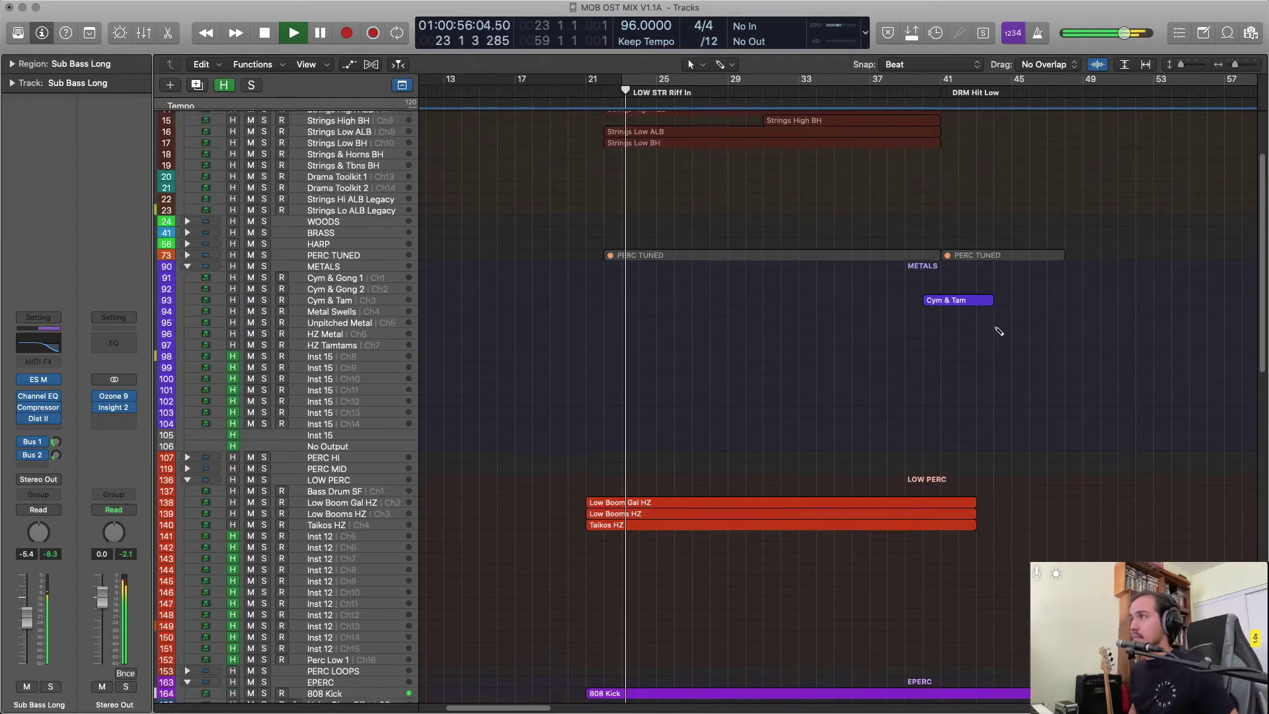
scroll(999, 330, "down", 2)
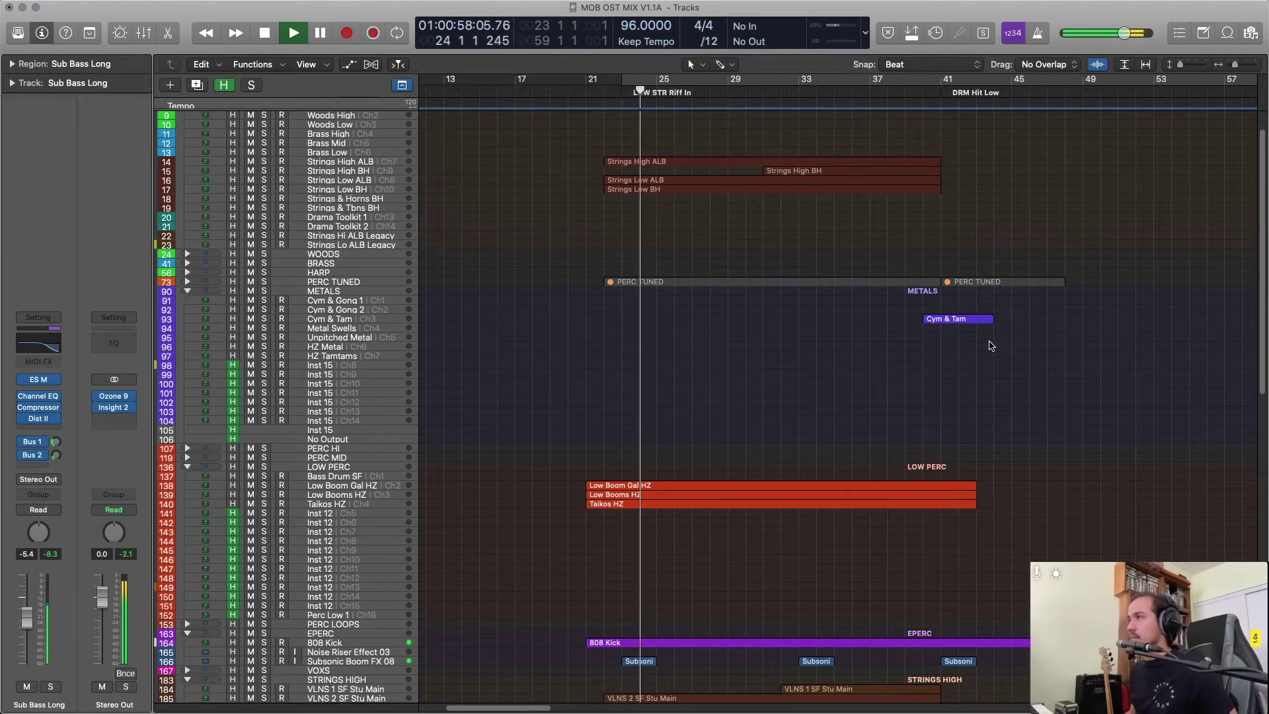
scroll(990, 349, "right", 1)
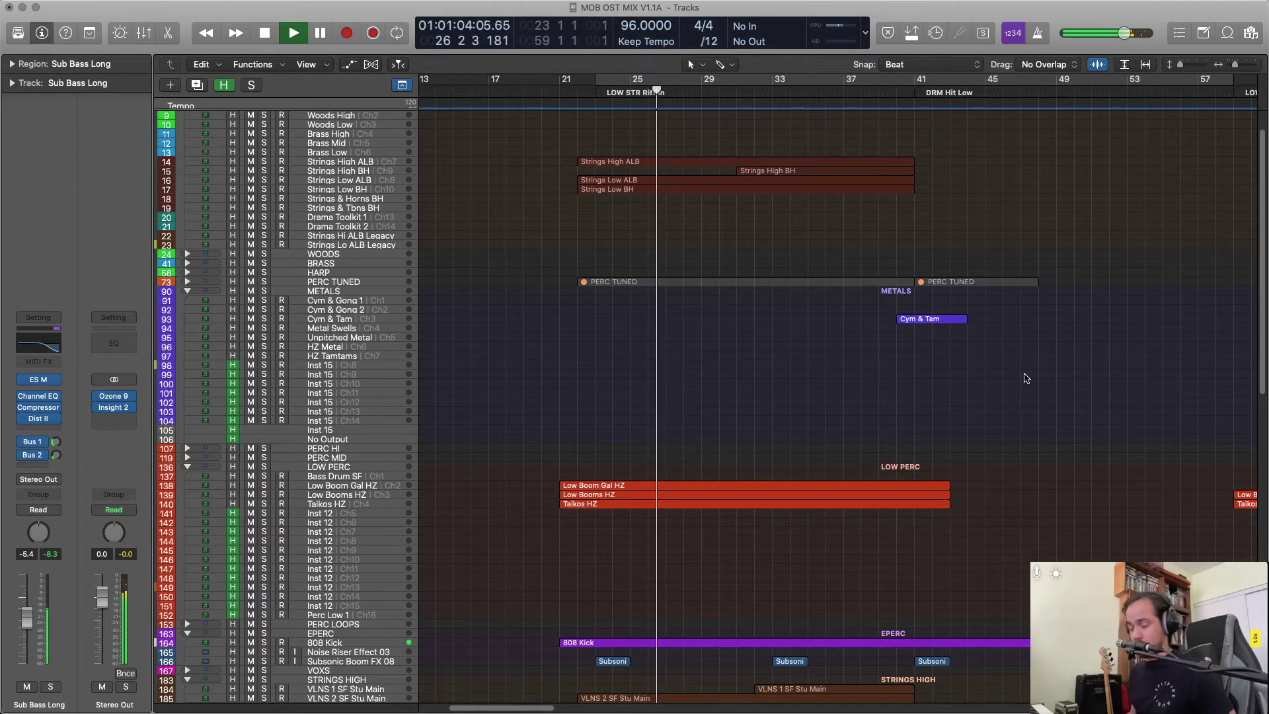
Lower the Master fader to -1.3 dB and keep listening until about bar 33.
key("x")
left_click_drag(1016, 707, 1110, 707)
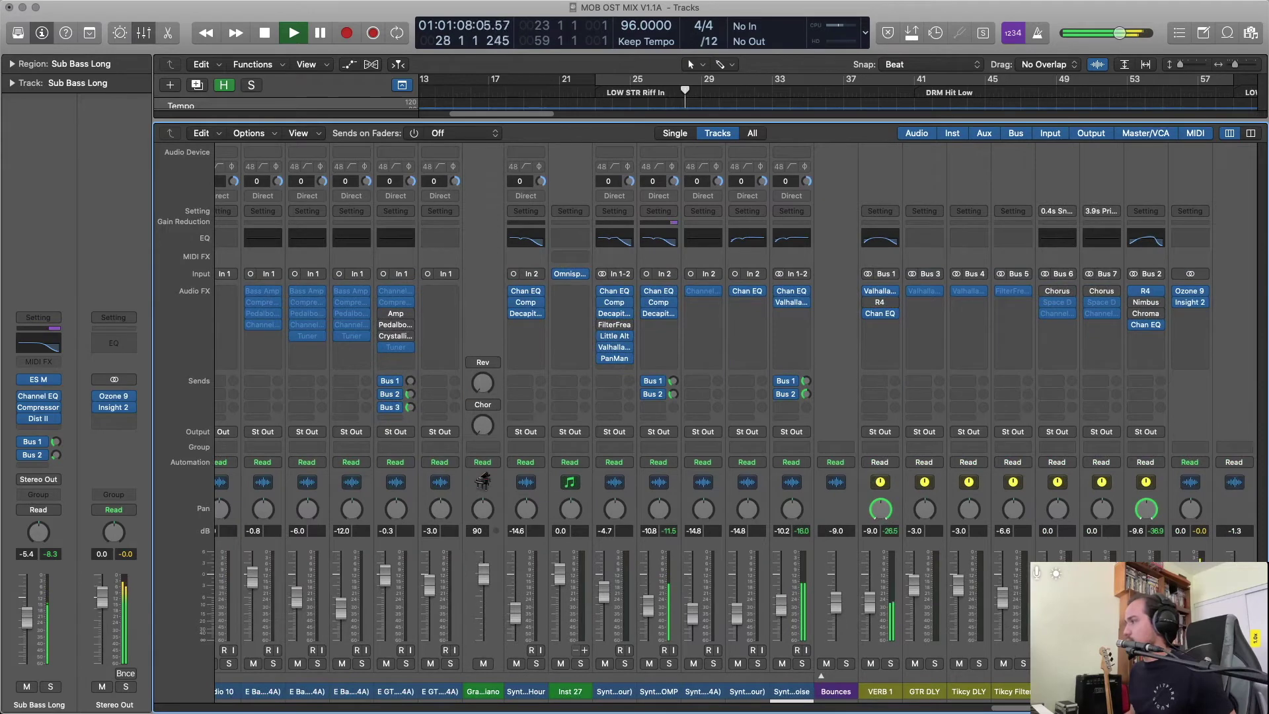
key("x")
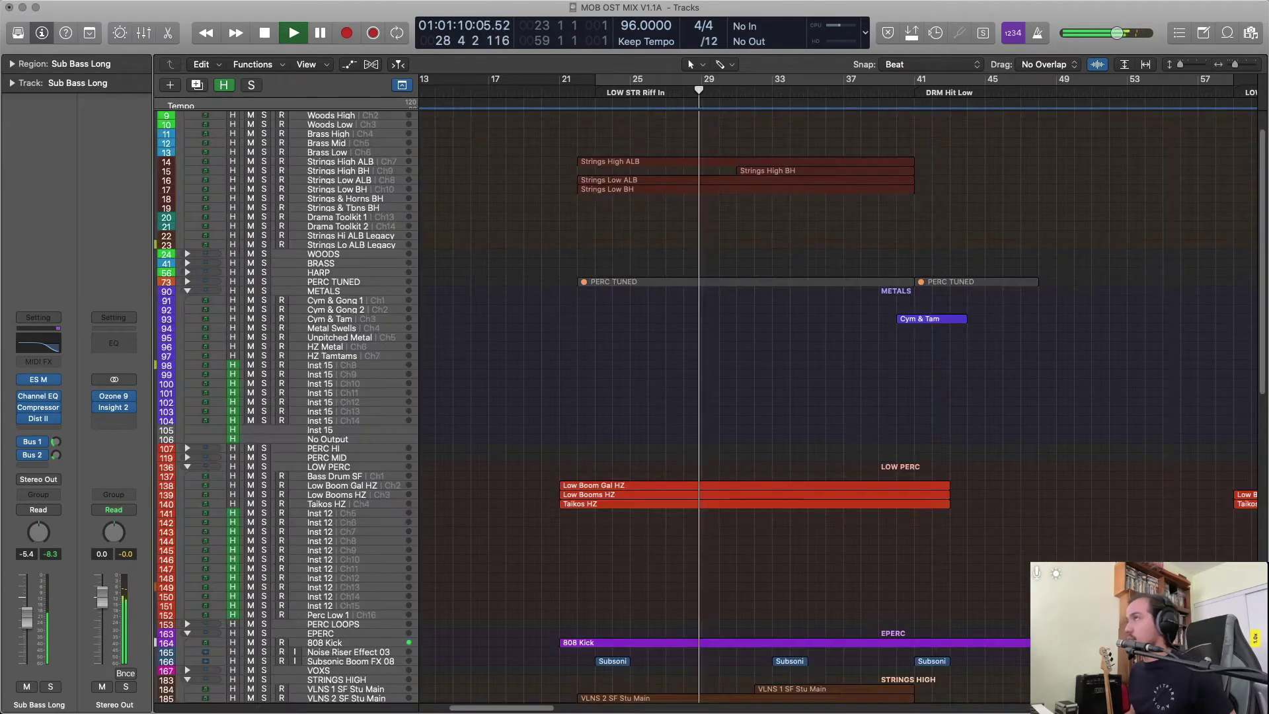
scroll(1037, 456, "up", 2)
scroll(1038, 458, "right", 3)
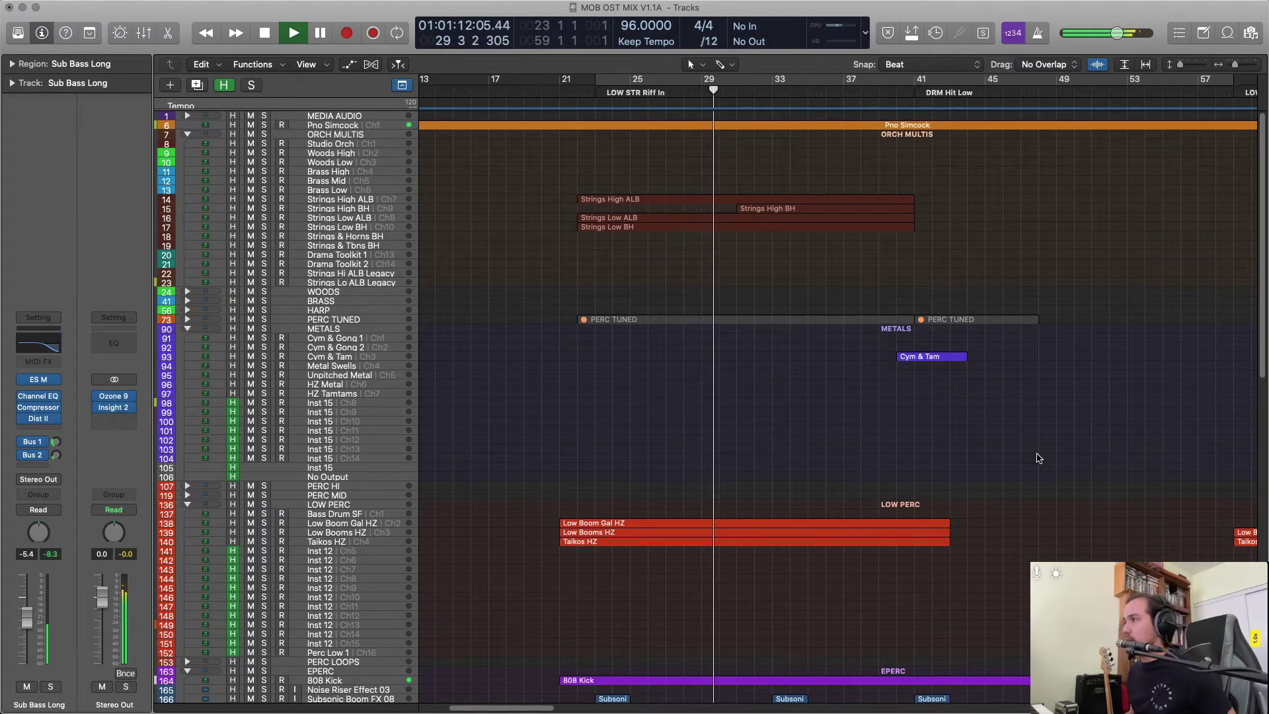
scroll(1031, 462, "left", 1)
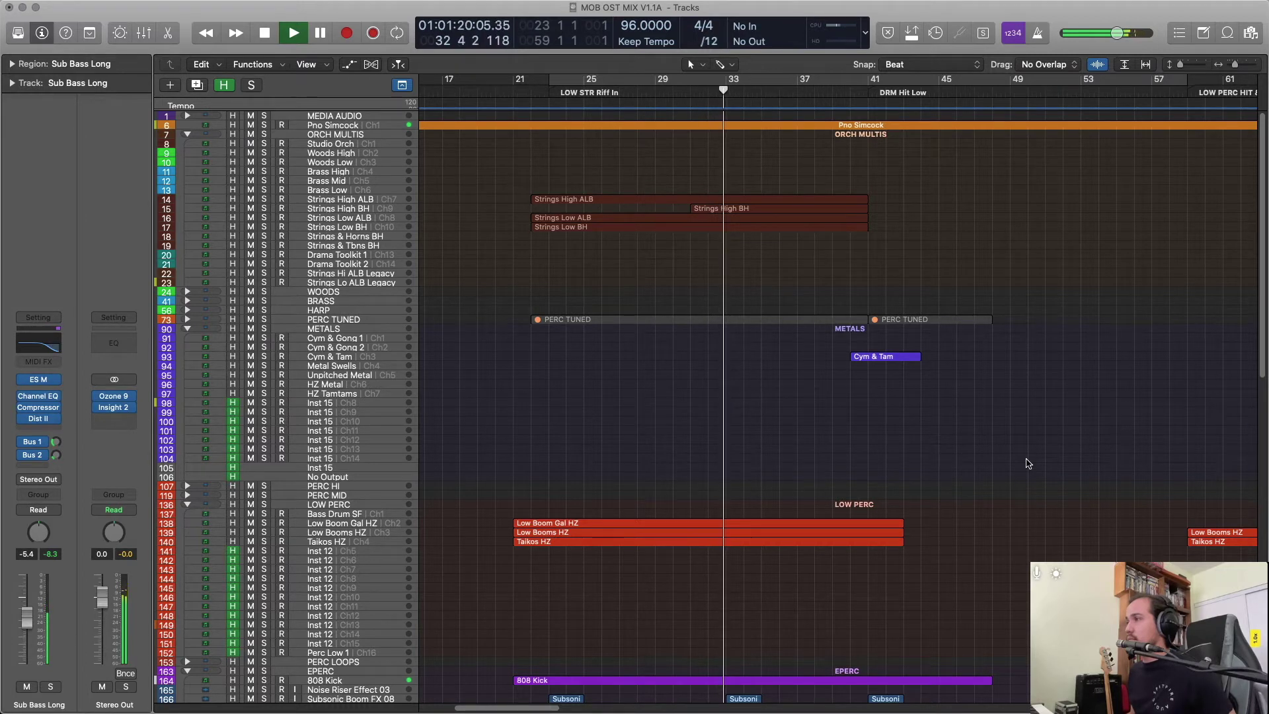
key("space")
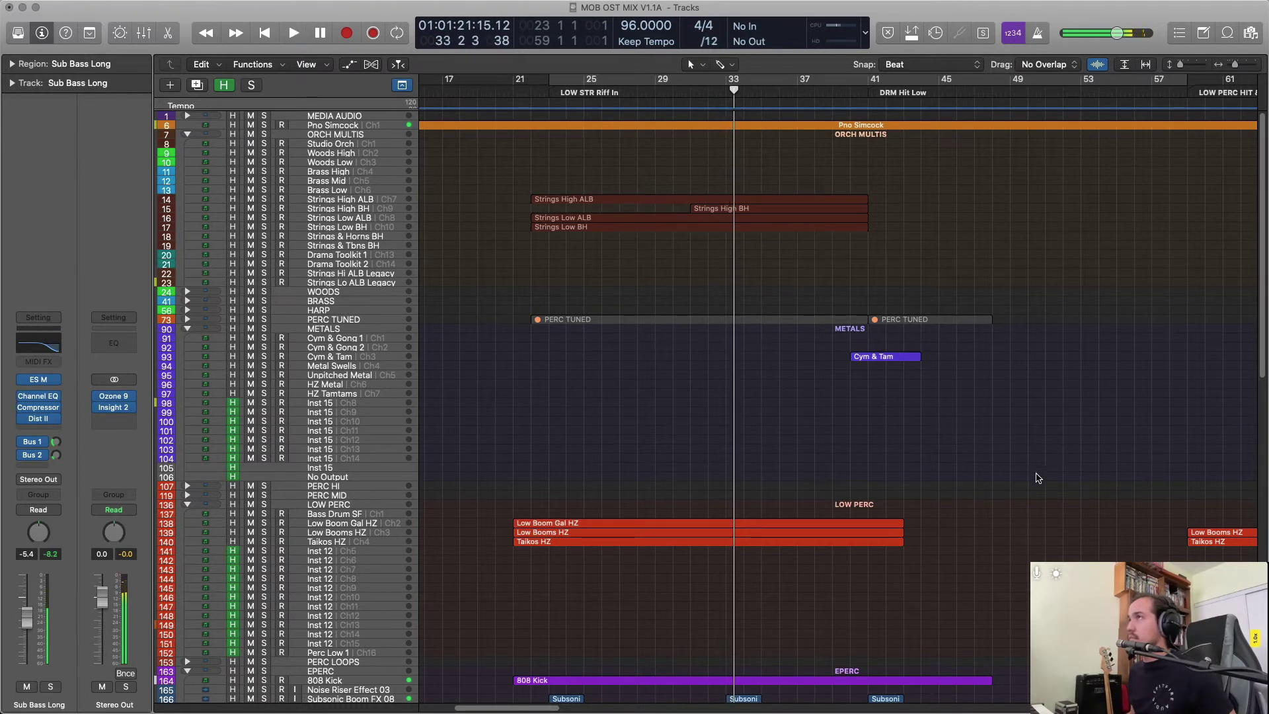
Lower the Master fader further to -3.3 dB and return to the start of the arrangement.
scroll(1080, 522, "right", 5)
scroll(1080, 523, "left", 3)
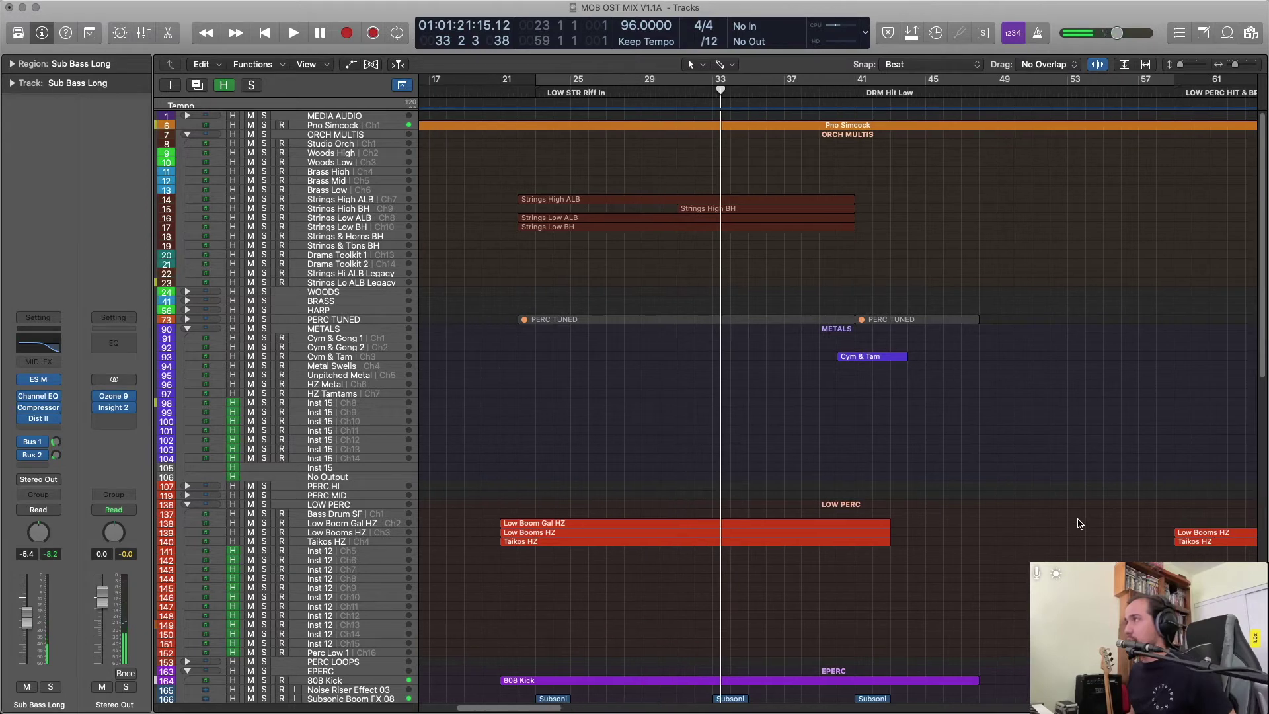
key("x")
scroll(1222, 557, "right", 10)
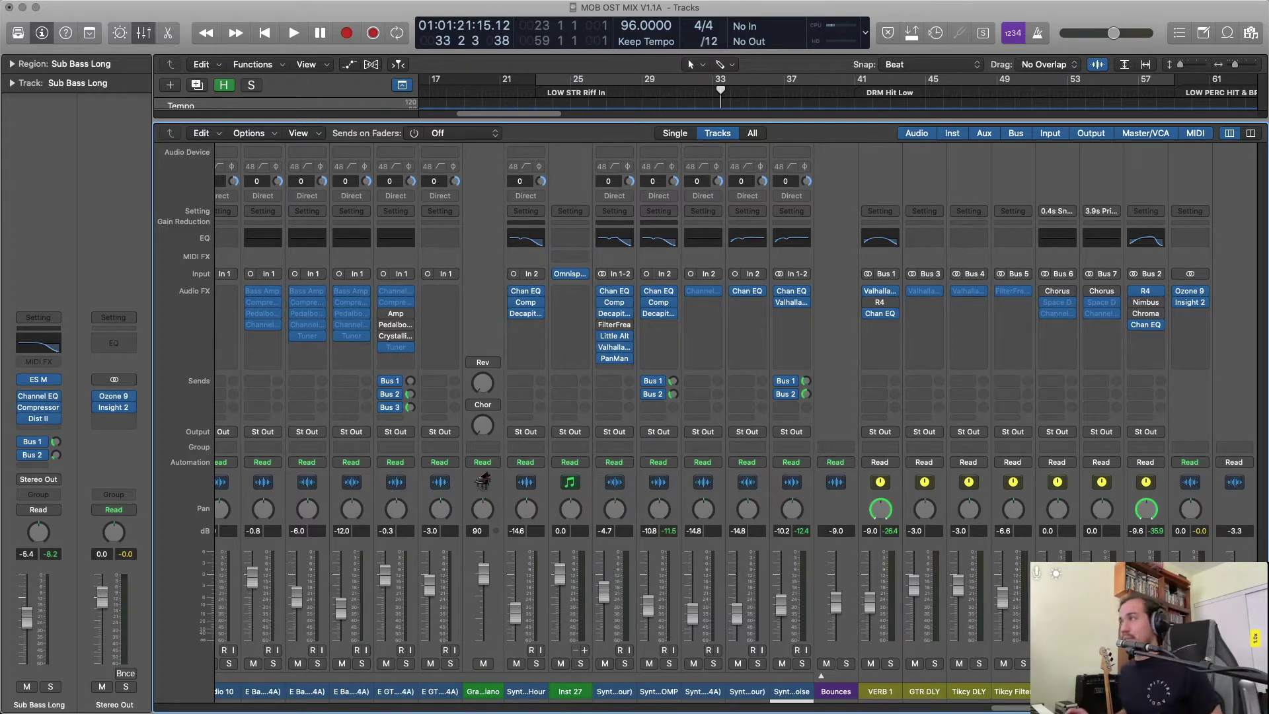
key("x")
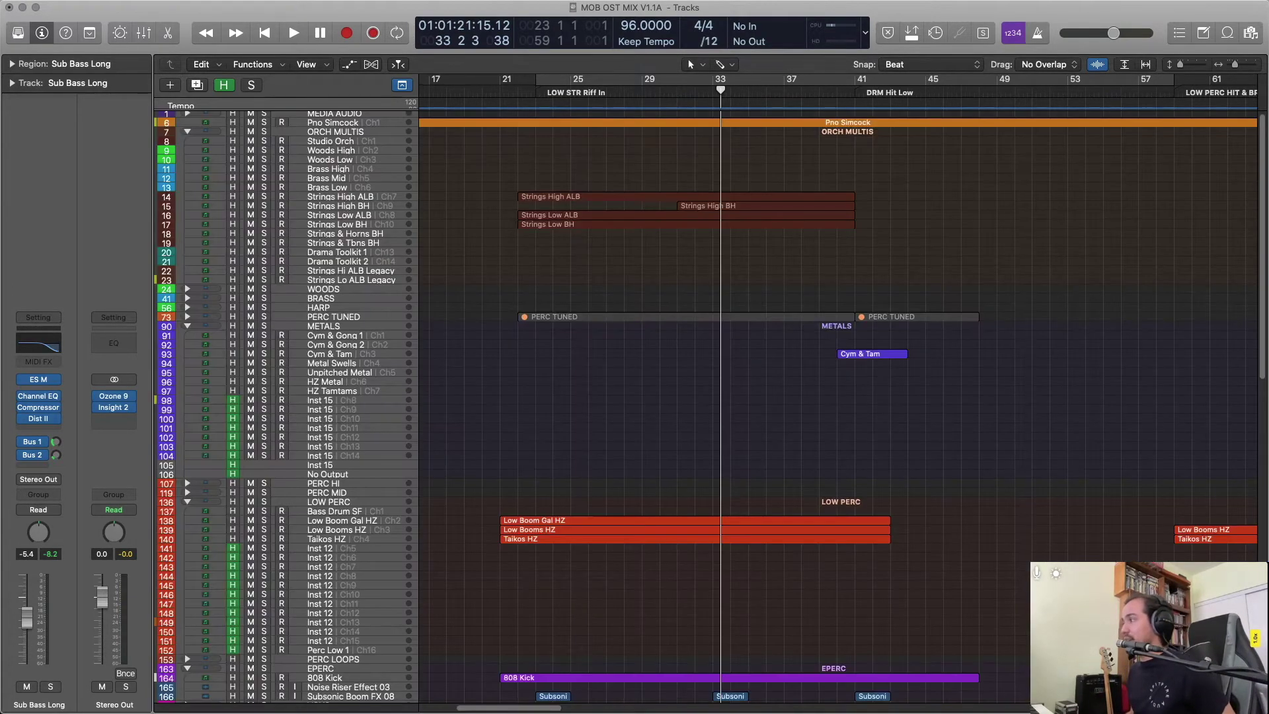
scroll(1148, 509, "left", 8)
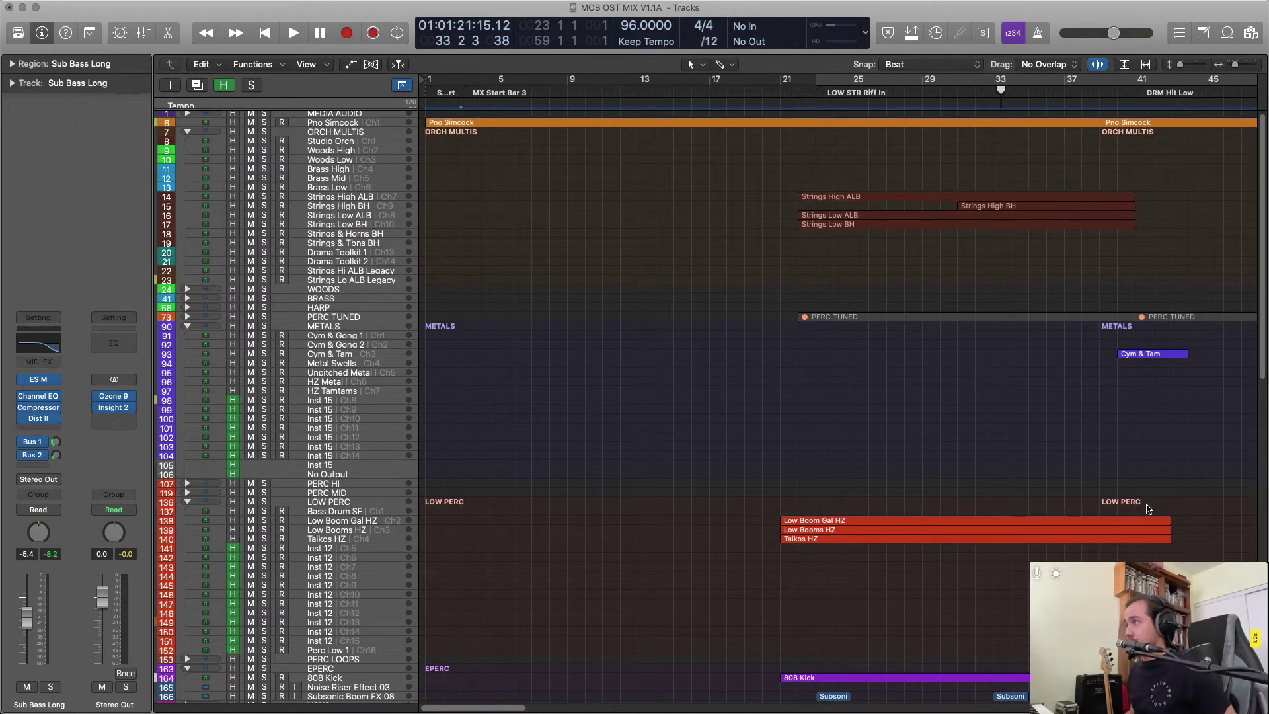
Reset the Master fader to 0.0 dB and bypass Ozone 9 on the Stereo Out channel.
key("x")
left_click_drag(997, 710, 1095, 710)
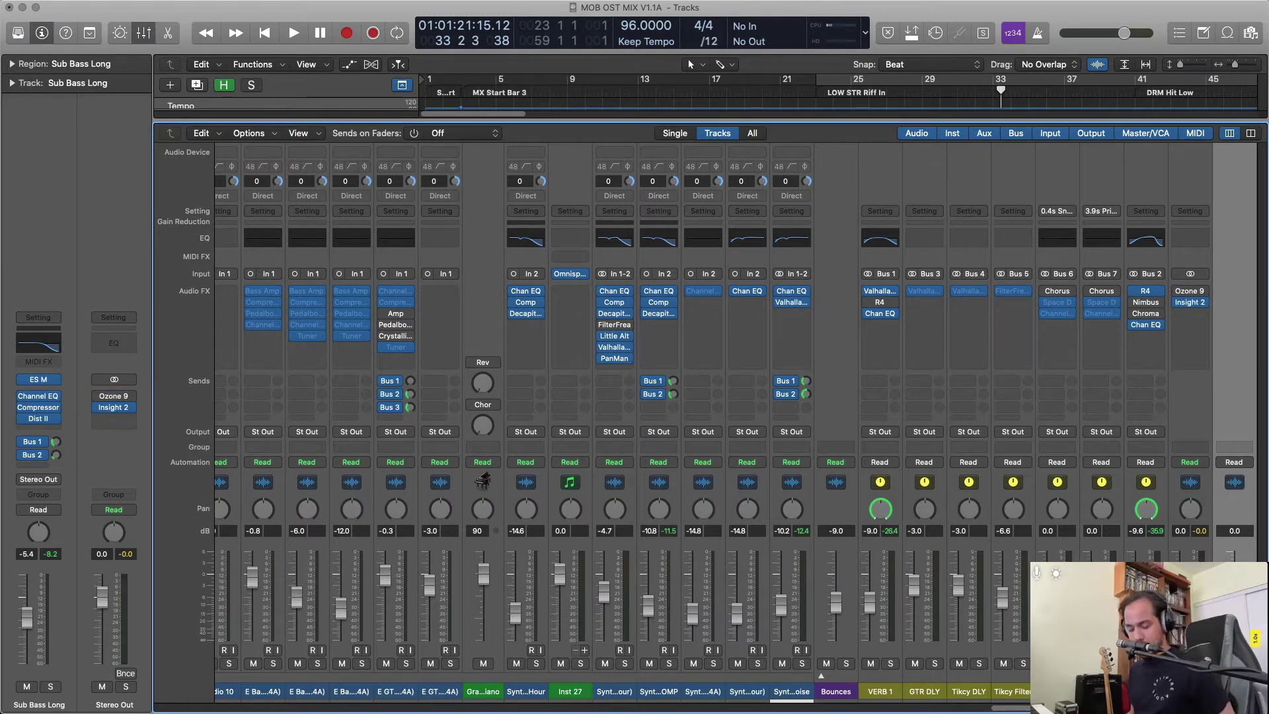
Look along the mixer's channel strips from Sub Bass Long back to Pno Simcock, select Pno Simcock and view the live audio channels.
left_click_drag(1058, 709, 777, 711)
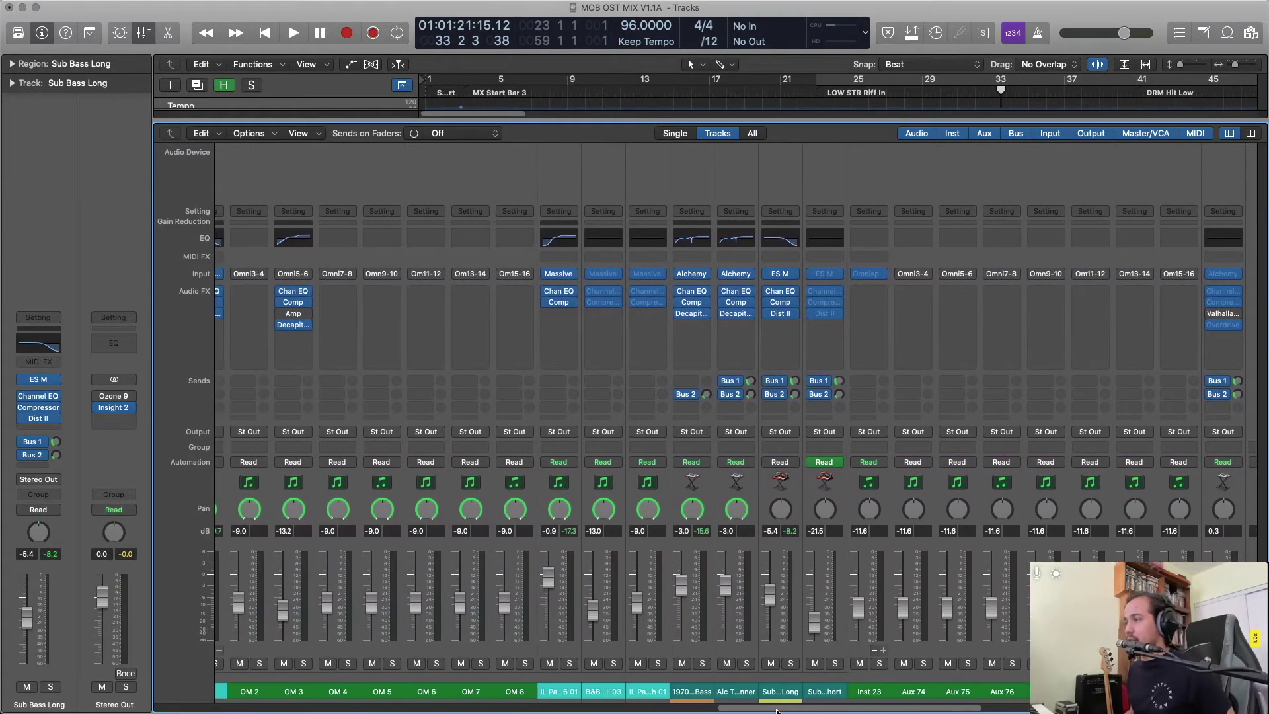
right_click(782, 511)
left_click_drag(873, 706, 231, 707)
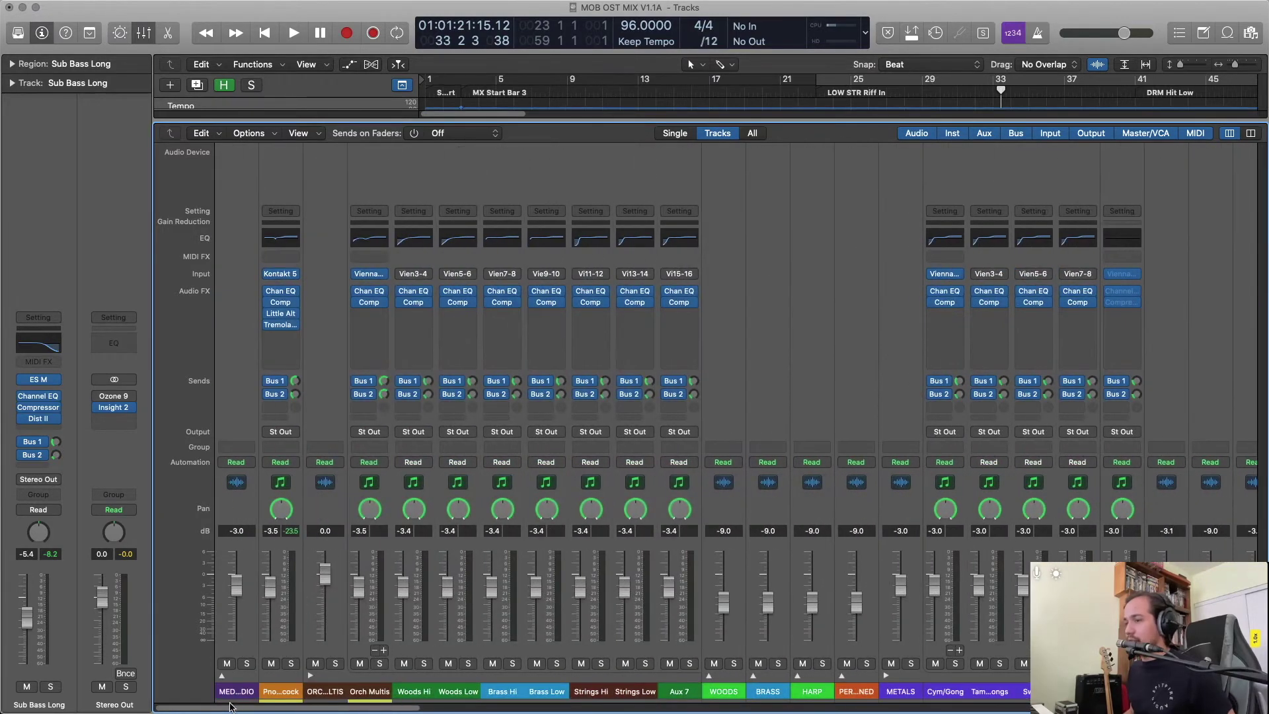
left_click(279, 177)
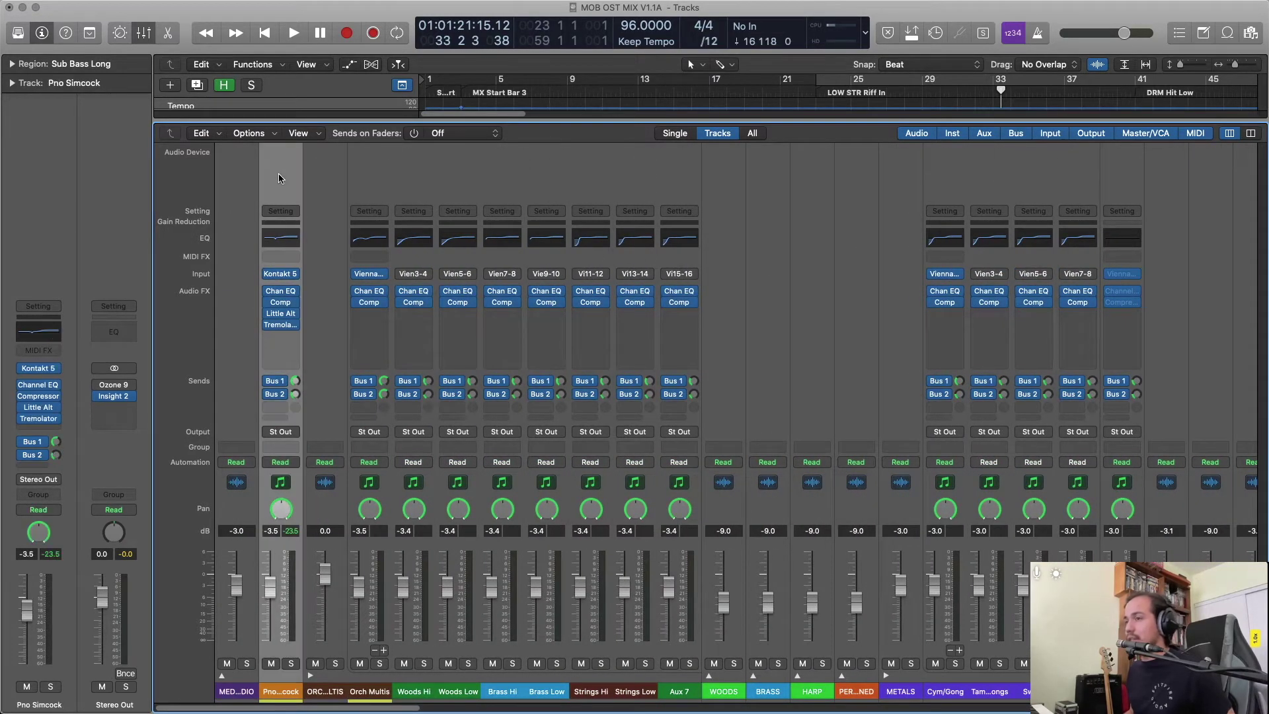
left_click_drag(359, 709, 1018, 711)
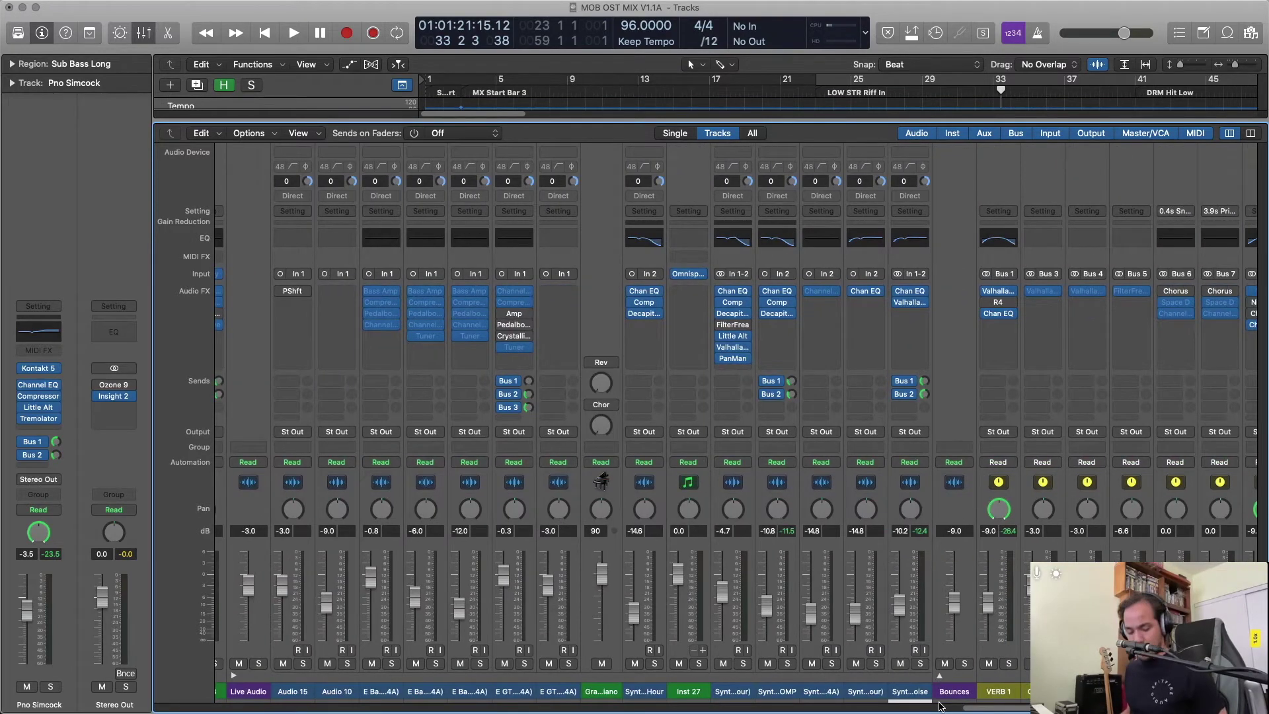
Close the mixer and show the Volume automation lanes on the arrangement's tracks.
key("x")
key("a")
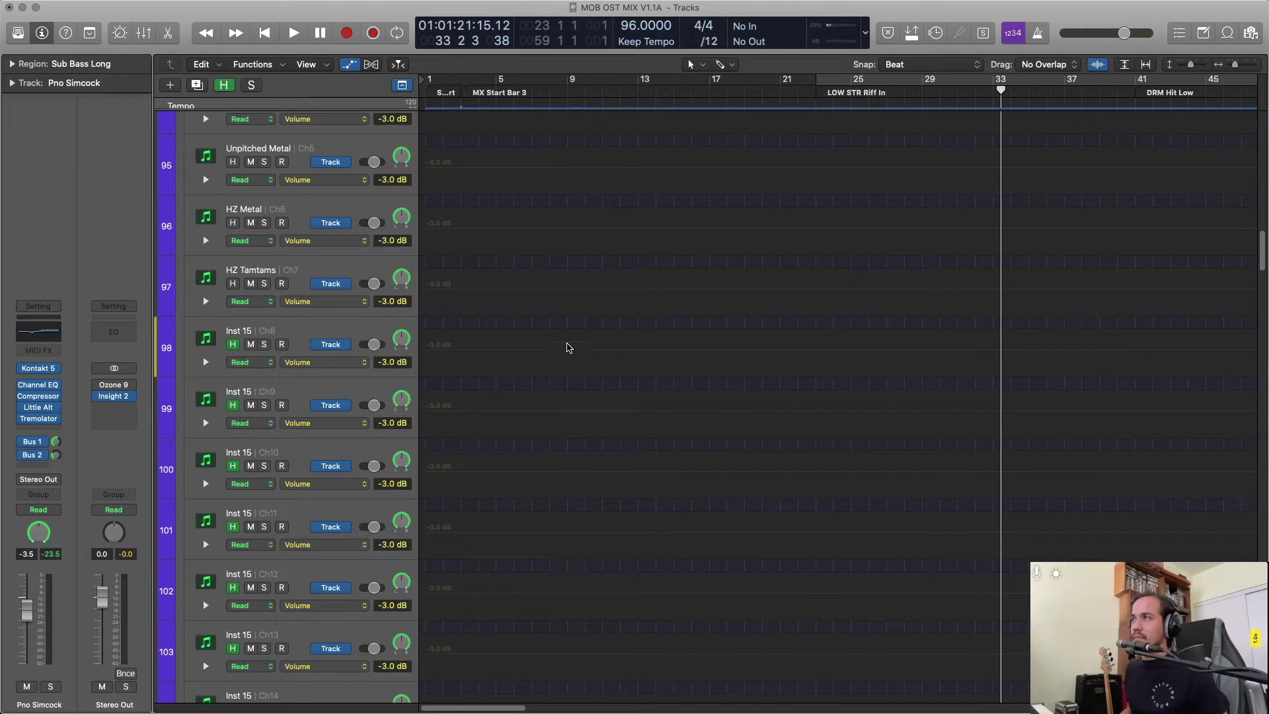
mouse_move(1152, 4)
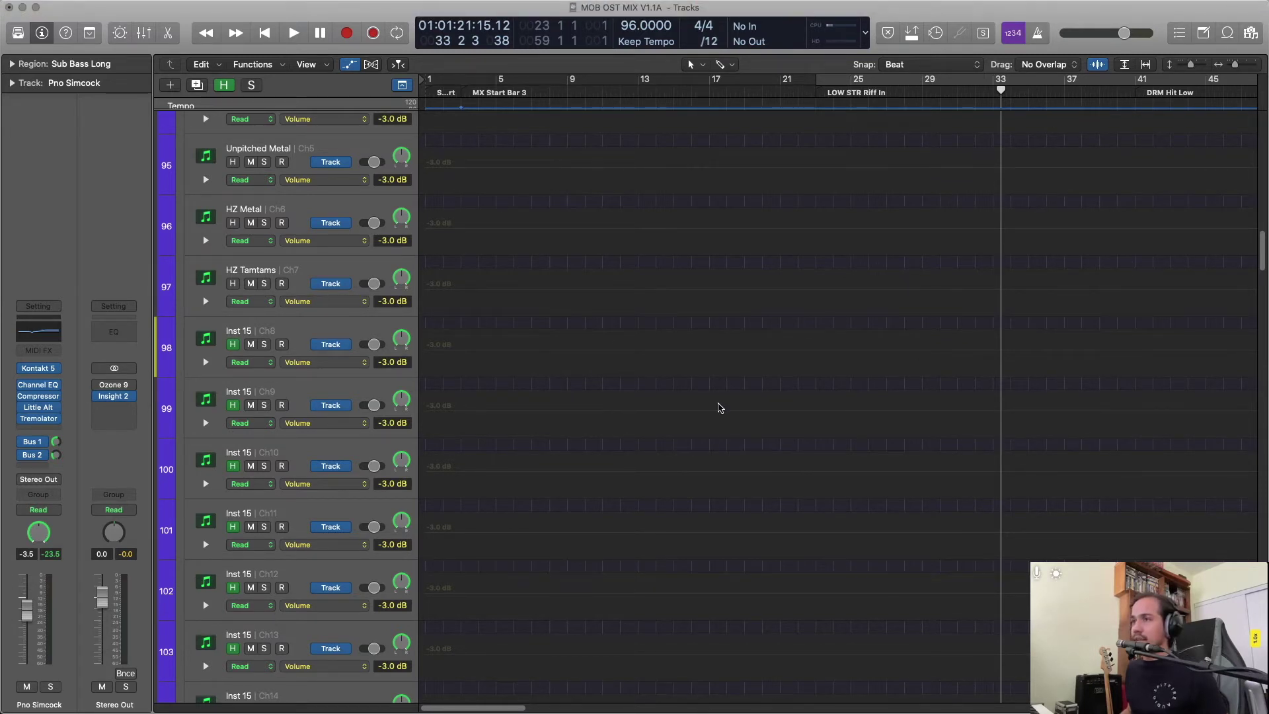
scroll(711, 346, "right", 5)
scroll(533, 285, "left", 5)
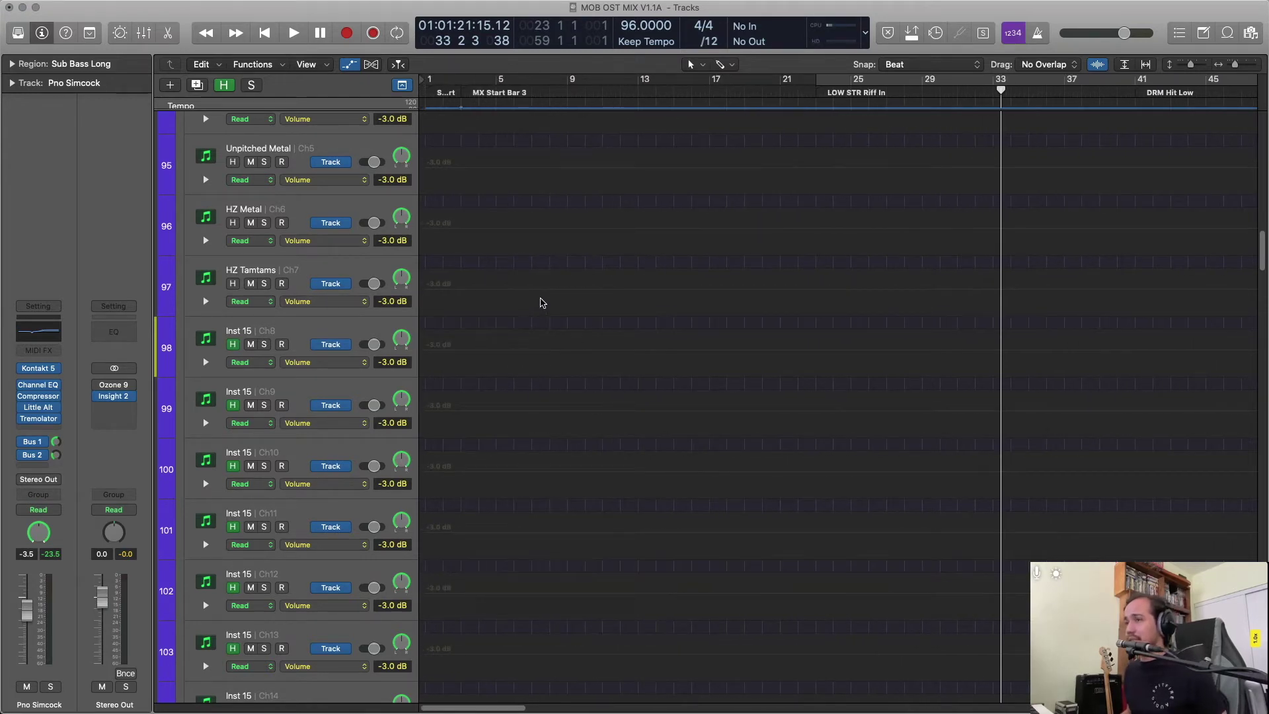
Hide the automation to view the whole arrangement at a compact track height, and show the Volume automation lanes again.
key("super+Up")
key("super+Up")
key("super+Up")
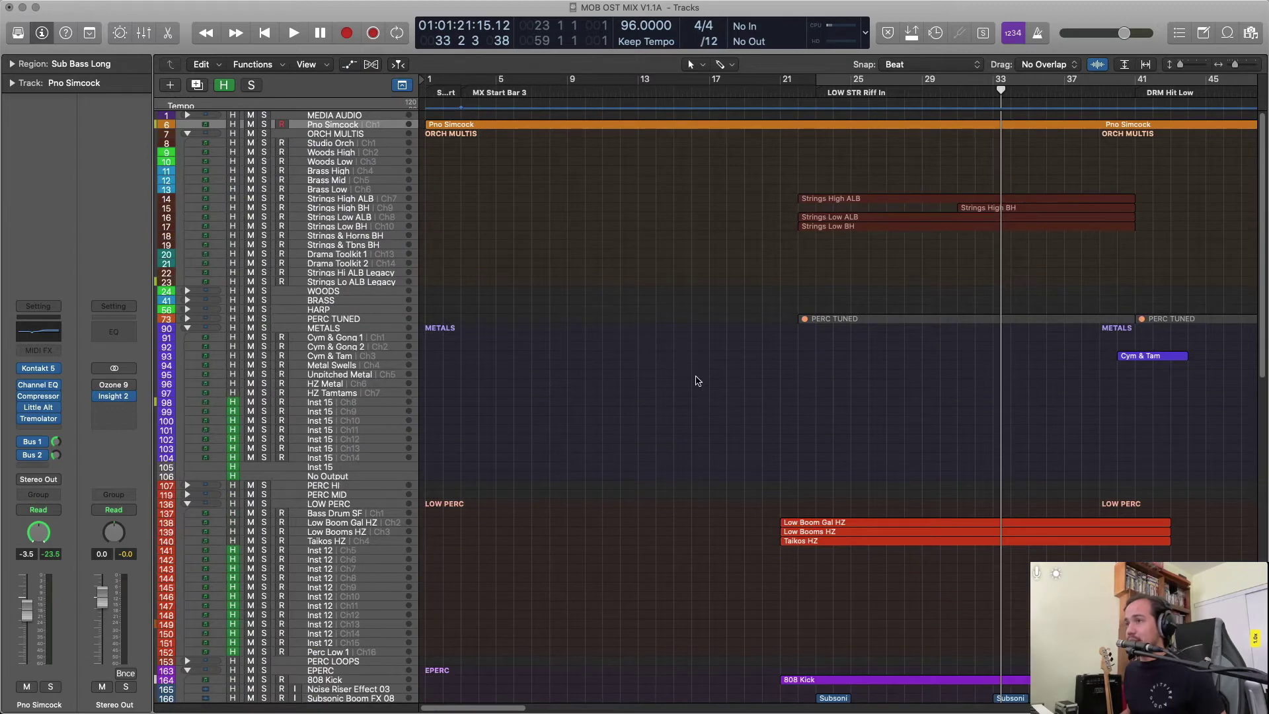
key("super+Down")
key("super+Down")
key("super+Down")
key("a")
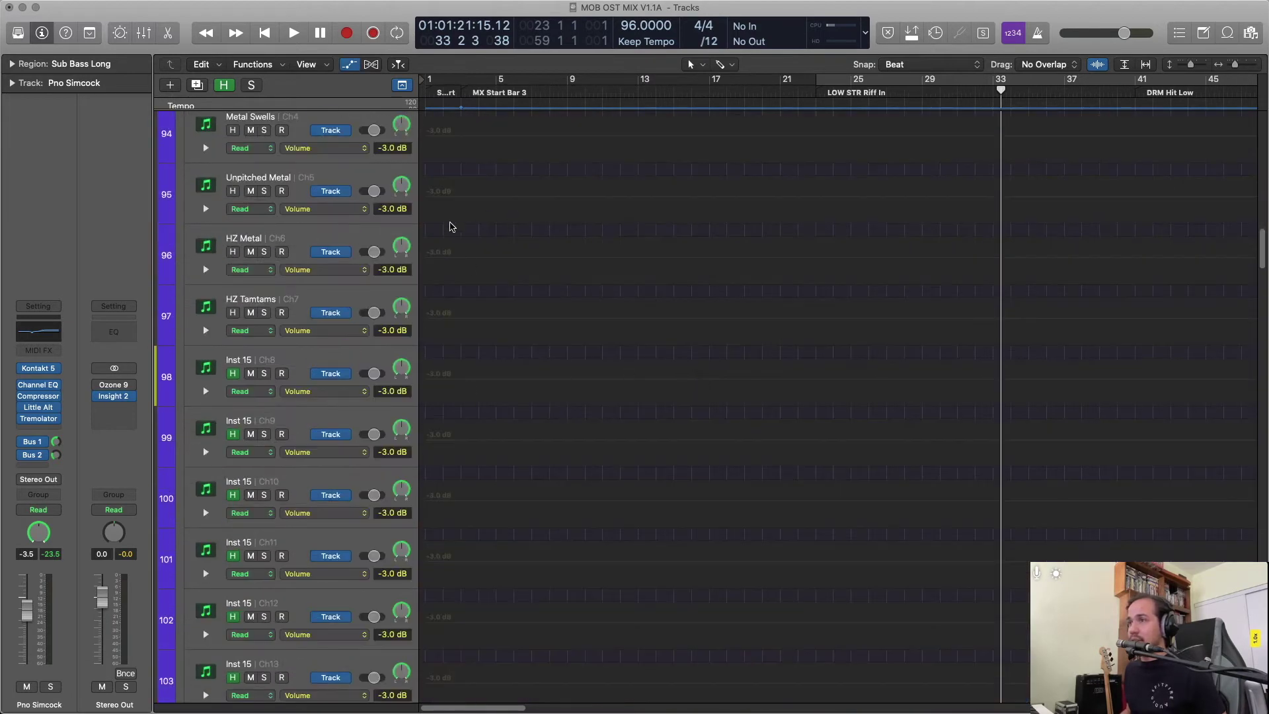
Hide the track automation and show the whole arrangement at a compact track height.
left_click_drag(522, 262, 533, 272)
key("super+z")
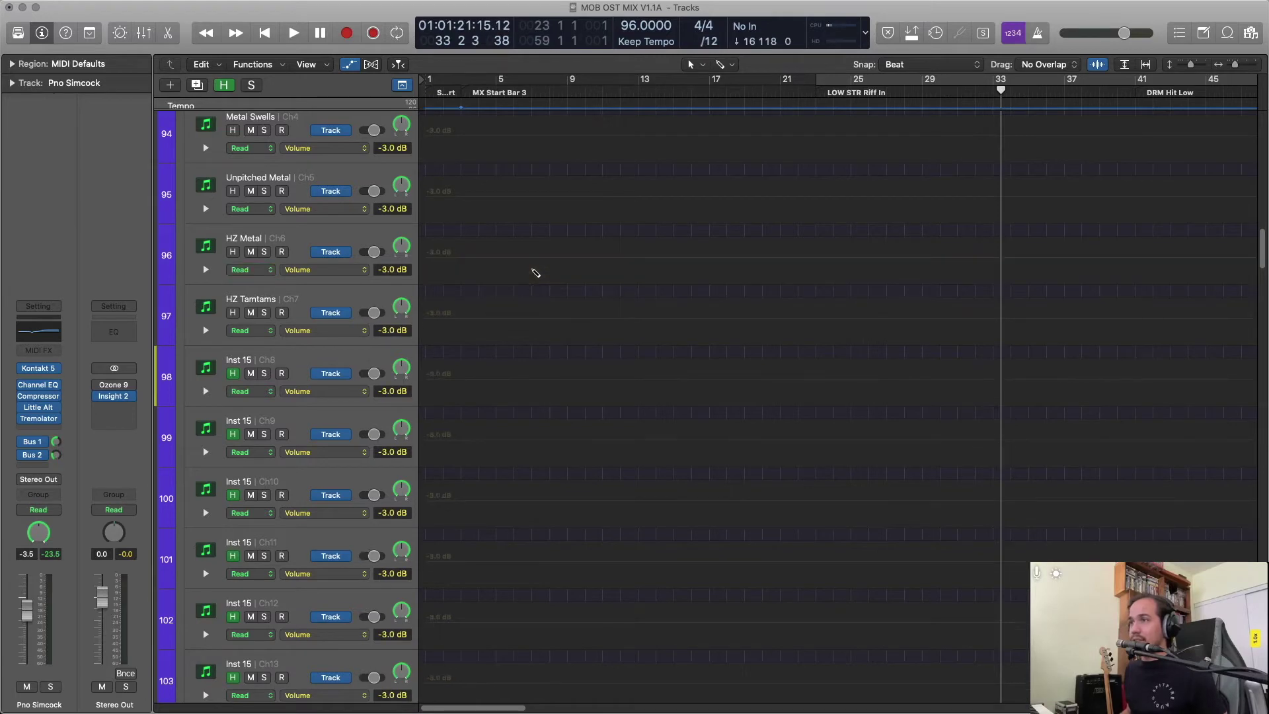
key("super+Up")
key("super+Up")
key("super+Up")
key("a")
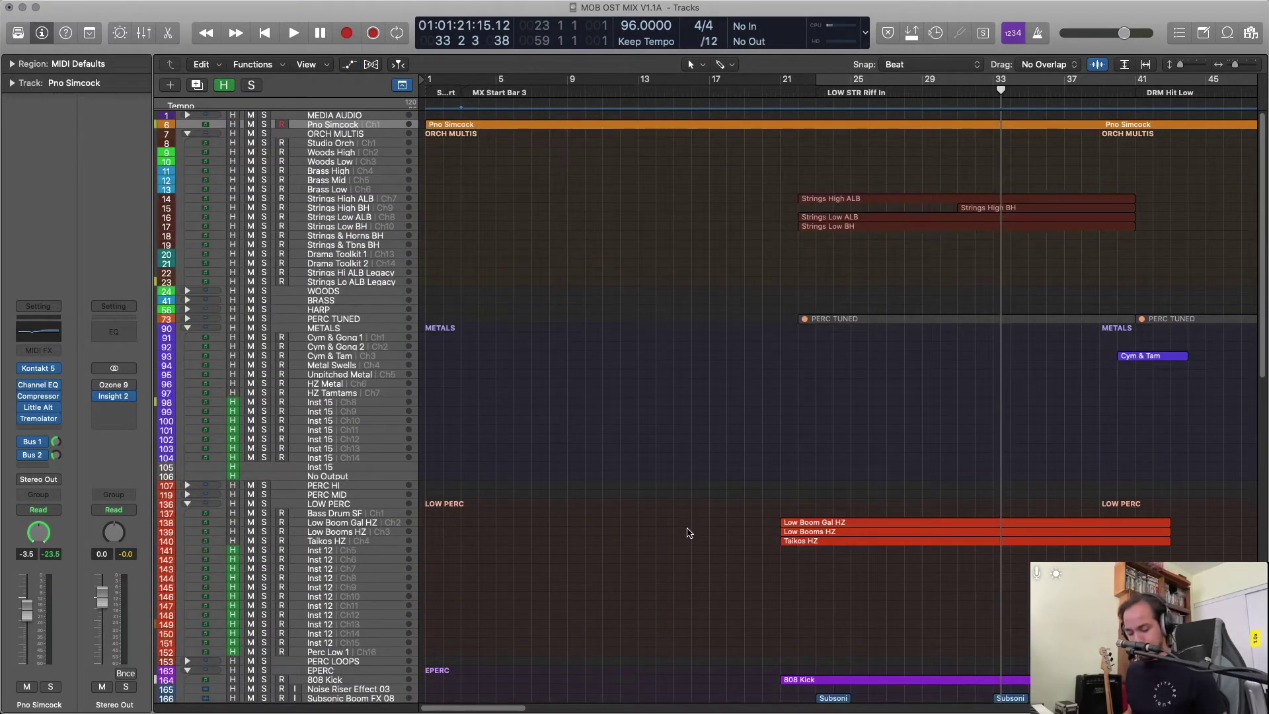
In the mixer, lower all channel faders together, except Stereo Out and Master, until VERB 1 reads -16.0 dB, and clear the peak readings.
key("x")
left_click_drag(313, 702, 1166, 701)
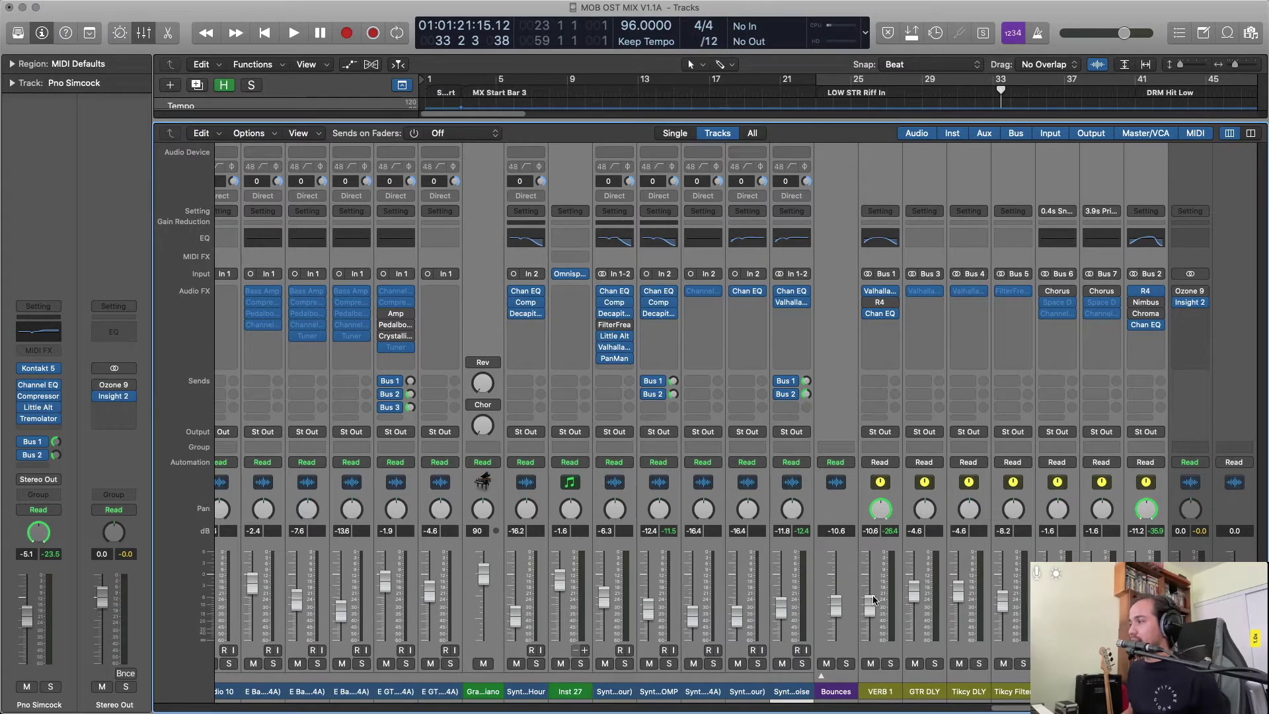
left_click_drag(874, 600, 874, 610)
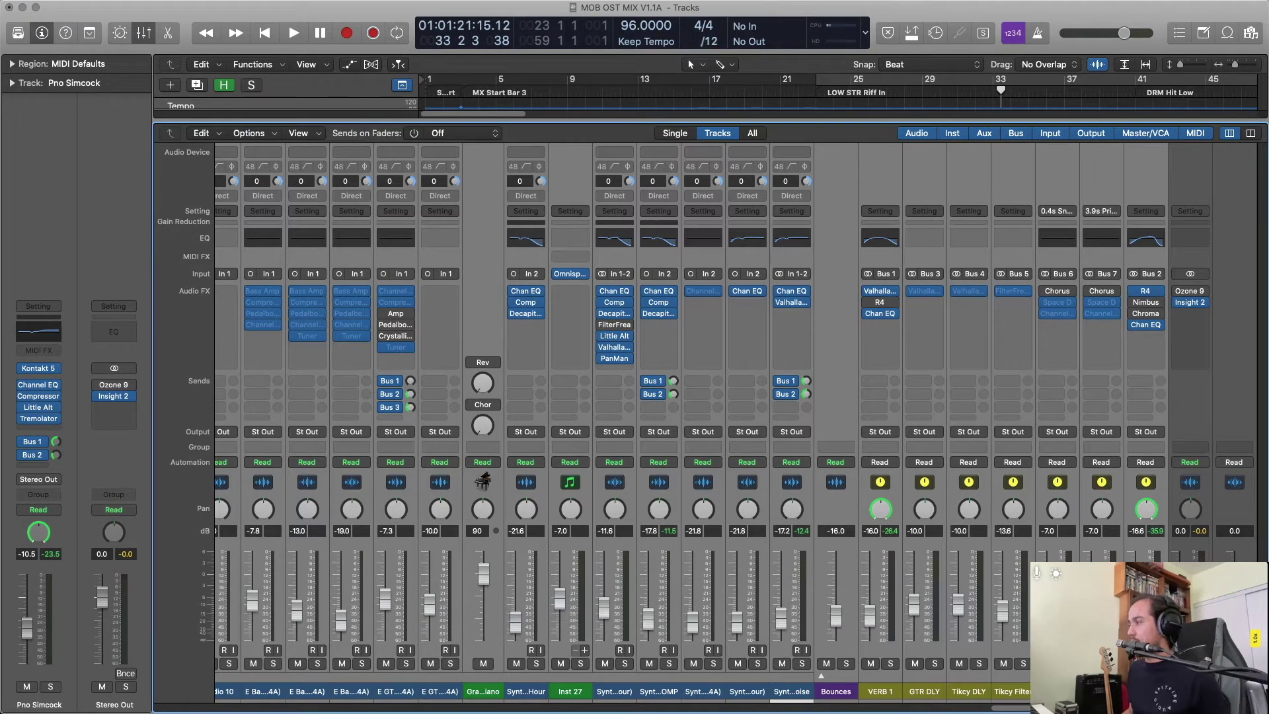
scroll(736, 427, "right", 2)
scroll(735, 427, "left", 2)
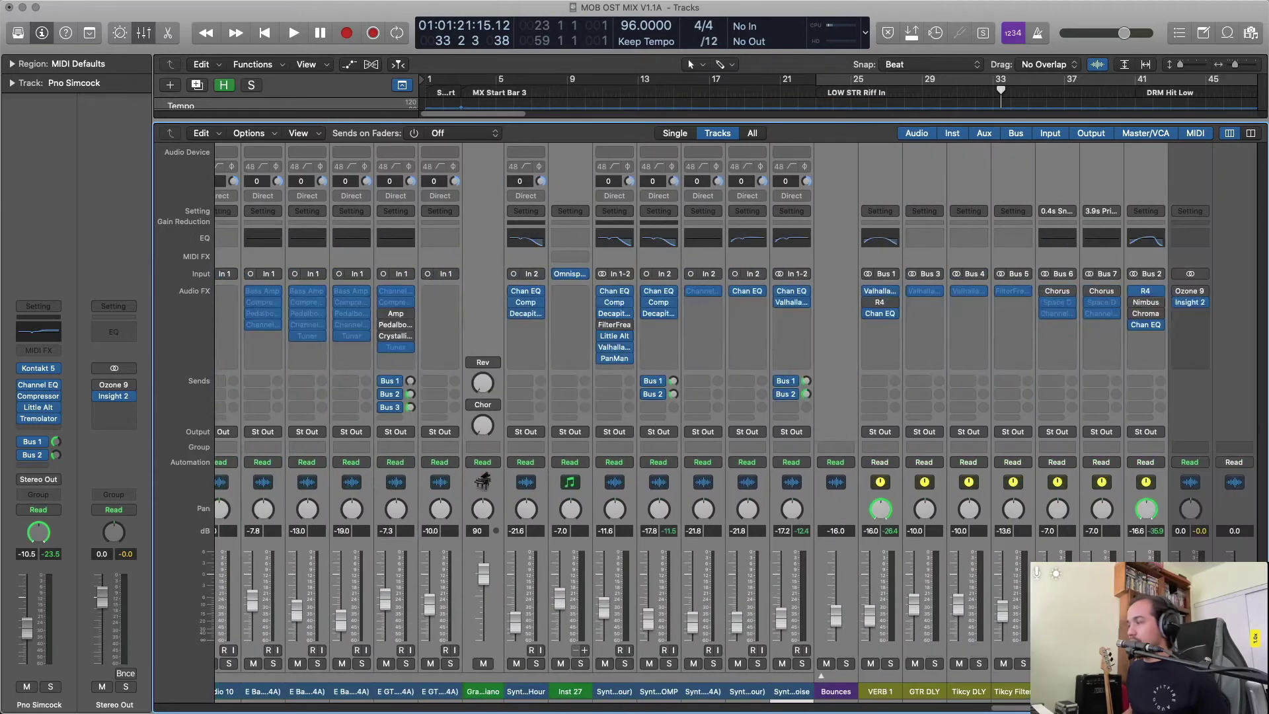
left_click(1204, 533)
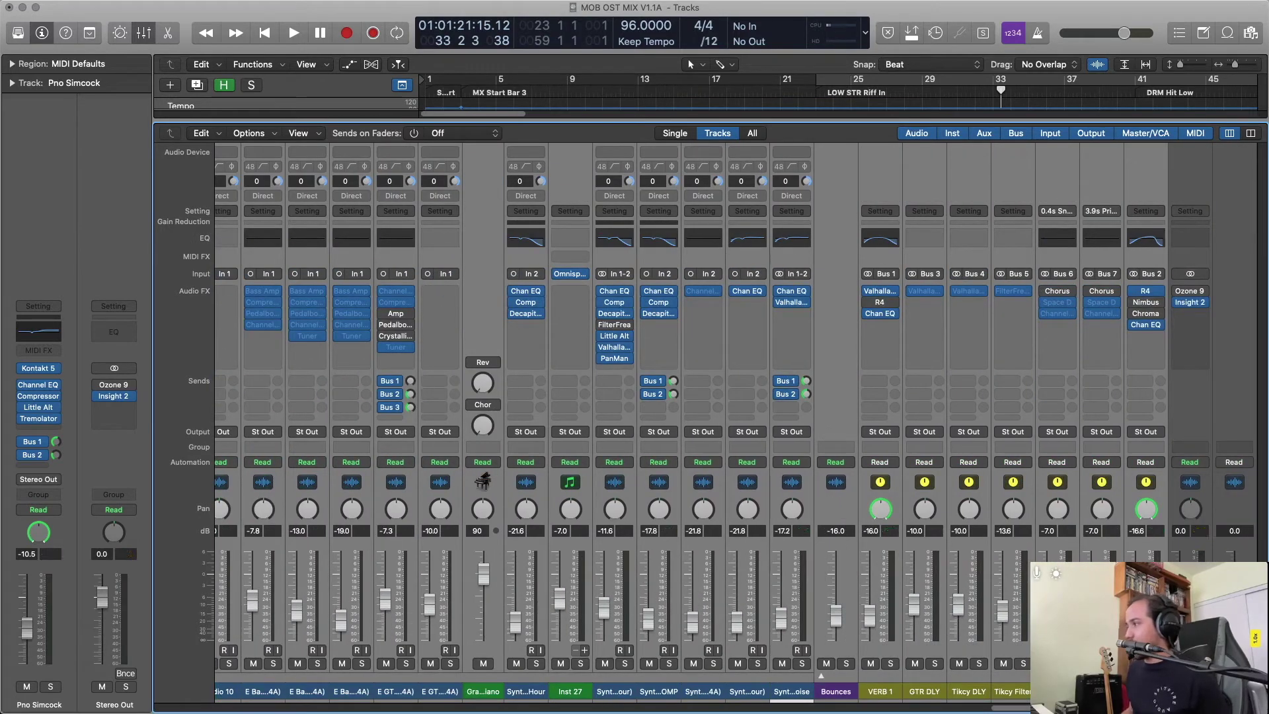
Clear the group channel selection by selecting single channels at the mixer's start, ending on MEDIA AUDIO, and close the mixer.
scroll(736, 427, "left", 15)
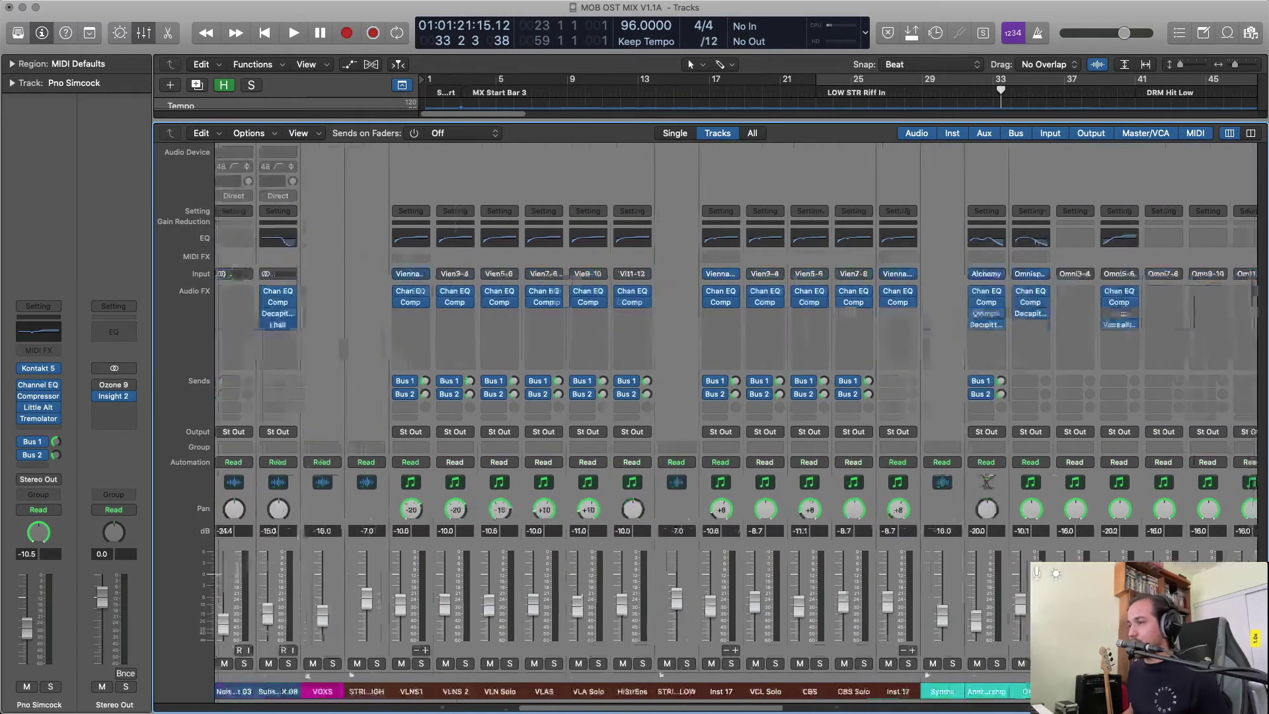
scroll(736, 428, "left", 10)
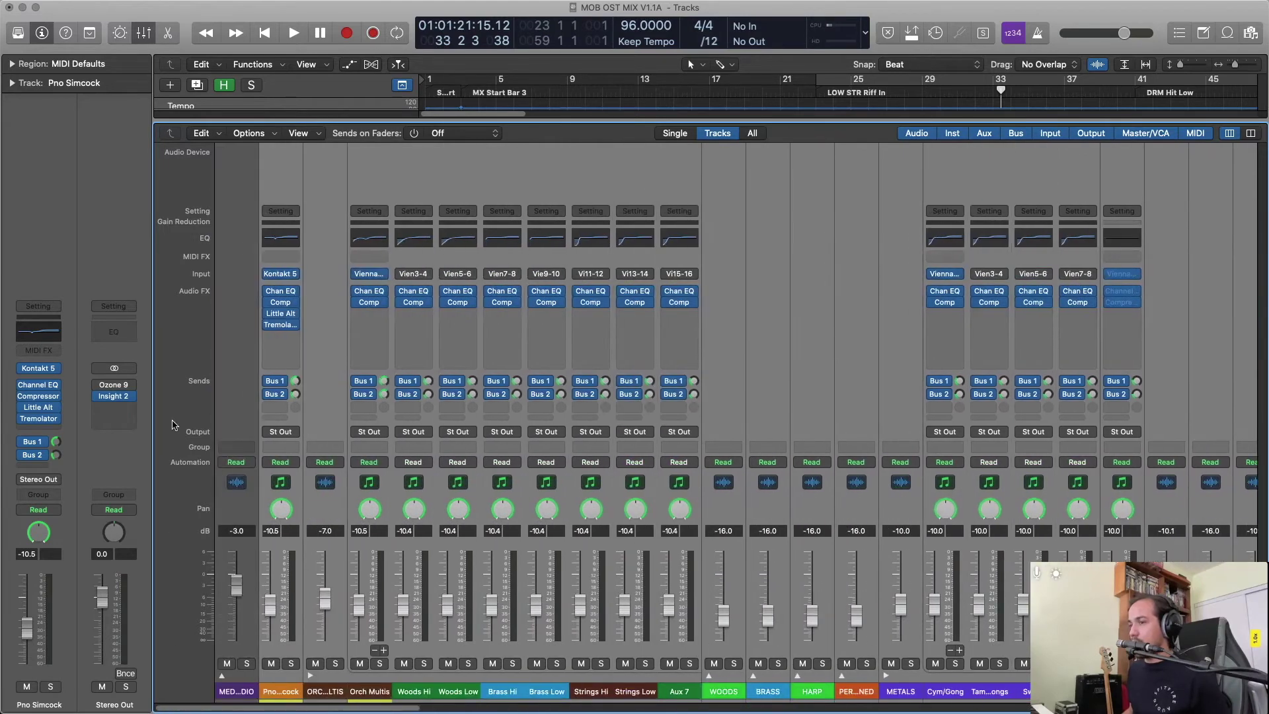
left_click(363, 186)
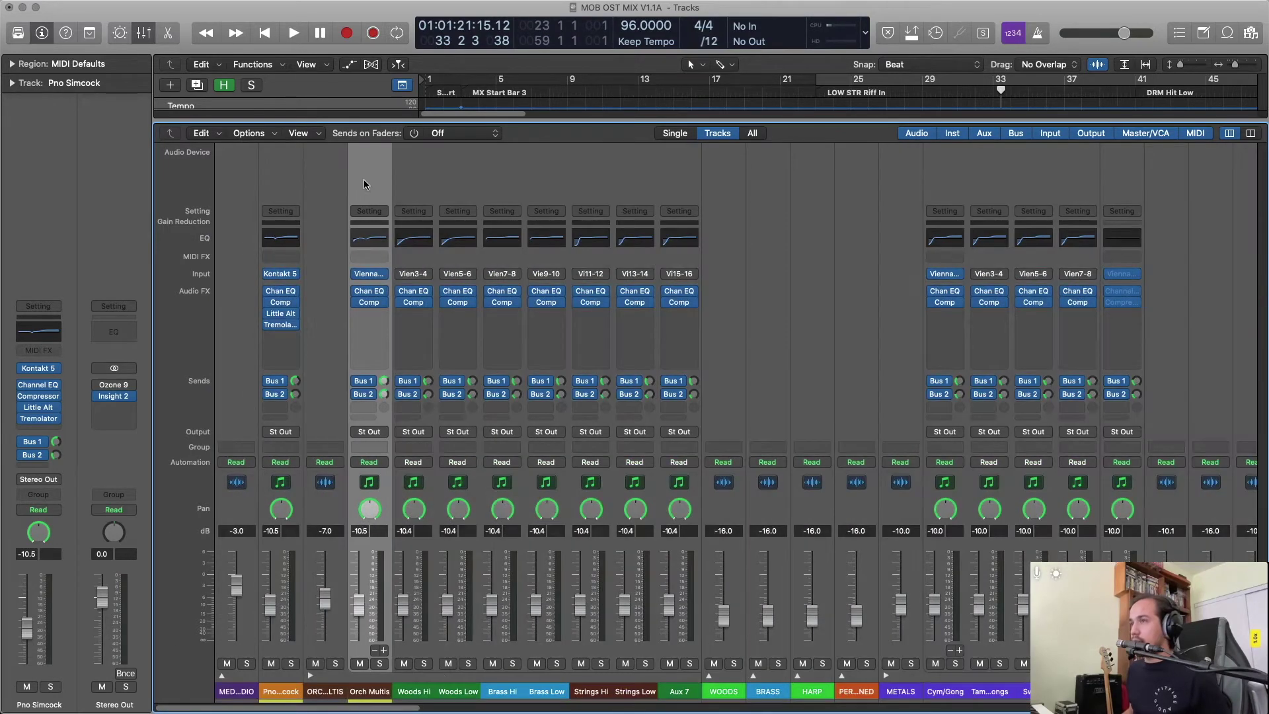
left_click(269, 171)
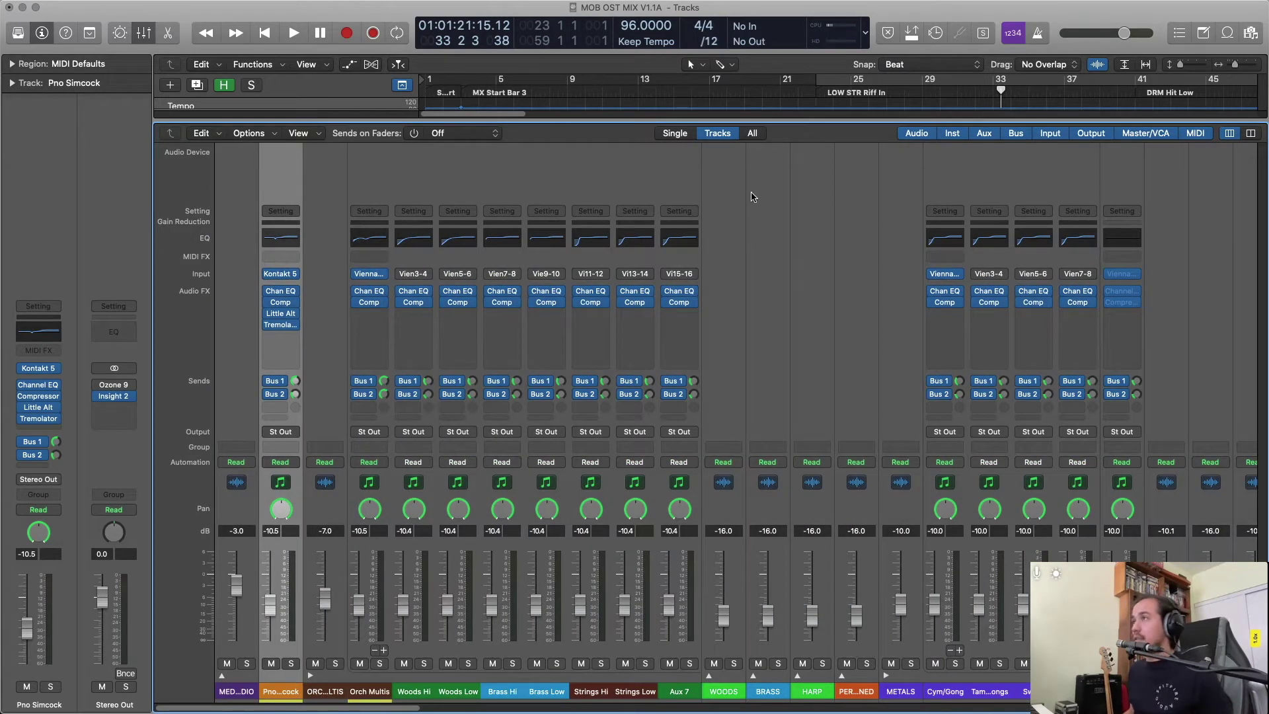
key("Up")
key("x")
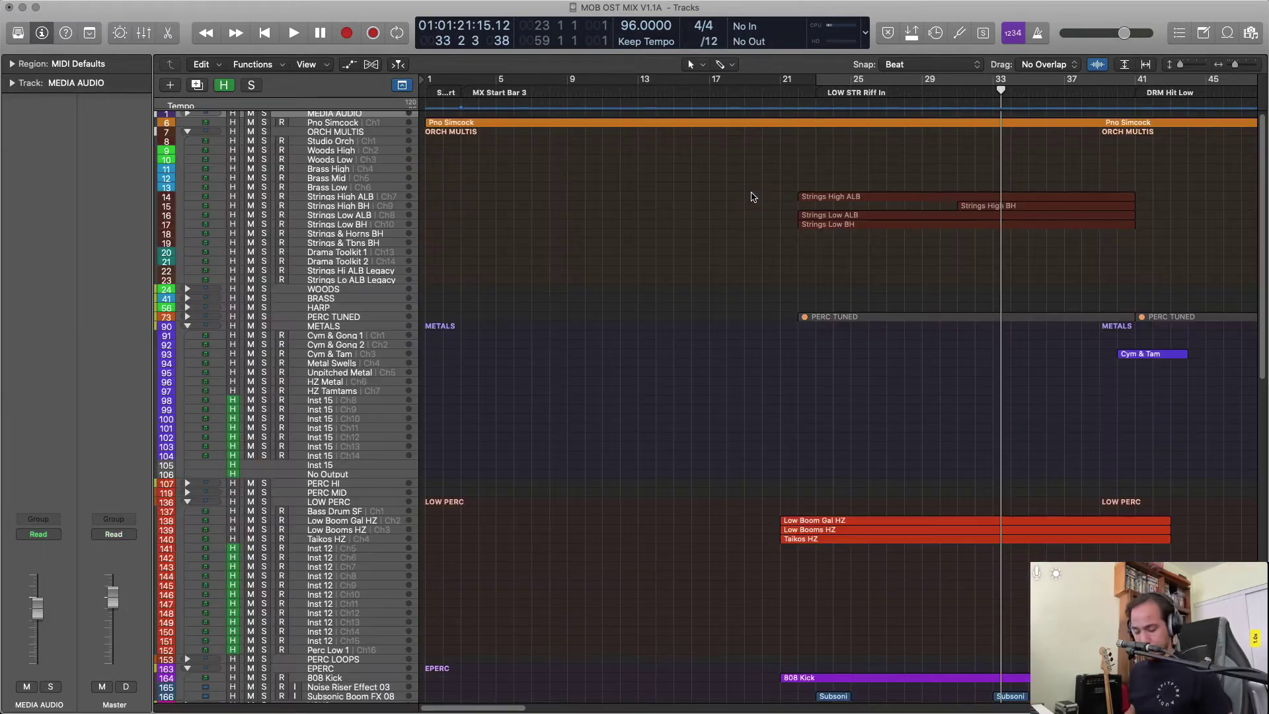
Go to the previous marker, select the Low Boom Gal HZ, Low Booms HZ and Taikos HZ regions, and play from their start.
key("alt+comma")
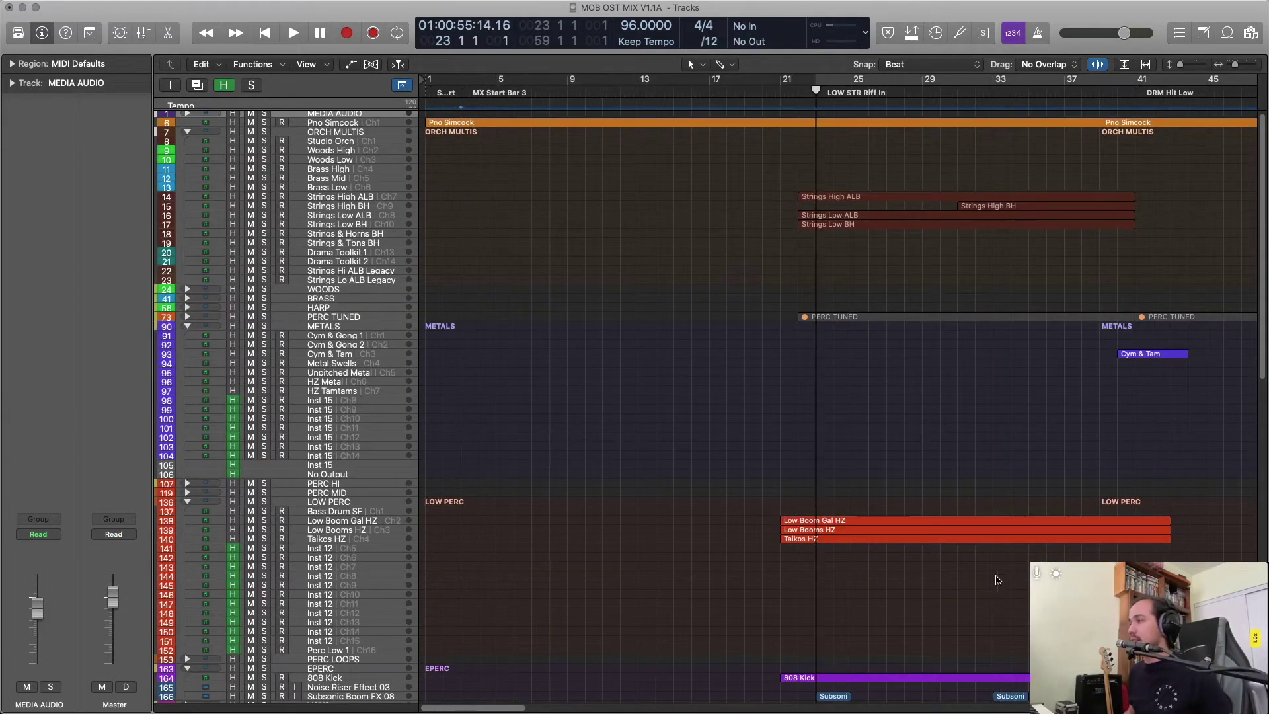
left_click_drag(930, 474, 912, 547)
key("shift+space")
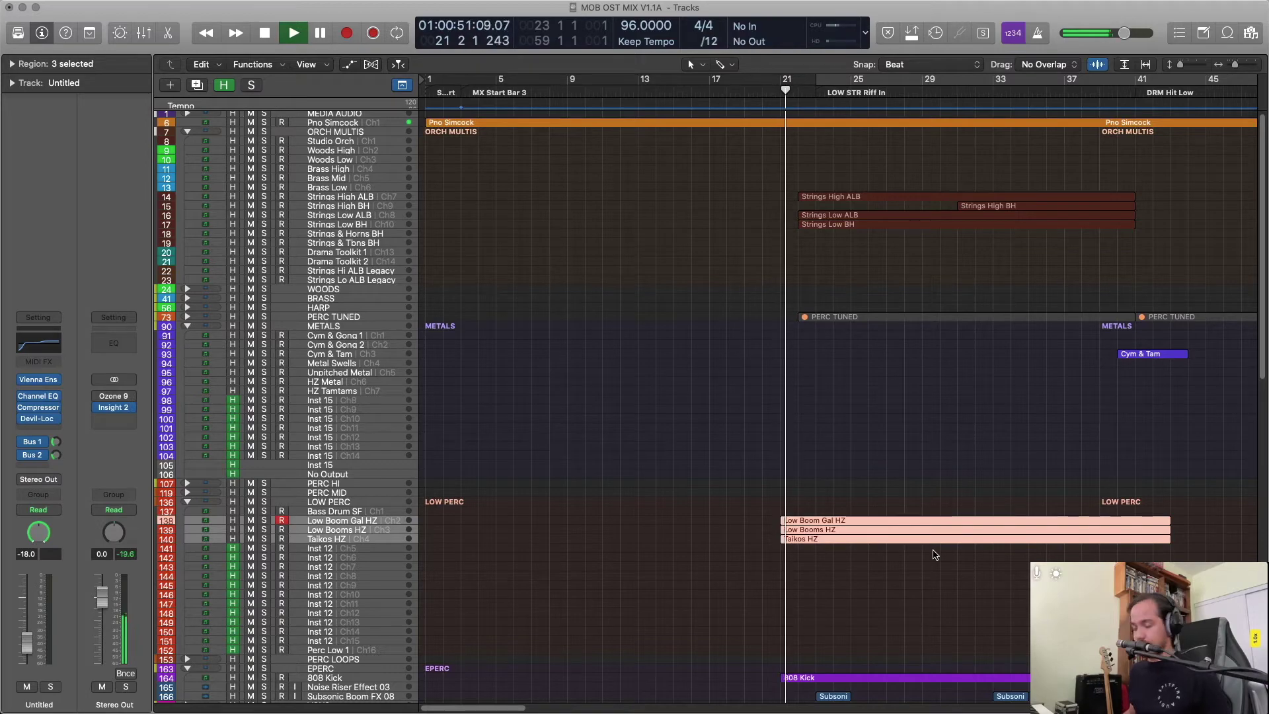
During playback, examine the levels along the mixer's channel strips, from the orchestral channels through to the reverb buses and Stereo Out.
key("x")
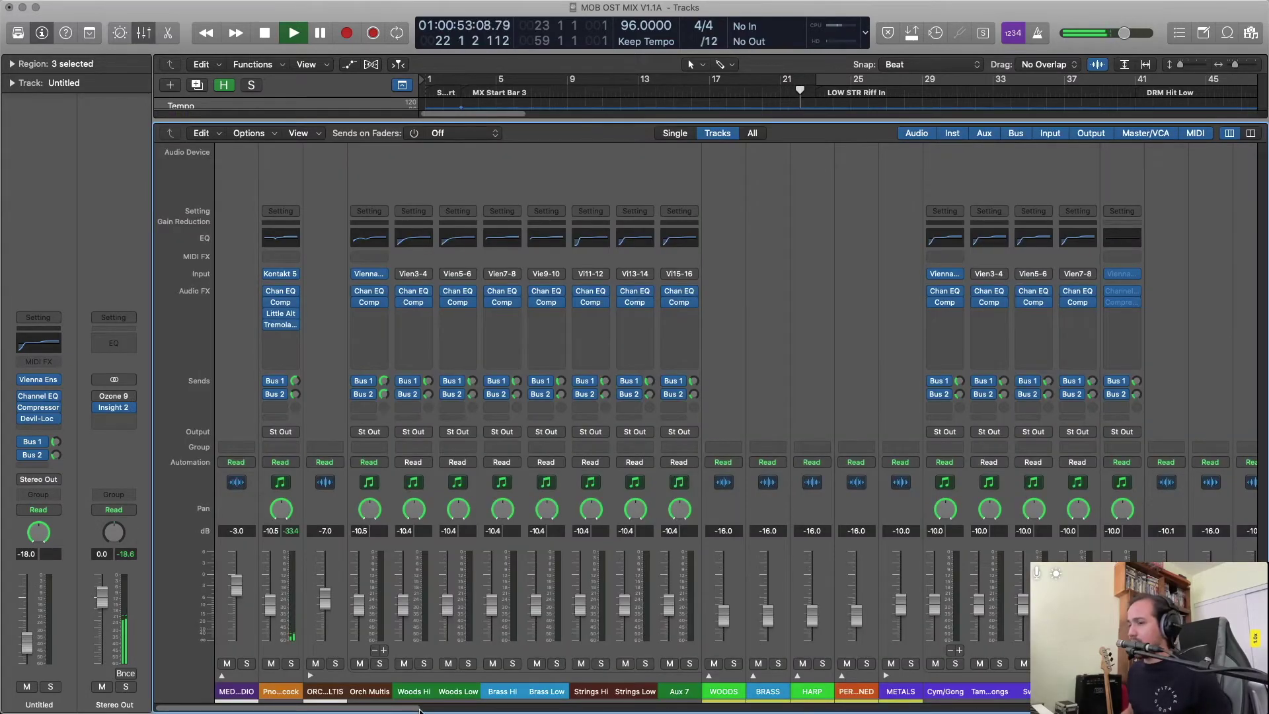
left_click_drag(420, 709, 1256, 709)
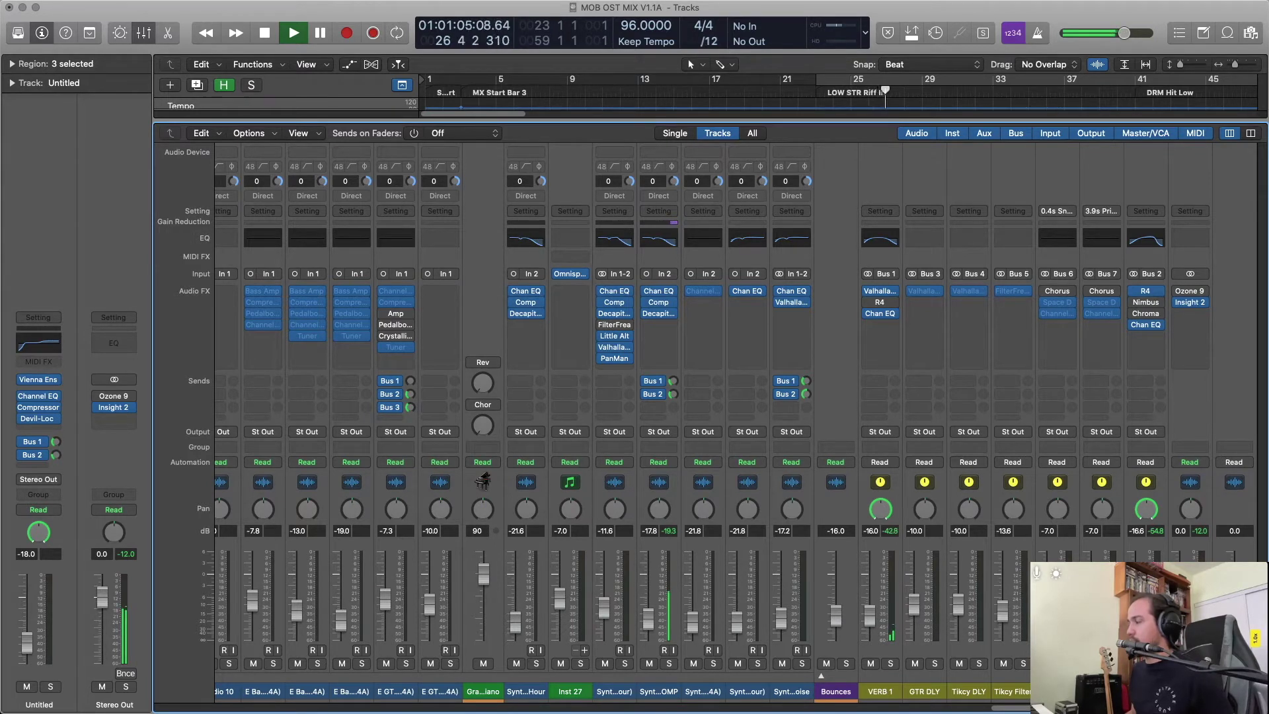
scroll(736, 430, "left", 1)
scroll(737, 430, "right", 2)
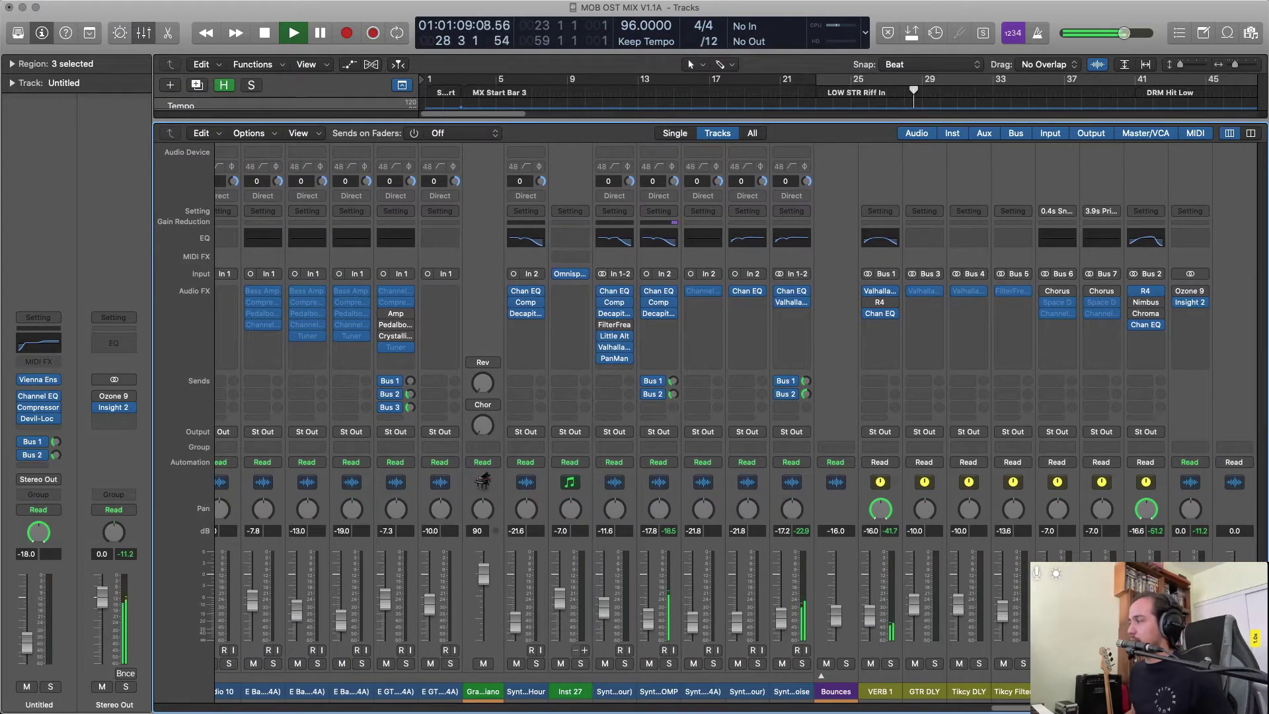
scroll(737, 430, "left", 10)
left_click_drag(950, 712, 343, 712)
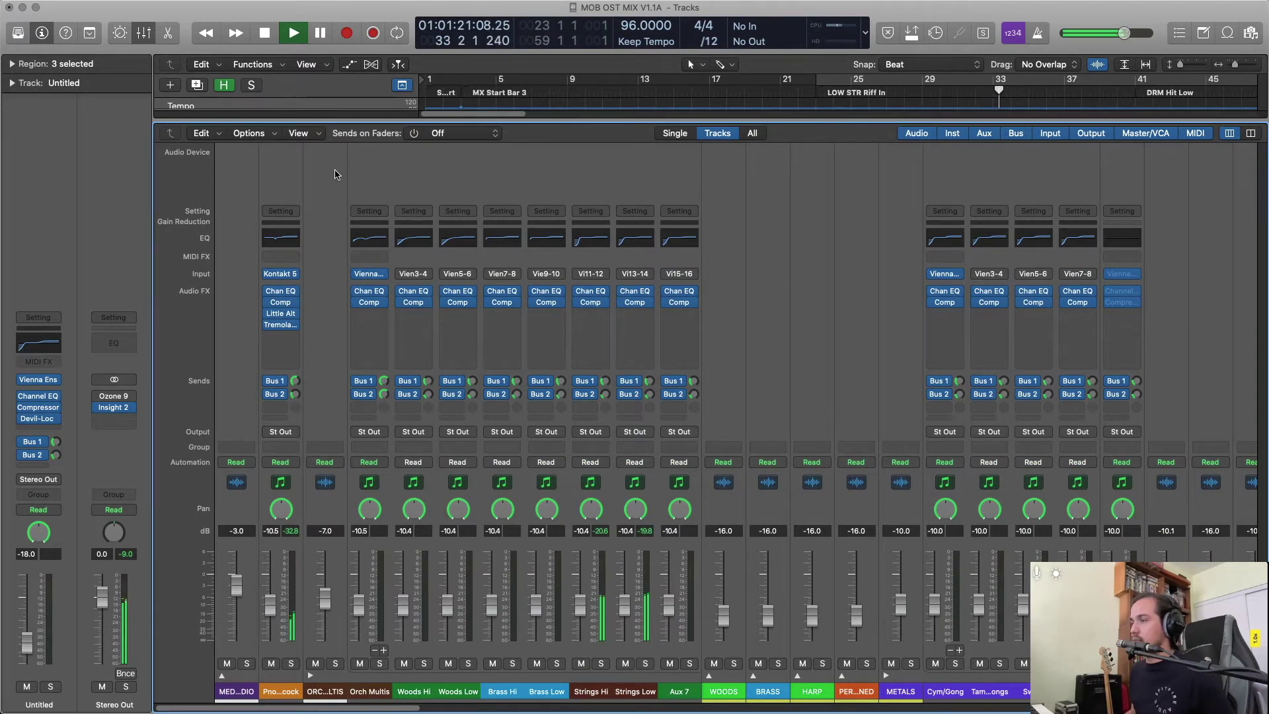
left_click_drag(395, 709, 1234, 702)
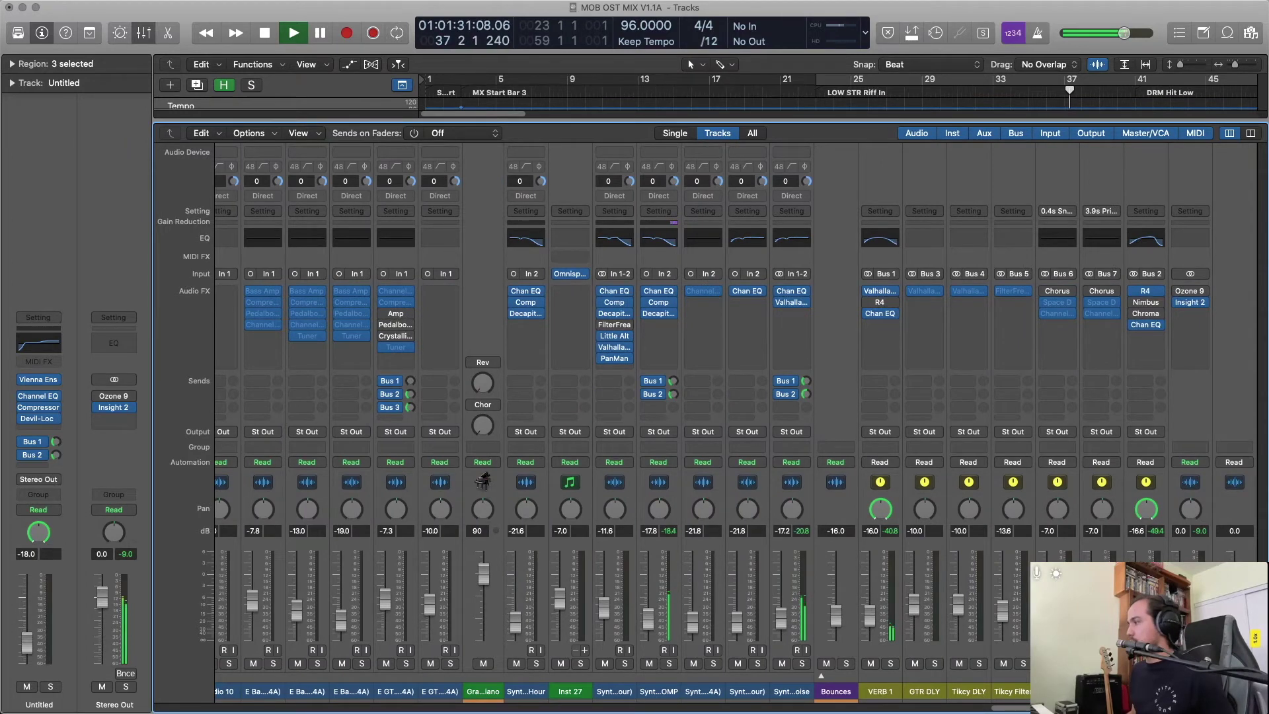
left_click_drag(1234, 706, 692, 710)
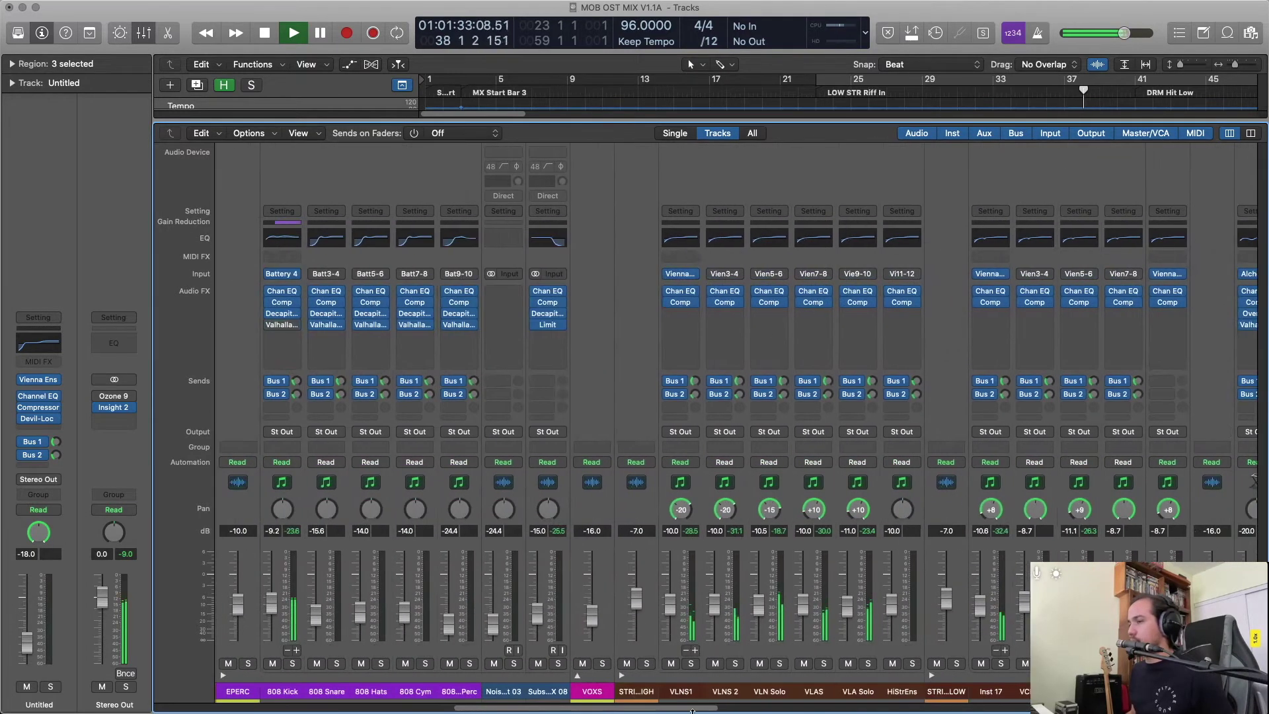
Stop playback and lower all STRINGS HIGH and STRINGS LOW channels together by 3 dB, bringing VLNS1 to -13.0 dB.
key("space")
left_click(645, 159)
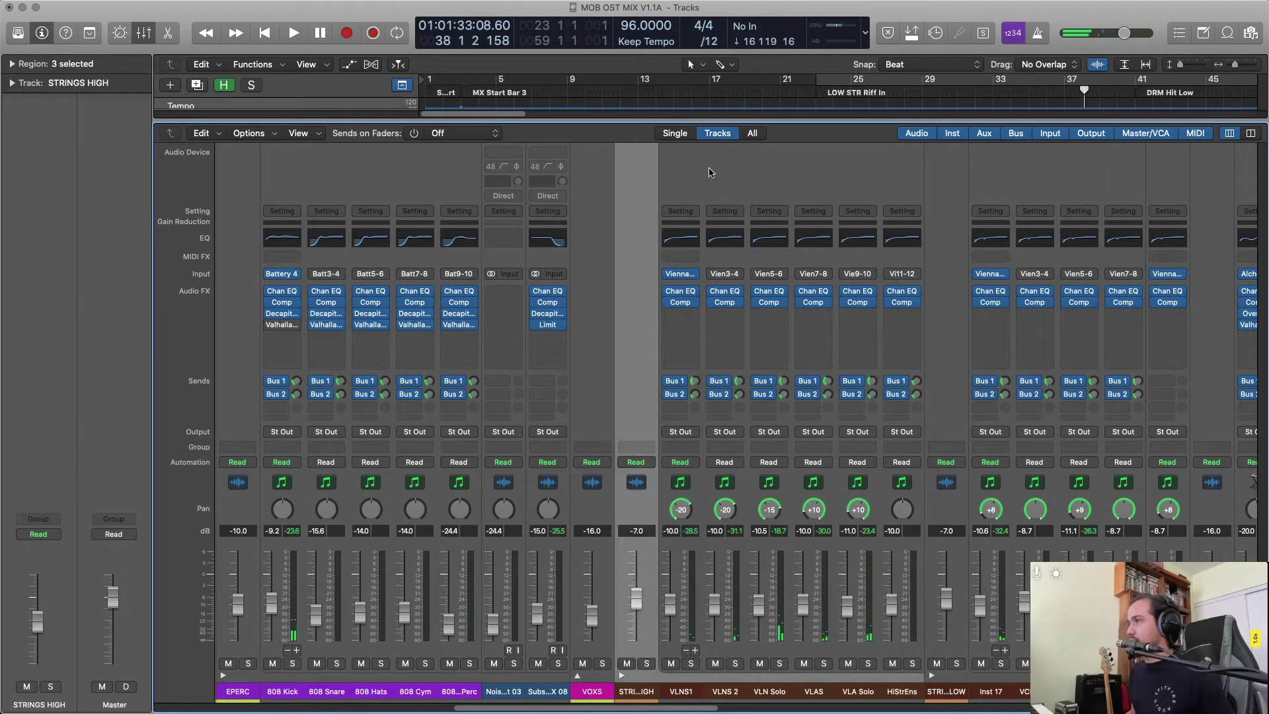
left_click(1183, 169, "shift")
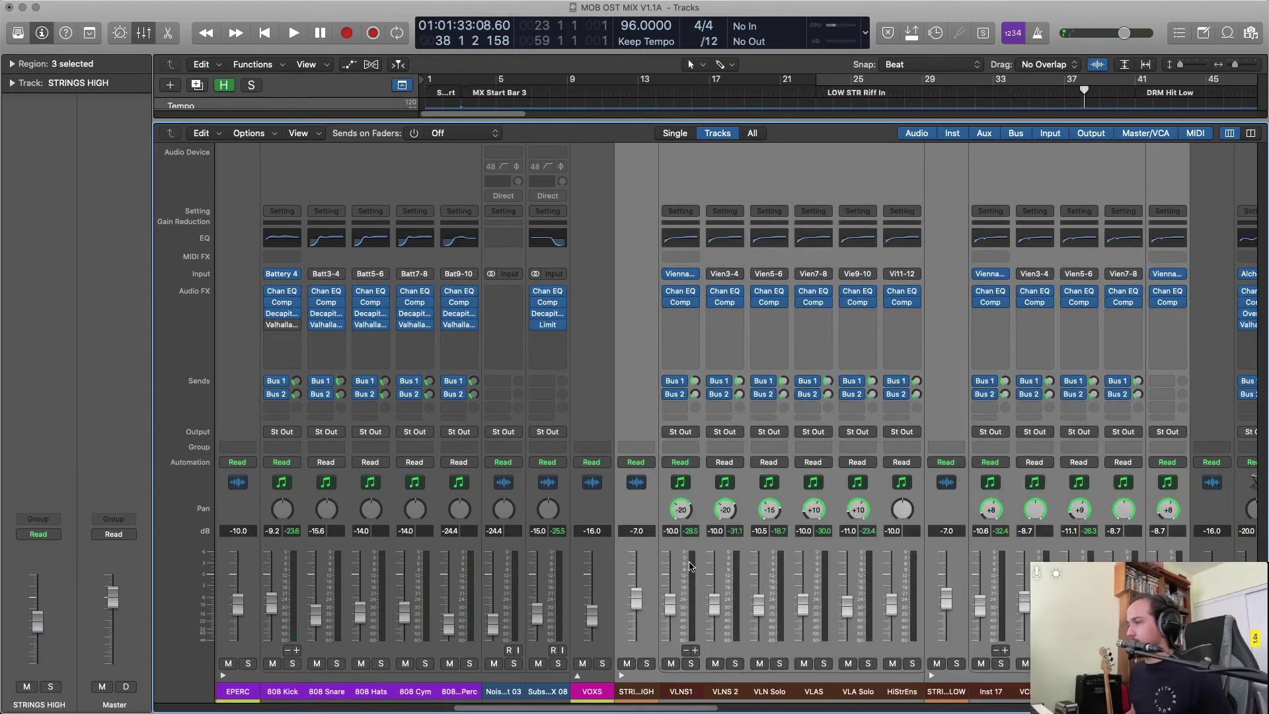
left_click_drag(673, 600, 671, 608)
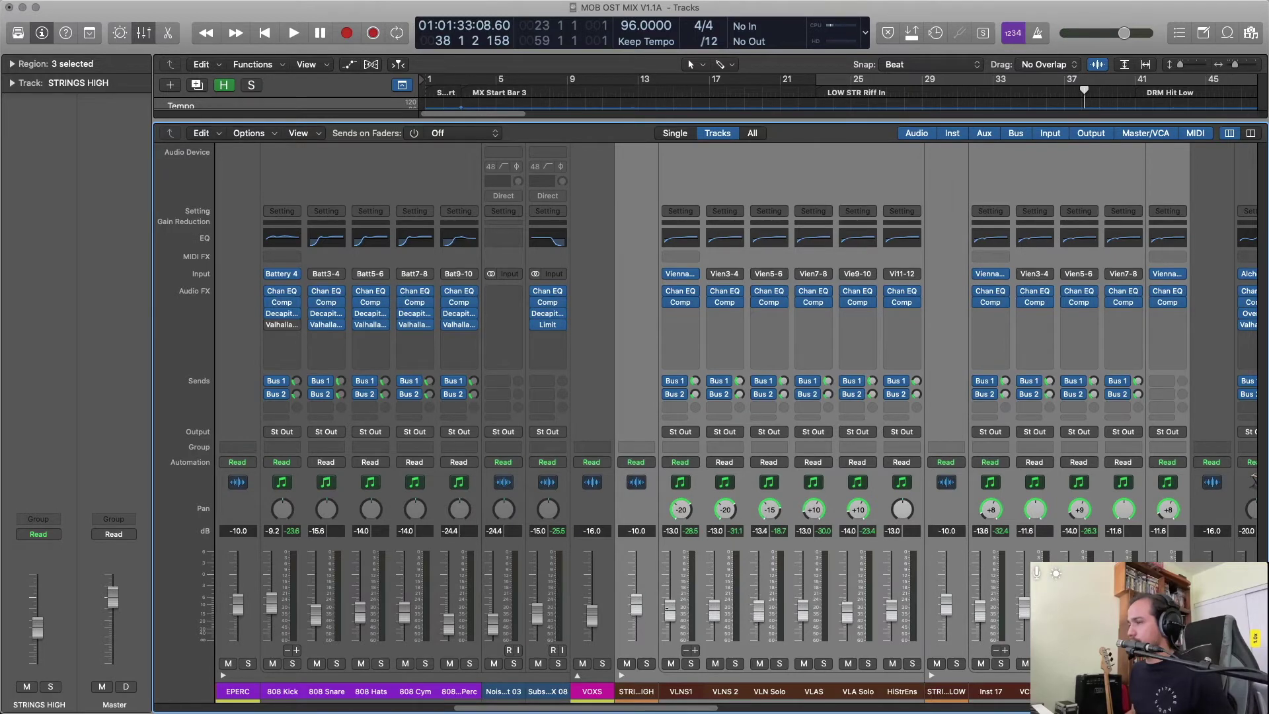
Restart playback, return to the mixer's first channels, select BRASS, and remove the tracks marked as hidden from view.
key("space")
left_click_drag(667, 704, 343, 707)
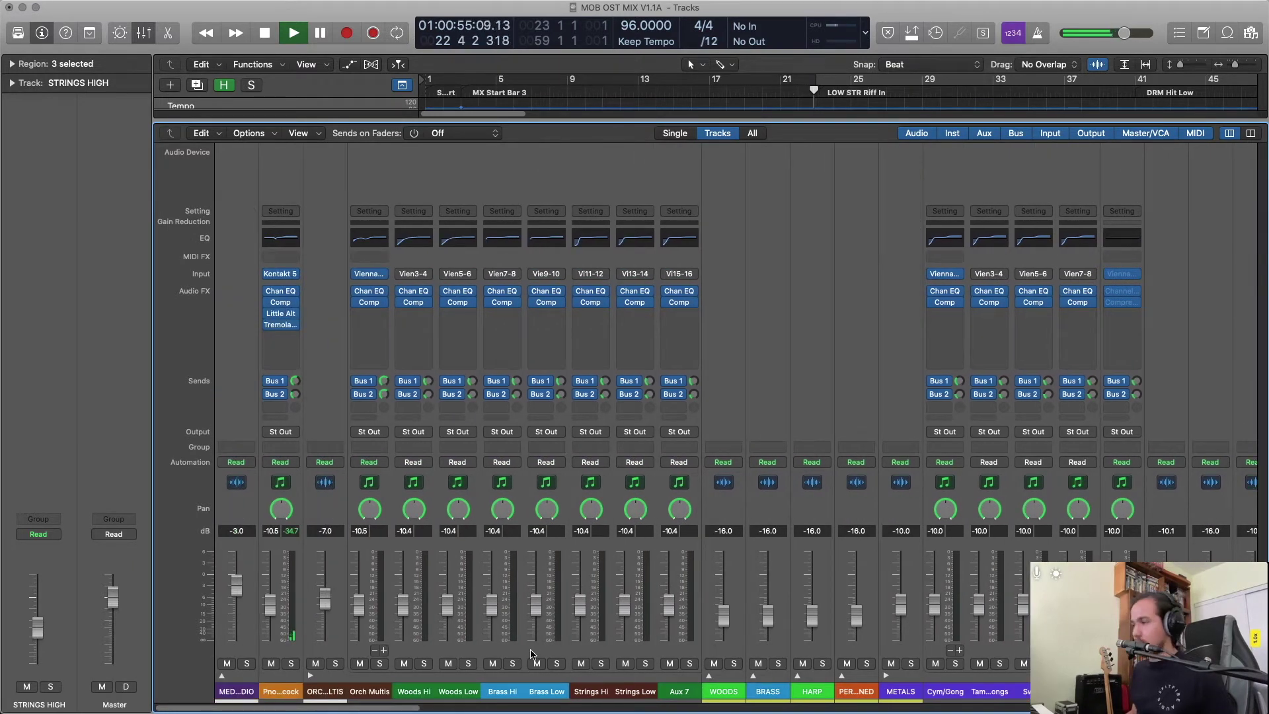
left_click(747, 344)
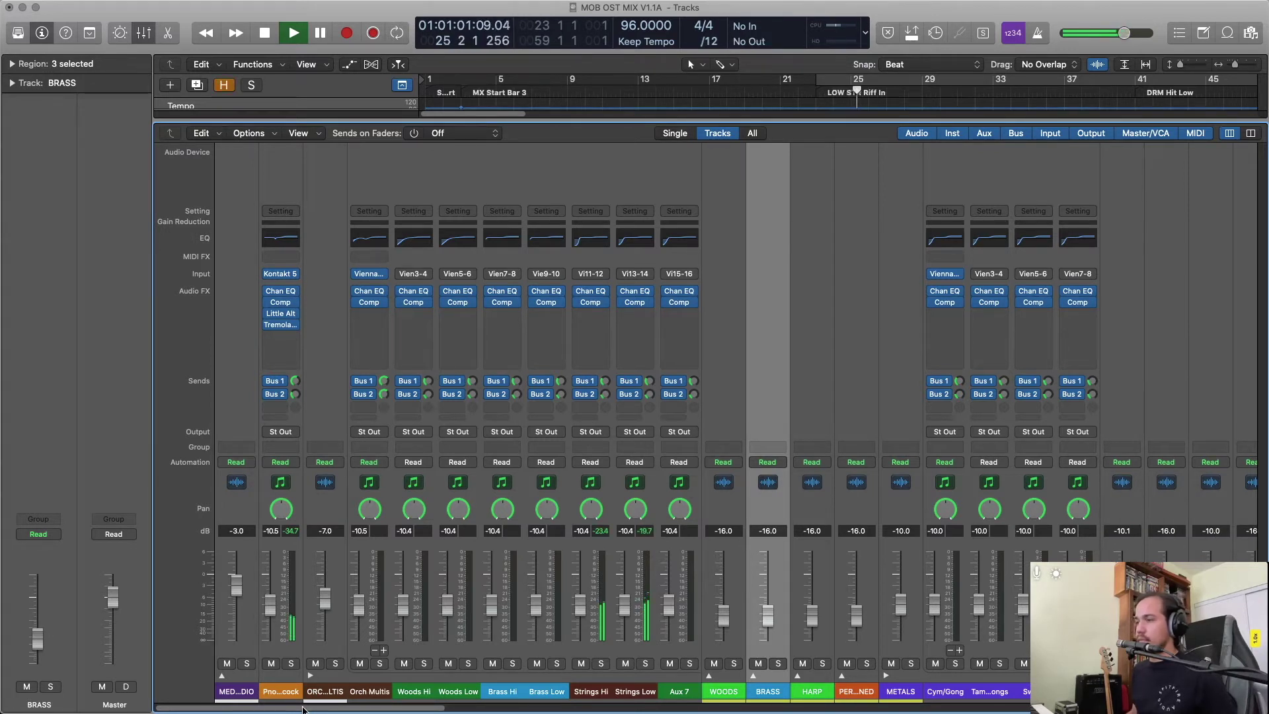
mouse_move(302, 710)
left_mouse_down()
mouse_move(588, 710)
mouse_move(286, 712)
left_mouse_up()
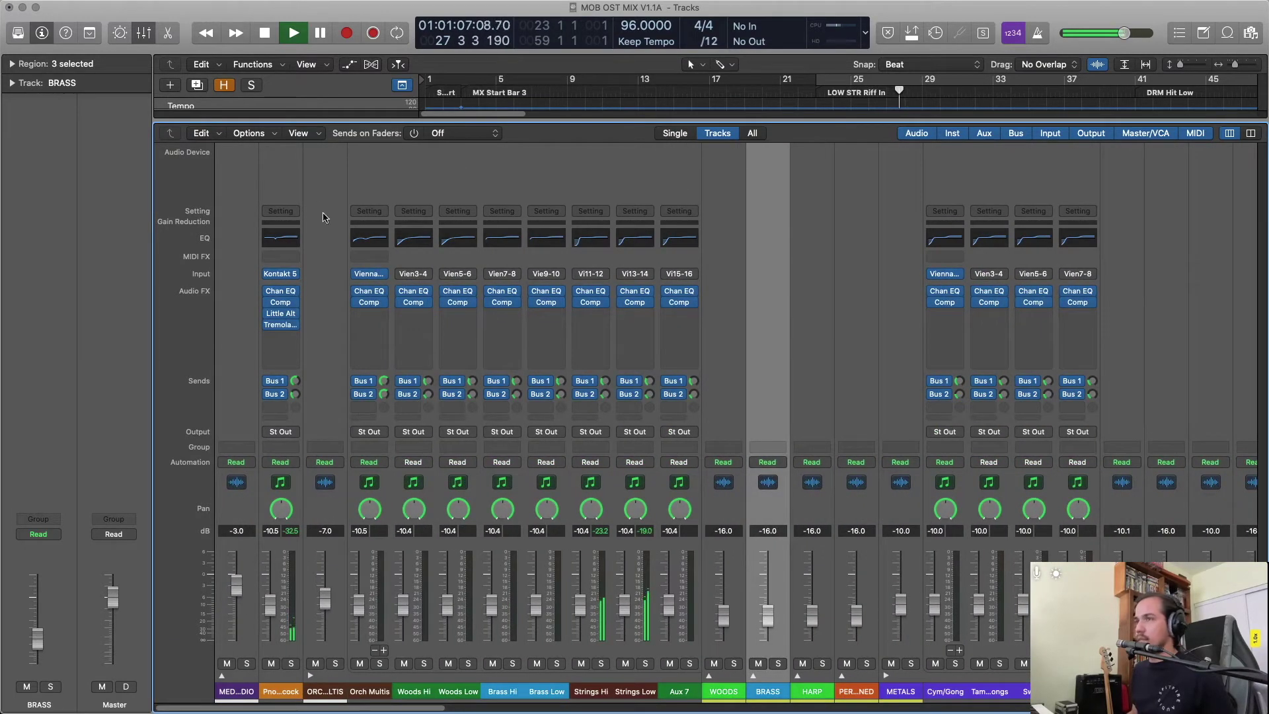
Lower the channels from ORCH MULTIS through Aux 7 together by 3 dB, bringing ORCH MULTIS to -10.0 dB.
left_click(315, 169)
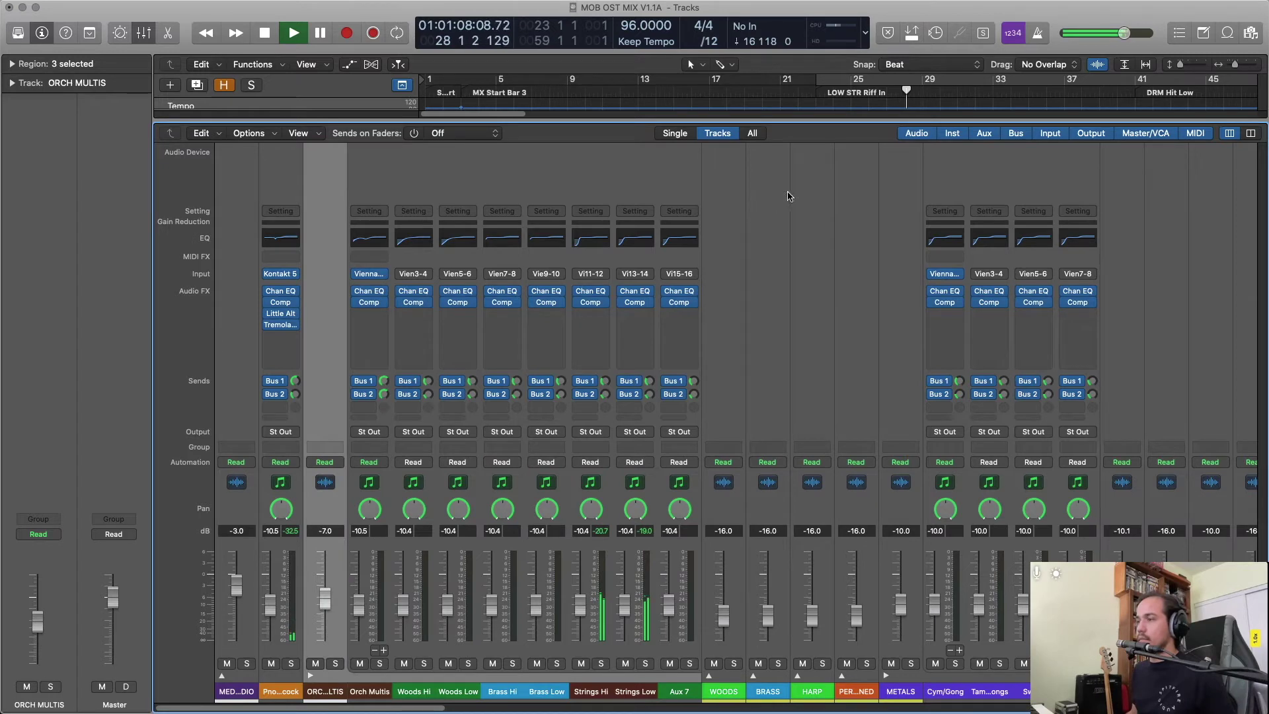
left_click(678, 158, "shift")
left_click_drag(402, 601, 403, 608)
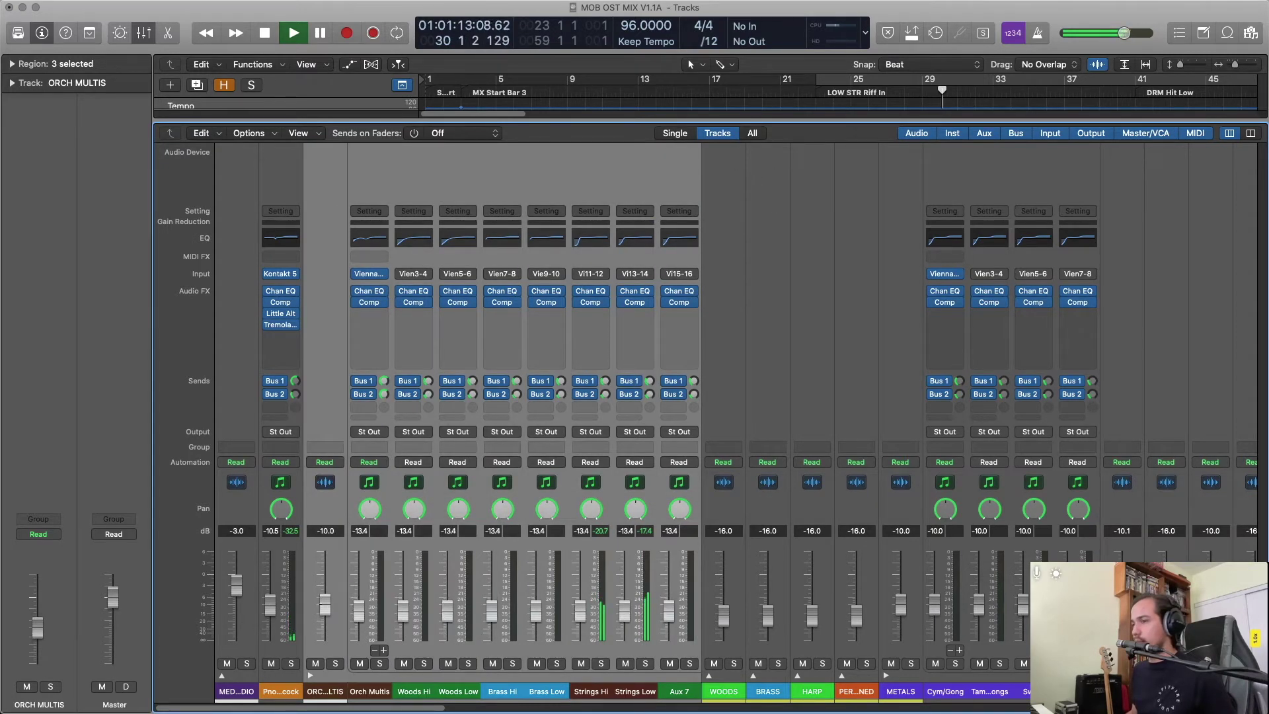
Check the percussion, strings, synth bass and reverb channel levels in the mixer while the passage plays.
scroll(400, 698, "right", 15)
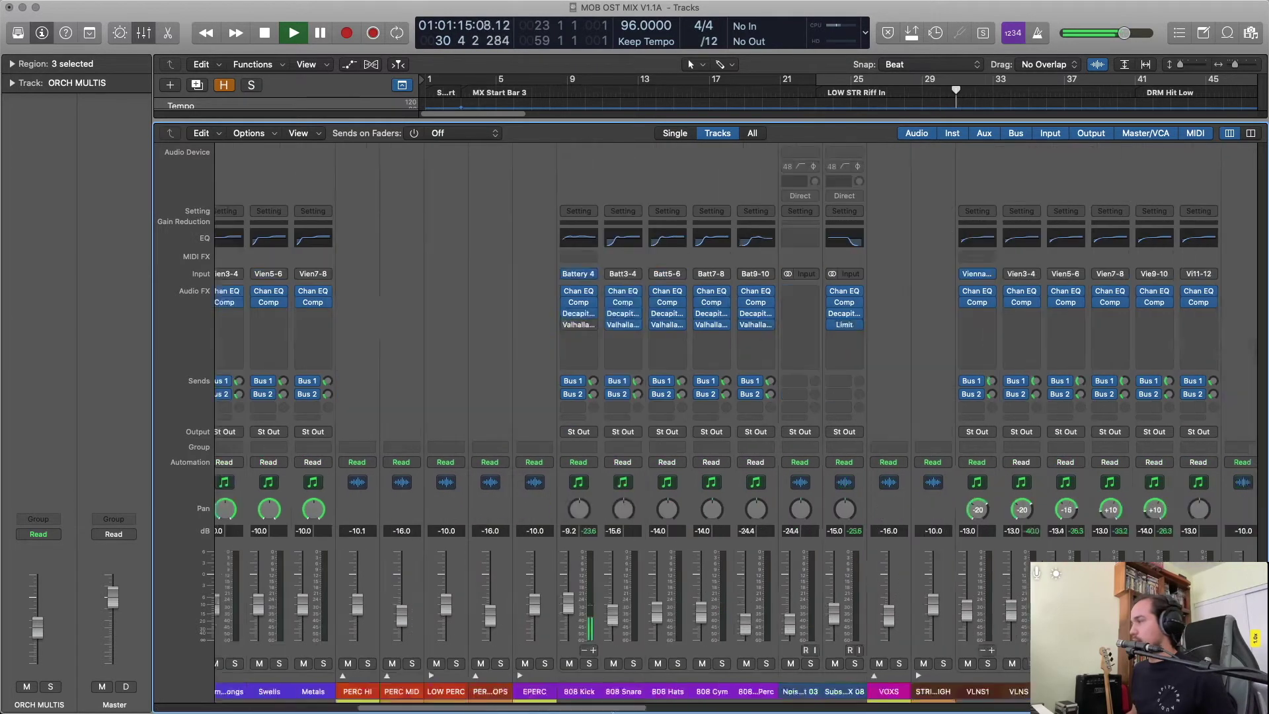
scroll(734, 423, "right", 20)
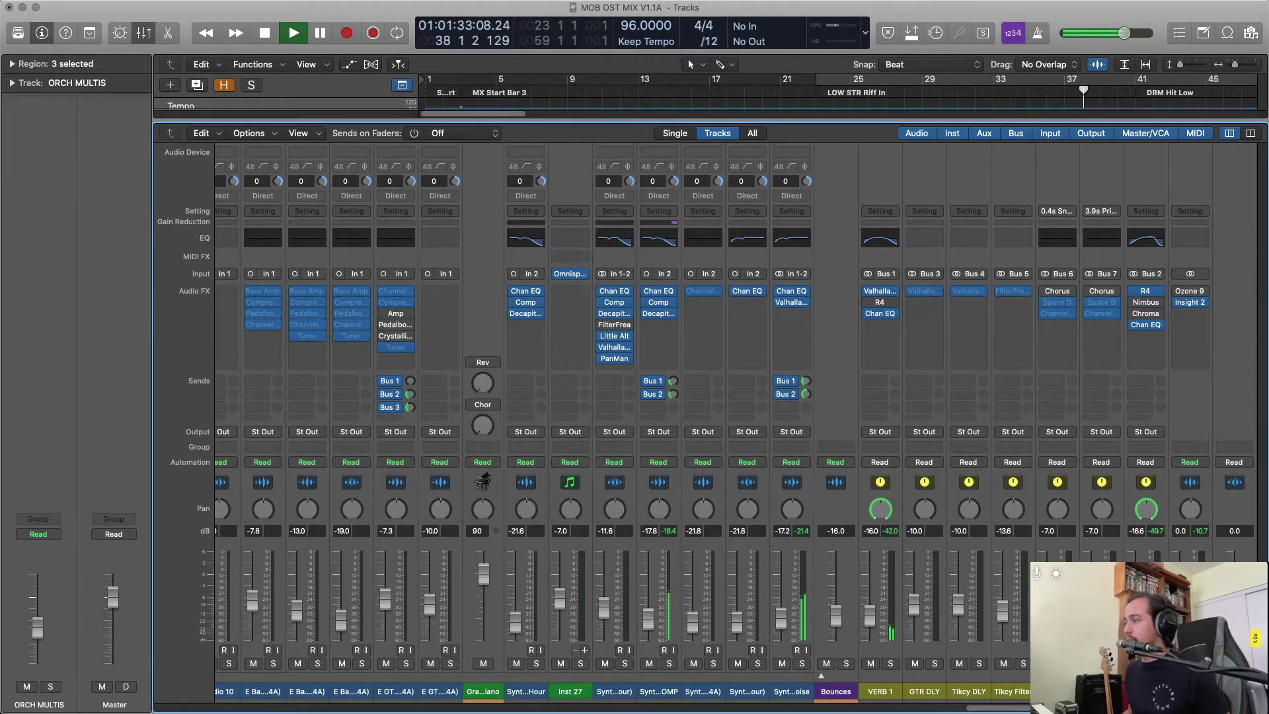
scroll(727, 423, "left", 3)
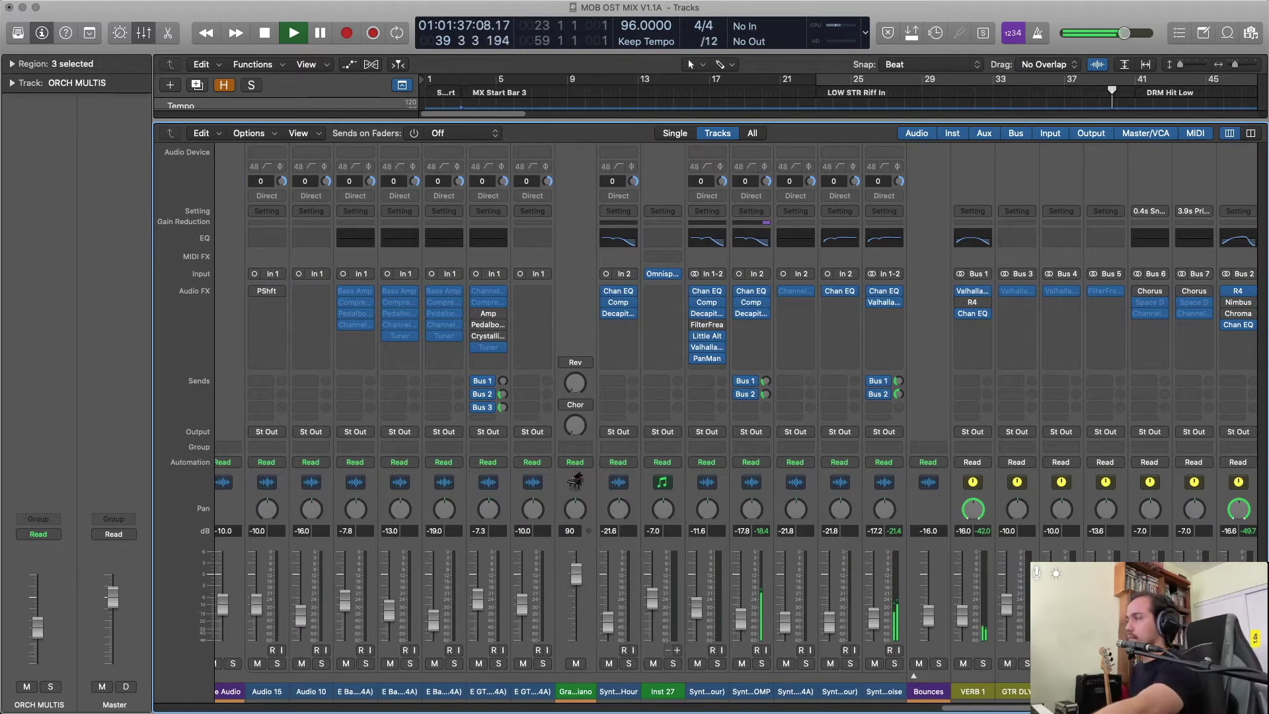
scroll(727, 423, "right", 3)
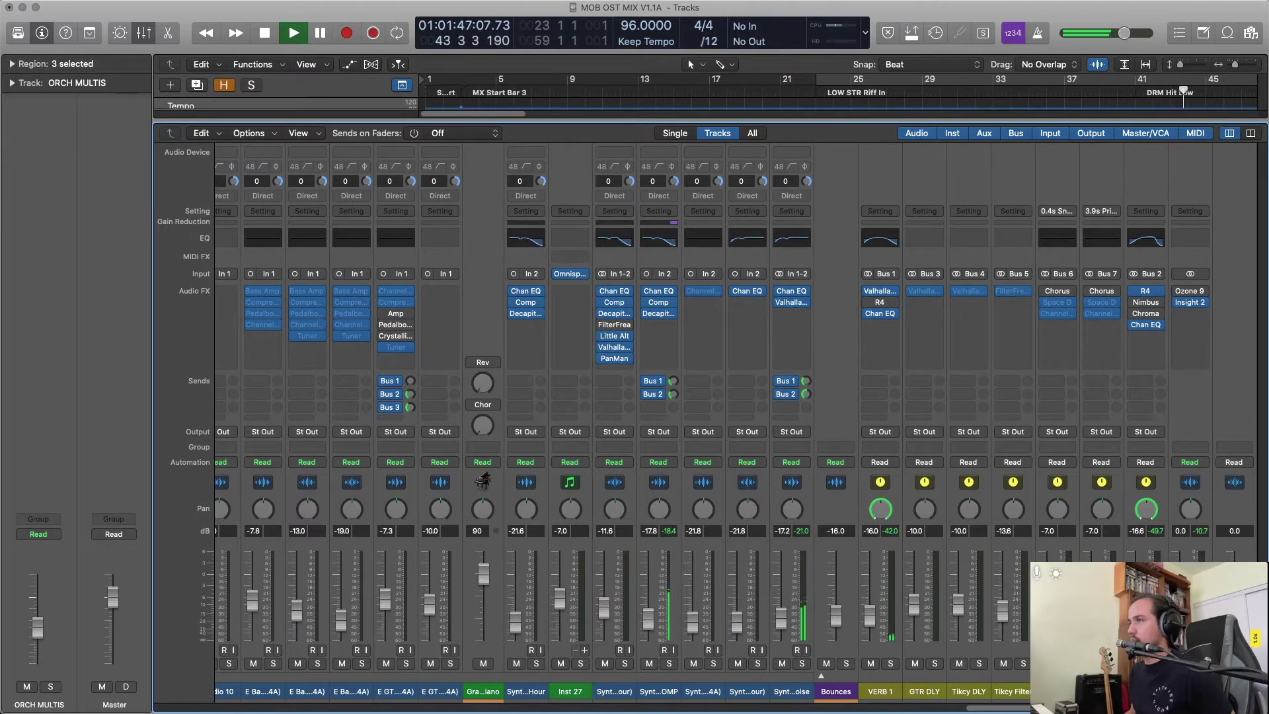
scroll(880, 710, "left", 10)
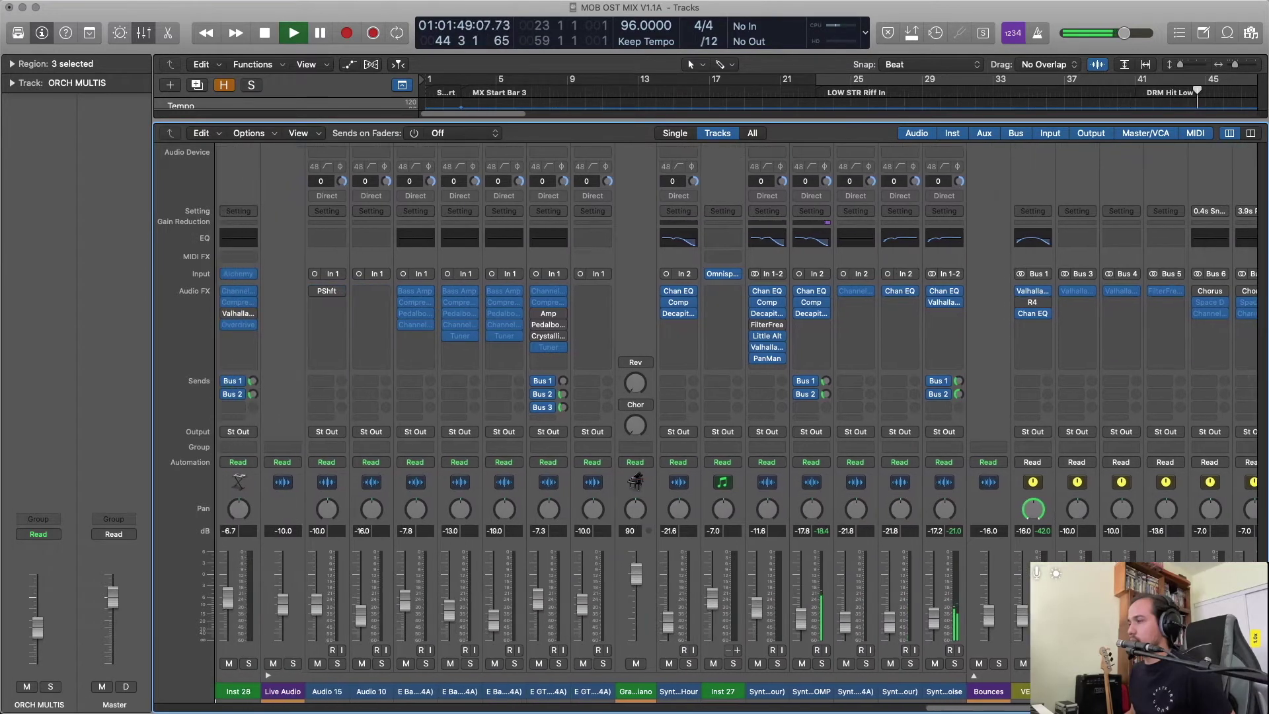
Close the mixer, show the Volume automation at an enlarged track height, and view the Sub Bass Long and Sub Bass Short lanes.
key("x")
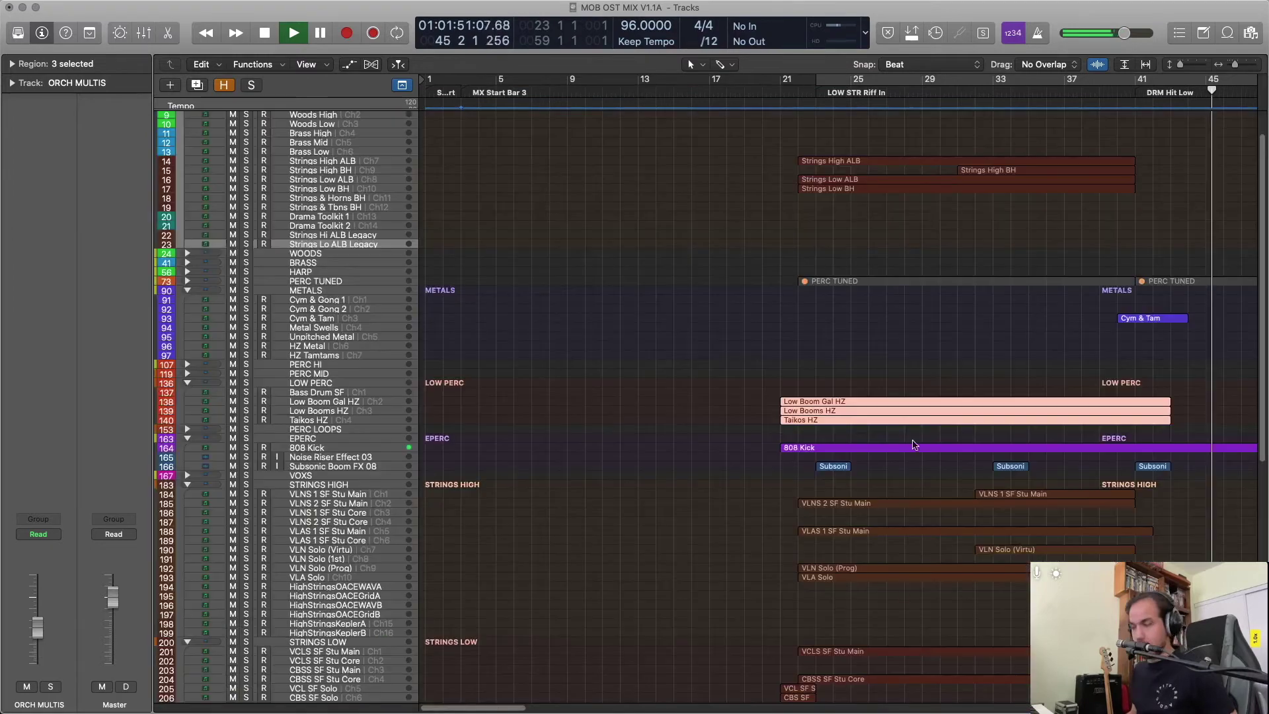
key("a")
key("z")
scroll(915, 445, "down", 15)
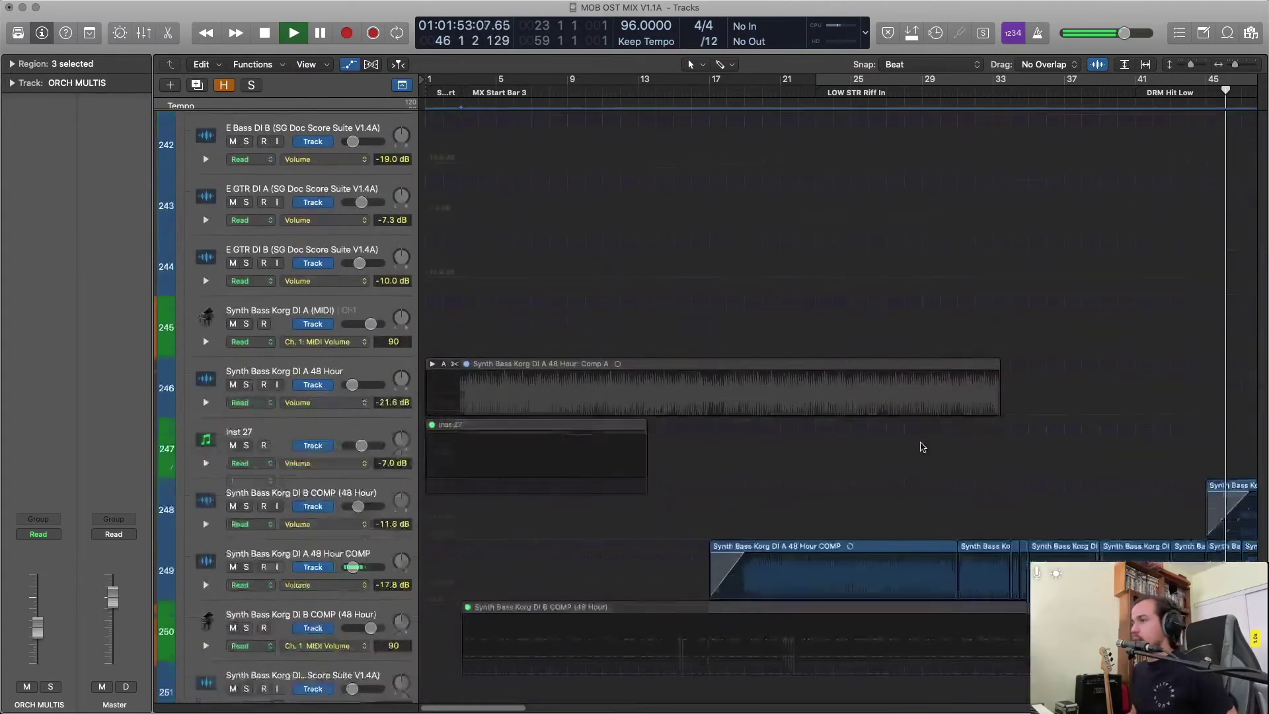
scroll(919, 445, "up", 8)
scroll(924, 448, "up", 5)
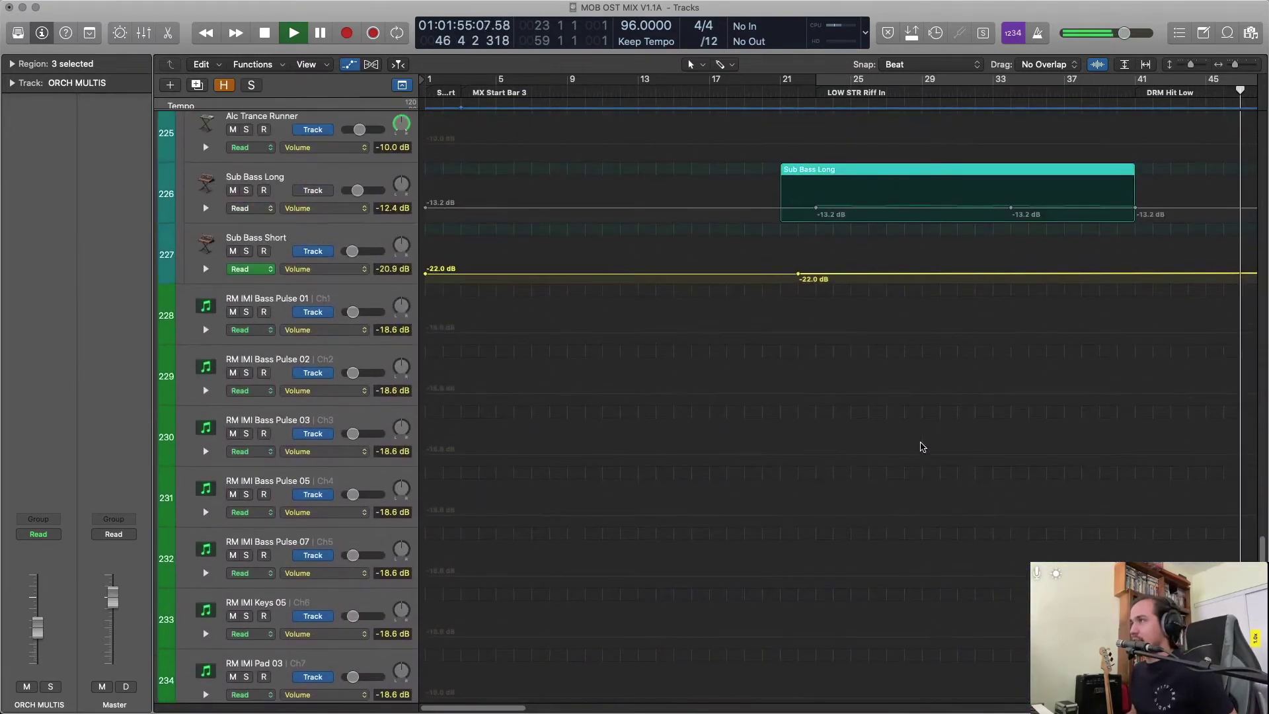
Delete the extra Volume automation point on the Sub Bass Short track and set its automation line to -12.4 dB.
key("super+Left")
key("super+Left")
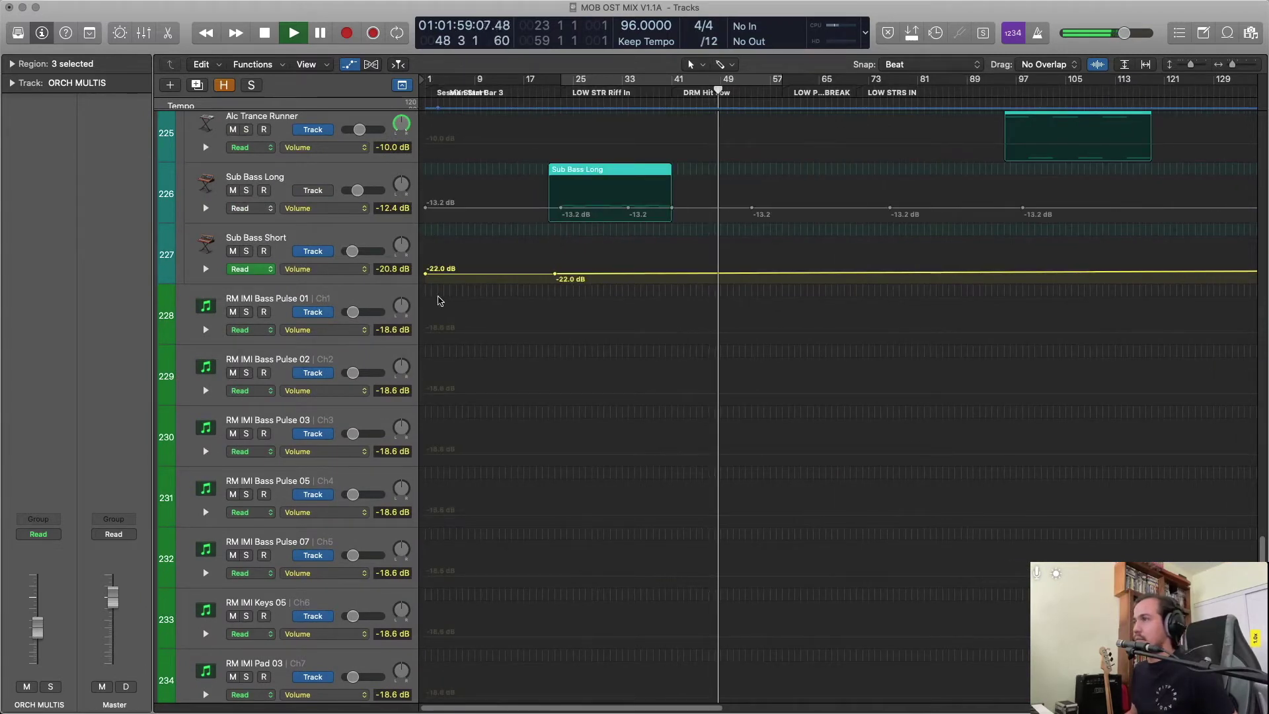
left_click_drag(574, 248, 426, 274)
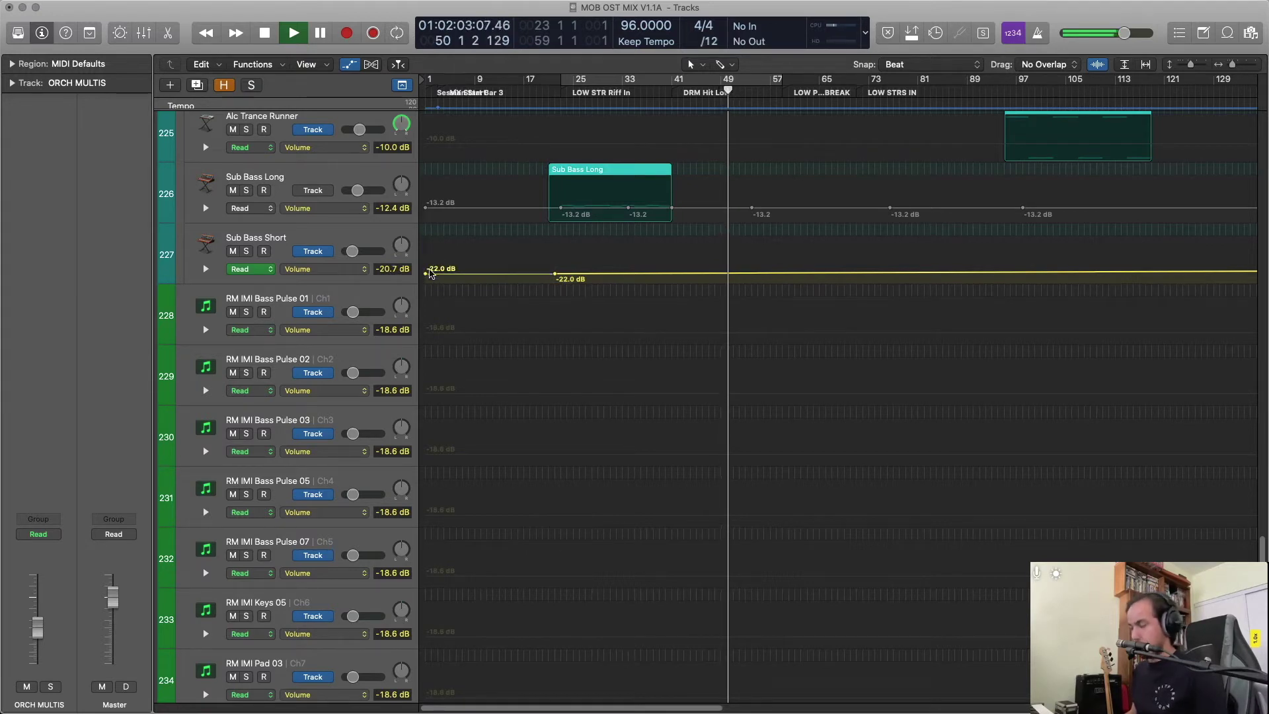
left_click_drag(515, 262, 559, 281)
key("Delete")
left_click_drag(456, 271, 426, 275)
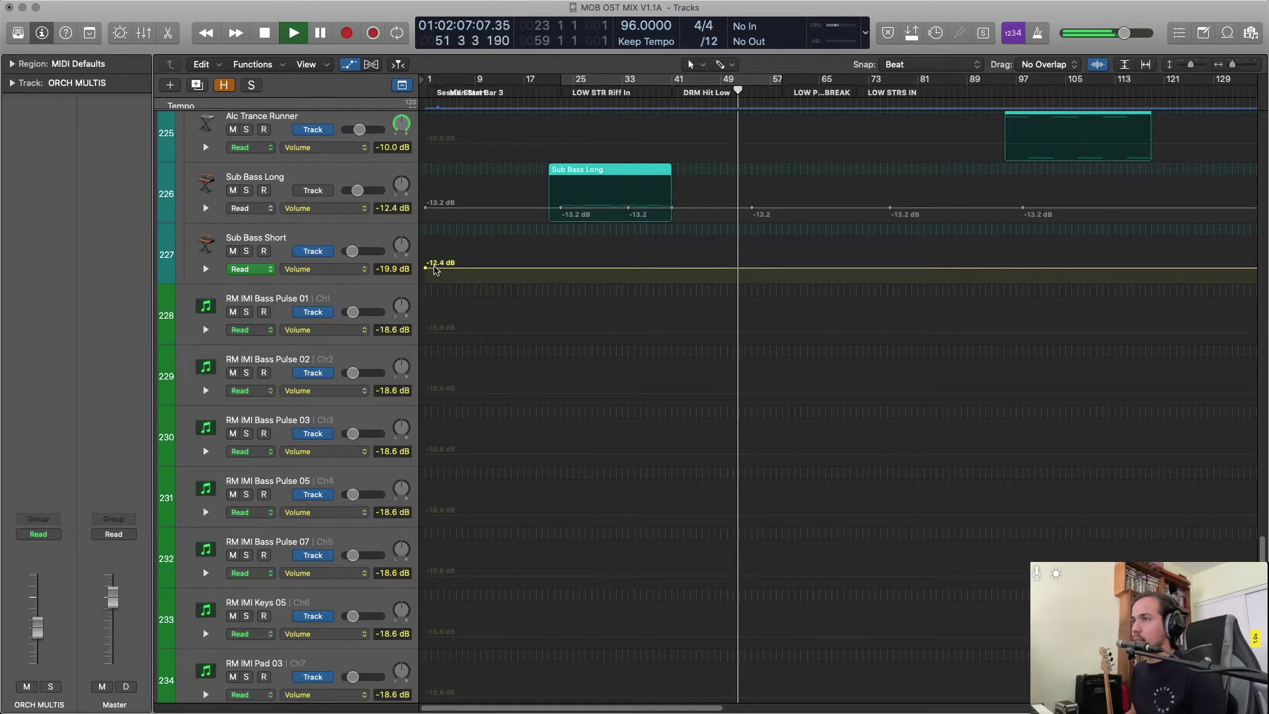
key("super+BackSpace")
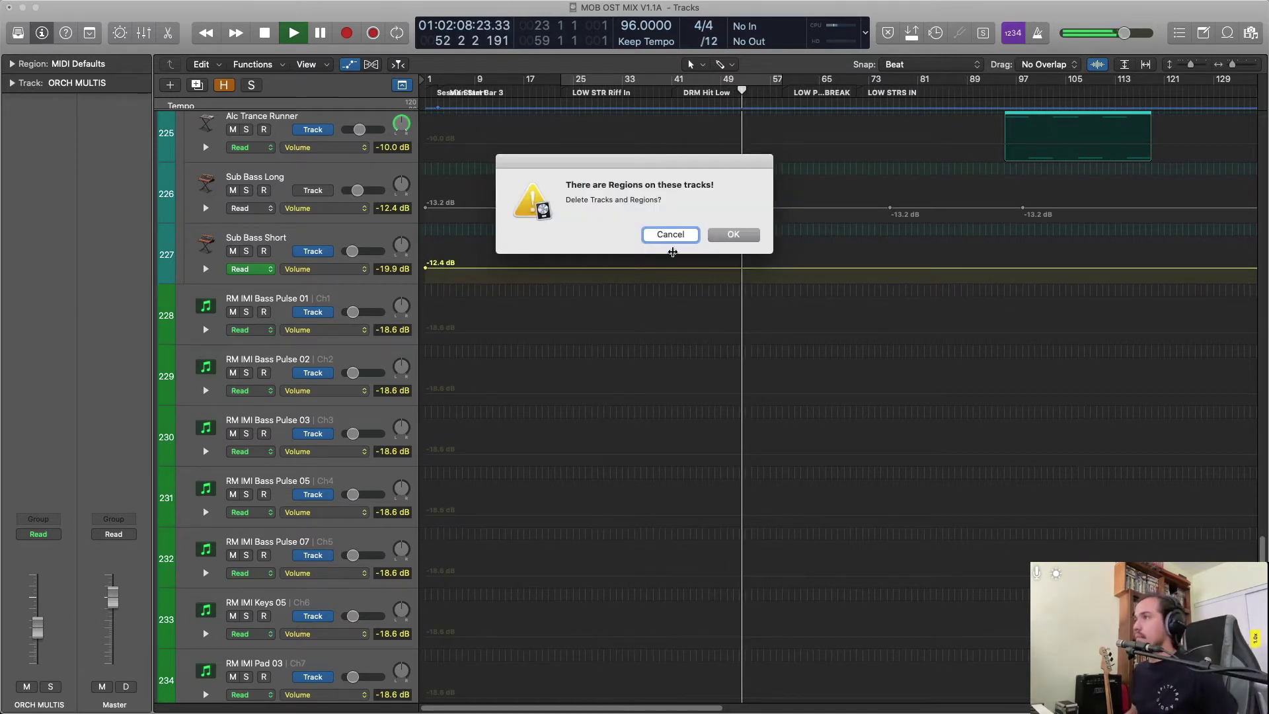
left_click(668, 235)
key("super+Left")
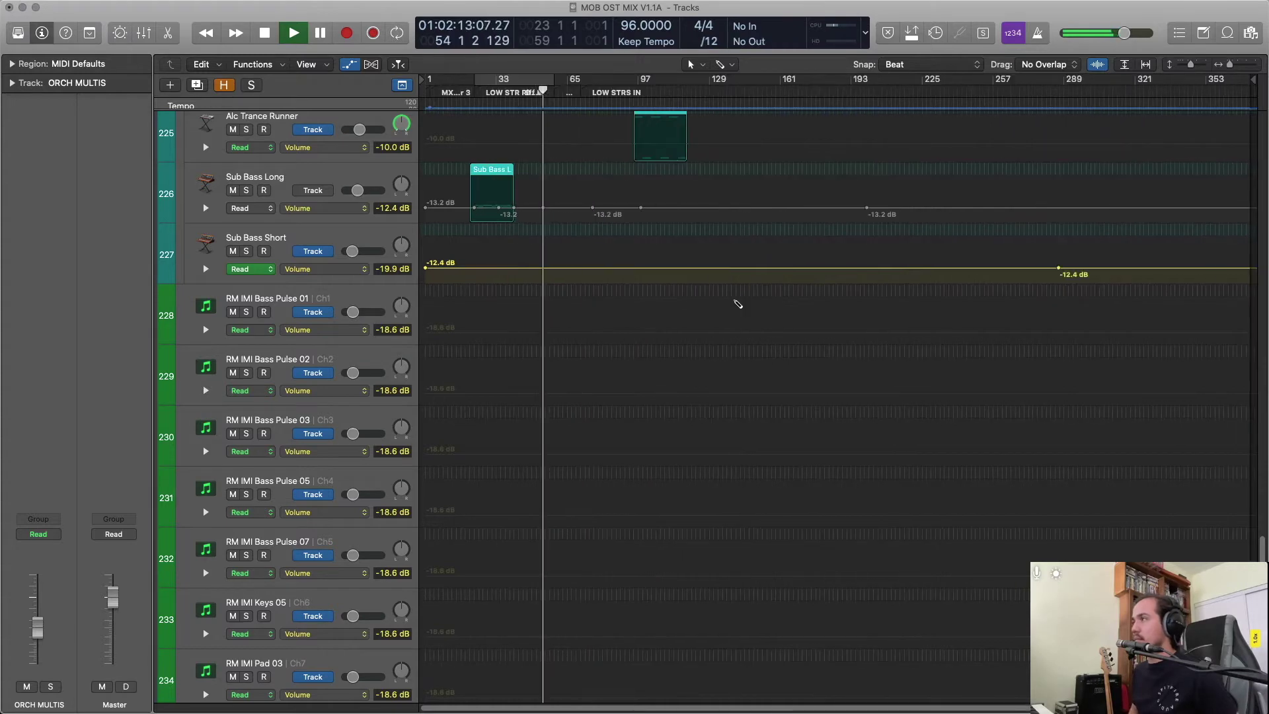
Hide the automation lanes, shrink the tracks to an overview of the arrangement from the first tracks, and stop playback.
key("super+Up")
key("super+Up")
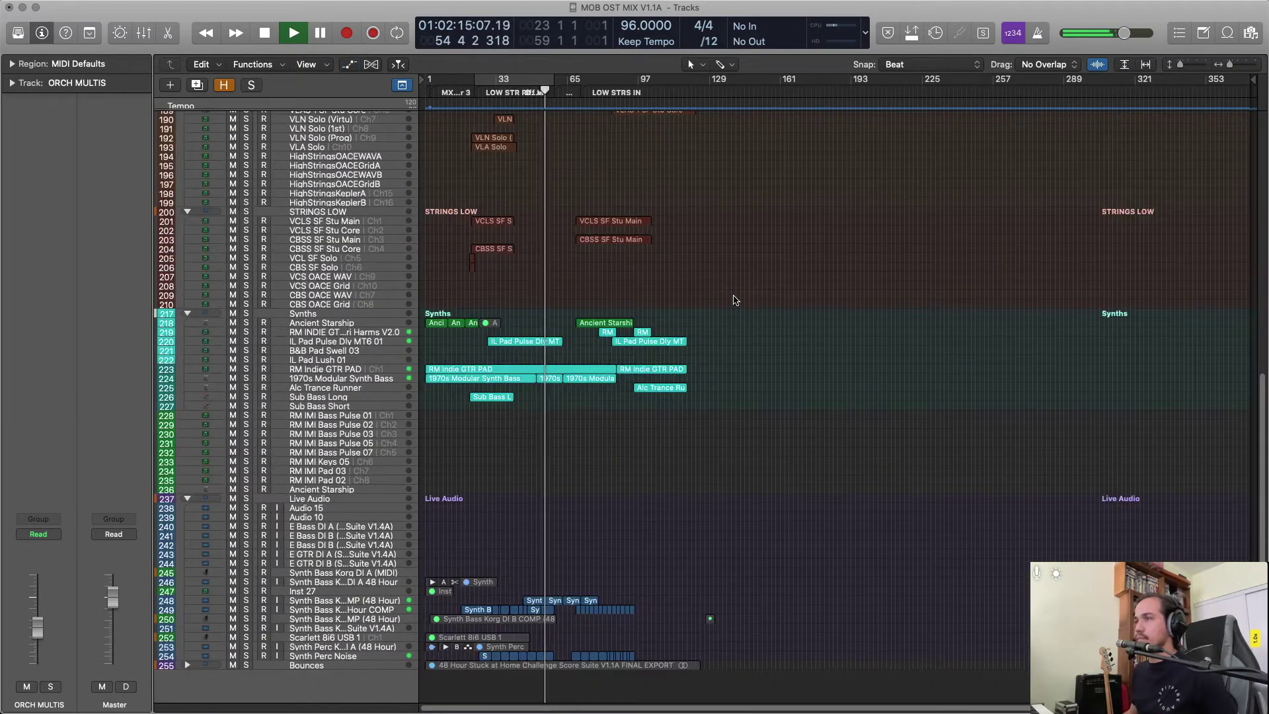
key("super+Right")
key("super+Right")
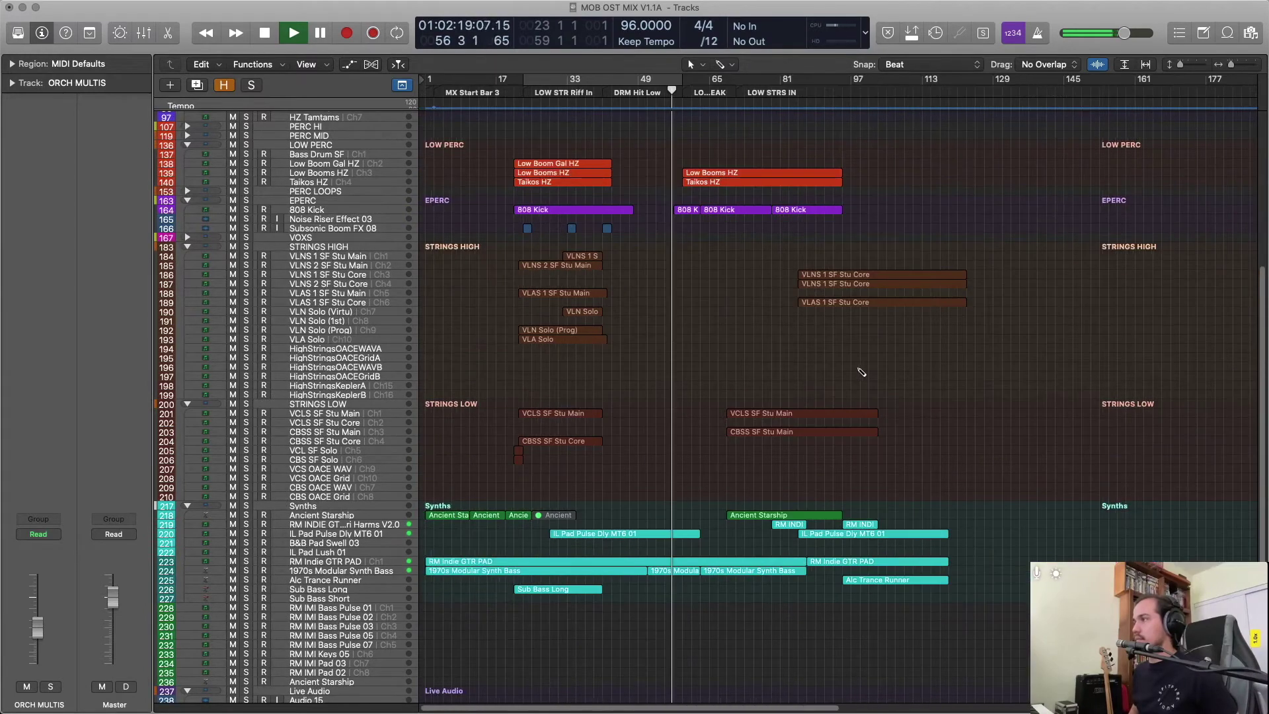
scroll(862, 372, "up", 10)
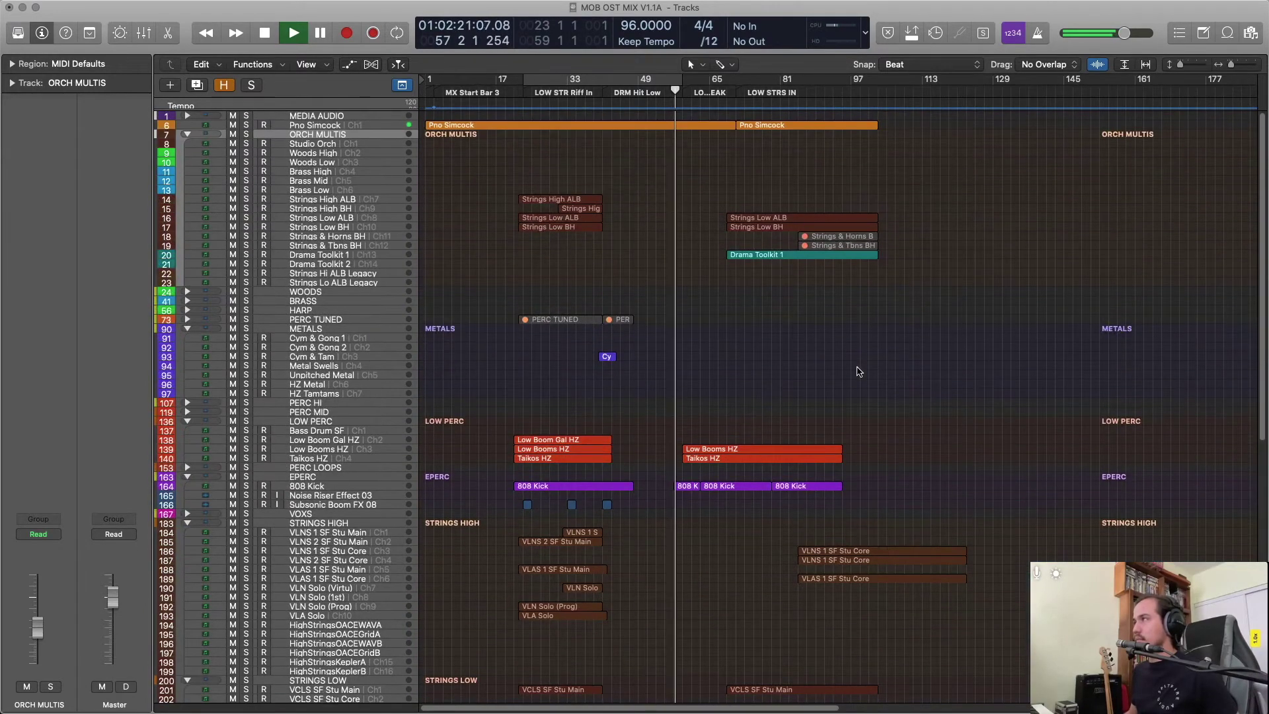
key("space")
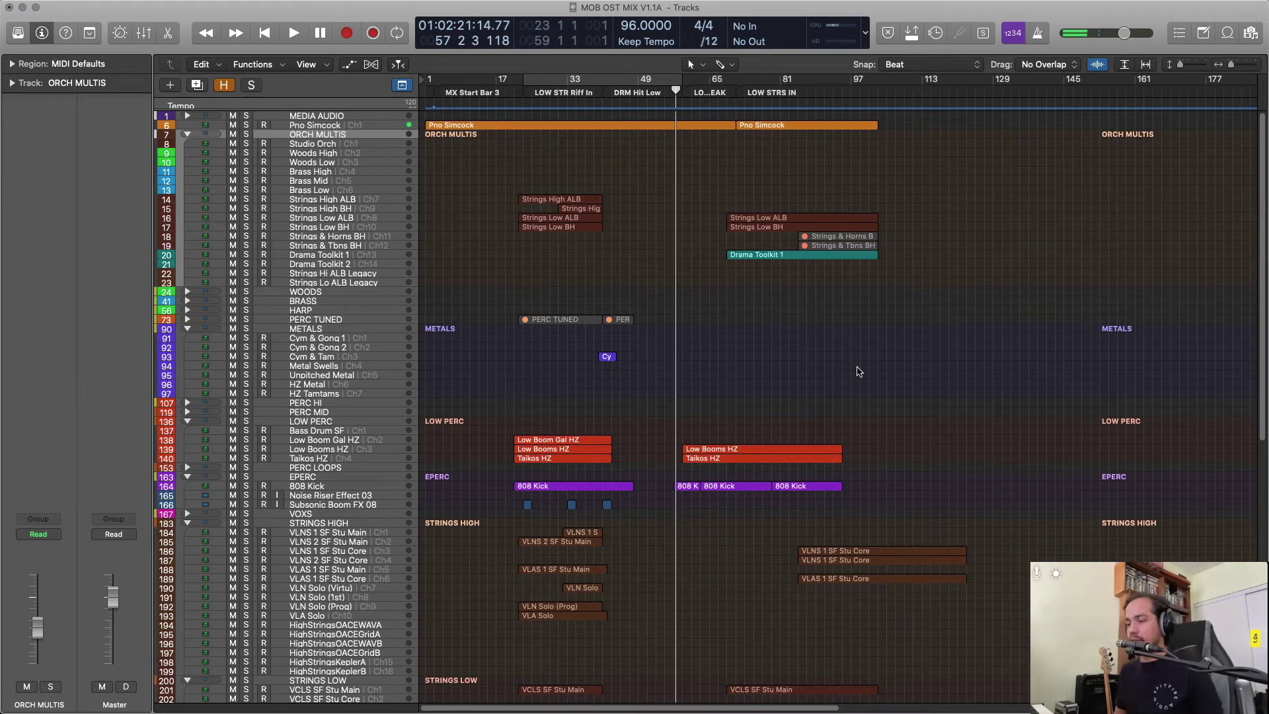
Inspect the Ozone 9 plug-in on the Stereo Out channel at the end of the mixer.
key("x")
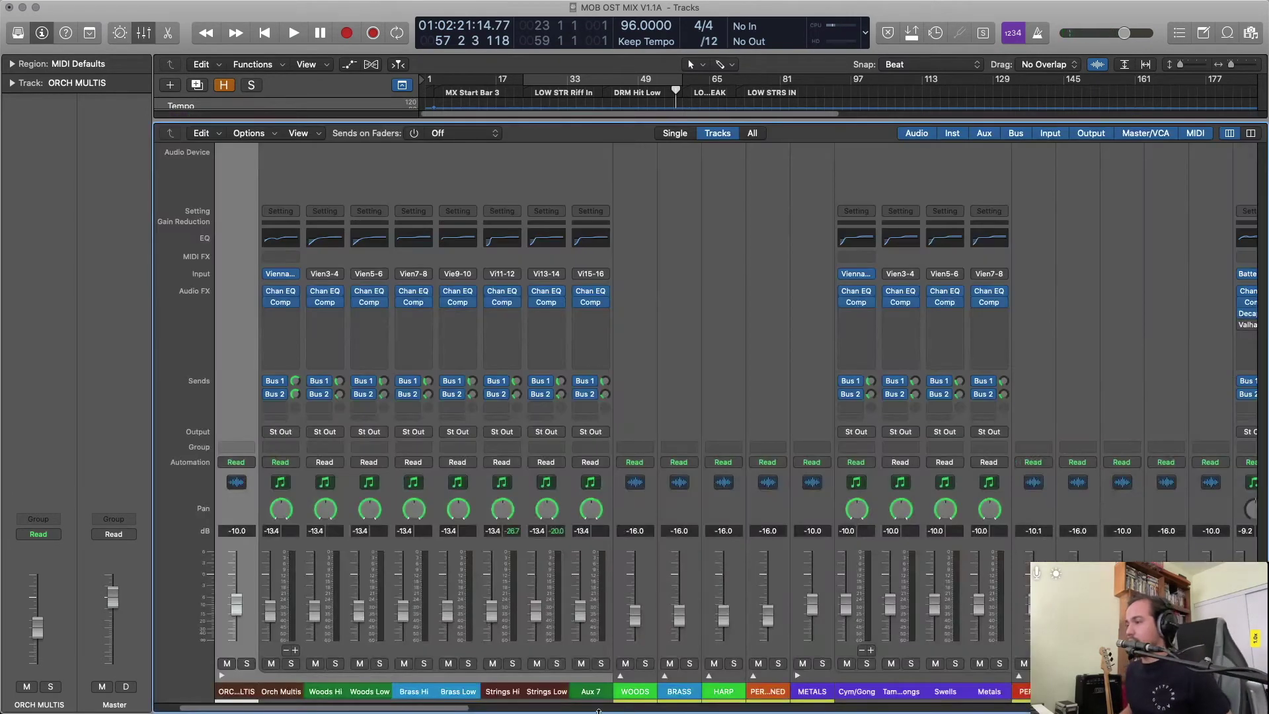
left_click_drag(451, 710, 1236, 710)
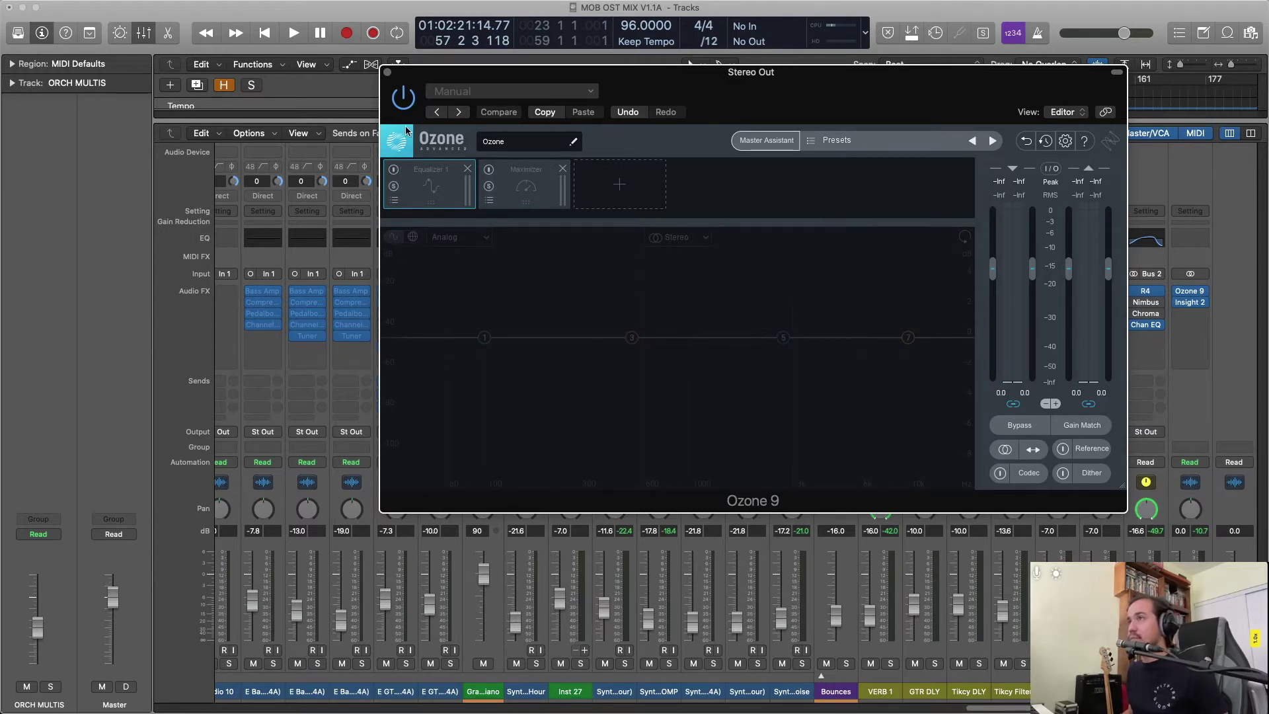
left_click(1006, 449)
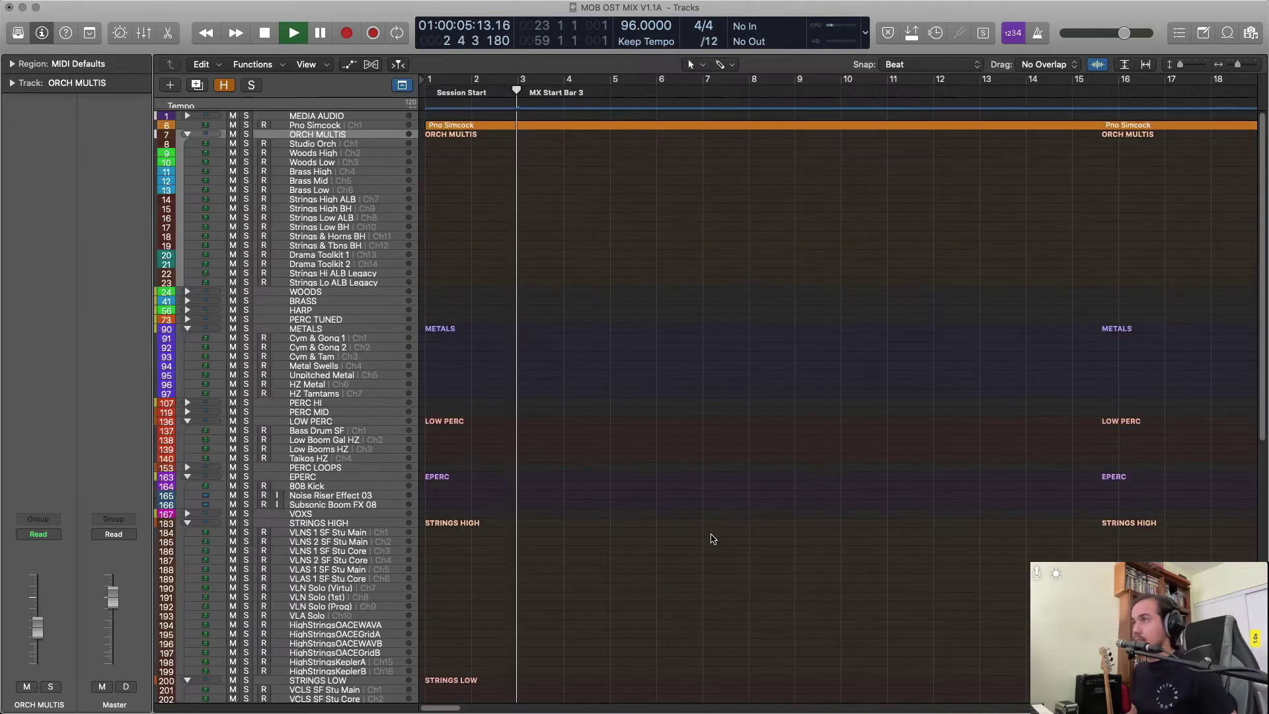
Check the reverb, synth and Pno Simcock channel levels in the mixer while the piece plays from its opening bars.
key("x")
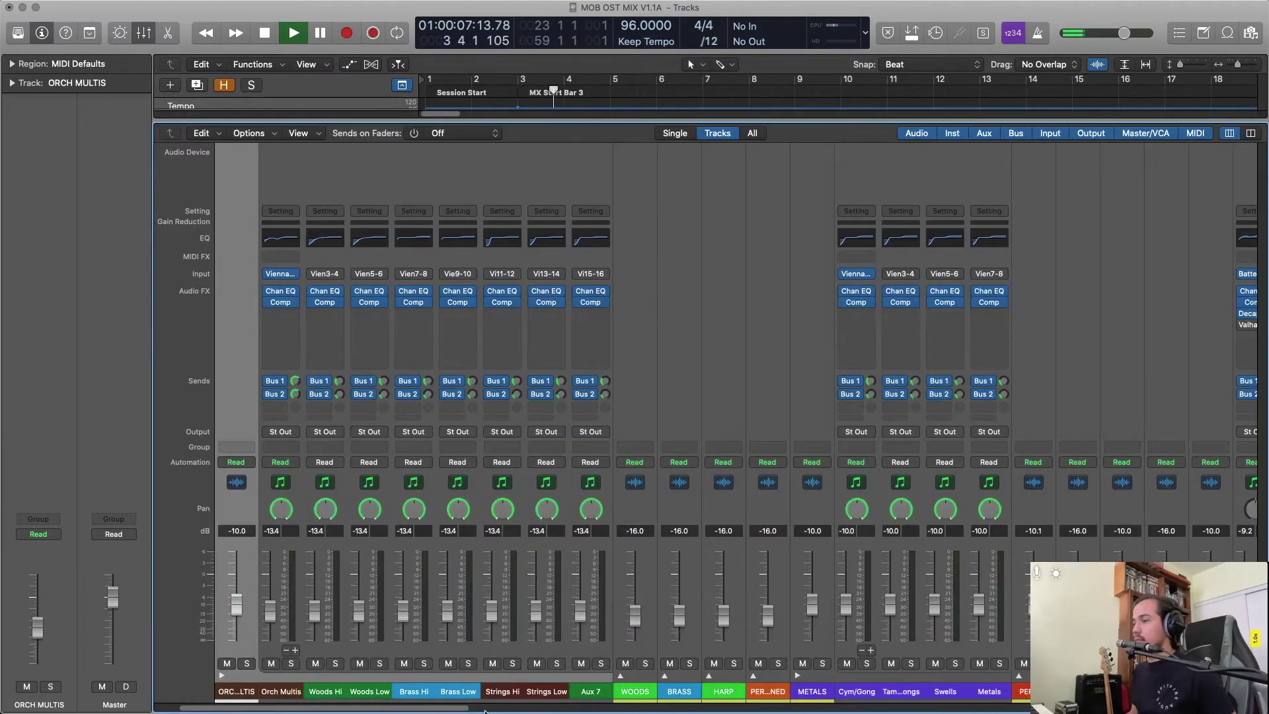
scroll(712, 538, "right", 15)
scroll(736, 538, "right", 10)
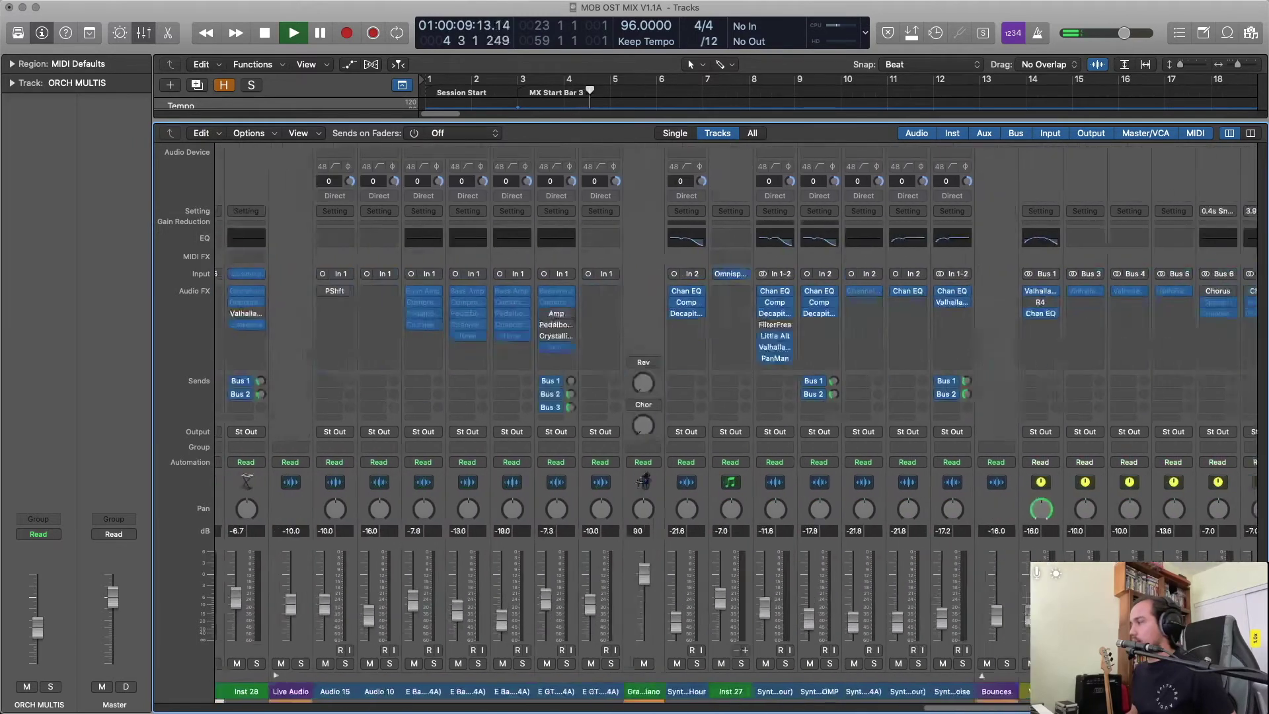
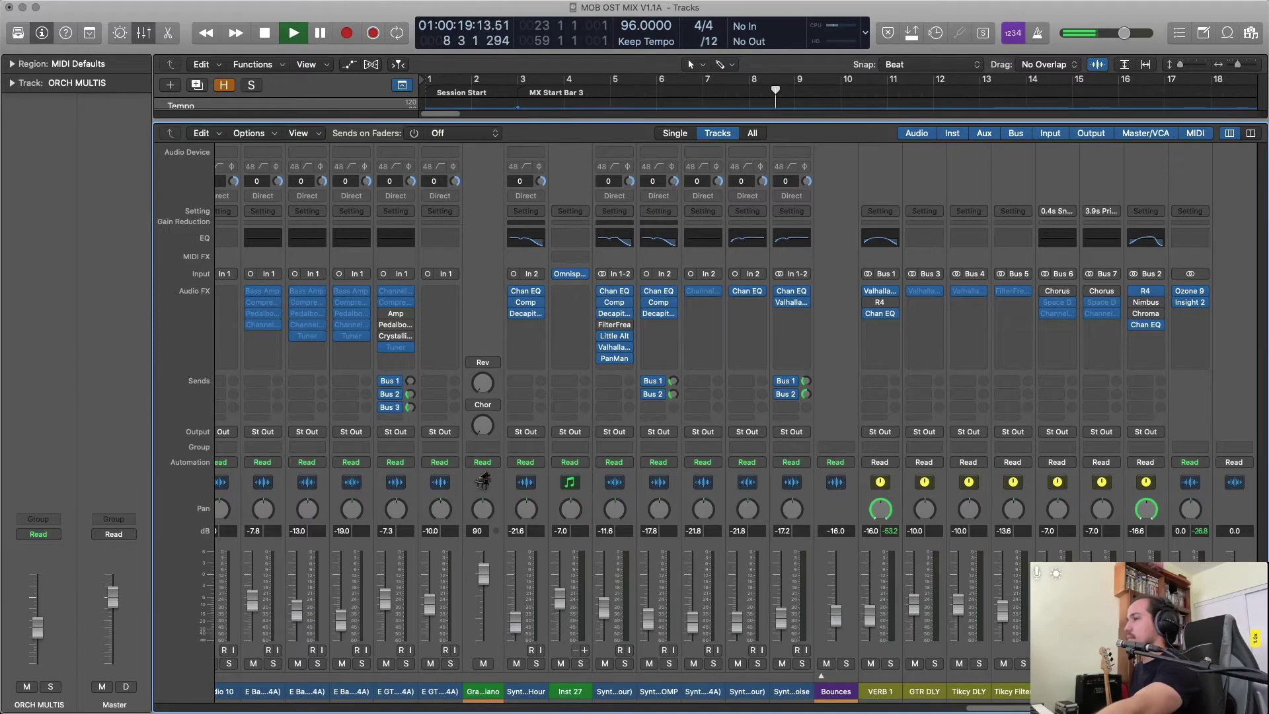
scroll(727, 397, "left", 3)
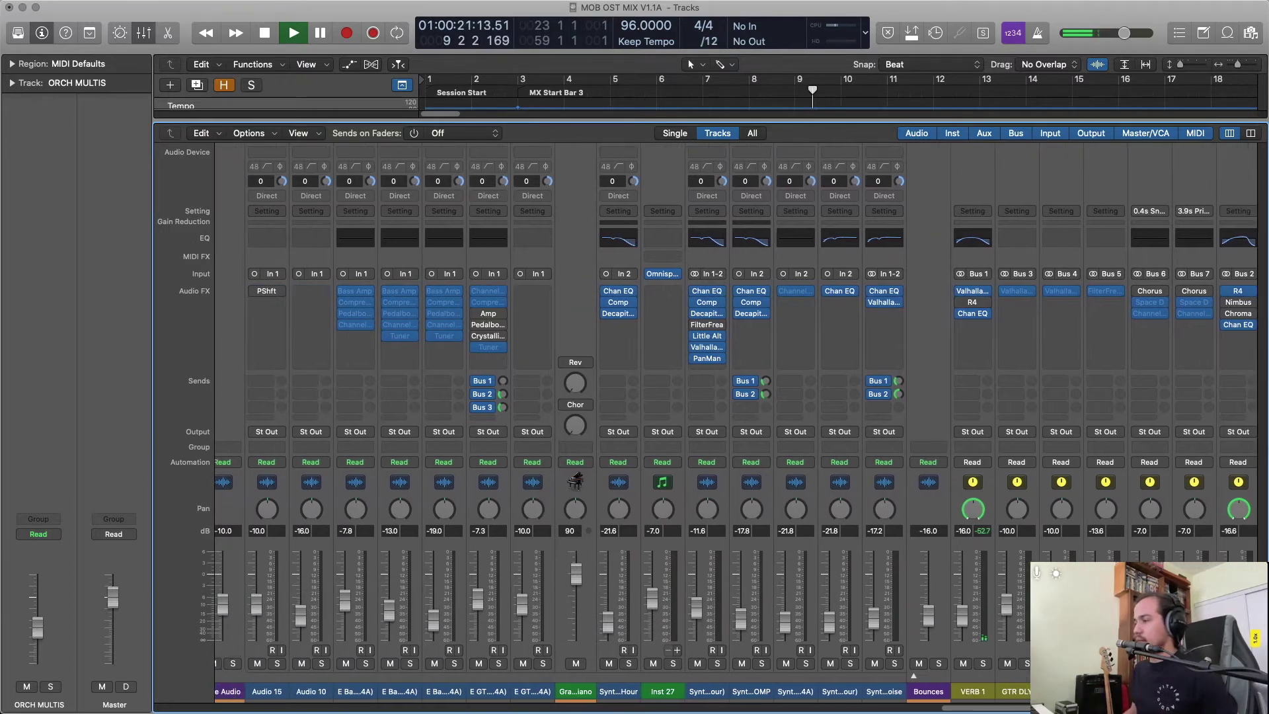
scroll(727, 397, "left", 10)
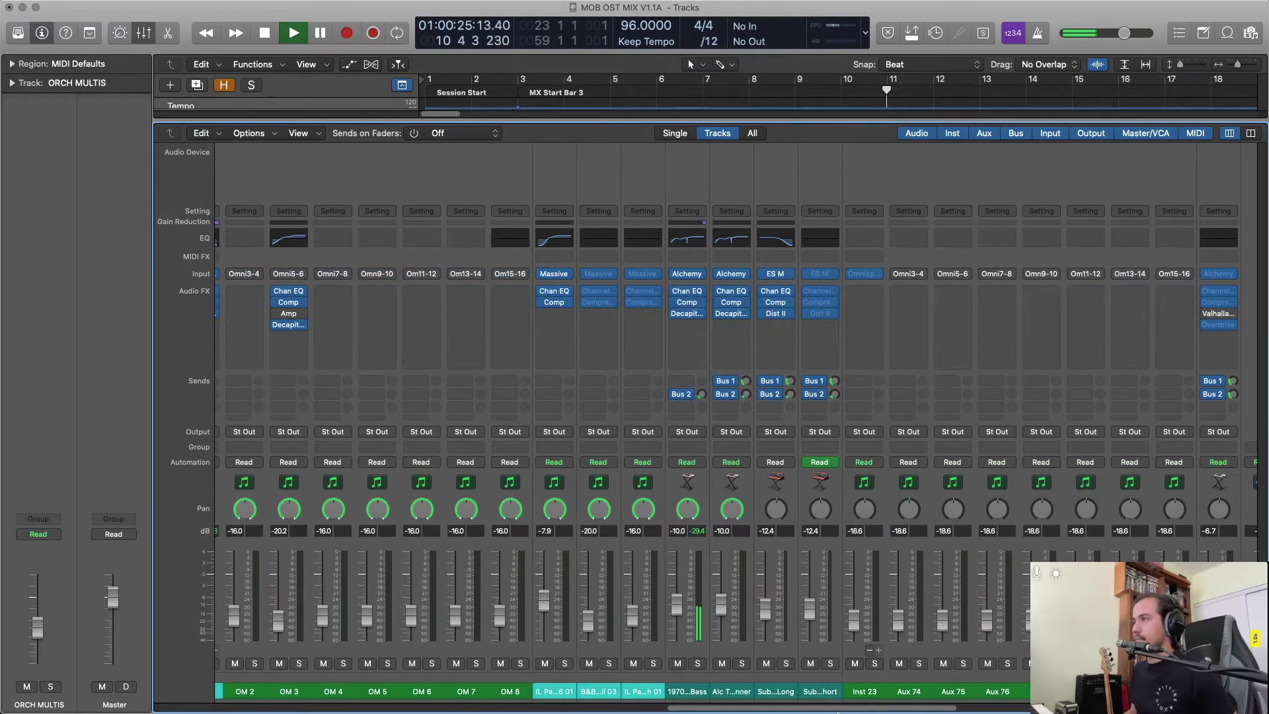
left_click_drag(838, 712, 278, 712)
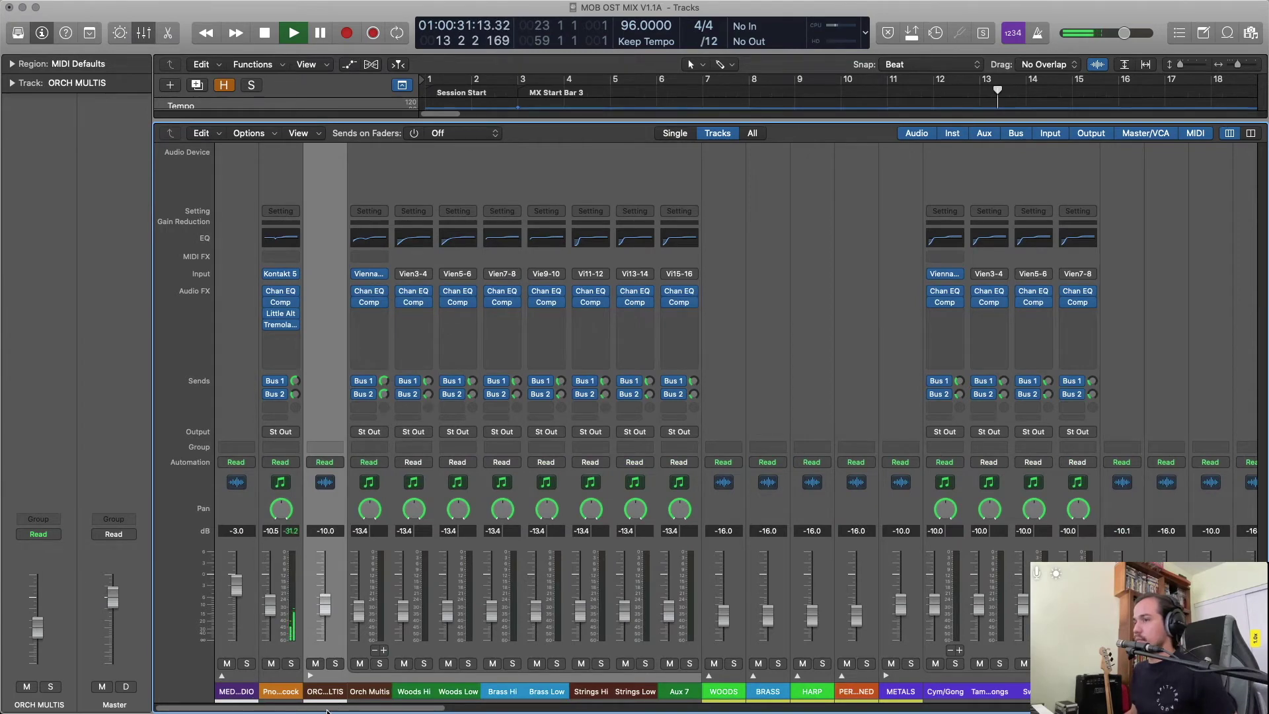
Raise the OM 1 channel to -6.6 dB and the Ancient Starship channel to -16.0 dB.
left_click_drag(327, 711, 695, 694)
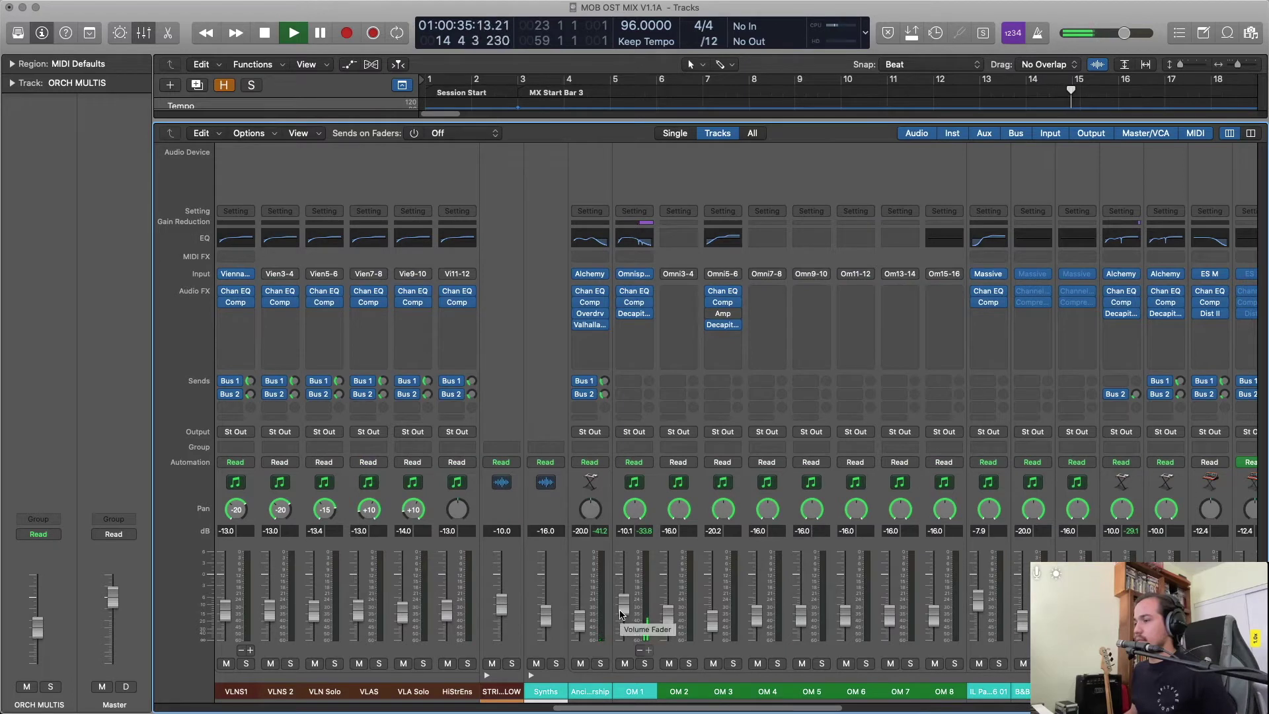
left_click_drag(622, 614, 623, 596)
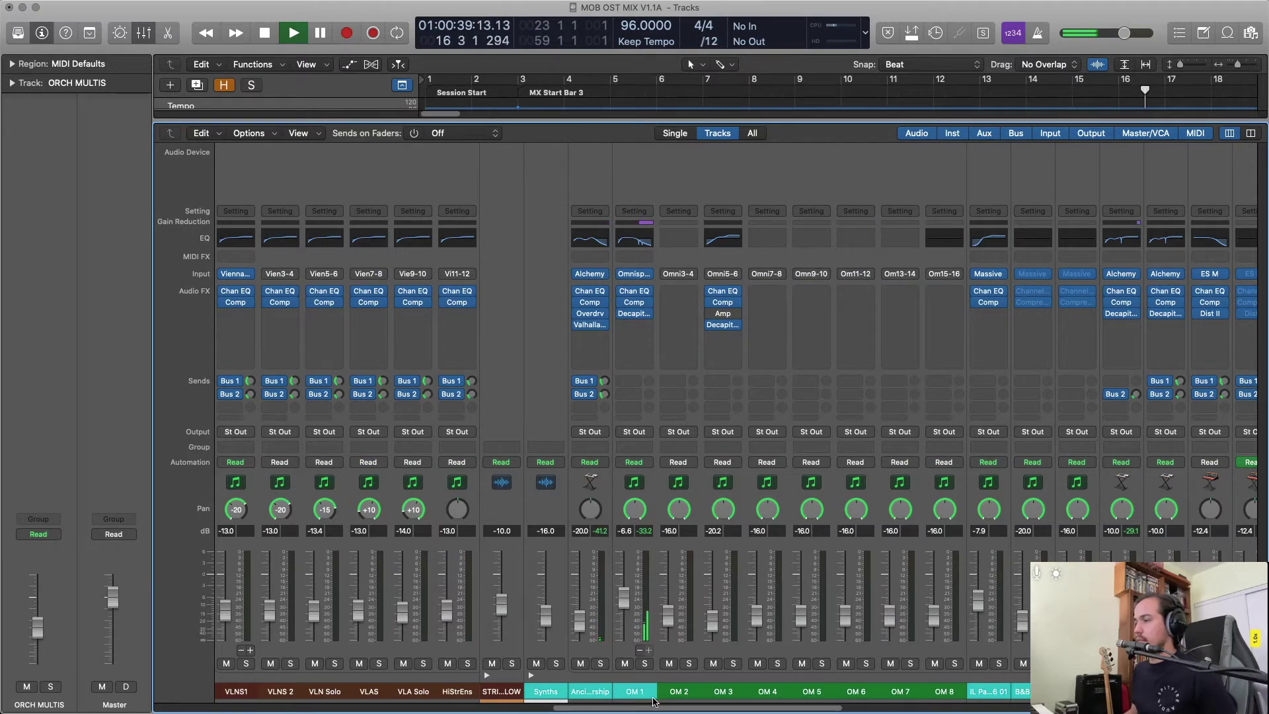
left_click_drag(649, 708, 654, 708)
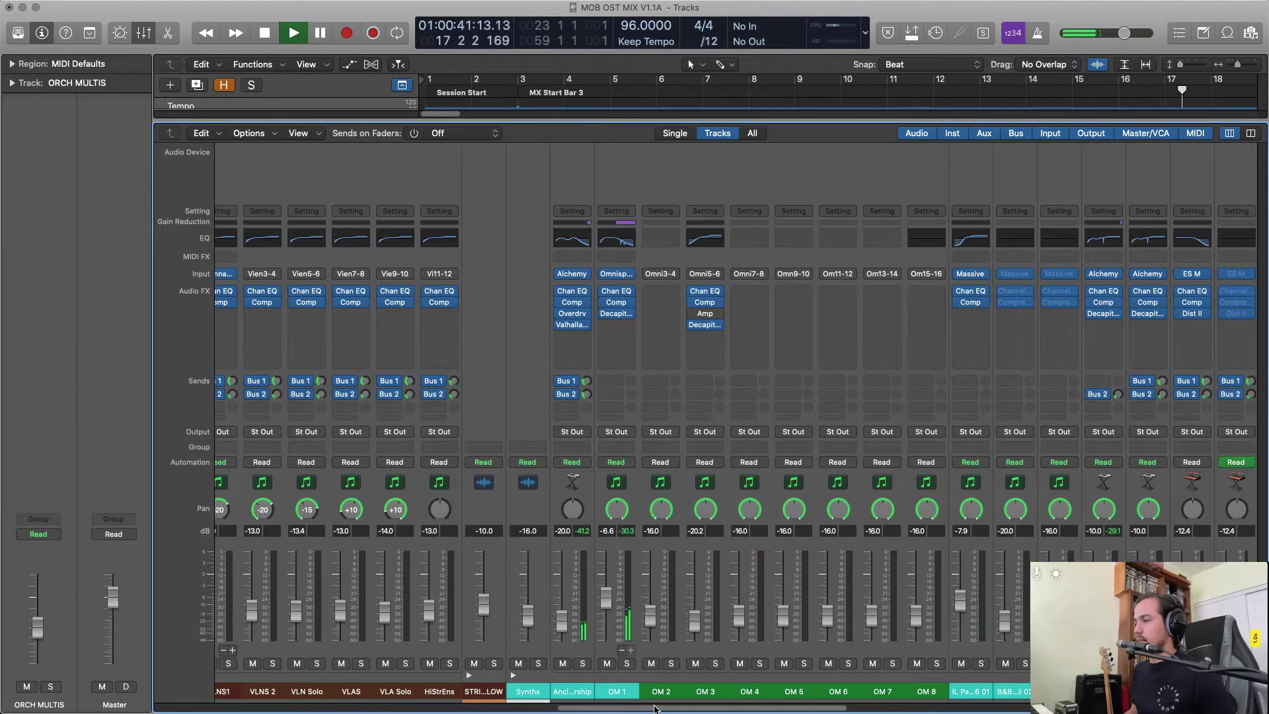
left_click_drag(565, 628, 562, 617)
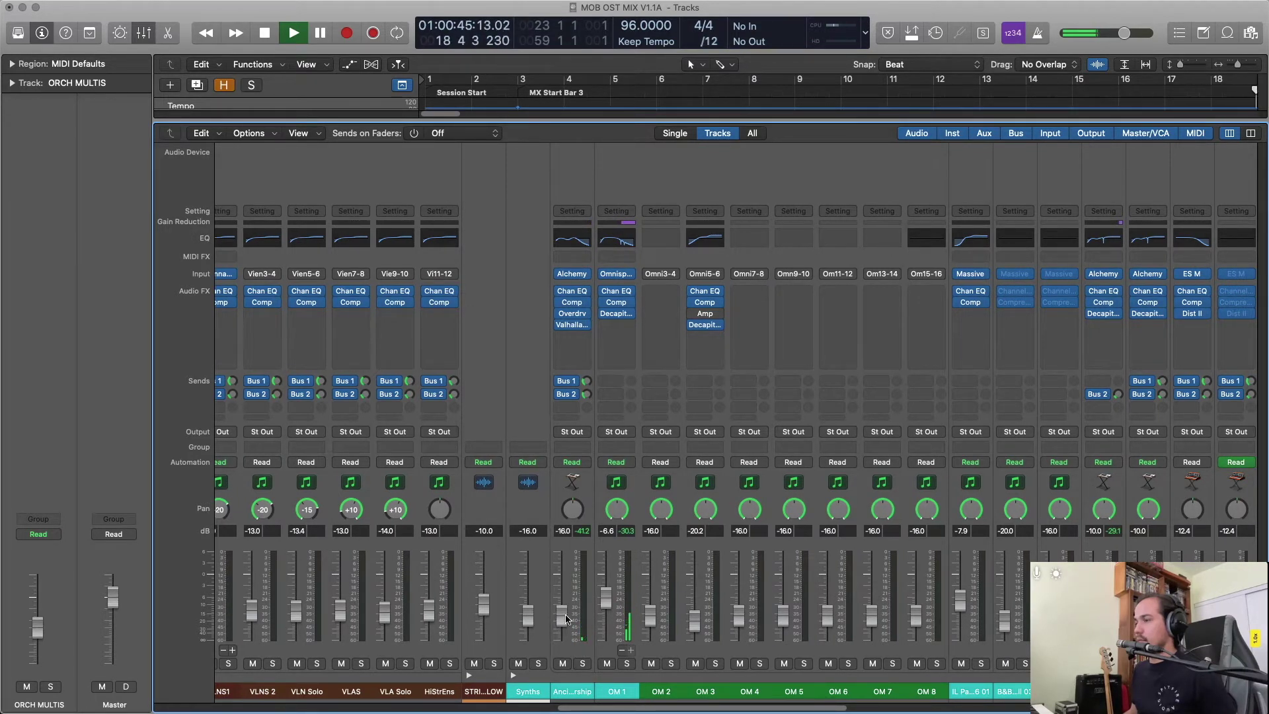
Lower the 1970s Modular Synth Bass channel to -15.2 dB and briefly solo it during the LOW STR Riff In section.
scroll(630, 709, "right", 10)
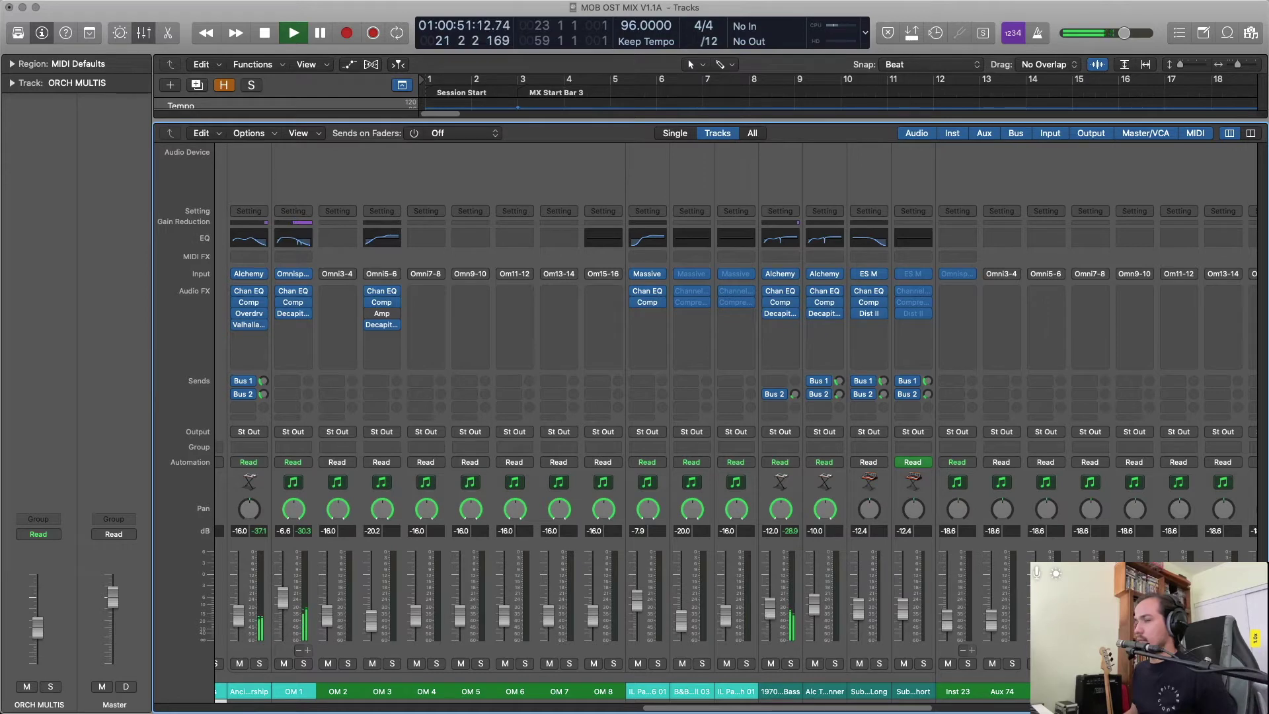
left_click_drag(770, 612, 769, 646)
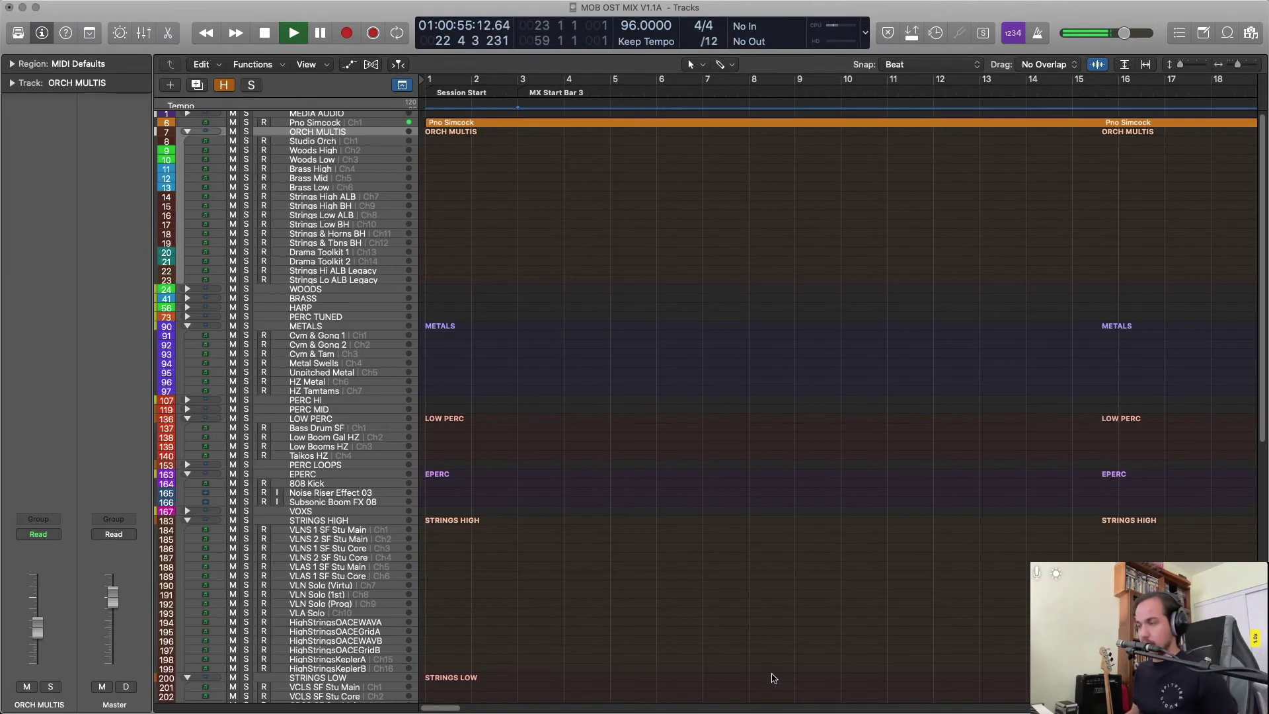
key("x")
scroll(739, 546, "down", 5)
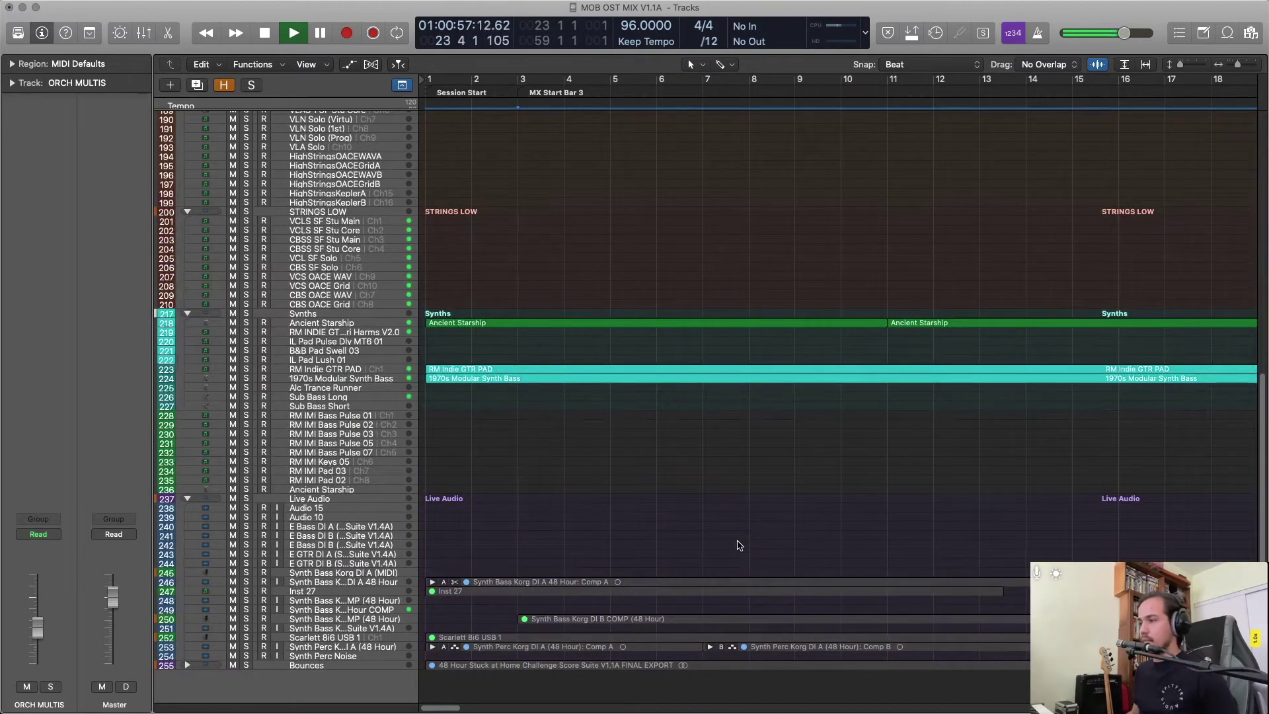
scroll(737, 539, "right", 10)
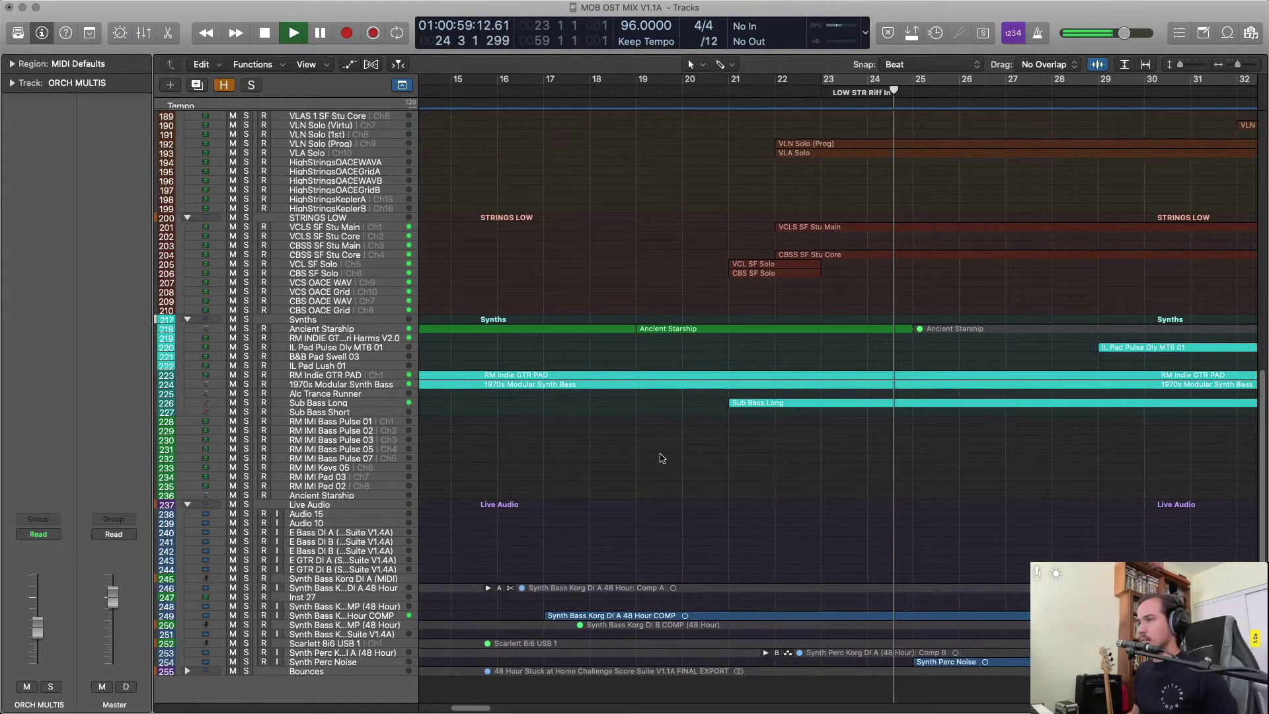
key("x")
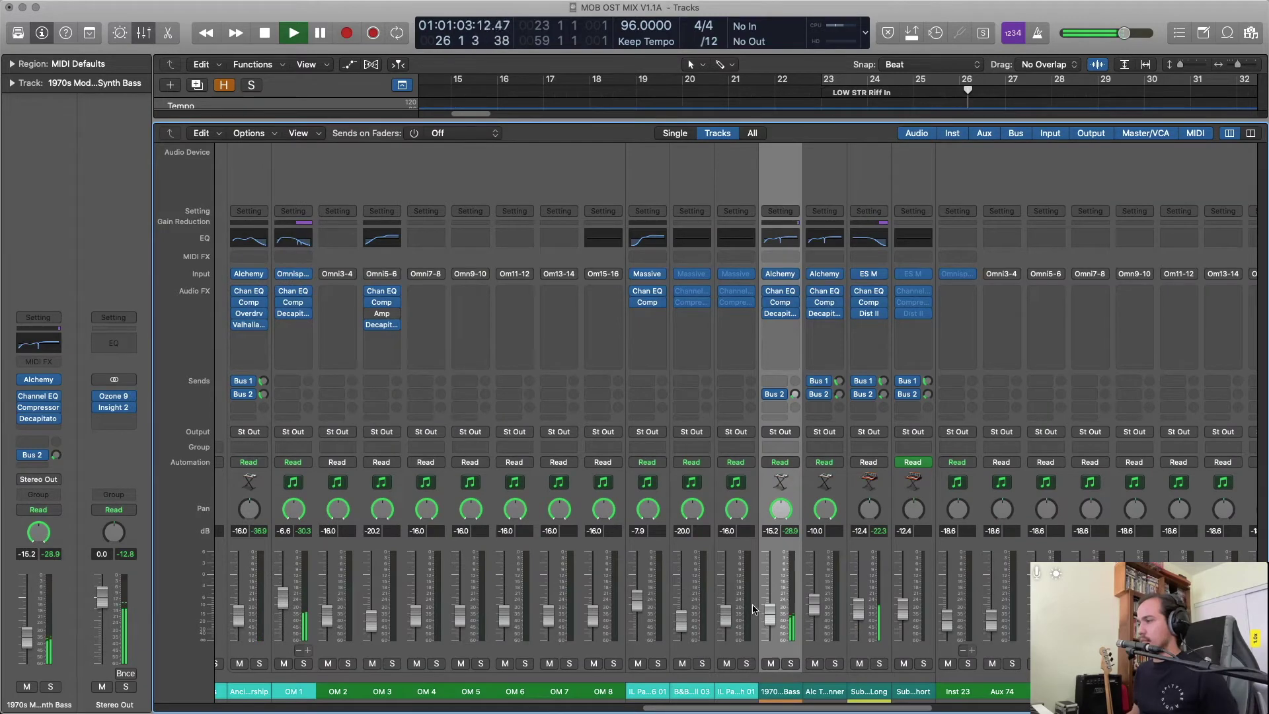
left_click(789, 664)
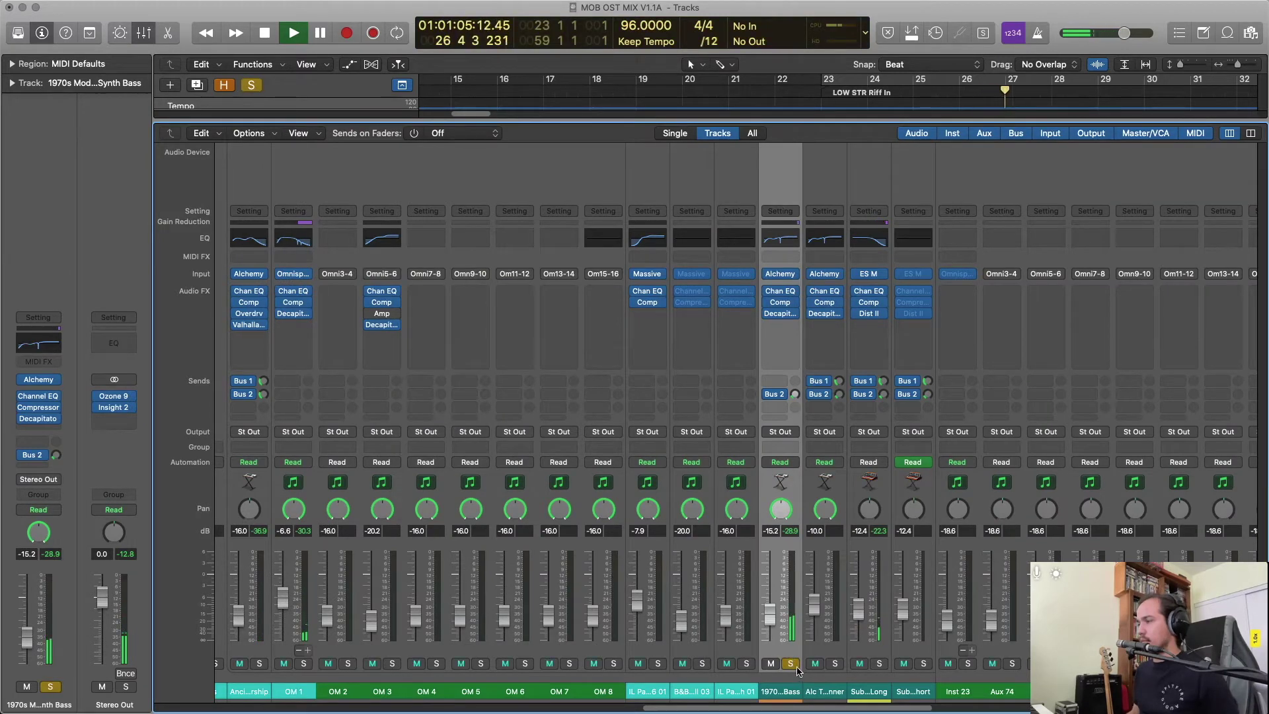
left_click(792, 665)
Replay the passage from about bar 20, lower the Synth Bass Korg COMP channel to -22.0 dB, and return to the synth channels.
scroll(641, 696, "right", 10)
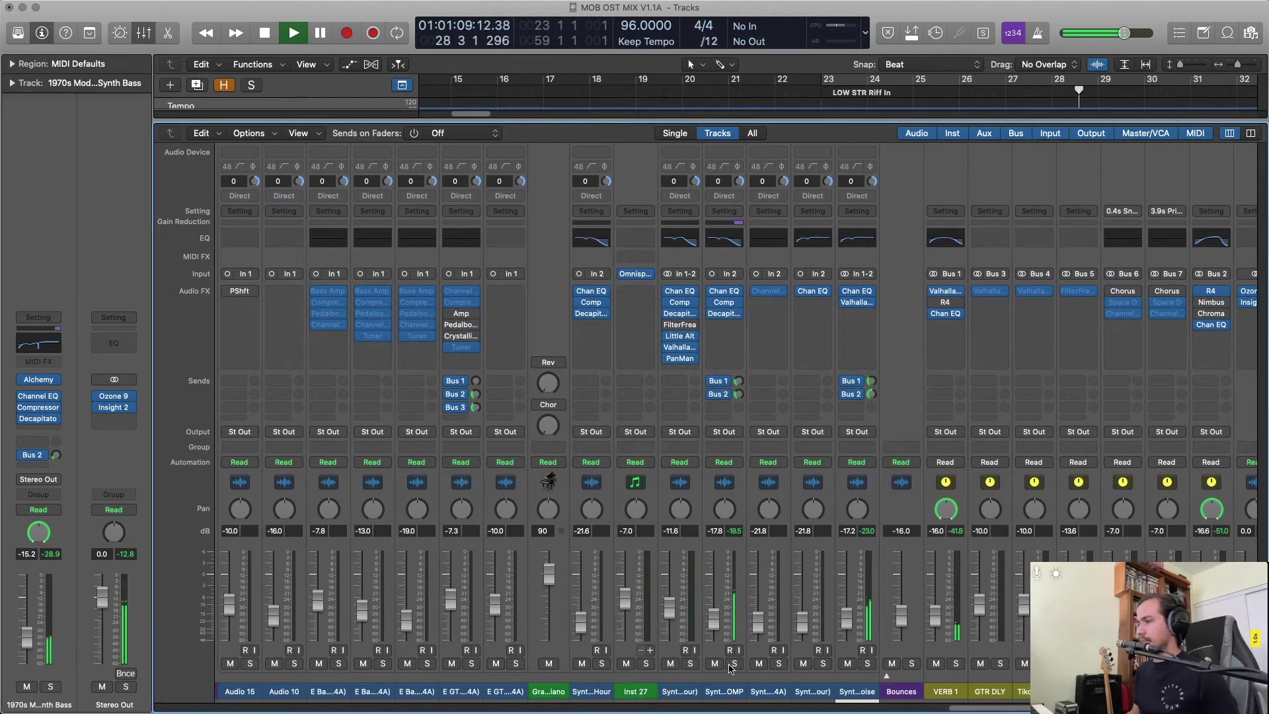
key("space")
key("Up")
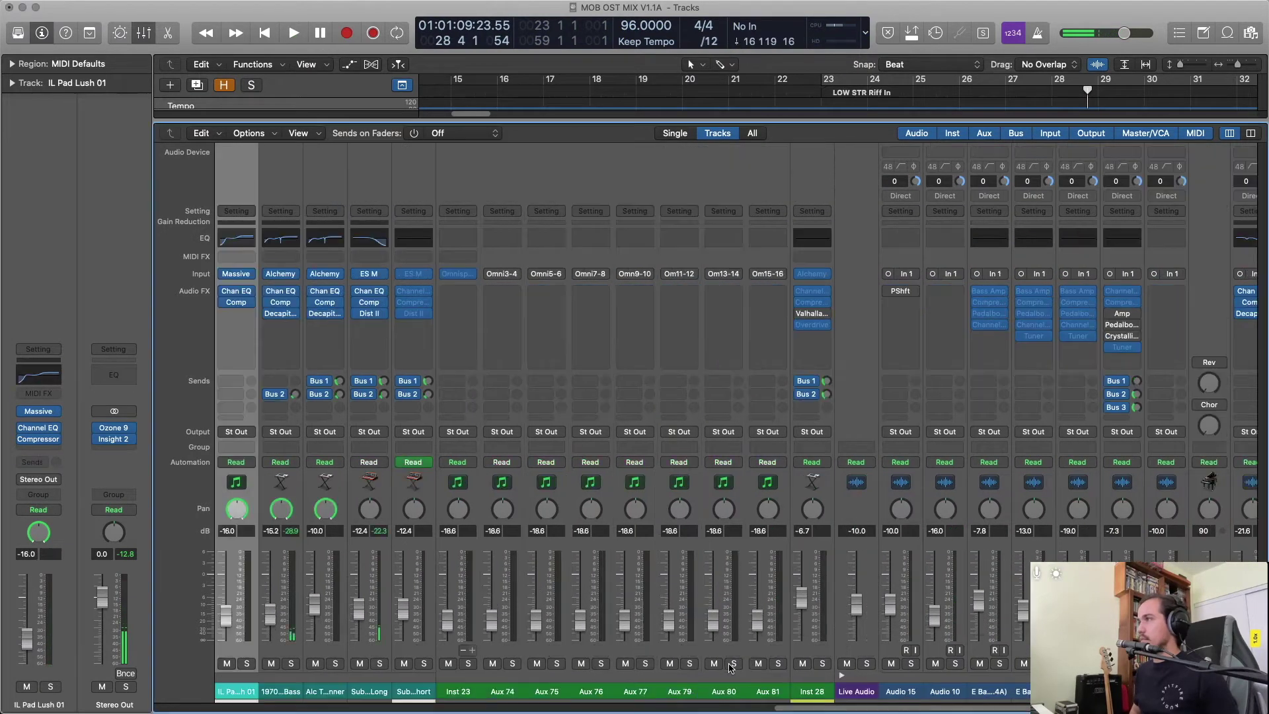
key("space")
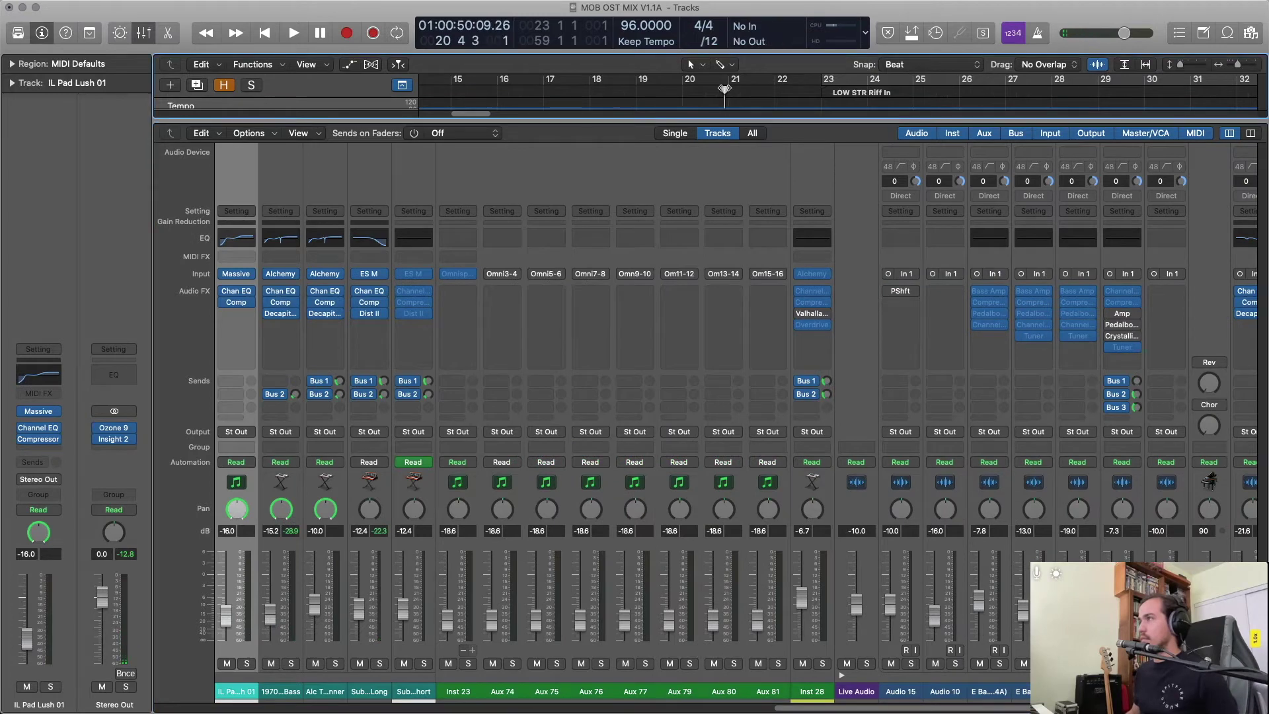
key("space")
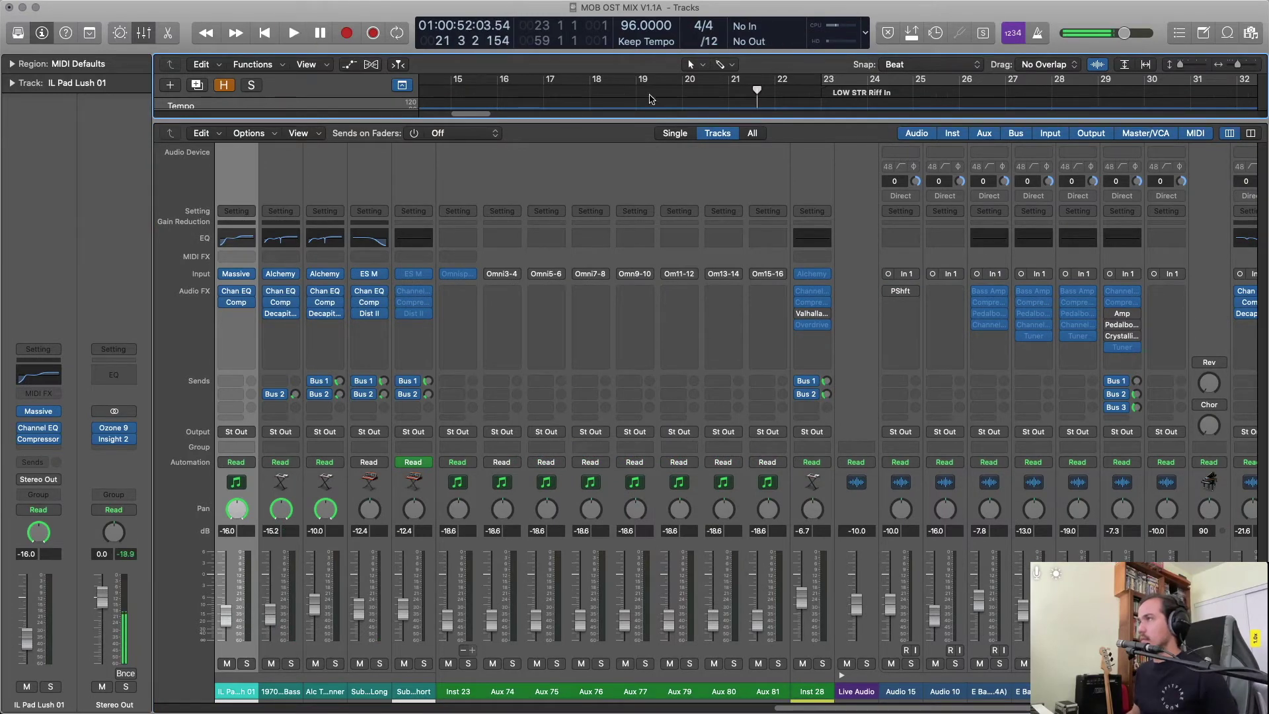
key("space")
scroll(734, 410, "right", 10)
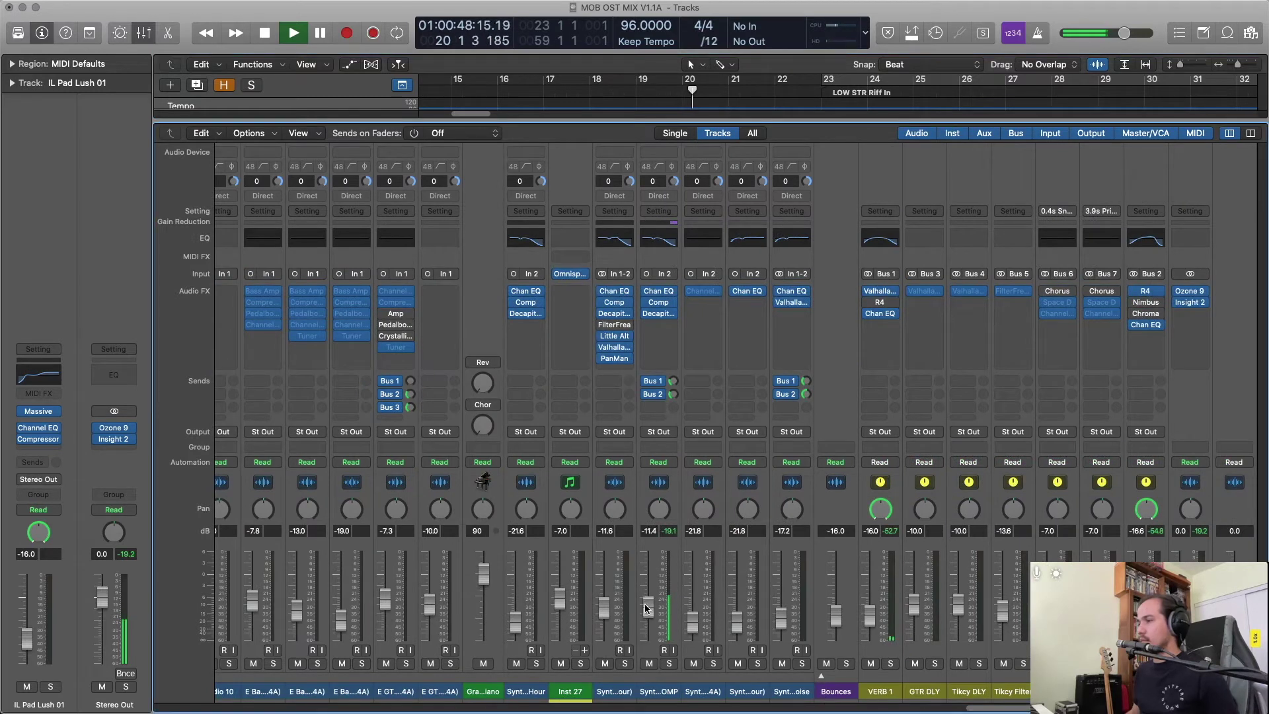
mouse_move(648, 619)
left_mouse_down()
mouse_move(649, 599)
mouse_move(647, 648)
mouse_move(645, 636)
left_mouse_up()
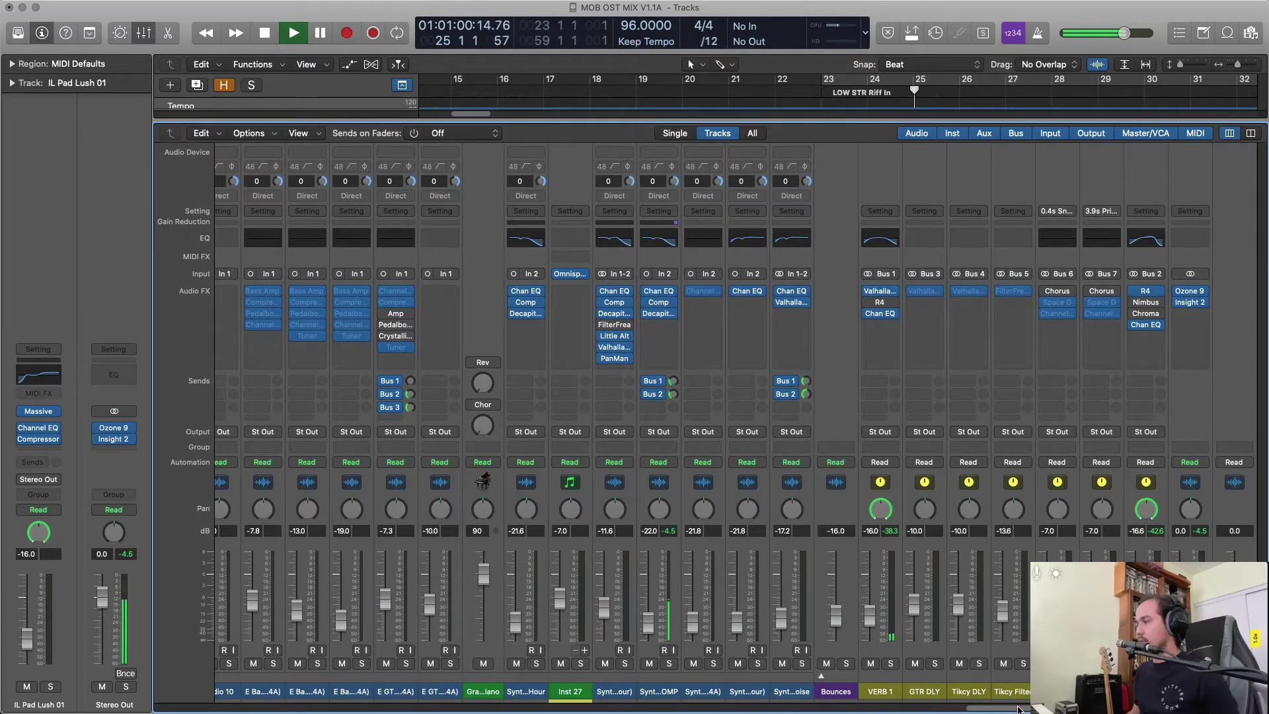
left_click_drag(1023, 708, 721, 712)
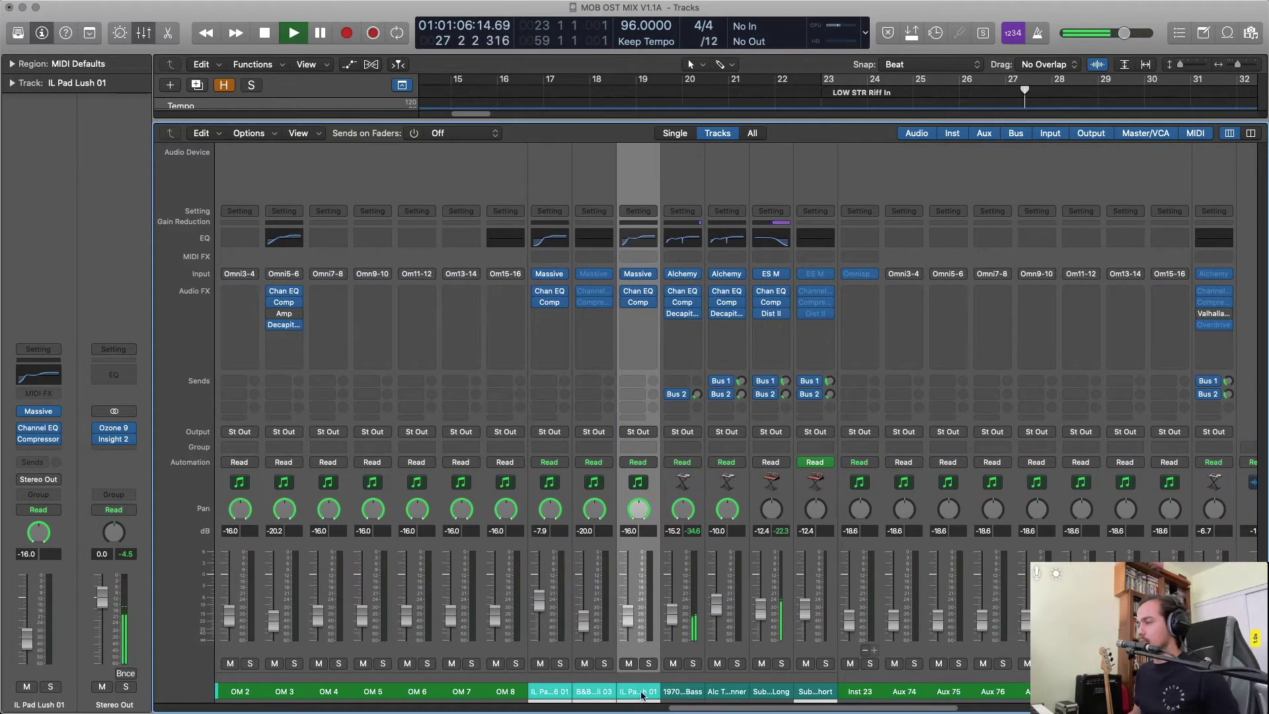
Lower the Sub Long channel to -15.6 dB and raise the 1970s Modular Synth Bass channel to -10.6 dB.
mouse_move(764, 613)
left_mouse_down()
mouse_move(761, 551)
mouse_move(760, 611)
left_mouse_up()
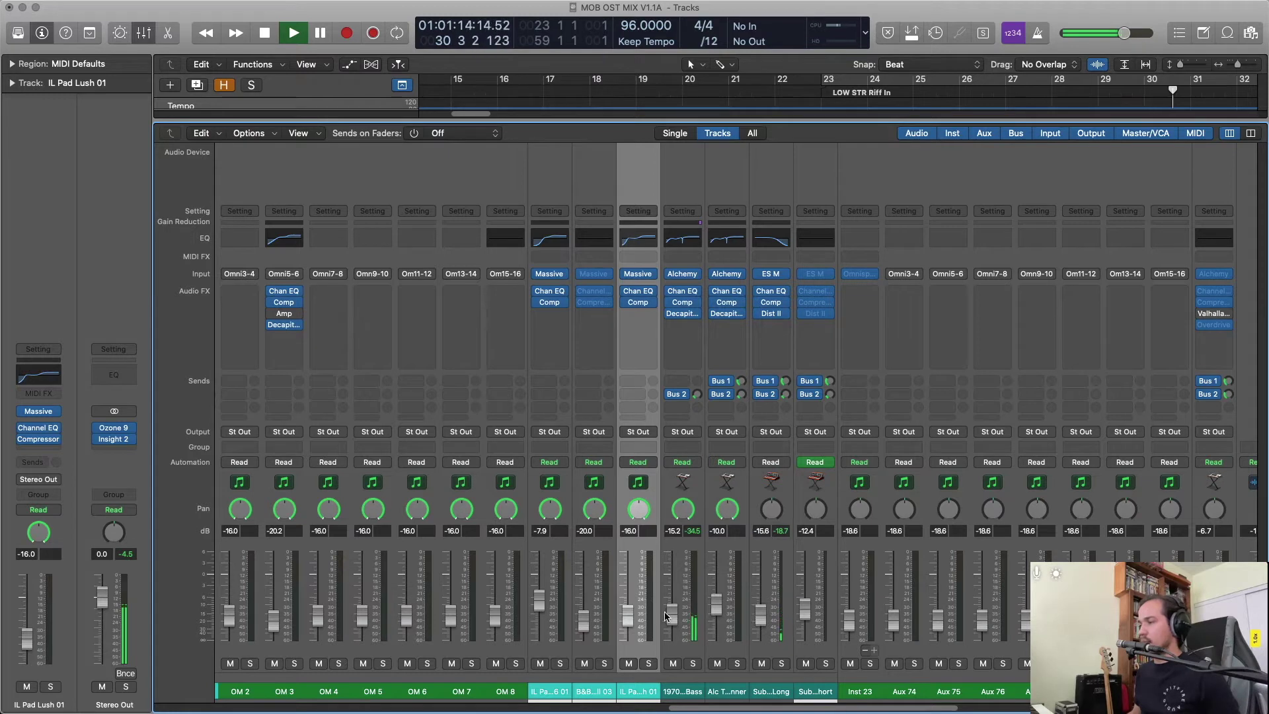
mouse_move(675, 615)
left_mouse_down()
mouse_move(674, 559)
mouse_move(674, 606)
left_mouse_up()
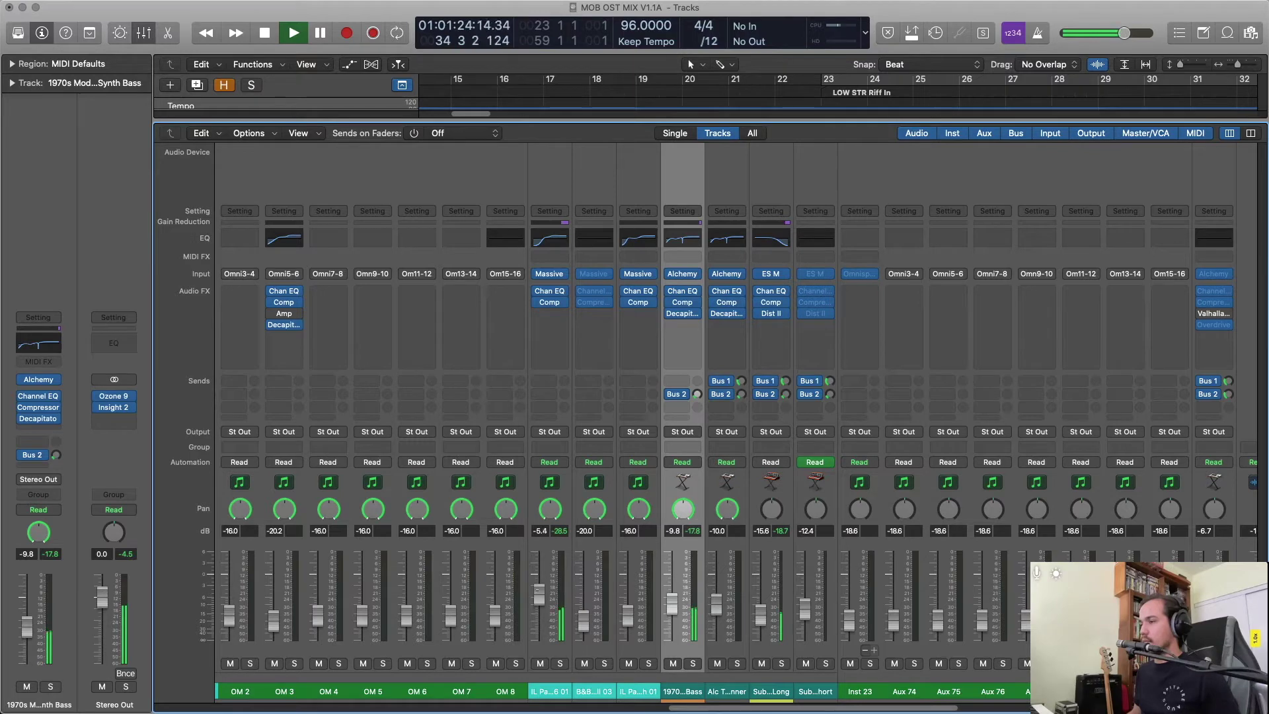
left_click_drag(670, 609, 669, 615)
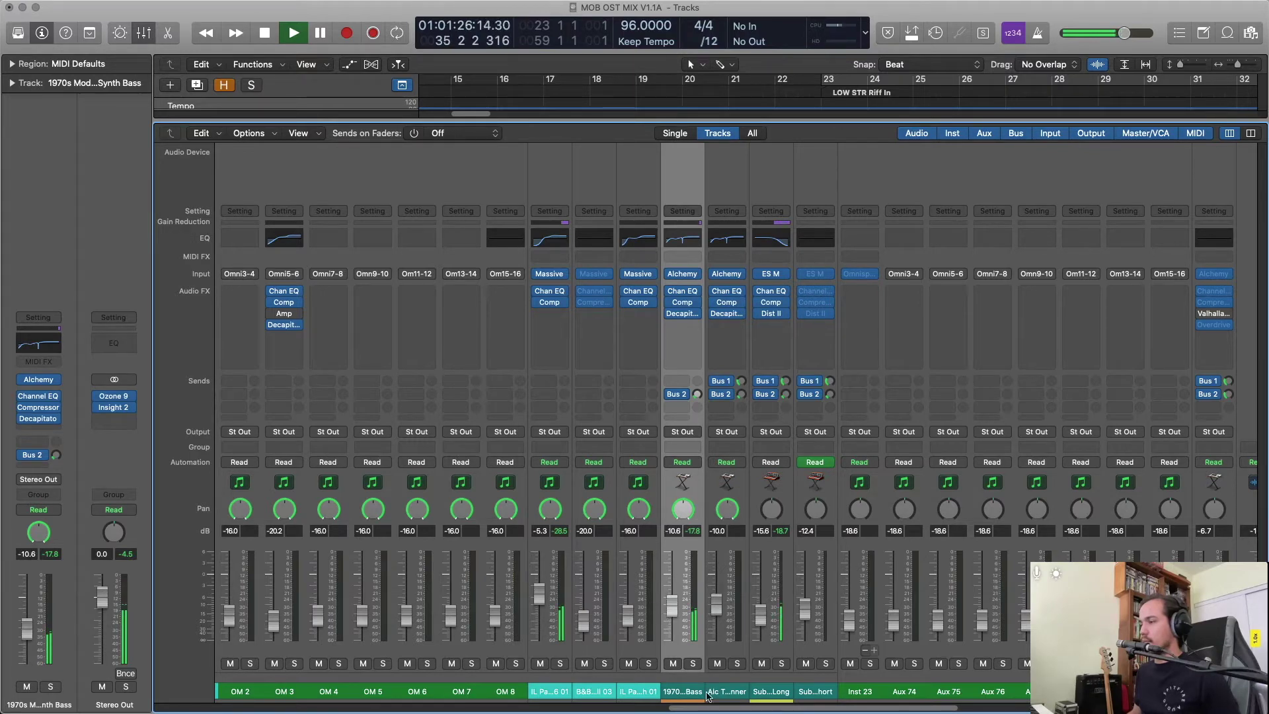
Select the high and low string channels together, replay from about bar 23, and raise the selection so VLNS1 sits at -12.4 dB.
left_click_drag(693, 711, 486, 704)
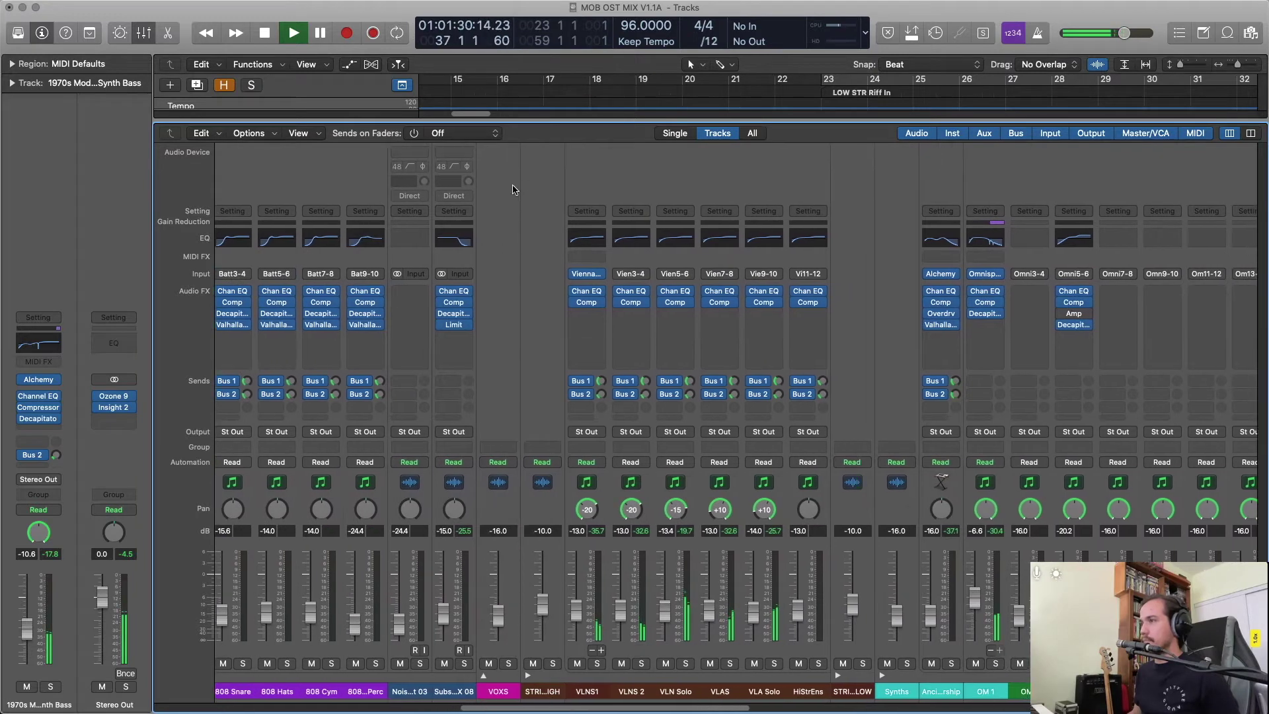
left_click(540, 174)
left_click(809, 166, "shift")
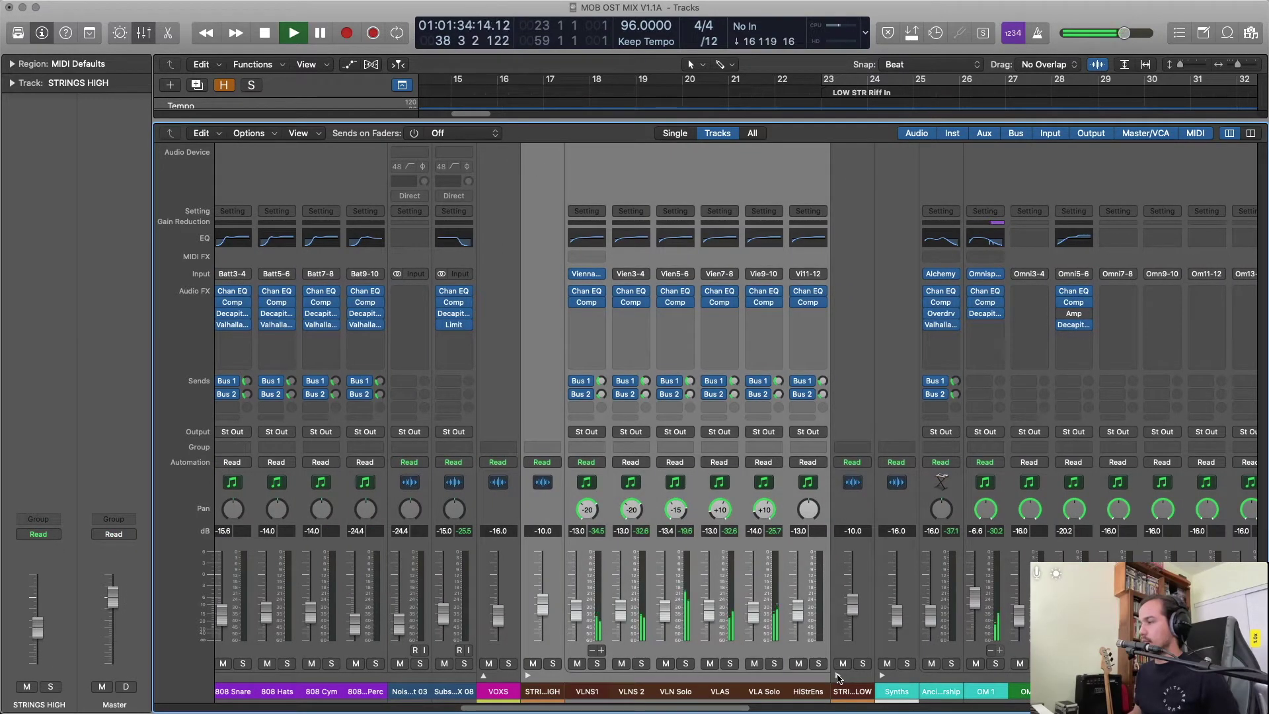
left_click_drag(661, 706, 632, 704)
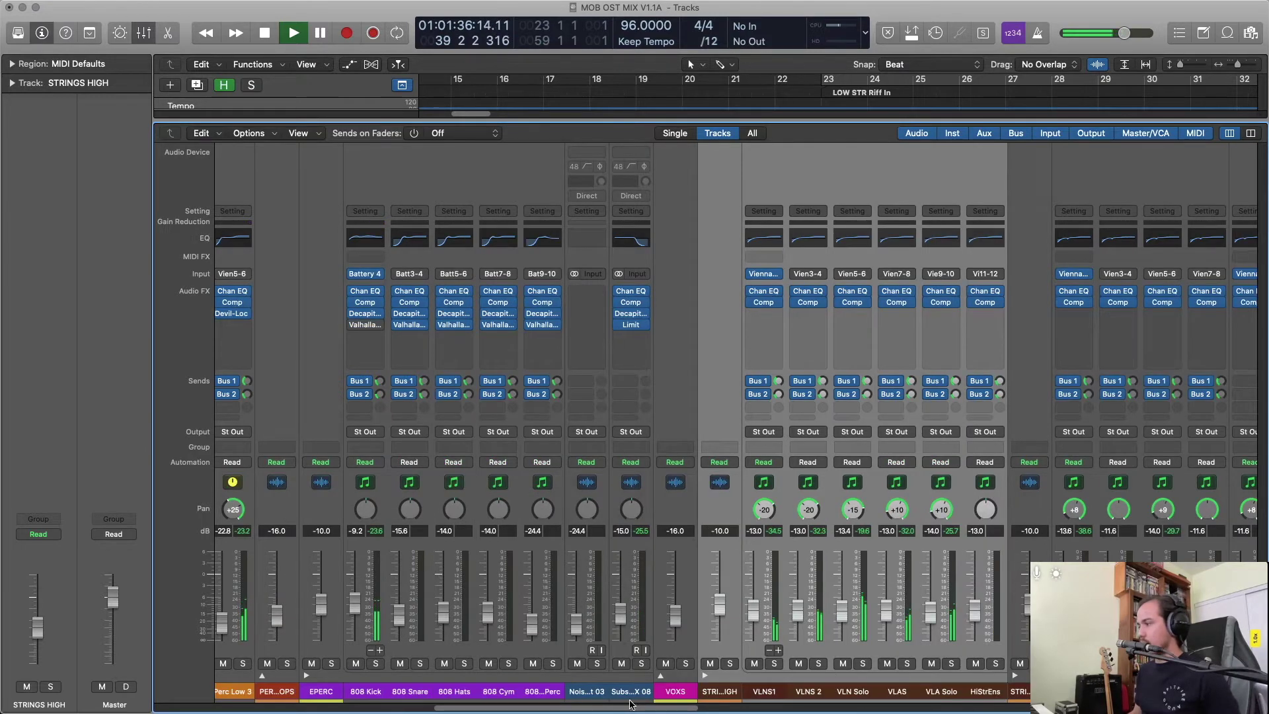
scroll(879, 291, "right", 8)
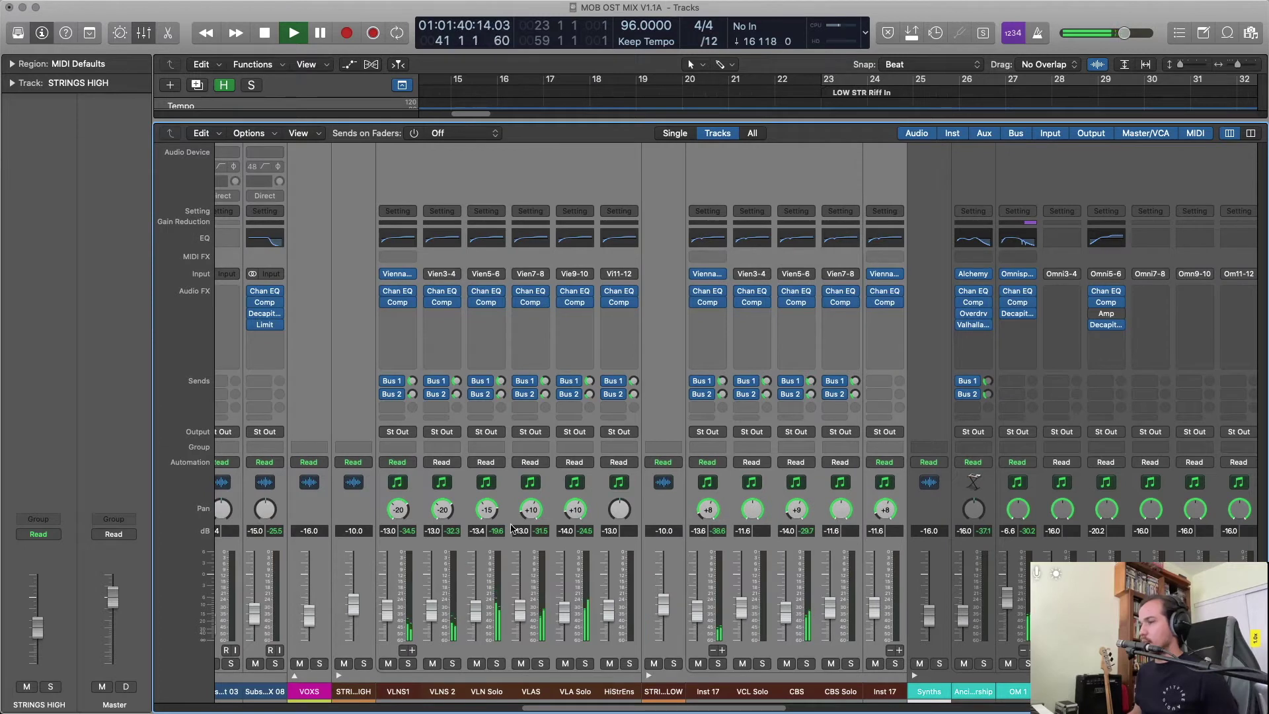
left_click(810, 96)
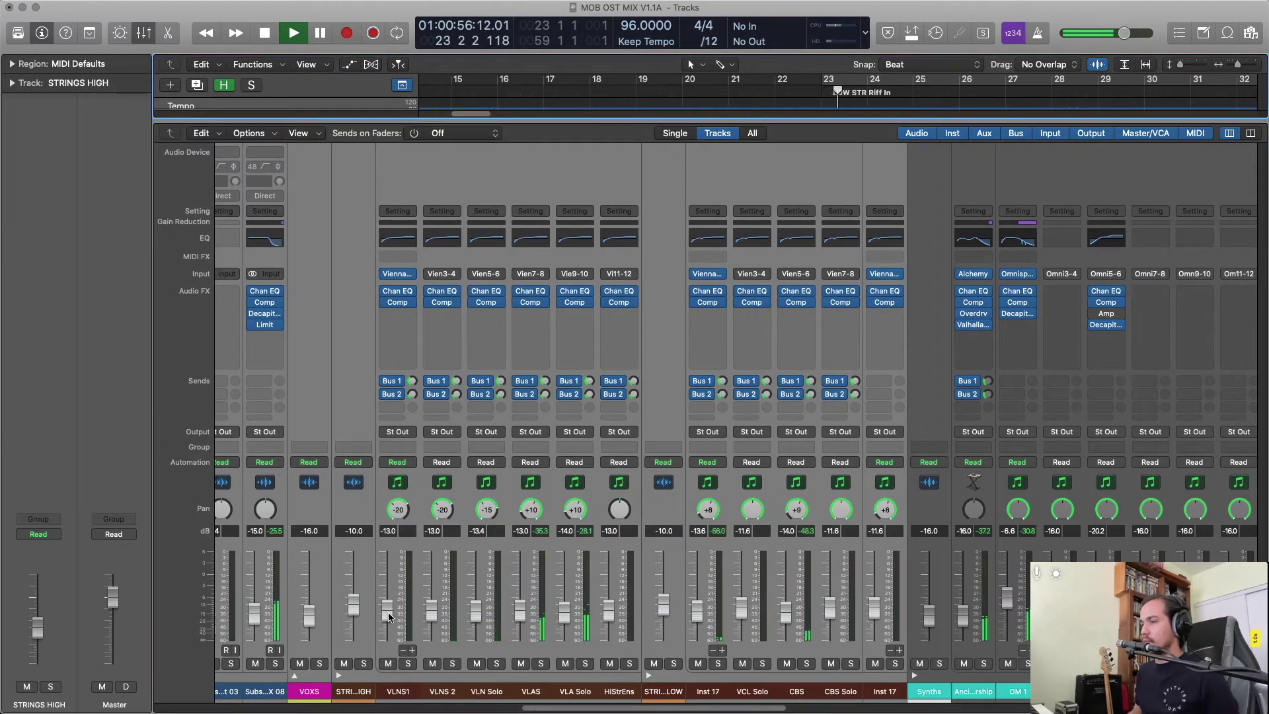
mouse_move(389, 617)
left_mouse_down()
mouse_move(388, 604)
mouse_move(386, 616)
left_mouse_up()
Restore the multi-channel string selection and raise it further so VLNS1 and VLNS 2 sit at -11.0 dB.
left_click(415, 176)
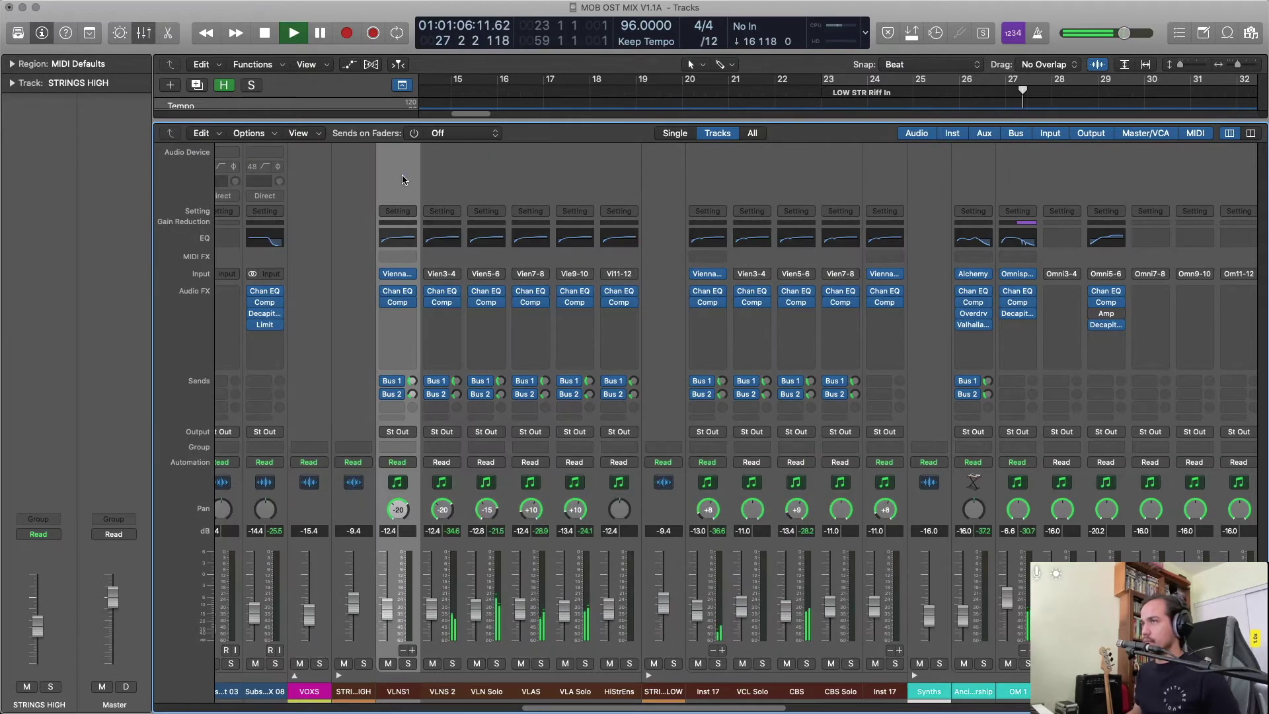
key("super+z")
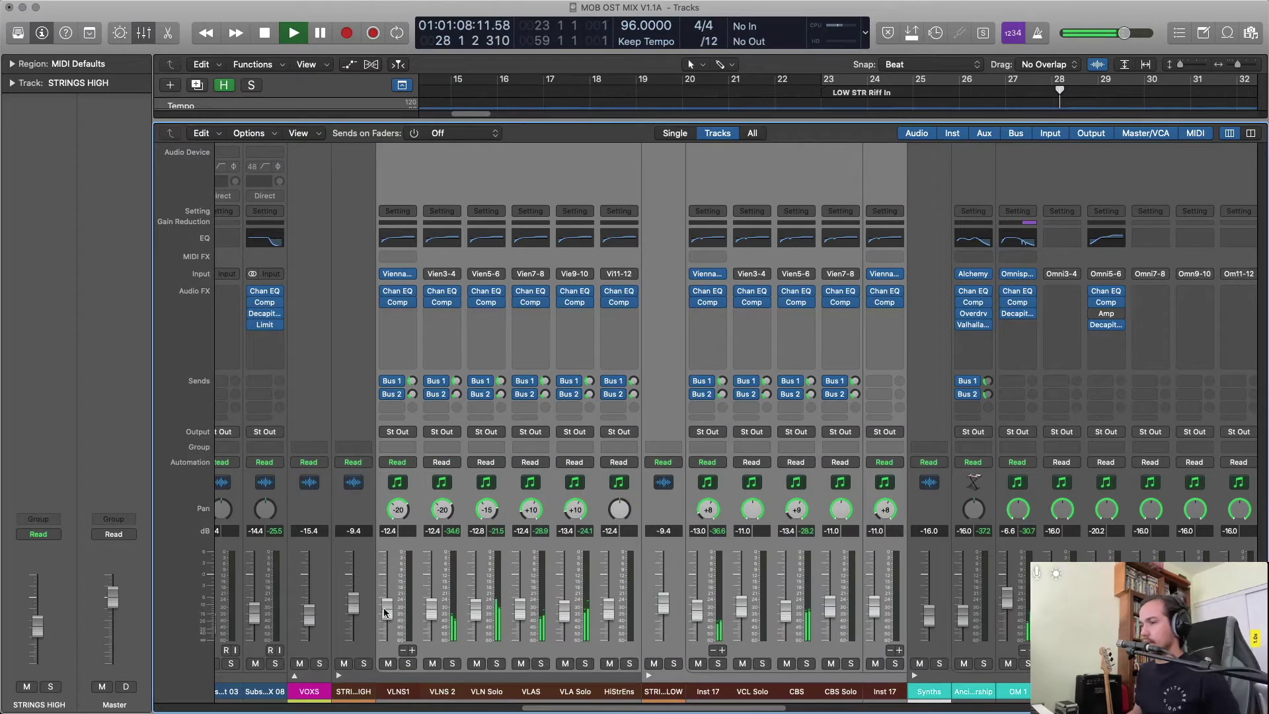
left_click_drag(385, 613, 386, 604)
Select the EPERC channels from the folder through the 808 and noise tracks and raise them together, bringing EPERC to -6.0 dB.
left_click_drag(603, 710, 452, 698)
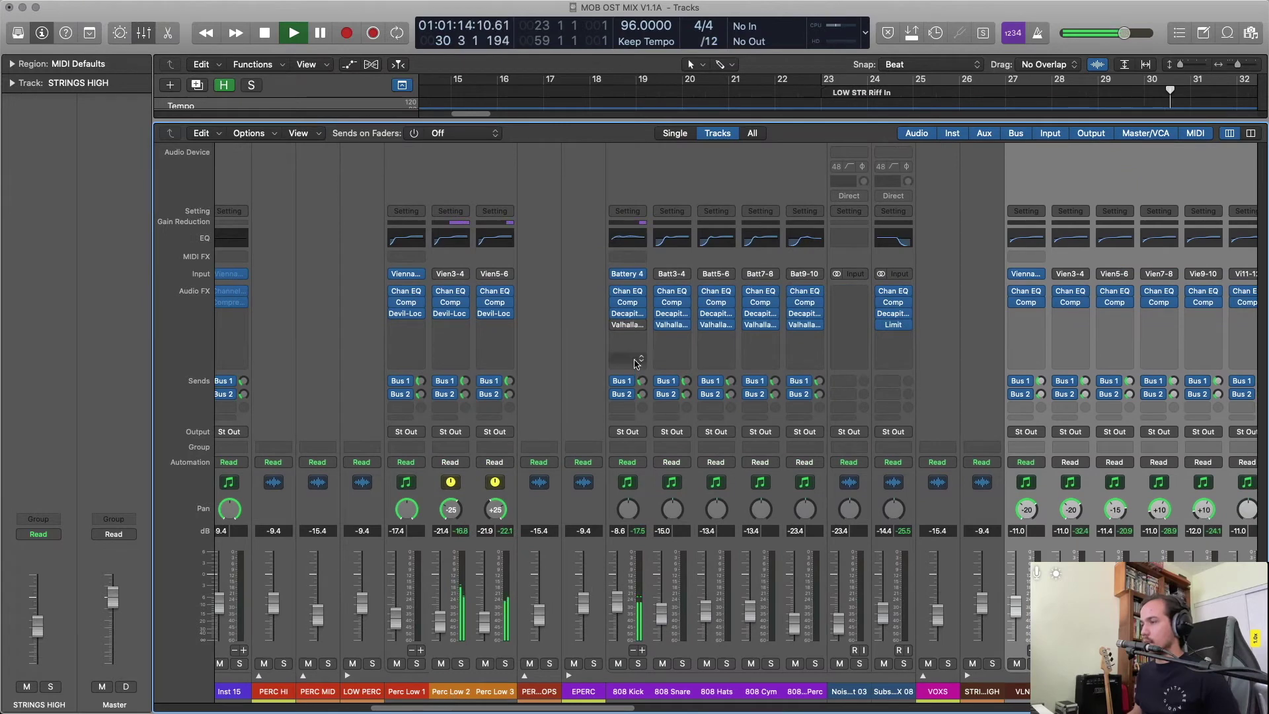
left_click(598, 577)
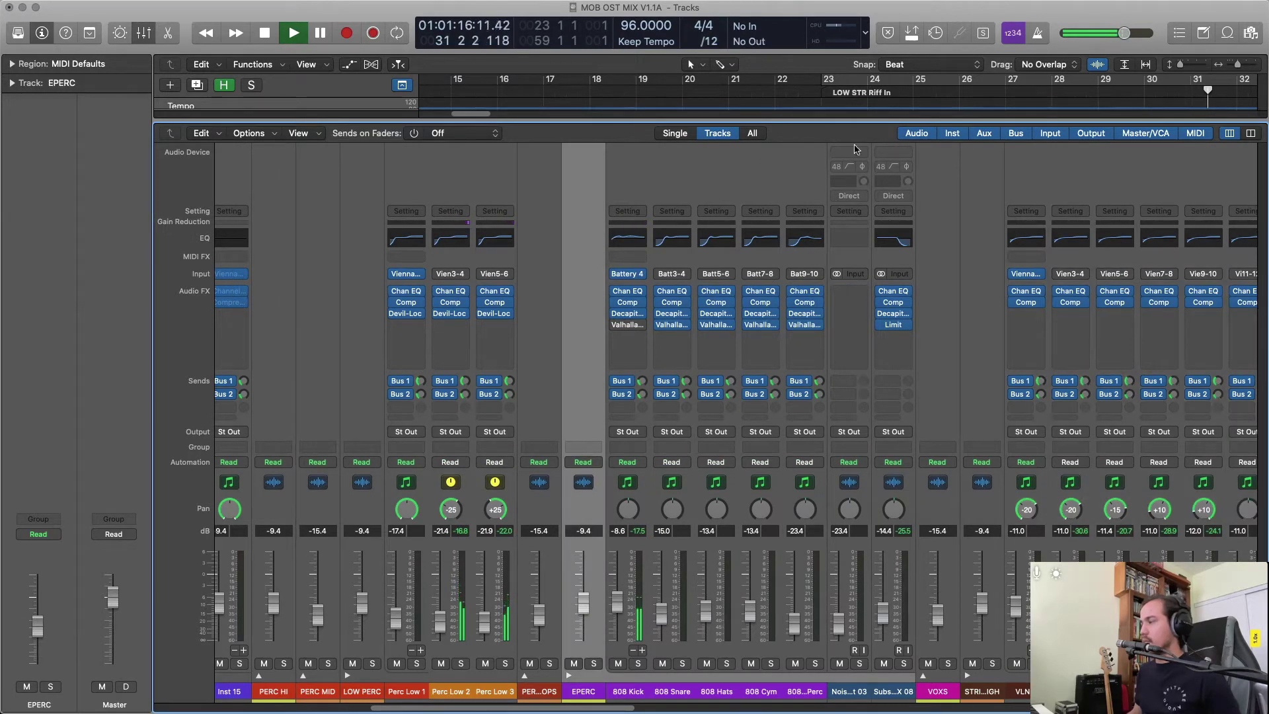
left_click(905, 148, "shift")
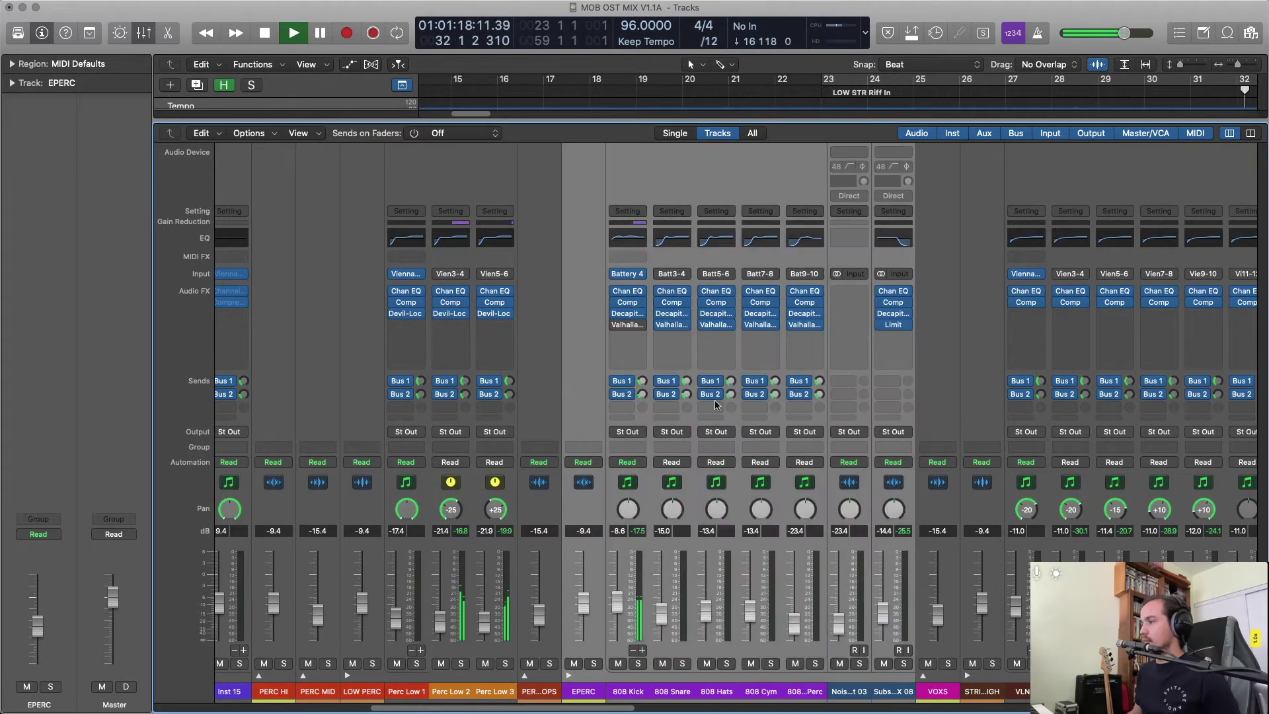
left_click_drag(582, 619, 583, 597)
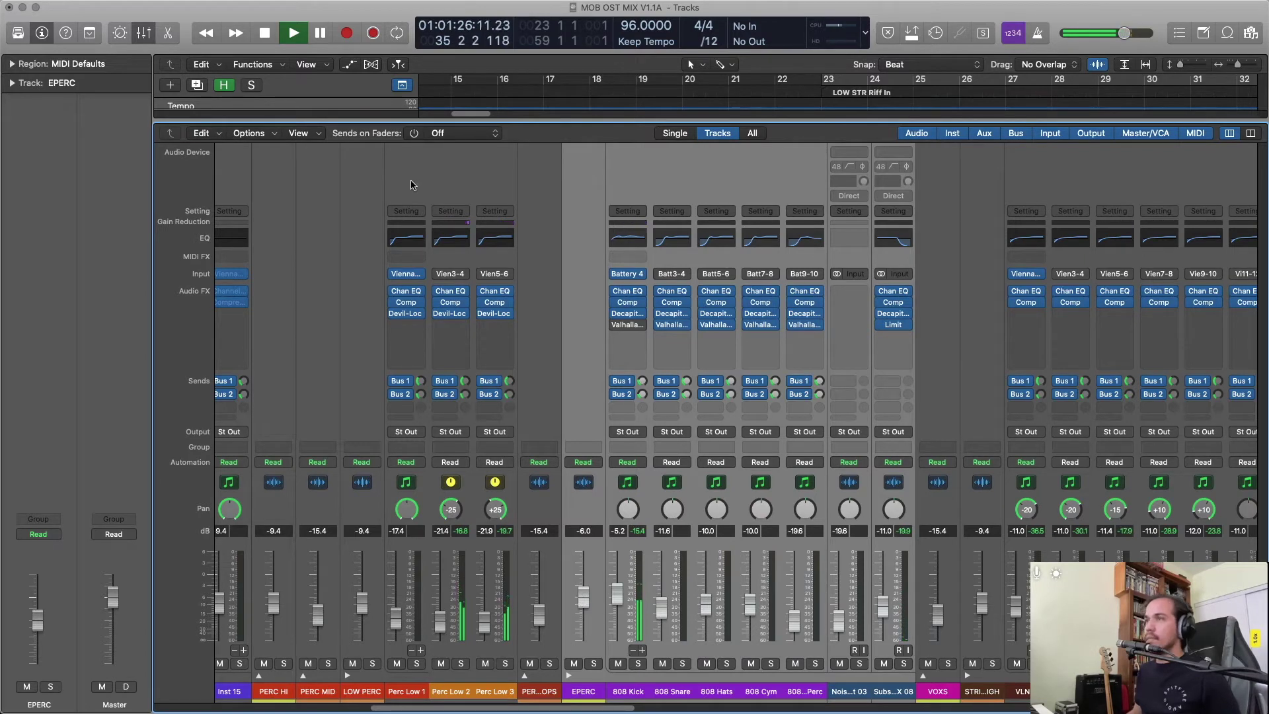
Select LOW PERC through Perc Low 3 and adjust them together, bringing LOW PERC to -10.0 dB and Perc Low 1 to -18.0 dB.
left_click(379, 186)
left_click(502, 173, "shift")
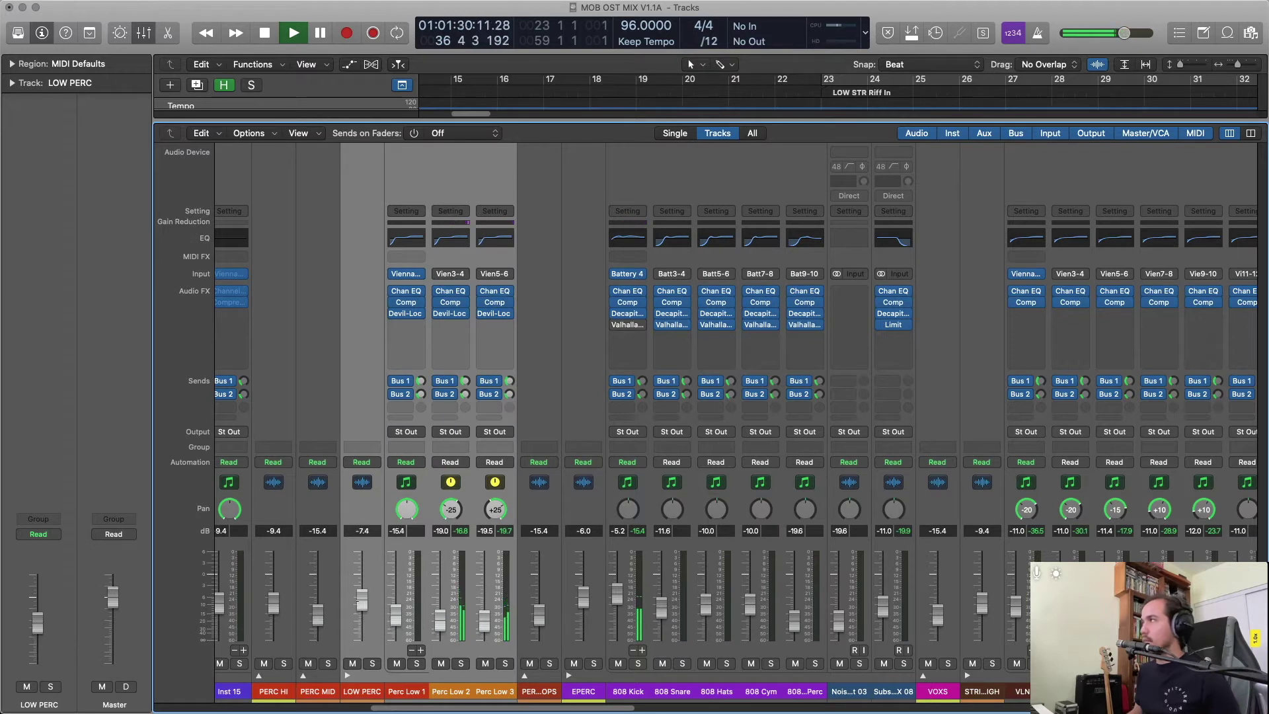
left_click_drag(362, 601, 361, 598)
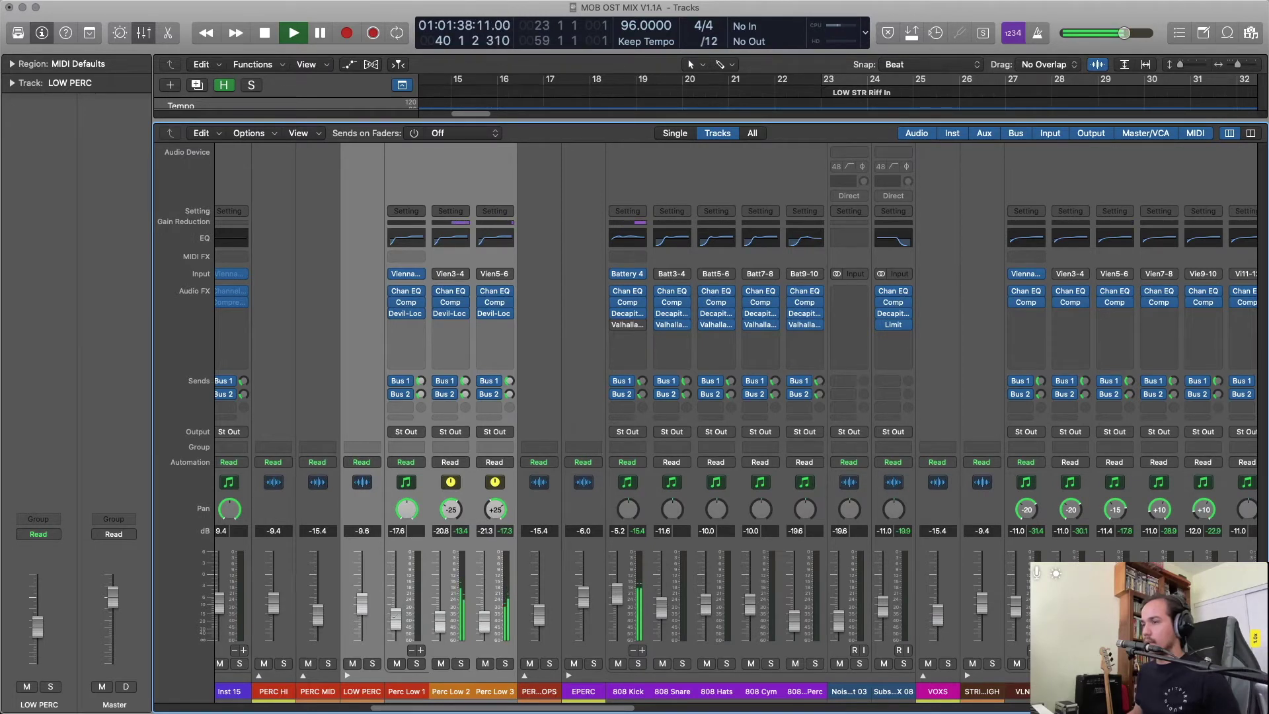
left_click_drag(482, 709, 451, 712)
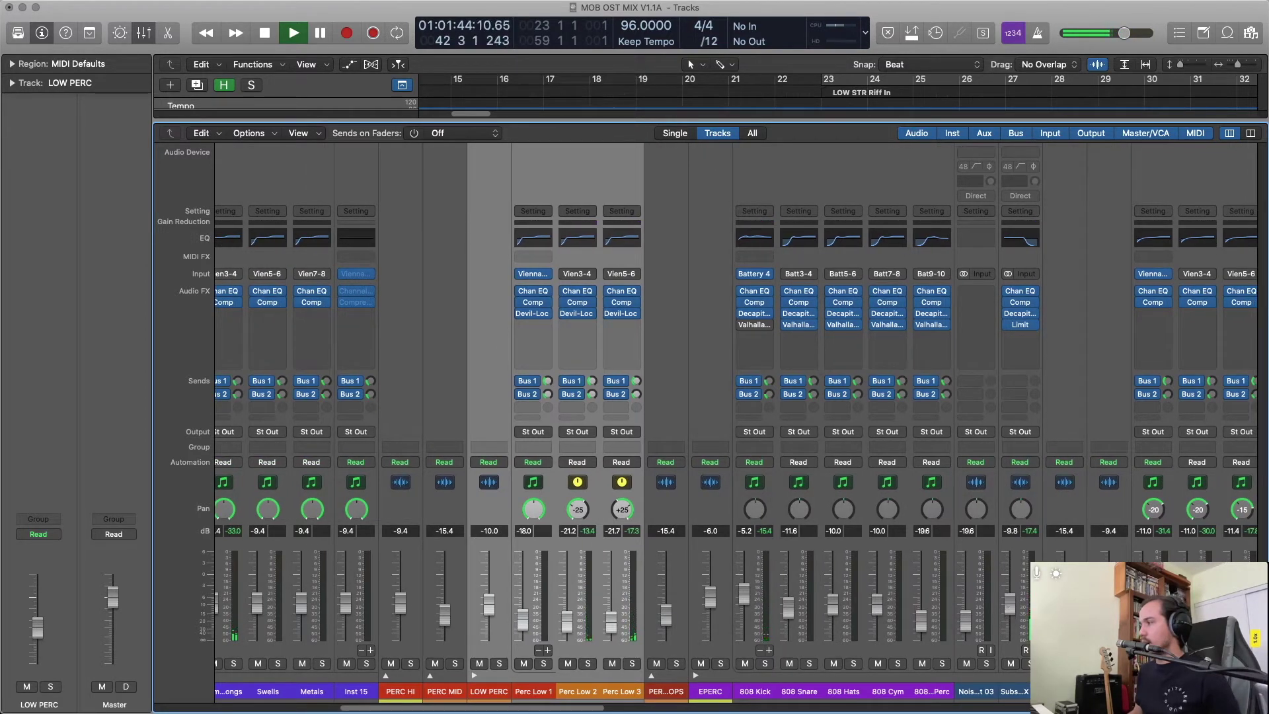
Check the remaining channel levels across the mixer and raise the Synth Bass Korg DI B COMP channel to -6.6 dB.
left_click_drag(594, 710, 390, 712)
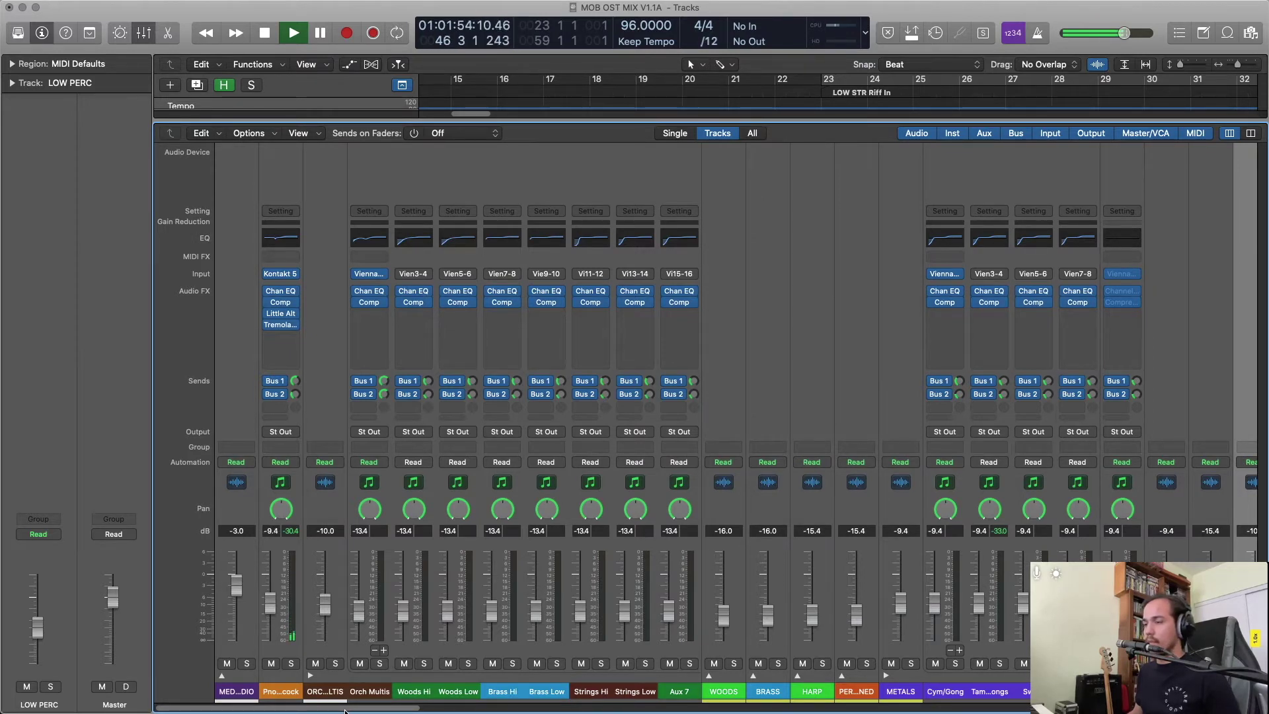
left_click_drag(344, 711, 1138, 710)
scroll(881, 675, "right", 3)
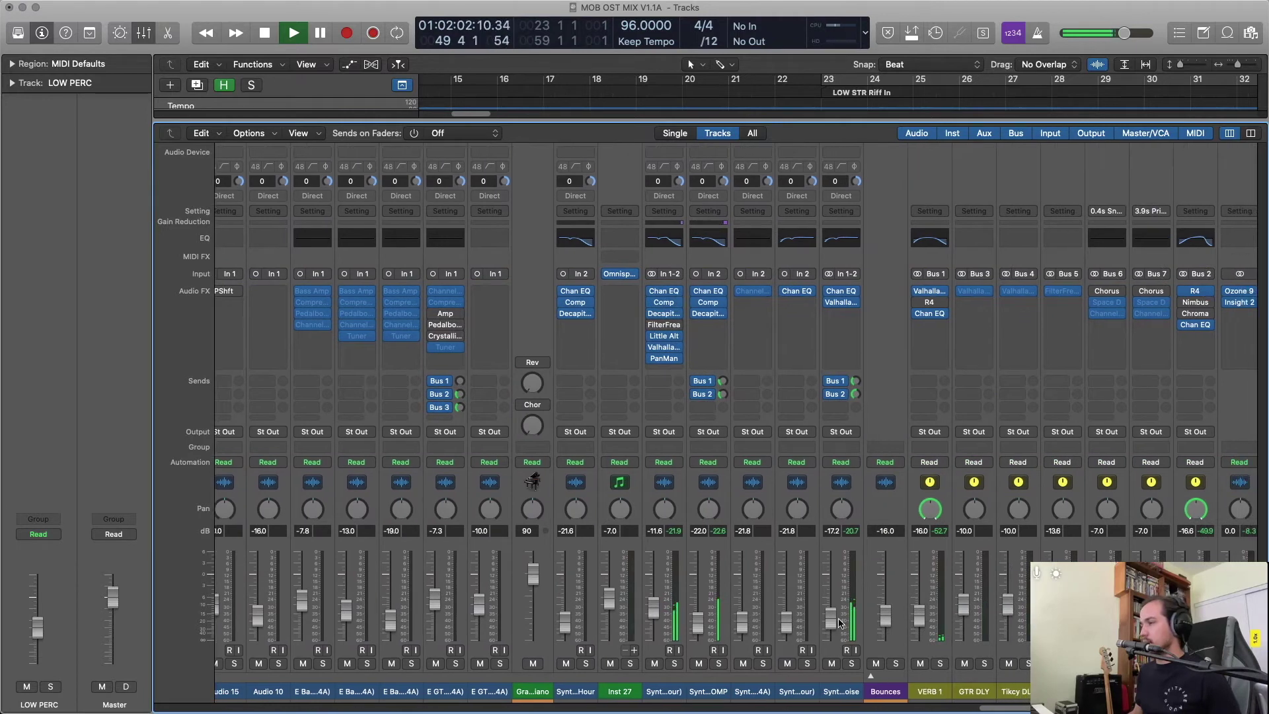
left_click(647, 617)
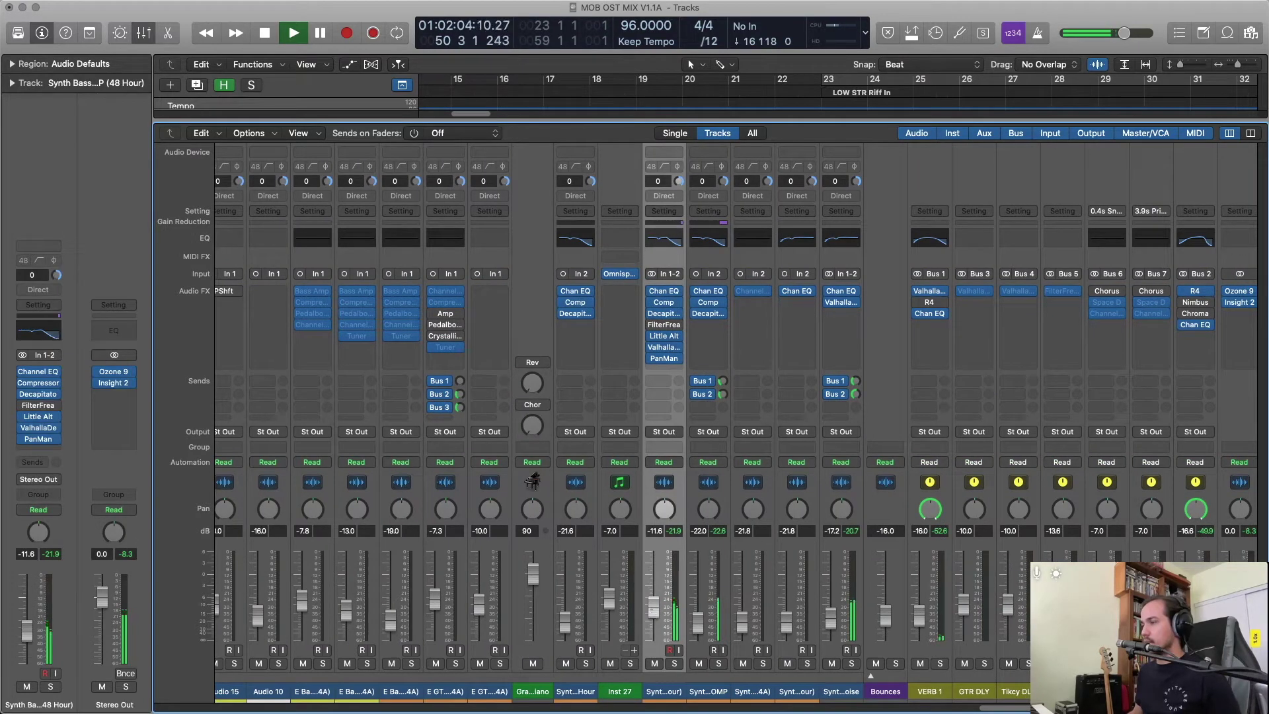
left_click_drag(654, 607, 653, 596)
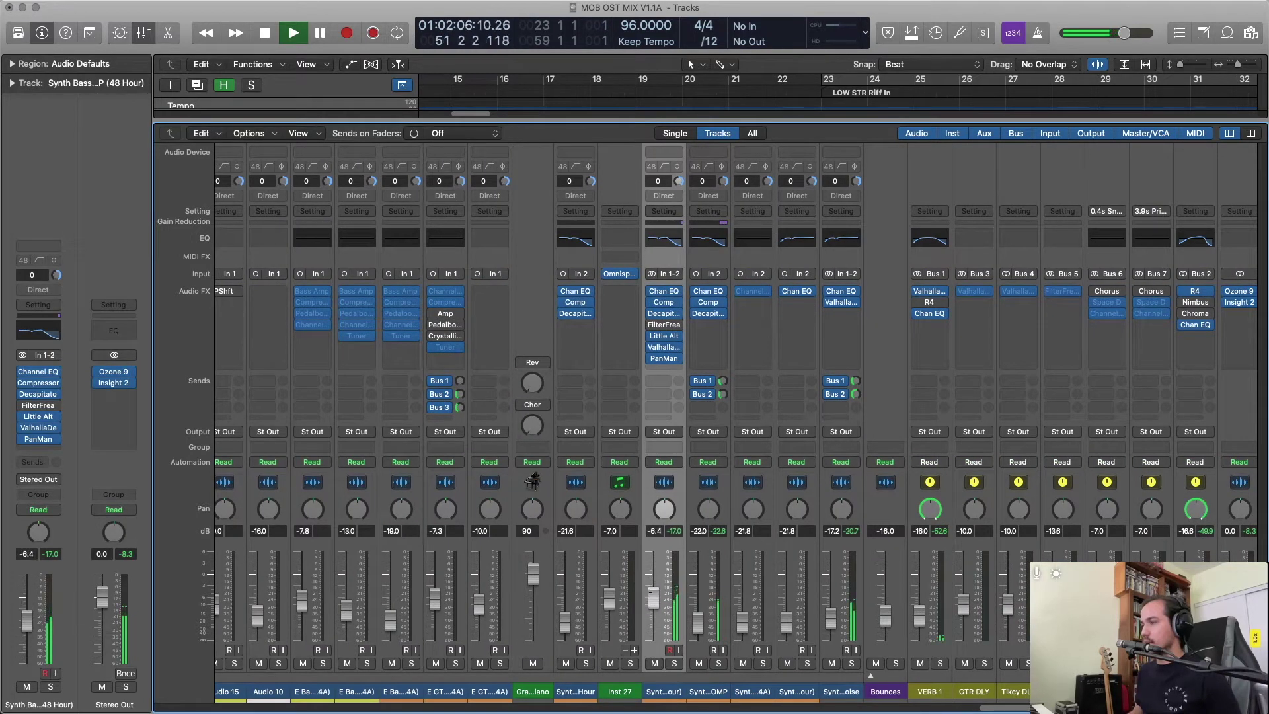
Move the 1020 Hz Channel EQ band on Synth Bass Korg DI B COMP to 770 Hz at +2.0 dB and lower the channel to -9.8 dB.
left_click(664, 295)
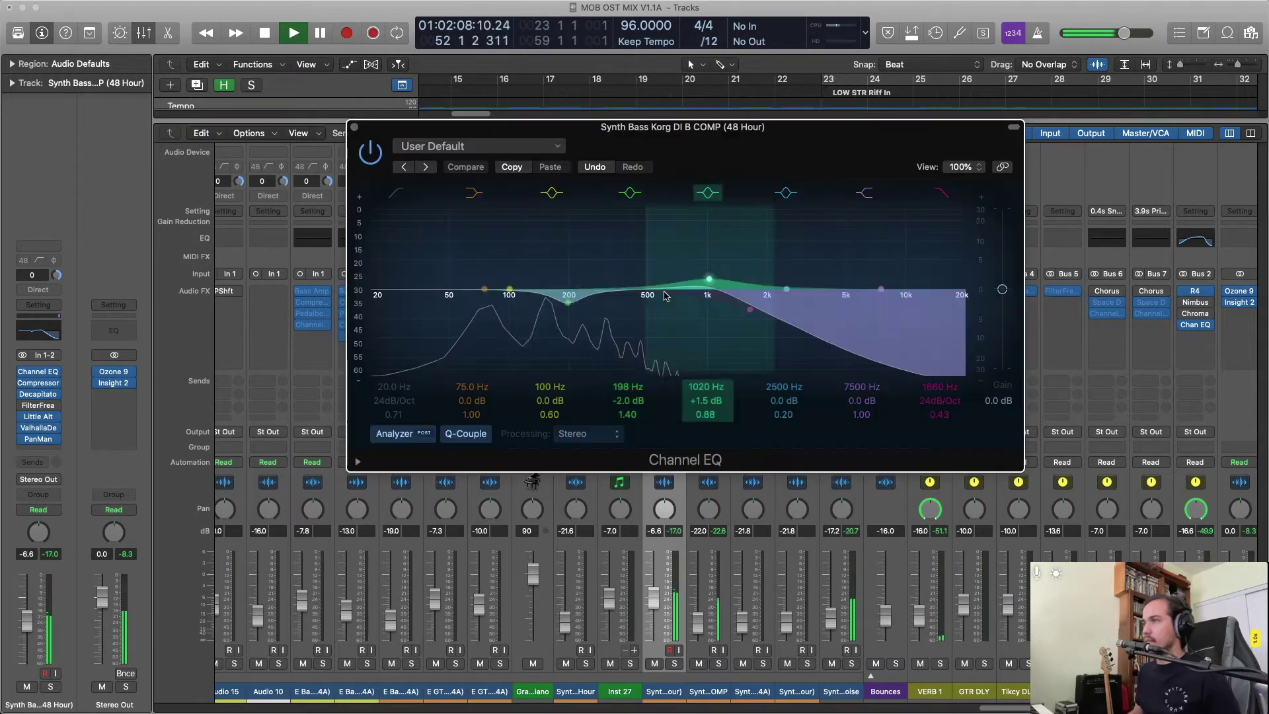
mouse_move(708, 277)
left_mouse_down()
mouse_move(675, 217)
mouse_move(683, 283)
left_mouse_up()
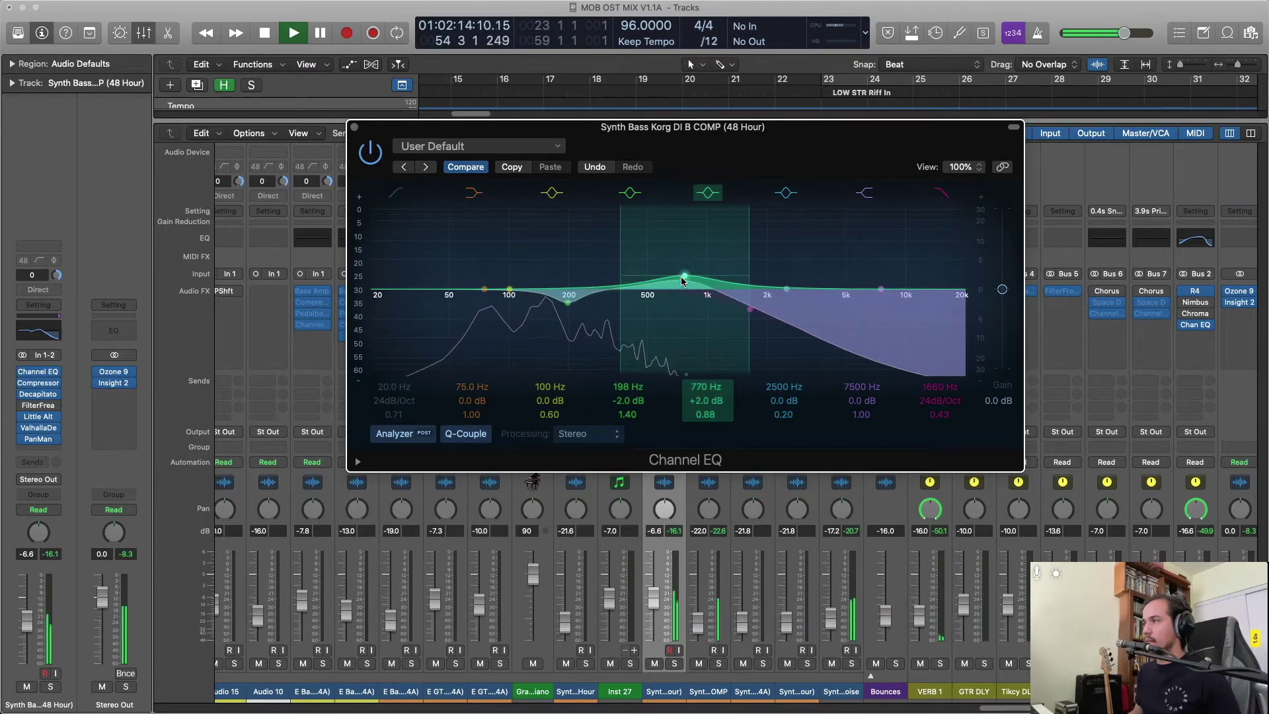
left_click(354, 126)
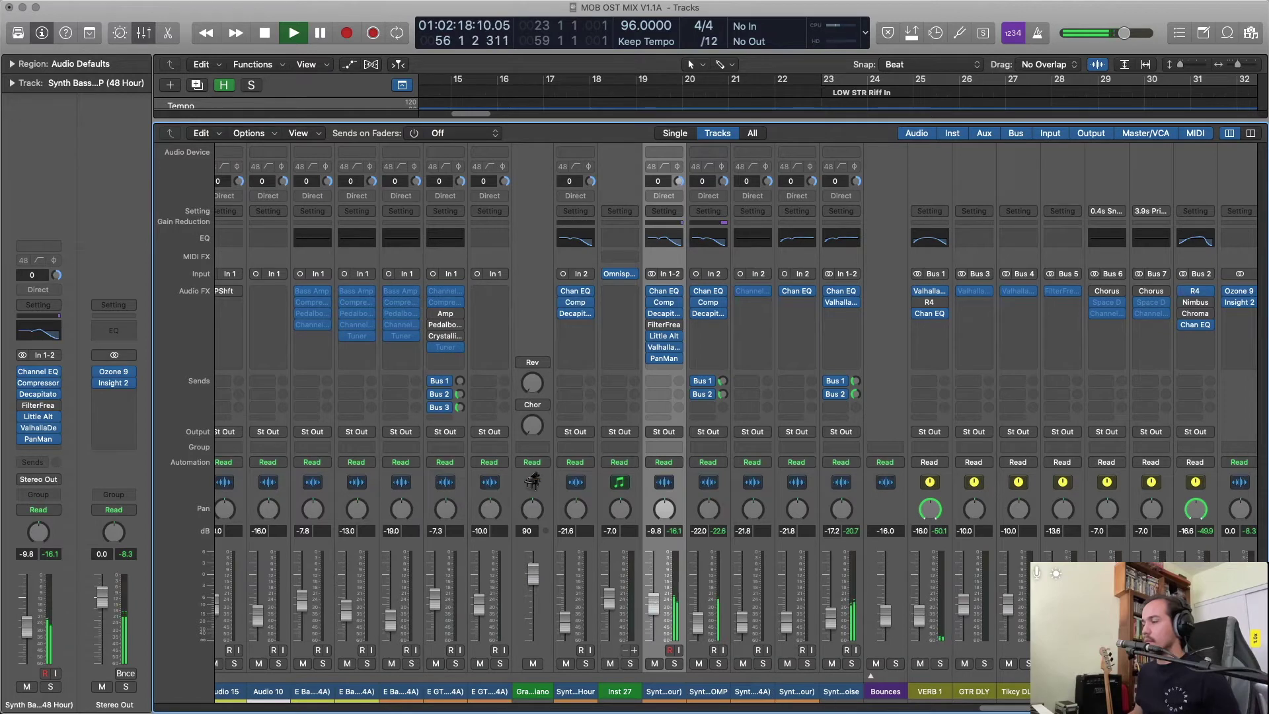
Compare the synth, bass and output levels during playback and raise the Synth Noise channel to -15.4 dB.
scroll(737, 423, "left", 1)
left_click_drag(995, 711, 907, 711)
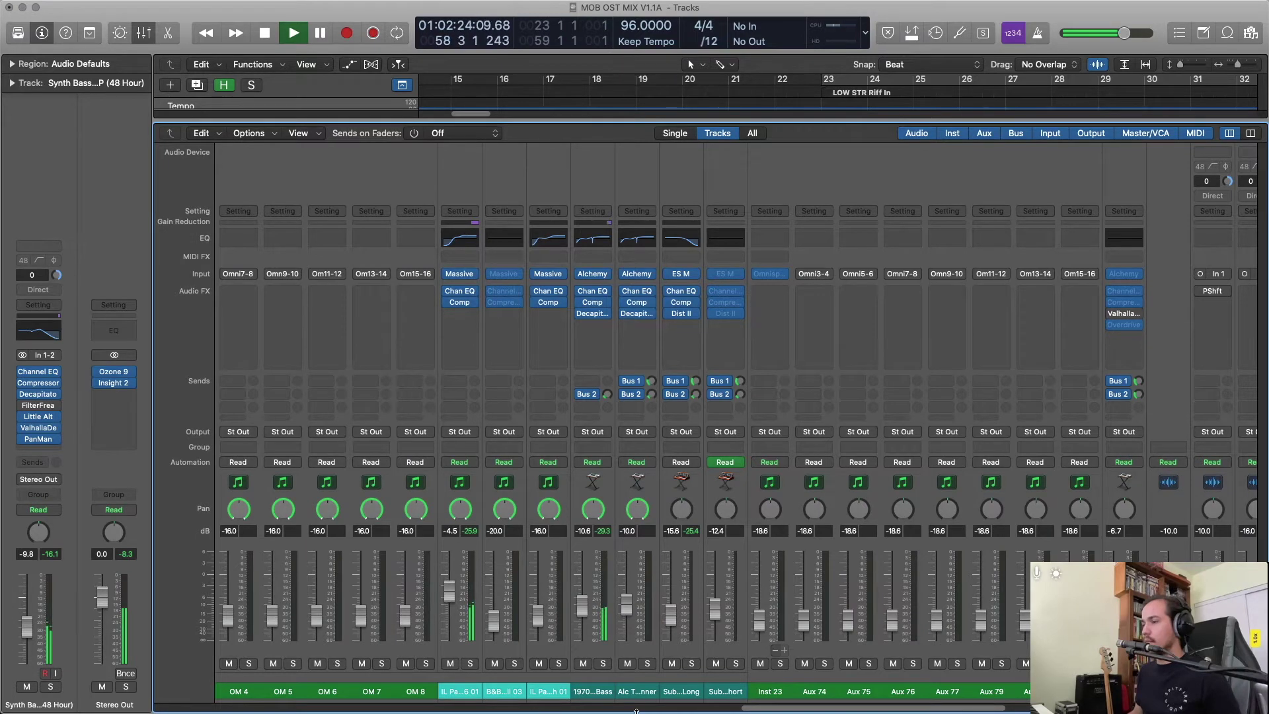
left_click_drag(747, 711, 991, 711)
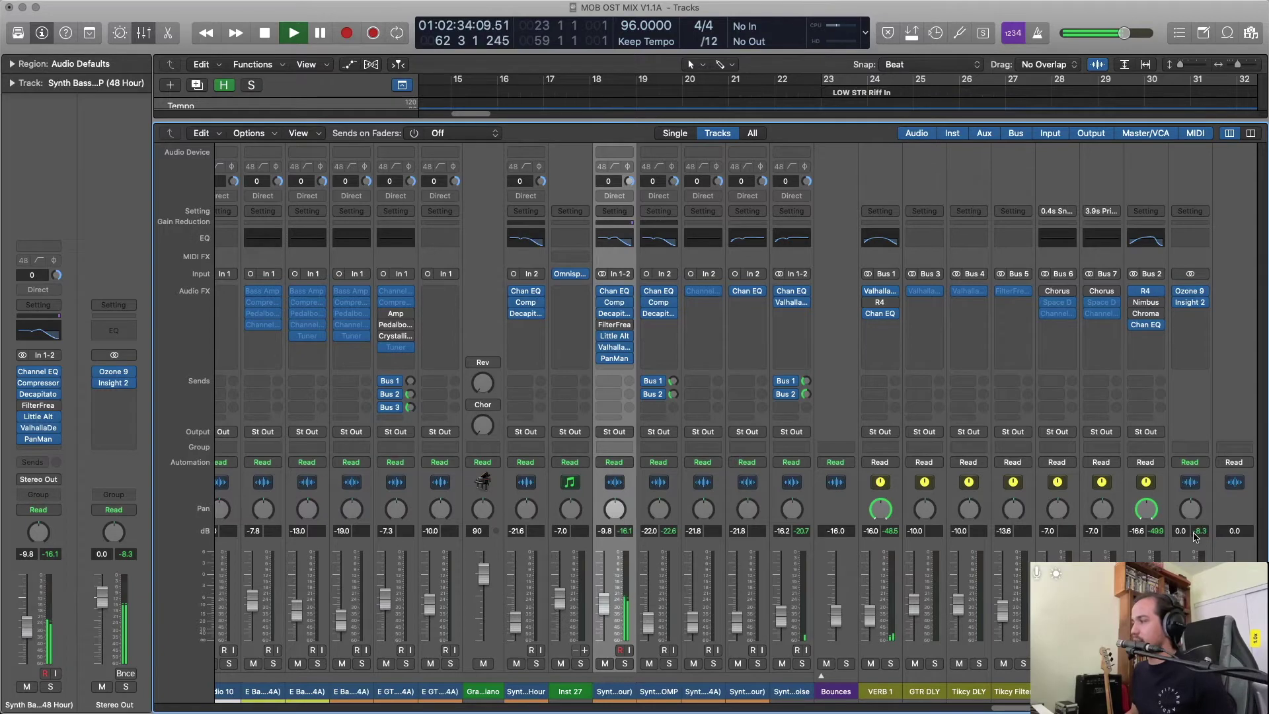
left_click_drag(1030, 710, 747, 712)
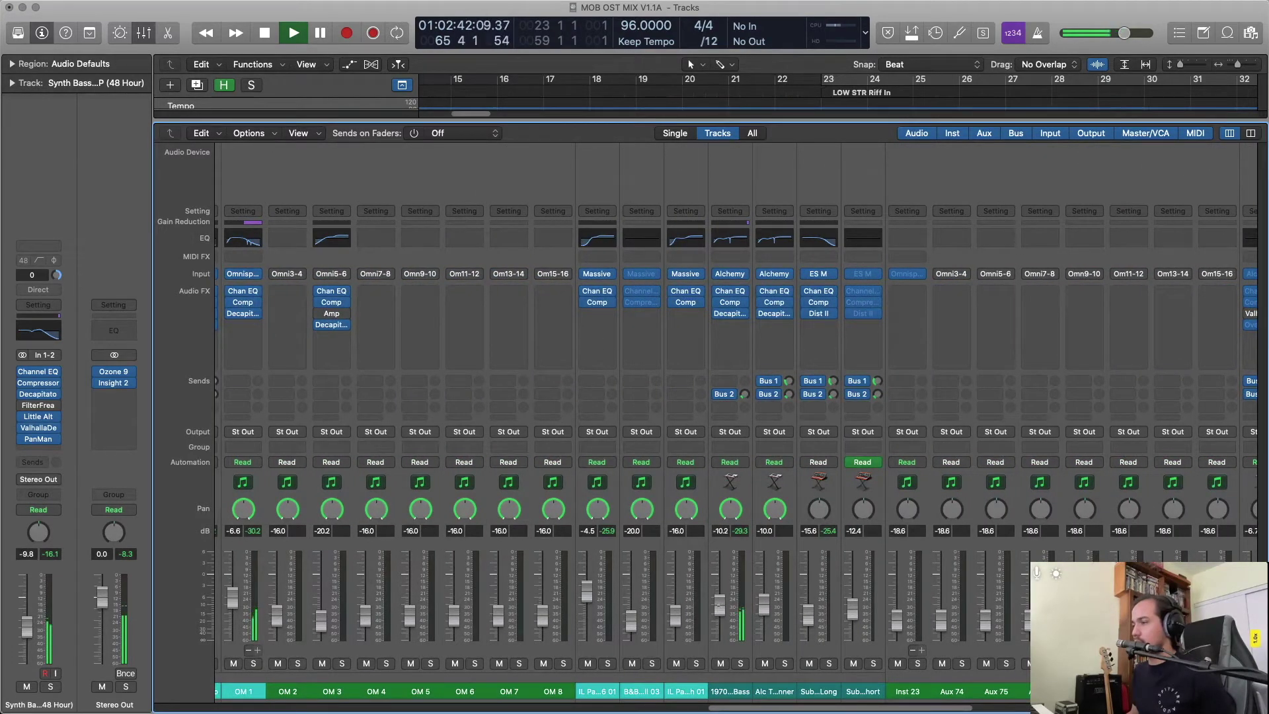
left_click_drag(722, 709, 976, 698)
left_click_drag(901, 626, 901, 621)
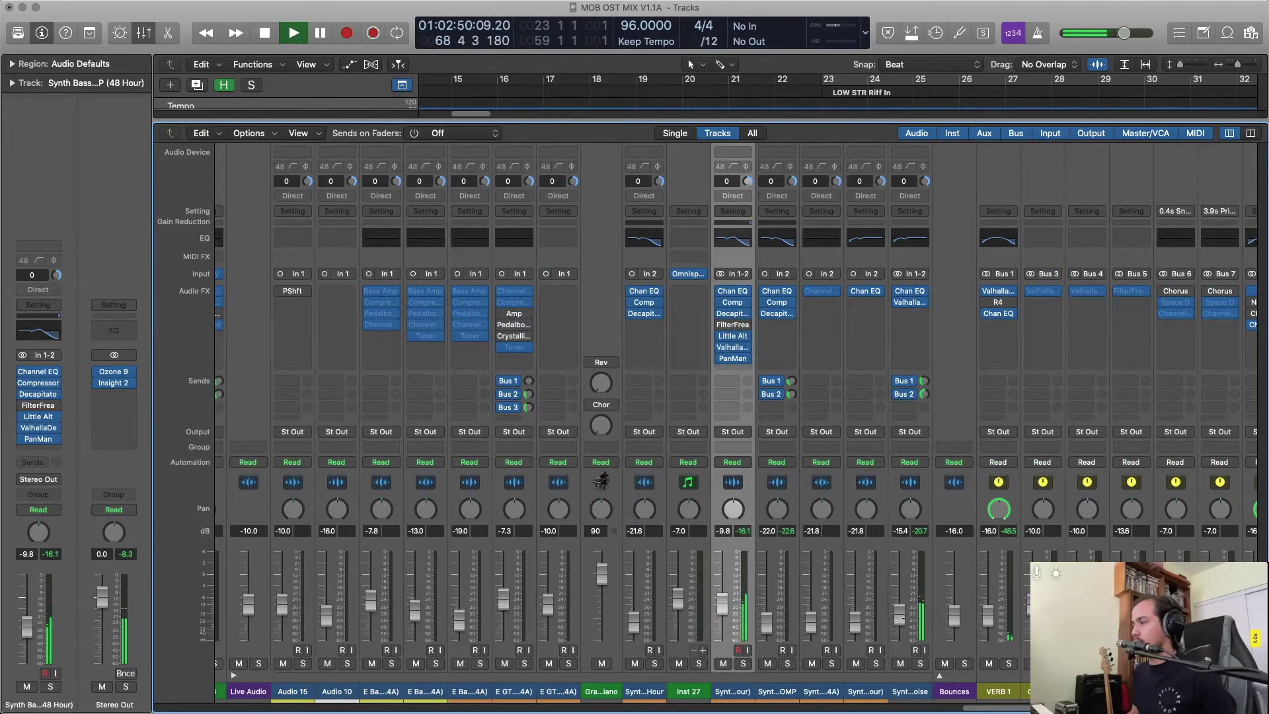
Set the Synth Bass Korg COMP channel to -18.0 dB.
left_click_drag(979, 711, 967, 712)
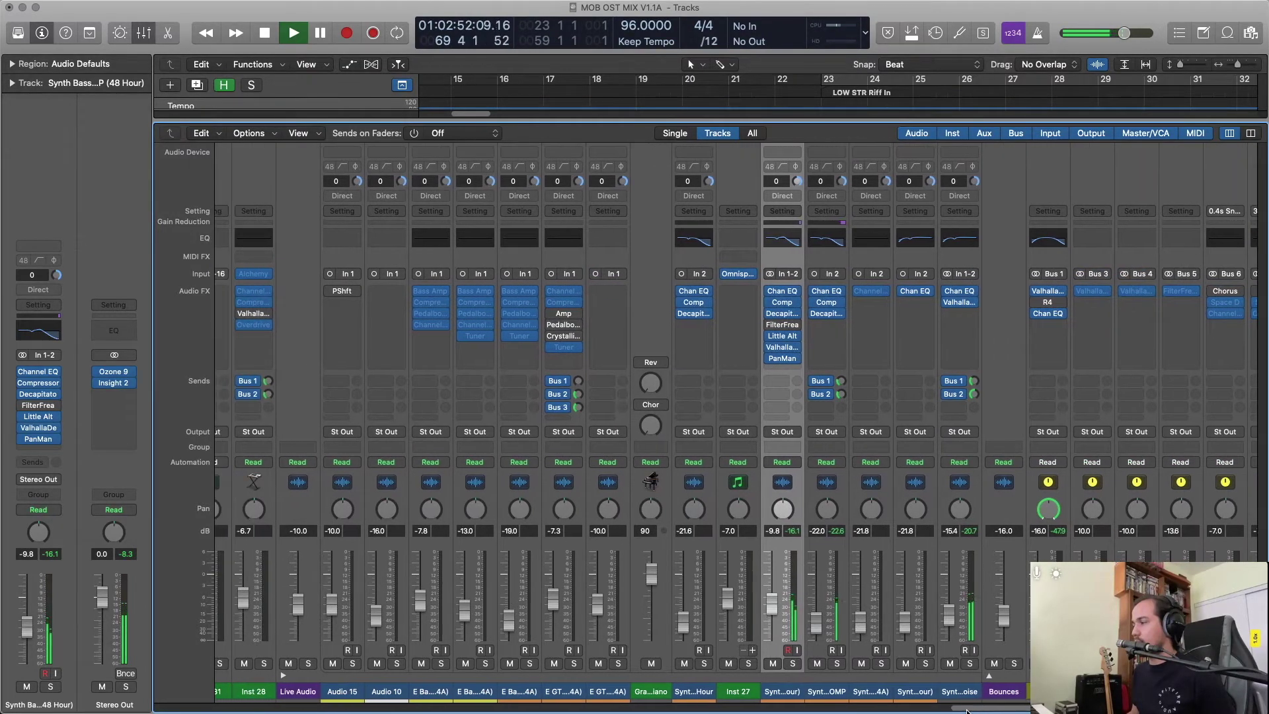
left_click_drag(817, 632, 817, 619)
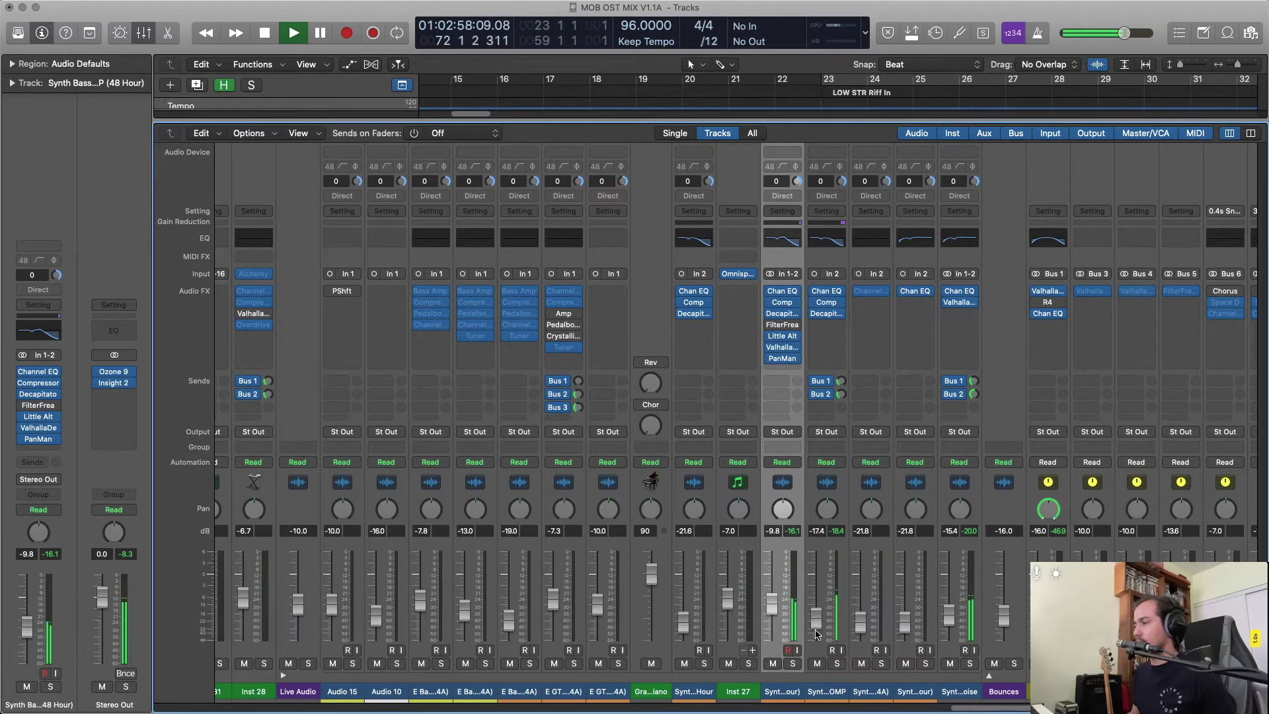
left_click_drag(817, 619, 817, 623)
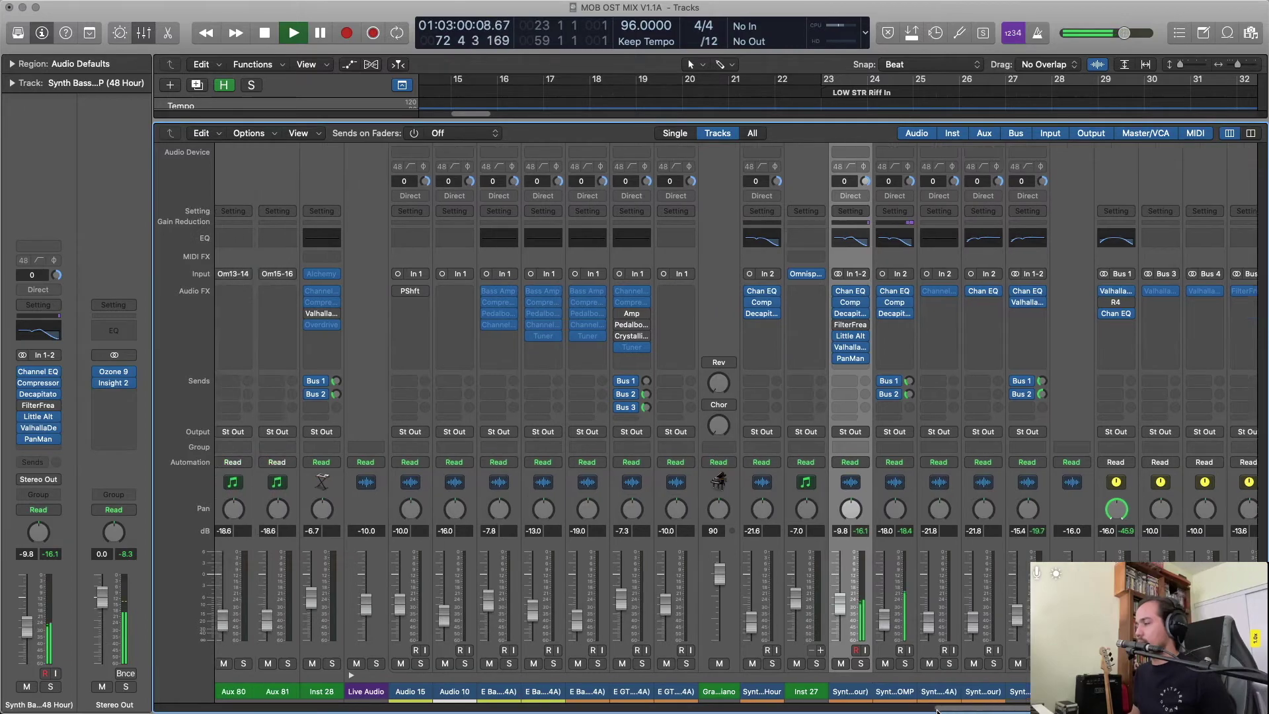
Select the ORCH MULTIS folder through Aux 7 and raise them together, bringing ORCH MULTIS to -6.0 dB and Orch Multis to -9.4 dB.
scroll(663, 687, "left", 10)
scroll(663, 688, "left", 15)
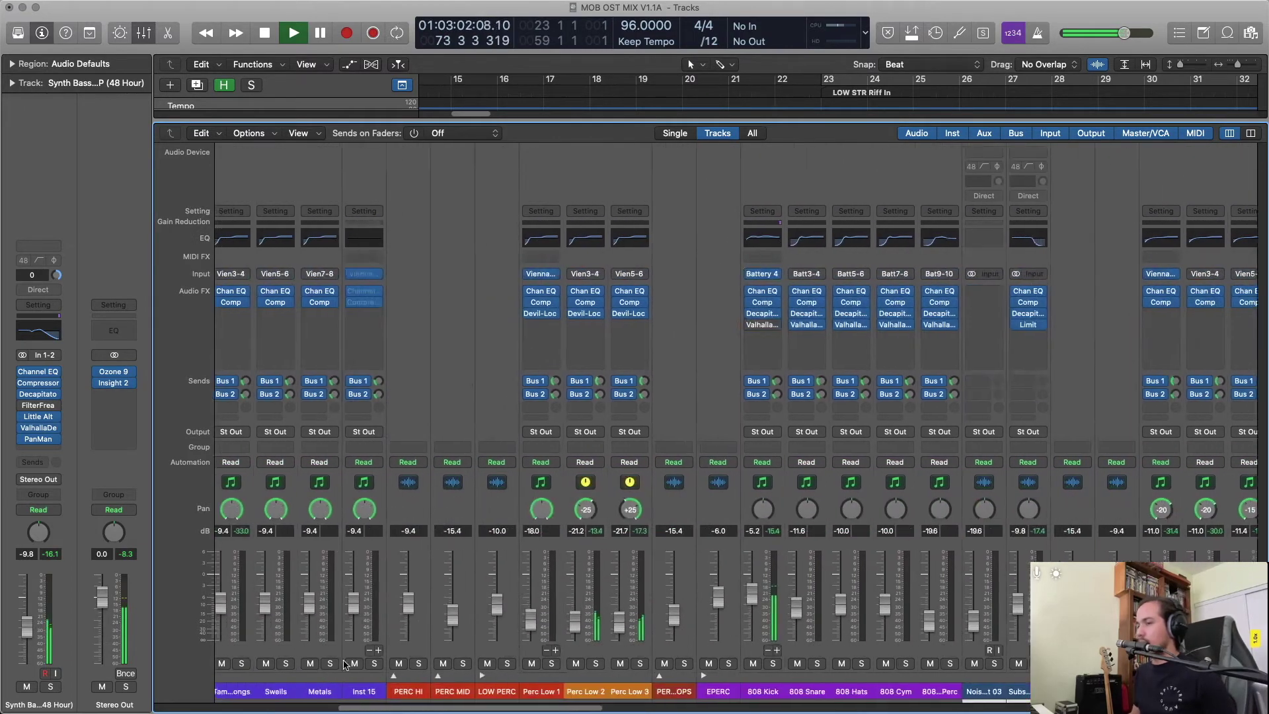
left_click(310, 426)
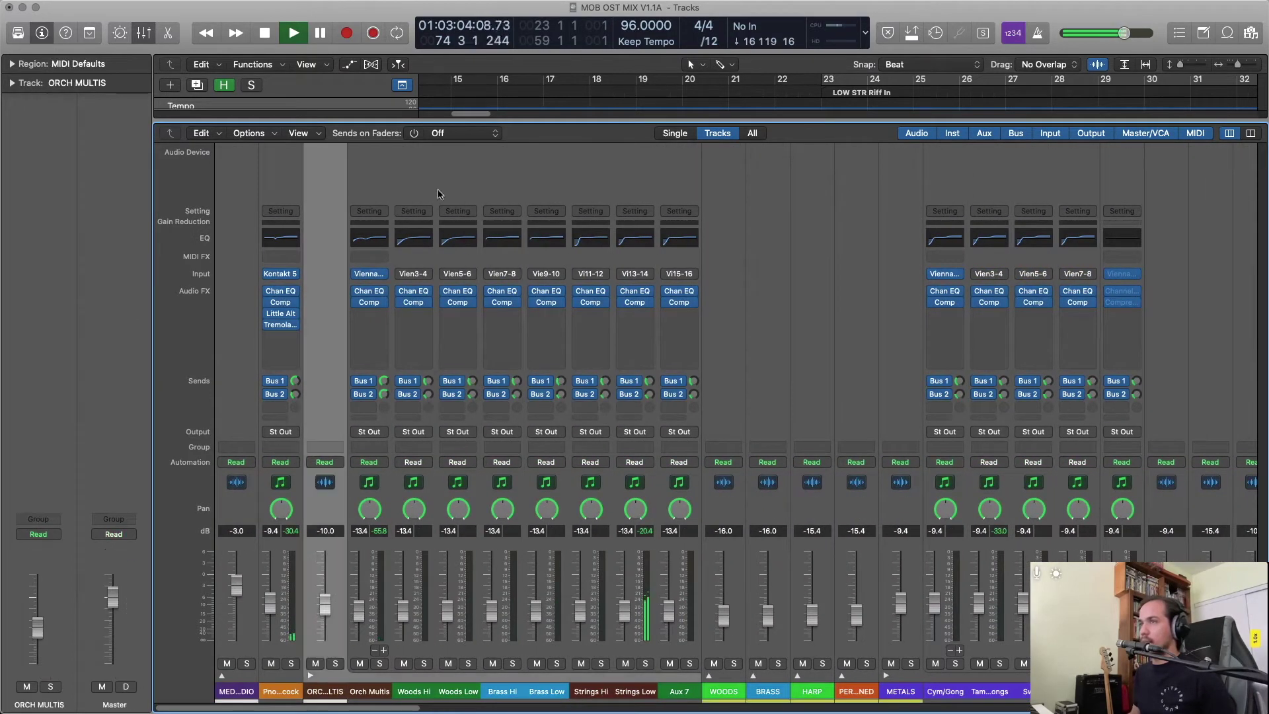
left_click_drag(325, 605, 325, 601)
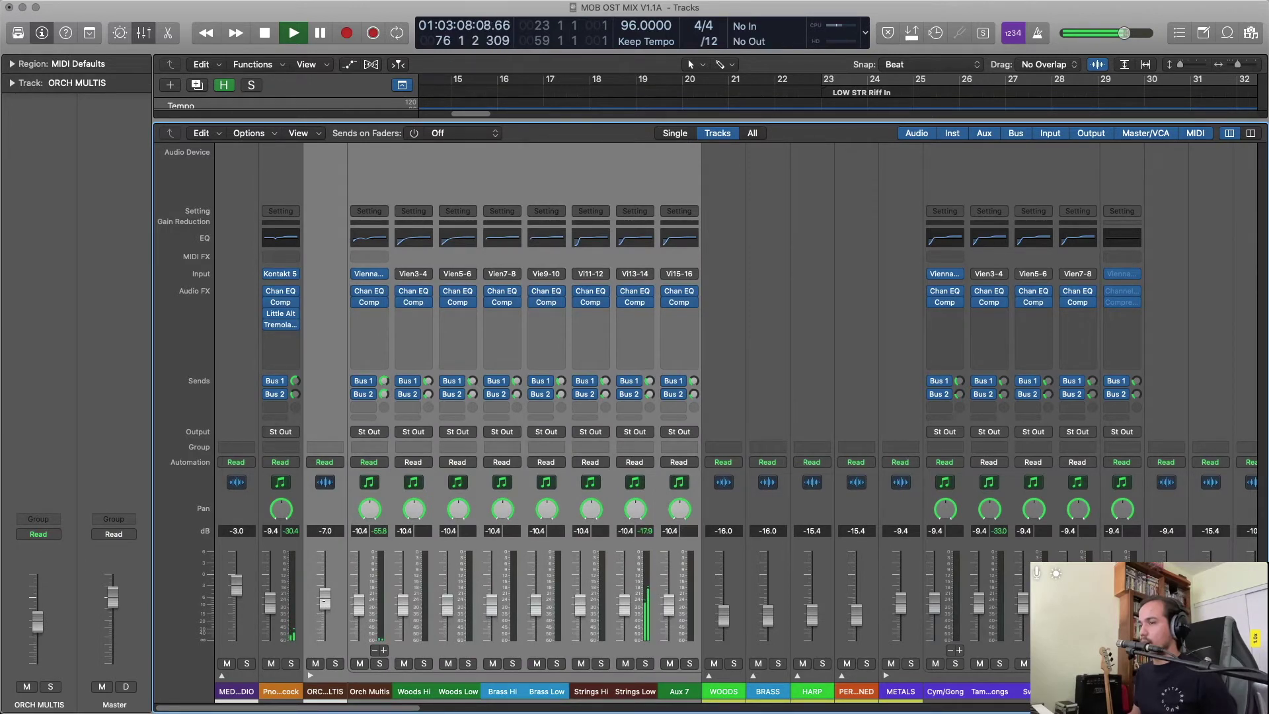
mouse_move(389, 706)
left_mouse_down()
mouse_move(698, 711)
mouse_move(381, 712)
left_mouse_up()
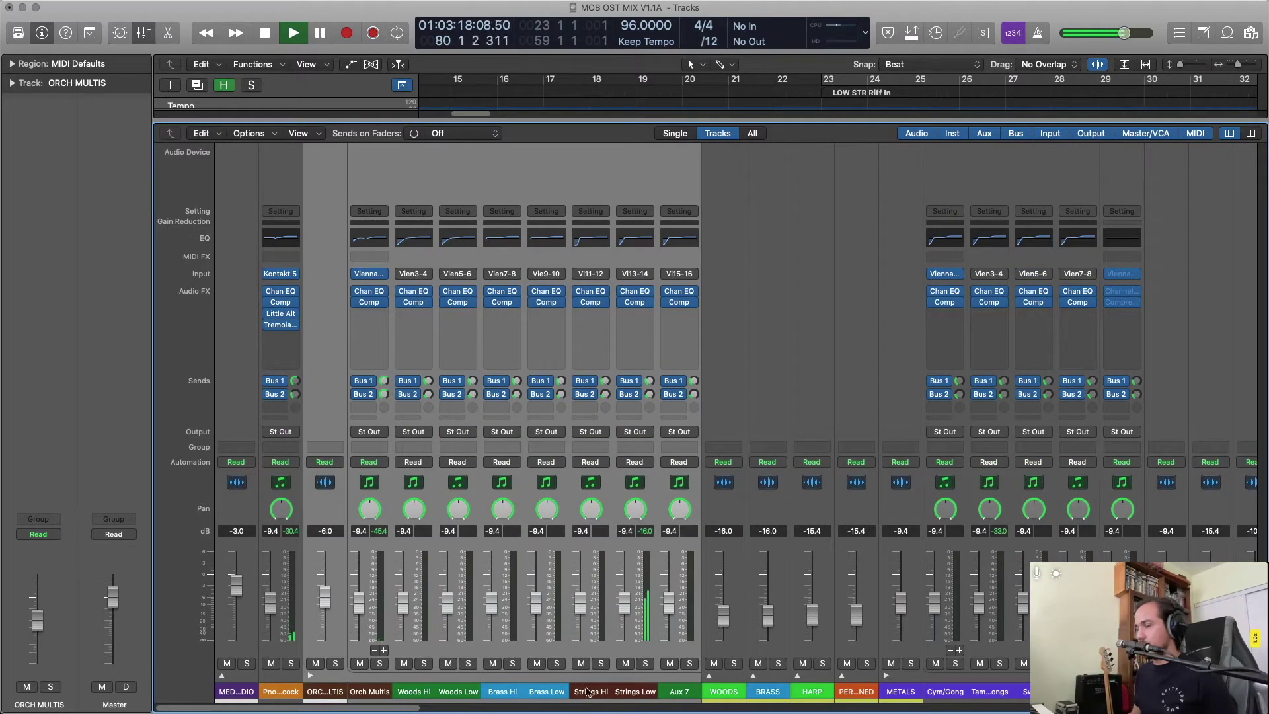
Select STRINGS HIGH through the last low-strings channel and raise them together, bringing STRINGS HIGH to -7.4 dB and STRINGS LOW to -6.0 dB.
left_click_drag(410, 710, 782, 709)
left_click(326, 201)
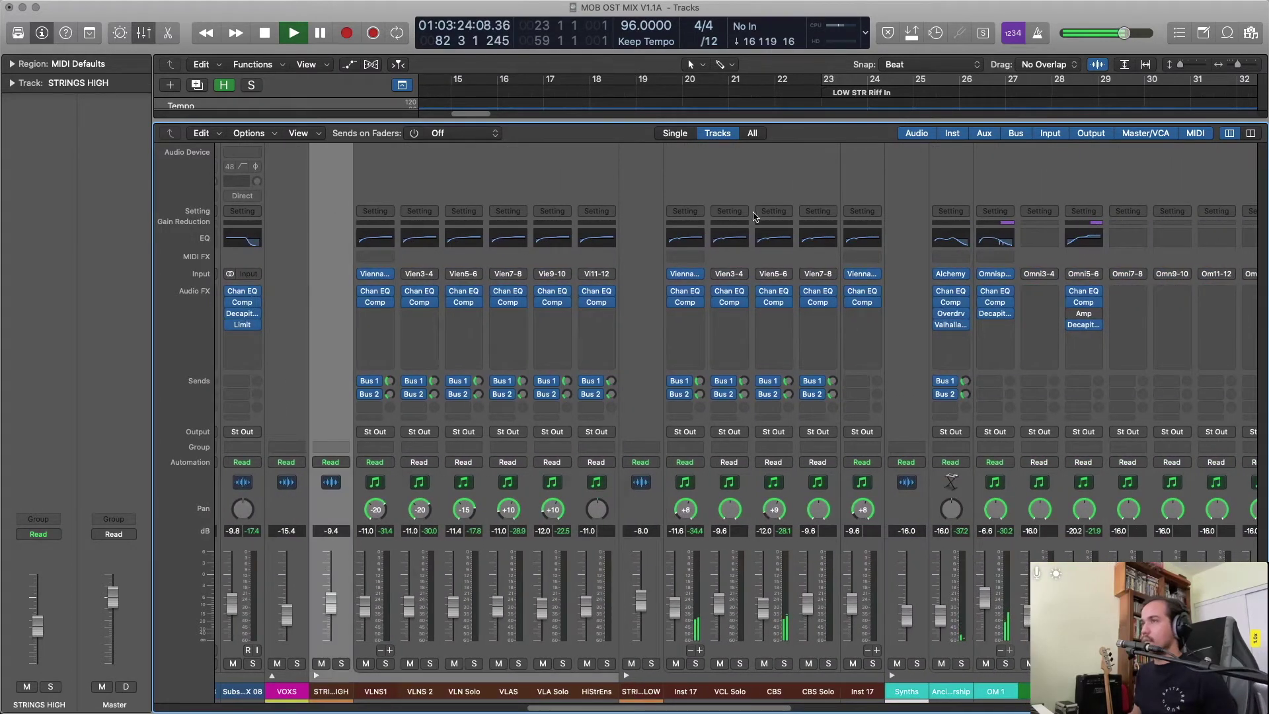
left_click(864, 181, "shift")
left_click_drag(675, 599, 676, 592)
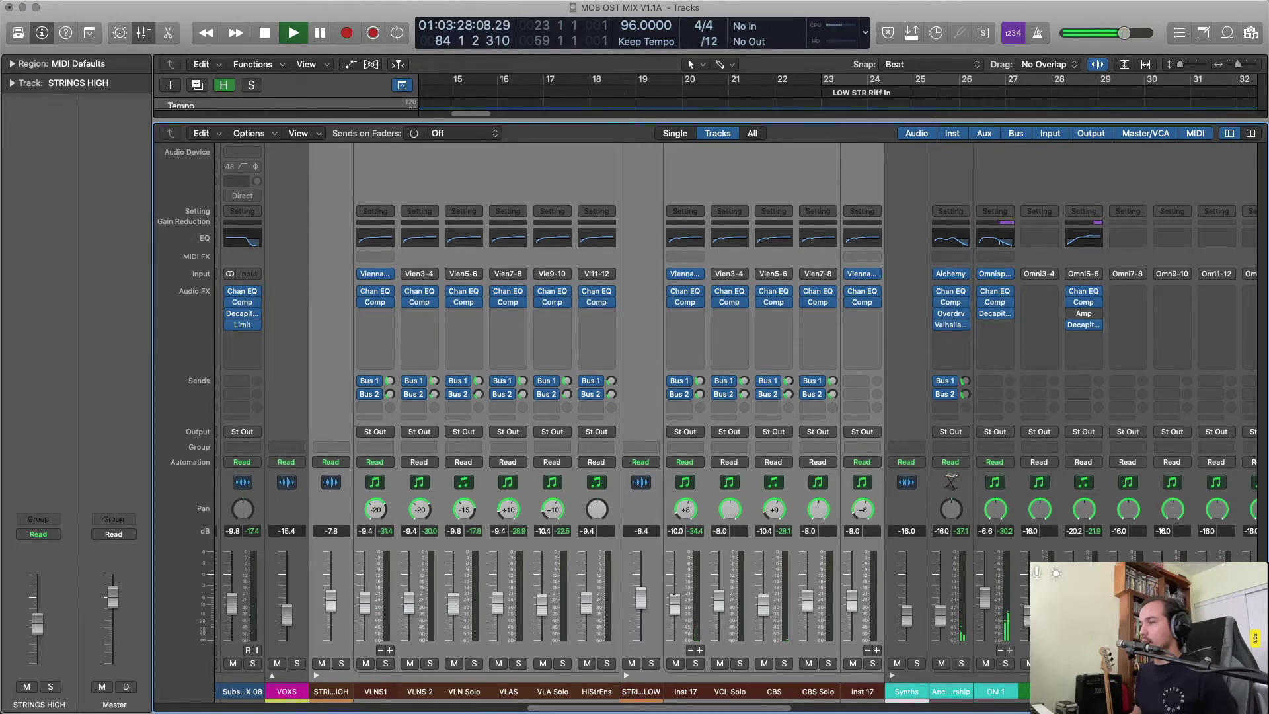
left_click_drag(675, 593, 675, 592)
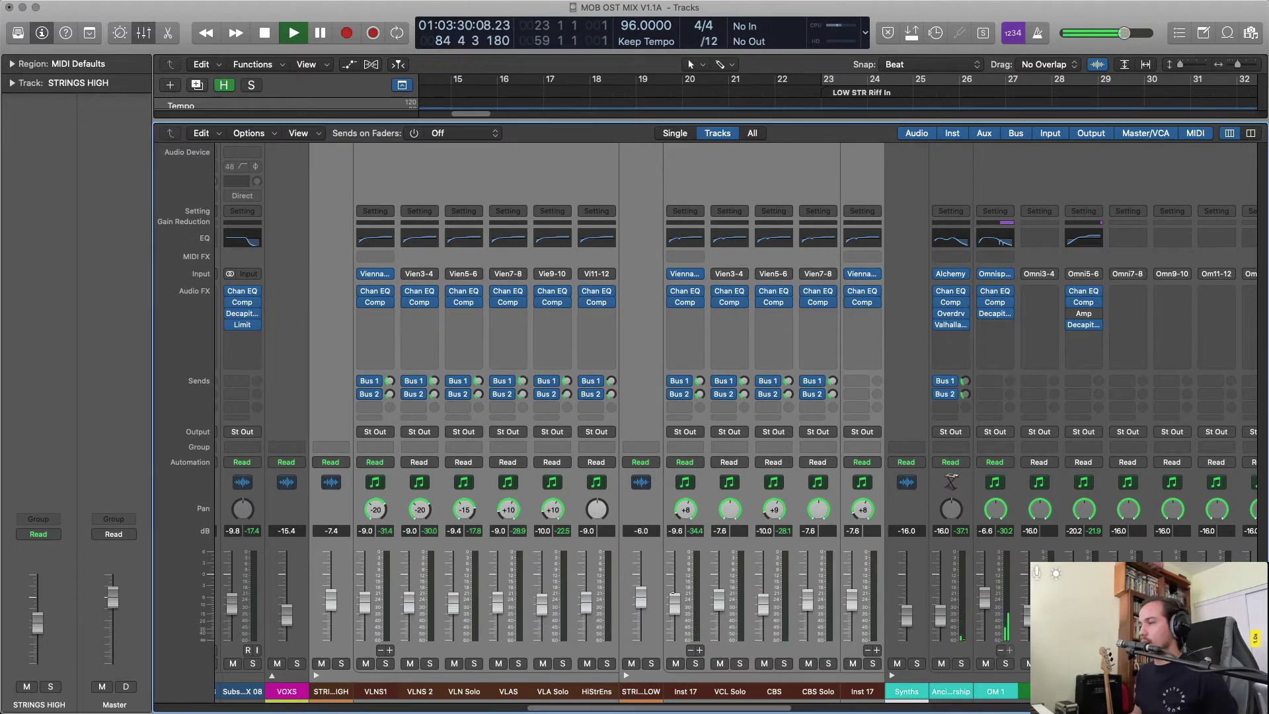
Select the ORCH MULTIS folder through Aux 7 and raise them together, bringing the folder to -5.4 dB and its channels to -8.8 dB.
left_click_drag(728, 707, 344, 710)
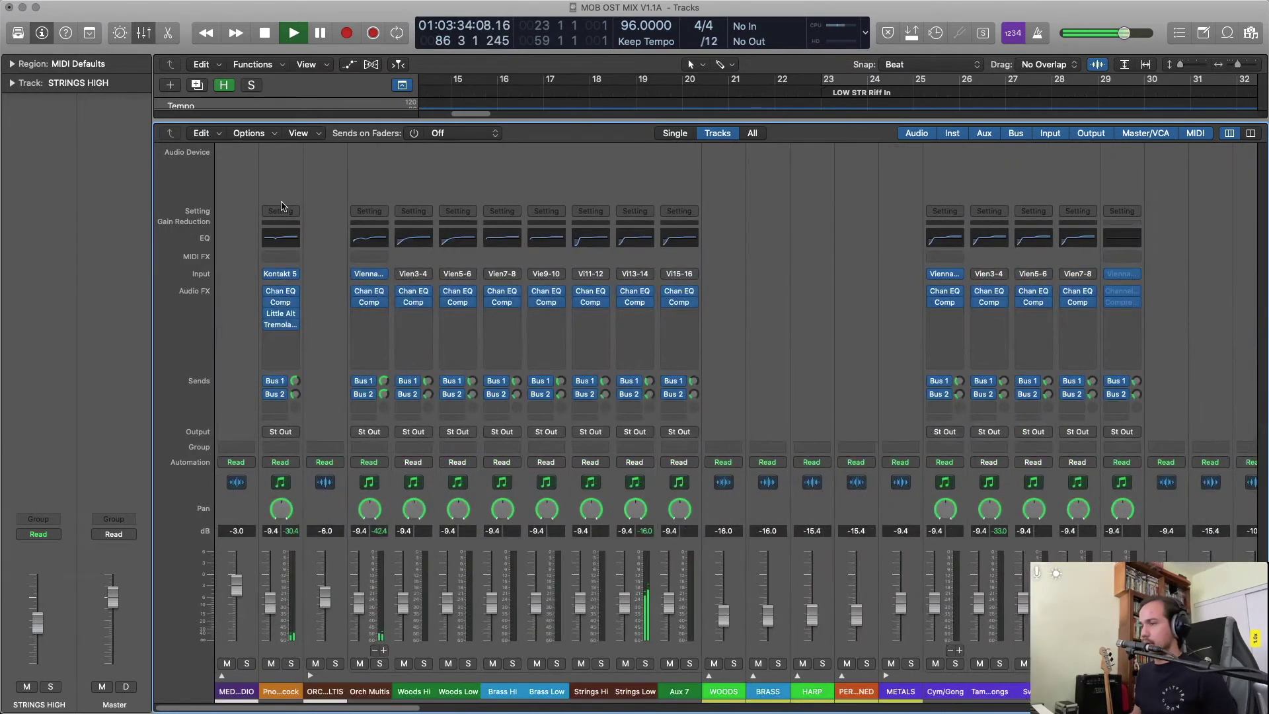
left_click(318, 206)
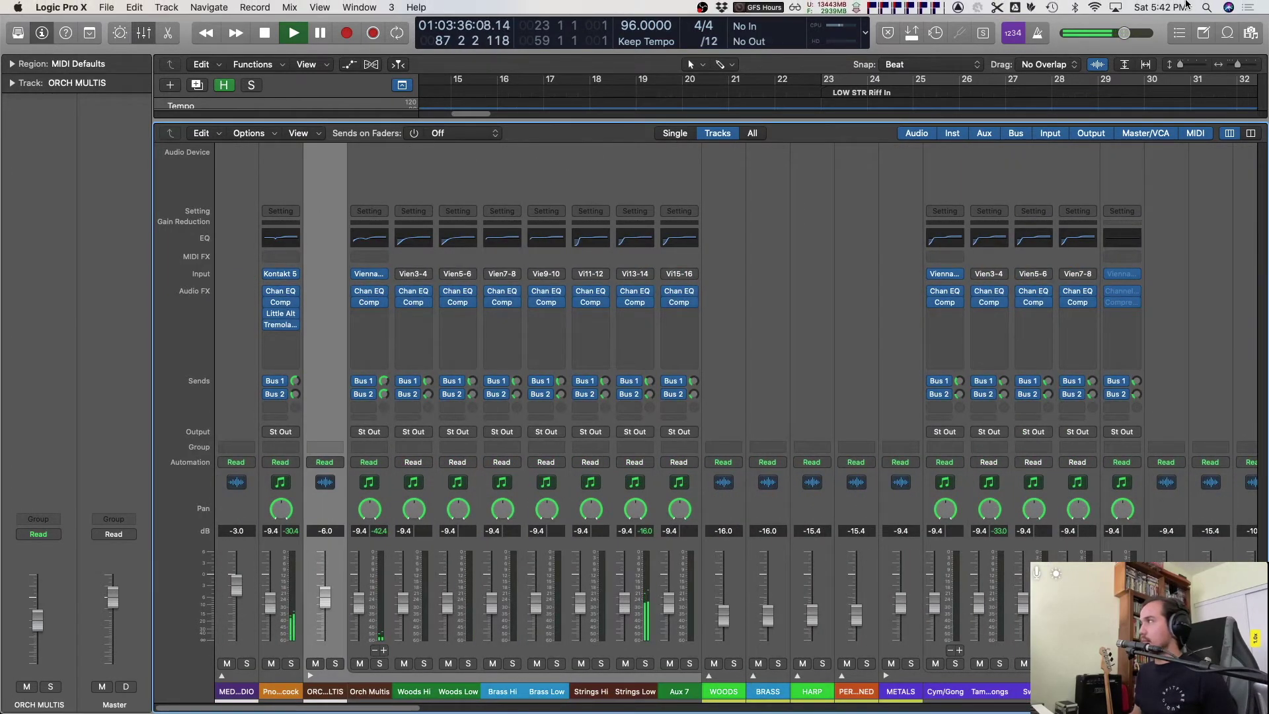
left_click(672, 176, "shift")
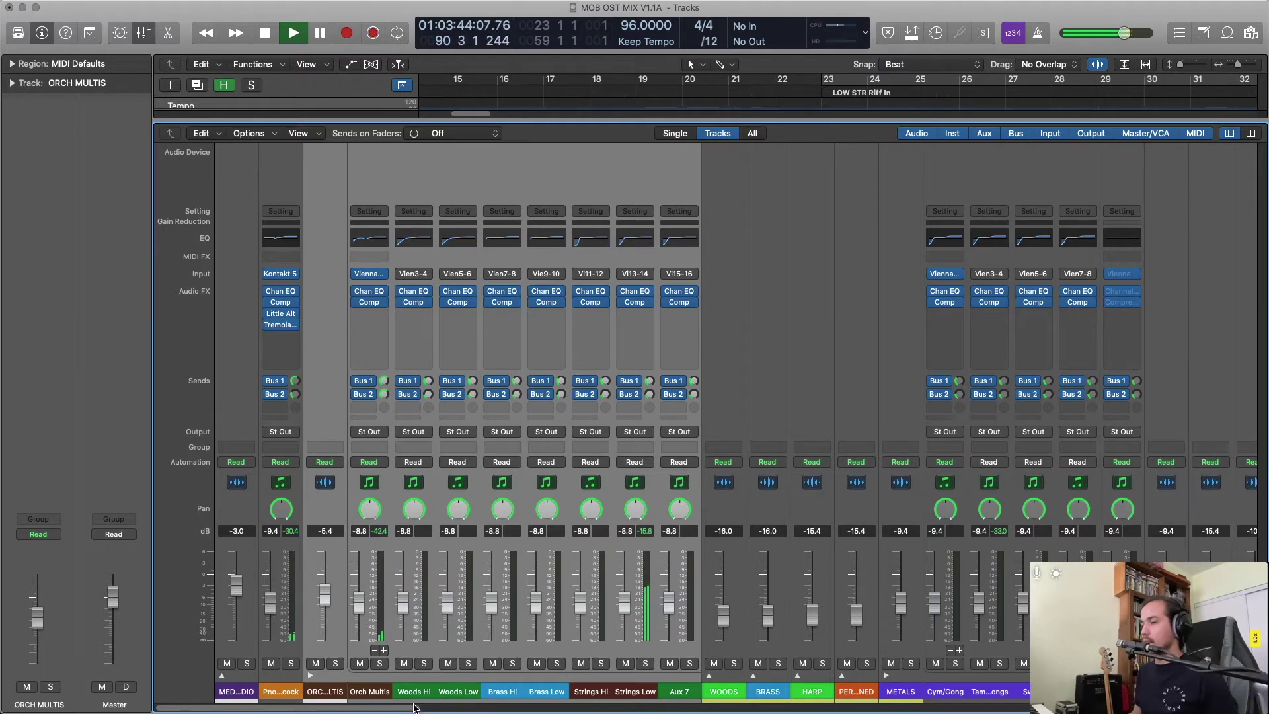
Select STRINGS HIGH through HiStrEns and raise them together, bringing STRINGS HIGH to -6.0 dB and VLNS1 to -7.6 dB.
left_click_drag(492, 706, 758, 713)
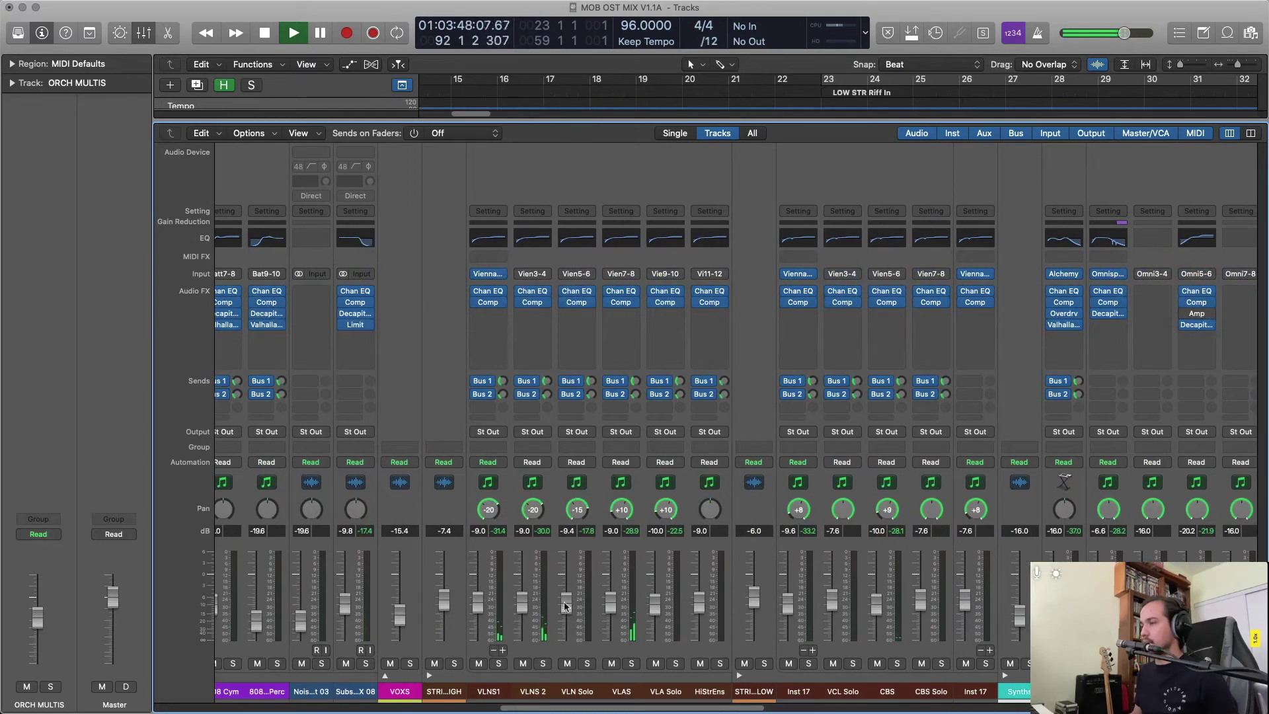
left_click(435, 228)
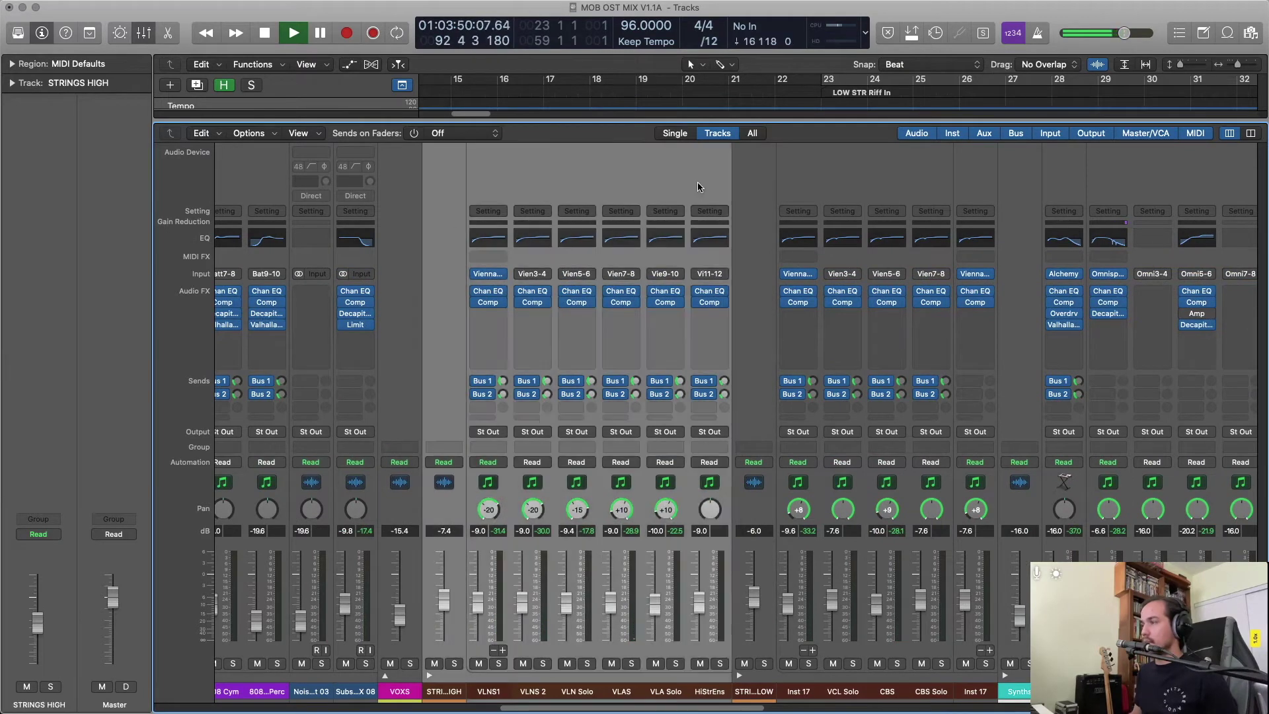
left_click_drag(441, 607, 441, 598)
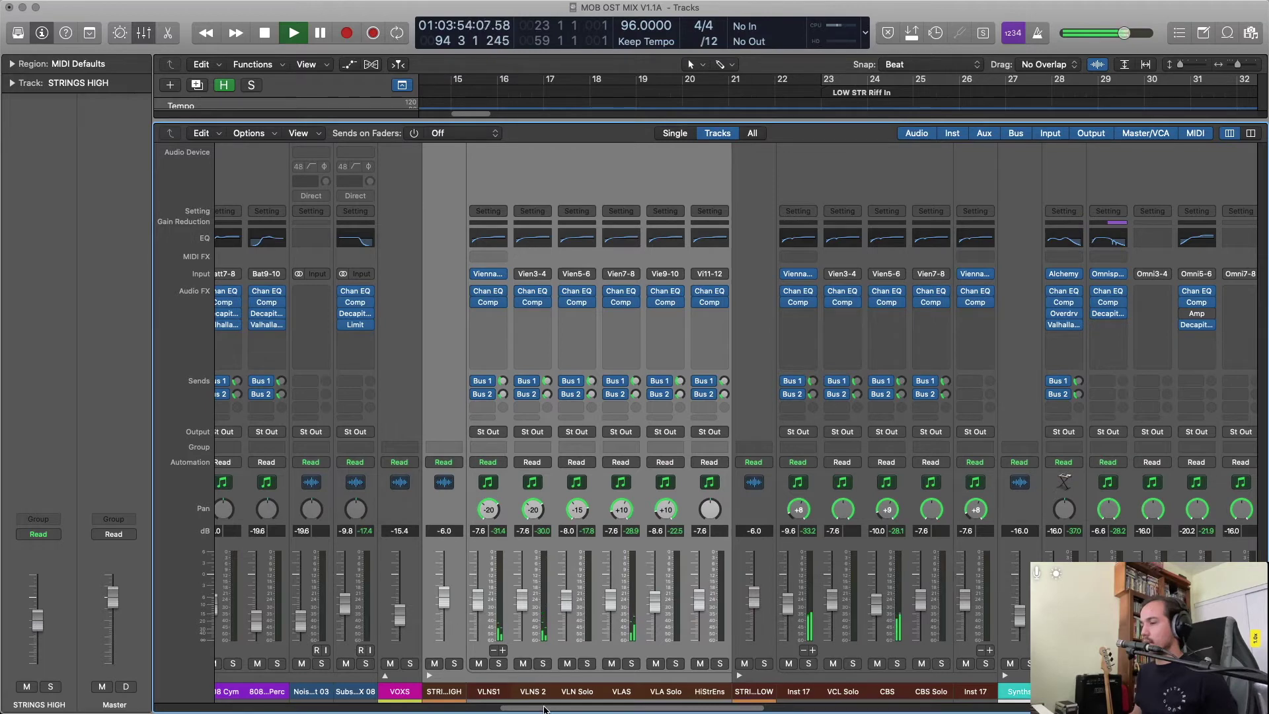
Stop playback and inspect the Ozone 9 plug-in on the Stereo Out channel, closing its window when done.
left_click_drag(545, 710, 1038, 711)
key("space")
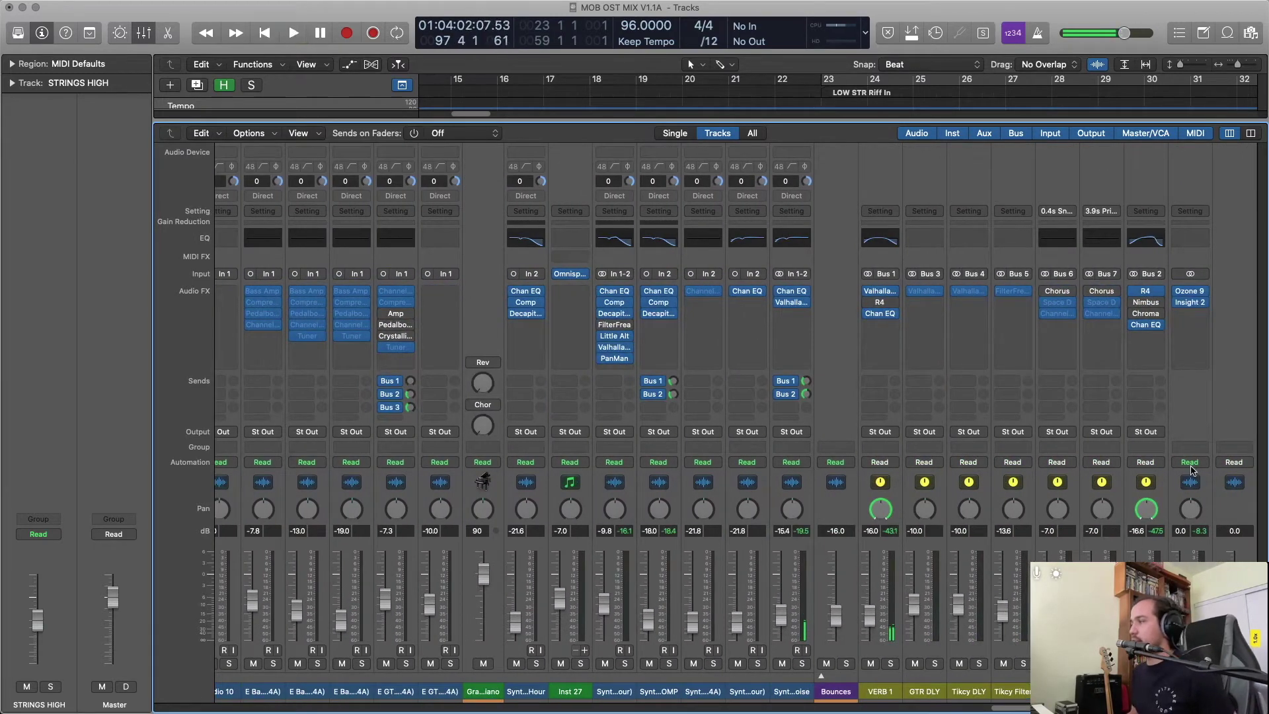
mouse_move(1188, 294)
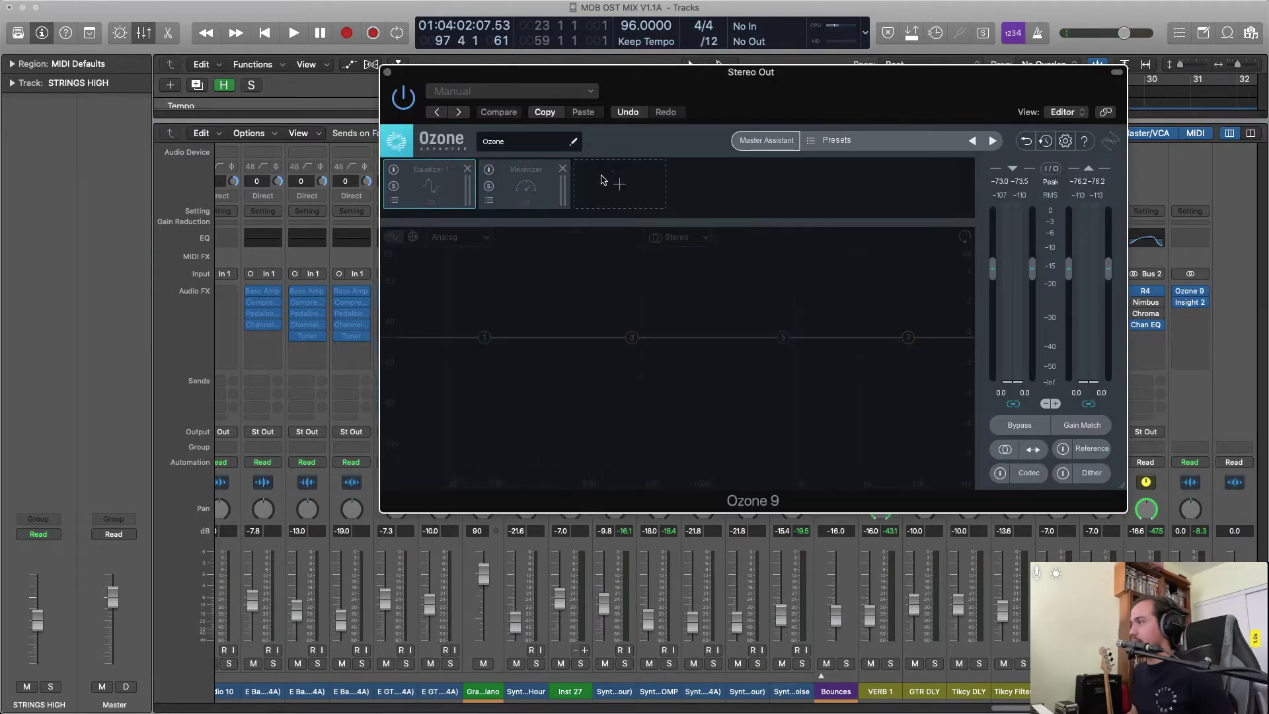
left_click(388, 74)
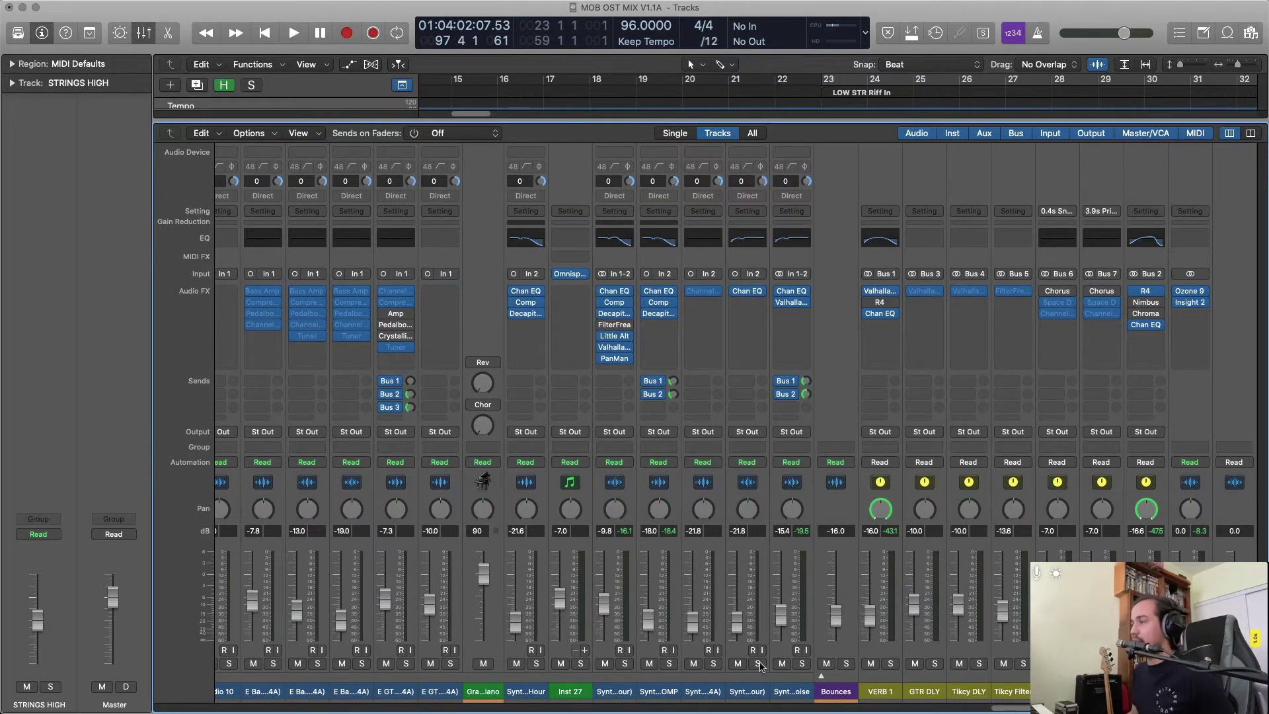
Select the Noise Riser Effect 03 and Subsonic Boom FX 08 channels and add a Bus 1 (VERB 1) send to both.
left_click_drag(1016, 709, 453, 676)
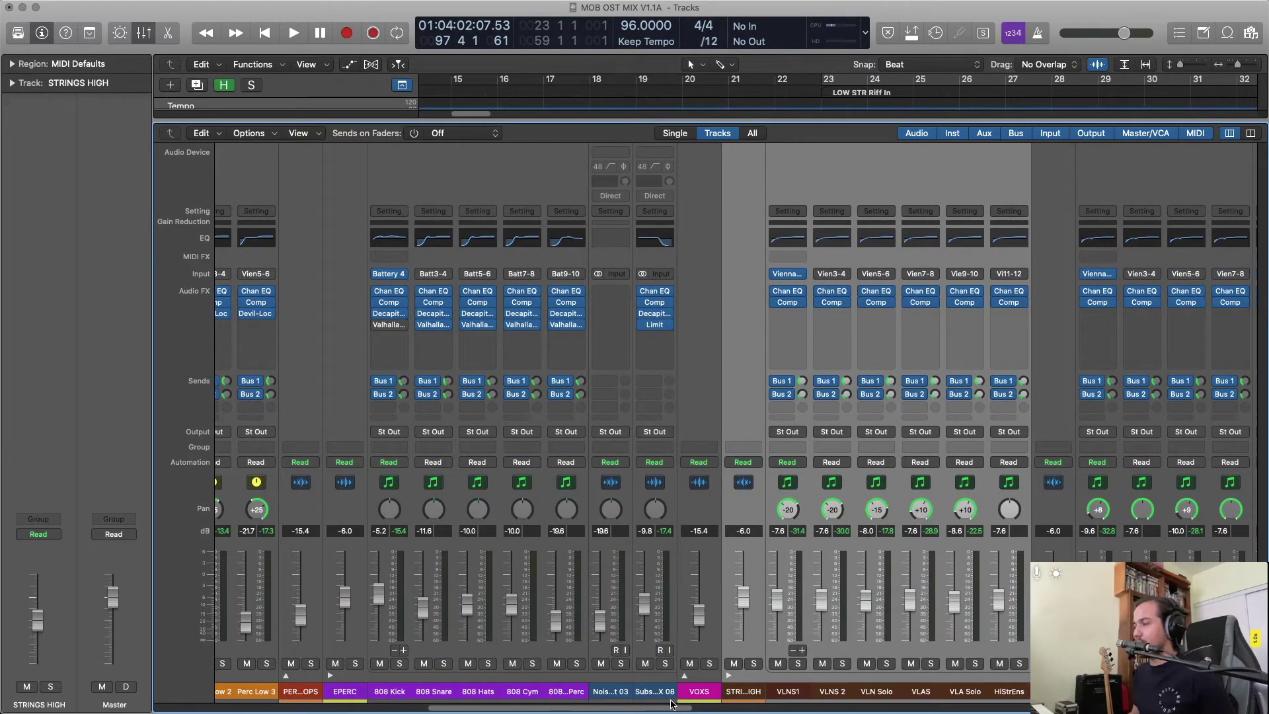
left_click_drag(671, 704, 910, 712)
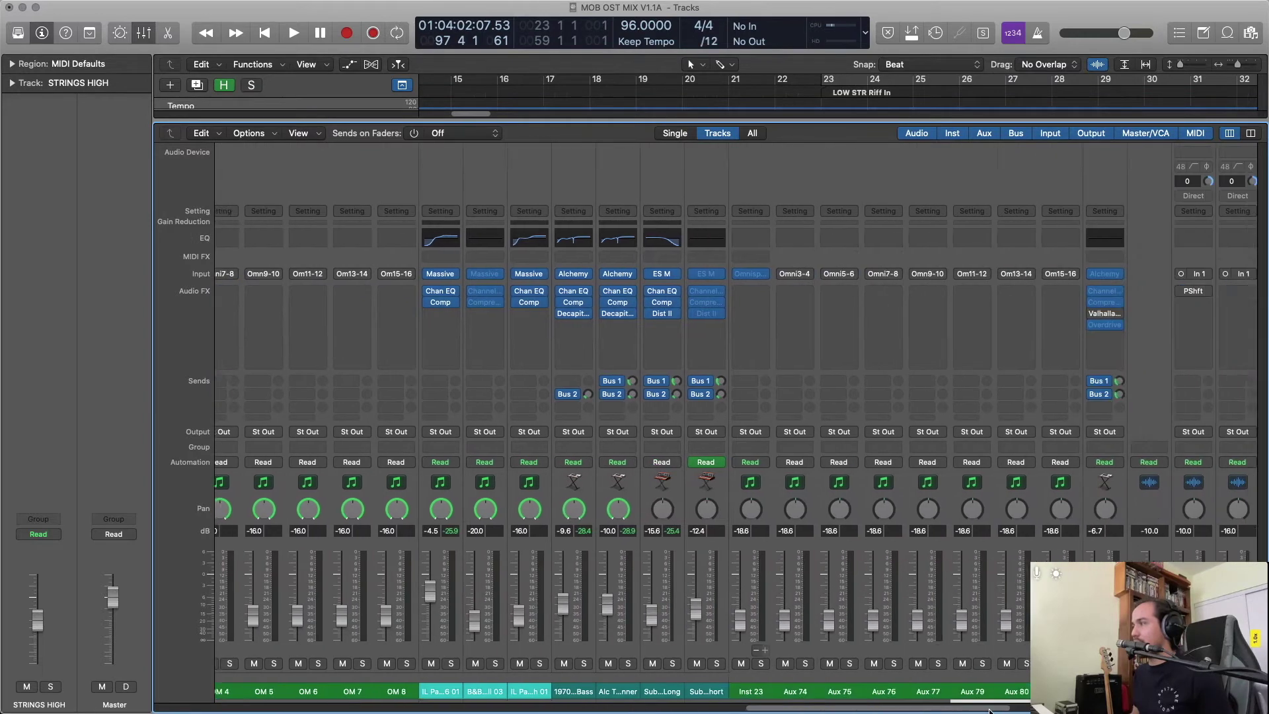
left_click_drag(1015, 711, 1206, 711)
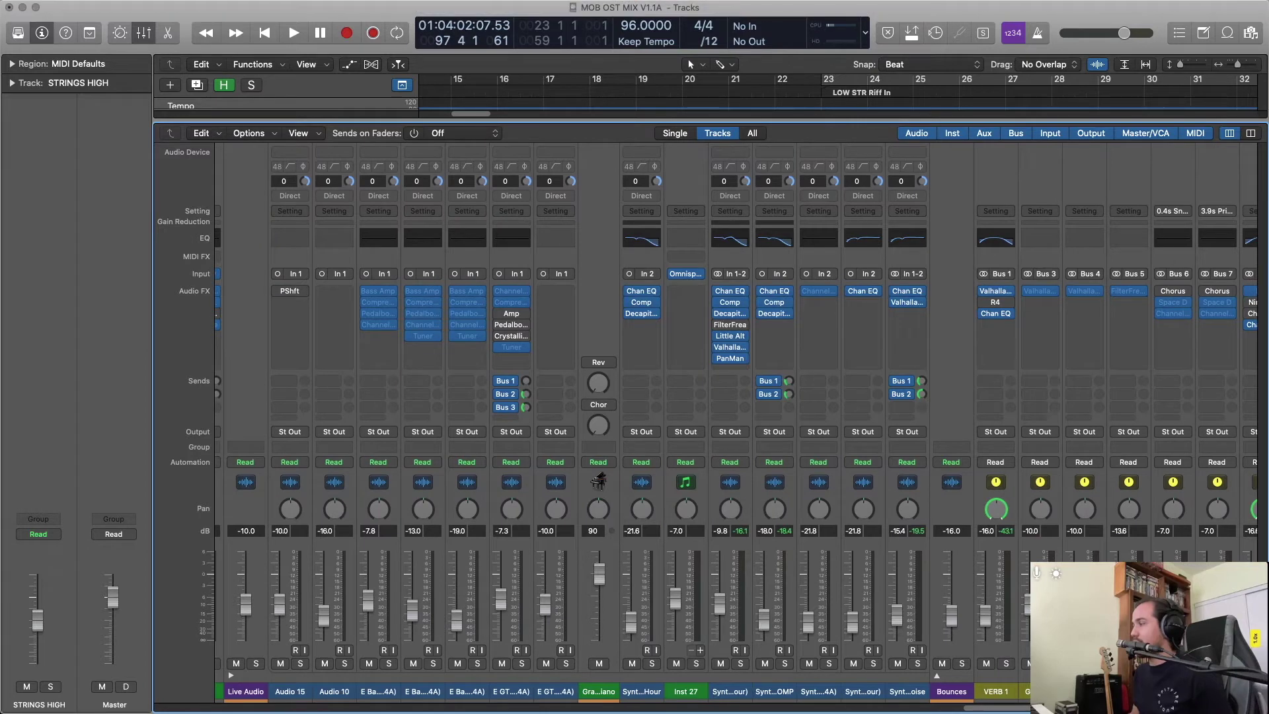
left_click(736, 712)
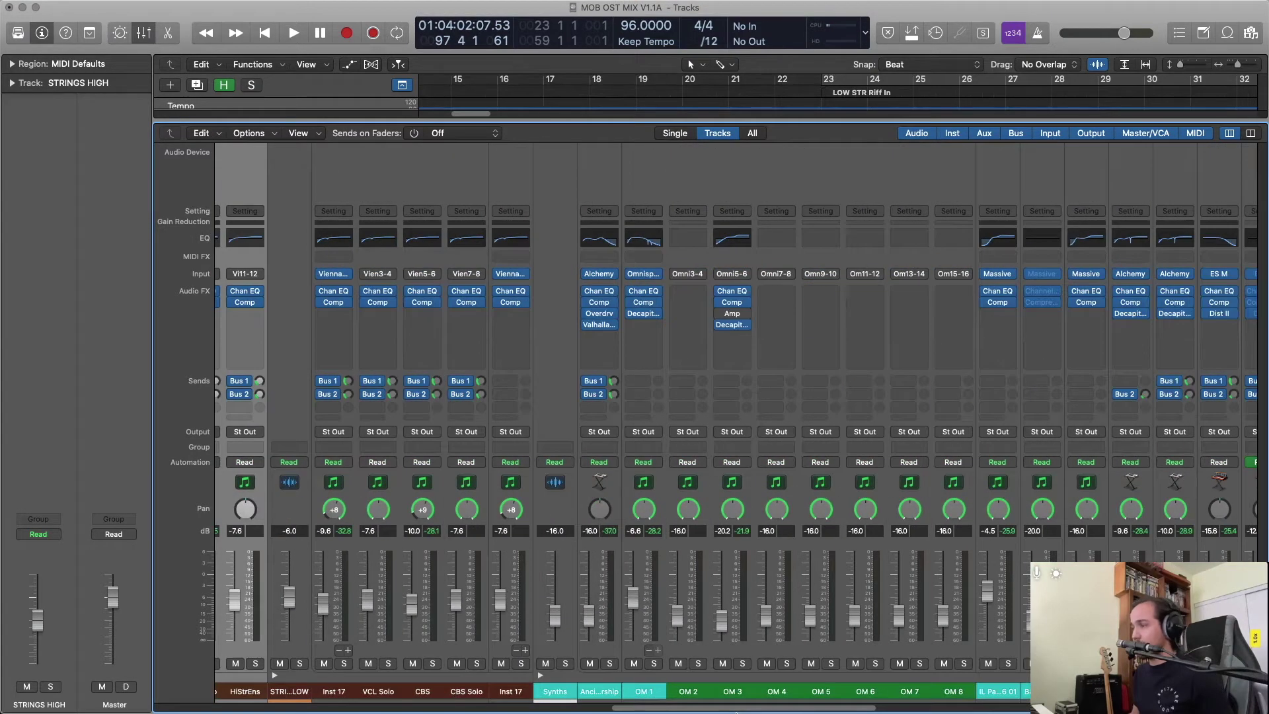
left_click_drag(735, 712, 580, 675)
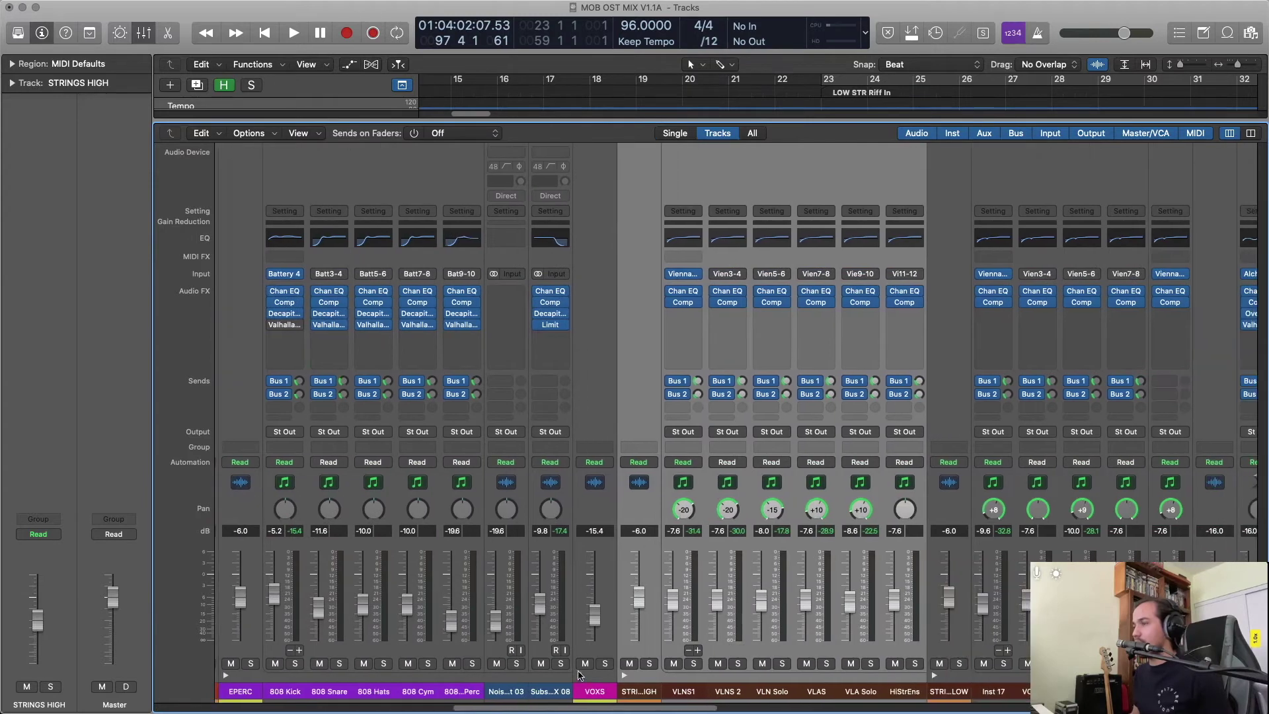
left_click(495, 163)
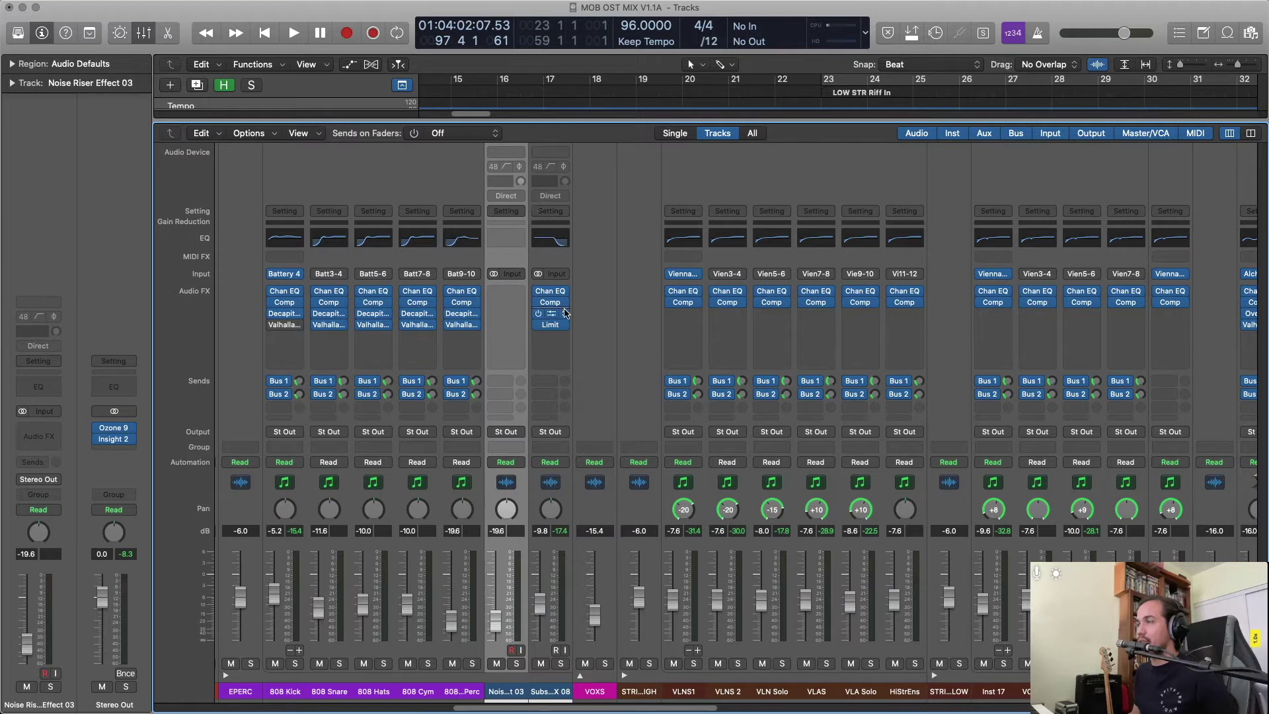
left_click(557, 263)
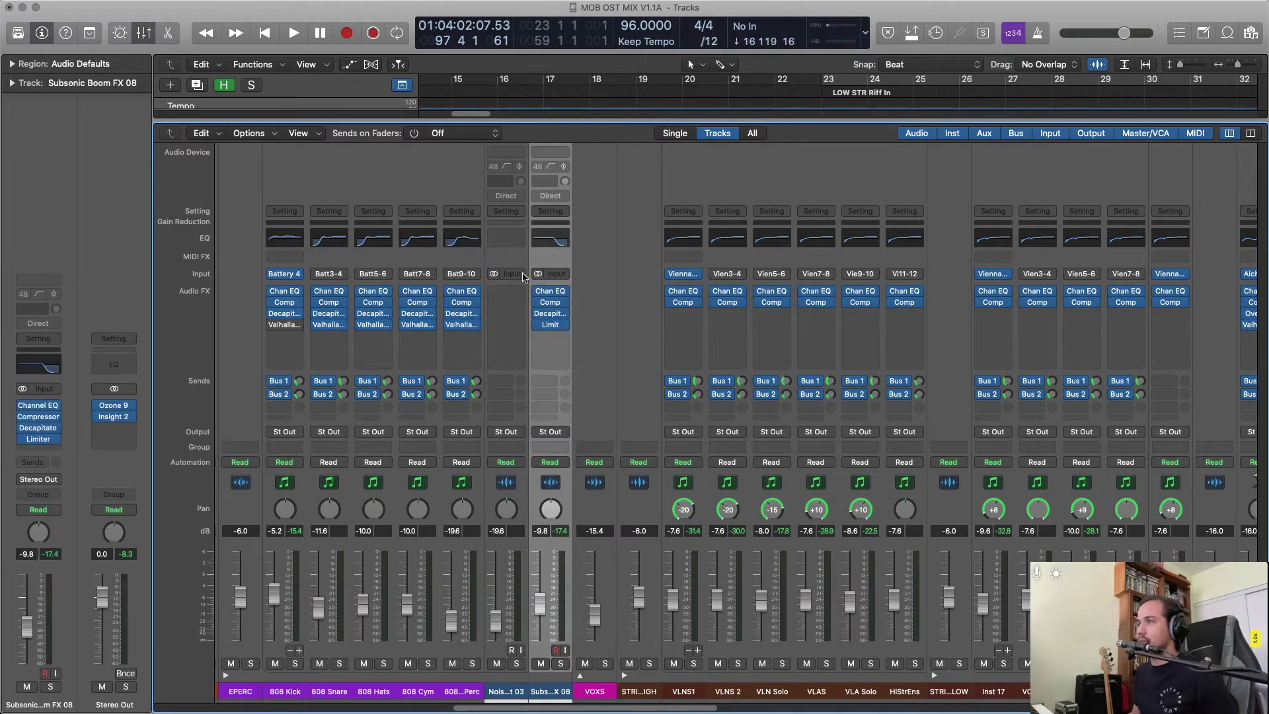
left_click(503, 393)
mouse_move(520, 404)
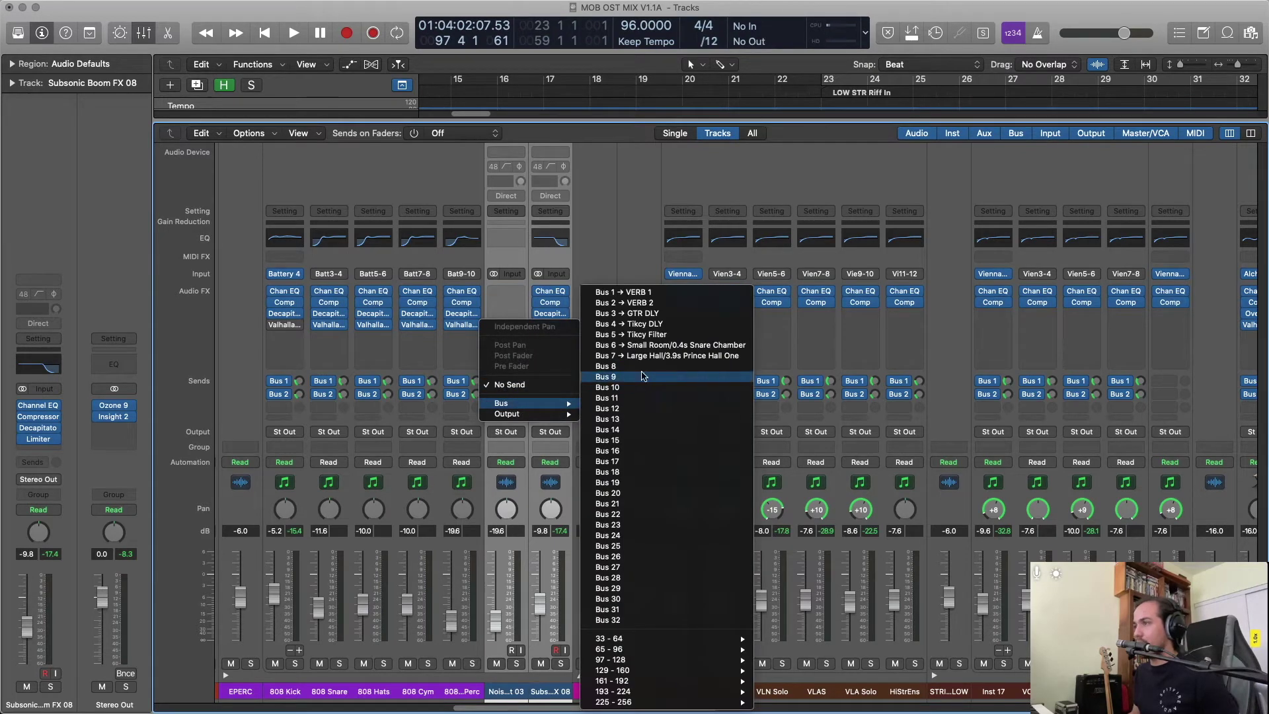
left_click(537, 402)
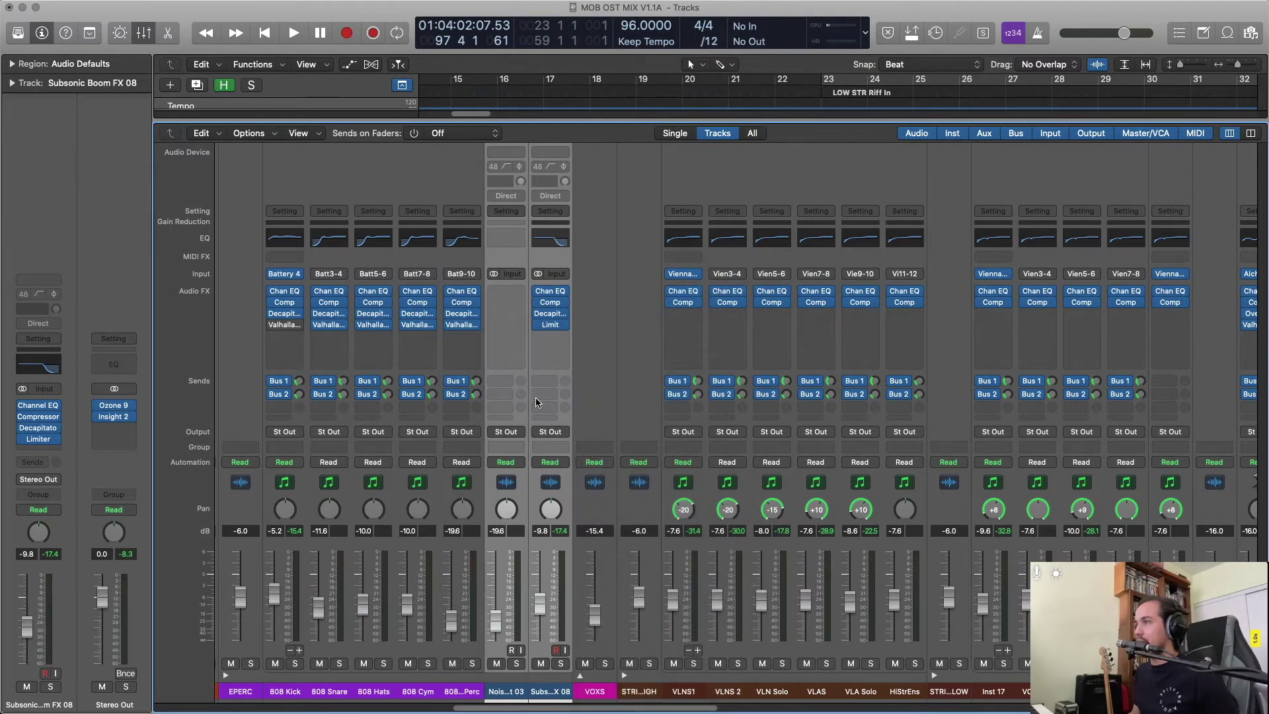
Add a Bus 2 (VERB 2) send to the Noise Riser Effect 03 and Subsonic Boom FX 08 channels.
left_click(503, 395)
mouse_move(532, 416)
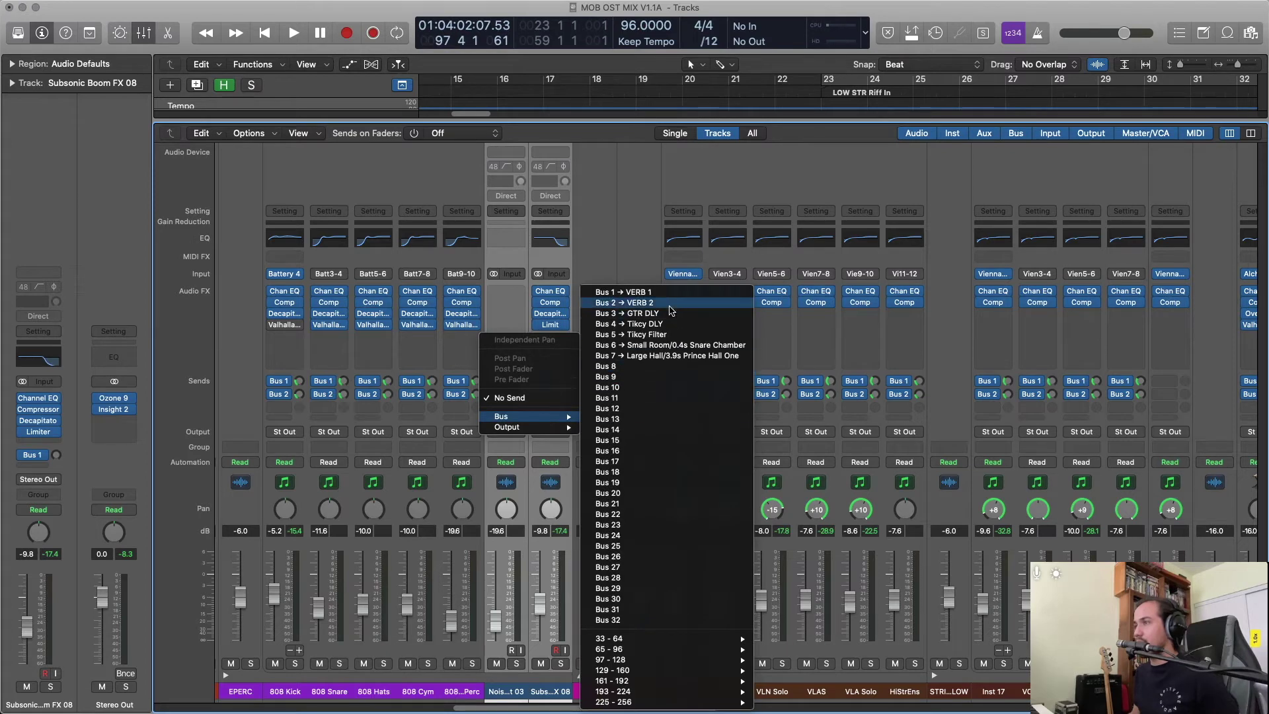
left_click(670, 305)
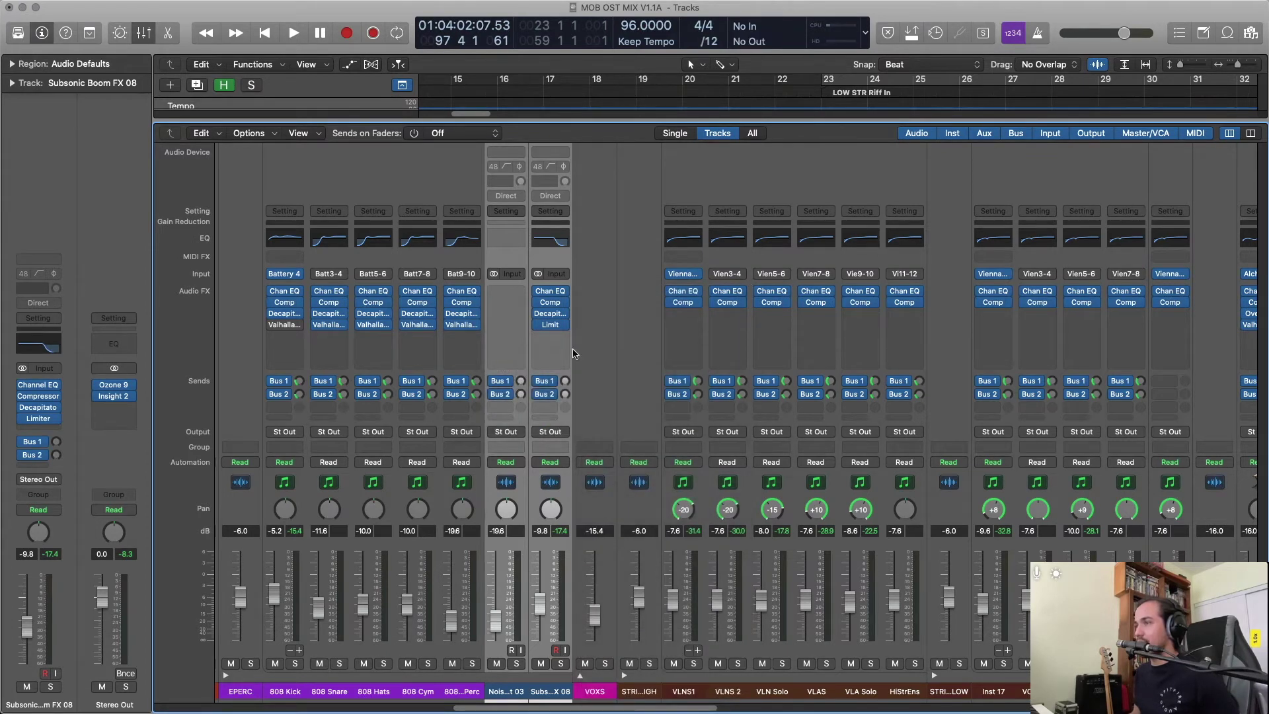
left_click_drag(520, 383, 531, 418)
Select the OM 1 through OM 8 synth channels and add a Bus 1 (VERB 1) send to all of them.
scroll(619, 294, "right", 3)
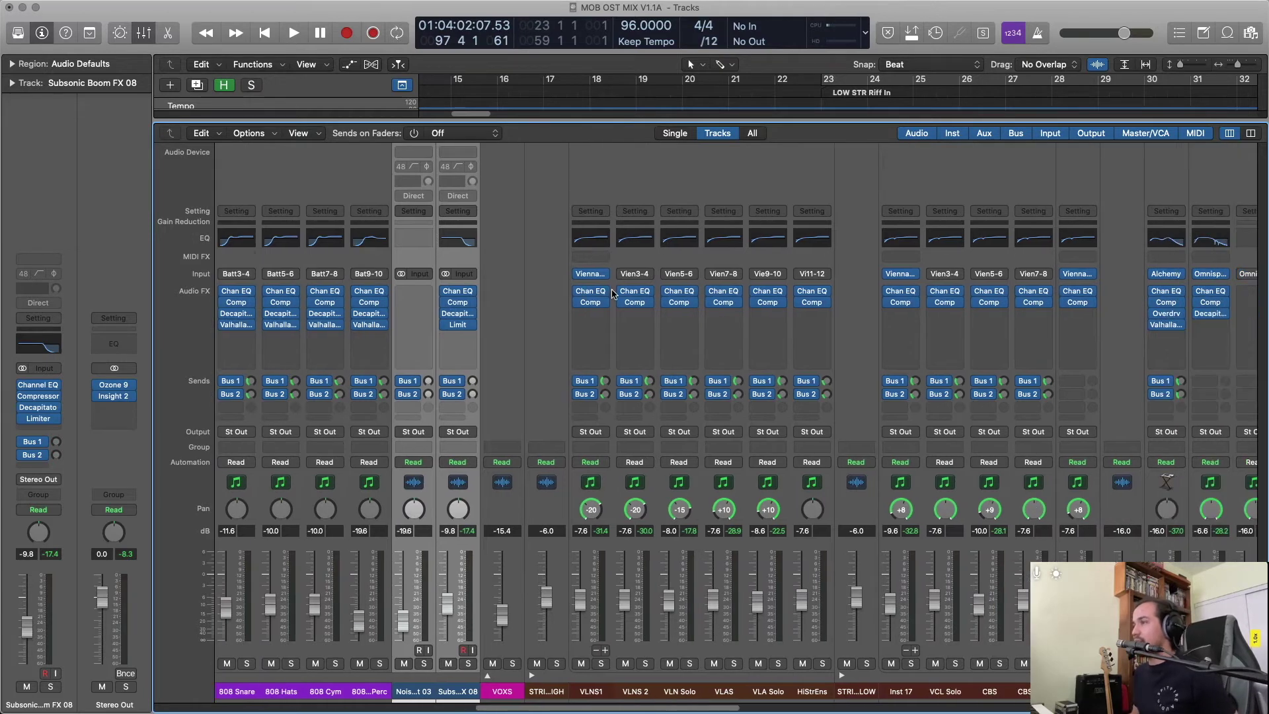
scroll(619, 291, "right", 10)
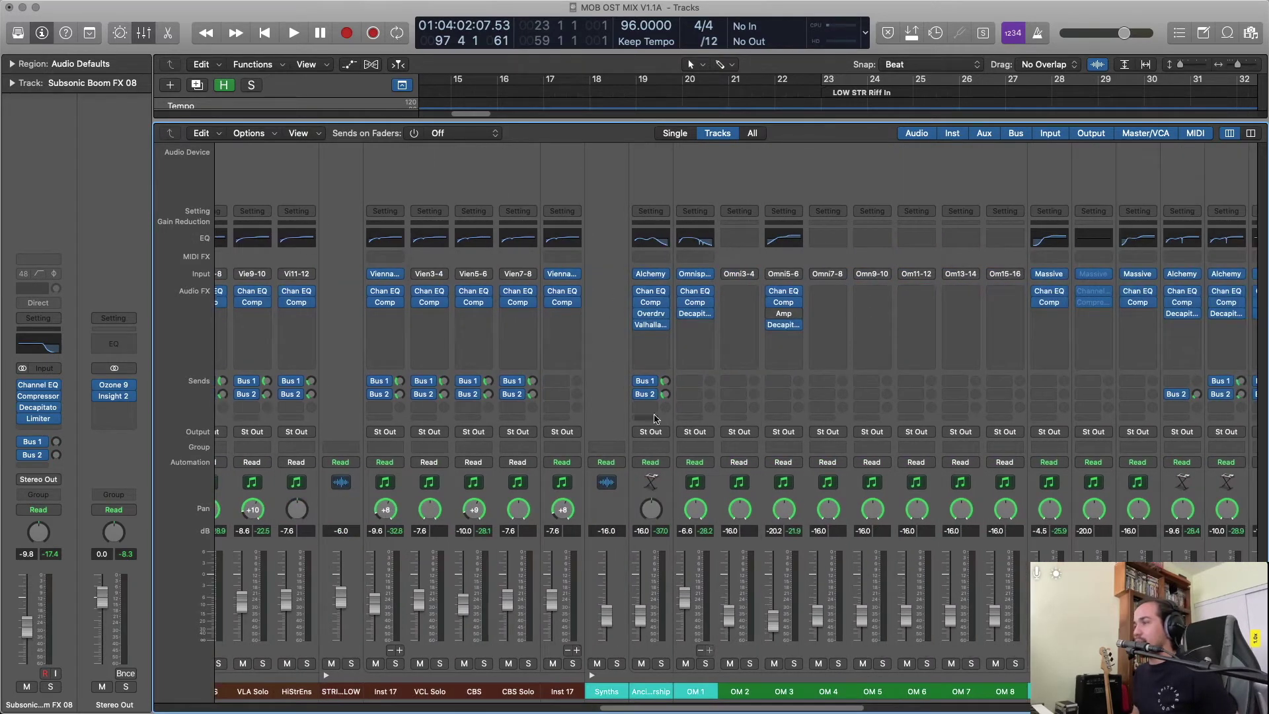
left_click(638, 186)
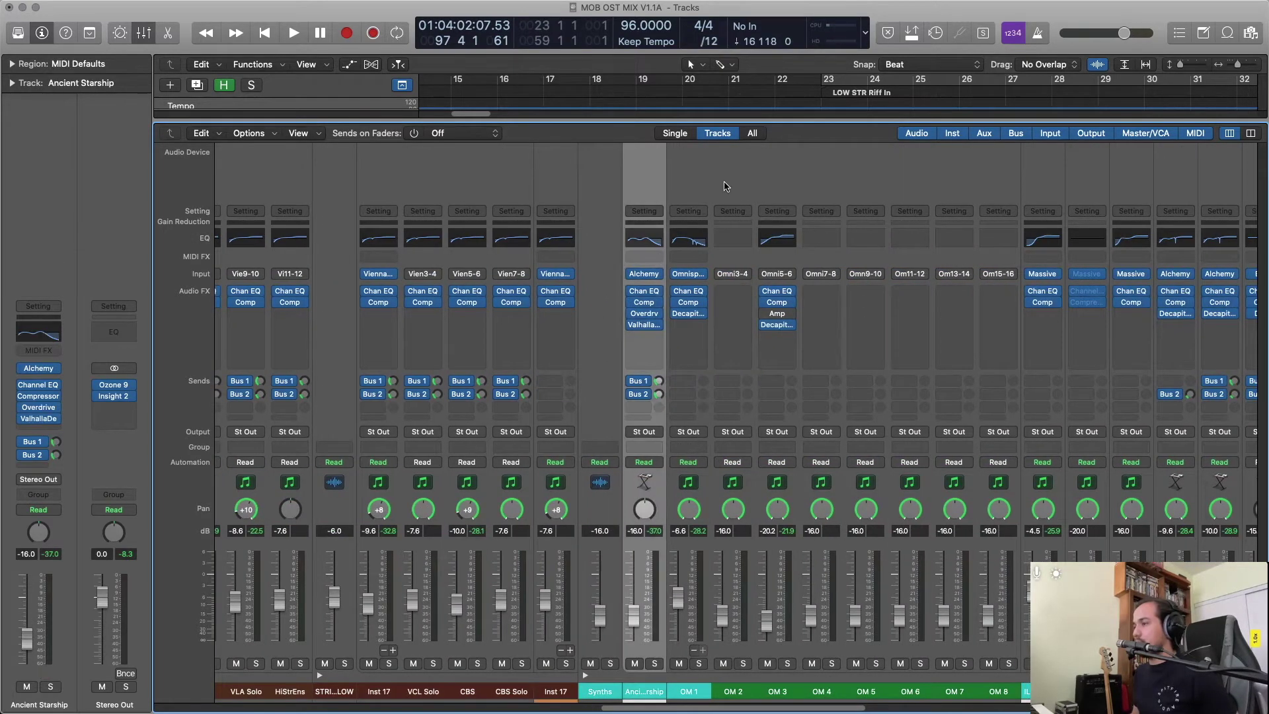
scroll(687, 176, "right", 1)
left_click(642, 184)
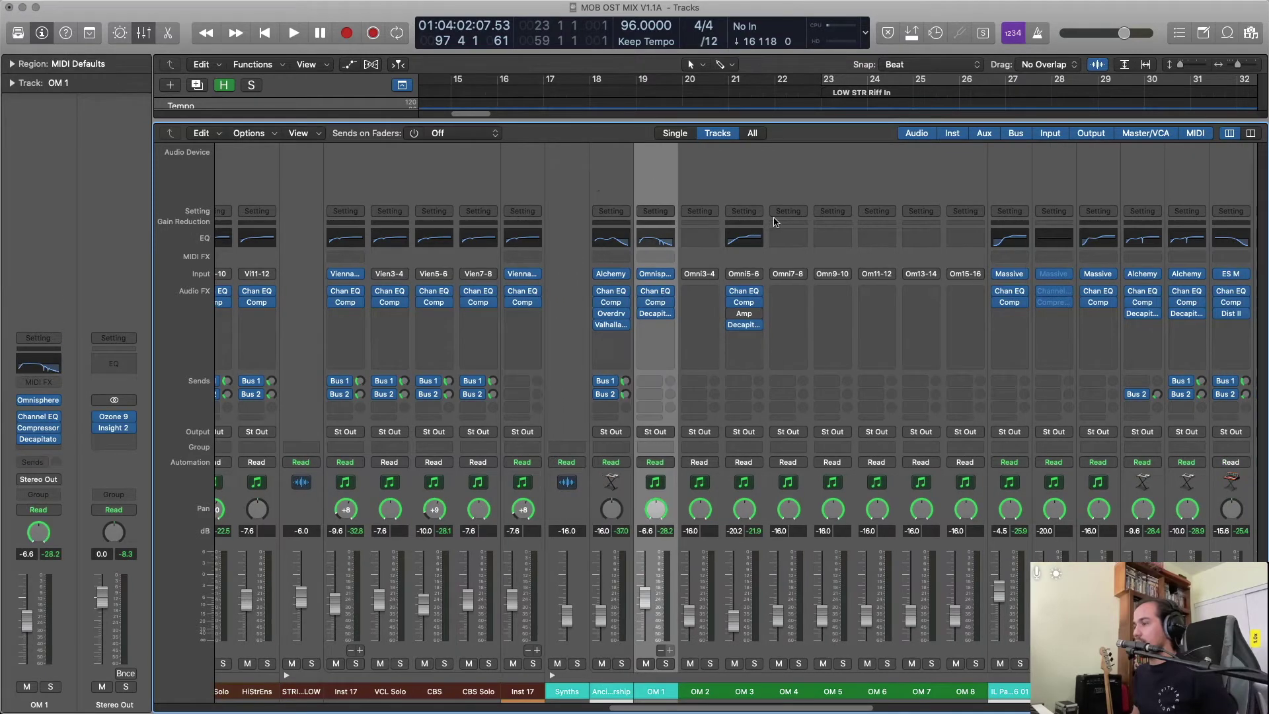
scroll(775, 222, "right", 1)
left_click(950, 166, "shift")
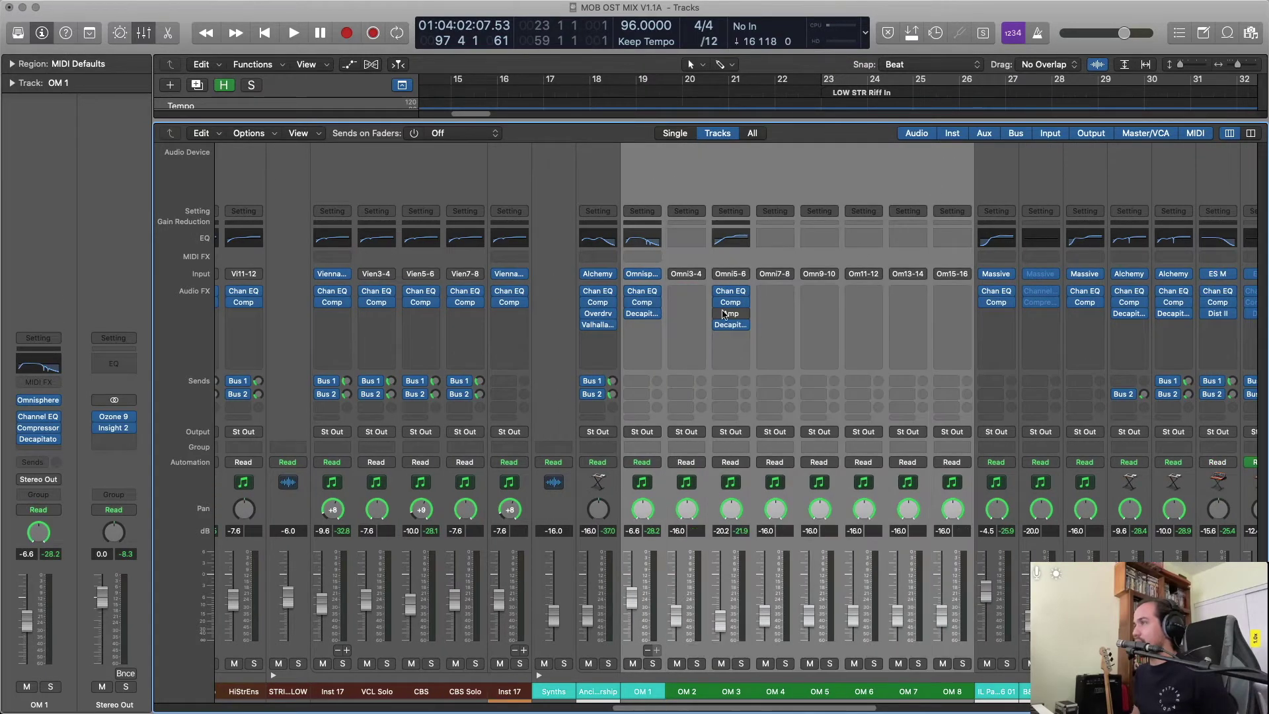
left_click(641, 383)
mouse_move(661, 403)
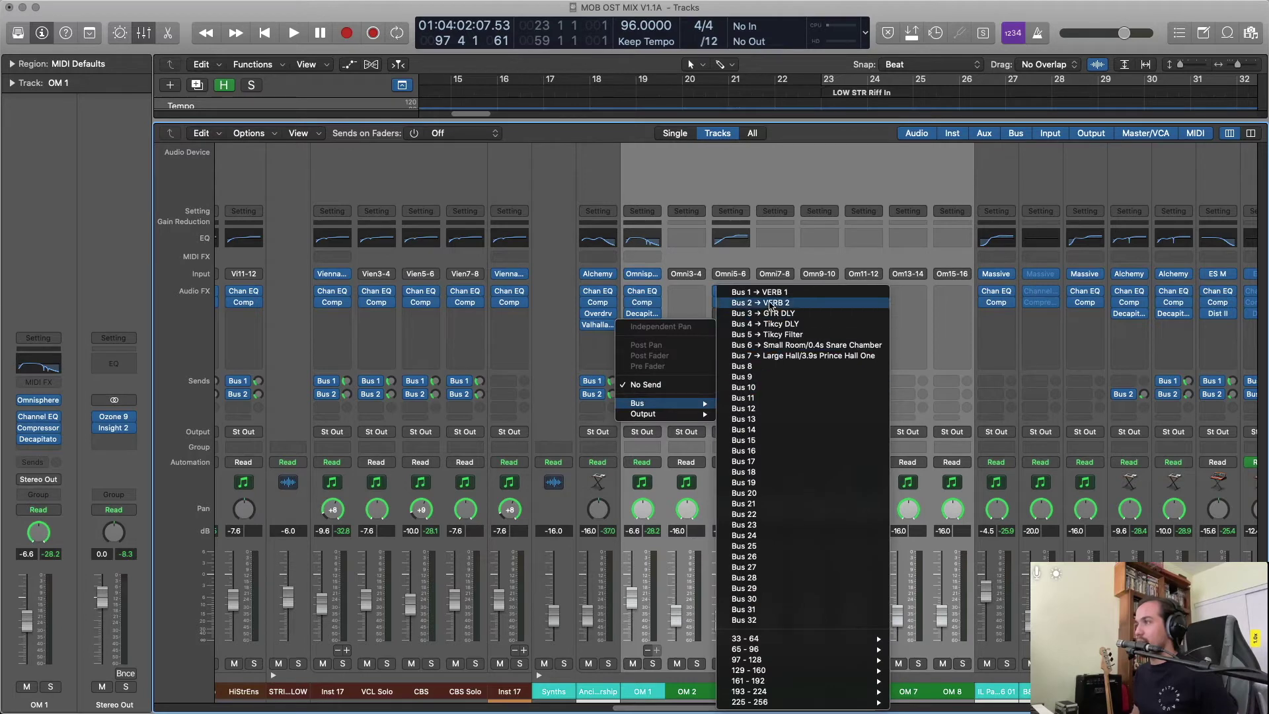
left_click(760, 292)
Add a Bus 2 (VERB 2) send to the selected OM 1 through OM 8 channels.
left_click(648, 395)
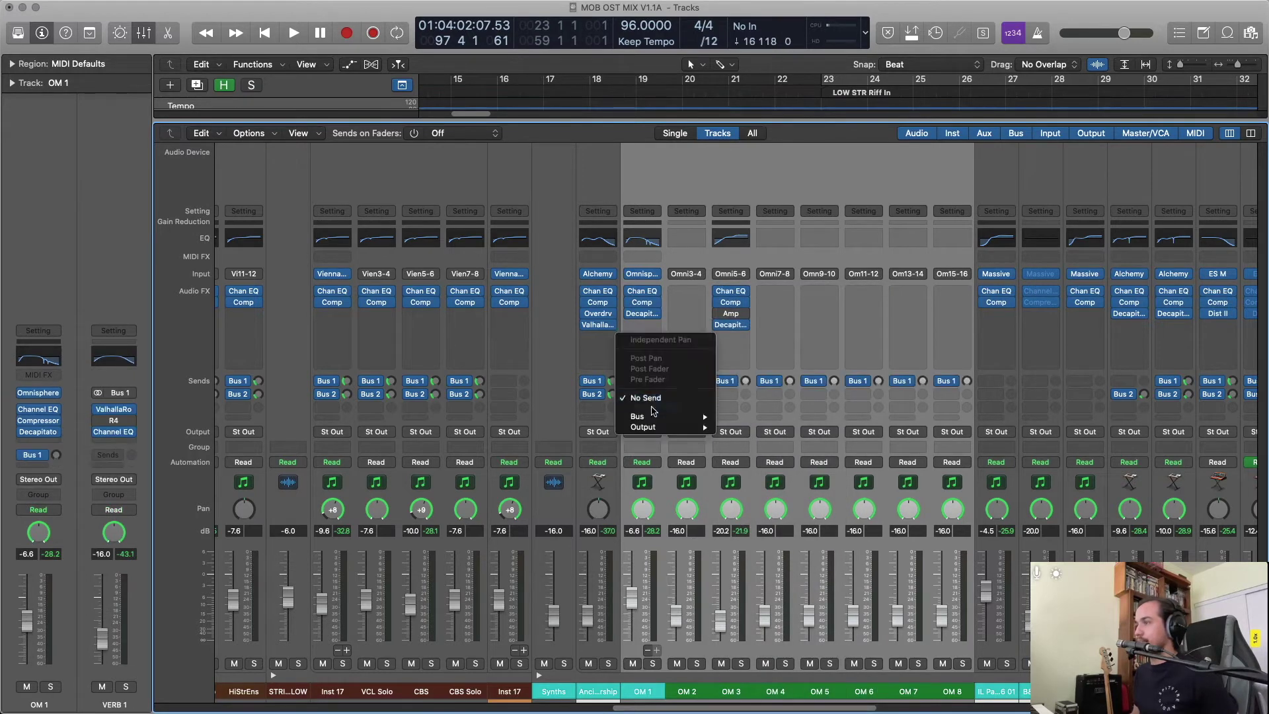
mouse_move(658, 417)
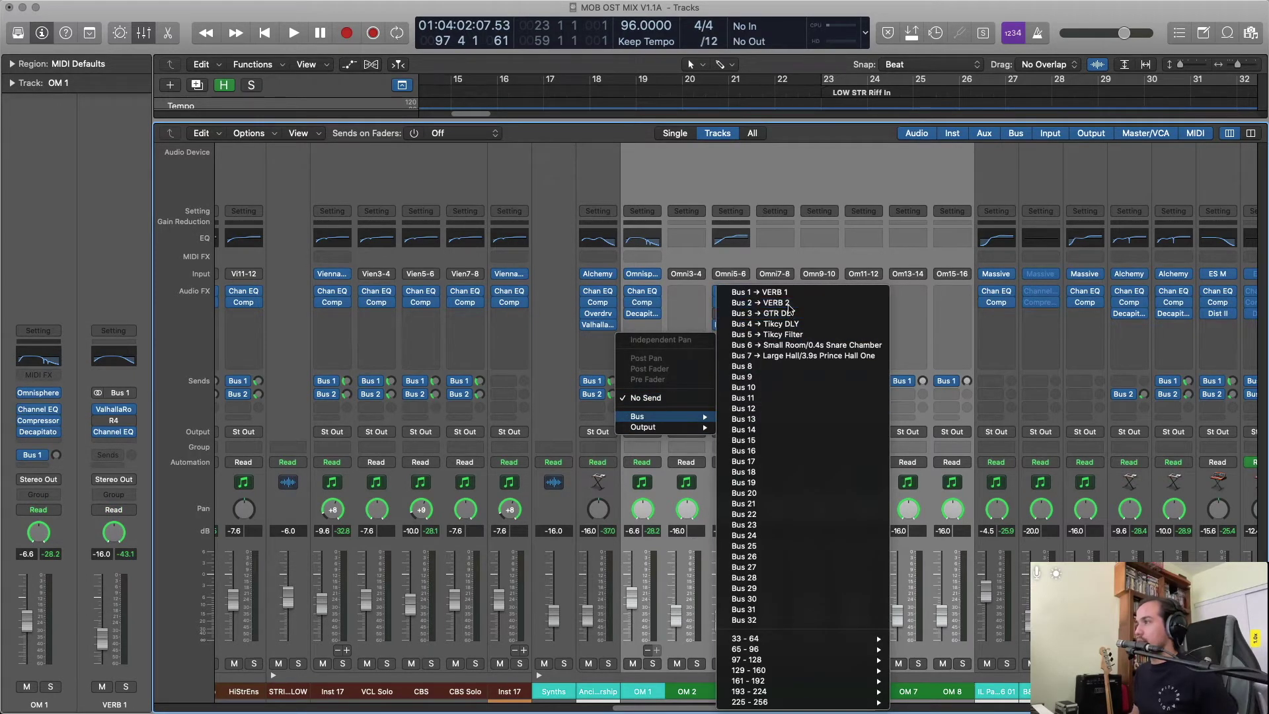
left_click(786, 302)
Select the channels from IL Pad Pulse Dly MT6 01 through Inst 28 and add a Bus 1 (VERB 1) send to all of them.
scroll(907, 162, "right", 3)
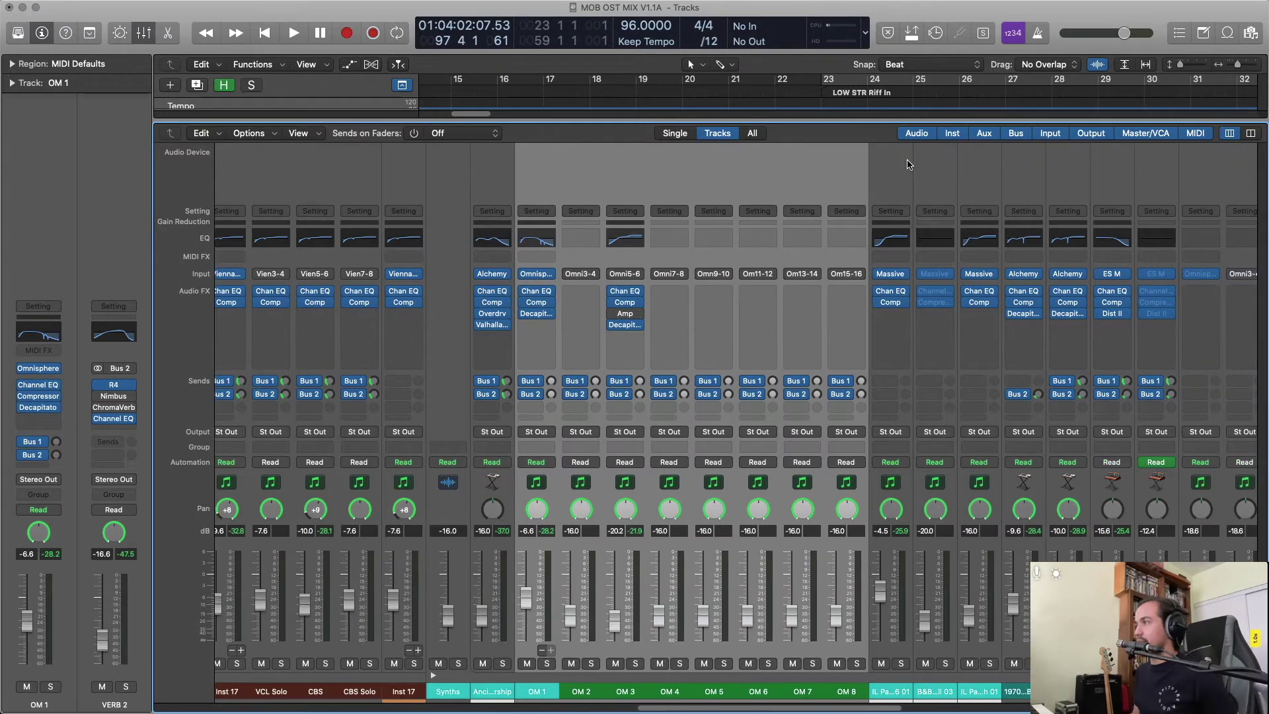
scroll(907, 164, "right", 4)
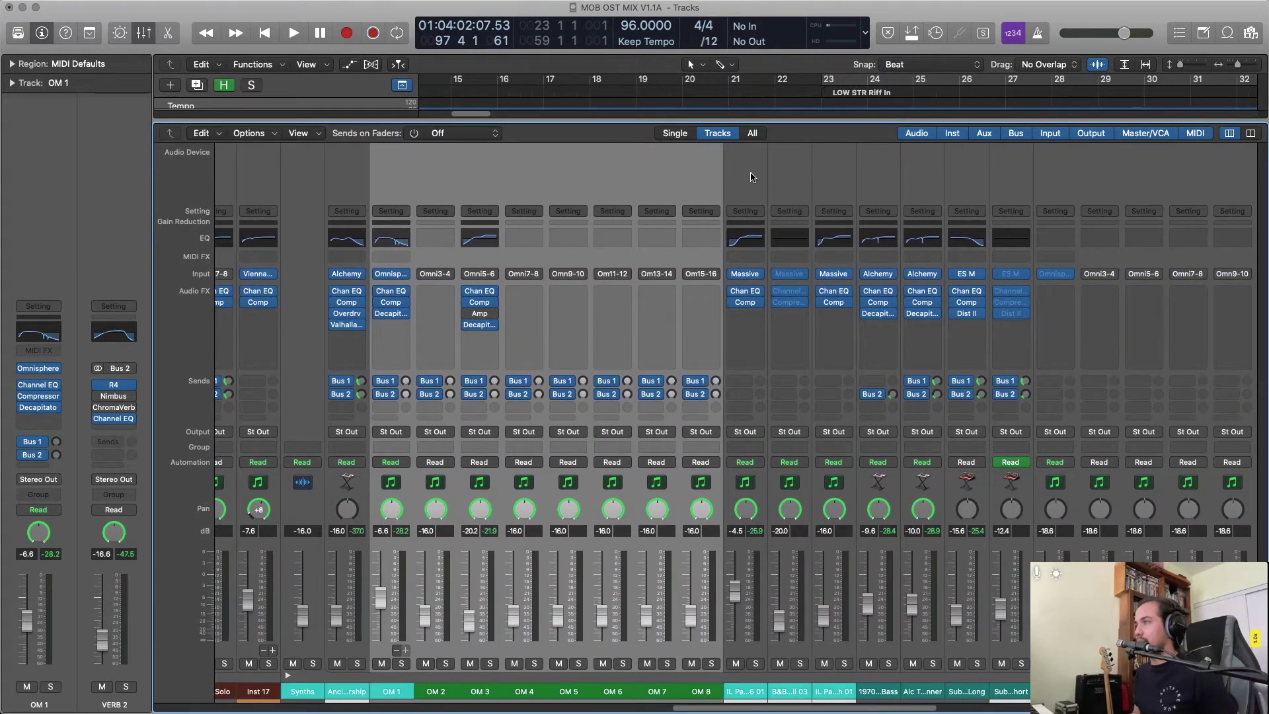
left_click(751, 177)
scroll(836, 203, "right", 10)
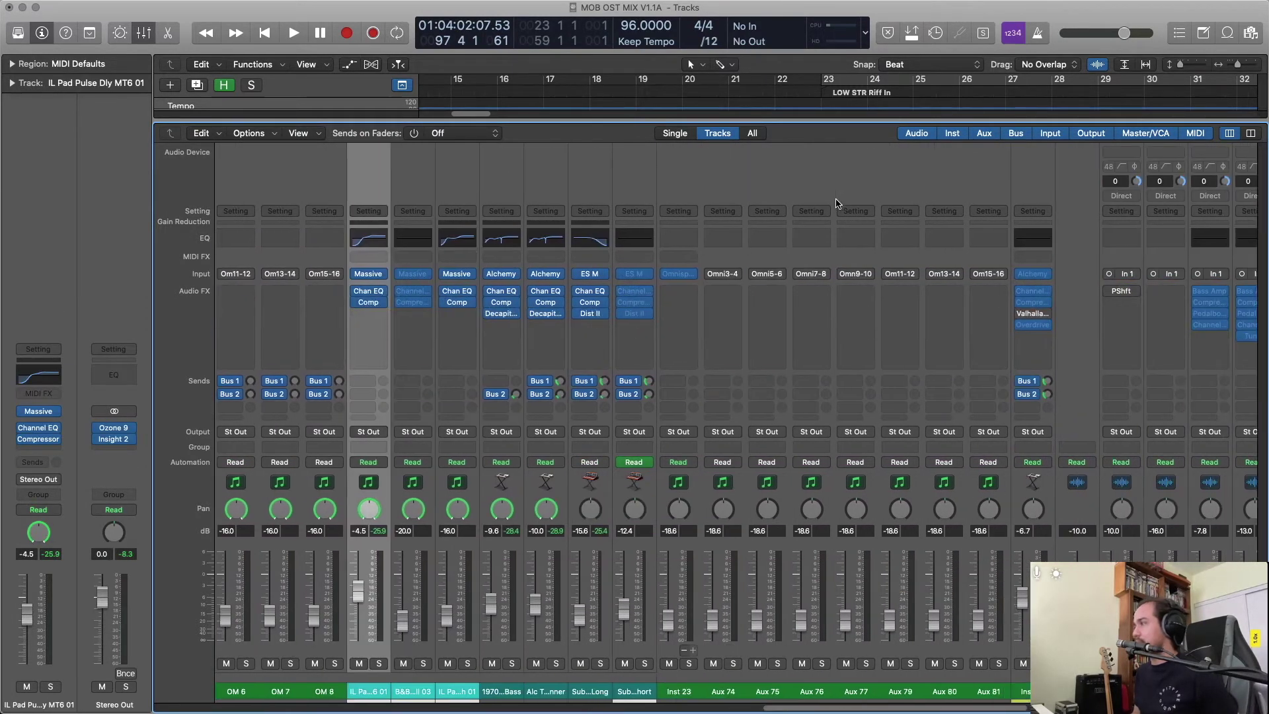
left_click(648, 156, "shift")
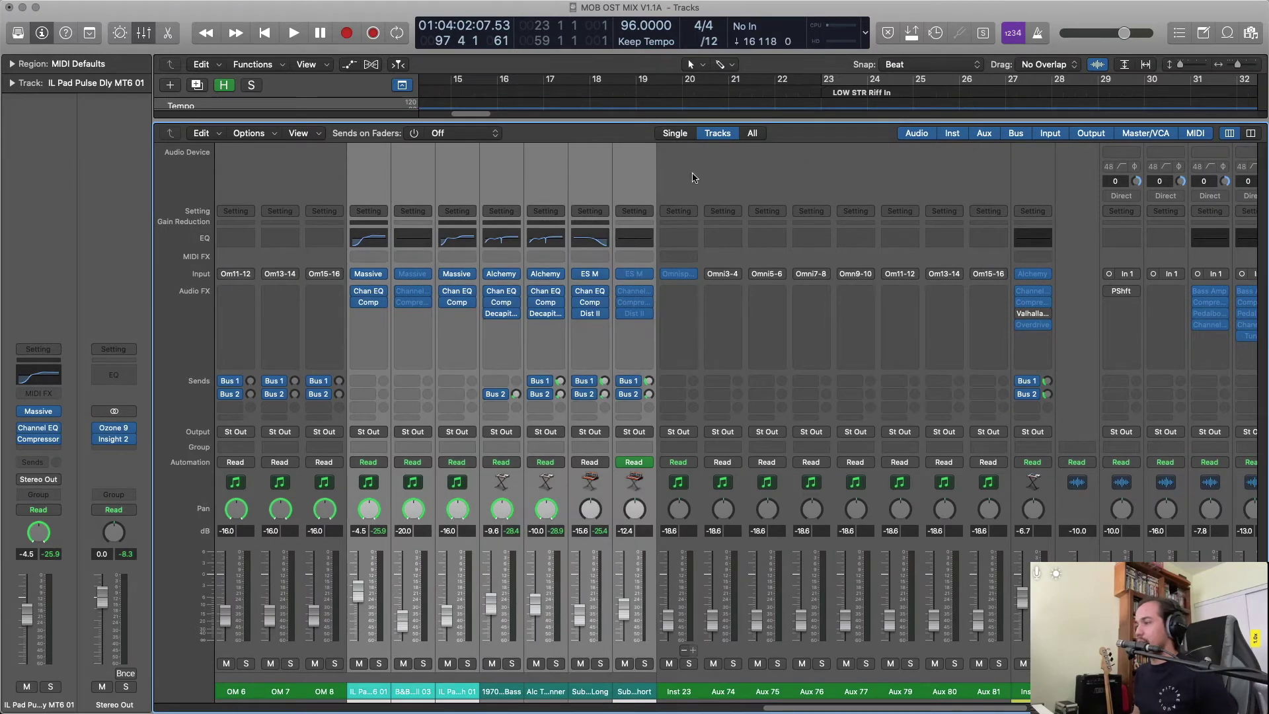
left_click(1018, 180, "shift")
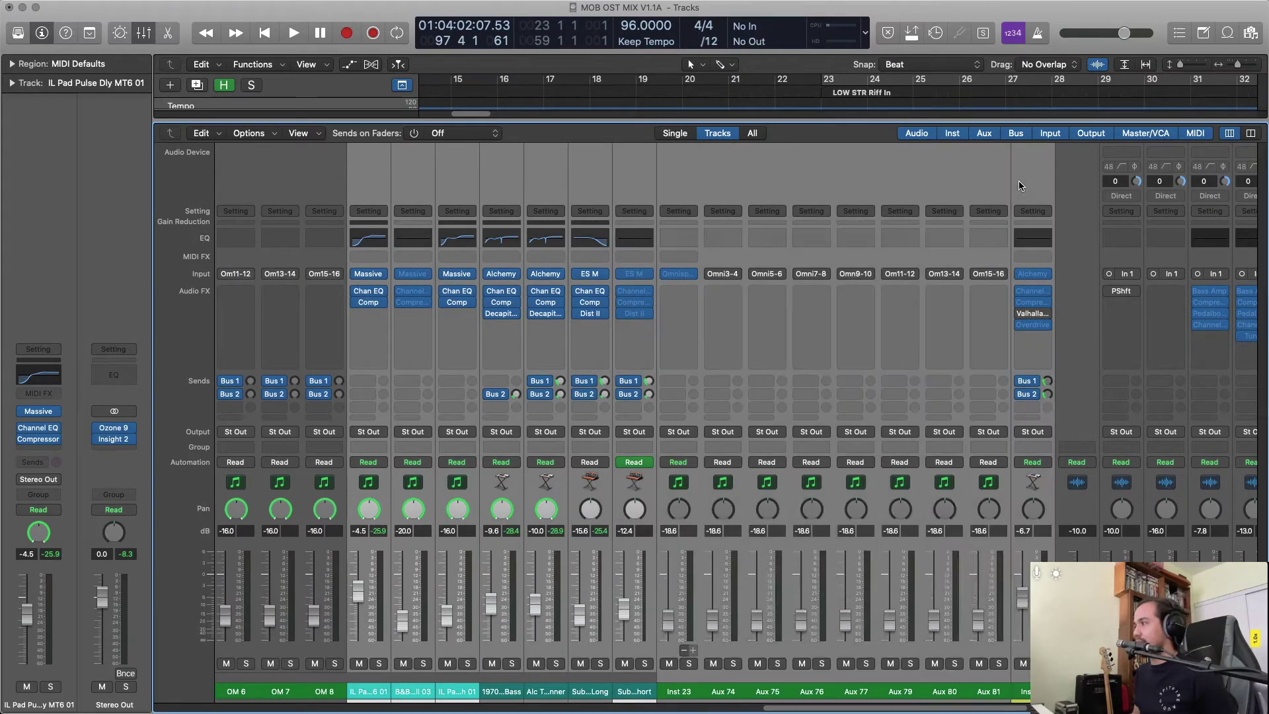
left_click(369, 383)
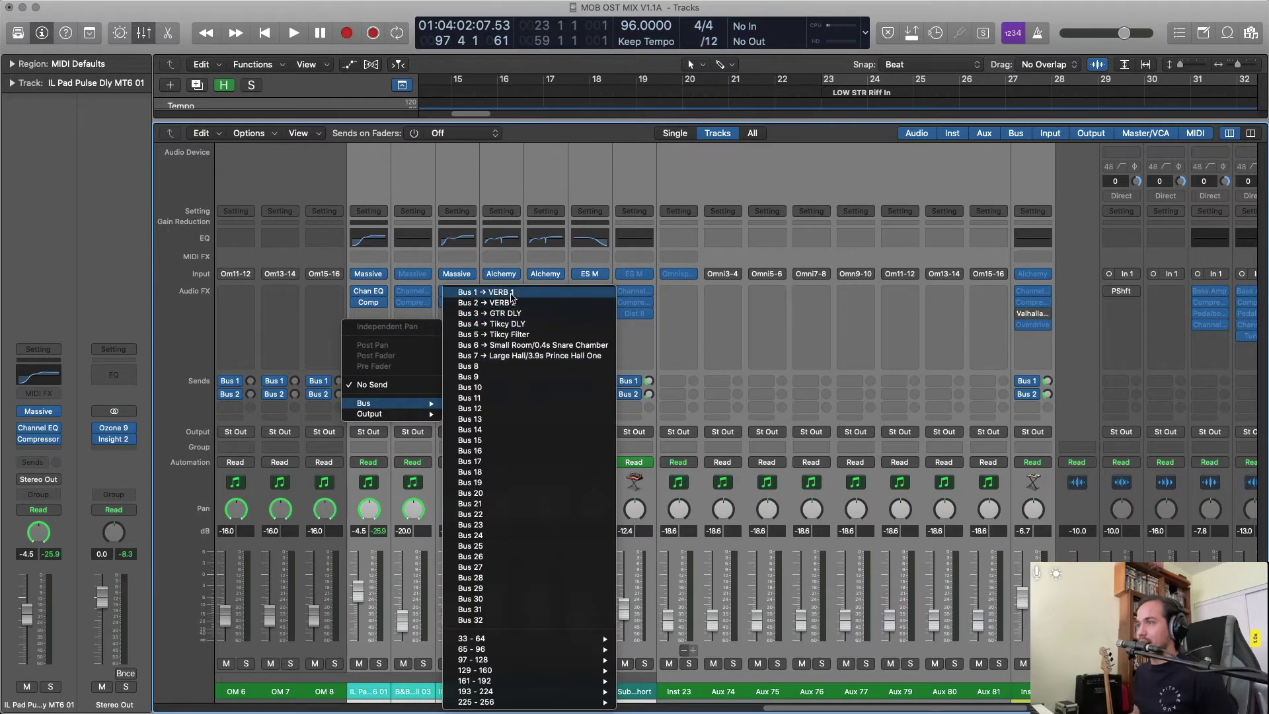
key("Escape")
Add a Bus 2 (VERB 2) send to the selected channels from IL Pad Pulse Dly MT6 01 through Inst 28.
left_click(370, 395)
mouse_move(390, 416)
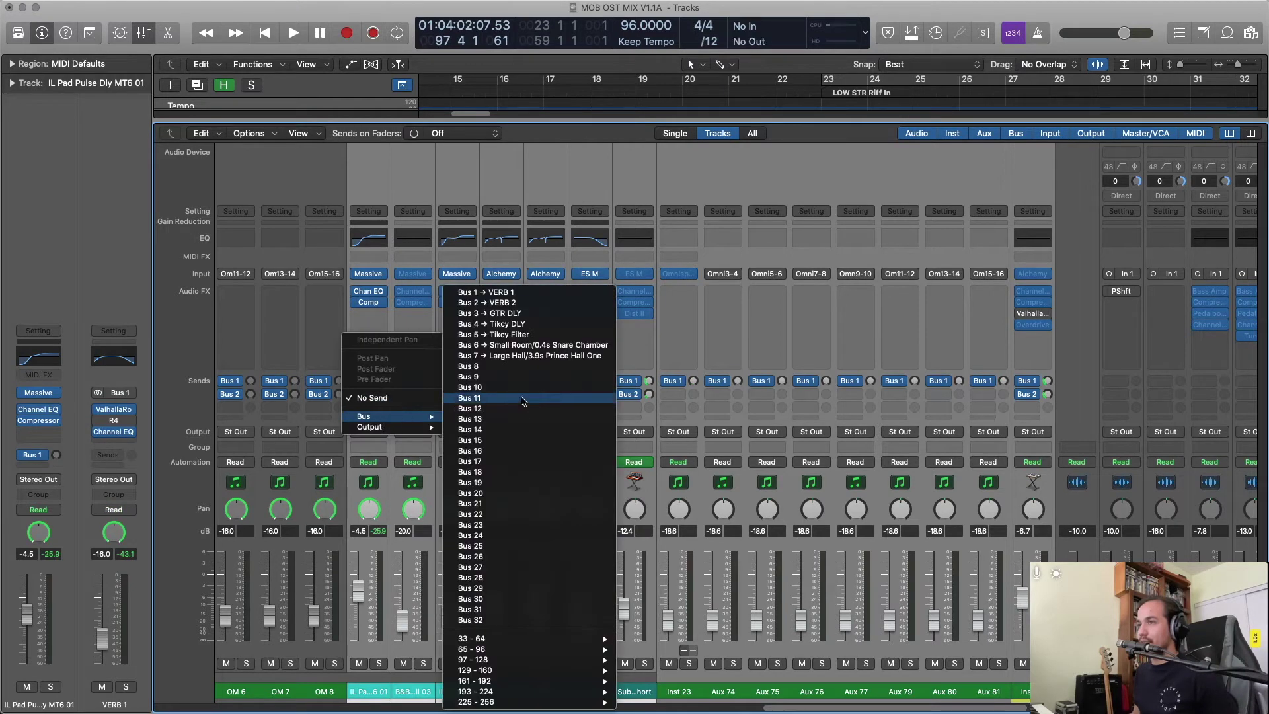
left_click(527, 306)
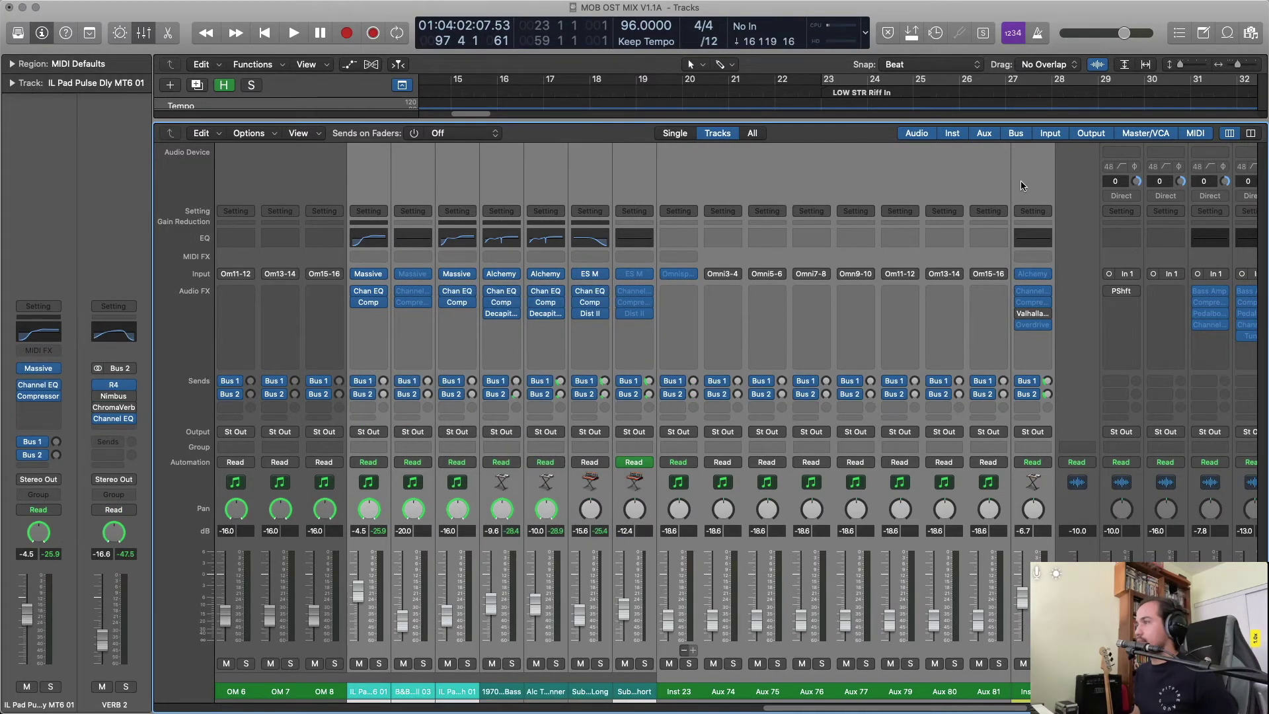
Select the live audio channels from Audio 15 through the last synth channel before Bounces and add a Bus 1 (VERB 1) send to them.
left_click(1018, 181)
scroll(803, 166, "right", 10)
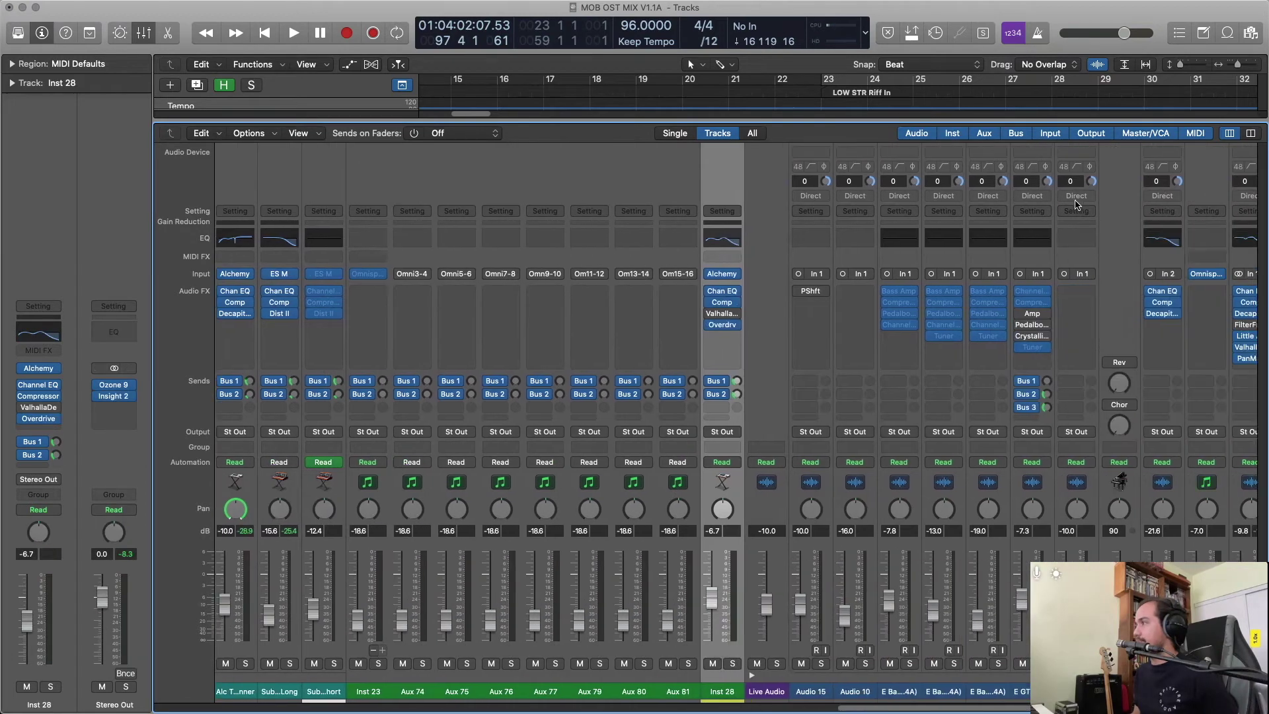
left_click(791, 258)
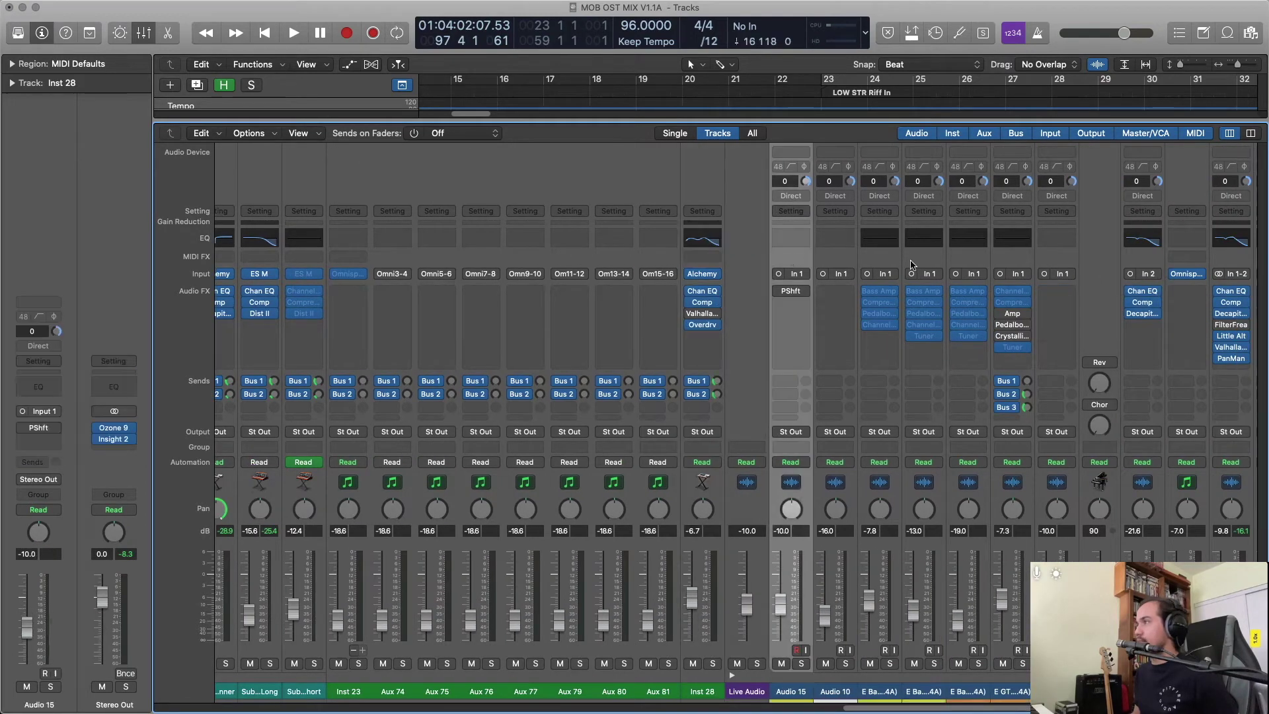
scroll(846, 268, "right", 10)
scroll(900, 278, "right", 3)
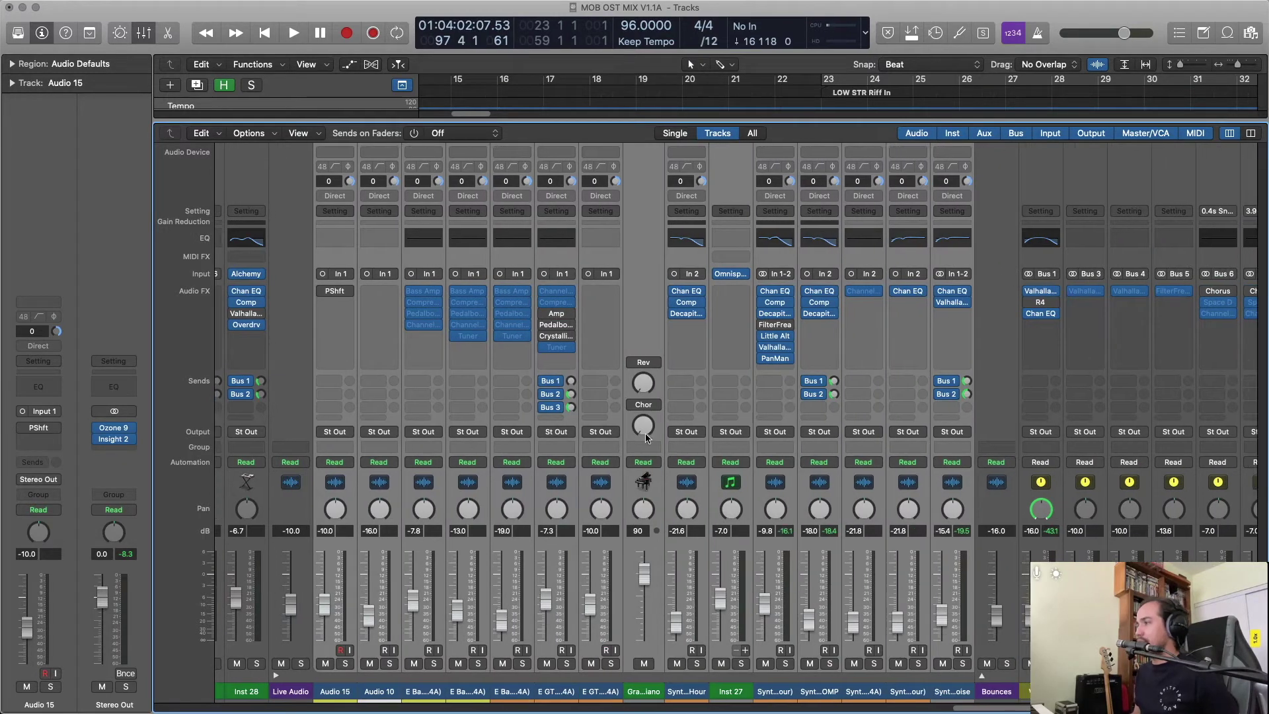
left_click(336, 382)
mouse_move(344, 402)
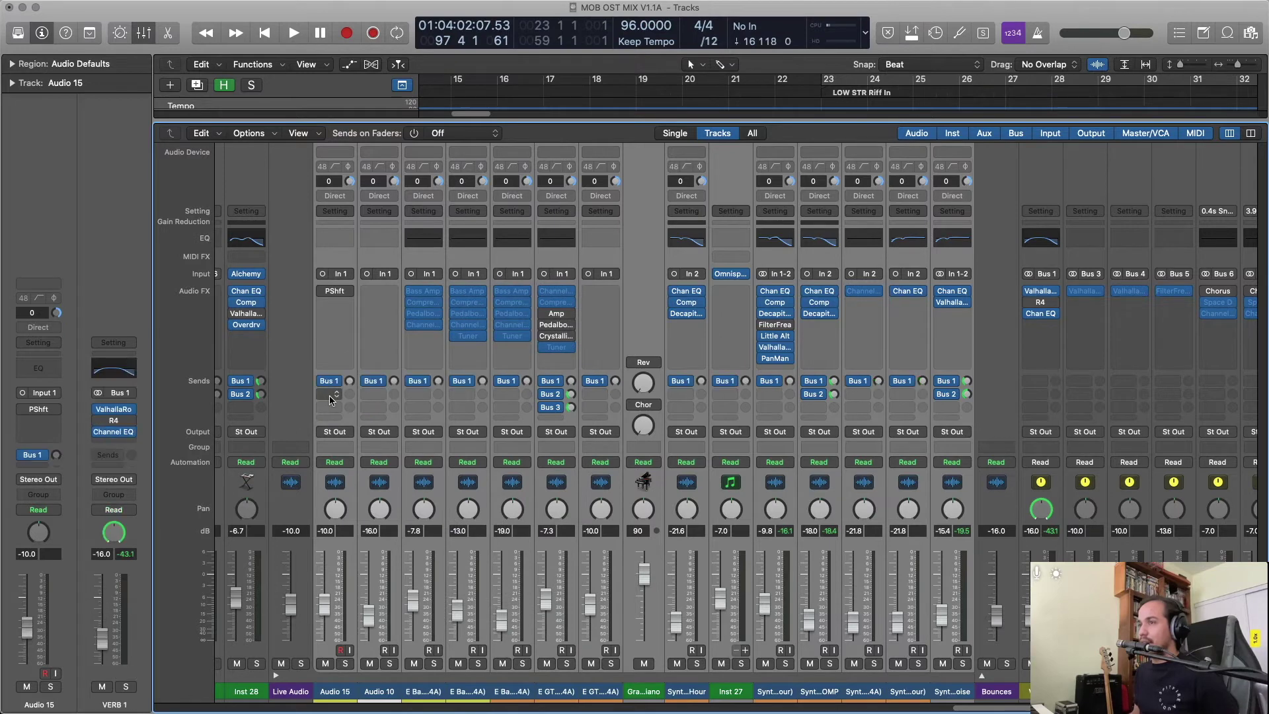
Add a Bus 2 (VERB 2) send to the selected live audio channels, then reduce the selection to Audio 15.
left_click(346, 395)
mouse_move(357, 416)
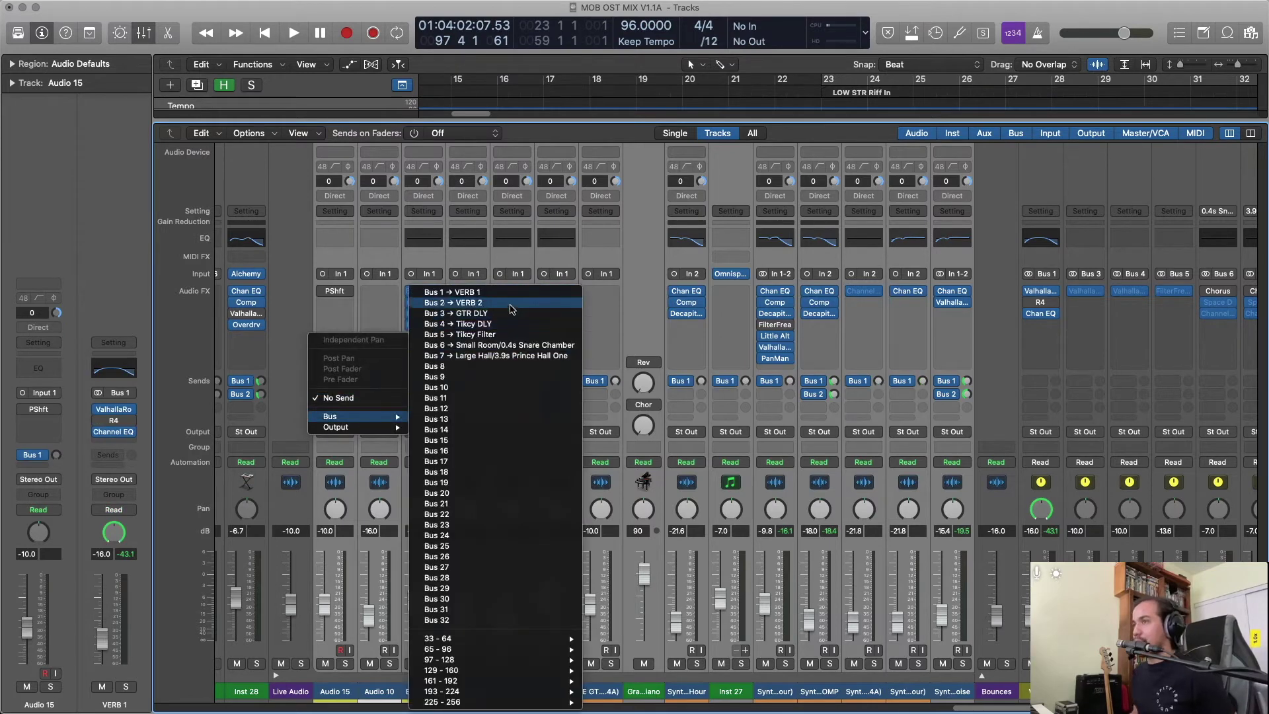
left_click(452, 303)
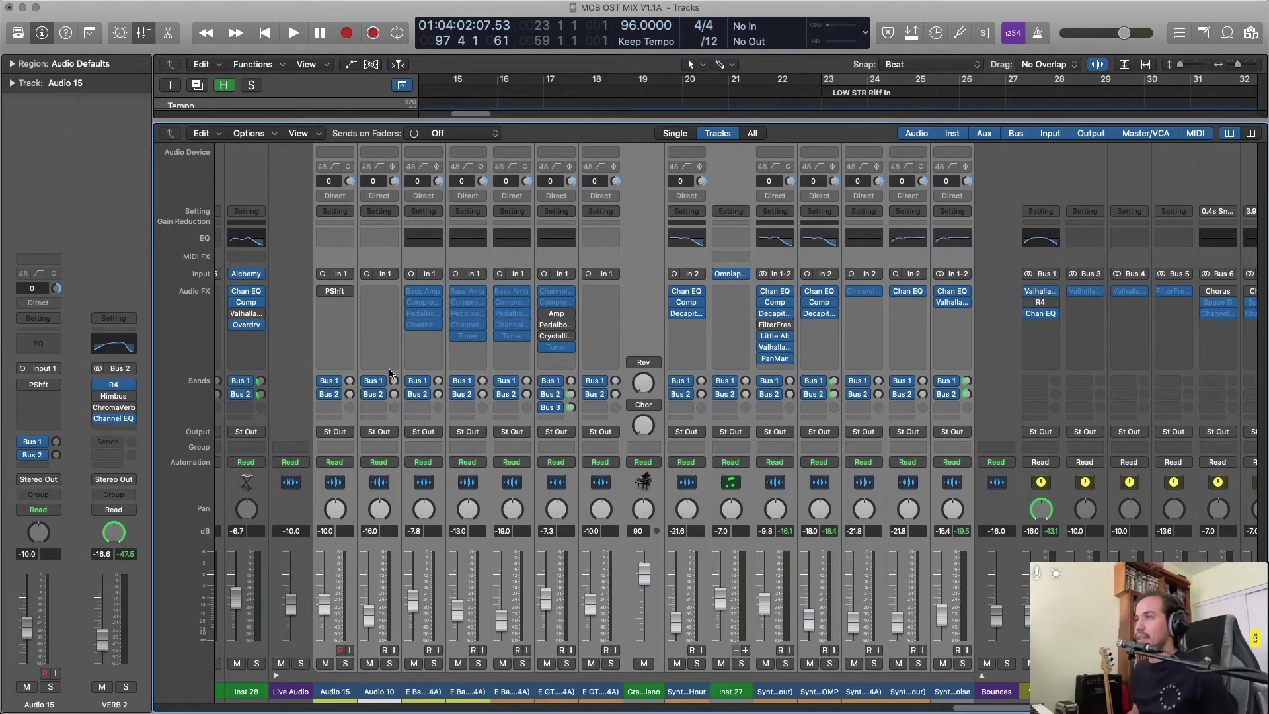
left_click(333, 257)
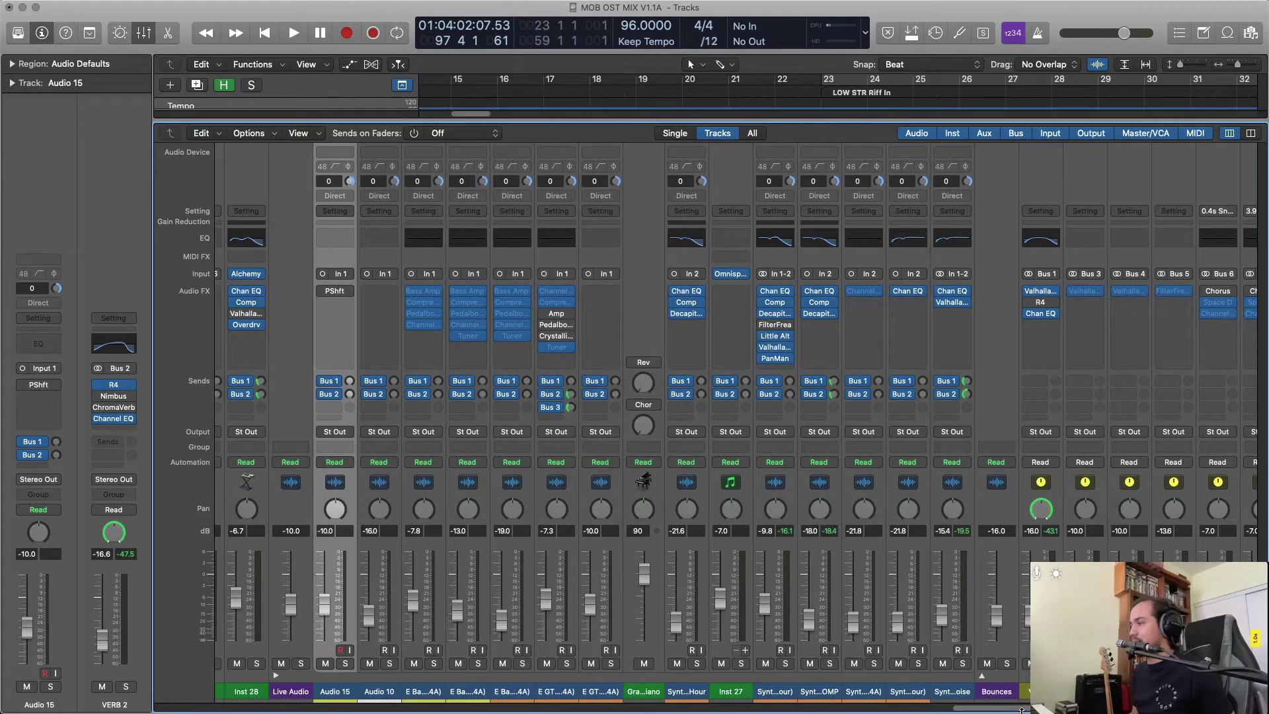
Play the project from its start and briefly solo the OM 1 channel to audition it.
left_click_drag(1022, 710, 935, 704)
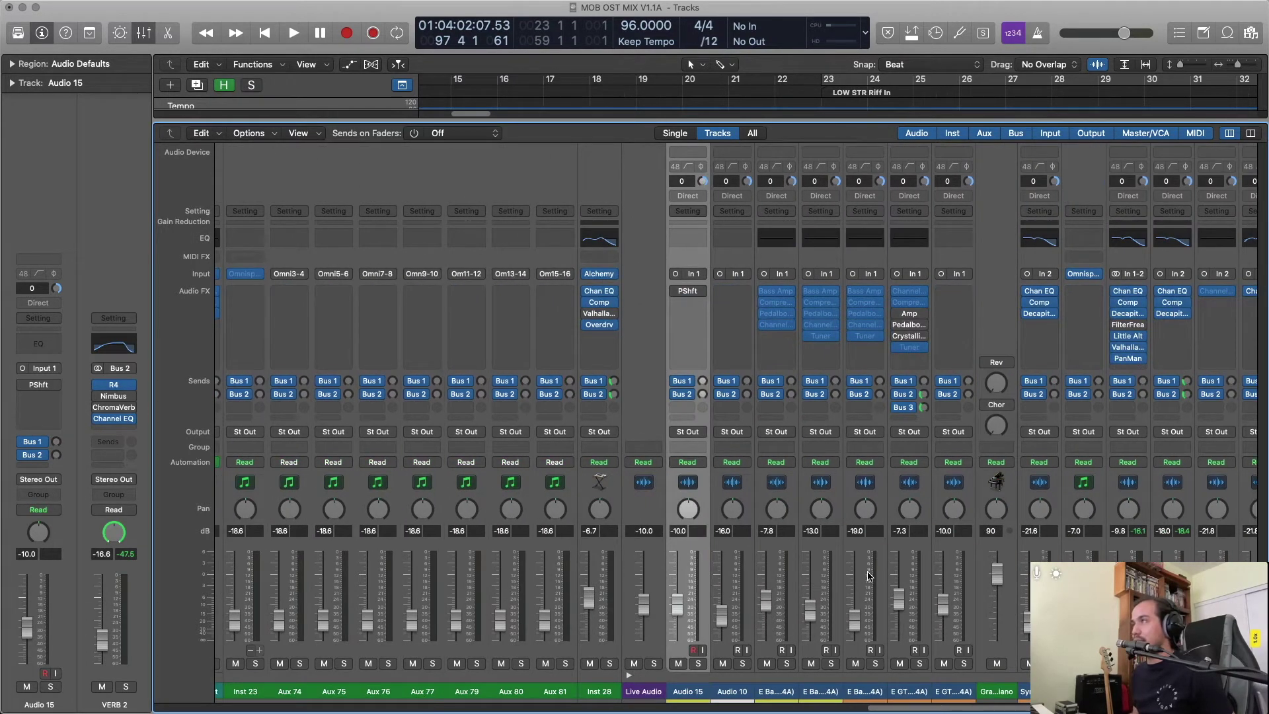
key("Return")
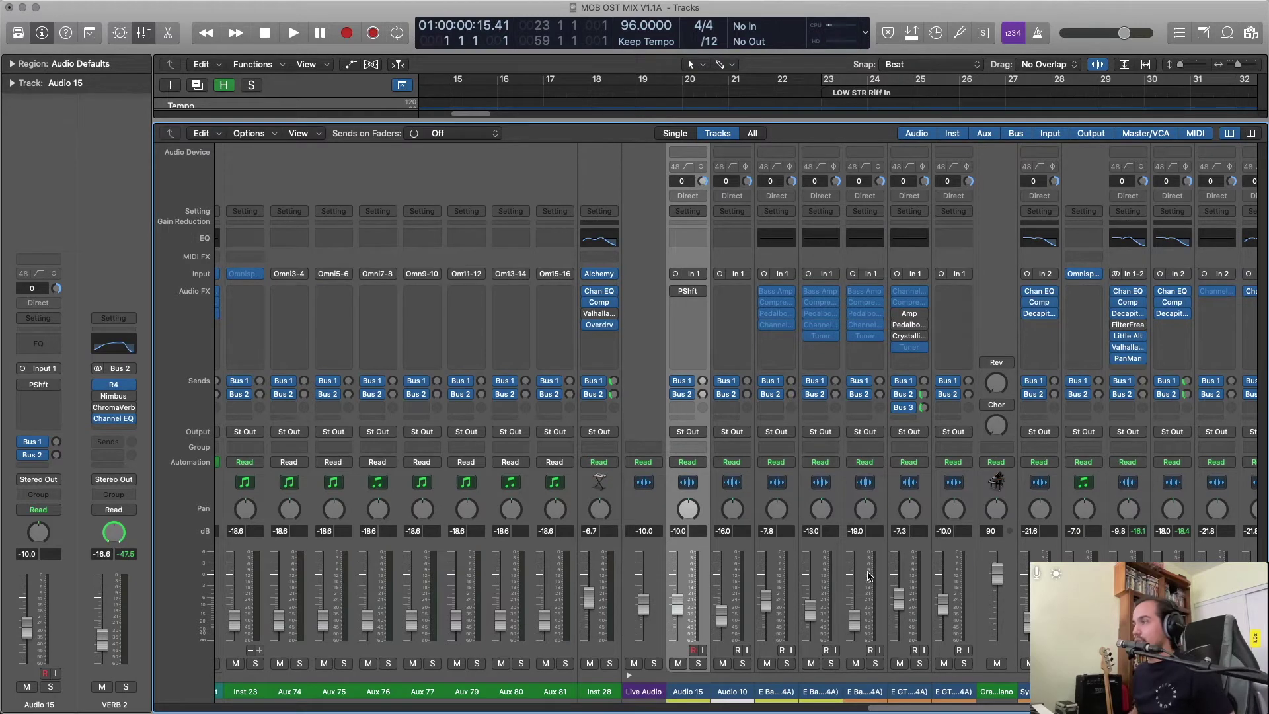
left_click_drag(881, 710, 961, 709)
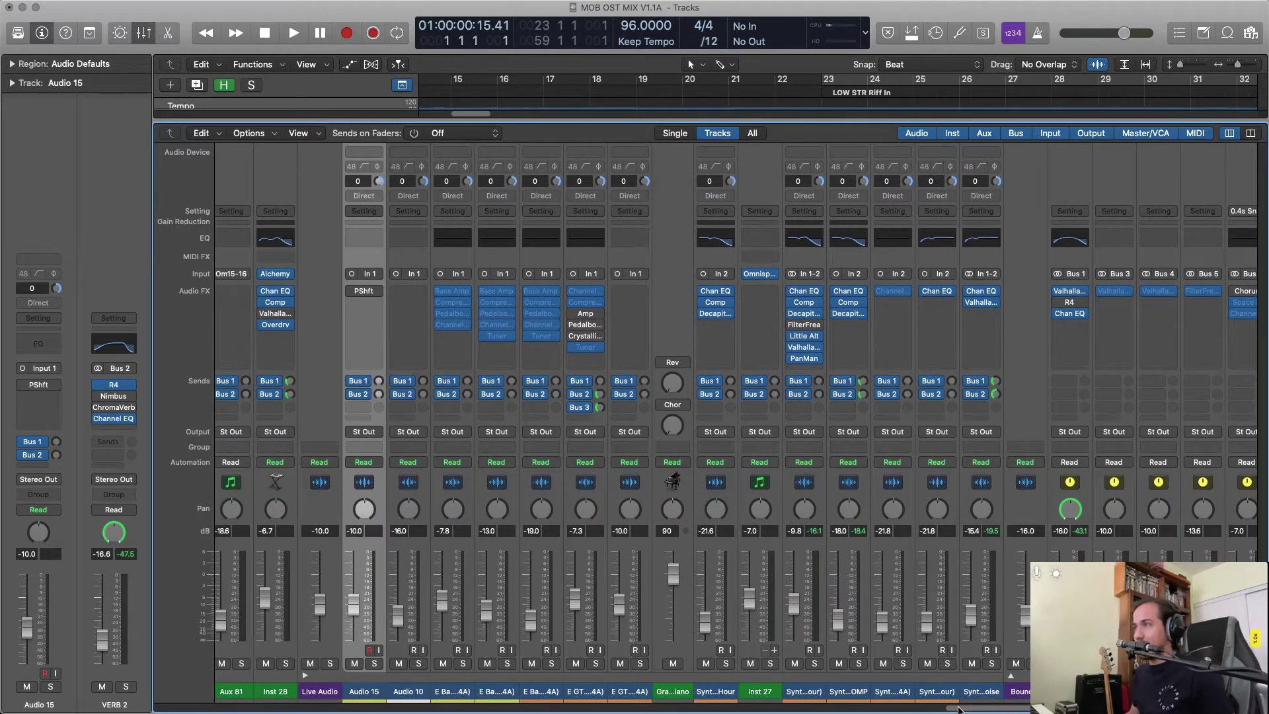
key("space")
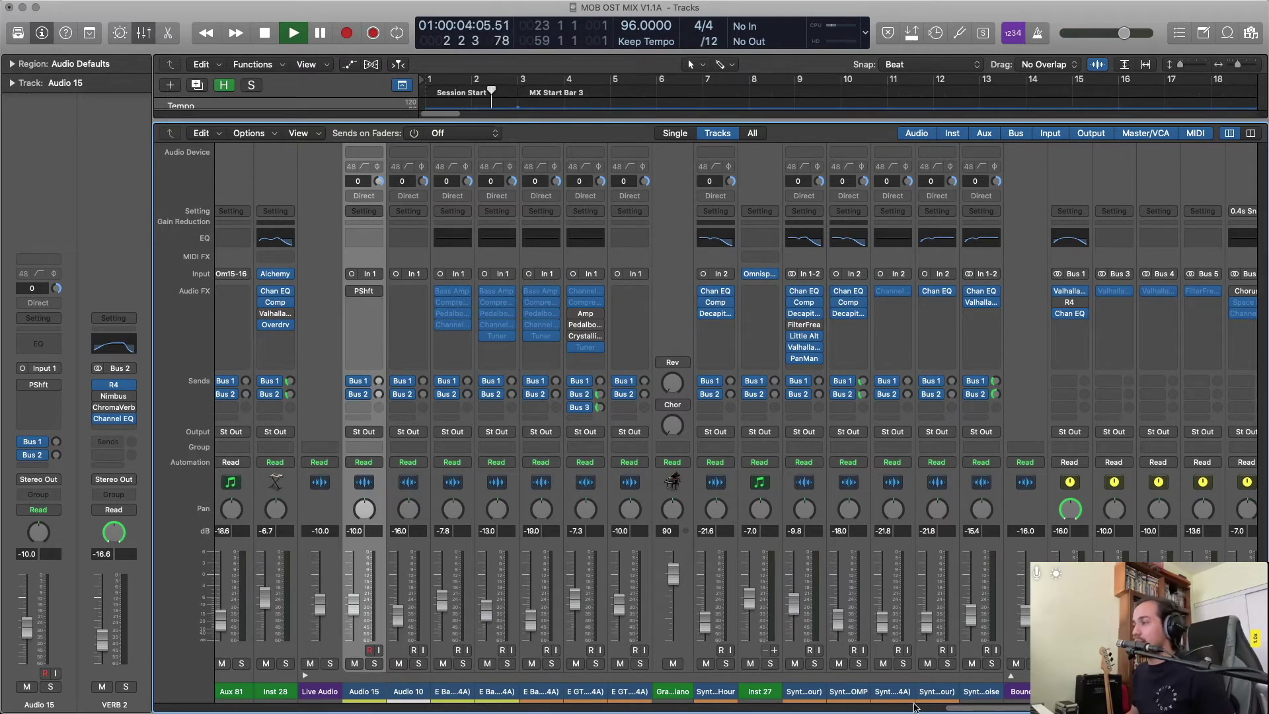
left_click_drag(961, 709, 658, 703)
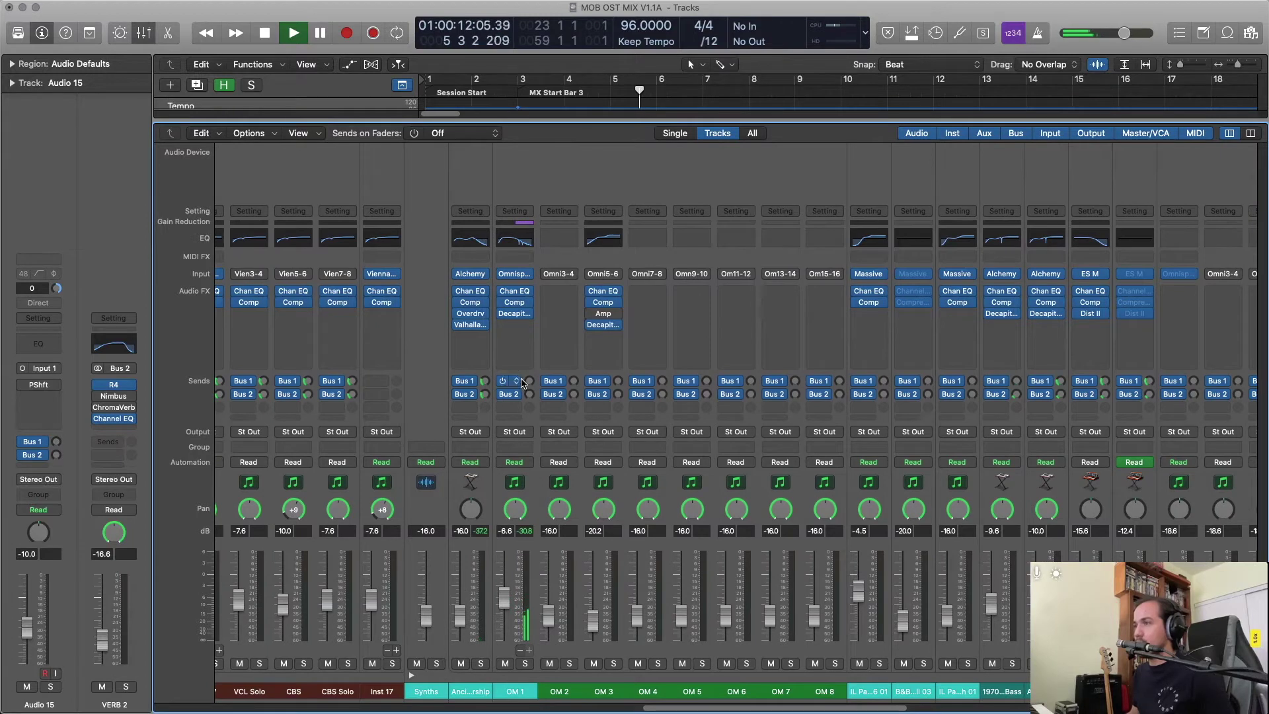
left_click(526, 663)
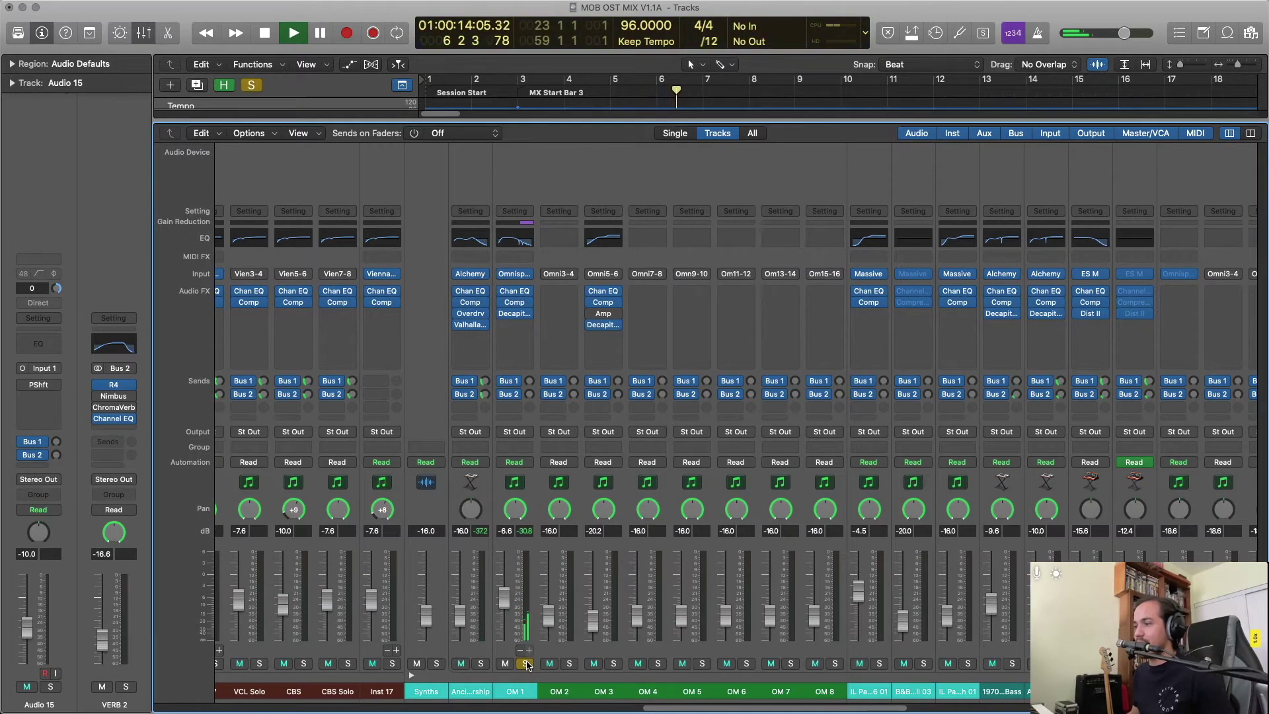
left_click(526, 664)
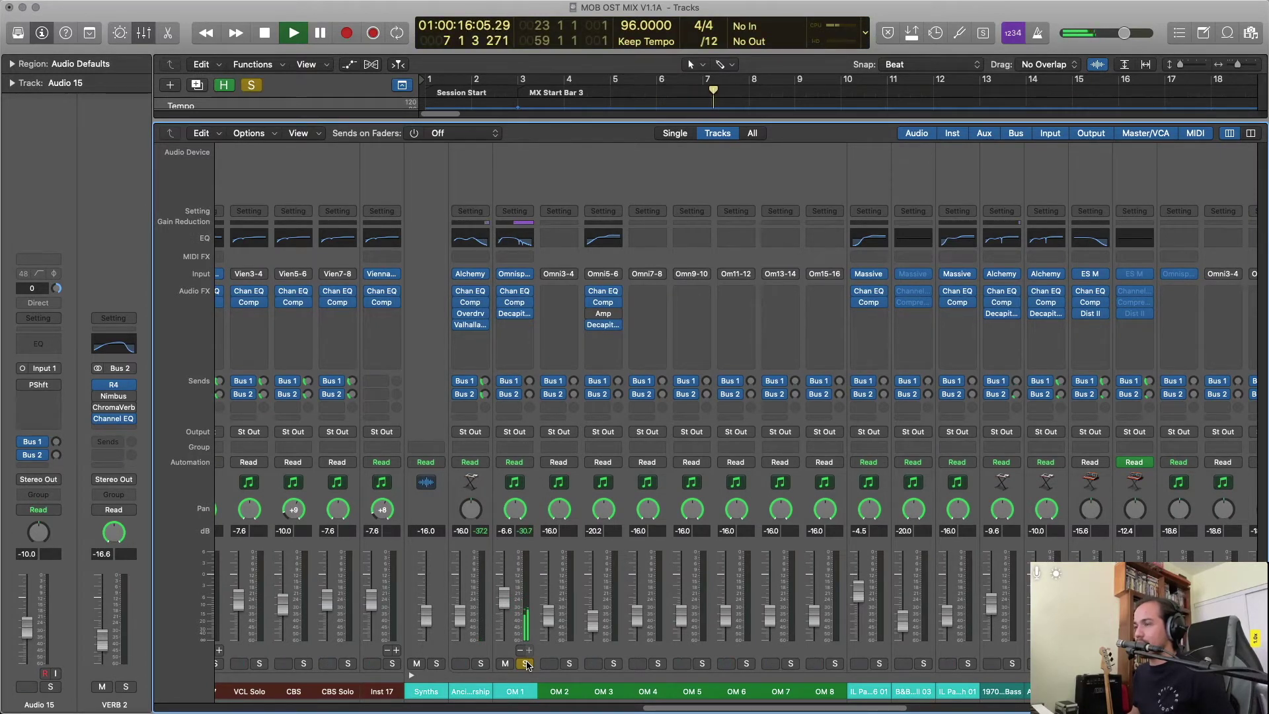
Raise the Bus 1 and Bus 2 send levels on OM 1 and lower its fader to -10.0 dB.
mouse_move(528, 384)
left_mouse_down()
mouse_move(541, 336)
mouse_move(527, 407)
left_mouse_up()
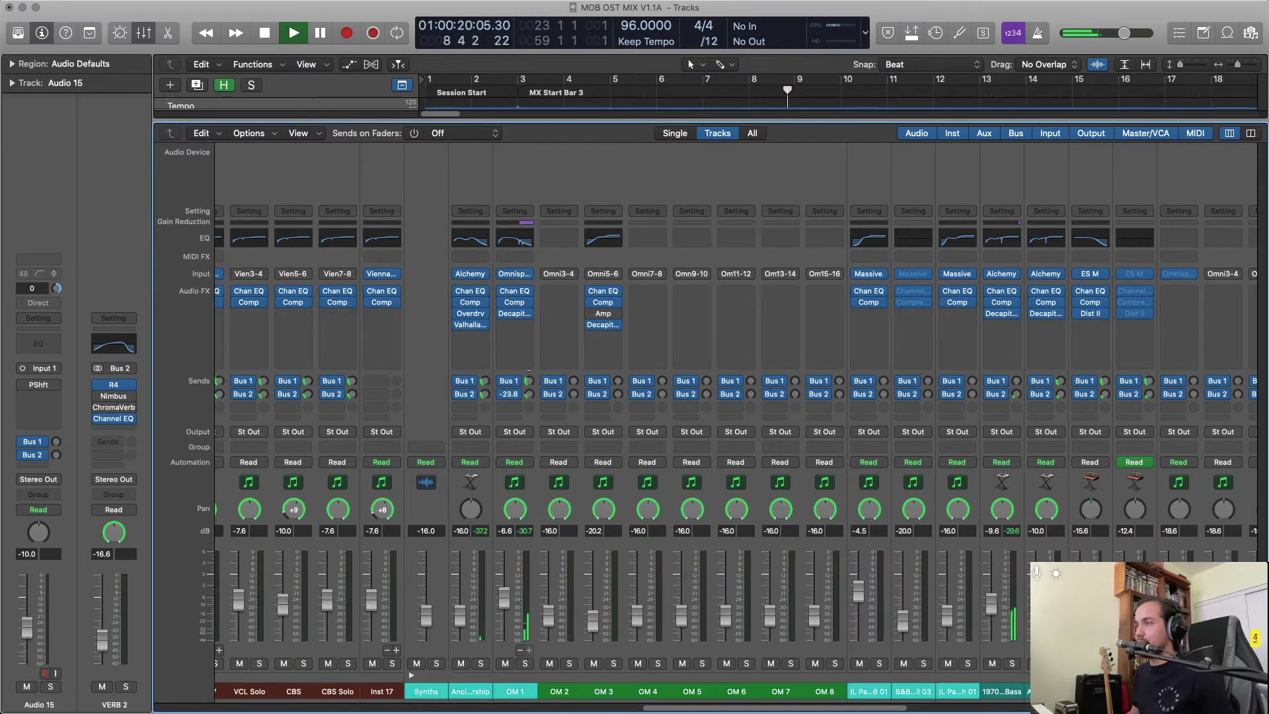
left_click_drag(533, 343, 526, 388)
Examine the Channel EQ curve of the 1970s Modular Synth Bass during playback and close it.
scroll(410, 621, "right", 4)
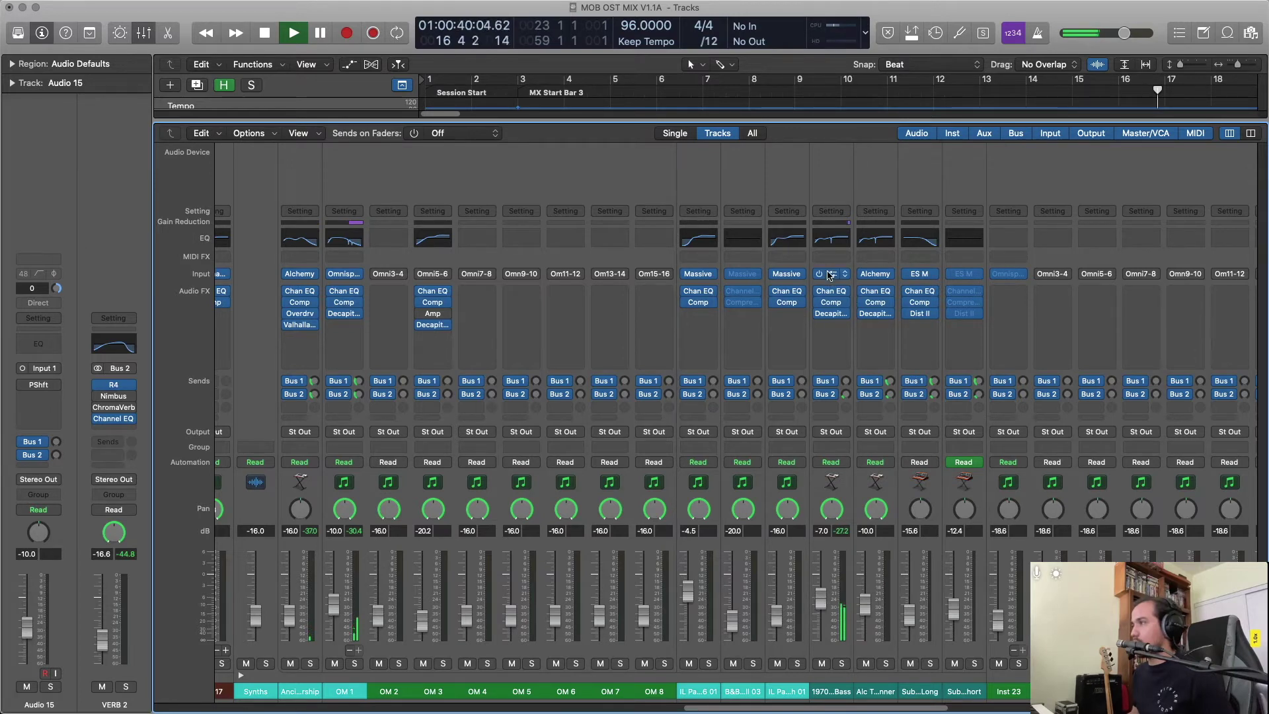
left_click(835, 293)
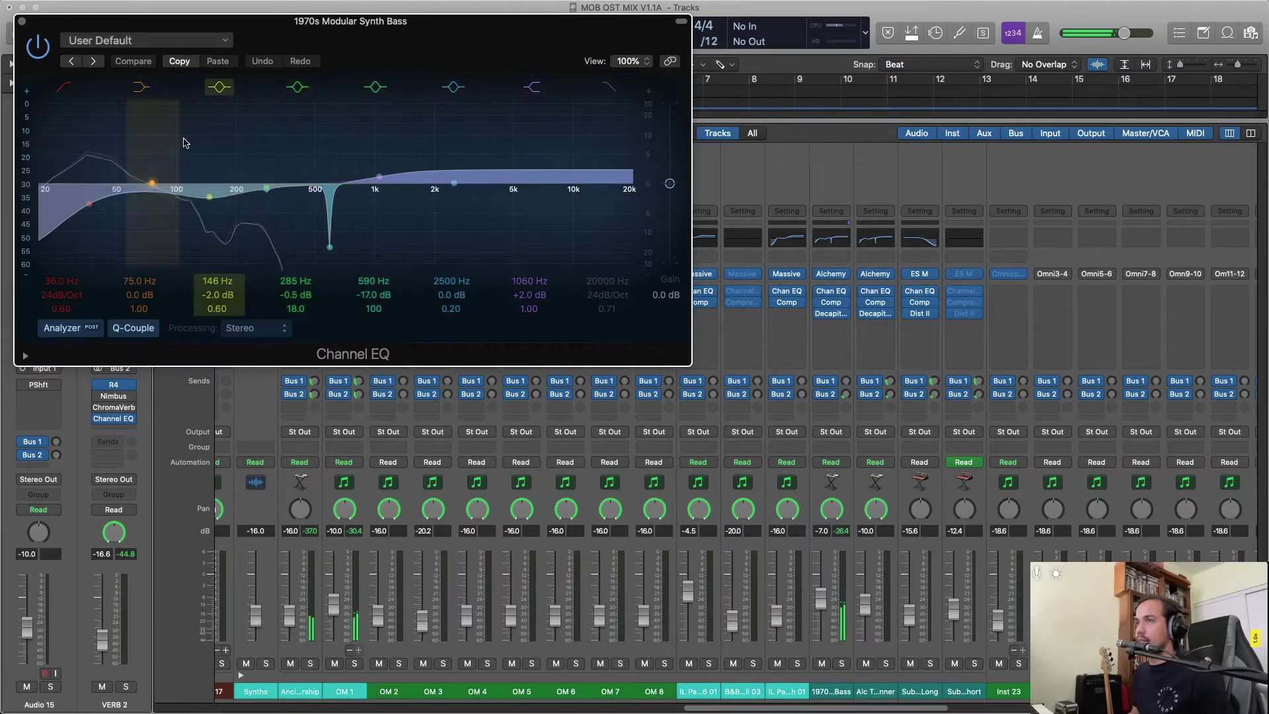
left_click(19, 20)
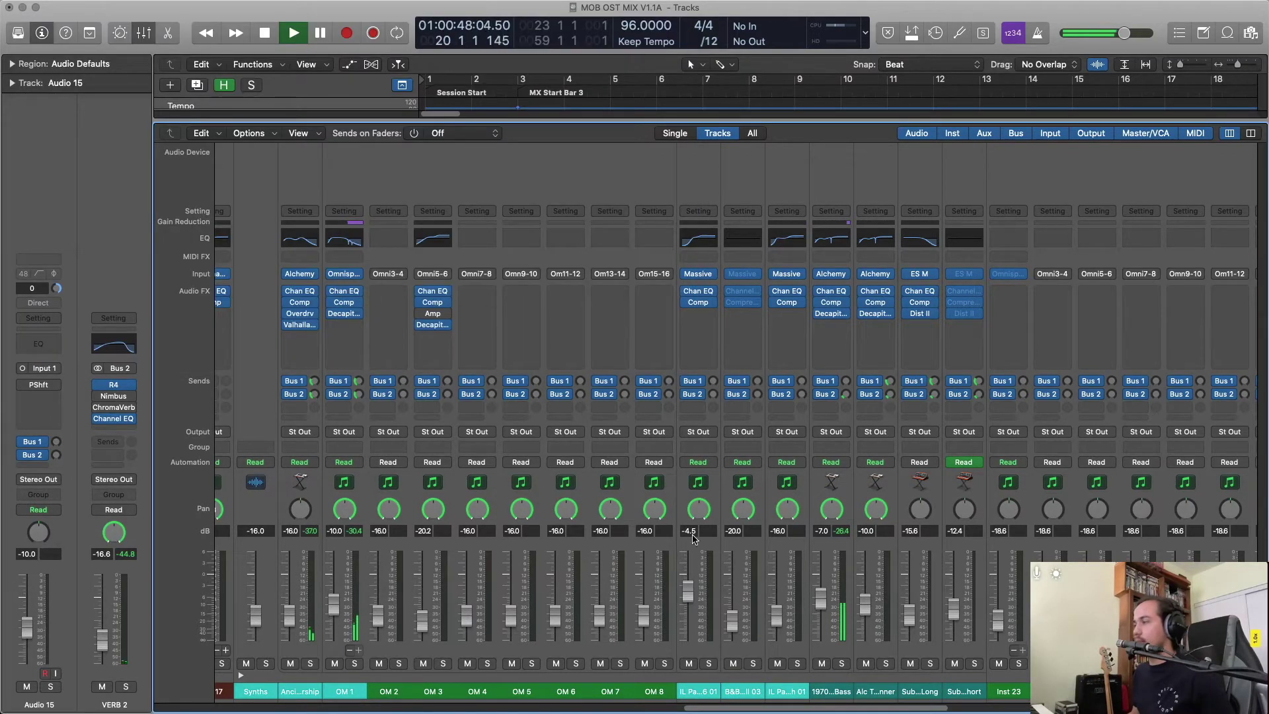
Raise the 1970s Modular Synth Bass fader to -5.8 dB and adjust its Bus 1 and Bus 2 send levels.
left_click_drag(820, 598, 820, 591)
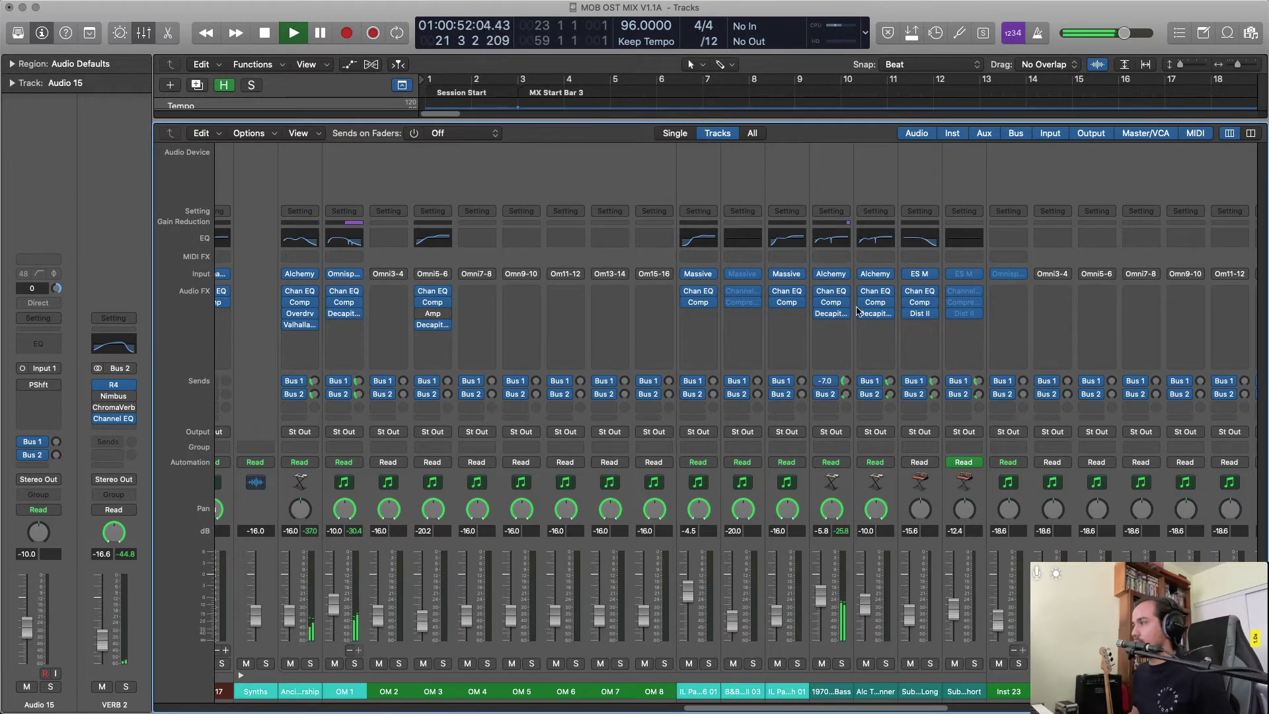
left_click_drag(858, 310, 886, 232)
mouse_move(838, 383)
left_click_drag(845, 395, 846, 397)
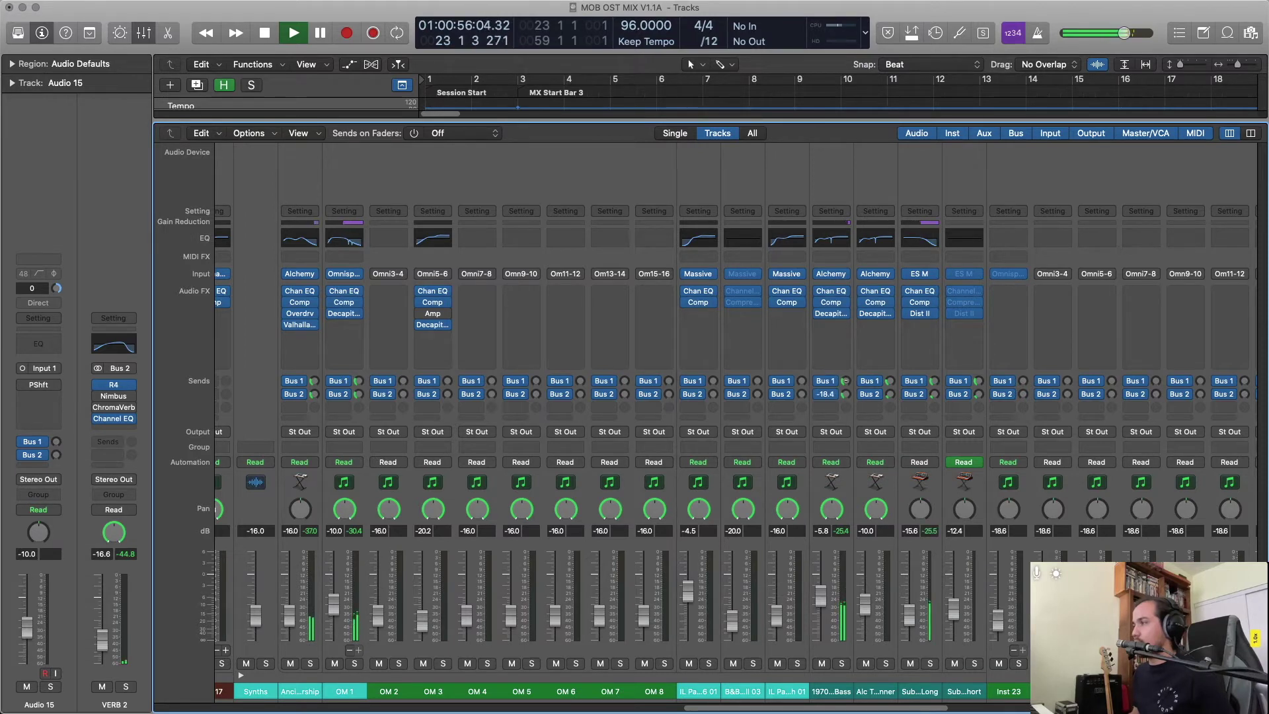
Raise the IL Pad Pulse Dly MT6 01 channel's Bus 1 send to -5.0 dB, its Bus 2 send, and its fader to -3.1 dB.
scroll(854, 659, "right", 15)
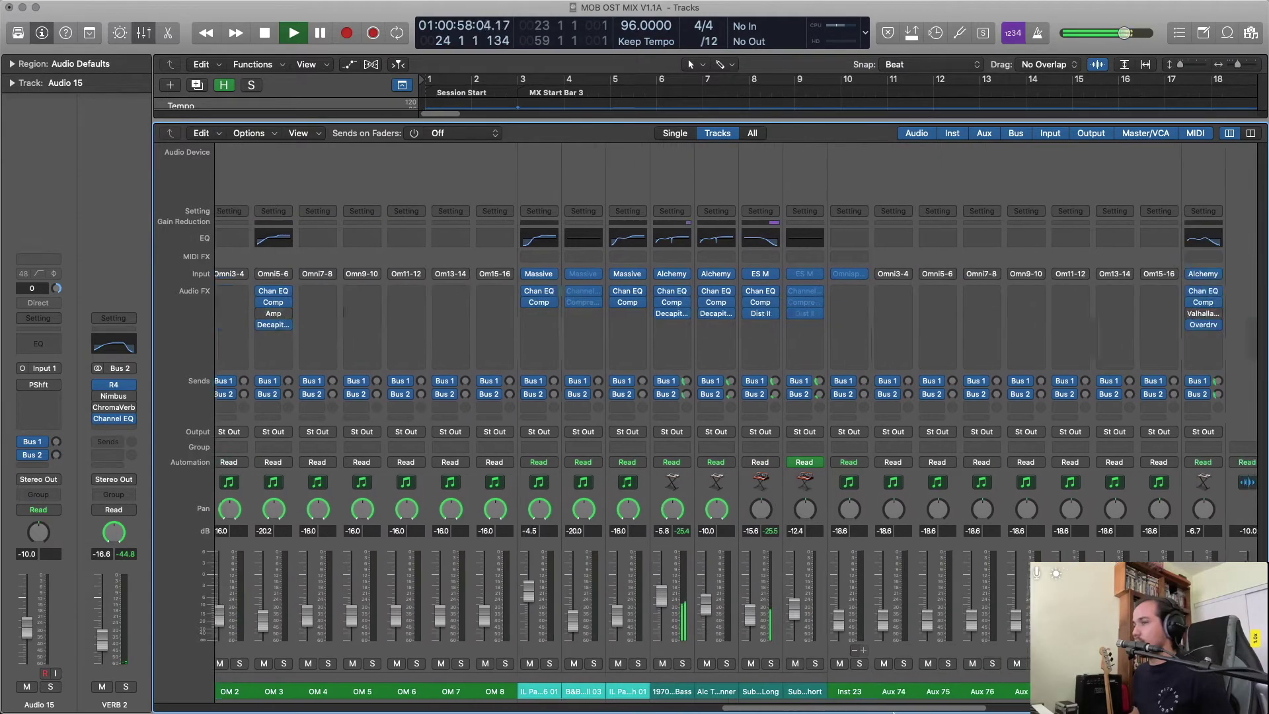
scroll(245, 587, "right", 4)
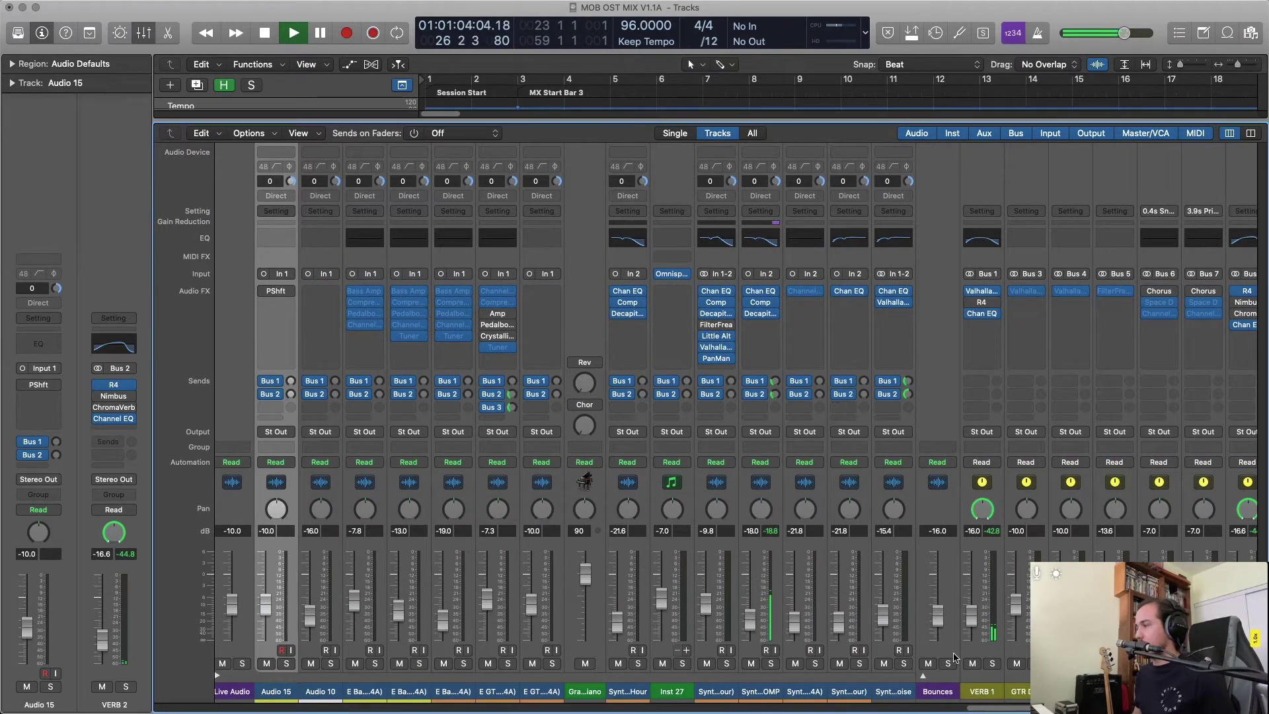
scroll(989, 710, "right", 2)
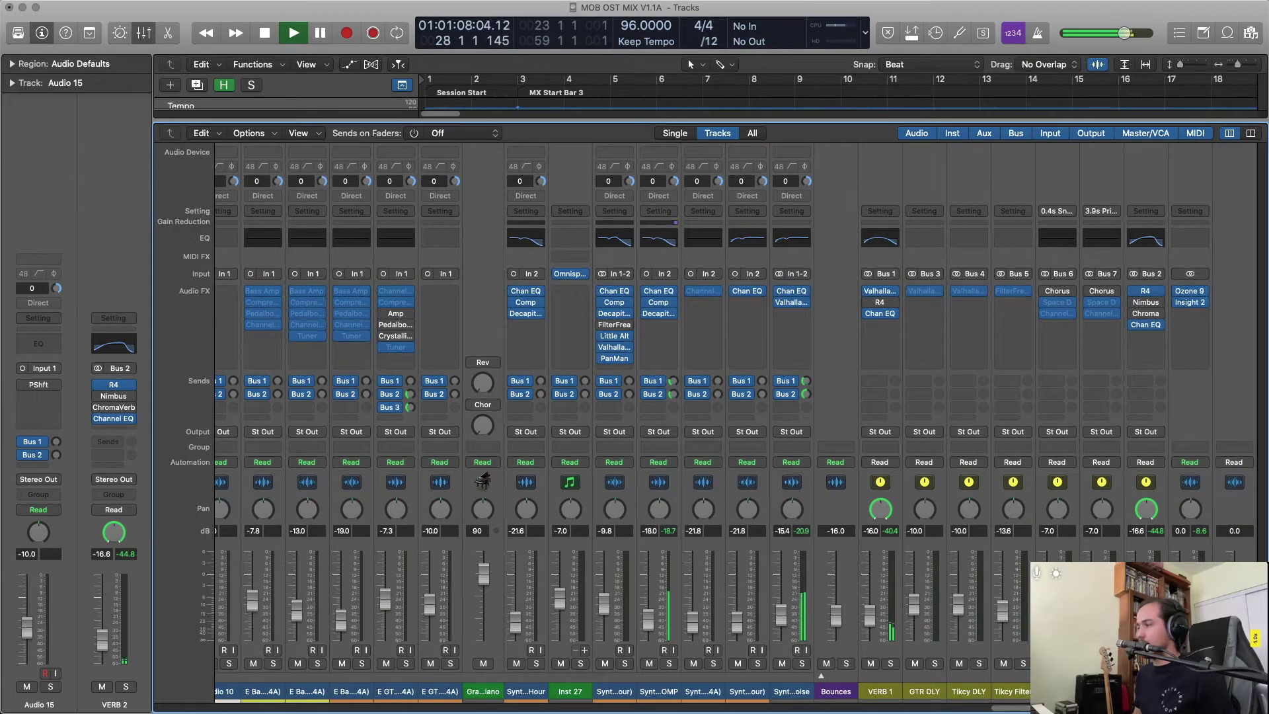
scroll(873, 711, "left", 10)
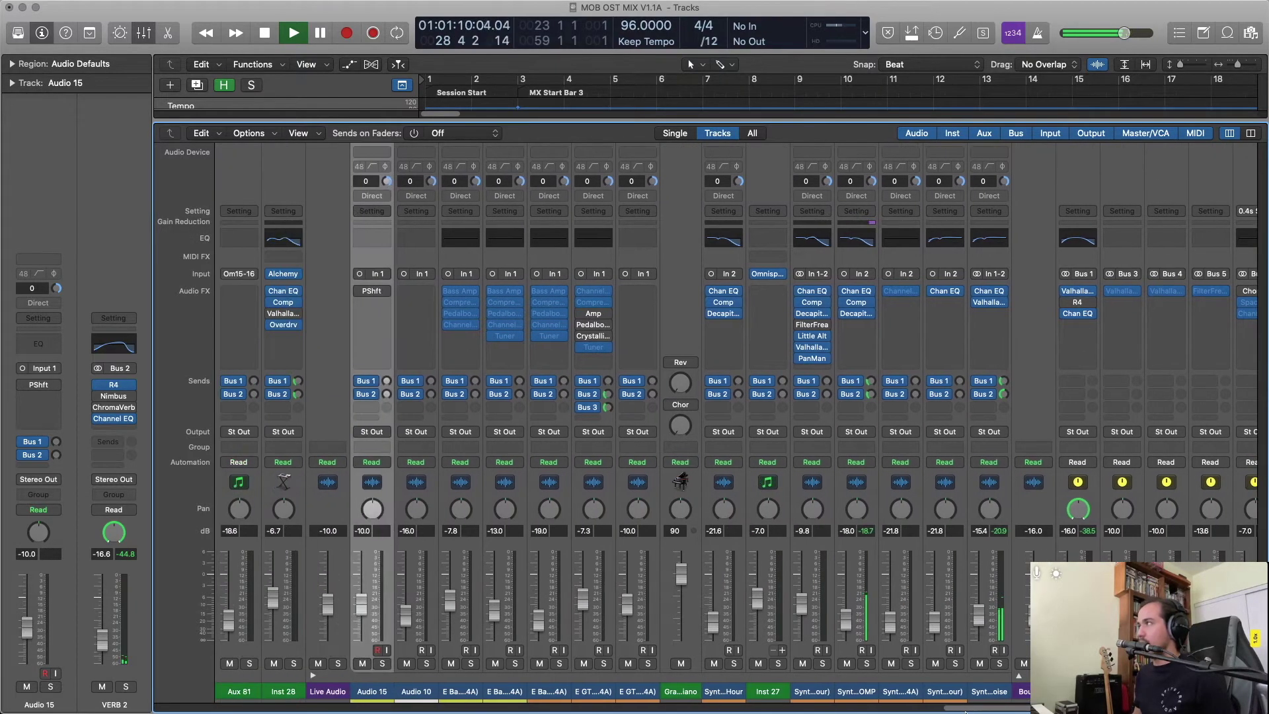
left_click_drag(873, 712, 732, 699)
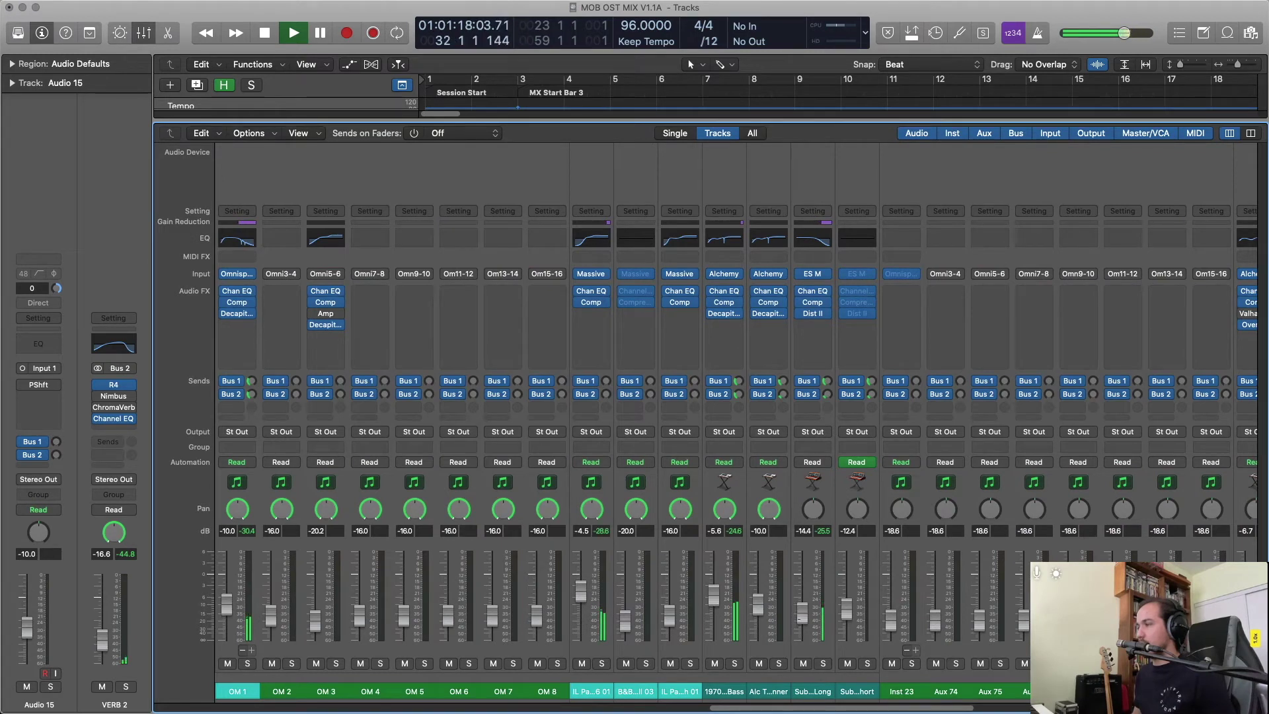
left_click_drag(606, 381, 616, 336)
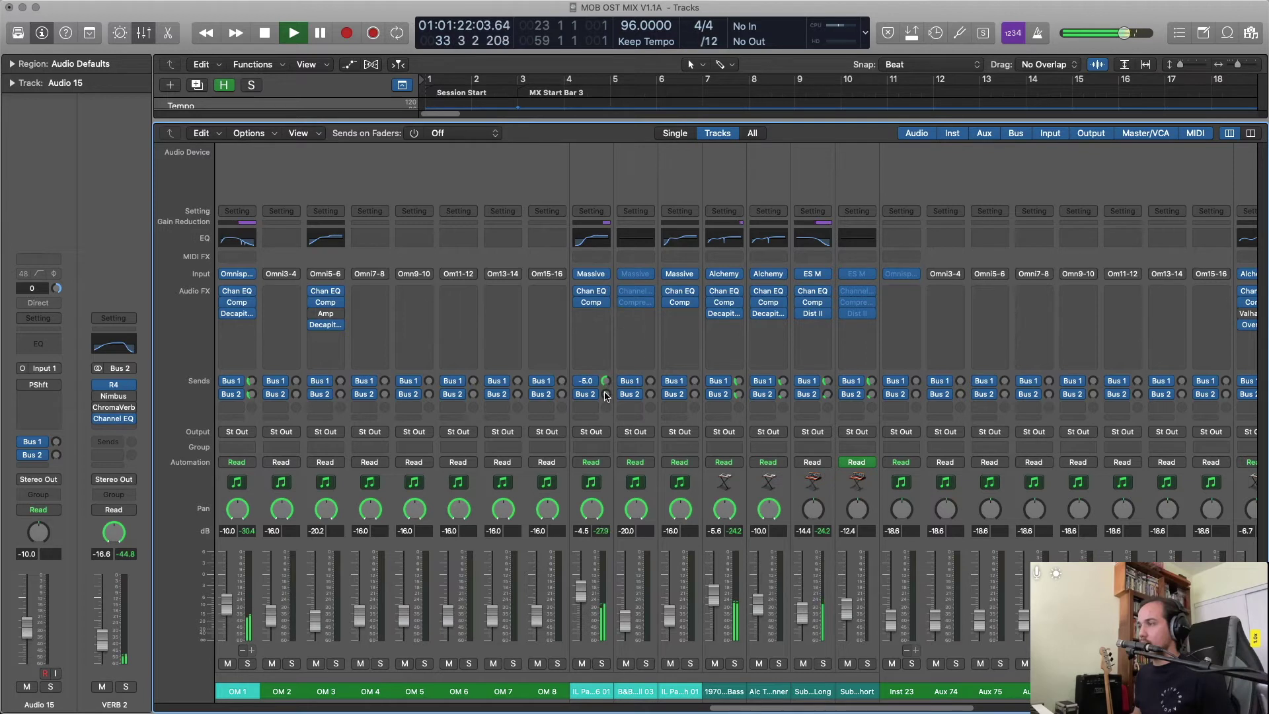
left_click_drag(606, 395, 606, 357)
left_click_drag(583, 600, 583, 595)
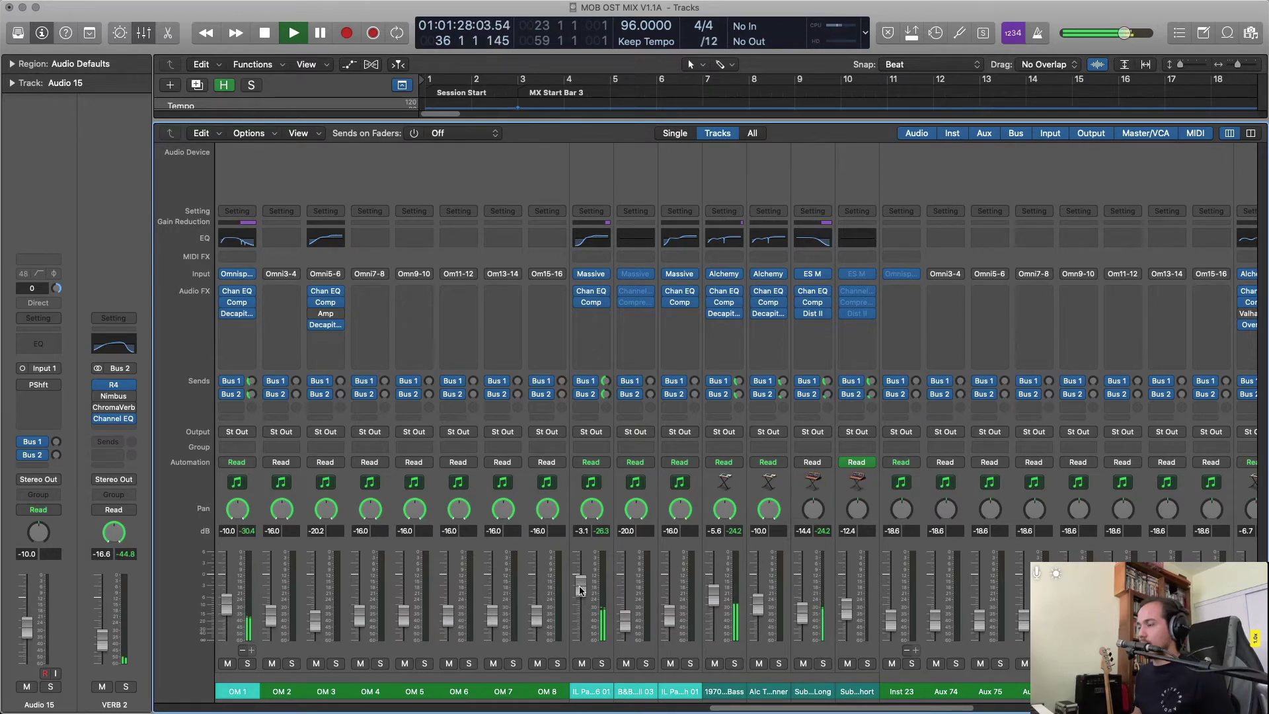
Raise the OM 1 fader to -8.8 dB and solo the channel briefly to hear it alone.
left_click_drag(731, 708, 691, 710)
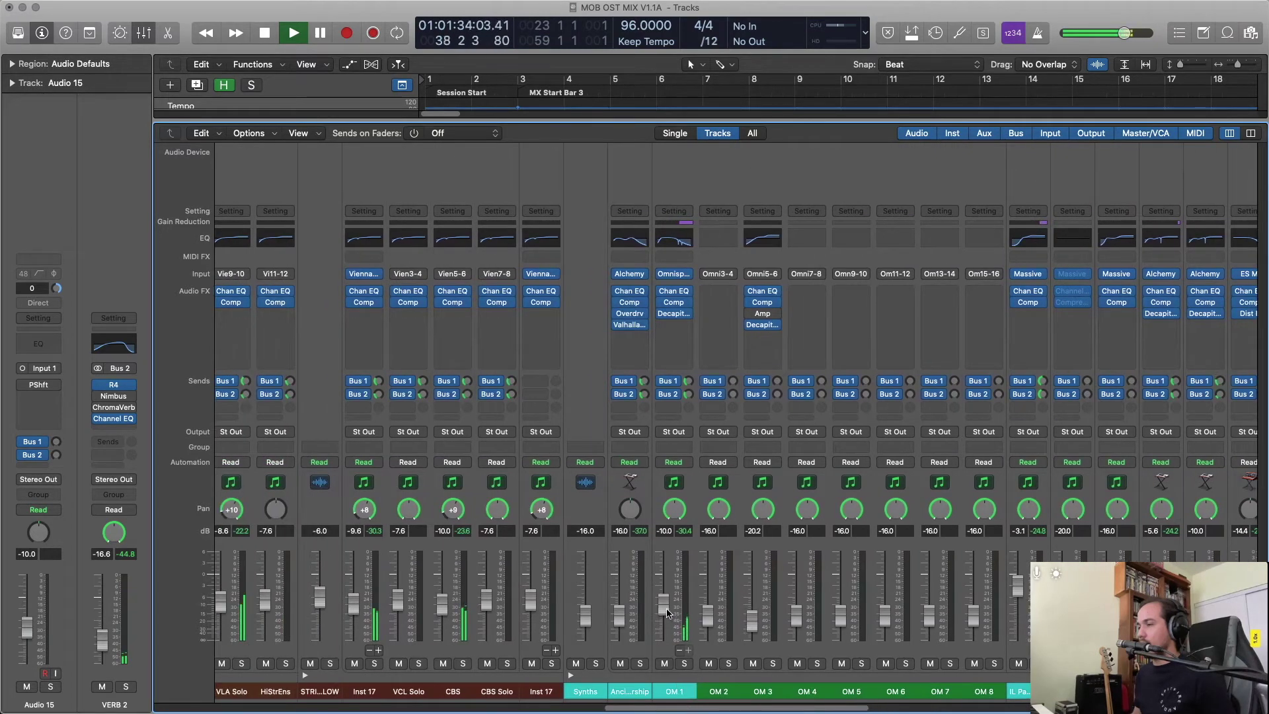
left_click_drag(668, 612, 667, 608)
left_click(689, 664)
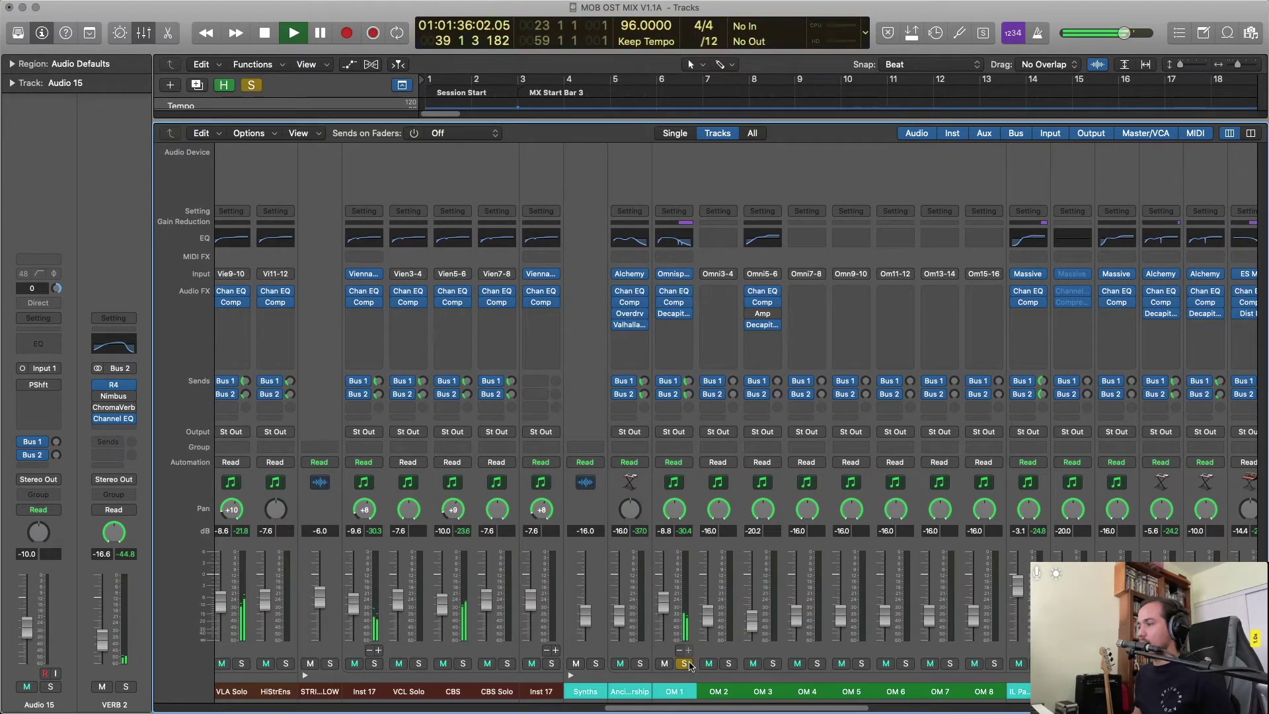
left_click(686, 664)
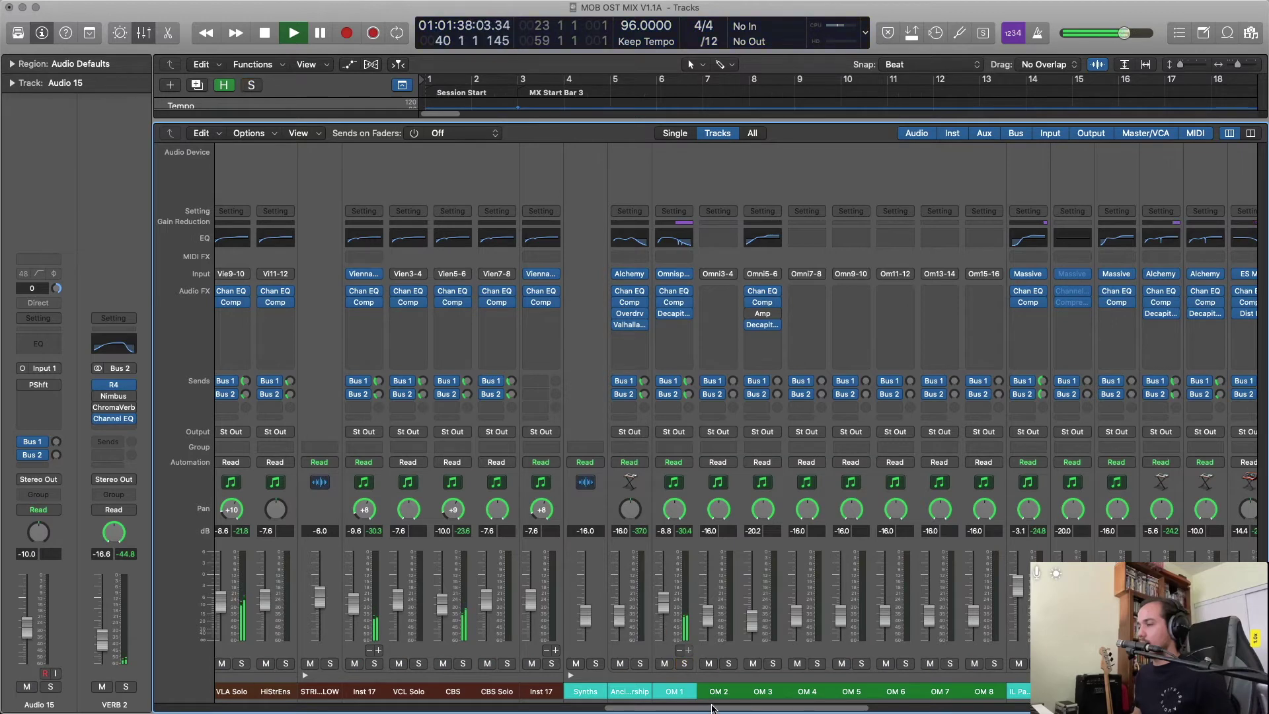
Balance the Synth Bass (48 Hour) channel partly soloed, setting Bus 1 send to -9.6 dB, Bus 2 send to -16.4 dB and fader to -10.2 dB.
left_click_drag(712, 709, 531, 708)
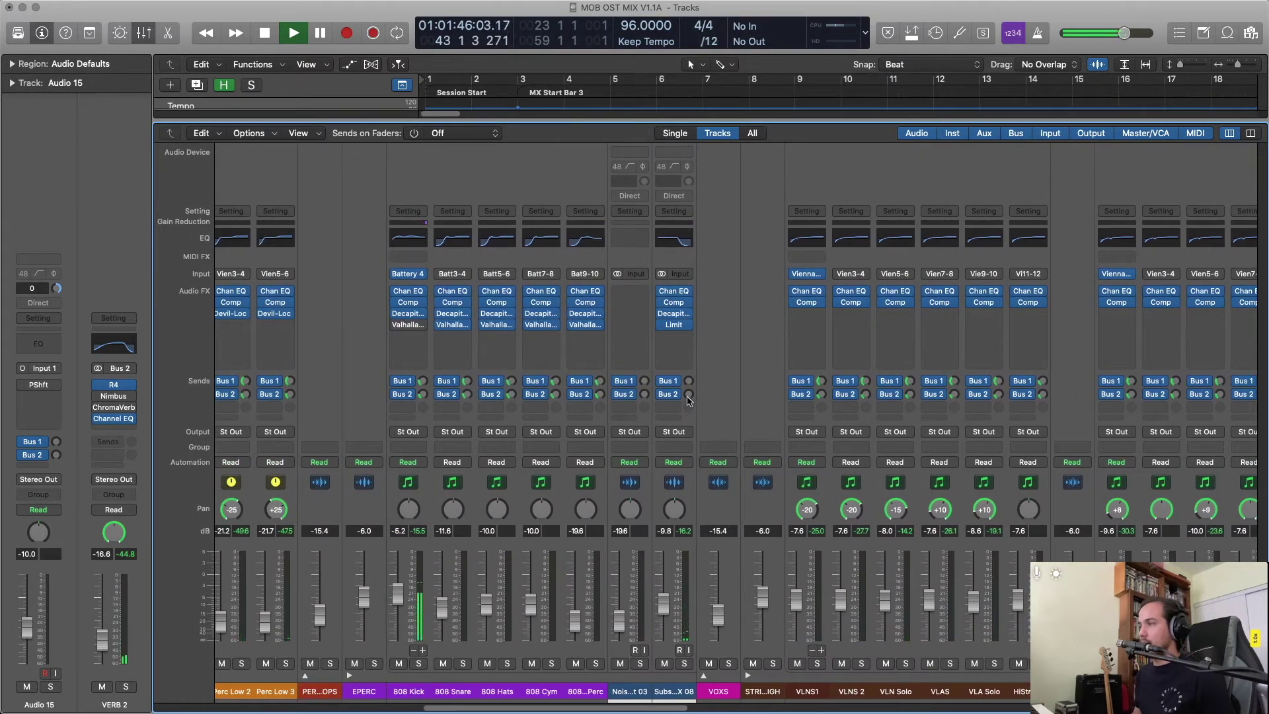
left_click_drag(674, 704, 1210, 709)
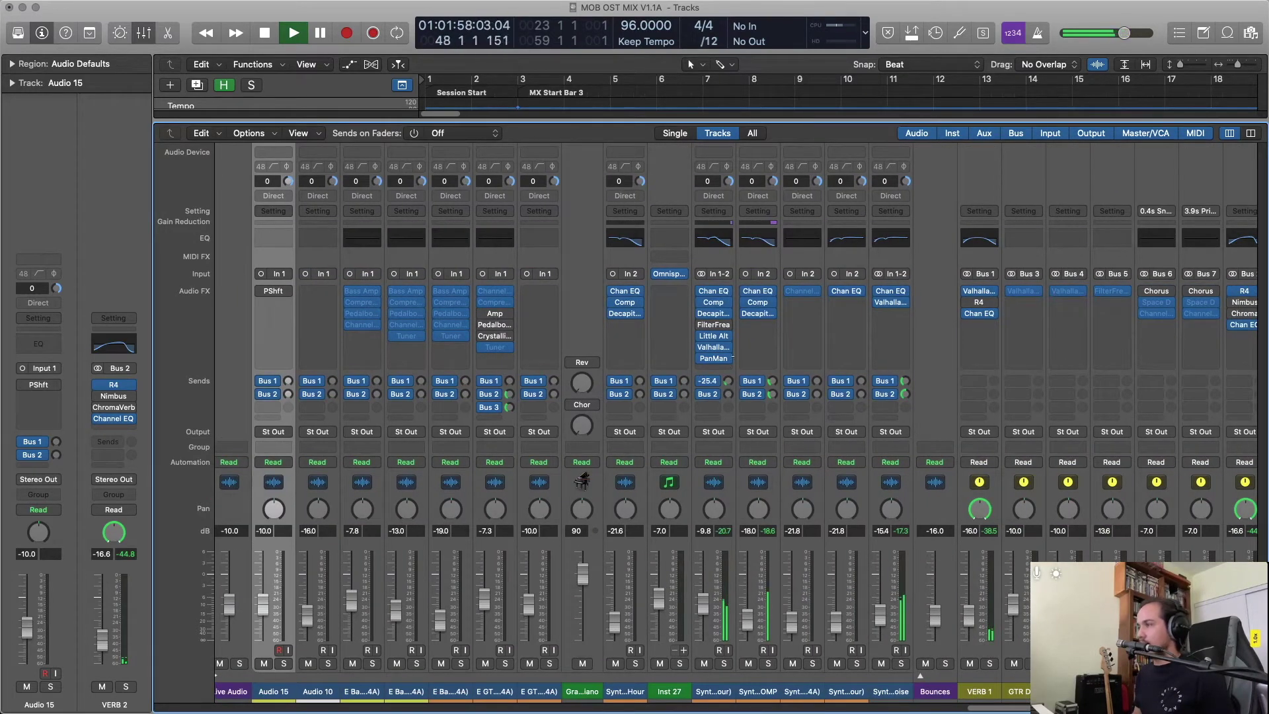
left_click_drag(728, 381, 746, 331)
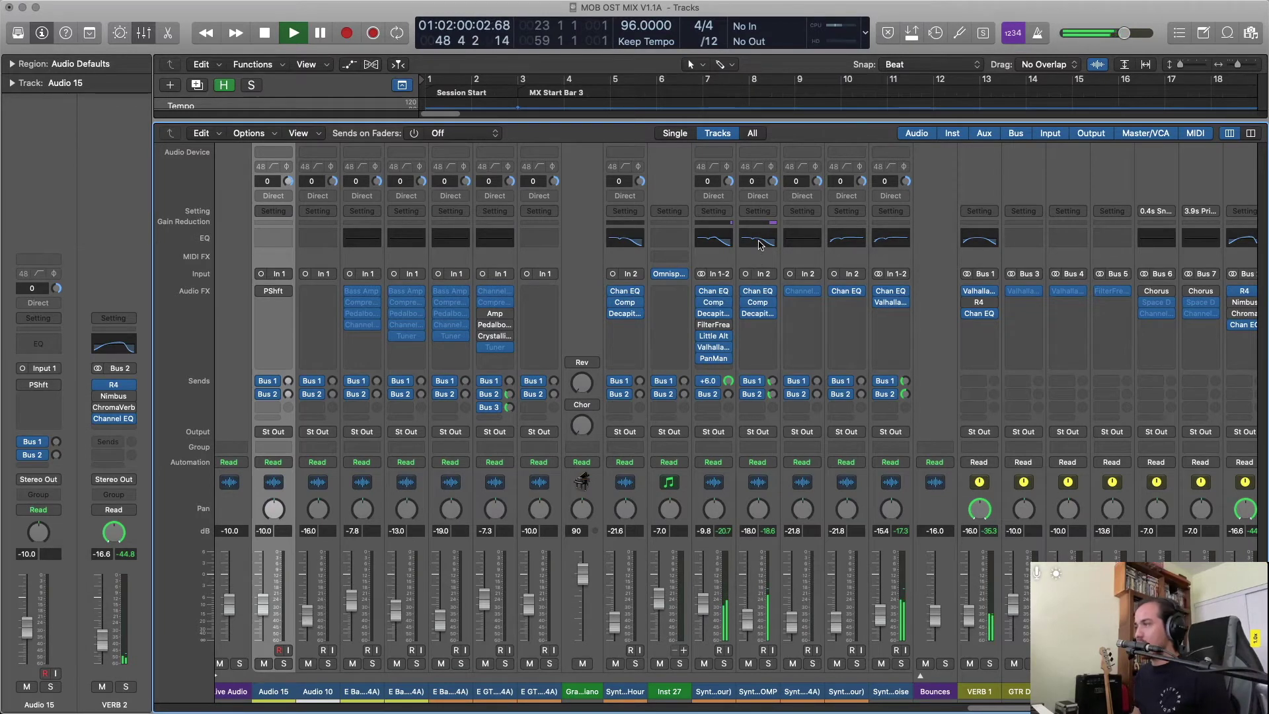
left_click(724, 663)
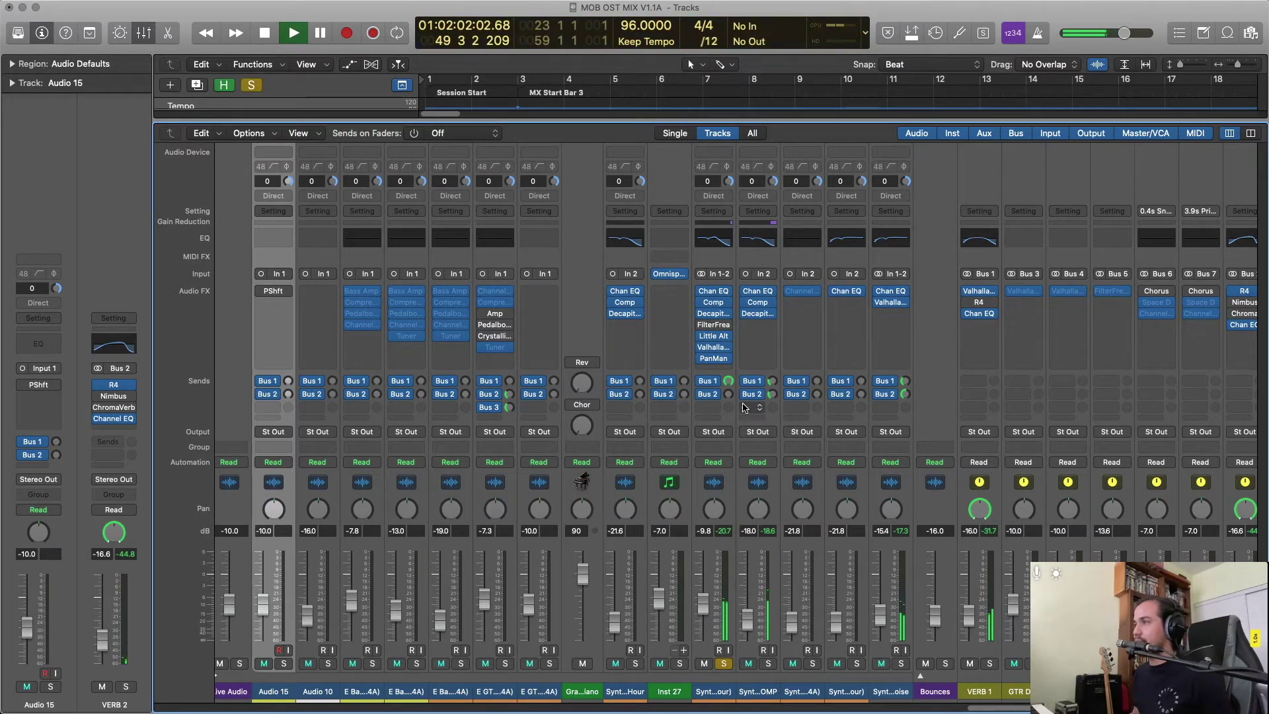
left_click_drag(728, 381, 728, 429)
left_click_drag(728, 381, 720, 448)
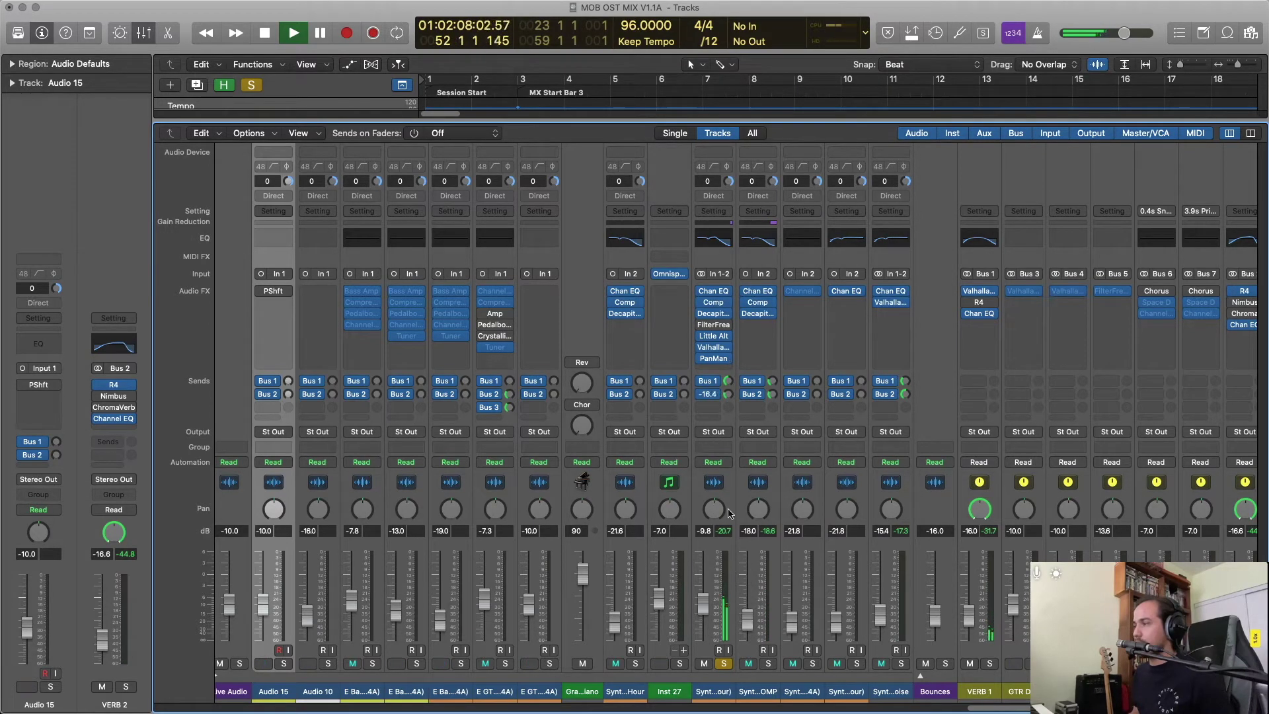
left_click(726, 664)
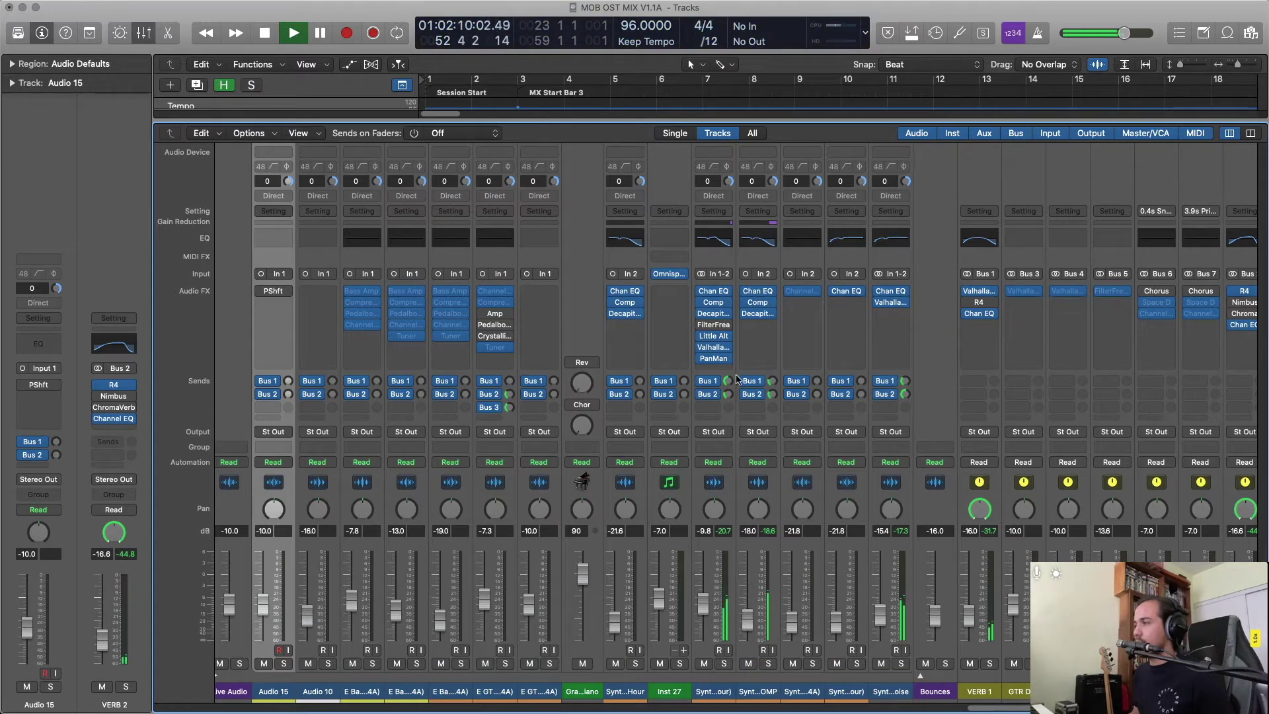
left_click_drag(730, 382, 730, 364)
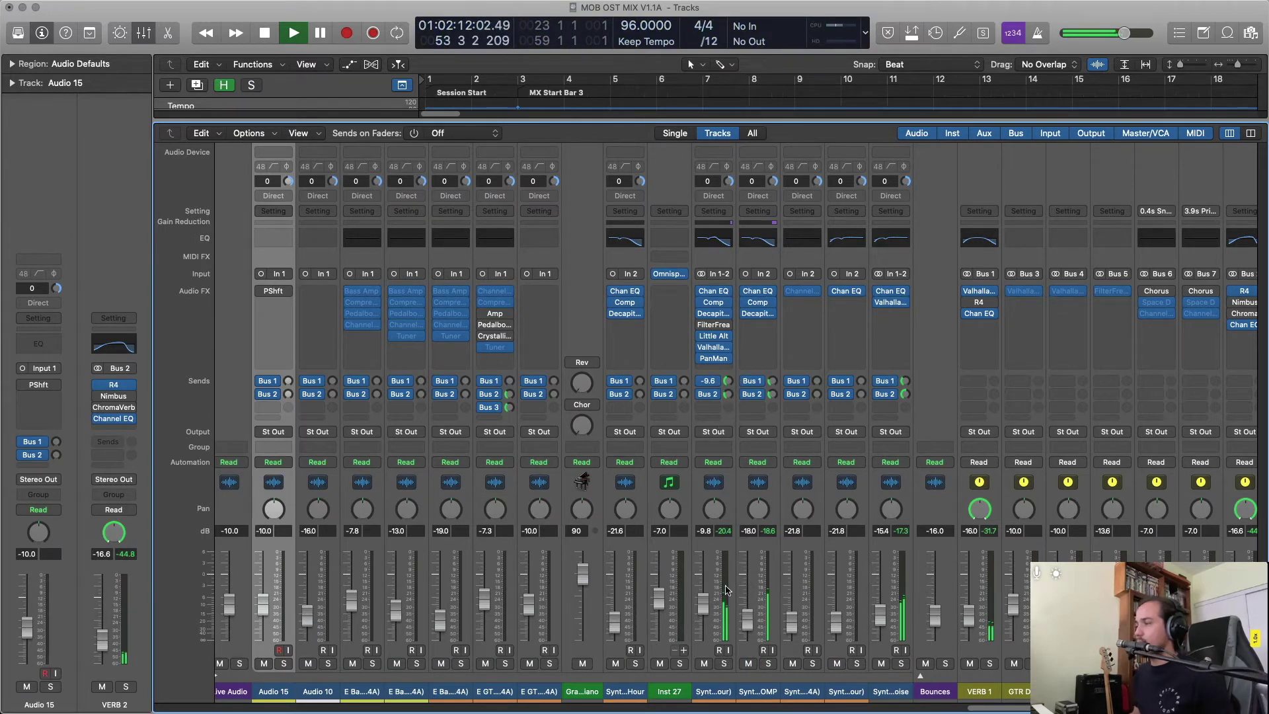
mouse_move(705, 604)
left_mouse_down()
mouse_move(706, 618)
mouse_move(694, 602)
left_mouse_up()
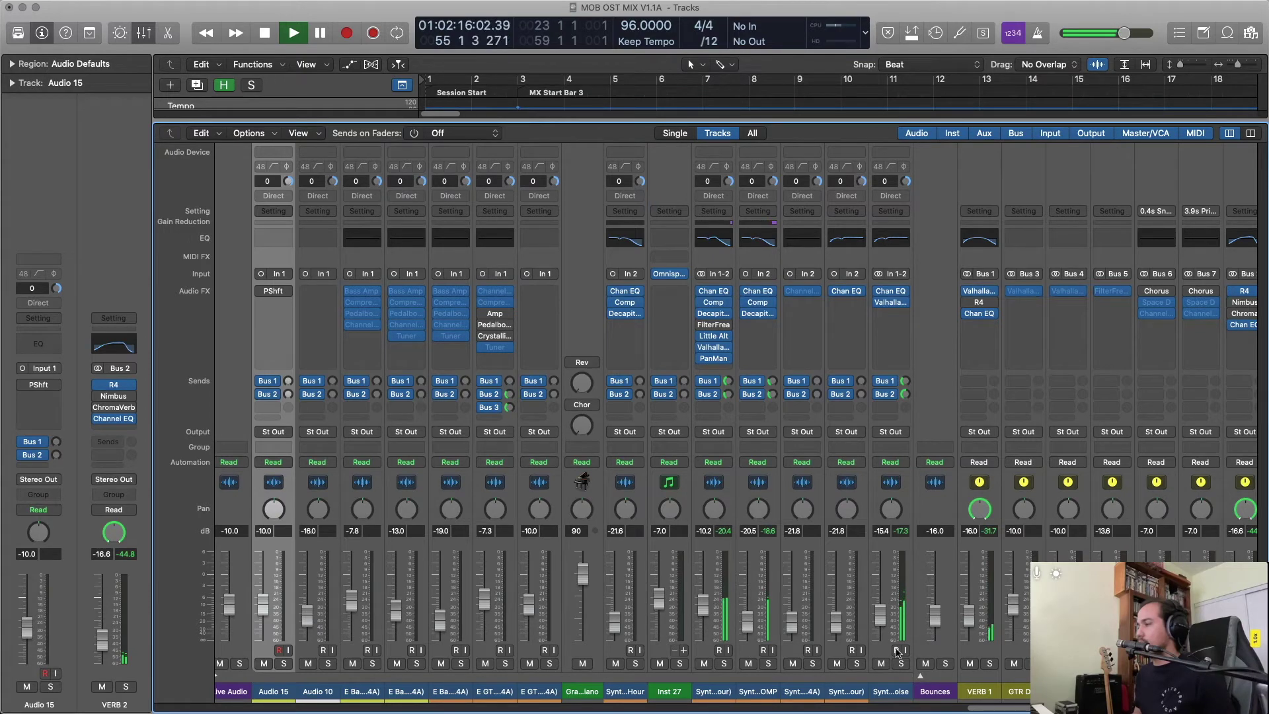
Raise the Synth Perc Noise fader to -15.0 dB and the IL Pad Pulse Dly MT6 01 fader to -1.0 dB.
left_click_drag(882, 619, 882, 613)
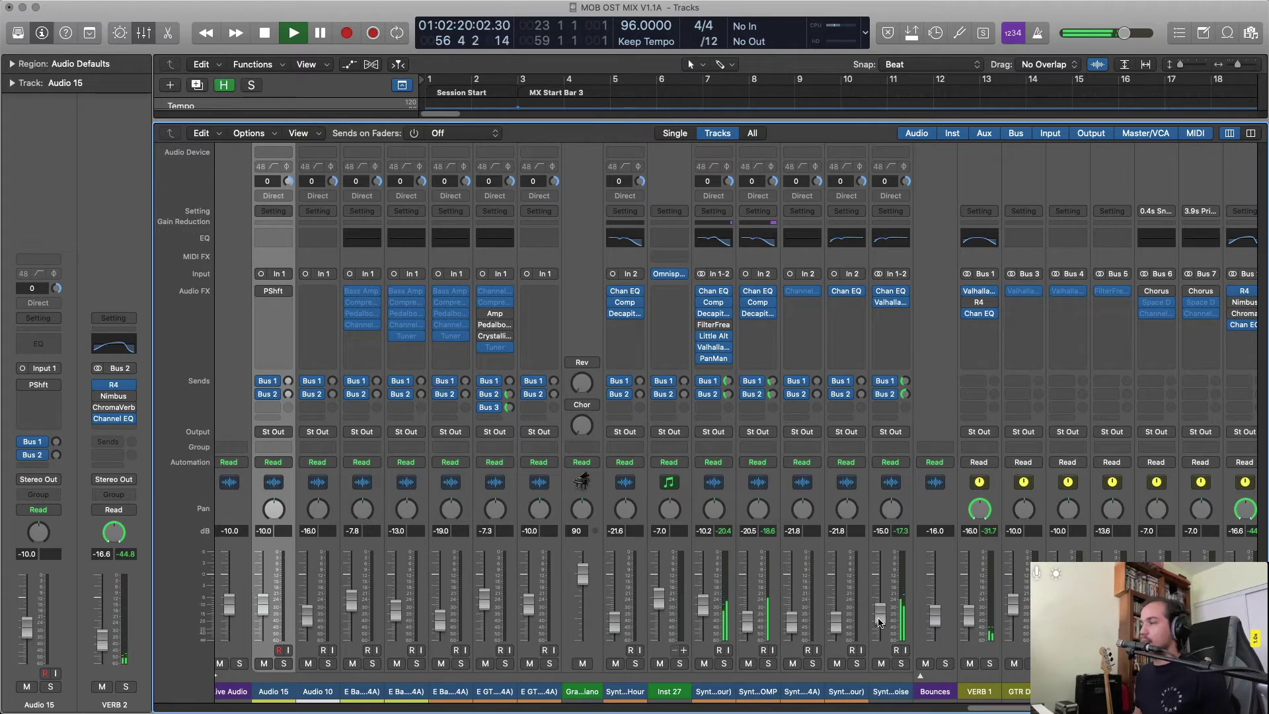
left_click_drag(1001, 710, 757, 711)
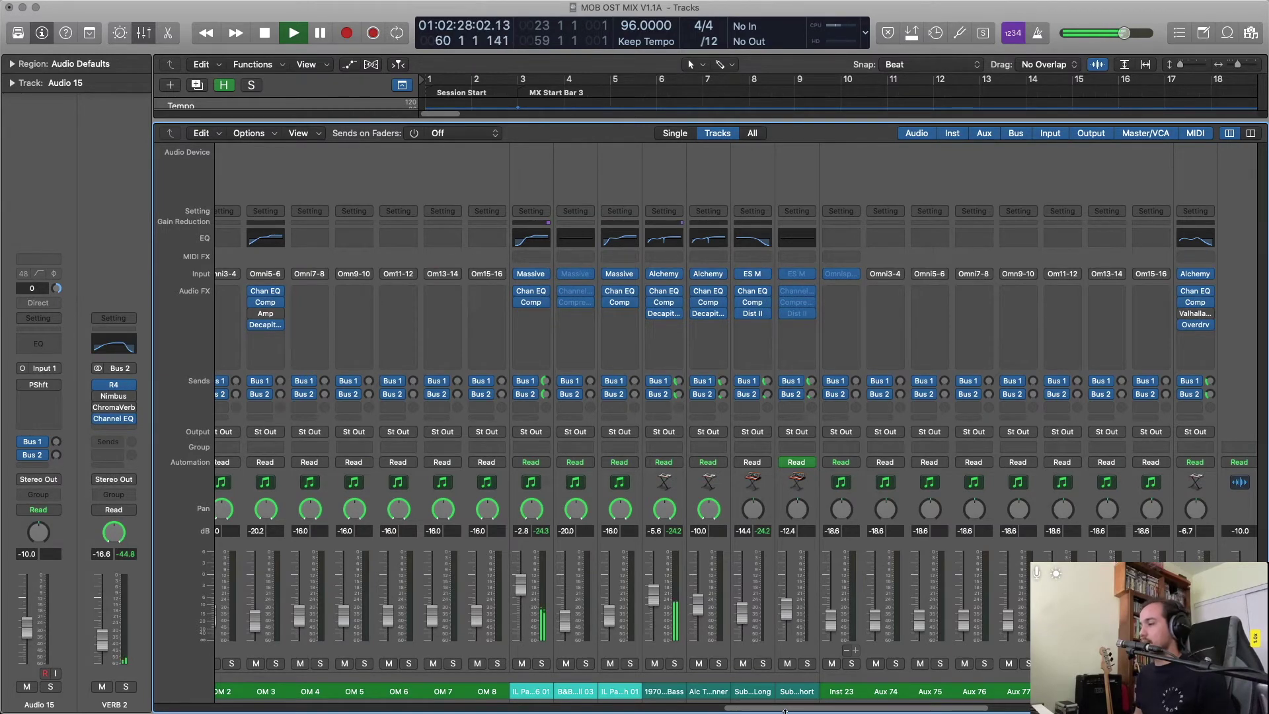
mouse_move(786, 711)
left_mouse_down()
mouse_move(941, 711)
mouse_move(807, 710)
left_mouse_up()
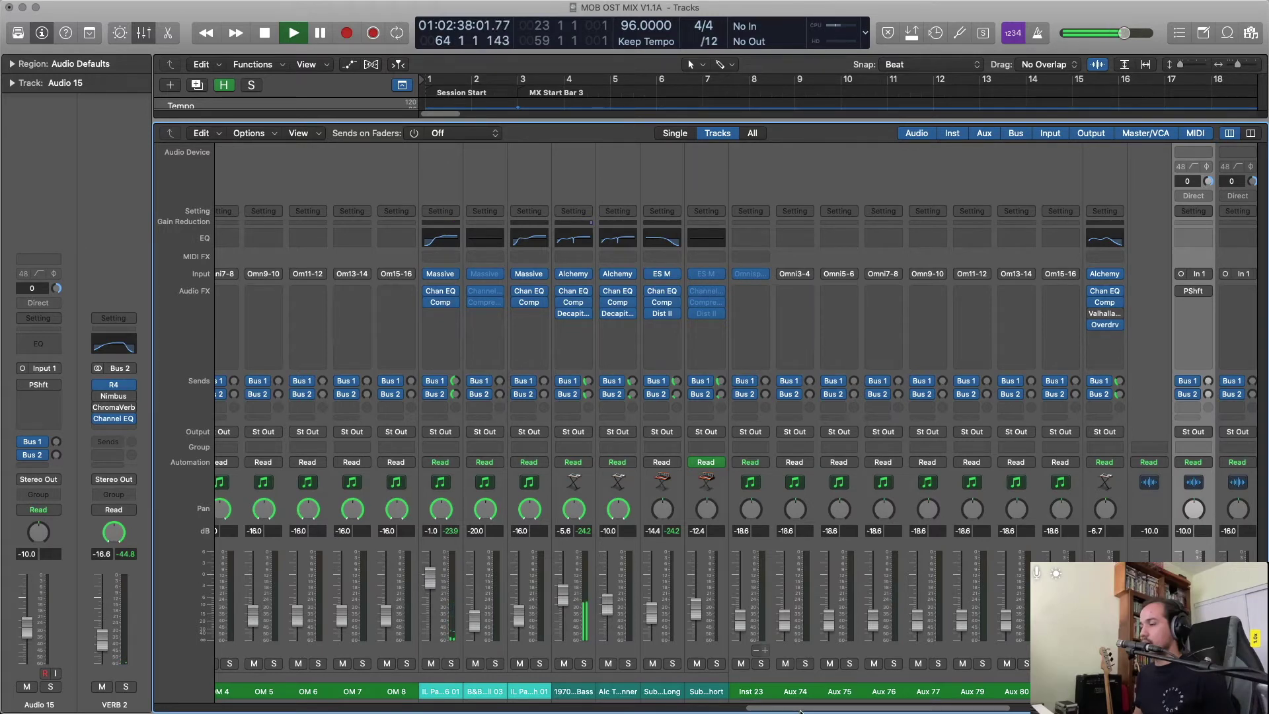
Raise the Ancient Starship fader in the Synths group to -6.6 dB.
left_click_drag(800, 711, 990, 712)
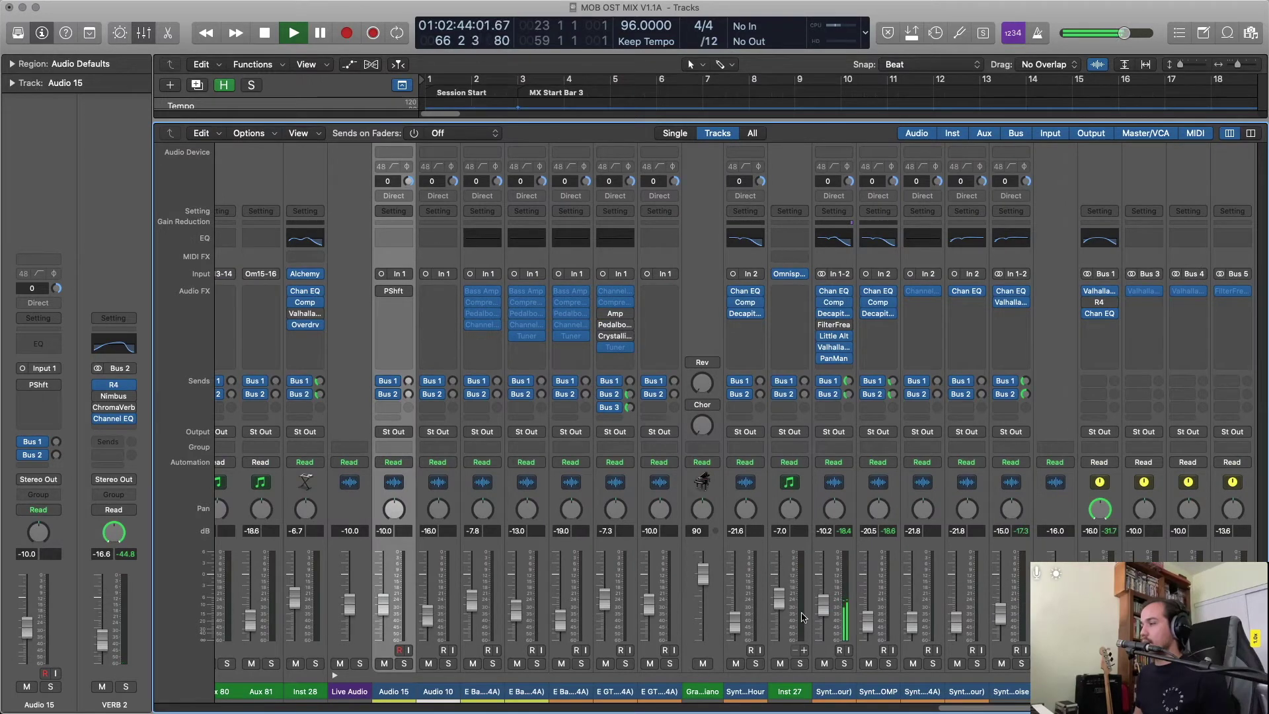
left_click_drag(983, 710, 129, 709)
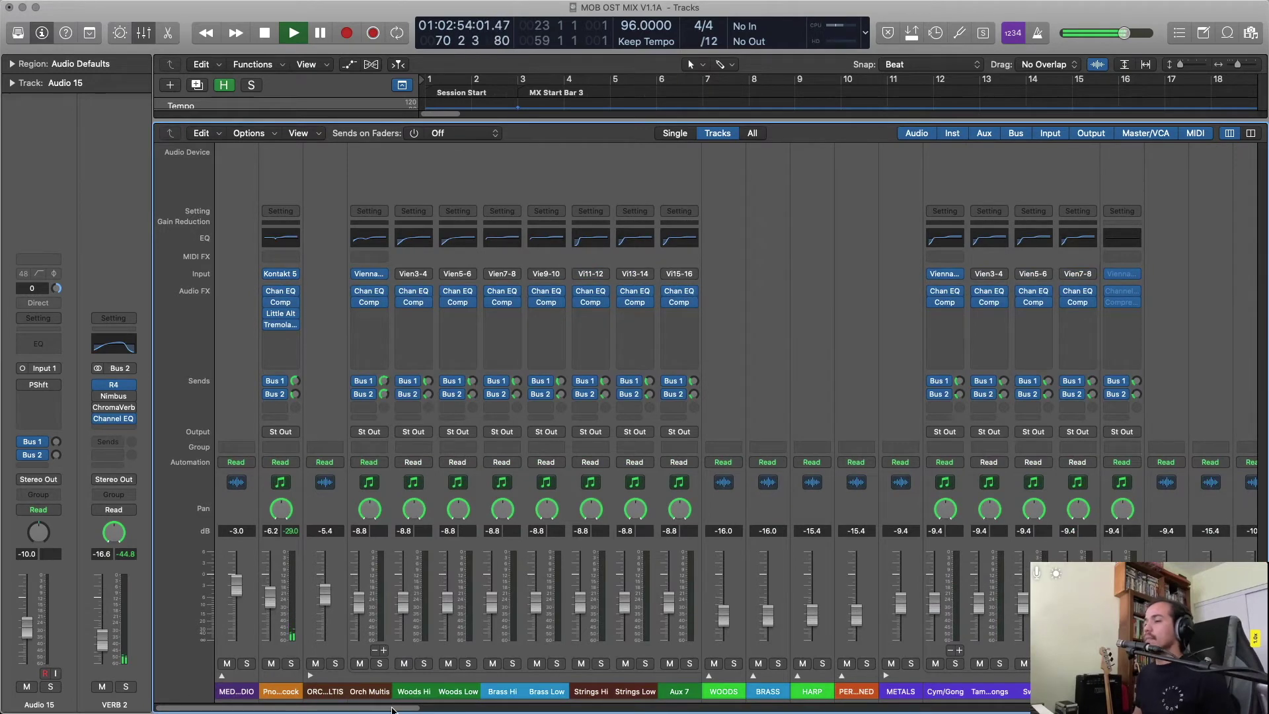
scroll(278, 591, "right", 15)
left_click_drag(581, 711, 835, 711)
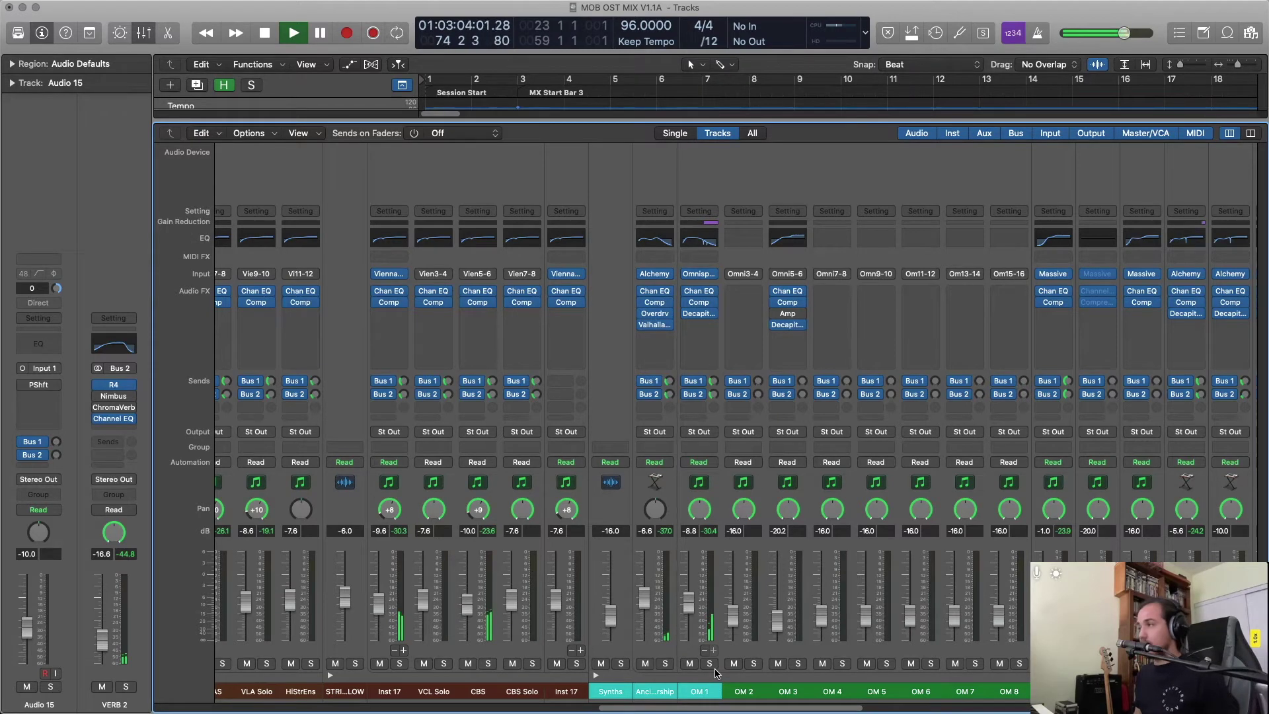
Show the arrangement, make the view follow the playhead, and return to the mixer.
key("x")
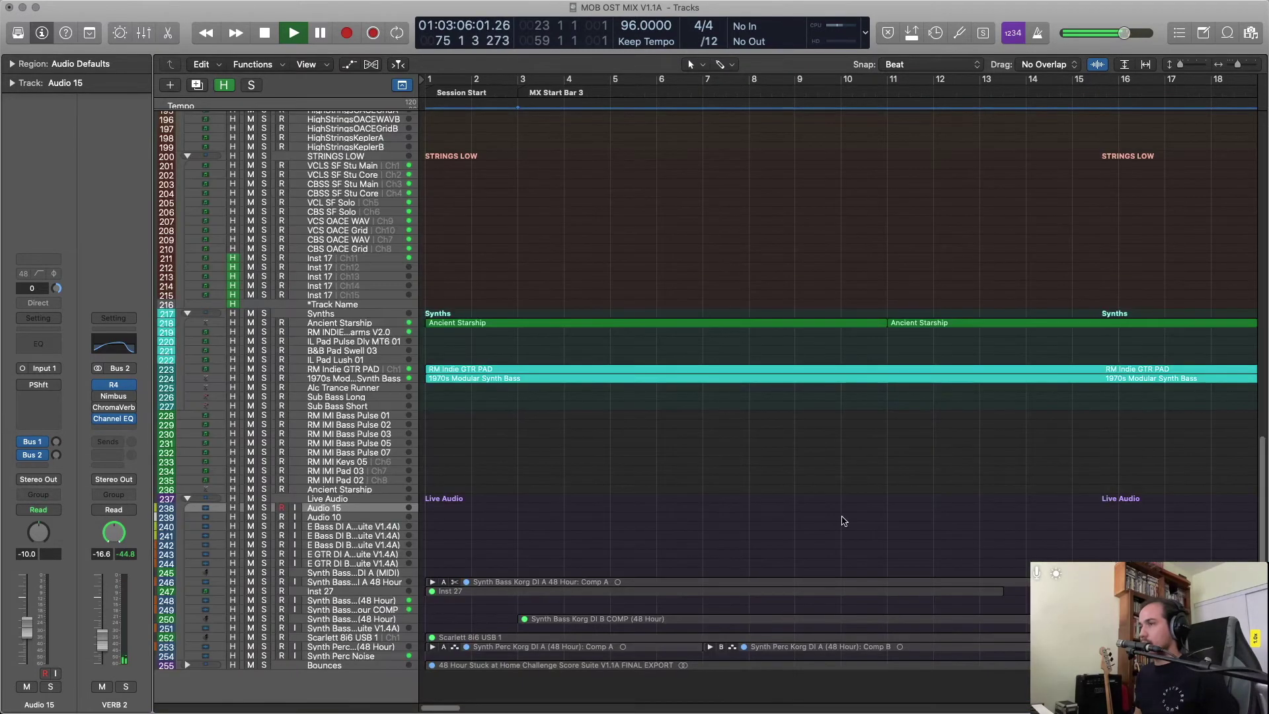
key("ctrl+period")
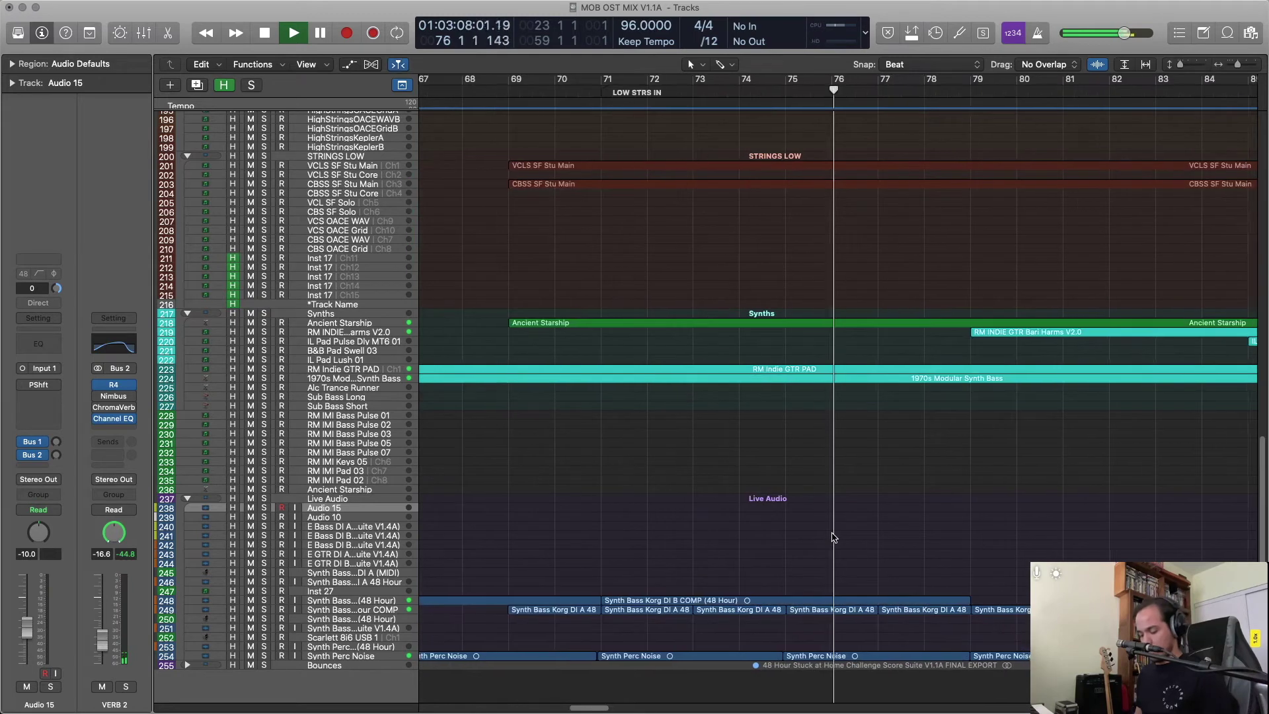
key("x")
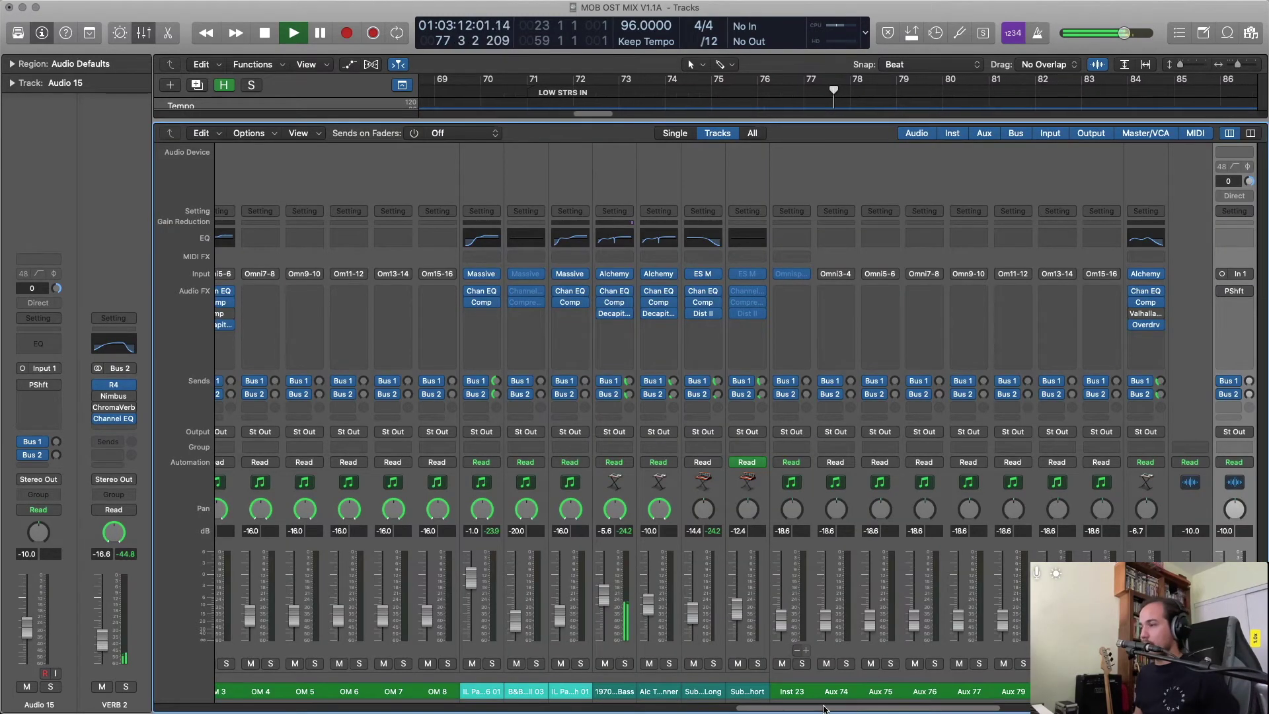
Raise the Ancient Starship fader to -4.8 dB and lower the OM 3 fader to -21.5 dB.
left_click_drag(825, 708, 702, 691)
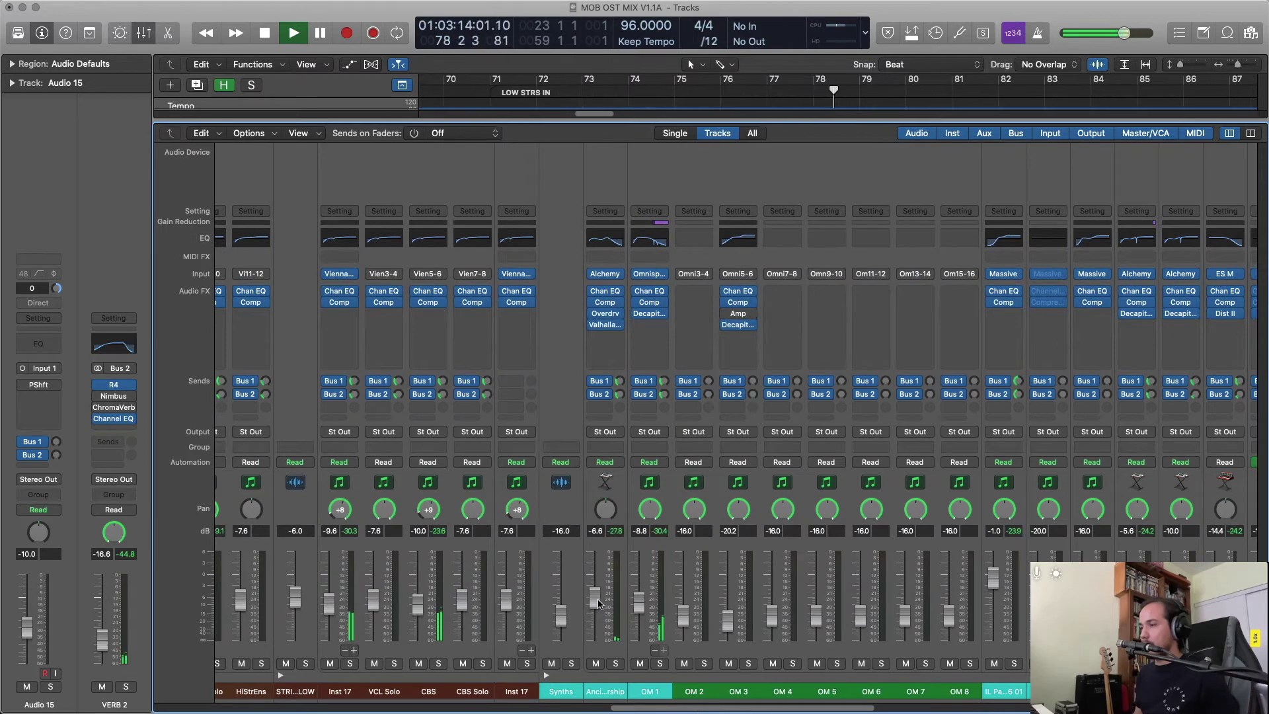
left_click_drag(599, 604, 600, 591)
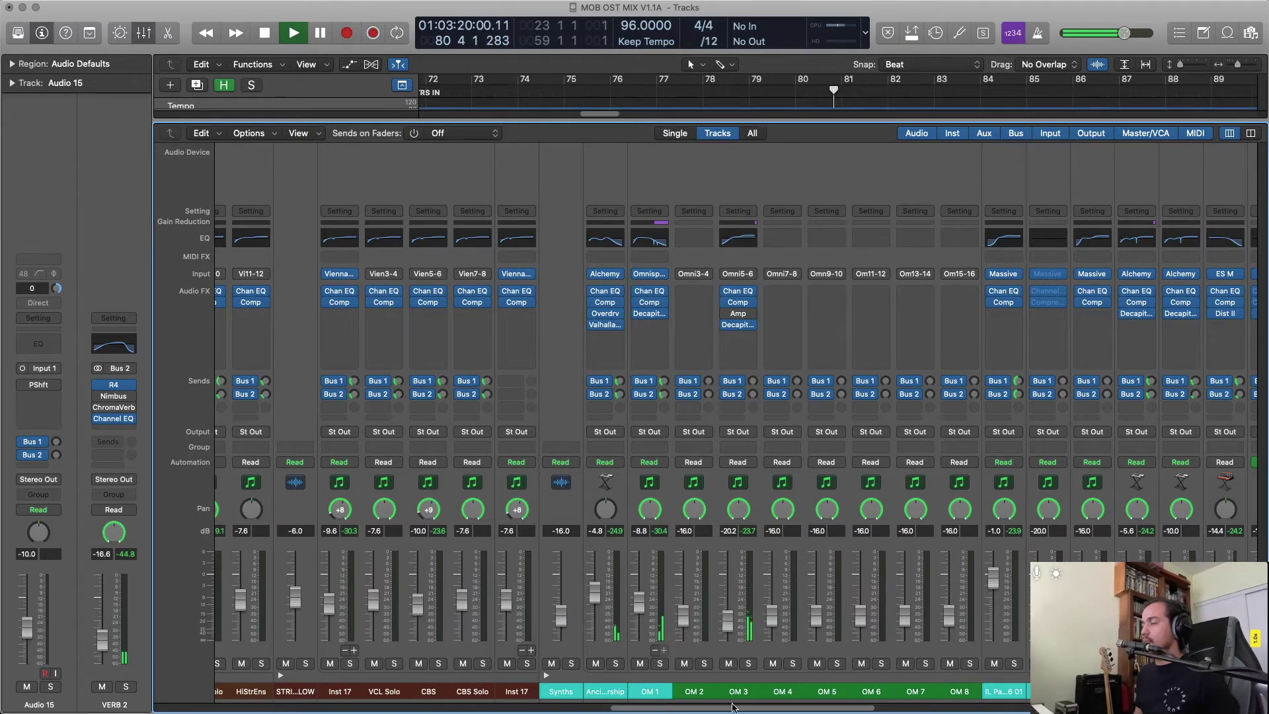
left_click_drag(732, 707, 827, 693)
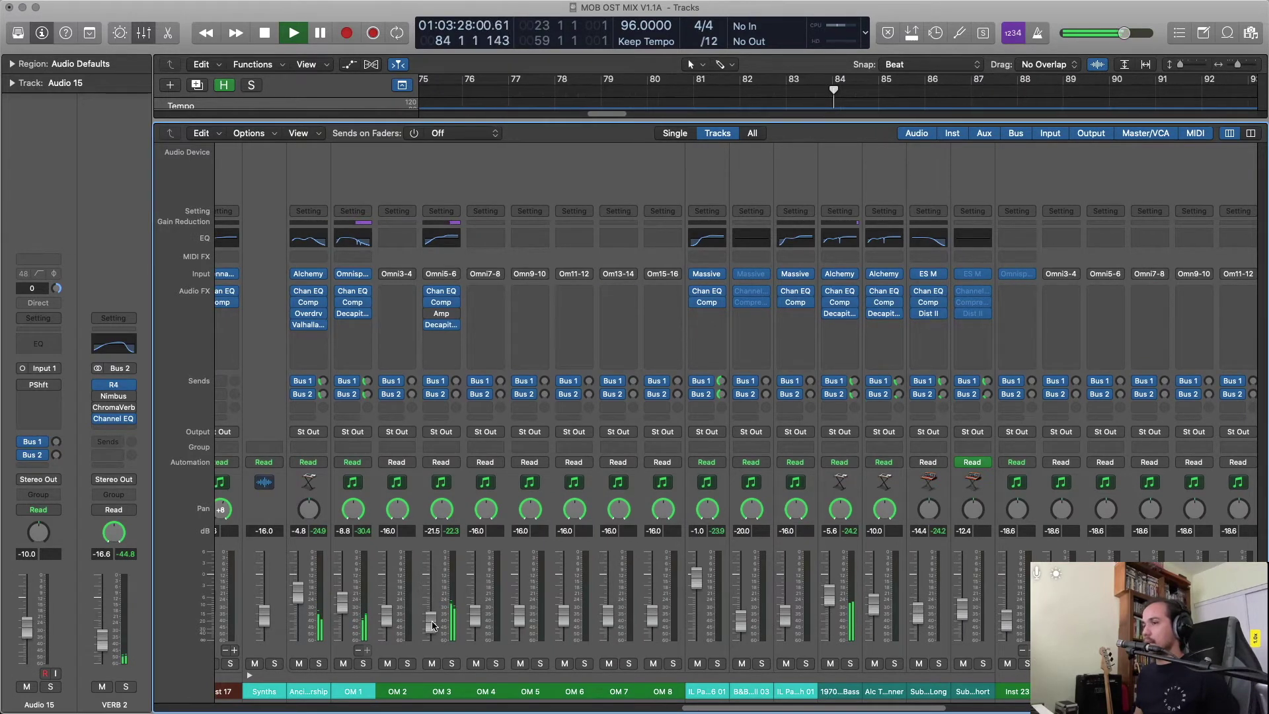
Select all channels from STRINGS HIGH through the last Inst 17 low strings channel and raise their faders together.
left_click_drag(750, 709, 552, 712)
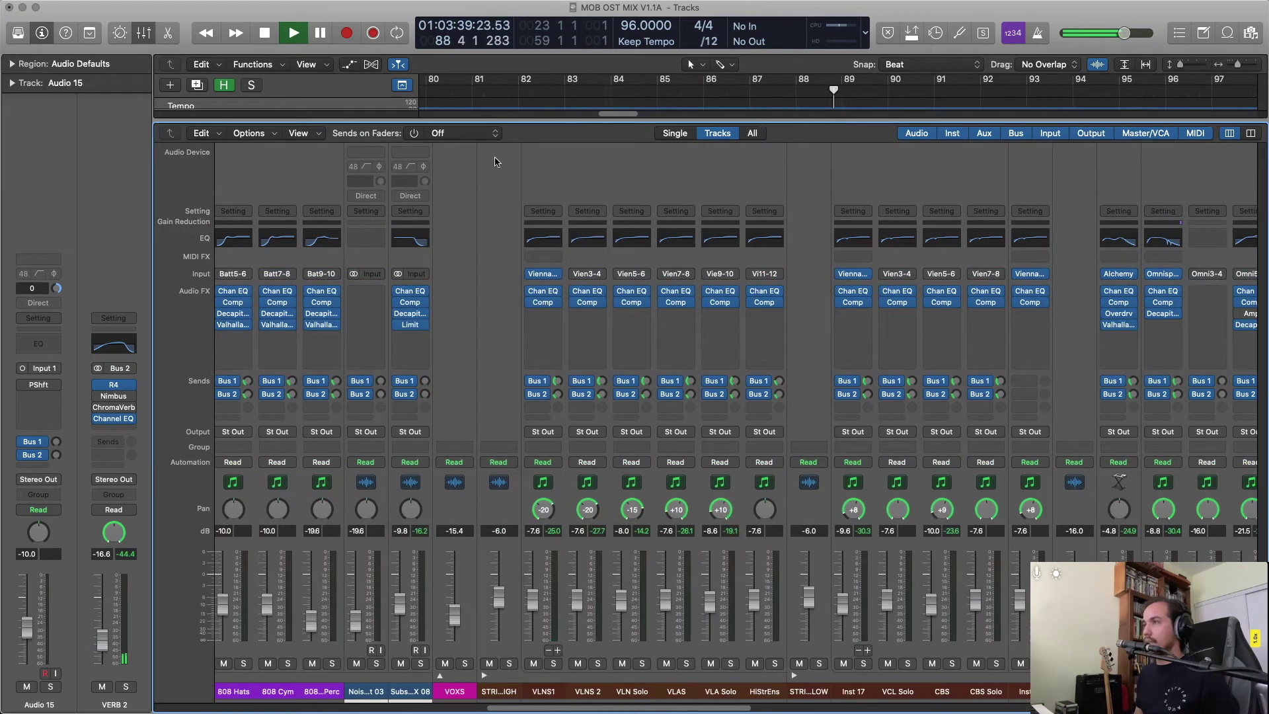
left_click(498, 162)
left_click(1035, 165, "shift")
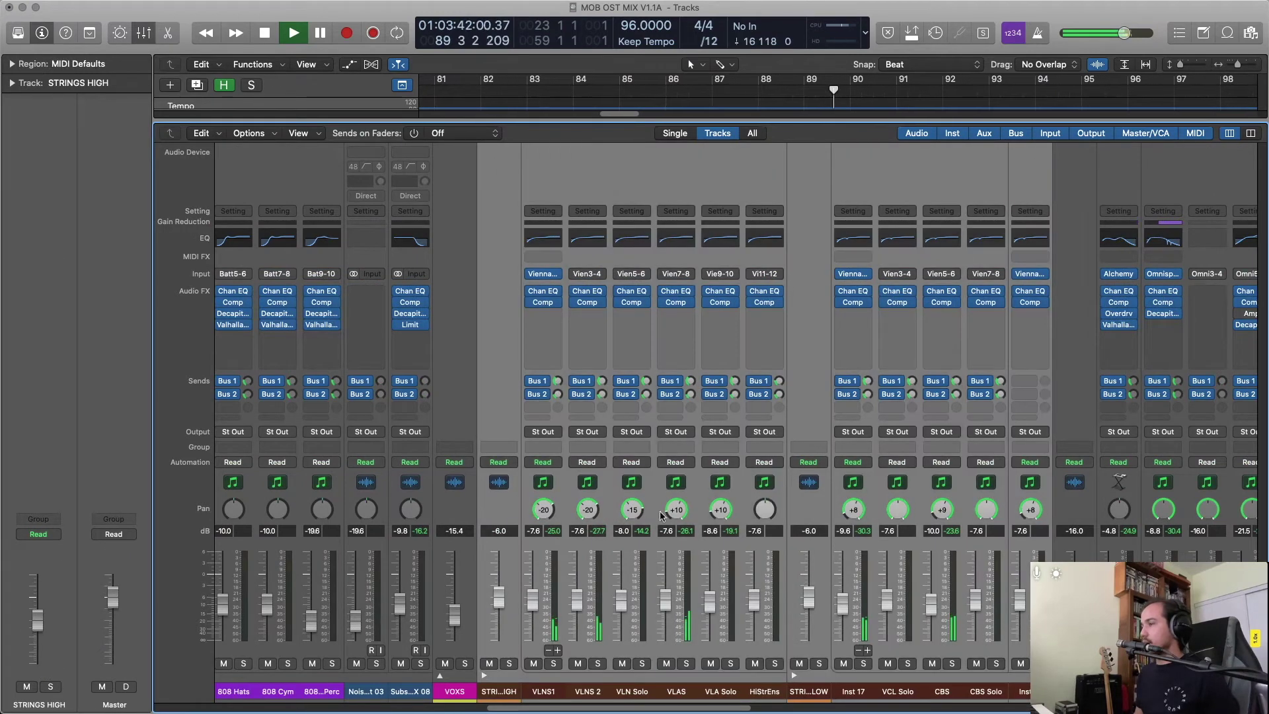
left_click_drag(498, 601, 492, 590)
Select the channels from ORCH MULTIS through Aux 7 and raise their faders together, ORCH MULTIS to -5.0 dB and the others to -8.4 dB.
left_click_drag(767, 709, 371, 708)
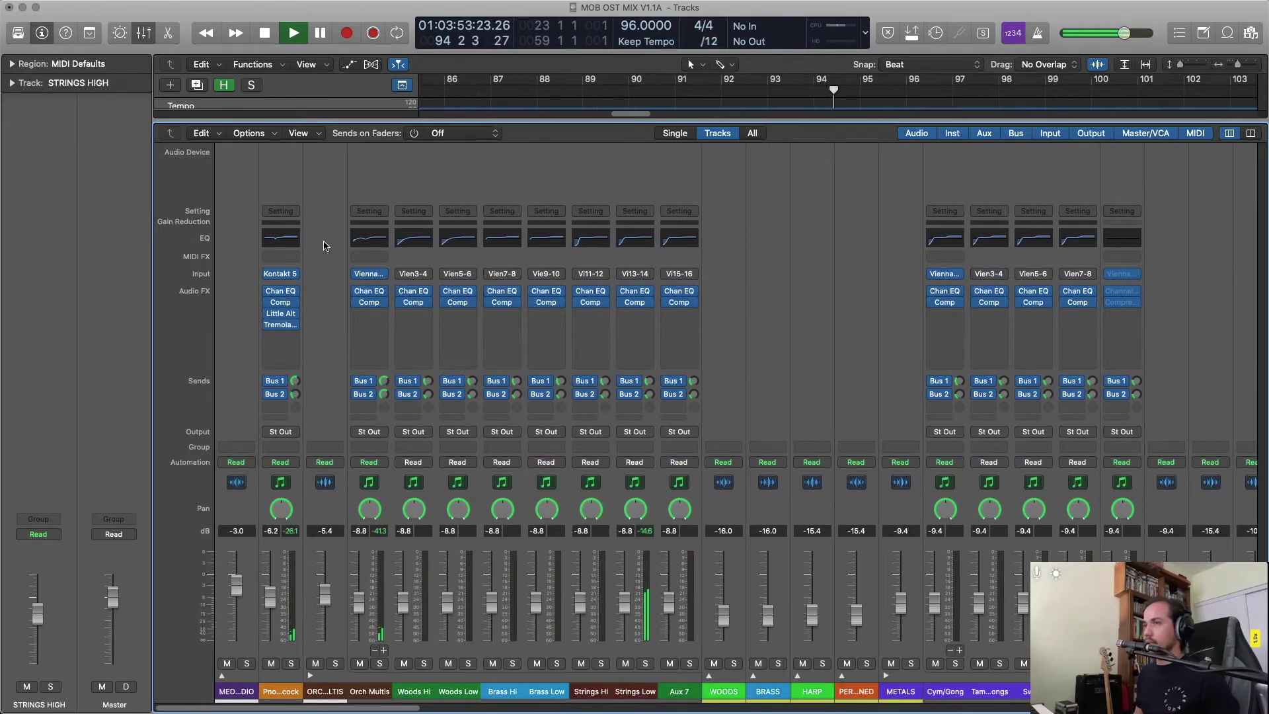
key("Up")
left_click(672, 183, "shift")
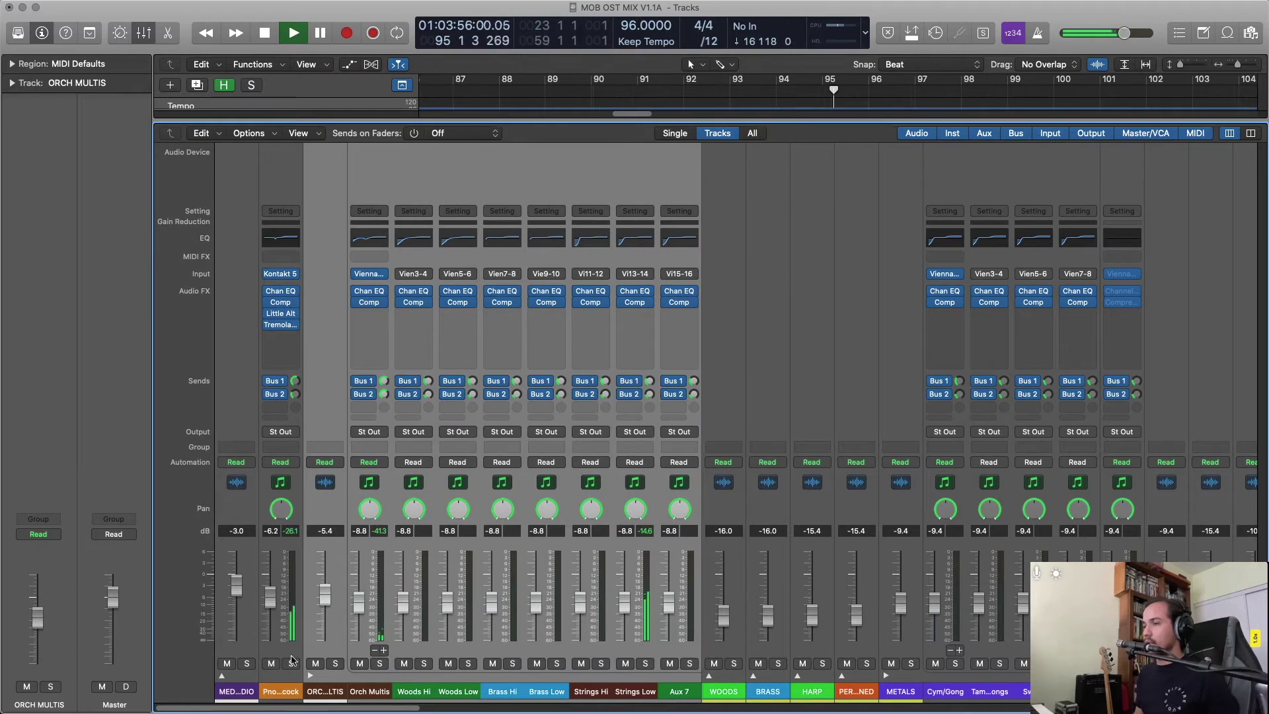
left_click_drag(323, 590, 320, 585)
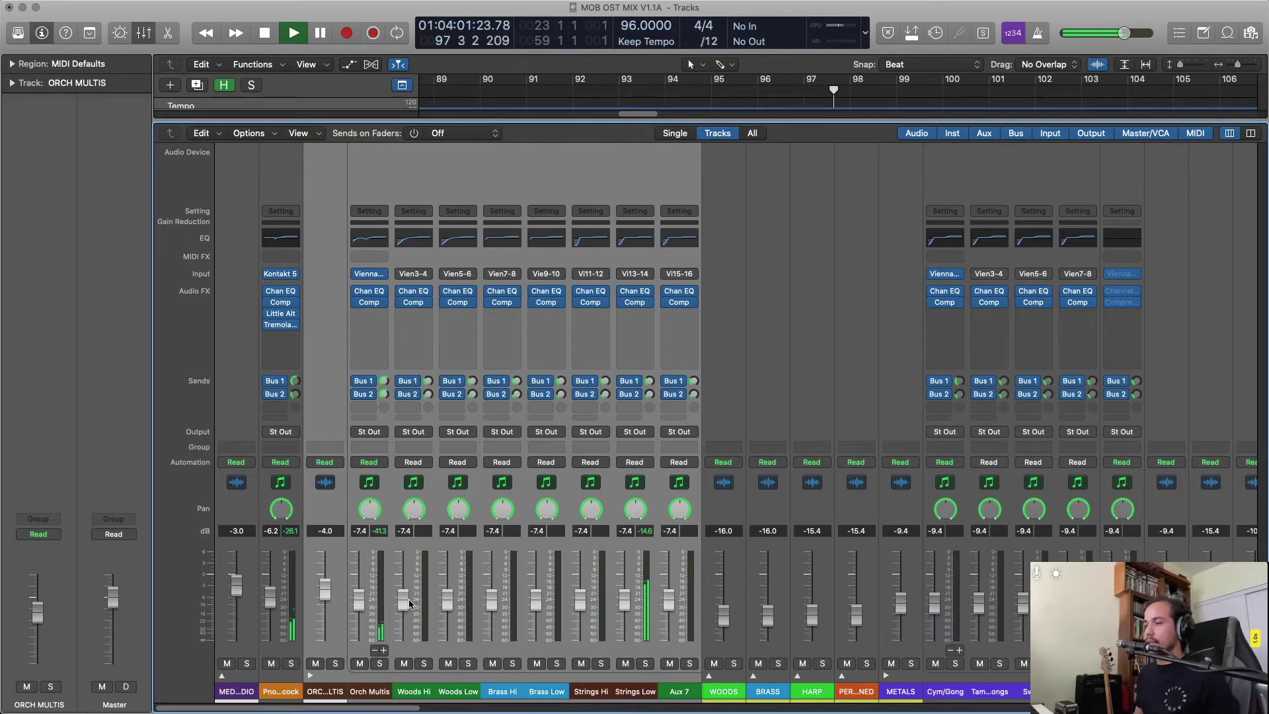
left_click_drag(410, 602, 406, 608)
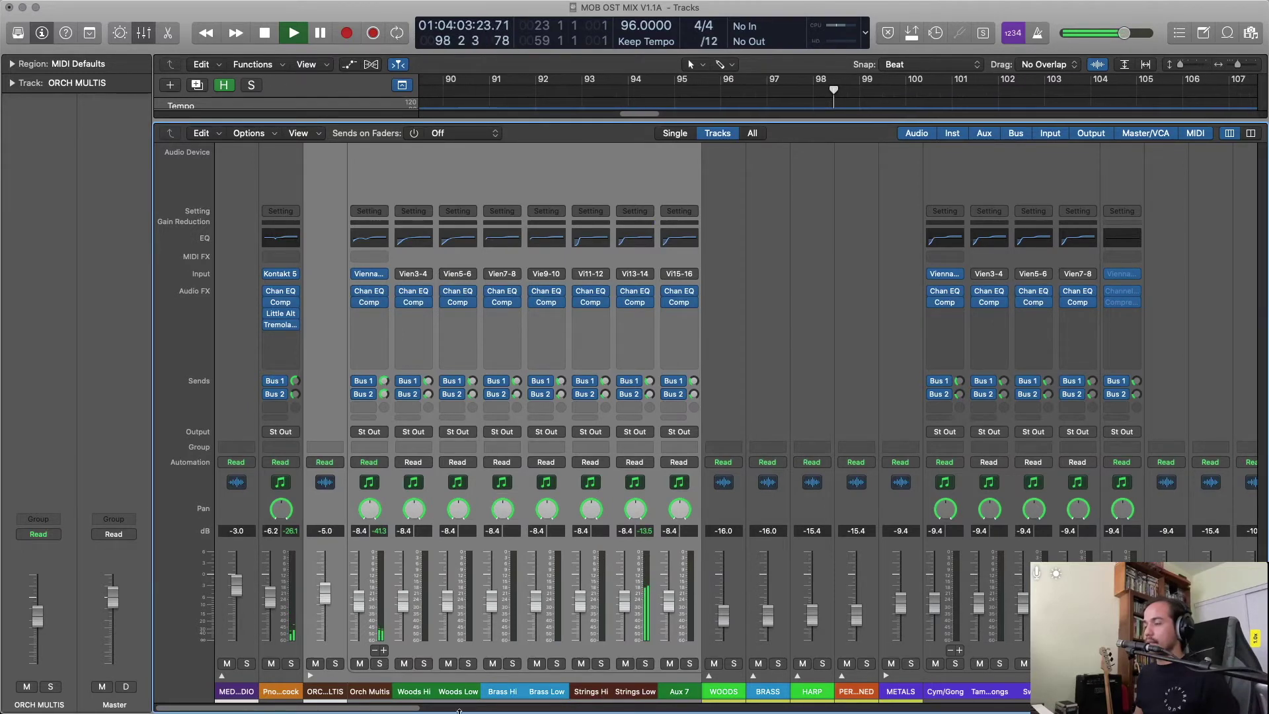
Raise the IL Pad Pulse Dly MT6 01 fader to -0.5 dB and the Alc Trance Runner fader to -6.0 dB.
left_click_drag(395, 708, 1256, 710)
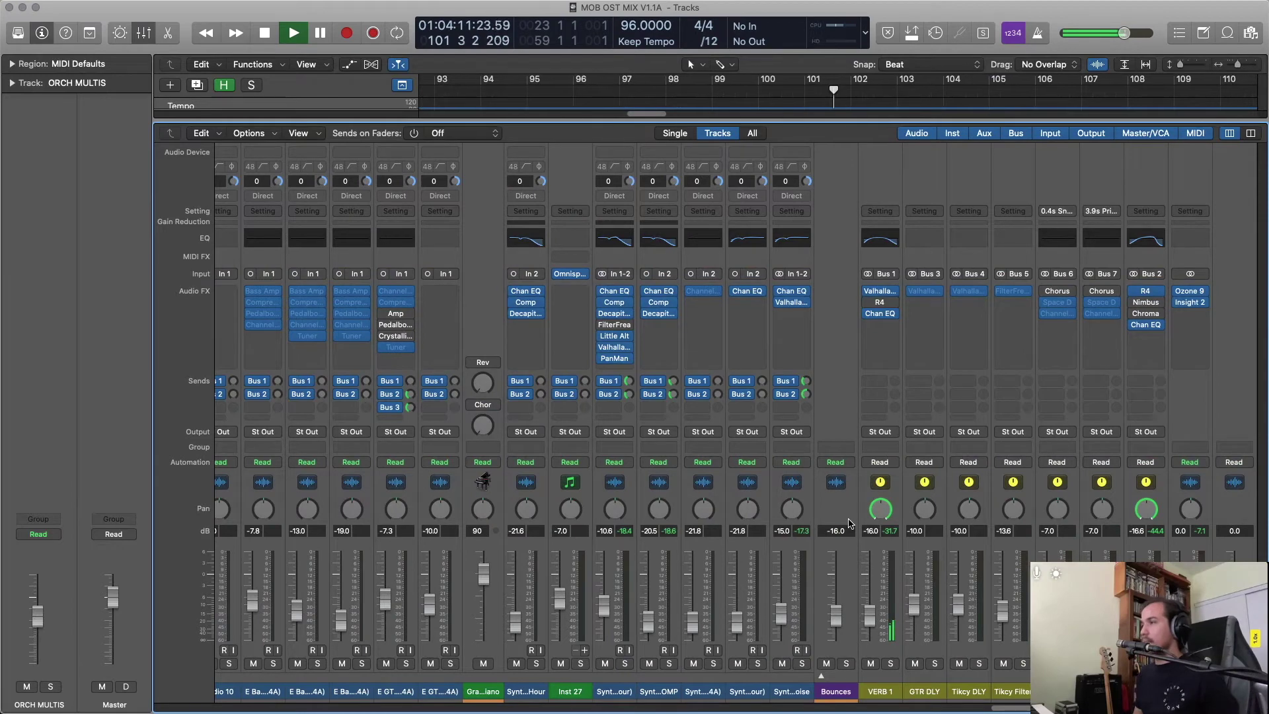
left_click_drag(1002, 711, 747, 709)
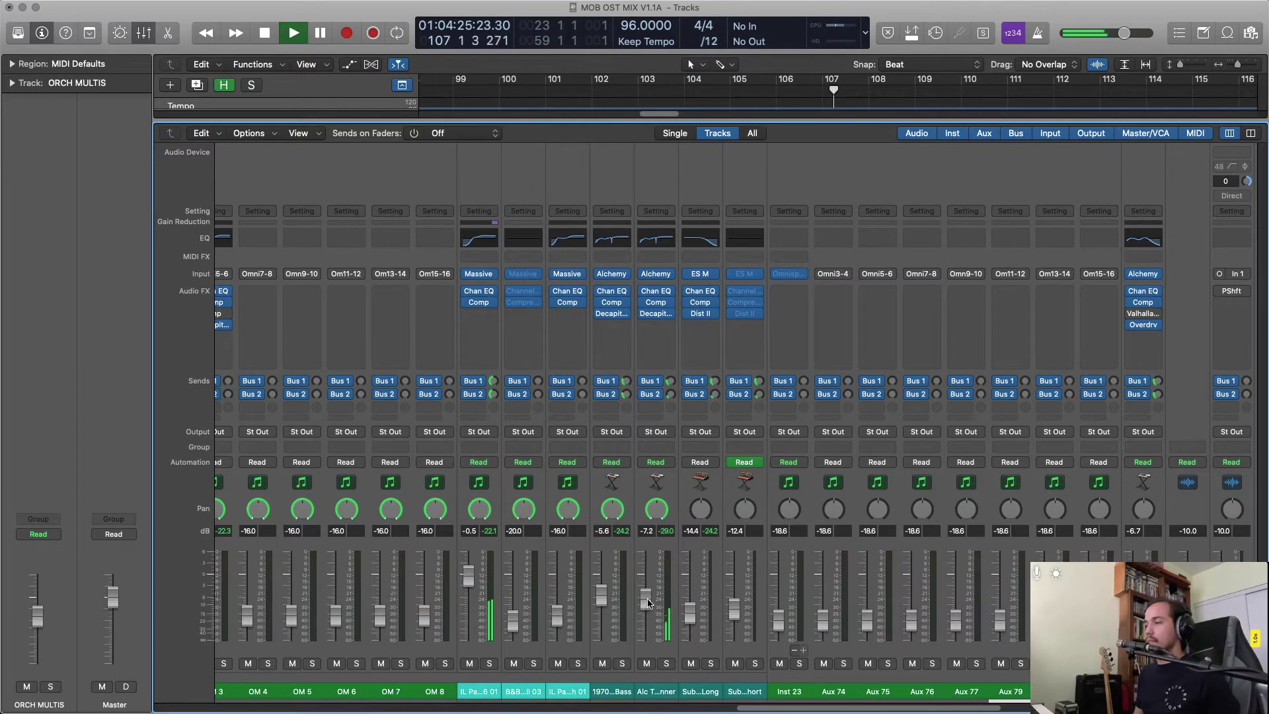
mouse_move(648, 603)
left_mouse_down()
mouse_move(658, 561)
mouse_move(648, 600)
left_mouse_up()
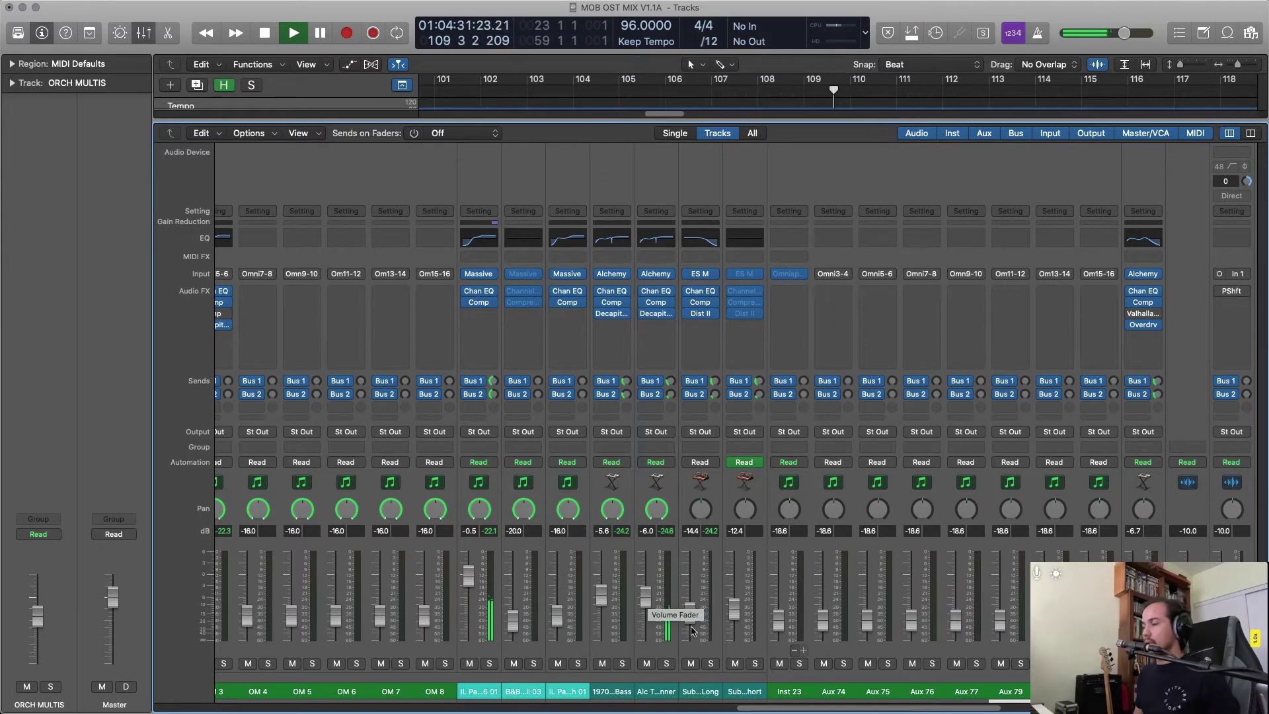
Stop playback, close the mixer and return the playhead to the start of the session.
left_click_drag(799, 709, 748, 709)
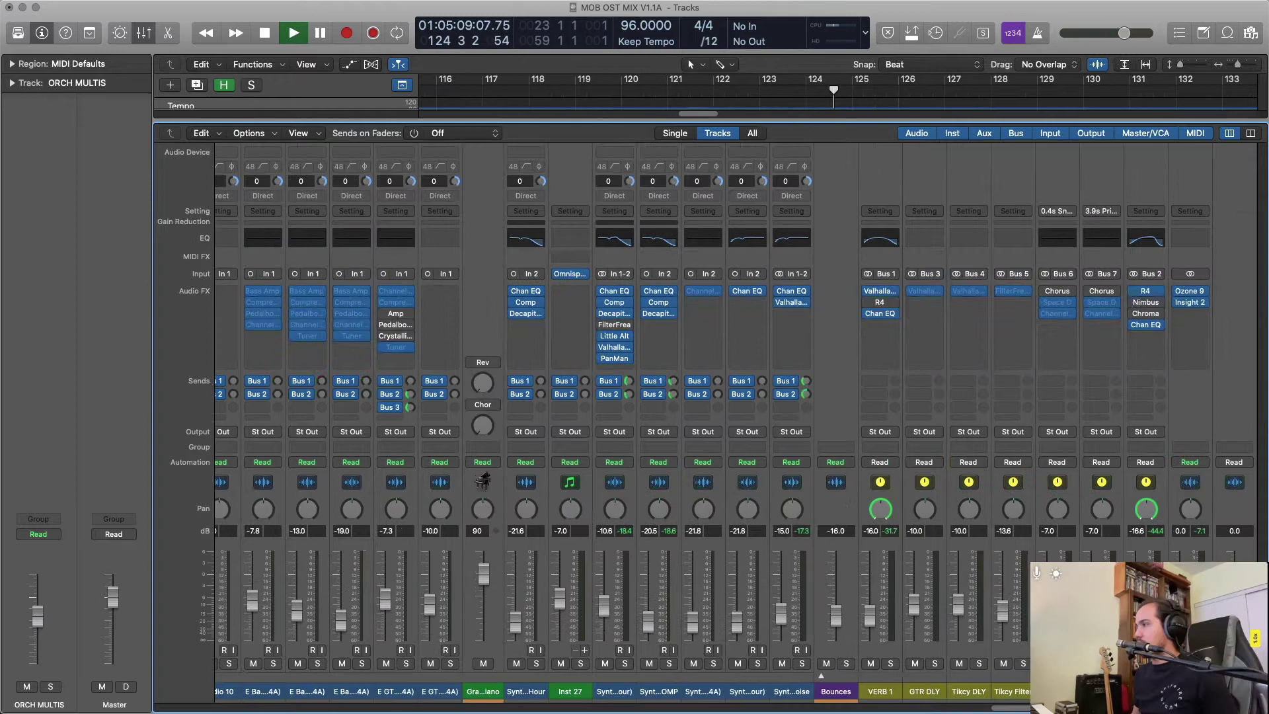
key("space")
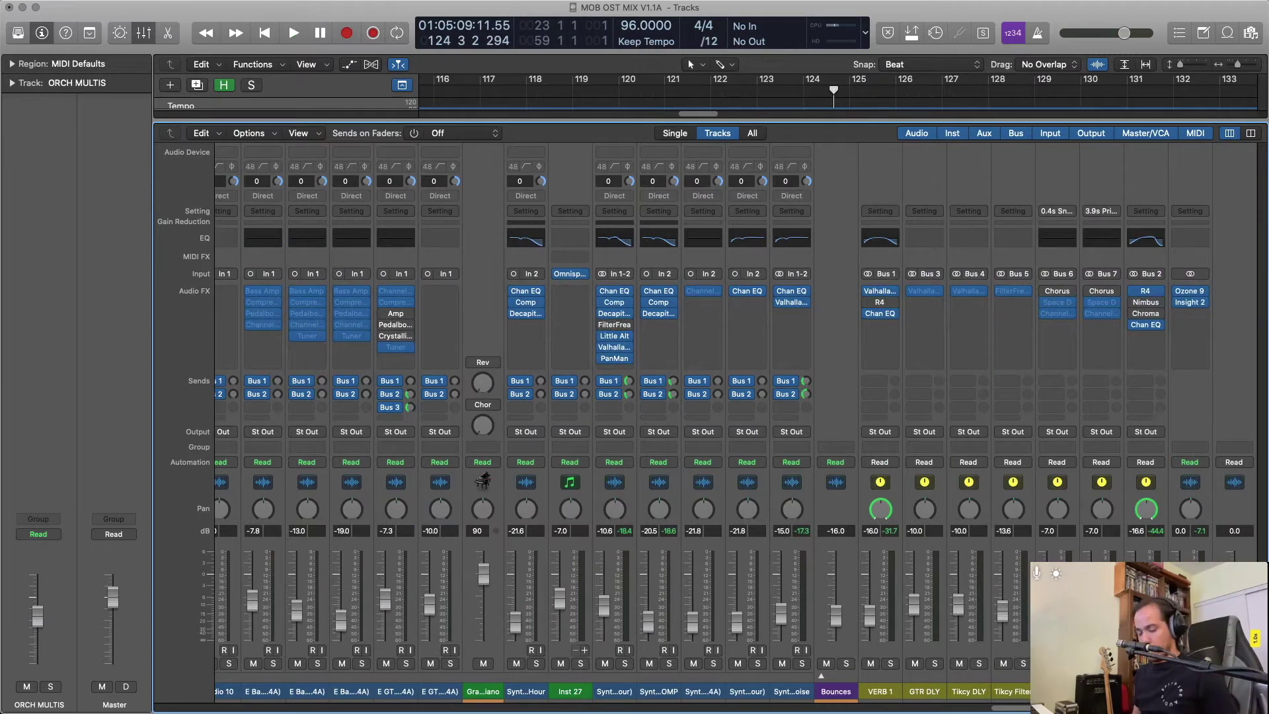
key("x")
key("Return")
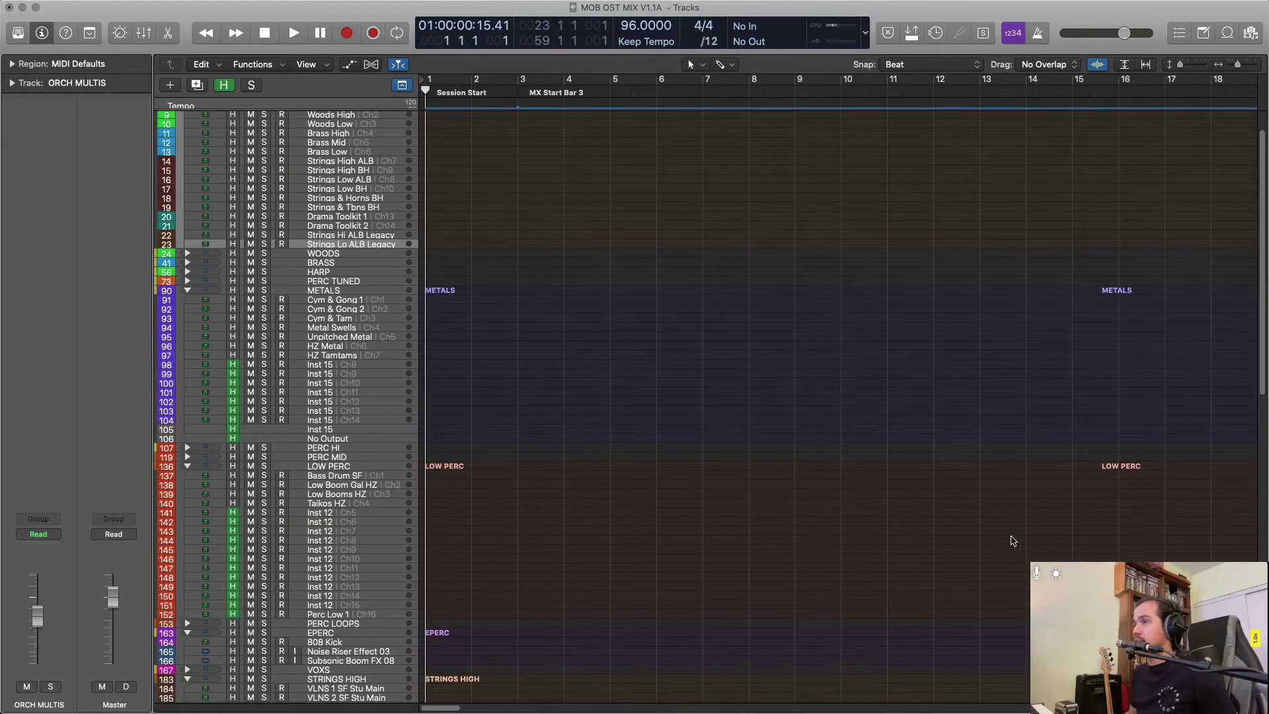
Solo the 48 Hour Stuck at Home Challenge FINAL EXPORT region on the Bounces track, enlarge the track heights and play it.
scroll(1018, 515, "down", 15)
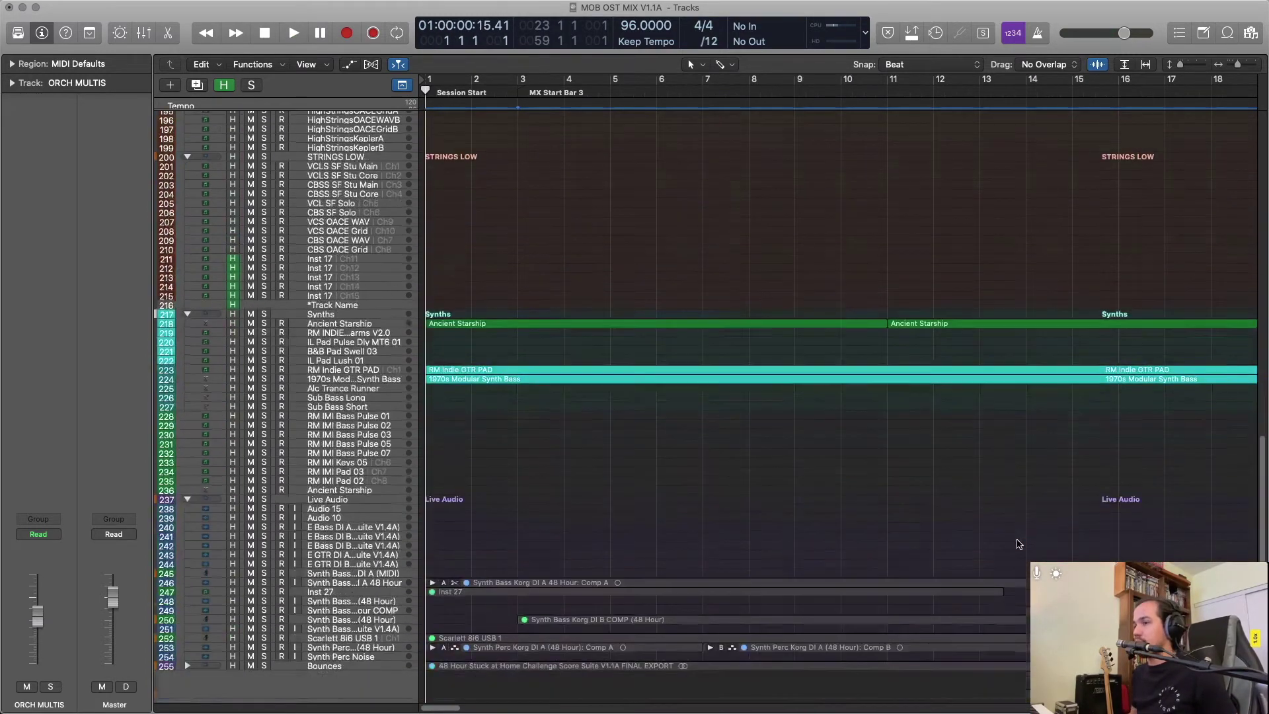
left_click(664, 666)
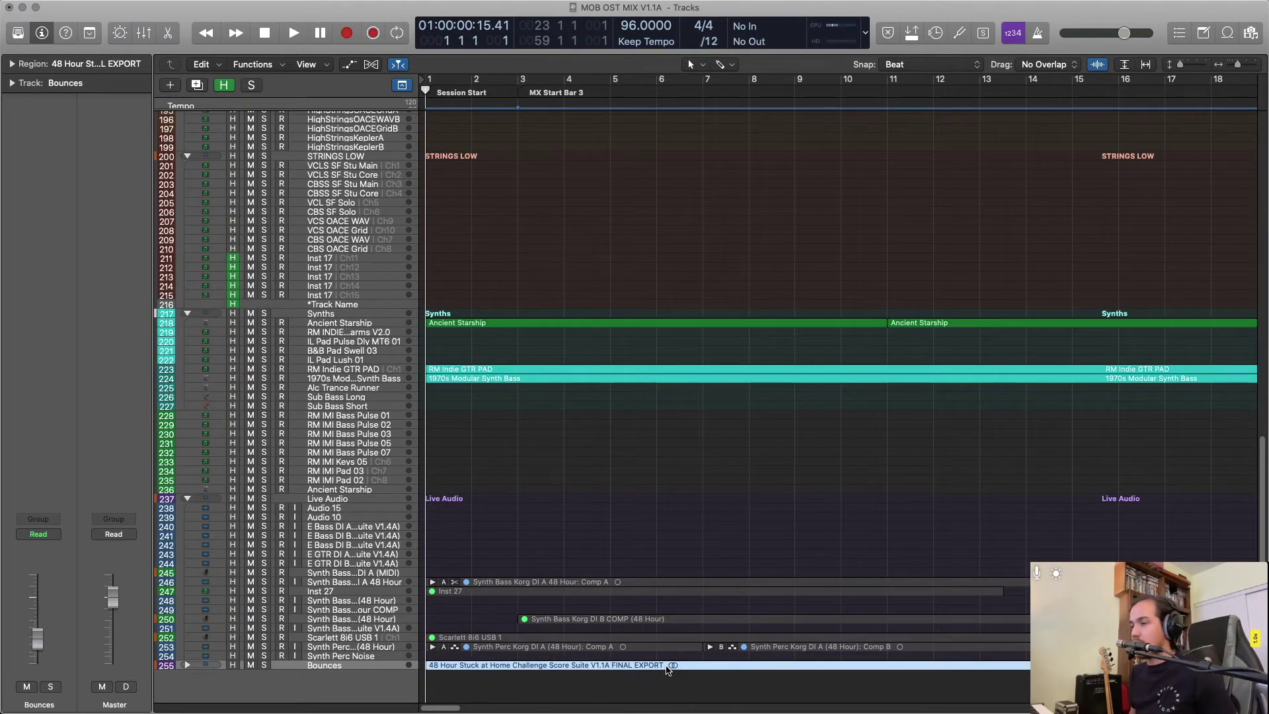
key("super+Down")
key("super+Down")
key("super+Down")
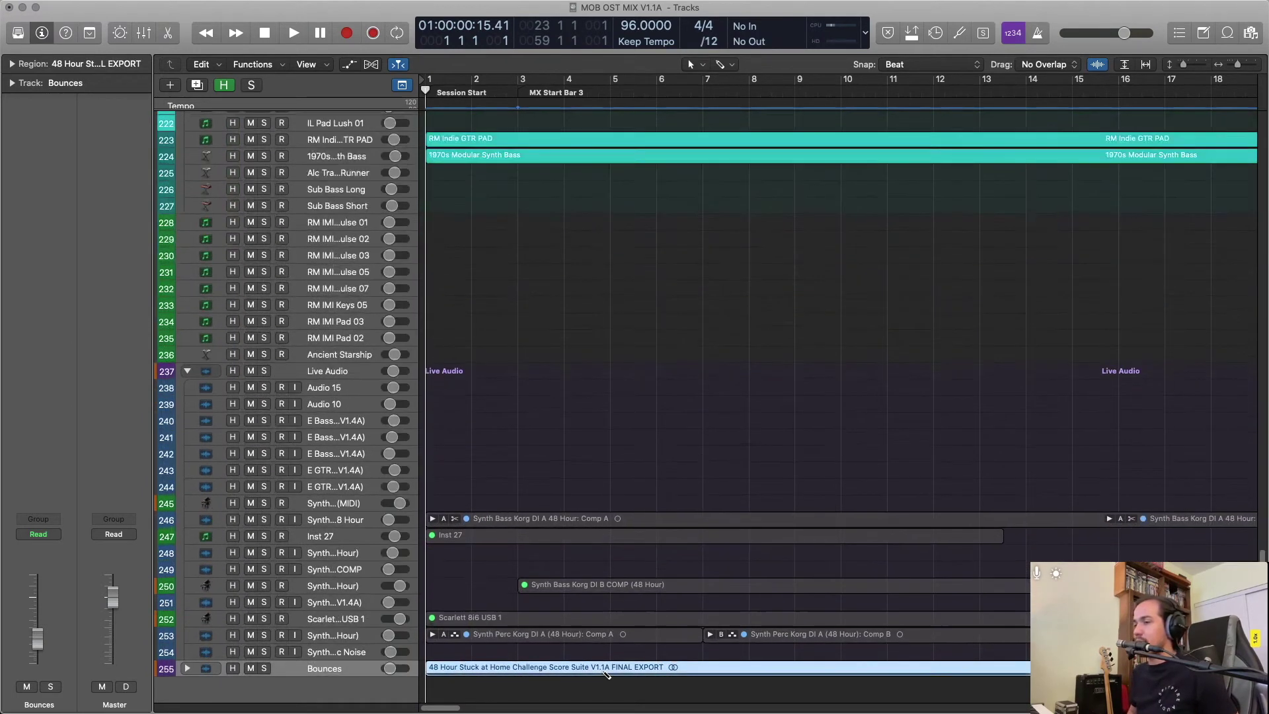
key("super+Down")
key("super+Down")
key("super+Down")
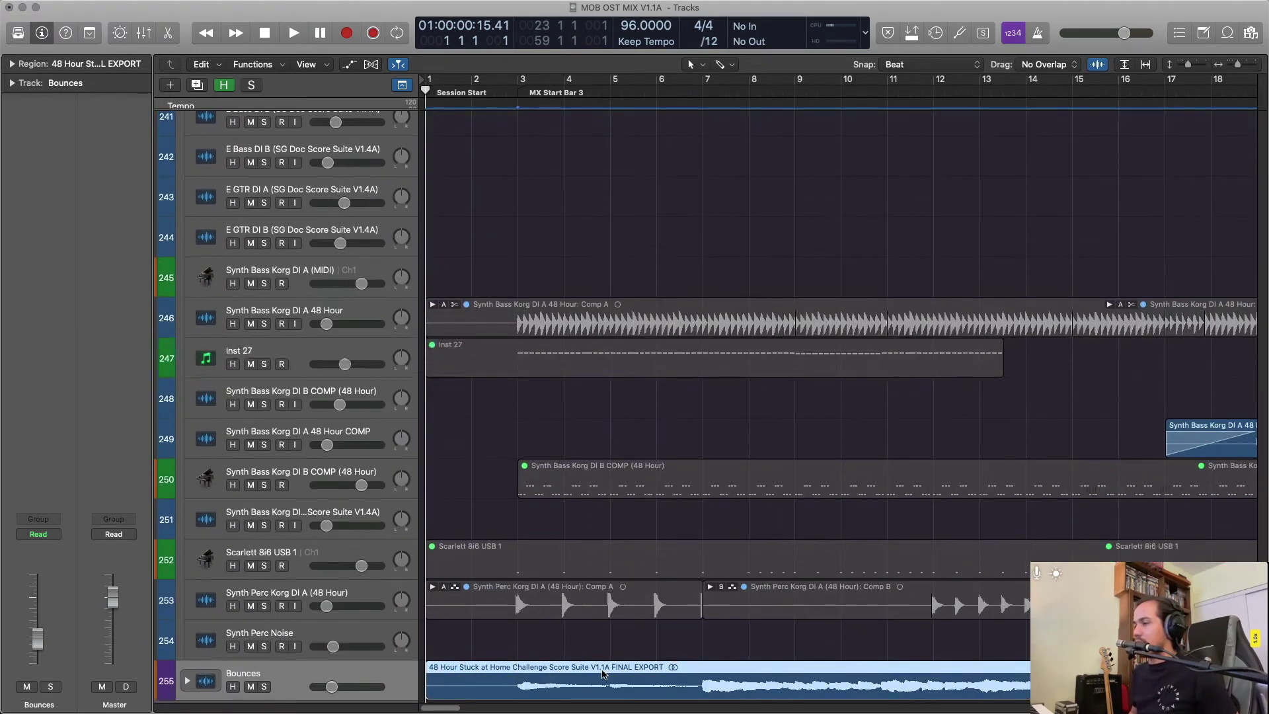
key("ctrl+s")
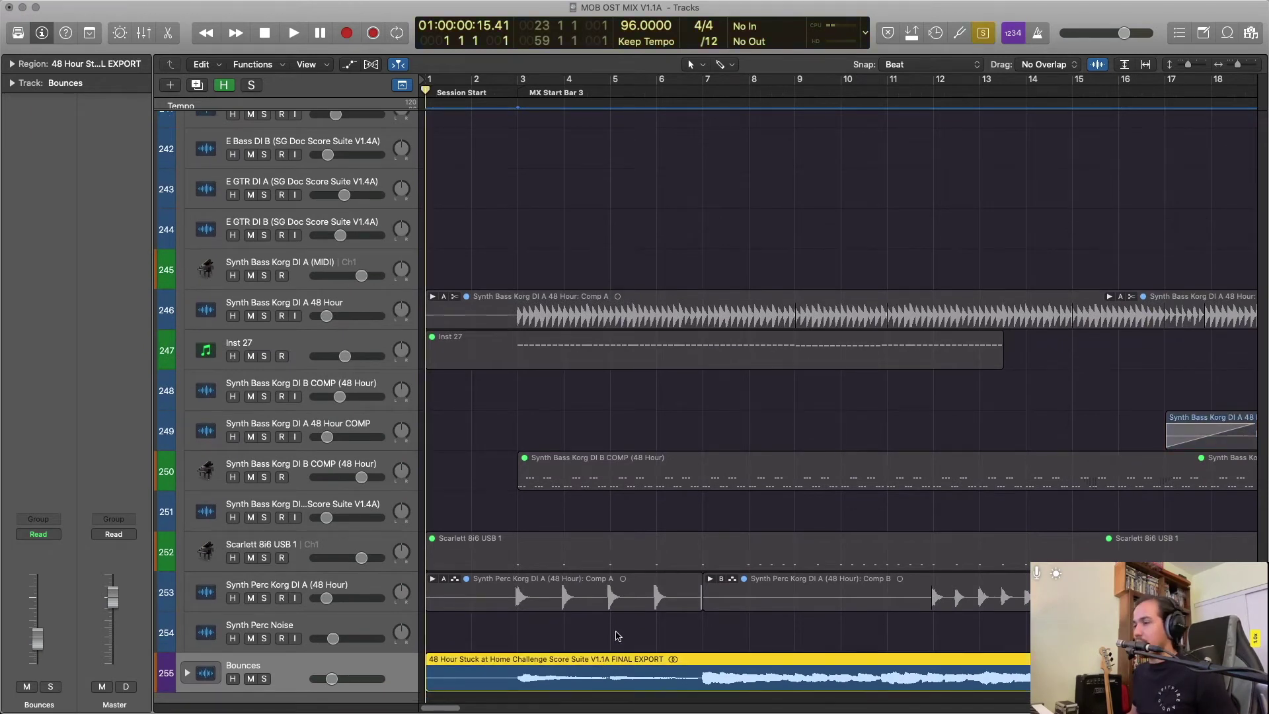
key("space")
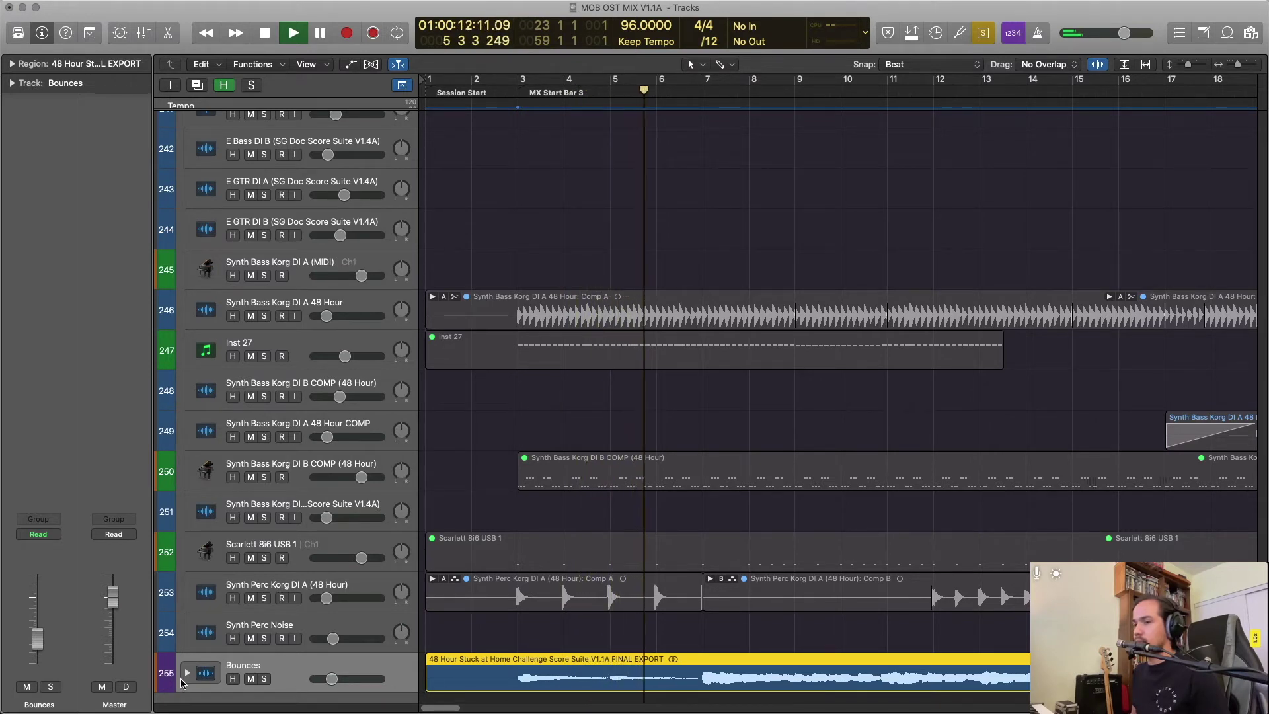
Expand the Bounces stack and raise the 2MIX REF channel's fader to 6.0 dB in the mixer.
key("ctrl+Right")
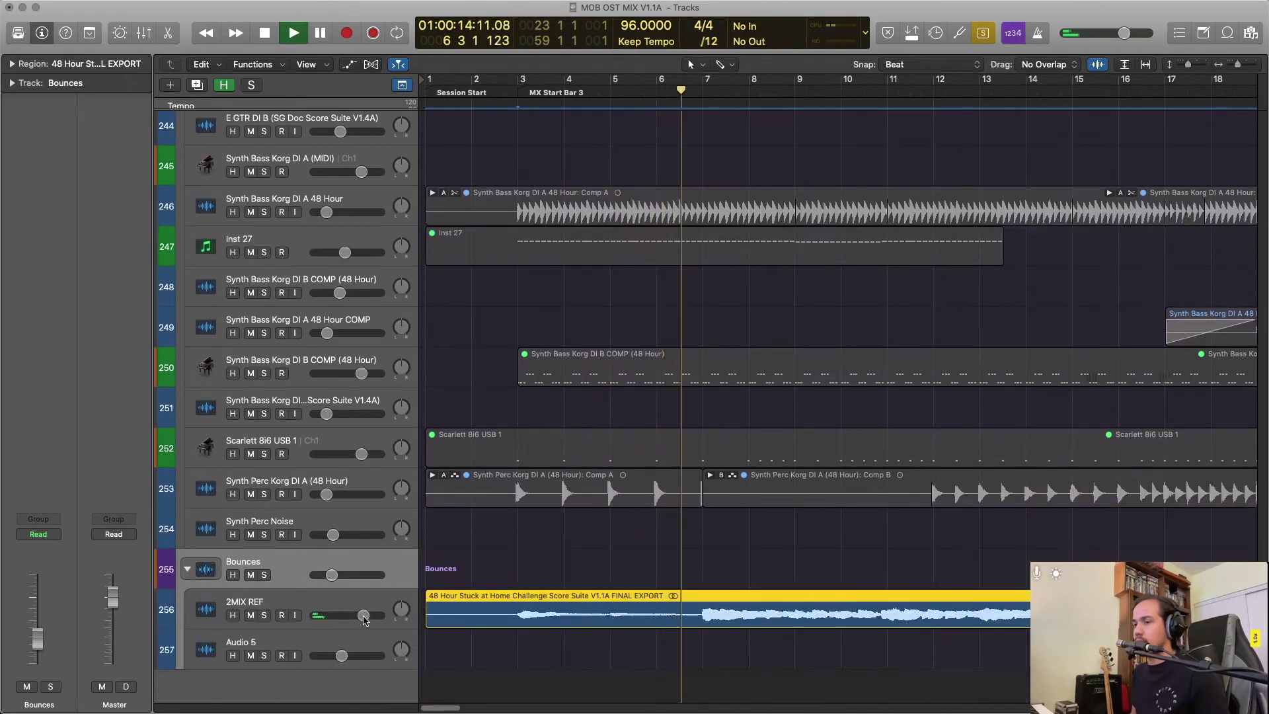
key("x")
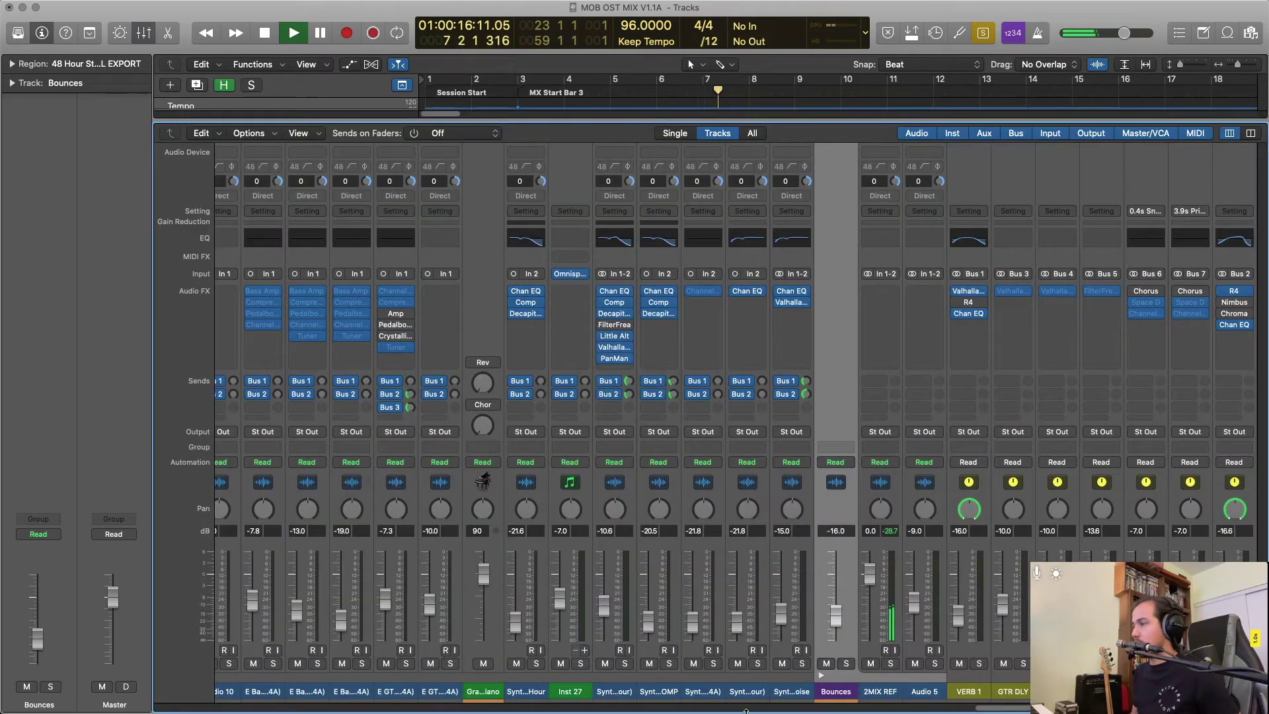
left_click_drag(1014, 709, 1032, 710)
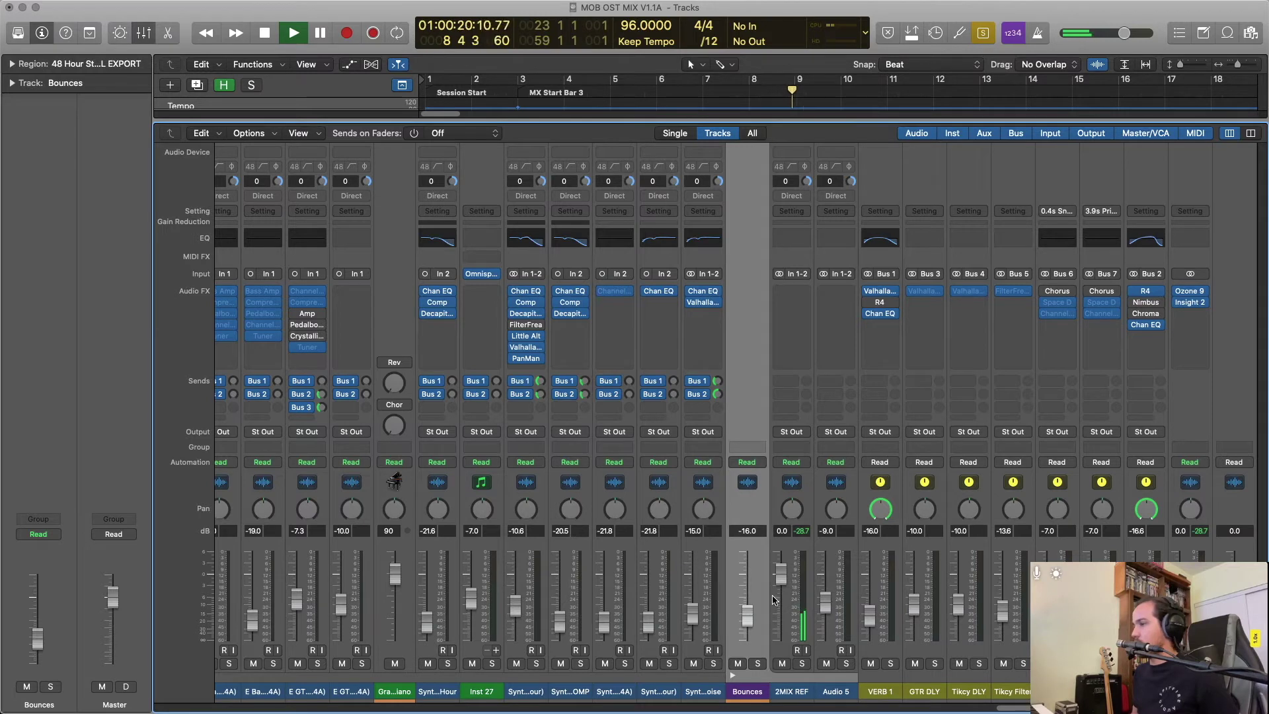
left_click_drag(781, 585, 781, 546)
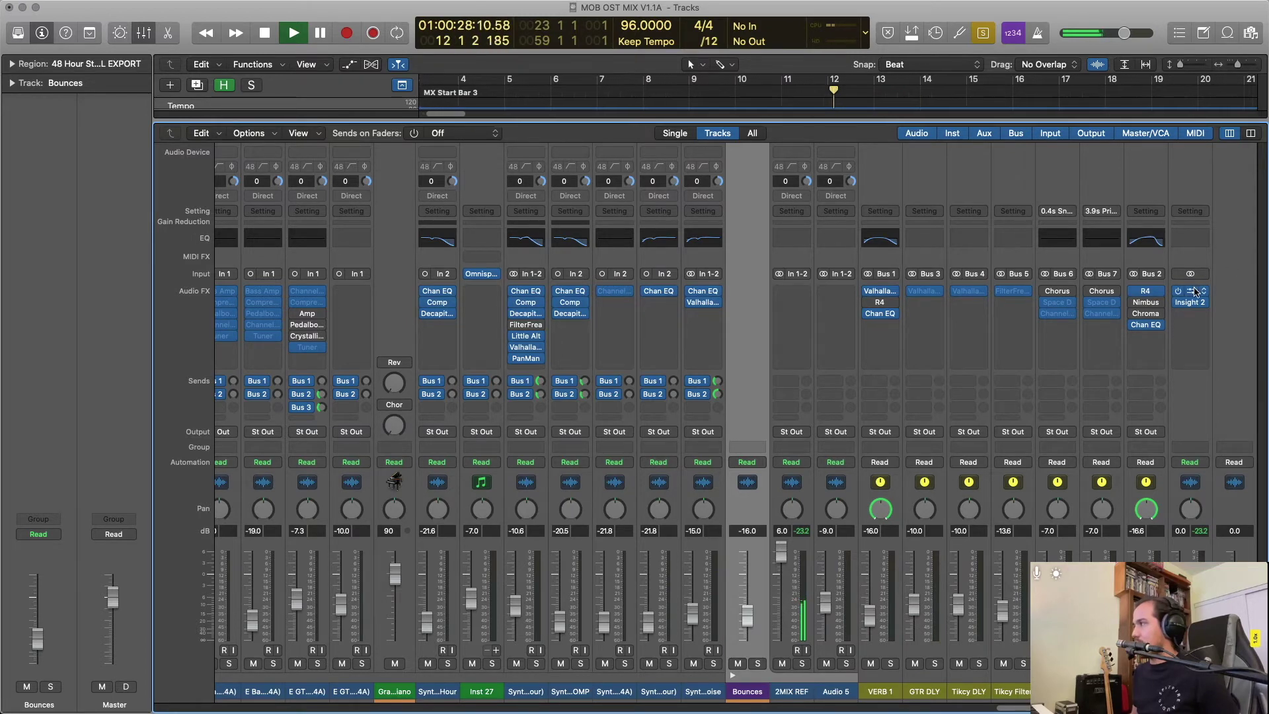
Inspect the Ozone 9 plug-in on the Stereo Out channel, then close it and the mixer.
left_click(1192, 291)
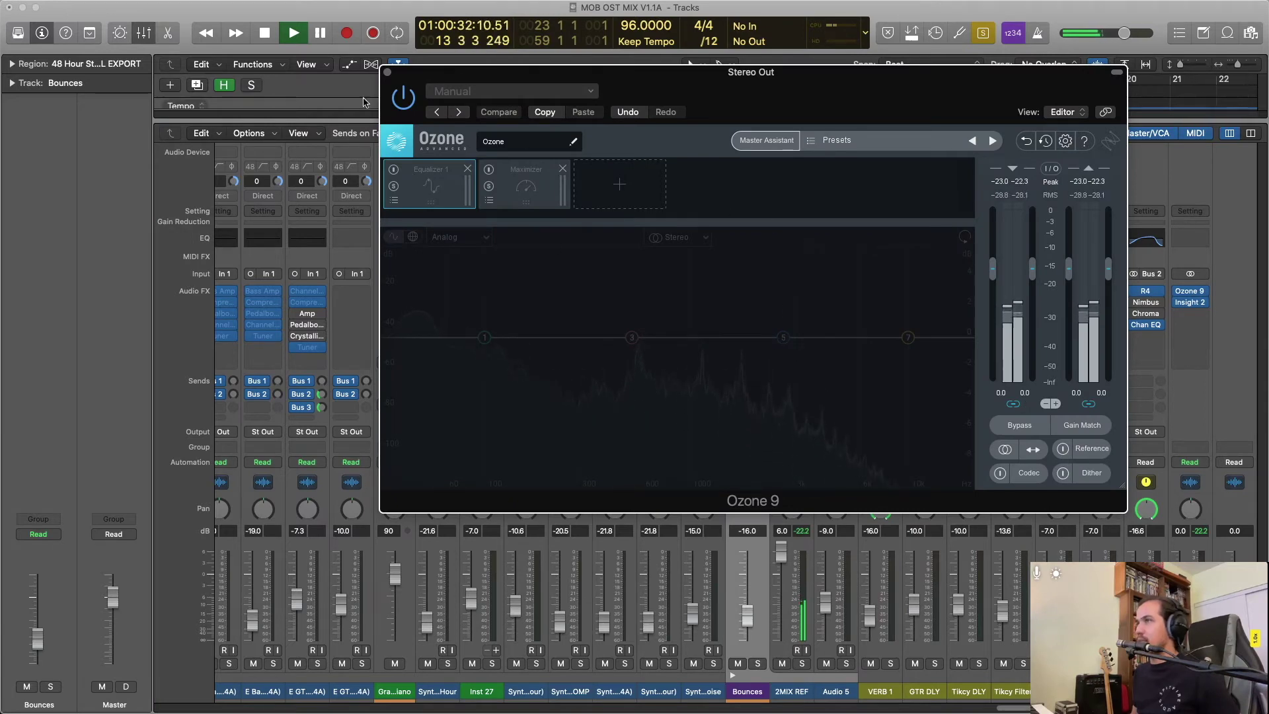
left_click(387, 72)
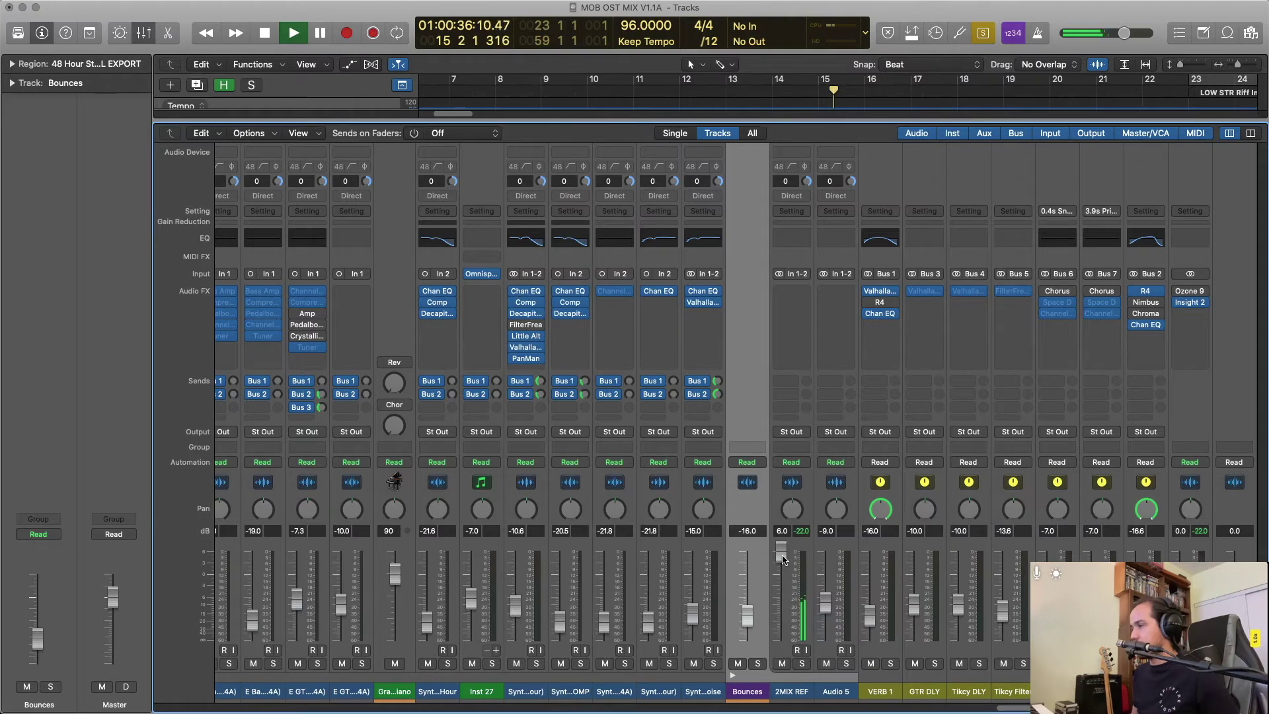
key("x")
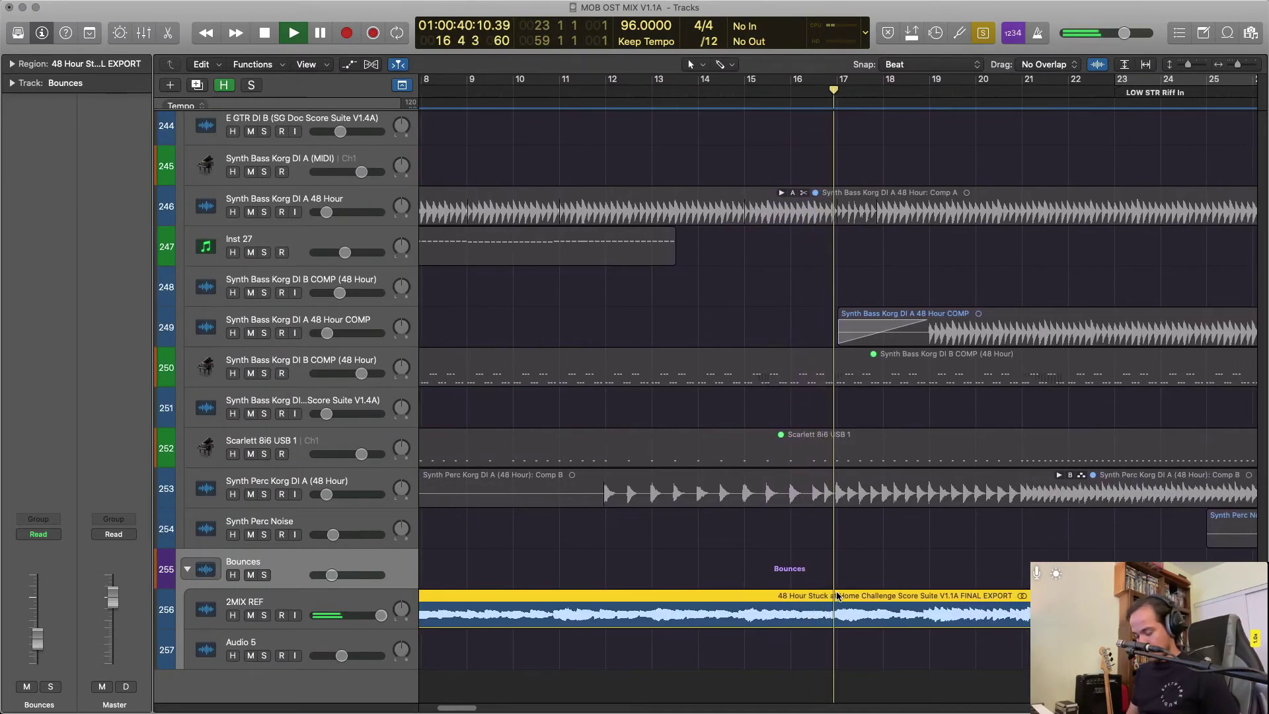
Compare the mix with the reference, solo the reference region again and play it from the LOW STR Riff In marker.
key("Up")
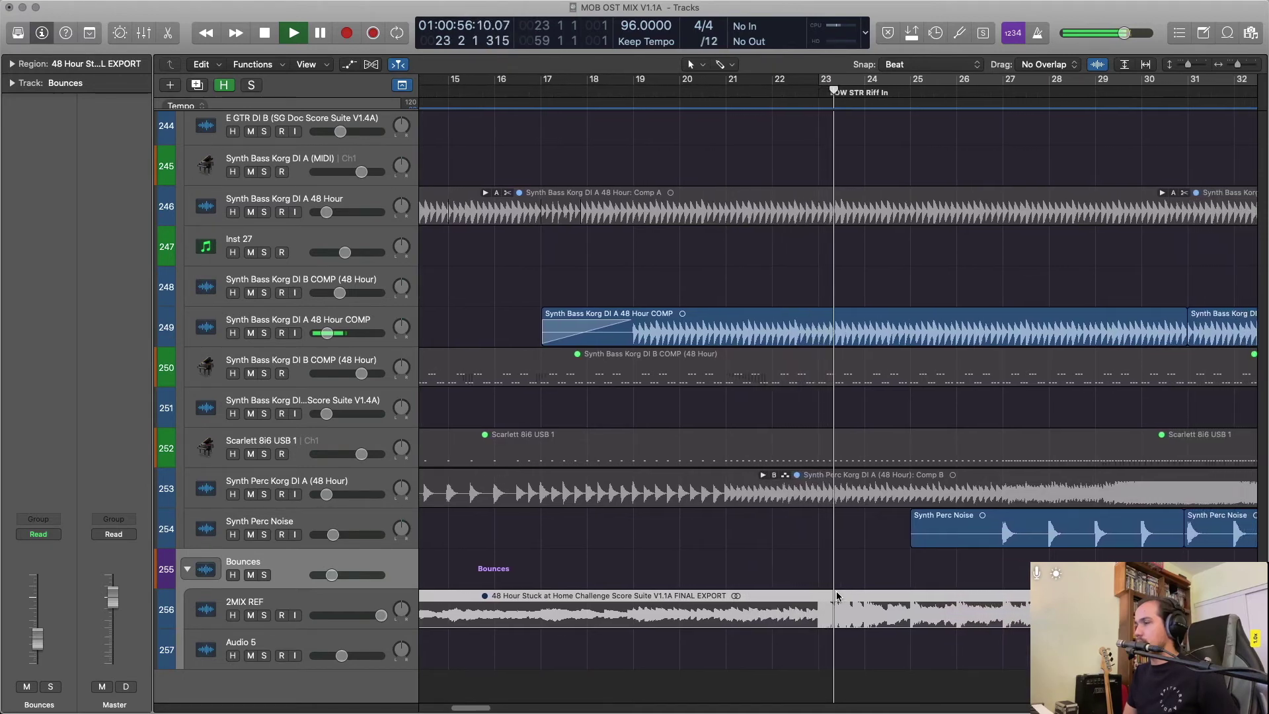
left_click(837, 596)
key("ctrl+s")
key("space")
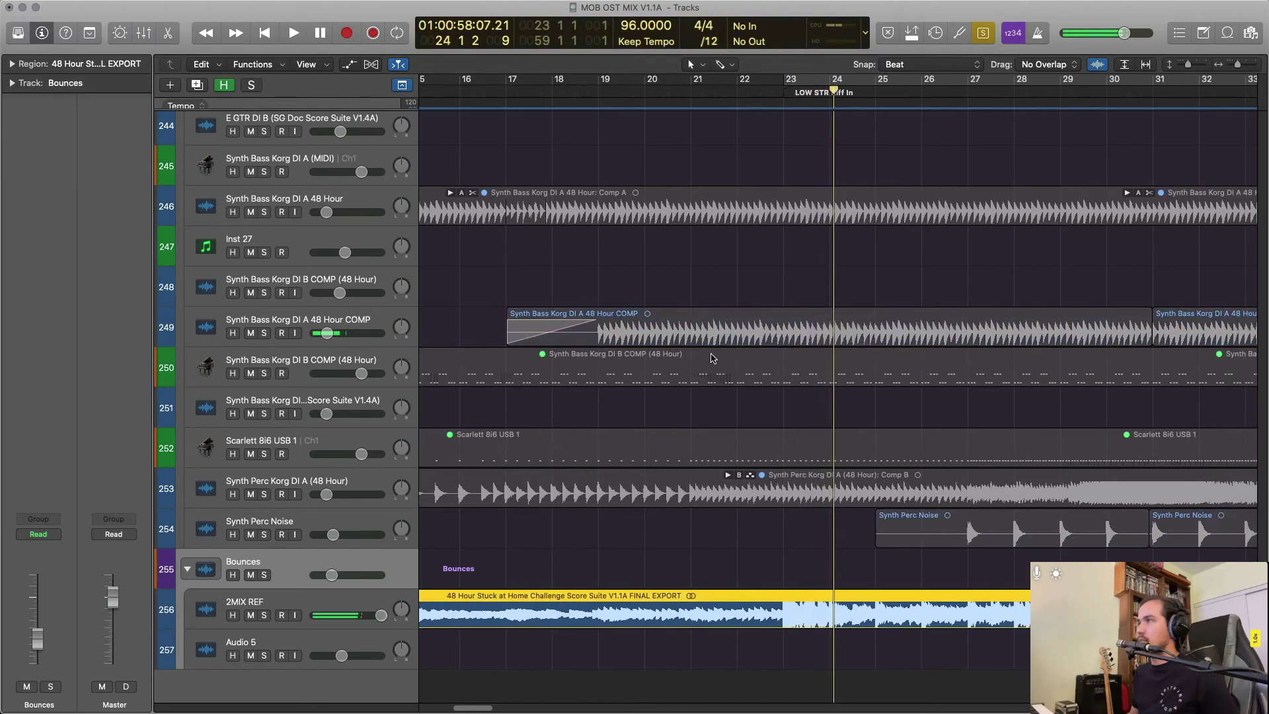
key("Return")
key("space")
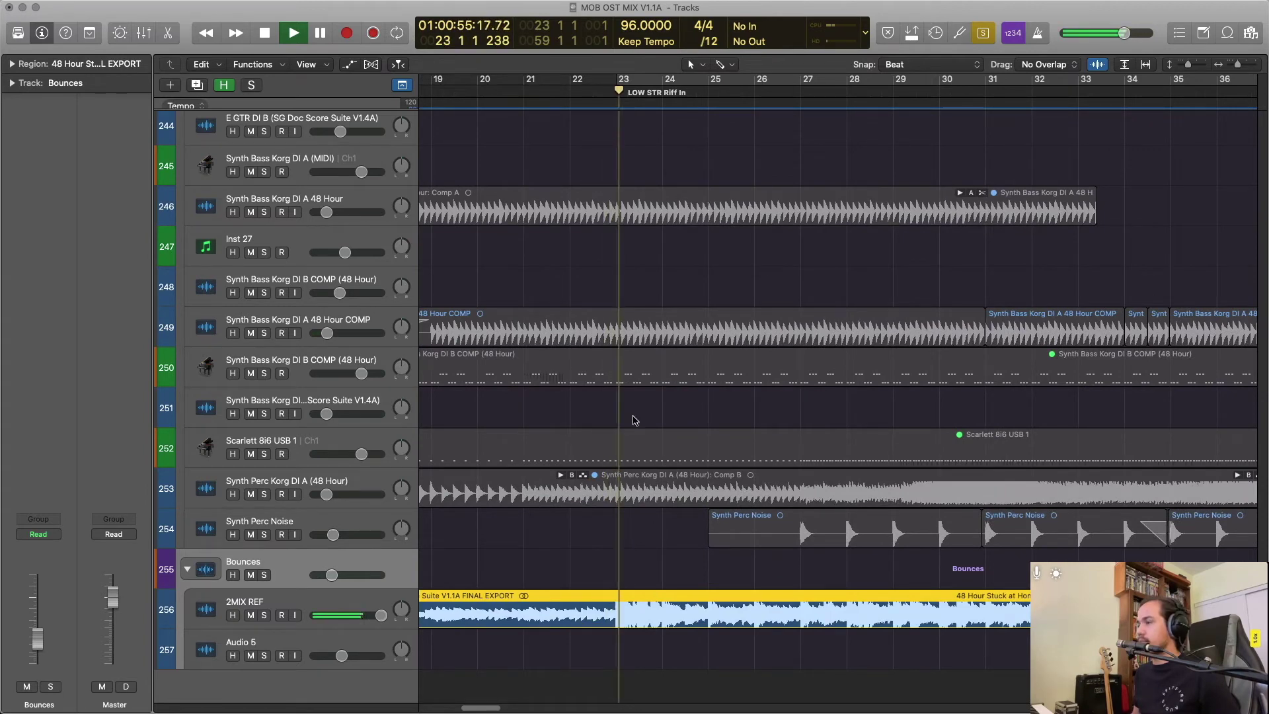
Return the 2MIX REF fader to 0.0 dB, close the mixer and zoom the timeline out across the arrangement.
key("x")
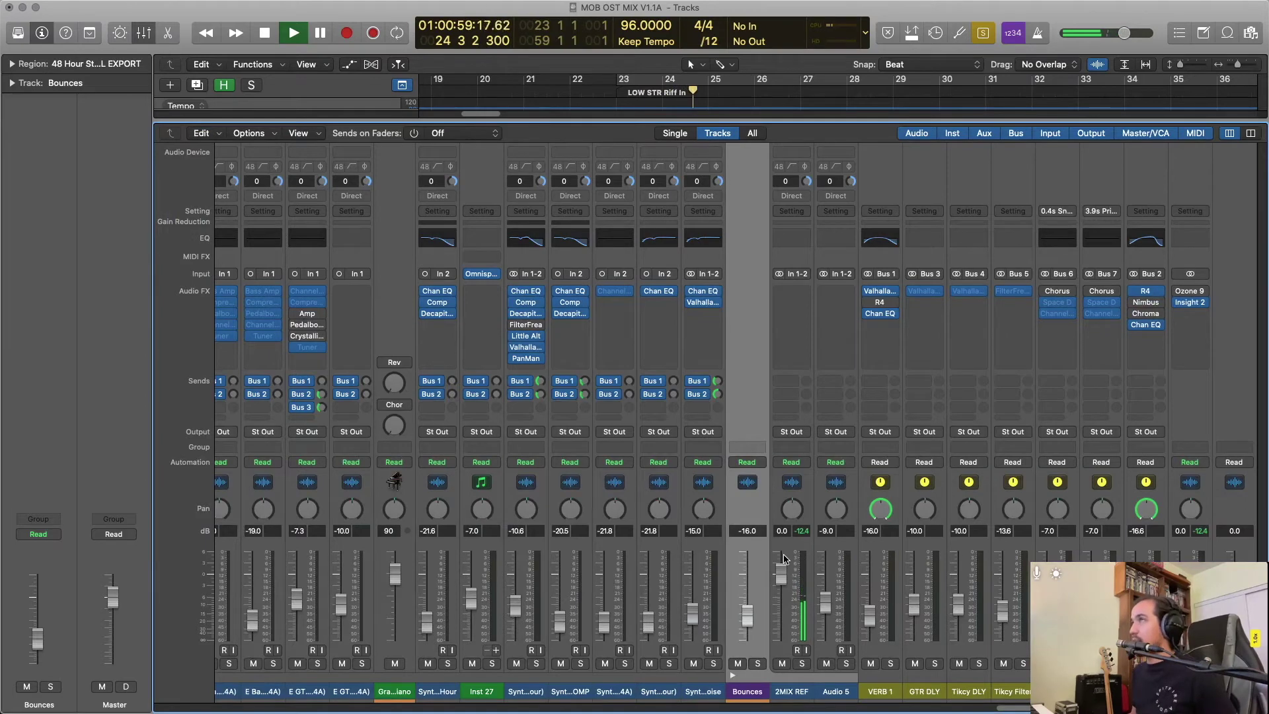
key("x")
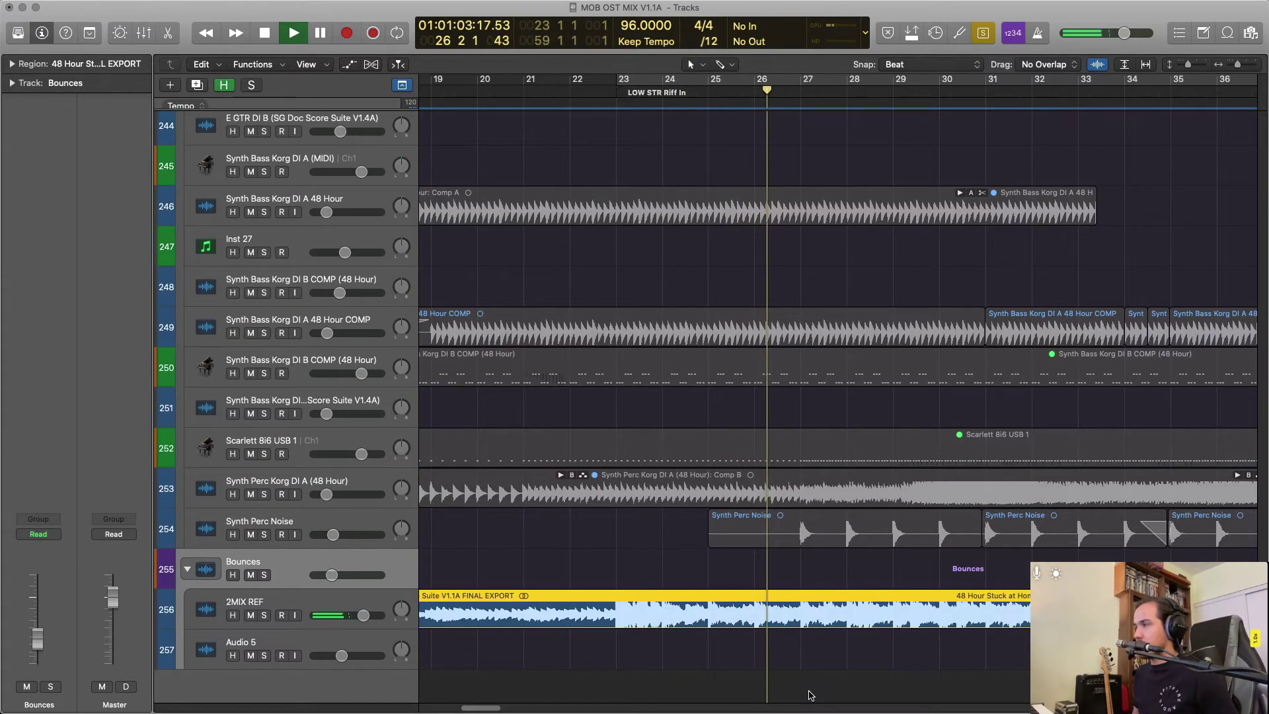
key("super+Left")
key("super+Left")
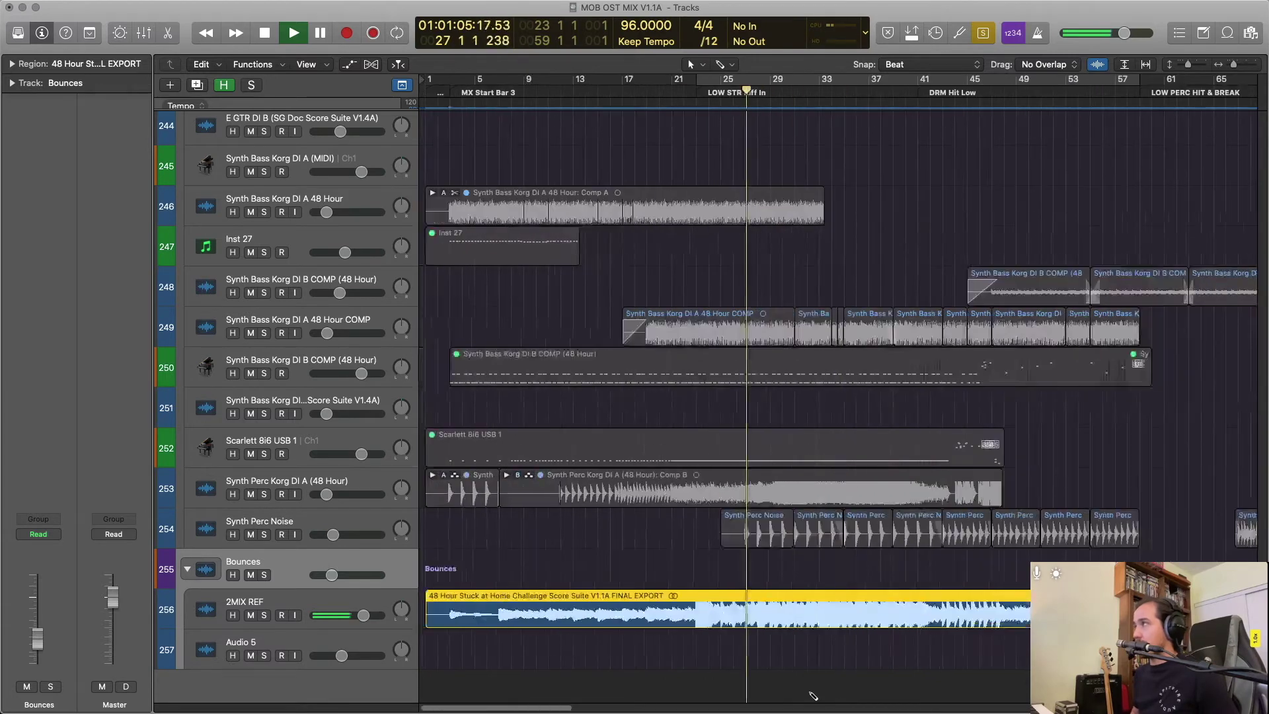
key("super+Left")
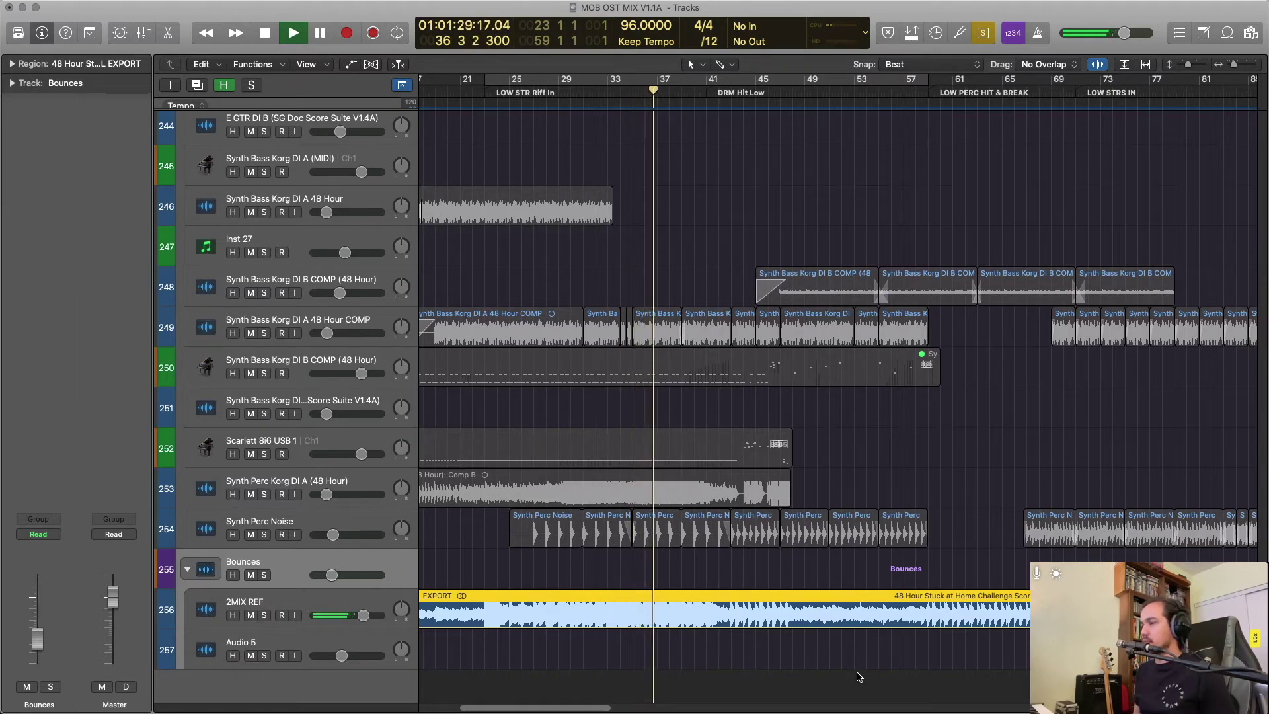
Stop playback, move the playhead back to the LOW STR Riff In marker and turn off solo for the reference region.
key("space")
key("alt+comma")
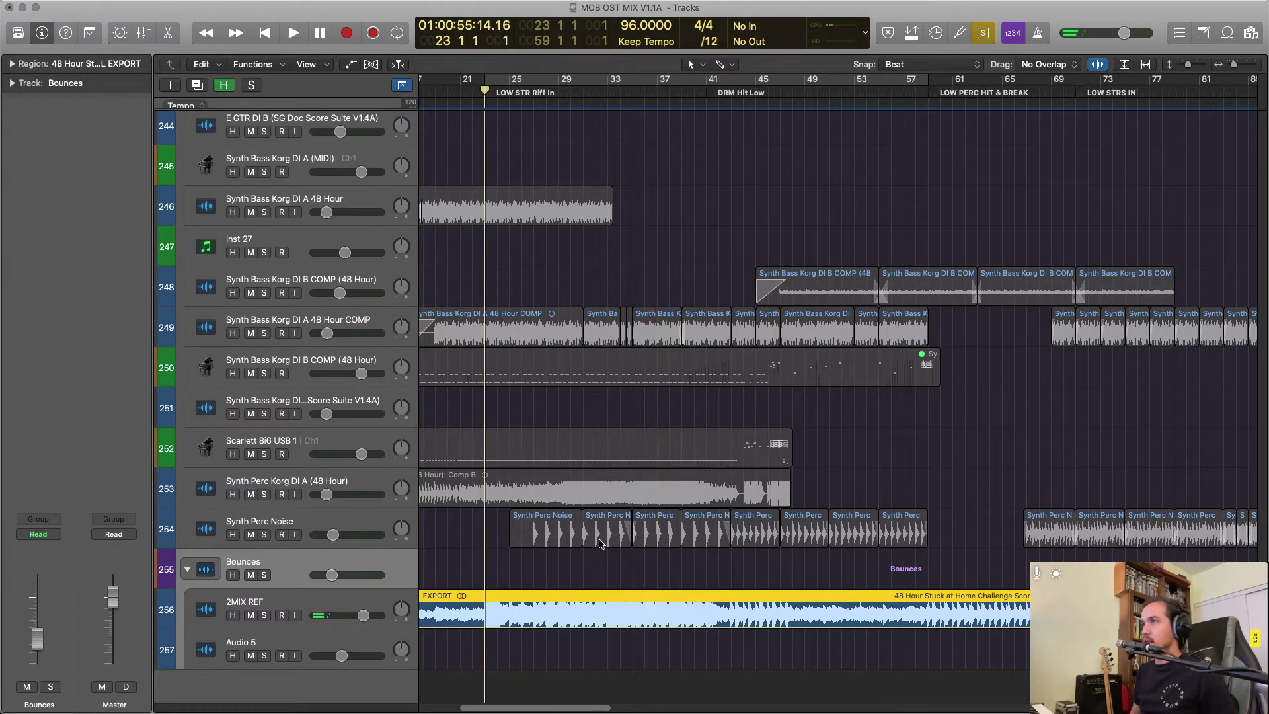
key("shift+d")
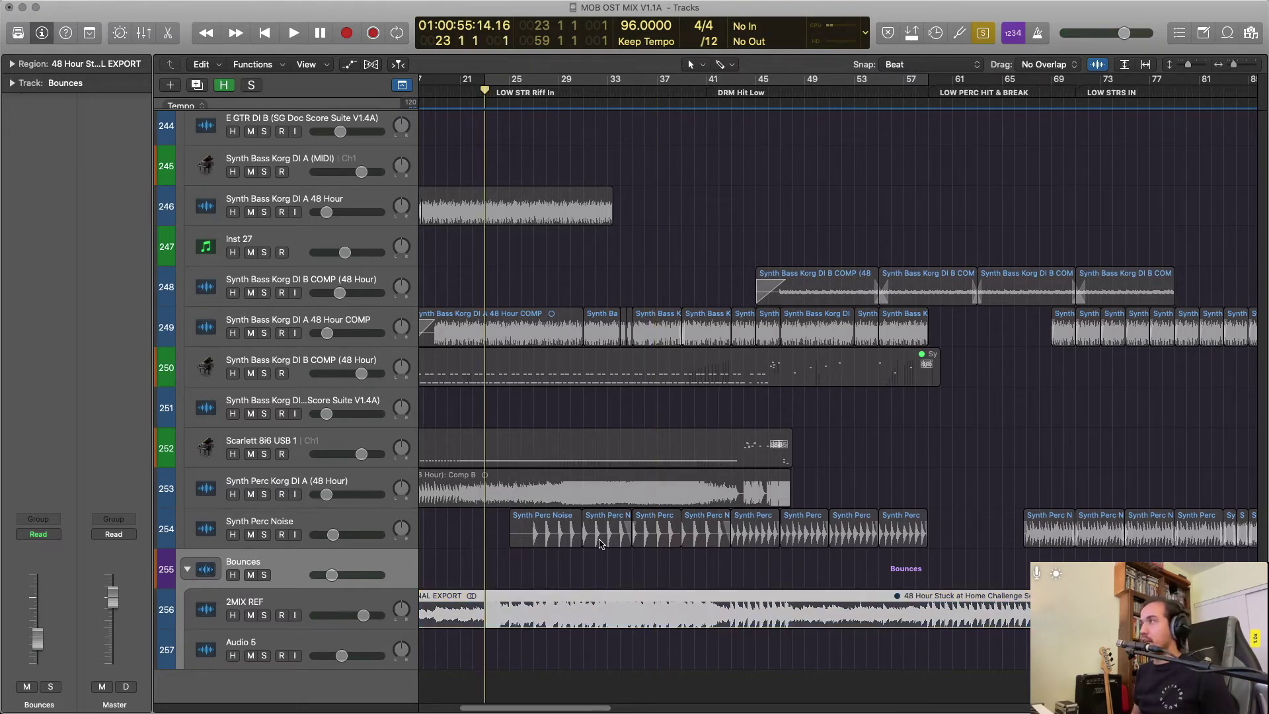
key("shift+c")
Deselect the reference region and play the full mix from the LOW STR Riff In section.
key("Return")
key("space")
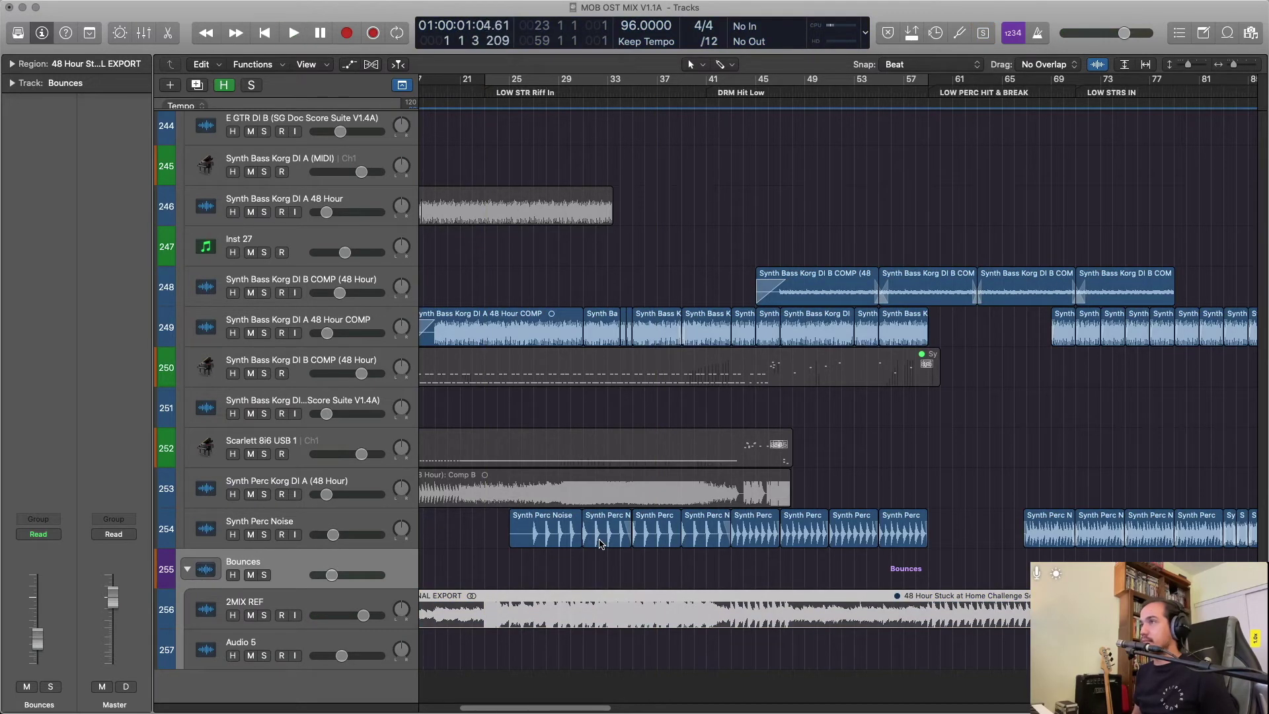
key("space")
key("space")
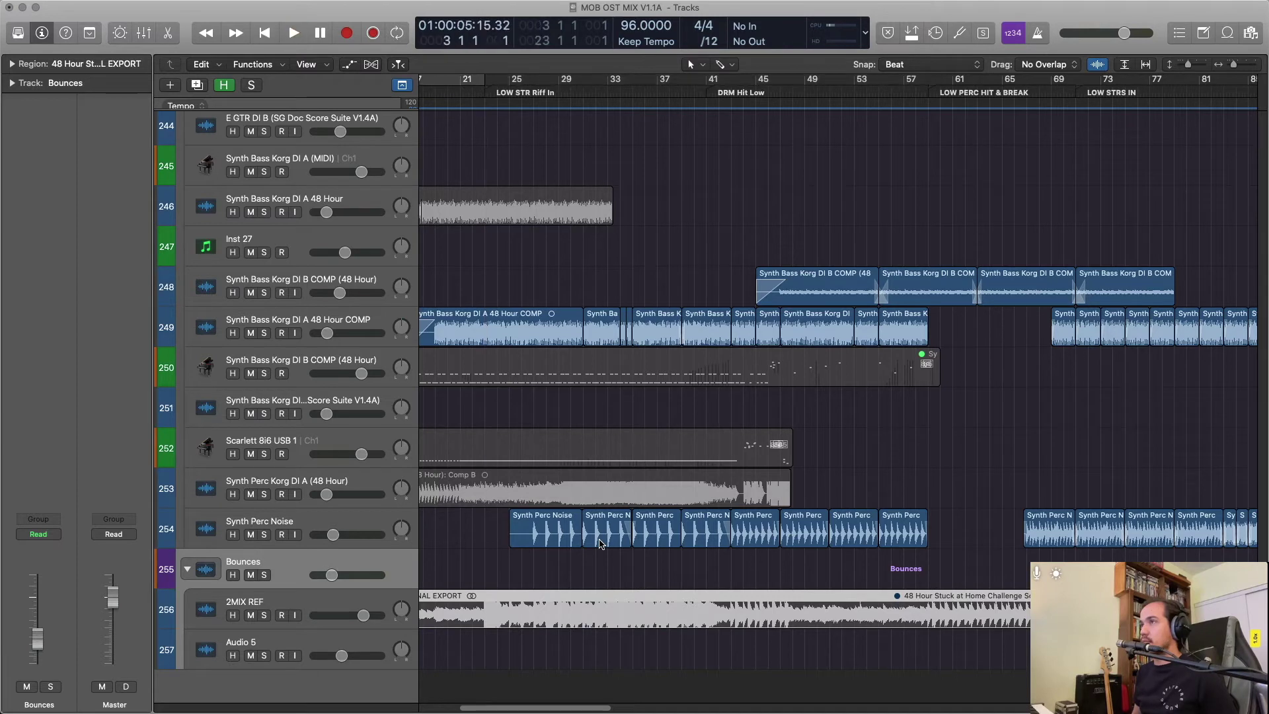
left_click(585, 572)
key("space")
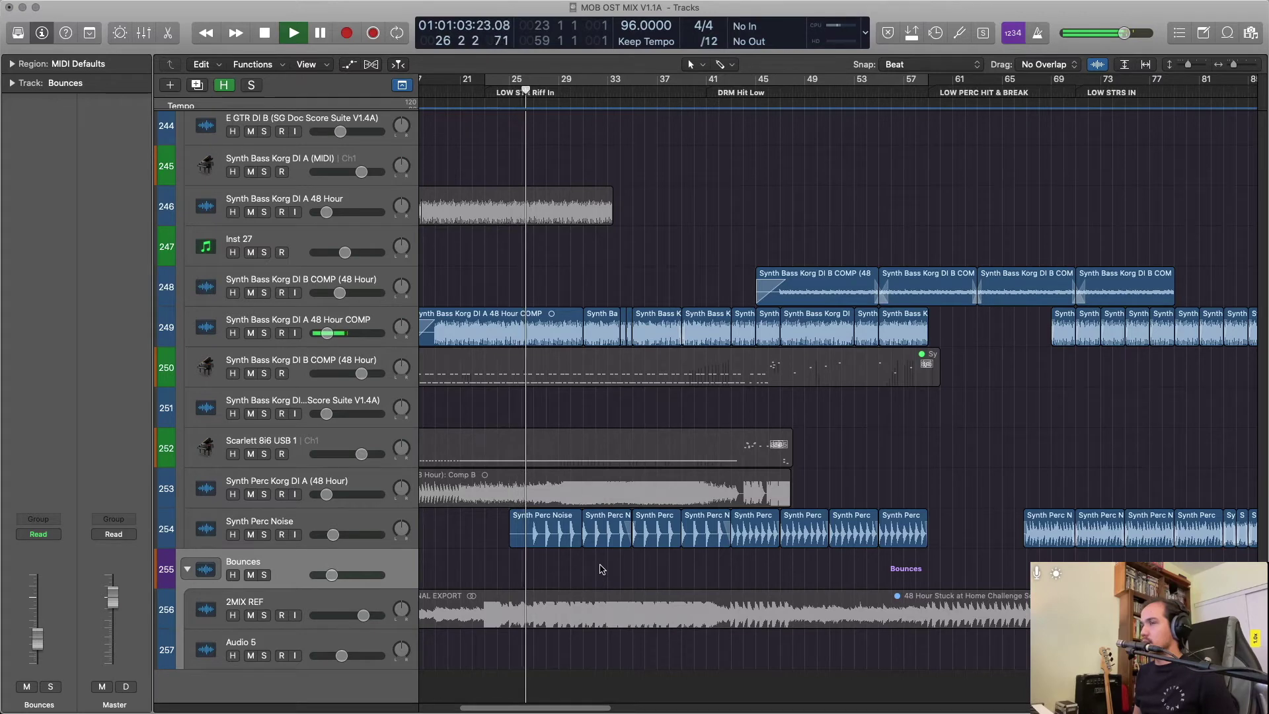
Reduce the track heights and examine the strings and synth tracks' regions and levels during playback.
scroll(602, 569, "up", 5)
scroll(602, 570, "up", 15)
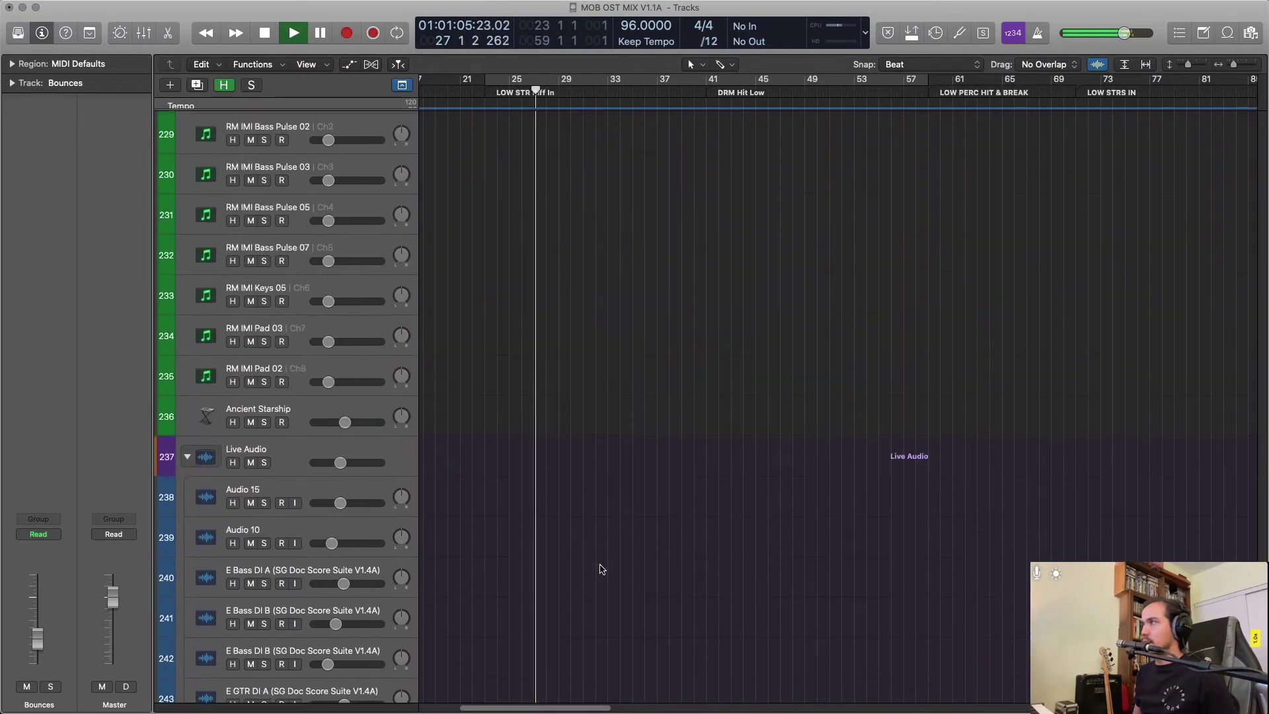
scroll(602, 570, "up", 10)
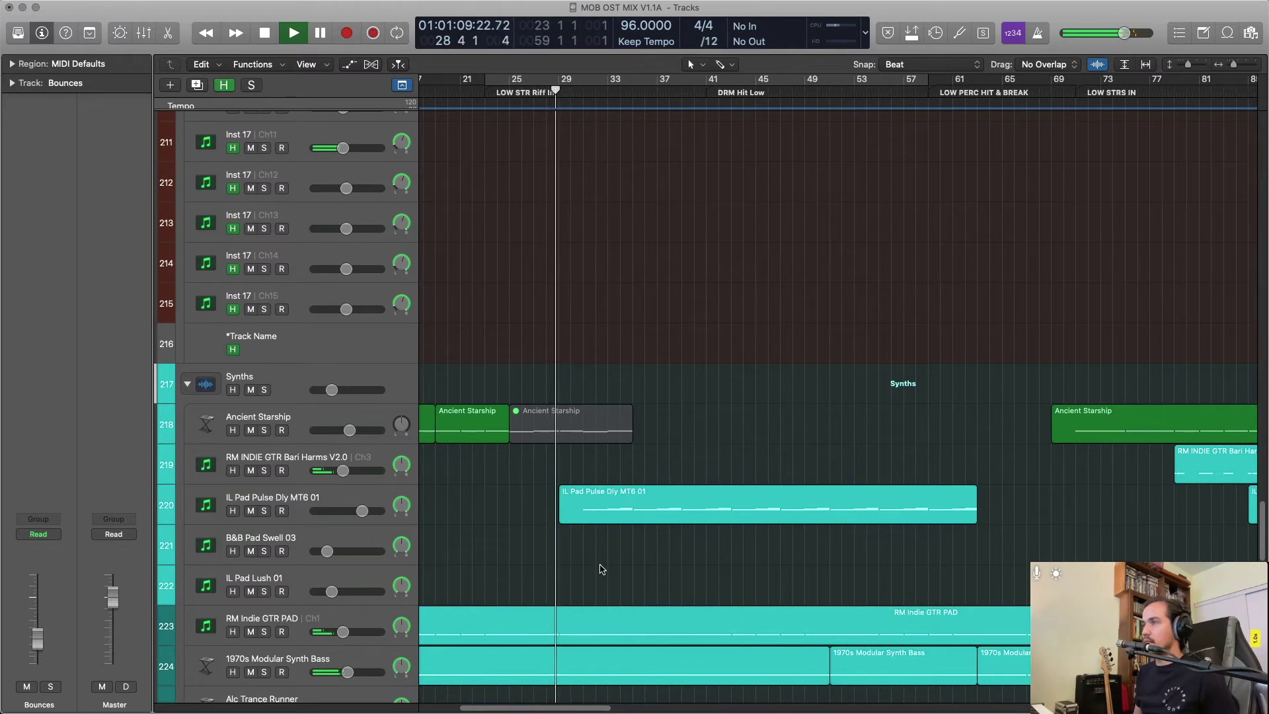
scroll(601, 570, "up", 5)
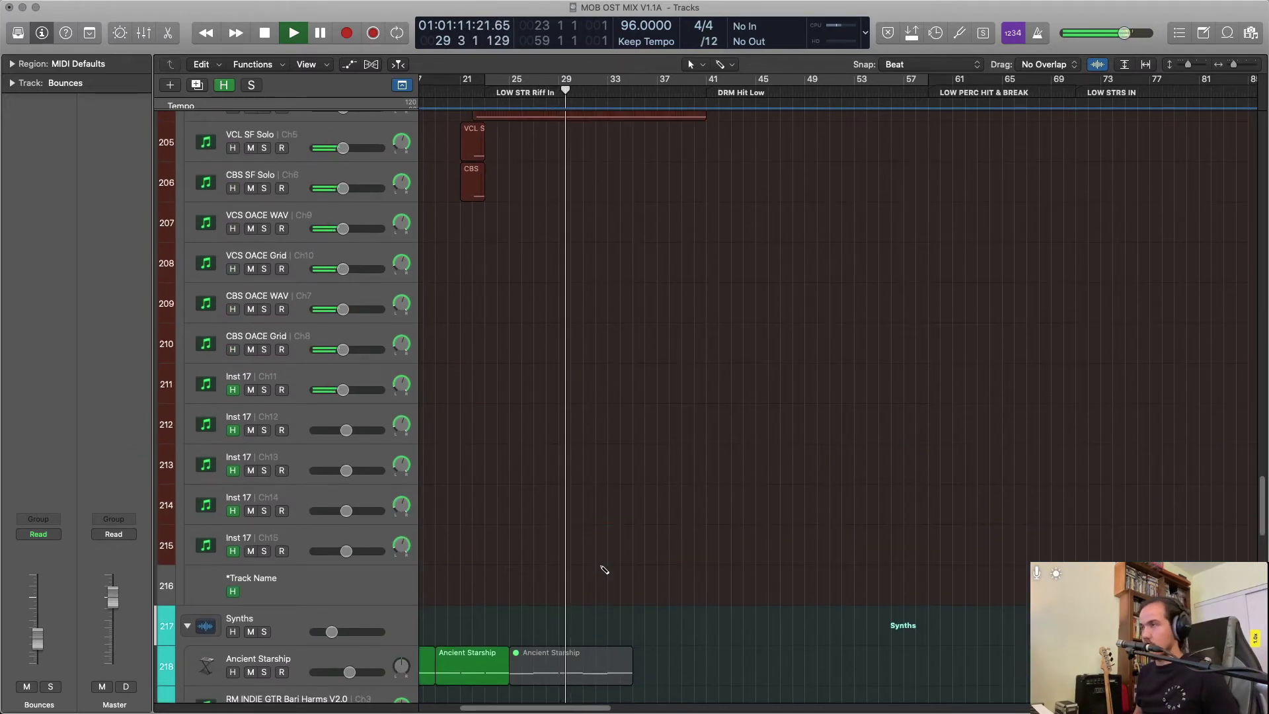
key("super+Up")
key("super+Up")
key("super+Up")
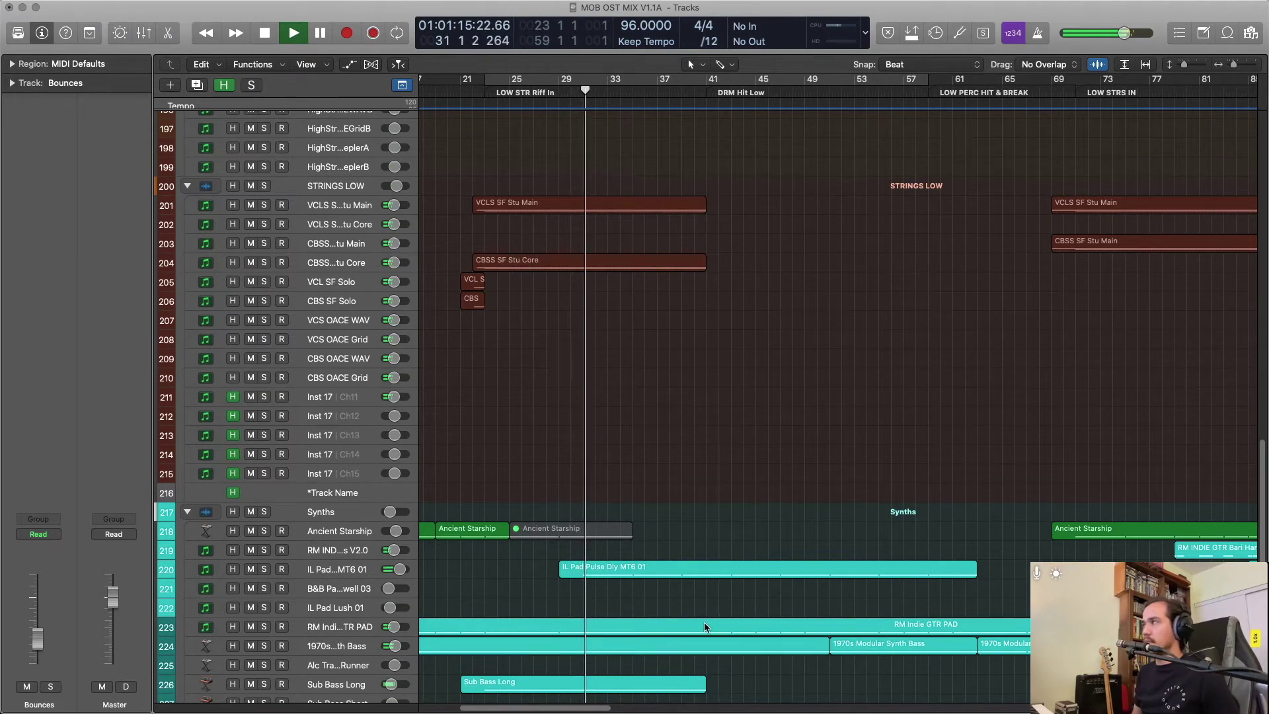
scroll(704, 624, "down", 5)
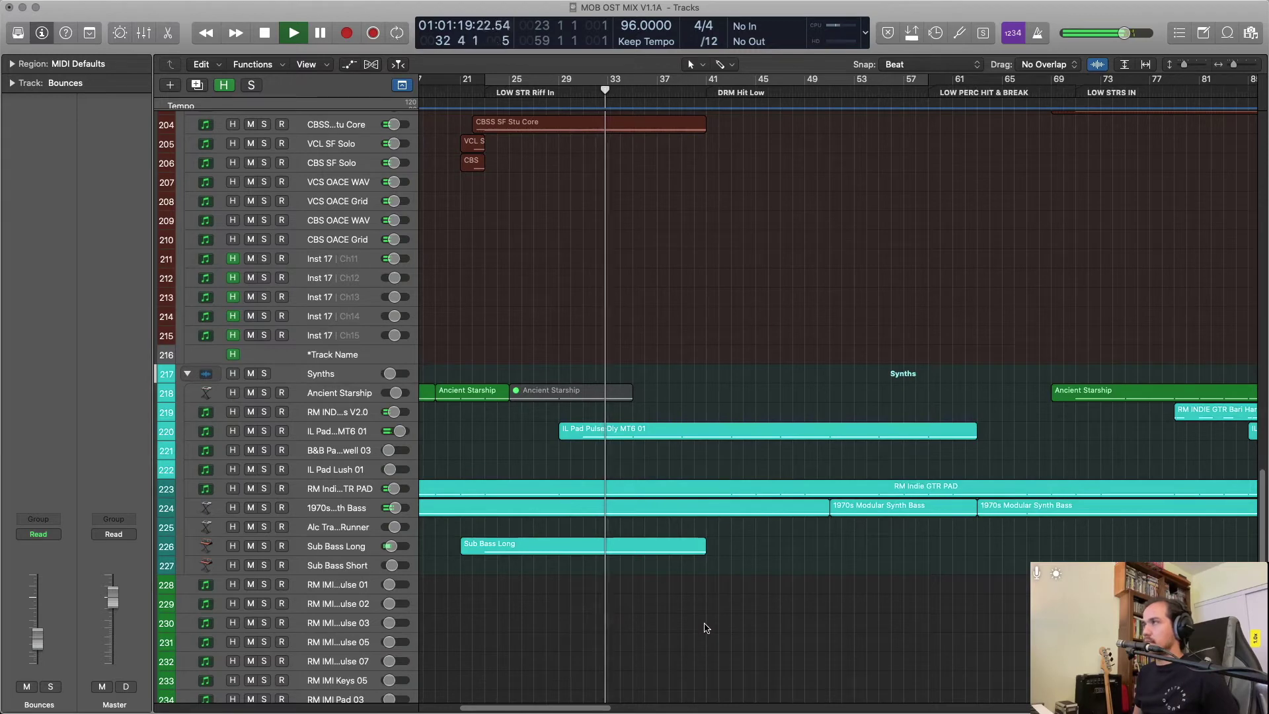
scroll(705, 628, "up", 9)
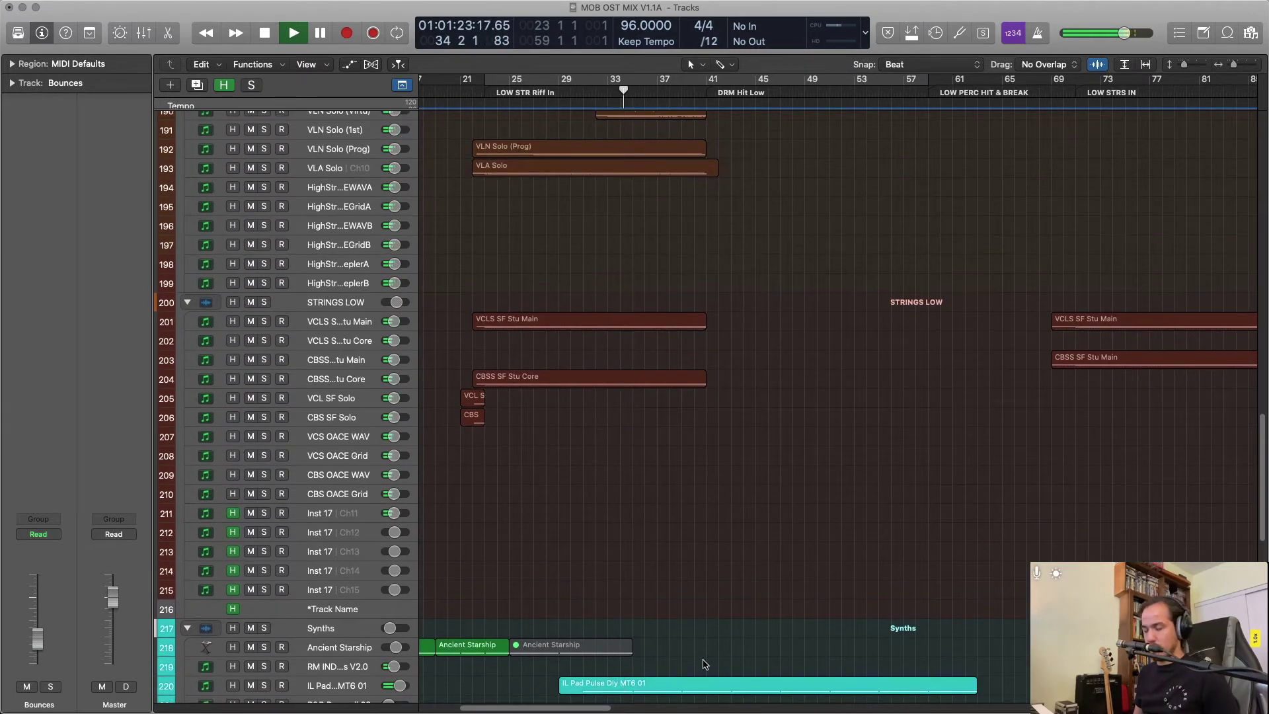
Select the mixer channels from STRINGS HIGH through HiStrEns and lower their faders together, bringing STRINGS HIGH to -6.0 dB.
key("x")
left_click_drag(1019, 709, 512, 709)
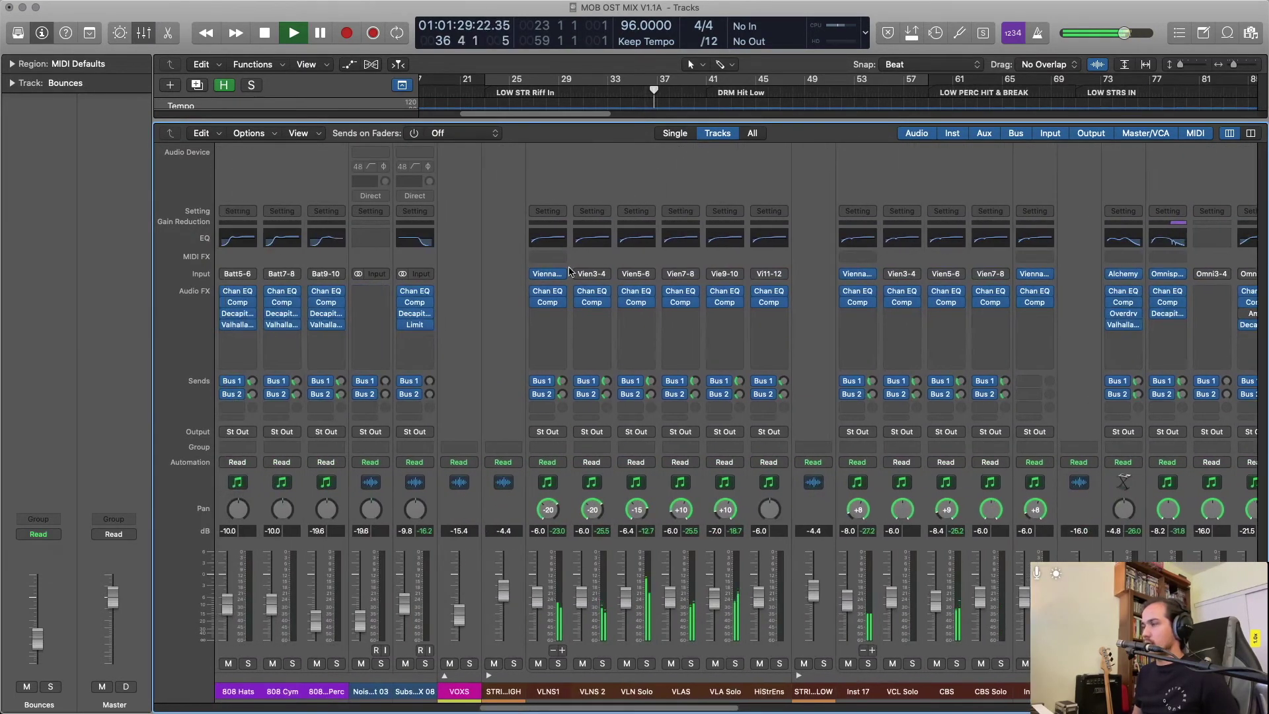
left_click(504, 183)
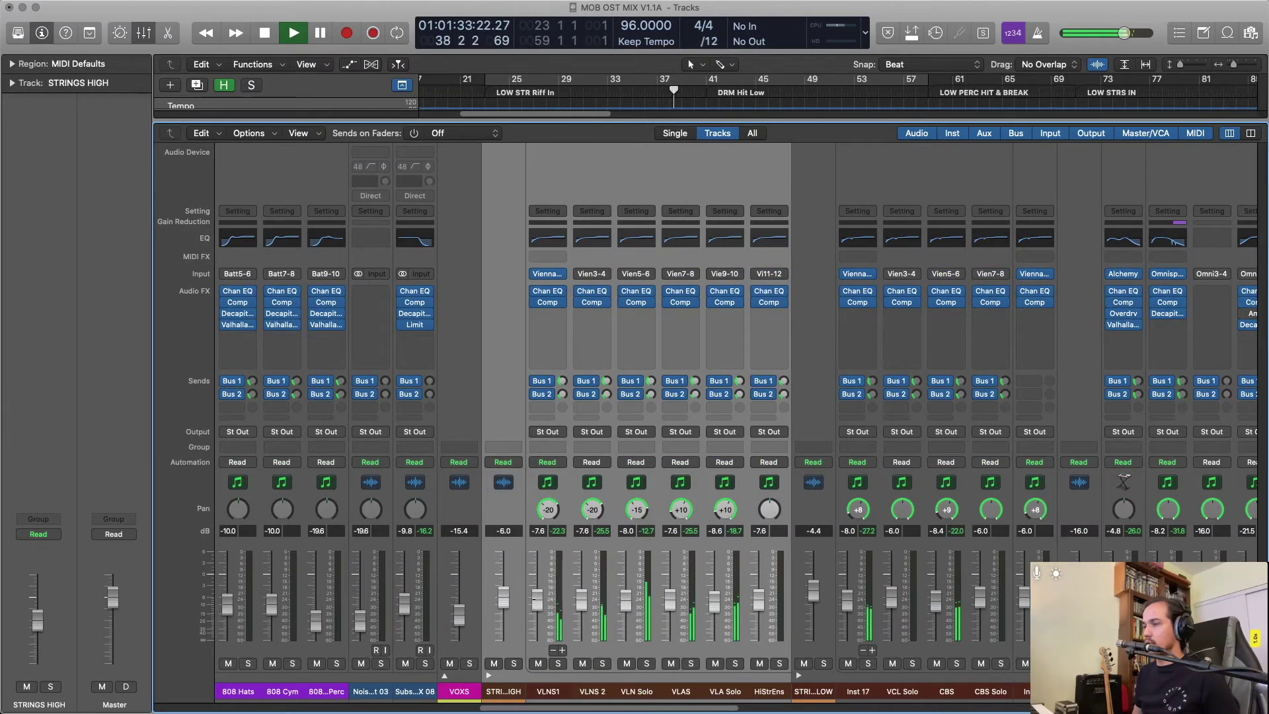
Select the ORCH MULTIS stack with its channels and lower them together, setting the stack's volume to -6.0 dB.
scroll(584, 702, "left", 2)
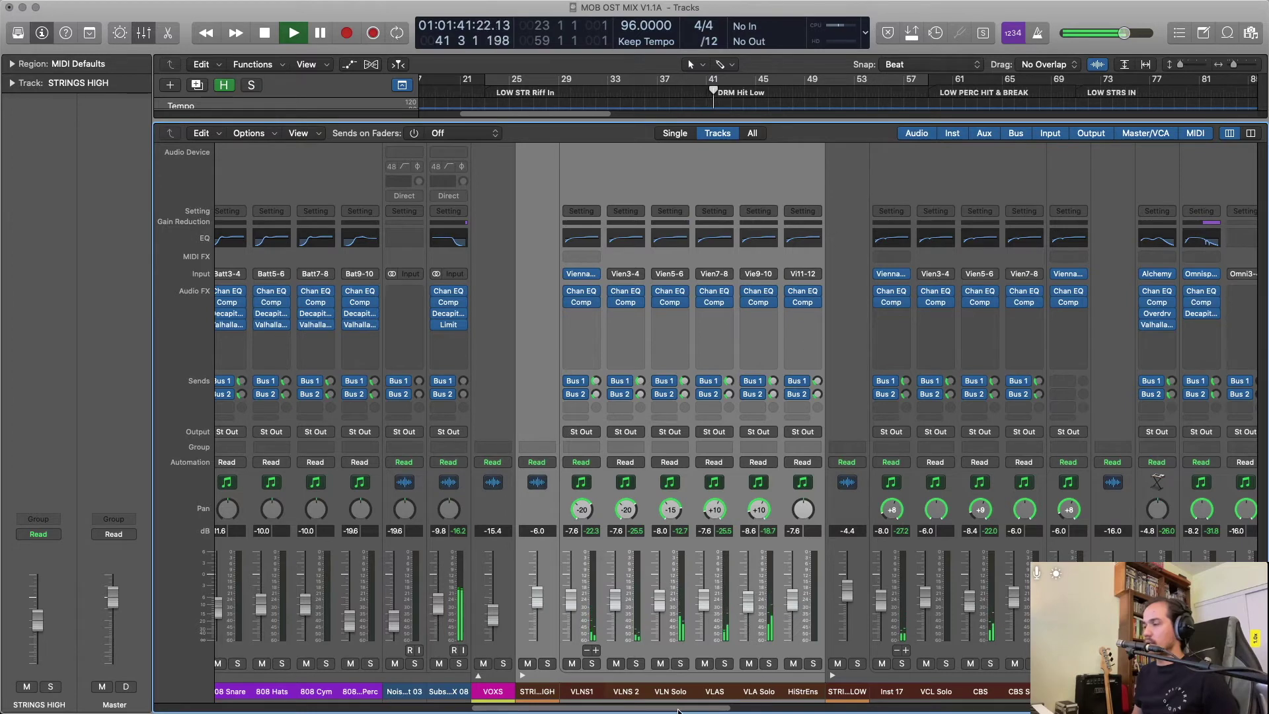
left_click_drag(678, 708, 345, 711)
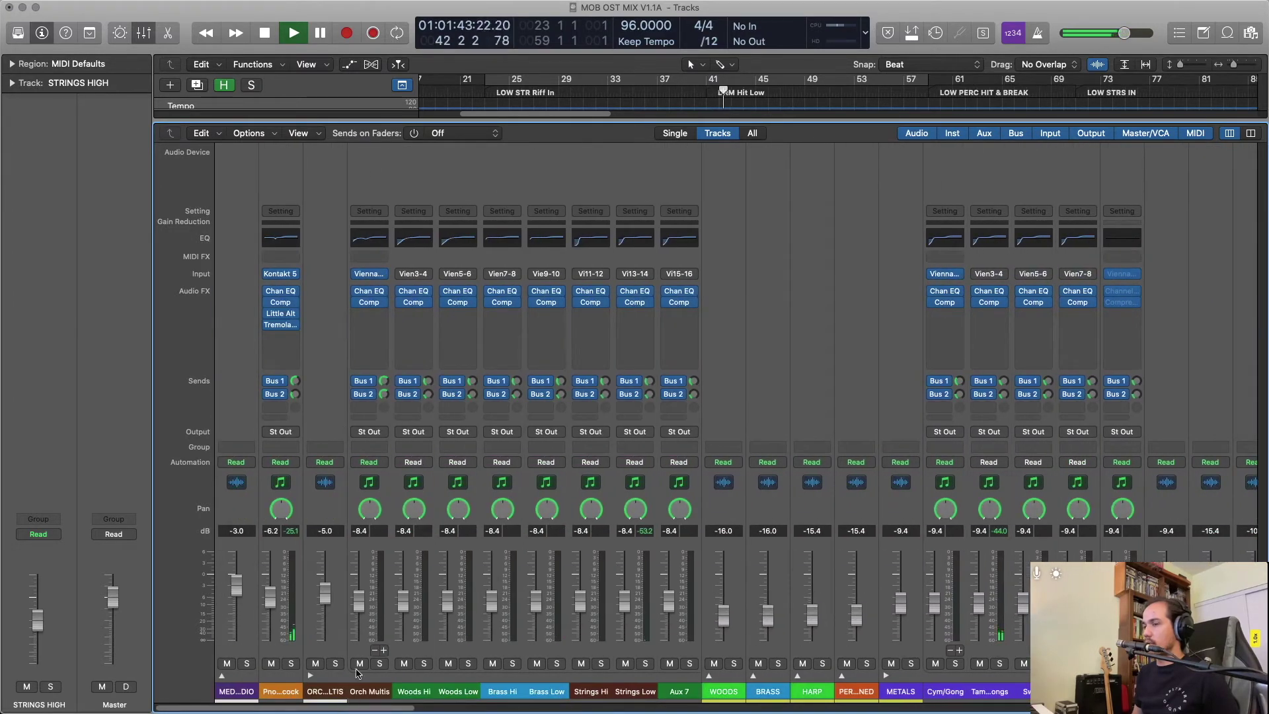
left_click(343, 183)
left_click(680, 170, "shift")
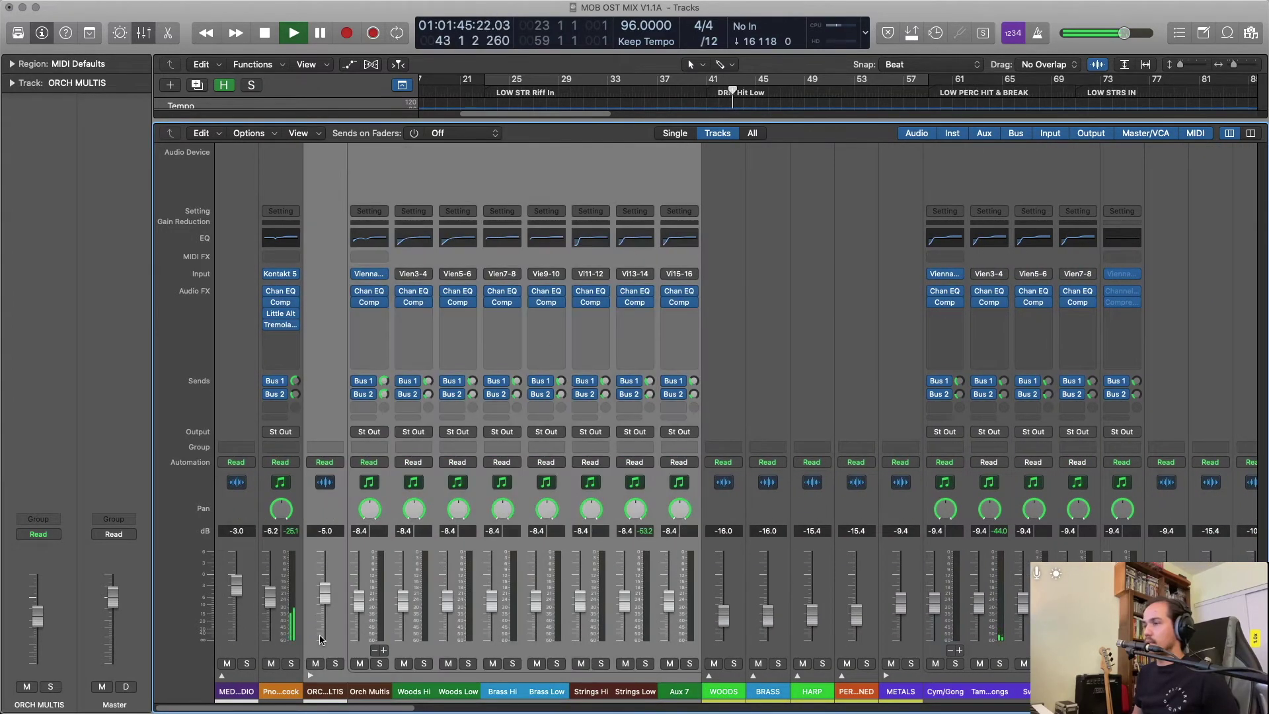
left_click_drag(325, 593, 325, 599)
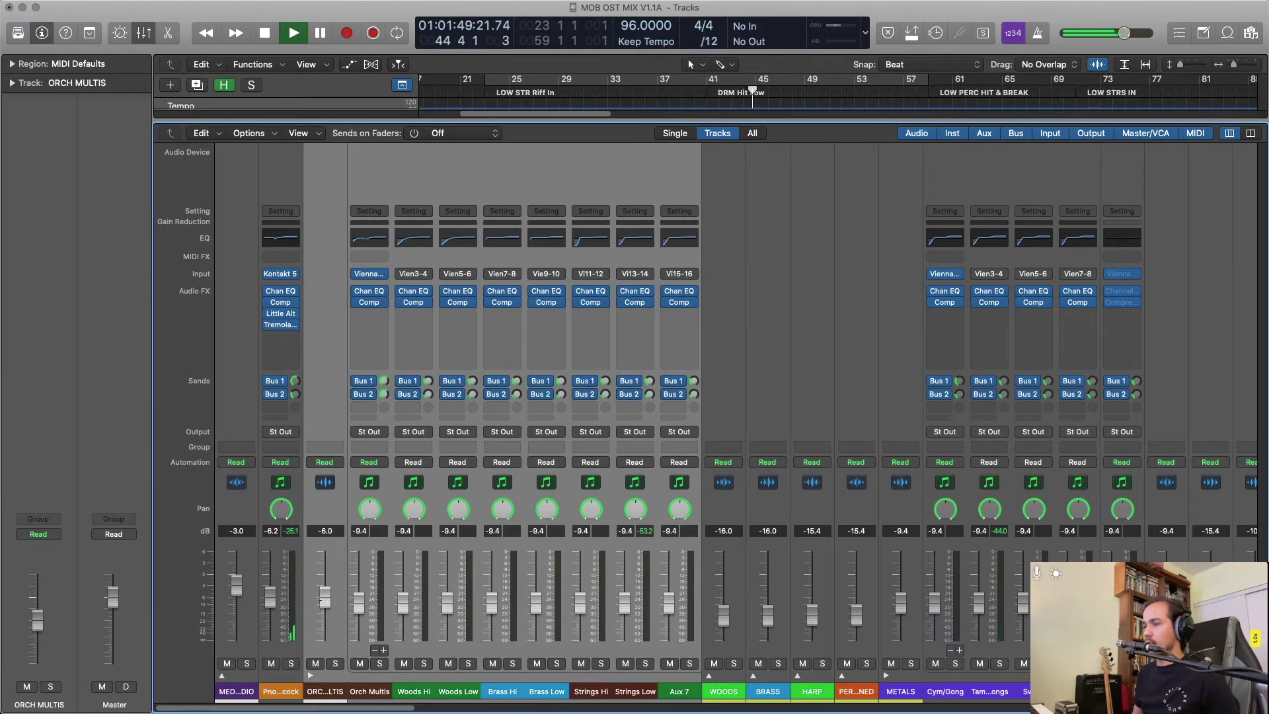
Return to the arrangement, move the playhead back to the LOW STR Riff In marker and start playback.
key("x")
key("alt+comma")
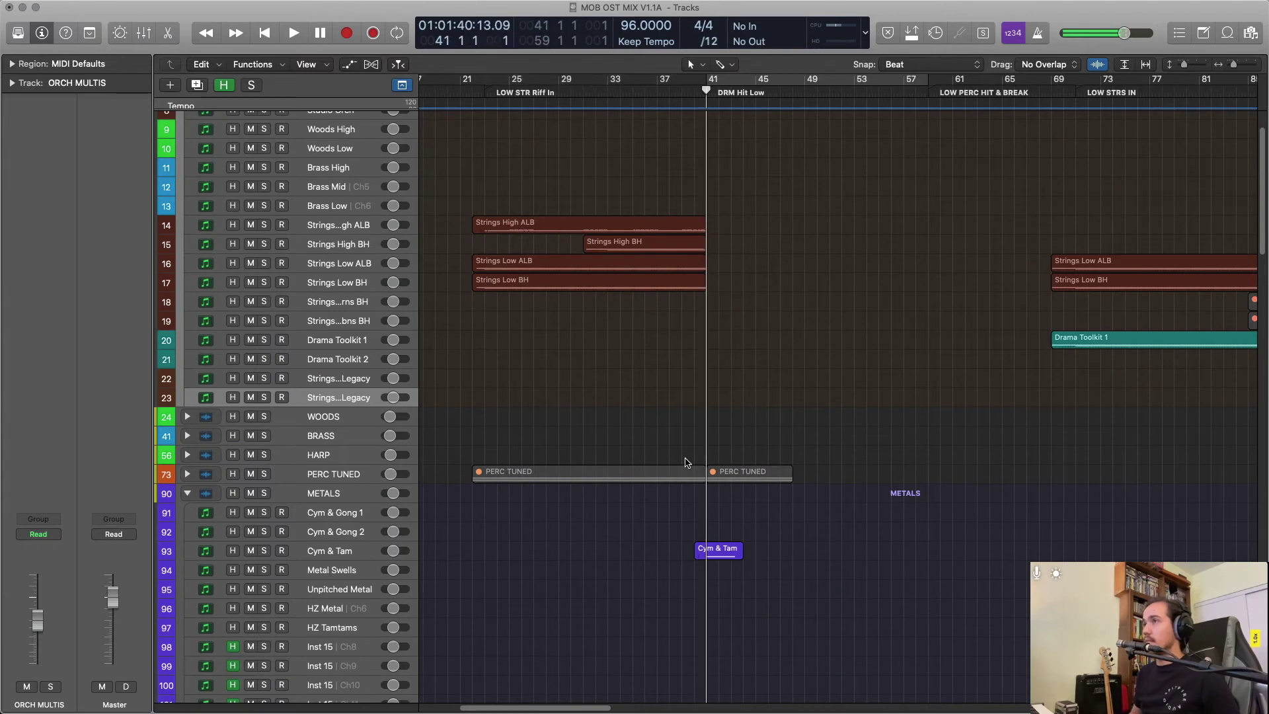
key("alt+comma")
key("space")
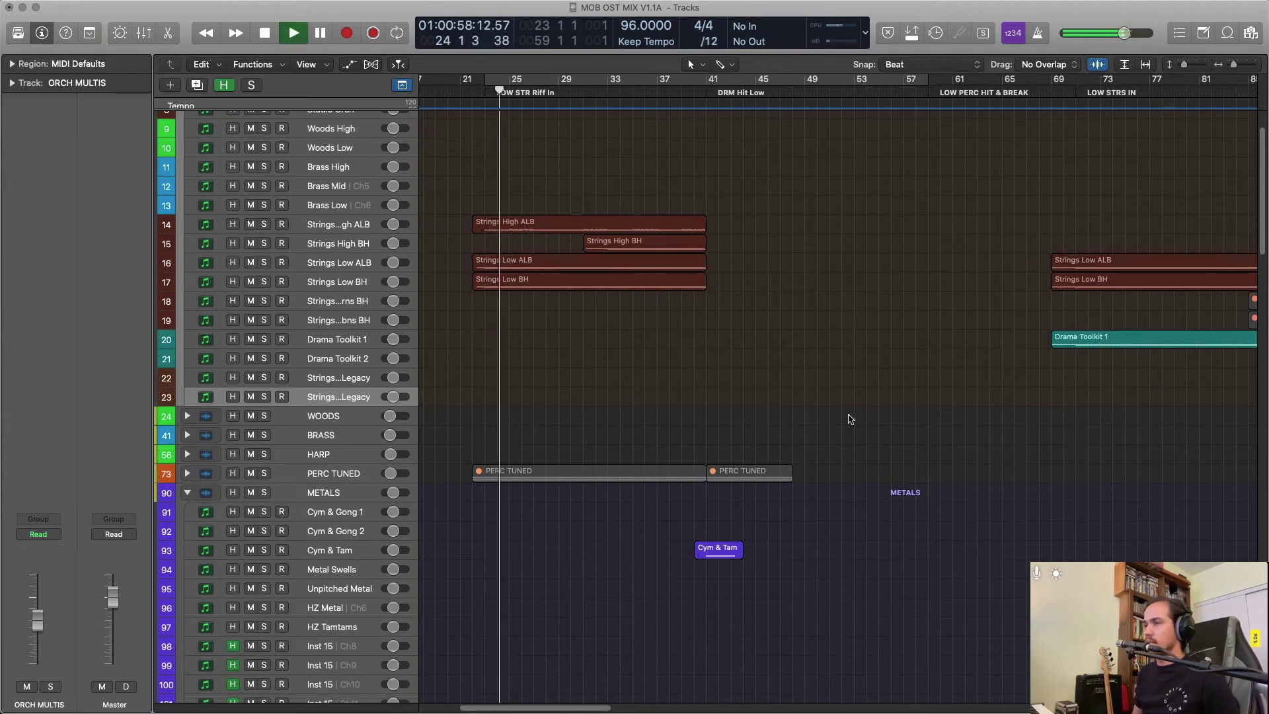
Compare the mix with the STRINGS HIGH group muted and unmuted, and lower the group's stack volume to -7.6 dB.
scroll(853, 419, "down", 20)
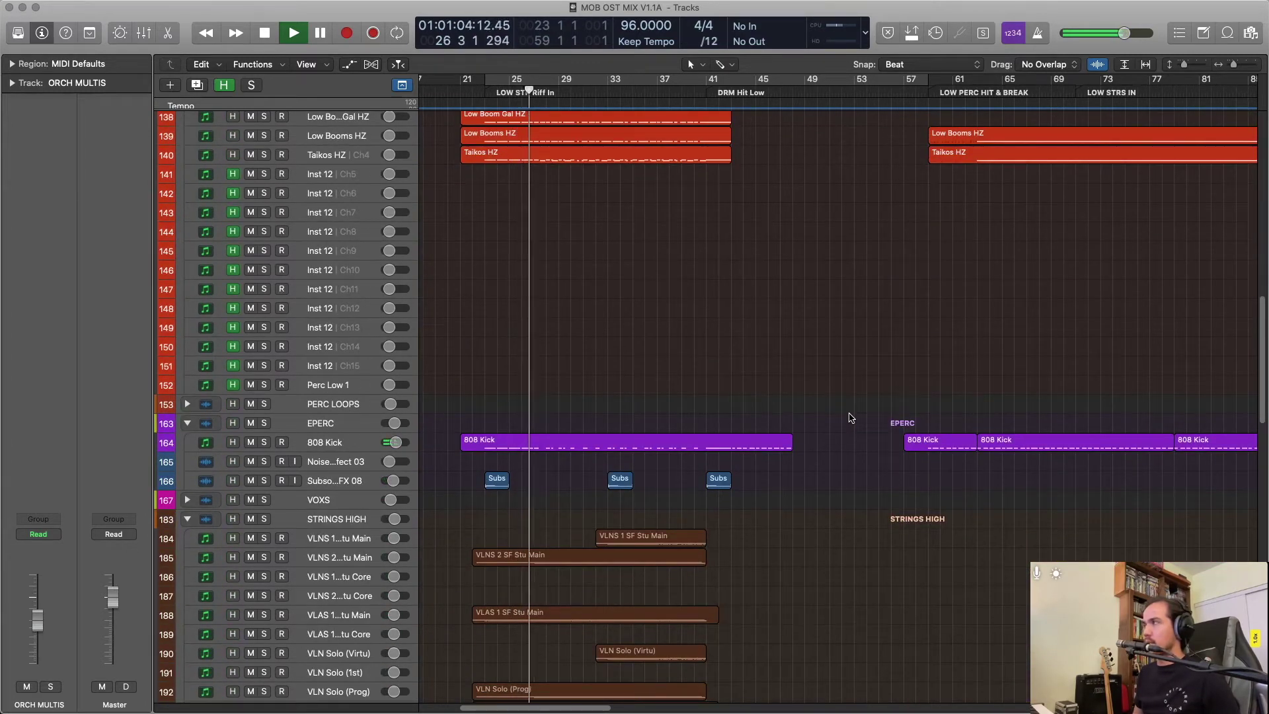
key("x")
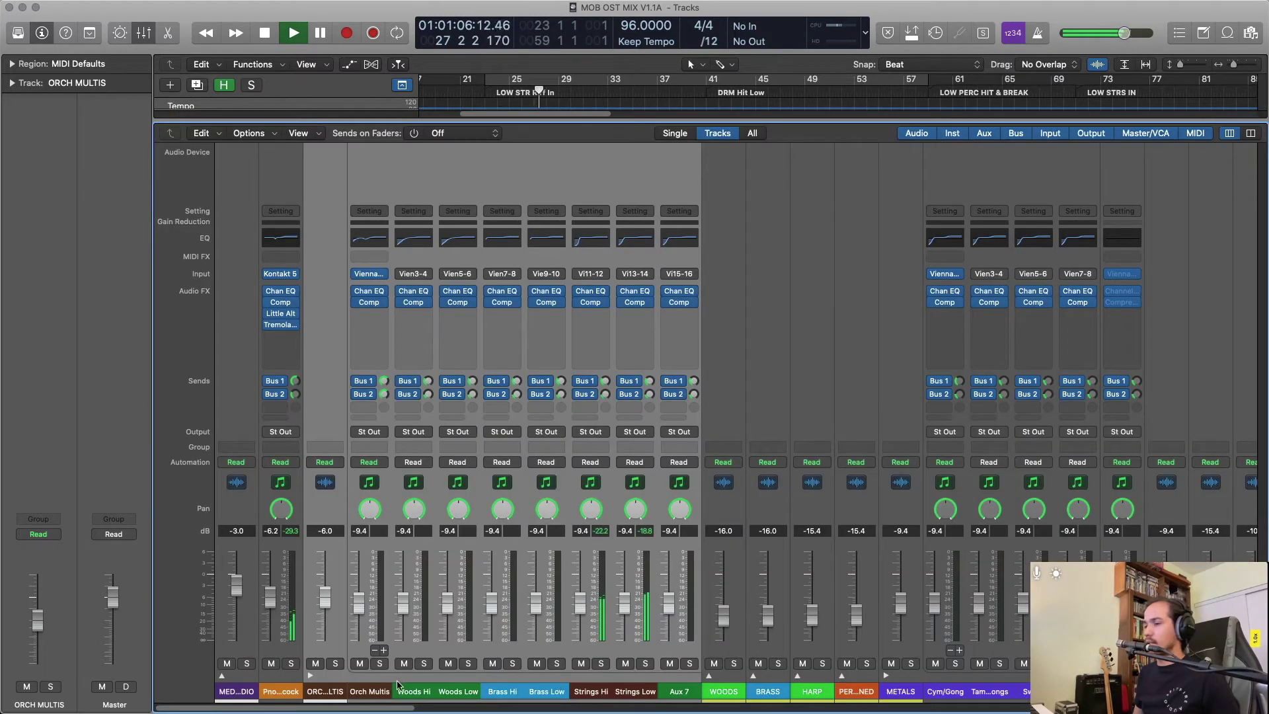
left_click_drag(395, 710, 762, 709)
left_click(316, 192)
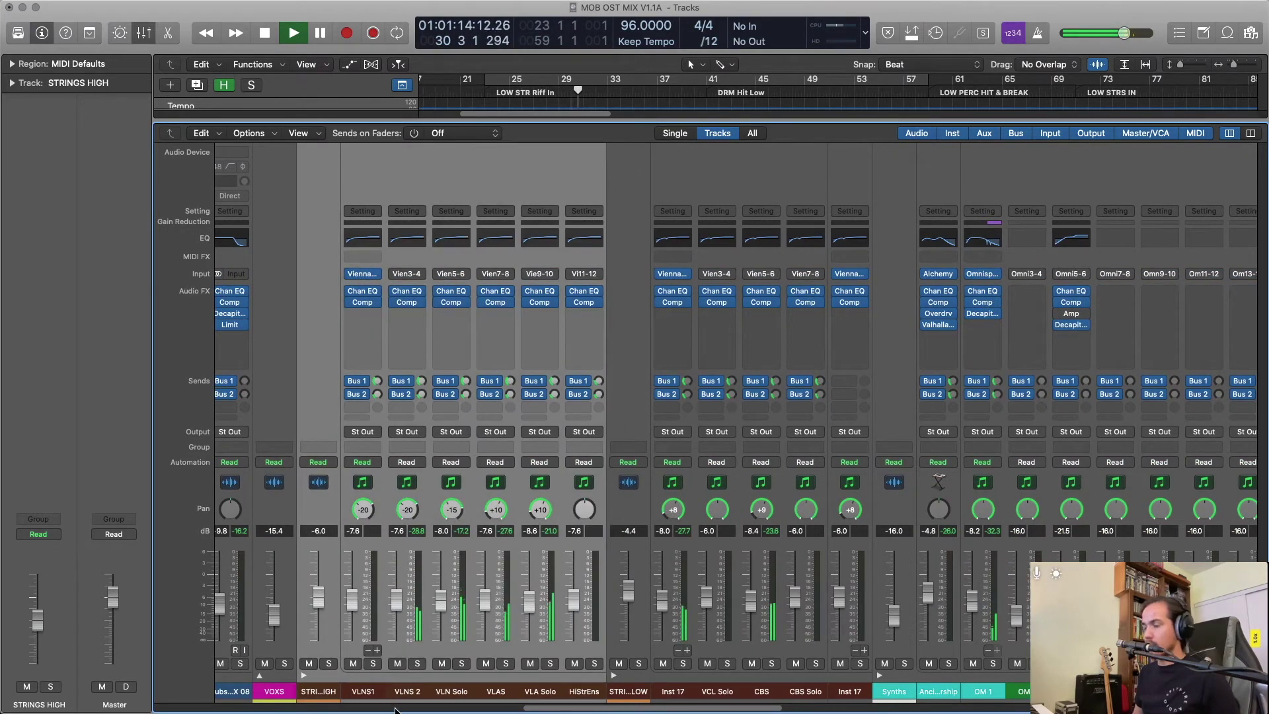
left_click(310, 664)
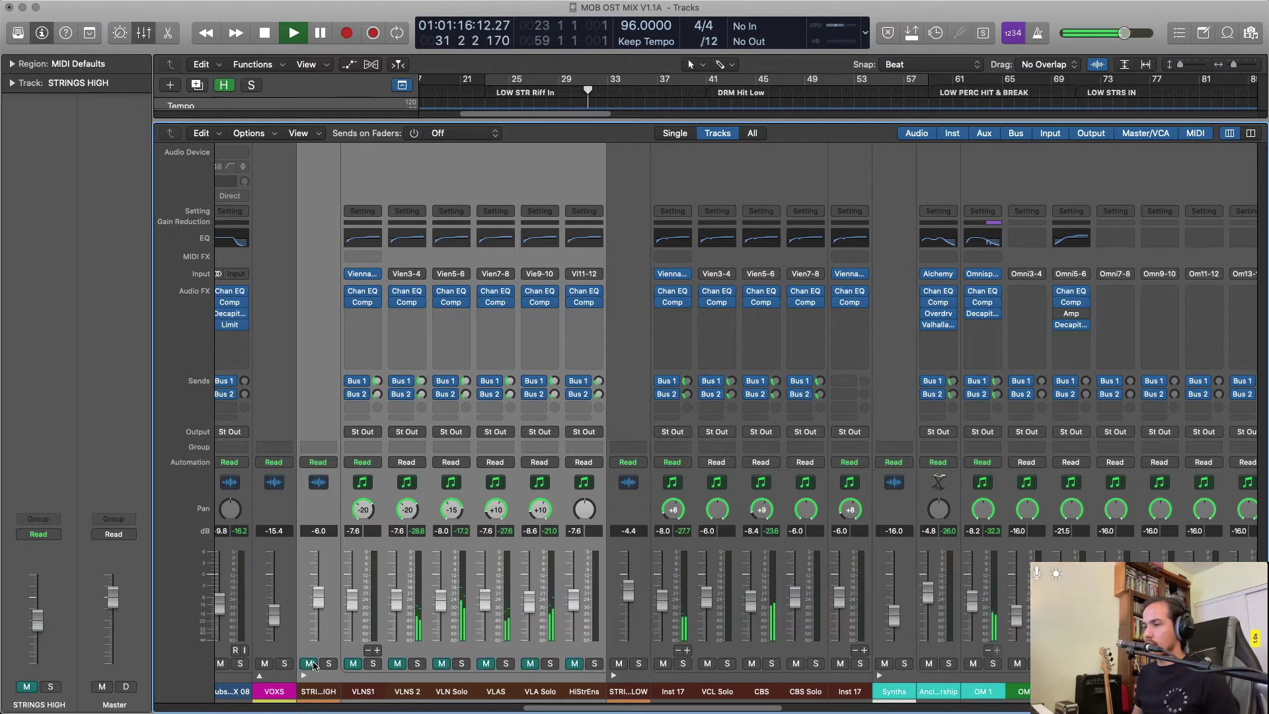
left_click(310, 664)
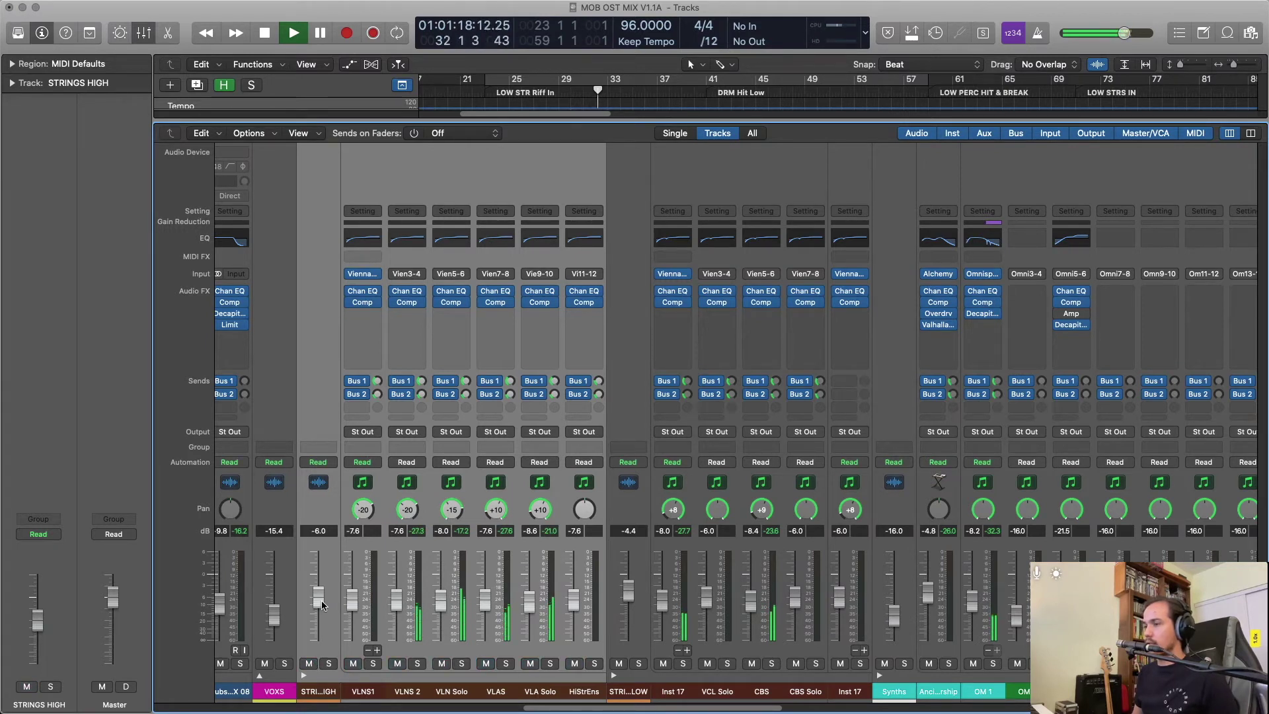
left_click_drag(322, 605, 319, 603)
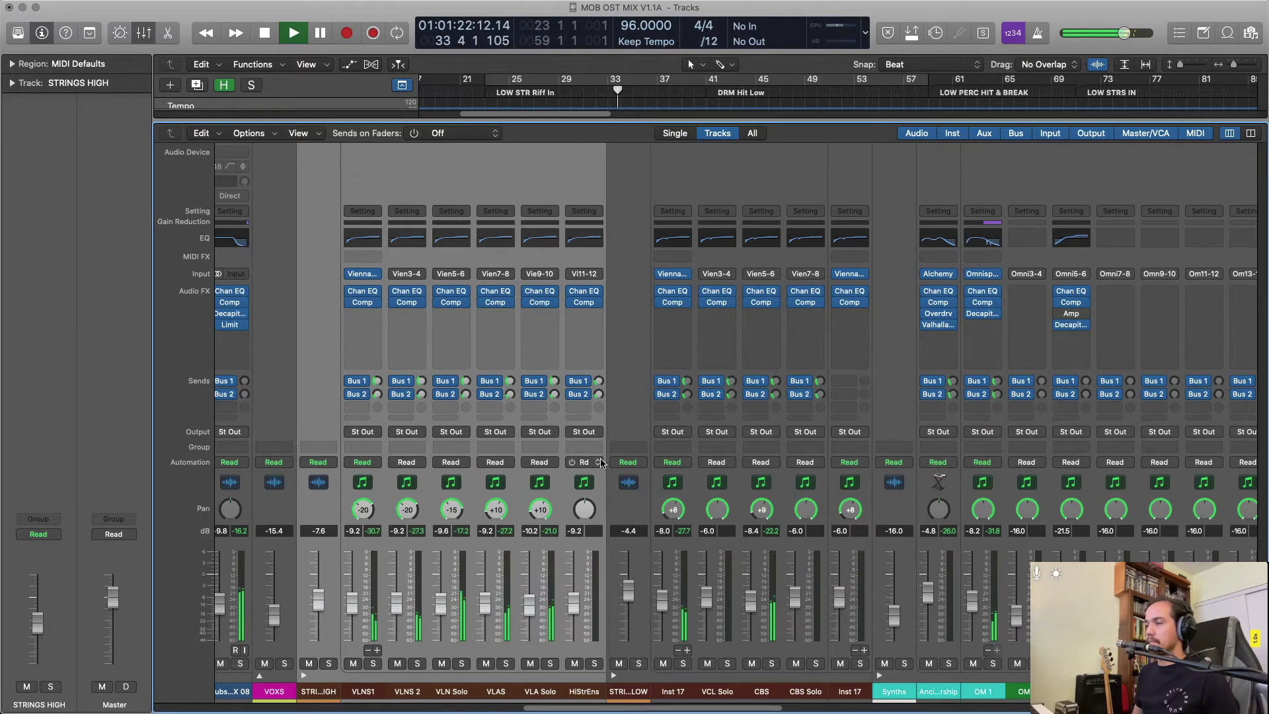
Raise the STRINGS LOW group's stack volume to -3.0 dB, and reselect the STRINGS HIGH channels.
left_click(628, 403)
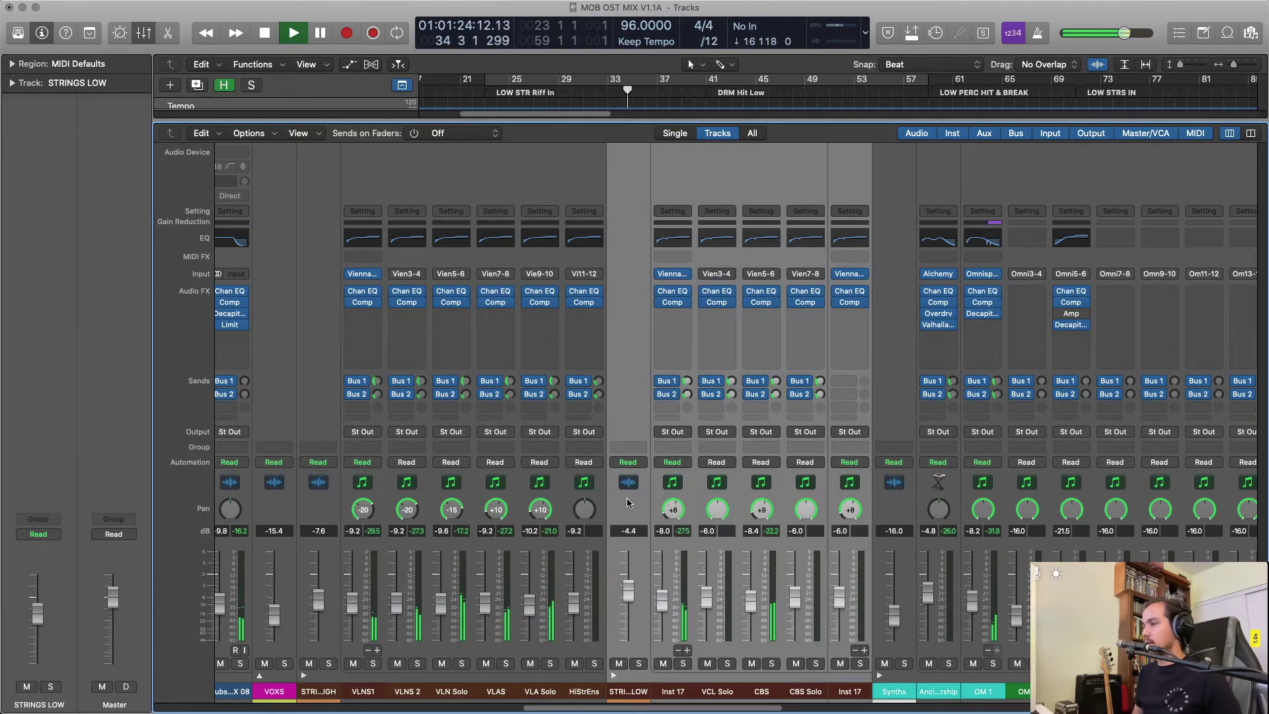
left_click_drag(625, 609, 625, 606)
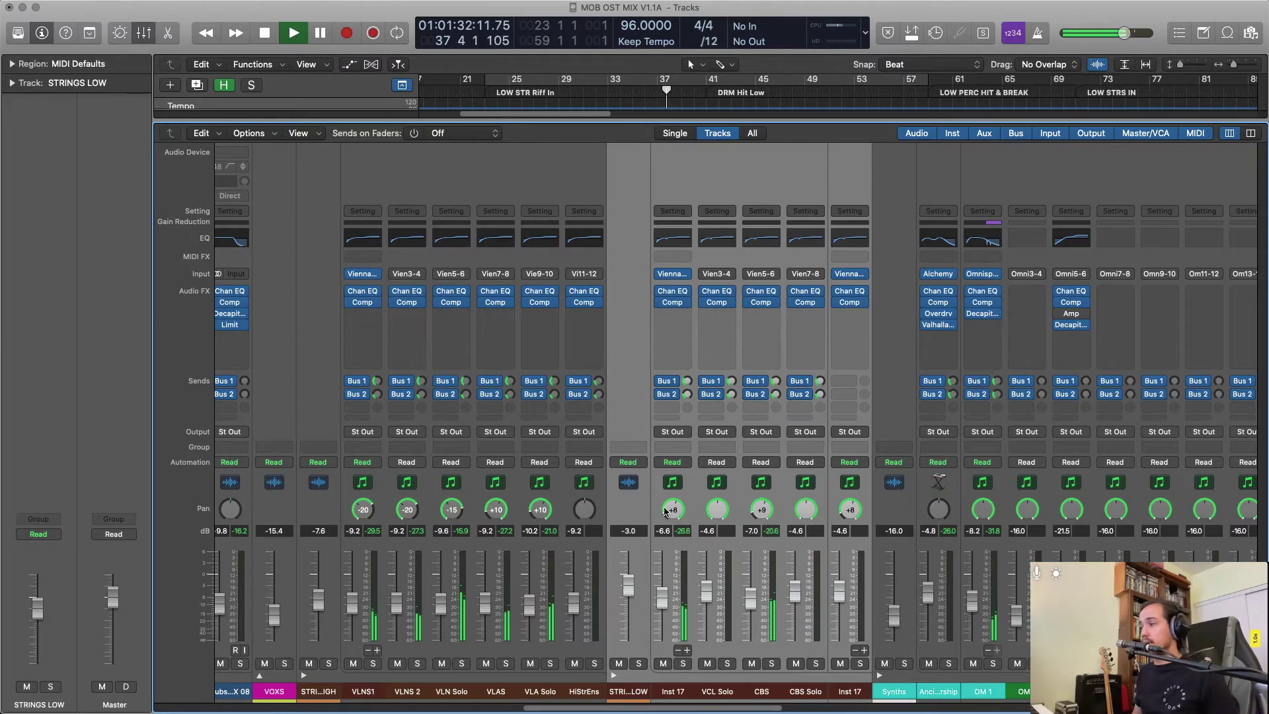
left_click(330, 171)
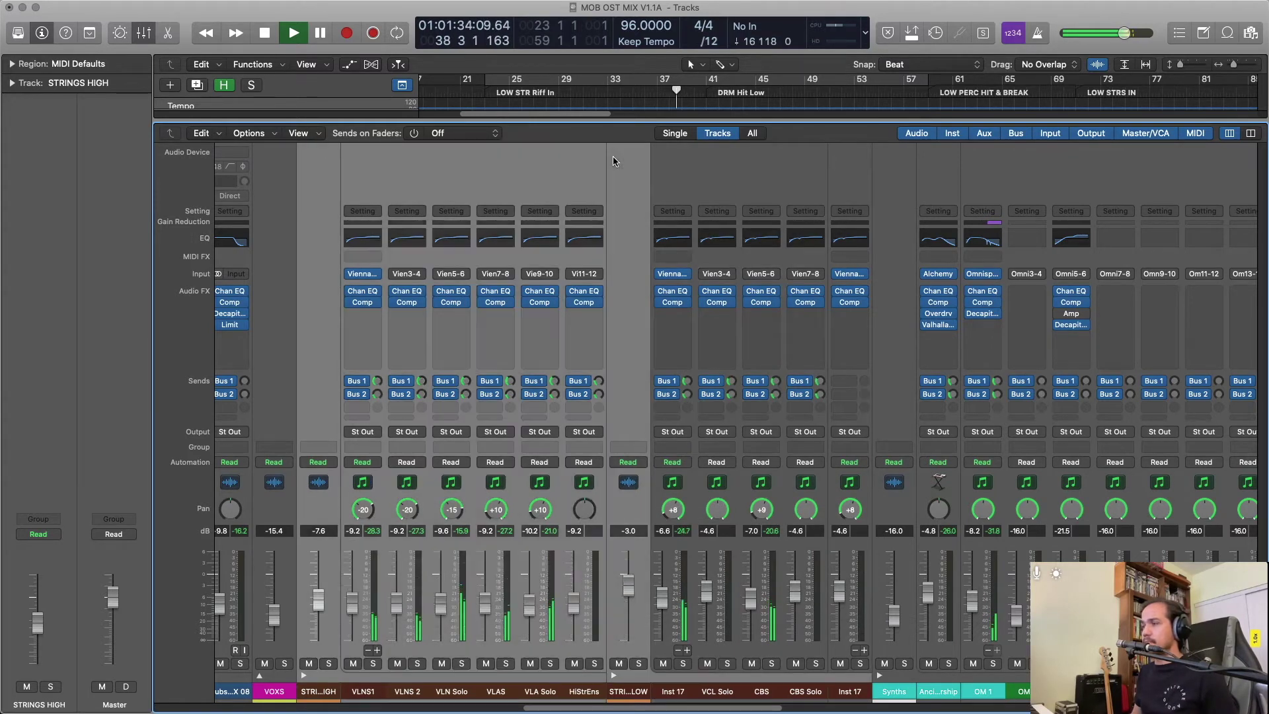
left_click(572, 153)
left_click(323, 168, "shift")
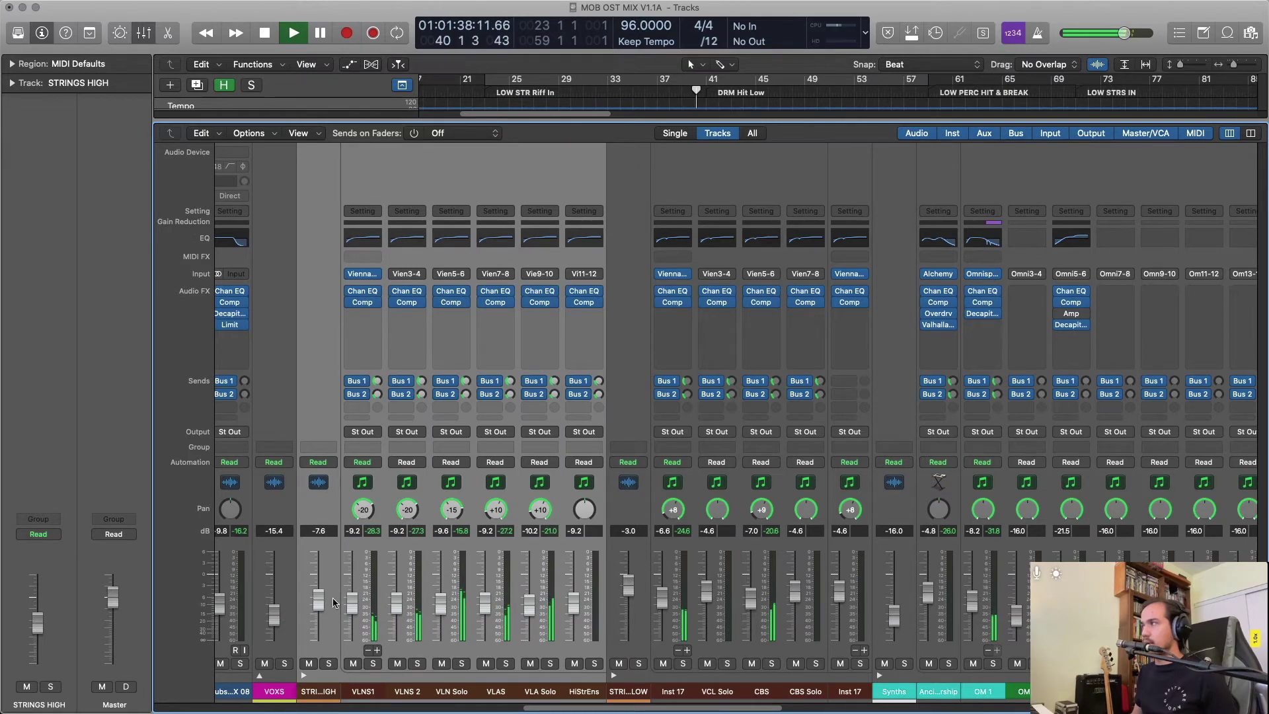
Play from the selected Subsonic Boom FX 08 regions and set that track's volume to -8.0 dB.
key("x")
scroll(693, 616, "up", 10)
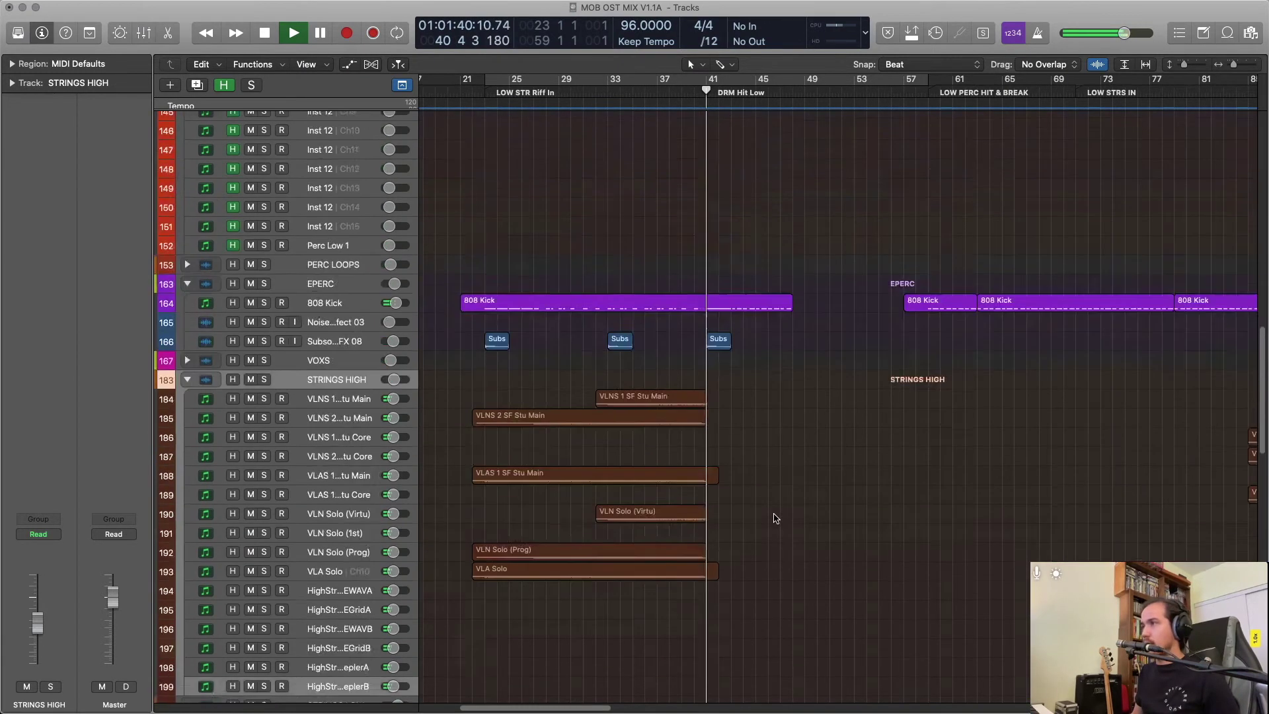
scroll(774, 516, "down", 5)
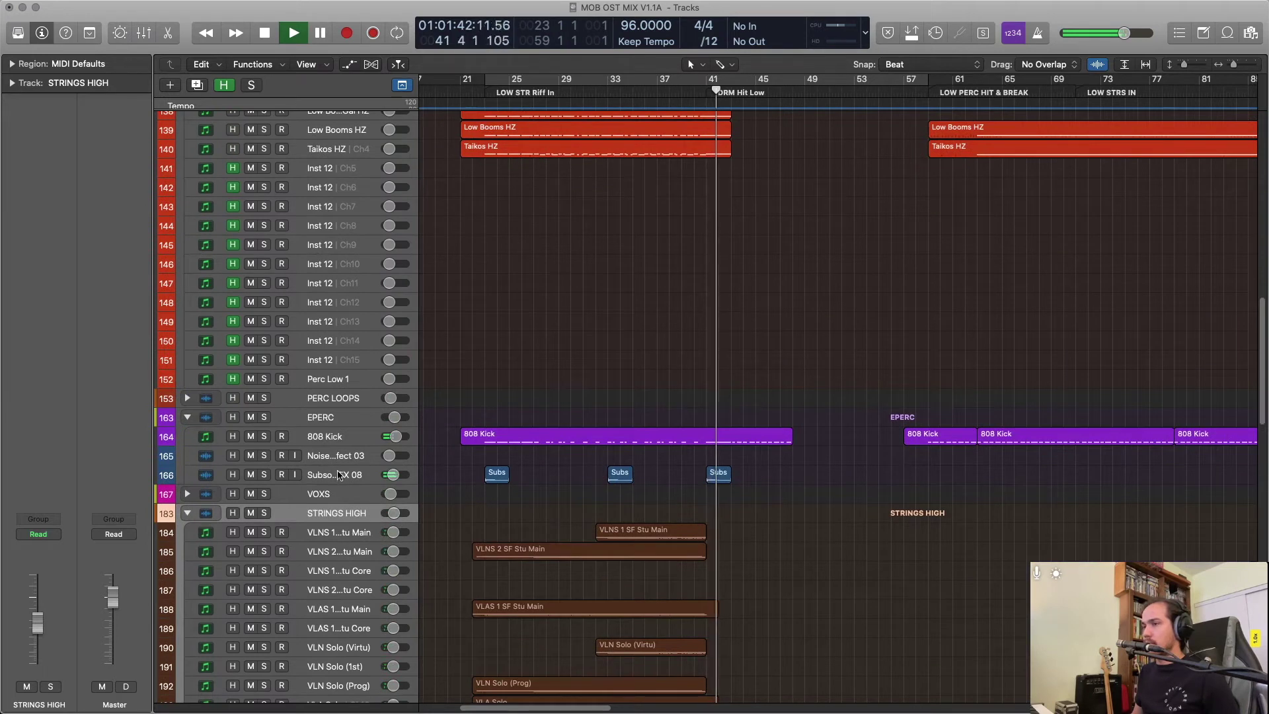
left_click(407, 477)
left_click_drag(450, 497, 802, 466)
key("shift+Return")
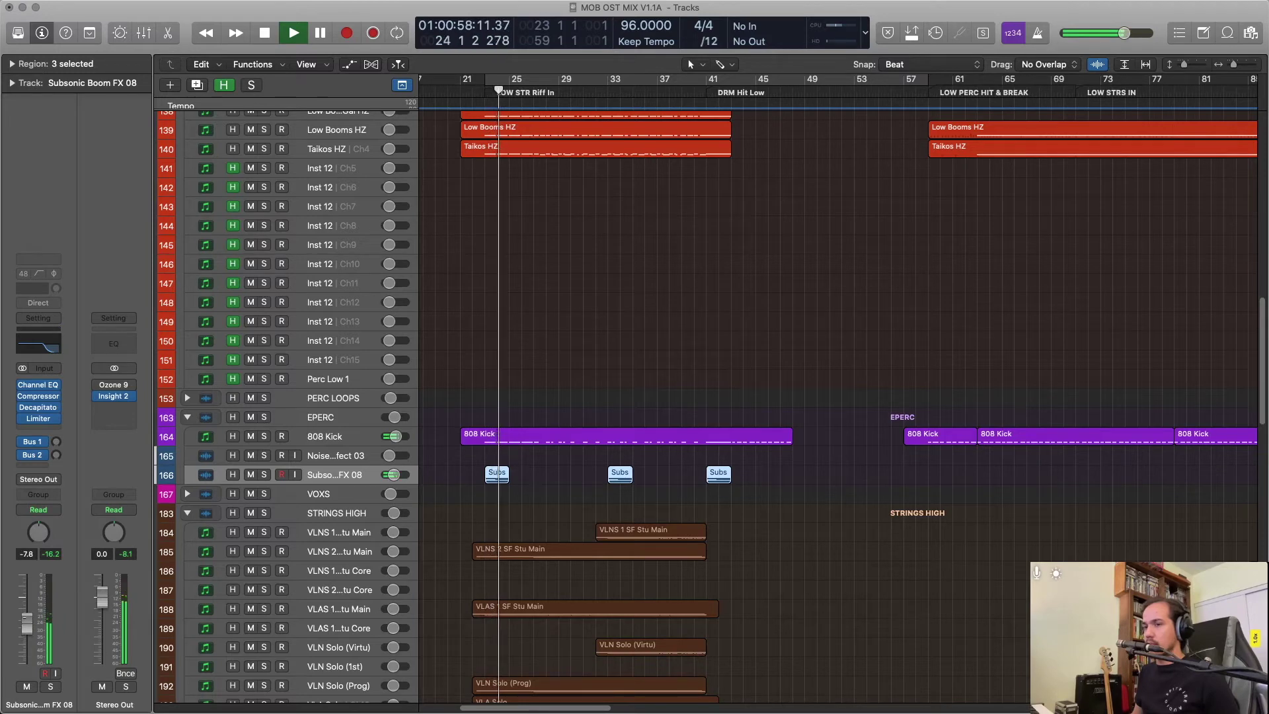
left_click_drag(27, 625, 25, 621)
left_click(802, 547)
Select the Perc Low 1, 2 and 3 channels and raise them together to -14.8, -18.0 and -18.3 dB.
scroll(802, 549, "up", 5)
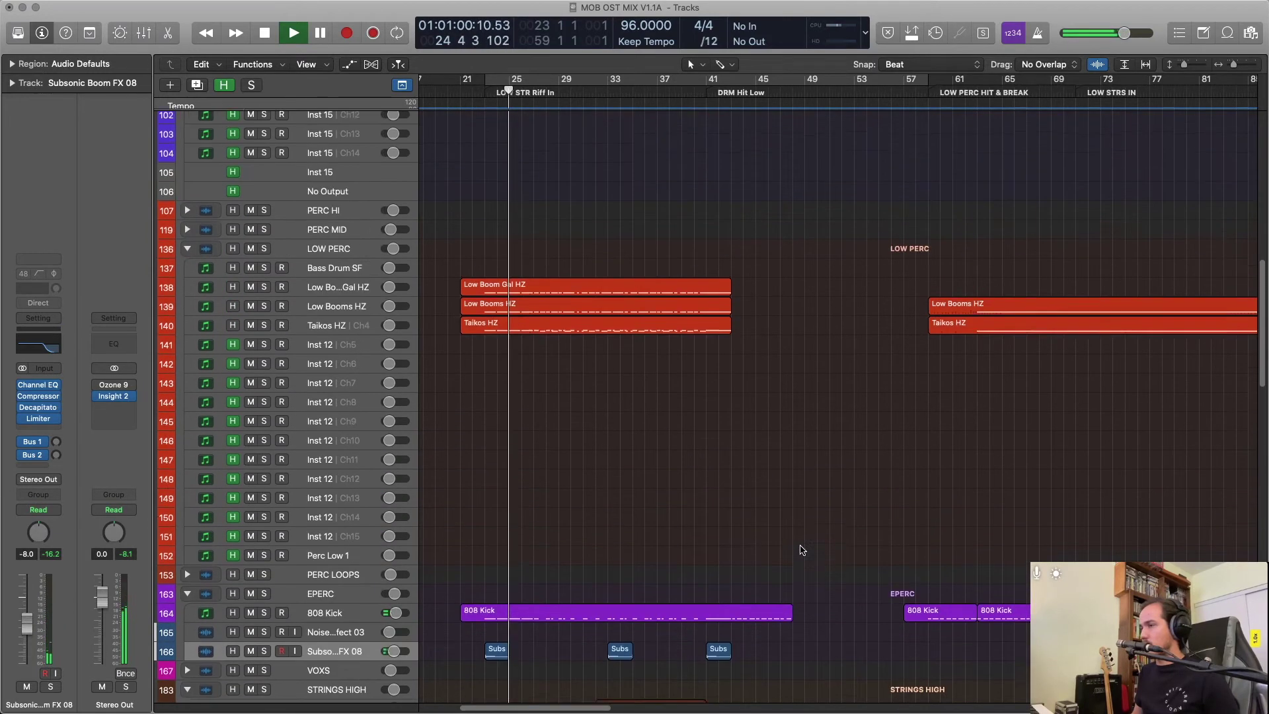
scroll(800, 550, "up", 3)
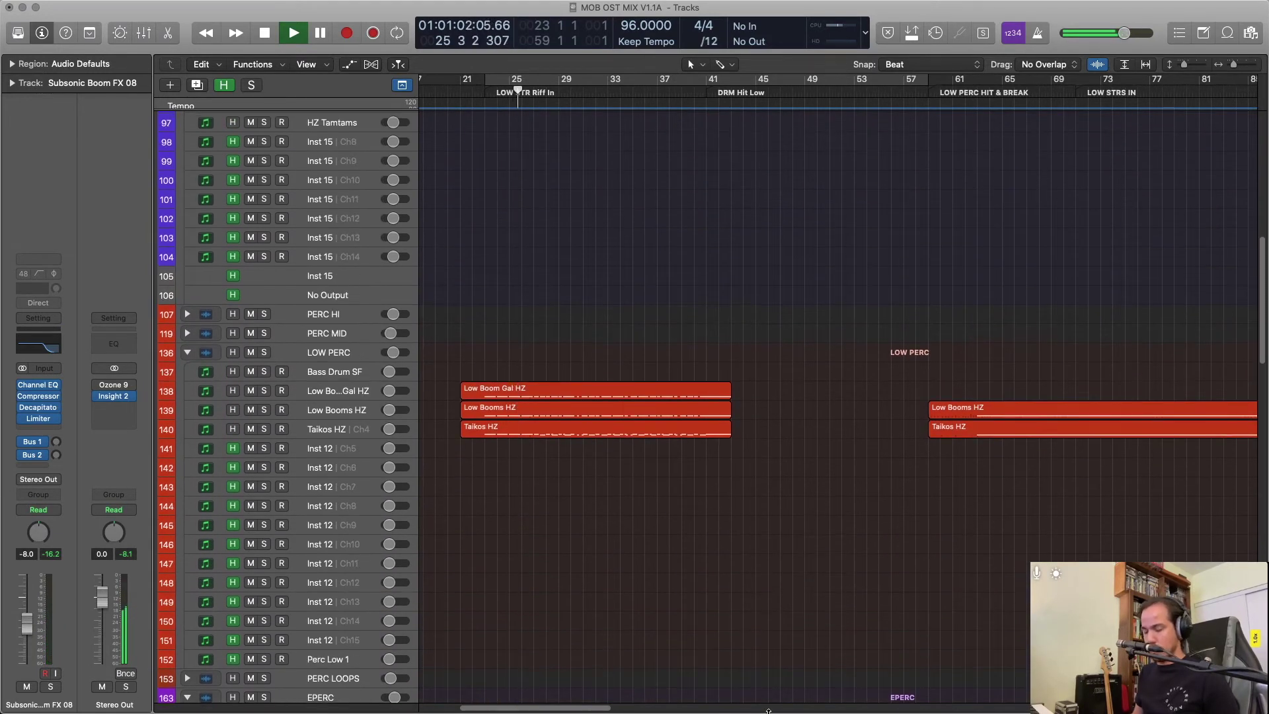
key("x")
left_click_drag(765, 710, 614, 711)
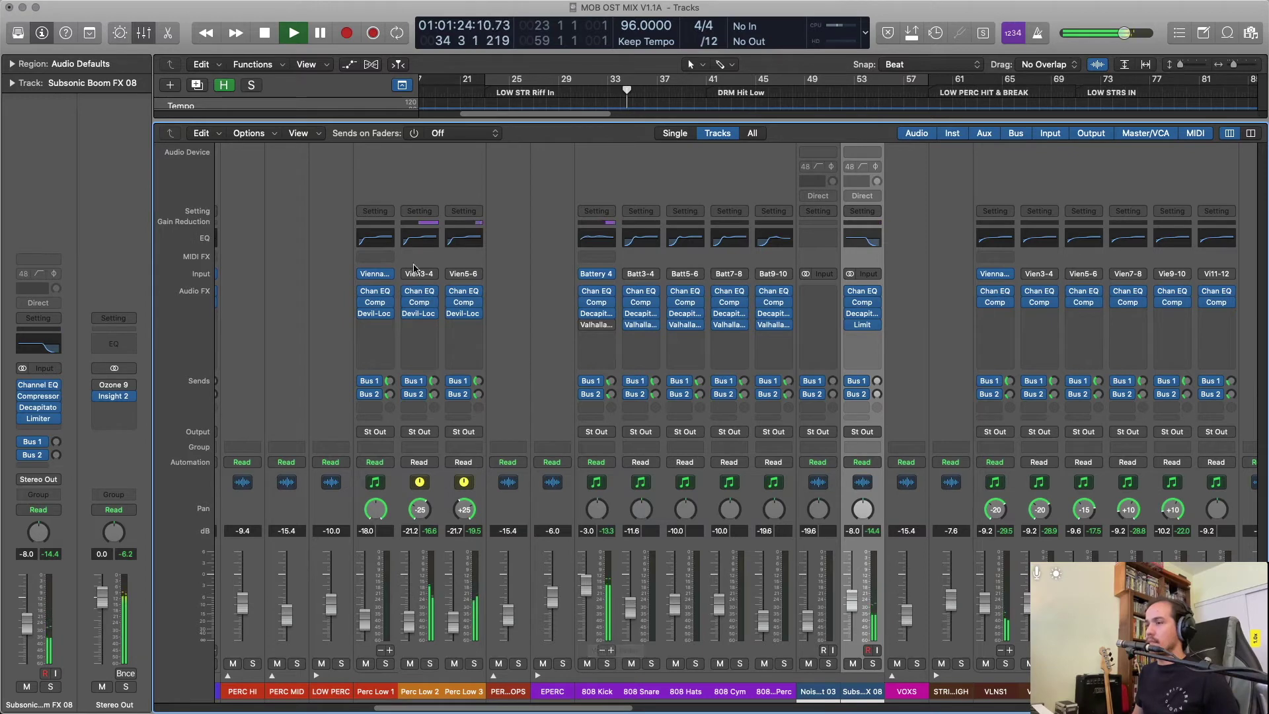
left_click(390, 158, "shift")
left_click(454, 180)
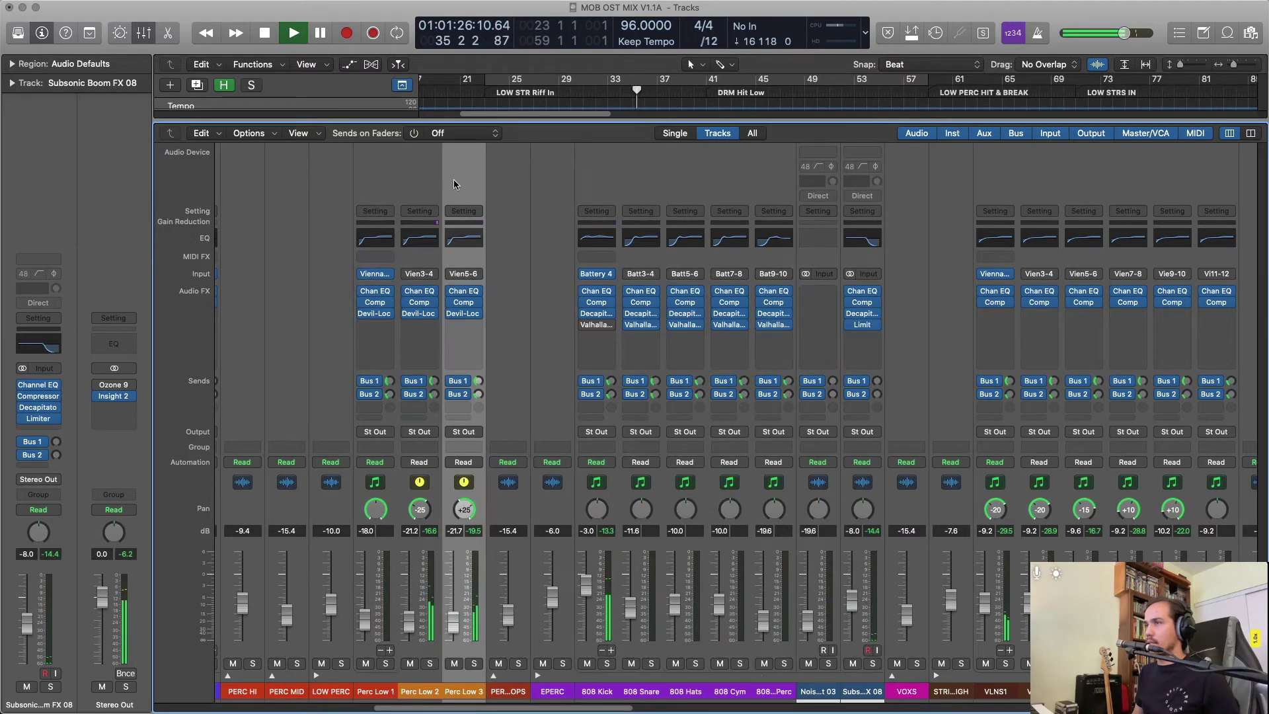
left_click(371, 176, "shift")
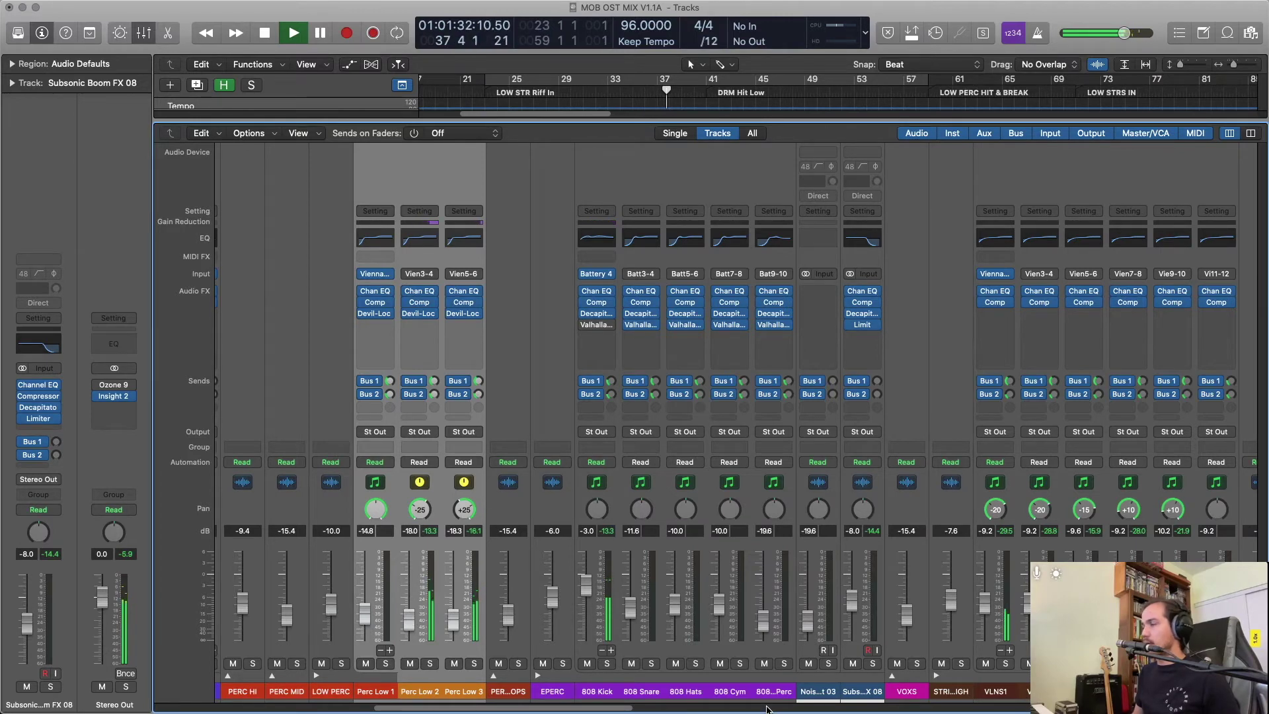
Raise the Live Audio synth channel ending in "our" with the PanMan effect to -10.0 dB and the one ending in "oise" to -13.0 dB.
left_click_drag(631, 710, 889, 711)
scroll(831, 703, "right", 5)
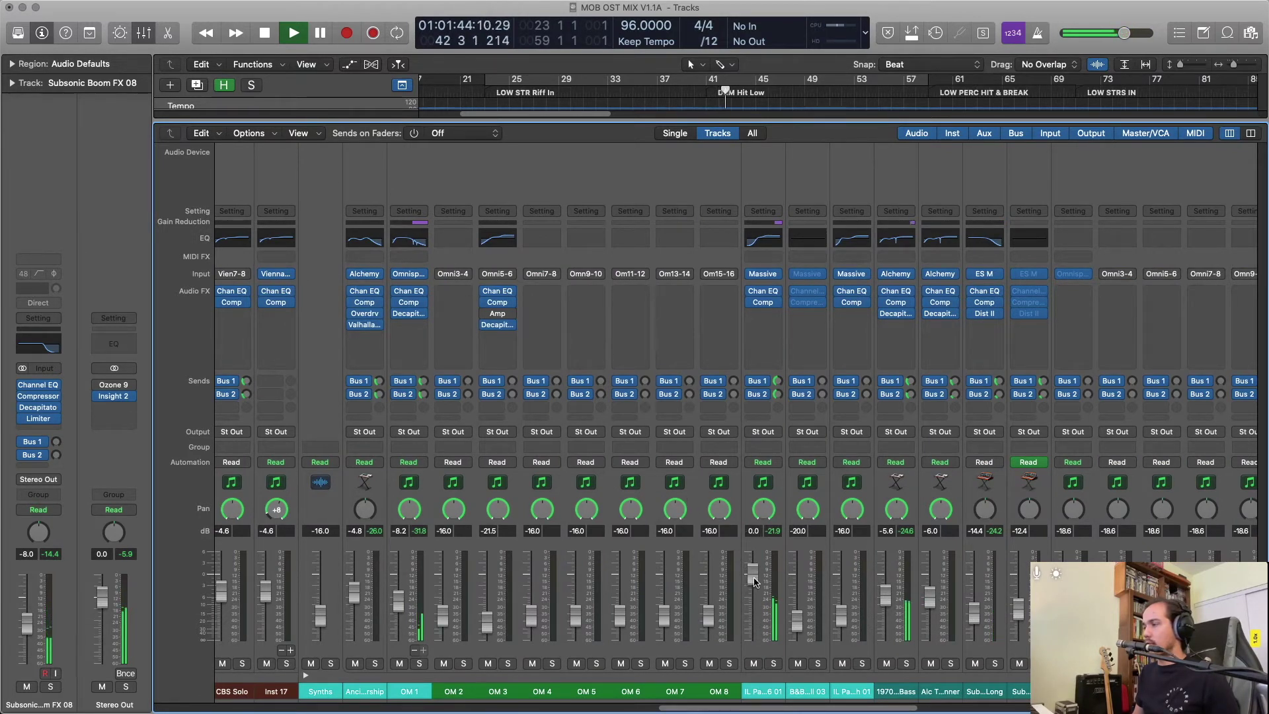
left_click_drag(792, 709, 989, 709)
scroll(972, 699, "right", 5)
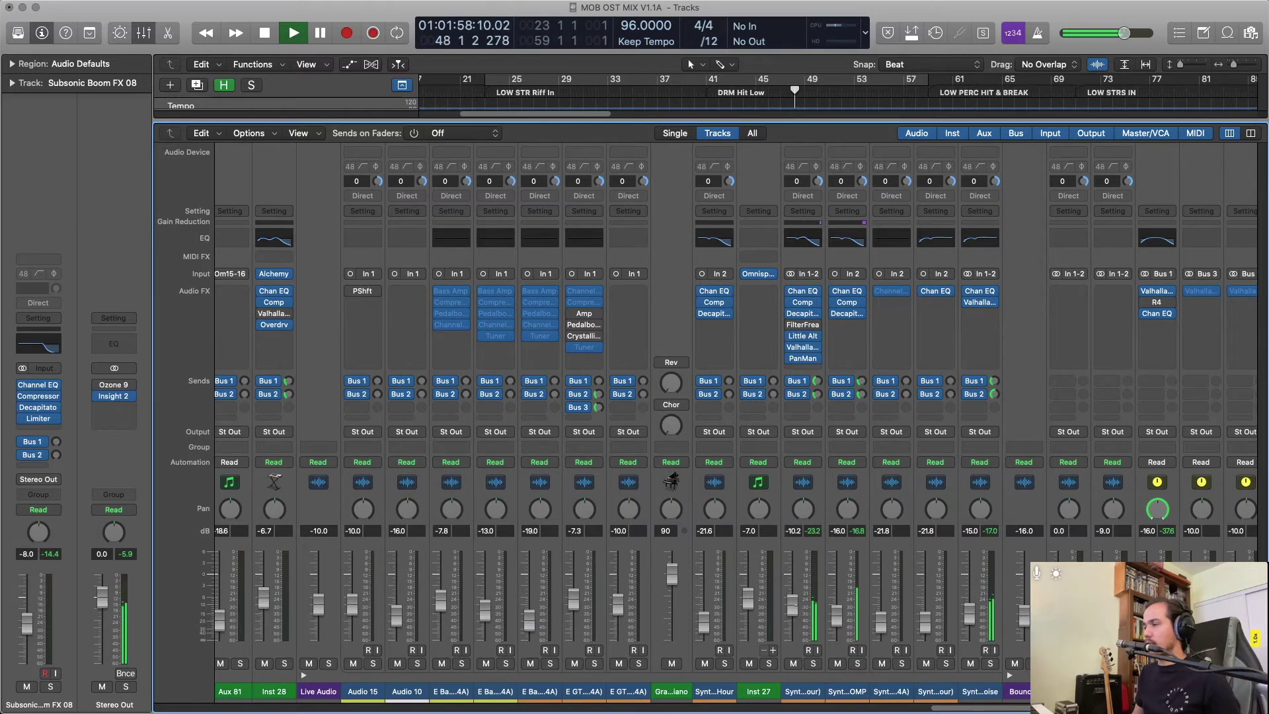
left_click_drag(968, 709, 1035, 710)
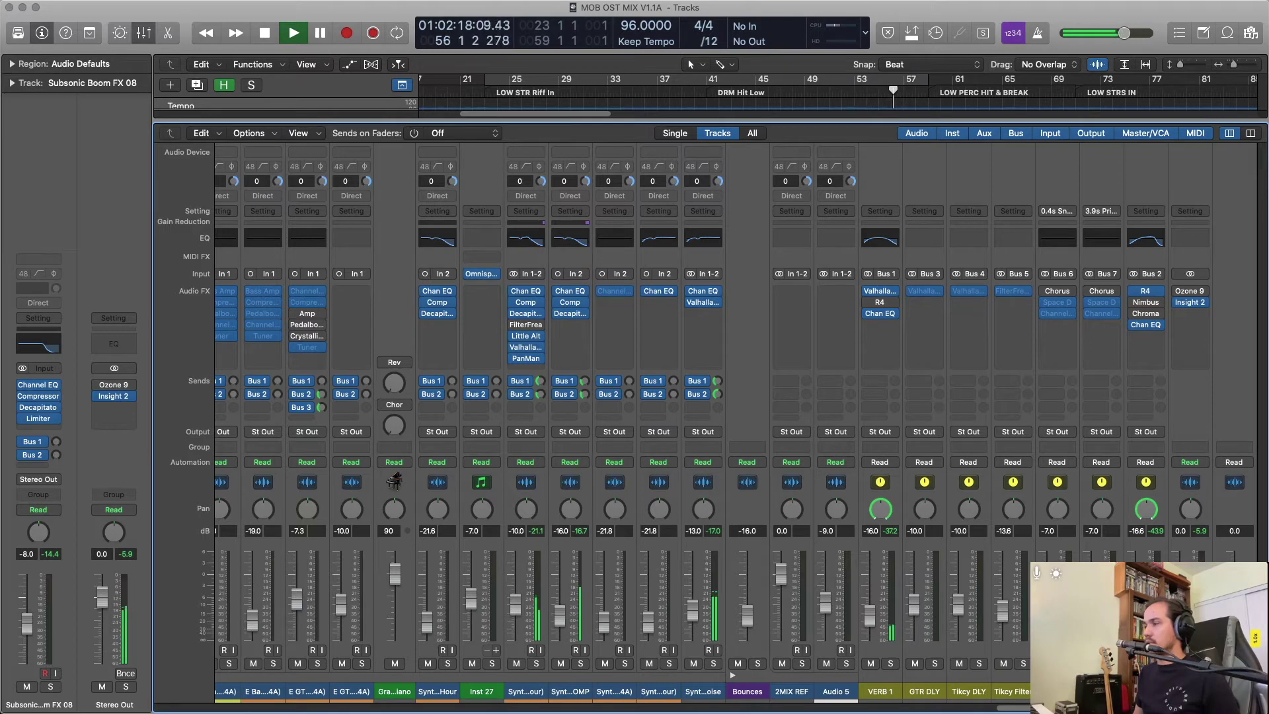
Review the levels of the live audio, percussion, 808 and effects return channels in the mixer during playback.
scroll(728, 397, "left", 5)
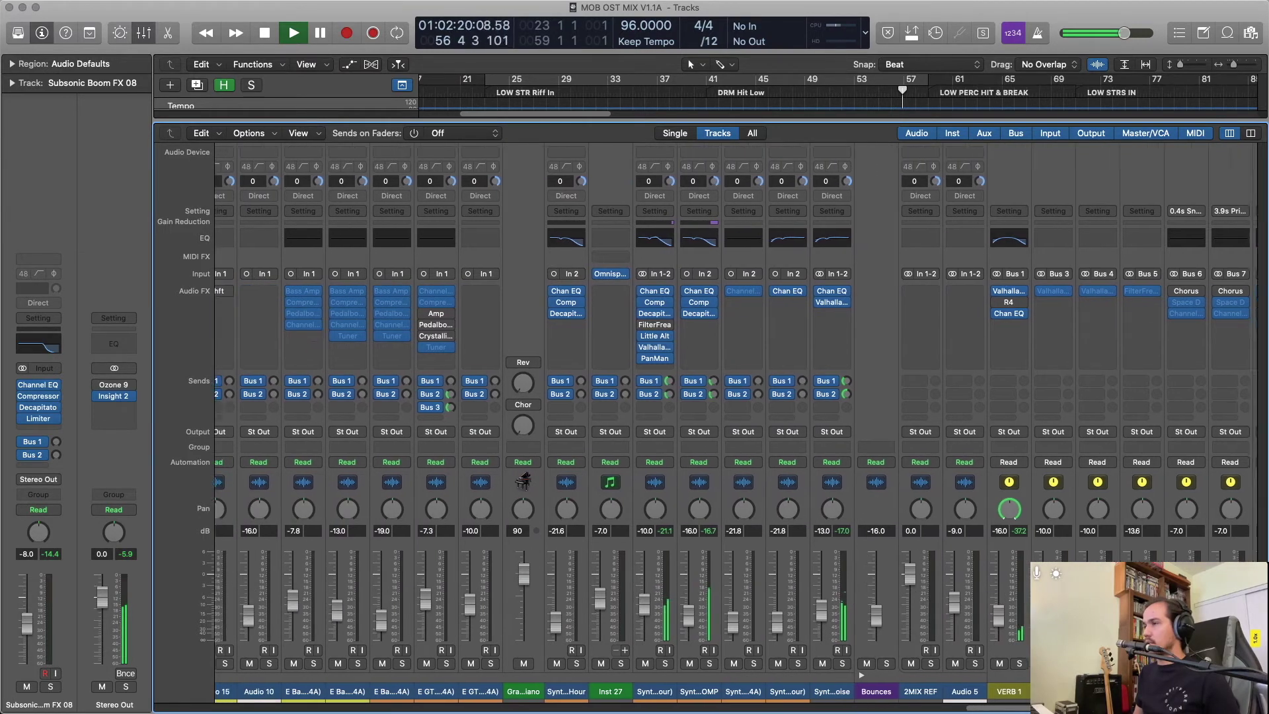
scroll(727, 397, "left", 12)
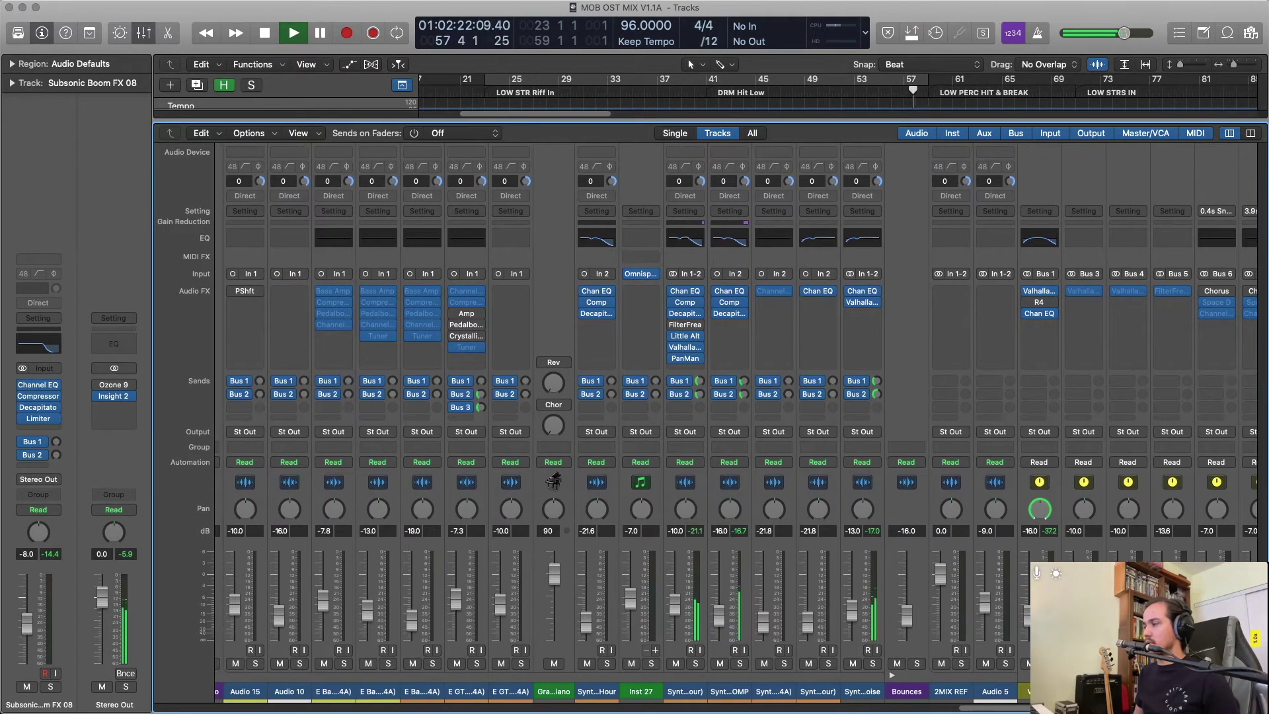
scroll(727, 397, "left", 1)
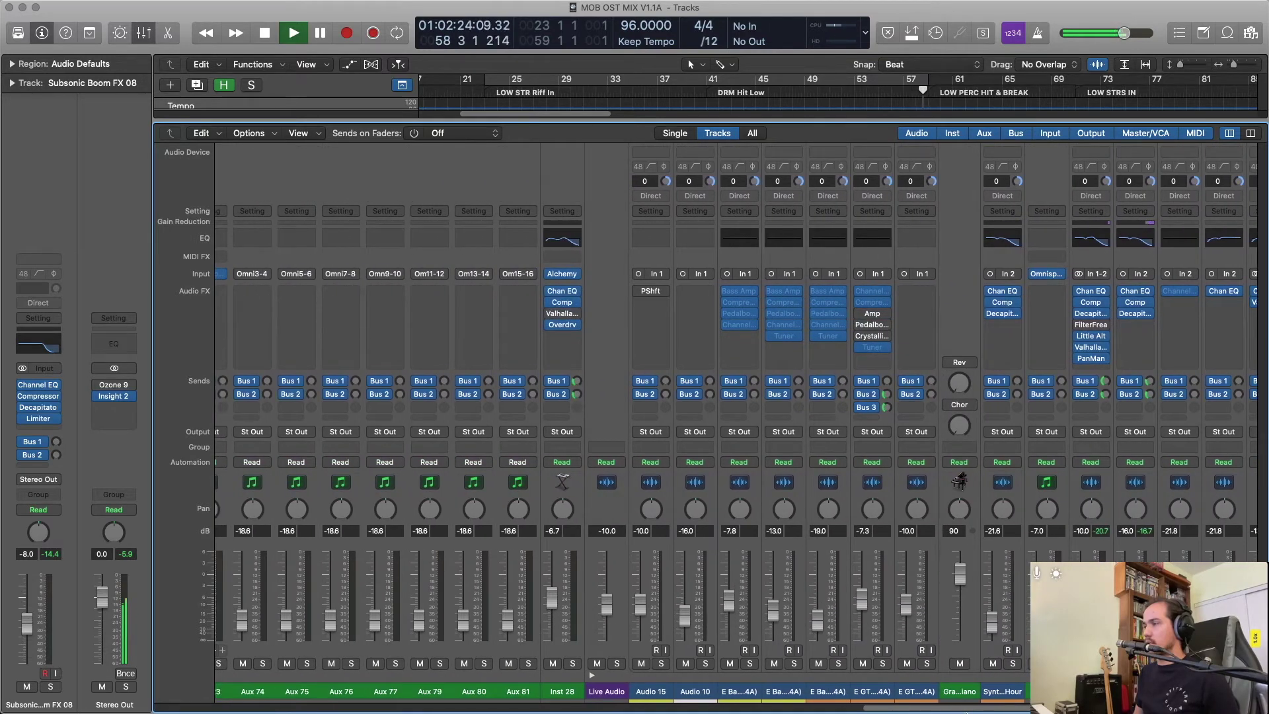
scroll(727, 396, "left", 2)
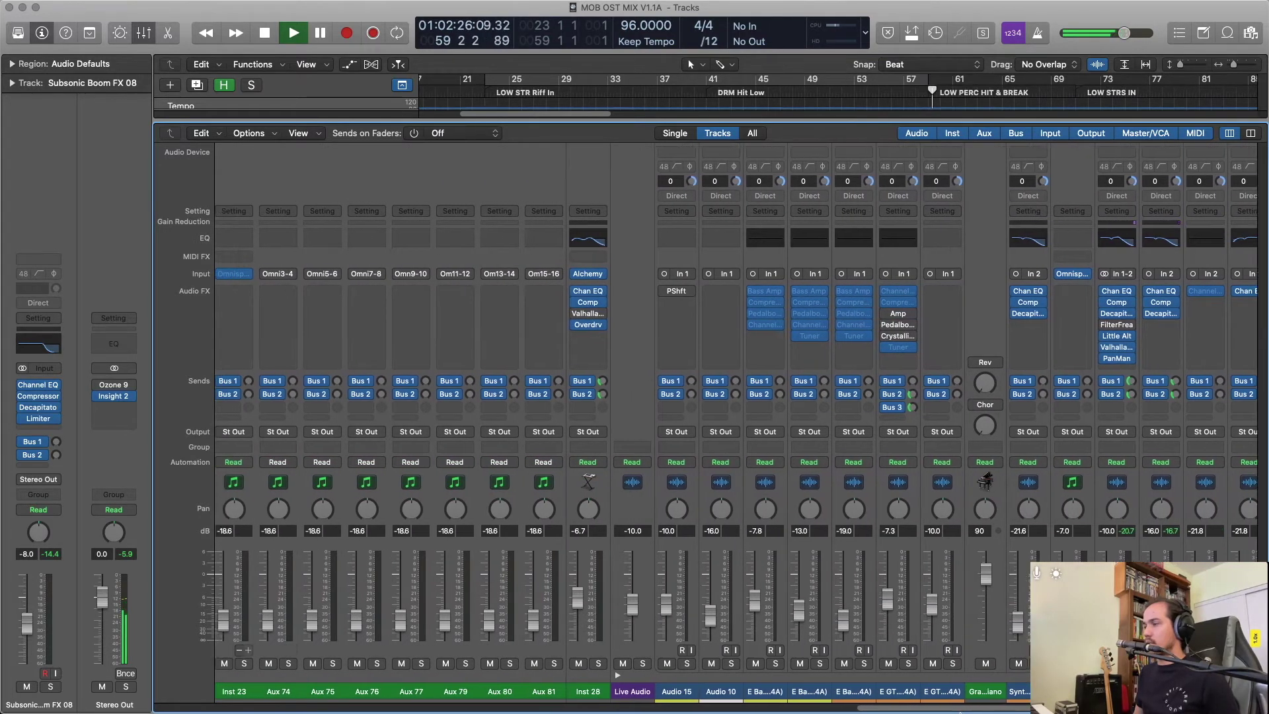
left_click_drag(961, 712, 503, 709)
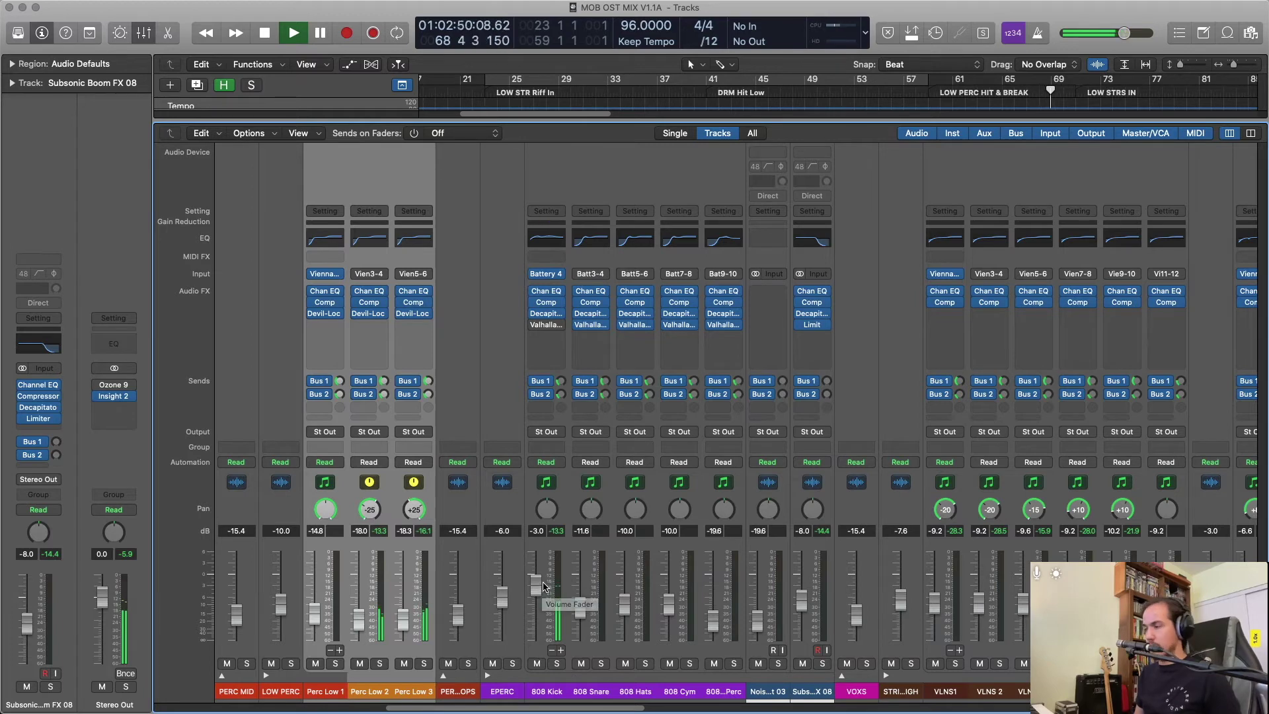
left_click_drag(630, 709, 1241, 709)
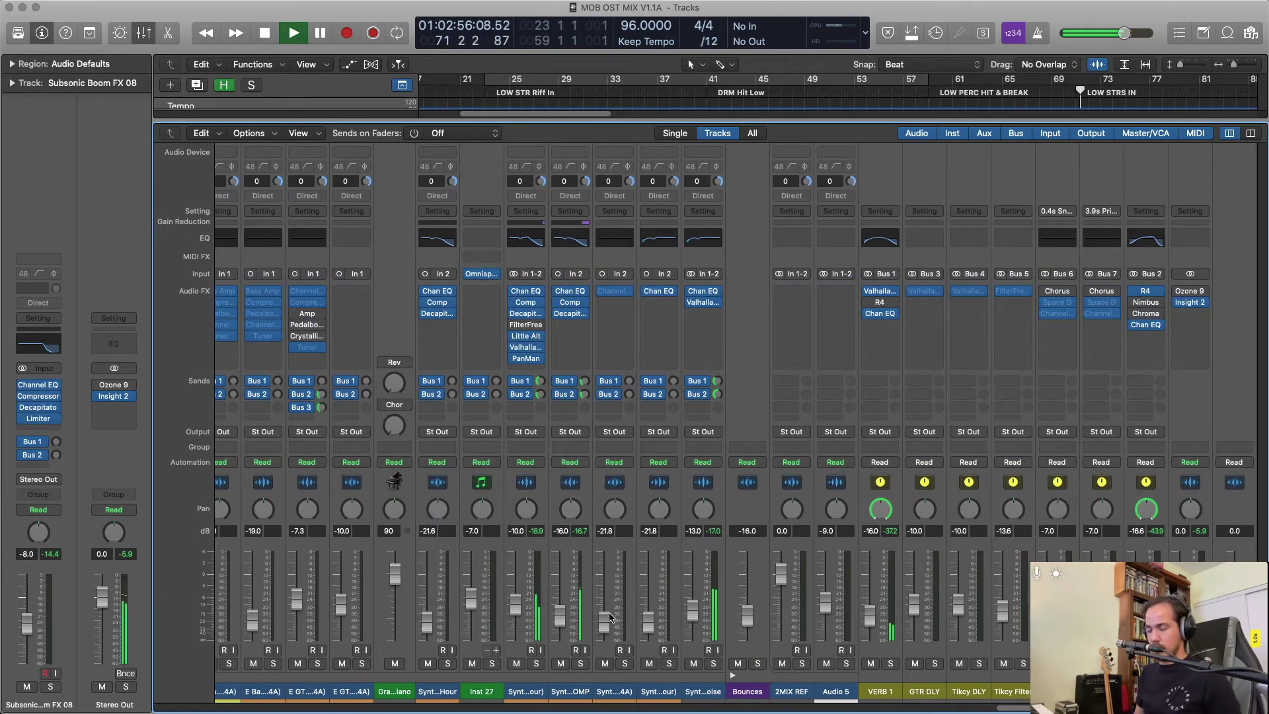
Return to the arrangement, bring the Synths tracks around the LOW STRS IN marker into view and stop playback.
key("x")
scroll(899, 529, "down", 5)
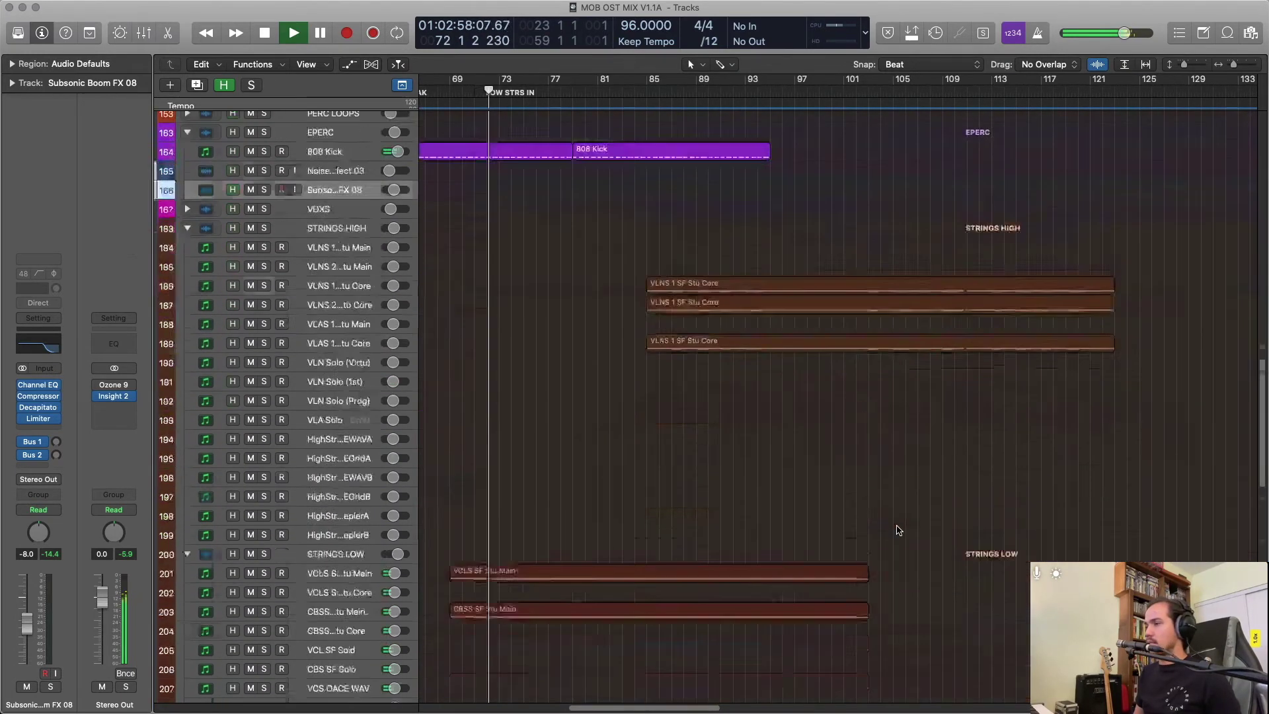
scroll(898, 529, "down", 10)
scroll(899, 529, "left", 10)
key("space")
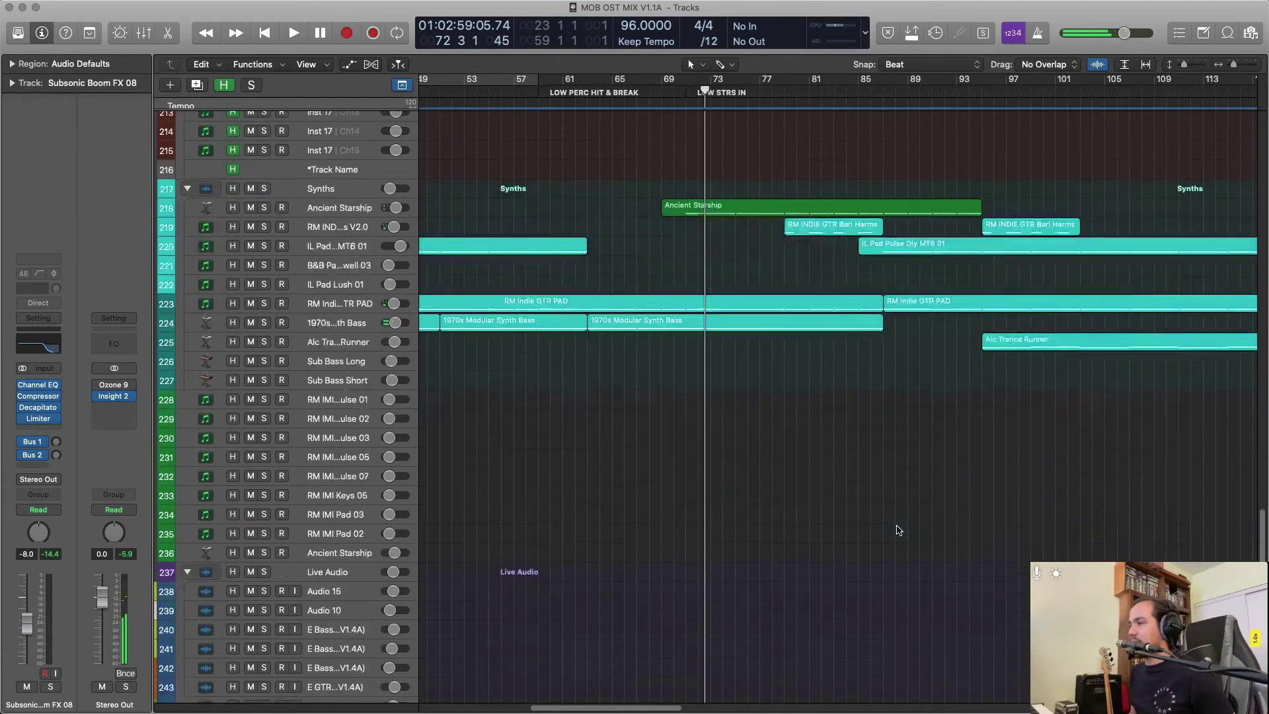
Automate the Synth Bass Korg DI A 48 Hour COMP volume to rise from -16.0 to -13.0 dB just before bar 69, and replay the transition.
scroll(899, 529, "down", 5)
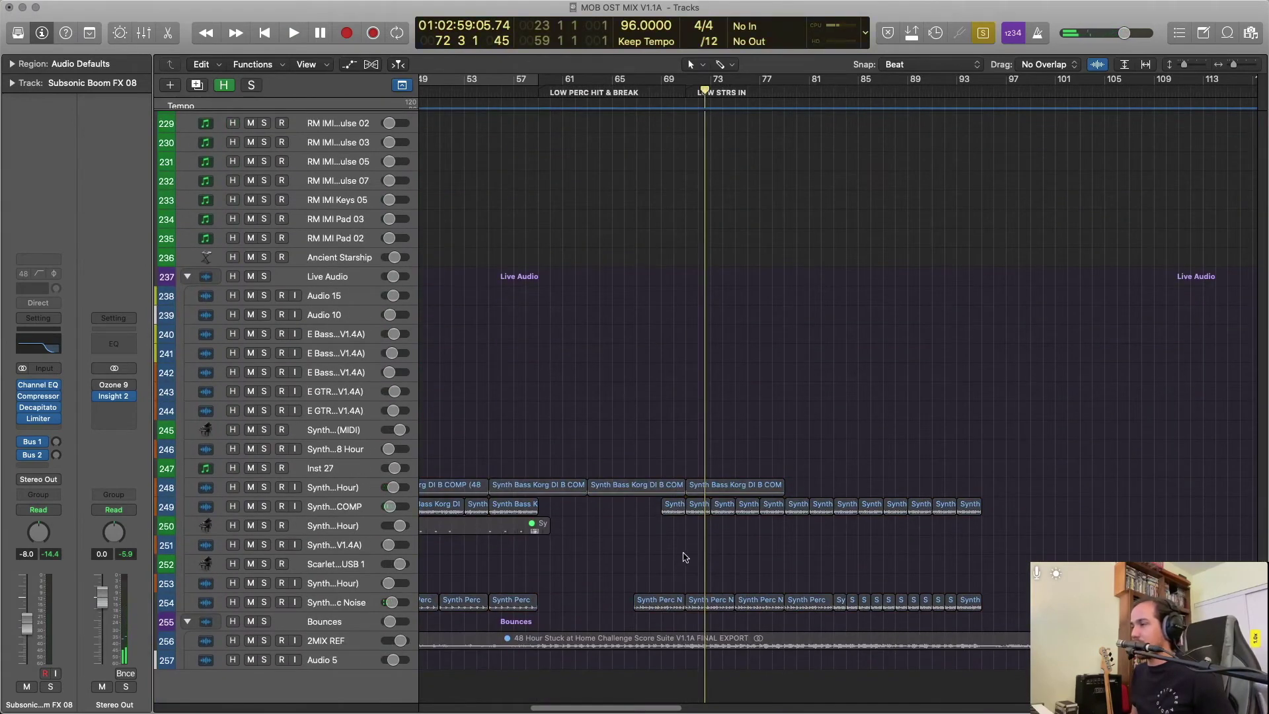
key("a")
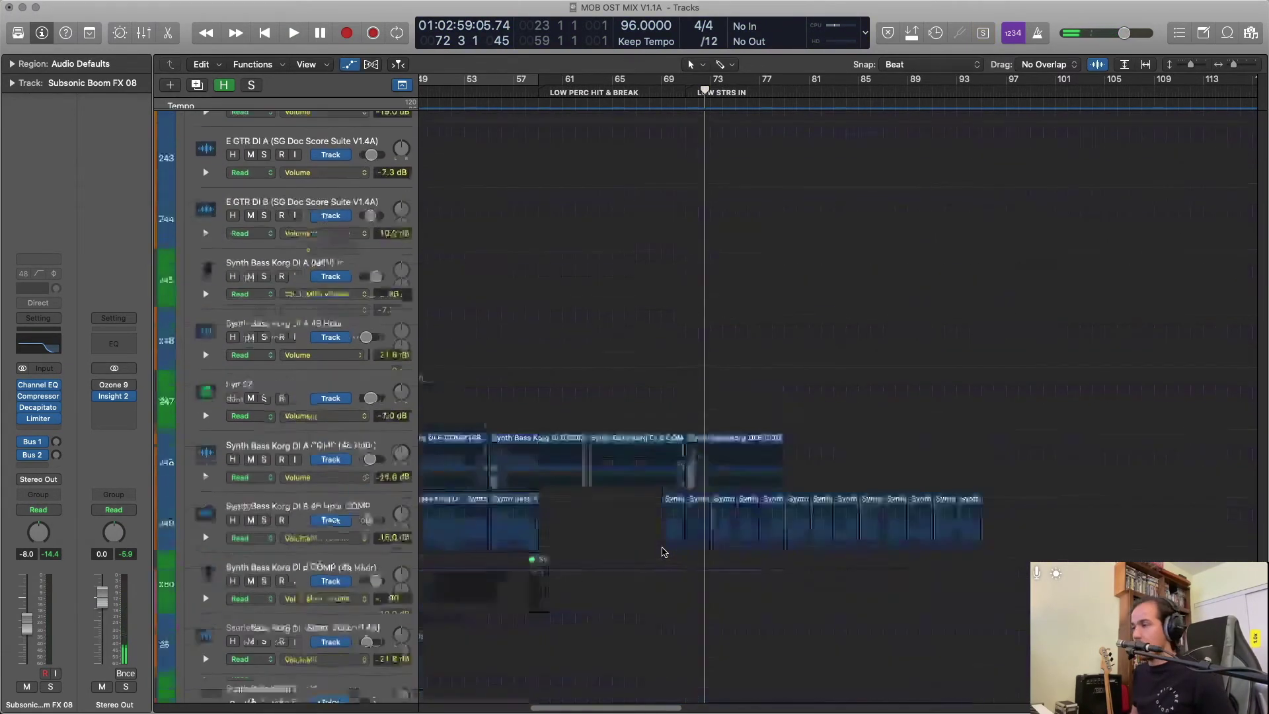
key("super+Right")
key("super+Right")
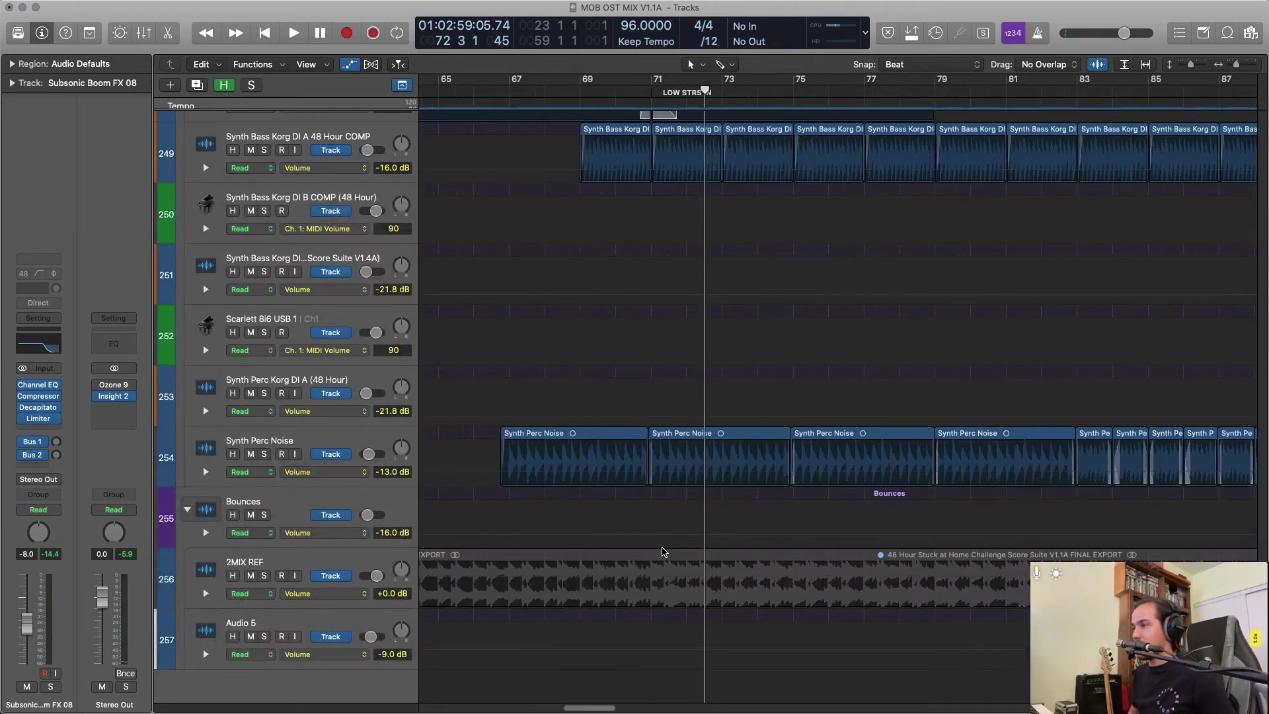
key("space")
scroll(461, 473, "up", 5)
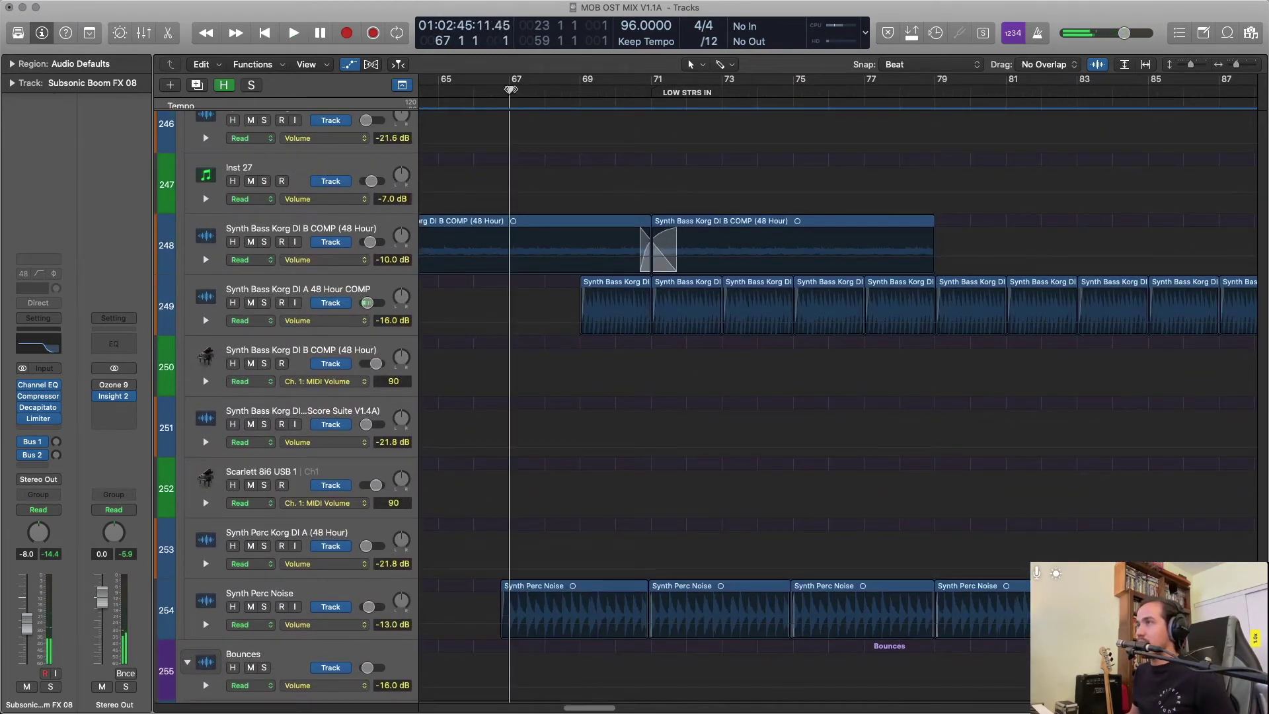
key("space")
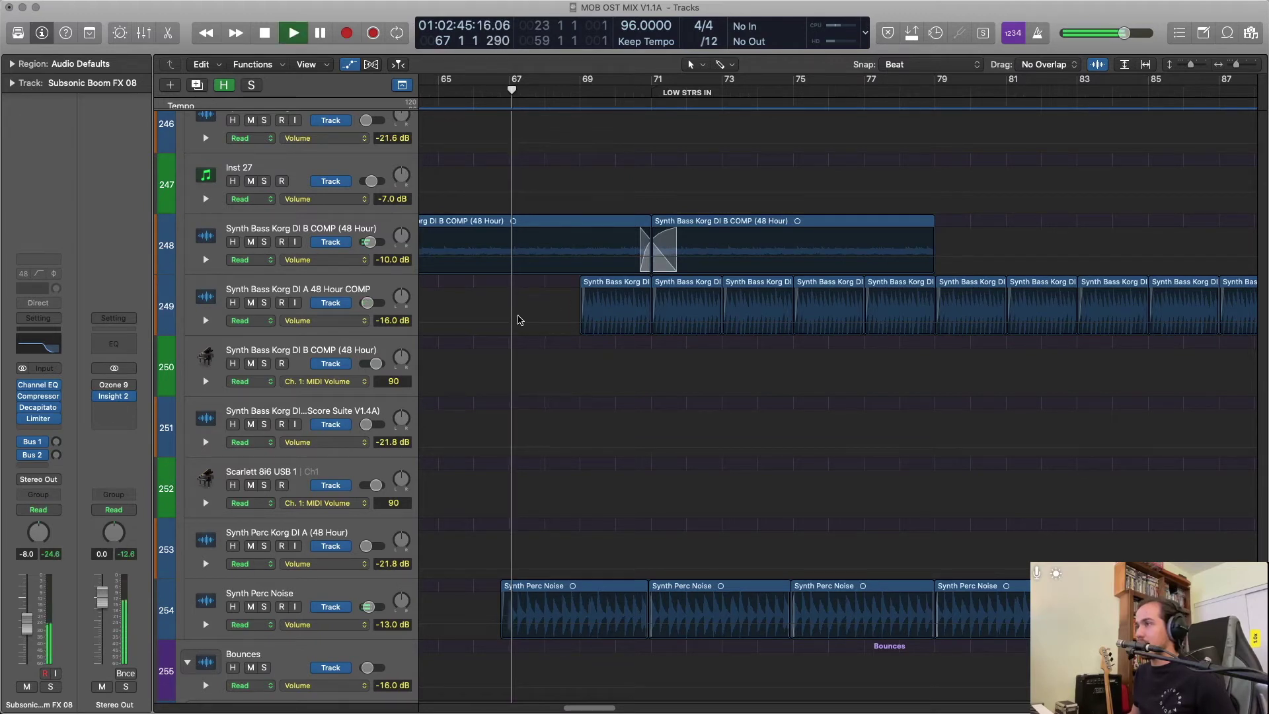
left_click(545, 324)
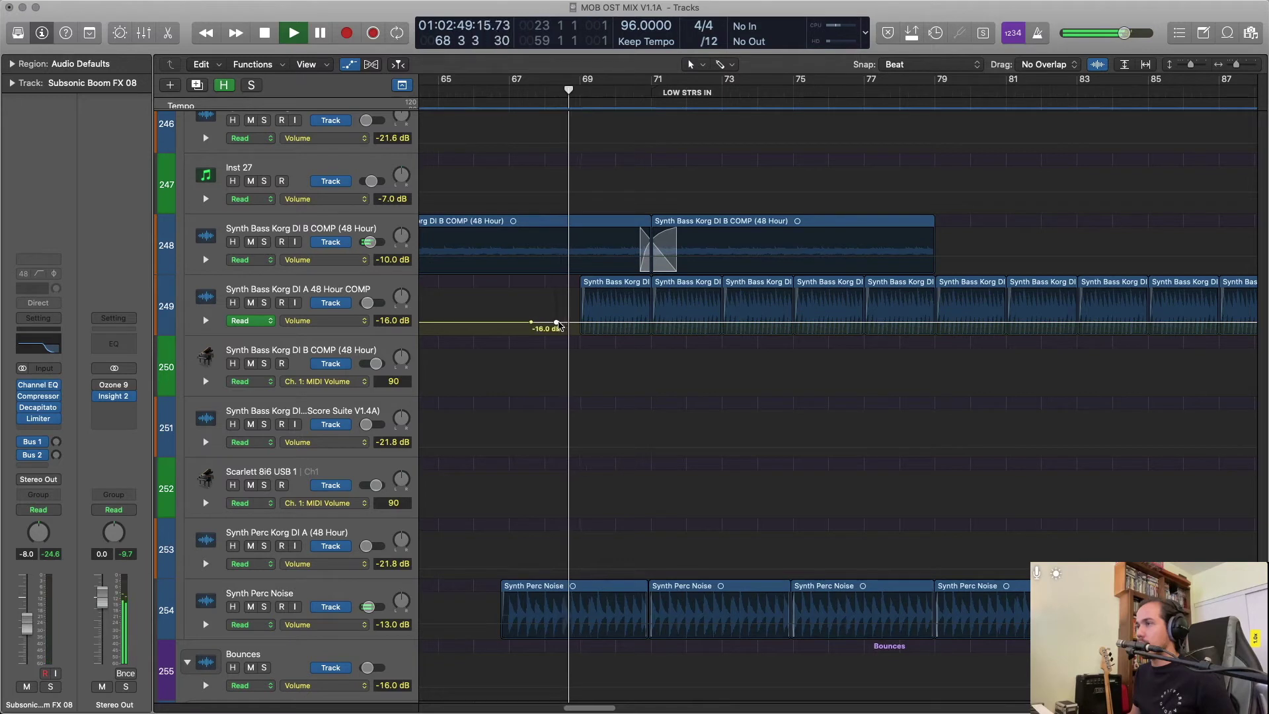
left_click_drag(556, 325, 575, 320)
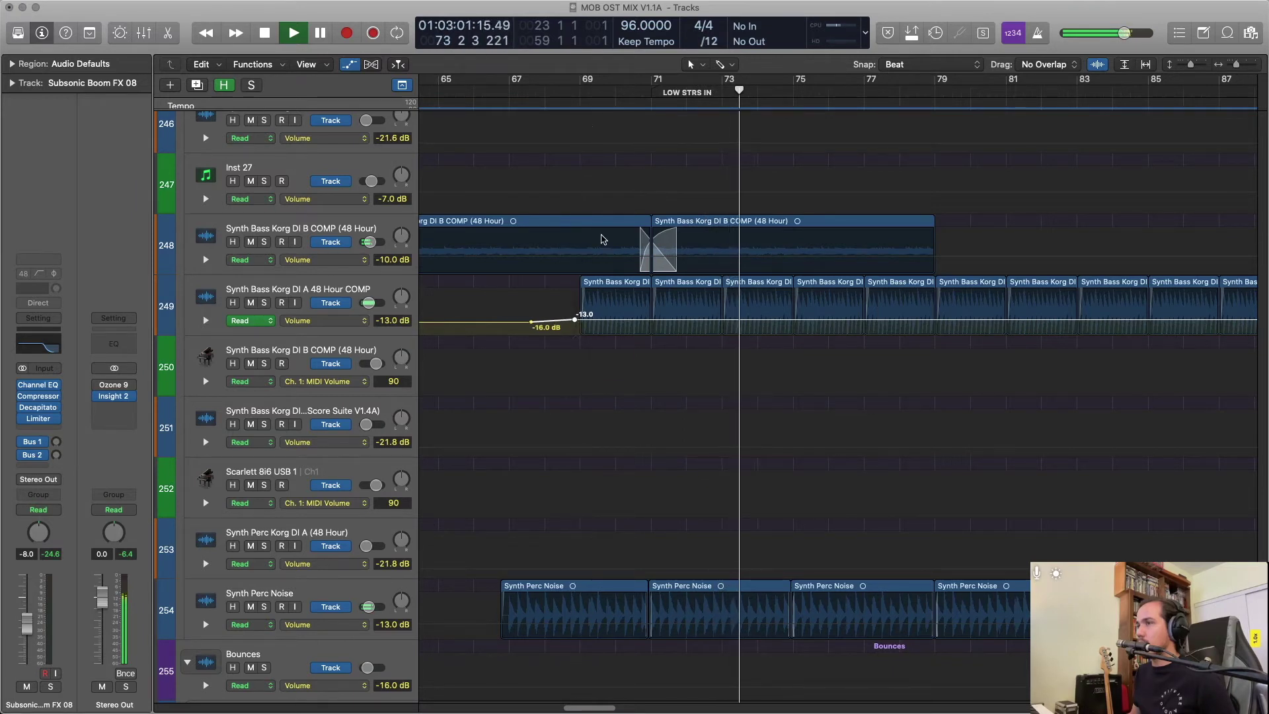
left_click(562, 90)
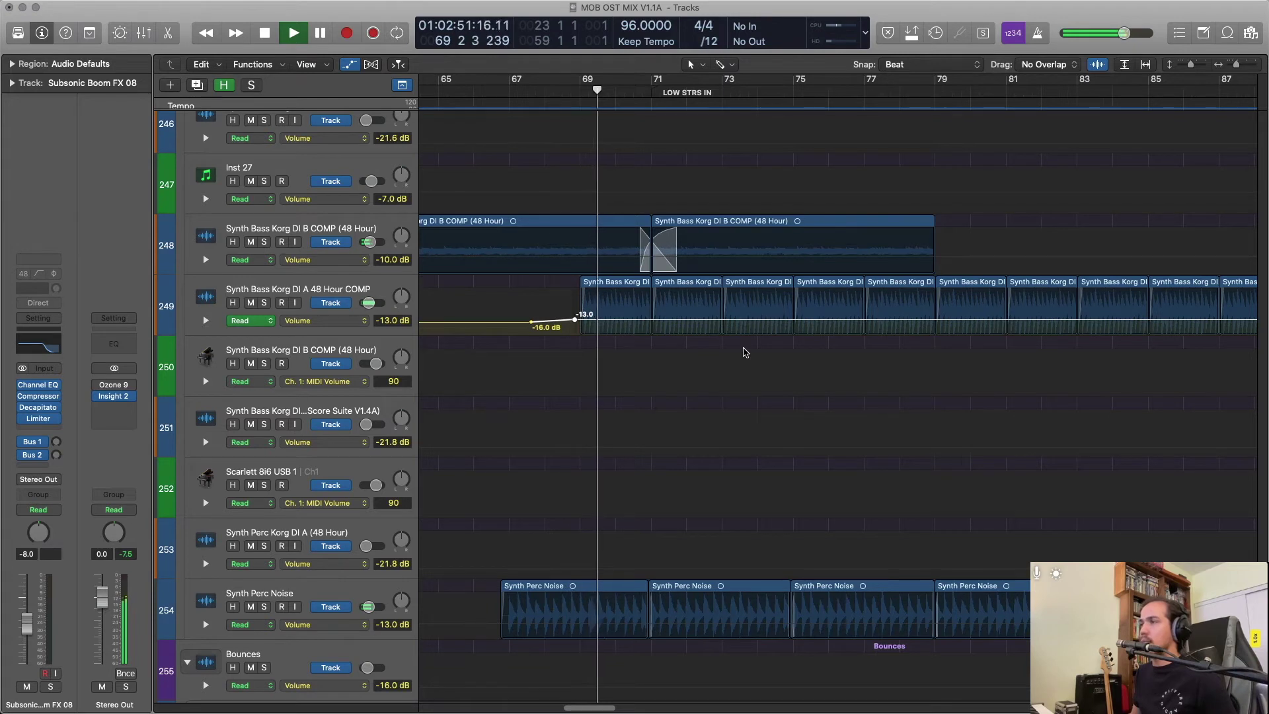
Hide the track automation and raise the Ancient Starship synth track to -4.0 dB during playback.
scroll(745, 352, "up", 1)
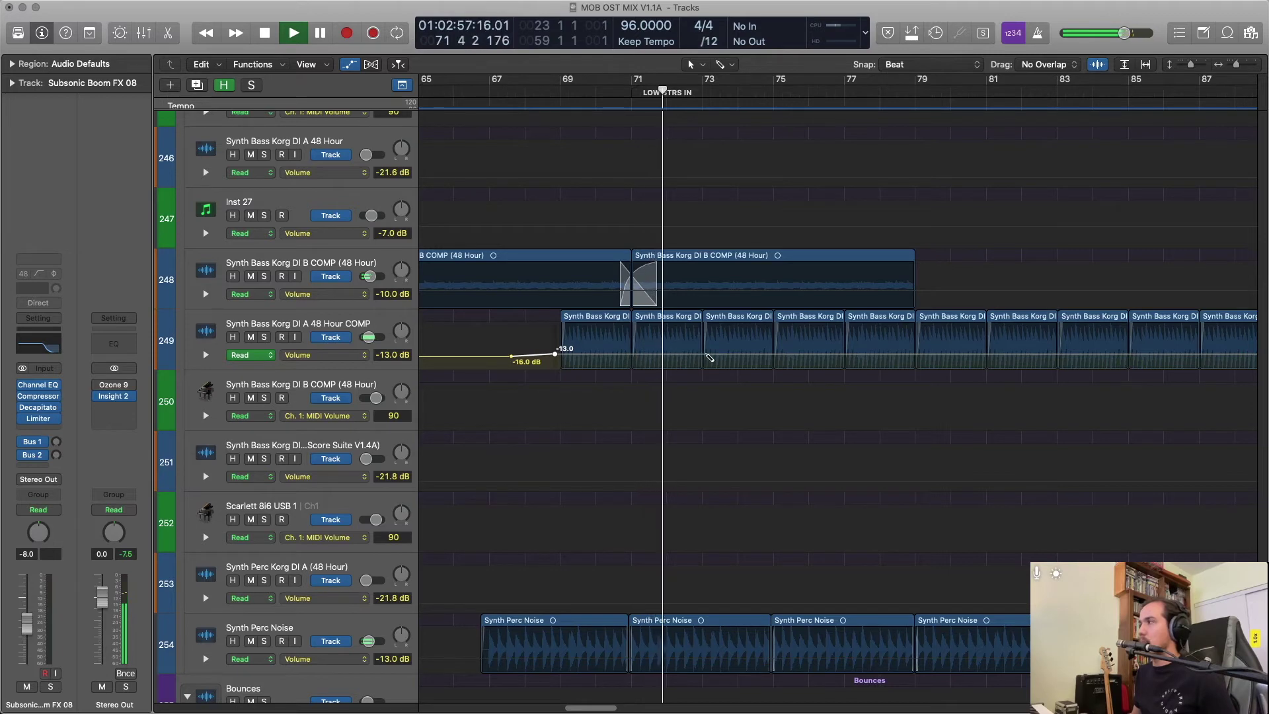
key("super+Left")
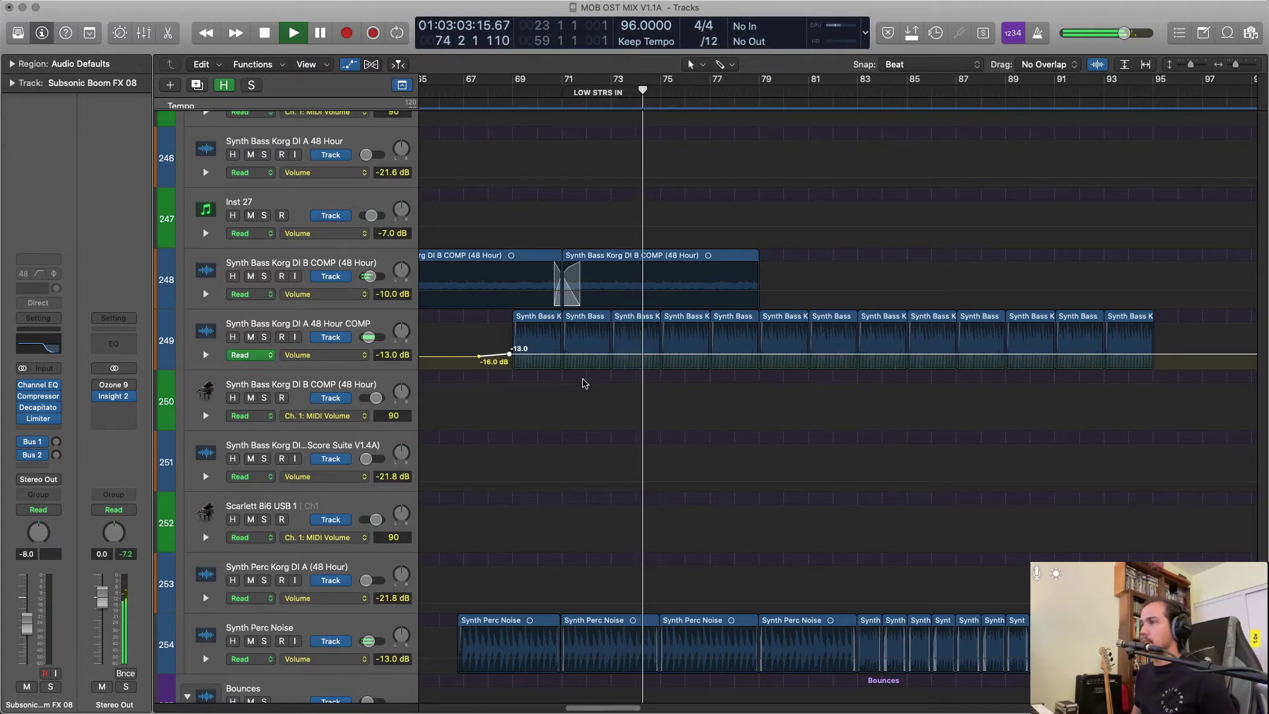
scroll(752, 415, "up", 5)
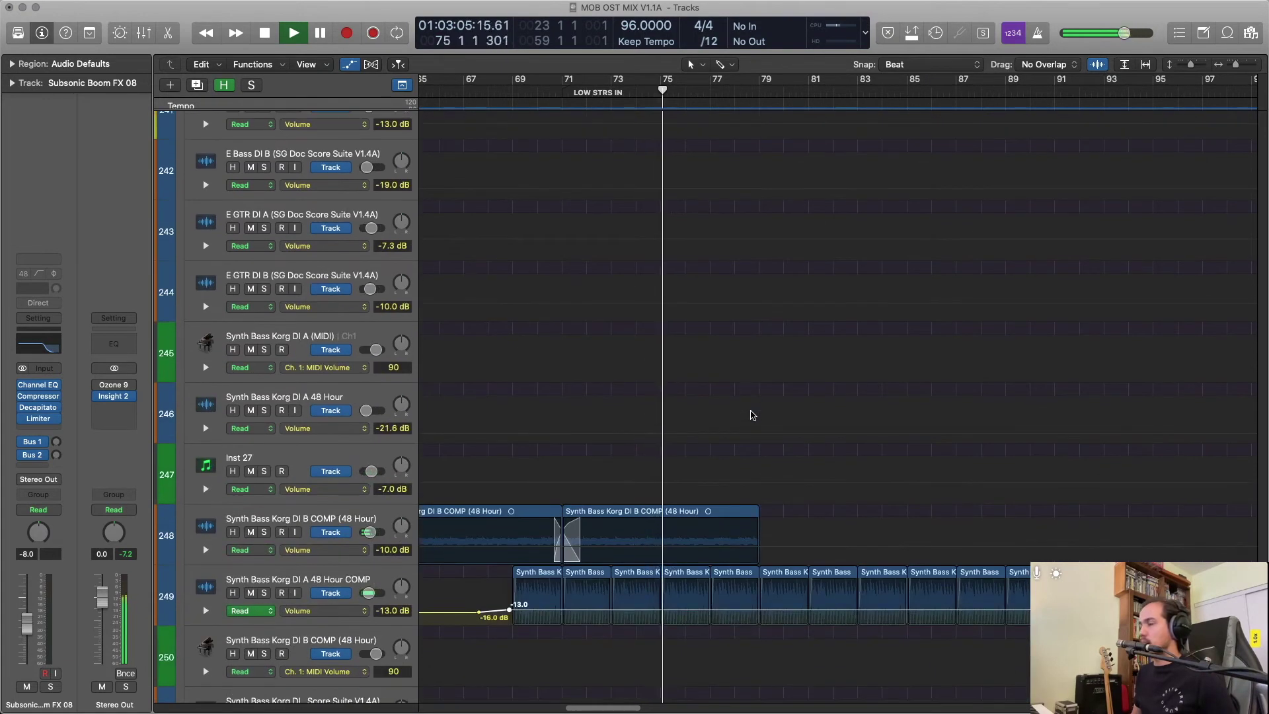
key("super+Up")
key("super+Up")
scroll(751, 417, "up", 10)
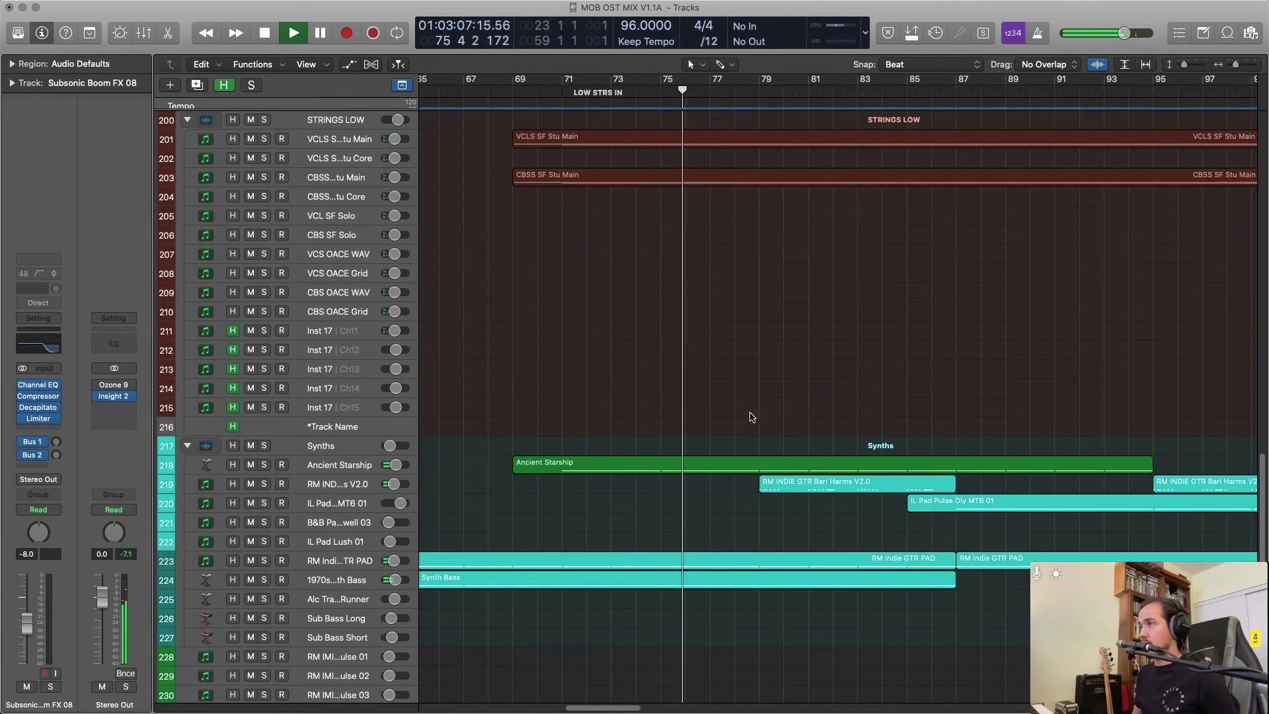
left_click(335, 421)
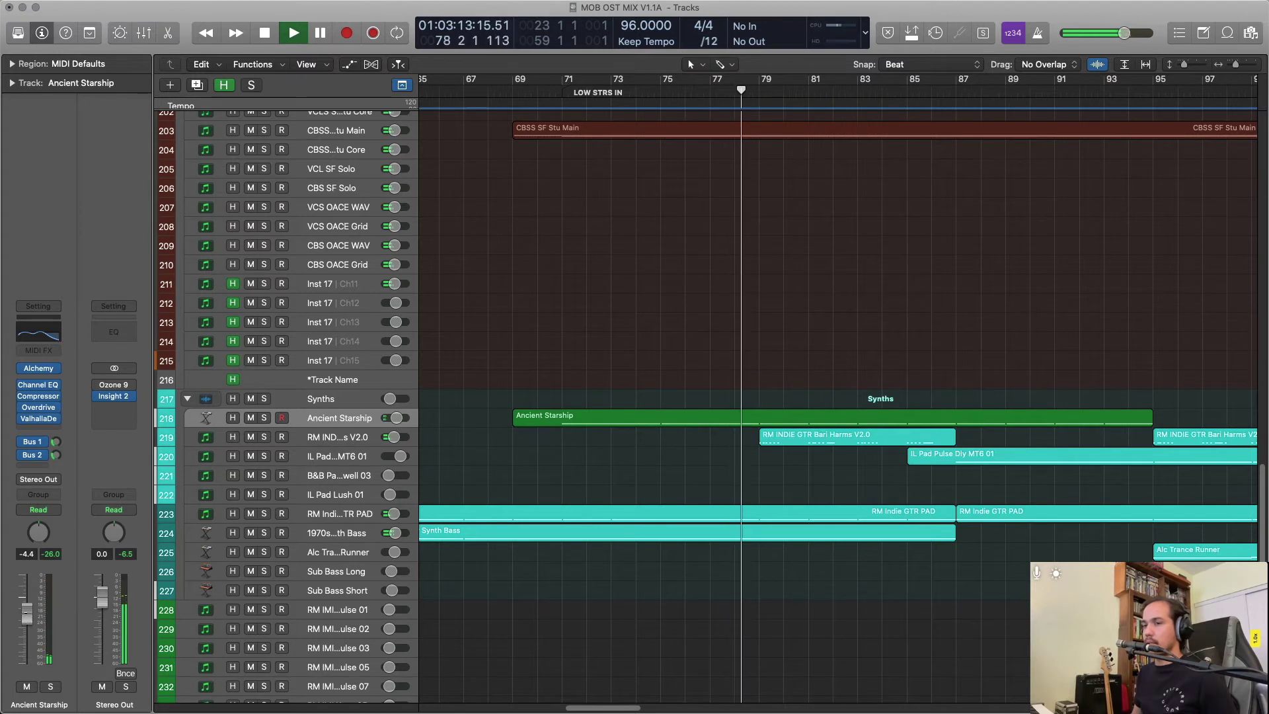
left_click_drag(27, 617, 35, 615)
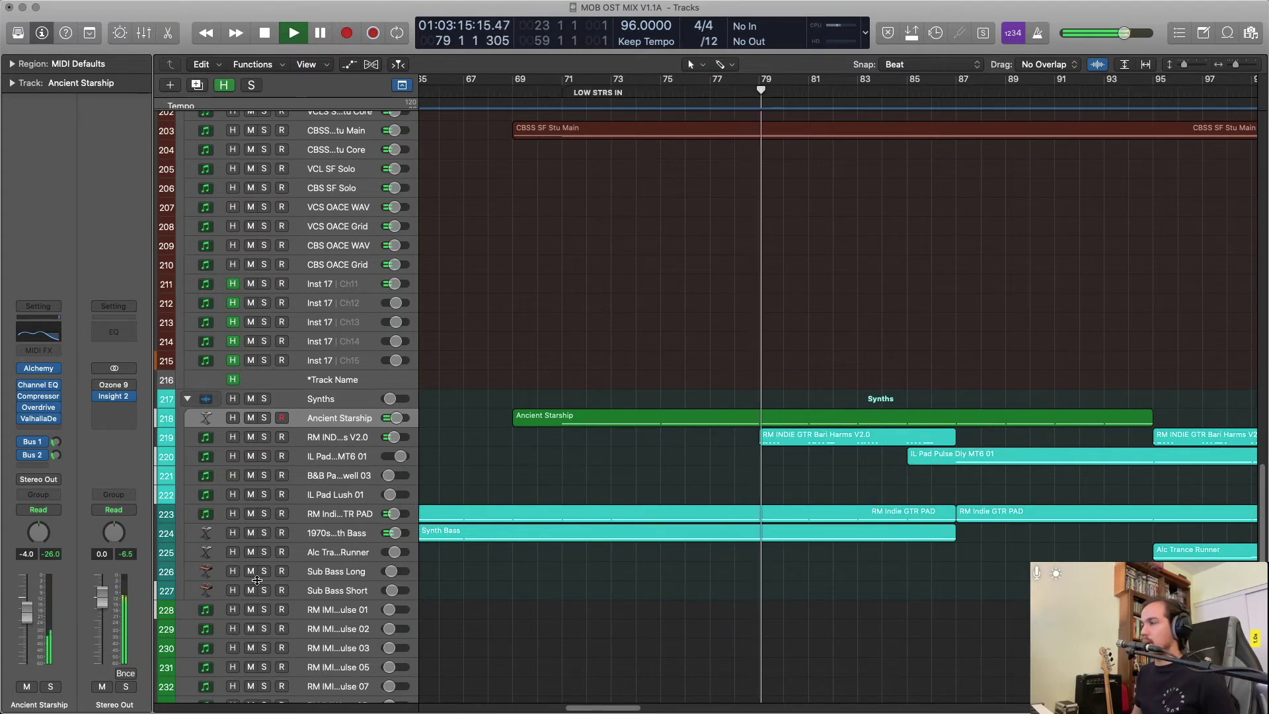
Raise the RM INDIE GTR Bari Harms V2.0 track (OM 1) to -3.0 dB during playback.
scroll(676, 553, "right", 3)
scroll(676, 554, "right", 3)
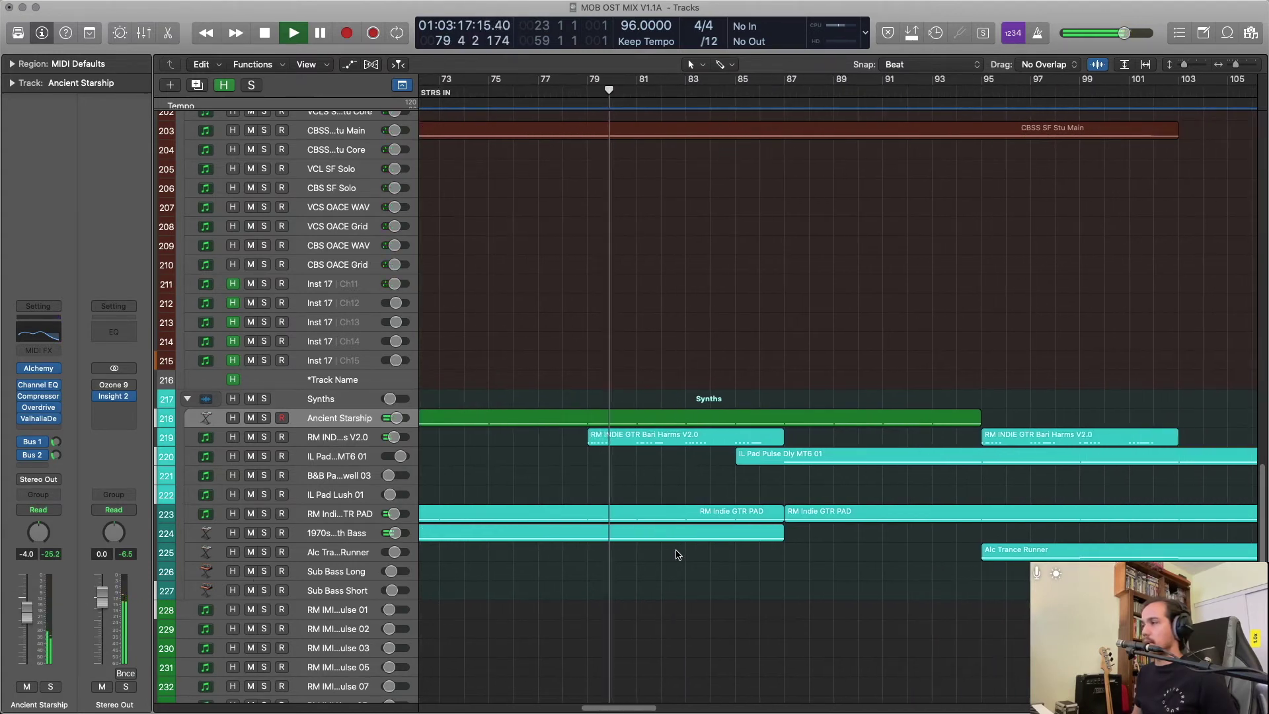
scroll(516, 421, "down", 1)
left_click(316, 426)
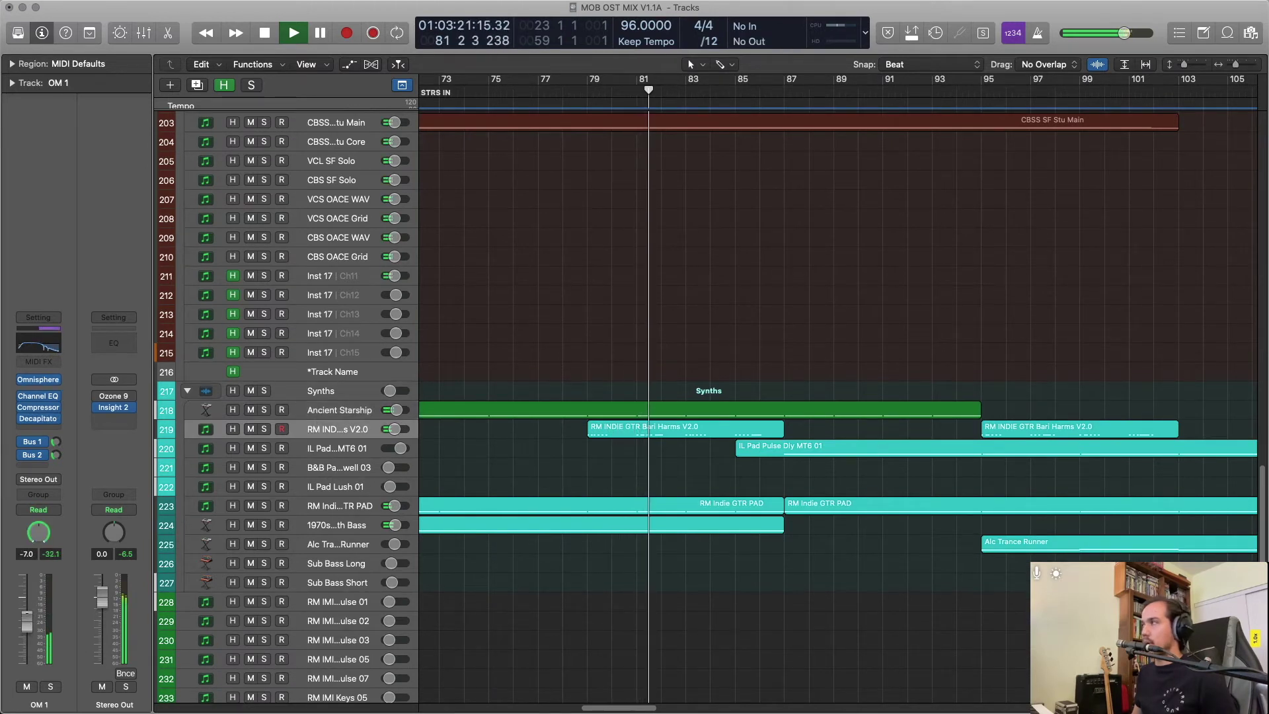
left_click_drag(27, 616, 28, 613)
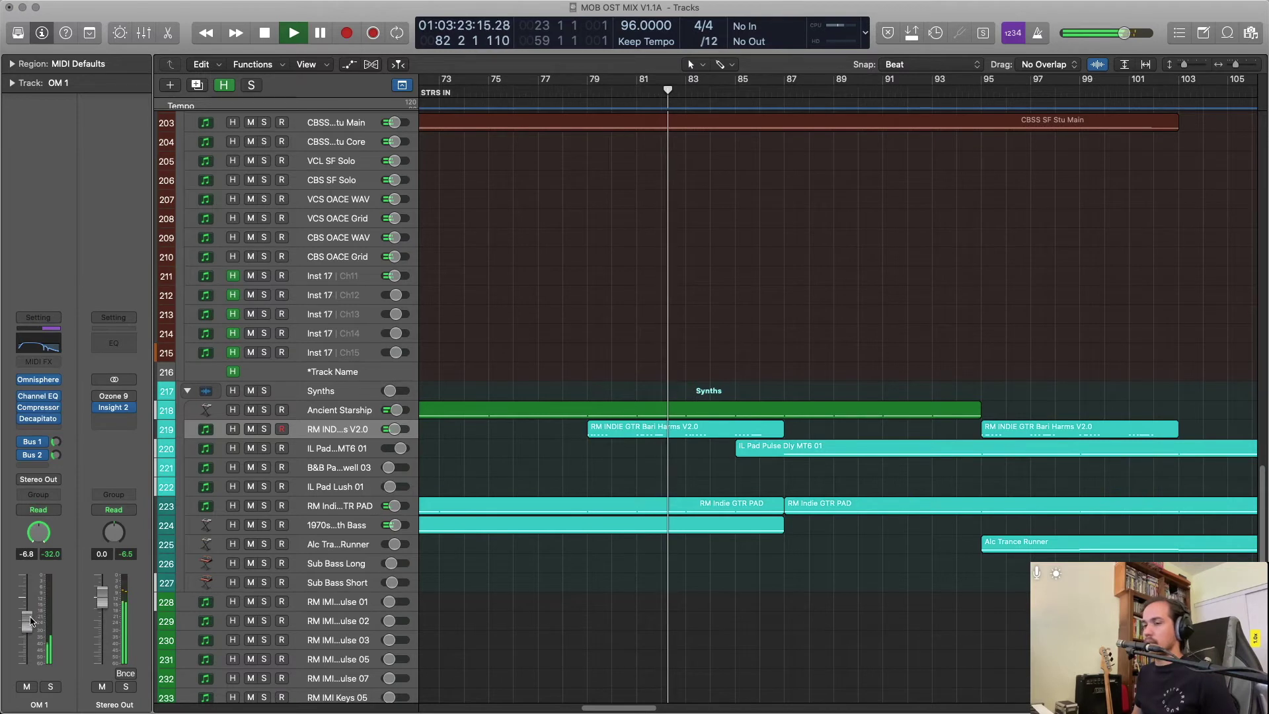
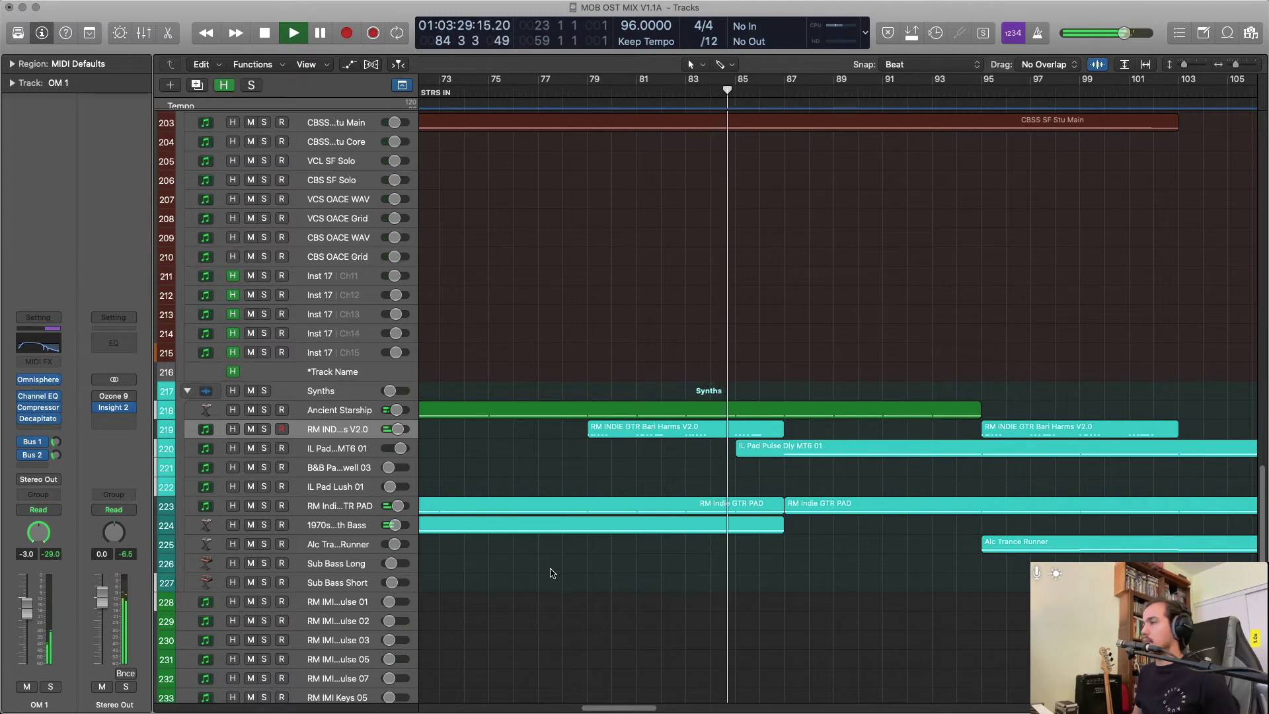
scroll(553, 573, "right", 2)
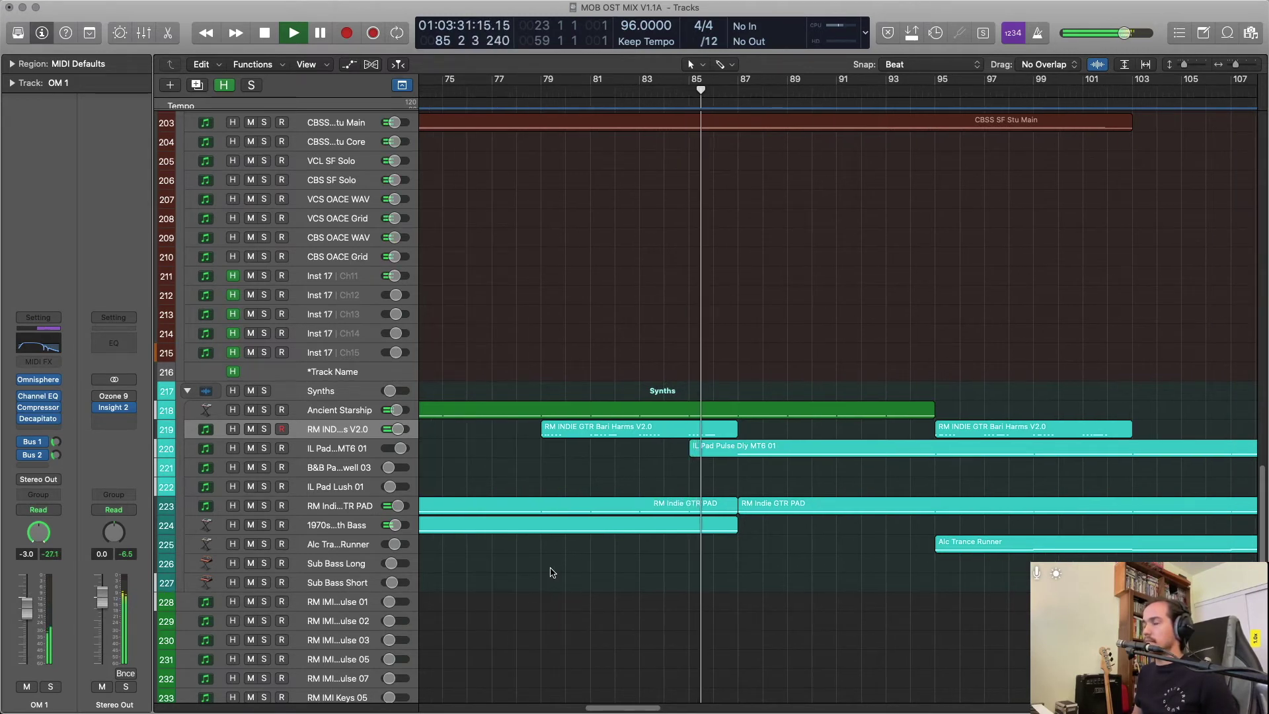
Play from the start of the first RM INDIE GTR Bari Harms region and open the OM 1 Channel EQ.
key("space")
left_click(615, 435)
key("shift+space")
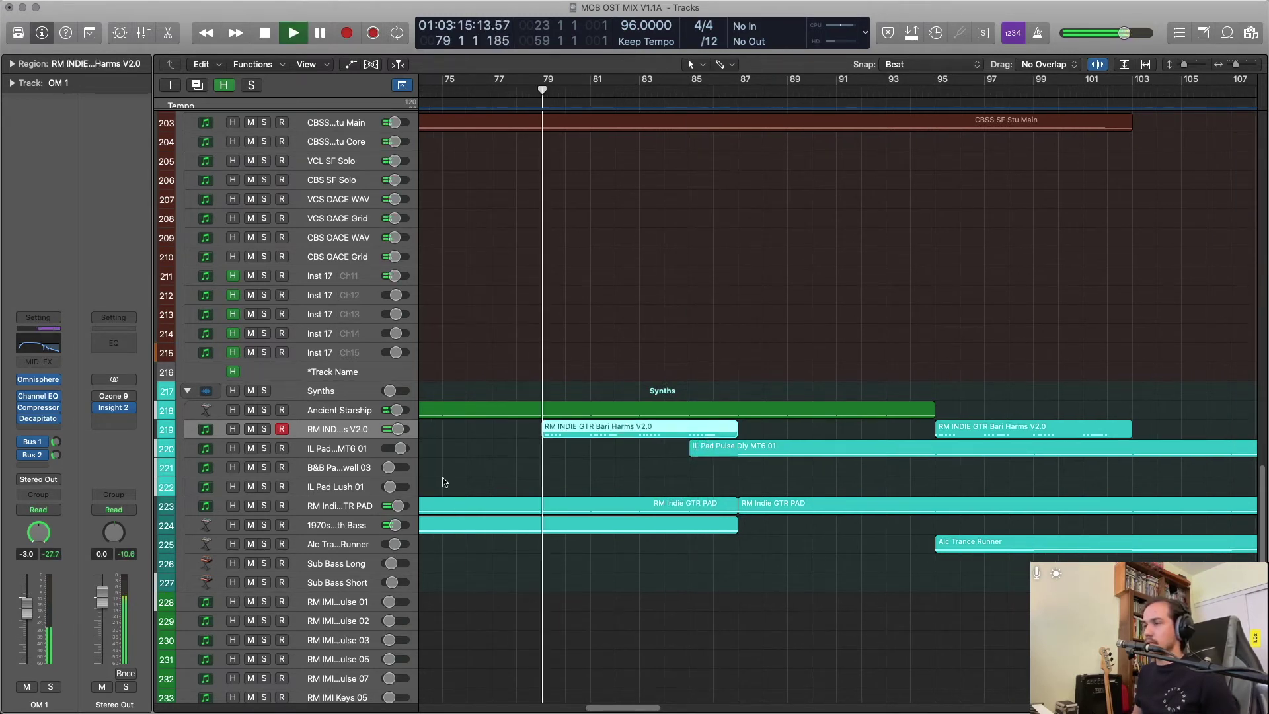
left_click(39, 399)
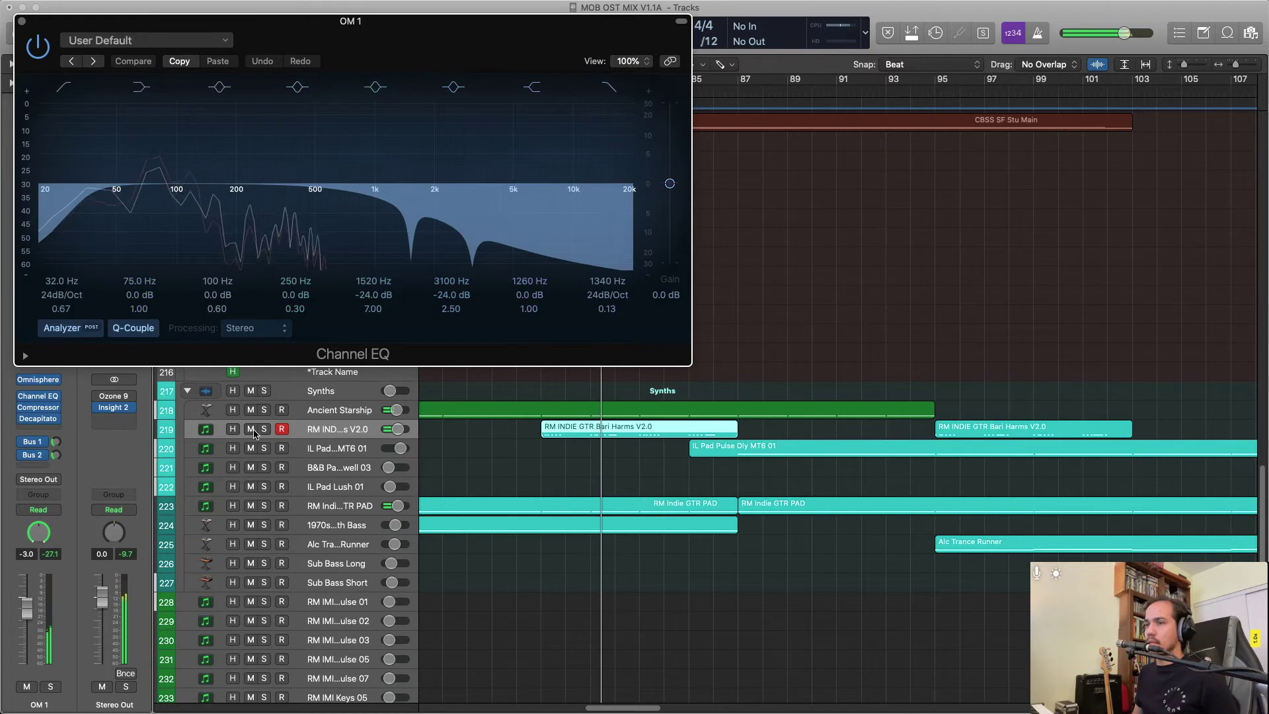
Solo the RM INDIE GTR Bari Harms part and loop playback over its region from bar 79 to 87.
key("ctrl+s")
key("comma")
key("comma")
key("comma")
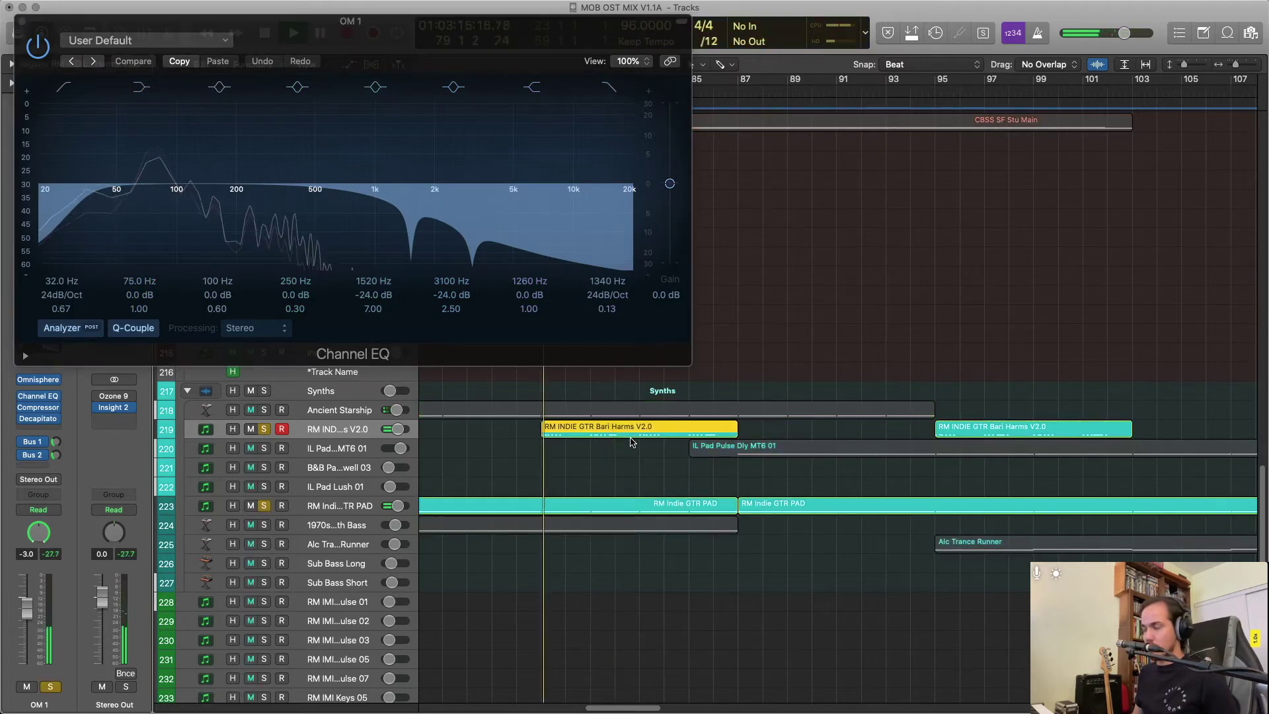
key("c")
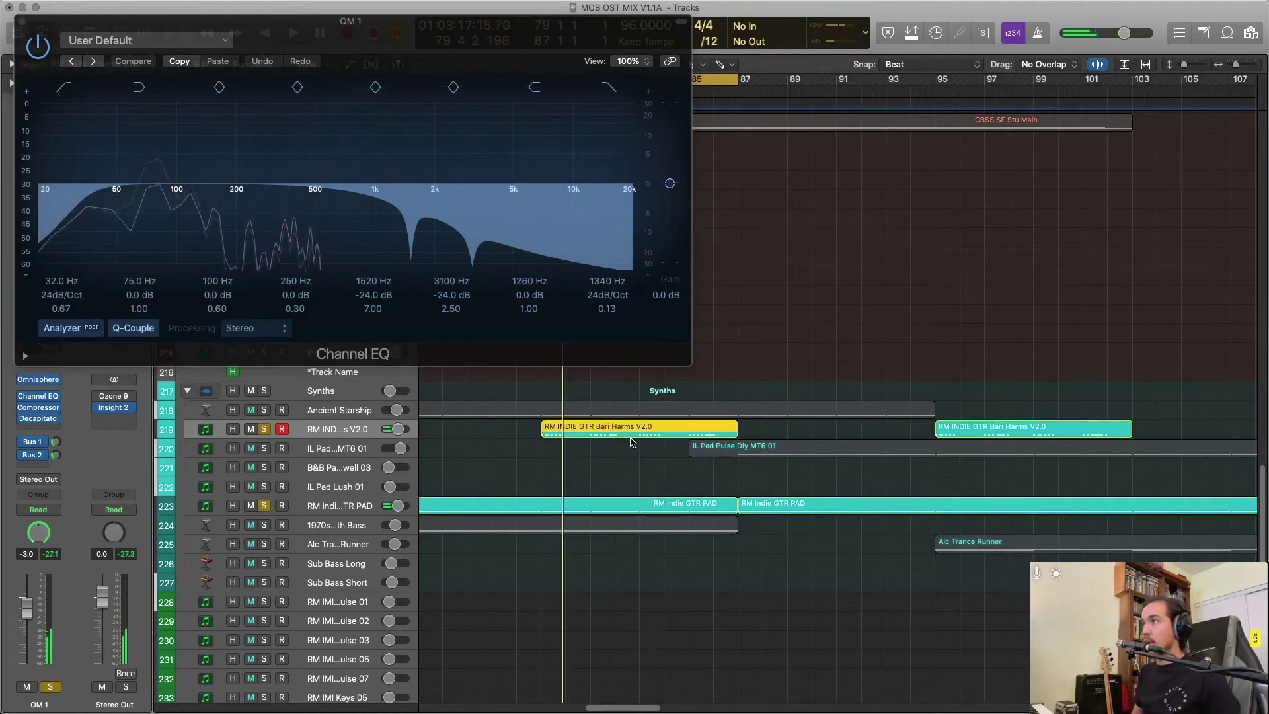
Clear the solos on the Bari Harms and RM Indie GTR PAD tracks to hear the loop in the full mix.
key("comma")
key("ctrl+s")
key("ctrl+s")
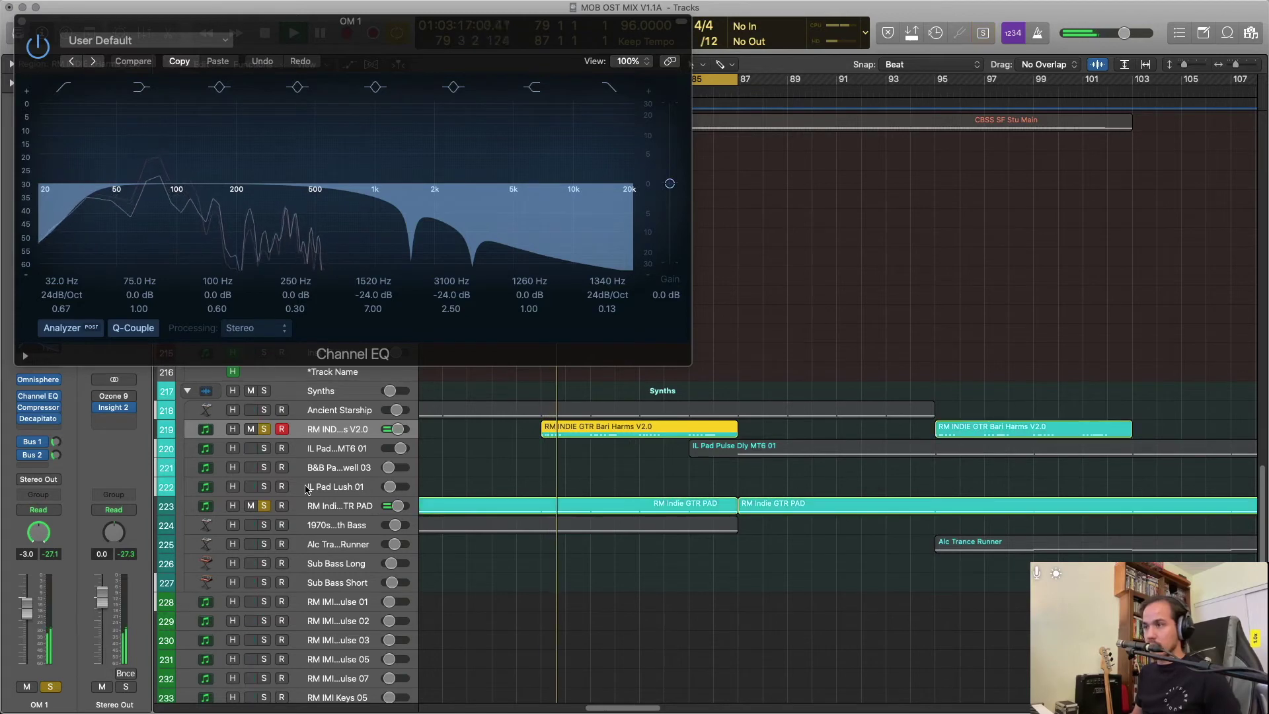
left_click(265, 505)
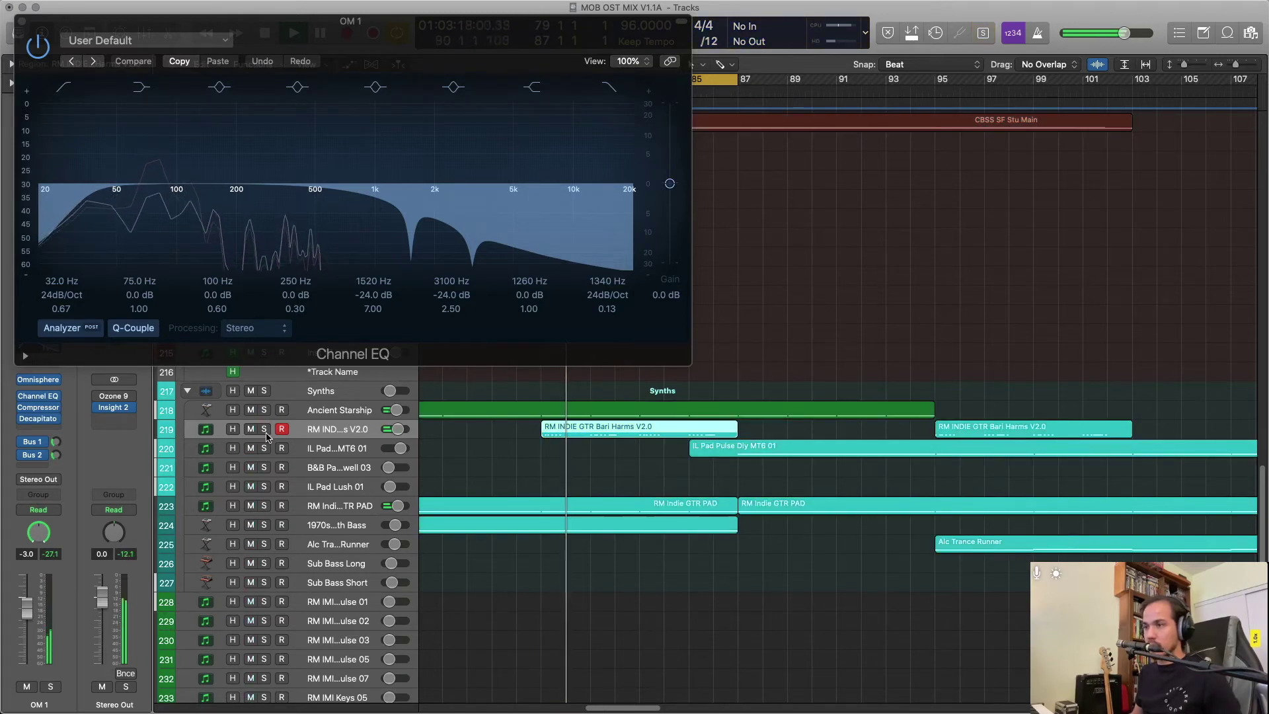
Solo the Bari Harms region again and show the OM instrument channels in the mixer.
key("ctrl+s")
left_click(570, 431)
key("x")
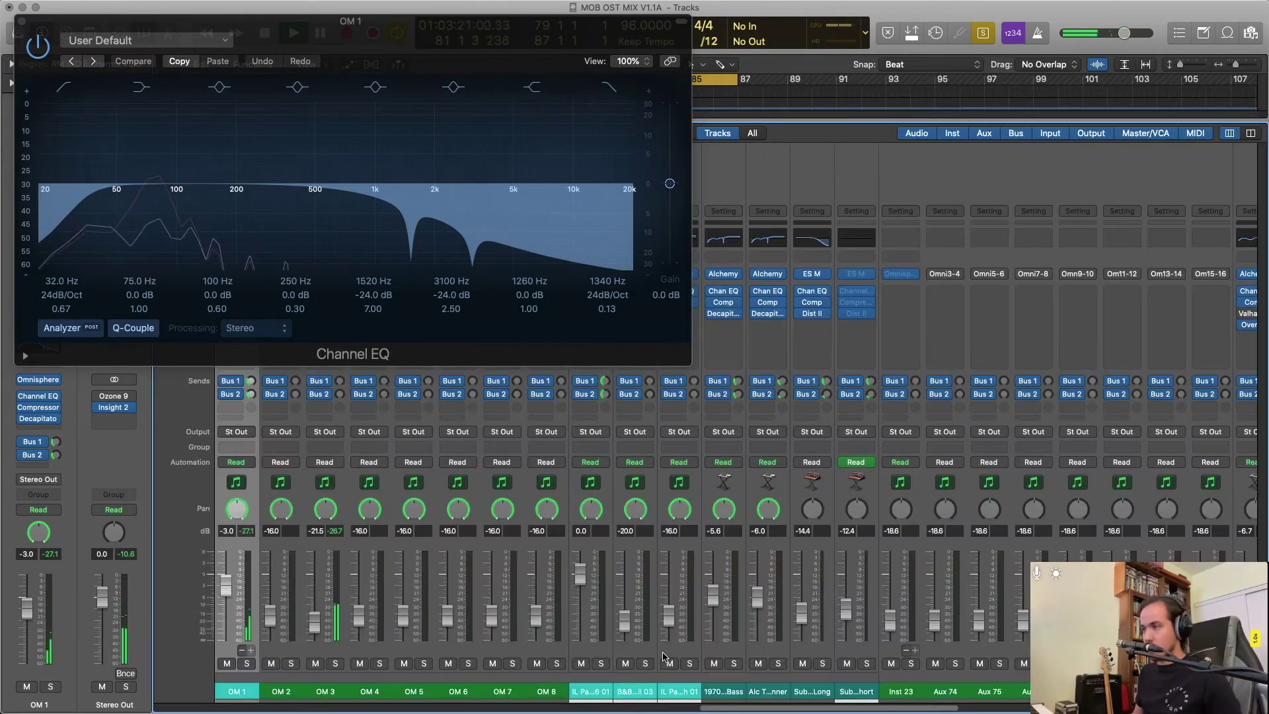
scroll(728, 708, "left", 10)
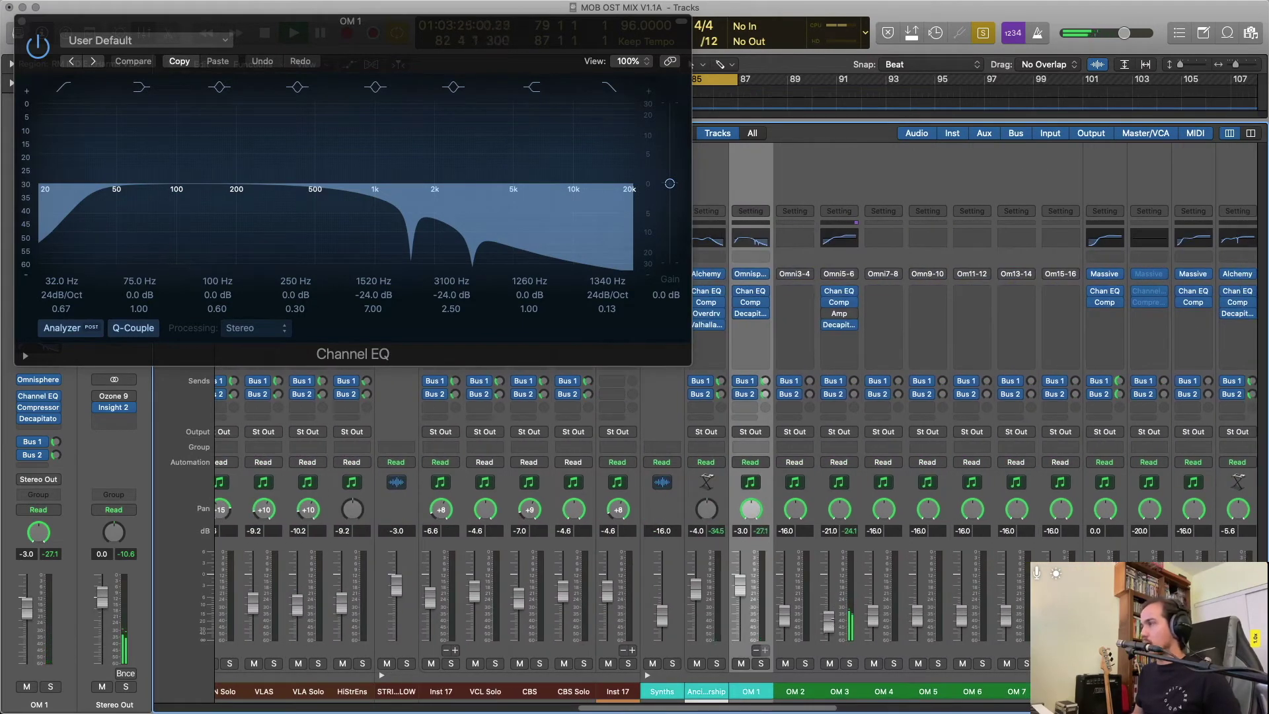
Raise the OM 3 channel to -15.6 dB, boost its EQ high shelf at 1380 Hz to +5.0 dB, and close the EQ windows.
left_click(837, 294)
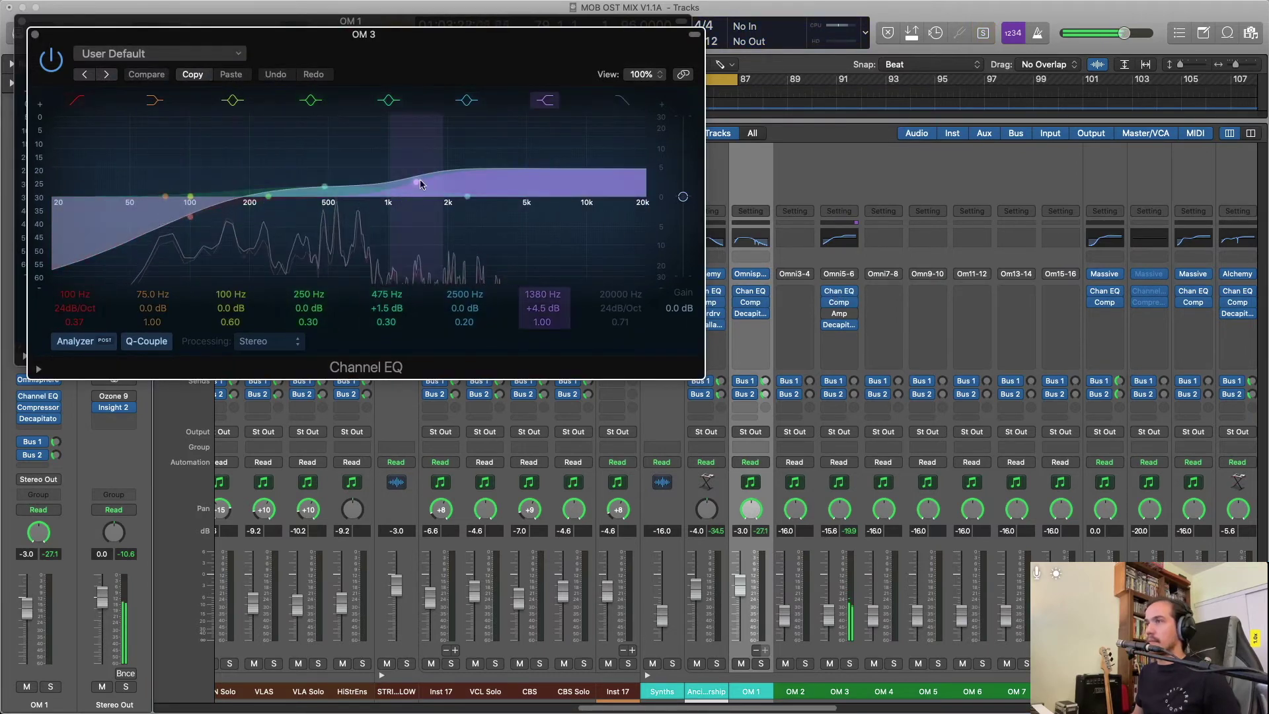
left_click_drag(421, 184, 415, 184)
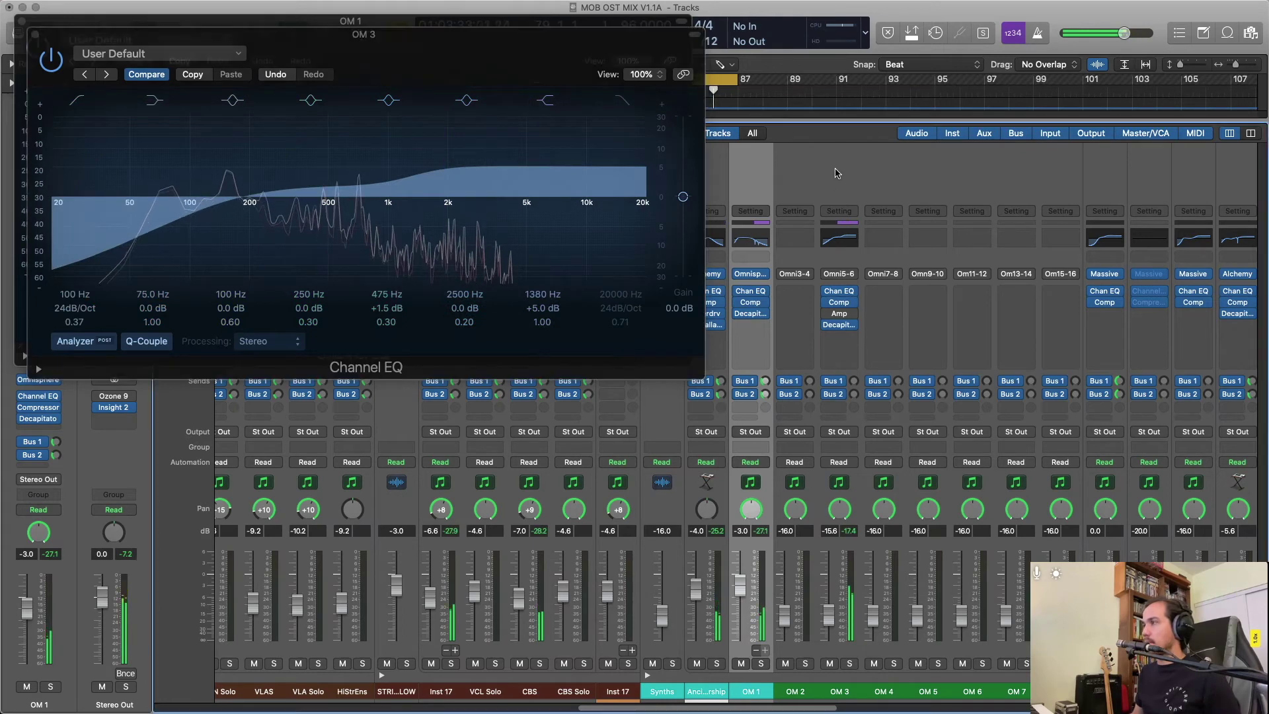
left_click(836, 263)
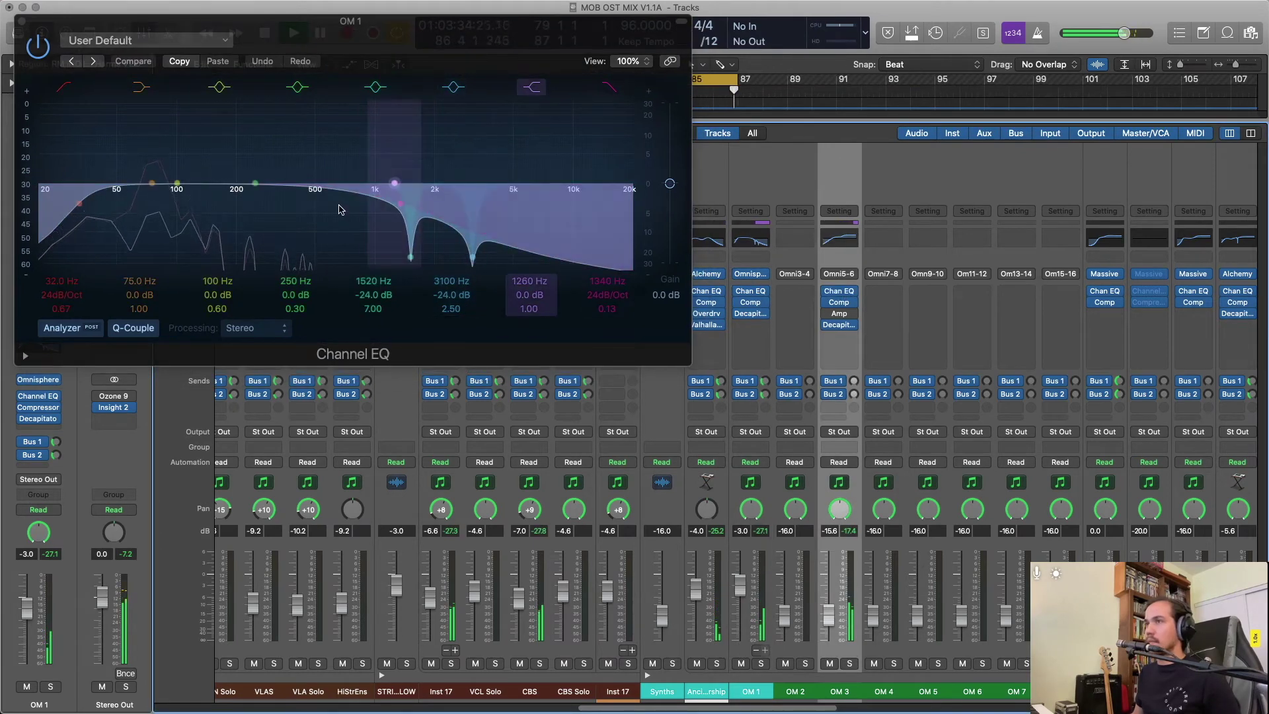
key("super+w")
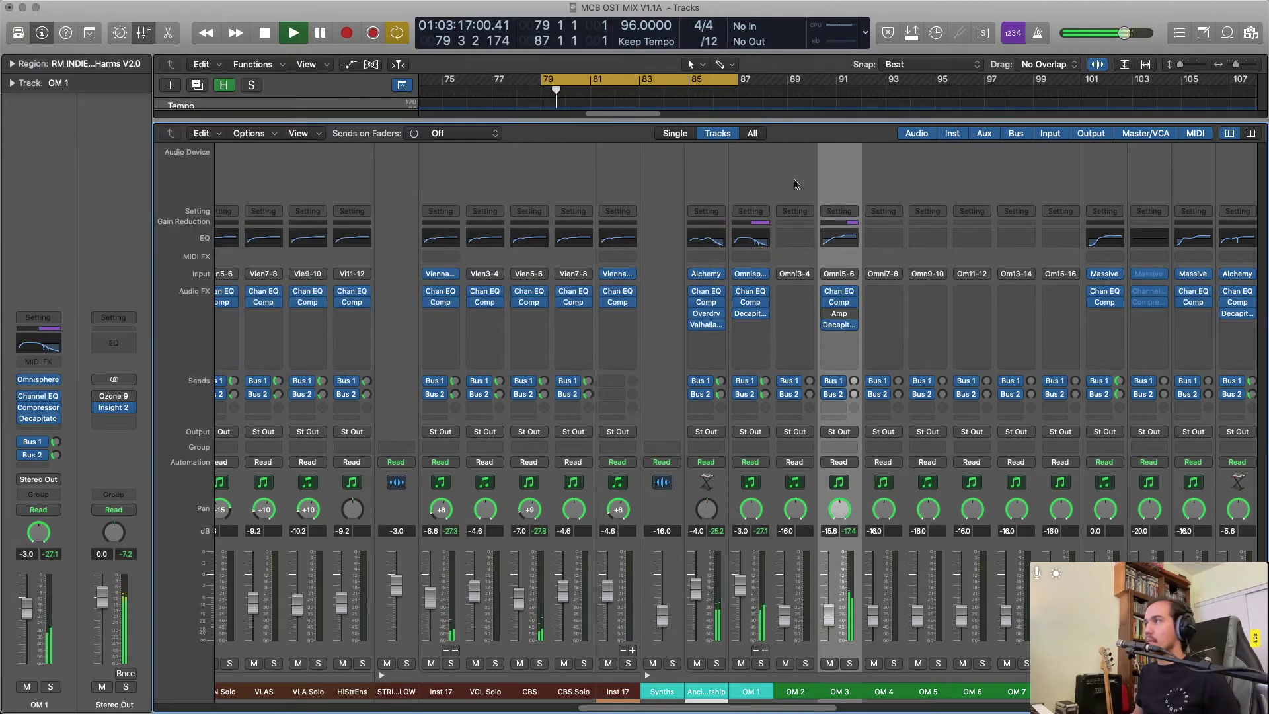
In the OM 3 Channel EQ, move the +1.5 dB mid band to 490 Hz and the low cut to 128 Hz.
left_click(838, 298)
key("Escape")
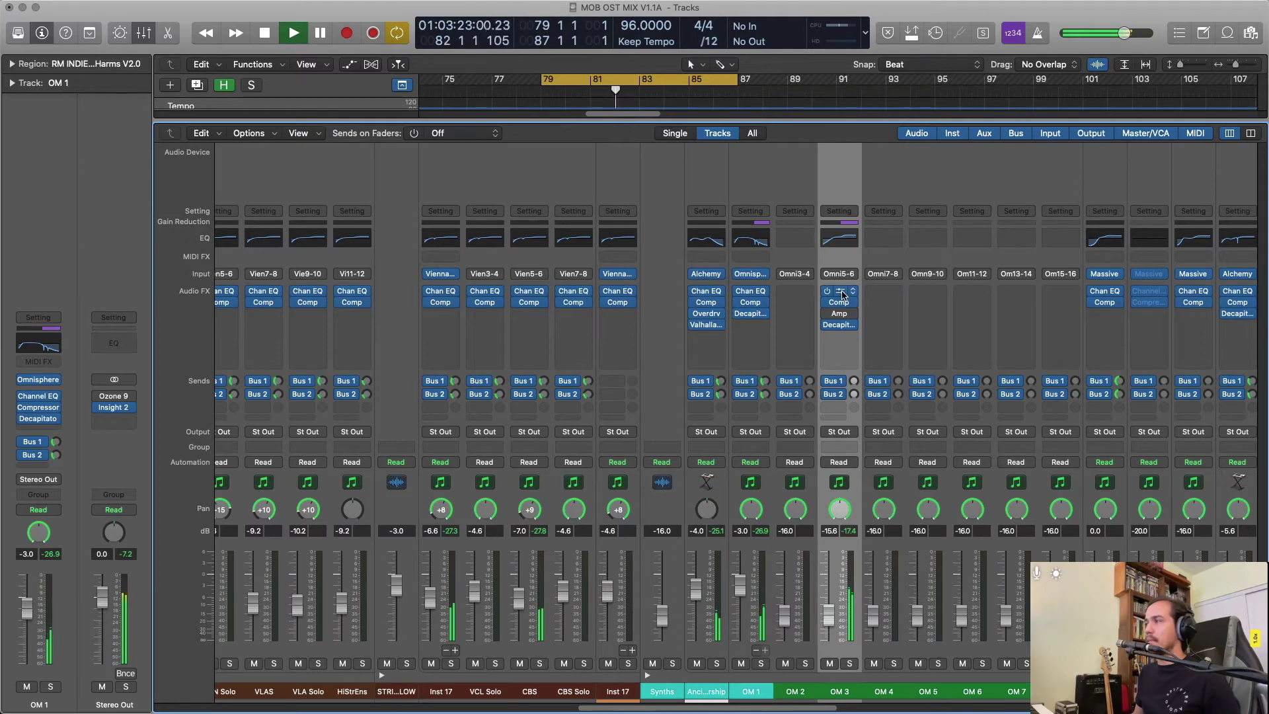
left_click(842, 295)
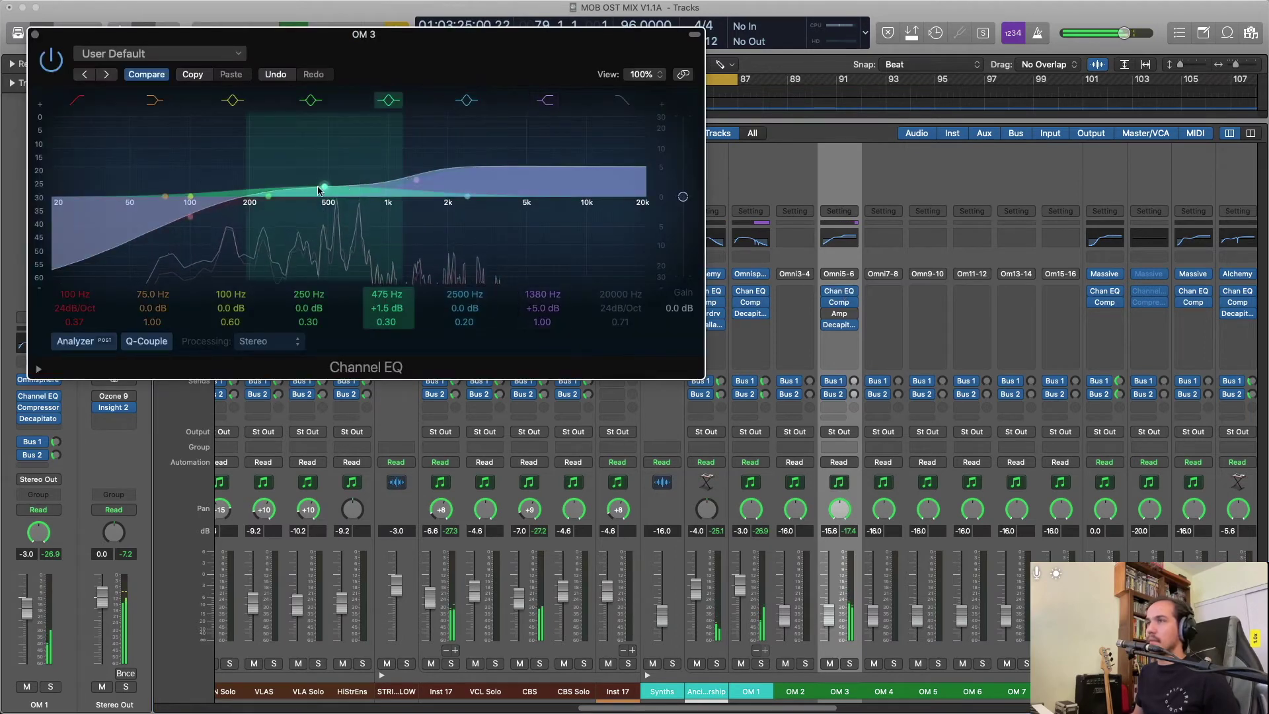
left_click_drag(318, 190, 326, 191)
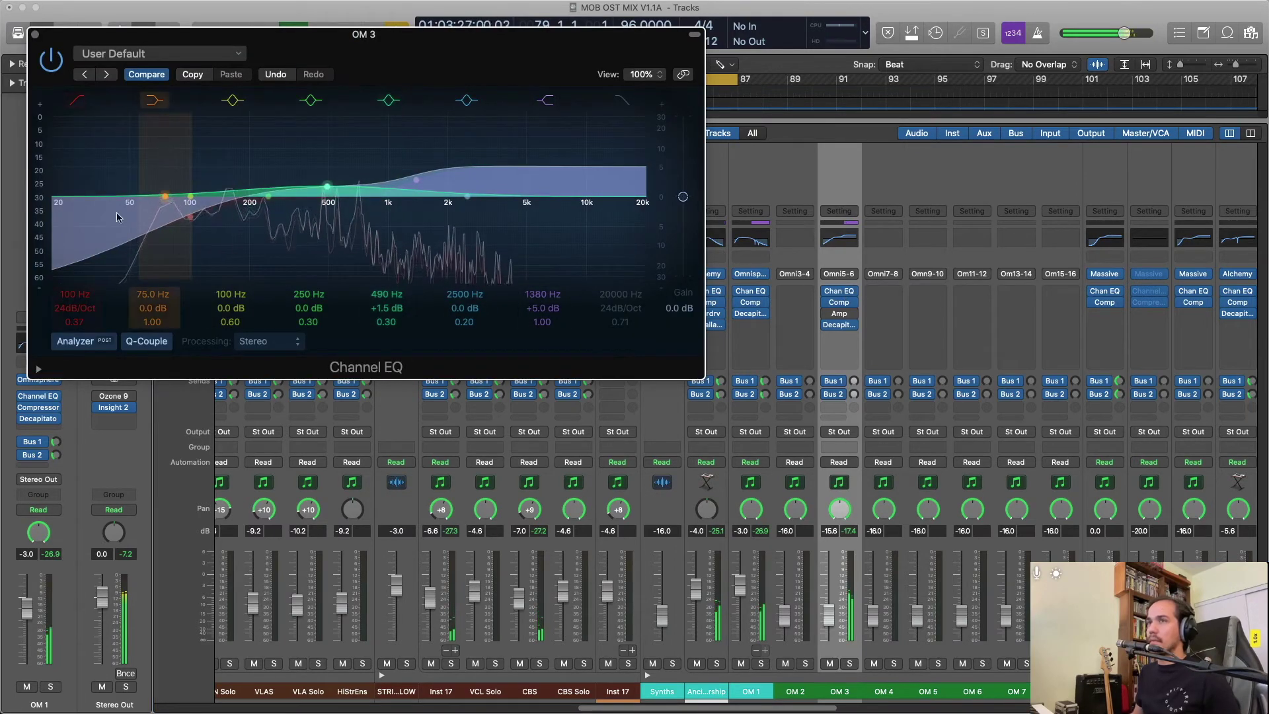
left_click_drag(117, 217, 199, 217)
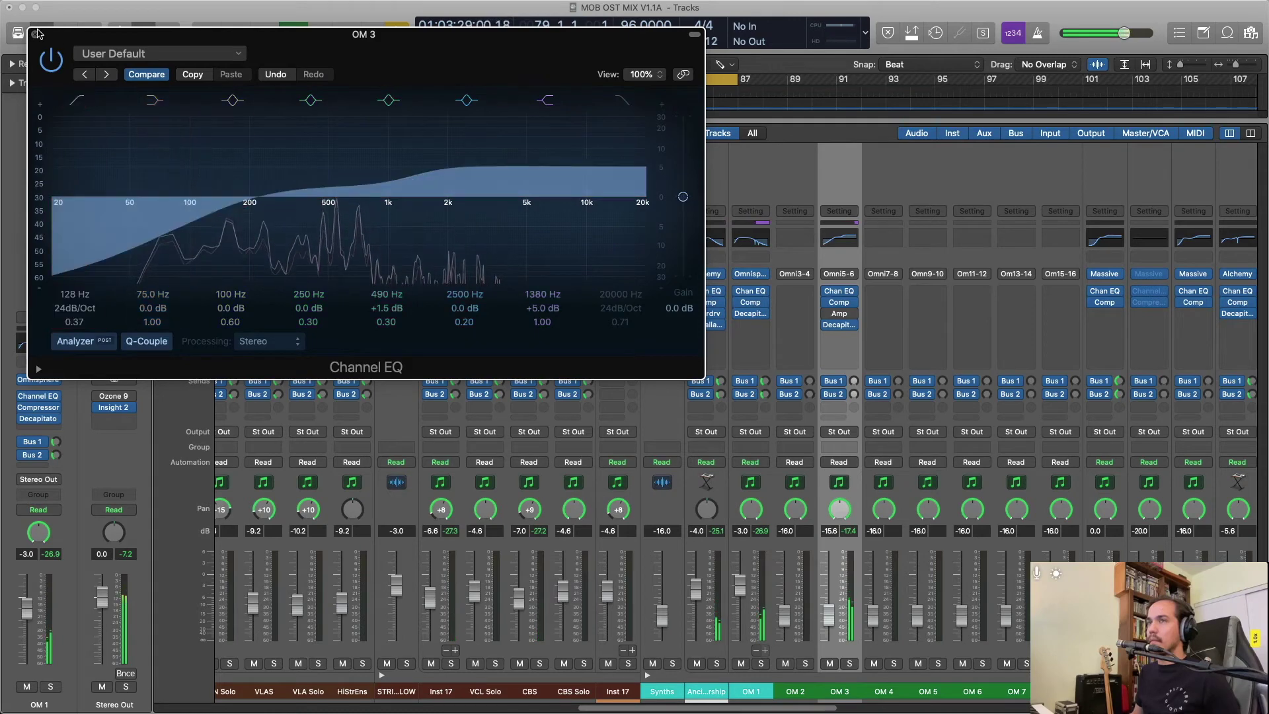
Close the OM 3 Channel EQ and lower the OM 3 channel to -16.6 dB.
left_click(36, 33)
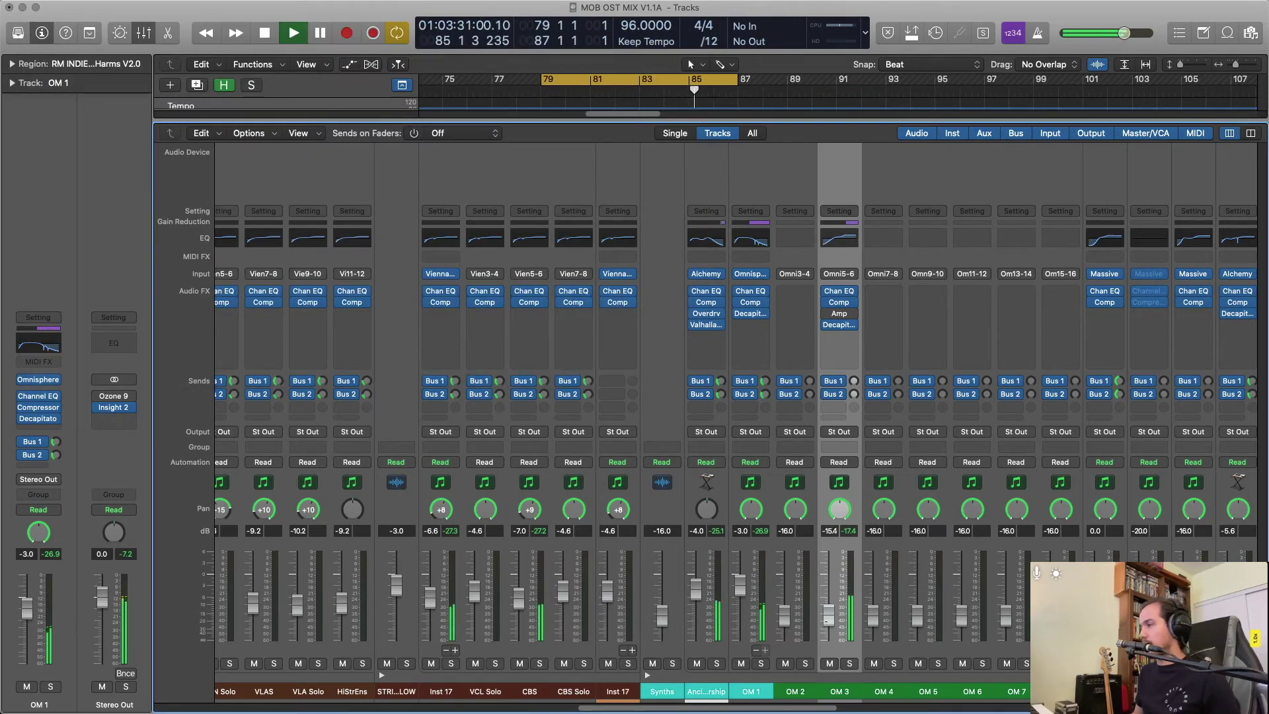
key("x")
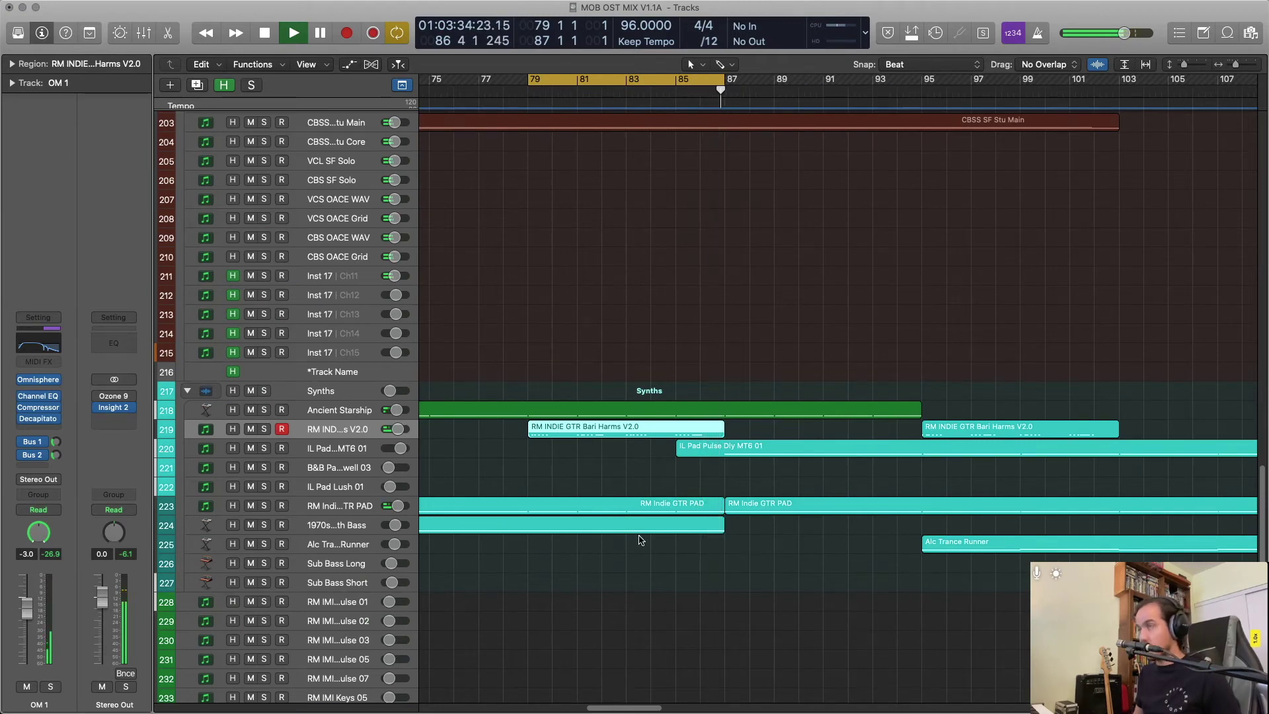
key("x")
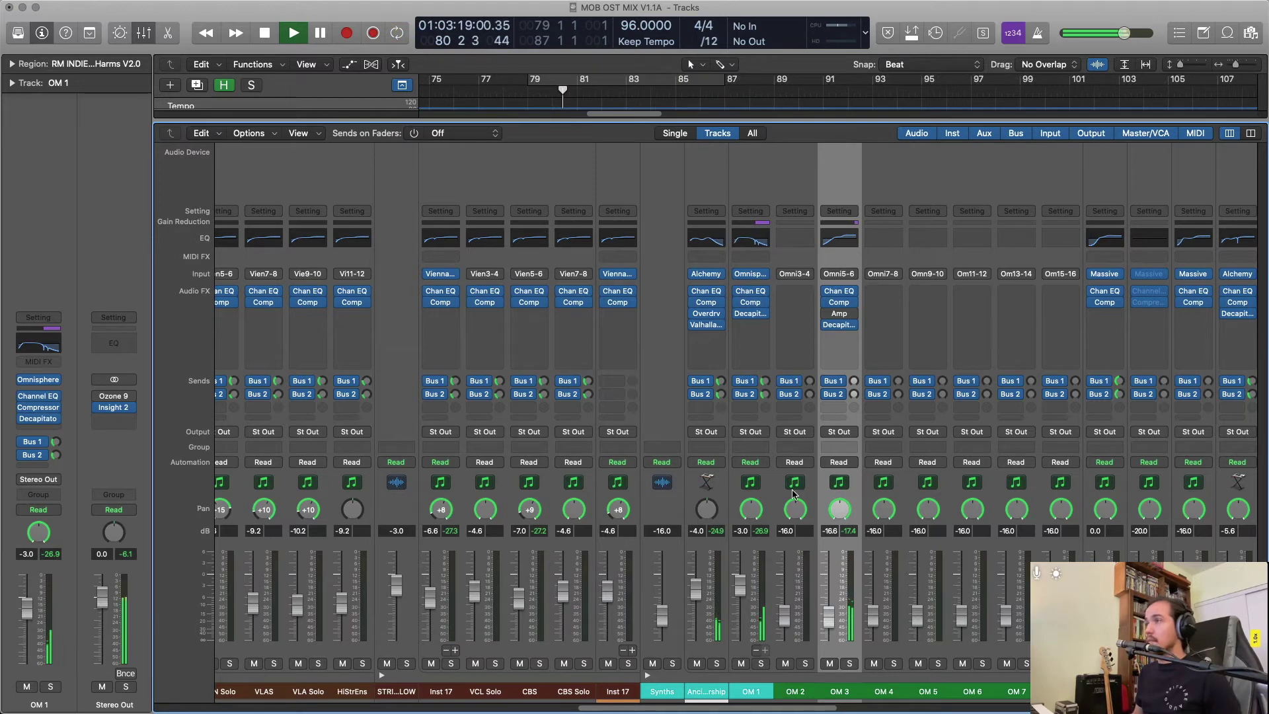
key("x")
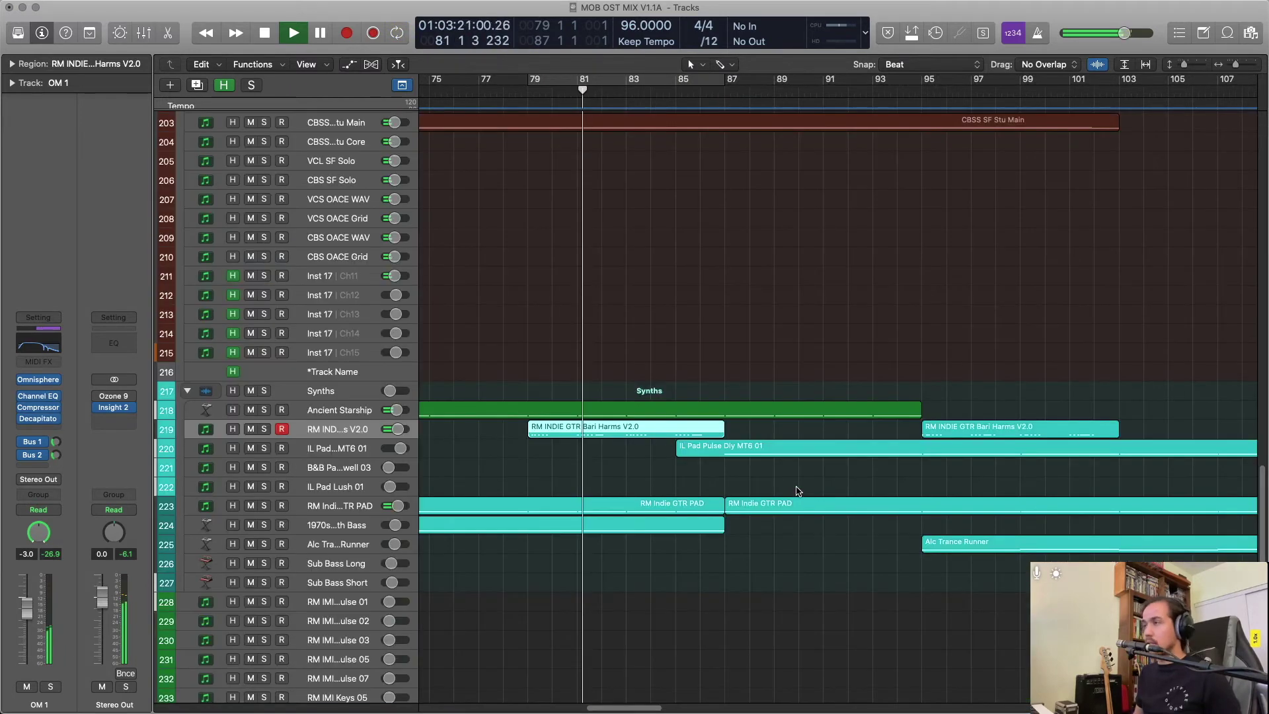
Replay from bar 79, lower the OM 3 channel to -17.0 dB and raise the Ancient Starship channel to -3.5 dB.
key("comma")
key("comma")
scroll(791, 323, "up", 10)
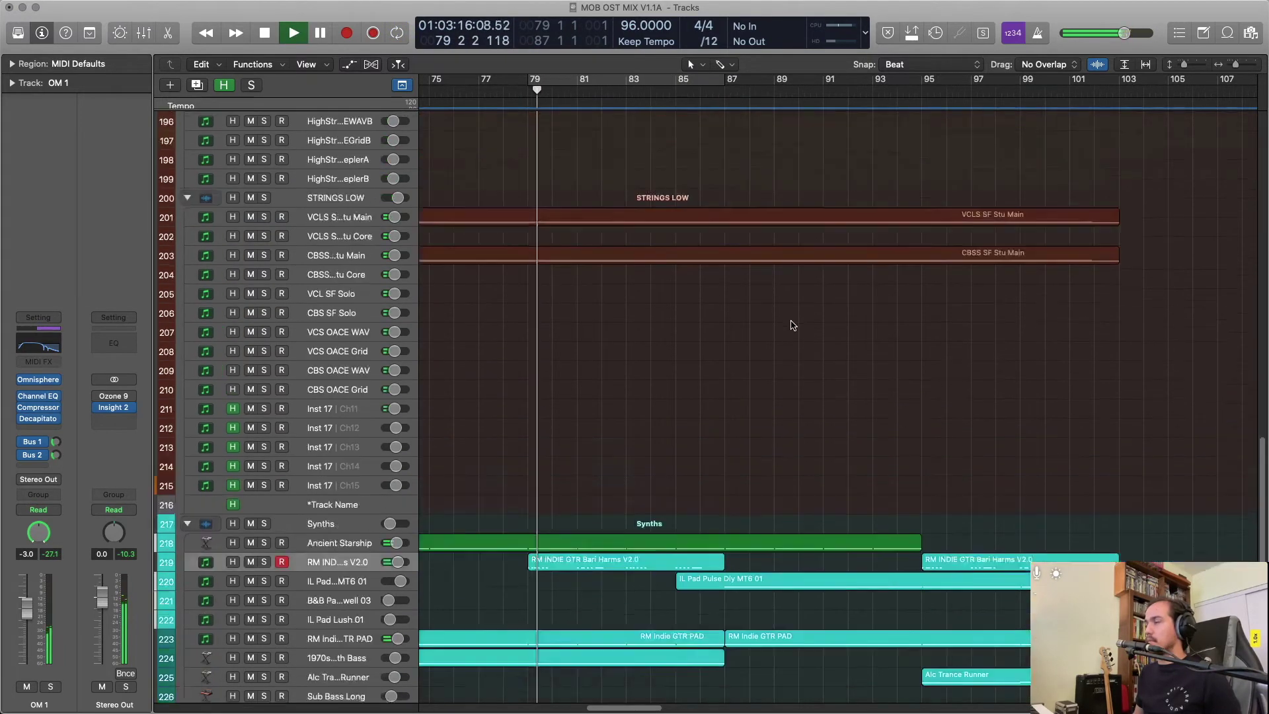
key("x")
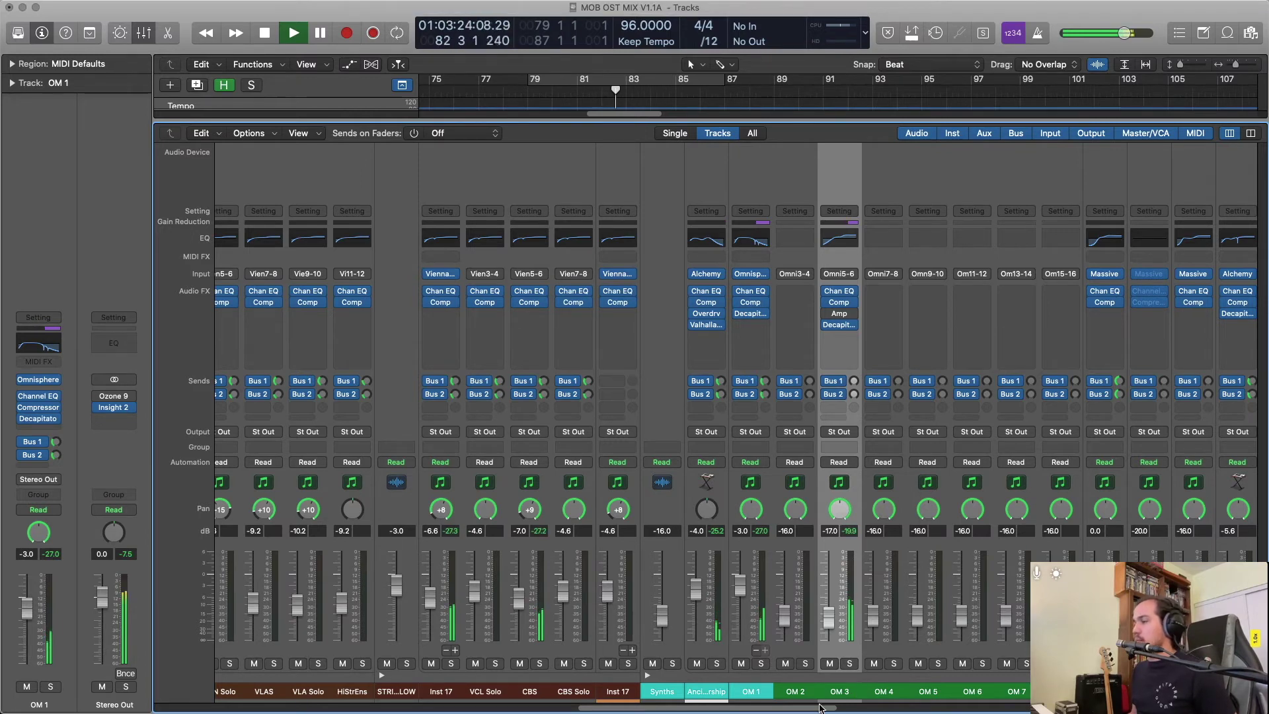
left_click_drag(819, 709, 877, 712)
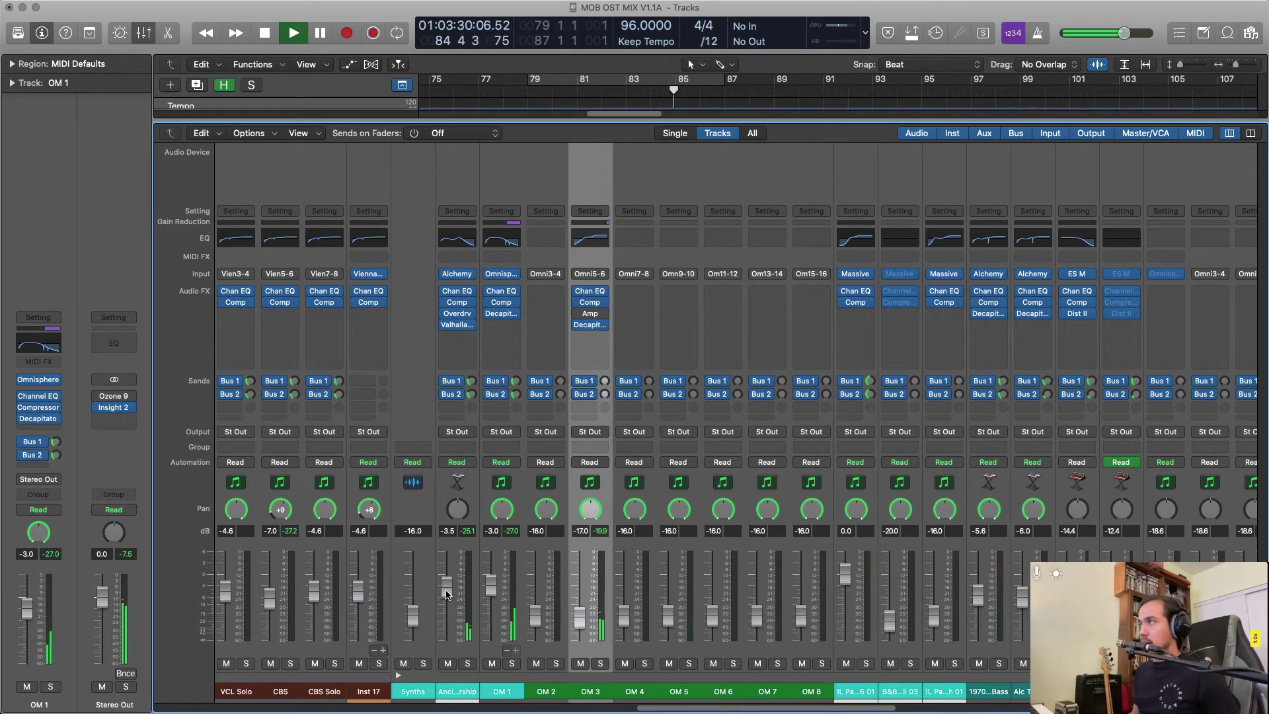
Select the high-string channels from VLNS1 to HiStrEns and raise them, bringing VLNS1, VLNS 2 and VLAS to -7.6 dB.
key("x")
scroll(700, 603, "up", 10)
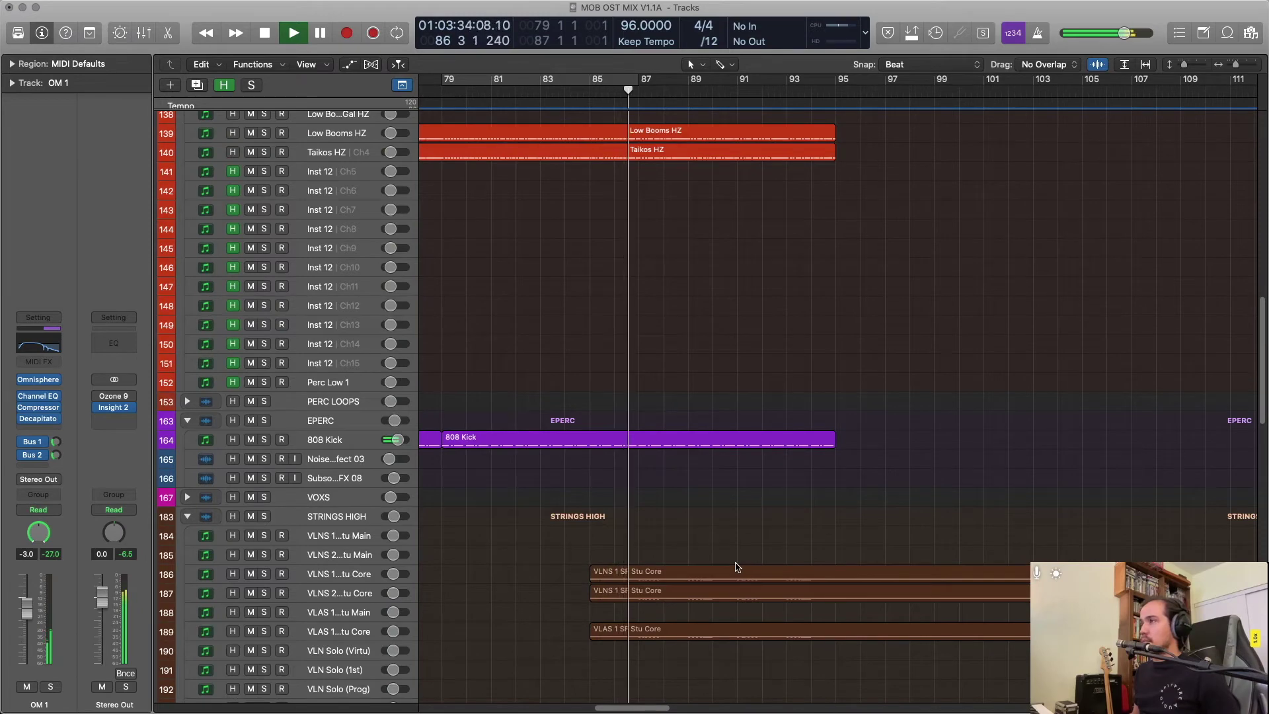
scroll(737, 567, "up", 10)
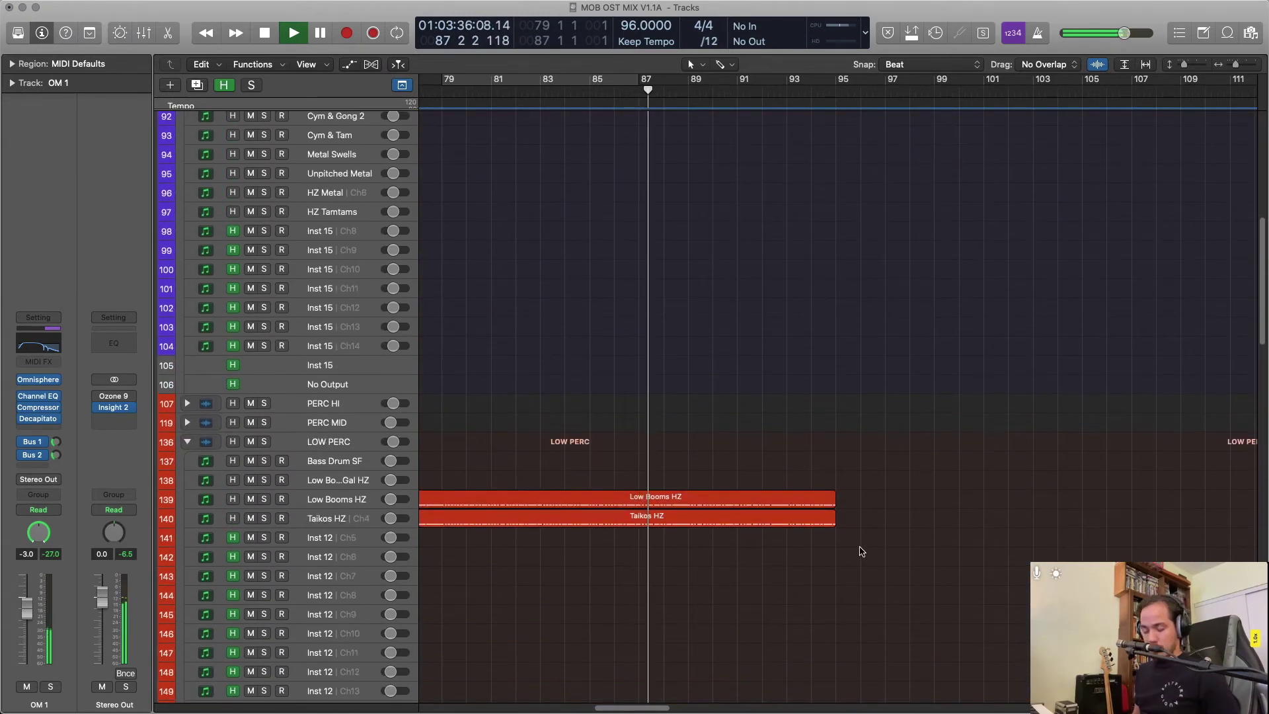
key("x")
scroll(572, 433, "left", 10)
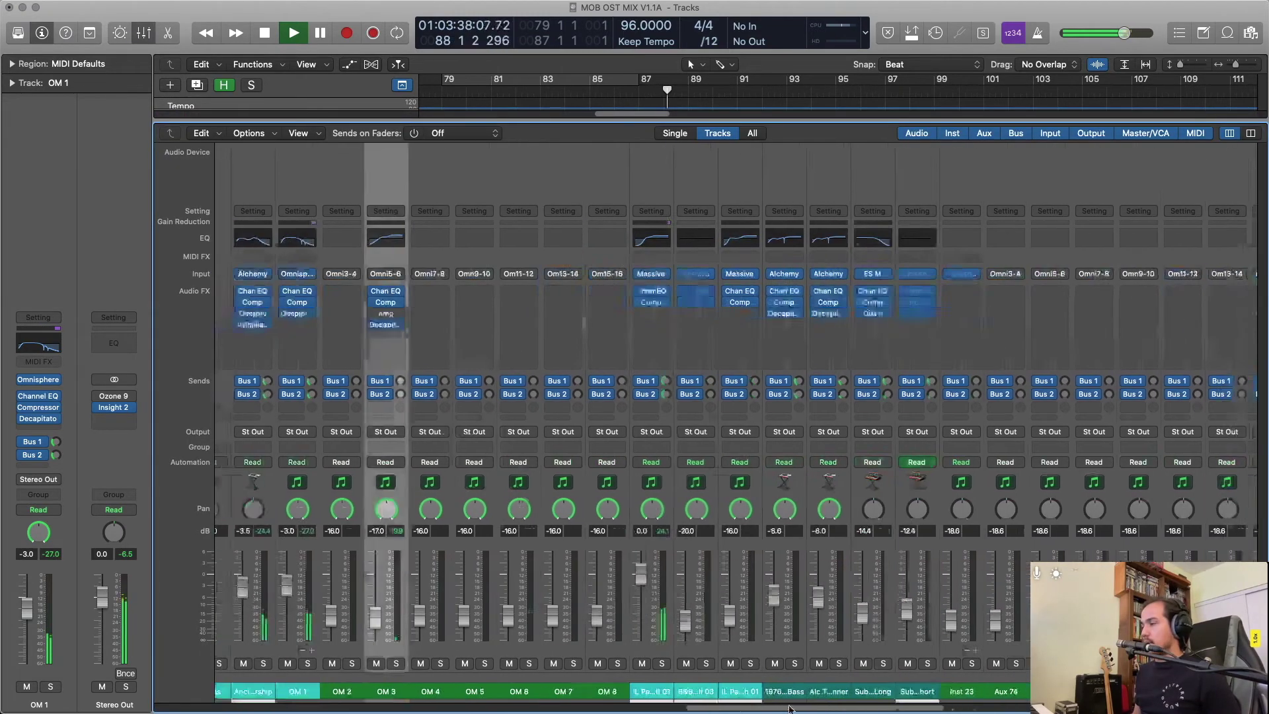
left_click(361, 198)
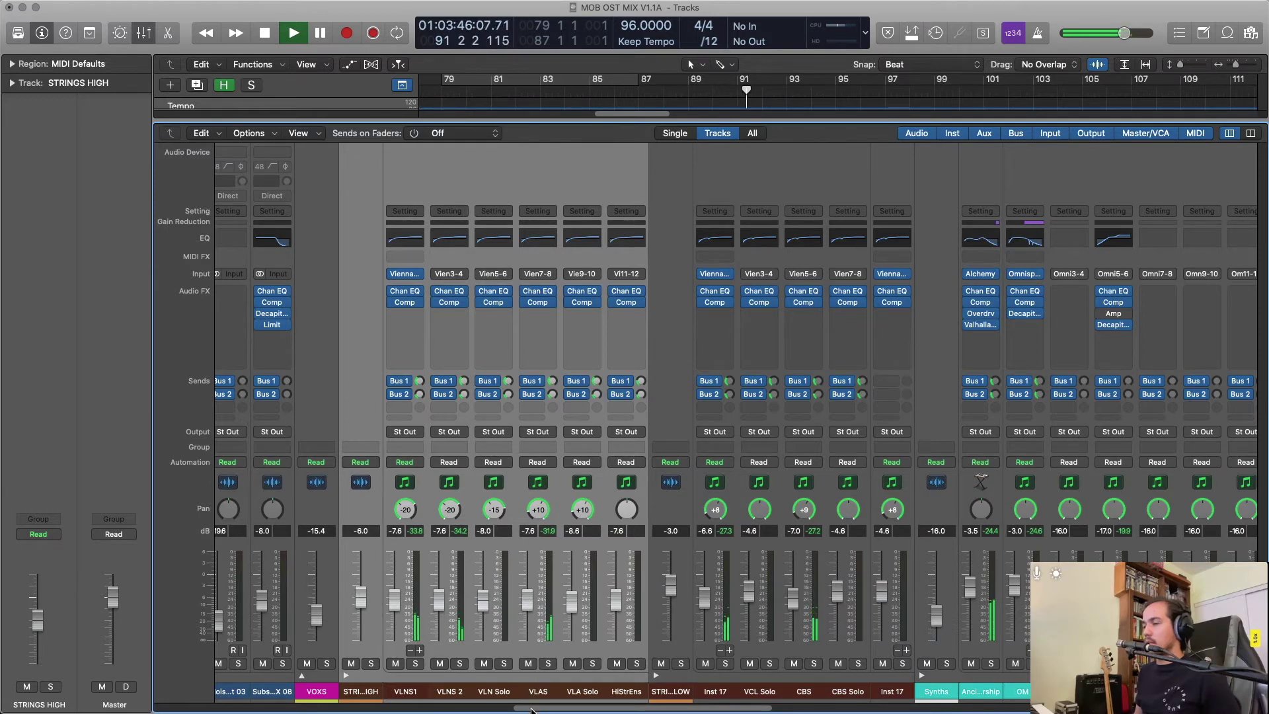
left_click(411, 175)
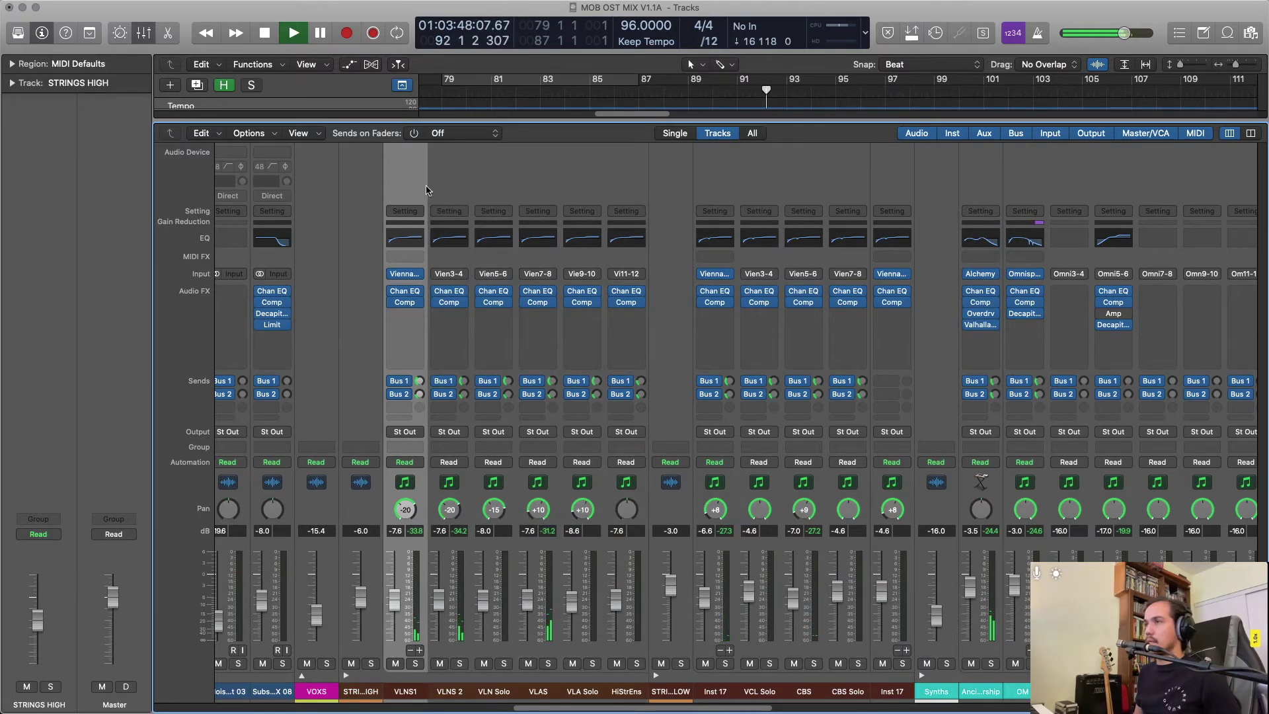
left_click(620, 168, "shift")
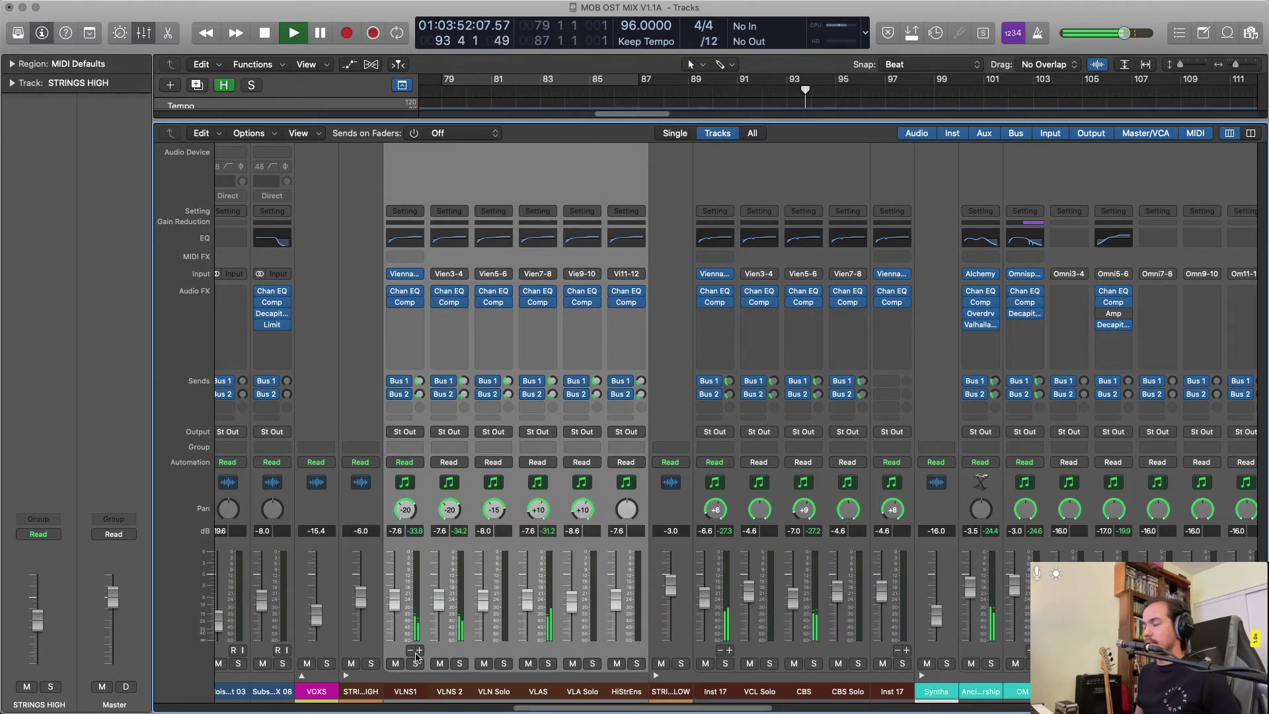
Show track automation and add two volume points on VLNS 1 SF Stu Core just before its region at bar 85.
key("x")
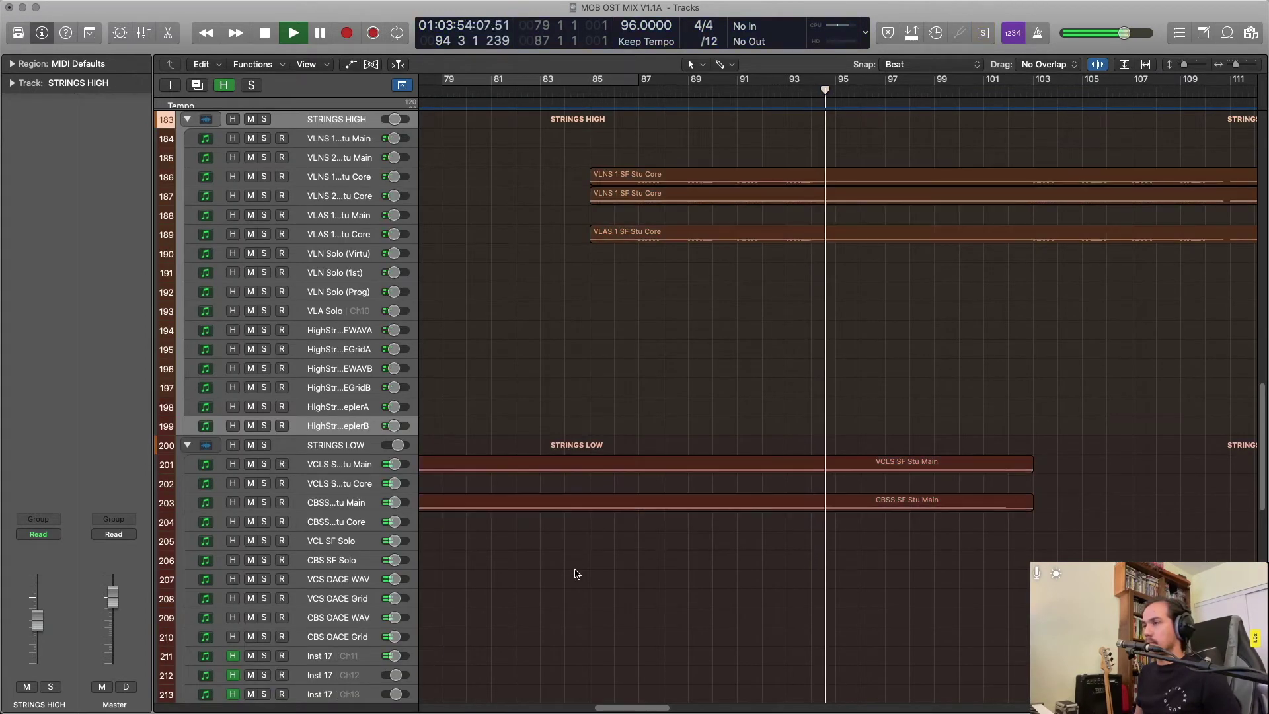
key("a")
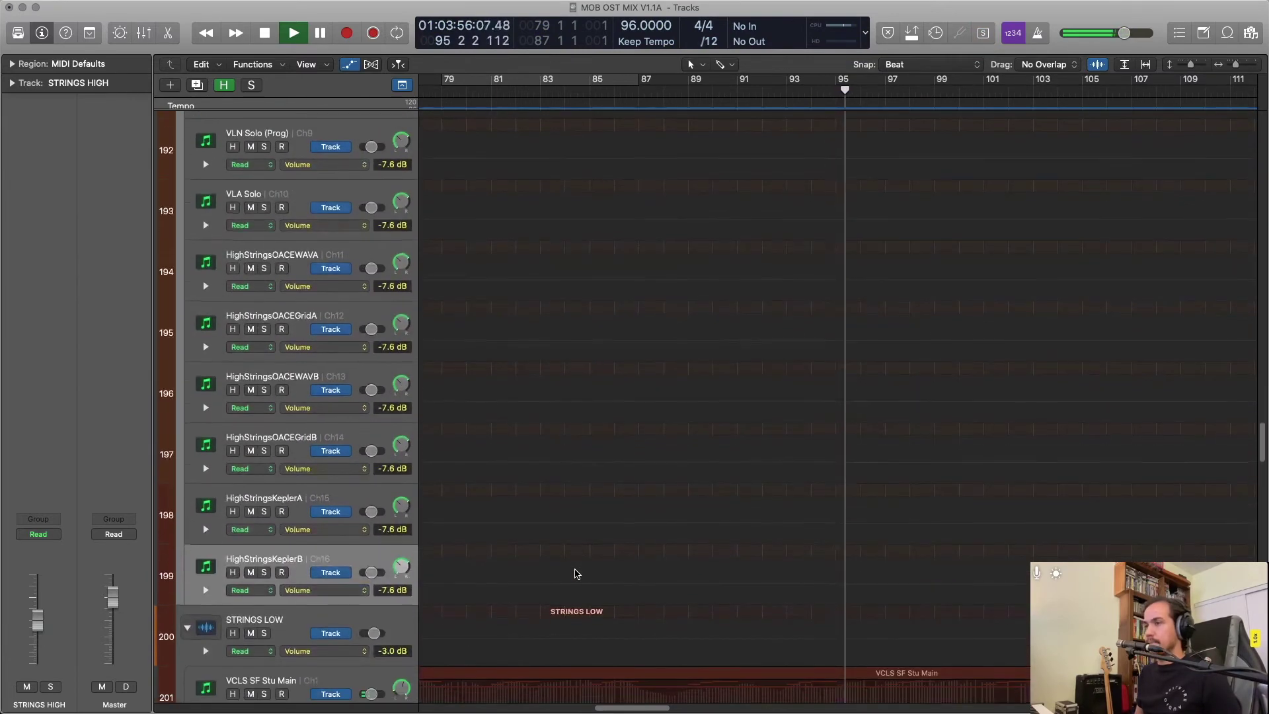
scroll(575, 574, "up", 10)
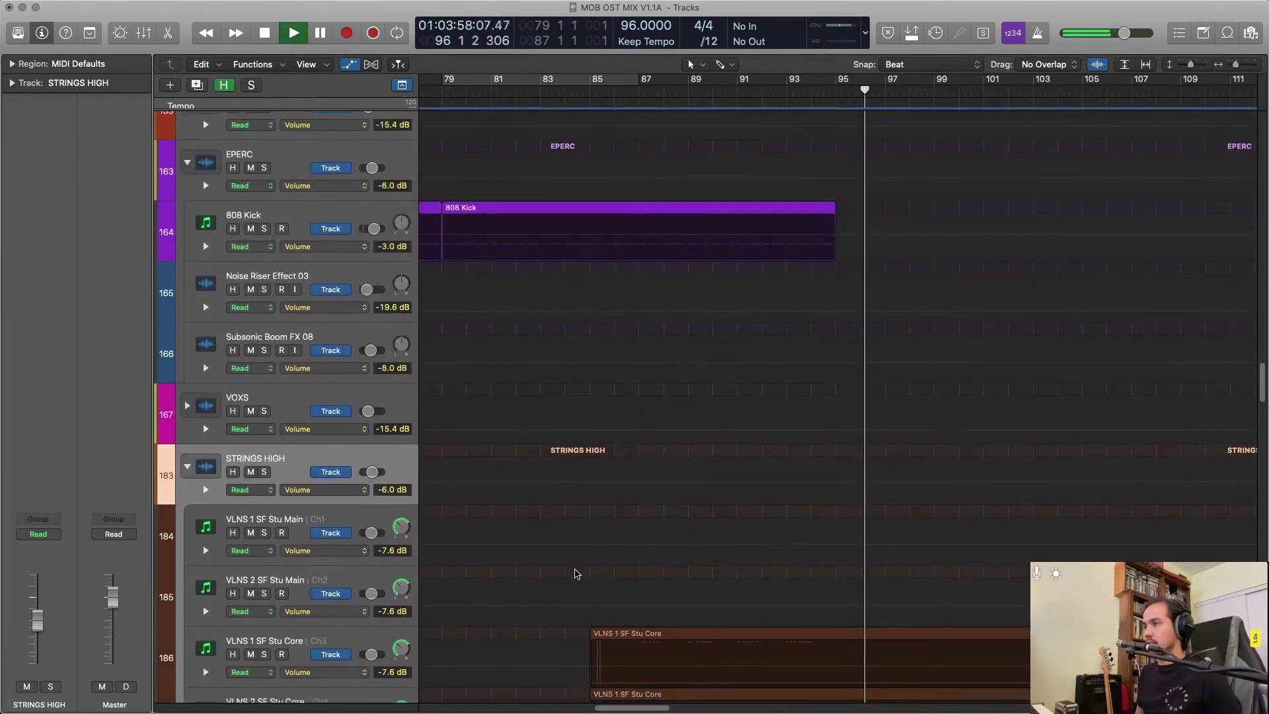
scroll(575, 573, "down", 3)
scroll(569, 562, "down", 1)
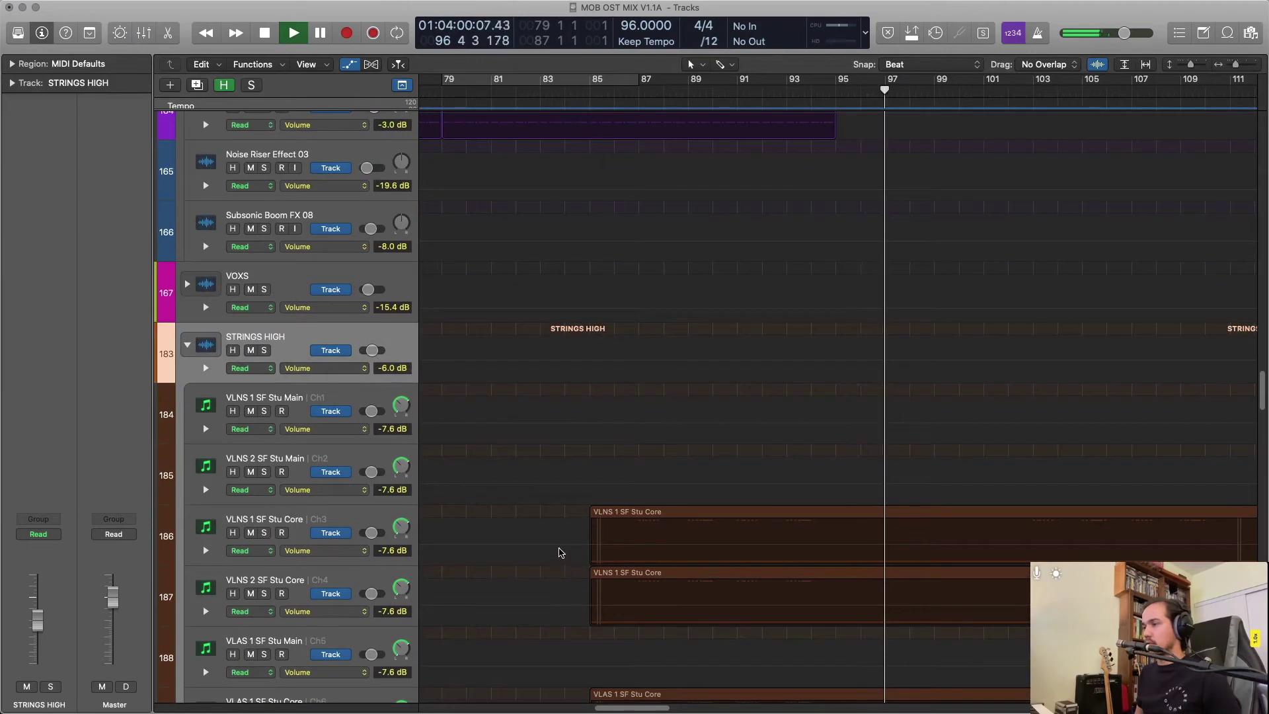
left_click(554, 550)
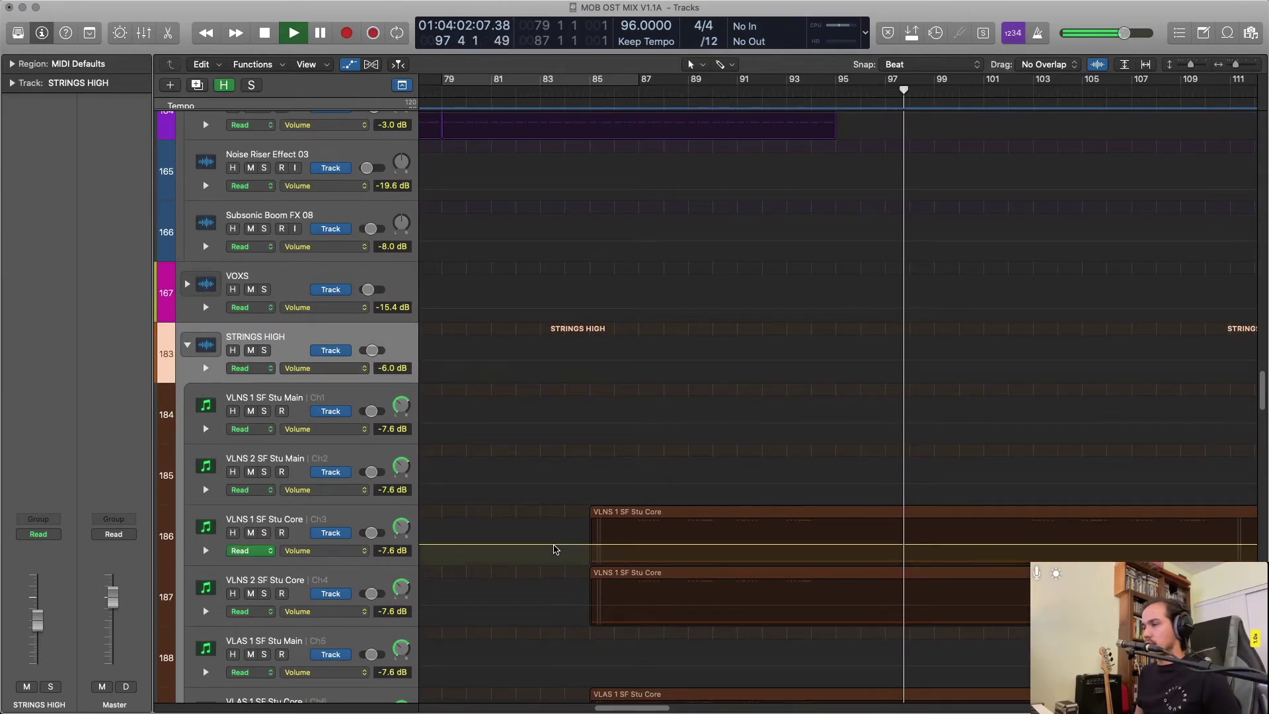
left_click(555, 546)
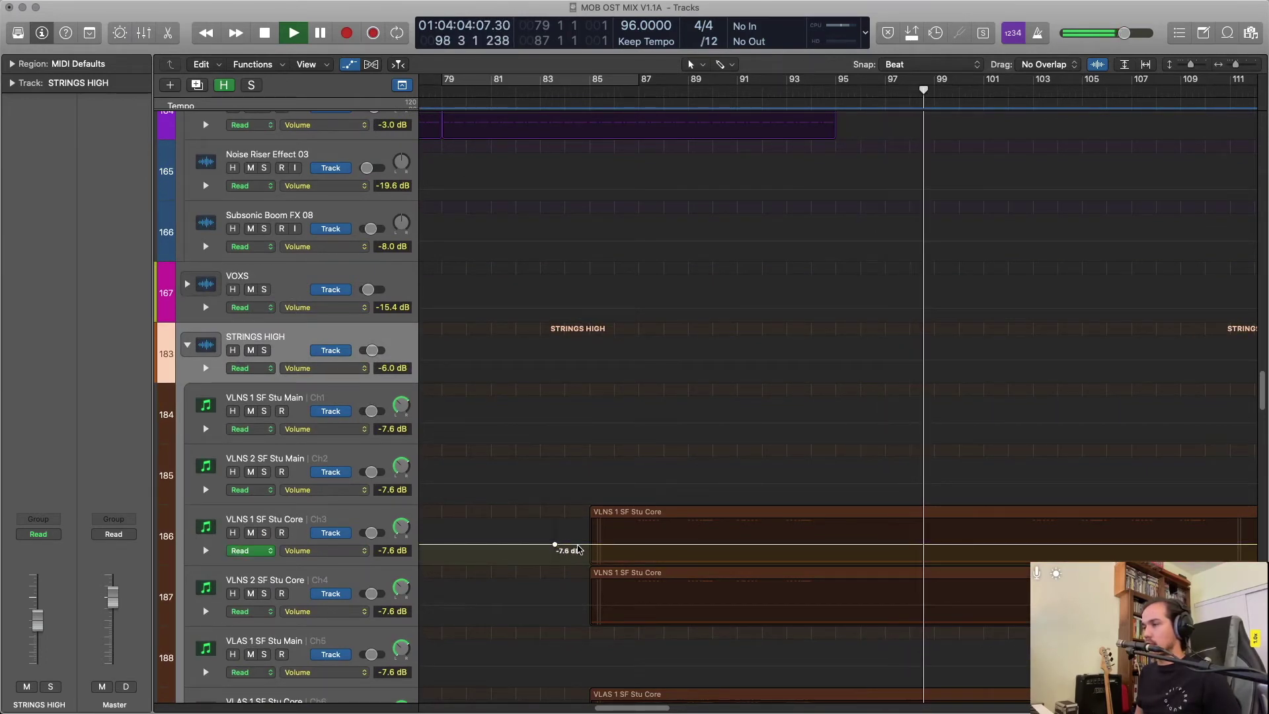
left_click(578, 545)
Raise the second volume automation point on VLNS 1 SF Stu Core to -4.8 dB.
scroll(575, 552, "down", 1)
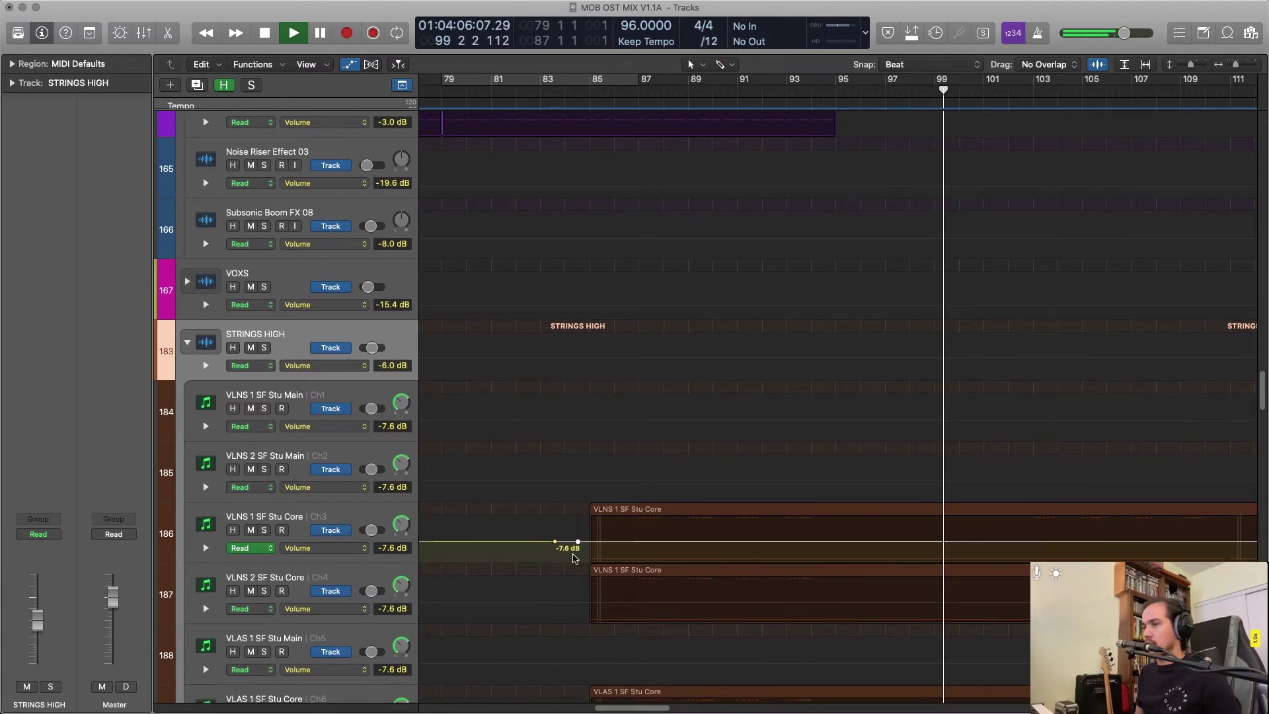
left_click(577, 542)
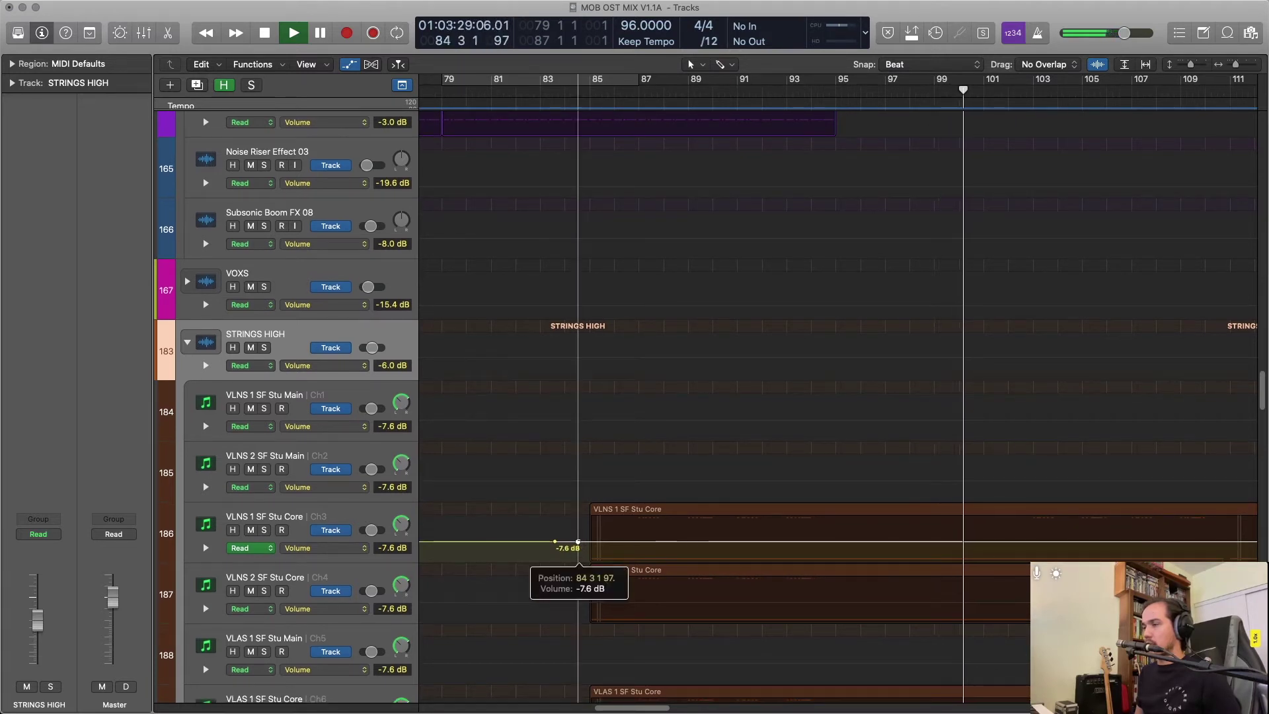
left_click_drag(579, 541, 578, 537)
Try to add volume automation points on VLNS 2 SF Stu Core just before its region.
left_click(551, 601)
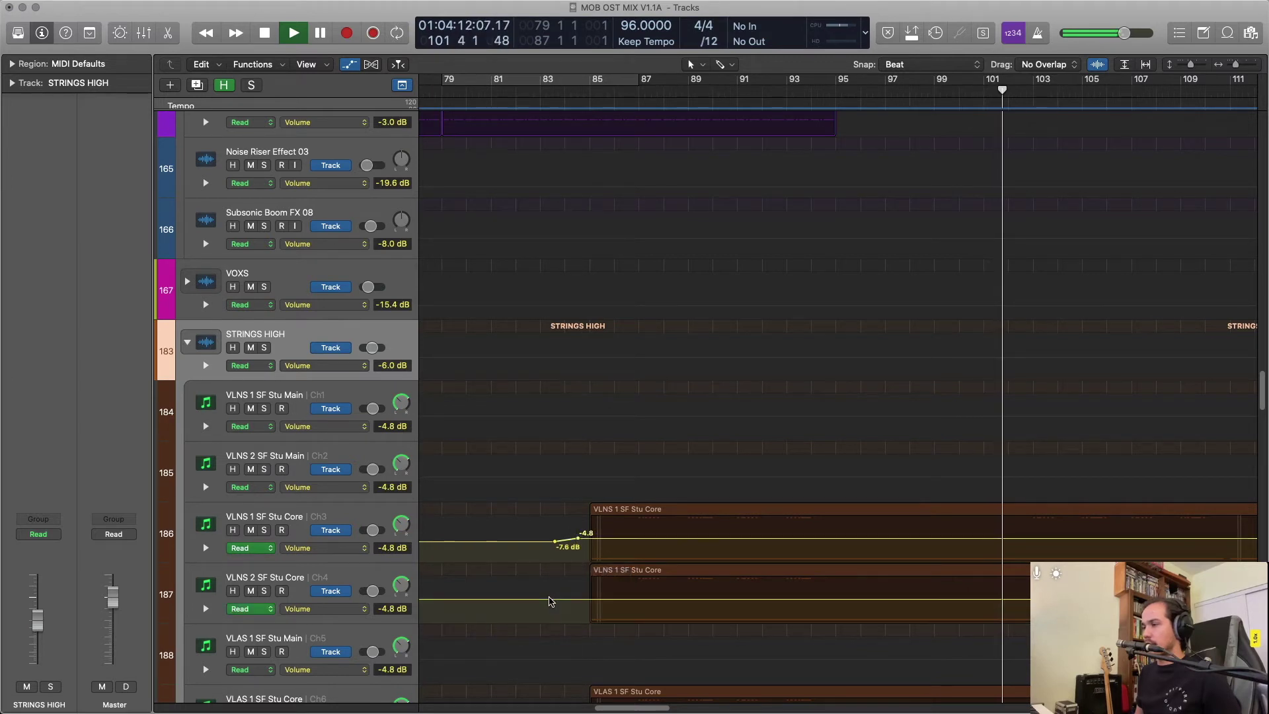
left_click_drag(571, 599, 572, 599)
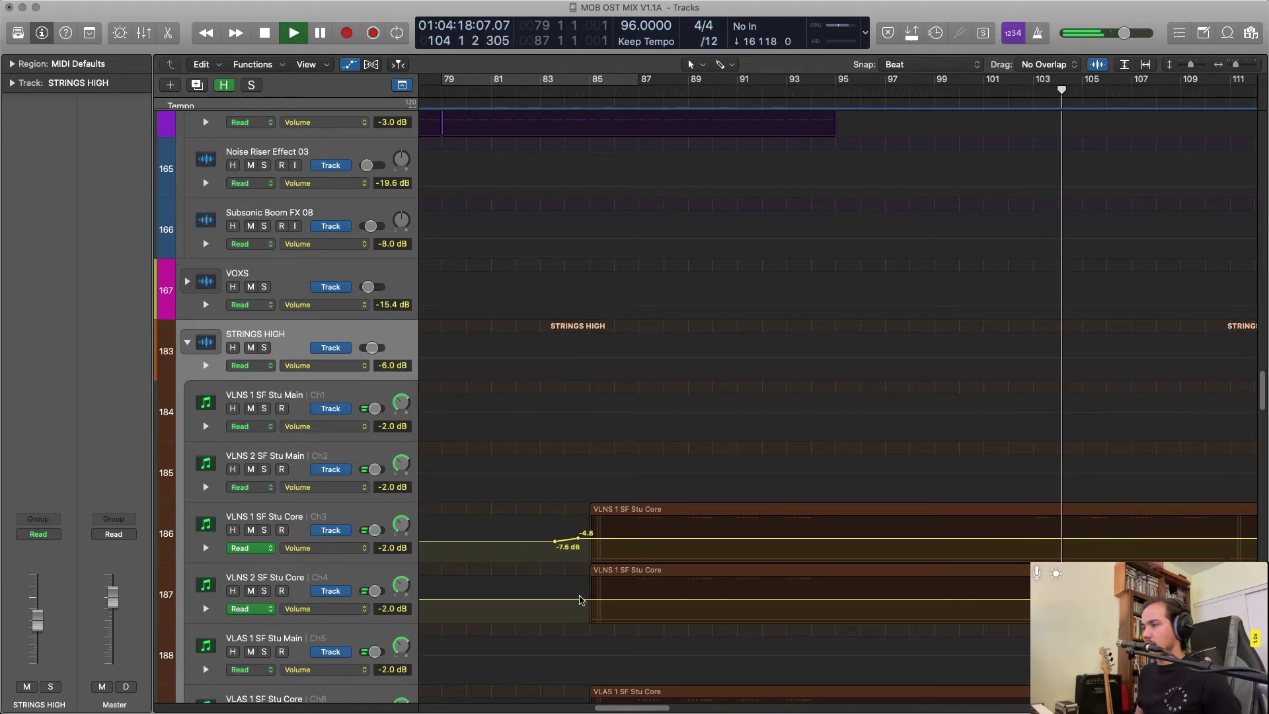
scroll(580, 599, "down", 5)
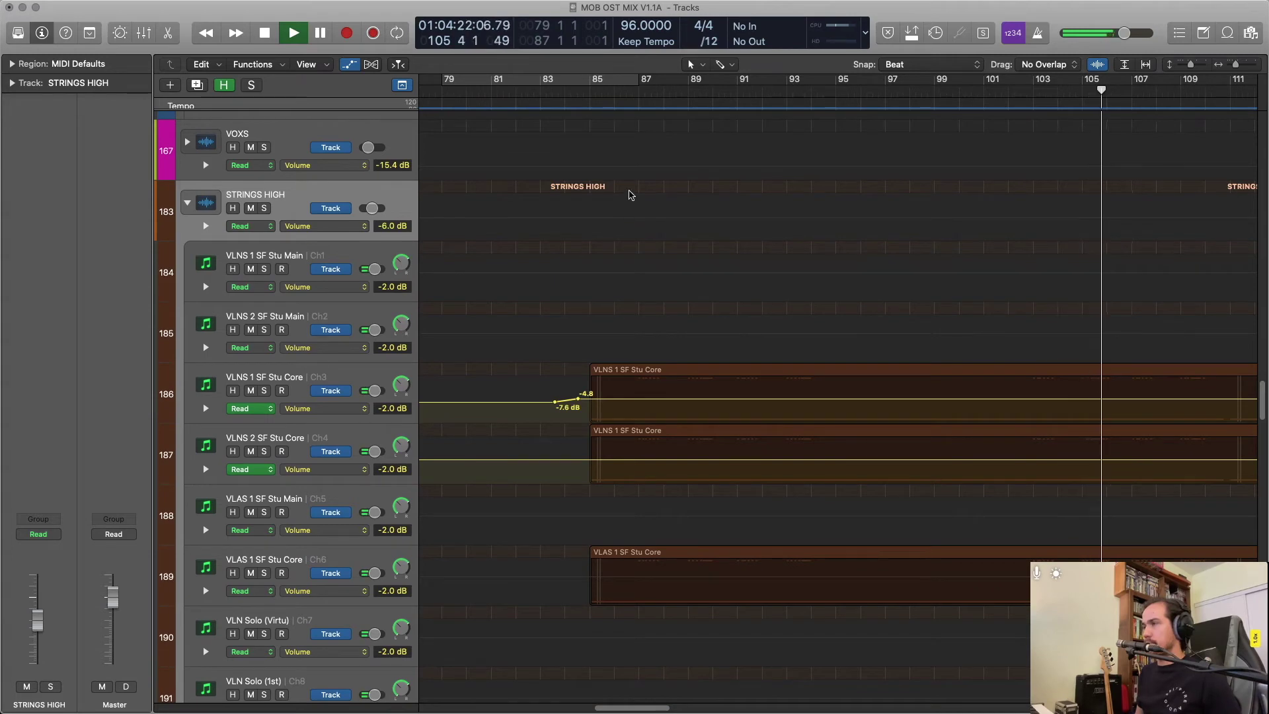
Play from about bar 84 and review the high and low string tracks, hiding the automation lanes for an overview.
left_click(581, 94)
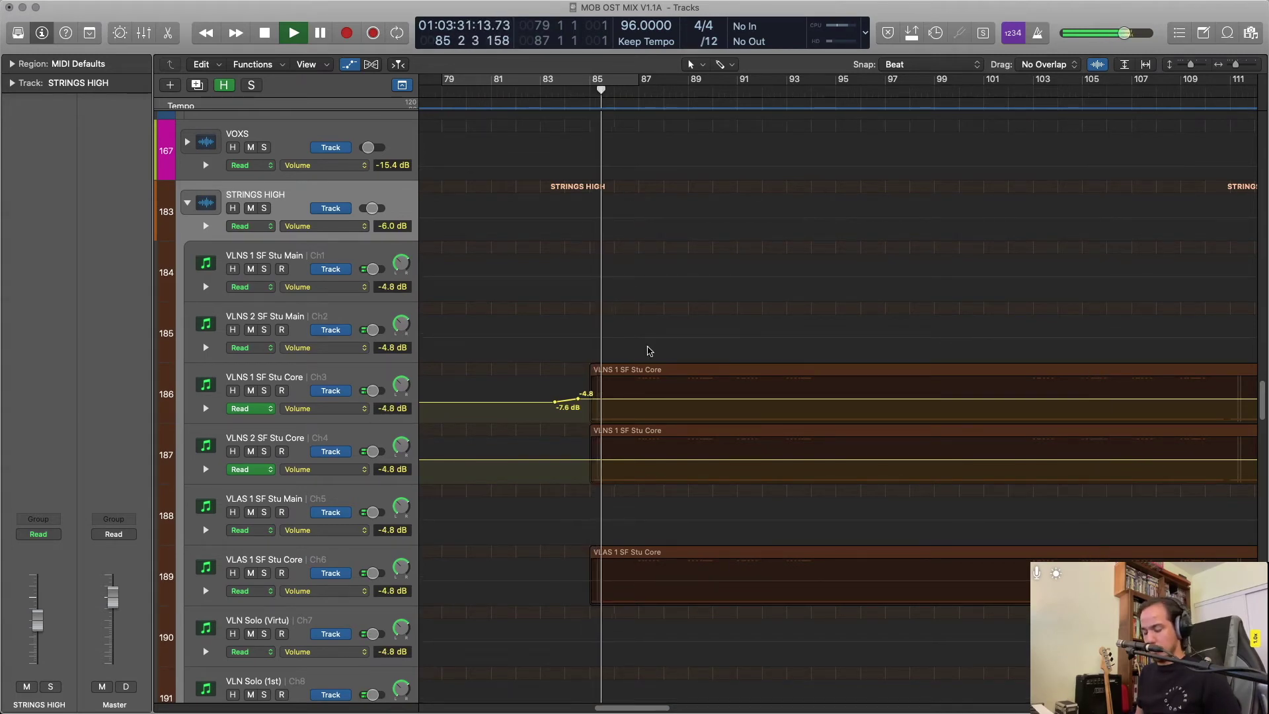
scroll(699, 521, "down", 15)
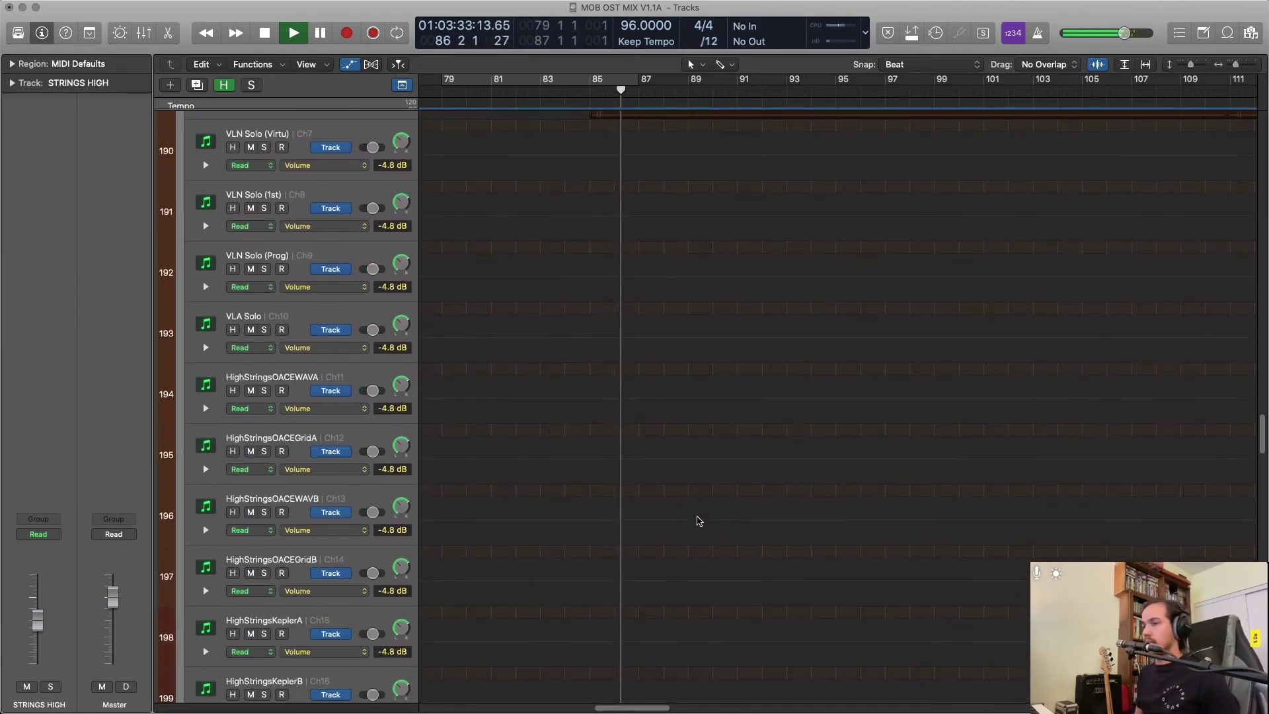
scroll(700, 521, "down", 5)
scroll(700, 521, "up", 15)
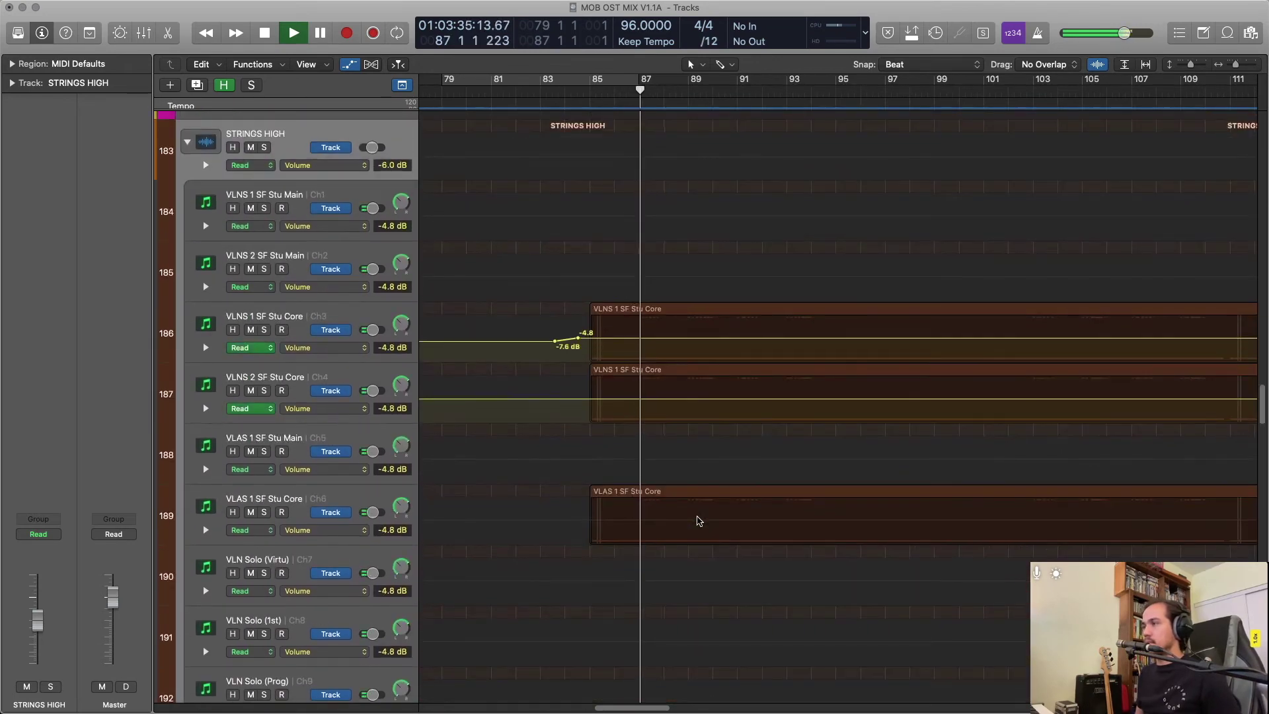
key("a")
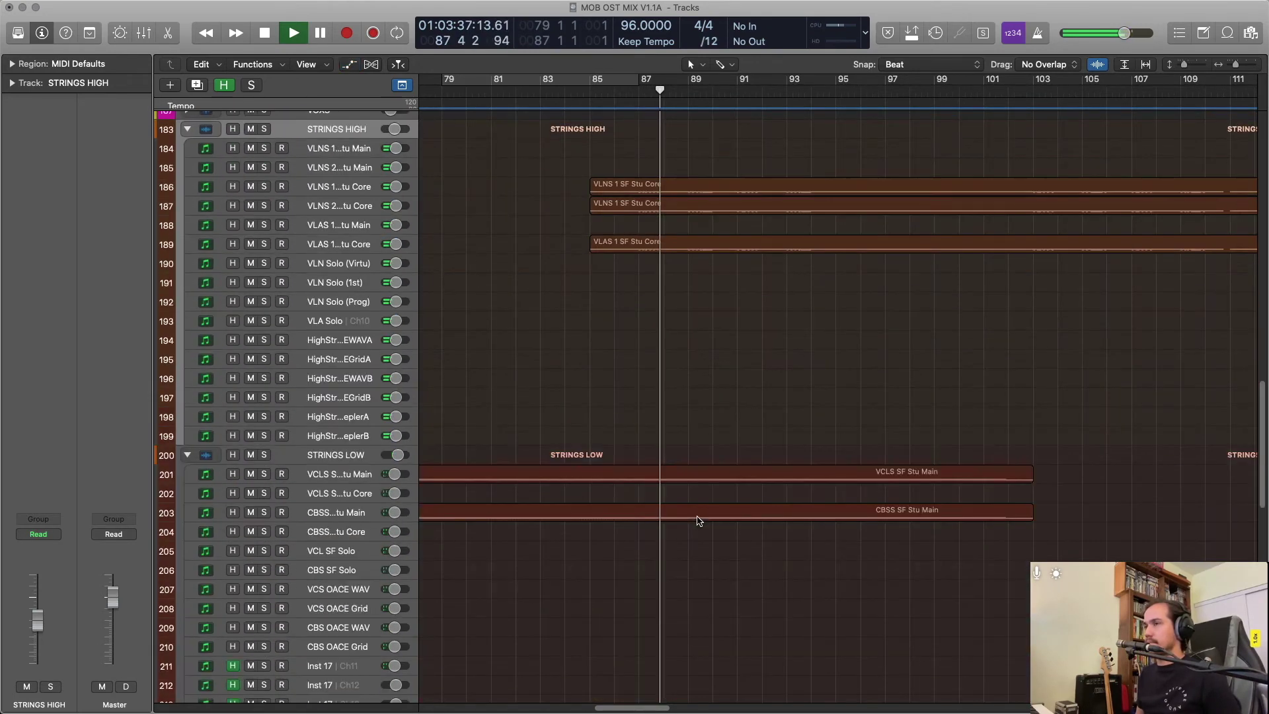
scroll(700, 523, "right", 2)
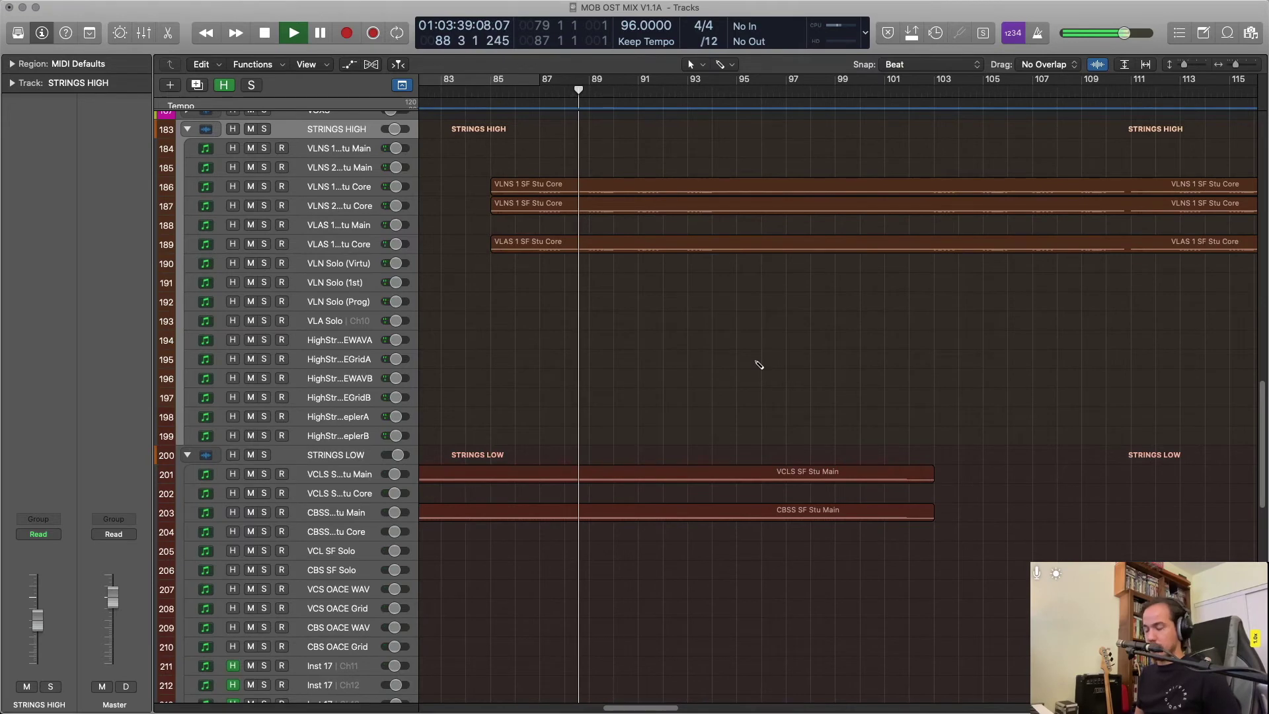
scroll(759, 365, "right", 1)
Raise the second volume point on VLNS 1 SF Stu Core to +0.0 dB and replay from bar 84 with cycling on.
key("a")
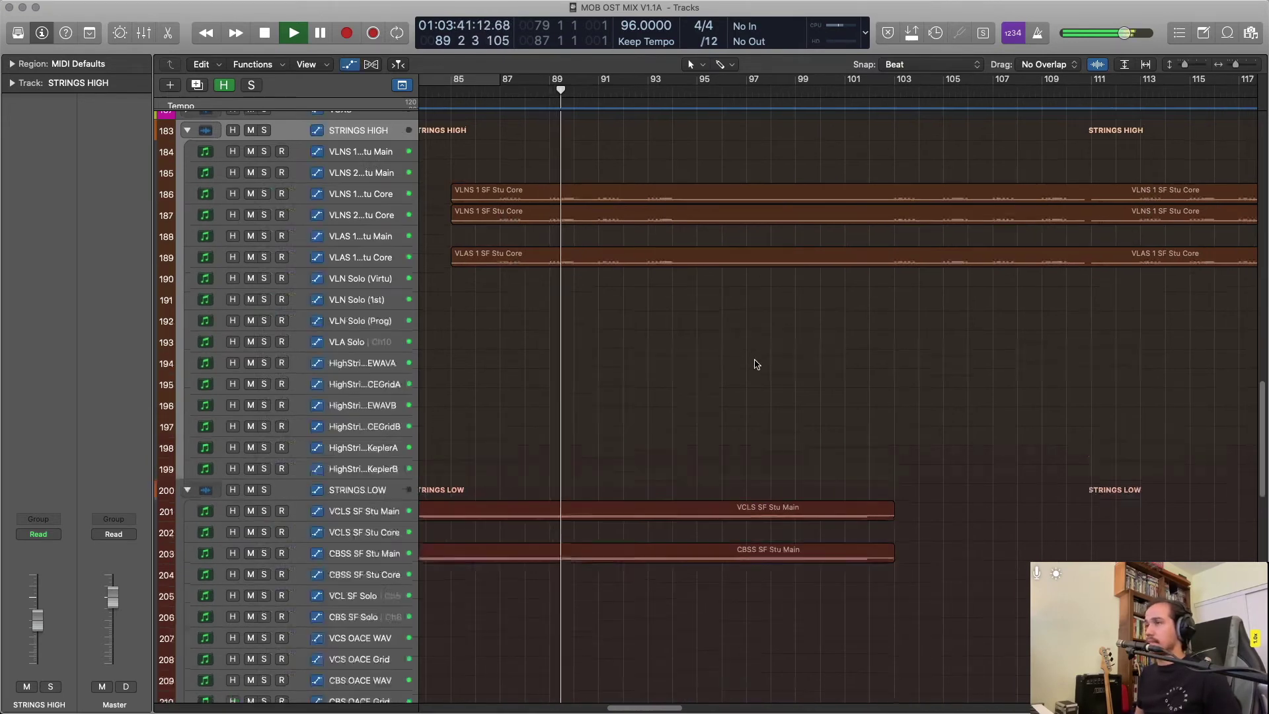
scroll(619, 395, "left", 2)
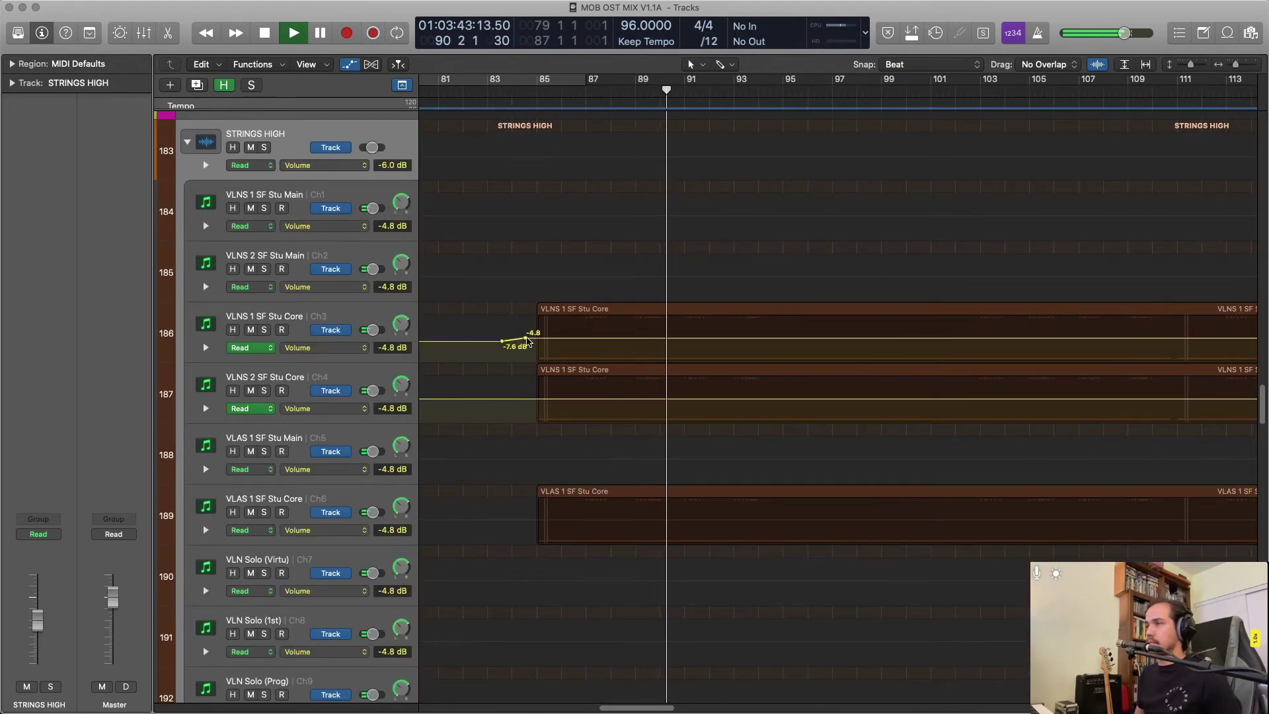
left_click(526, 337)
left_click_drag(525, 338, 525, 336)
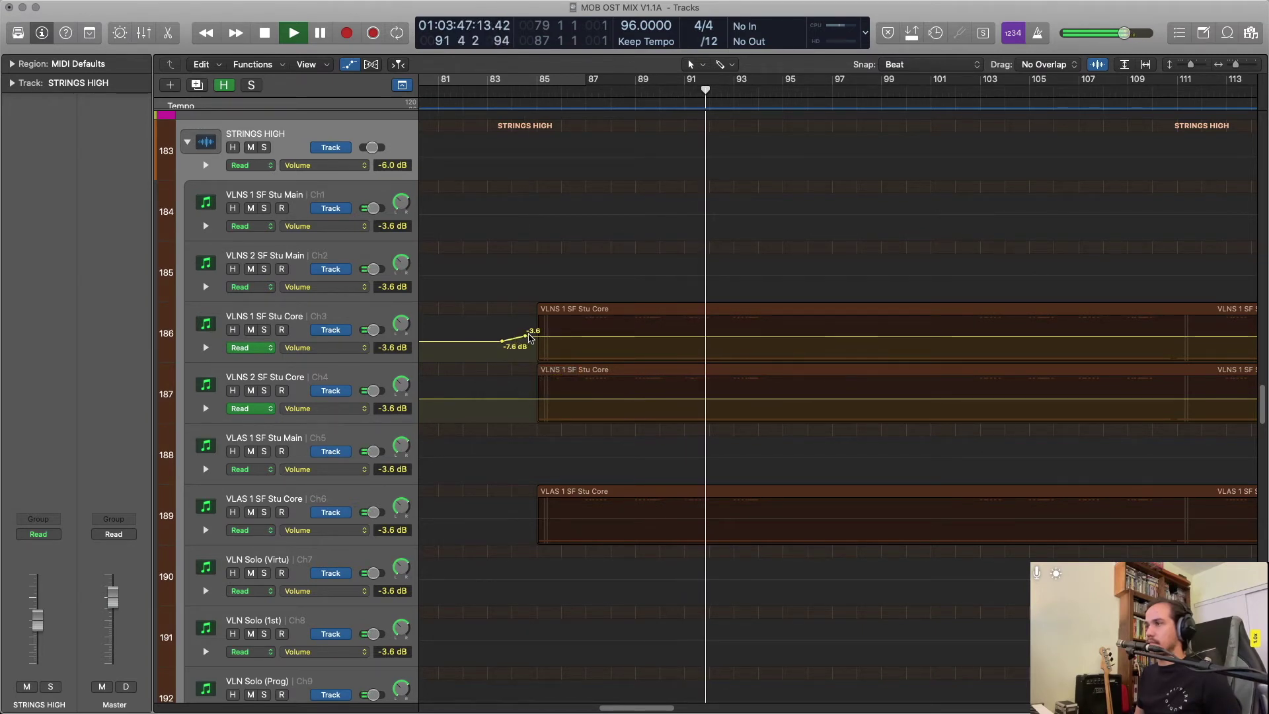
left_click_drag(527, 339, 526, 333)
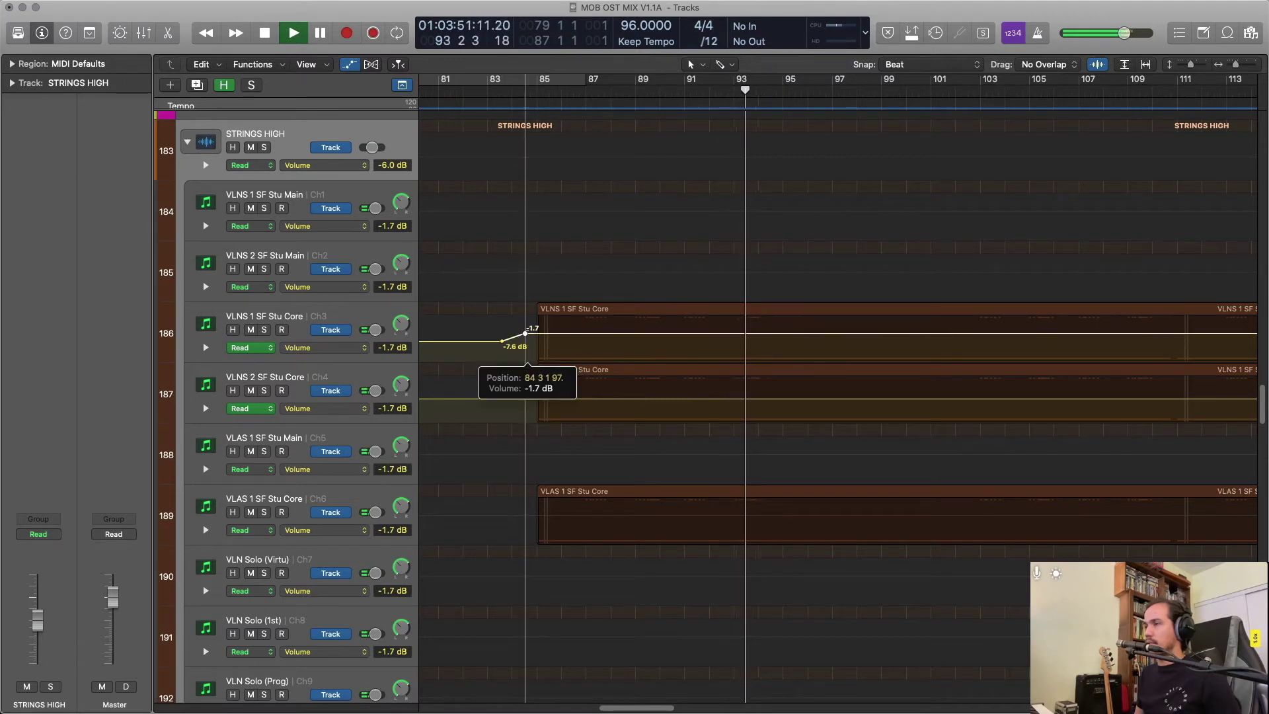
left_click_drag(525, 333, 525, 330)
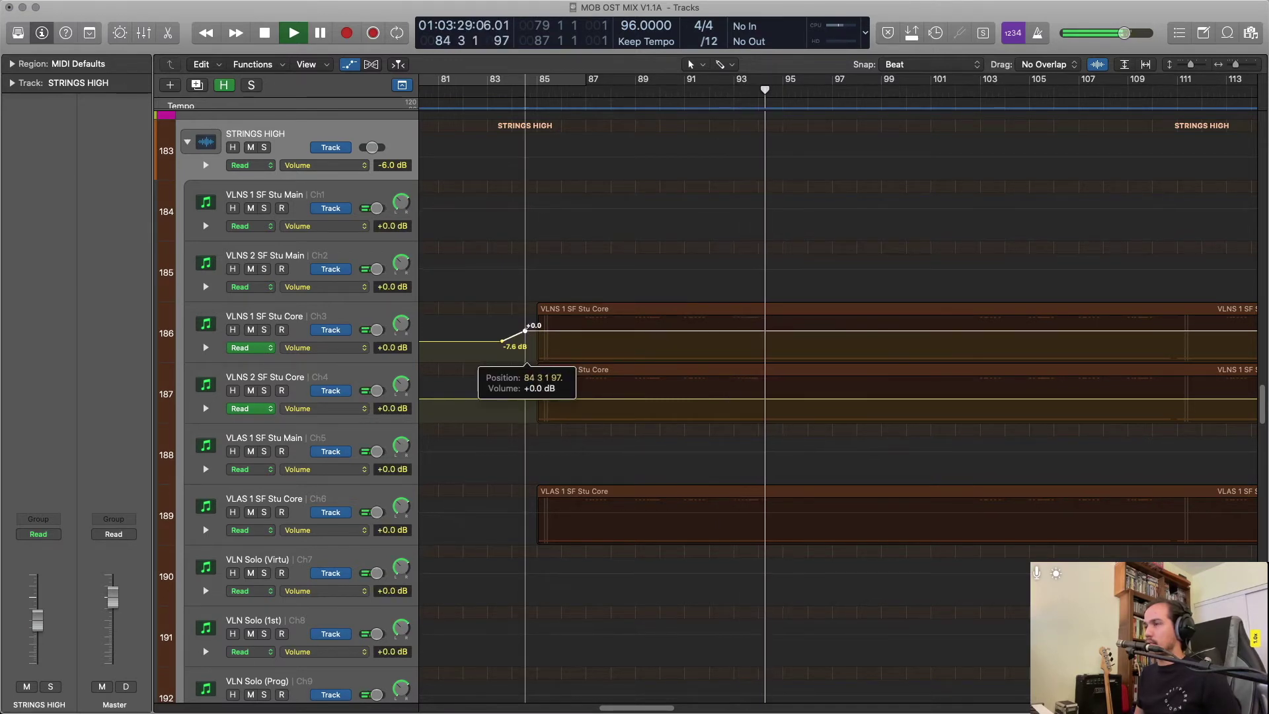
key("c")
left_click(515, 83)
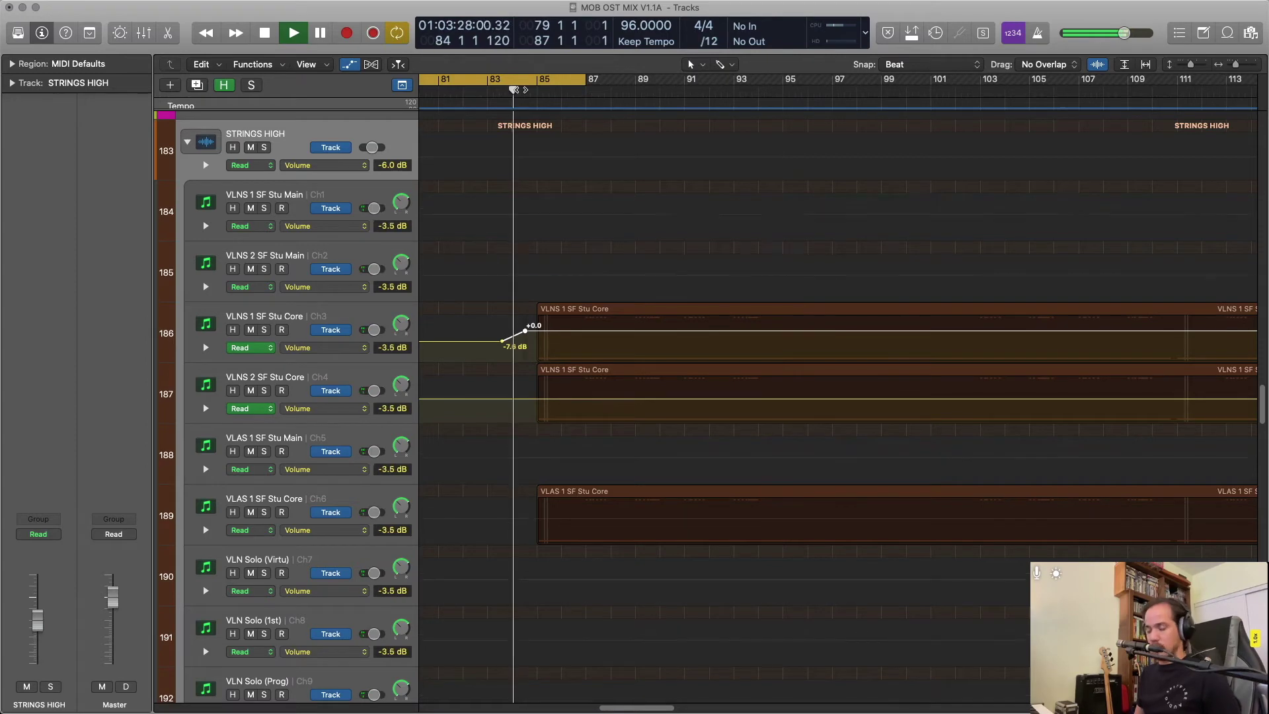
Turn cycling off, compare the high strings with and without automation lanes during playback, and leave the lanes hidden.
key("c")
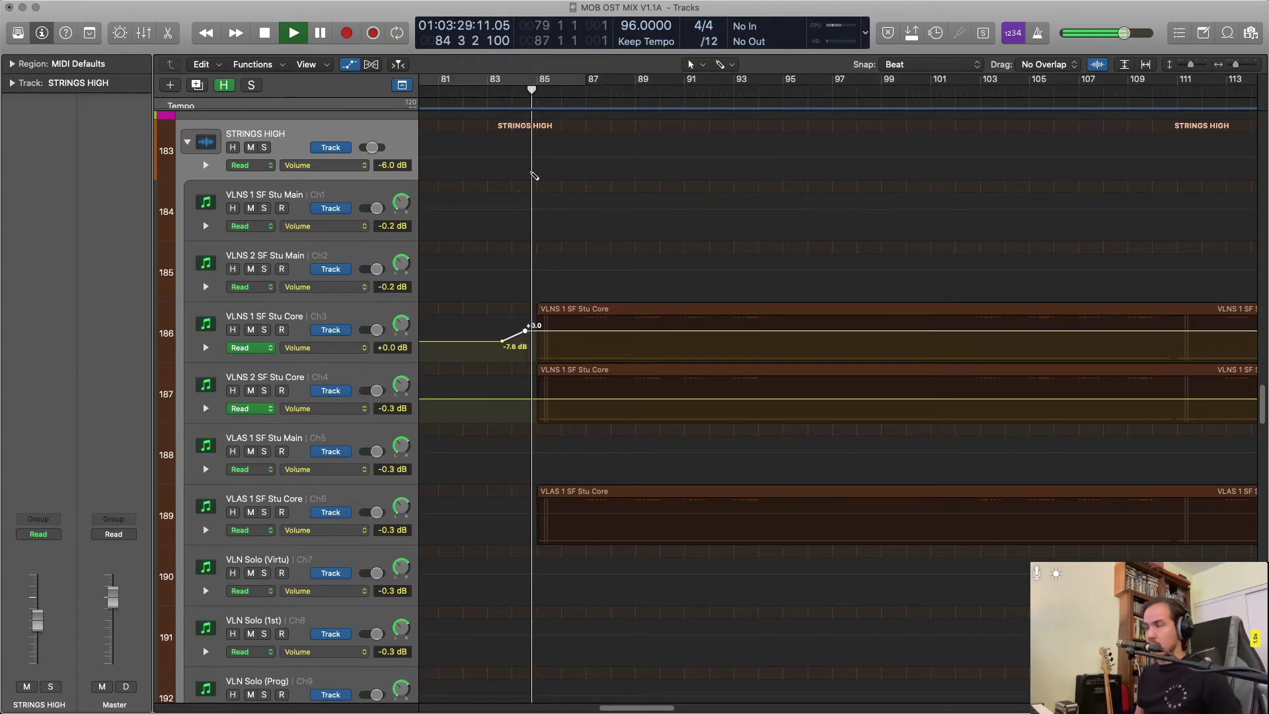
key("a")
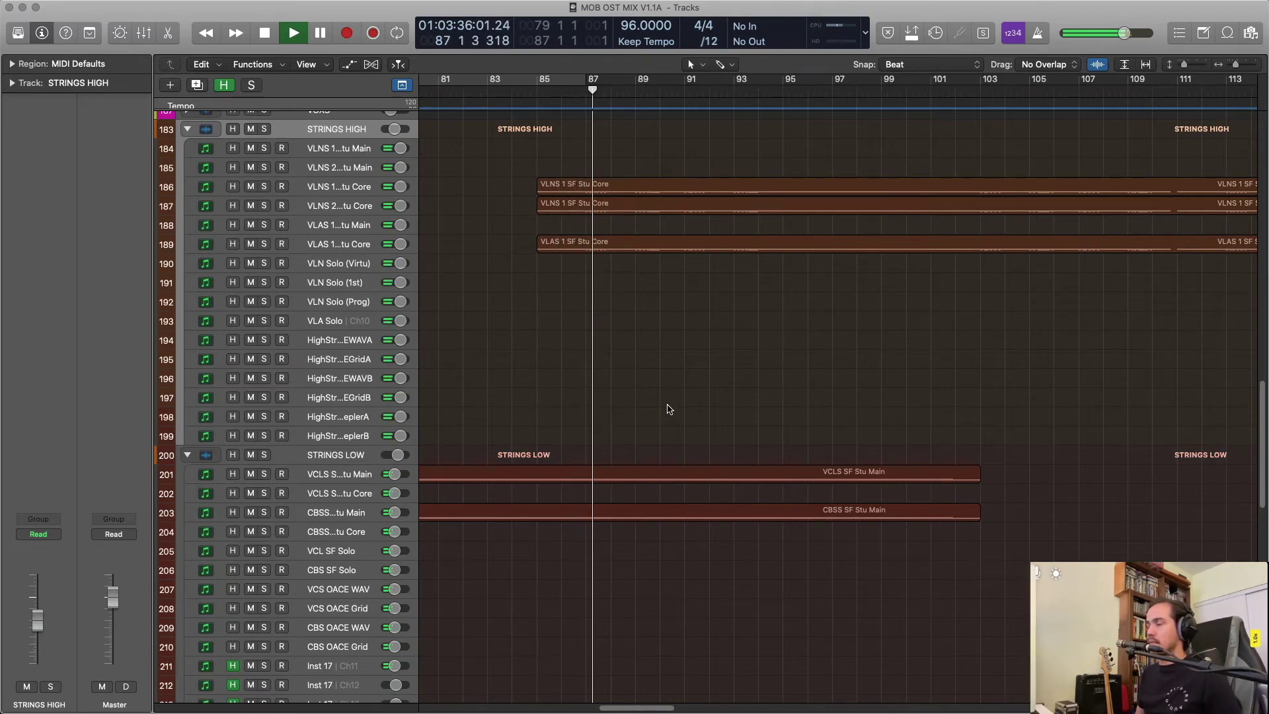
key("a")
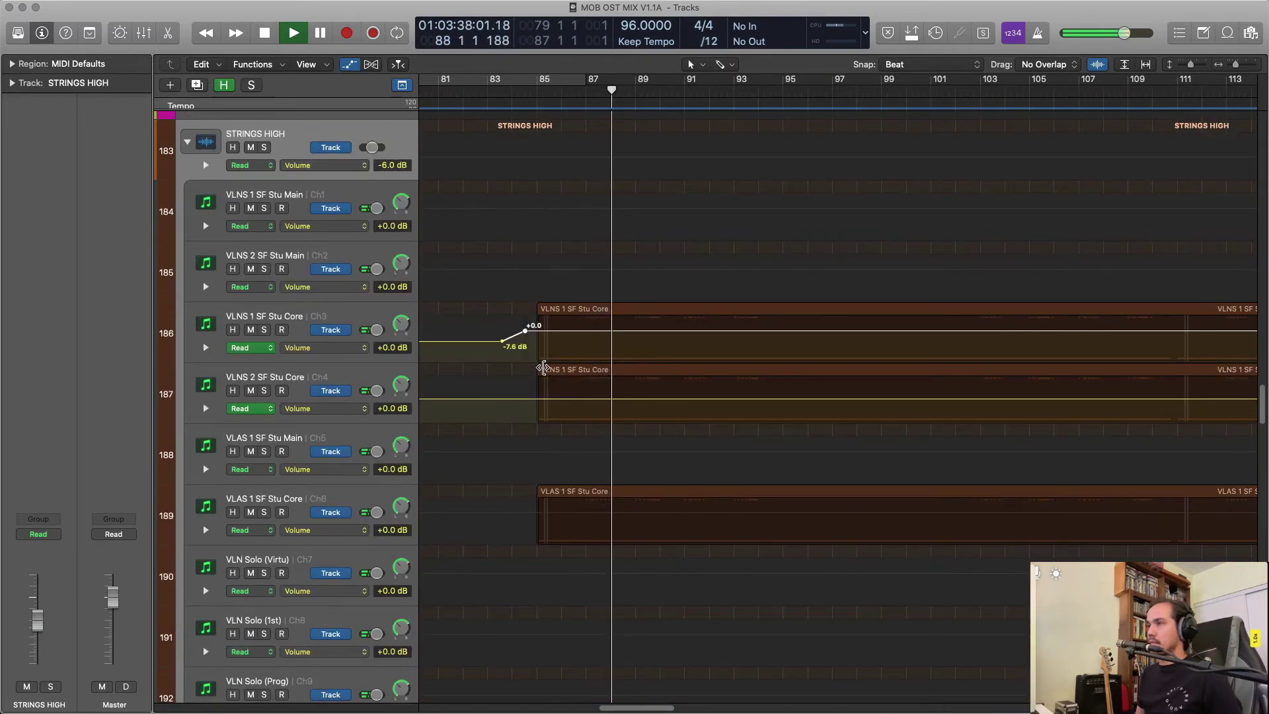
key("a")
Review the low strings, synths, live audio and percussion tracks in a compact overview while playback continues from about bar 88.
scroll(553, 502, "down", 6)
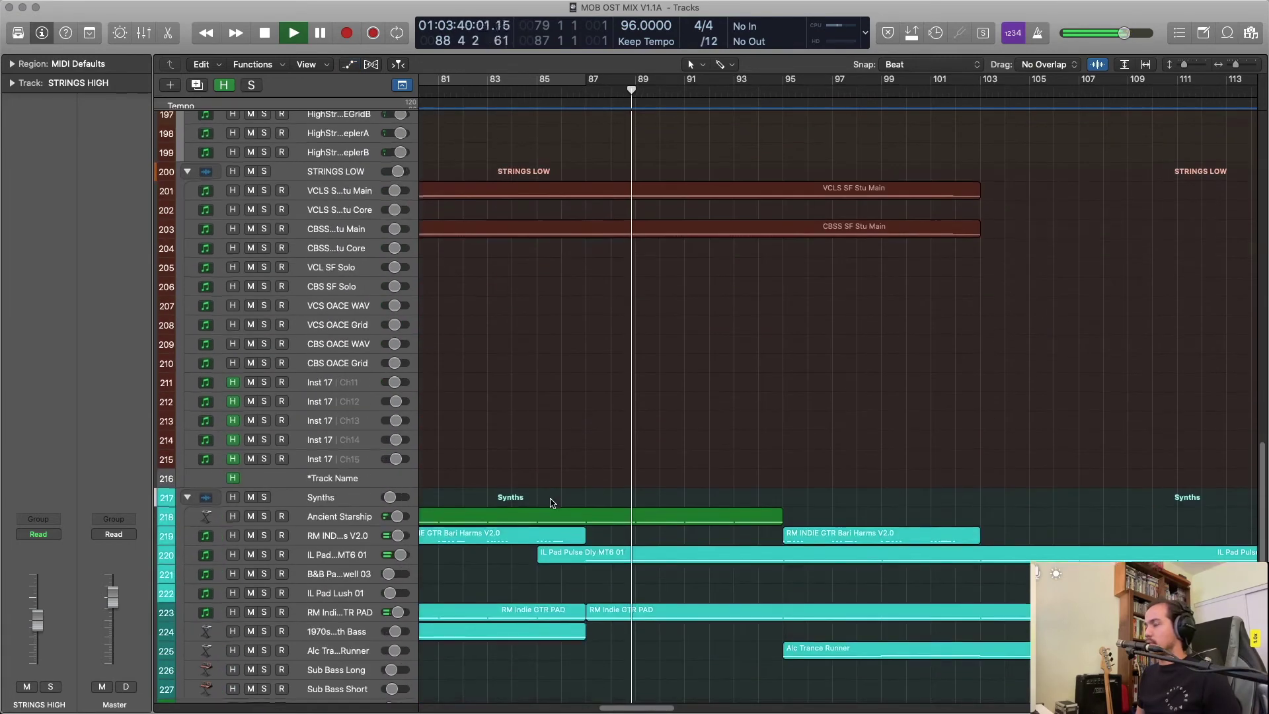
scroll(552, 502, "down", 6)
key("super+Up")
key("super+Up")
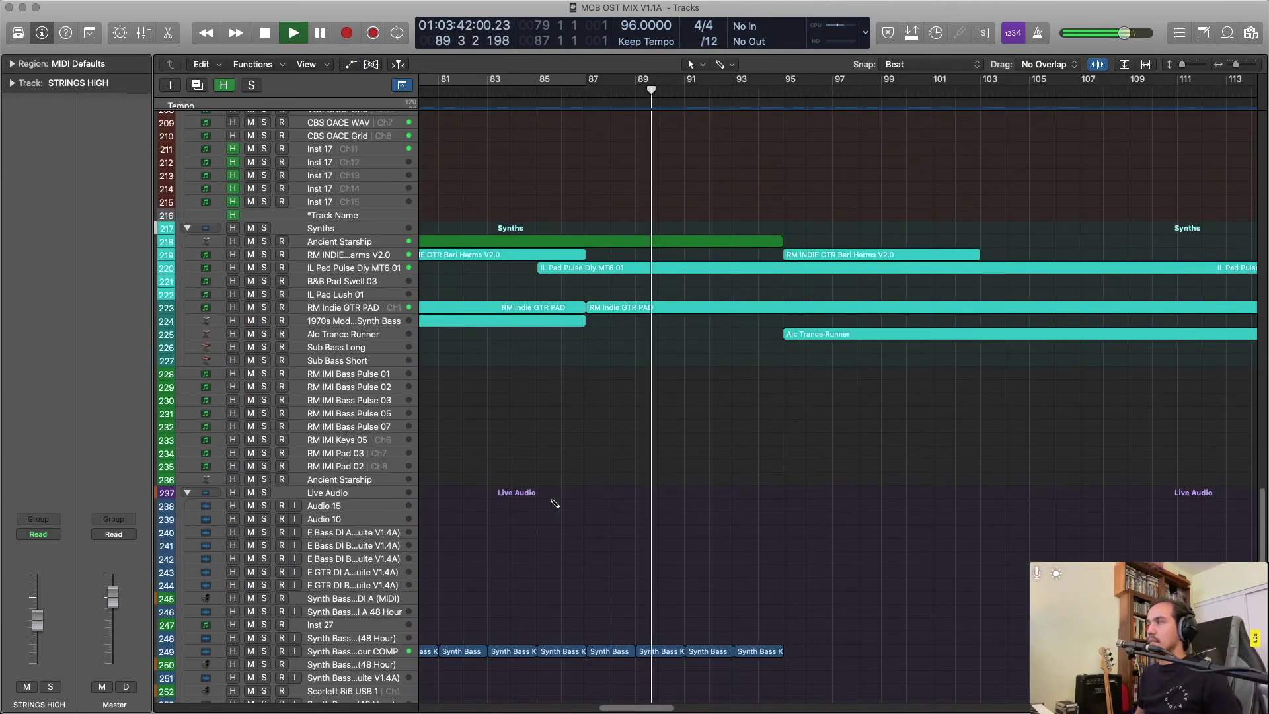
key("super+Up")
key("super+Up")
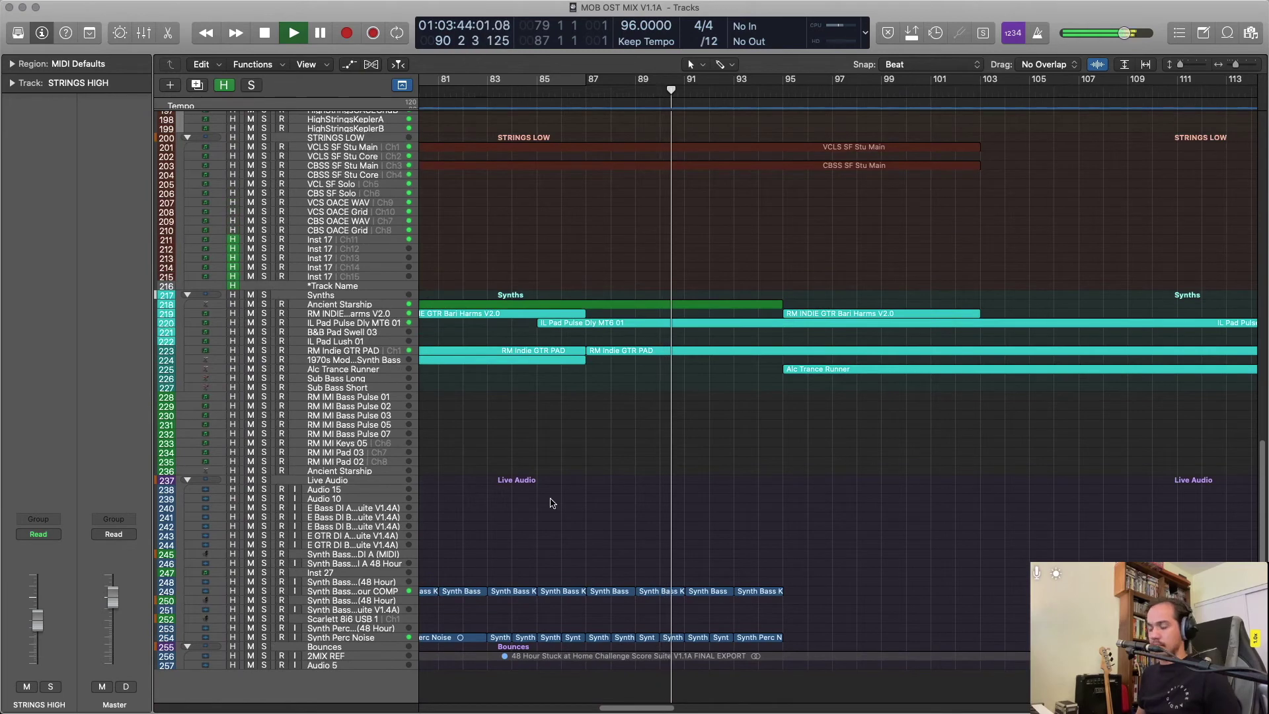
scroll(647, 546, "right", 1)
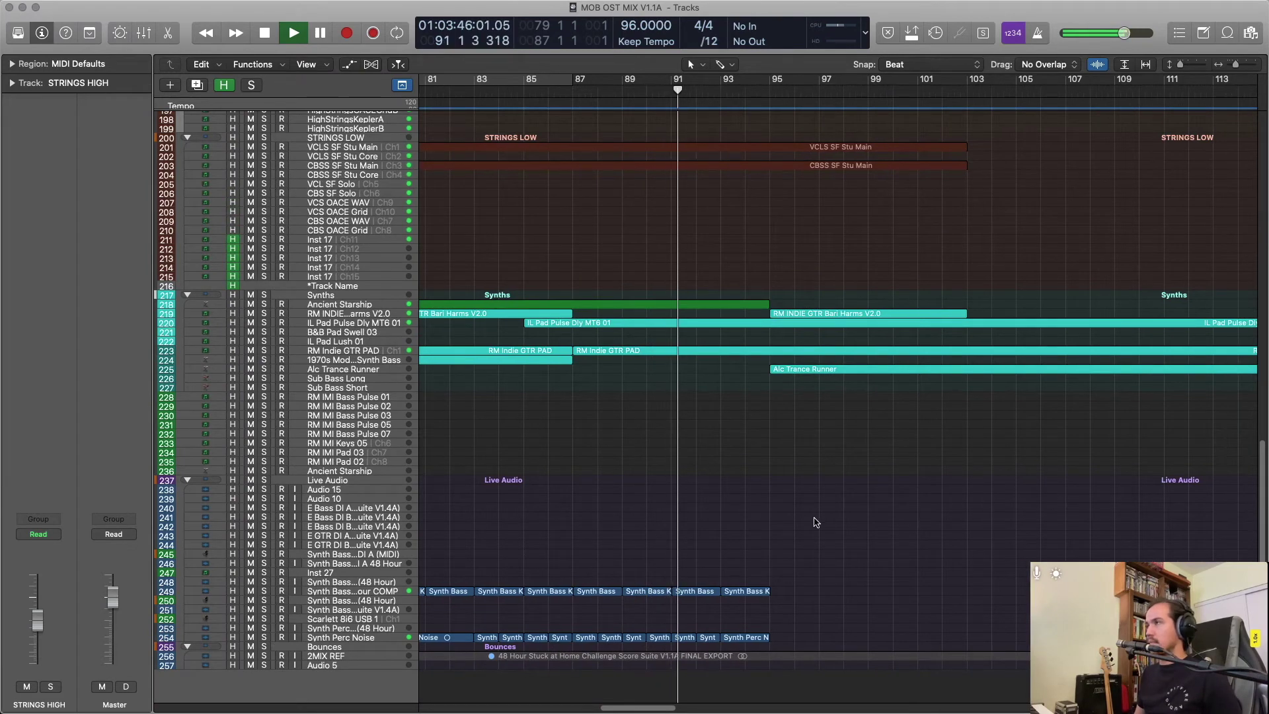
scroll(817, 522, "up", 15)
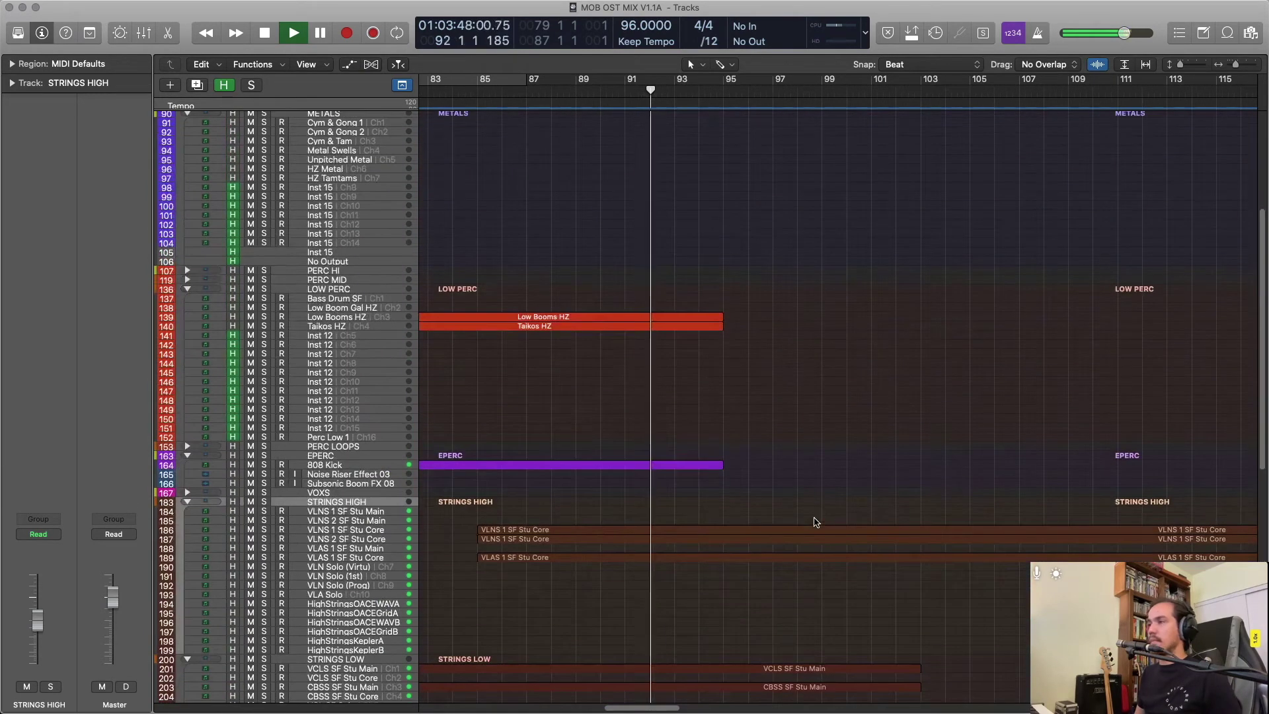
scroll(813, 518, "right", 1)
scroll(813, 518, "left", 3)
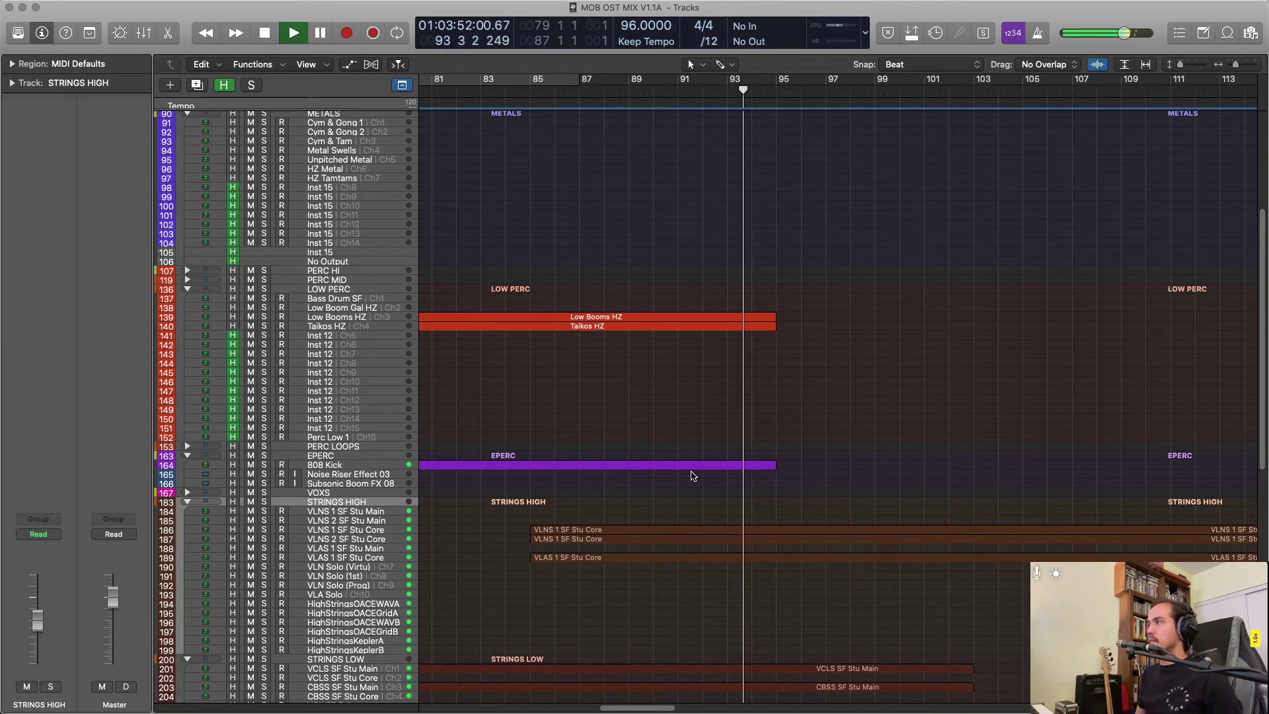
Examine the electronic percussion and string channel levels in the mixer, replaying the passage around bar 91.
key("x")
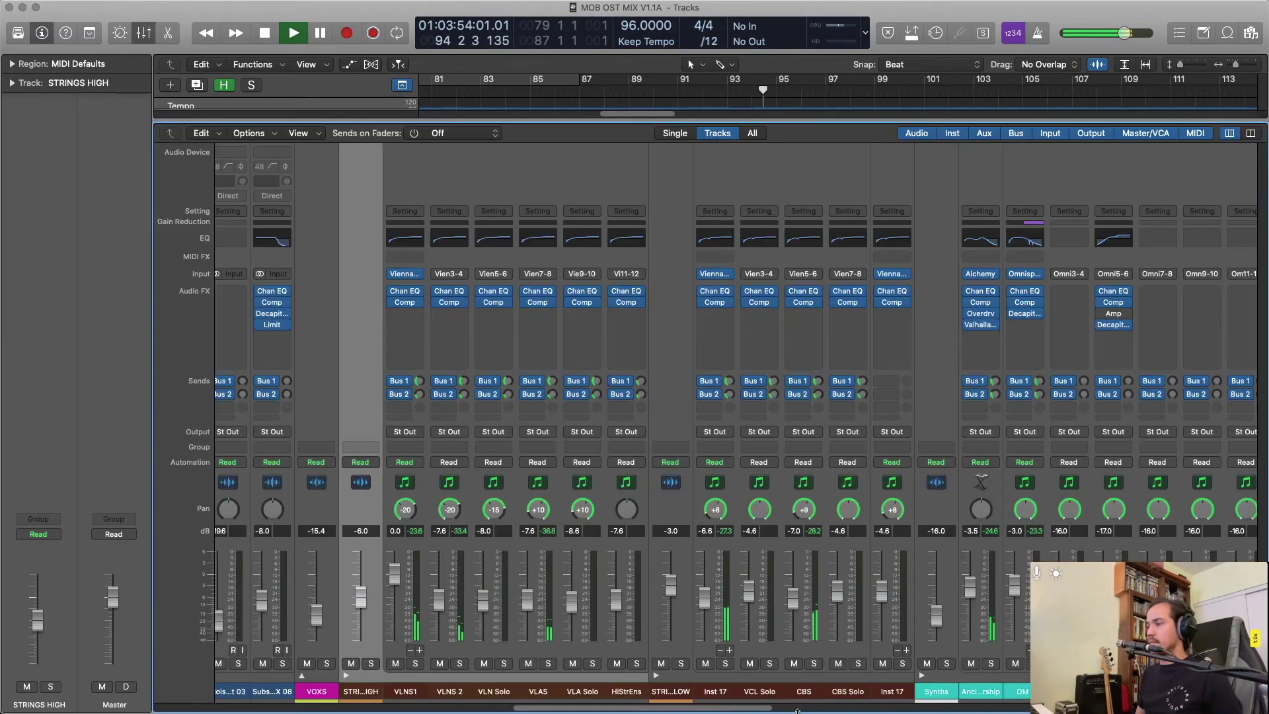
left_click_drag(741, 709, 660, 695)
key("x")
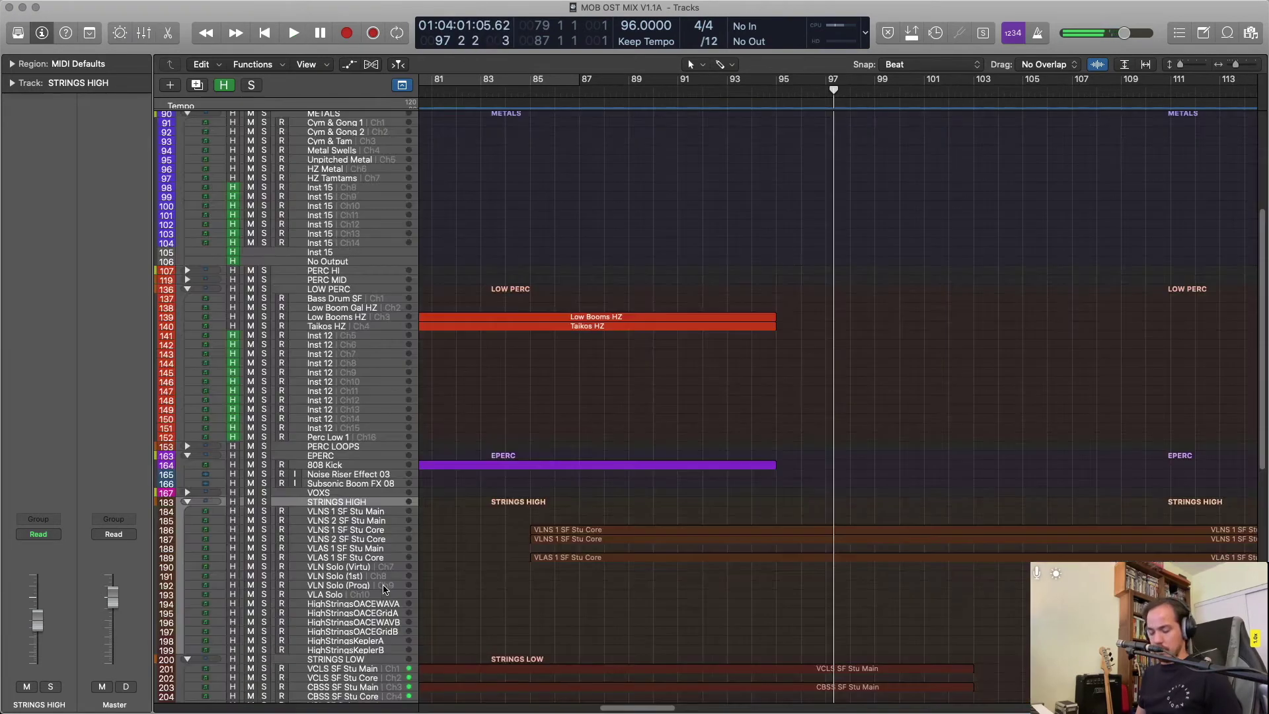
key("space")
key("x")
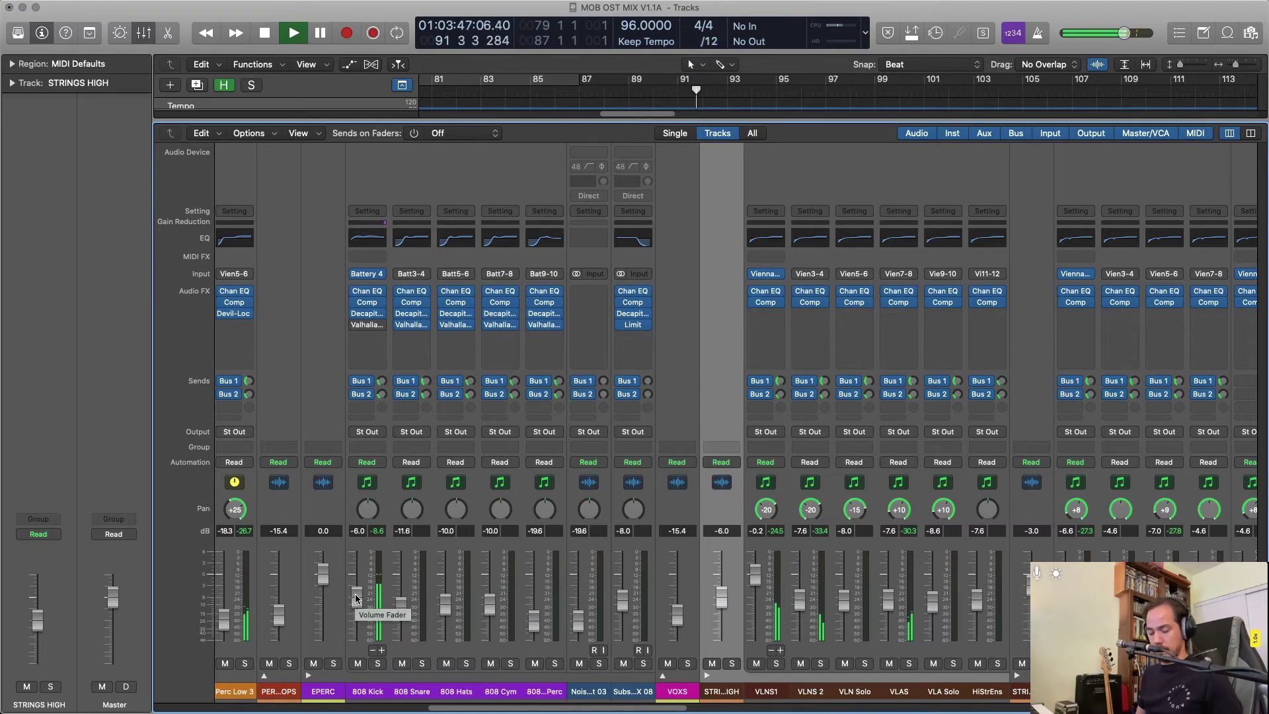
left_click_drag(622, 709, 1190, 709)
key("x")
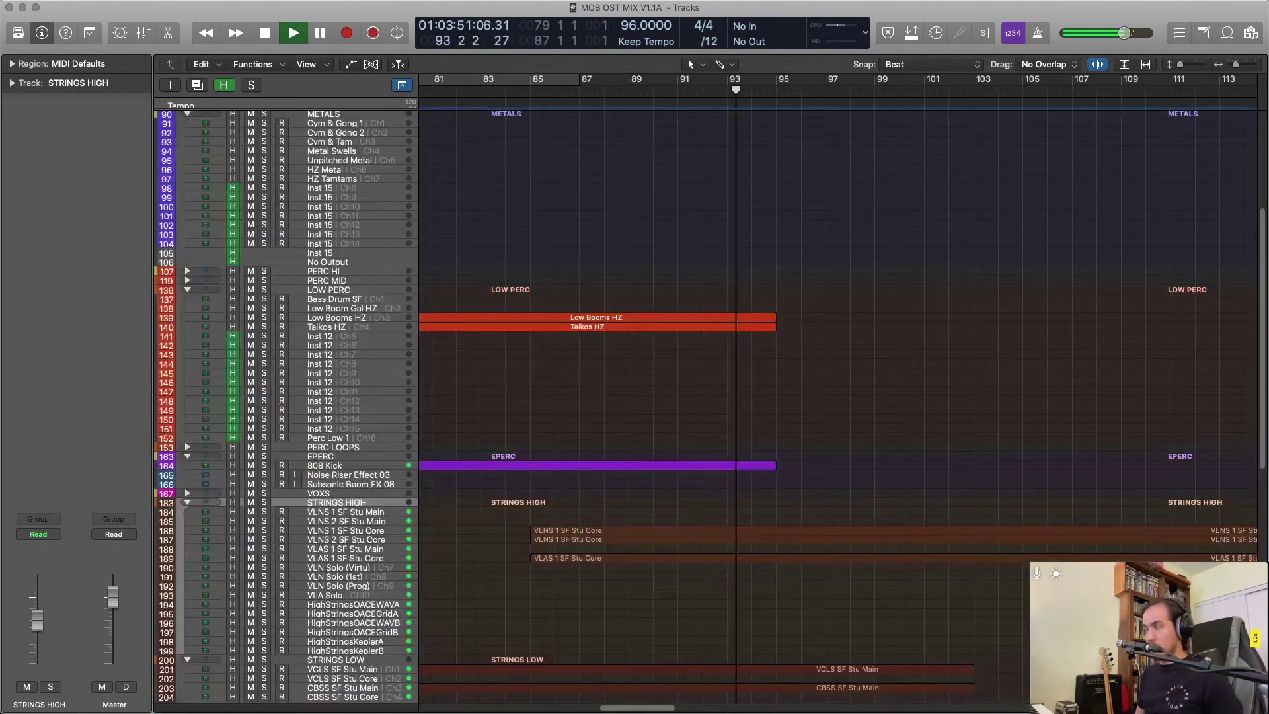
Check the orchestral and percussion regions in the arrangement, and inspect the string and synth mixer channels as playback runs past bar 94.
scroll(1063, 440, "up", 8)
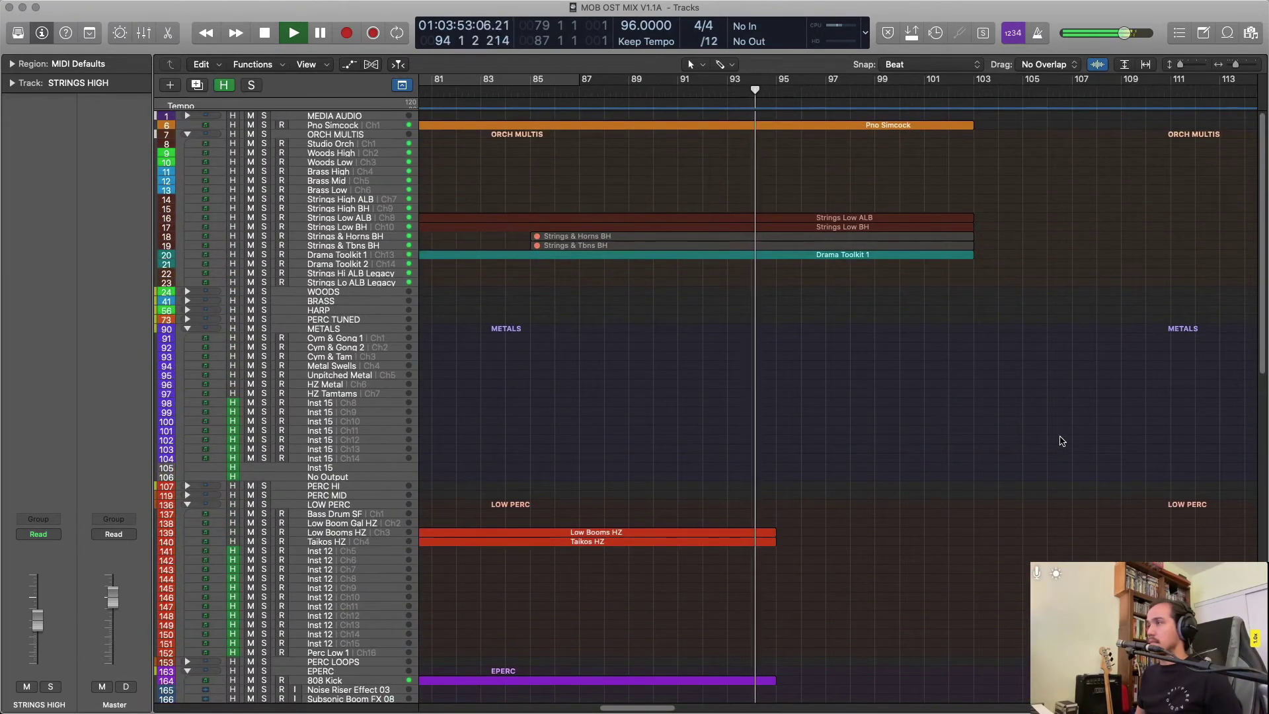
scroll(1062, 441, "down", 5)
scroll(1064, 441, "down", 2)
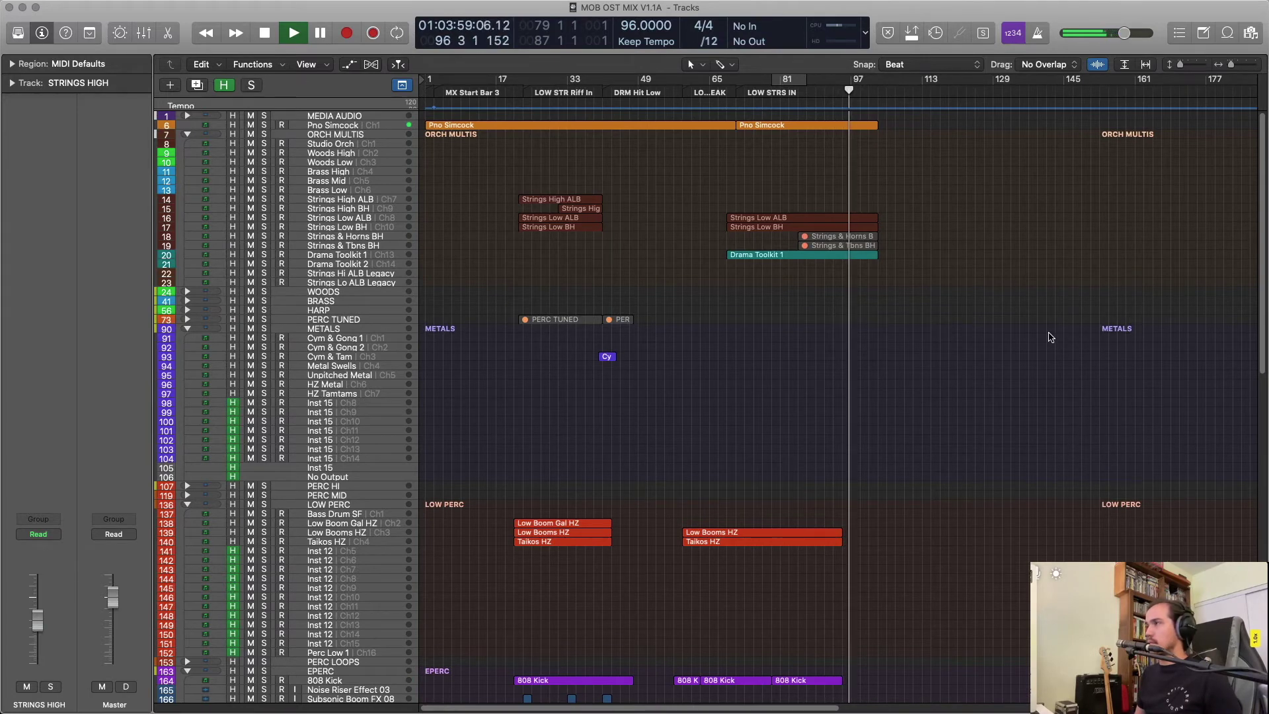
scroll(1051, 337, "down", 5)
key("x")
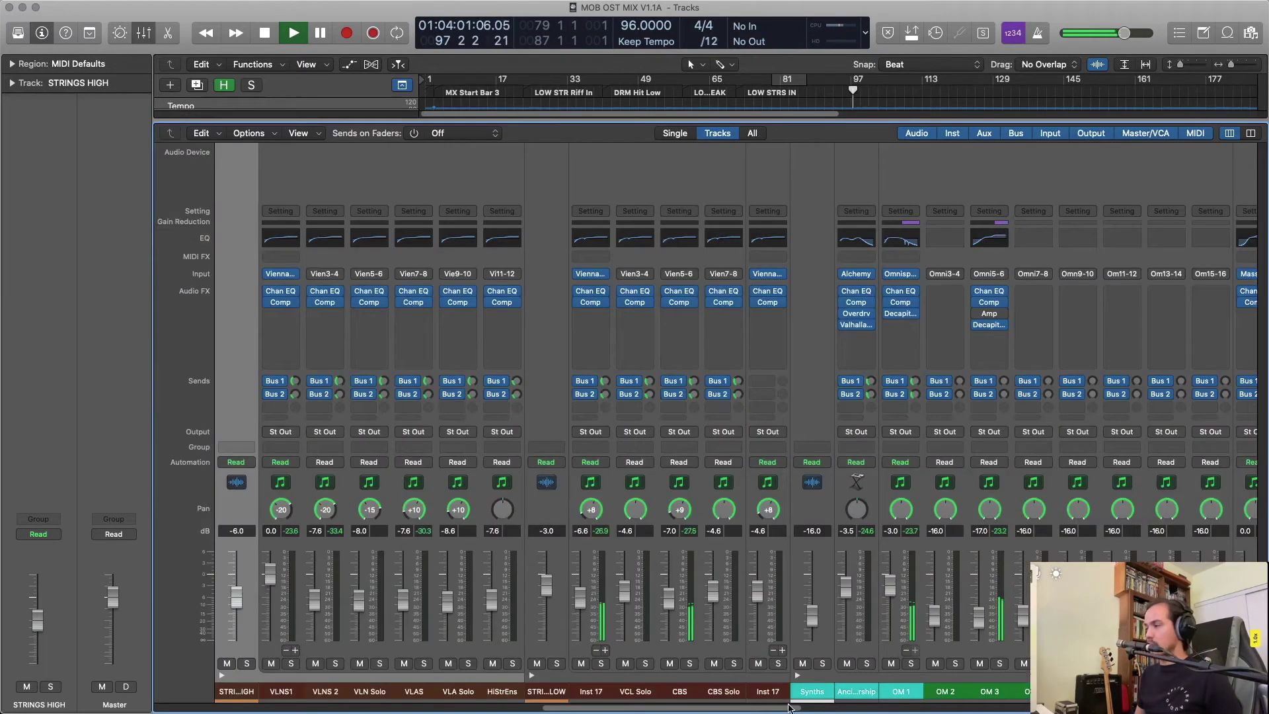
left_click_drag(788, 708, 981, 709)
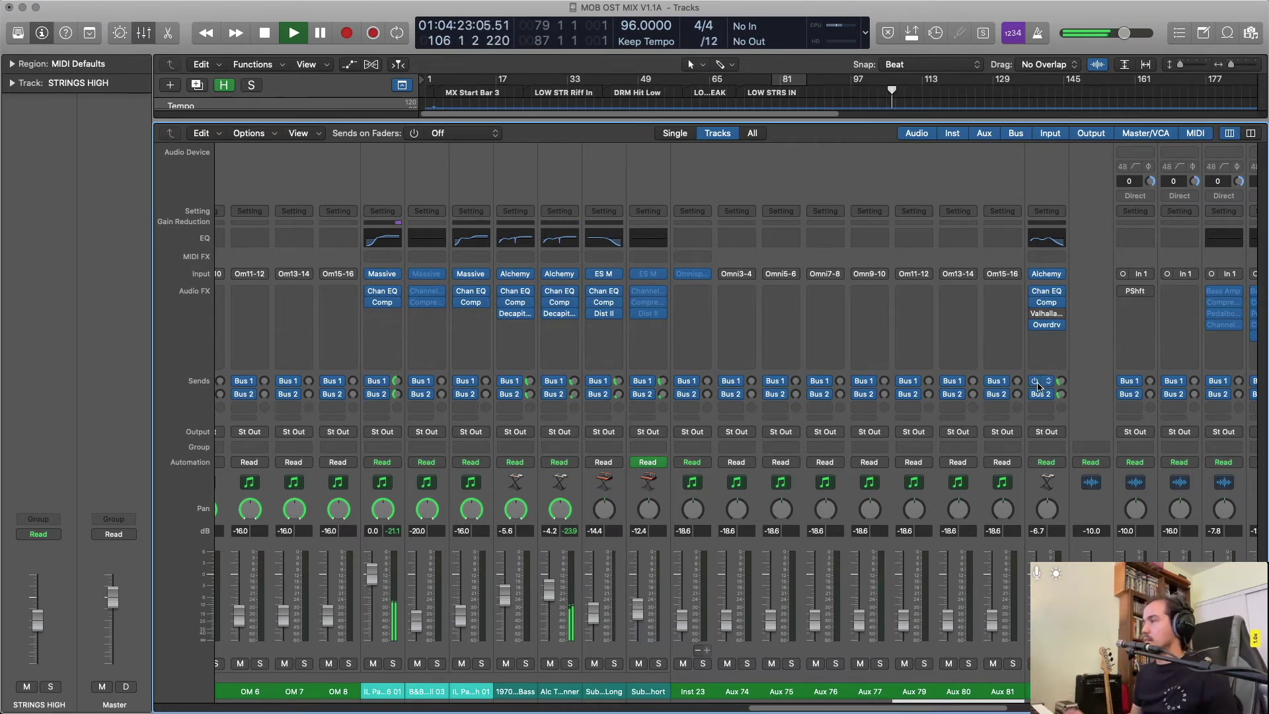
key("x")
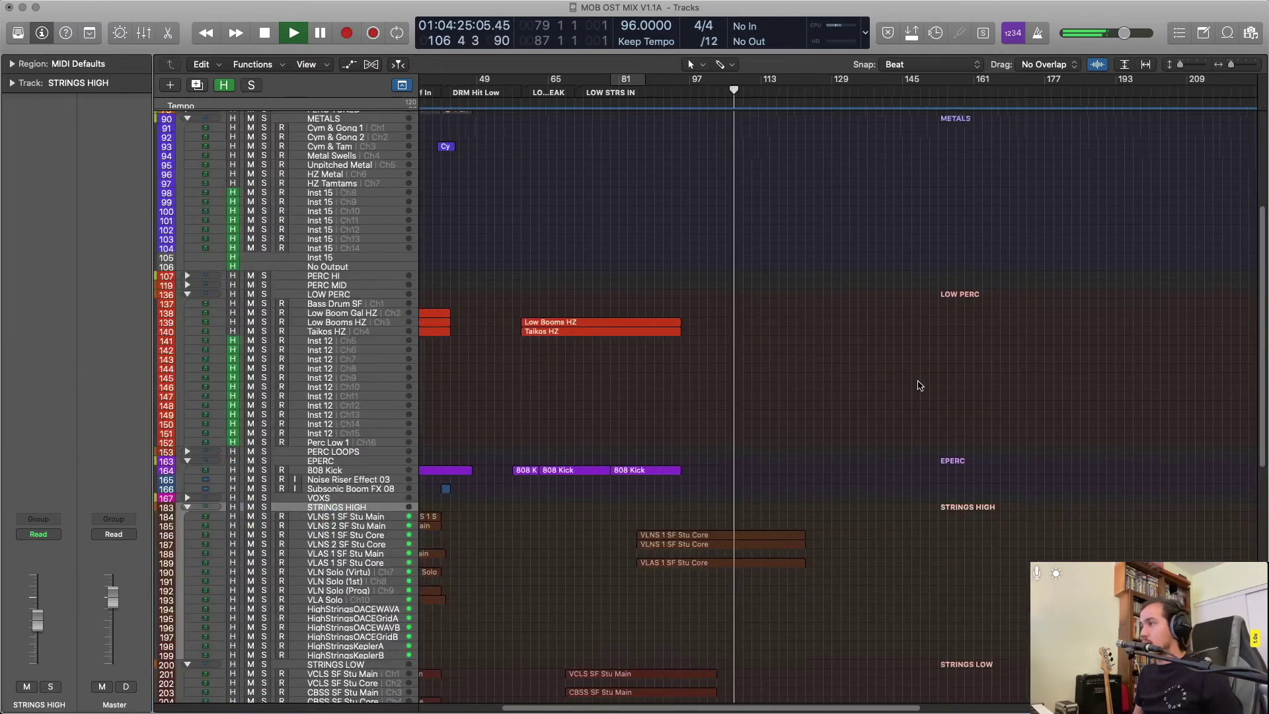
Listen through the closing section while viewing the full arrangement, and return the playhead to the project start.
scroll(920, 386, "left", 5)
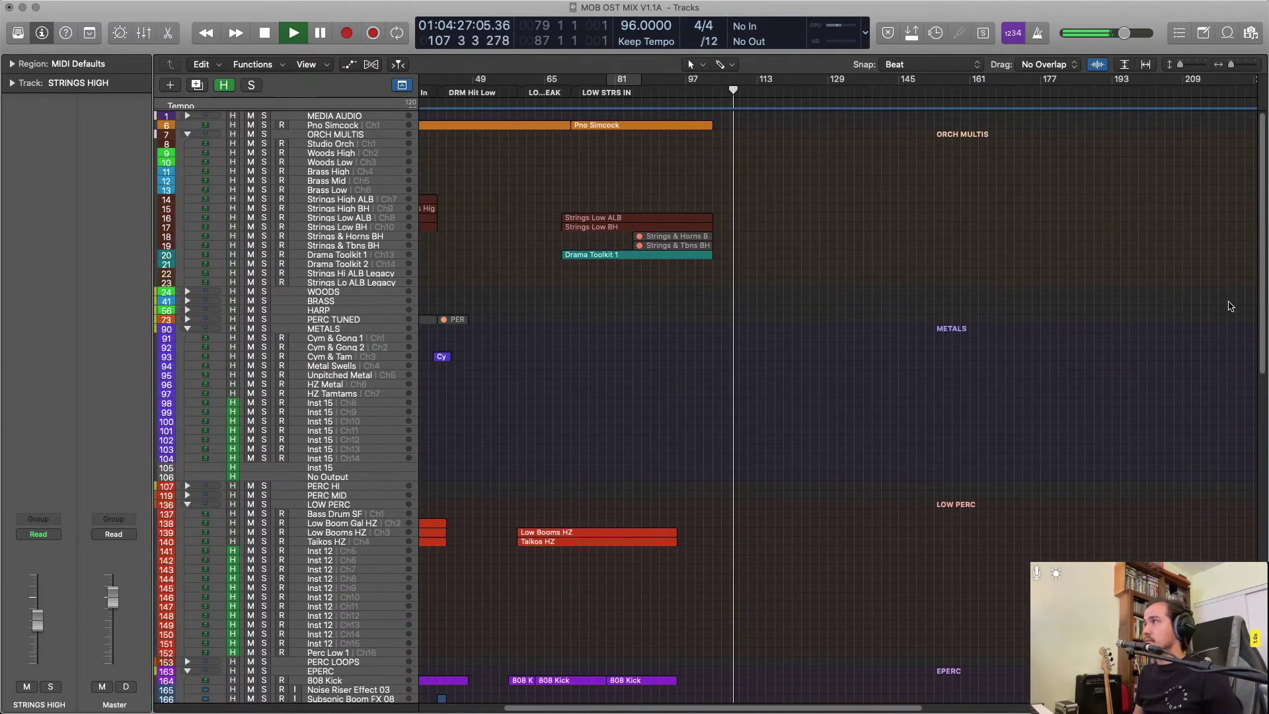
scroll(1191, 157, "left", 1)
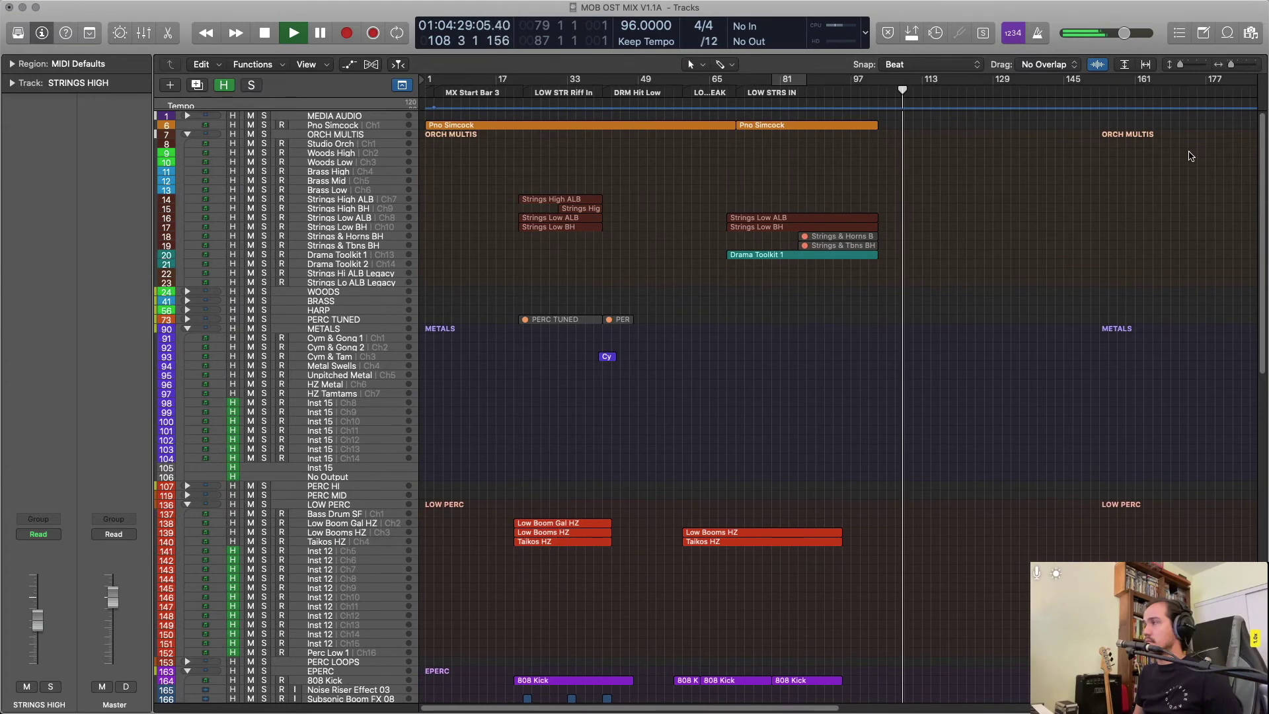
scroll(1191, 156, "down", 15)
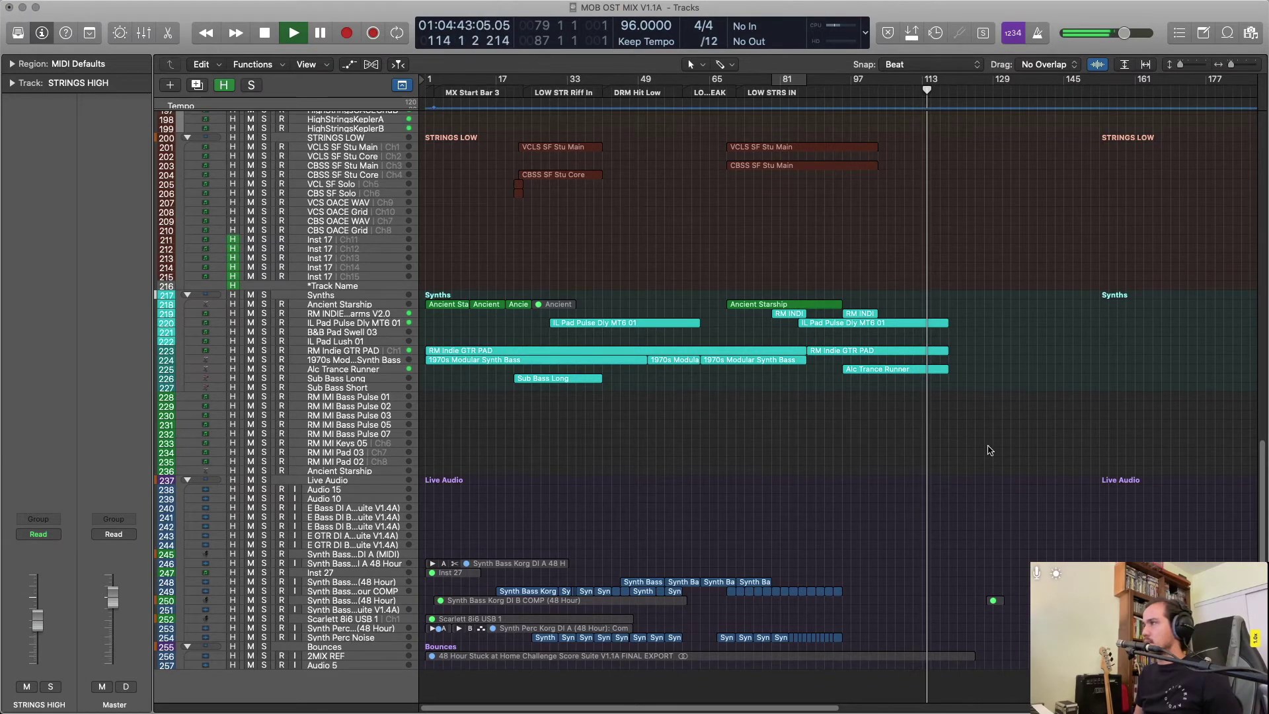
scroll(990, 451, "up", 20)
key("Return")
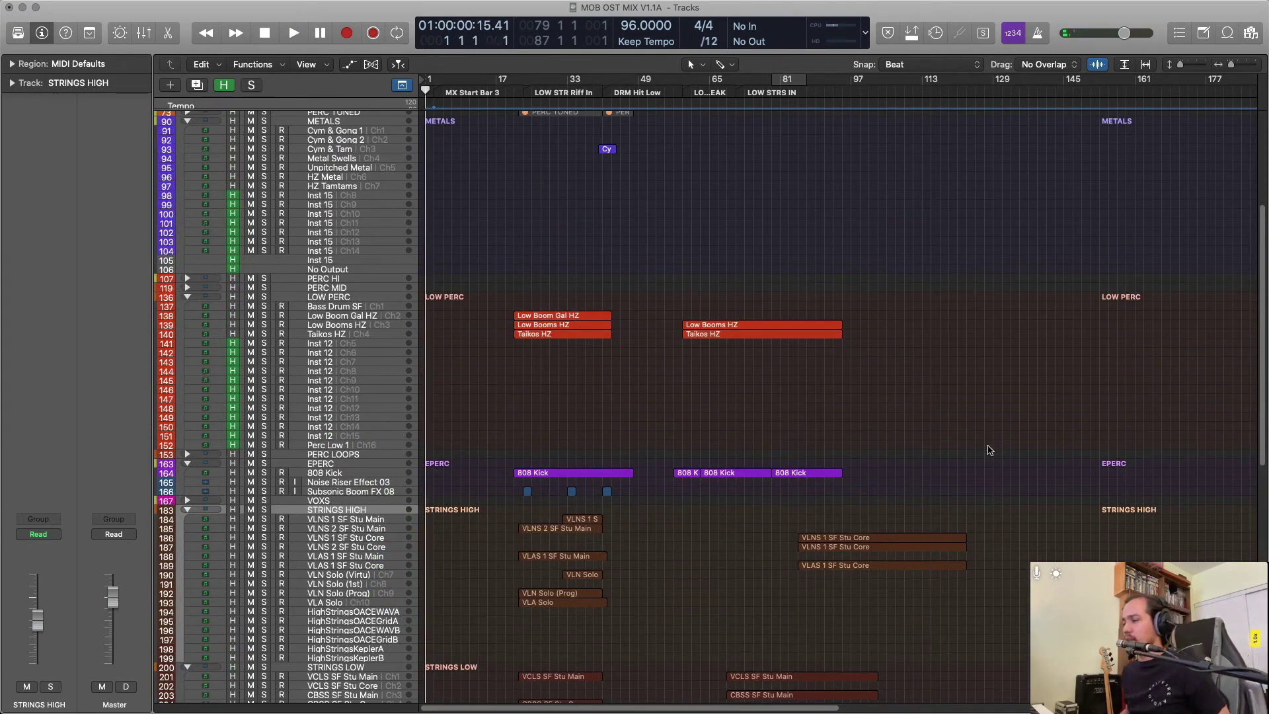
Look over all track groups from the orchestral multis to the bounces with playback stopped.
scroll(937, 412, "down", 8)
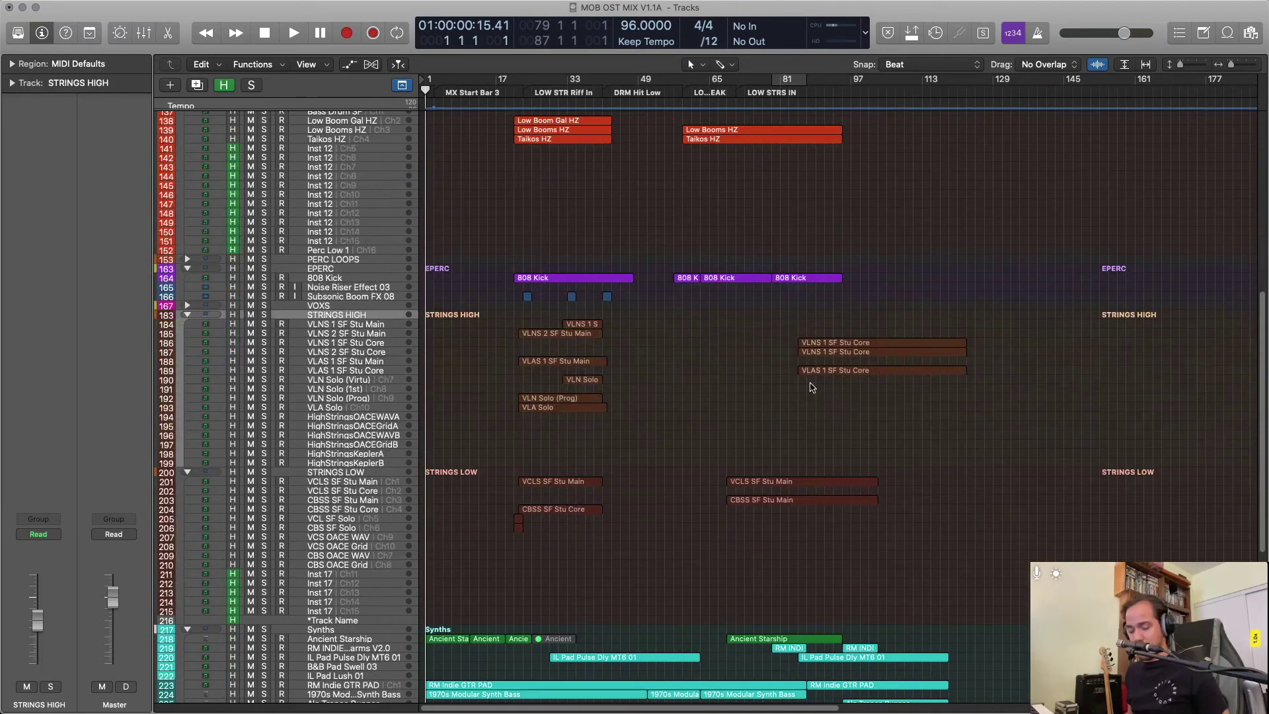
scroll(815, 388, "down", 6)
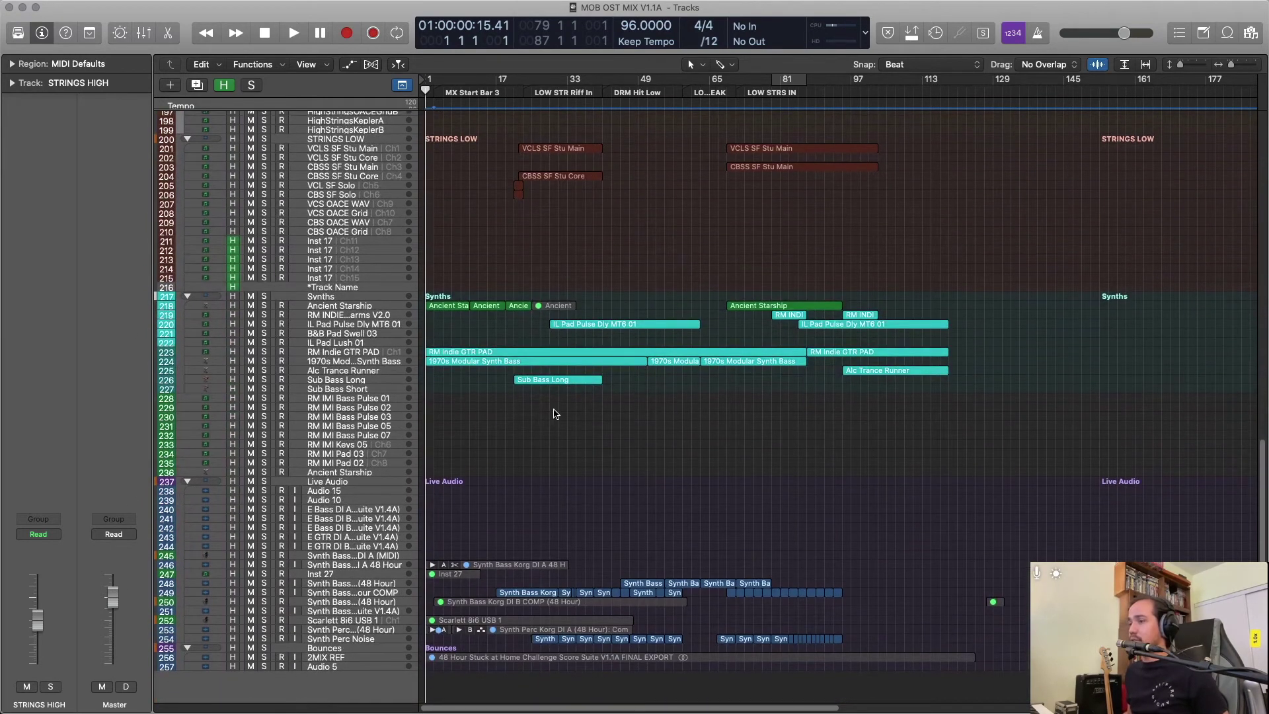
scroll(556, 414, "up", 2)
scroll(558, 413, "down", 2)
scroll(865, 341, "up", 6)
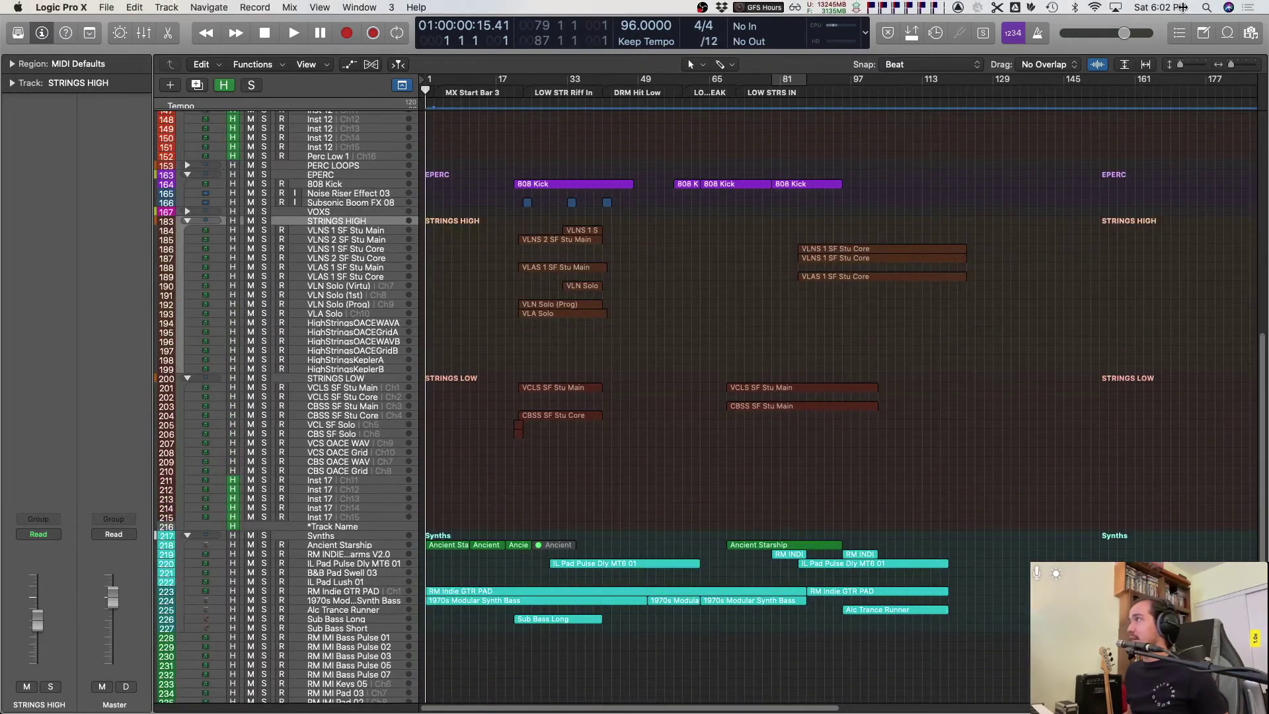
scroll(893, 193, "up", 1)
scroll(892, 193, "up", 10)
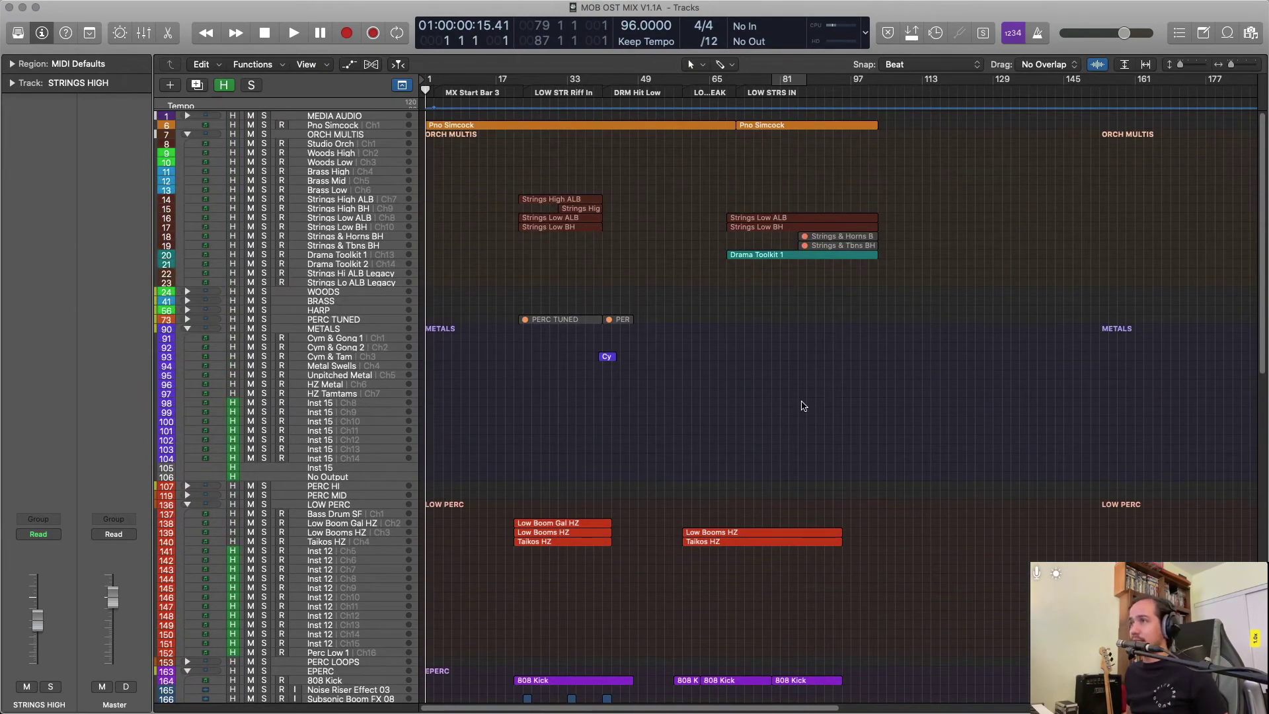
scroll(804, 405, "down", 10)
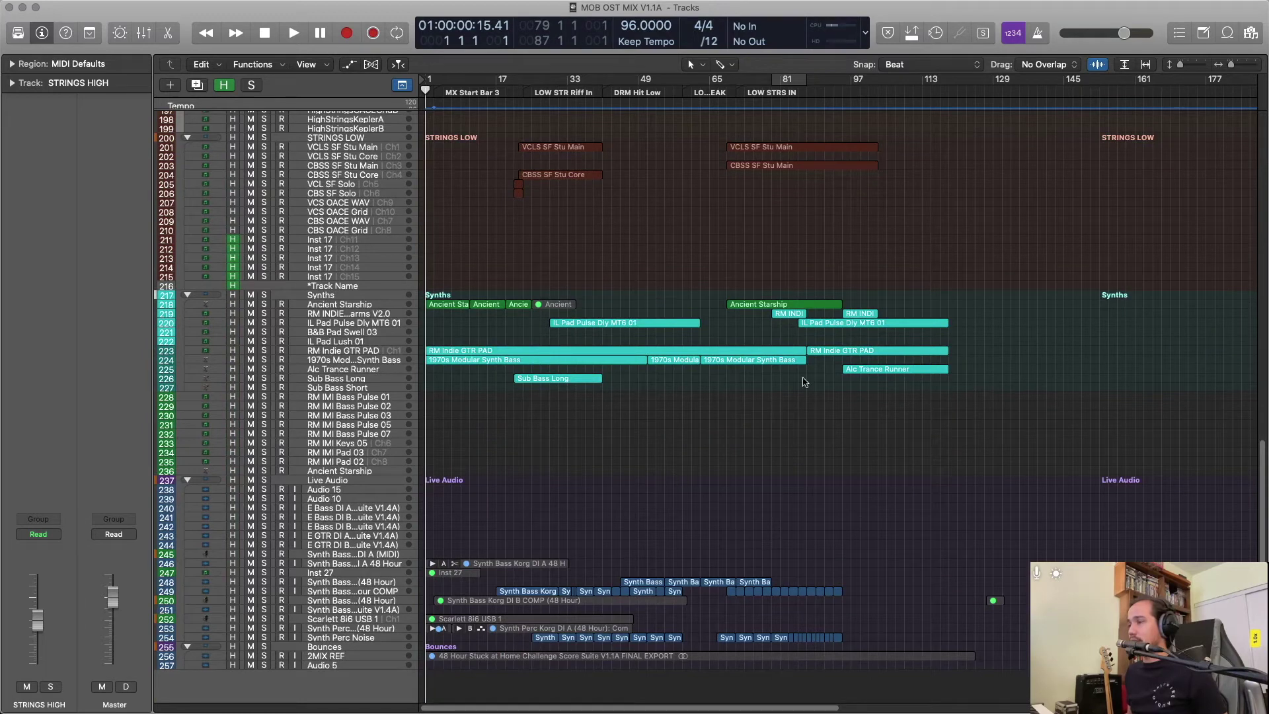
scroll(628, 445, "up", 10)
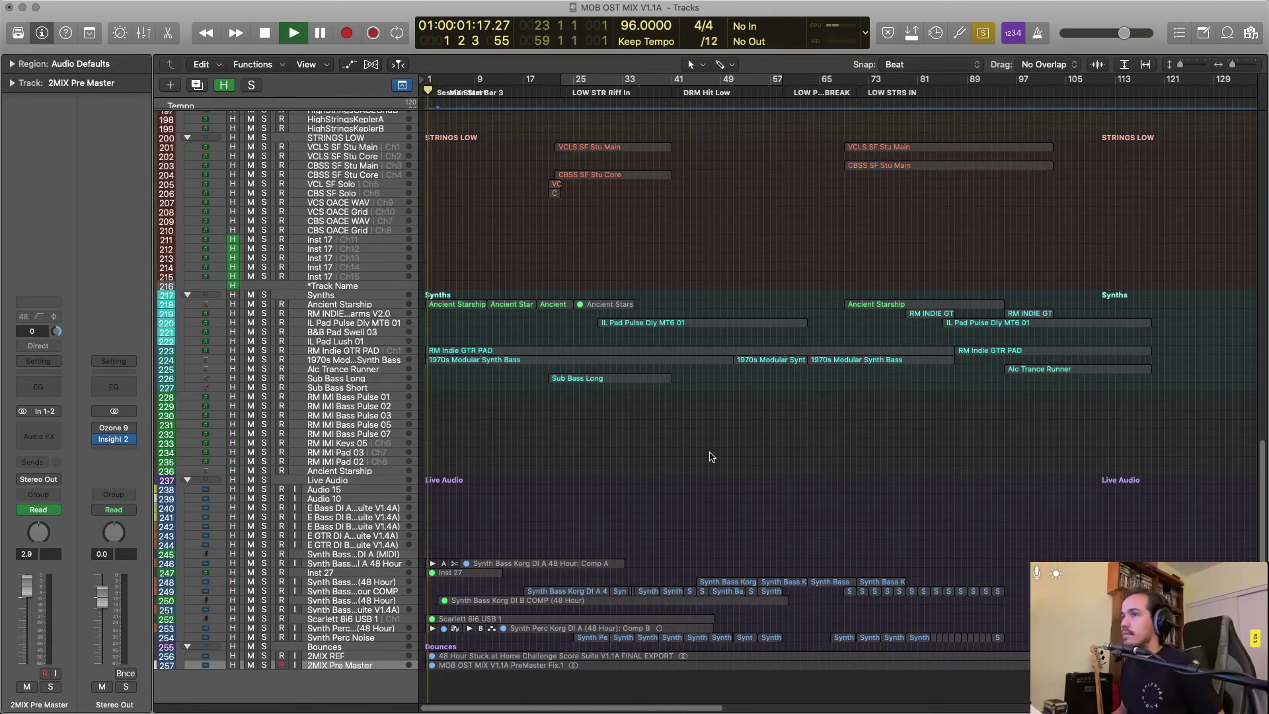
Audition the opening bars of the soloed 2MIX Pre Master track, stop, and restart the unsoloed mix from the beginning.
key("super+Left")
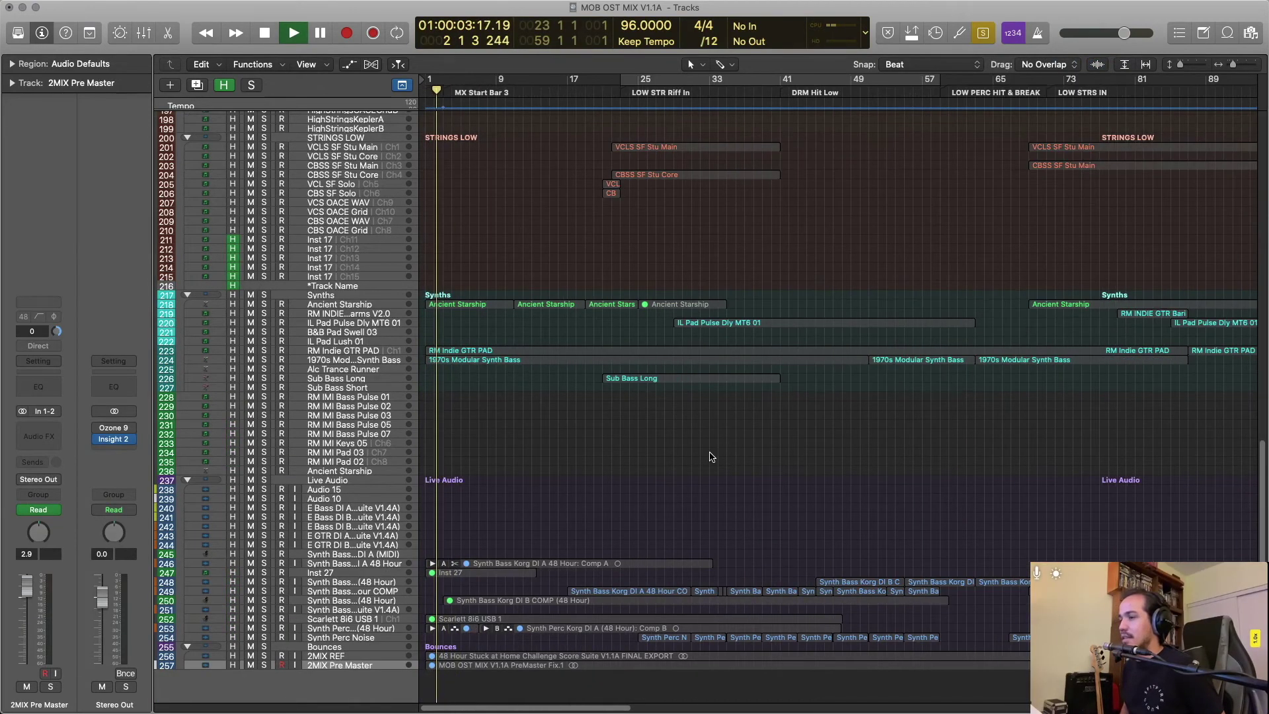
key("super+Left")
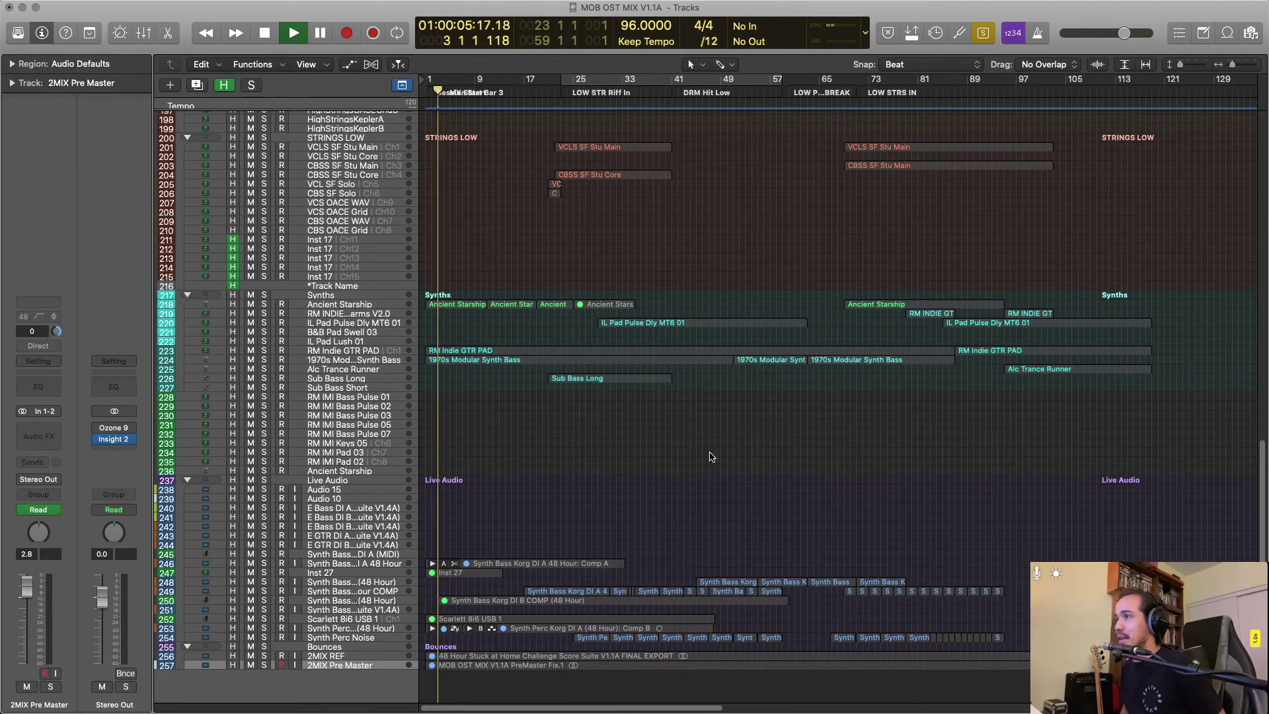
scroll(714, 465, "up", 15)
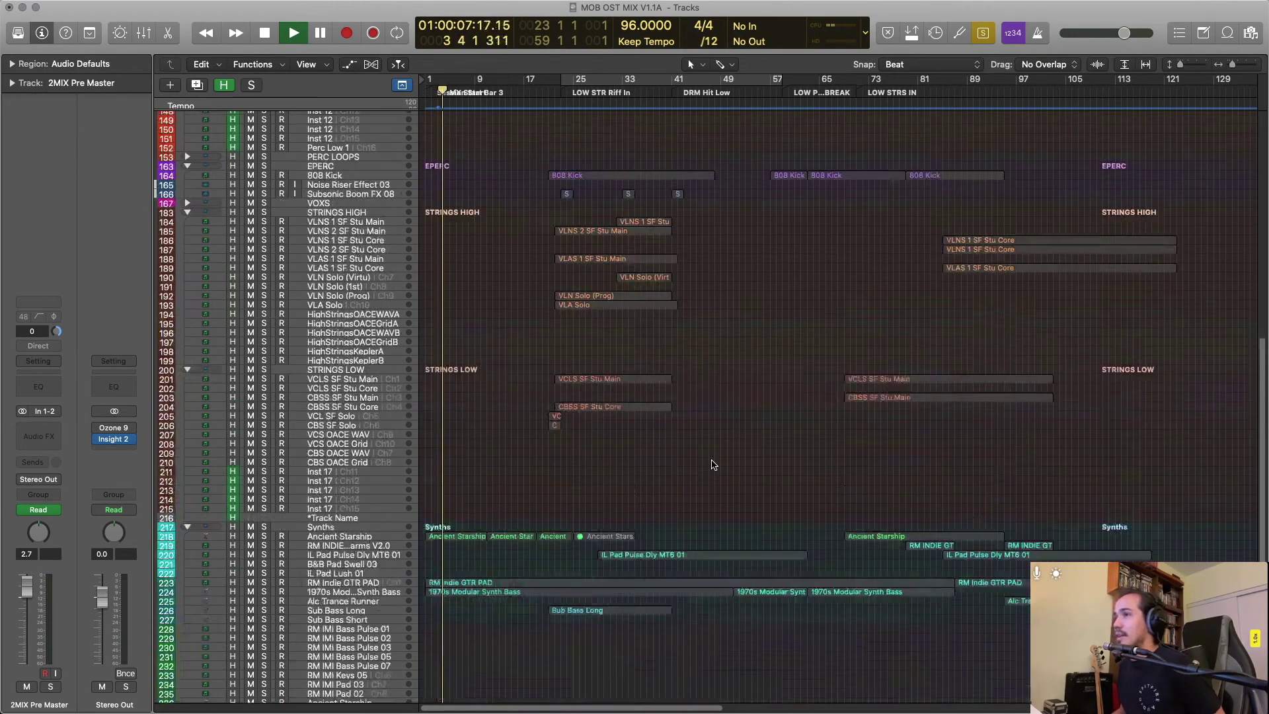
key("space")
scroll(857, 302, "down", 5)
key("Return")
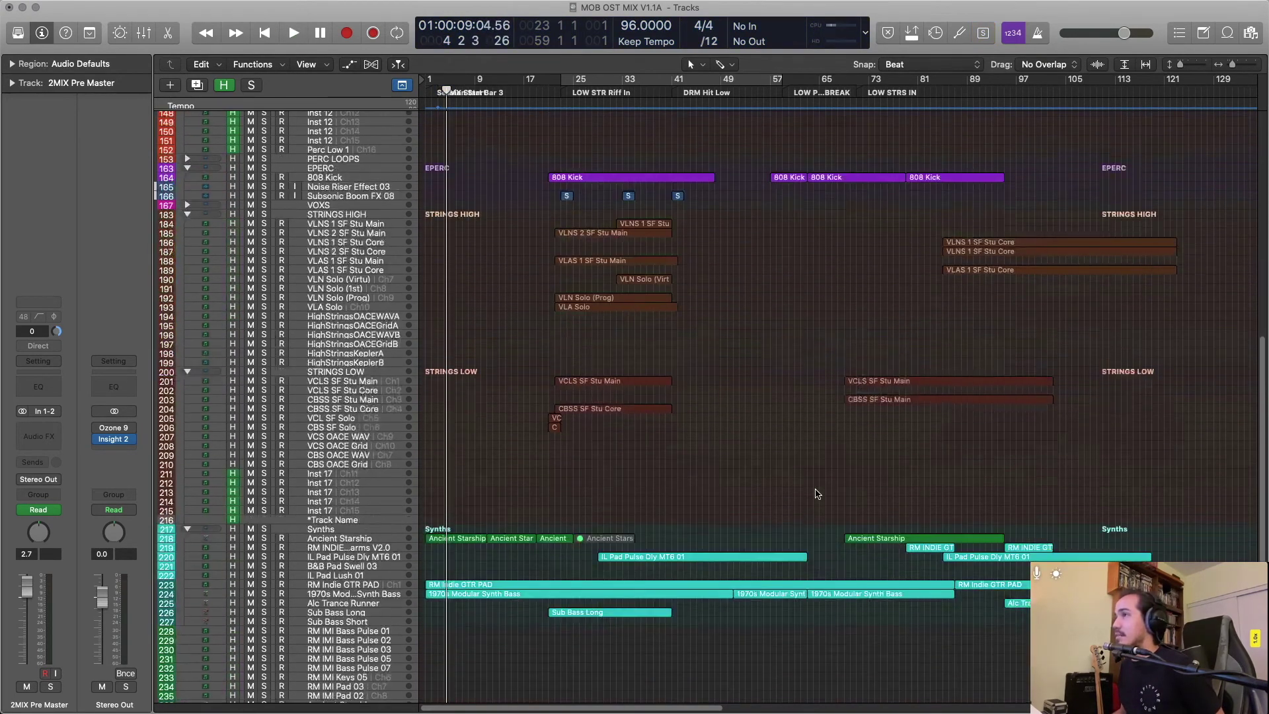
Play from the RM INDIE GTR Bari Harms V2.0 region at bar 79 and enlarge the synth tracks with volume automation shown.
scroll(818, 486, "right", 5)
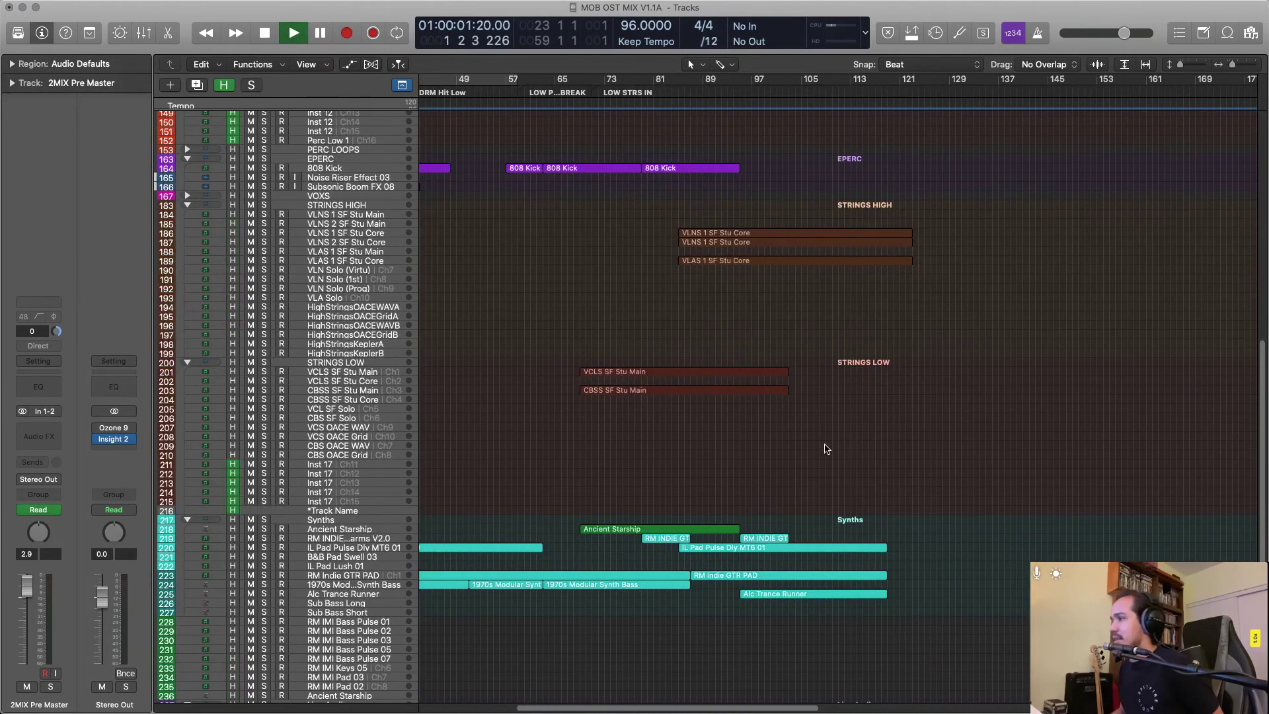
scroll(833, 439, "down", 3)
left_click(730, 501)
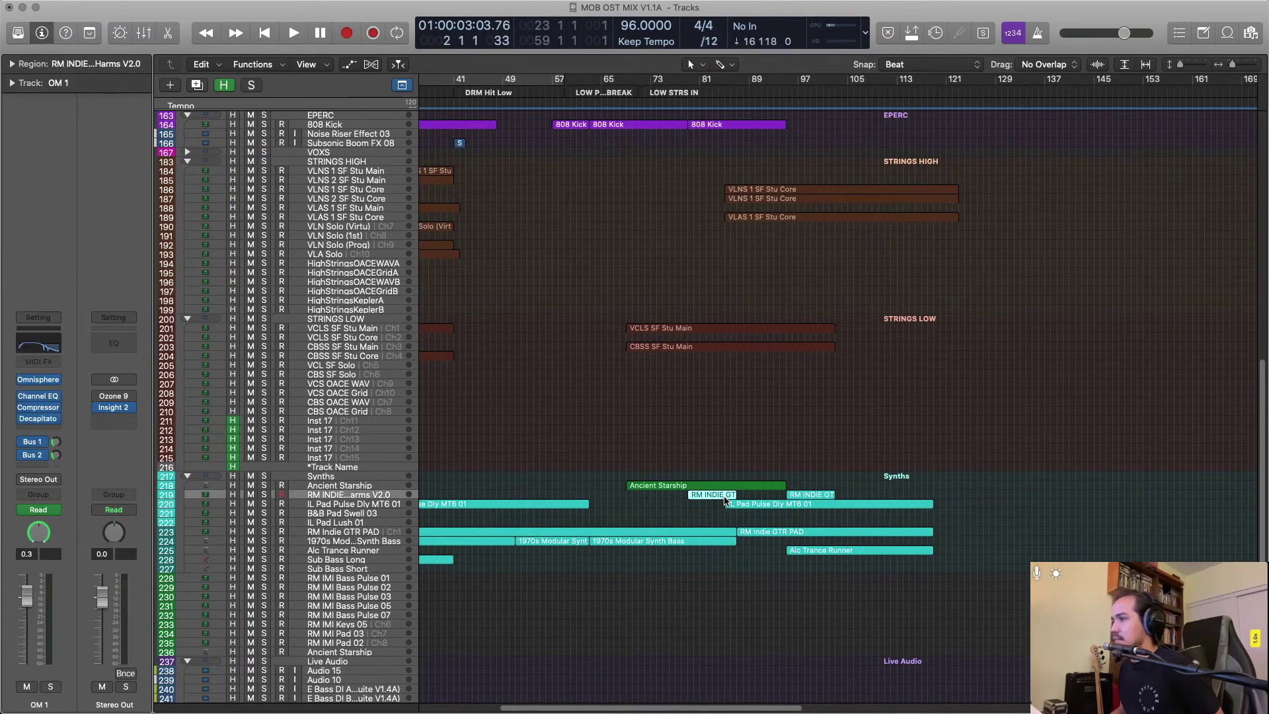
key("shift+space")
scroll(721, 509, "down", 2)
key("super+Down")
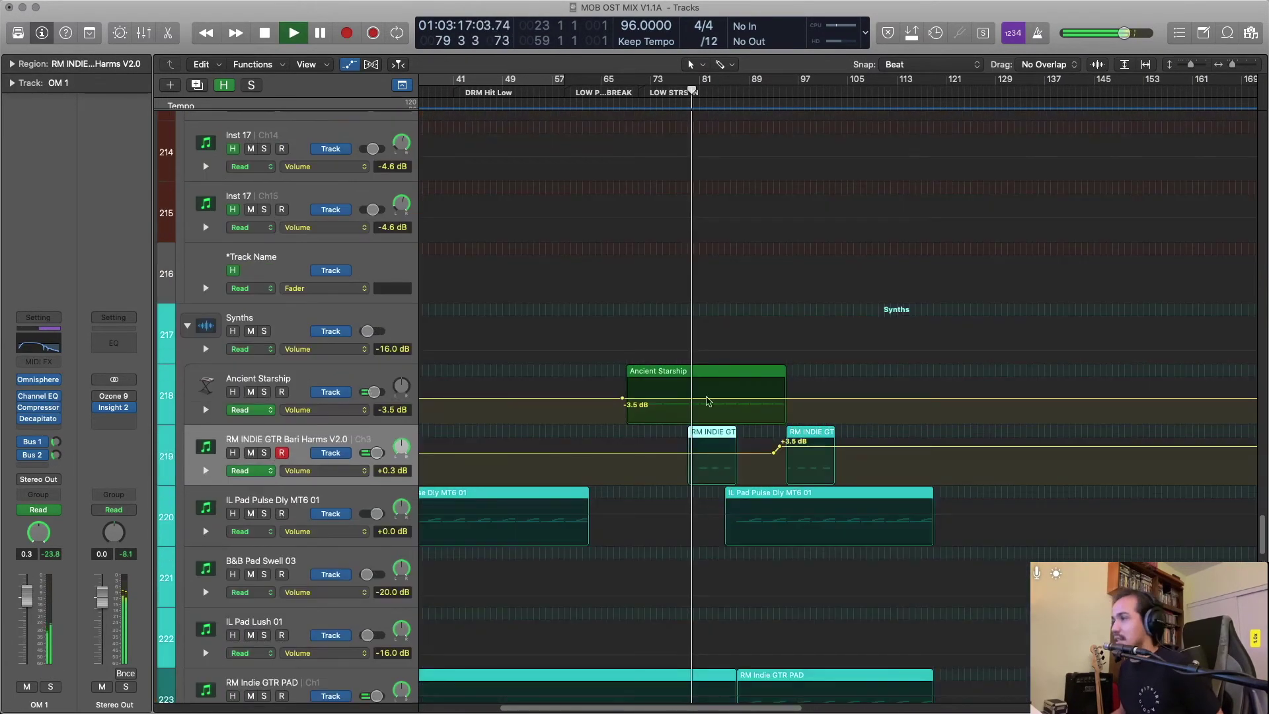
Play the mix from the start of the Ancient Starship region and enlarge the view of the arrangement.
left_click(681, 373)
key("shift+space")
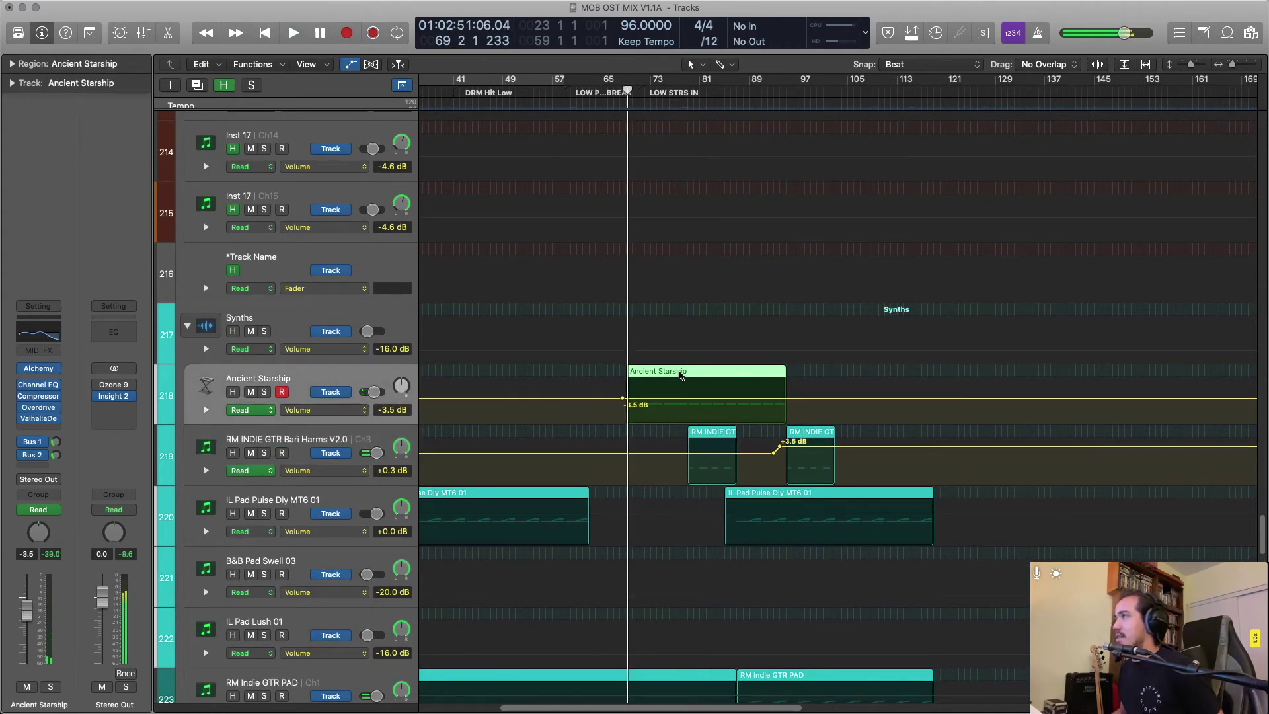
key("super+Up")
key("super+Up")
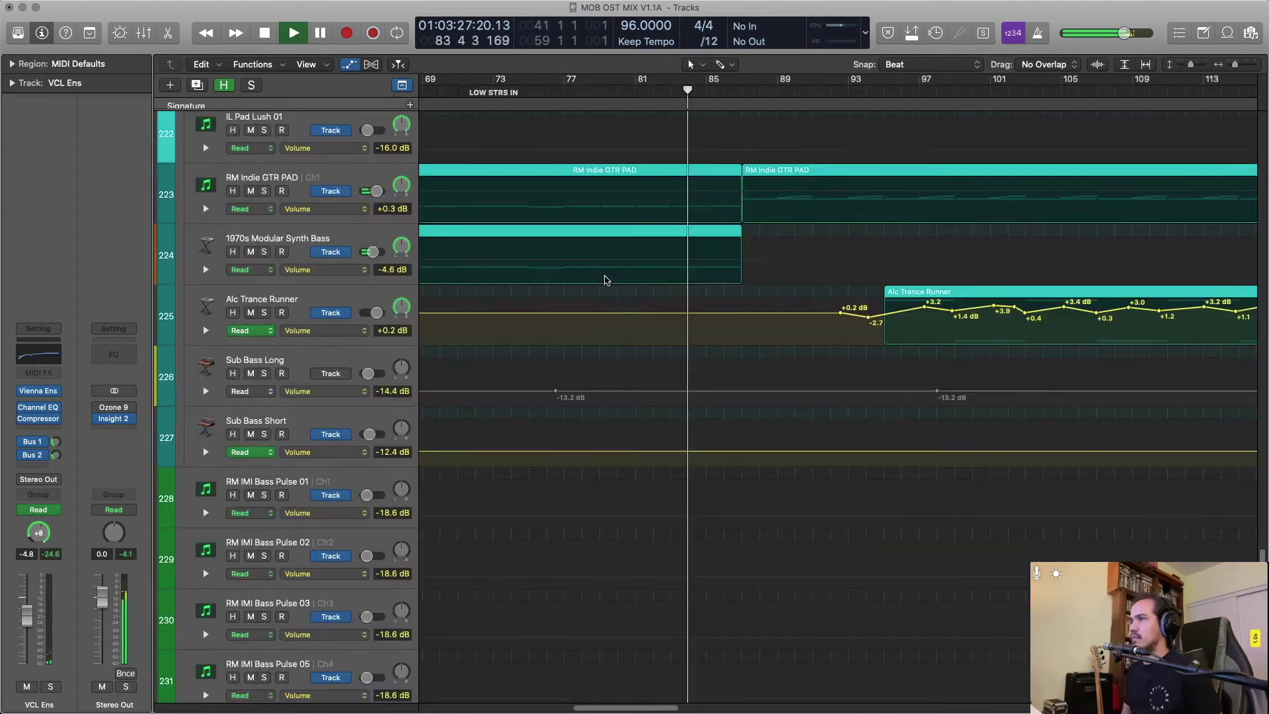
Add a +0.3 dB volume point before the bar 79 RM INDIE GTR Bari Harms V2.0 region, and briefly audition that region soloed.
scroll(605, 280, "up", 6)
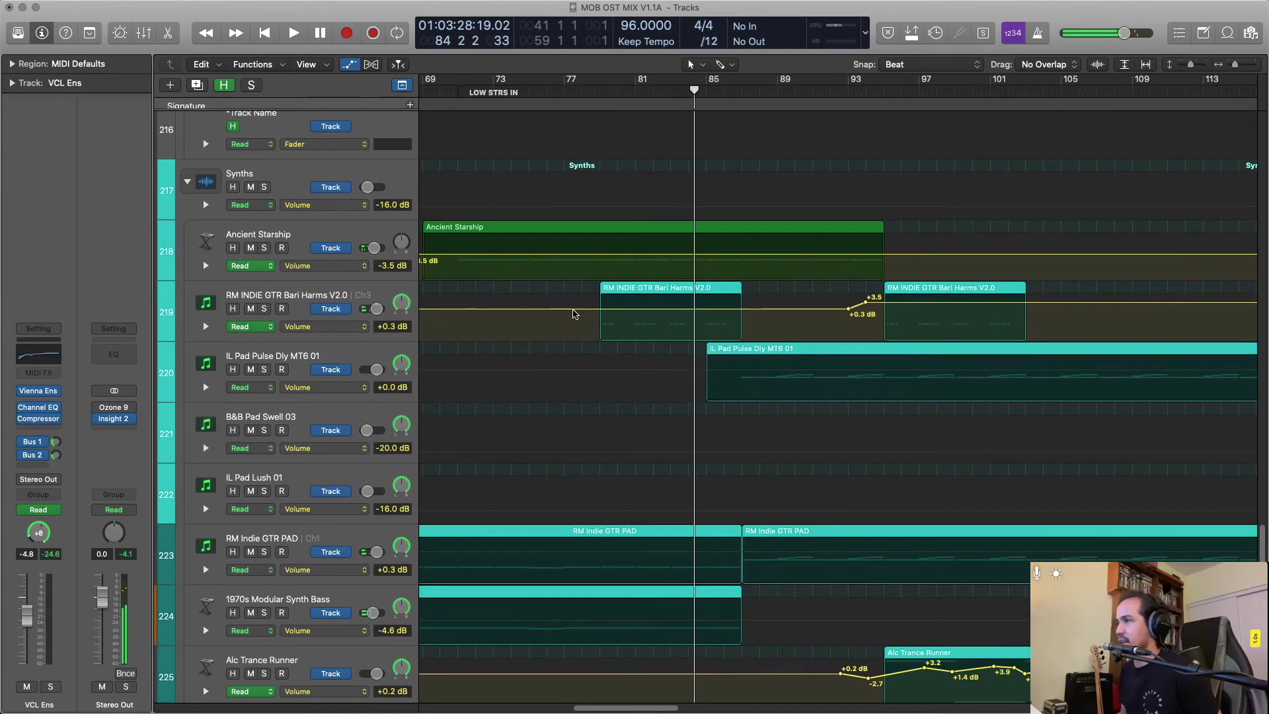
left_click(619, 293)
key("ctrl+s")
key("shift+space")
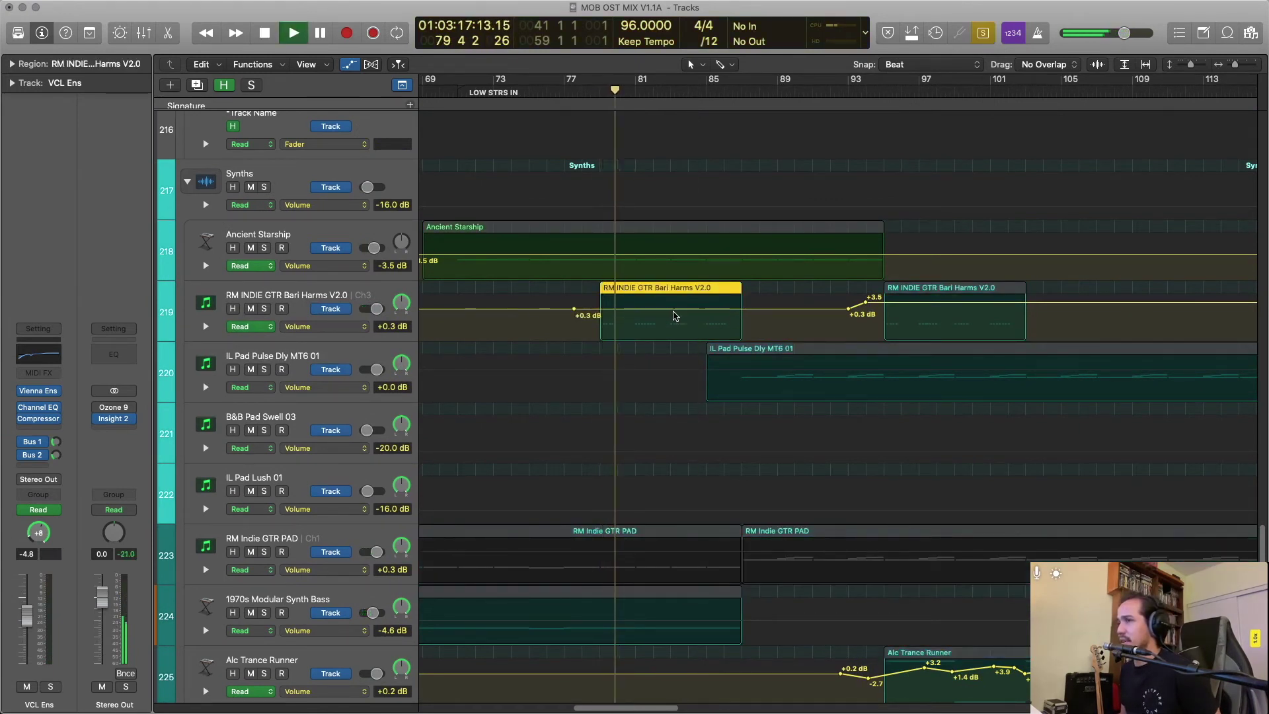
key("space")
key("ctrl+s")
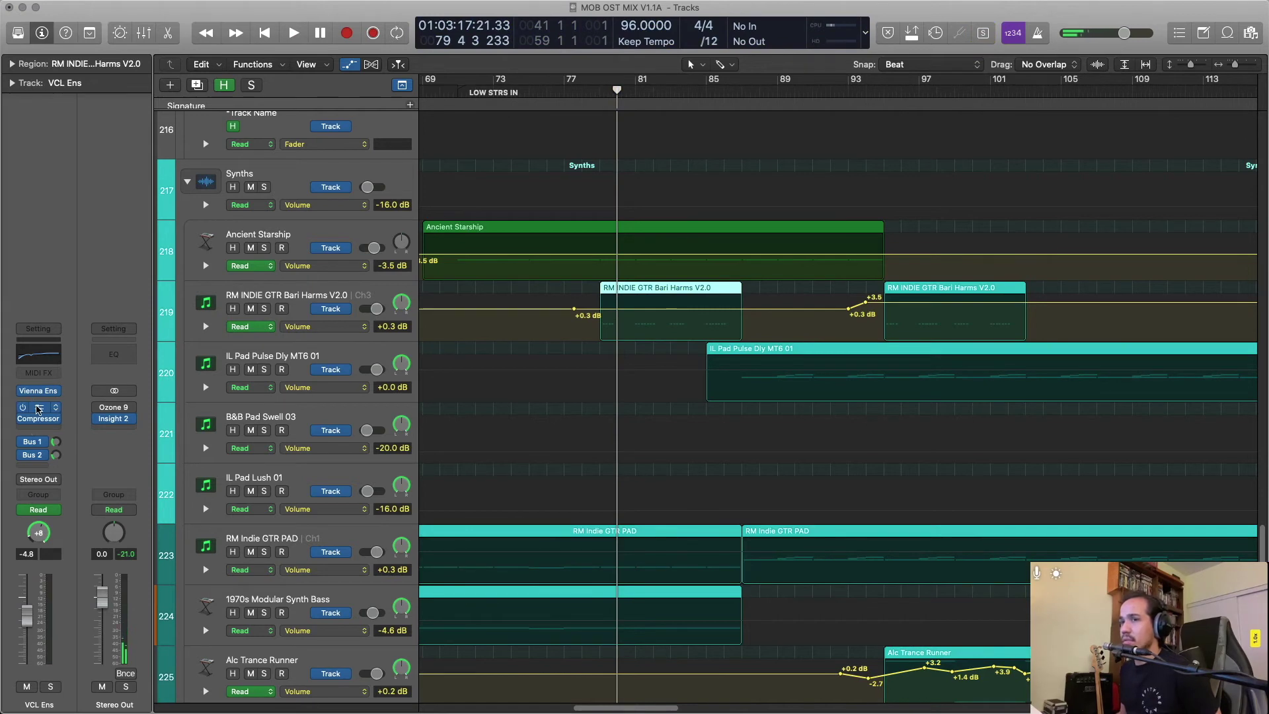
Audition the Bari Harms region soloed and inspect the Channel EQ of its OM 3 mixer channel.
left_click(38, 409)
left_click_drag(497, 30, 909, 436)
key("x")
key("shift+space")
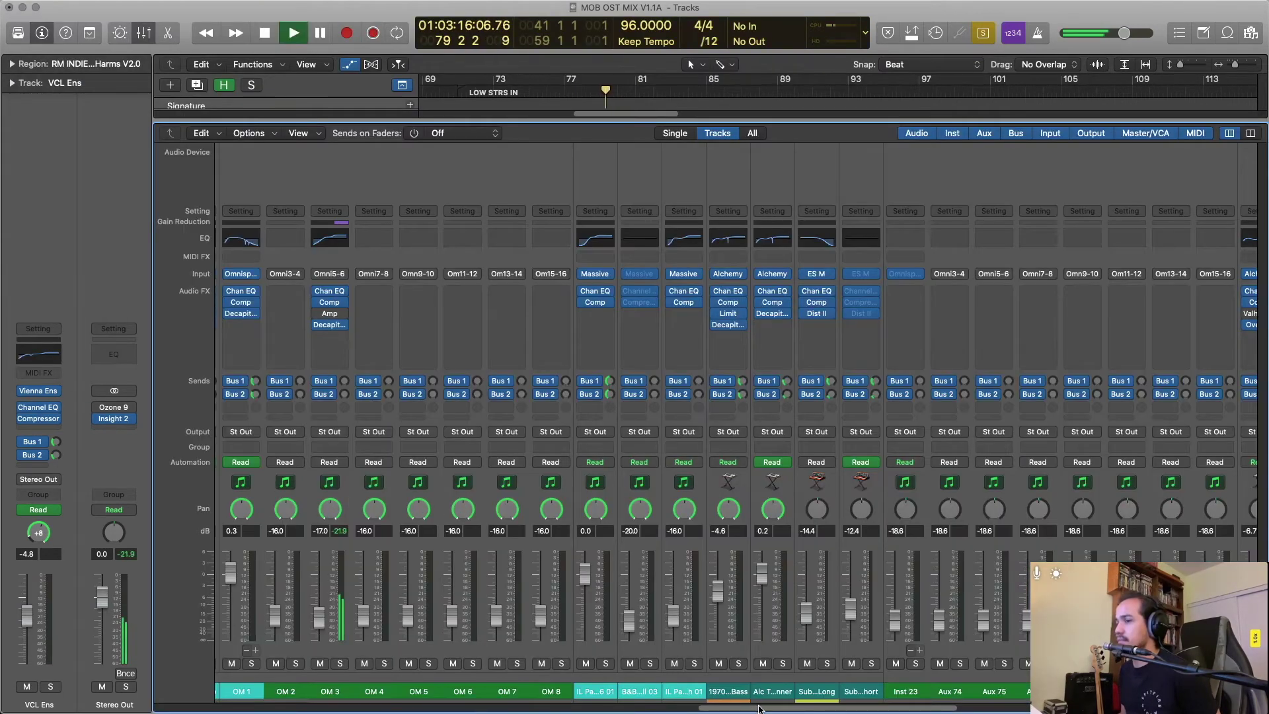
left_click_drag(759, 709, 708, 712)
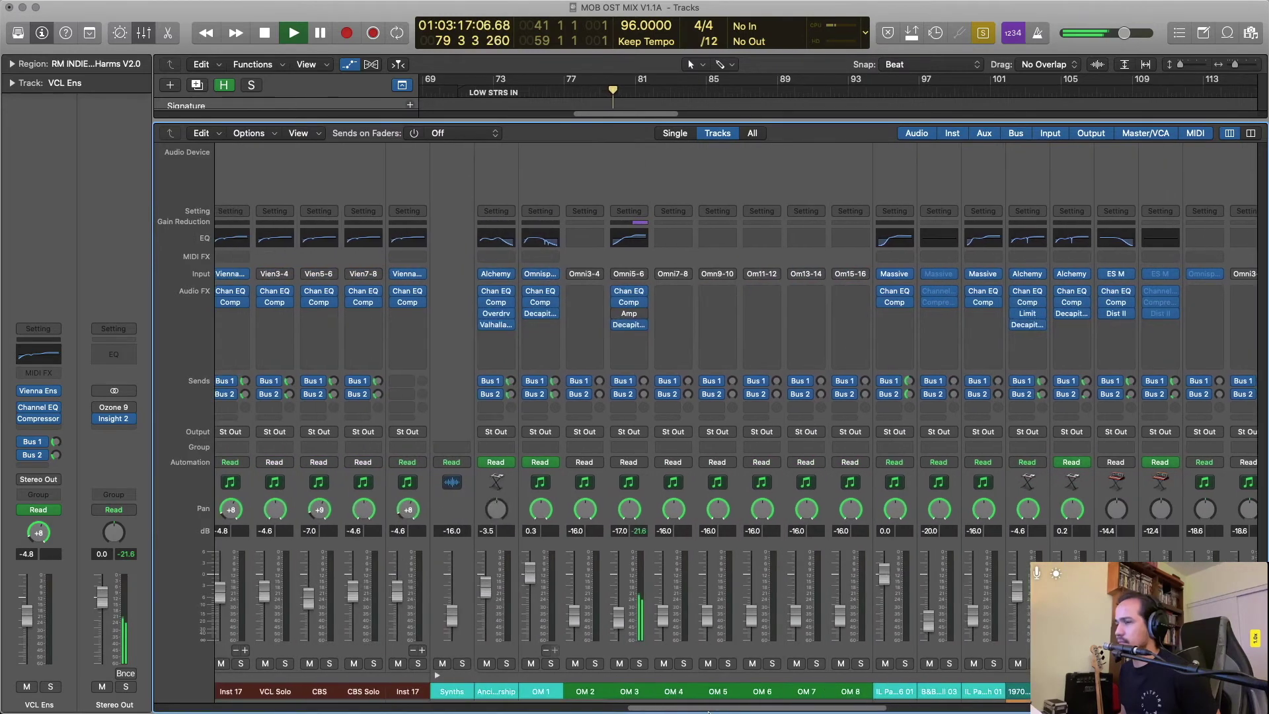
left_click(632, 295)
left_click_drag(304, 66, 705, 144)
key("super+w")
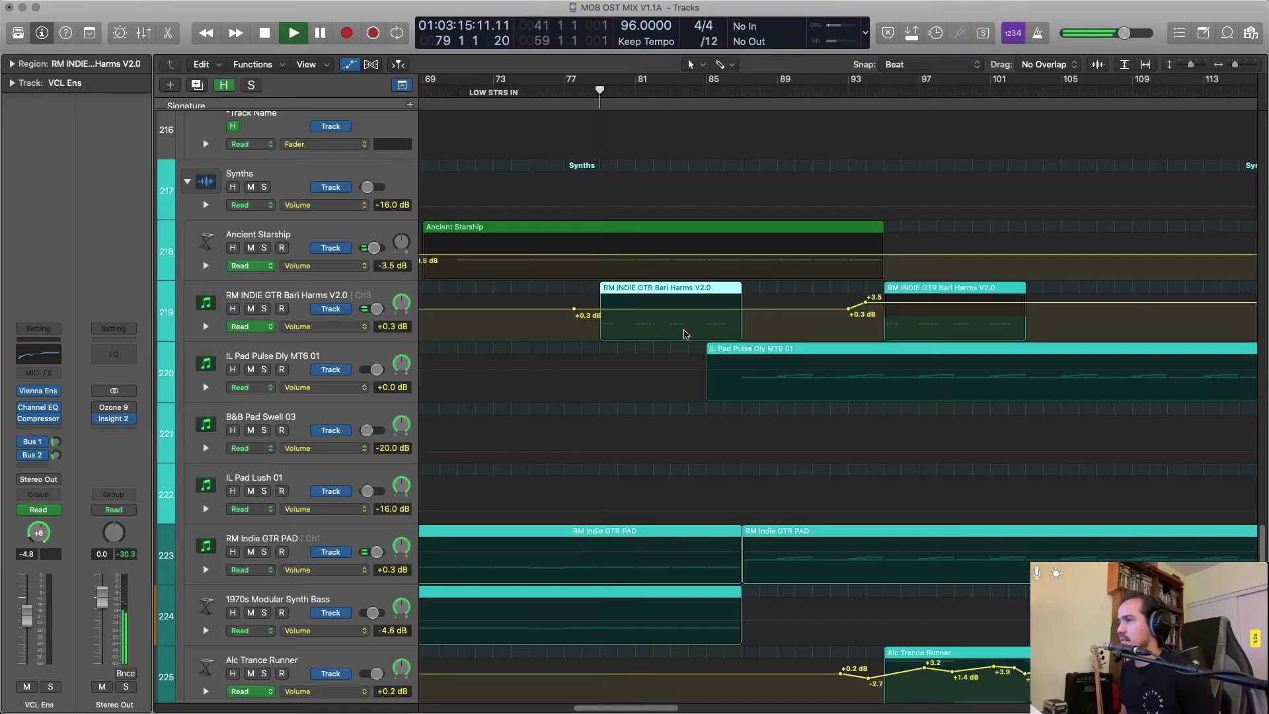
Raise the OM 2 to OM 8 faders to -13.2 dB, except OM 3 at -13.6 dB, and replay the passage from bar 79.
key("x")
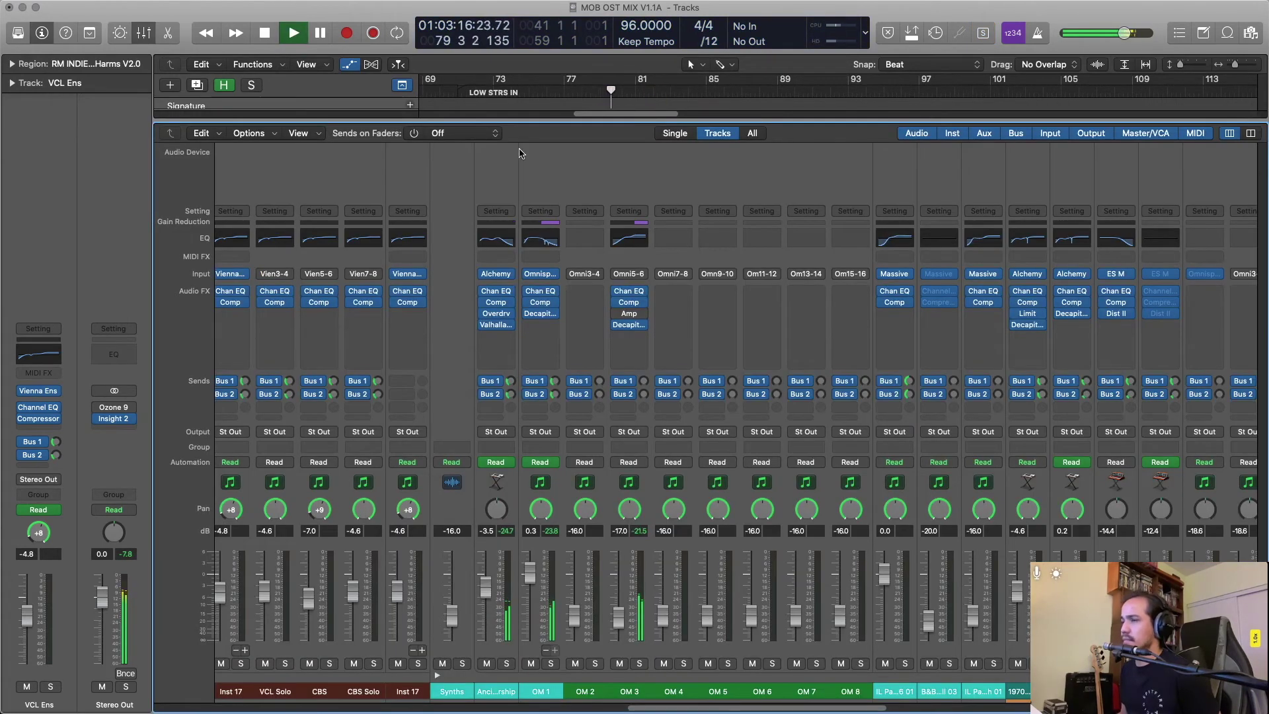
left_click(574, 172)
left_click(870, 158, "shift")
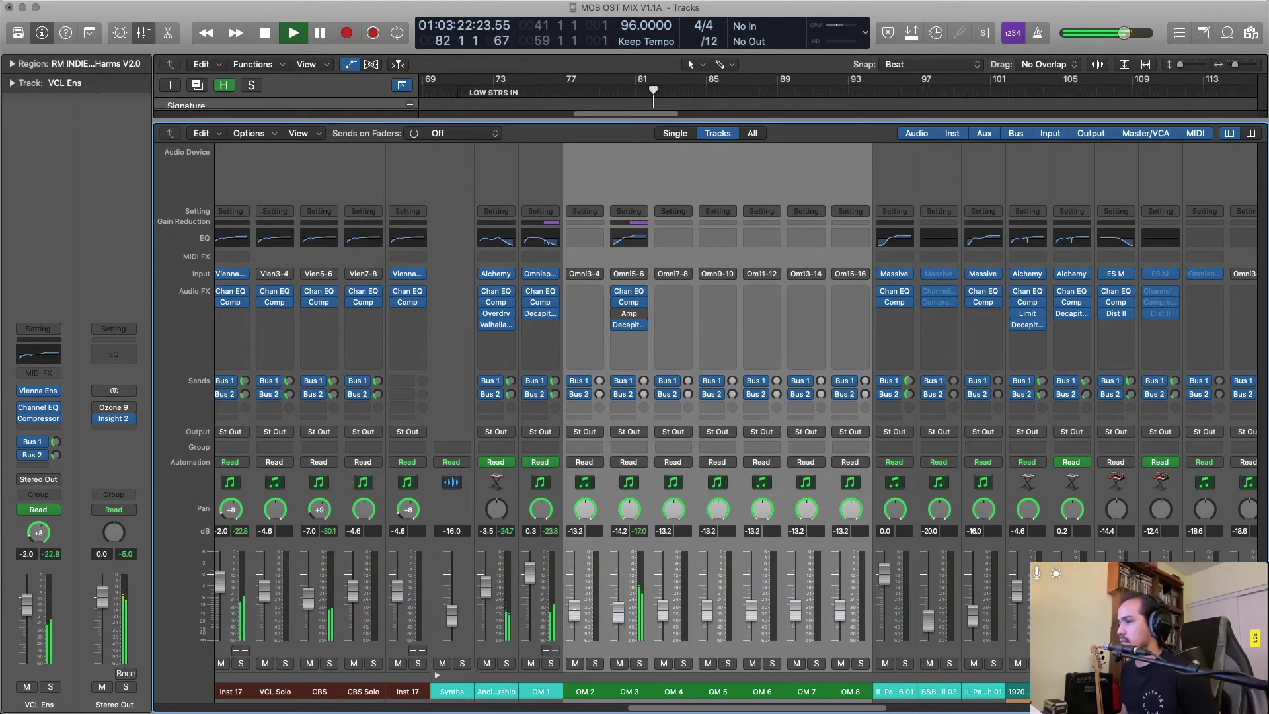
left_click(622, 246)
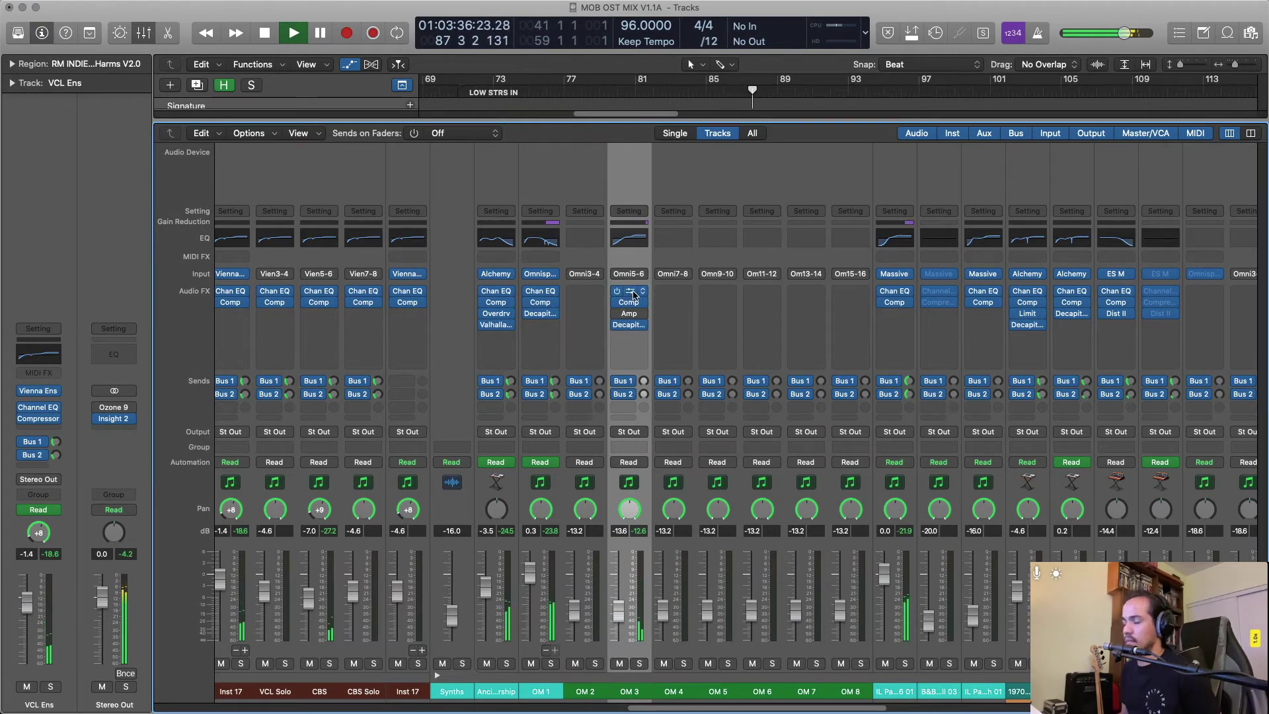
key("x")
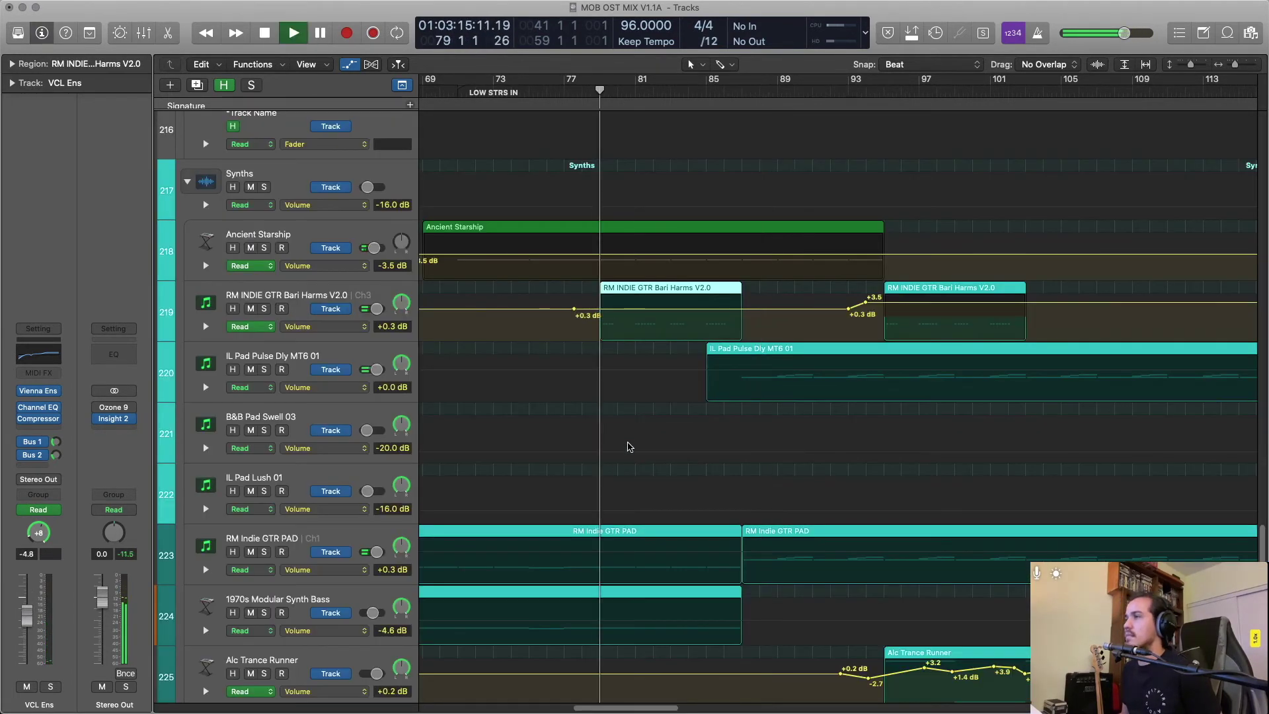
key("x")
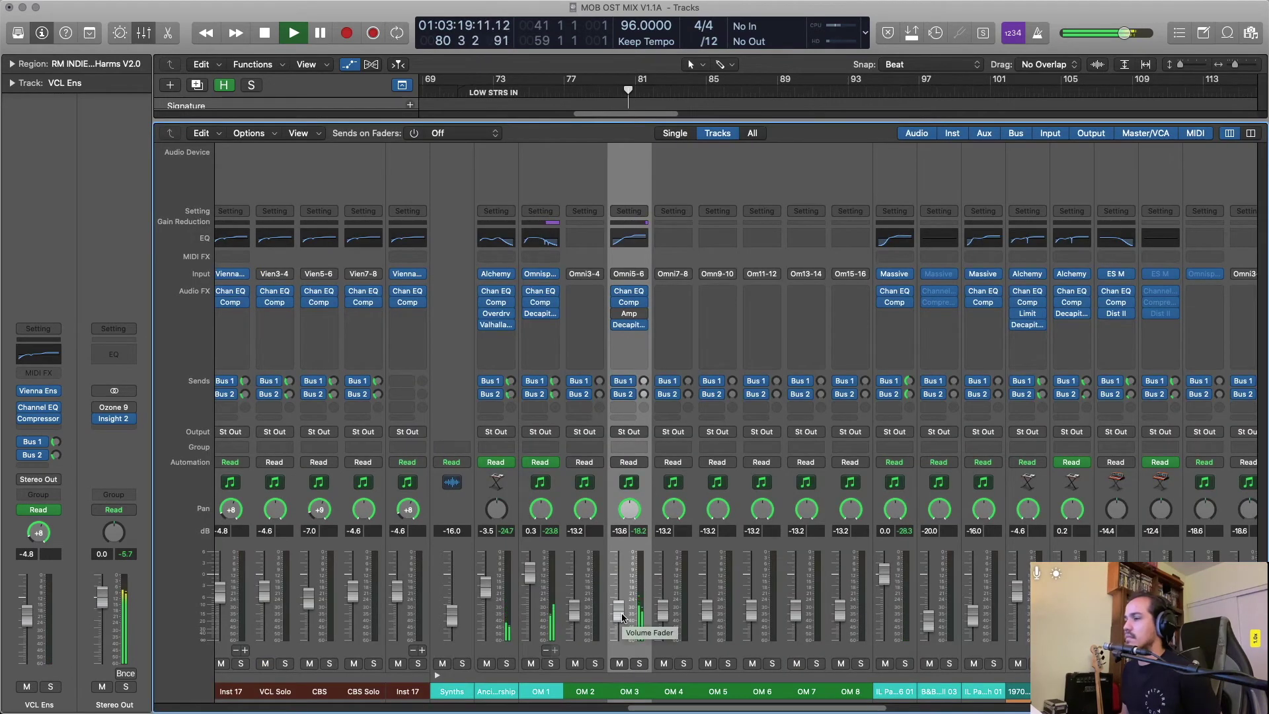
key("x")
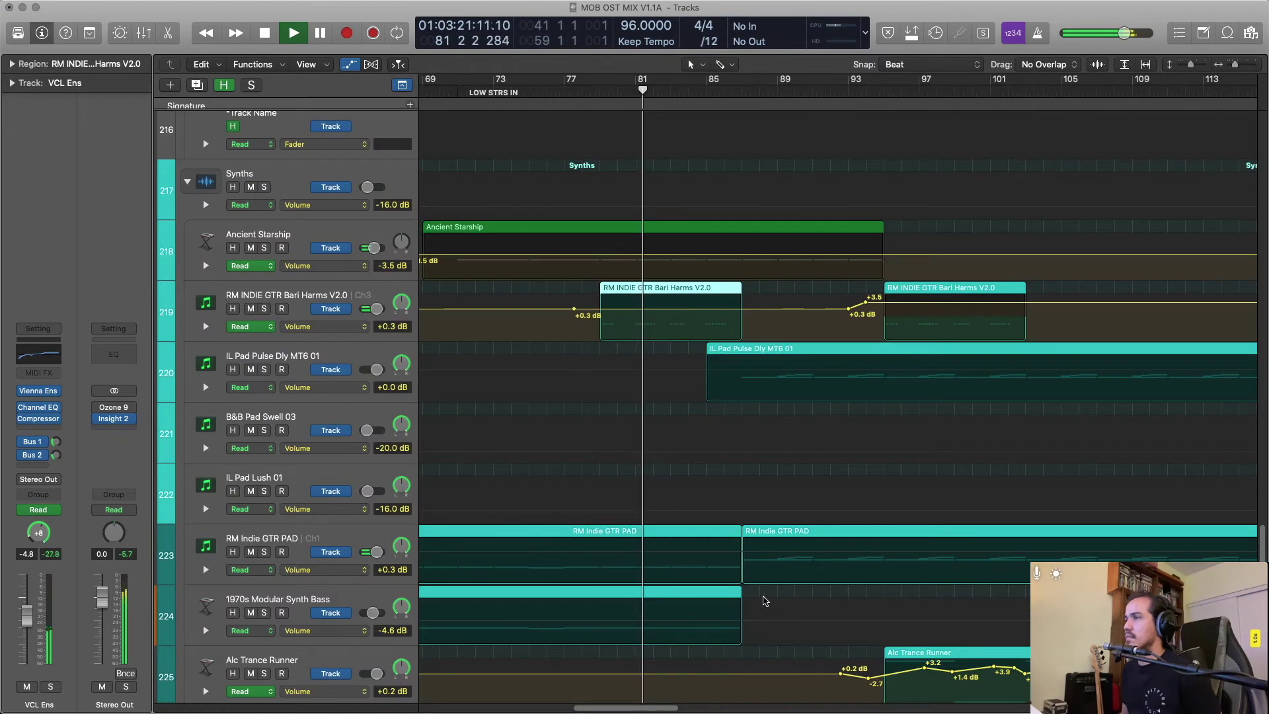
Raise the VCLS SF Stu Main volume automation to -0.9 dB from the point just before its region at bar 69.
scroll(765, 600, "up", 3)
scroll(765, 600, "down", 3)
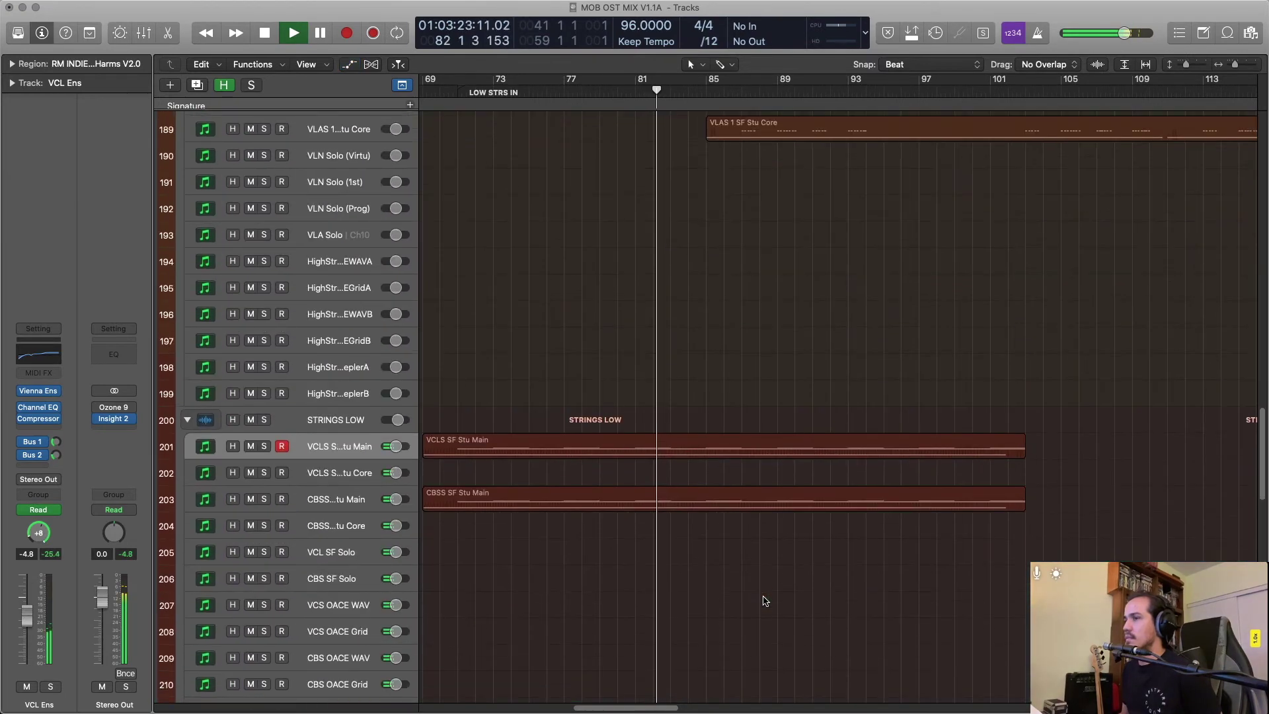
key("a")
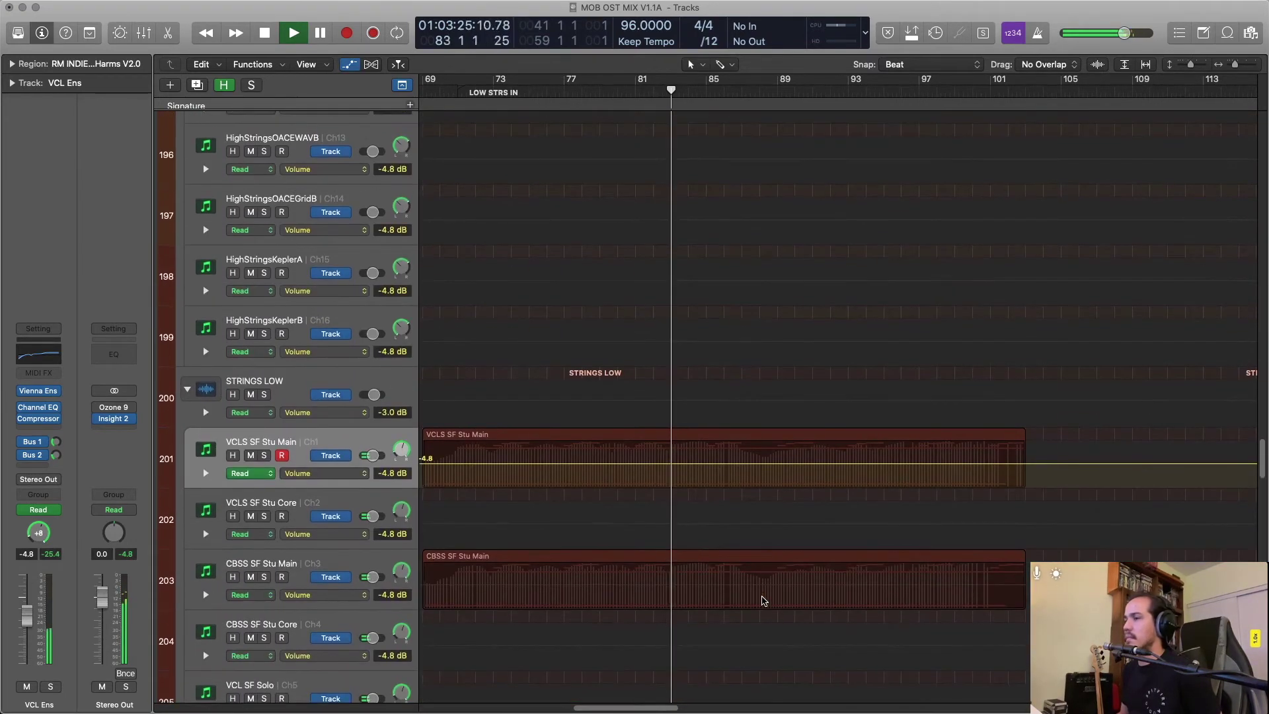
scroll(759, 597, "left", 5)
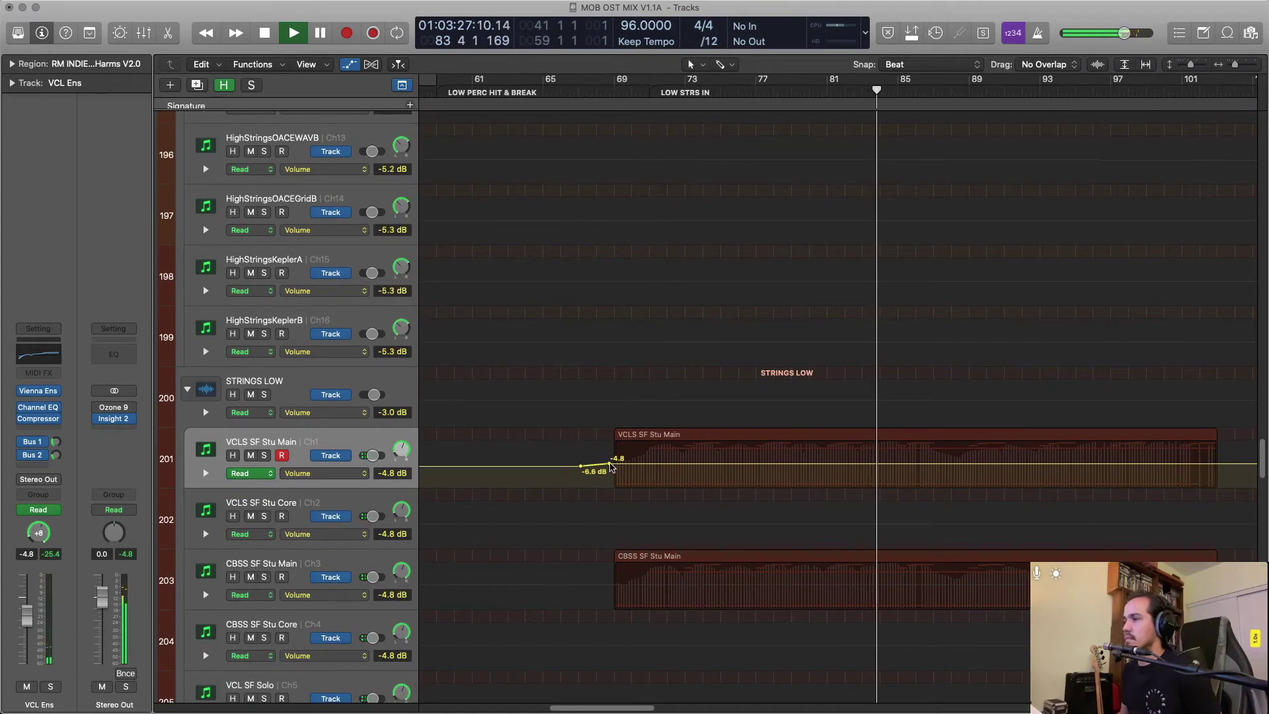
left_click(609, 464)
left_click_drag(609, 463, 609, 456)
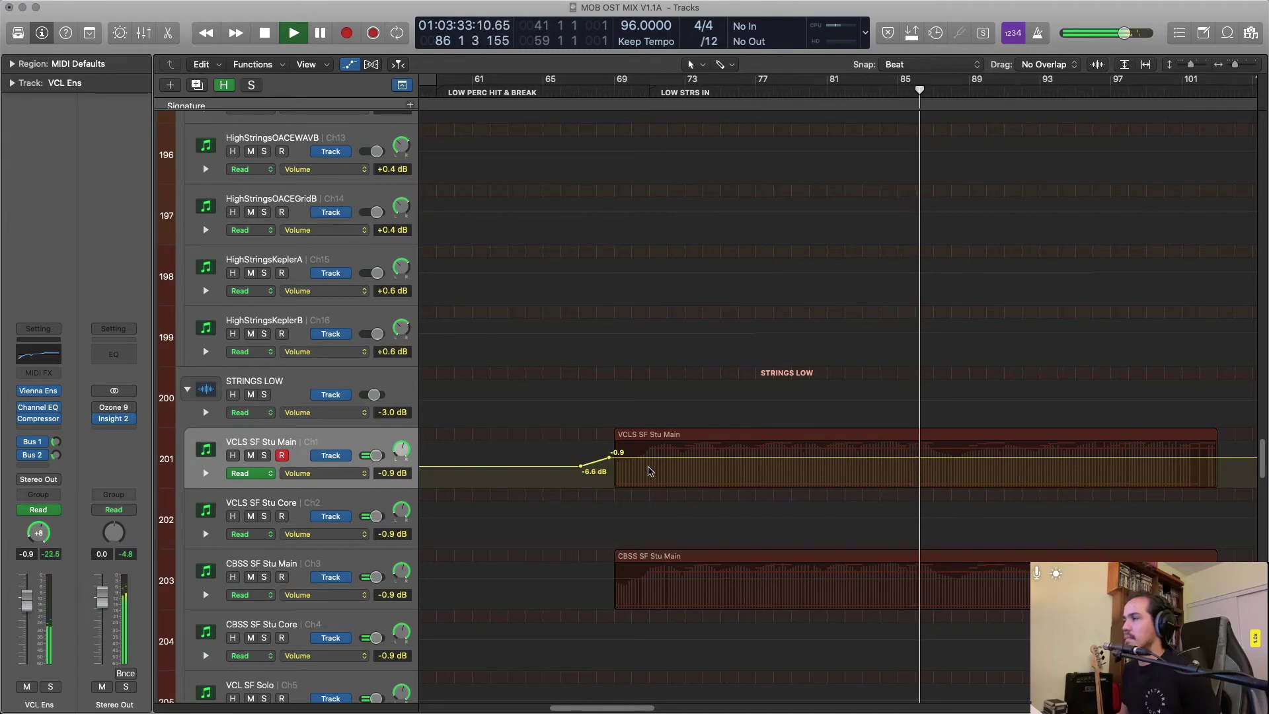
key("space")
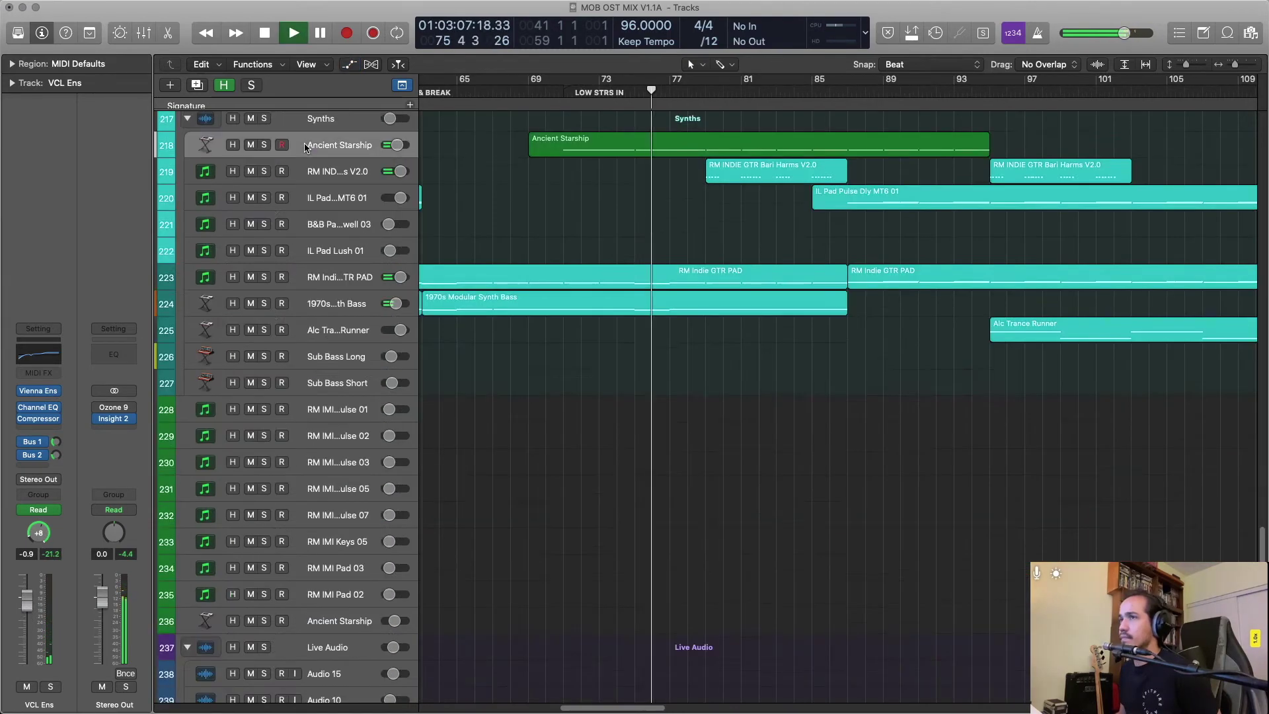
Raise the Ancient Starship volume automation to -2.0 dB at the start of its region.
key("super+Down")
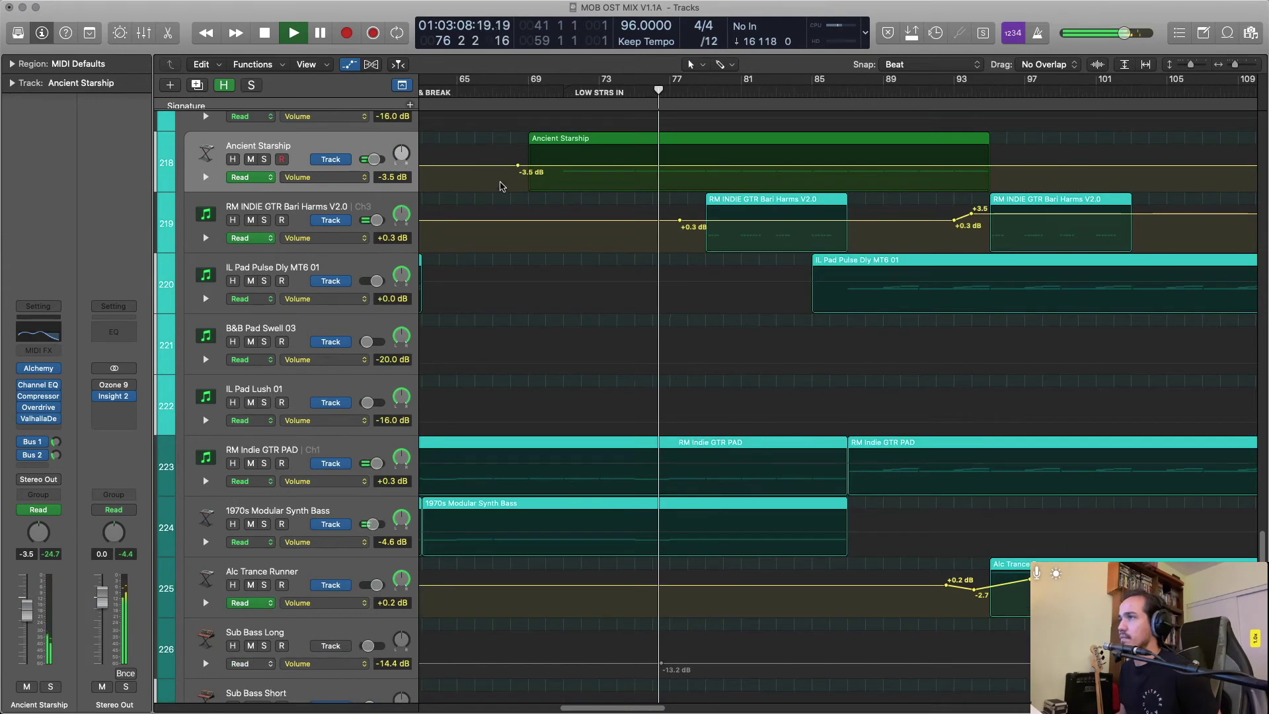
left_click_drag(531, 165, 530, 163)
key("a")
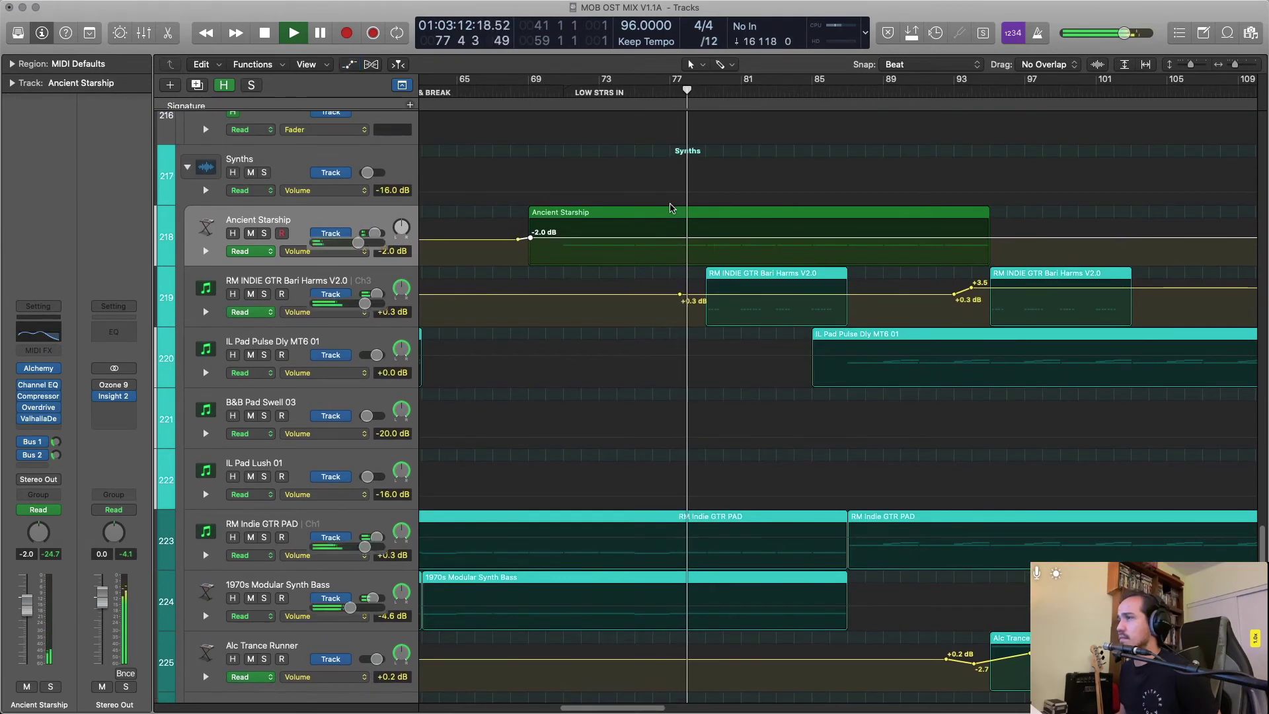
Listen through the synth passage from about bar 78 to bar 98, checking its regions and volume automation.
scroll(672, 208, "up", 3)
scroll(672, 209, "right", 3)
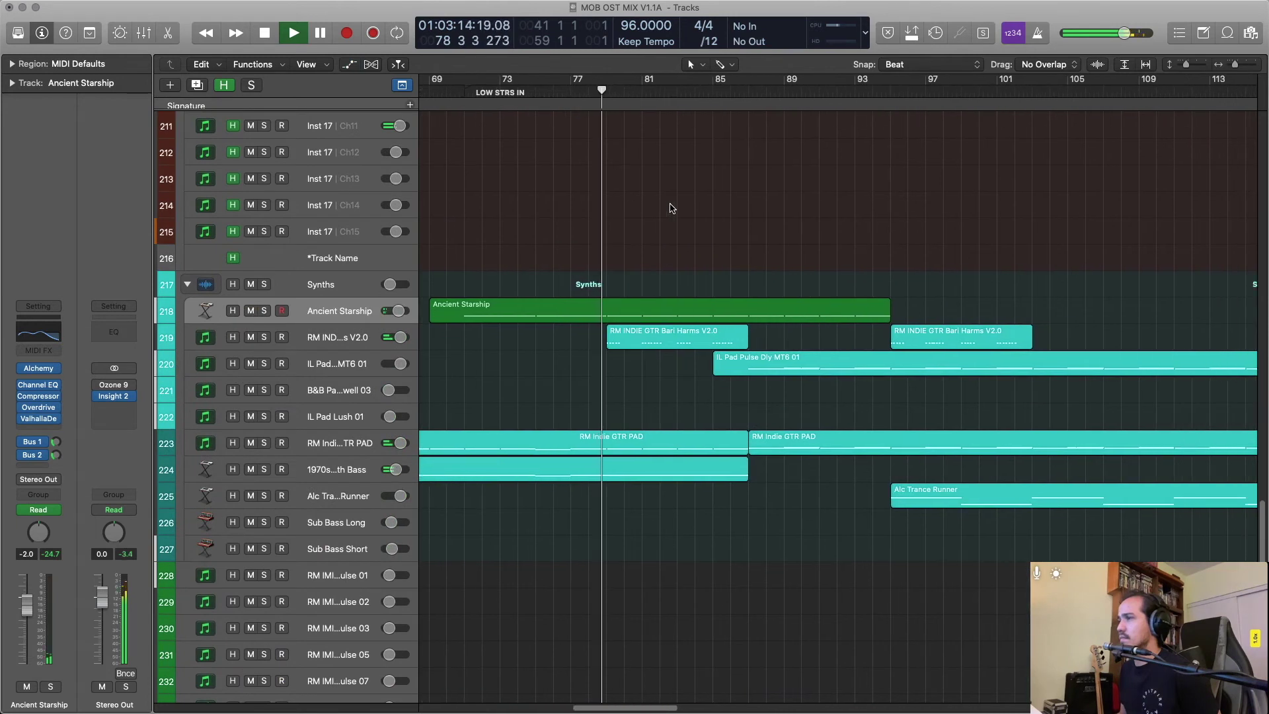
scroll(672, 208, "left", 2)
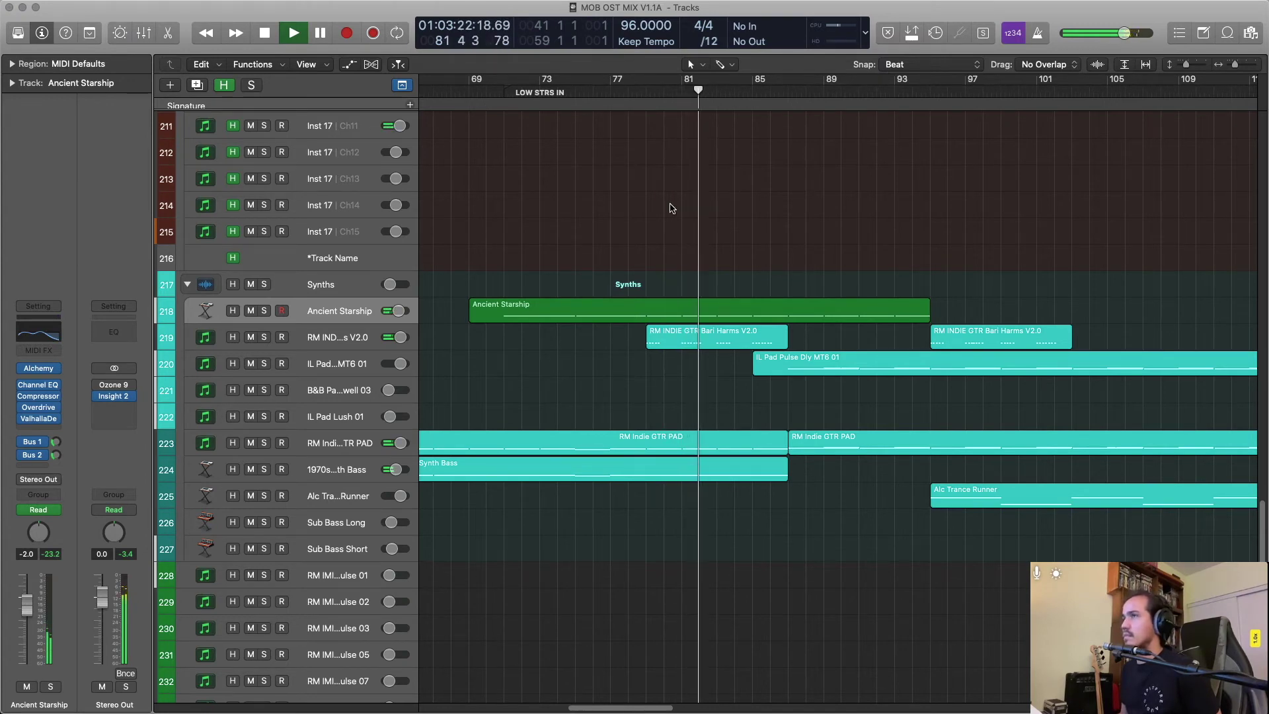
key("a")
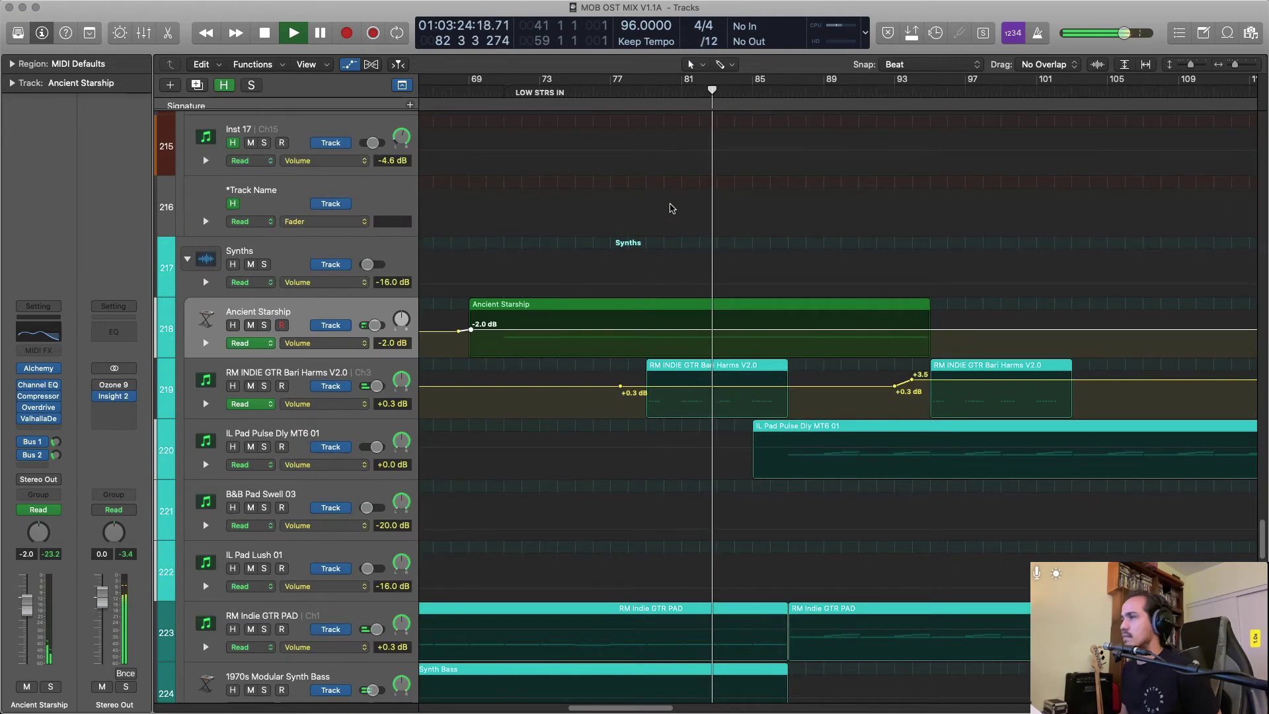
key("a")
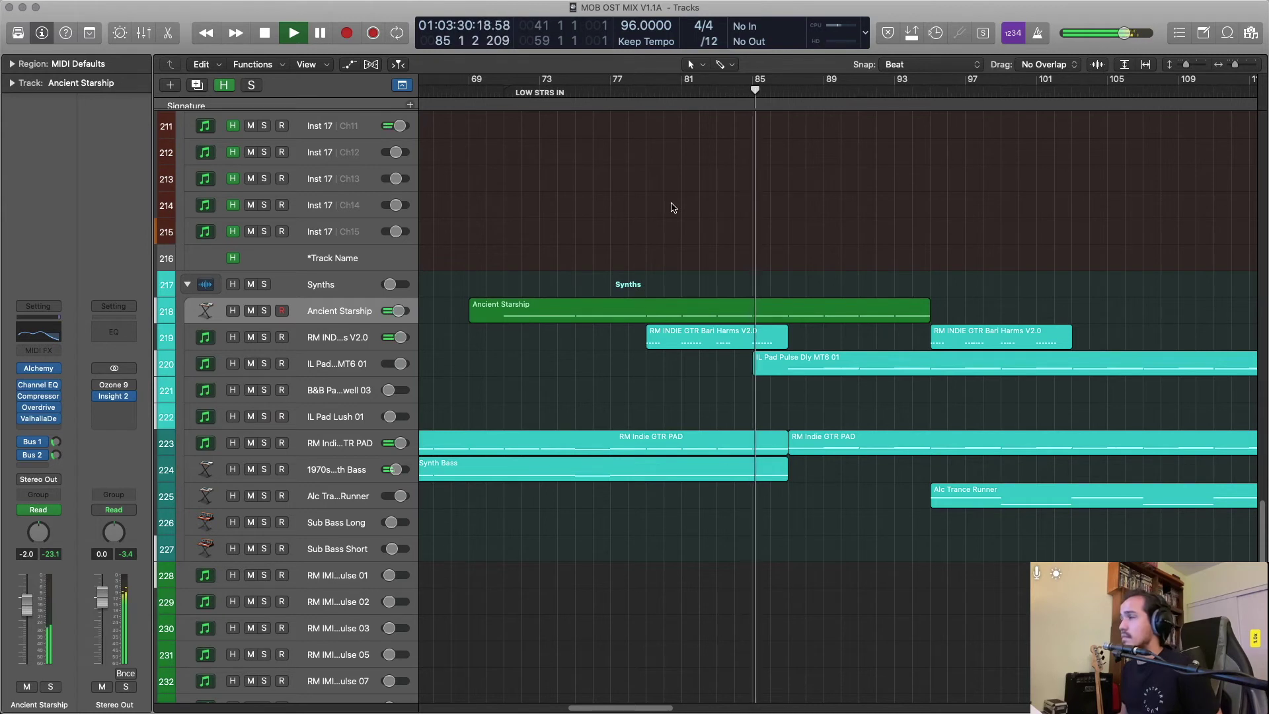
scroll(672, 208, "right", 5)
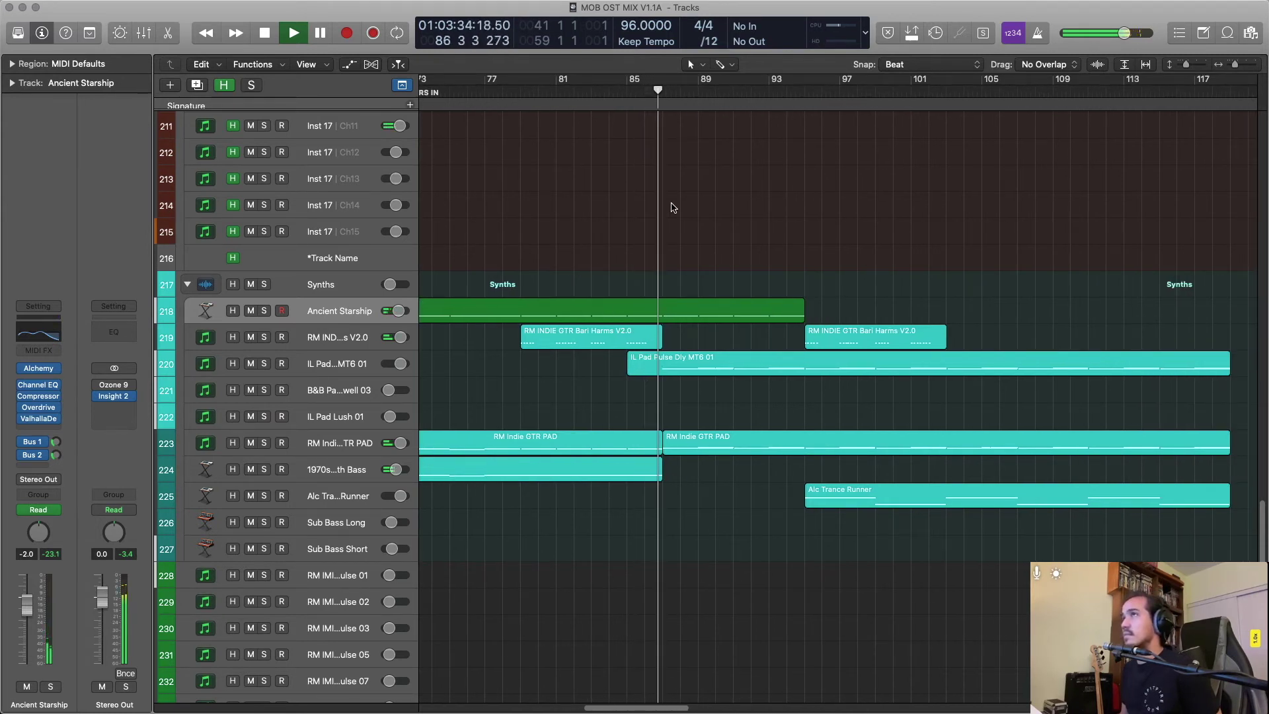
scroll(673, 207, "down", 2)
scroll(672, 208, "right", 2)
key("a")
scroll(562, 340, "down", 2)
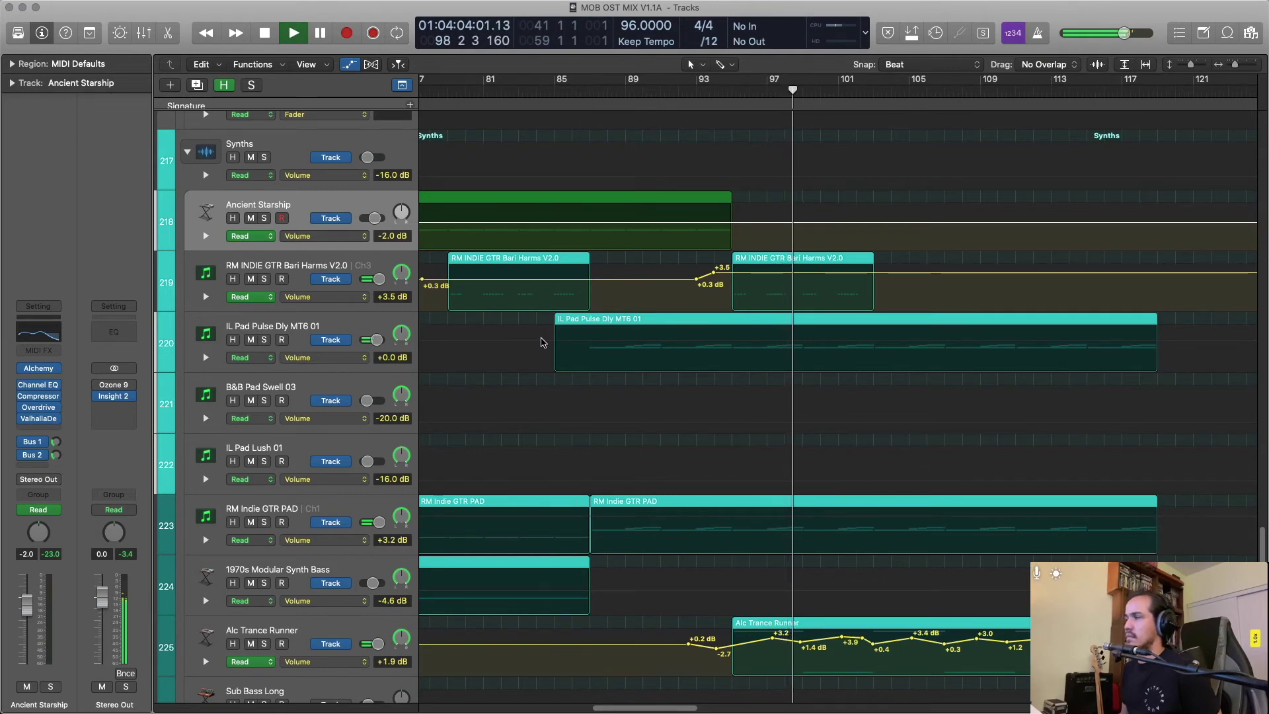
Audition the RM Indie GTR PAD region at bar 87 soloed and automate its volume from +0.3 dB up to +3.2 dB near bar 99.
key("super+Left")
left_click(616, 425)
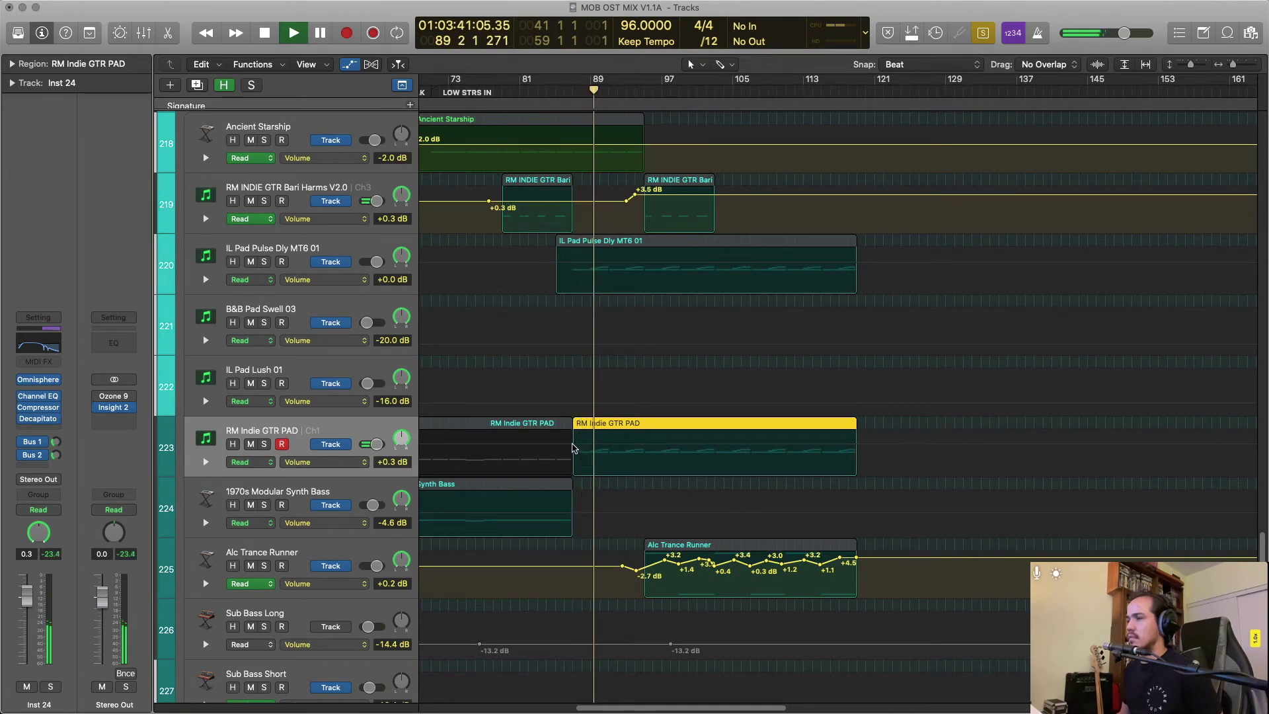
left_click(573, 449)
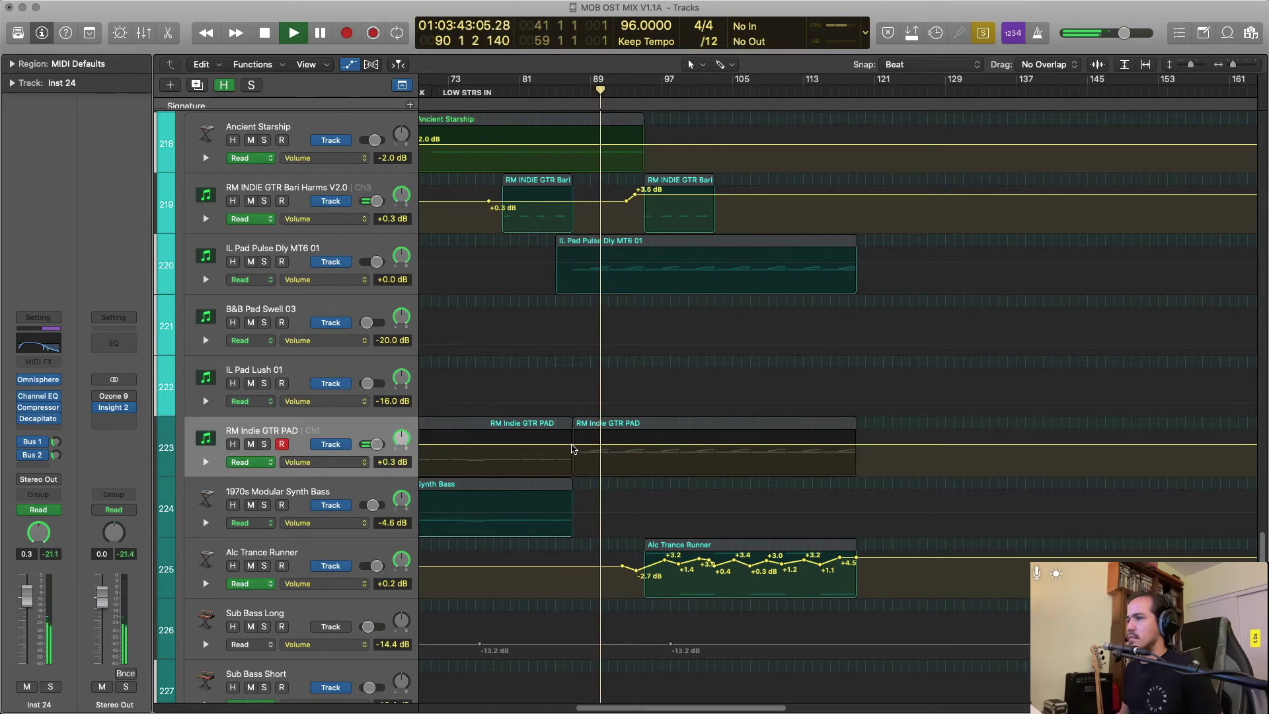
key("super+a")
key("space")
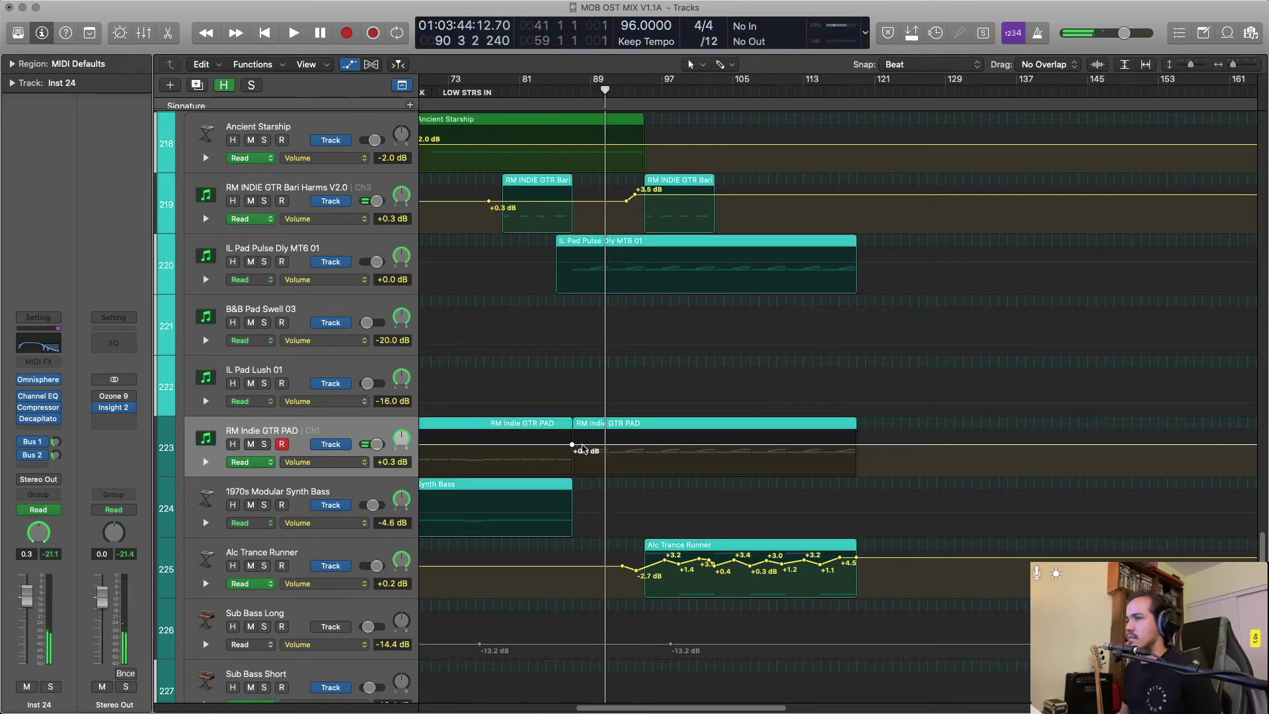
key("space")
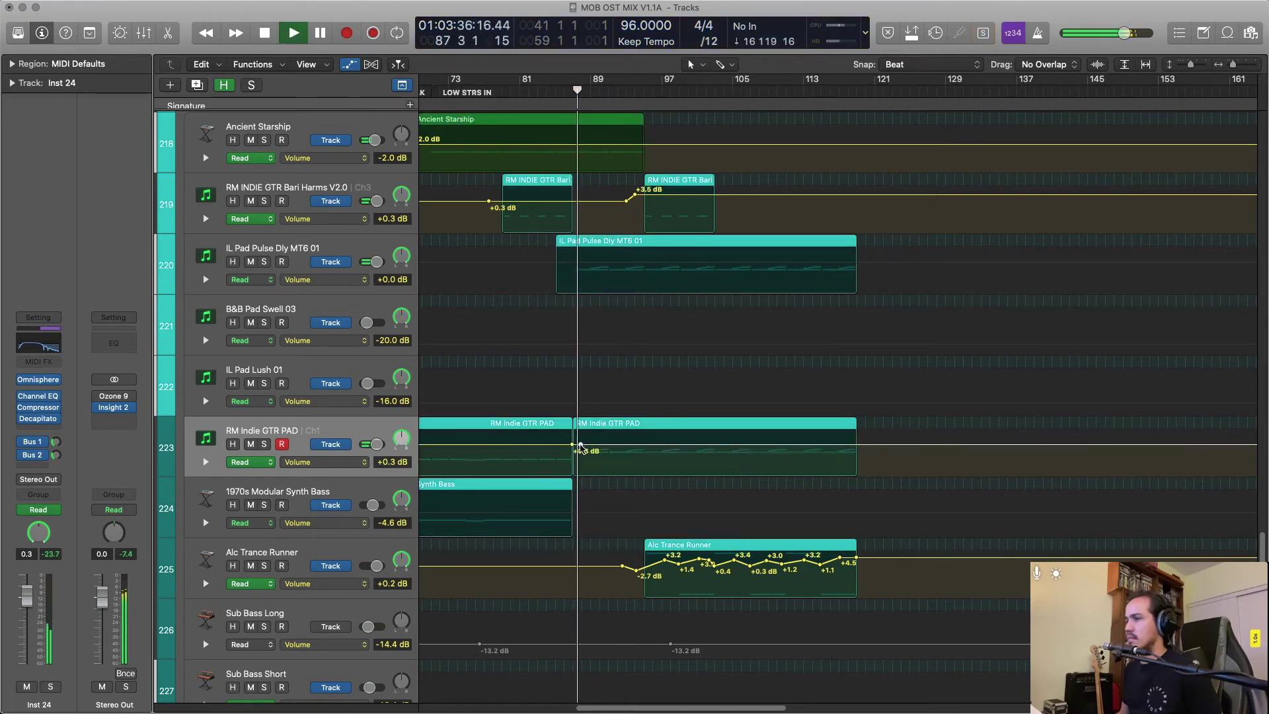
left_click_drag(580, 448, 680, 442)
left_click_drag(678, 440, 679, 439)
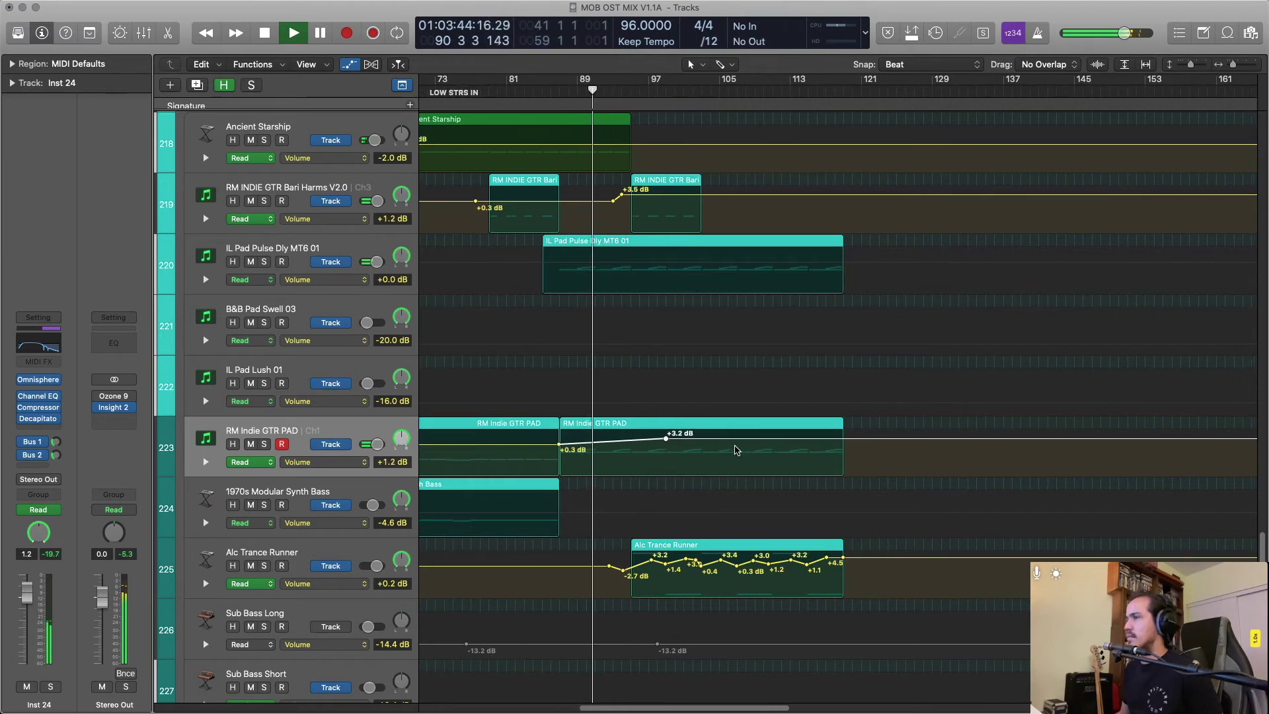
Add a +0.0 dB volume point just before the IL Pad Pulse Dly MT6 01 region and listen on past bar 100.
left_click(541, 263)
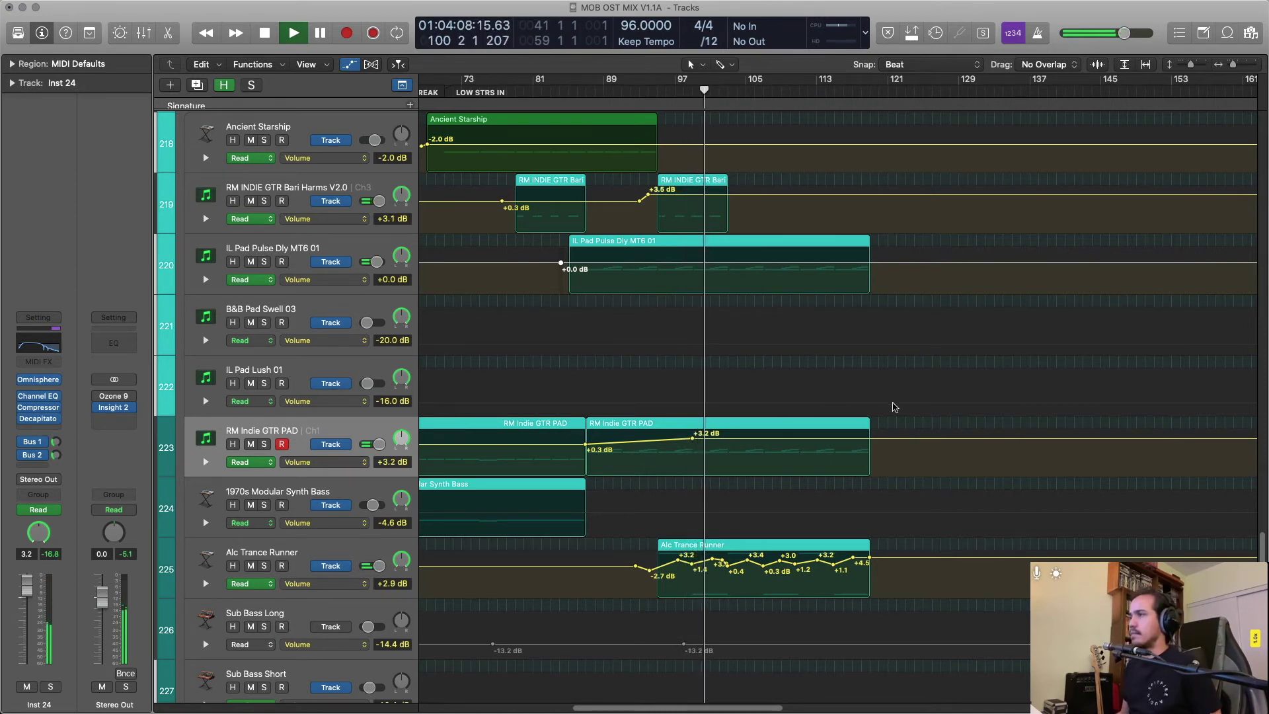
scroll(895, 407, "down", 1)
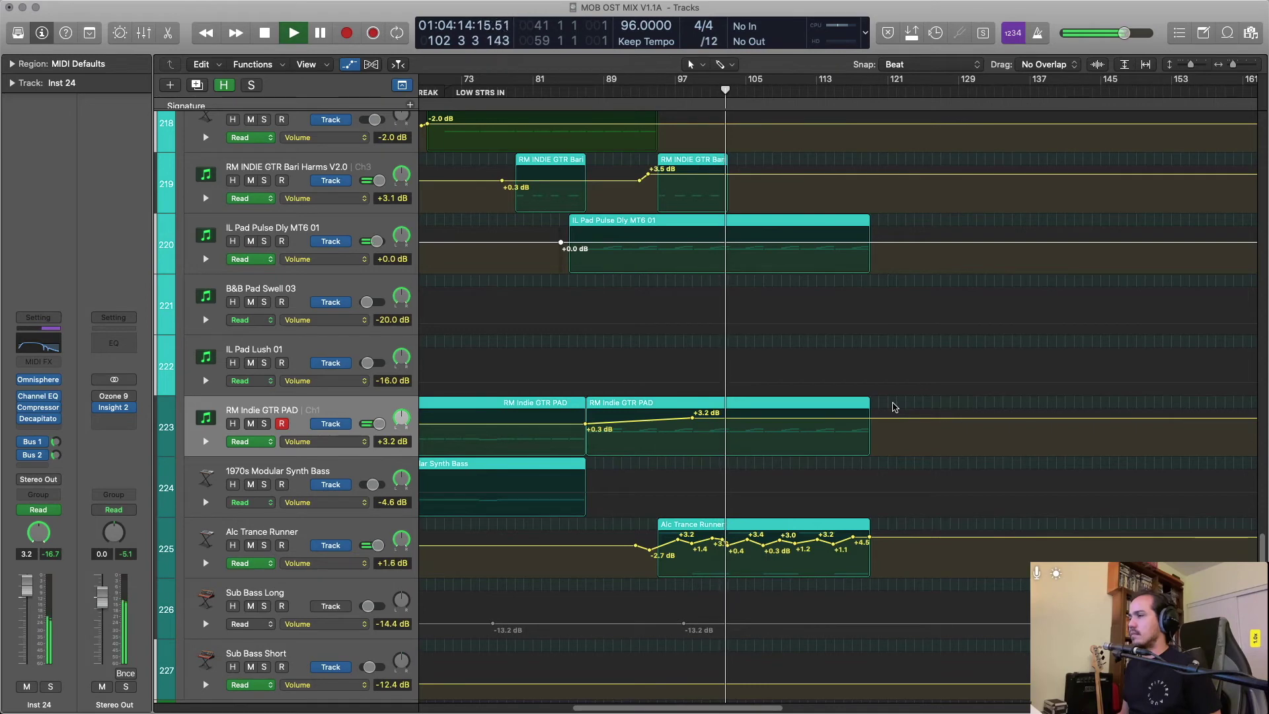
scroll(915, 433, "up", 5)
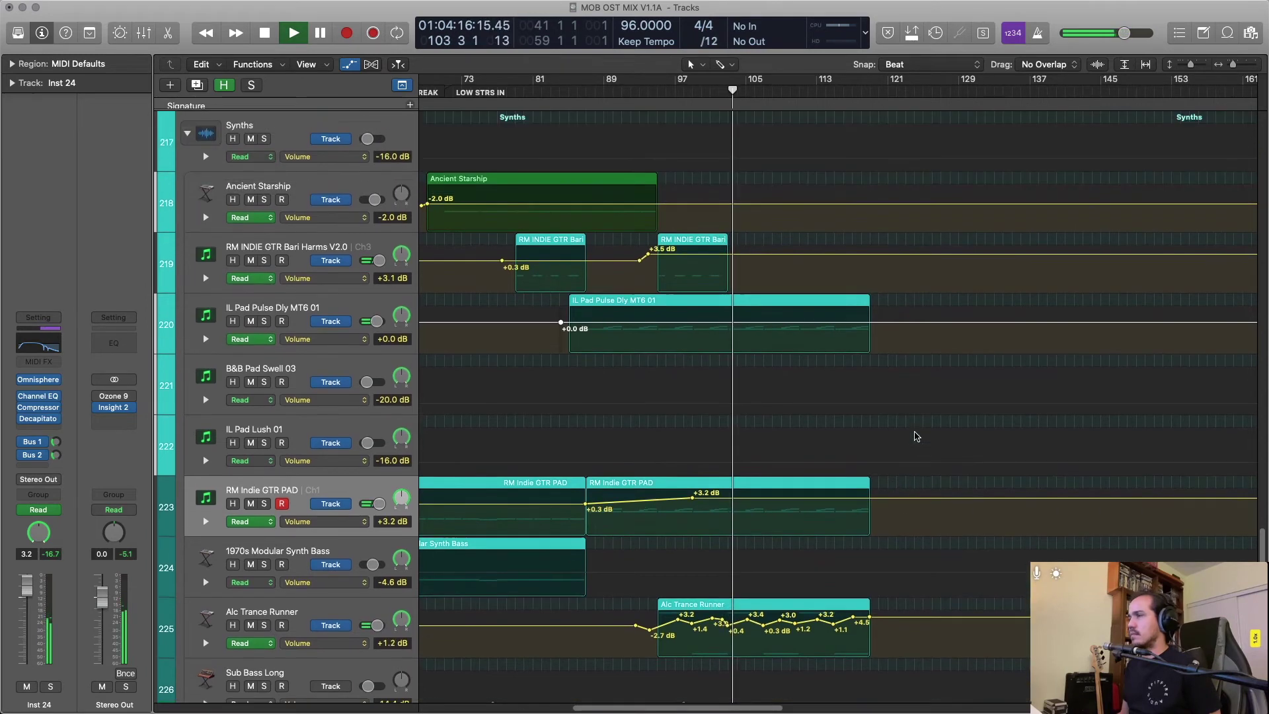
Raise the VLNS 1 SF Stu Core volume automation to +1.6 dB at the start of its region in the high strings.
scroll(916, 435, "up", 10)
key("a")
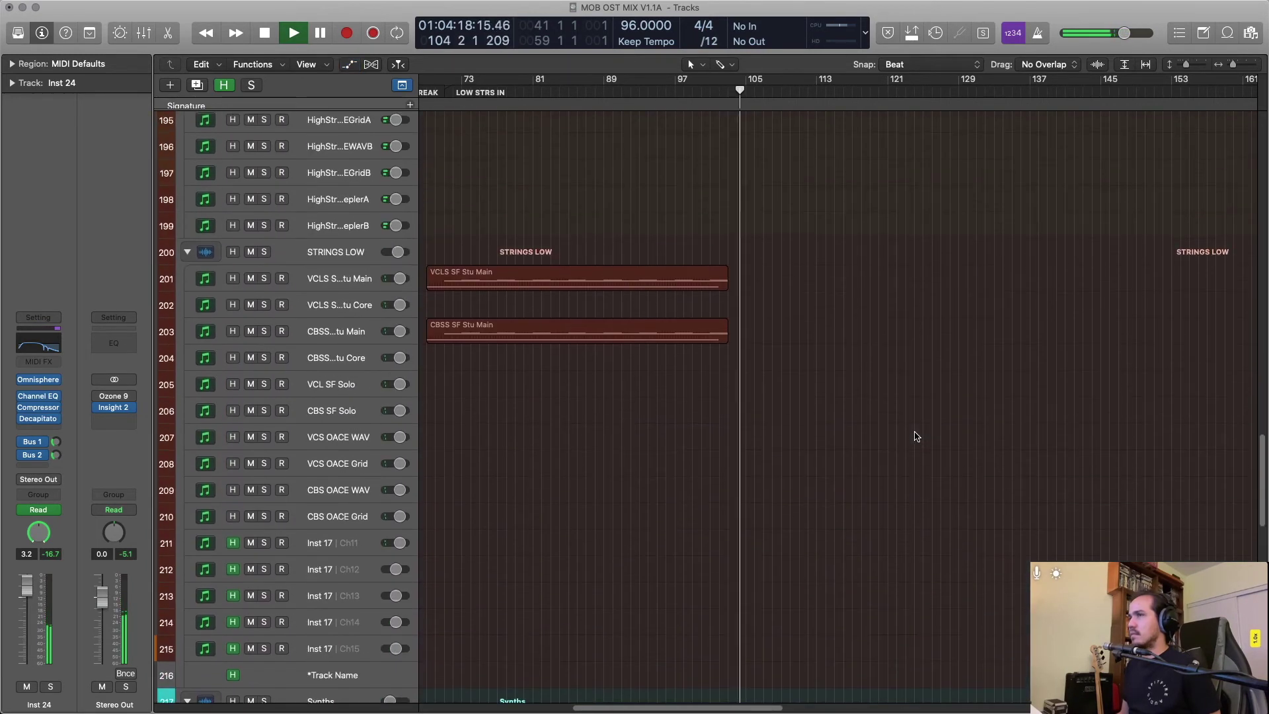
key("a")
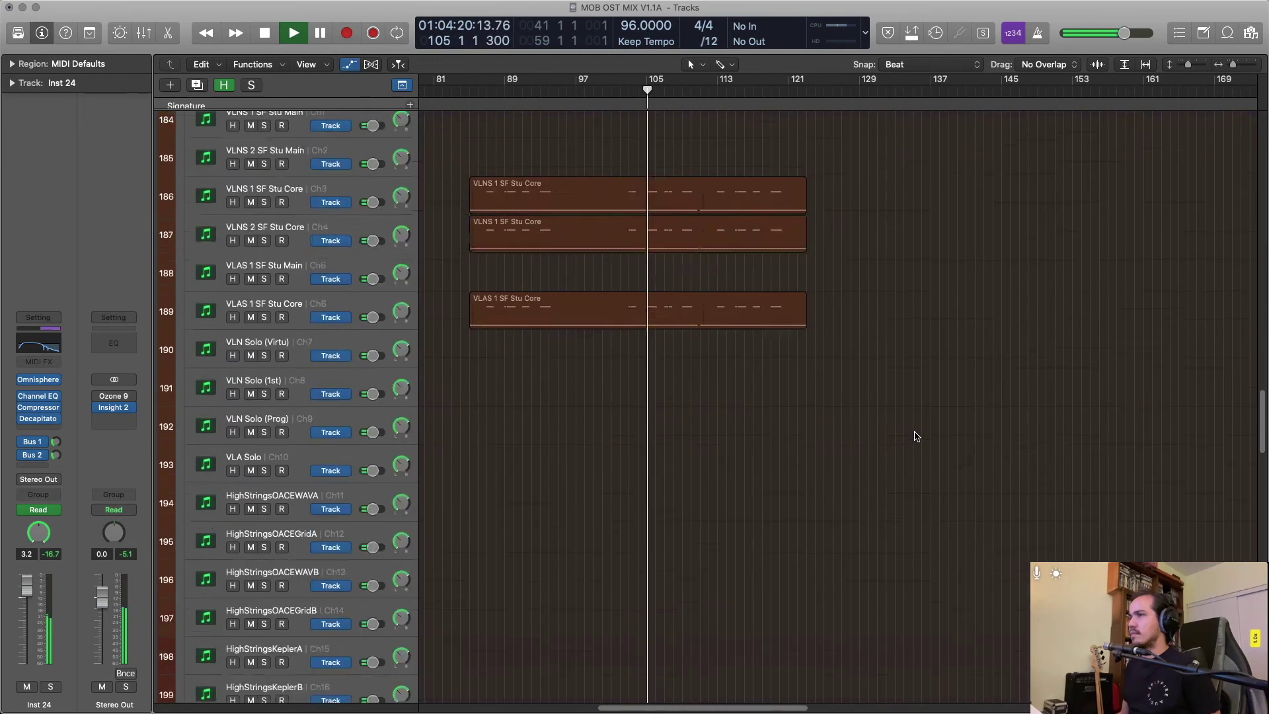
scroll(917, 435, "up", 5)
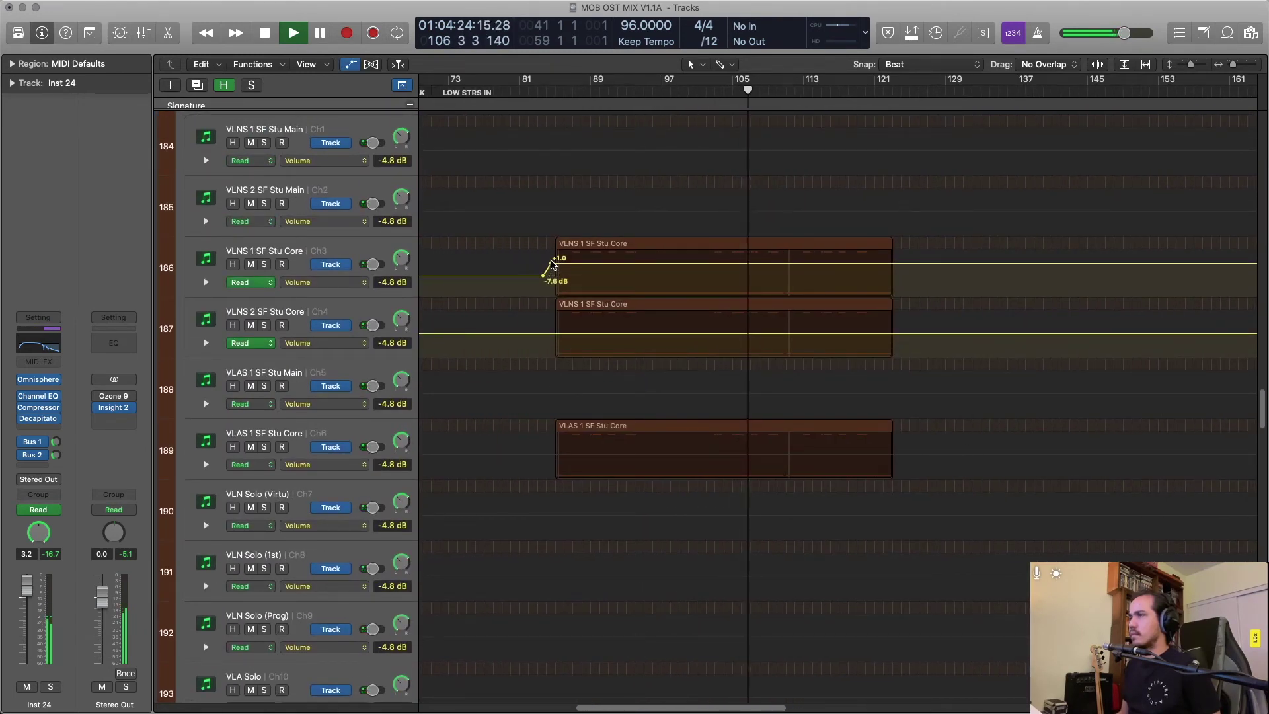
left_click_drag(551, 265, 551, 262)
key("a")
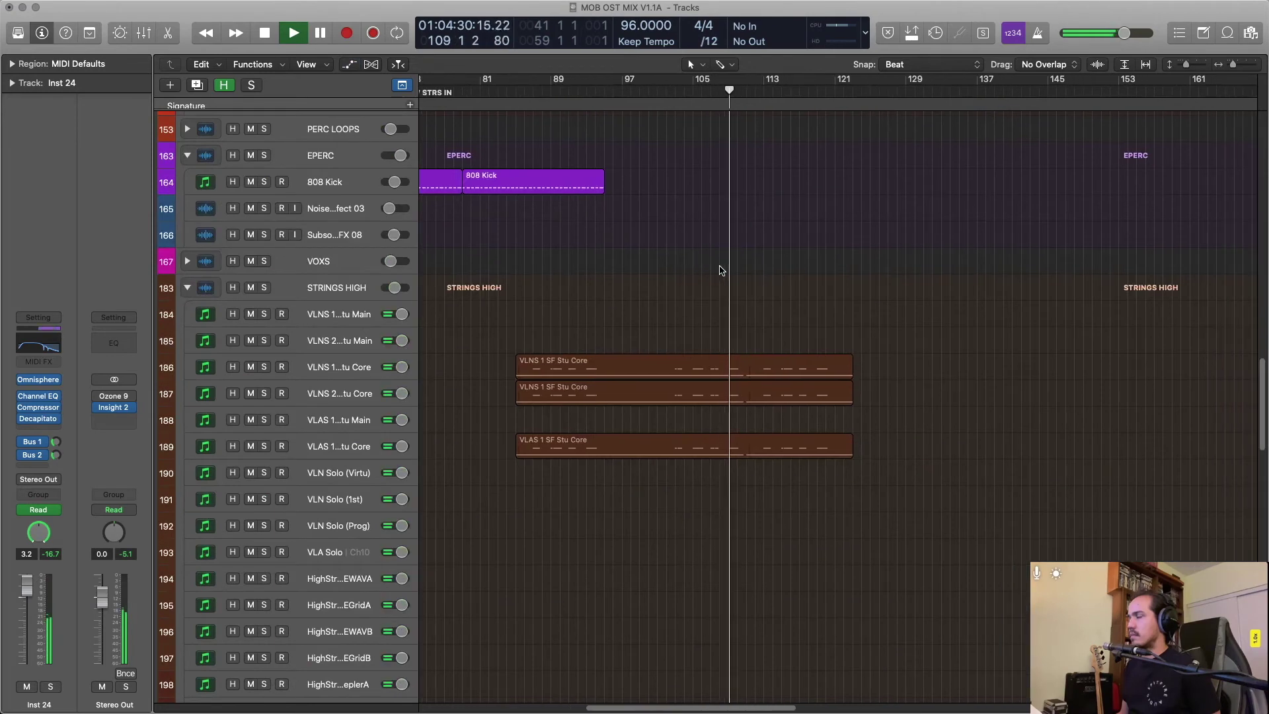
key("a")
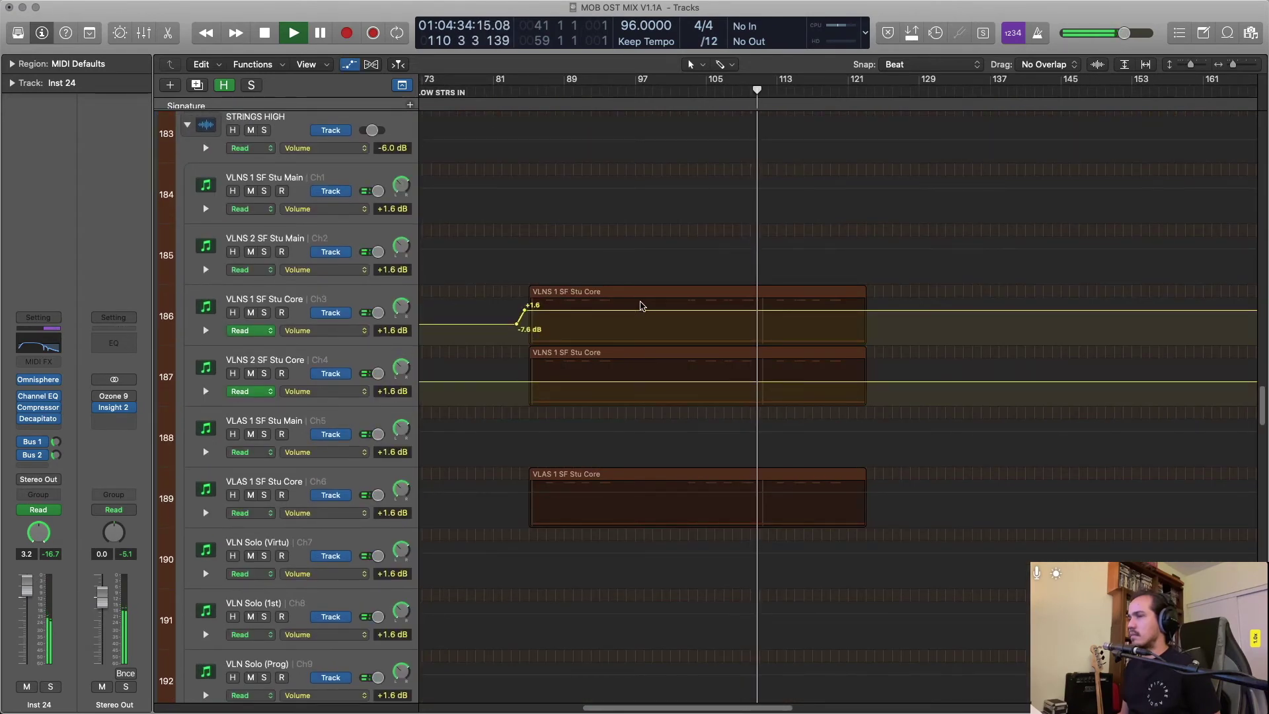
key("a")
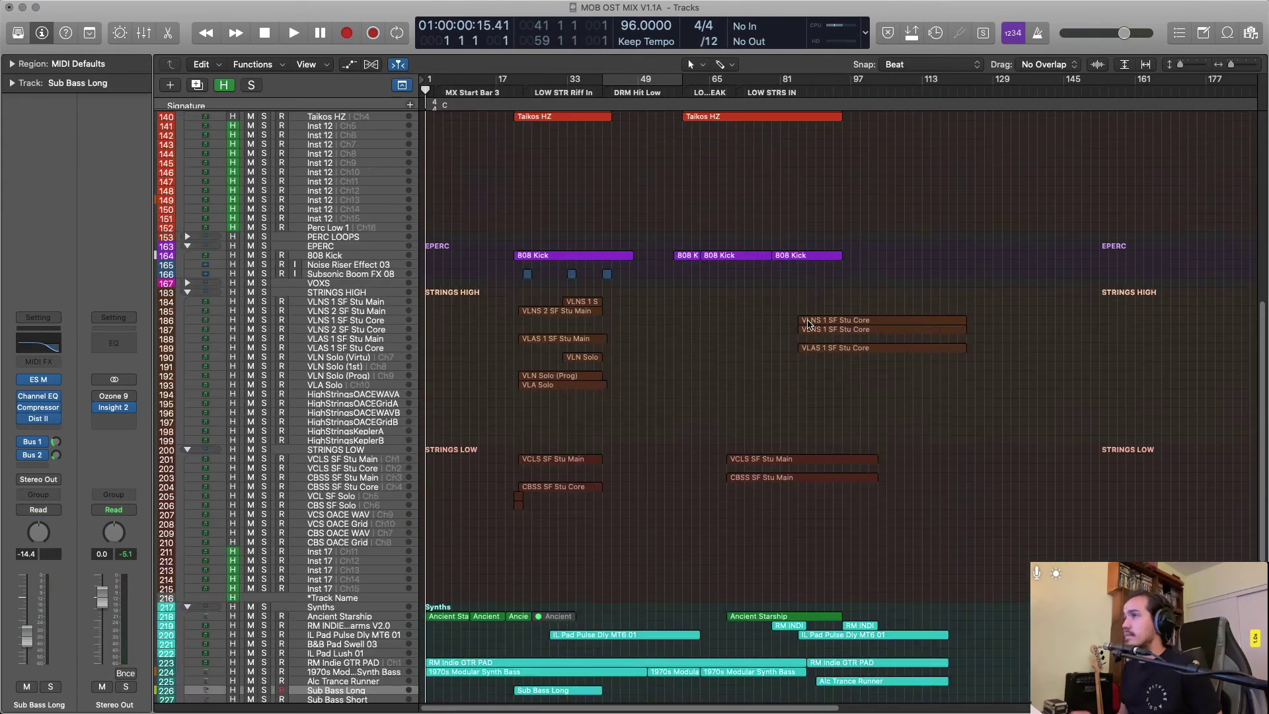
Save the project under the new name MOB OST MIX V1.2A in the same folder.
scroll(770, 384, "down", 10)
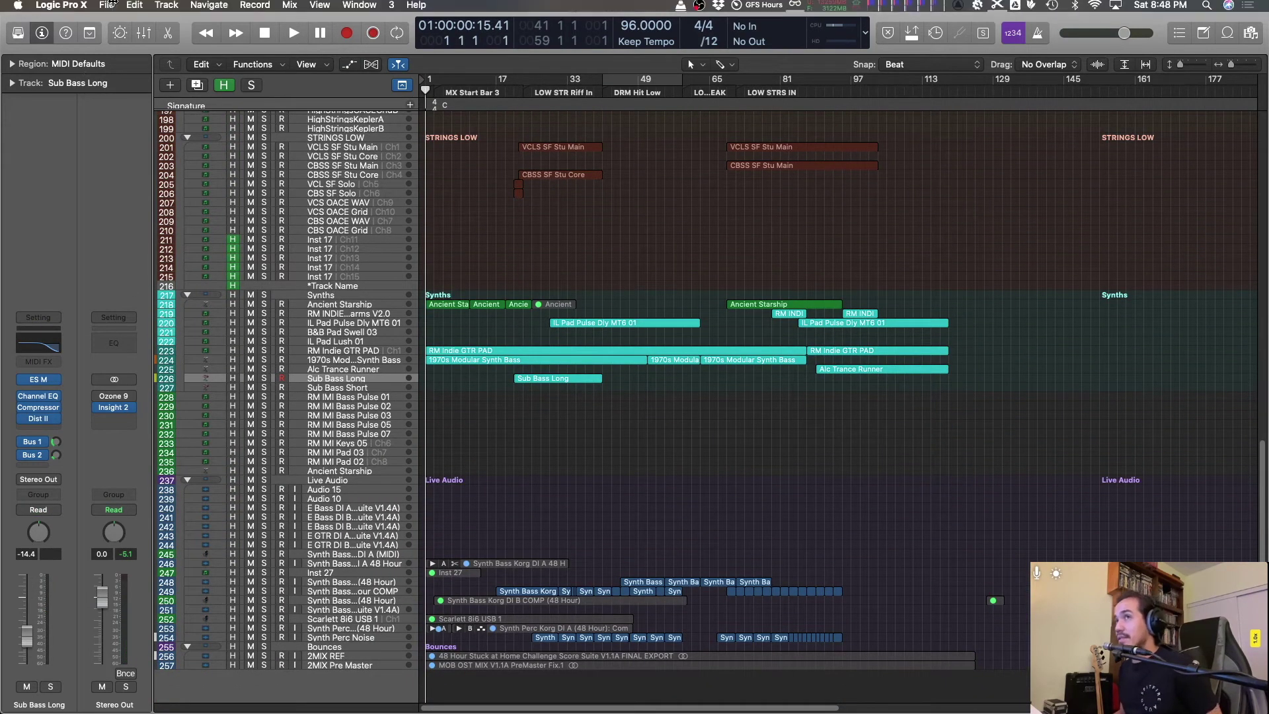
left_click(108, 7)
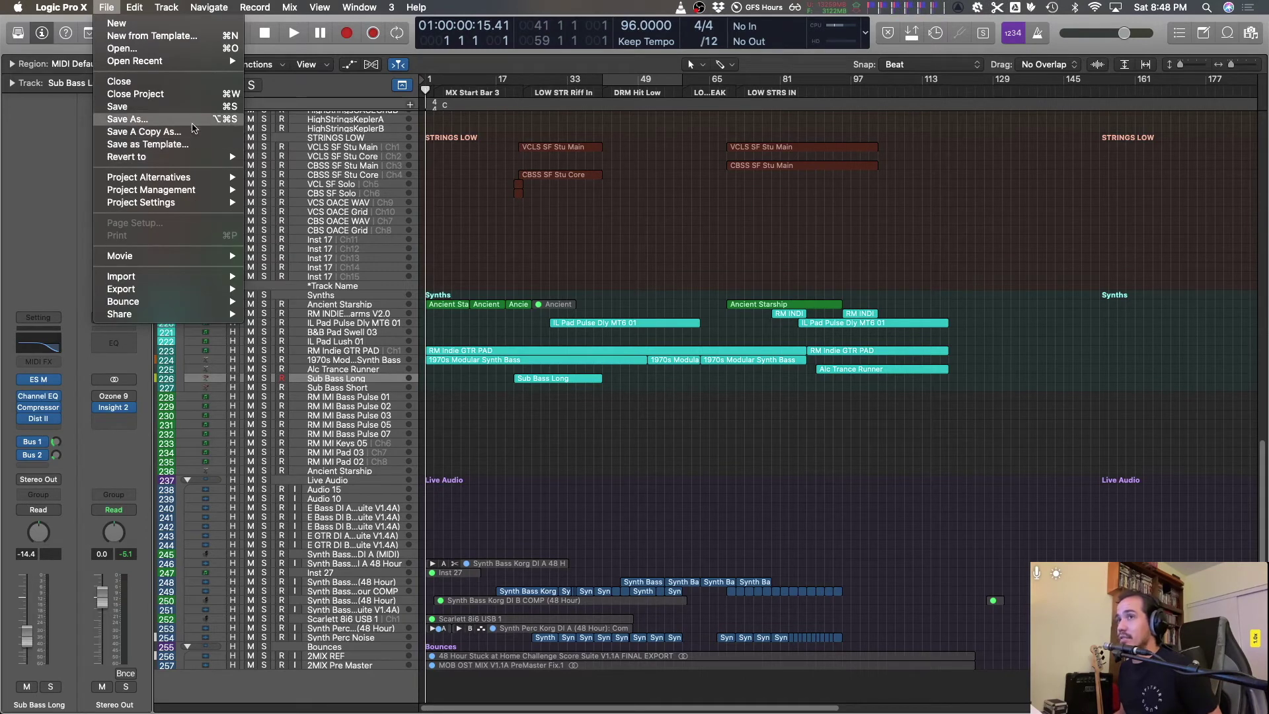
left_click(193, 120)
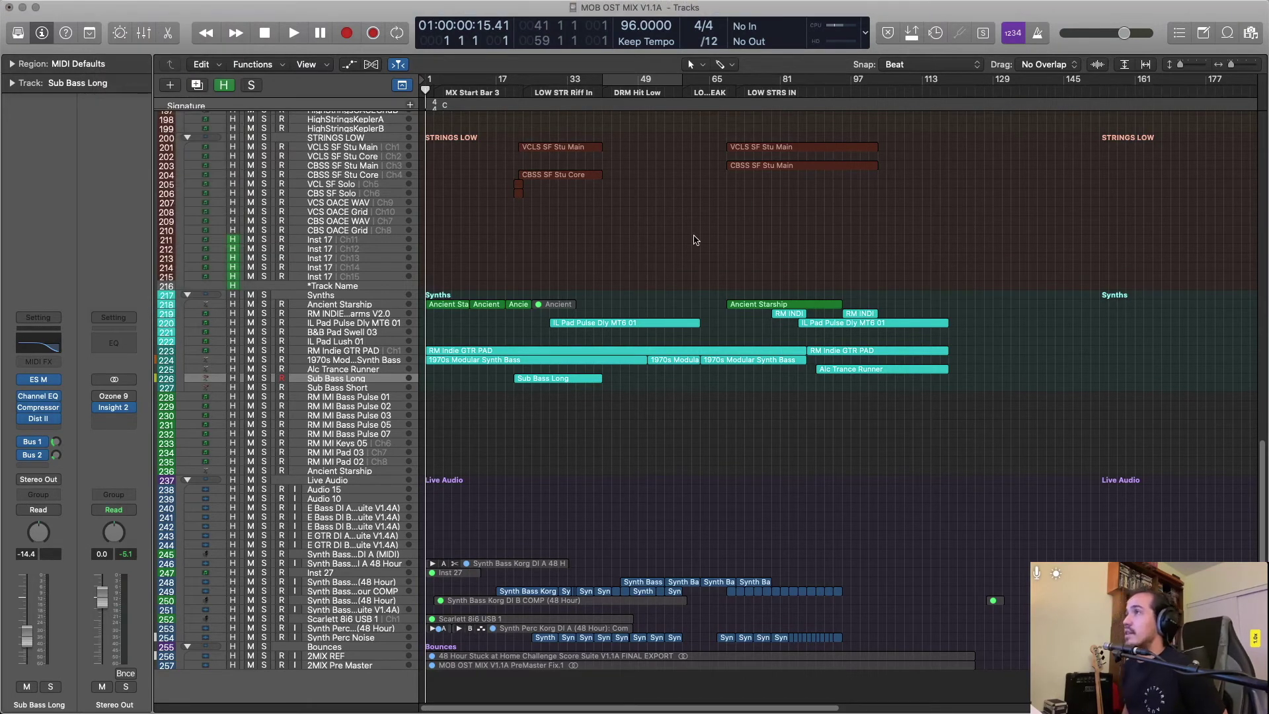
key("Right")
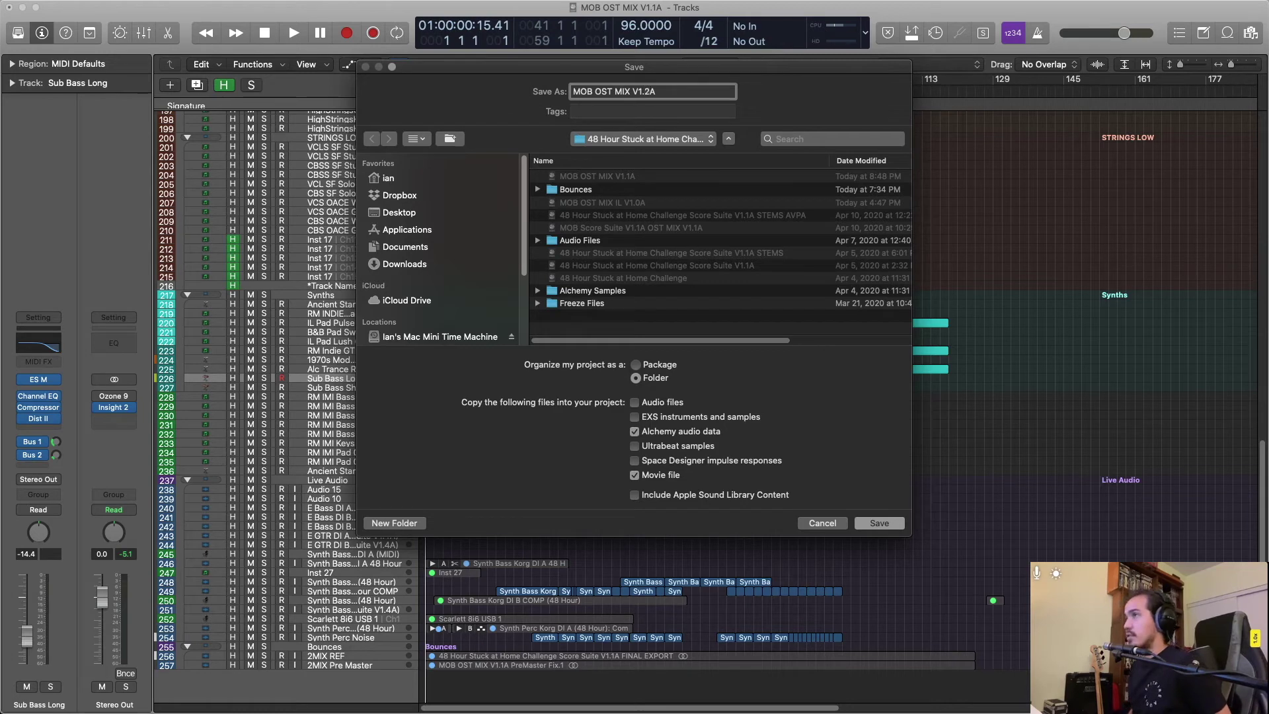
left_click(894, 524)
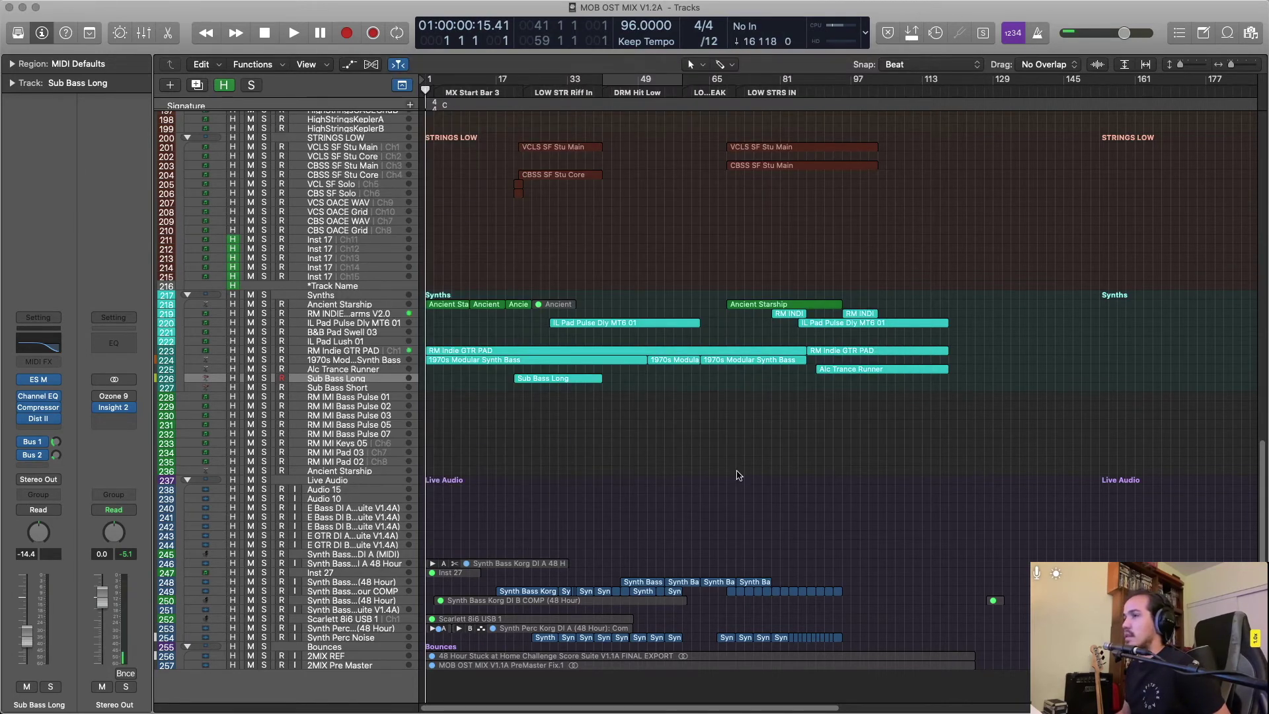
Bounce the mix offline as a 24-bit, 48000 Hz interleaved Wave named MOB OST MIX V1.2A PreMaster and add it to the project.
key("super+b")
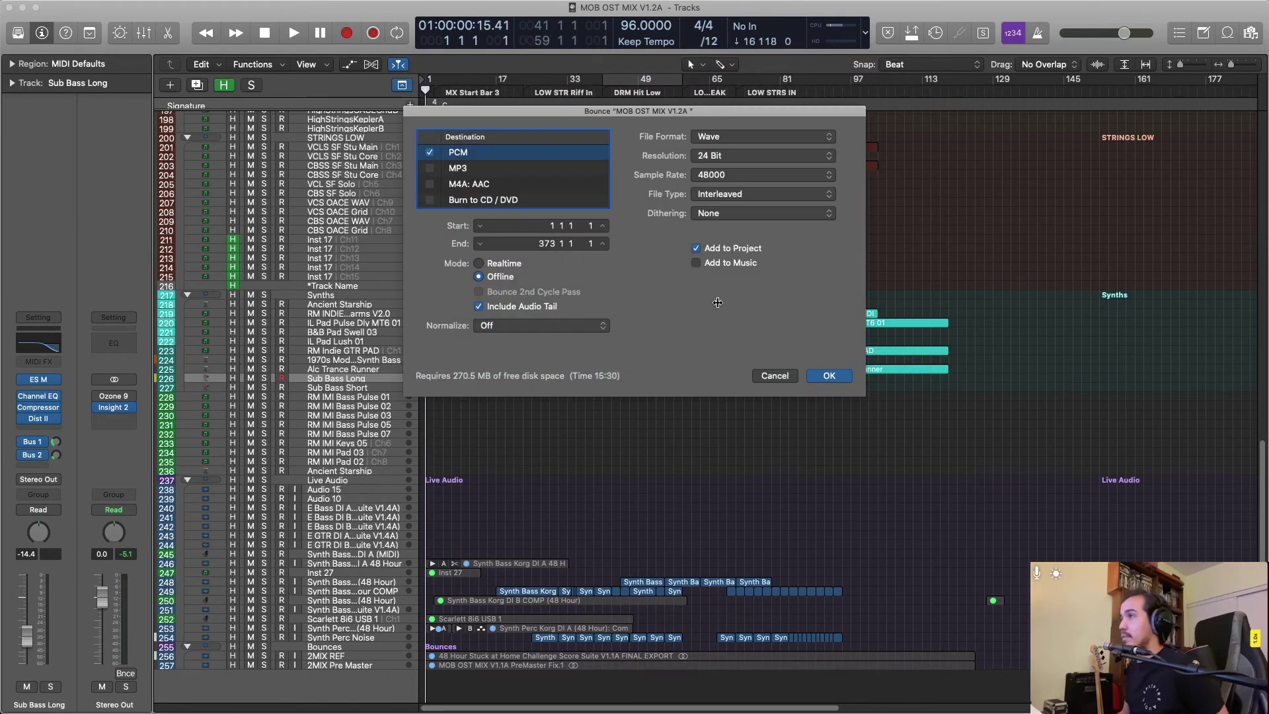
left_click_drag(632, 107, 738, 155)
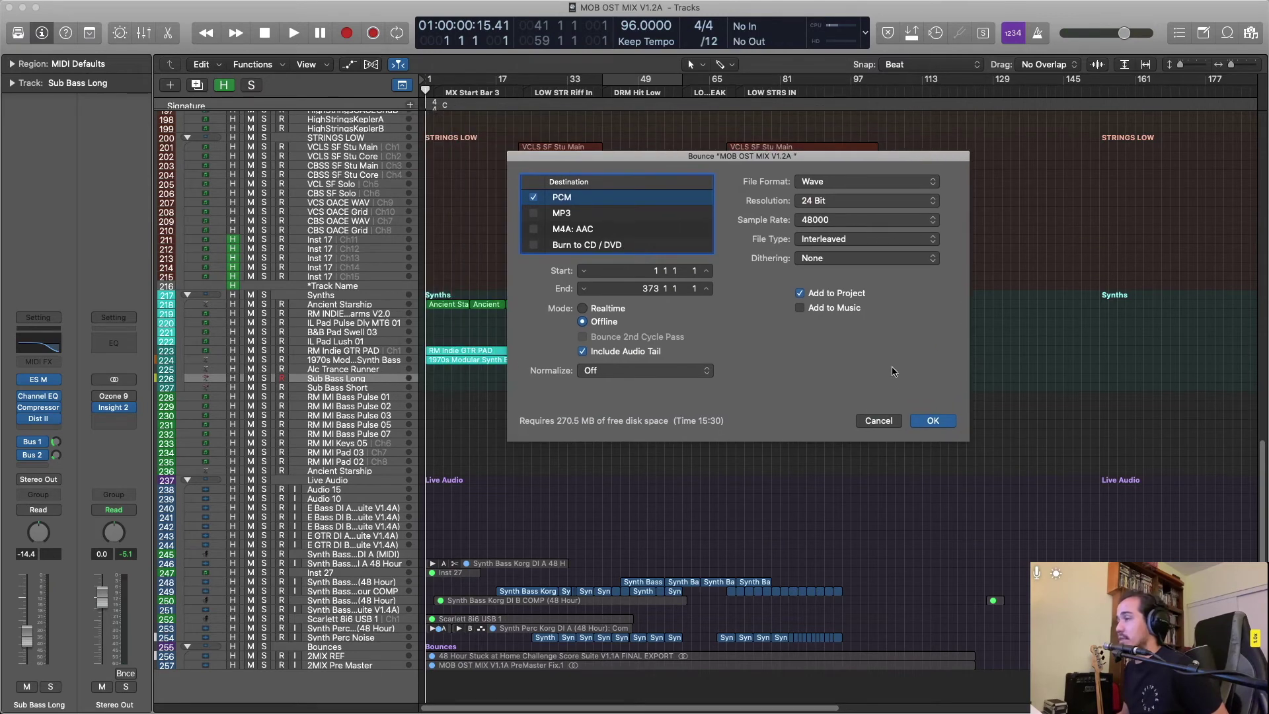
left_click(932, 420)
key("Right")
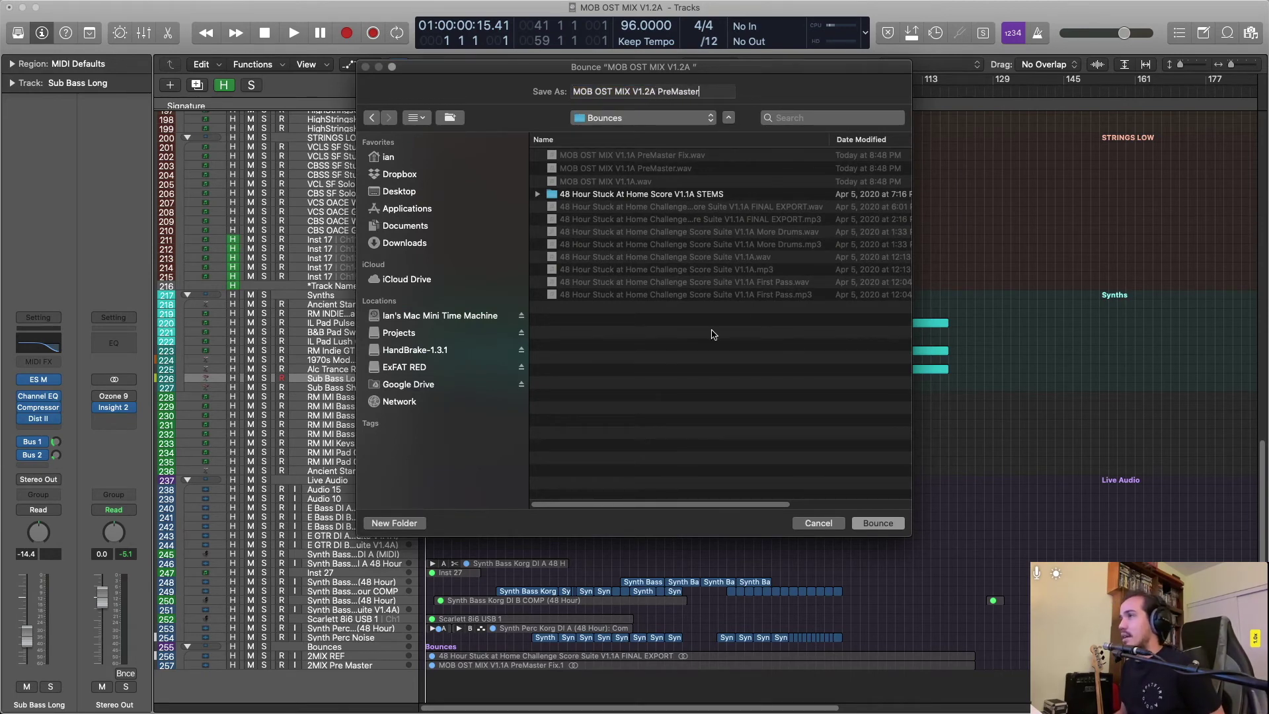
left_click_drag(844, 78, 859, 117)
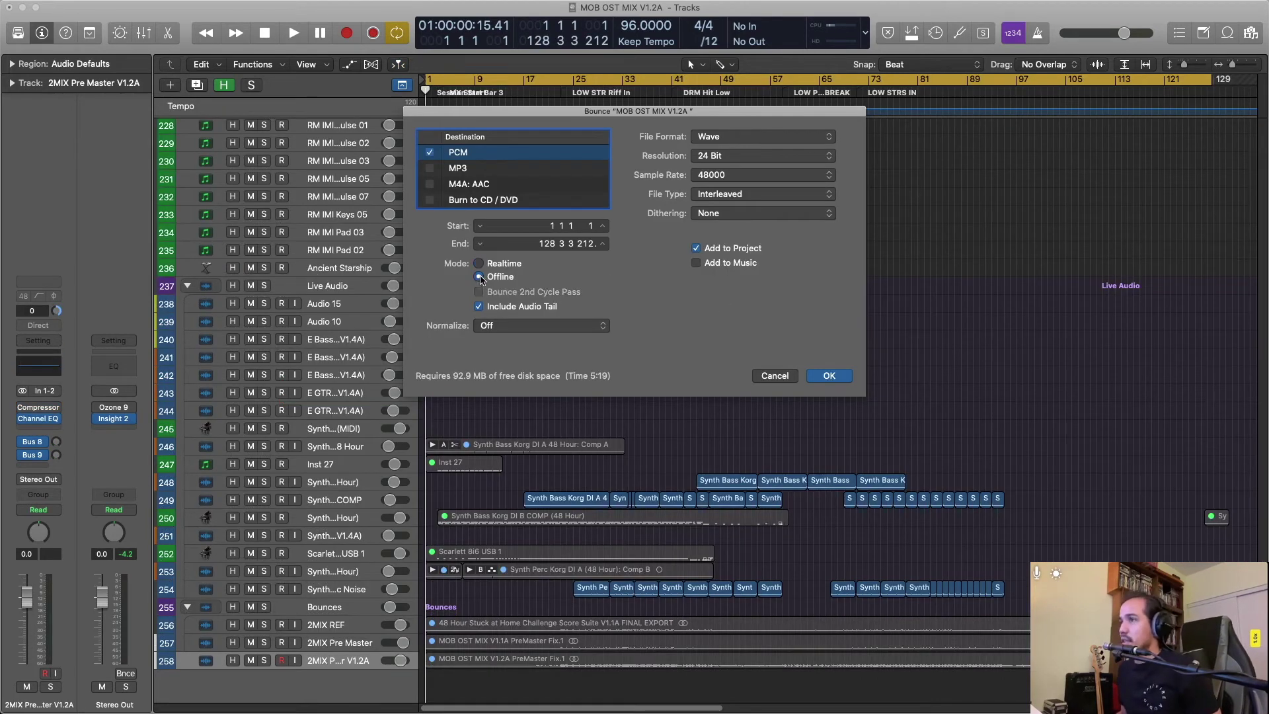
Bounce the mix in real time from bar 1 to 128 3 3 212 as a 24-bit Wave with the audio tail.
left_click_drag(664, 123, 792, 161)
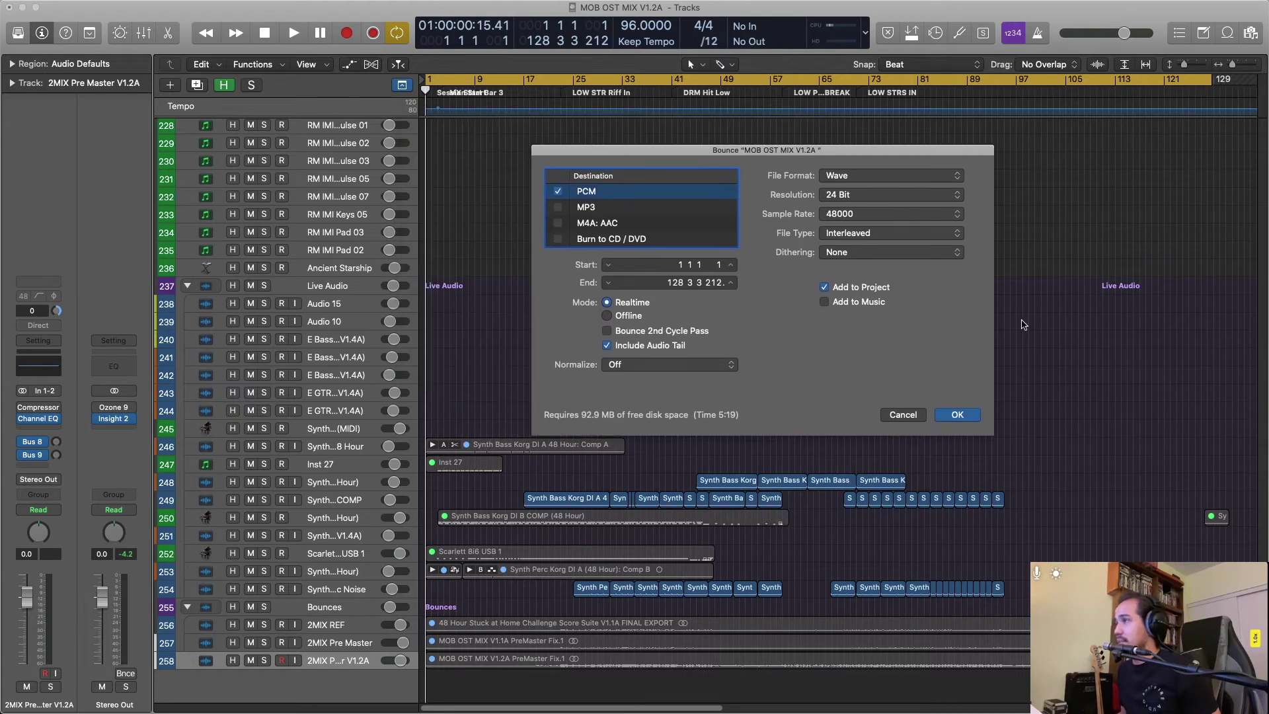
left_click(957, 415)
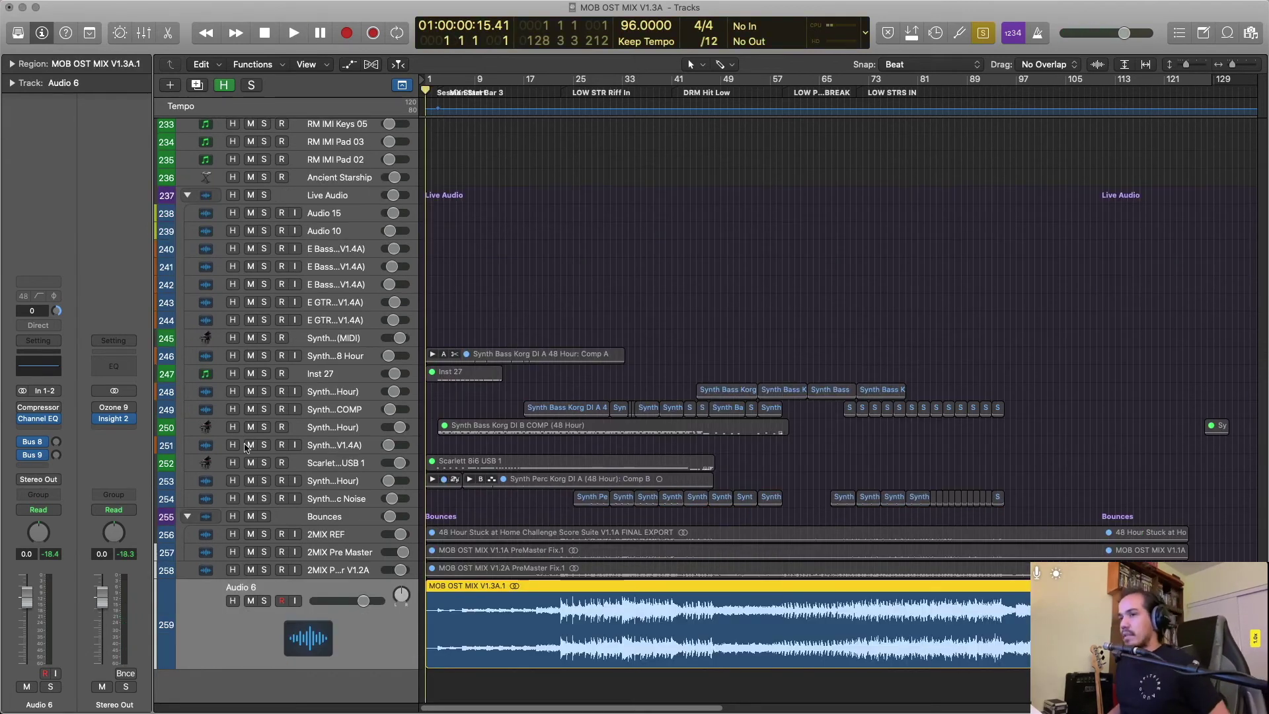
Open the Ozone 9 plug-in on the Stereo Out and place it clear of the full-length MOB OST MIX V1.3A bounce.
key("super+Right")
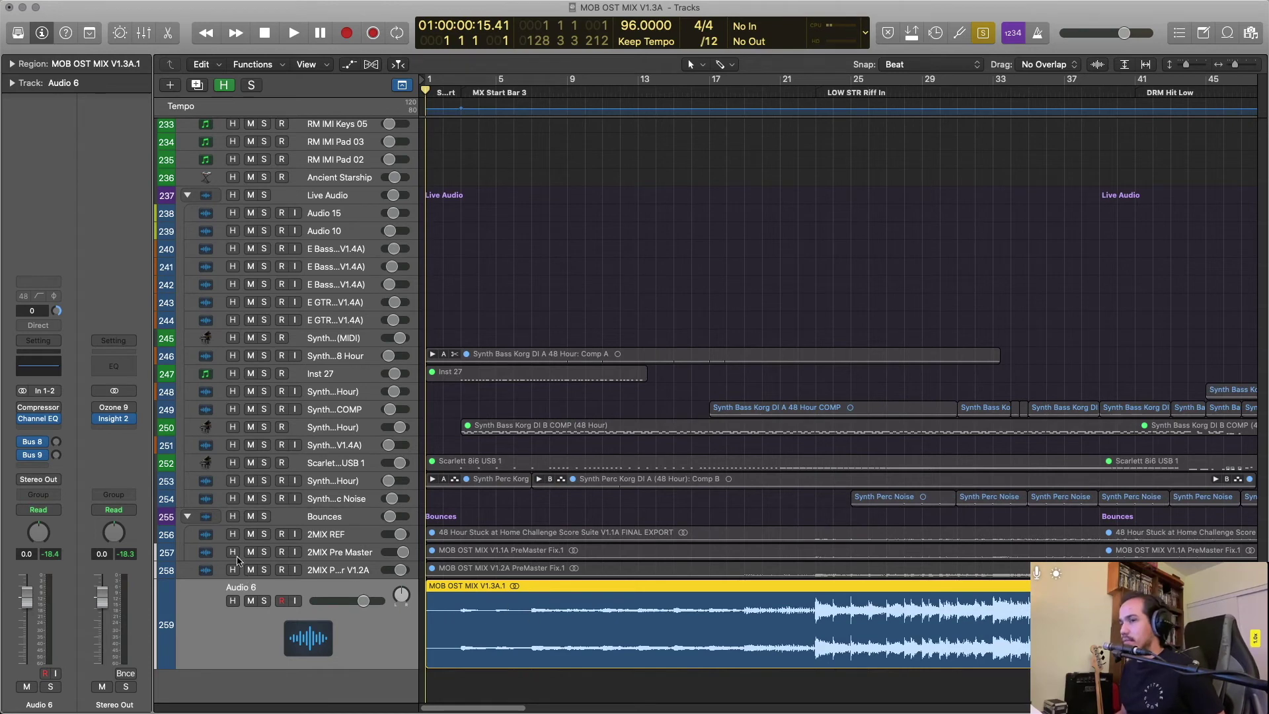
left_click(101, 411)
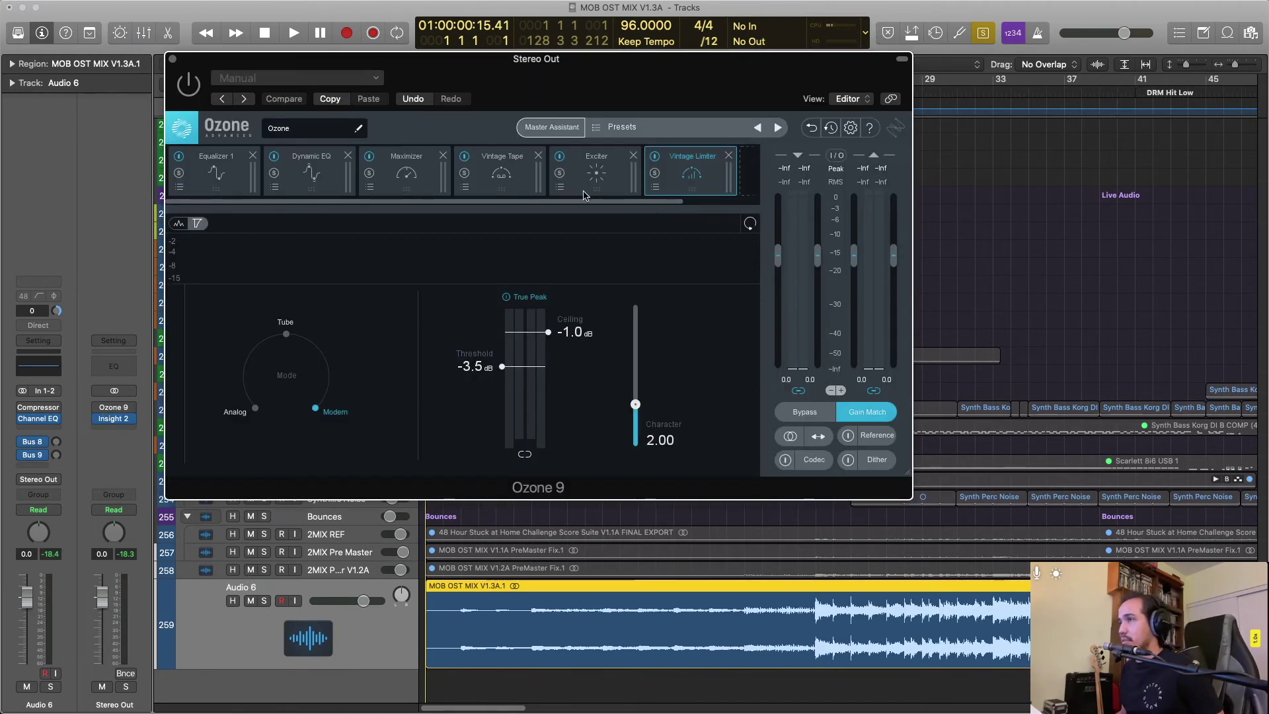
left_click_drag(519, 82, 745, 60)
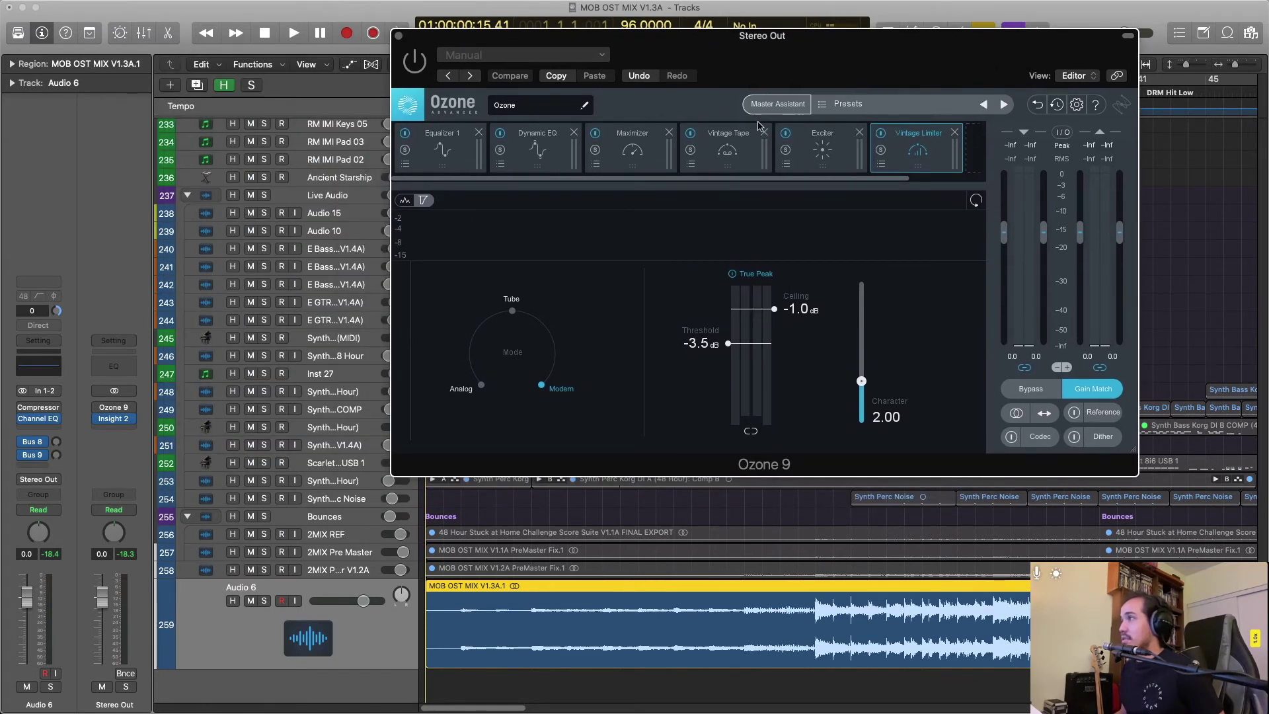
key("super+Left")
key("super+Left")
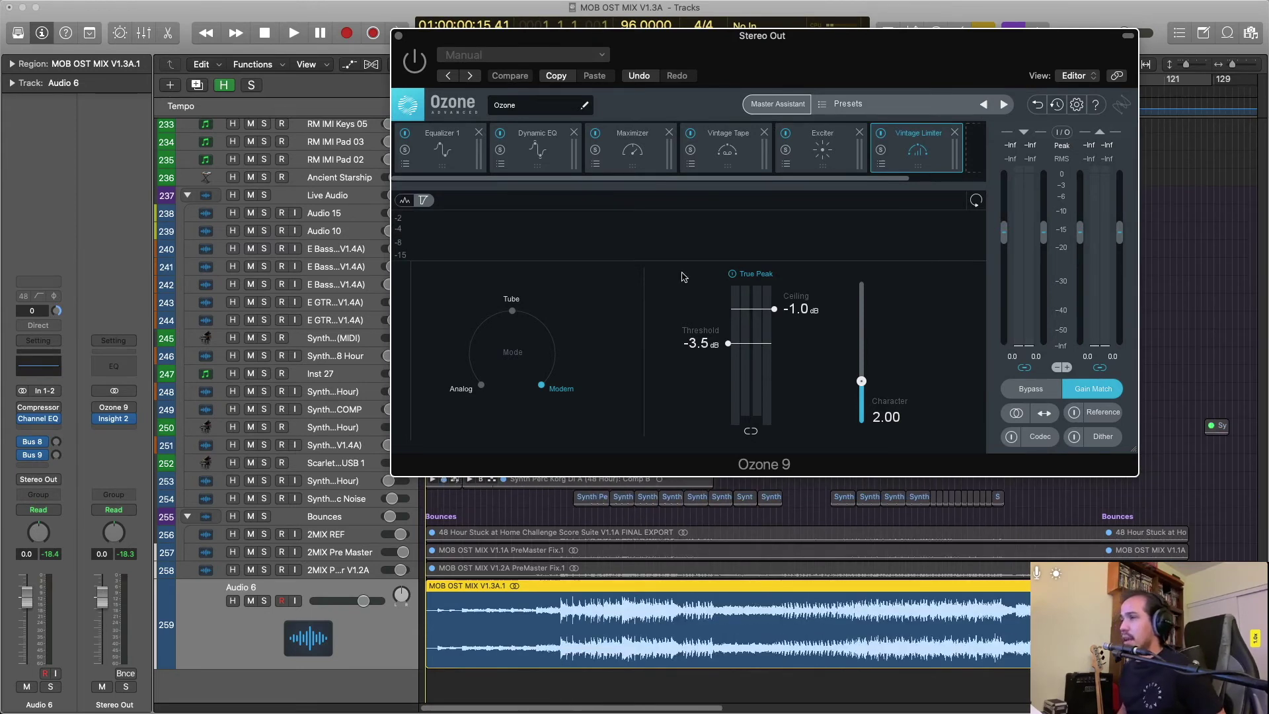
mouse_move(688, 53)
left_mouse_down()
mouse_move(626, 234)
mouse_move(656, 206)
mouse_move(672, 64)
left_mouse_up()
Play the MOB OST MIX V1.3A bounce from about bar 16, just before the LOW STR Riff In marker.
left_click(559, 95)
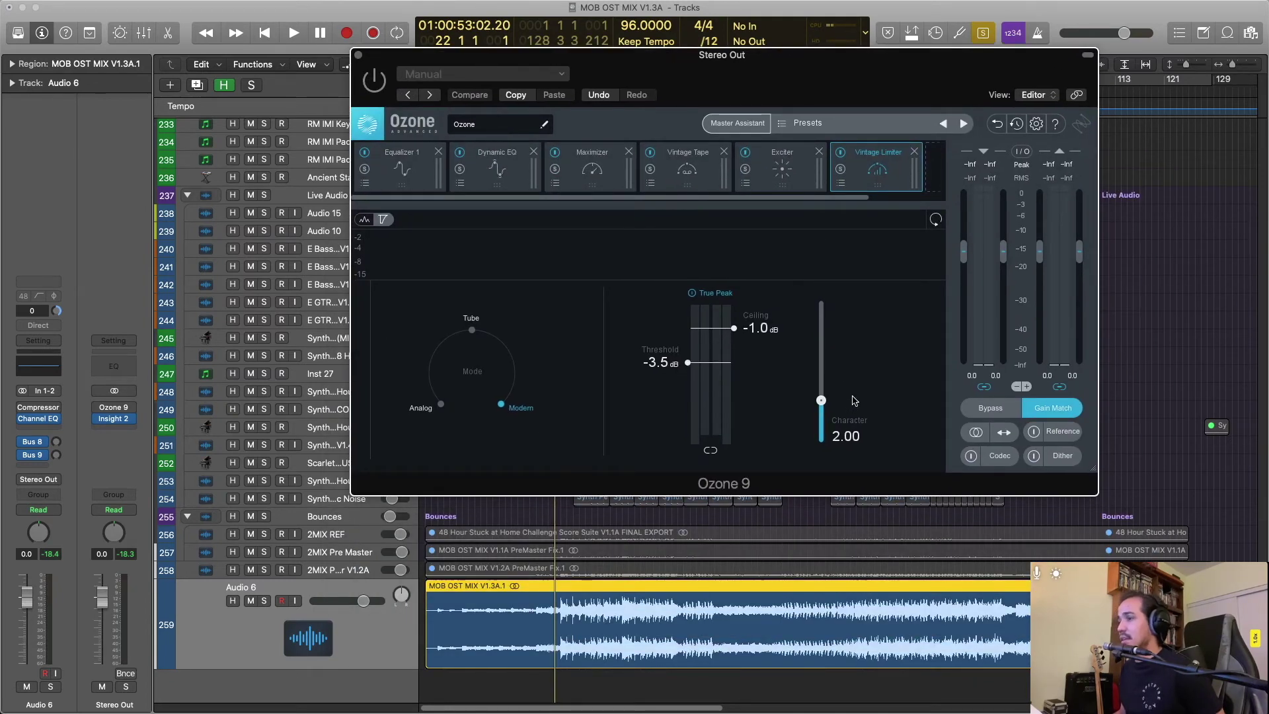
key("Return")
key("space")
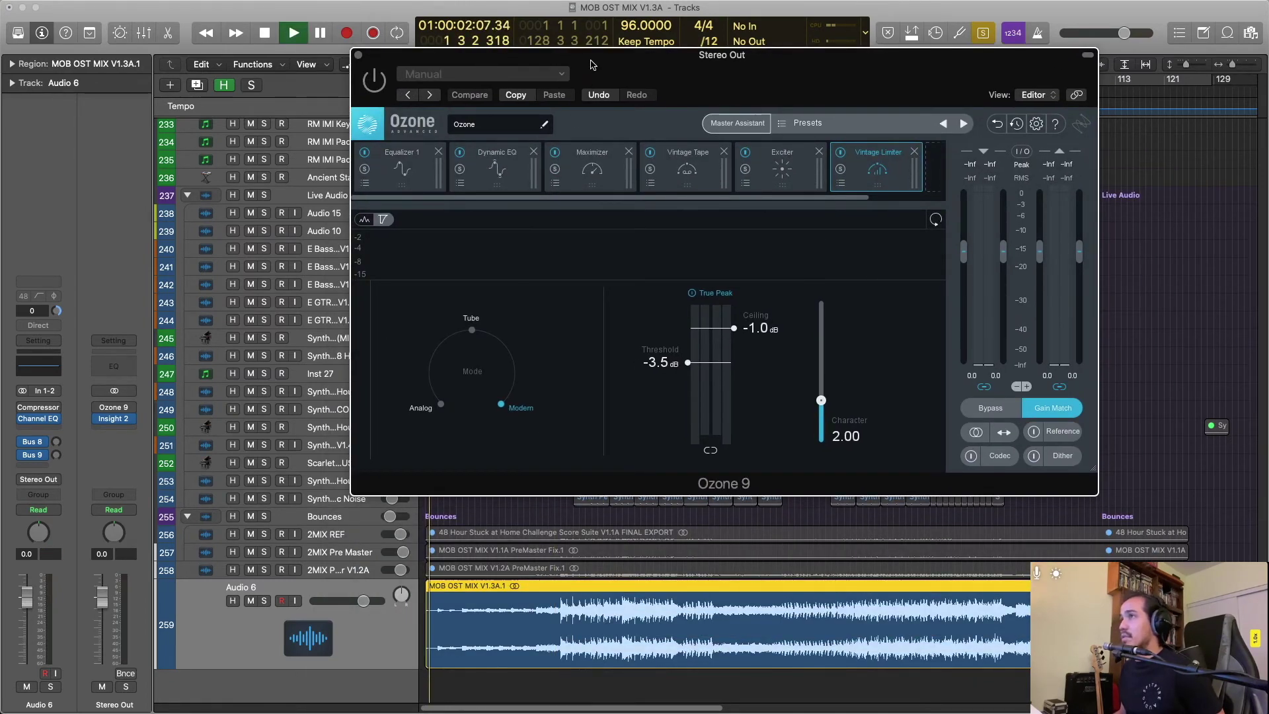
left_click_drag(591, 65, 788, 34)
left_click(519, 93)
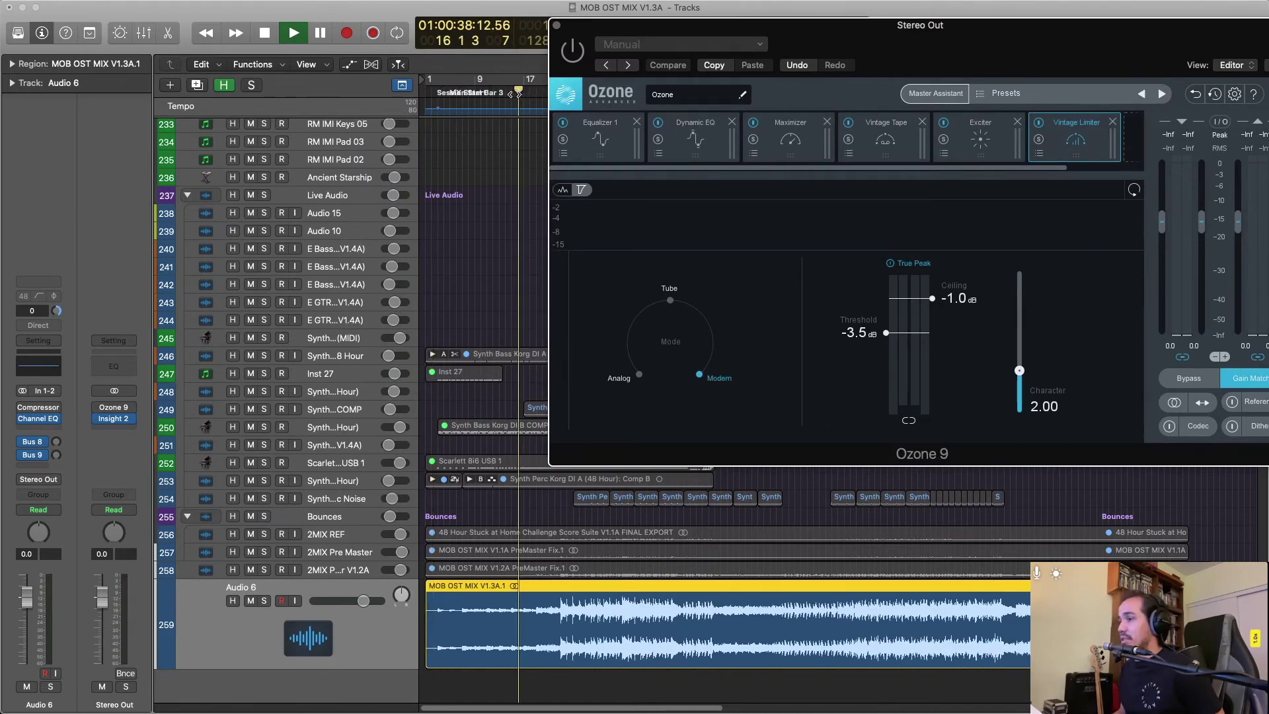
Run Ozone's Master Assistant on the playing mix and accept its suggested module chain.
left_click_drag(1034, 25, 572, 177)
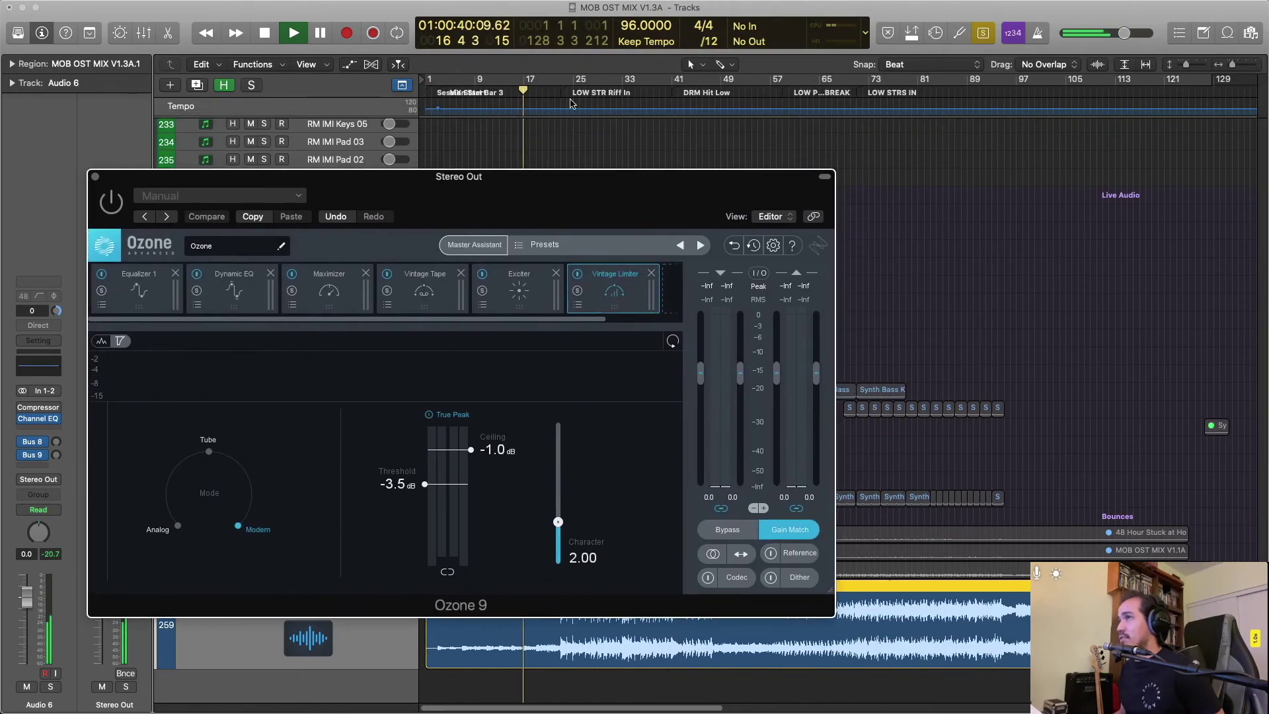
left_click(474, 244)
left_click_drag(337, 177, 564, 193)
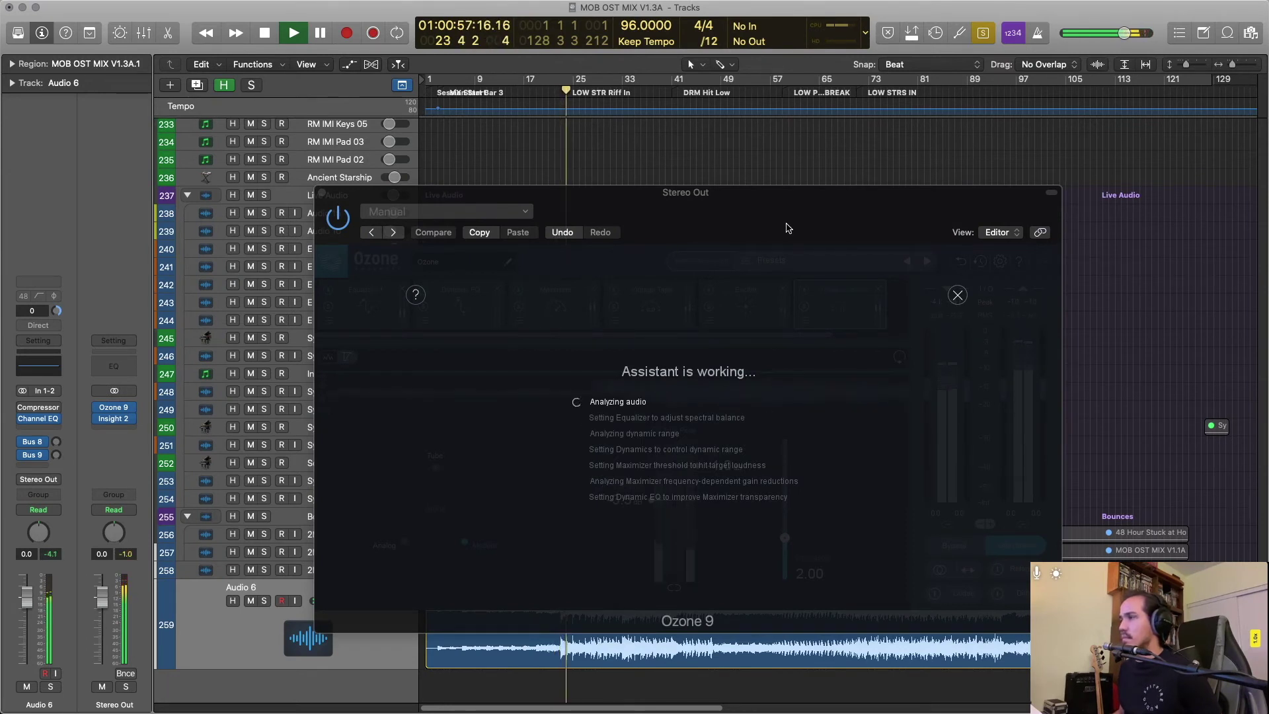
left_click_drag(774, 199, 810, 160)
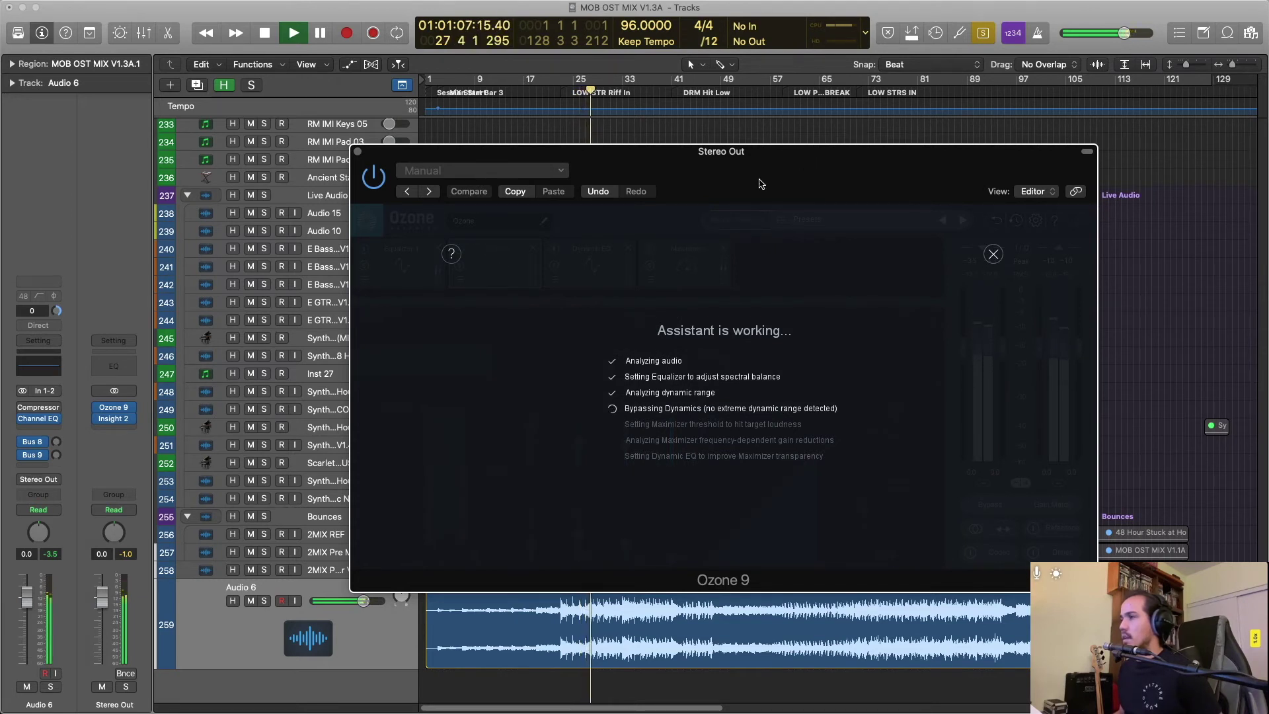
left_click_drag(767, 171, 734, 164)
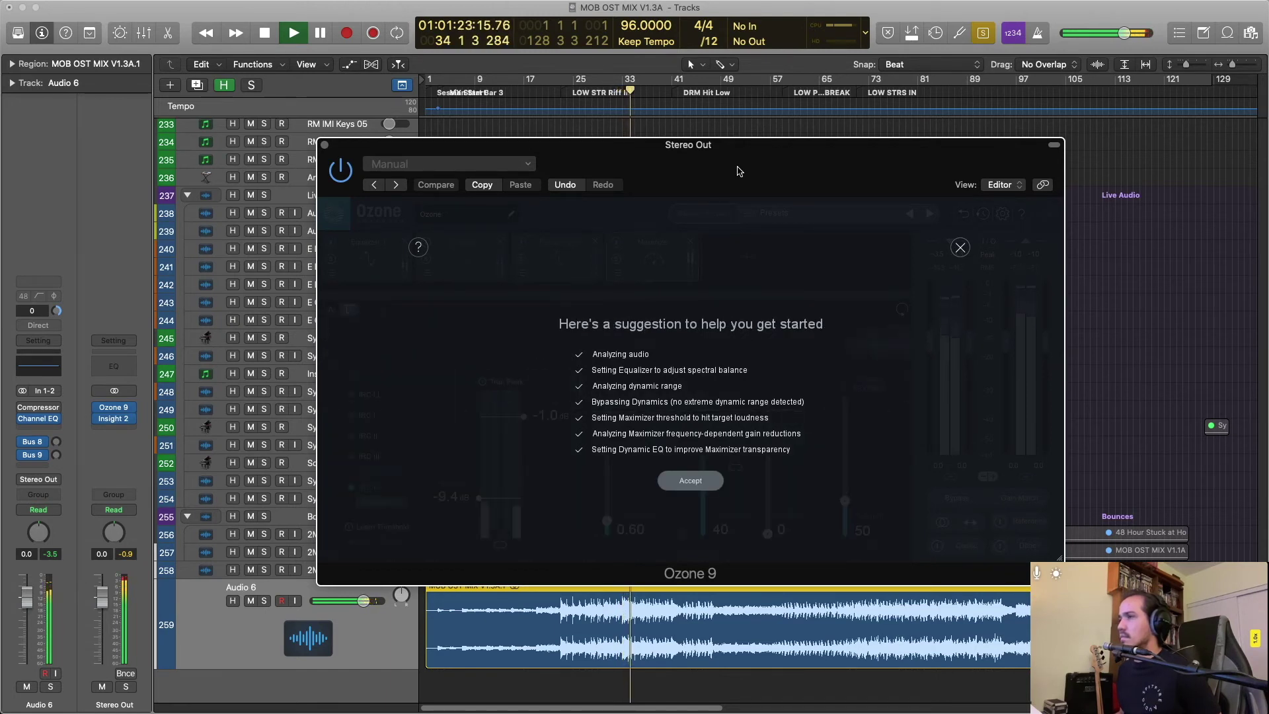
left_click(701, 484)
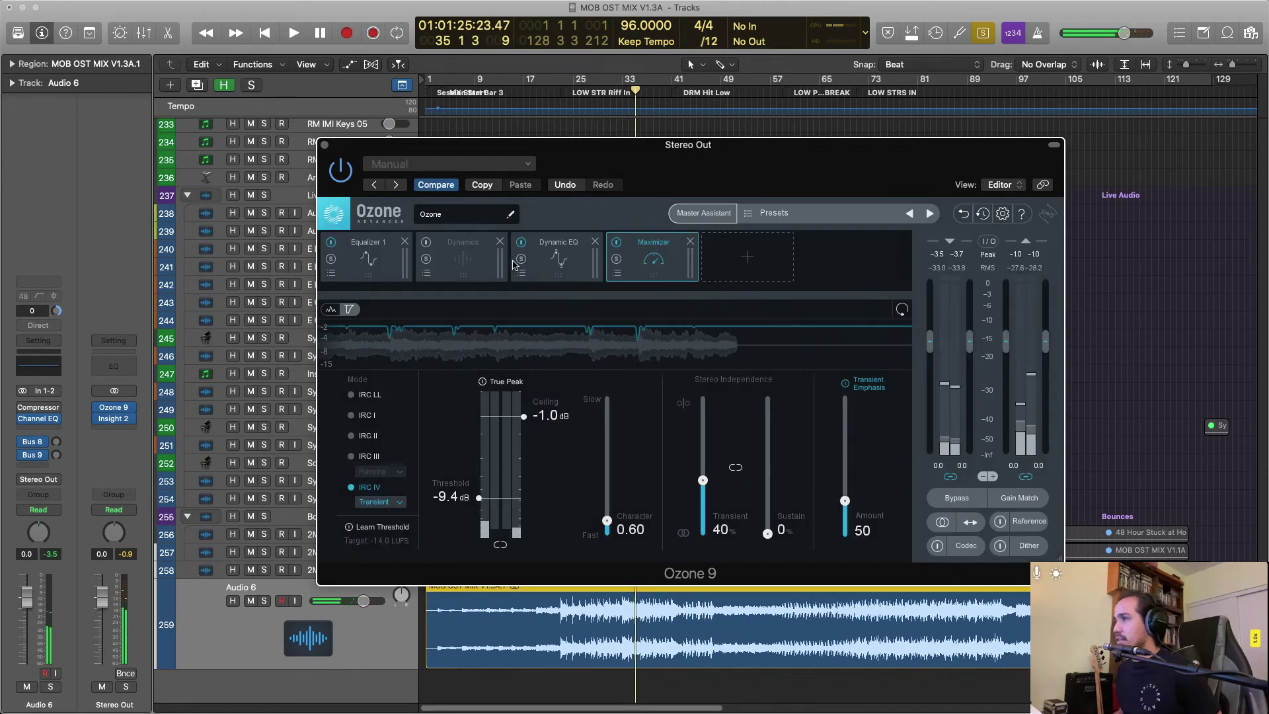
Return the playhead to bar 23 and add a bypassed Vintage Tape module after the Maximizer in Ozone.
left_click_drag(554, 156, 600, 77)
left_click(560, 82)
left_click(724, 189)
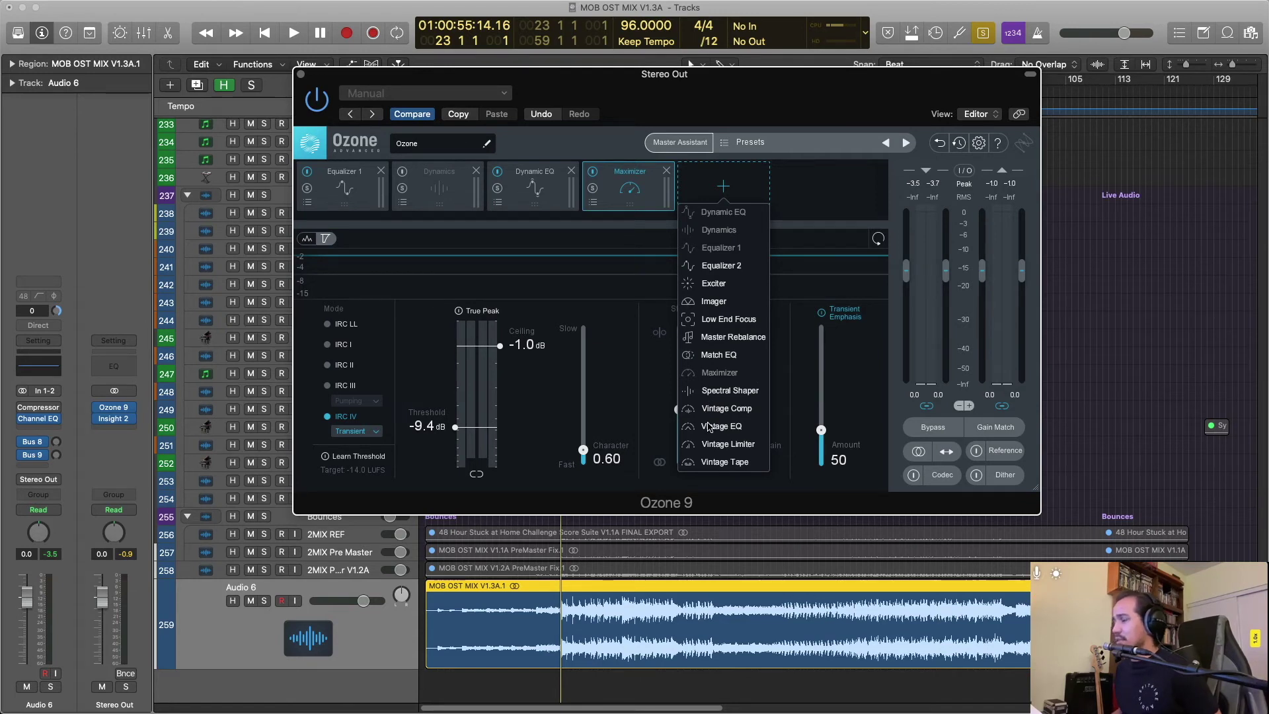
left_click(722, 461)
left_click(688, 174)
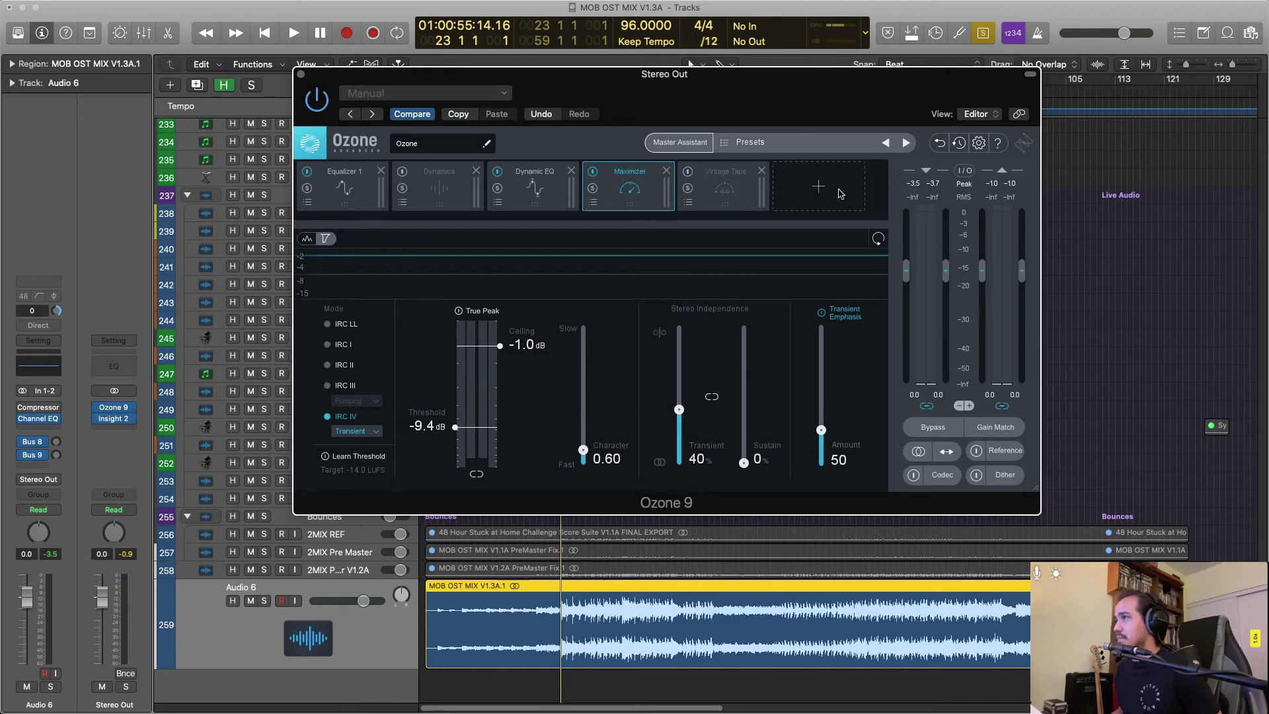
Add an Exciter and a bypassed Vintage Limiter to the end of the Ozone module chain.
left_click(817, 188)
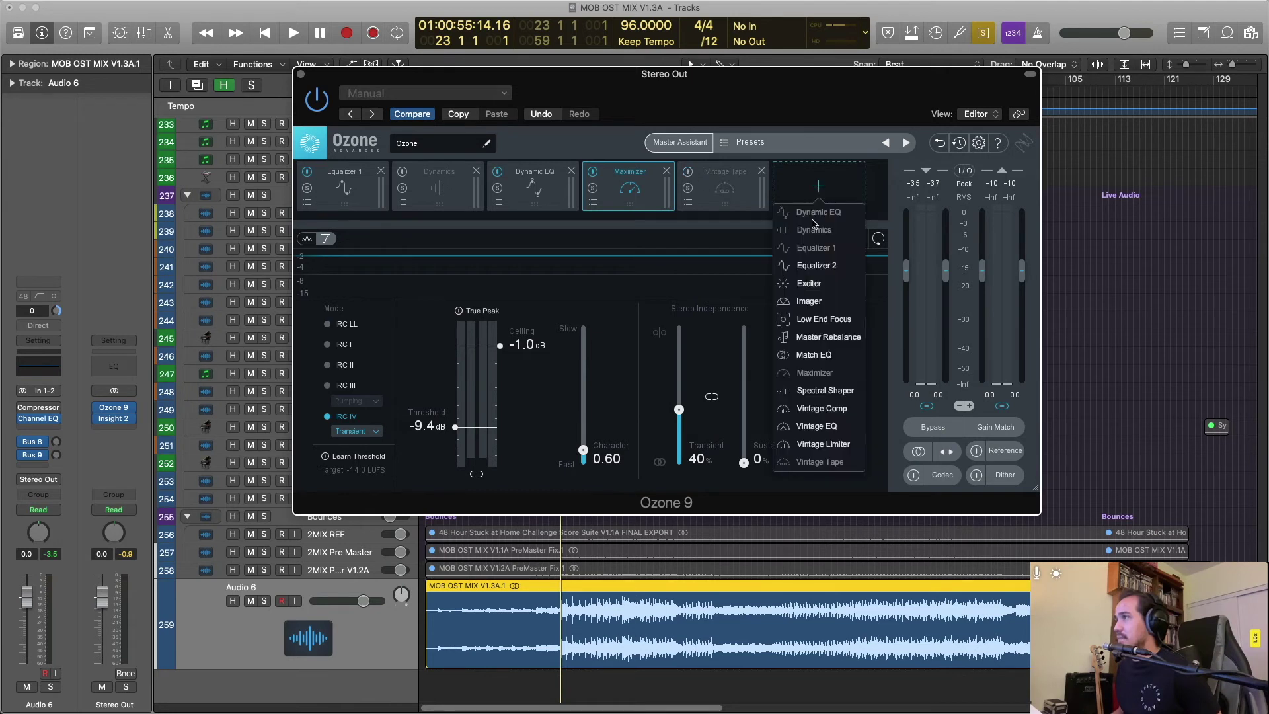
left_click(811, 284)
left_click(820, 198)
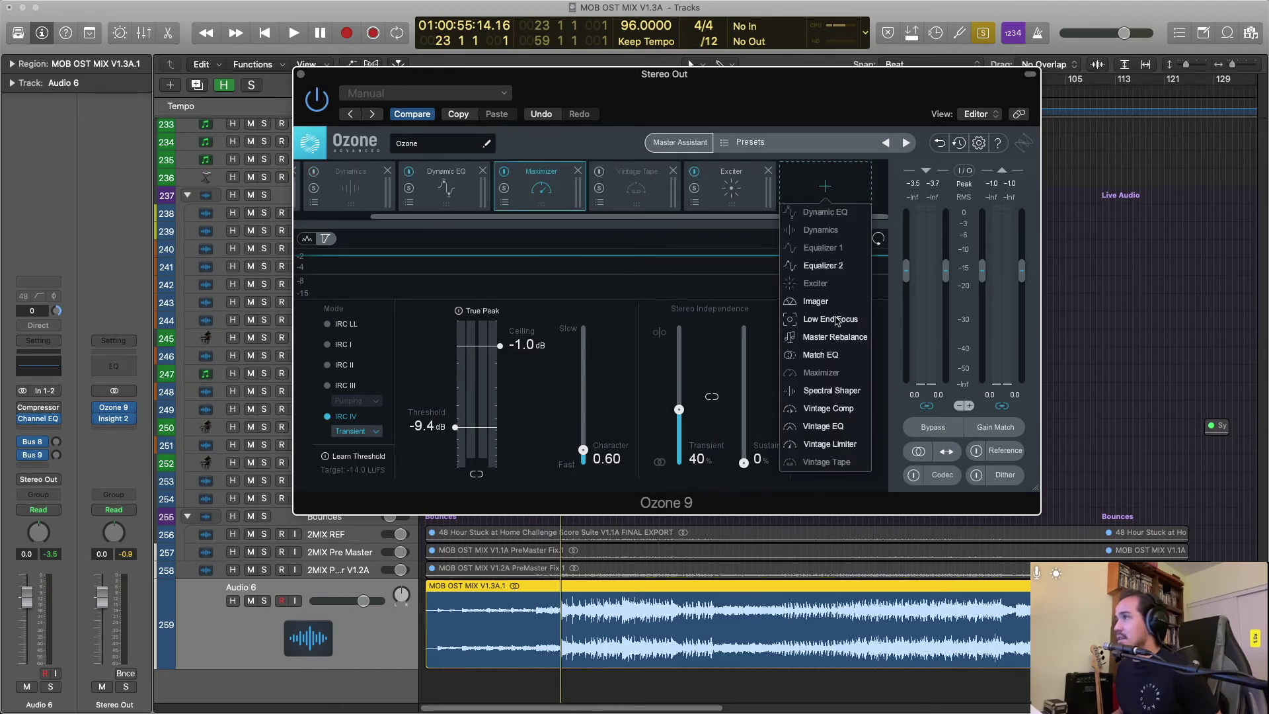
left_click(824, 445)
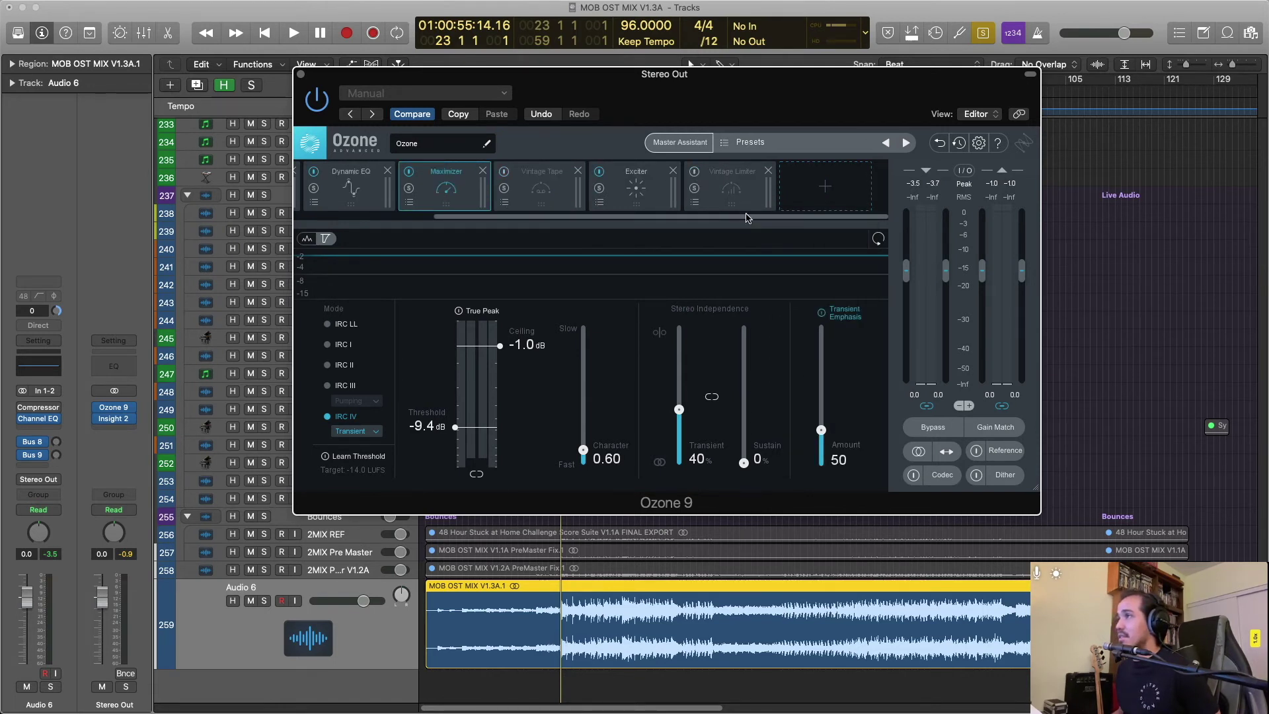
left_click_drag(567, 223, 407, 225)
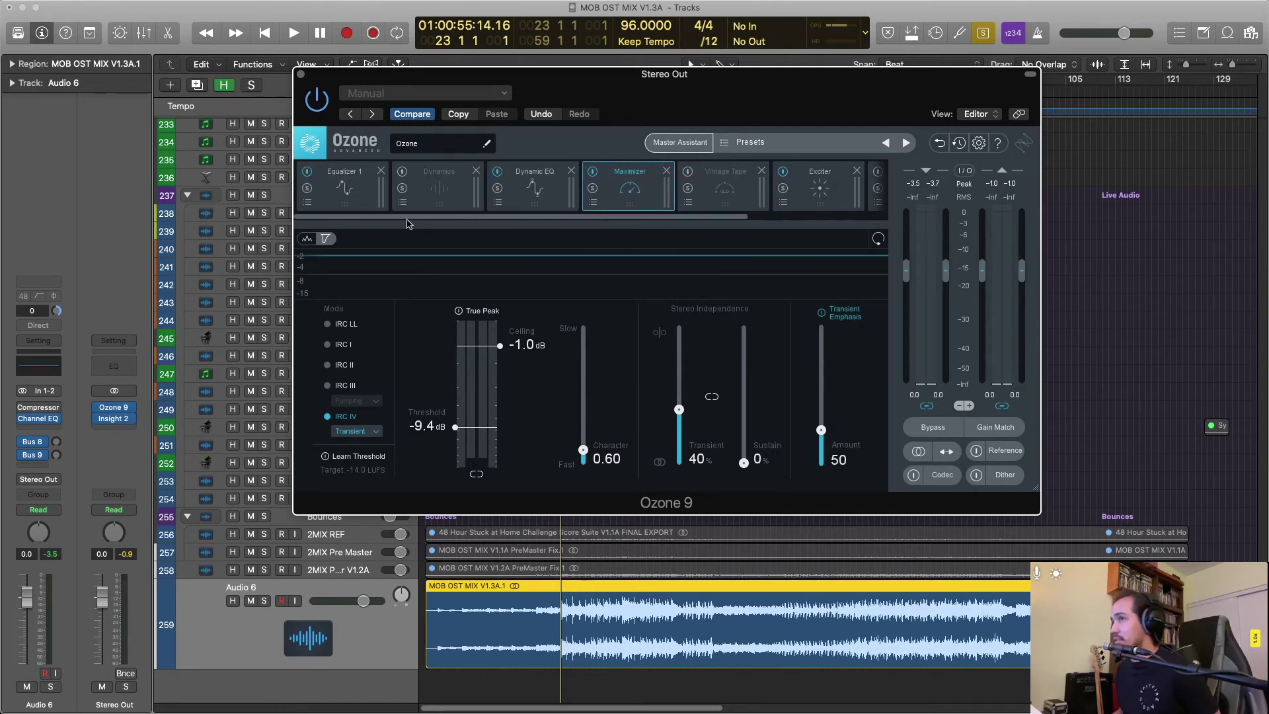
Play the mix from the start and enable the Vintage Tape module in Ozone's chain.
left_click_drag(554, 74, 560, 105)
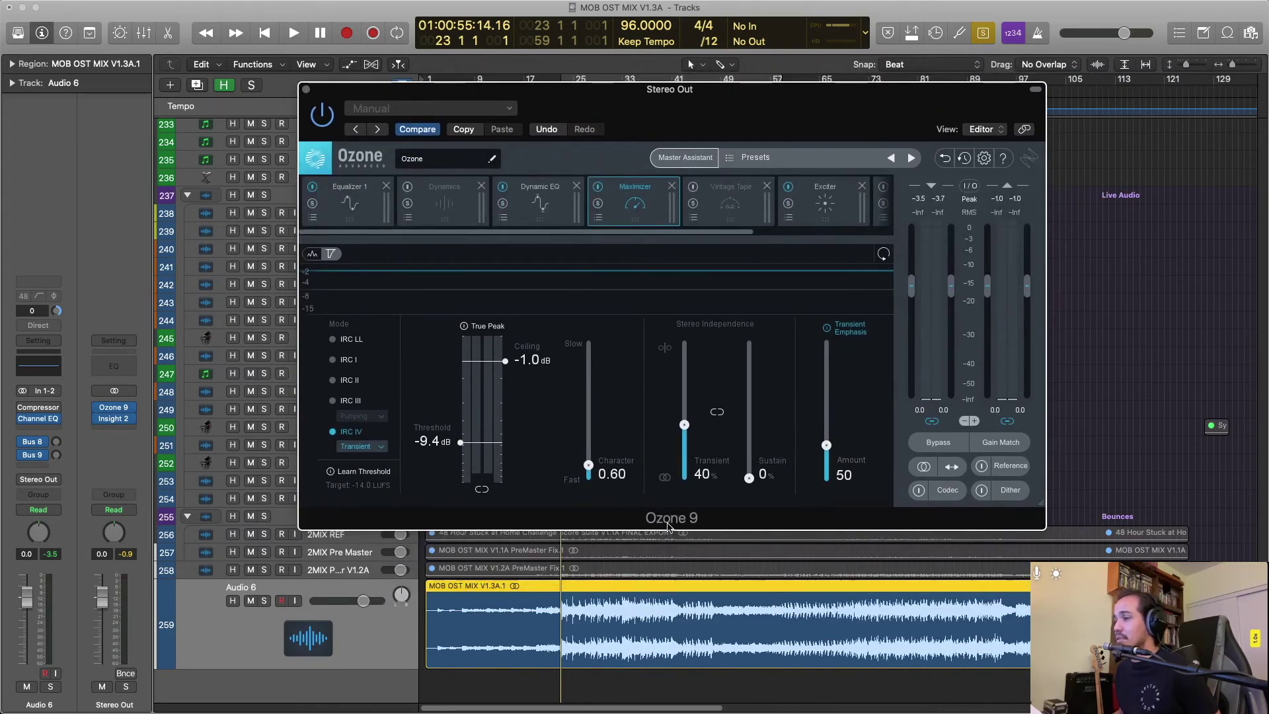
key("space")
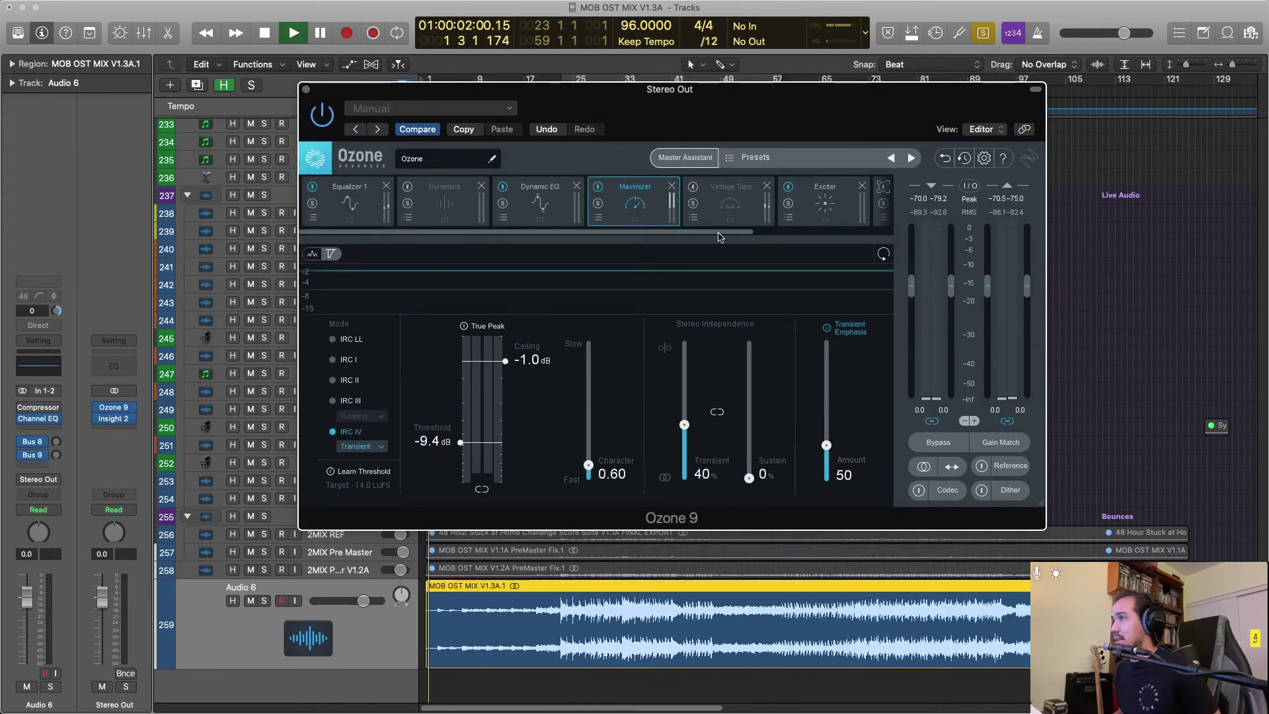
scroll(813, 230, "right", 1)
scroll(762, 249, "right", 5)
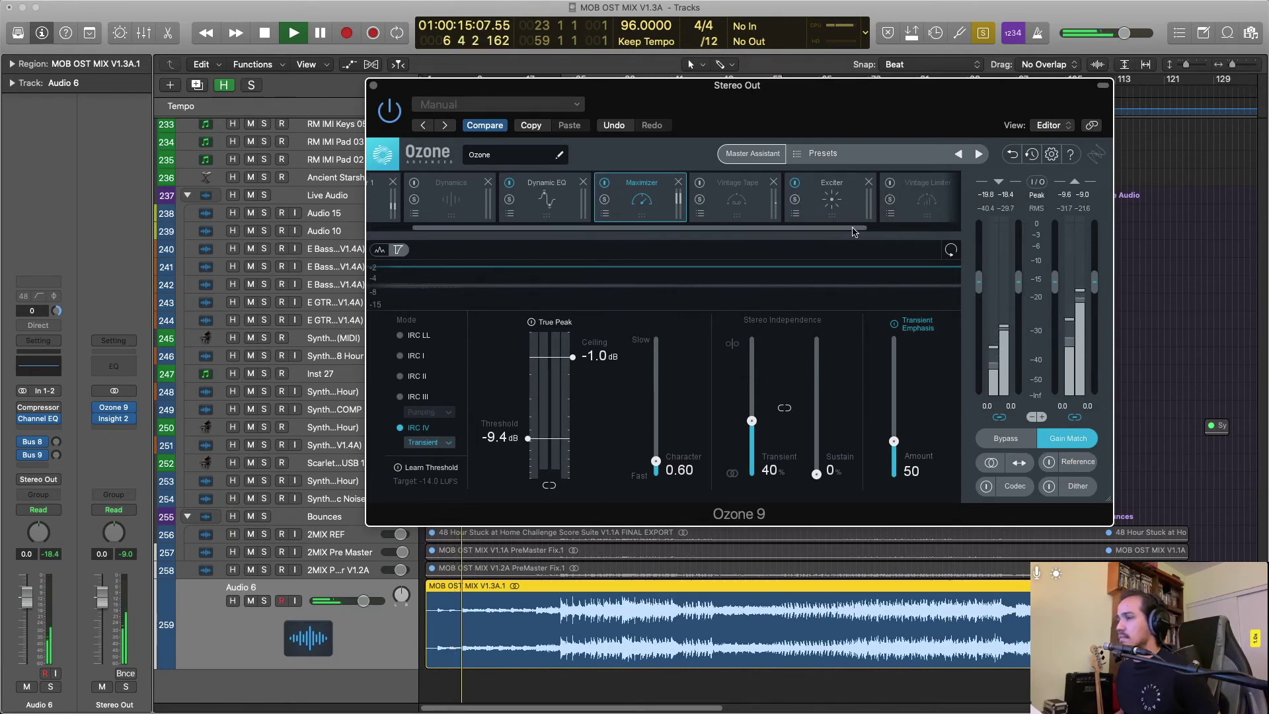
mouse_move(808, 231)
left_mouse_down()
mouse_move(921, 232)
mouse_move(807, 237)
left_mouse_up()
scroll(727, 202, "right", 5)
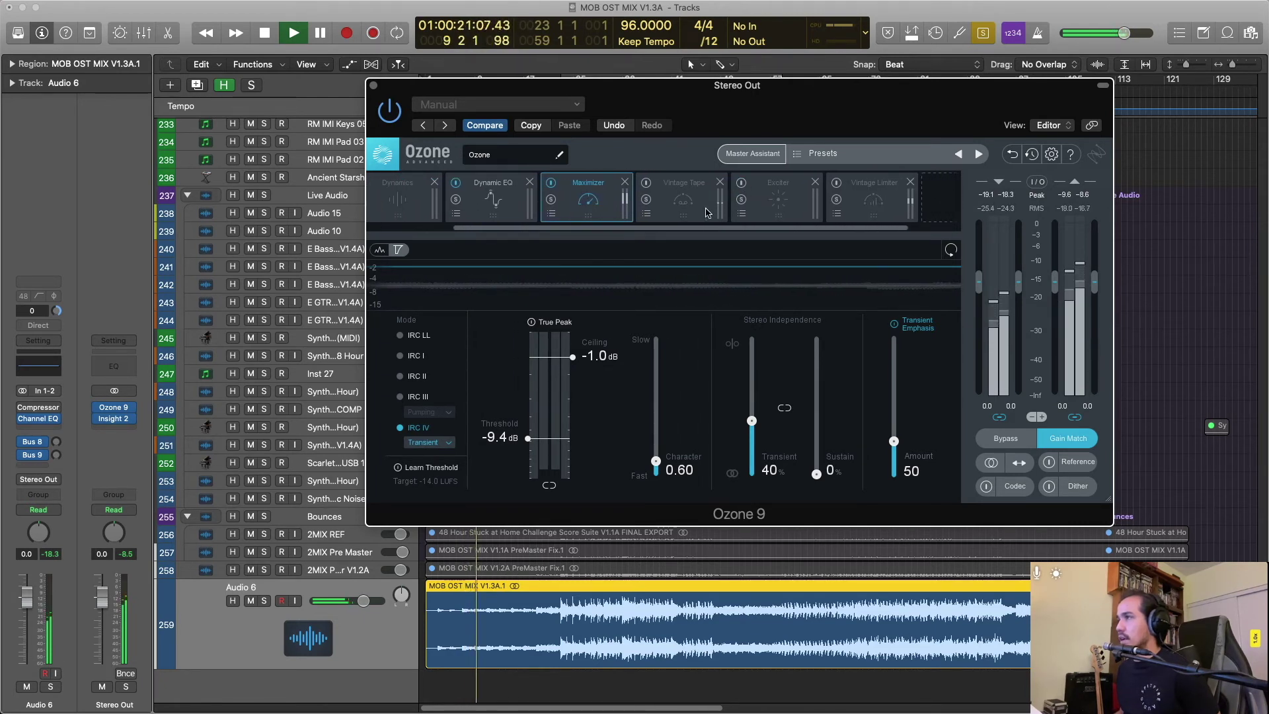
left_click(669, 199)
left_click(644, 185)
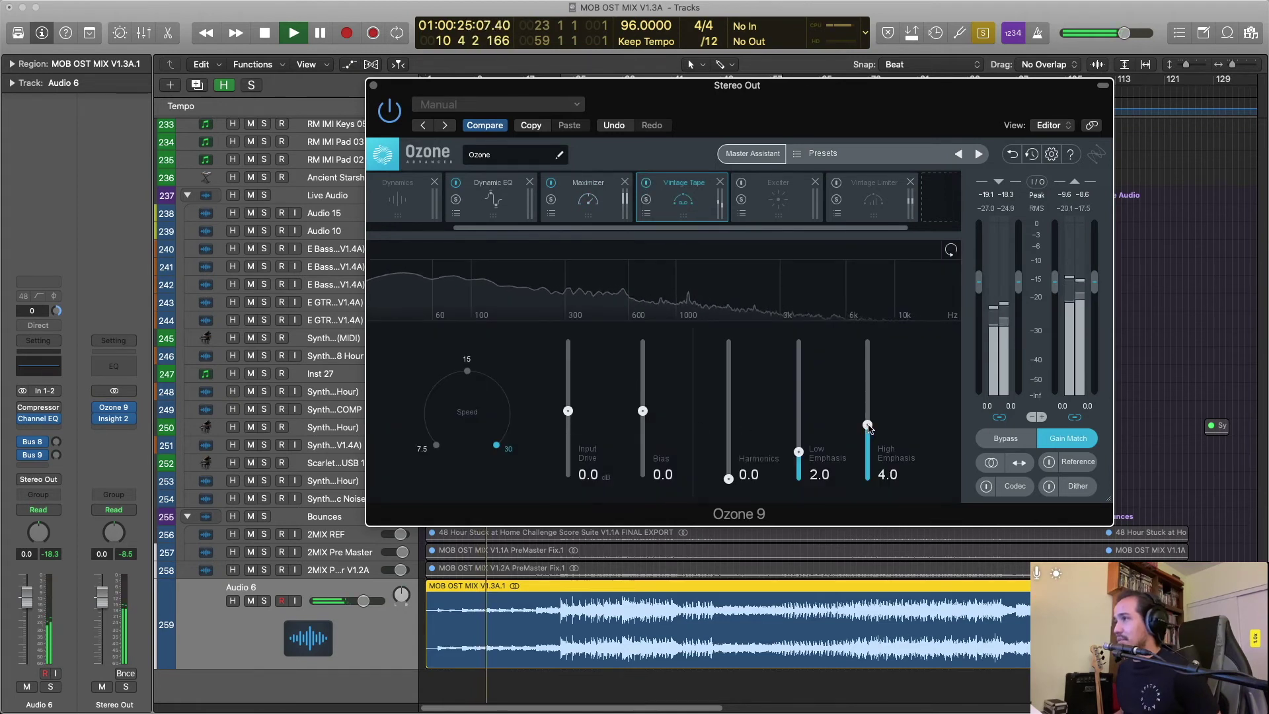
Check the Dynamic EQ and Maximizer modules, and set Vintage Tape's High Emphasis to 8.0.
scroll(602, 219, "left", 3)
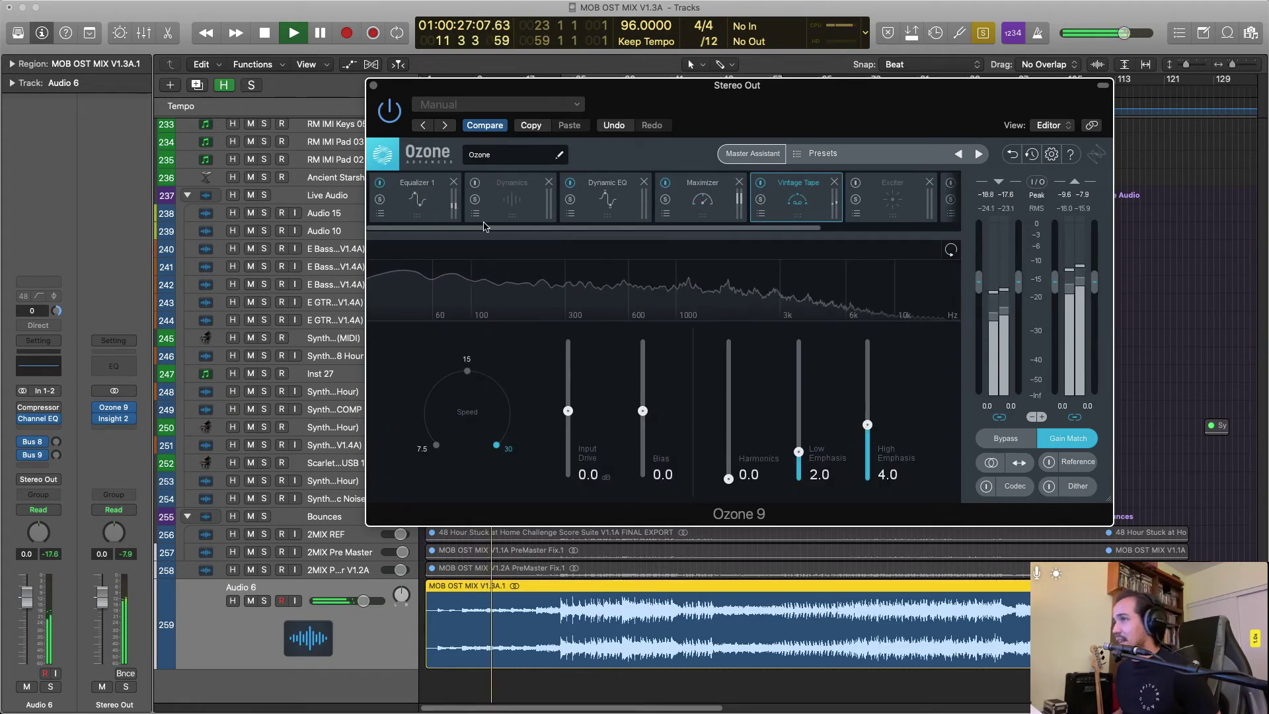
left_click(592, 212)
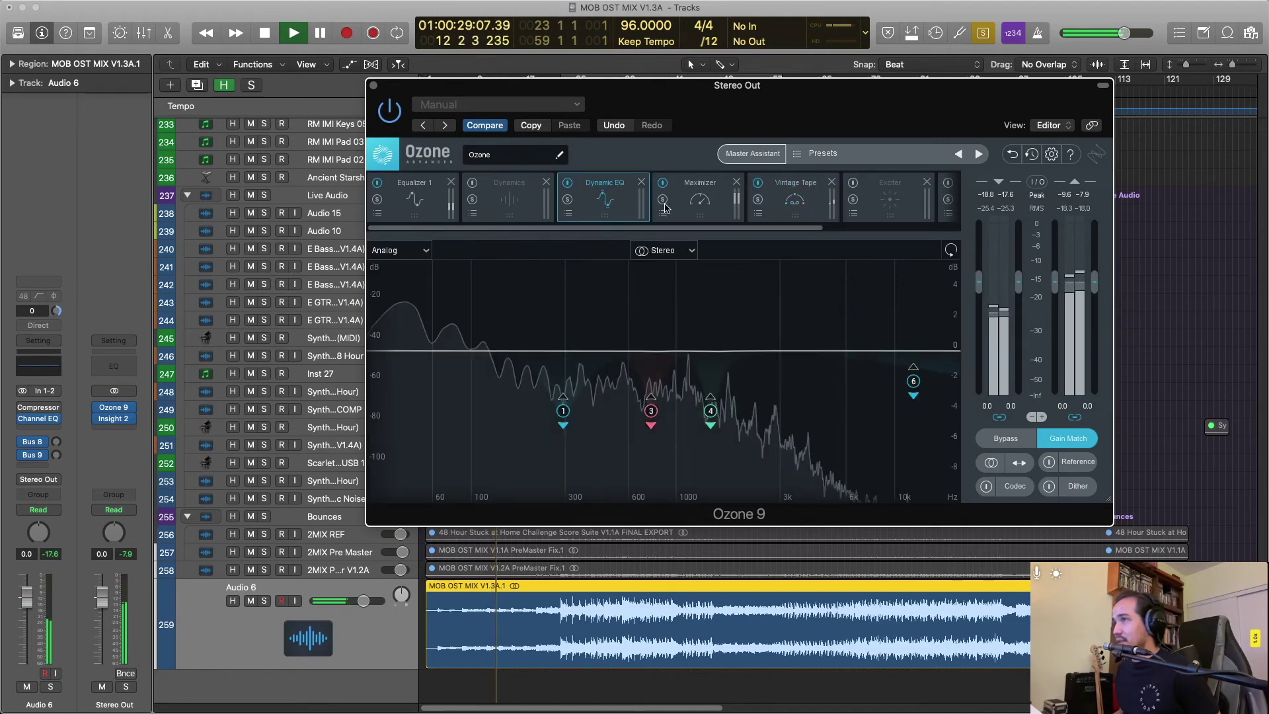
left_click(685, 208)
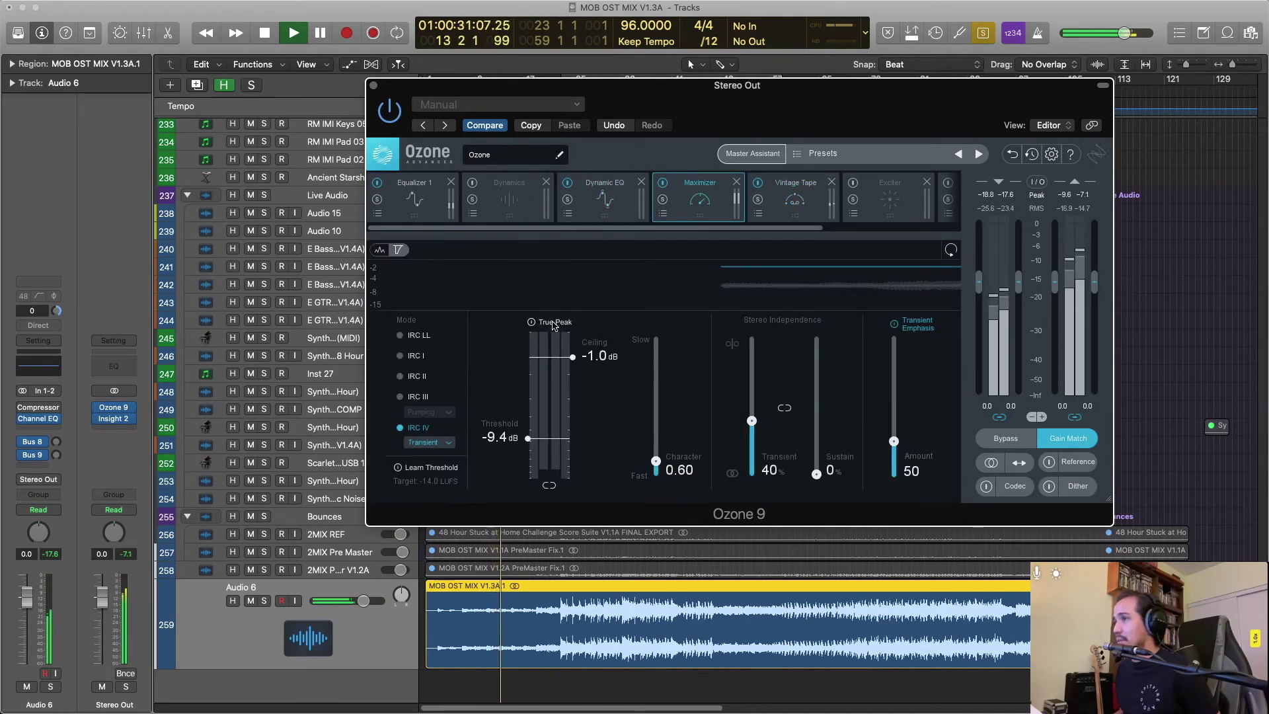
left_click(793, 199)
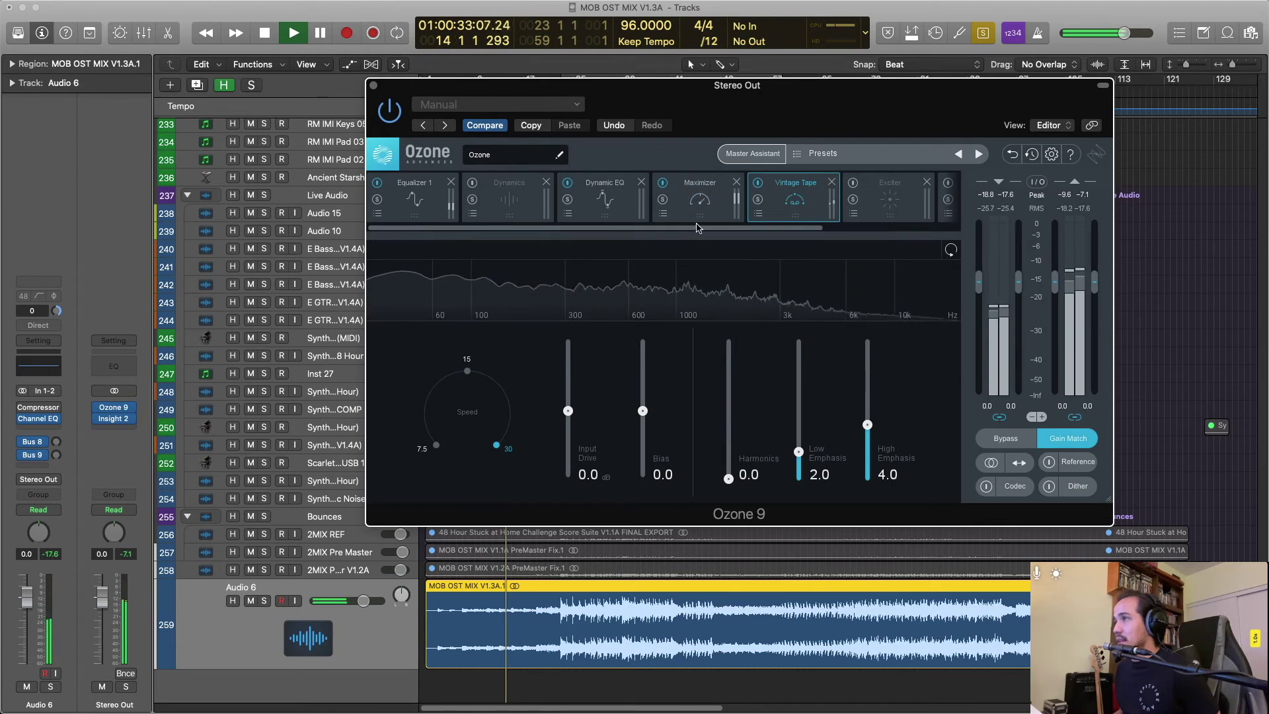
scroll(757, 229, "right", 3)
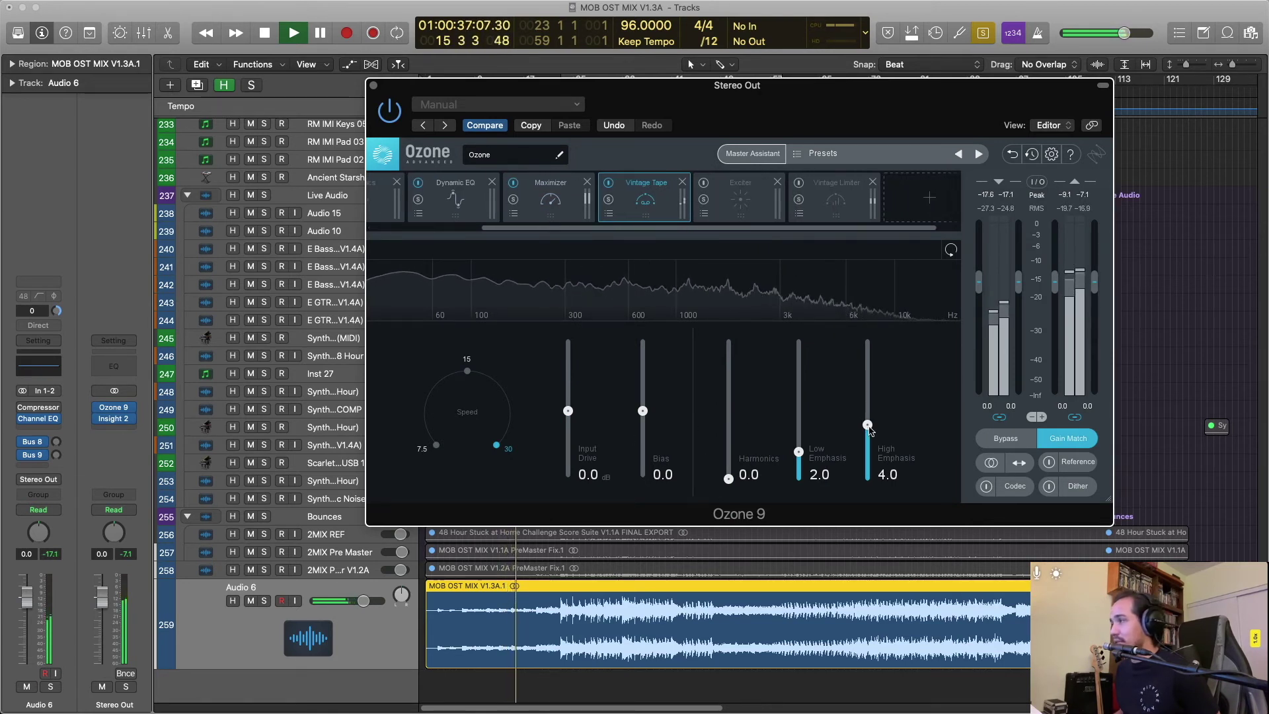
left_click_drag(870, 398, 871, 377)
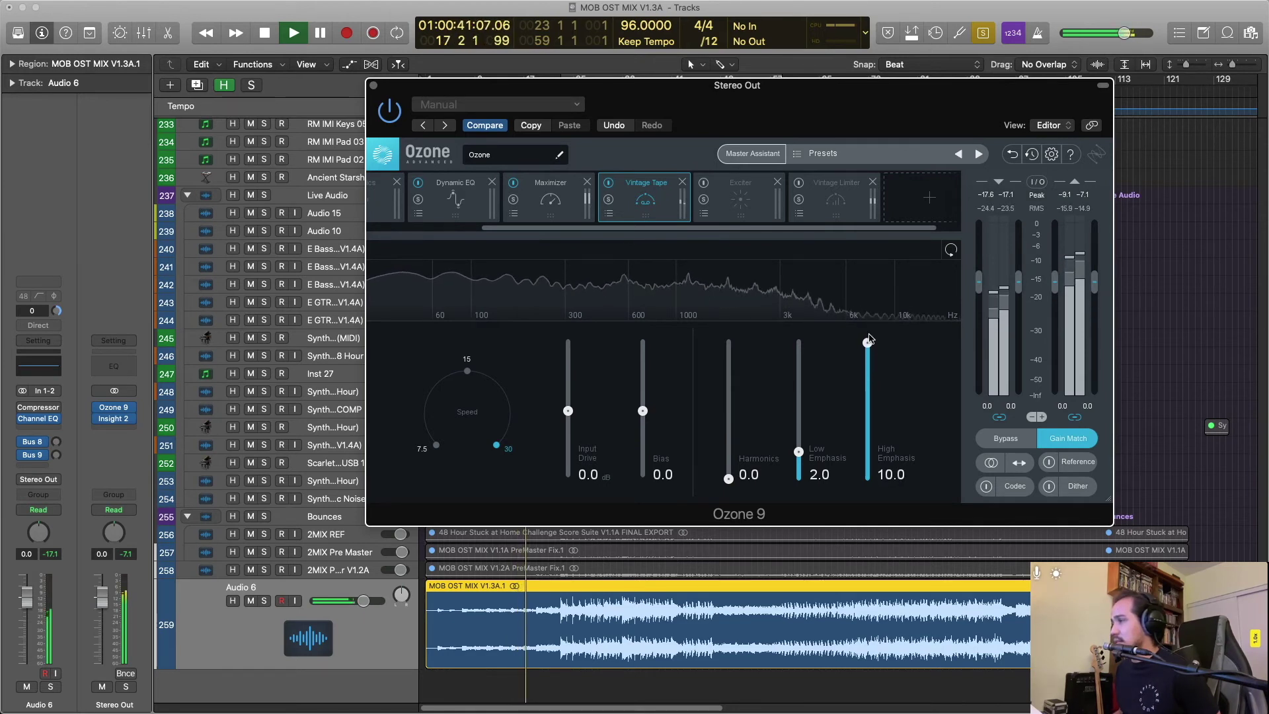
left_click_drag(868, 376, 861, 502)
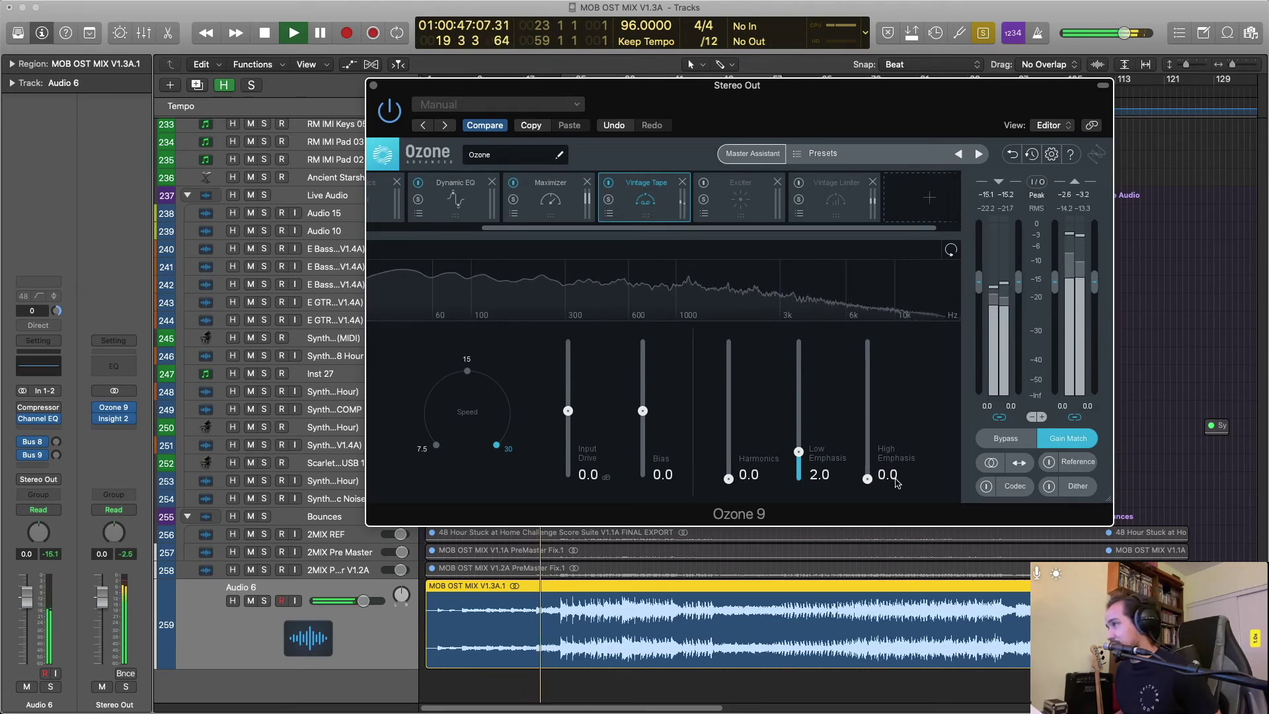
left_click_drag(867, 481, 872, 373)
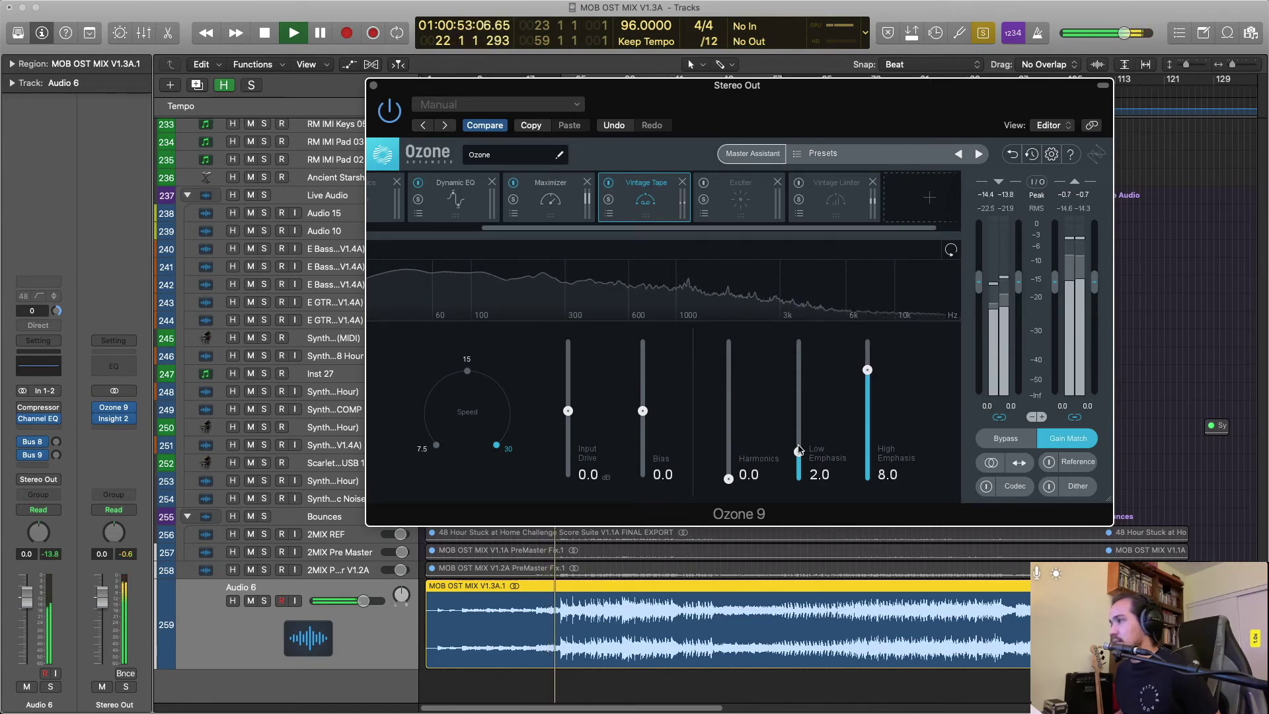
Set Vintage Tape's Low Emphasis to 4.5, compare the sound with the module bypassed, and clear Ozone's output clip indicator.
left_click_drag(800, 444, 801, 405)
left_click_drag(801, 360, 799, 431)
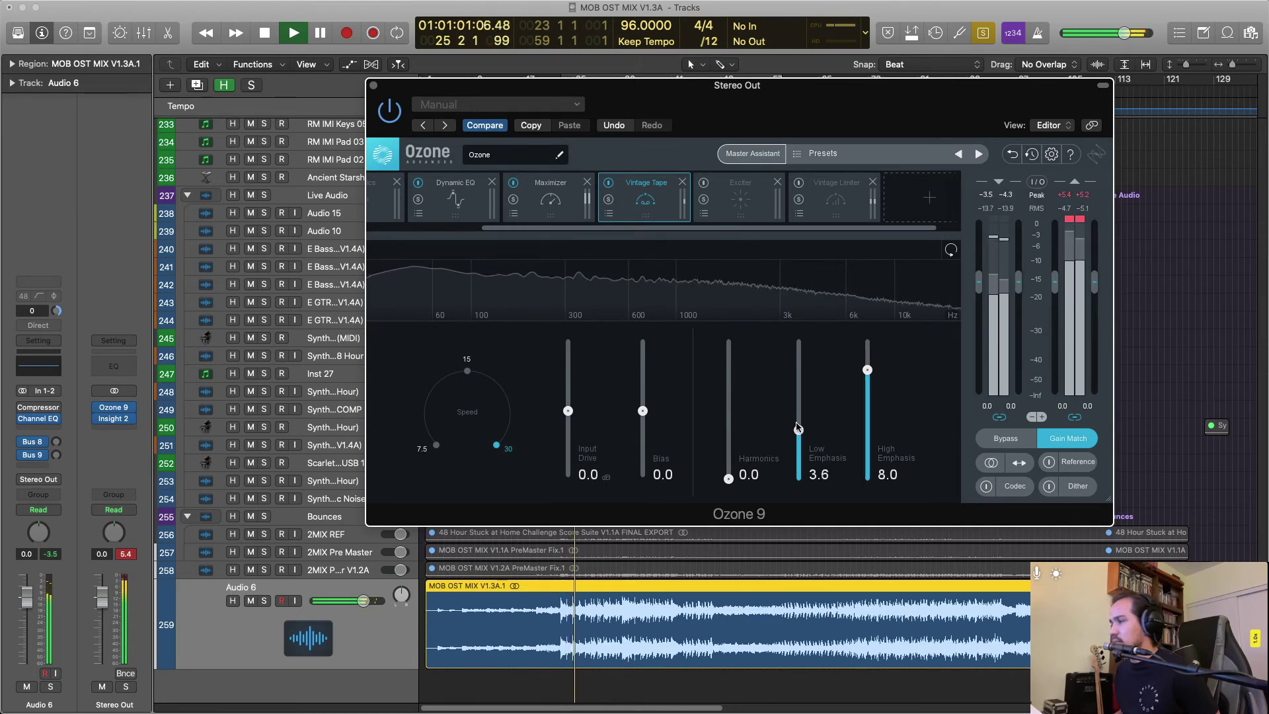
left_click_drag(805, 372, 800, 405)
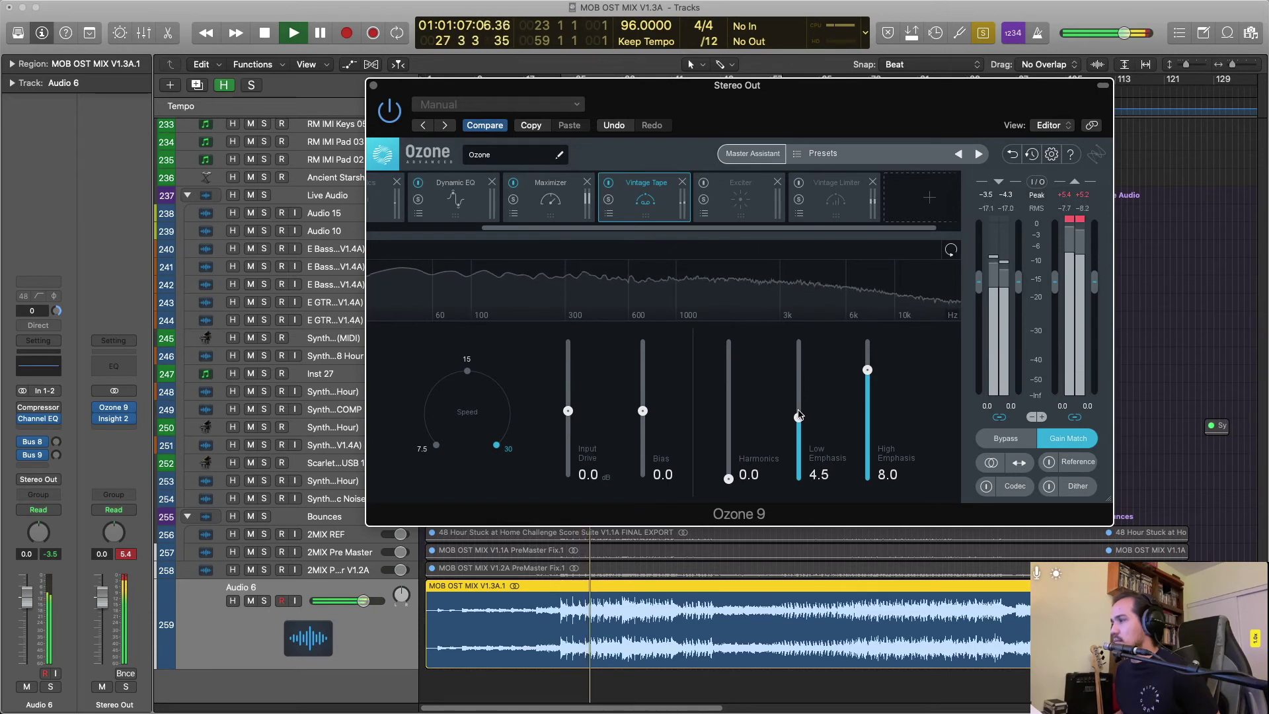
left_click(609, 183)
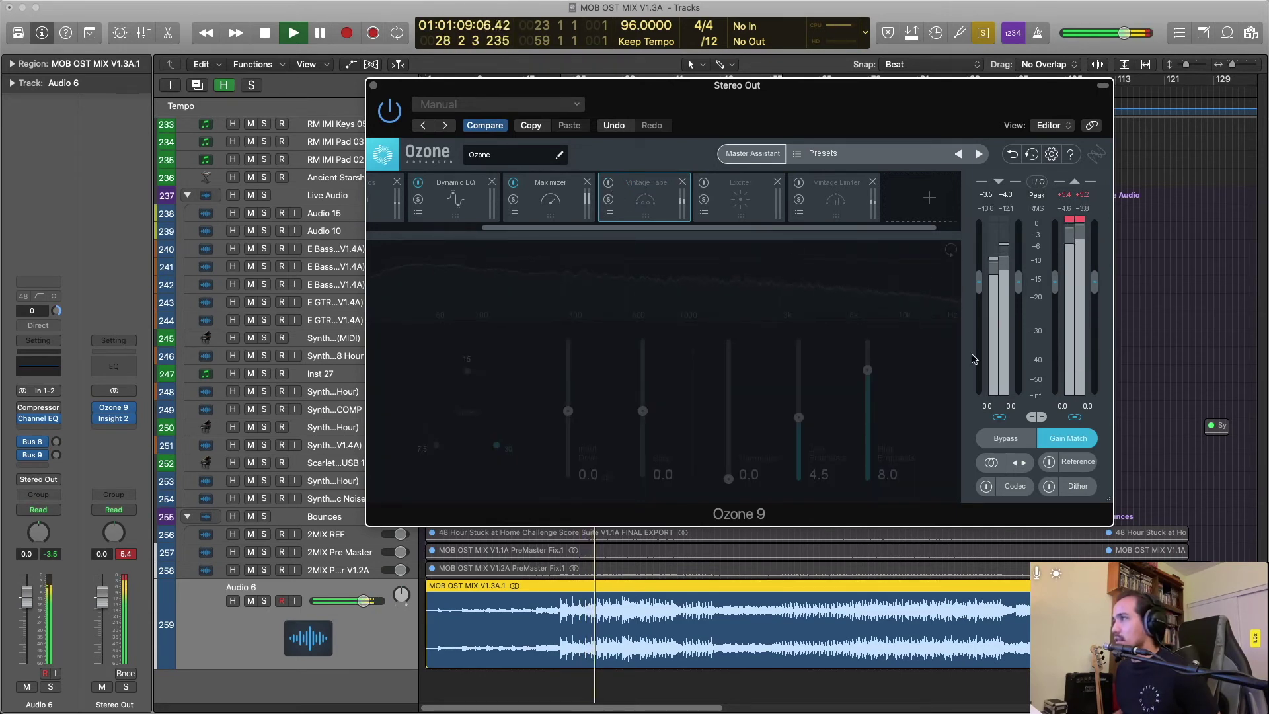
left_click(609, 183)
left_click_drag(566, 228, 450, 233)
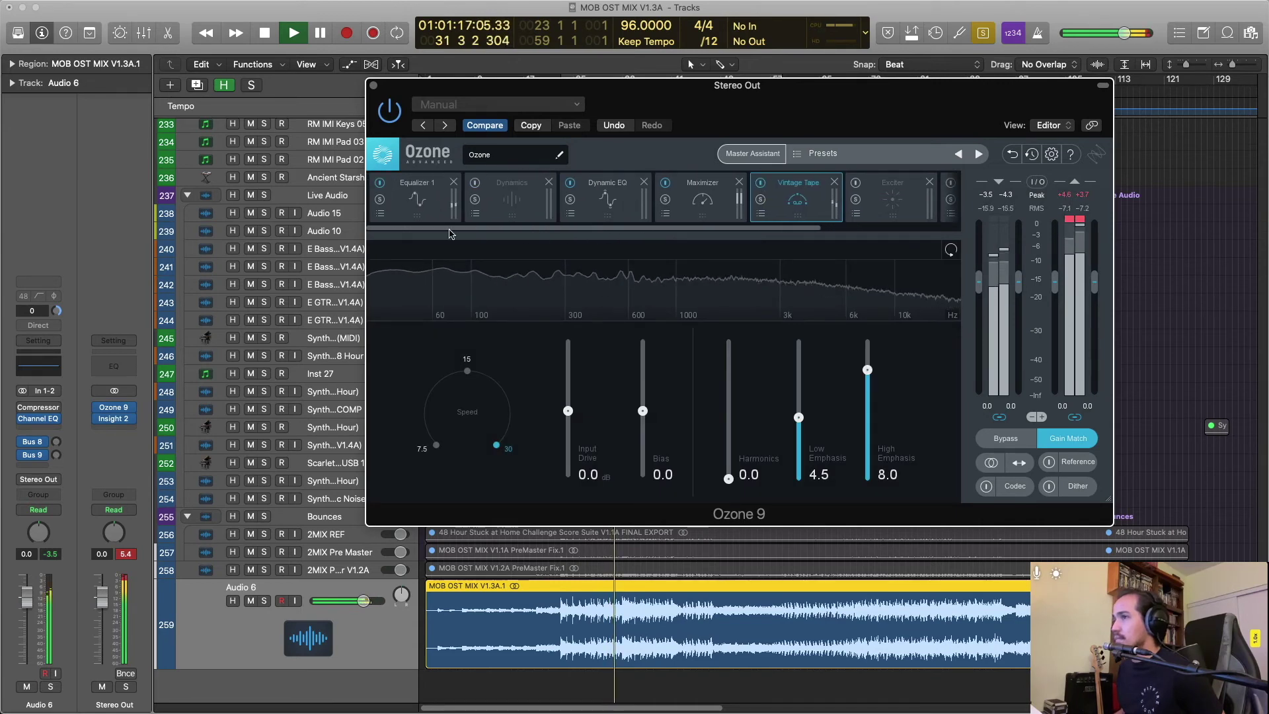
left_click(1075, 221)
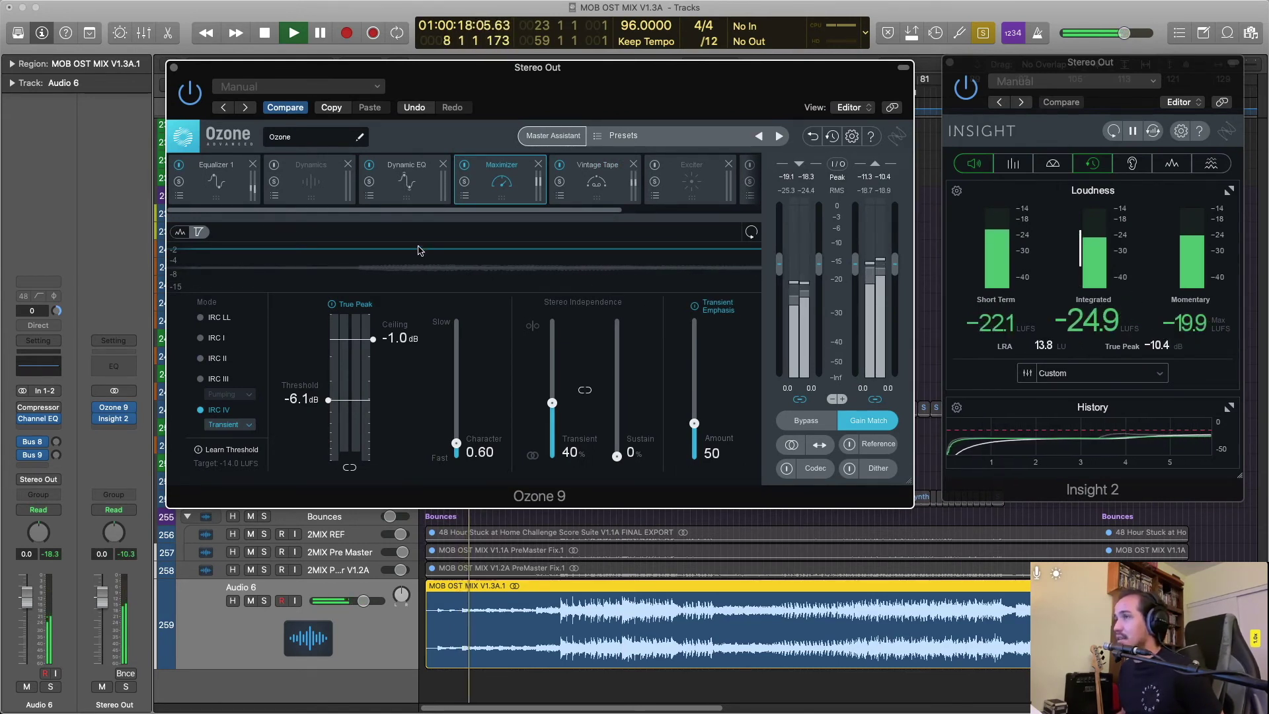
Enable the Exciter and split it into three bands, with crossovers just below 1 kHz and at about 6.1 kHz.
scroll(622, 208, "right", 5)
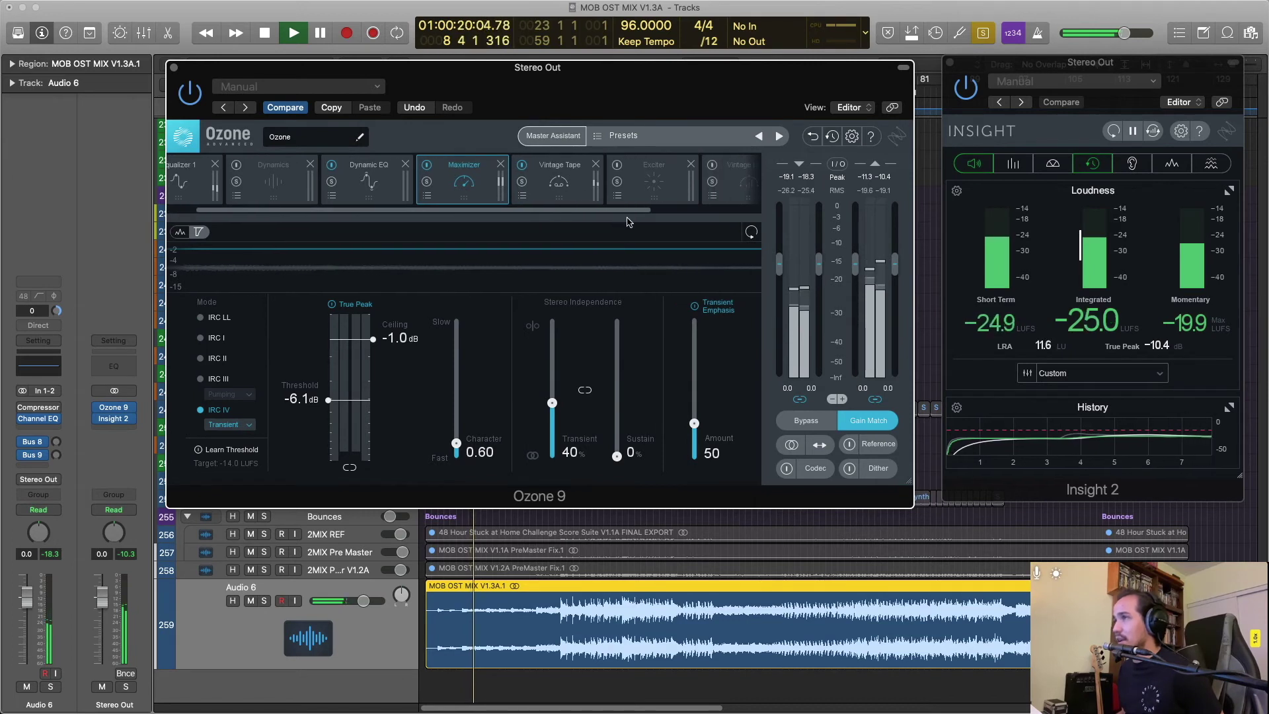
left_click(523, 184)
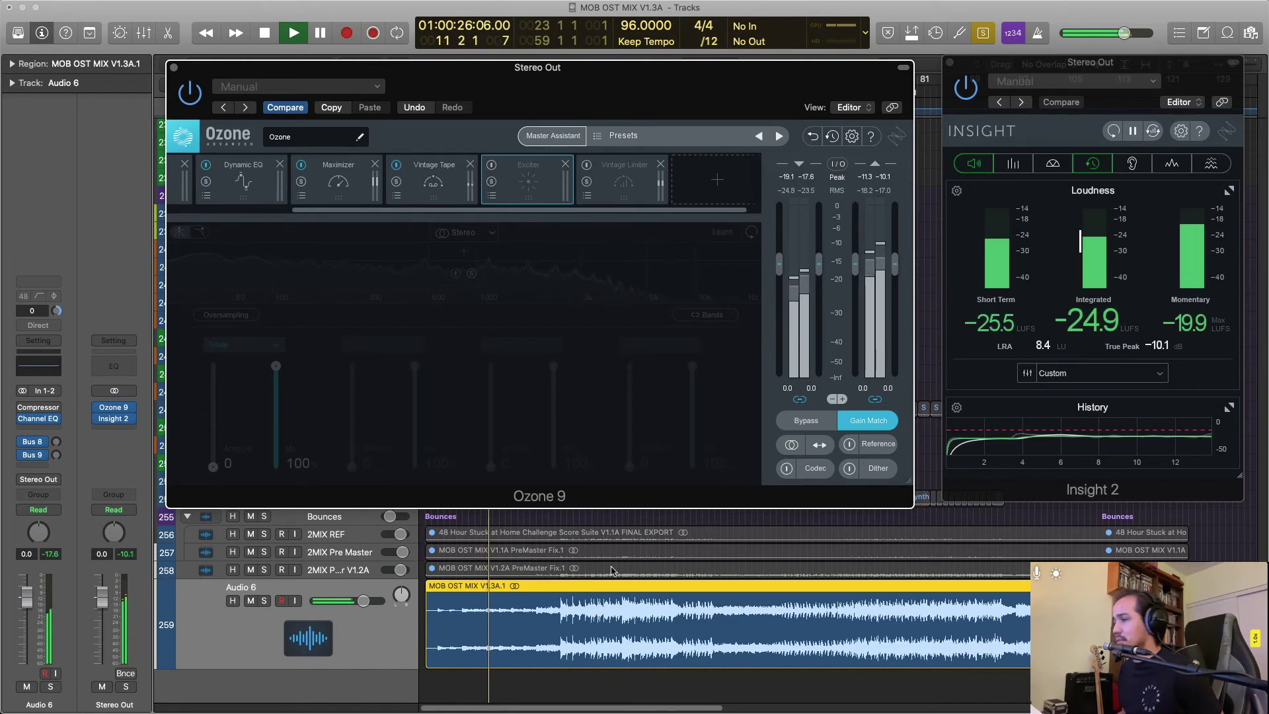
left_click(595, 180)
left_click(553, 178)
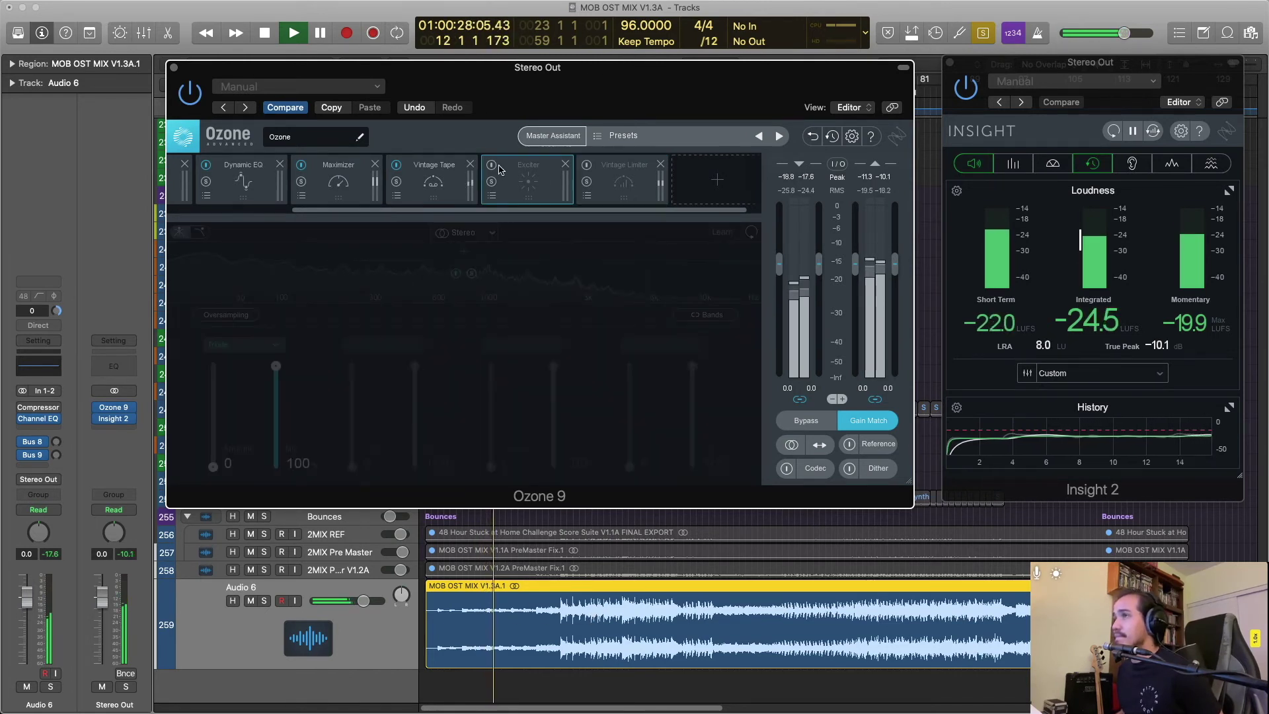
left_click(493, 166)
left_click_drag(536, 211, 475, 320)
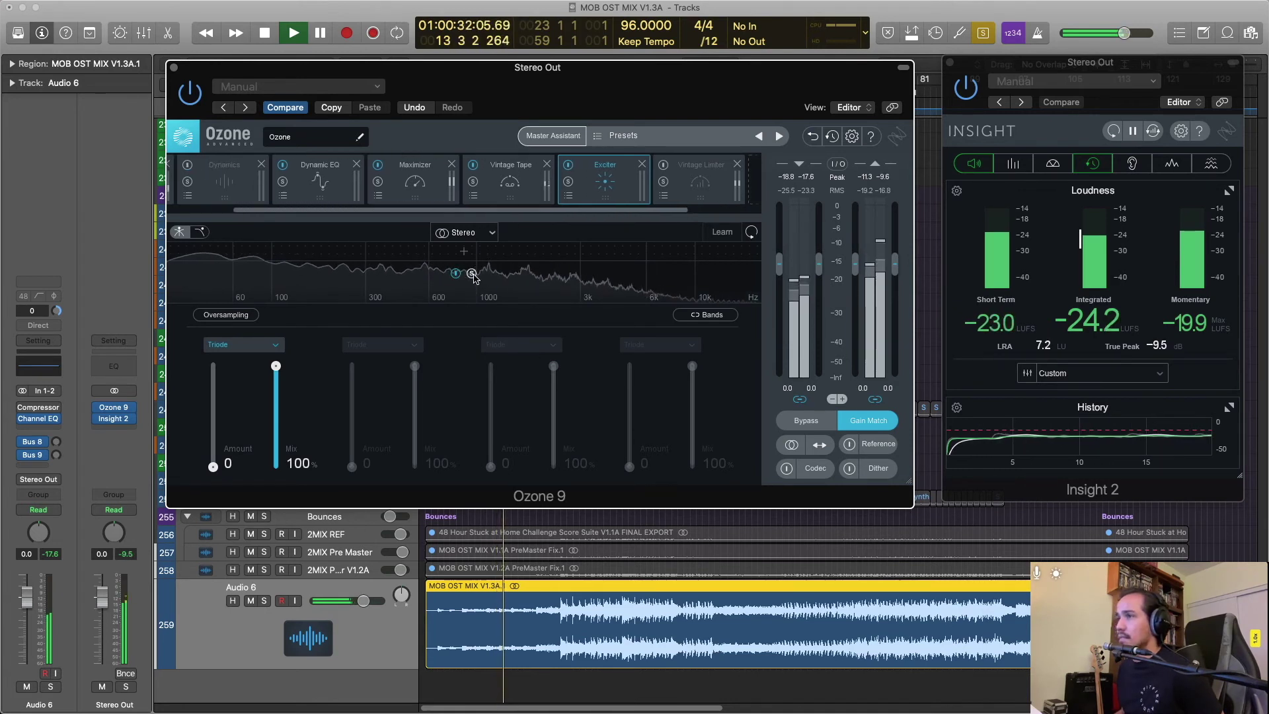
left_click(471, 254)
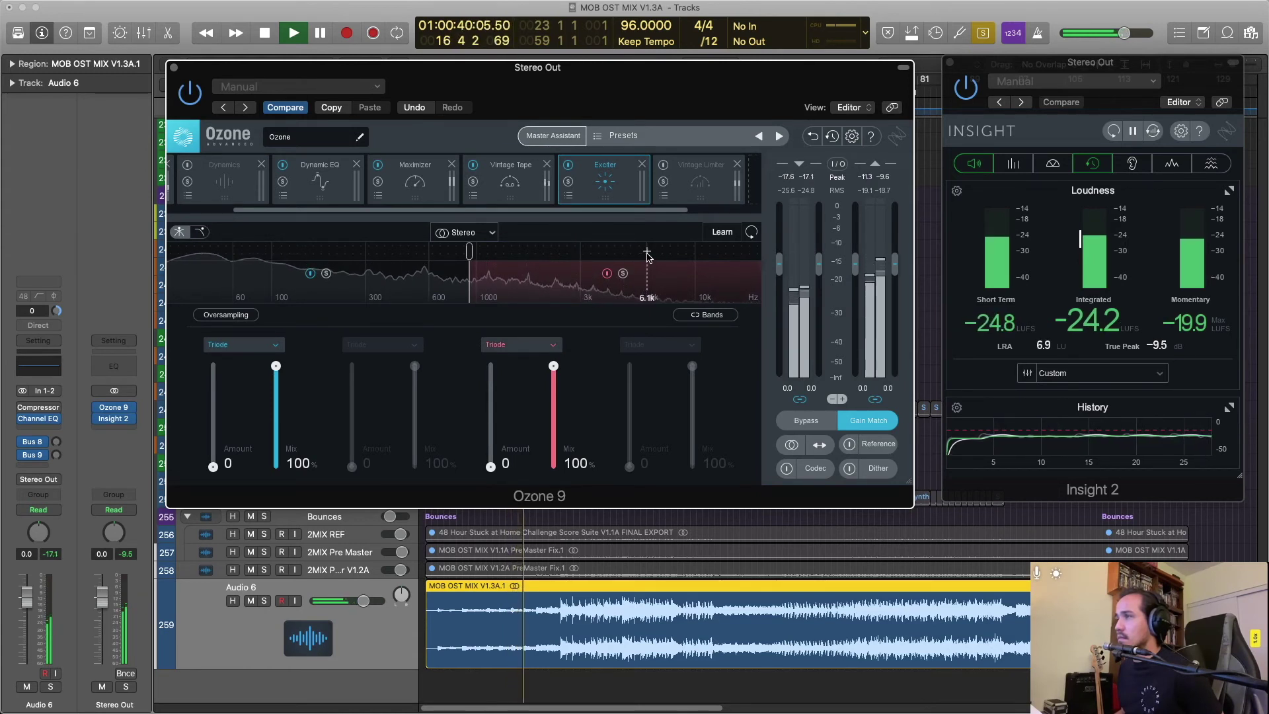
left_click(647, 255)
Set the Exciter's high band to Analog with Amount 15 and its middle band to Analog with Amount 13.1.
left_click(654, 345)
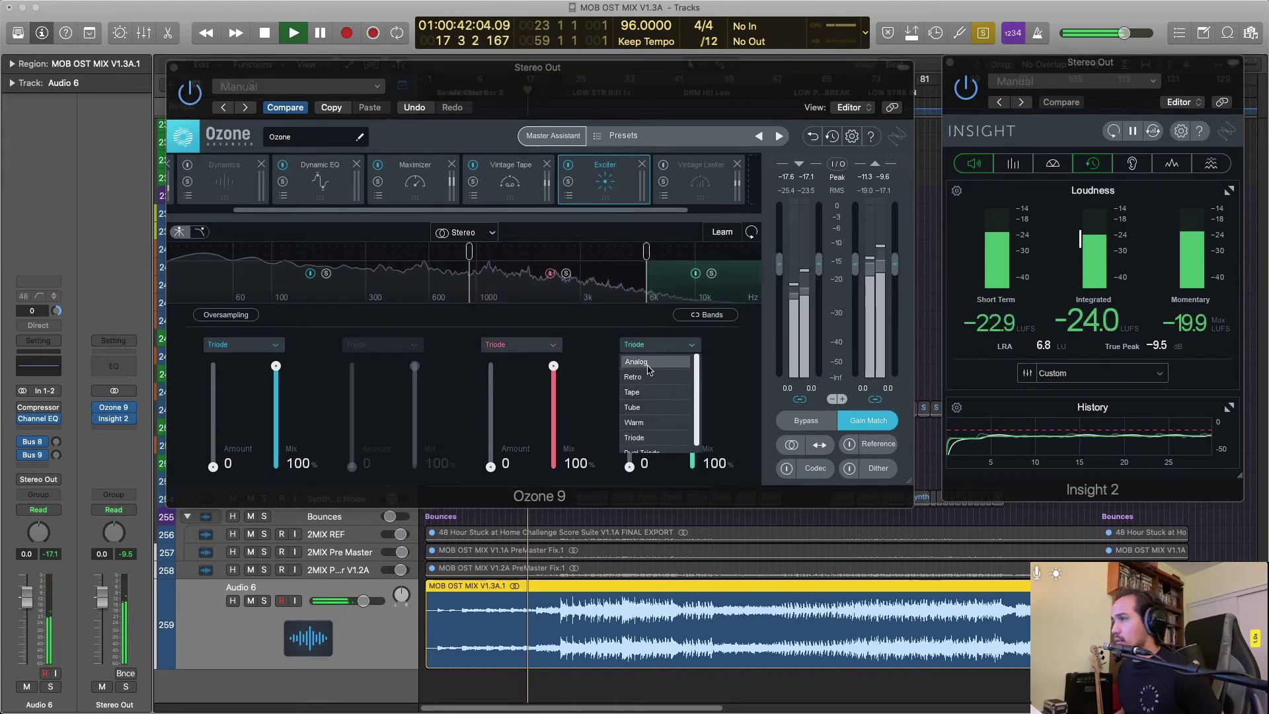
left_click(630, 460)
left_click_drag(627, 429, 630, 366)
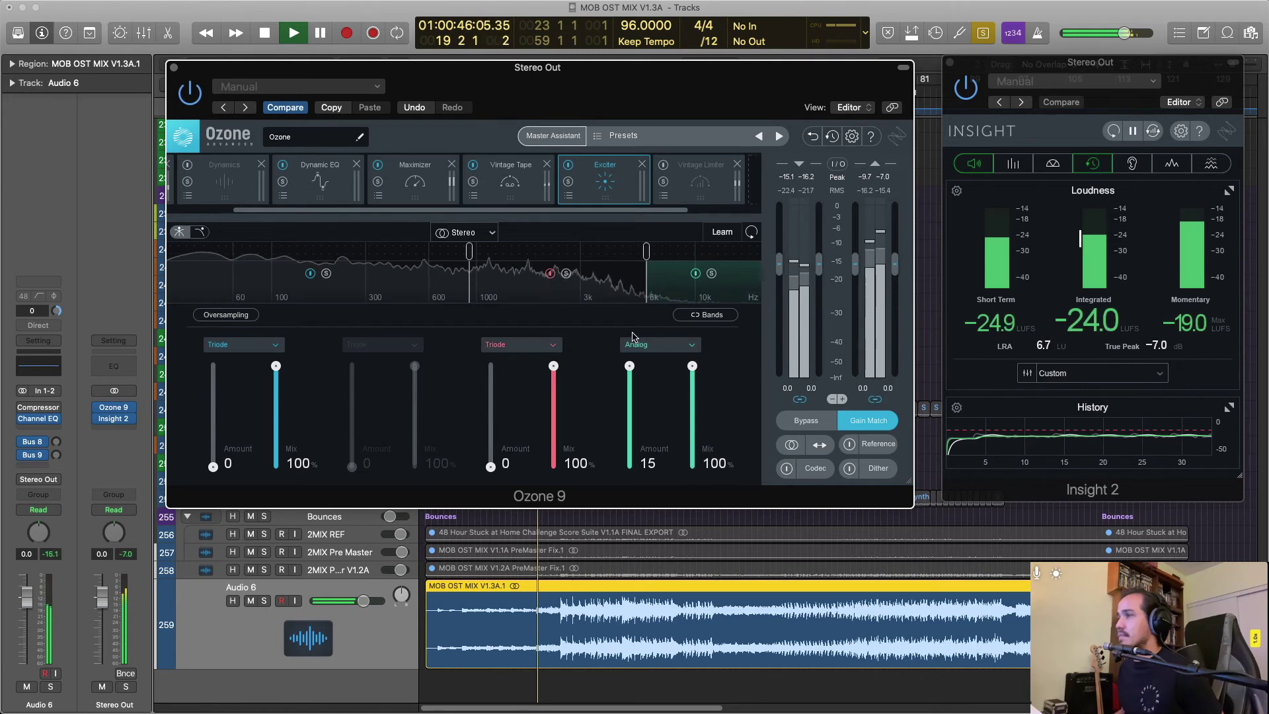
left_click(521, 345)
left_click(531, 371)
left_click_drag(491, 466, 496, 378)
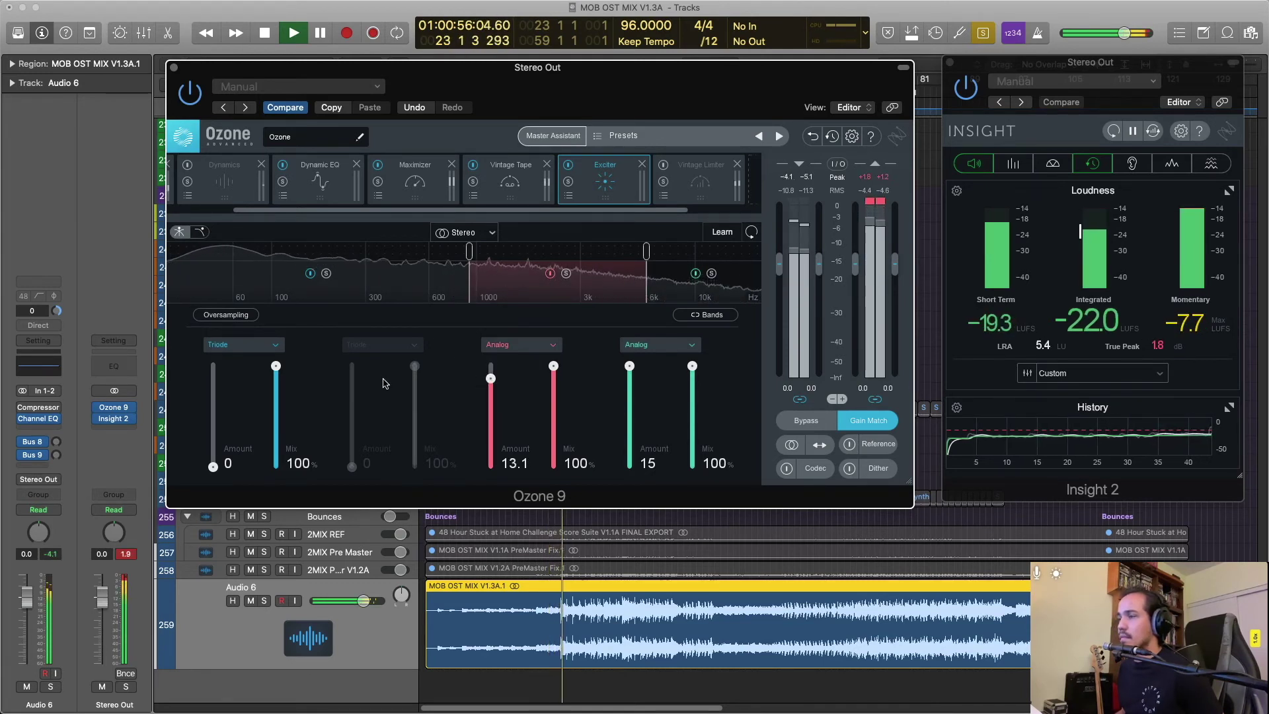
Raise the Exciter's low band Amount to 8.0, trying Tube mode before settling on Warm.
left_click(248, 345)
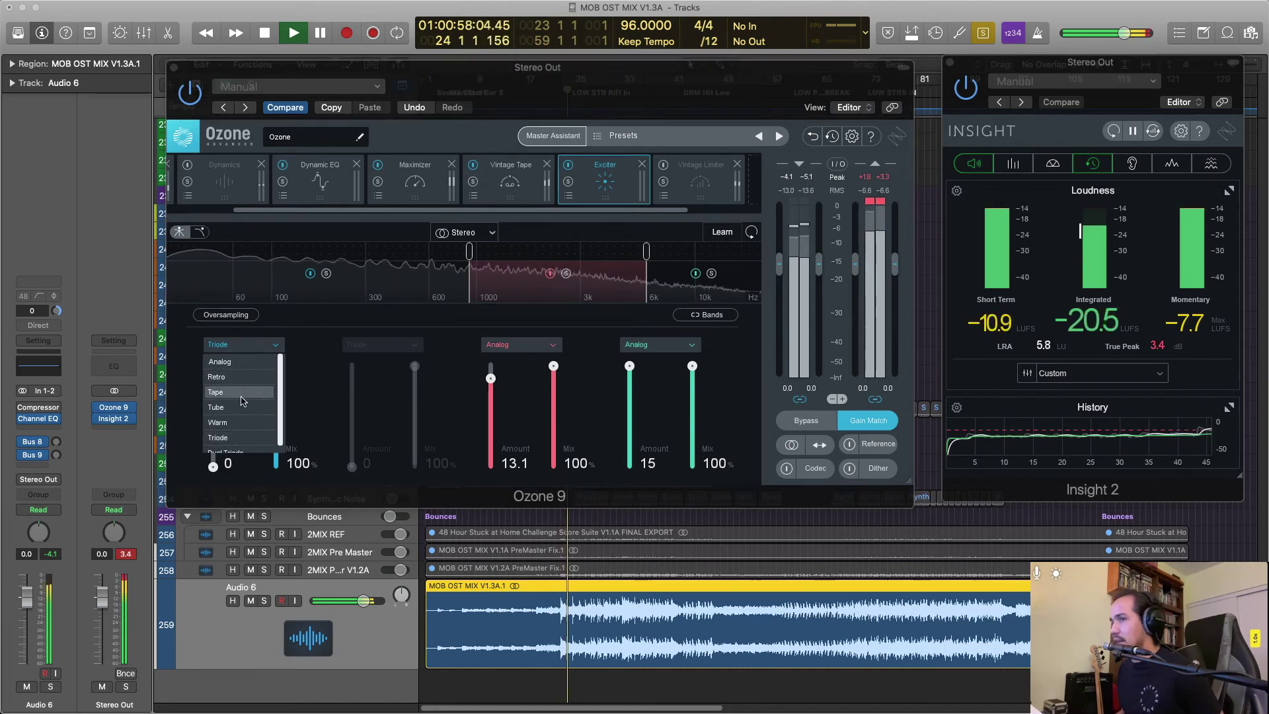
left_click(244, 407)
left_click_drag(213, 467, 213, 412)
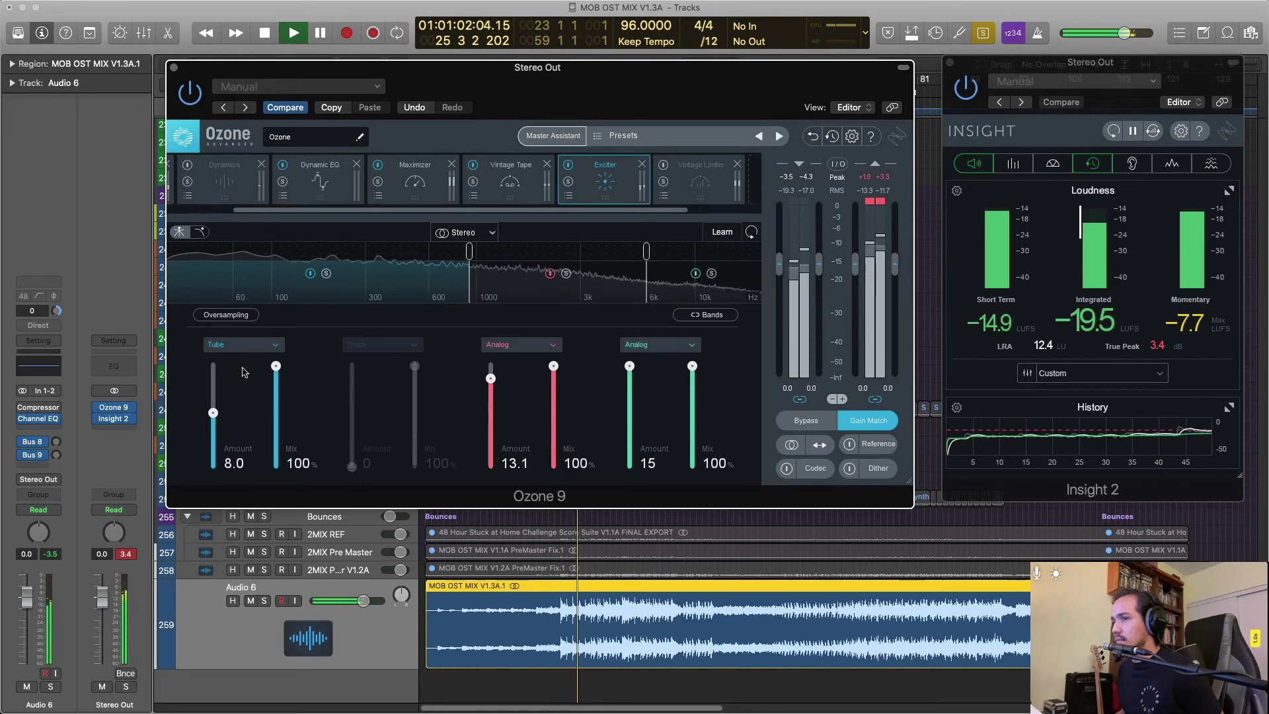
left_click(244, 345)
left_click(254, 425)
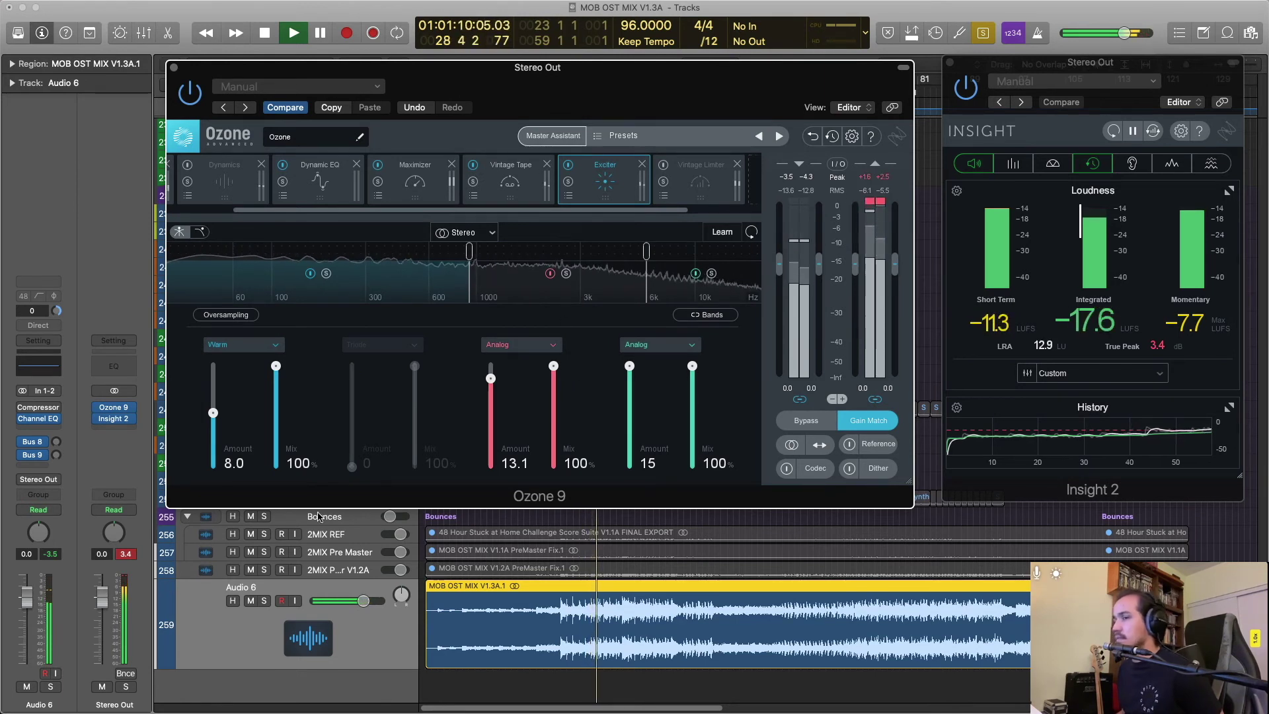
Review the Dynamic EQ, Equalizer and Dynamics modules, and raise the Maximizer's threshold to -3.0 dB.
left_click(320, 177)
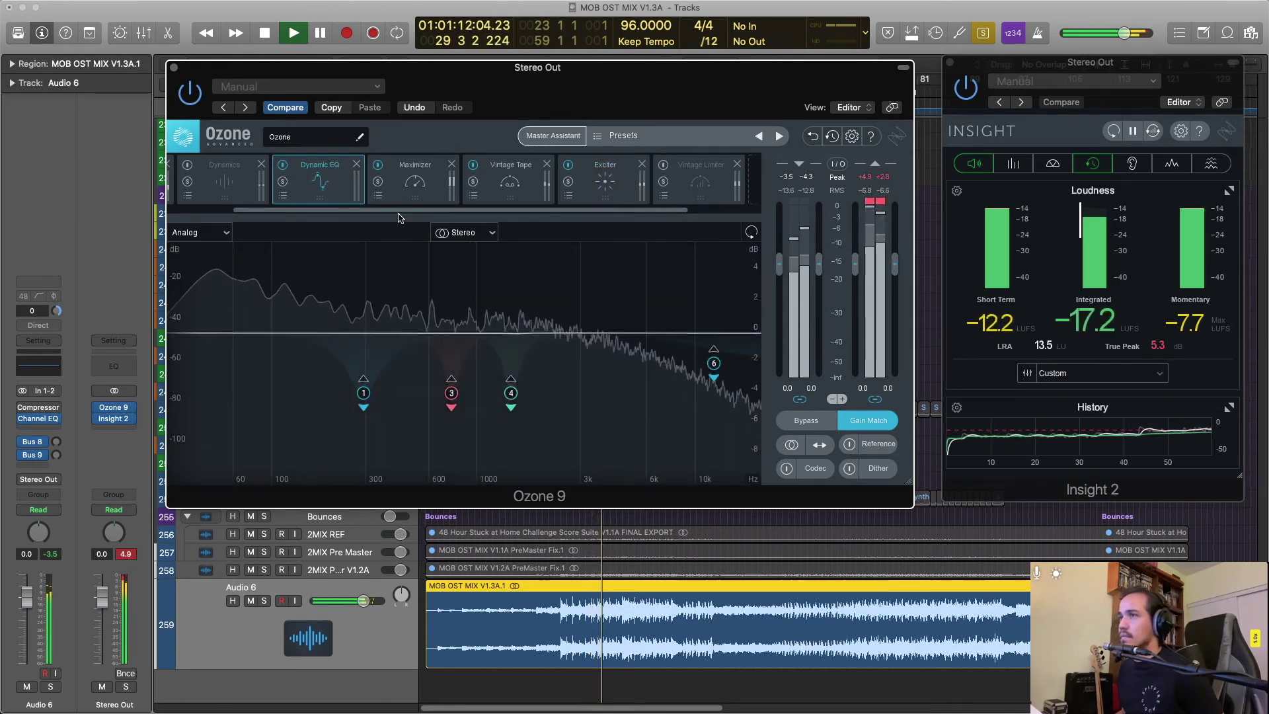
left_click_drag(399, 210, 337, 210)
left_click(208, 178)
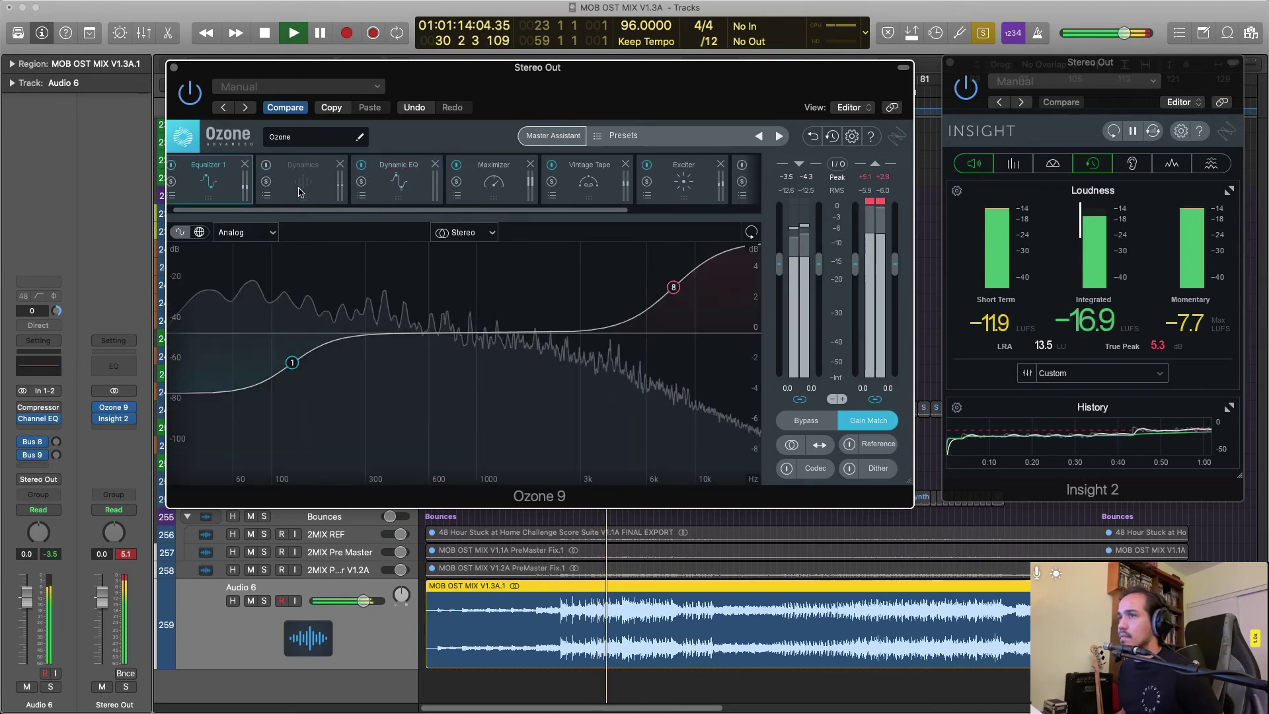
left_click(299, 192)
left_click(399, 184)
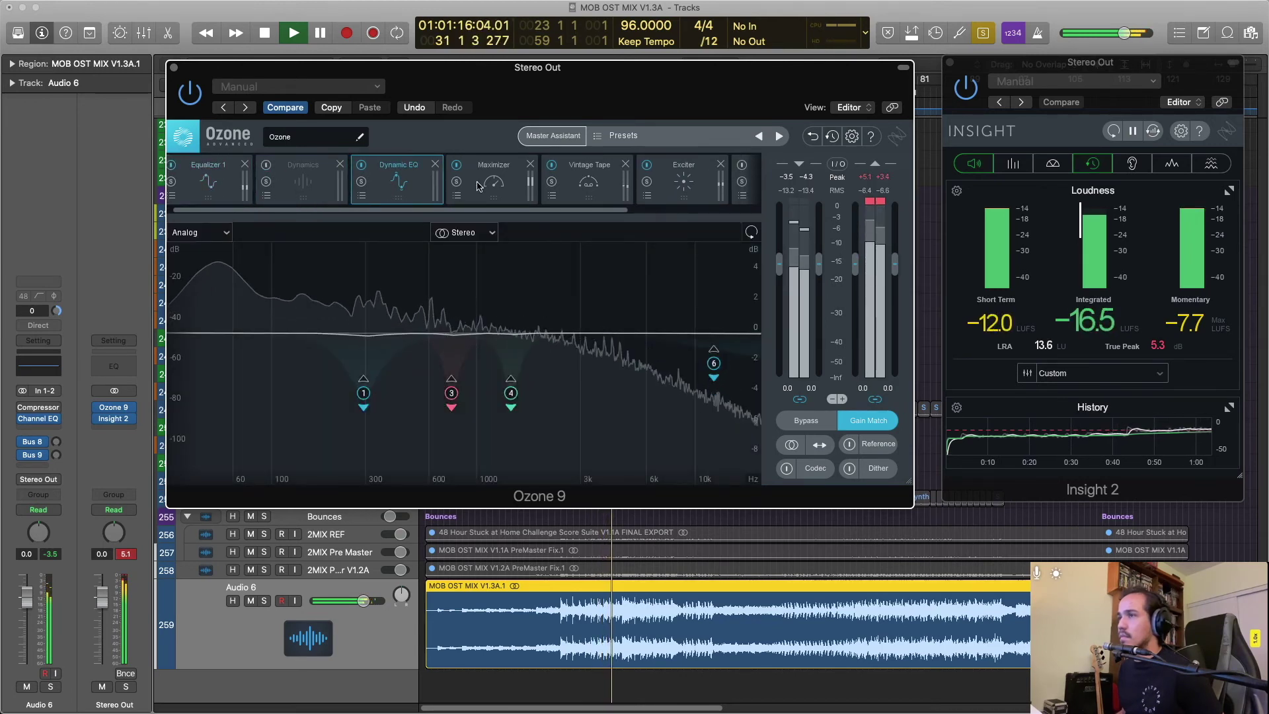
left_click(478, 185)
left_click_drag(330, 402, 336, 372)
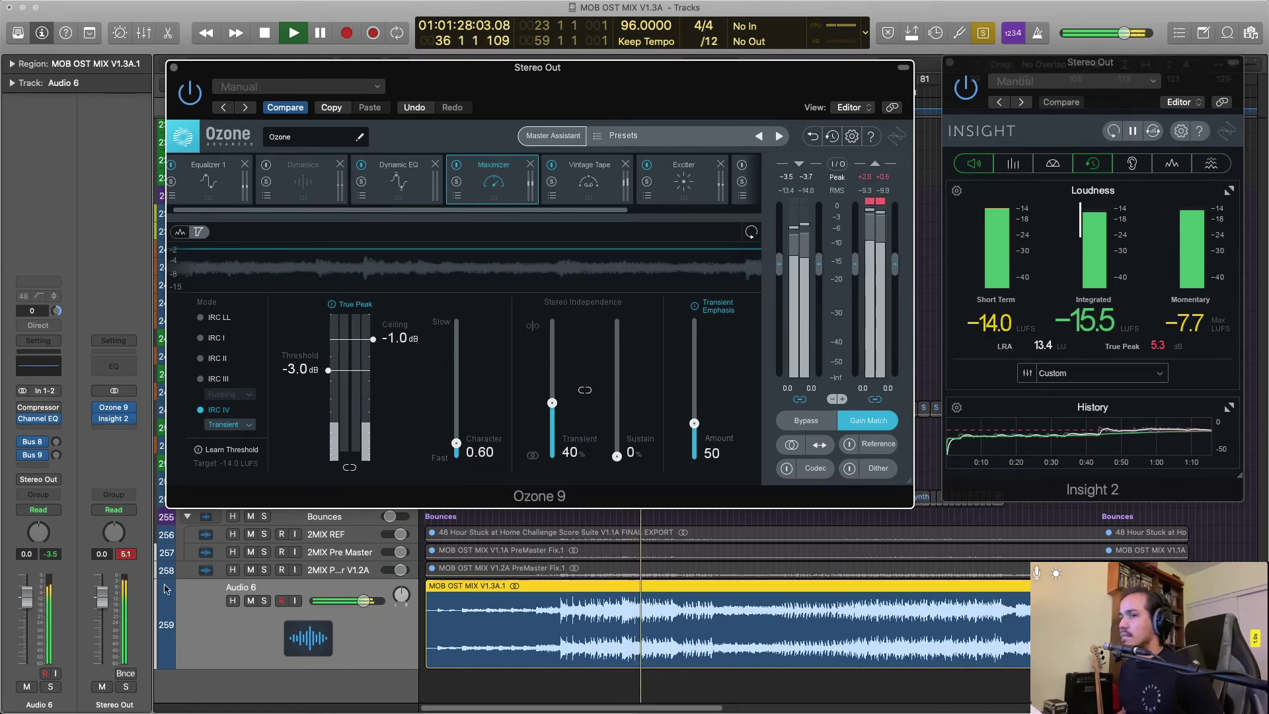
Clear the Stereo Out peak reading and Ozone's output clip indicator, and lower Ozone's output gain to -3.0 dB.
left_click(131, 559)
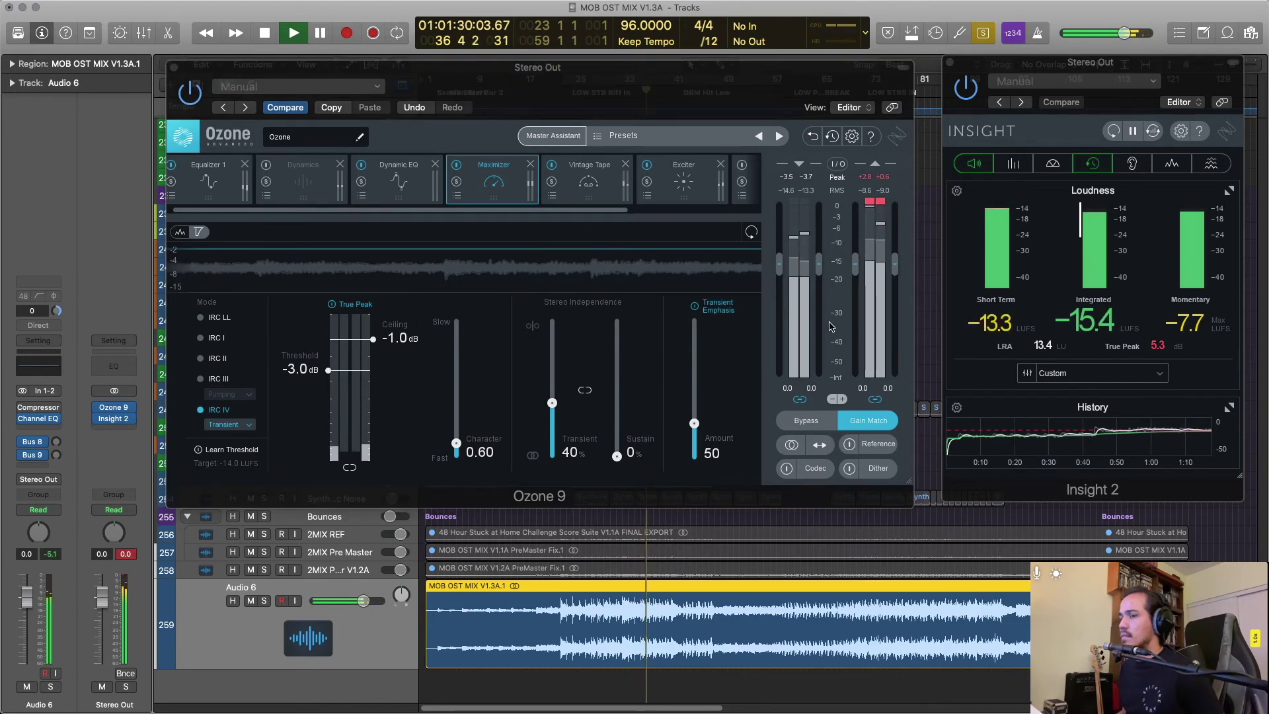
left_click(879, 205)
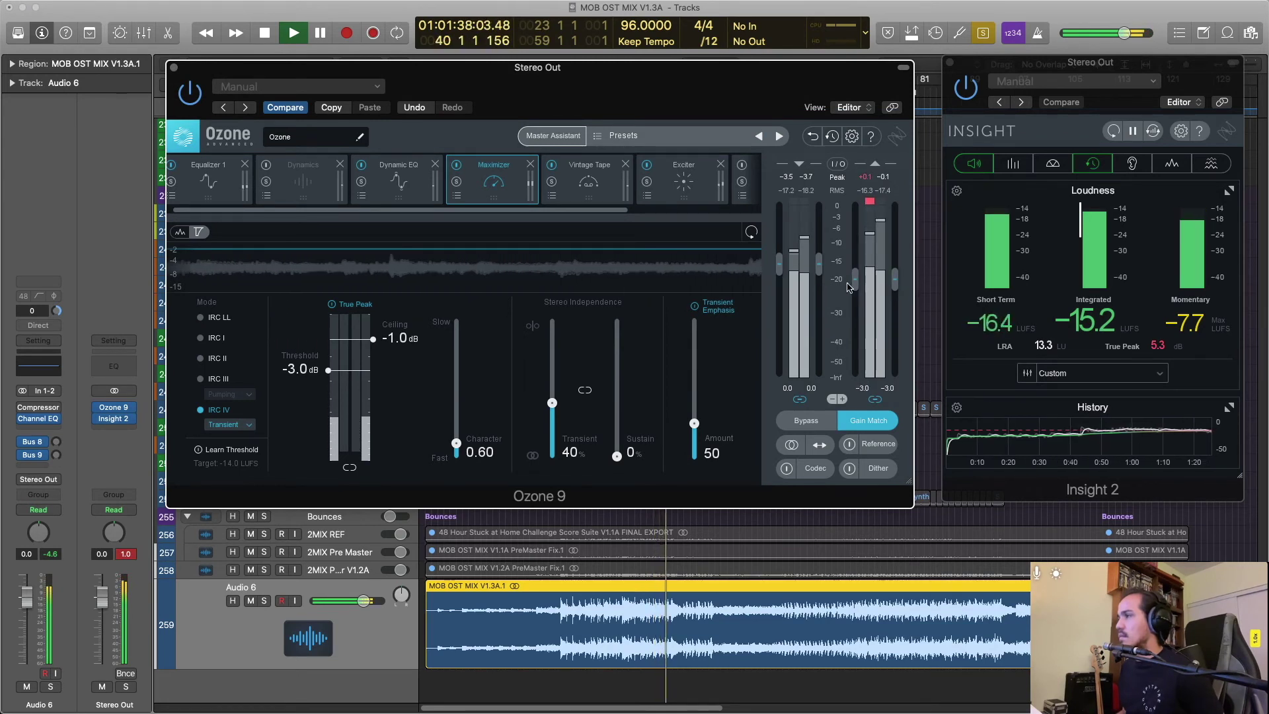
Clear Ozone's output clip indicator and review the Dynamic EQ and Maximizer modules during playback.
left_click(395, 181)
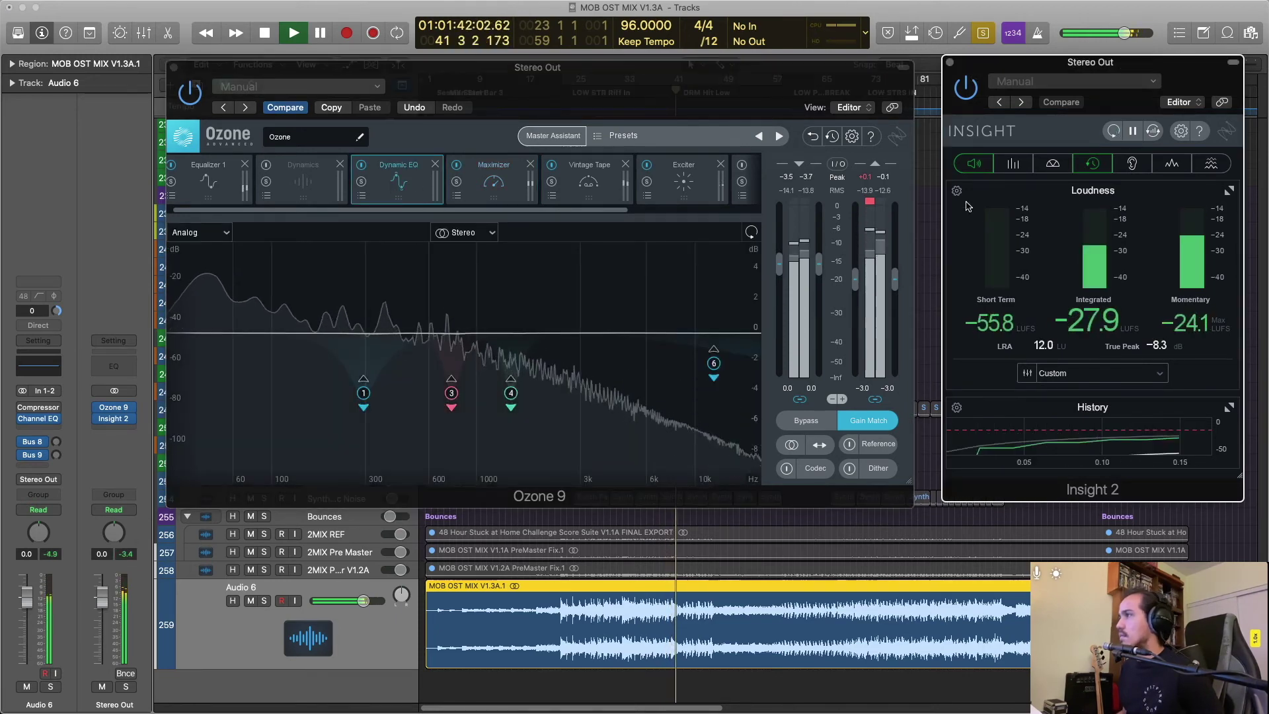
left_click(871, 207)
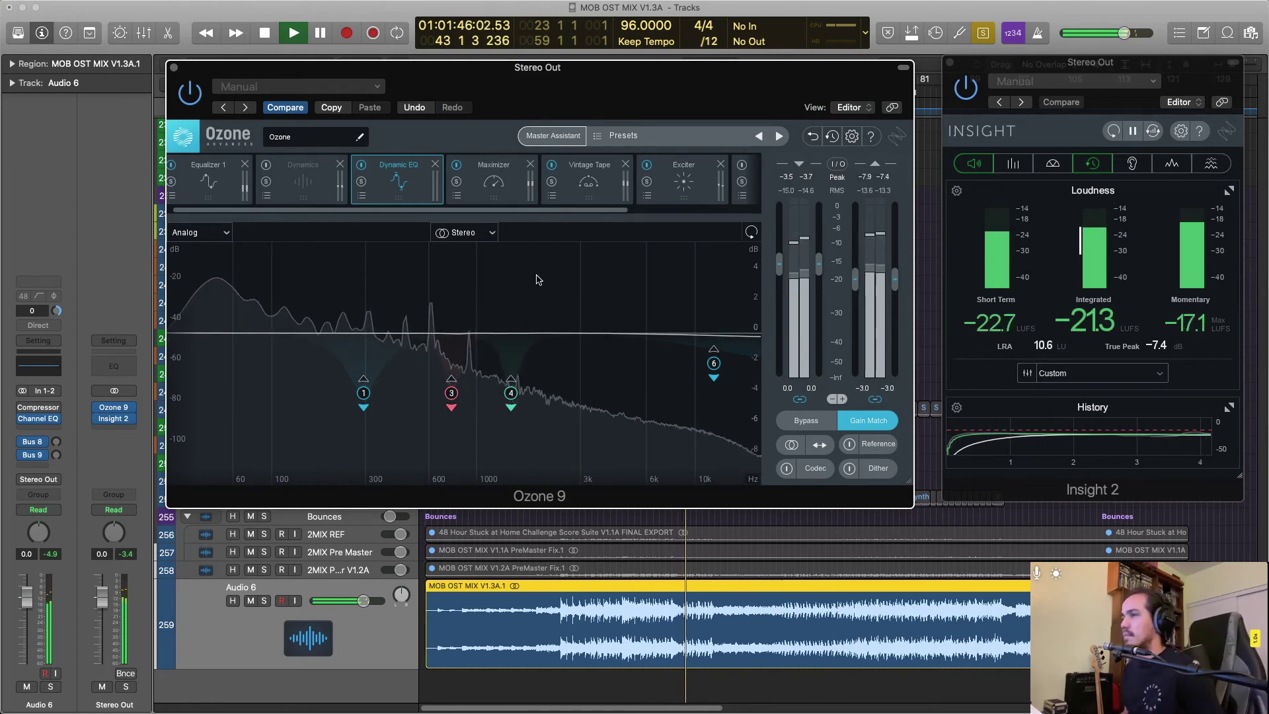
left_click(494, 181)
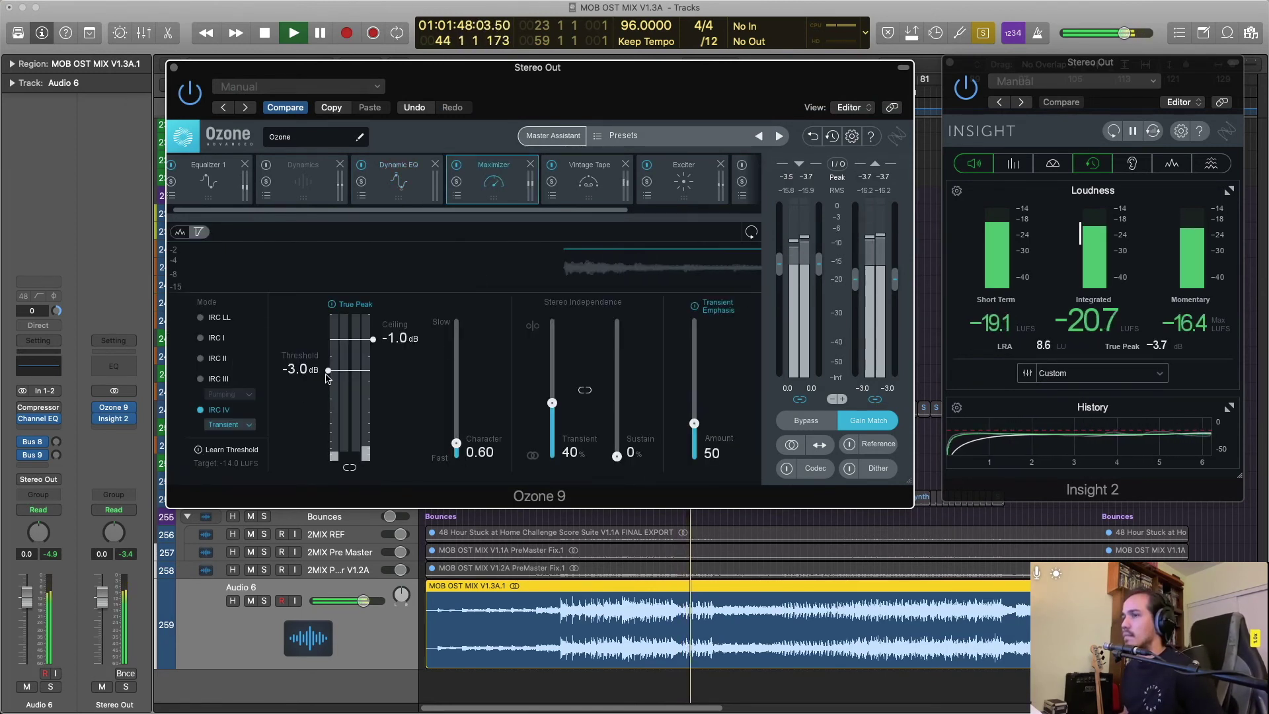
mouse_move(327, 374)
left_mouse_down()
mouse_move(329, 388)
mouse_move(332, 376)
left_mouse_up()
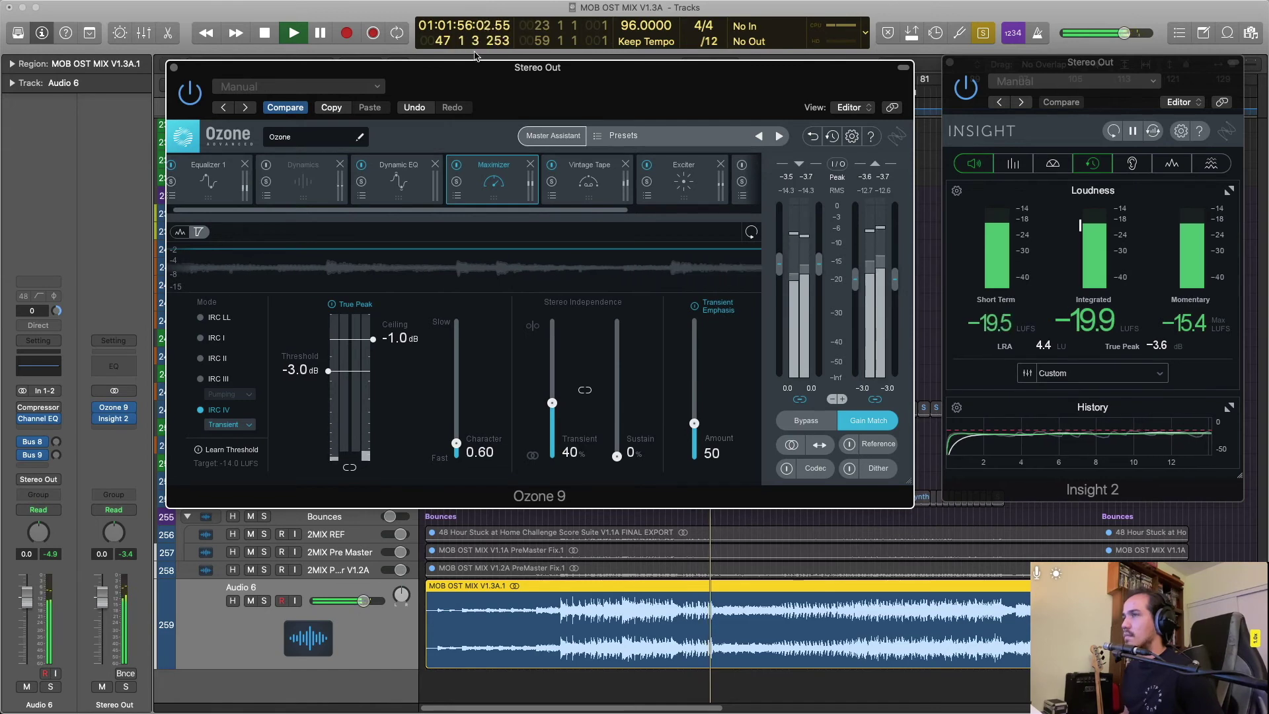
Replay the mix from around bar 20 with Ozone's output gain returned to 0.0 dB, and reset Insight's loudness measurements.
left_click_drag(475, 64, 420, 200)
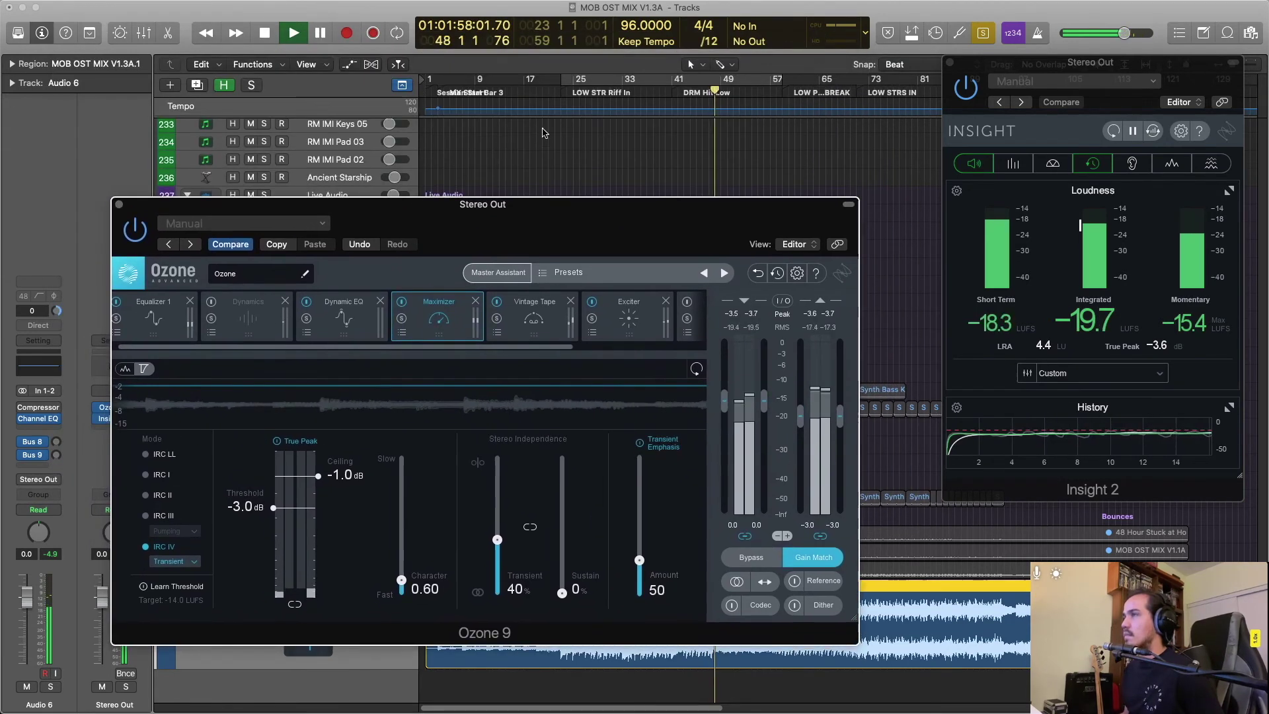
left_click(561, 81)
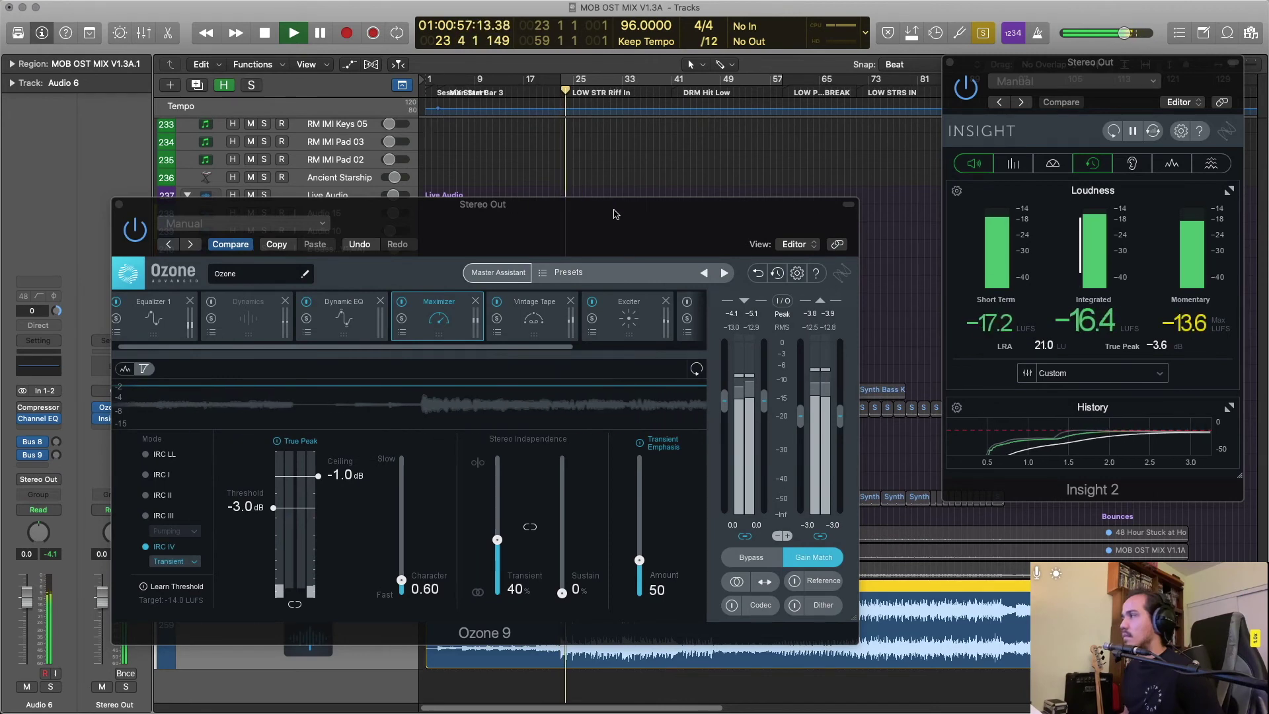
left_click_drag(623, 219, 661, 149)
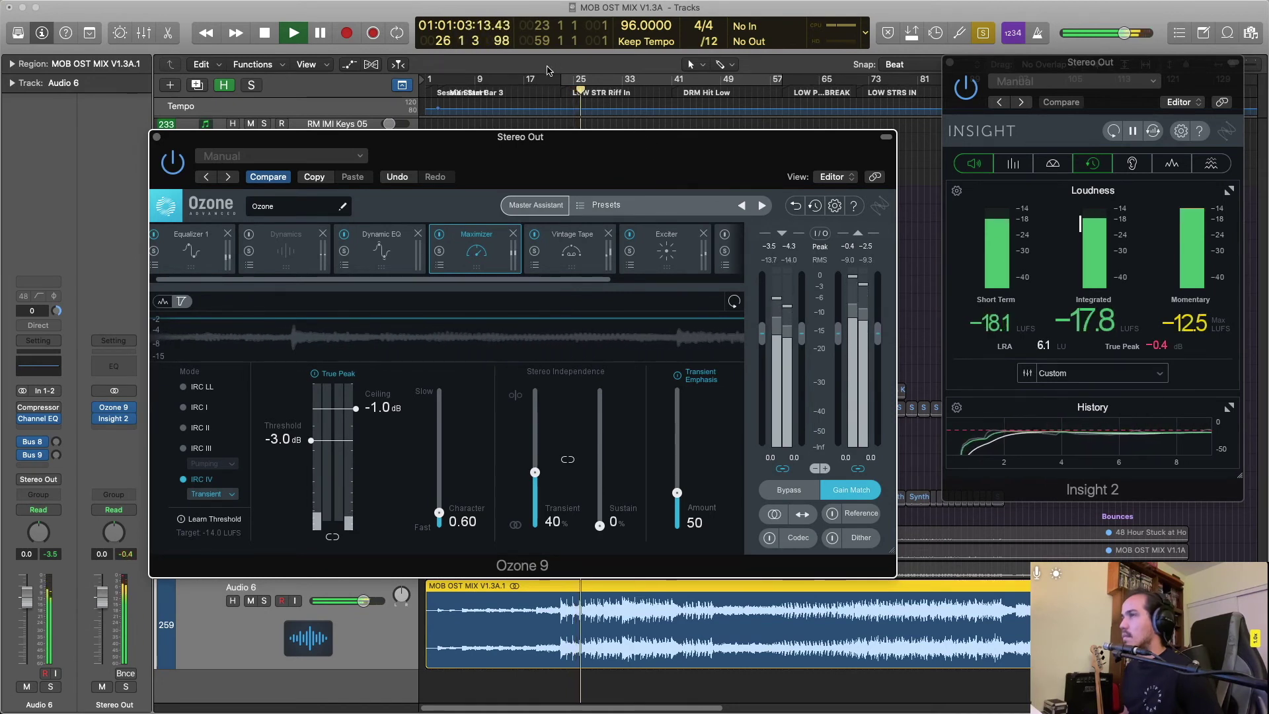
left_click(547, 91)
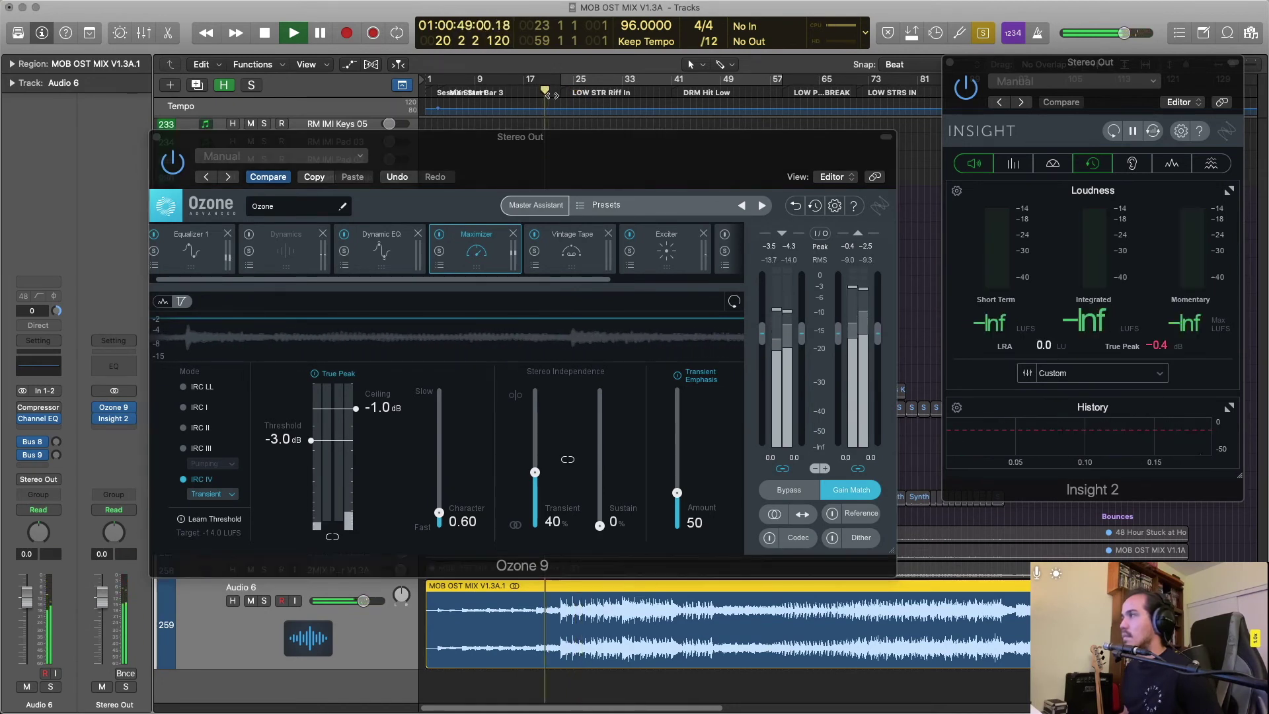
left_click(1112, 131)
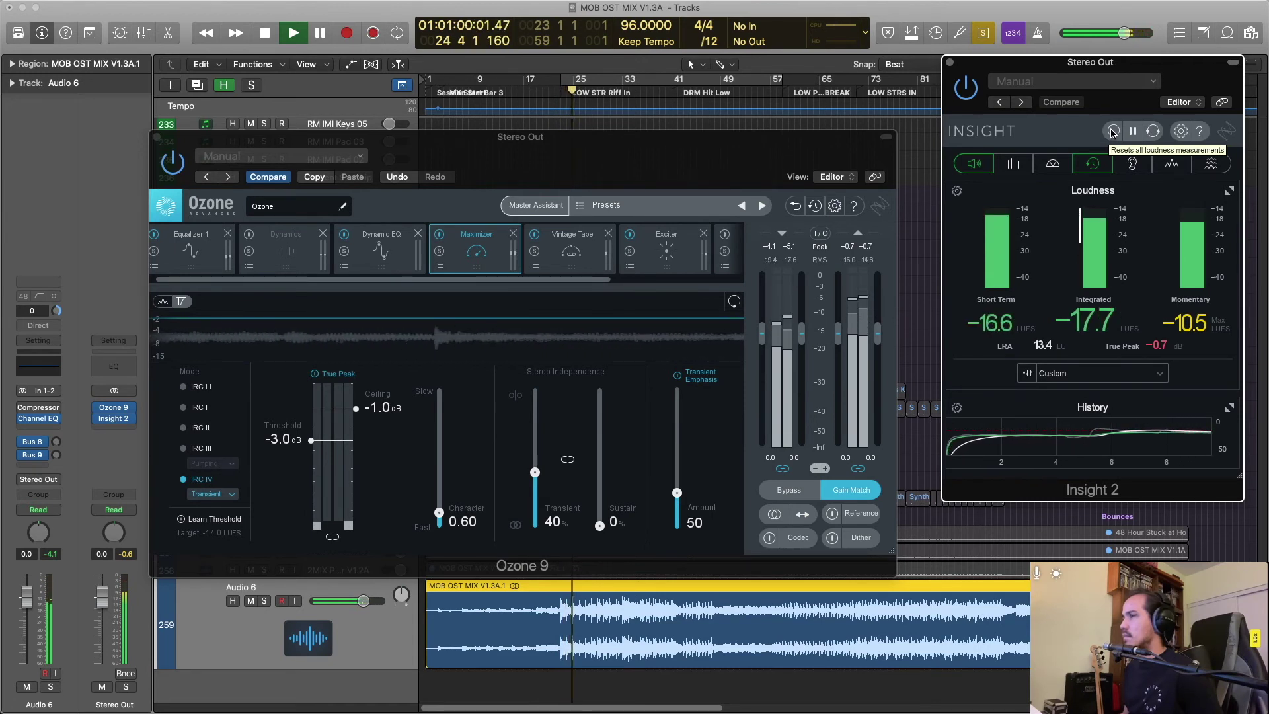
Enable the Vintage Limiter in Modern mode with True Peak on, ceiling at -1.0 dB and threshold at -3.0 dB.
left_click(659, 293)
scroll(660, 293, "right", 3)
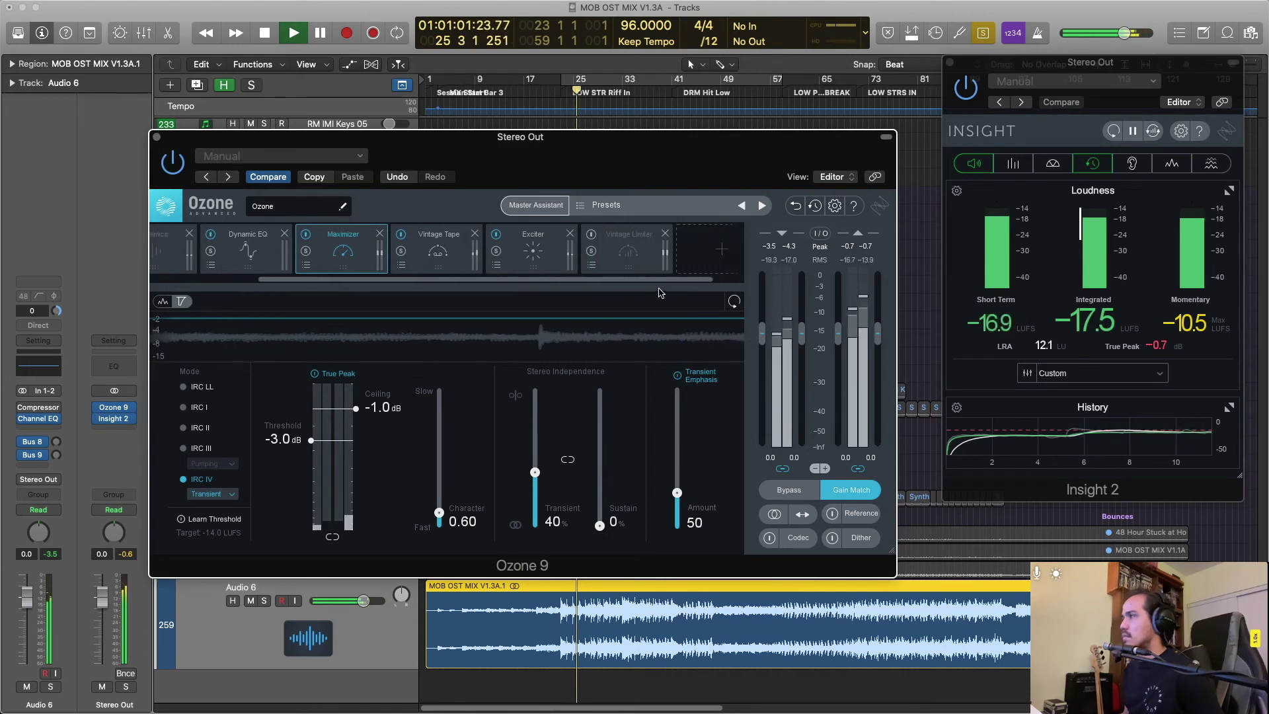
left_click(599, 246)
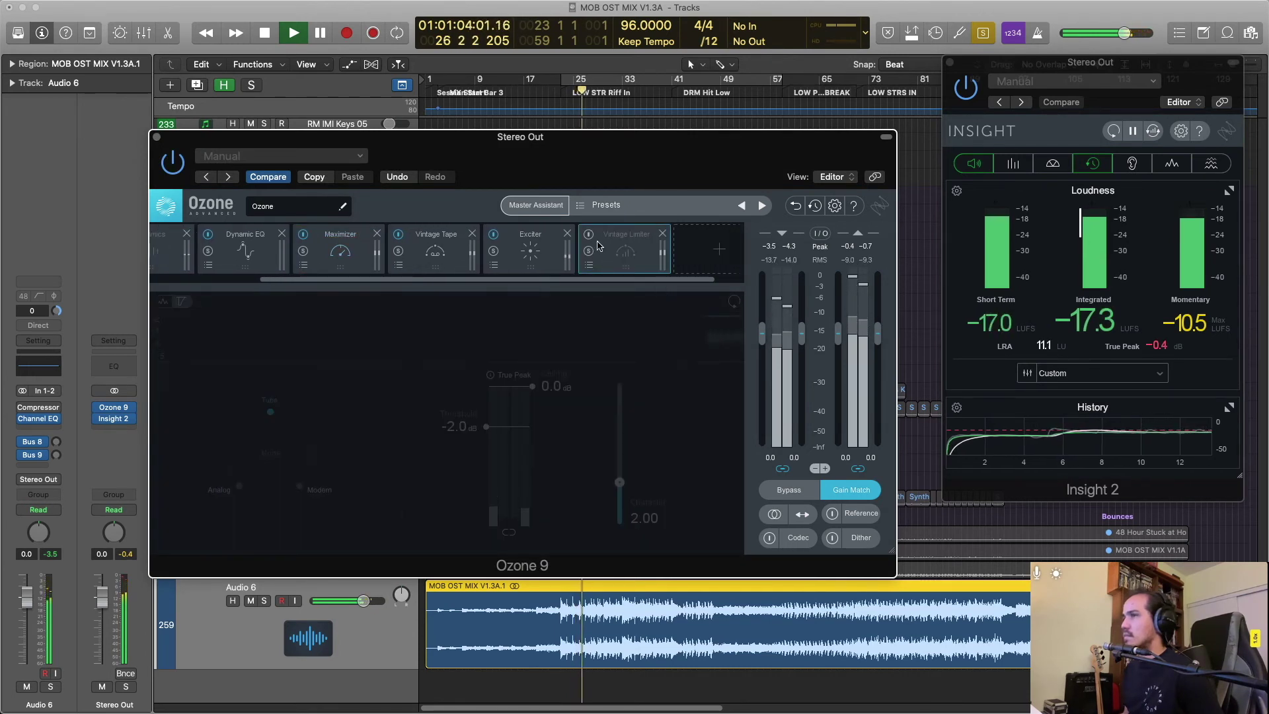
left_click(589, 235)
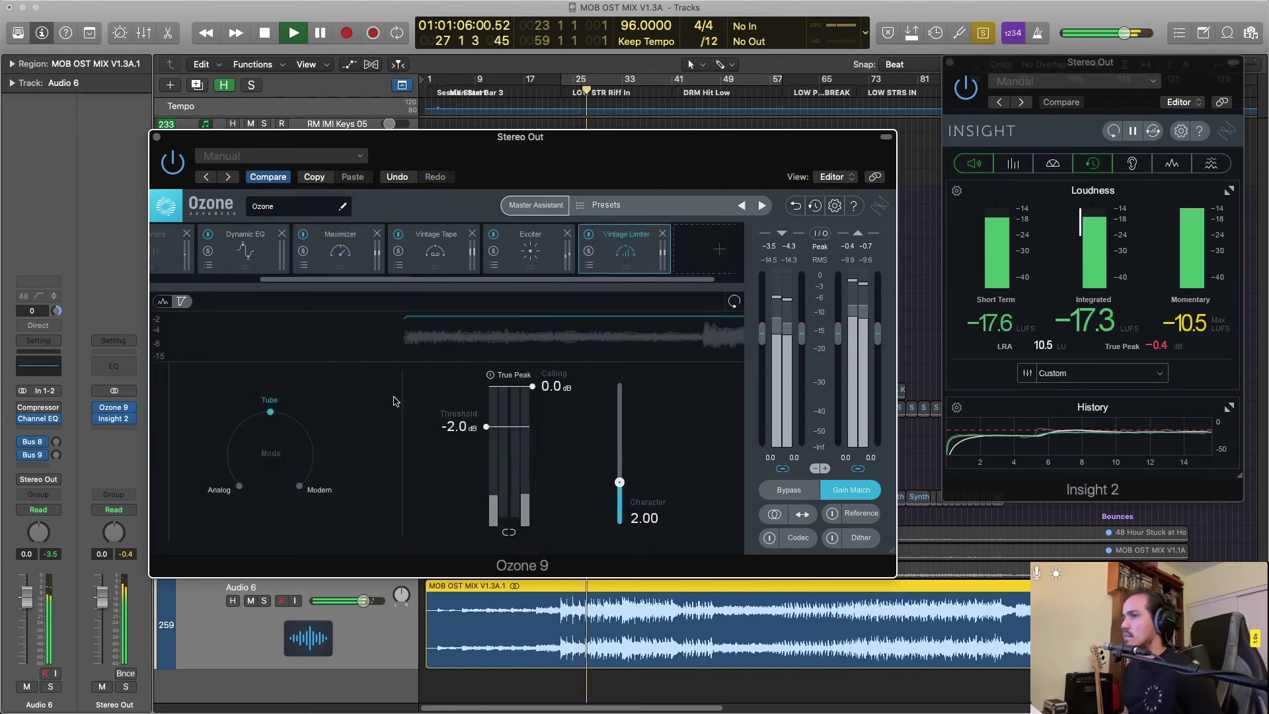
left_click(323, 489)
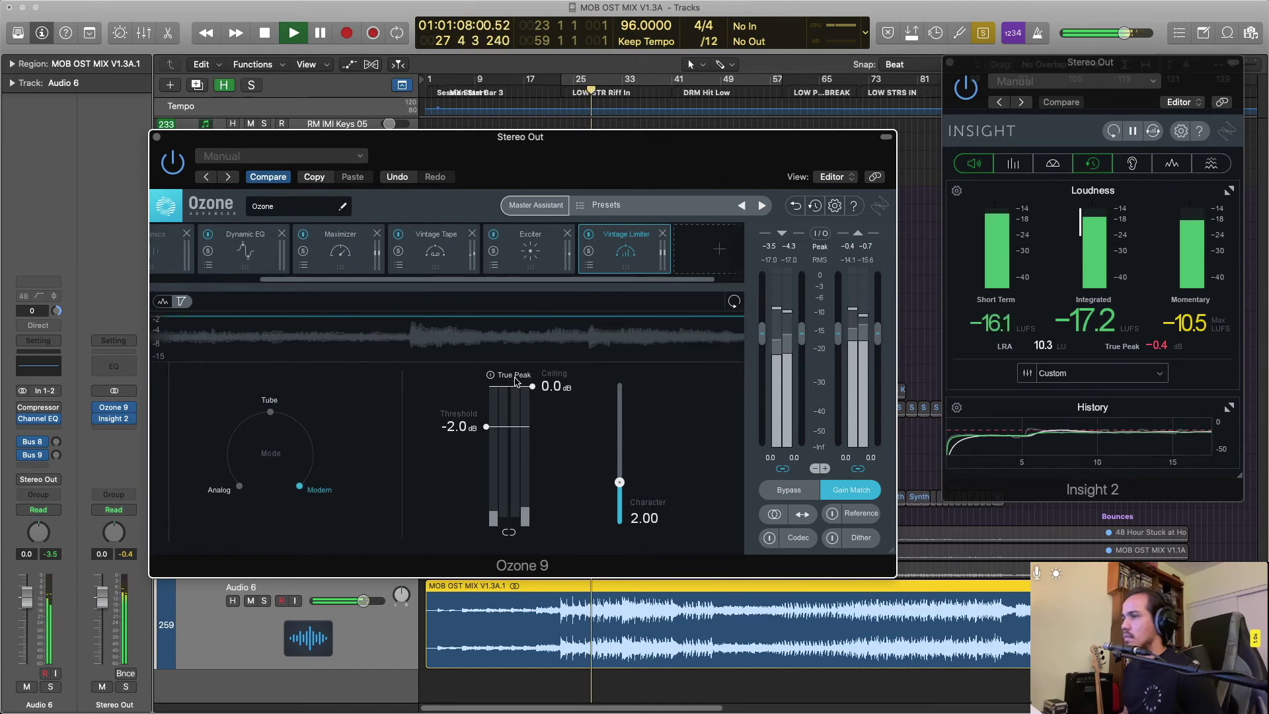
left_click_drag(532, 387, 523, 417)
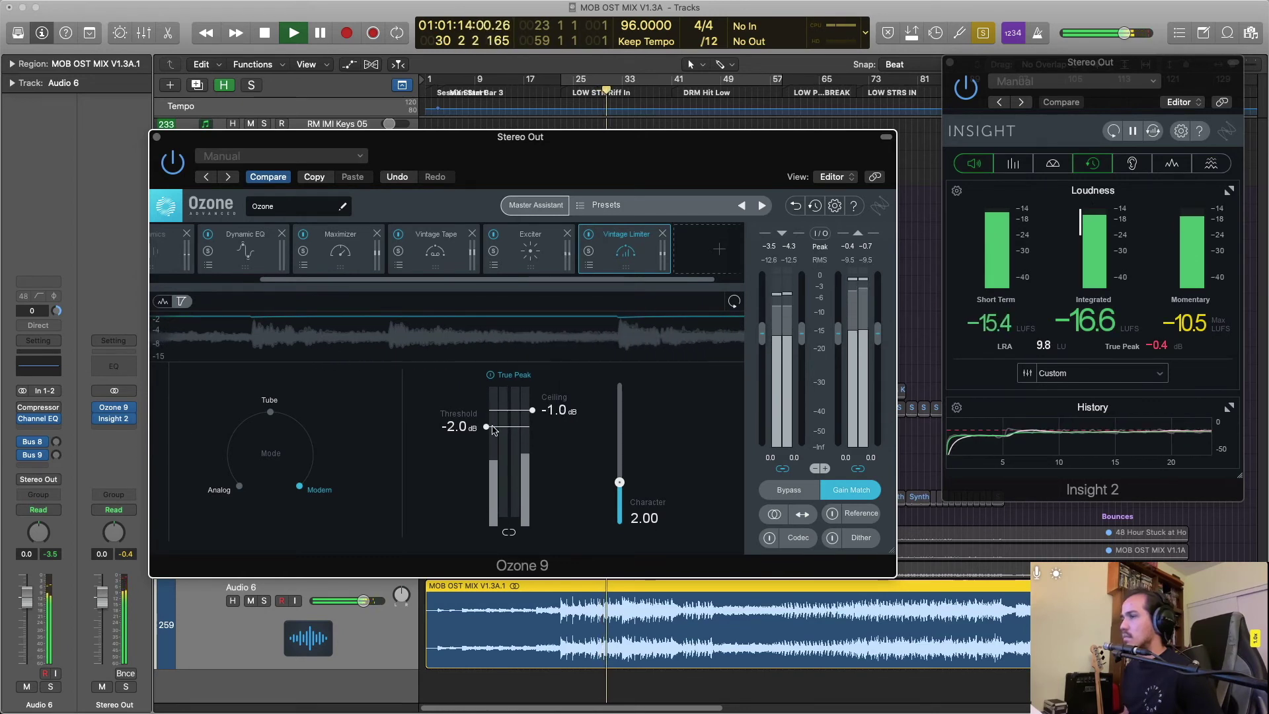
left_click_drag(488, 431, 489, 441)
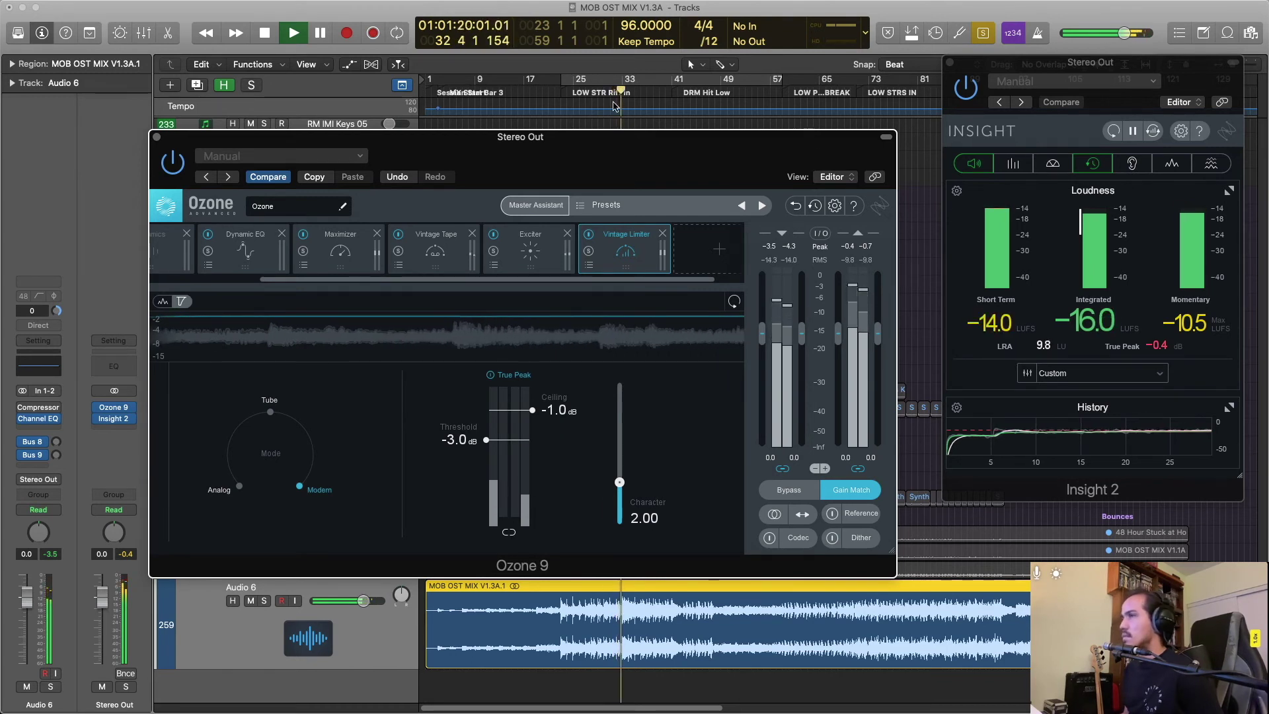
Replay the mix from about bar 22 with Insight's readings reset to check the loudness and true peak of the limited output.
left_click(557, 80)
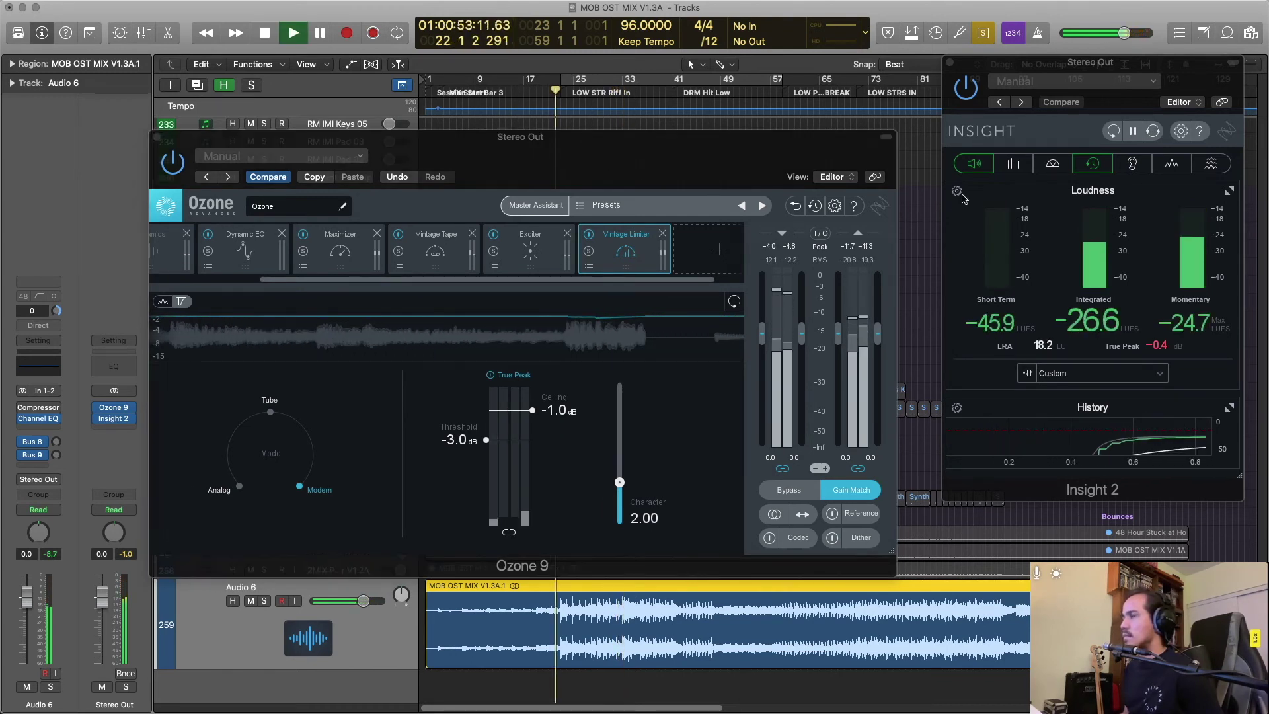
left_click(1165, 339)
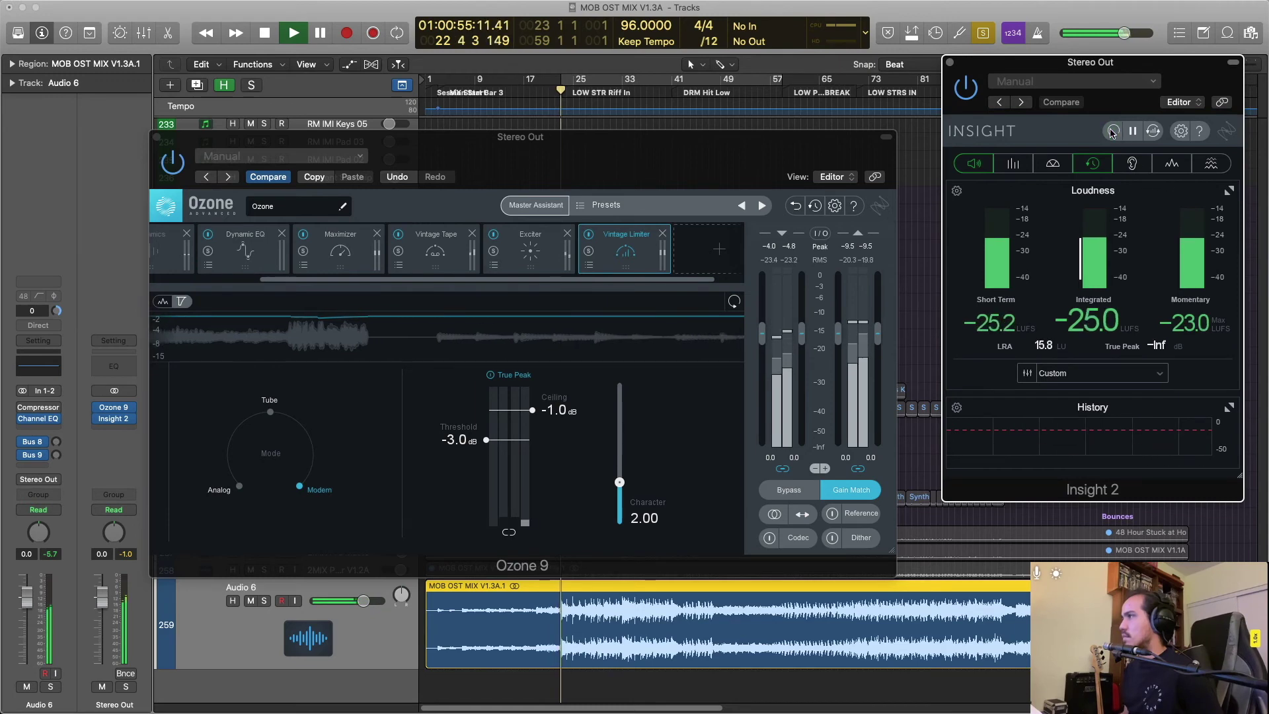
left_click_drag(580, 137, 592, 101)
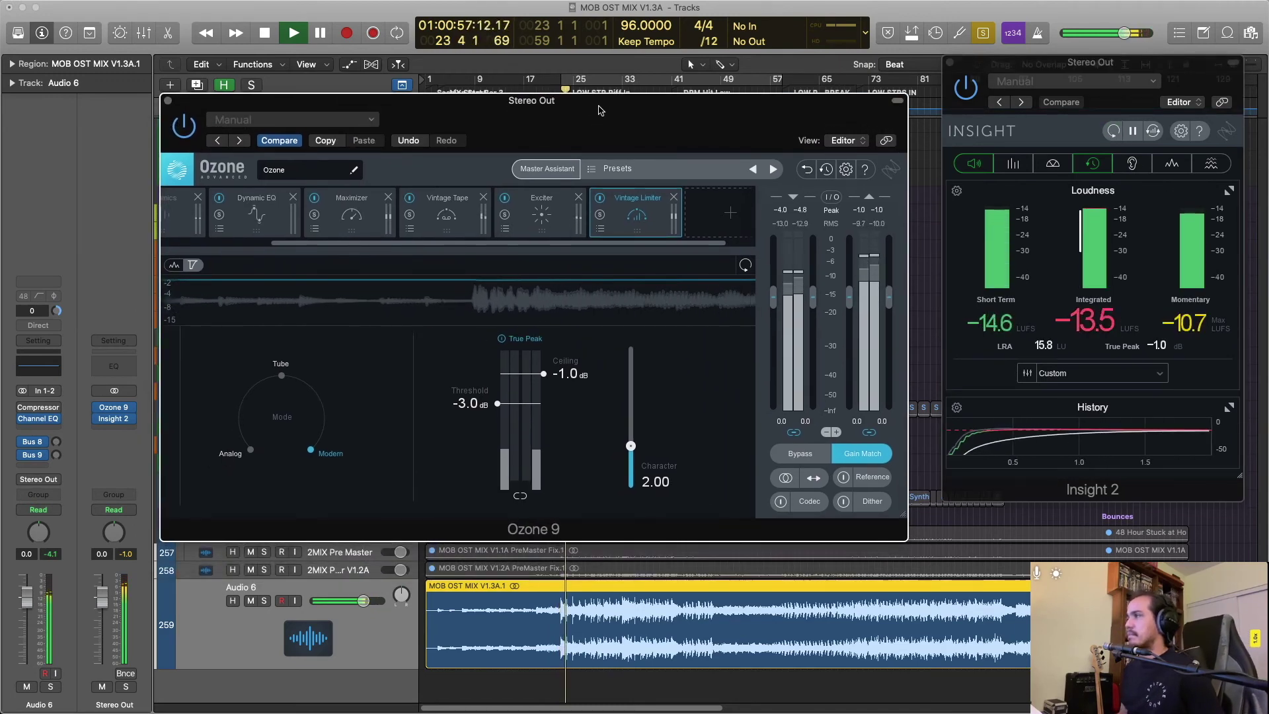
left_click(167, 102)
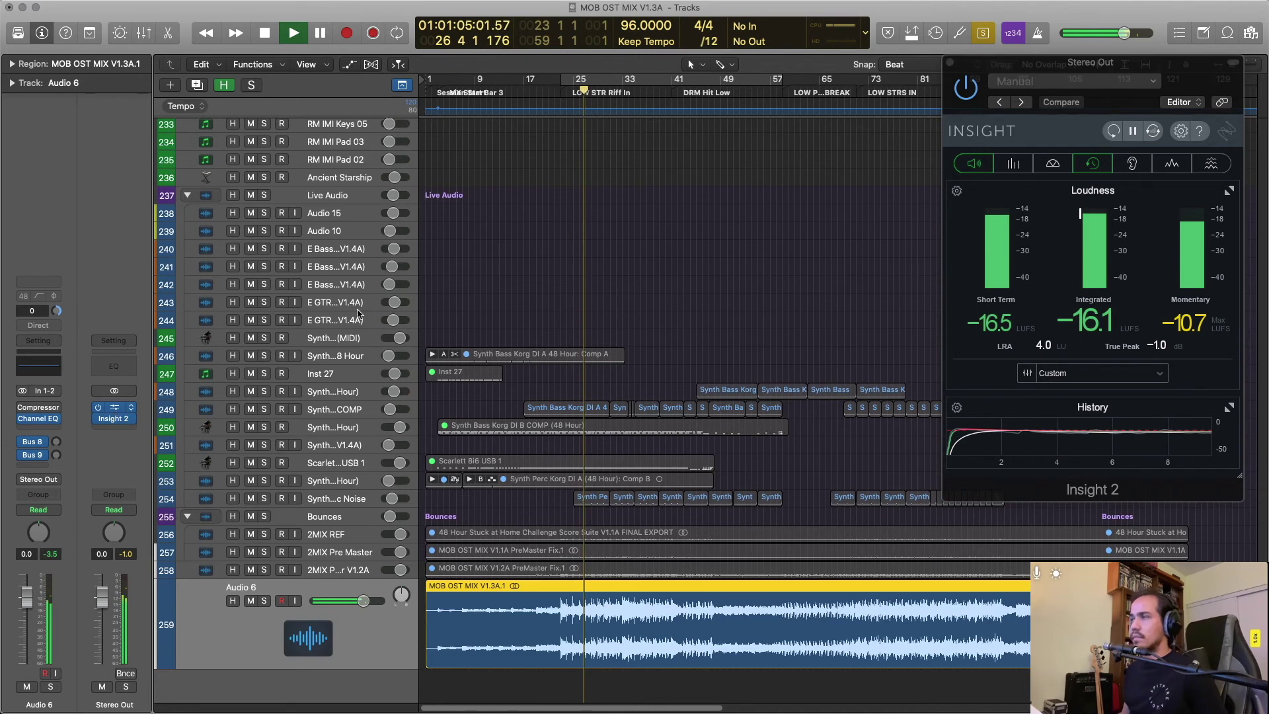
key("v")
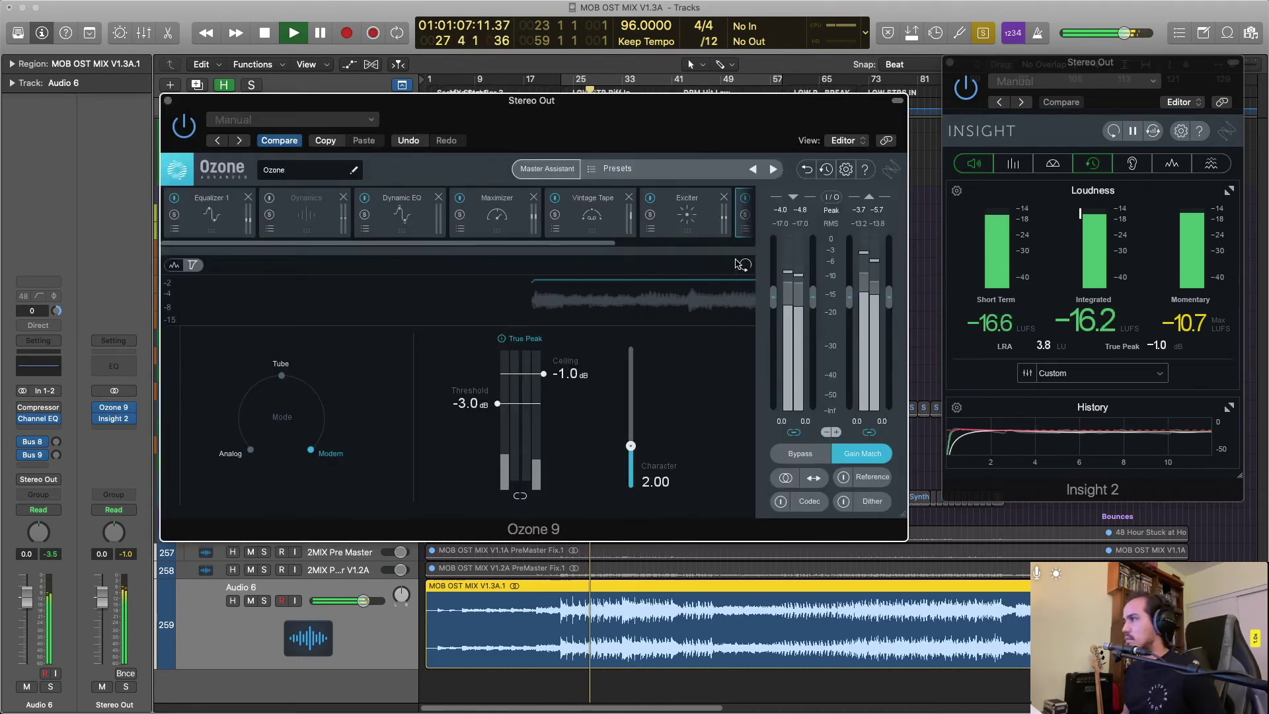
Lower the Maximizer's threshold to -4.5 dB and reset Insight's loudness measurements.
left_click(496, 212)
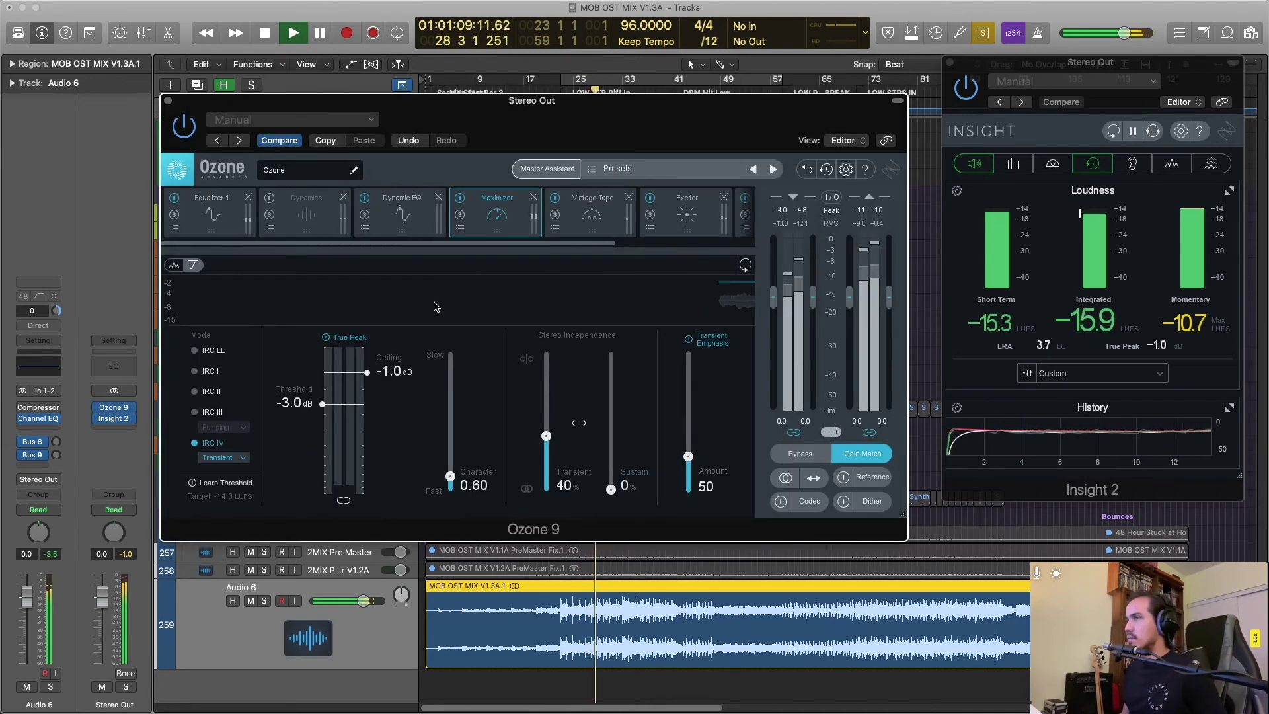
left_click_drag(323, 411, 321, 432)
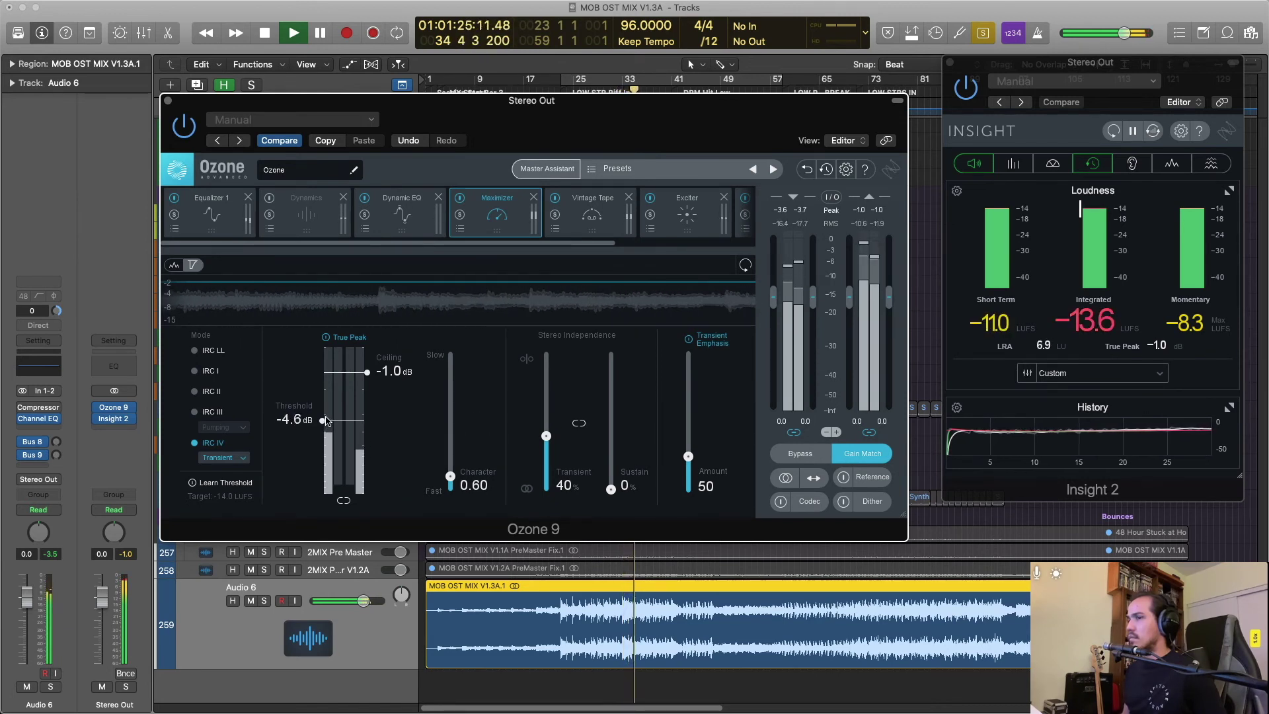
left_click_drag(326, 420, 327, 420)
left_click(1113, 131)
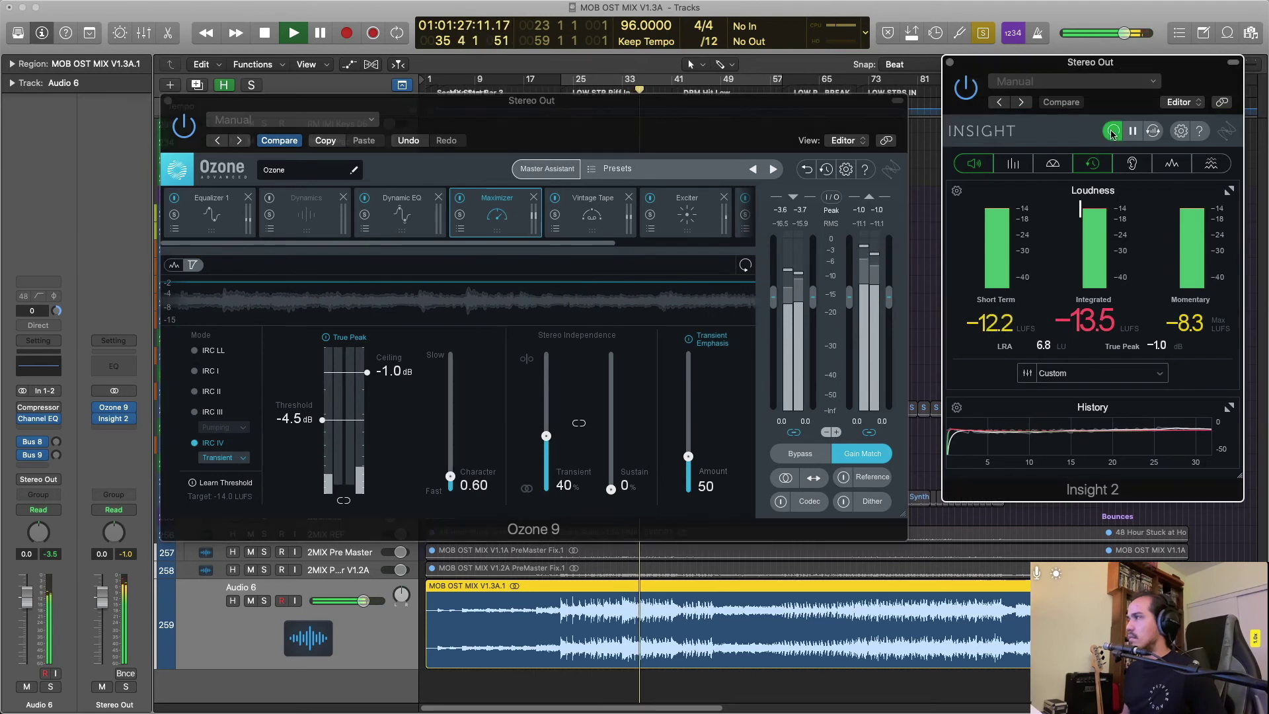
left_click(1113, 131)
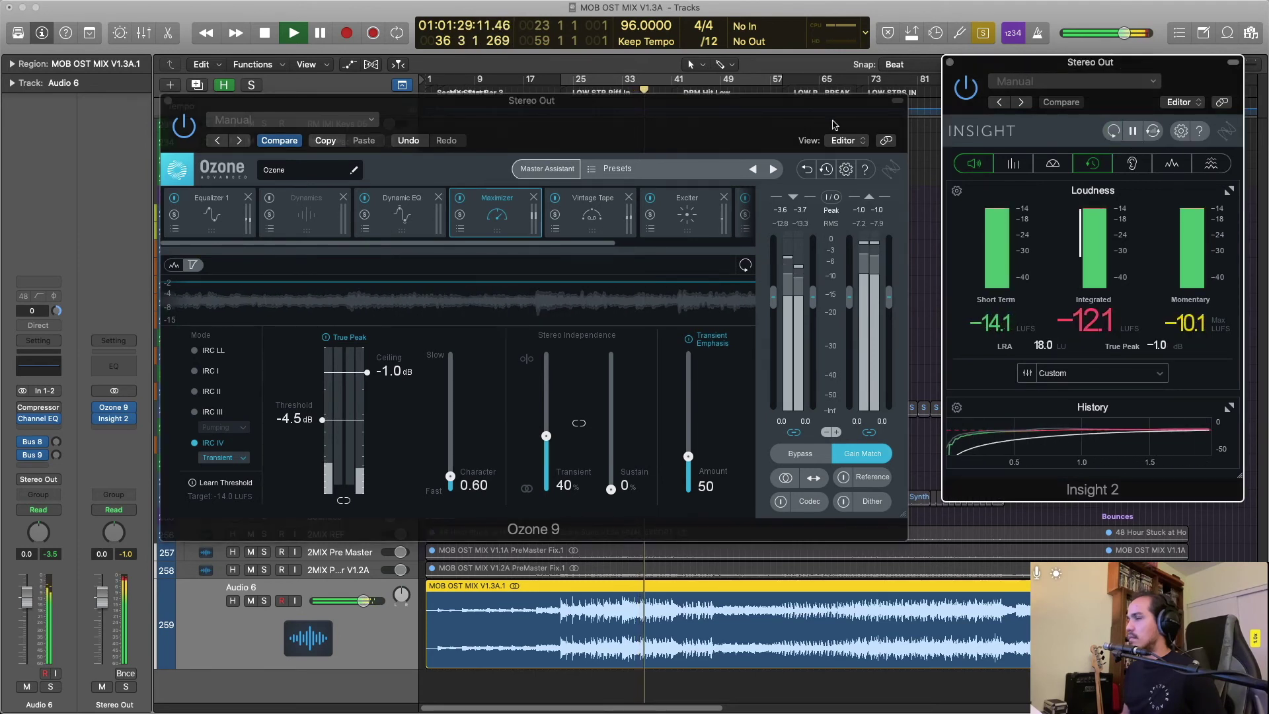
Play the mix from bar 3 and from about bar 23 to compare the quiet and loud sections' levels in Insight.
key("space")
left_click(560, 86)
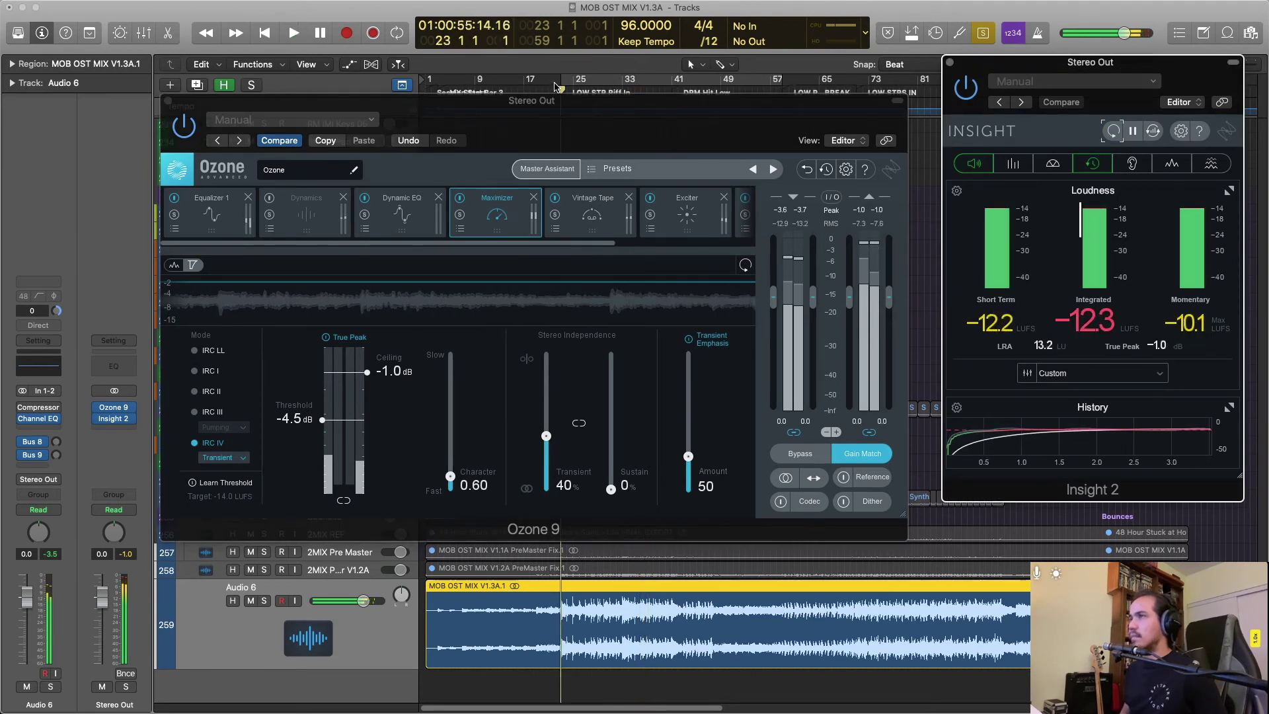
key("alt+comma")
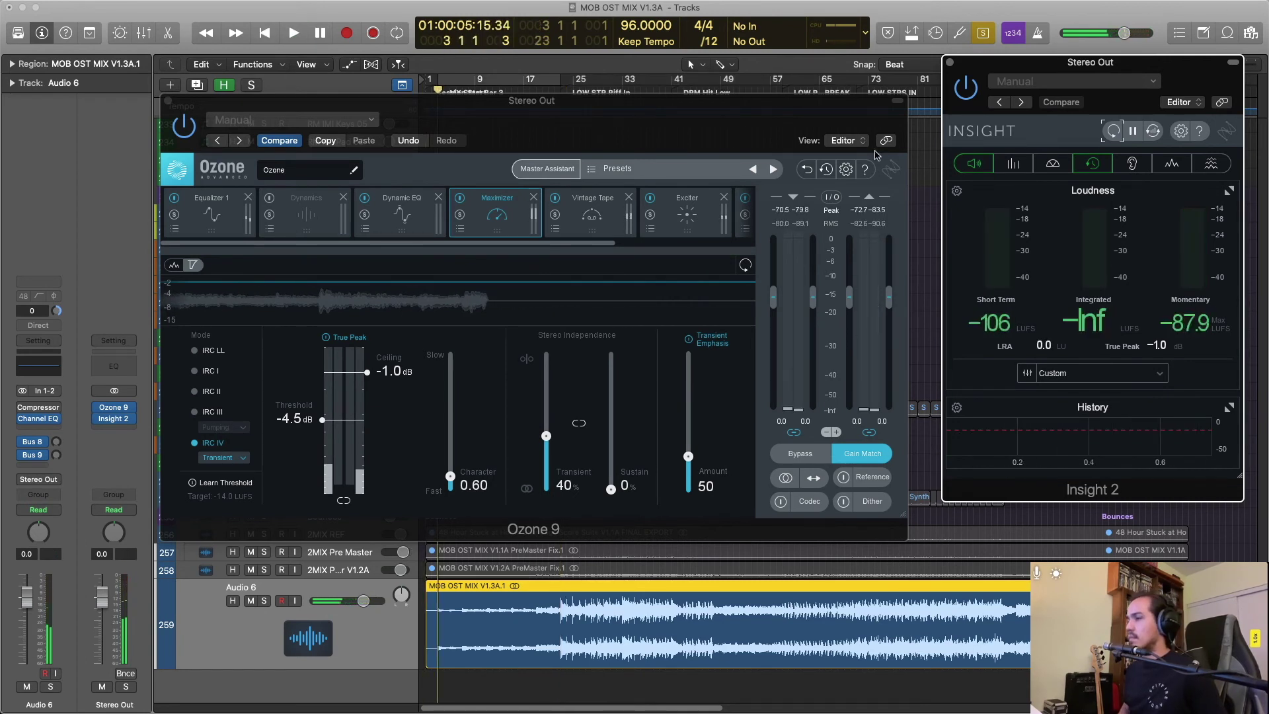
key("space")
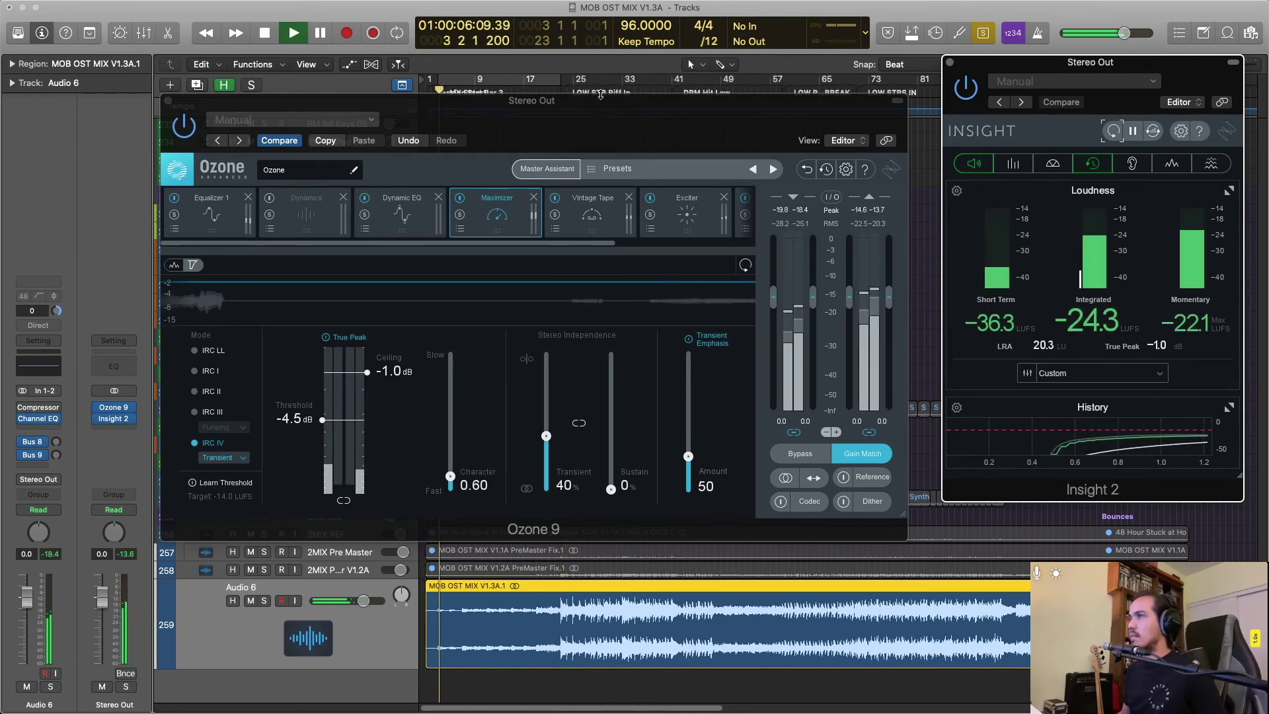
left_click(559, 92)
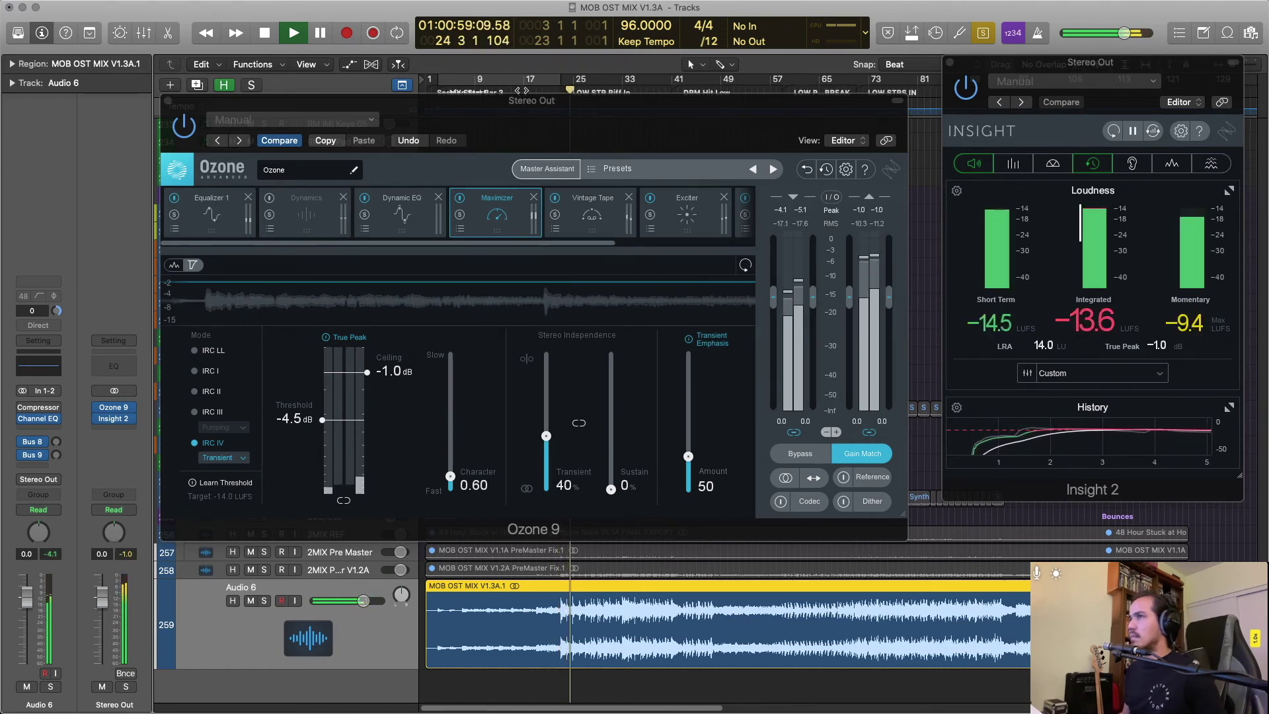
key("Left")
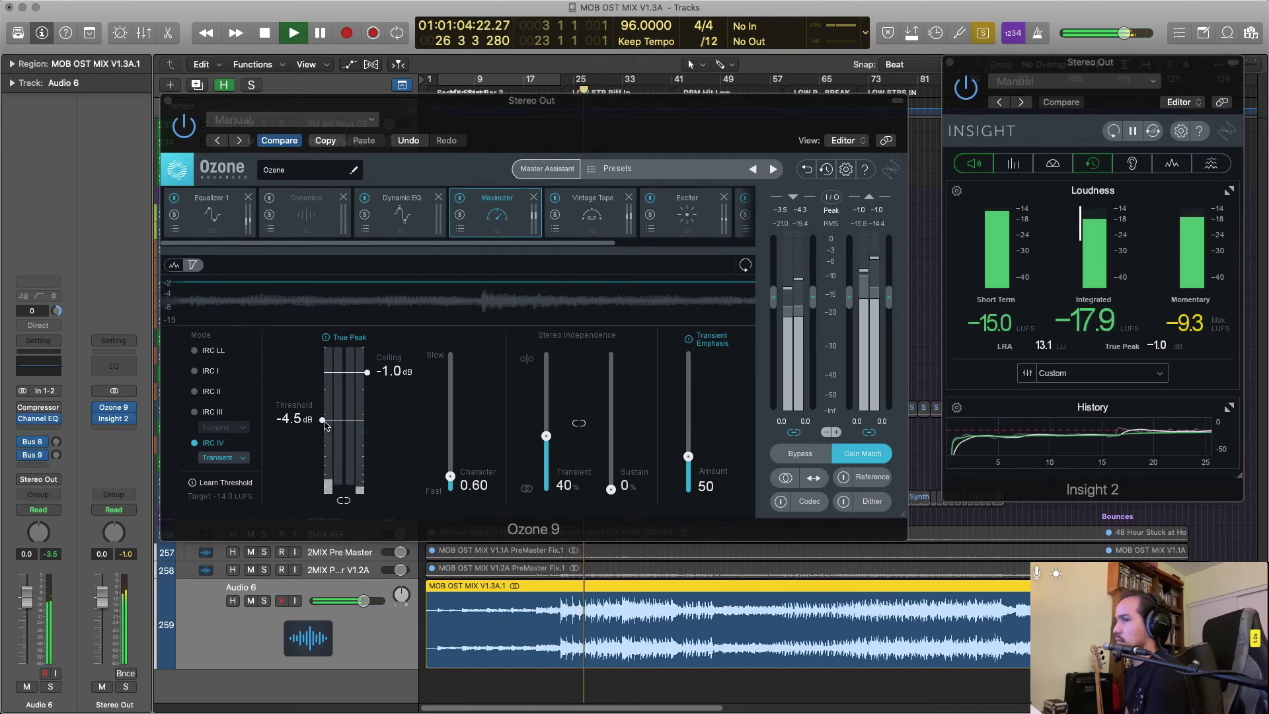
Try a Maximizer threshold of -6.0 dB, check the Vintage Limiter and Dynamic EQ, and settle on a threshold of -5.0 dB.
left_click_drag(324, 425, 322, 439)
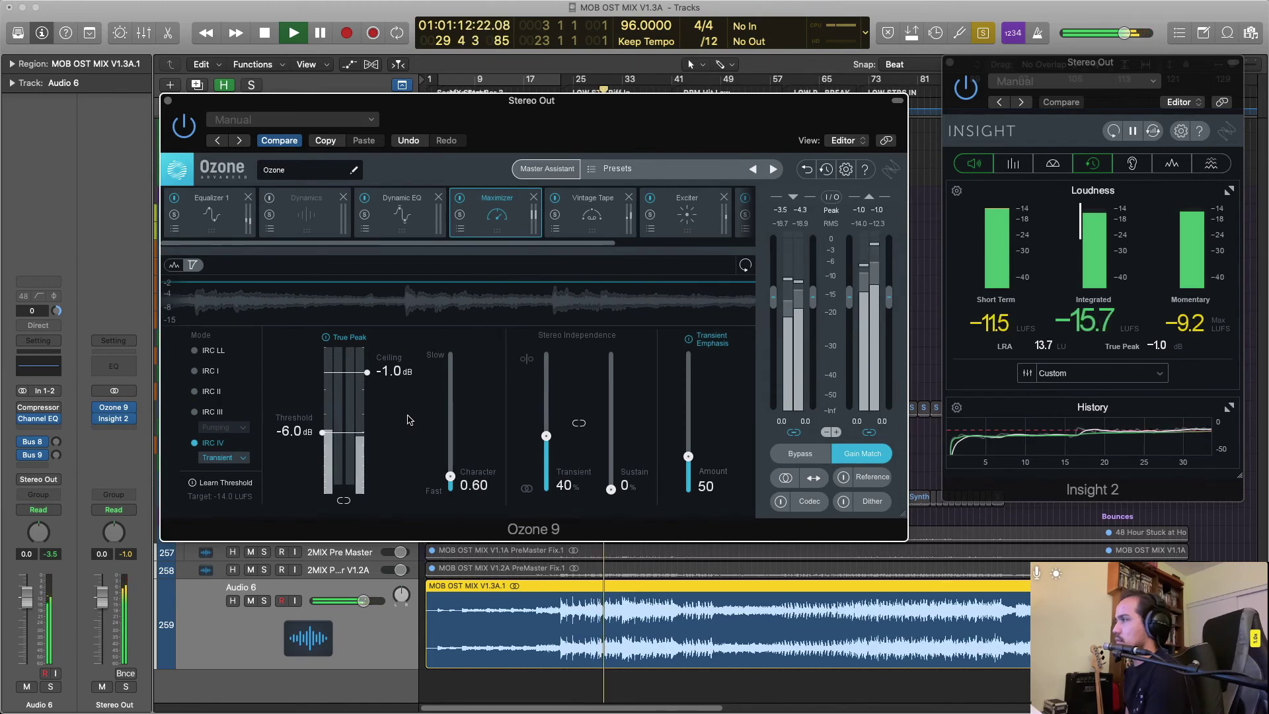
scroll(608, 246, "right", 5)
left_click(591, 236)
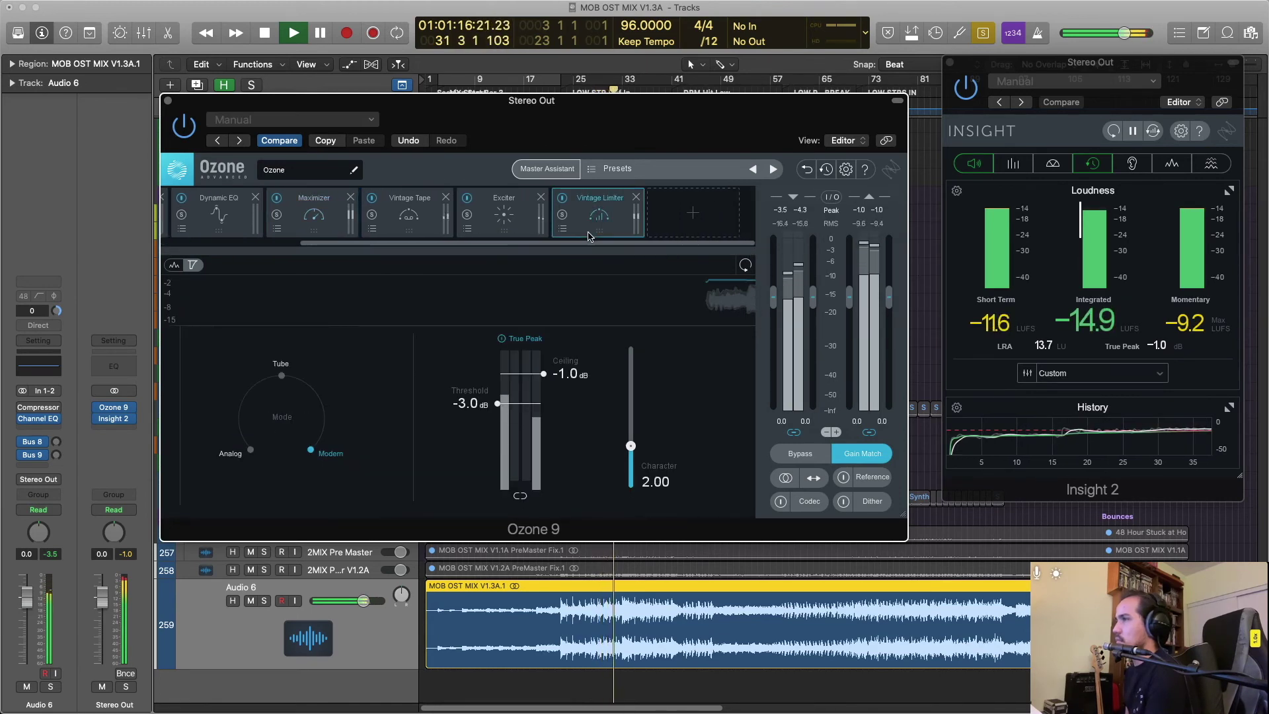
scroll(443, 243, "left", 5)
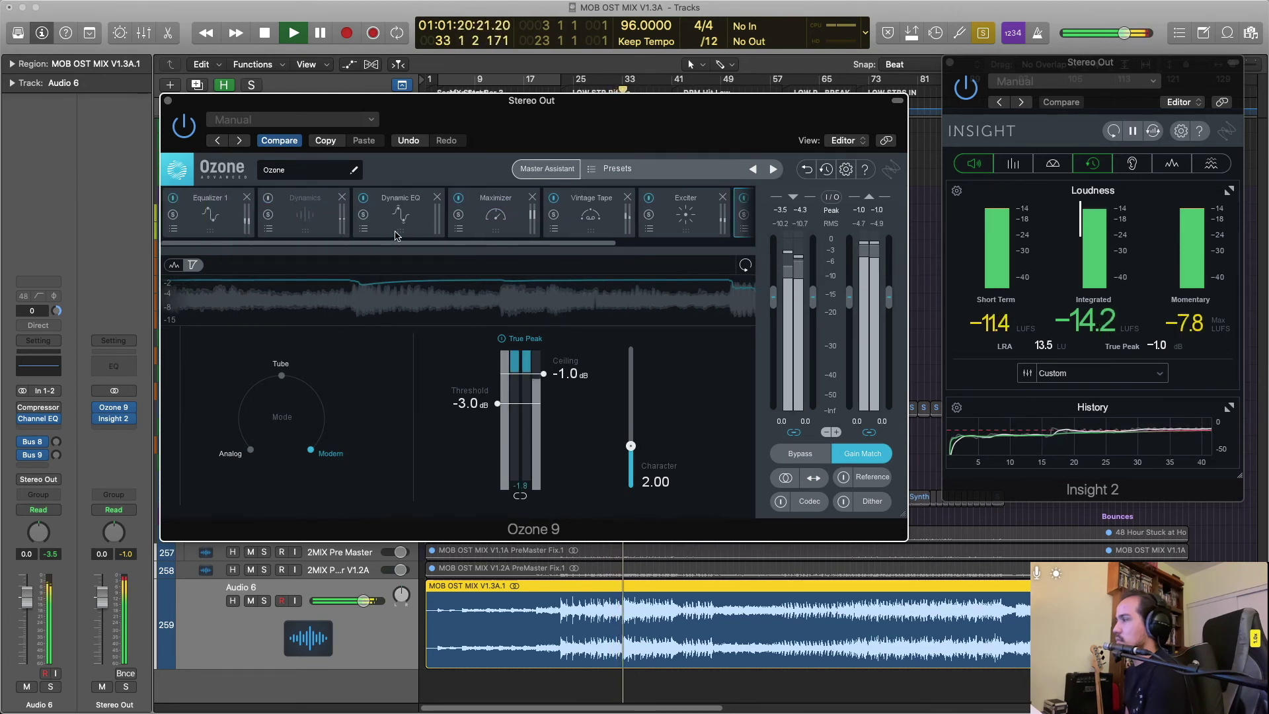
left_click(400, 225)
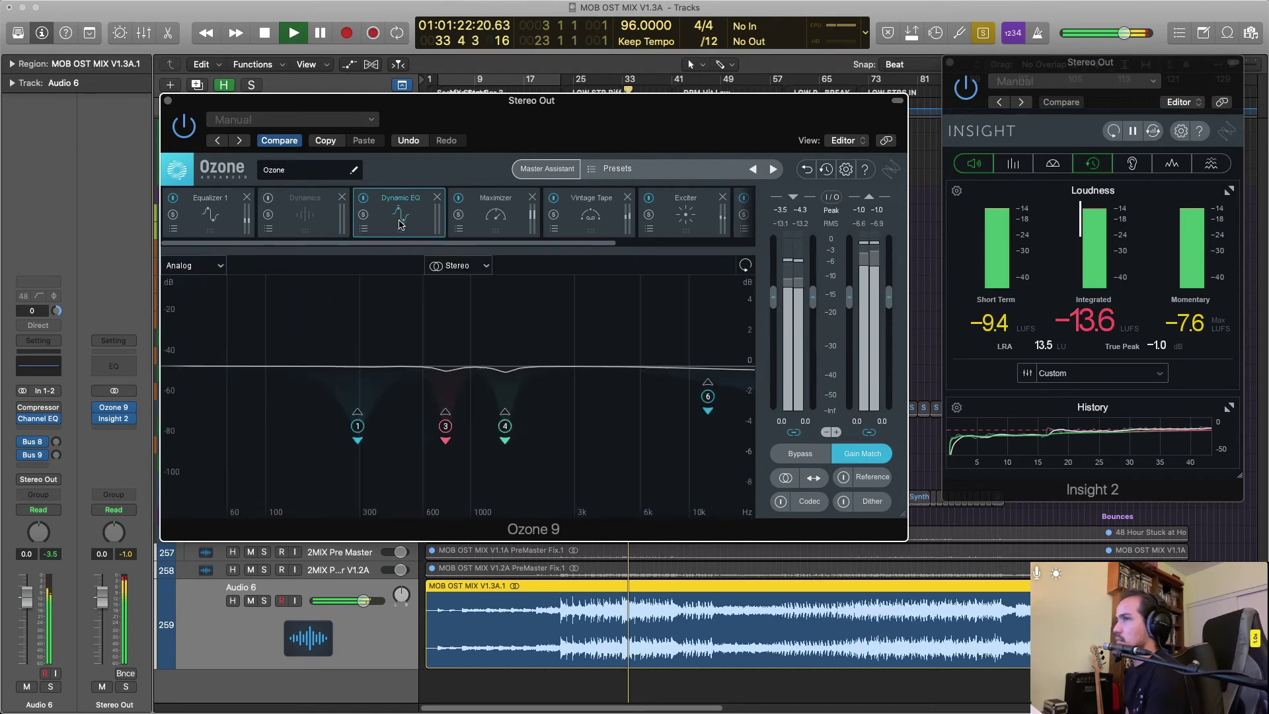
left_click(494, 234)
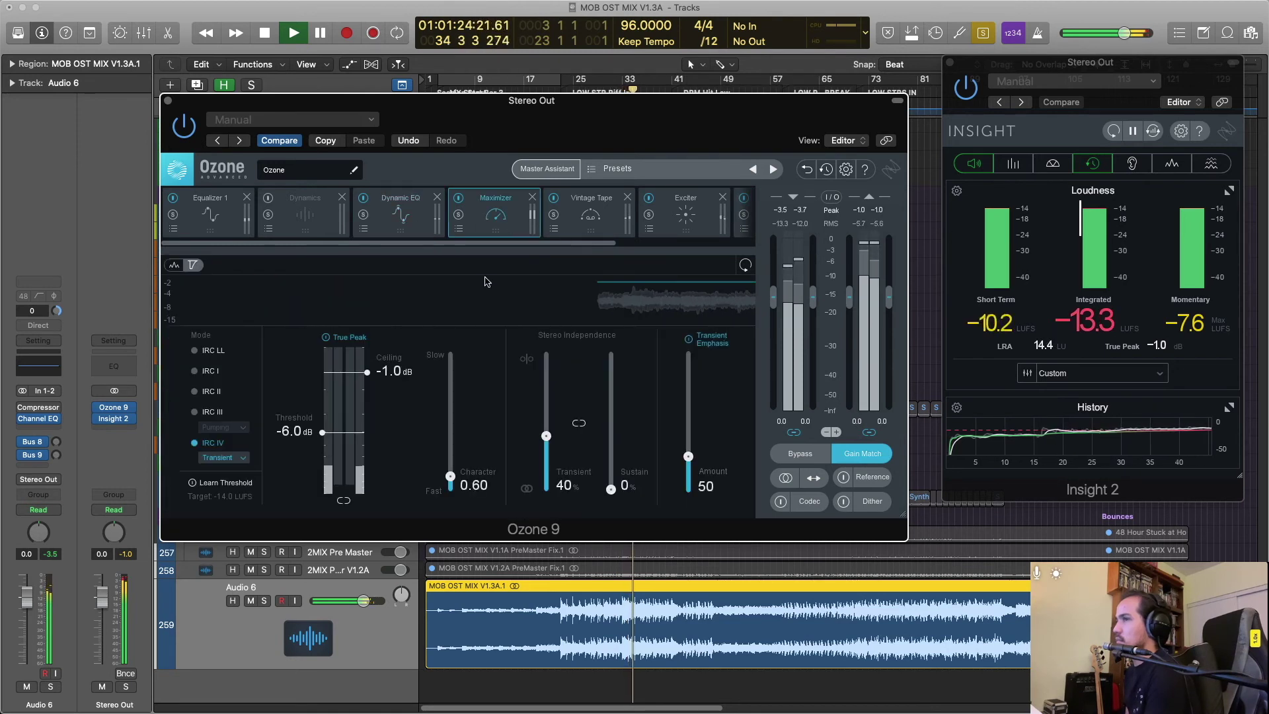
left_click_drag(323, 433, 330, 424)
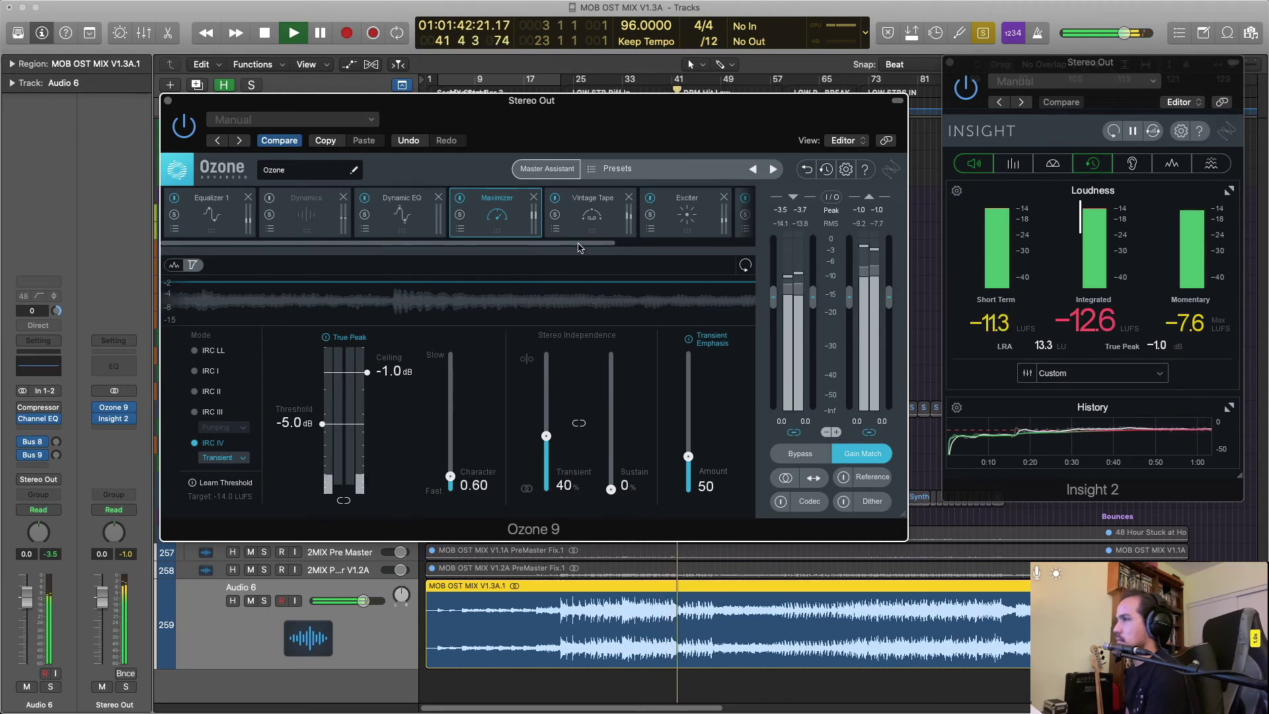
Check the Vintage Limiter's settings against Insight's loudness readings while the mix plays on from about bar 42.
scroll(578, 247, "right", 5)
left_click(591, 211)
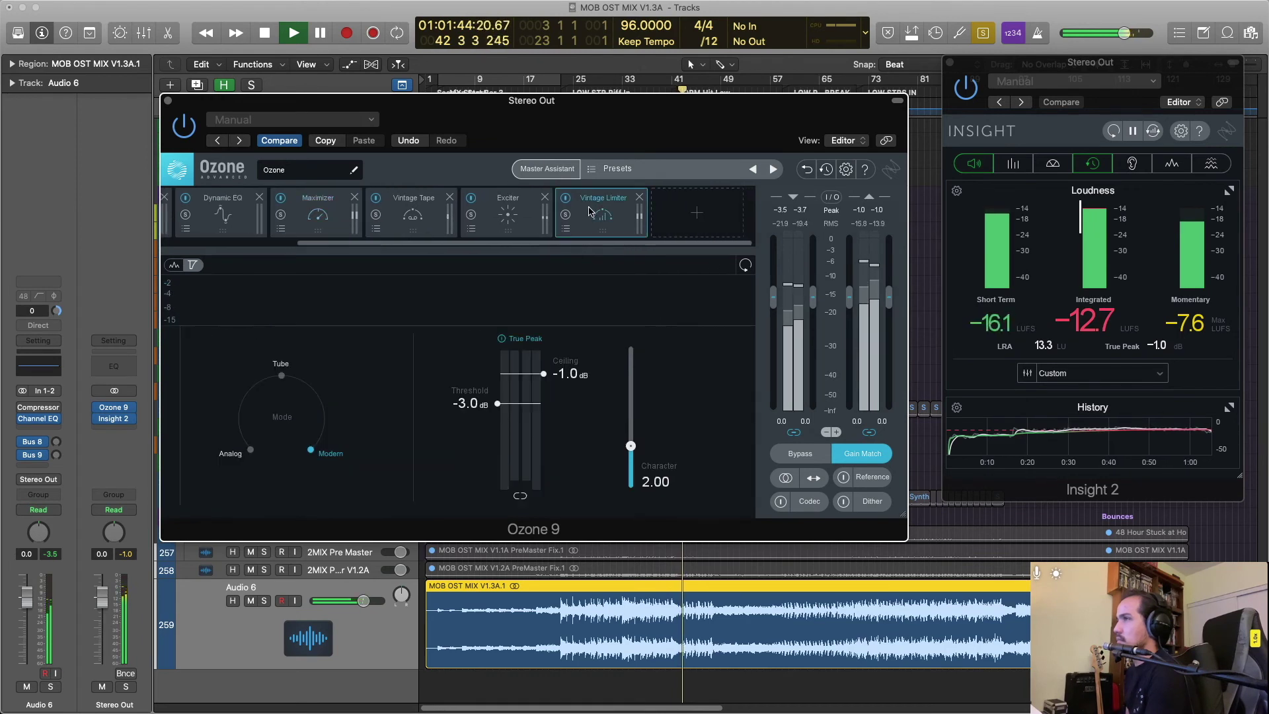
left_click_drag(566, 247, 399, 246)
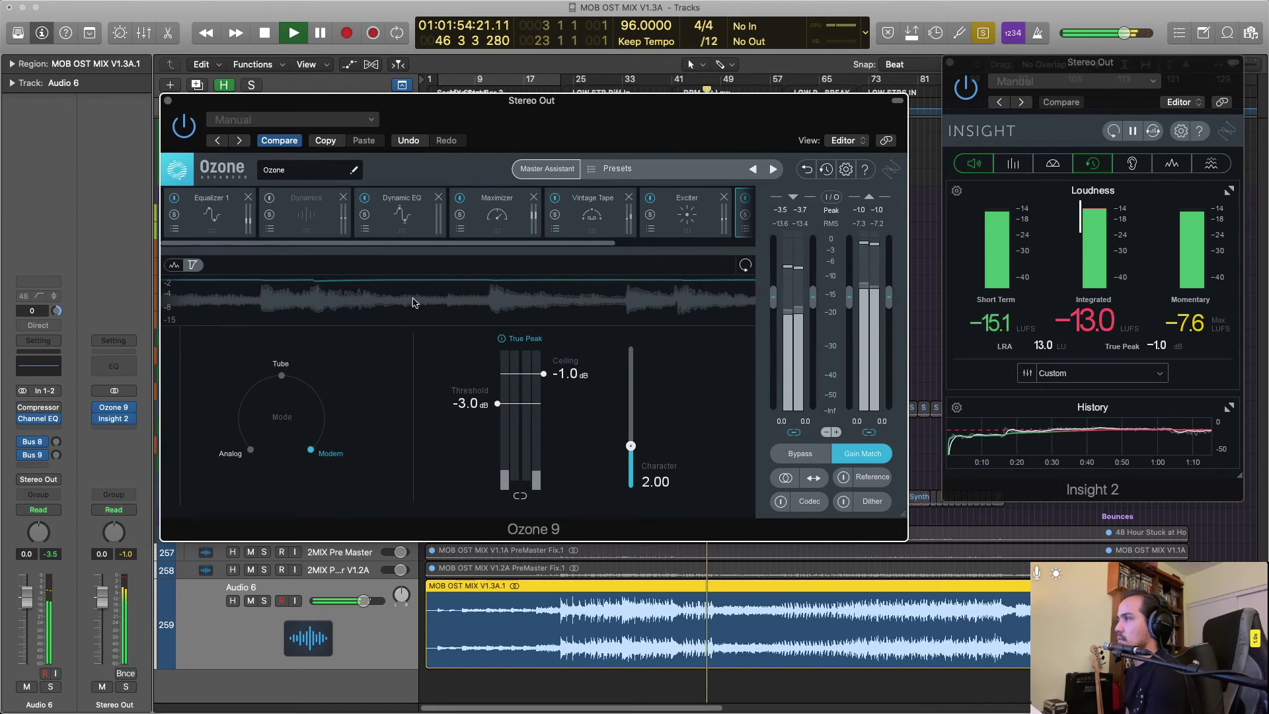
left_click(1028, 373)
left_click(1029, 373)
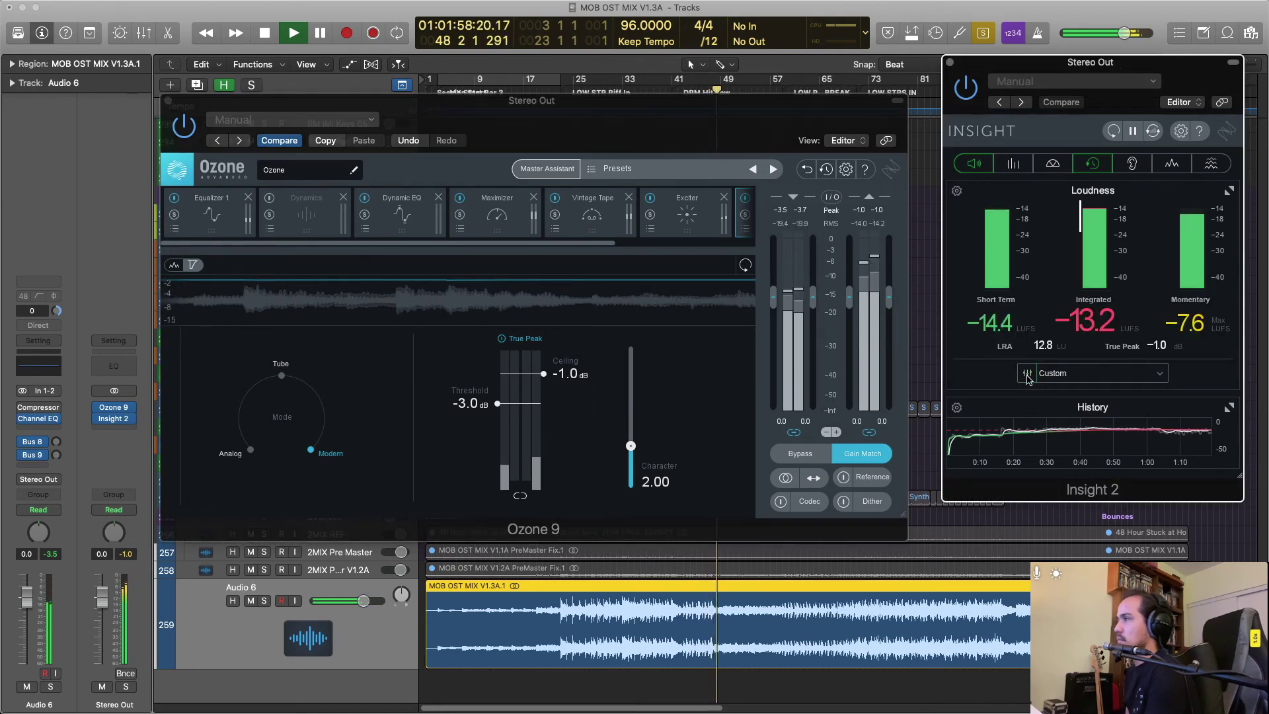
Raise the Maximizer's threshold to -3.0 dB and reset Insight's loudness measurements.
left_click(232, 220)
left_click(497, 212)
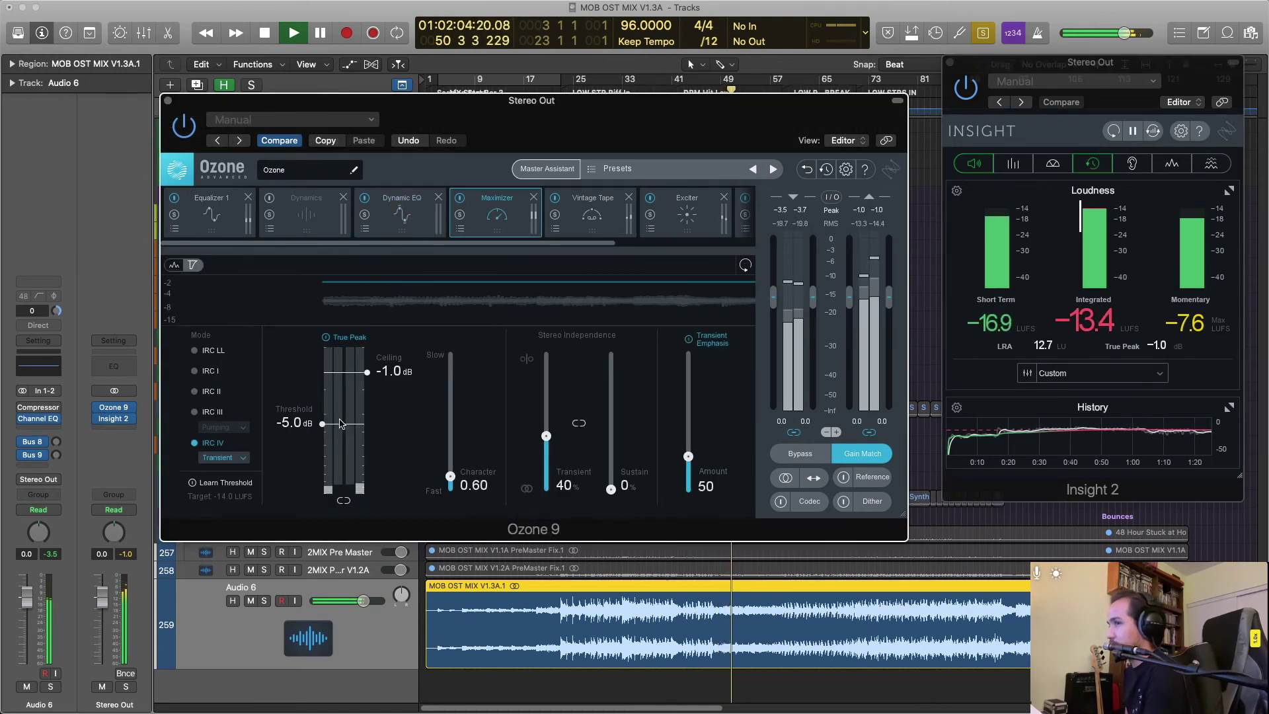
left_click_drag(339, 420, 326, 409)
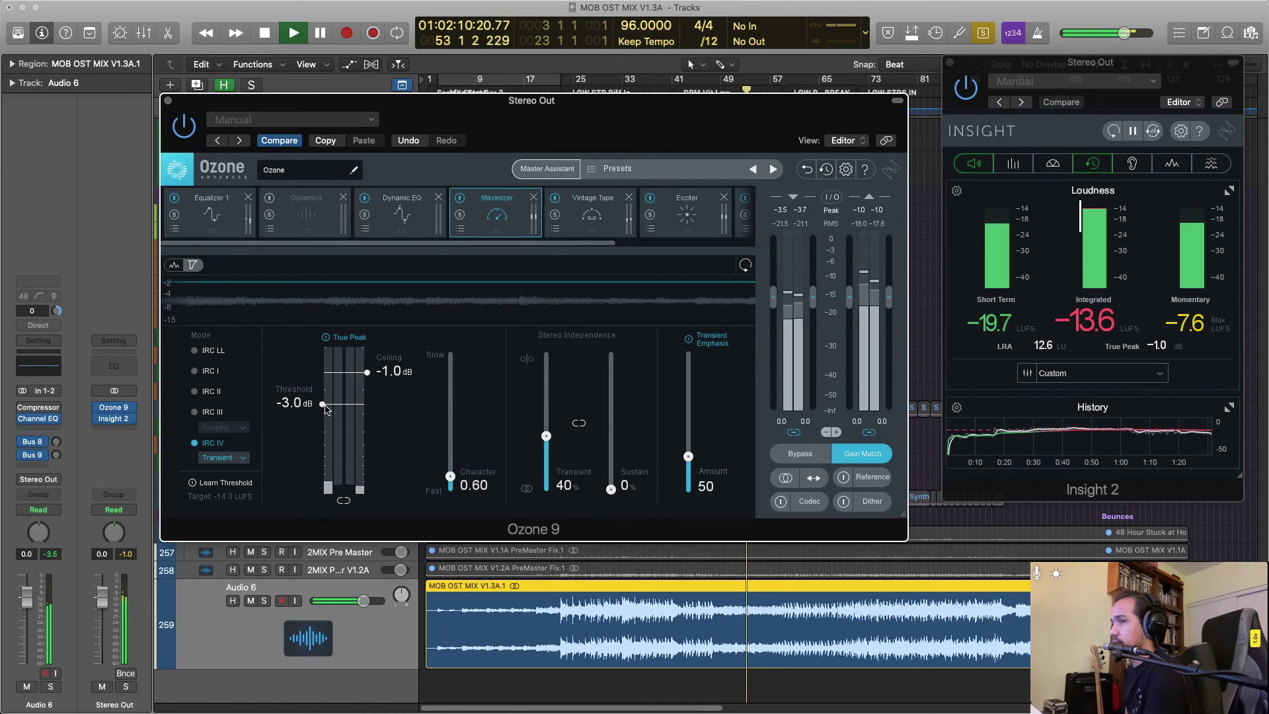
left_click(1120, 134)
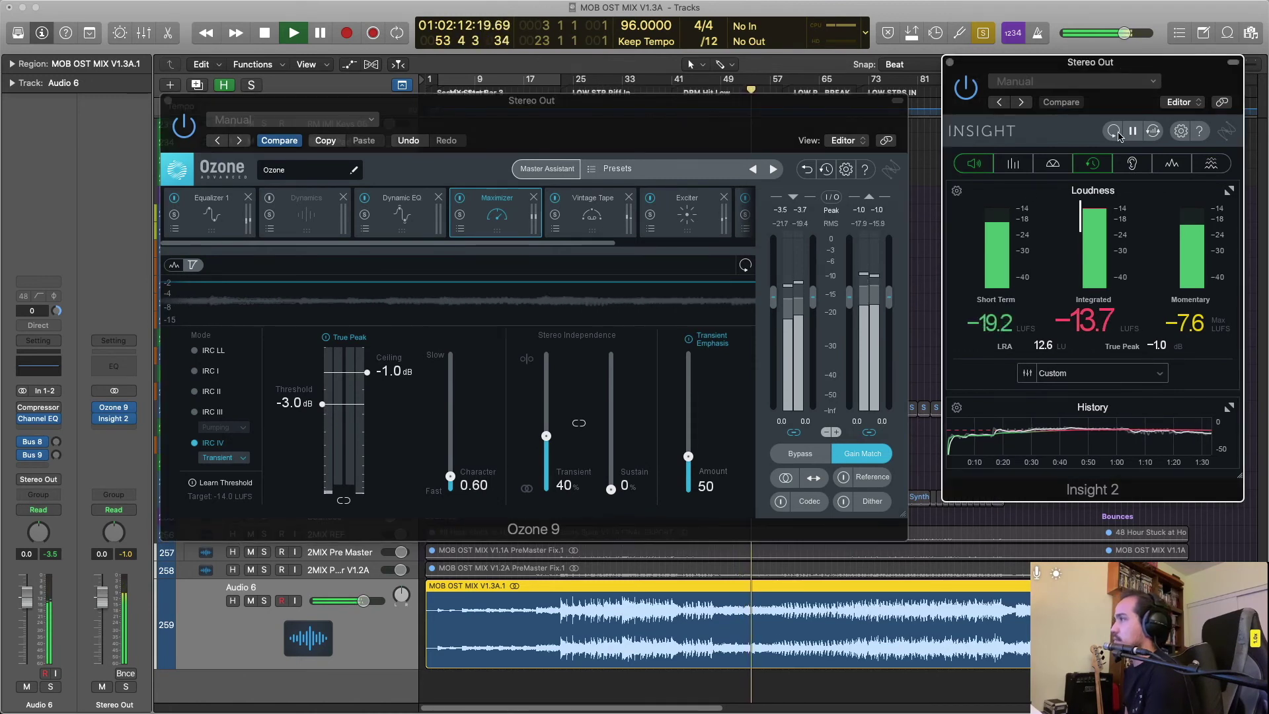
left_click(1119, 134)
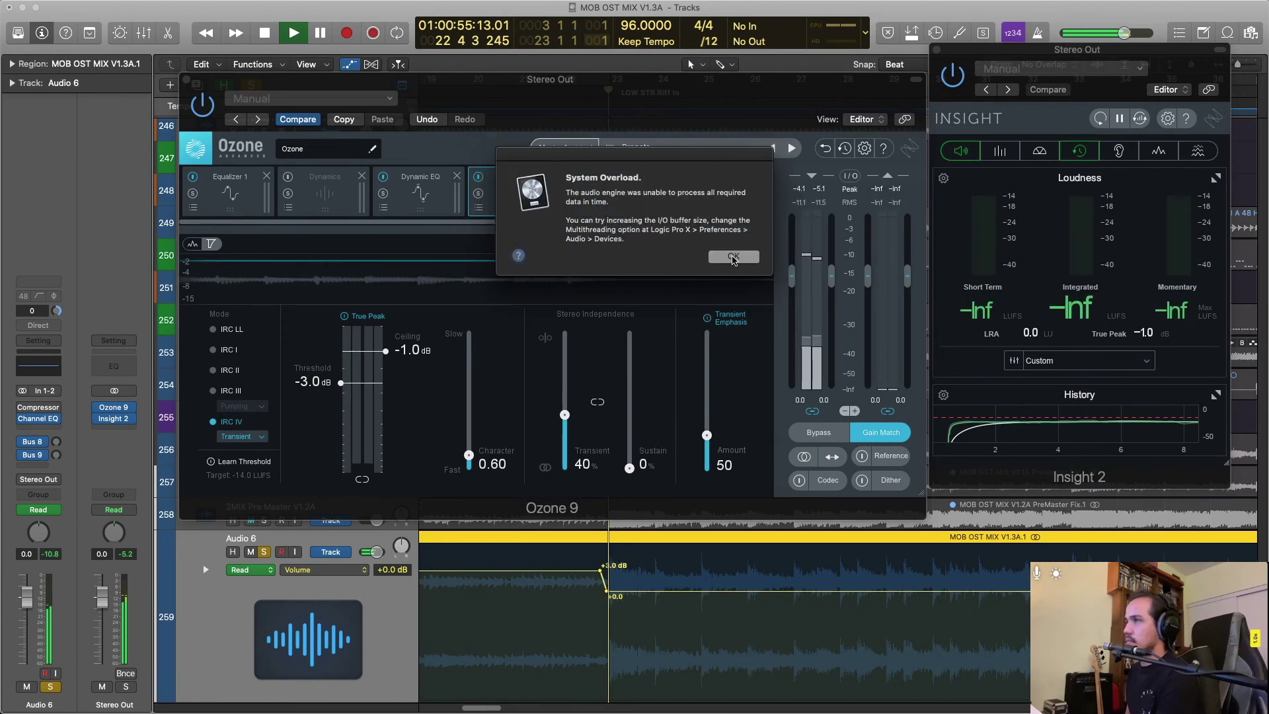
Dismiss the system overload alert and set the I/O buffer size to 512 samples in the audio device preferences.
left_click(733, 257)
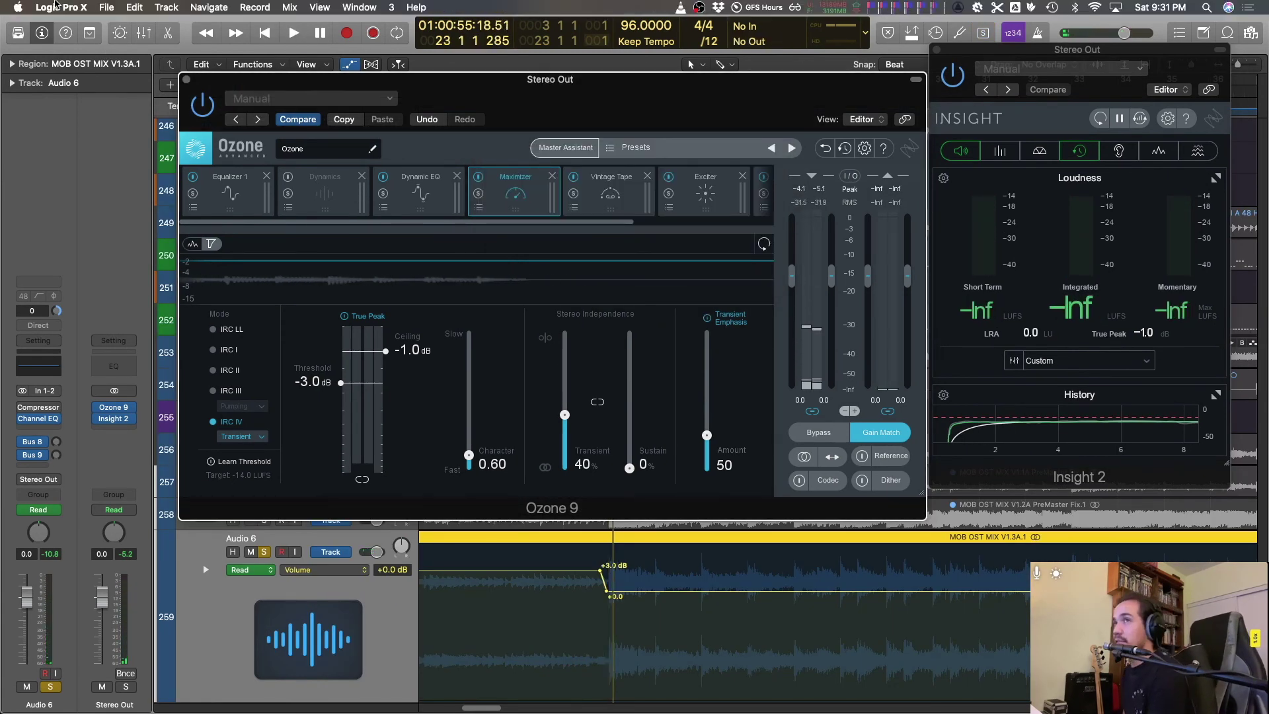
left_click(61, 8)
mouse_move(99, 44)
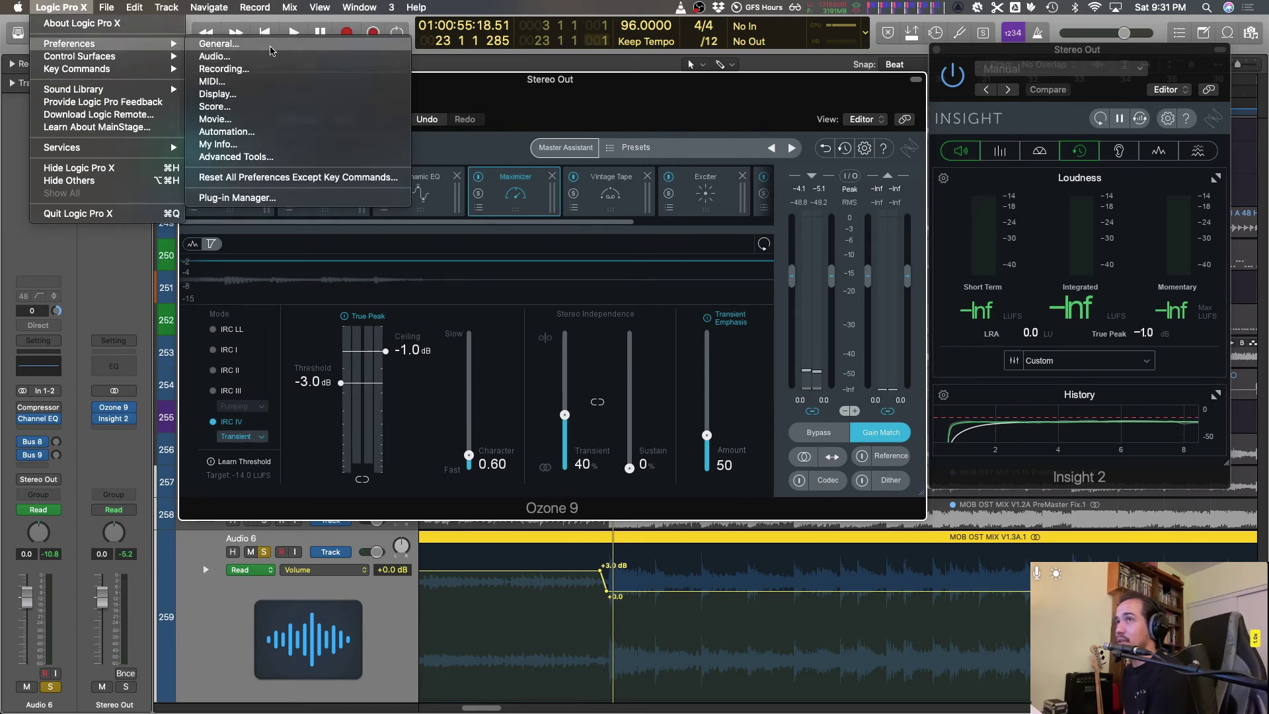
left_click(218, 44)
left_click(513, 181)
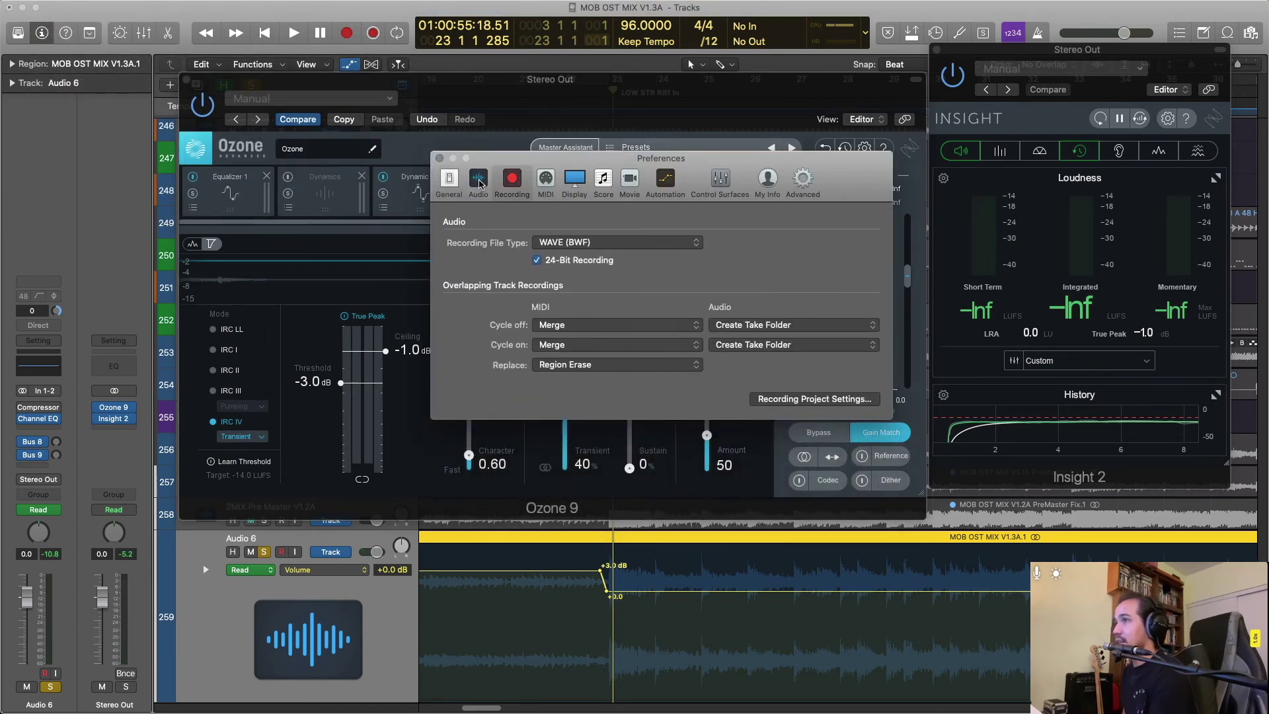
left_click(478, 181)
left_click(654, 299)
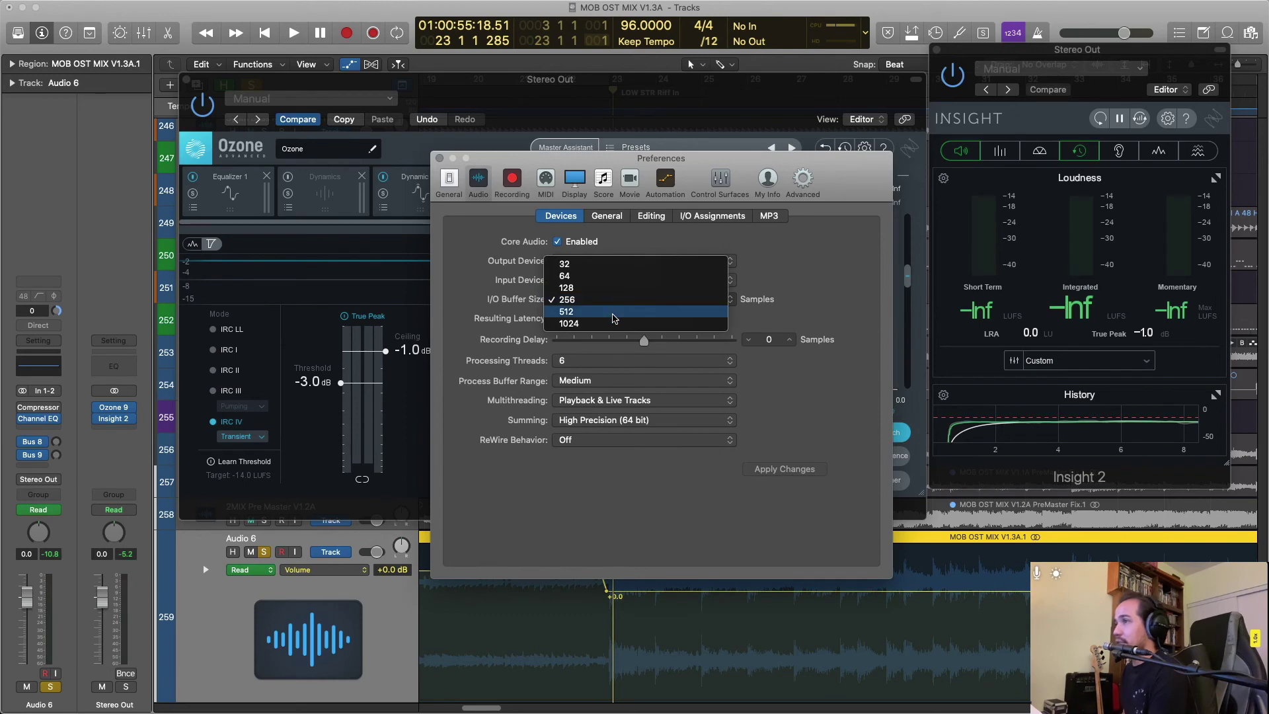
left_click(615, 318)
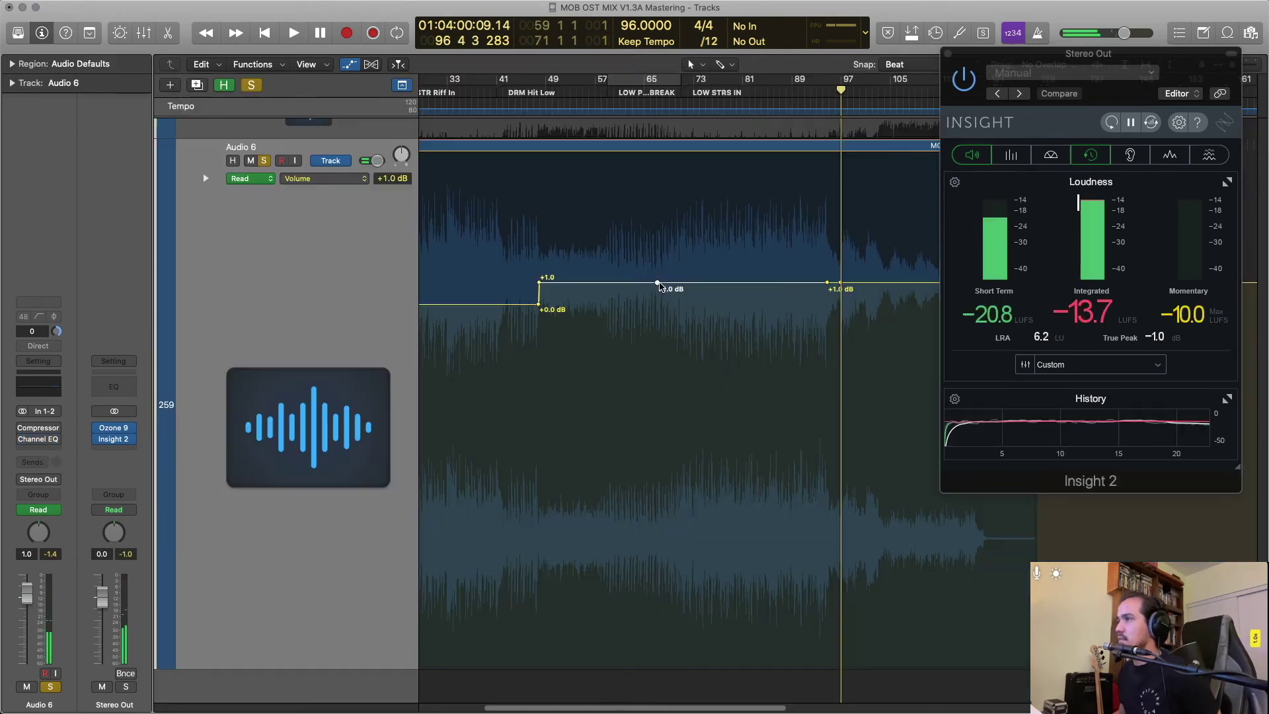
Lower Audio 6's volume automation to +0.5 dB from about bar 69 to bar 94, ramping back to +1.0 dB near bar 96.
left_click(674, 282)
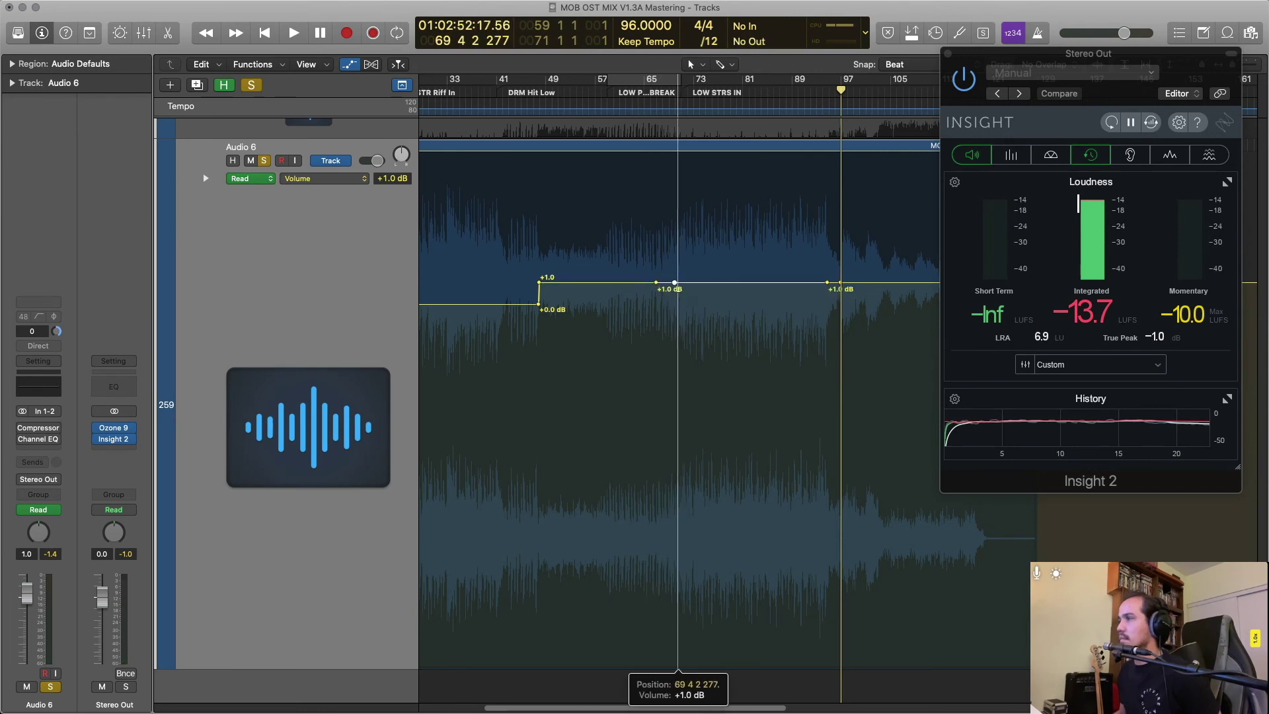
left_click_drag(827, 282, 826, 291)
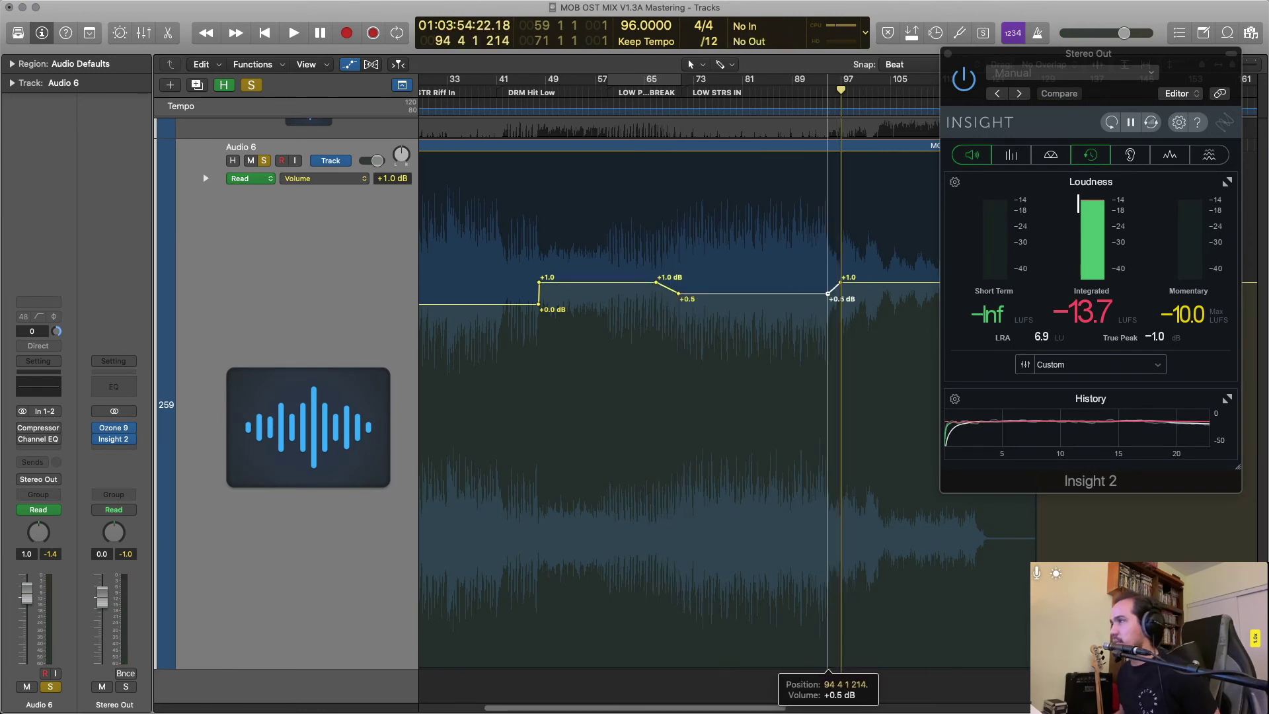
left_click_drag(829, 294, 838, 291)
key("super+Right")
key("super+Right")
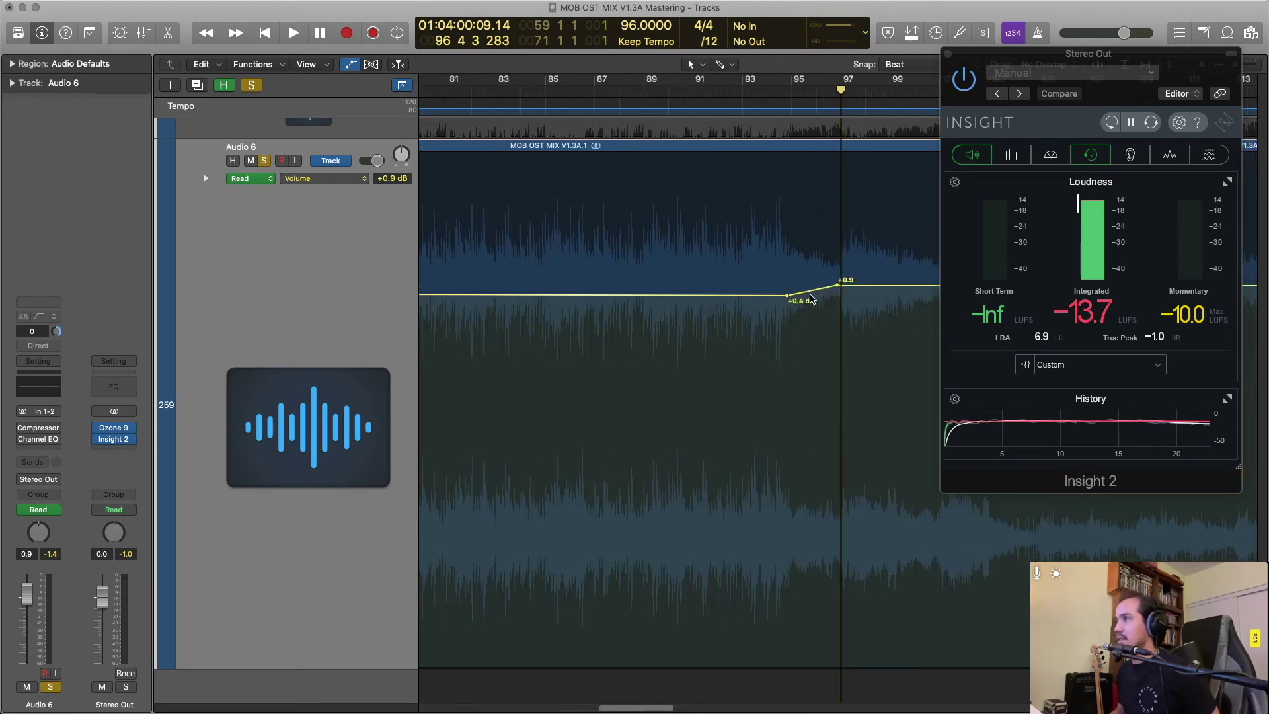
left_click_drag(838, 289, 843, 287)
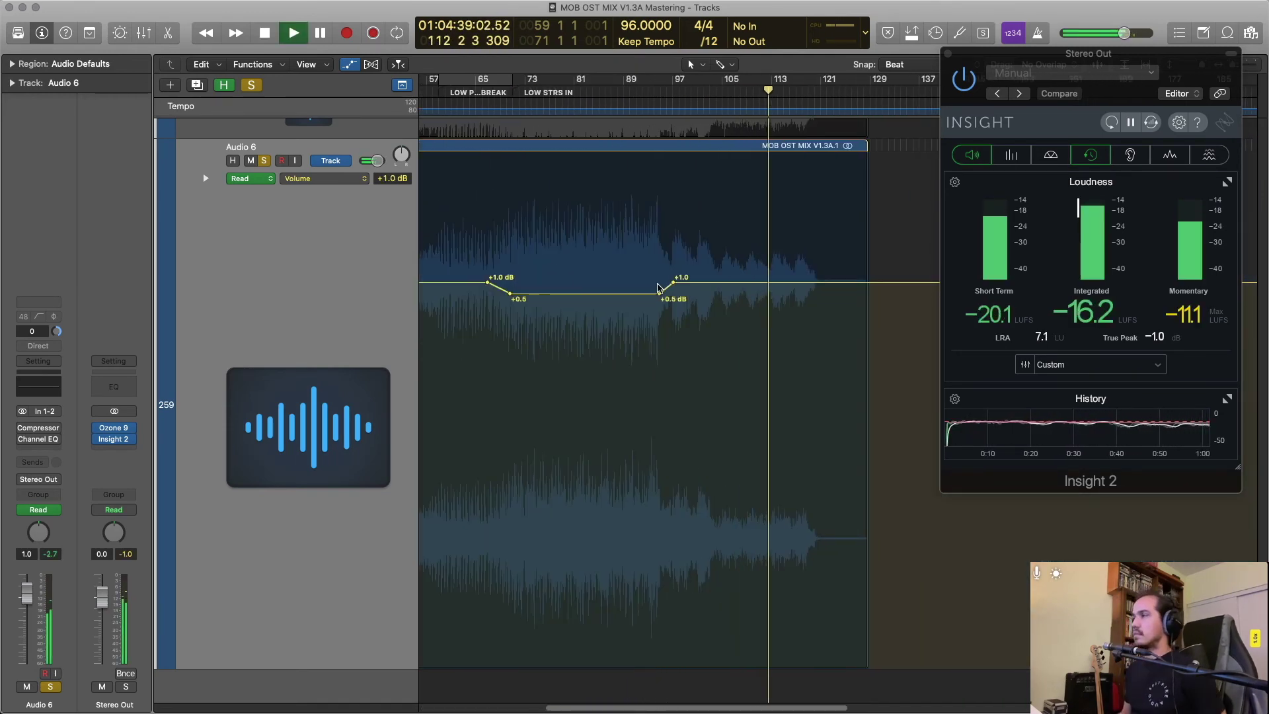
Play the mix from the beginning and check the quiet intro's loudness in Insight up to the LOW STR Riff In marker.
scroll(824, 311, "up", 3)
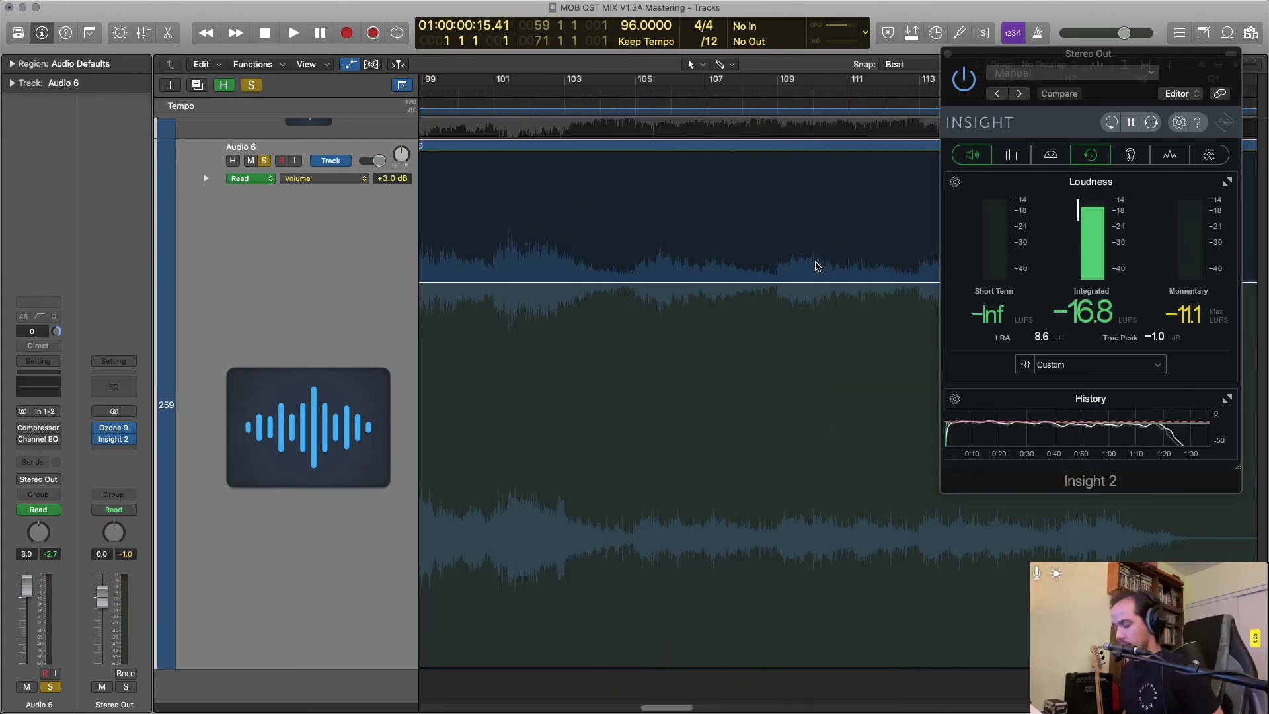
key("Return")
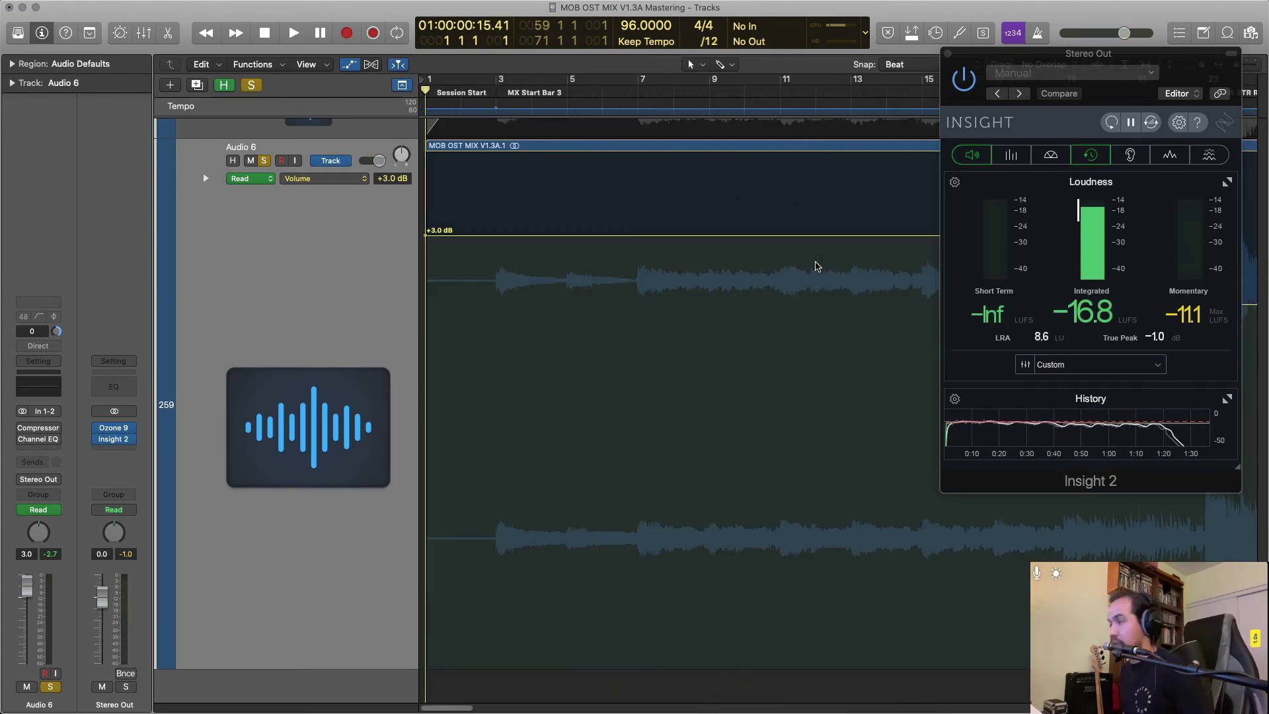
key("space")
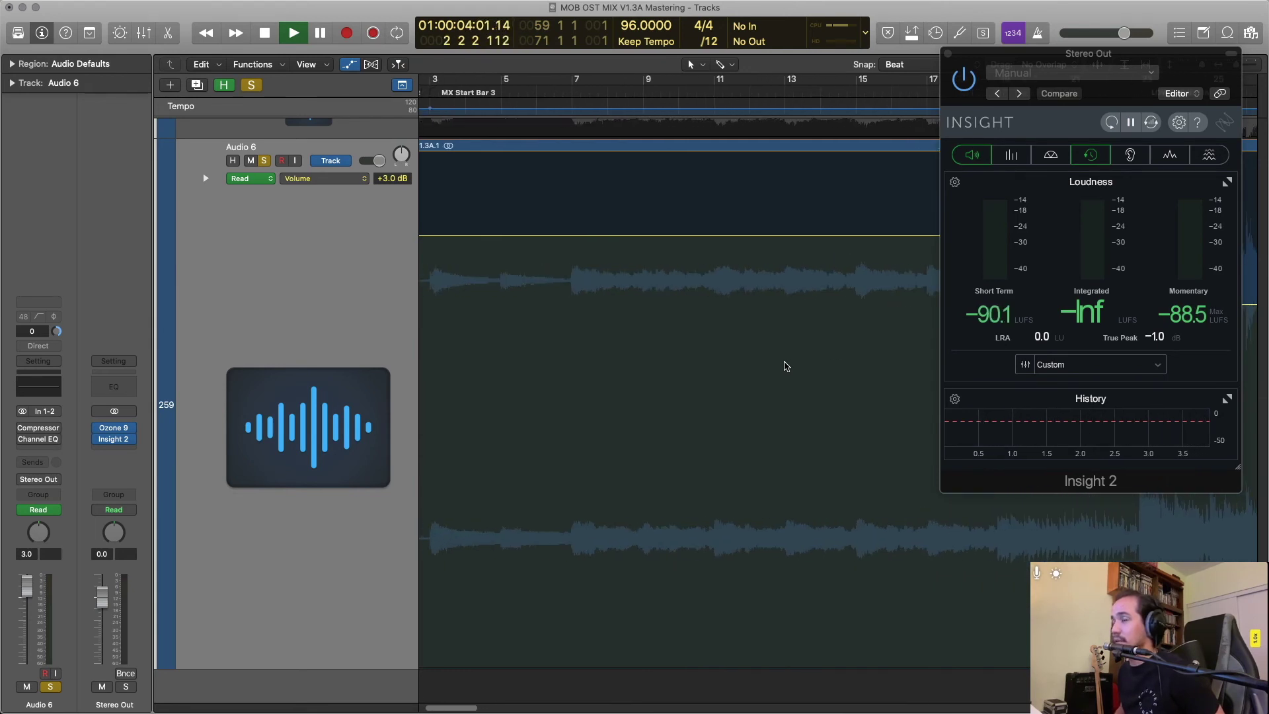
key("super+Left")
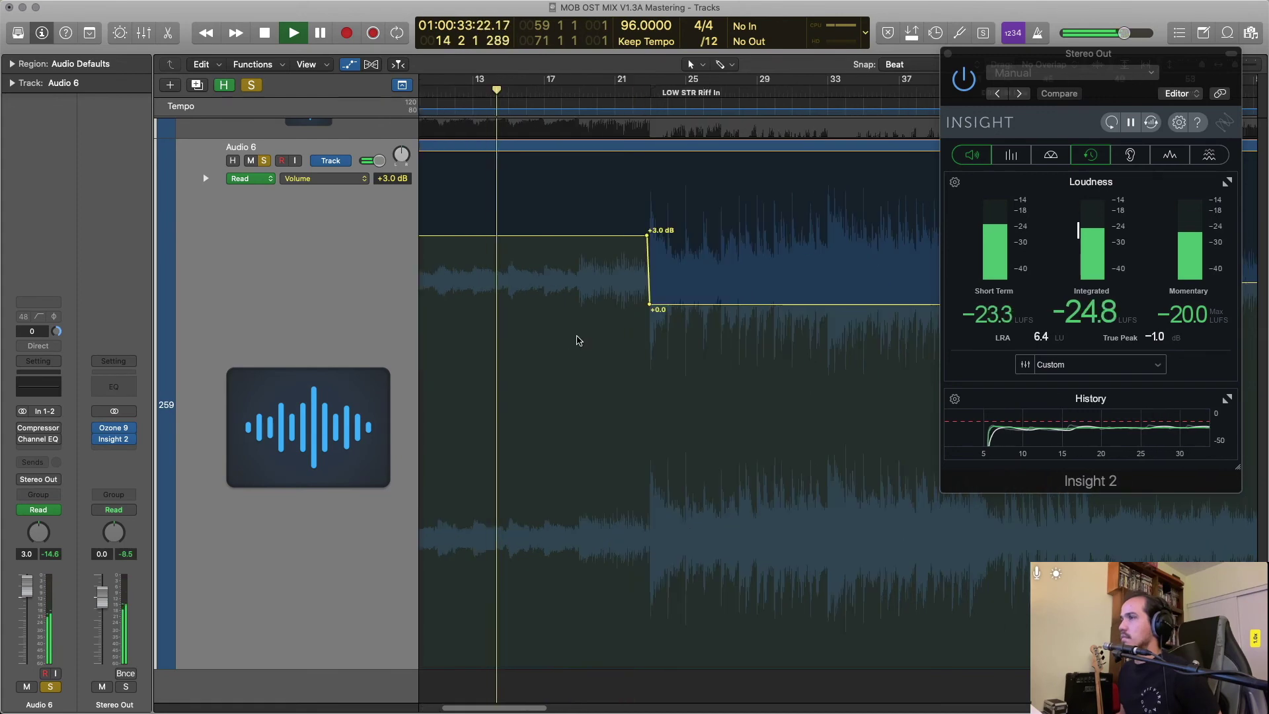
key("super+Right")
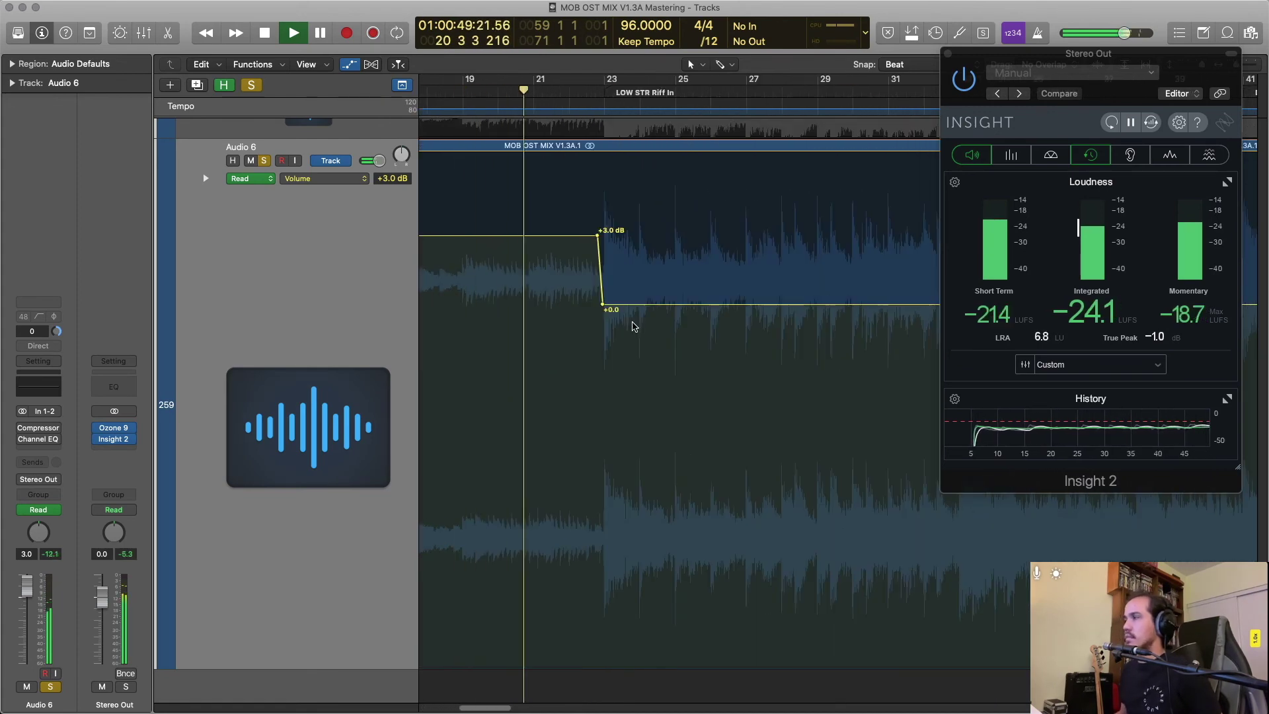
Raise the intro's volume automation to +5.1 dB at the start, sloping to +3.5 dB just before bar 23.
key("super+Left")
left_click_drag(426, 234, 426, 179)
left_click_drag(694, 234, 694, 217)
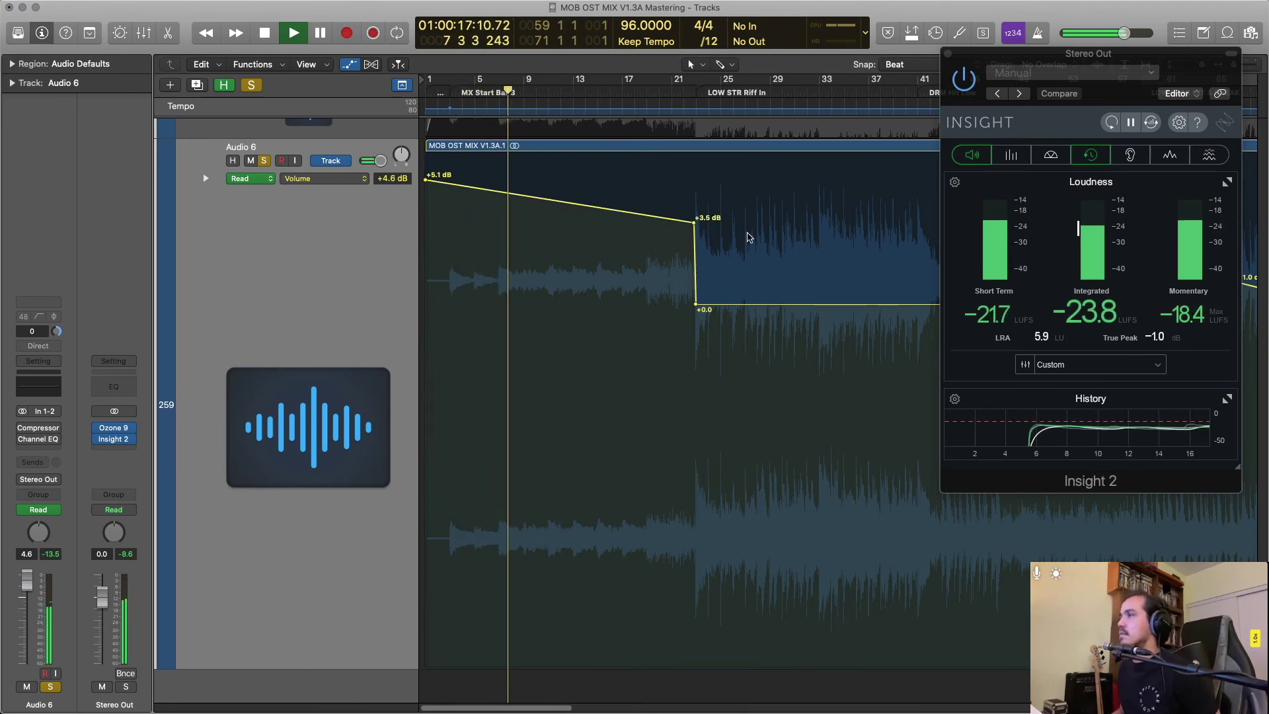
Add a volume automation point just before bar 19 on the intro's slope and listen through the passage.
key("super+Right")
left_click(648, 215)
key("super+Right")
key("super+Left")
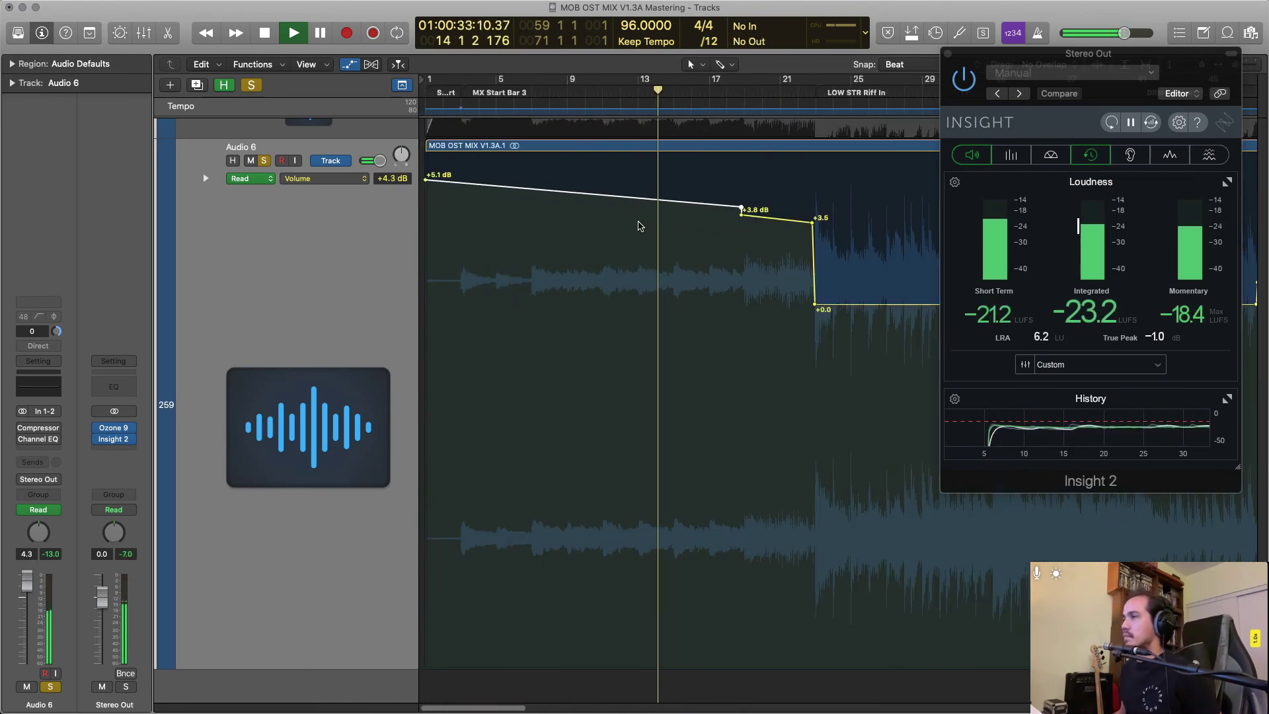
key("super+Right")
scroll(690, 439, "left", 5)
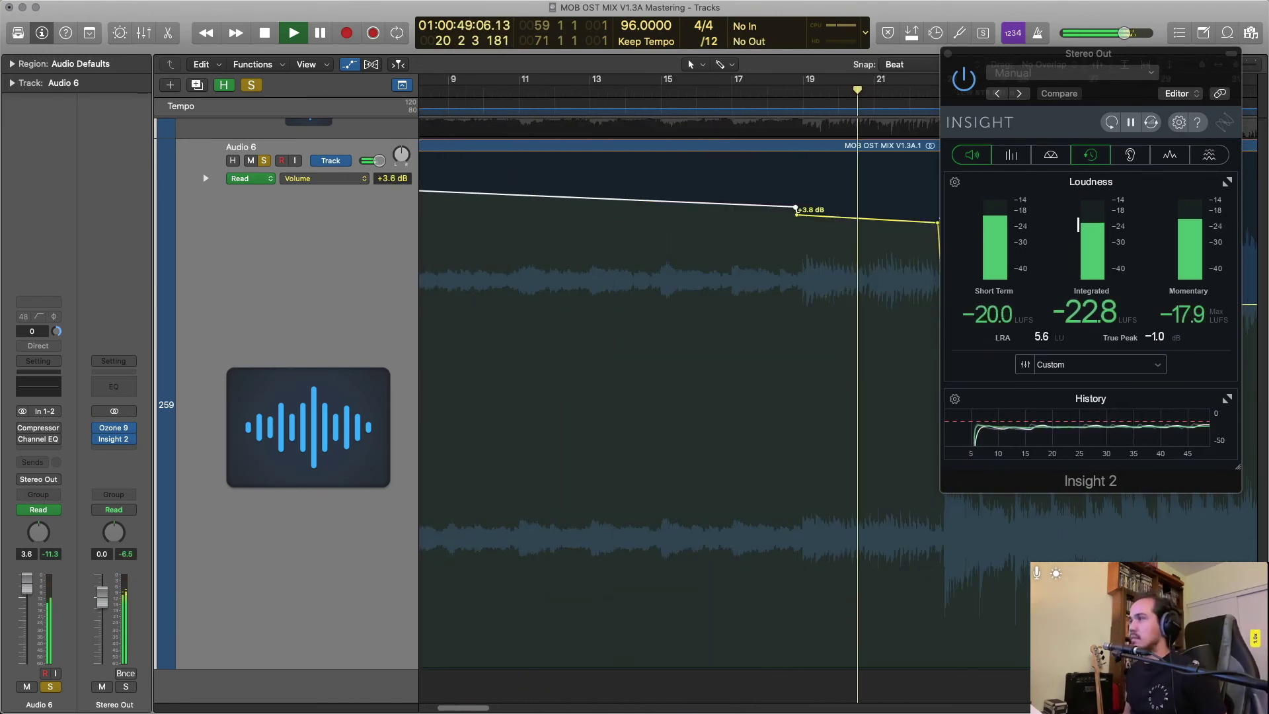
Raise the volume automation at bar 23 to +2.0 dB, soften the drop into it, and resume playback.
key("super+Right")
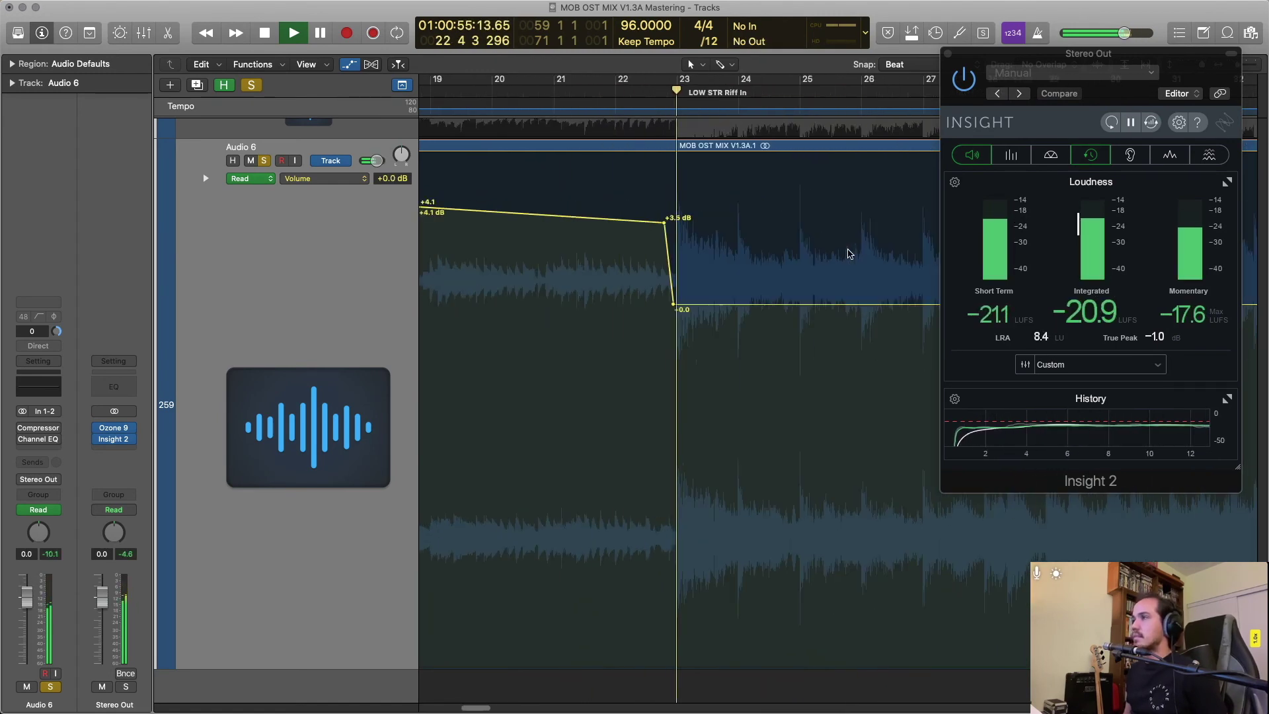
key("super+Right")
left_click_drag(670, 304, 670, 260)
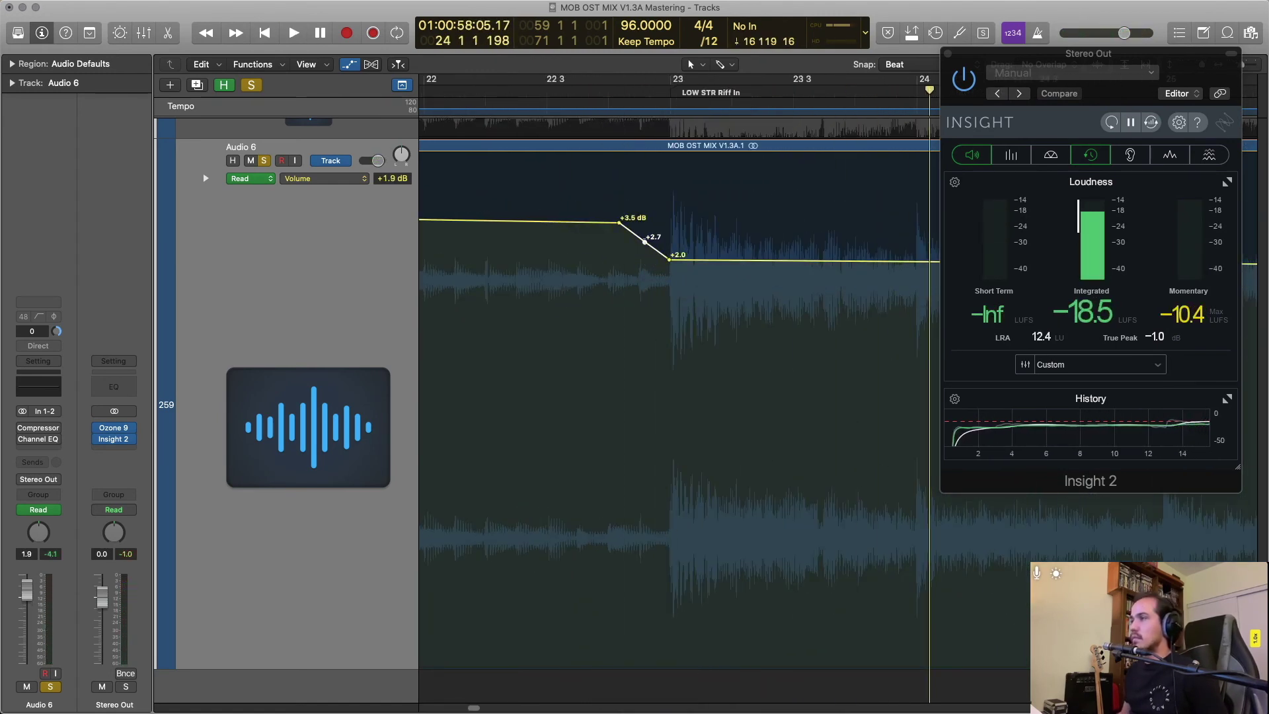
key("space")
key("super+Left")
key("super+Left")
key("super+Left")
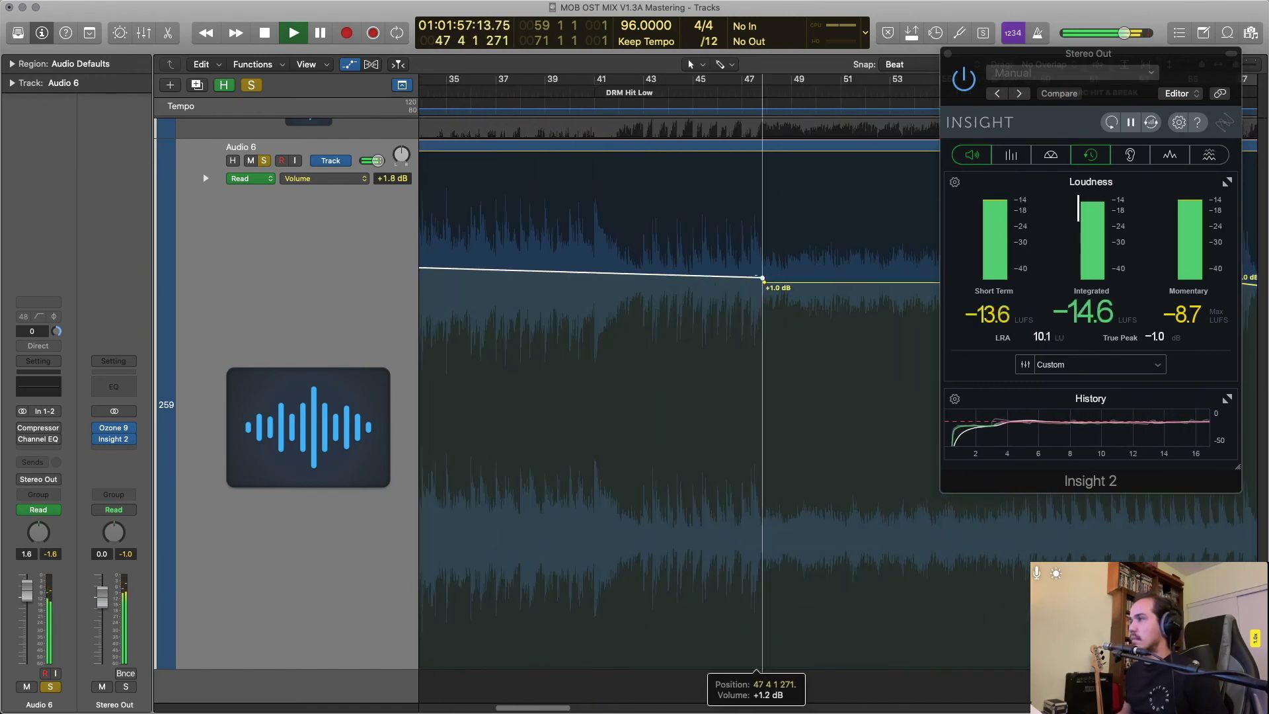
Try +3.0 dB of volume automation from bar 23 to about bar 47, recheck the loudness in Insight, and settle on +2.8 dB.
left_click_drag(764, 278, 763, 262)
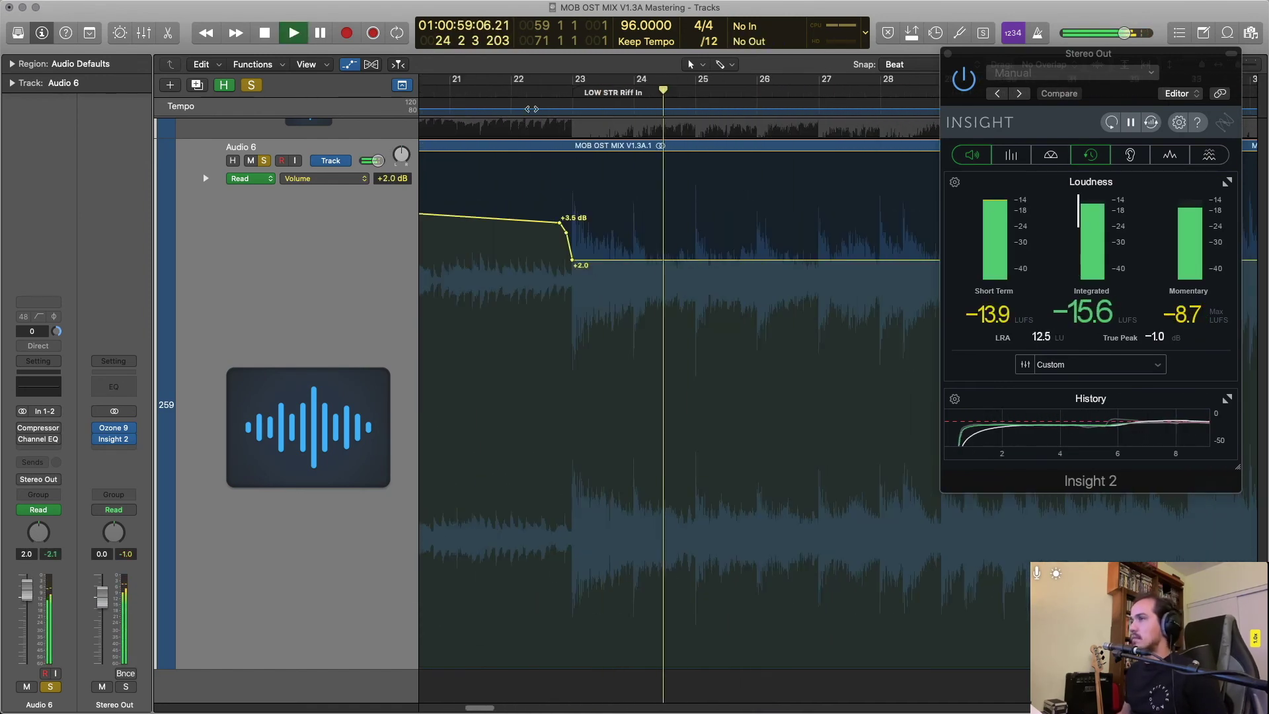
left_click_drag(572, 254, 572, 235)
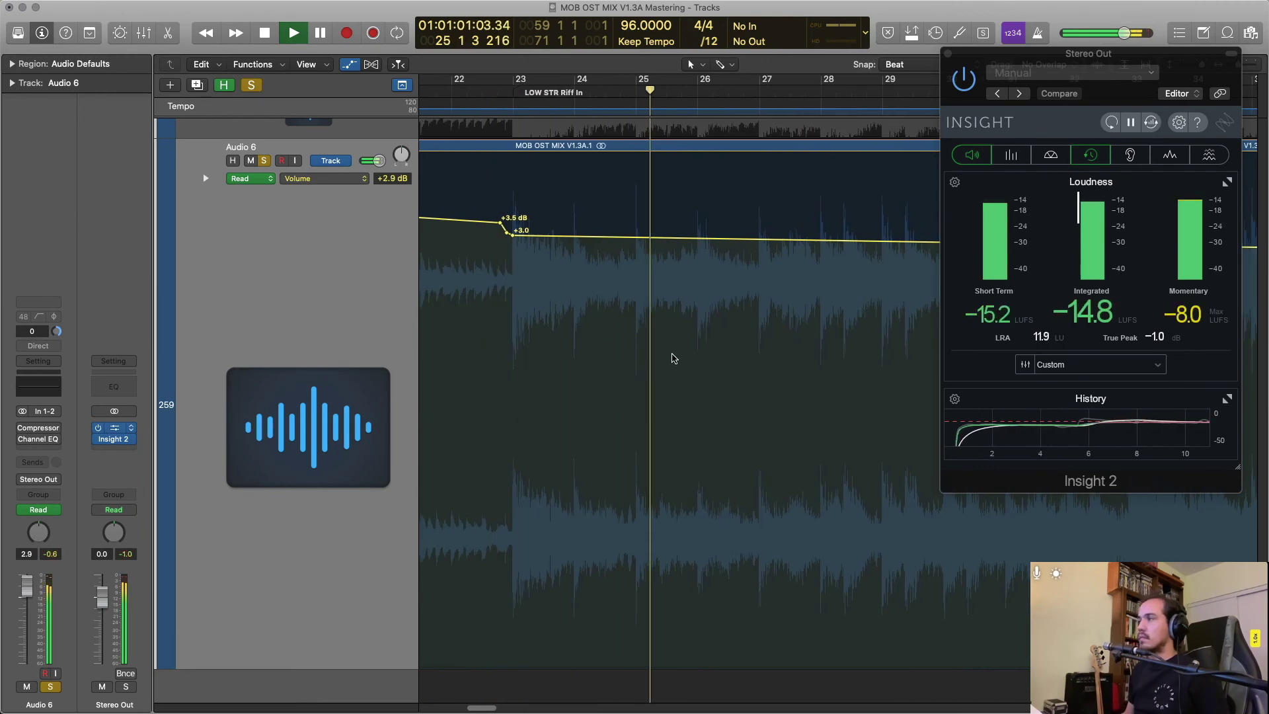
left_click(1113, 122)
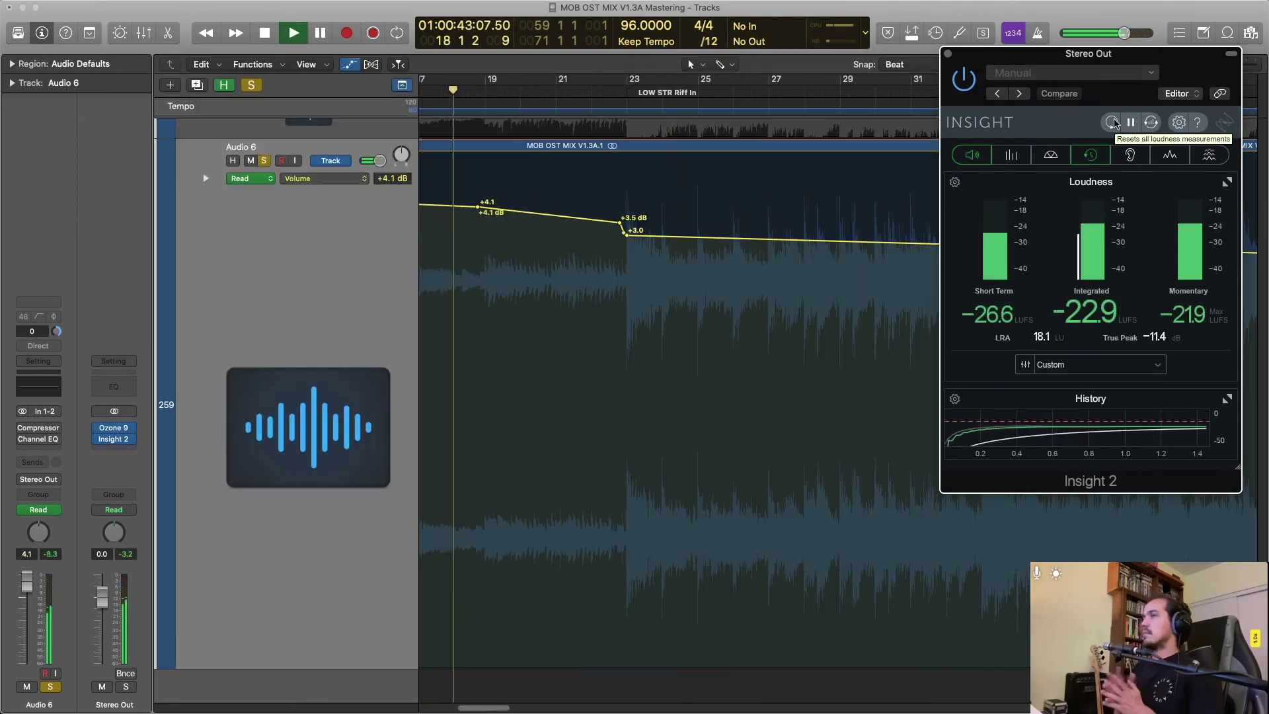
scroll(870, 336, "up", 3)
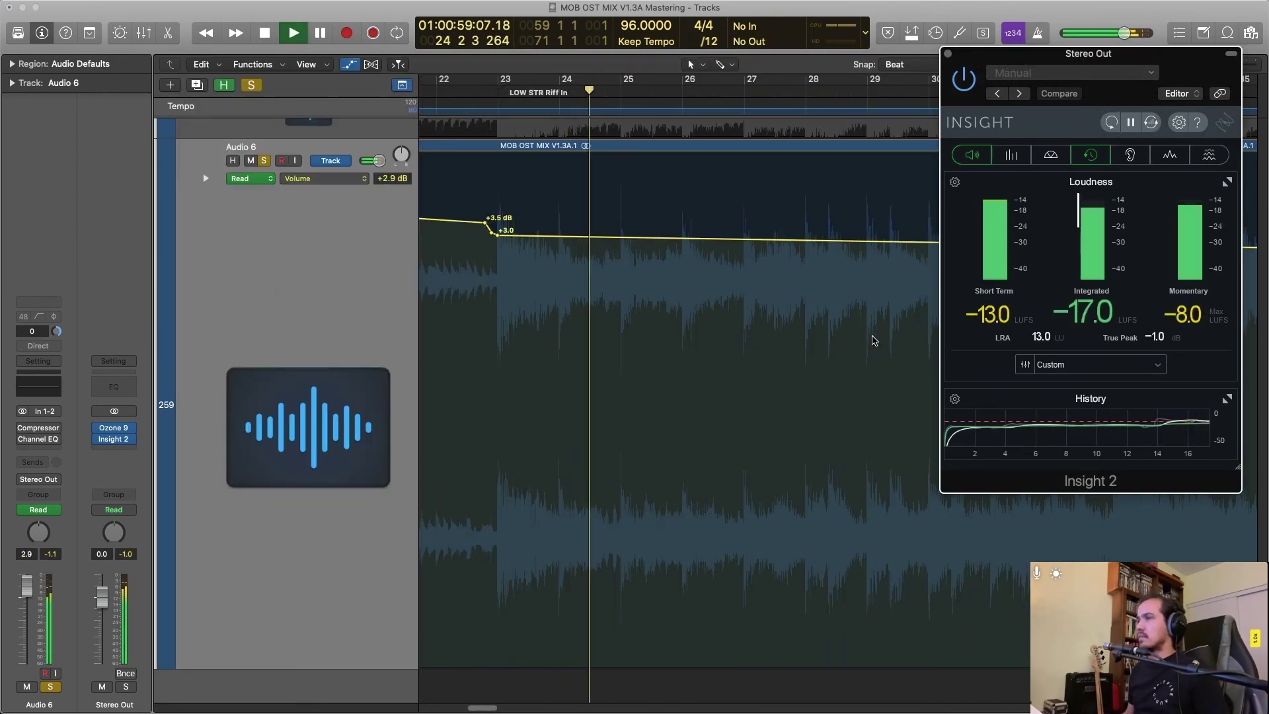
mouse_move(674, 238)
left_mouse_down()
mouse_move(675, 289)
mouse_move(675, 252)
left_mouse_up()
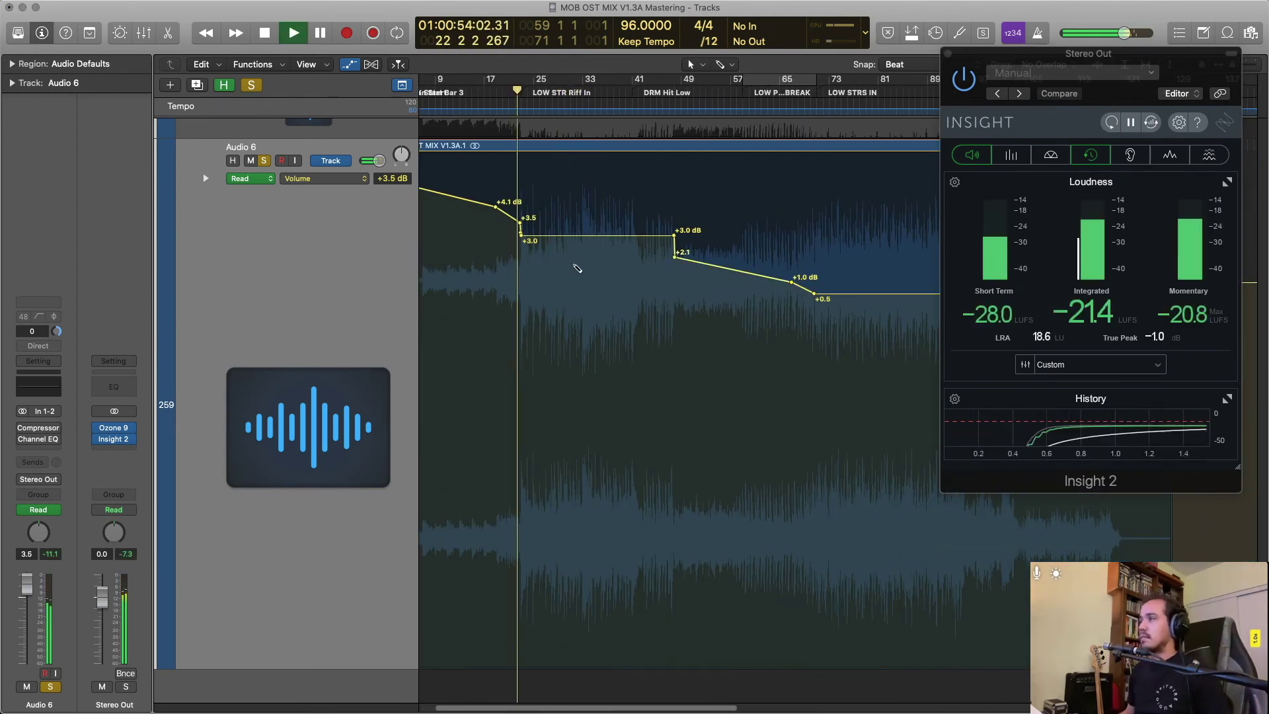
left_click(1113, 123)
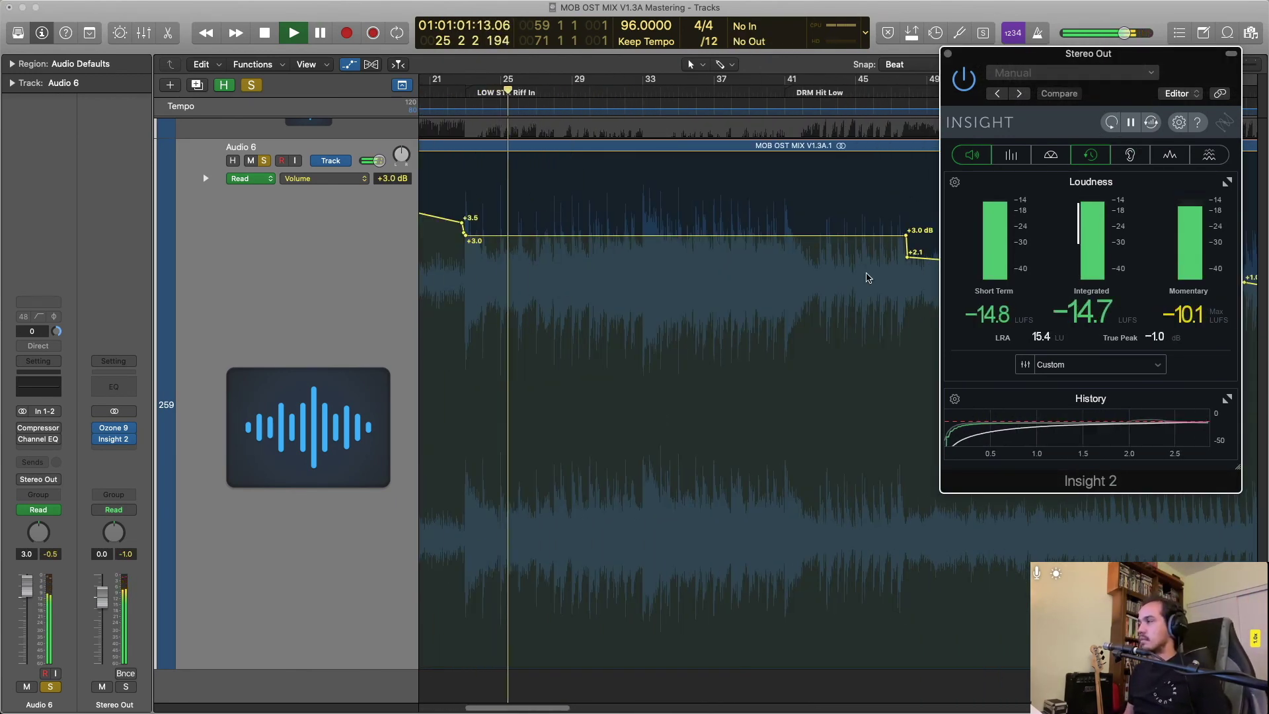
left_click_drag(452, 236, 452, 240)
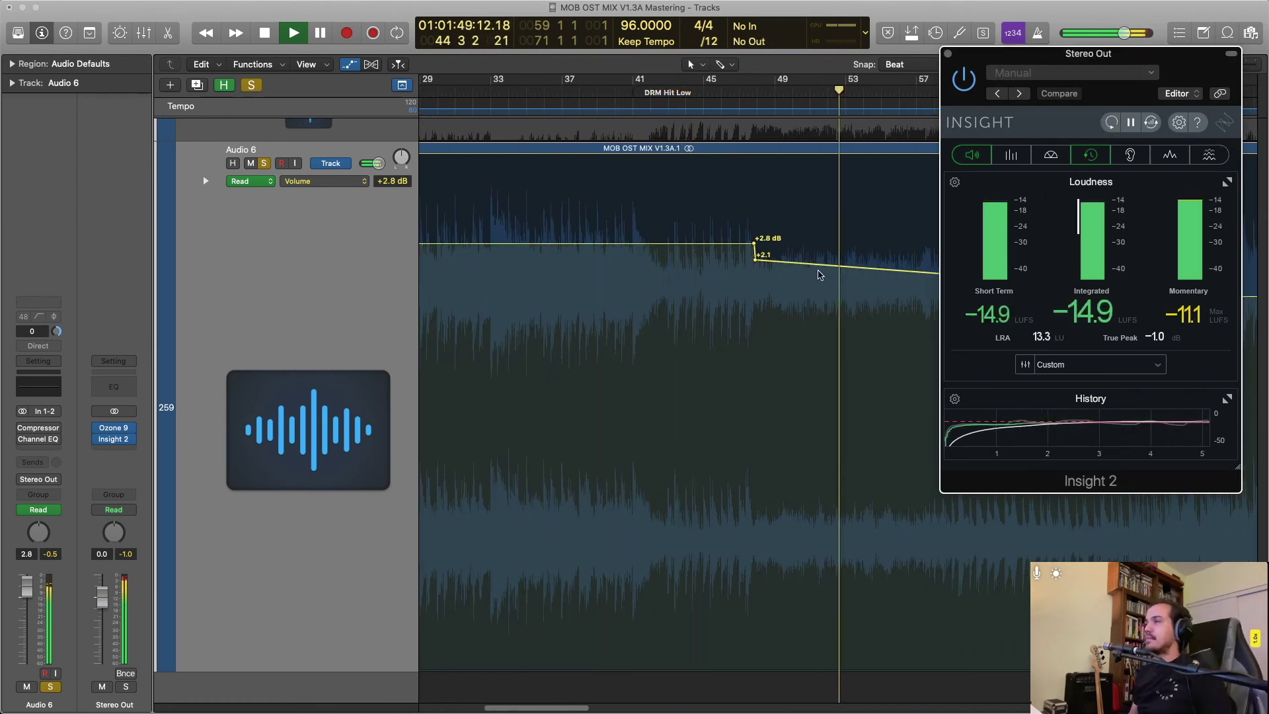
Set the volume automation to +3.0 dB up to about bar 63, sloping down to +2.0 dB at about bar 70.
scroll(819, 275, "up", 3)
left_click_drag(707, 247, 707, 240)
scroll(707, 240, "down", 3)
left_click_drag(803, 286, 730, 271)
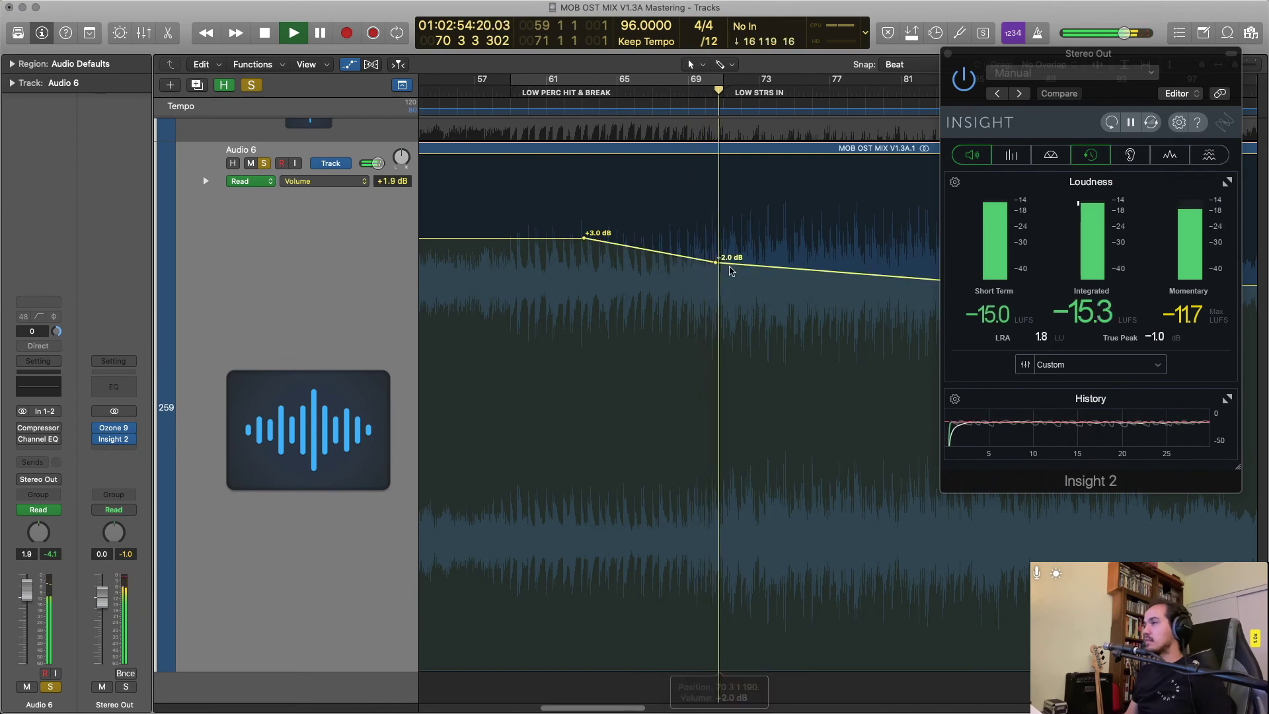
Examine Audio 6's volume automation across the whole song and compare it with the earlier pre-master tracks above it.
scroll(730, 271, "down", 3)
left_click_drag(646, 278, 612, 238)
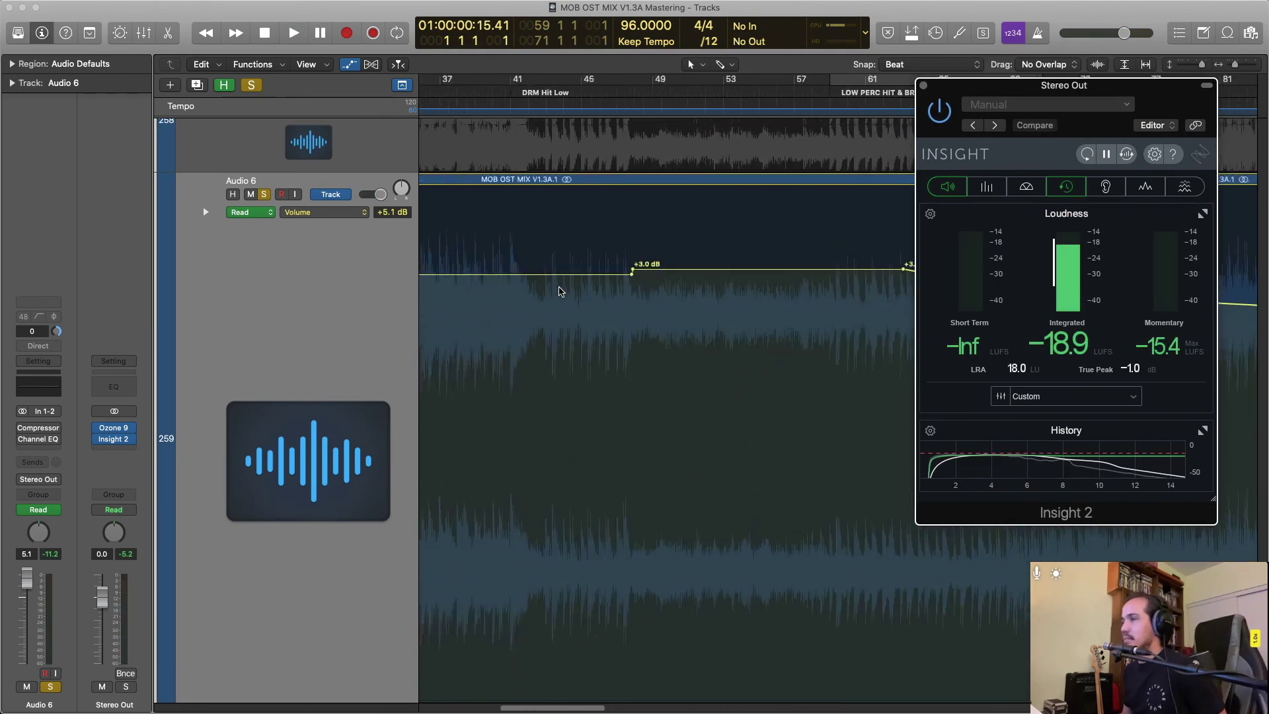
scroll(560, 292, "left", 15)
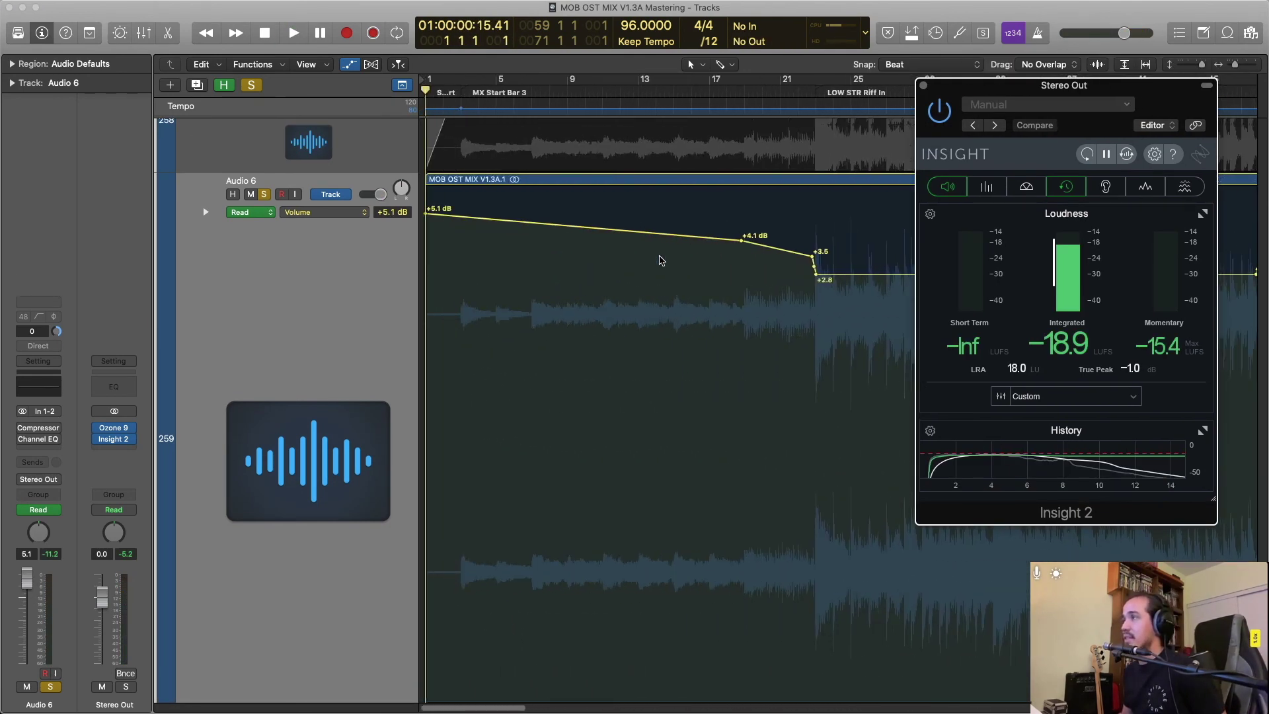
left_click_drag(974, 93, 924, 217)
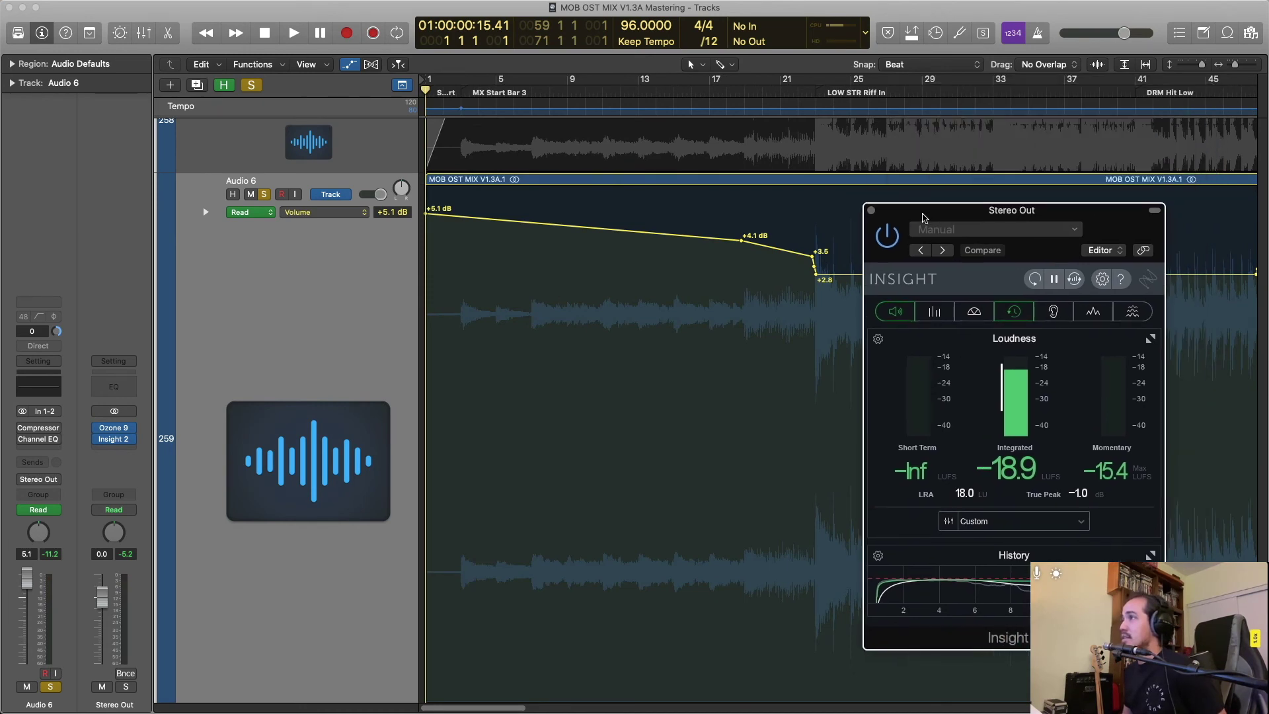
key("z")
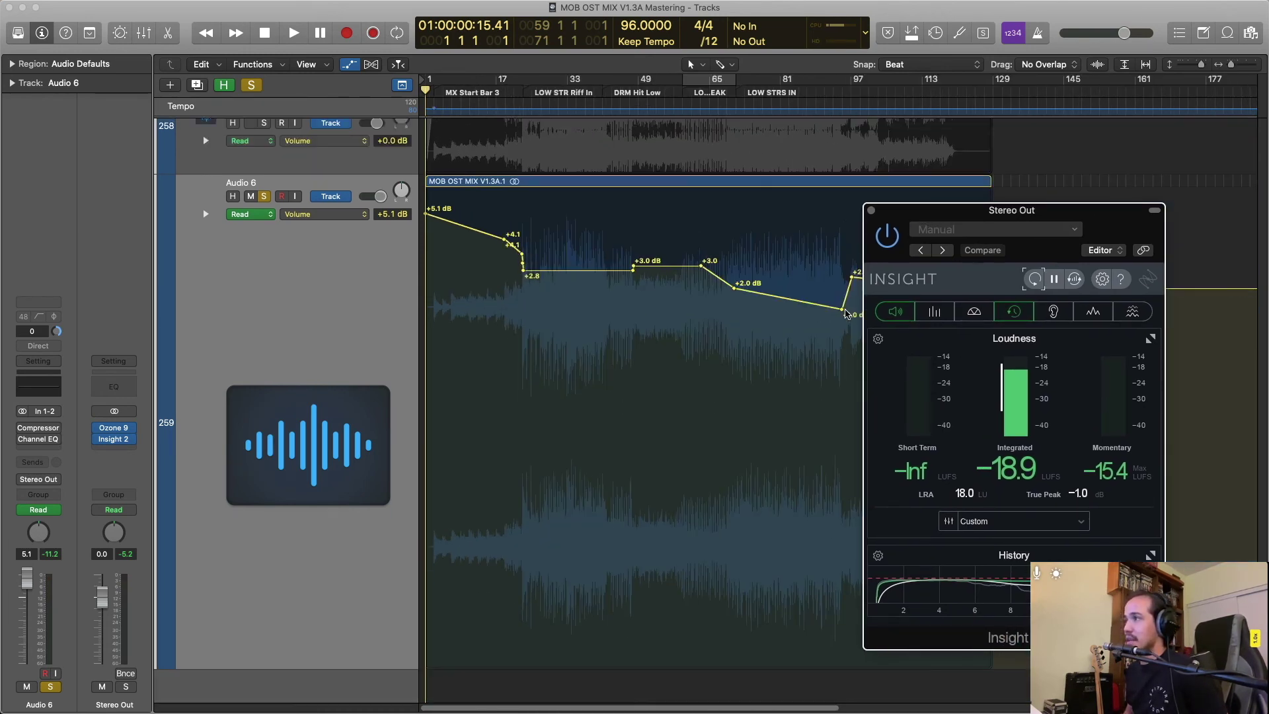
scroll(663, 282, "up", 6)
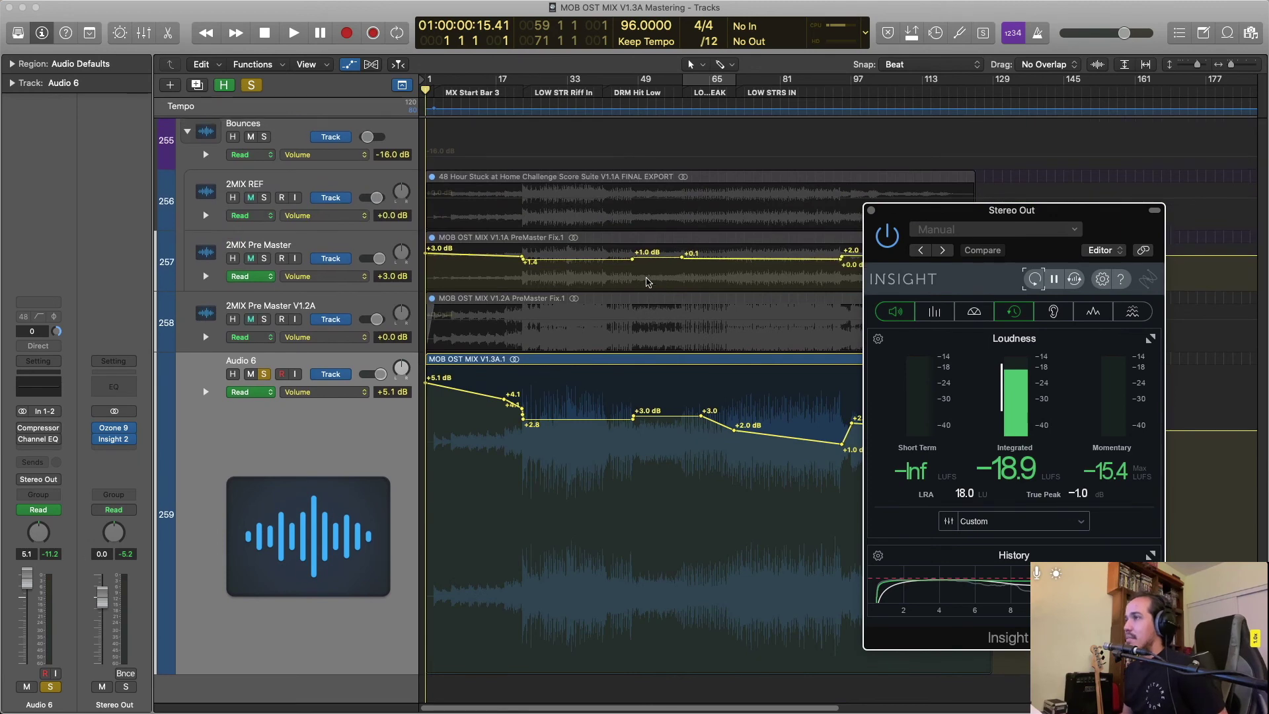
scroll(648, 282, "up", 20)
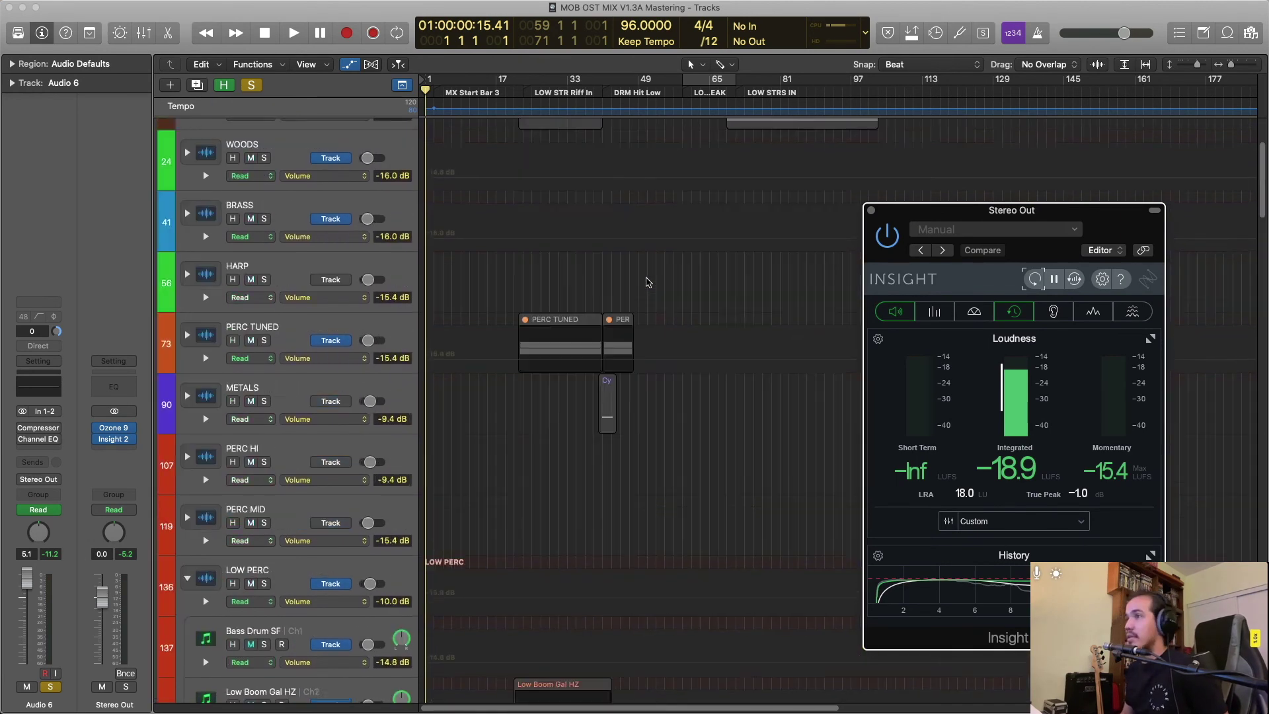
scroll(647, 282, "down", 20)
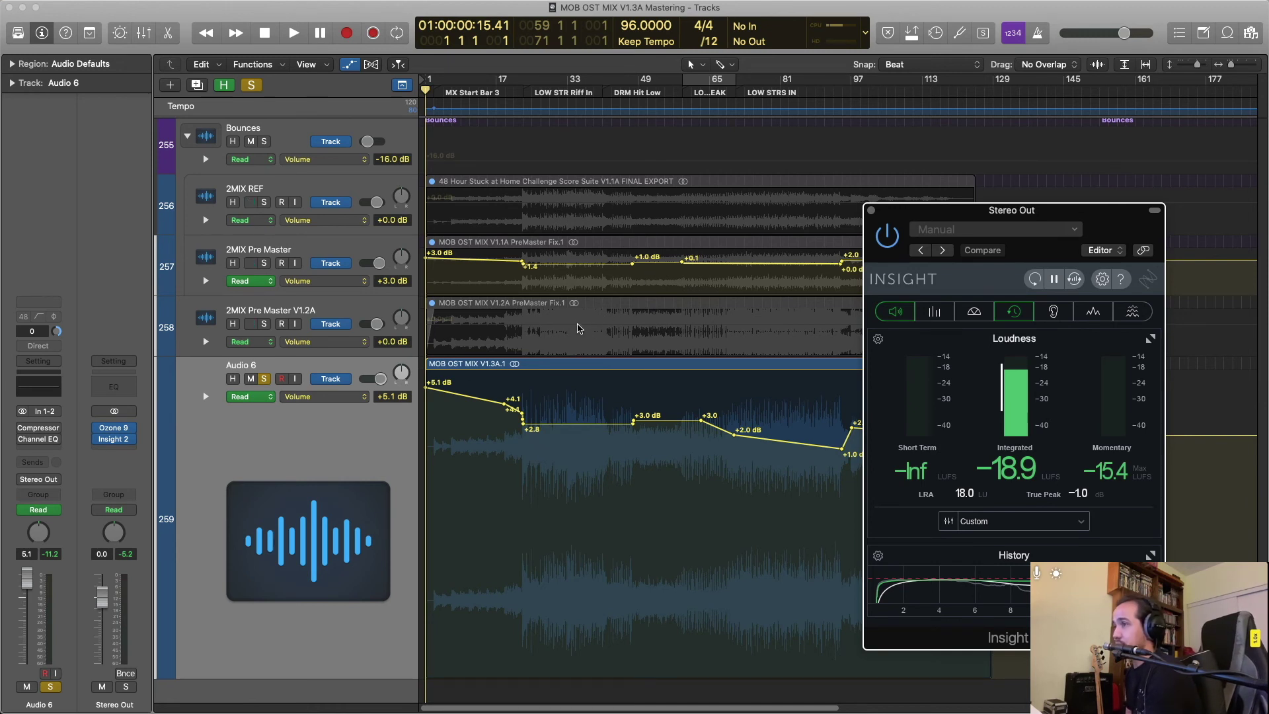
Check the Ozone 9 Maximizer settings on Stereo Out, move Insight 2 clear of the automation, and start playback.
left_click(115, 430)
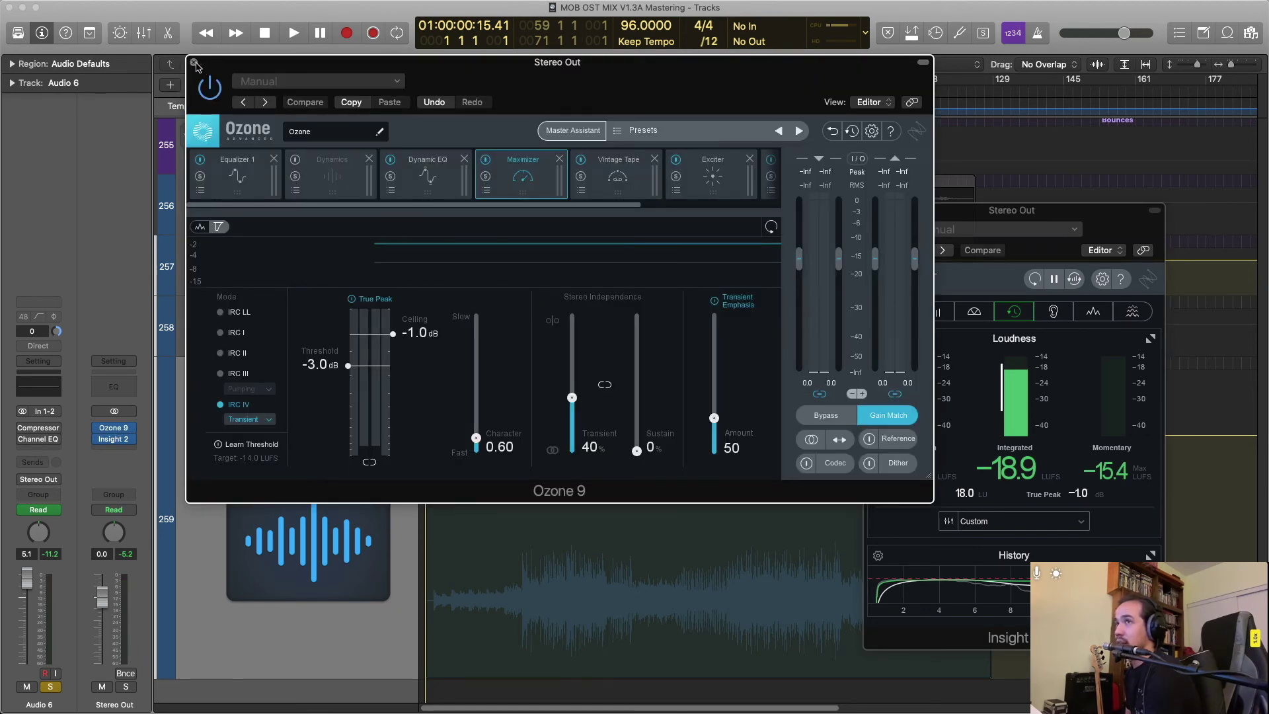
left_click(194, 63)
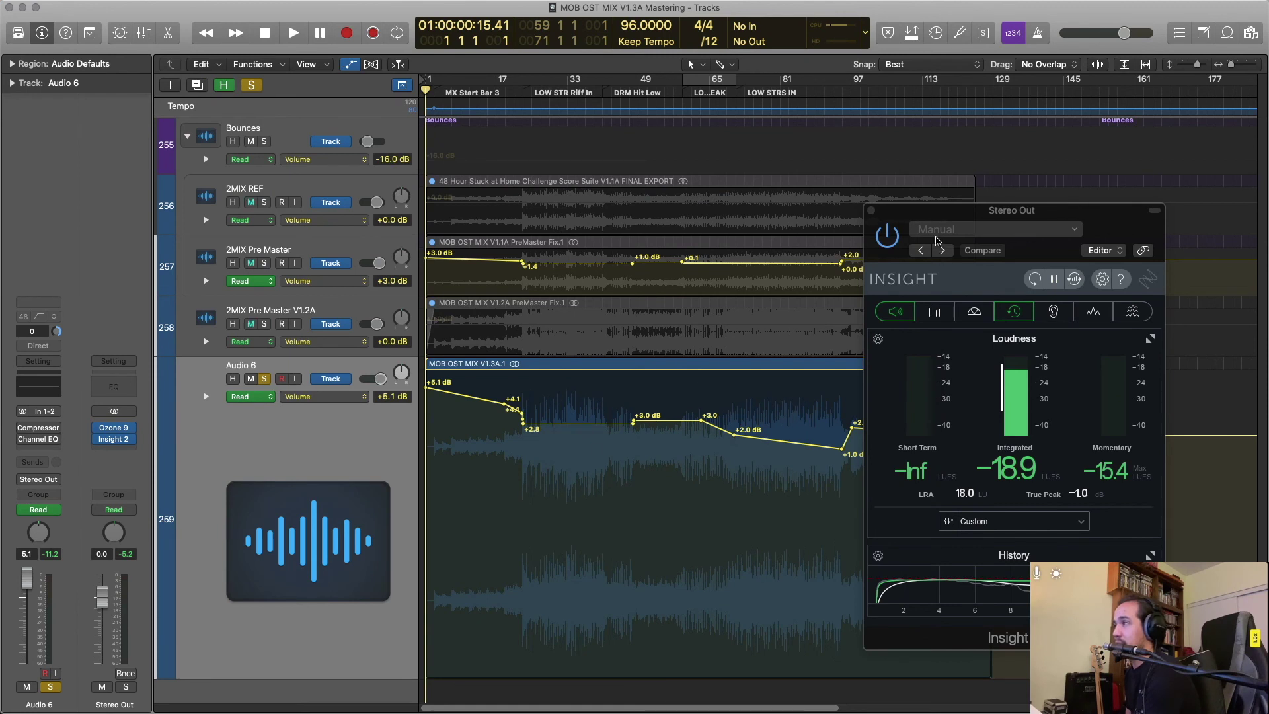
left_click_drag(928, 215, 1047, 116)
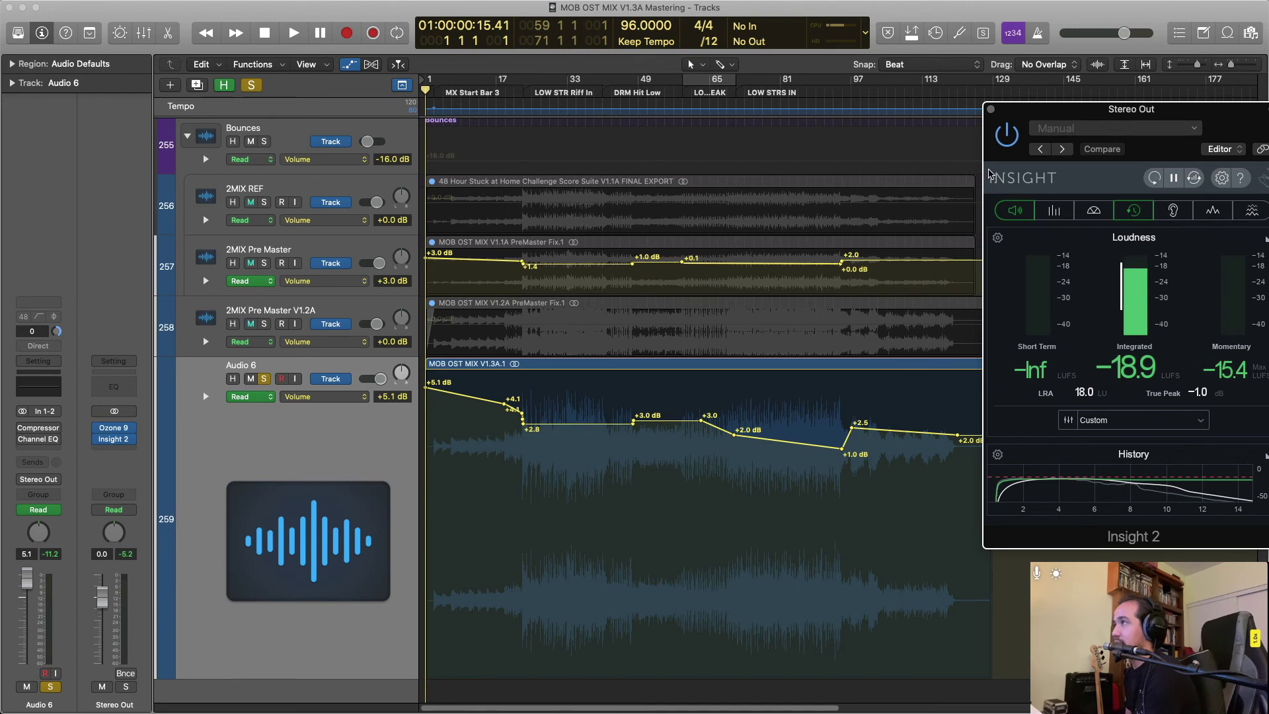
left_click_drag(1013, 118, 974, 102)
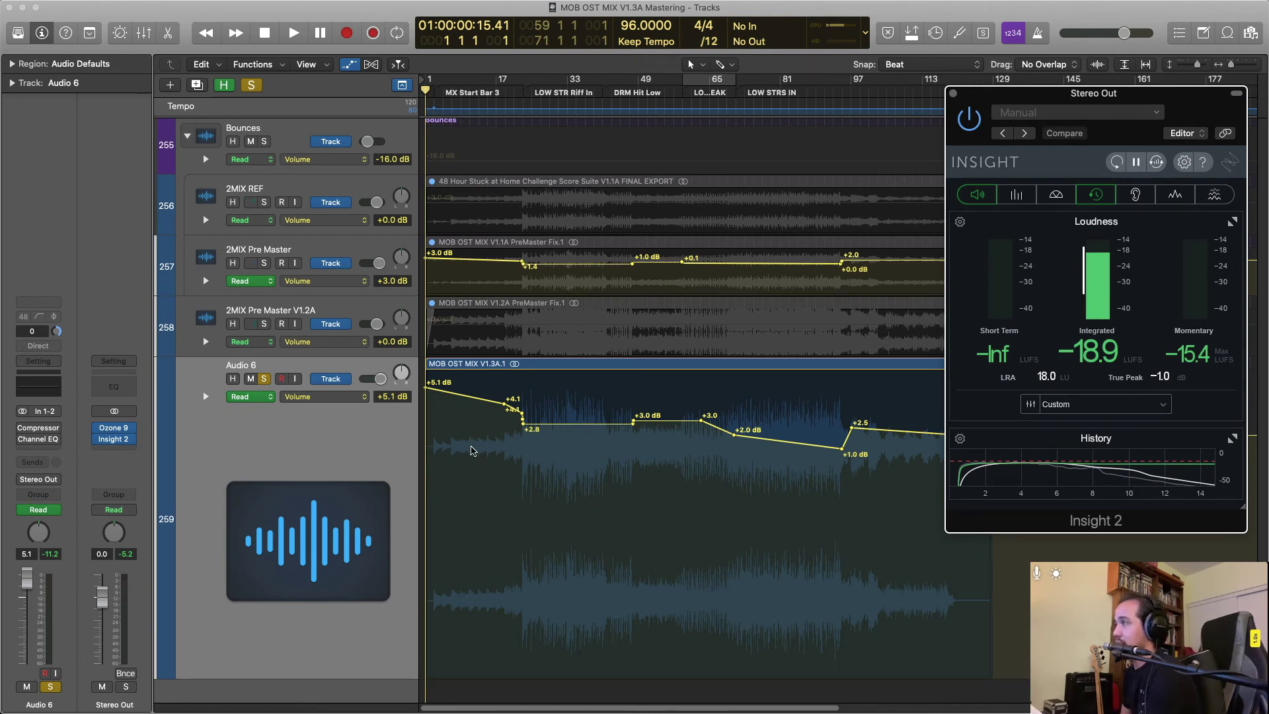
key("space")
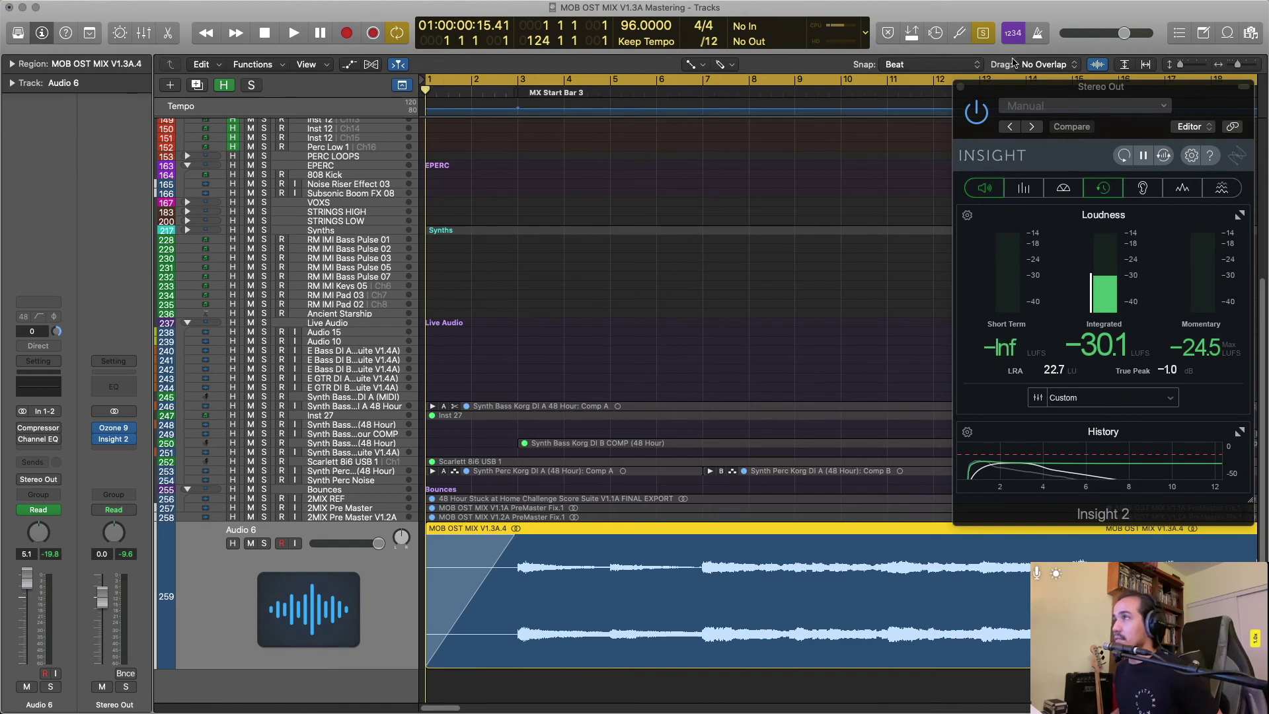
Set snapping to Division and move the cycle range's start to 2 4 2 1, just ahead of the music at bar 3.
left_click(932, 64)
left_click(913, 76)
key("super+Right")
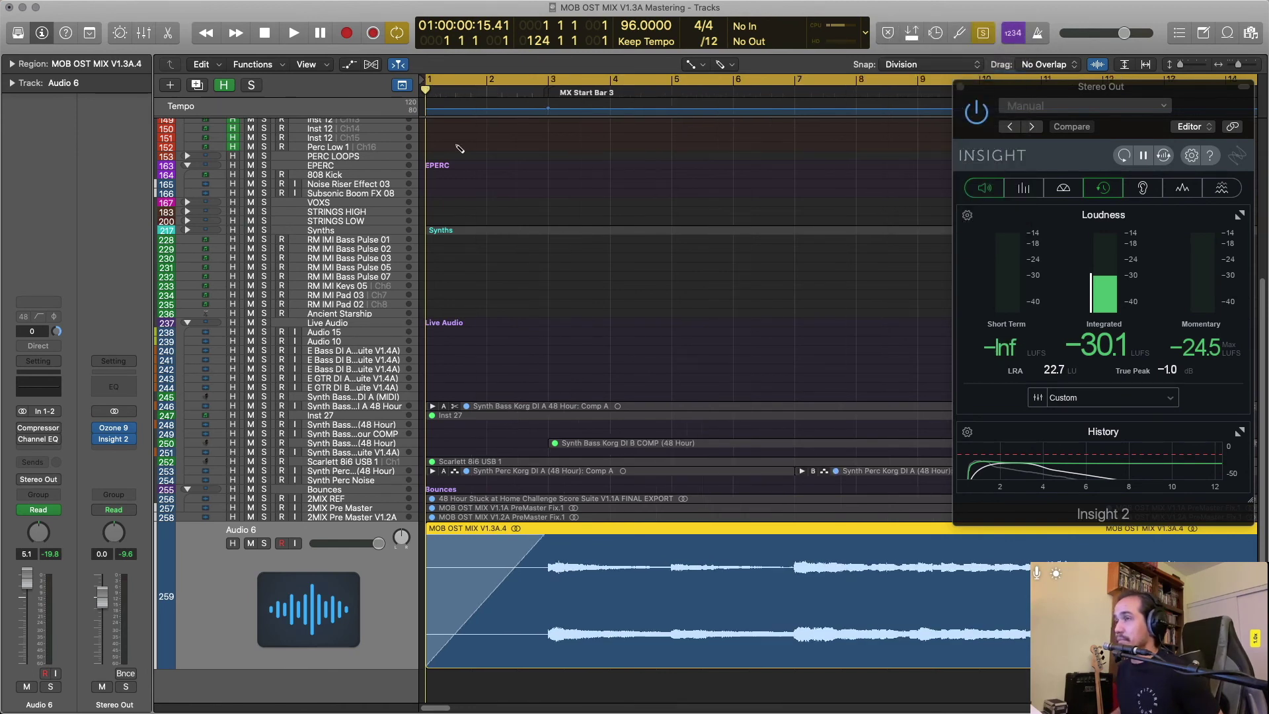
key("super+Right")
left_click_drag(427, 82, 648, 78)
key("super+Right")
key("super+Right")
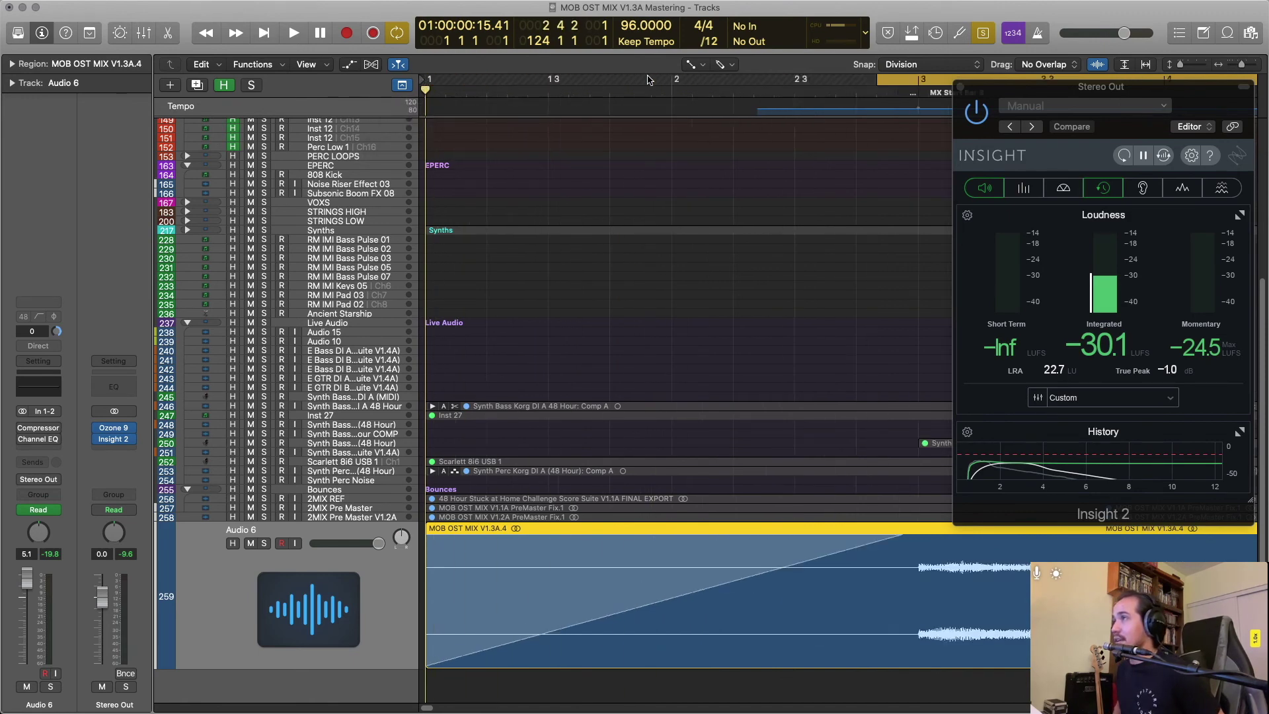
scroll(645, 78, "right", 10)
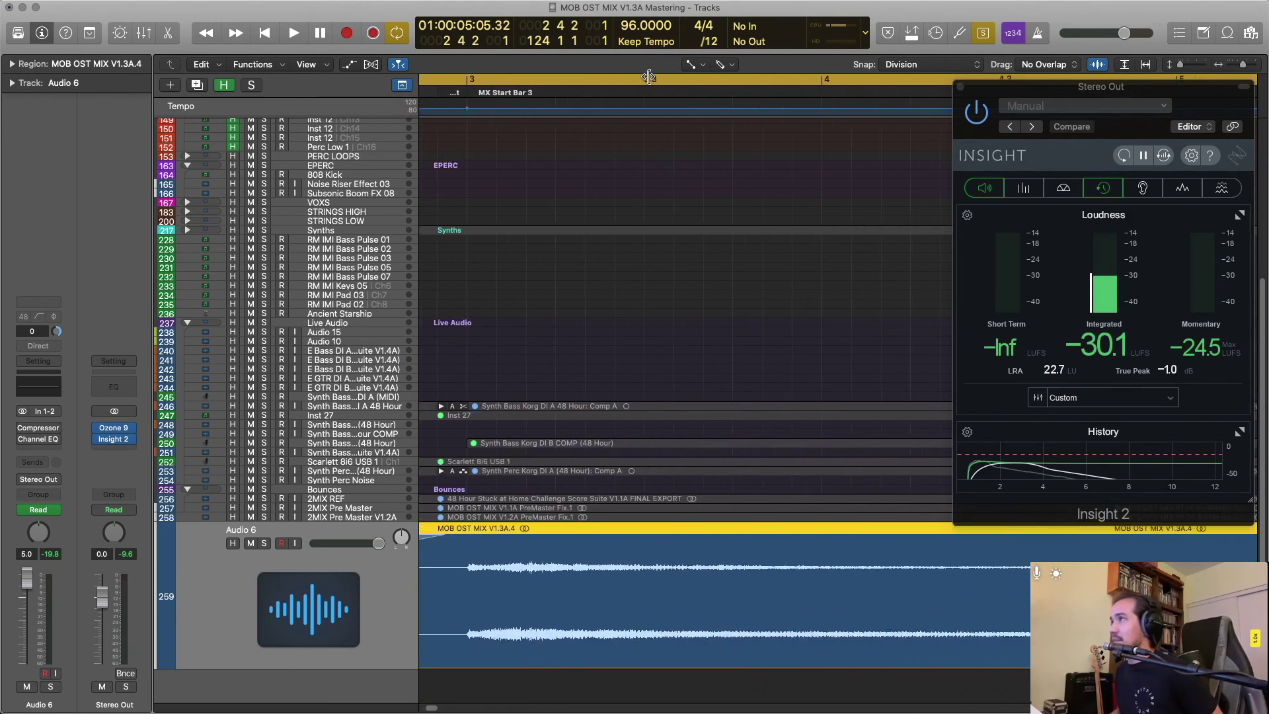
scroll(616, 104, "left", 2)
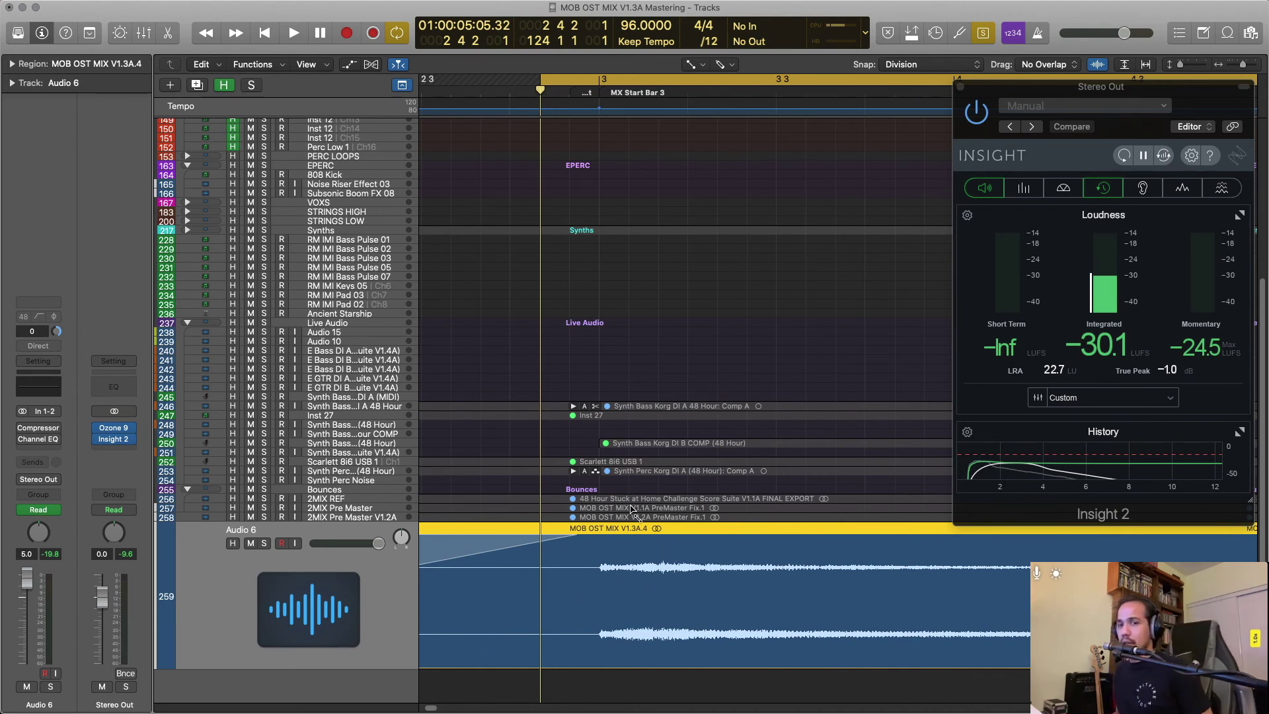
Audition the opening and shift the cycle range's start to 2 4 3 1 for a tighter lead-in.
key("space")
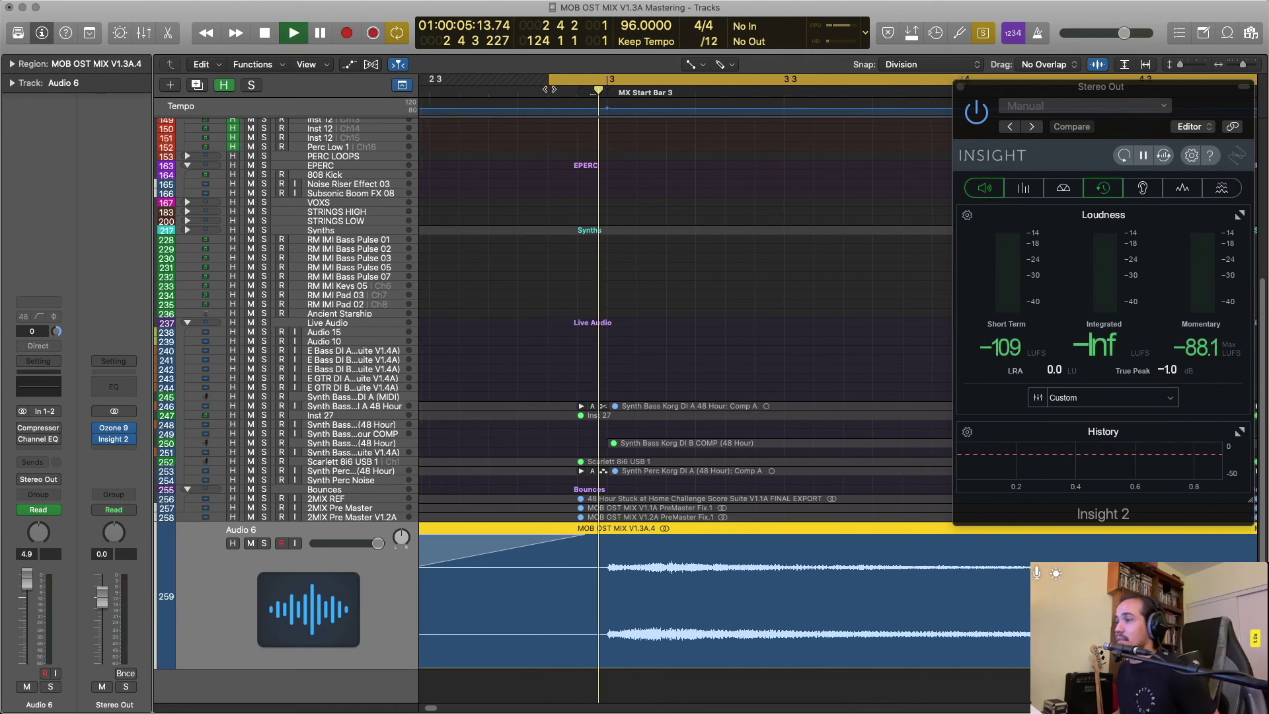
scroll(542, 83, "right", 2)
key("space")
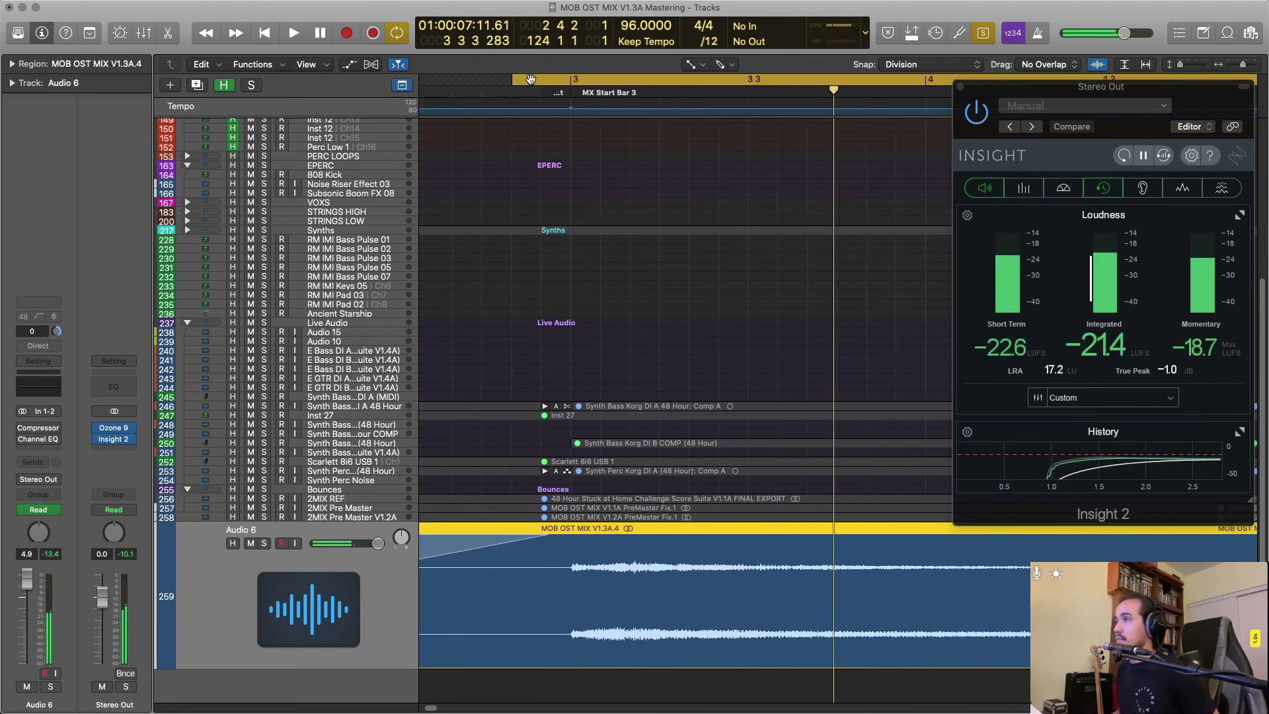
left_click_drag(515, 82, 509, 83)
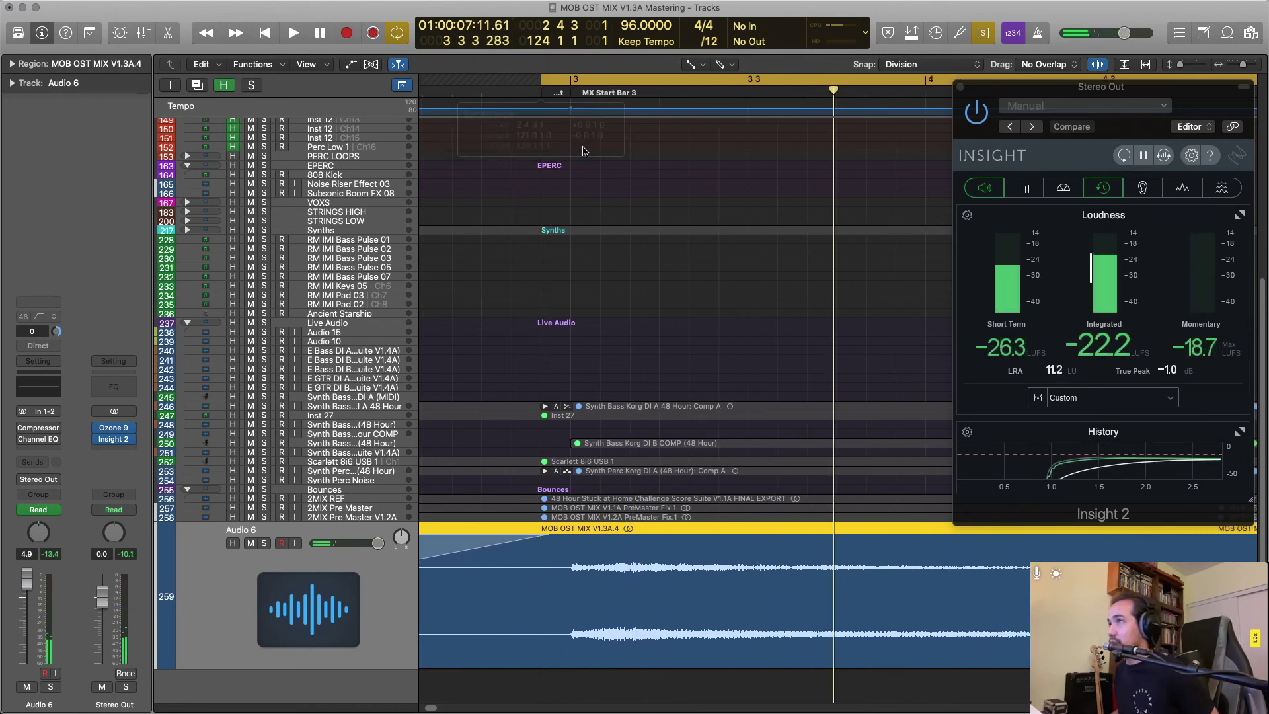
key("space")
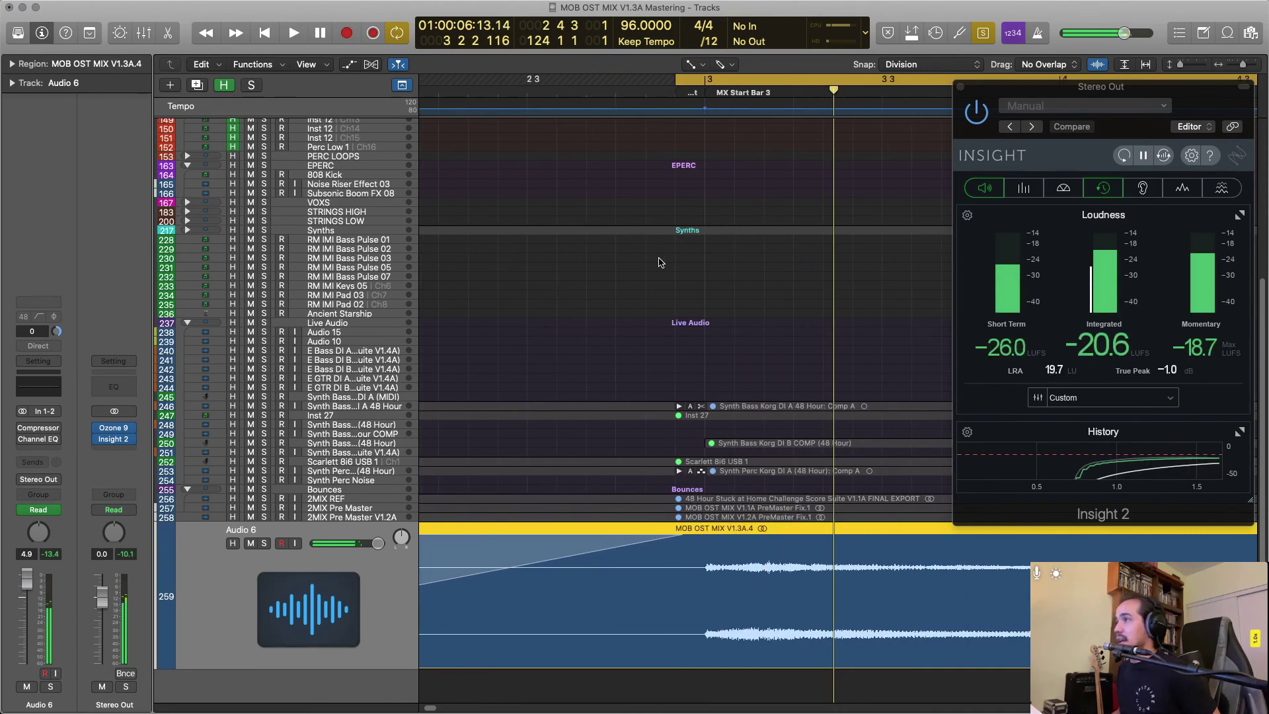
key("space")
Bounce the cycle range in realtime as a 24-bit, 48000 Hz interleaved Wave, with a filename beginning "MOB OST MIX V1.3A Mastered".
key("z")
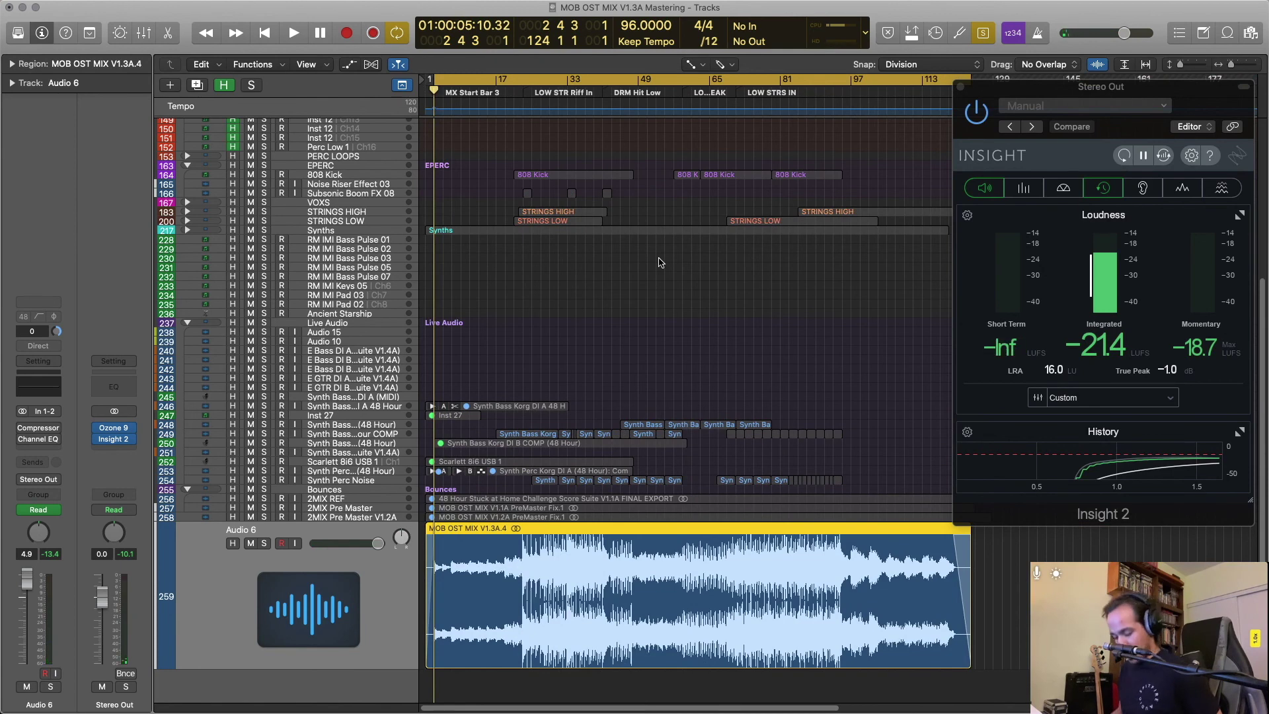
key("super+b")
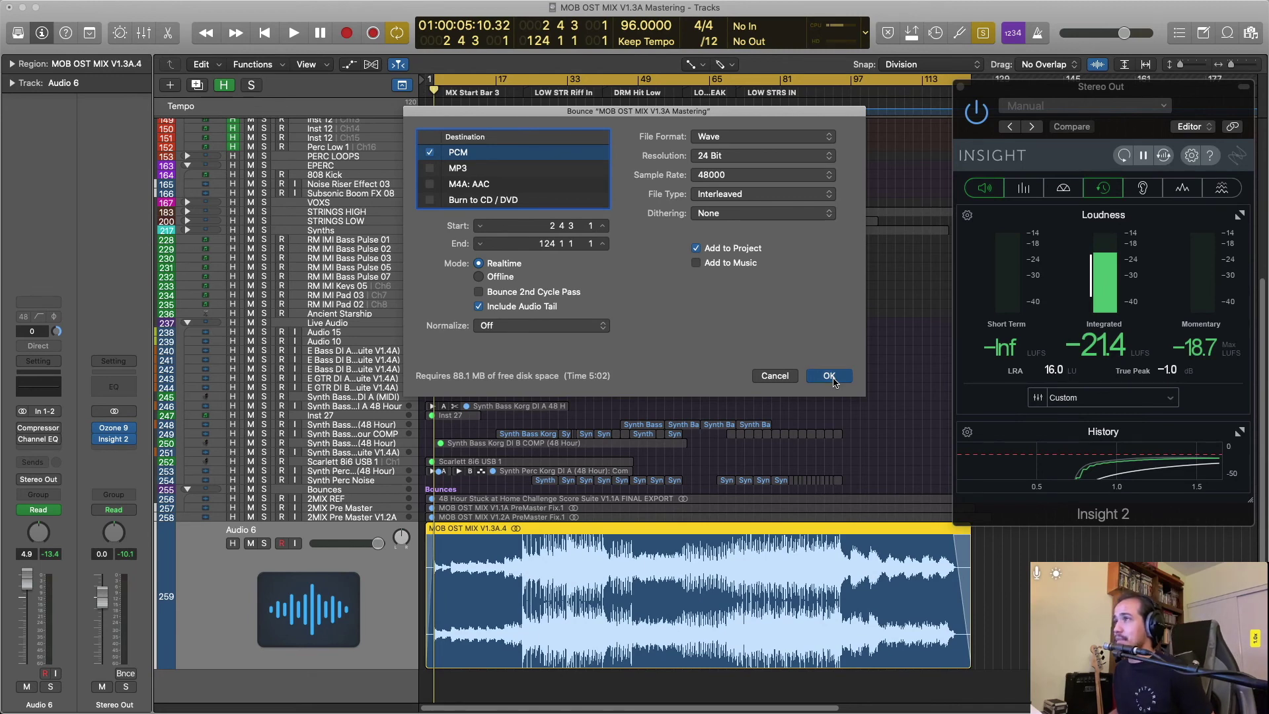
left_click(829, 377)
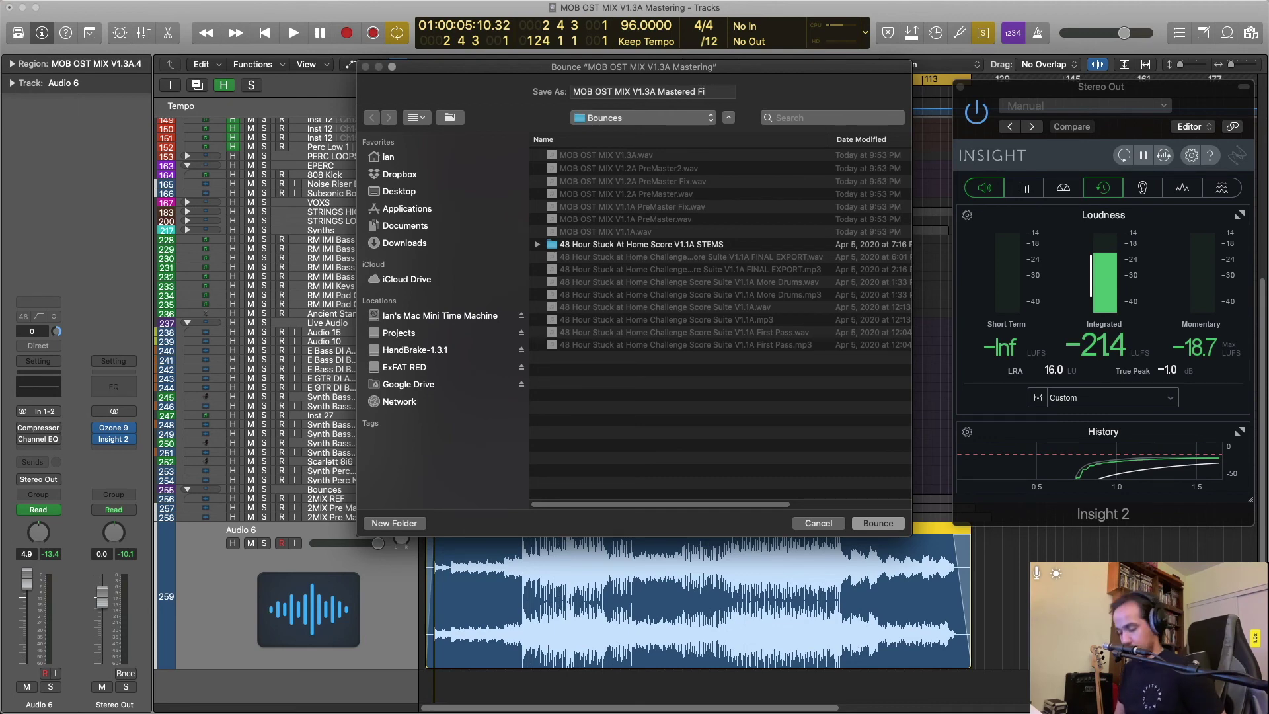
key("Return")
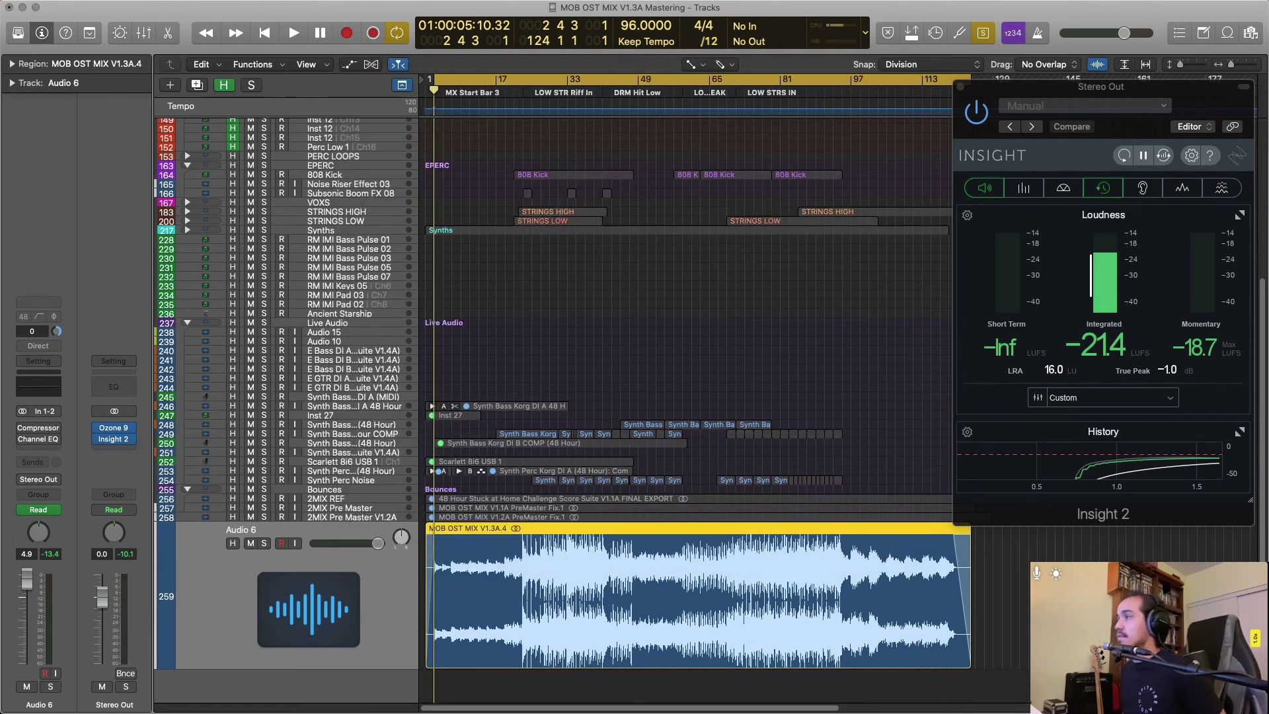